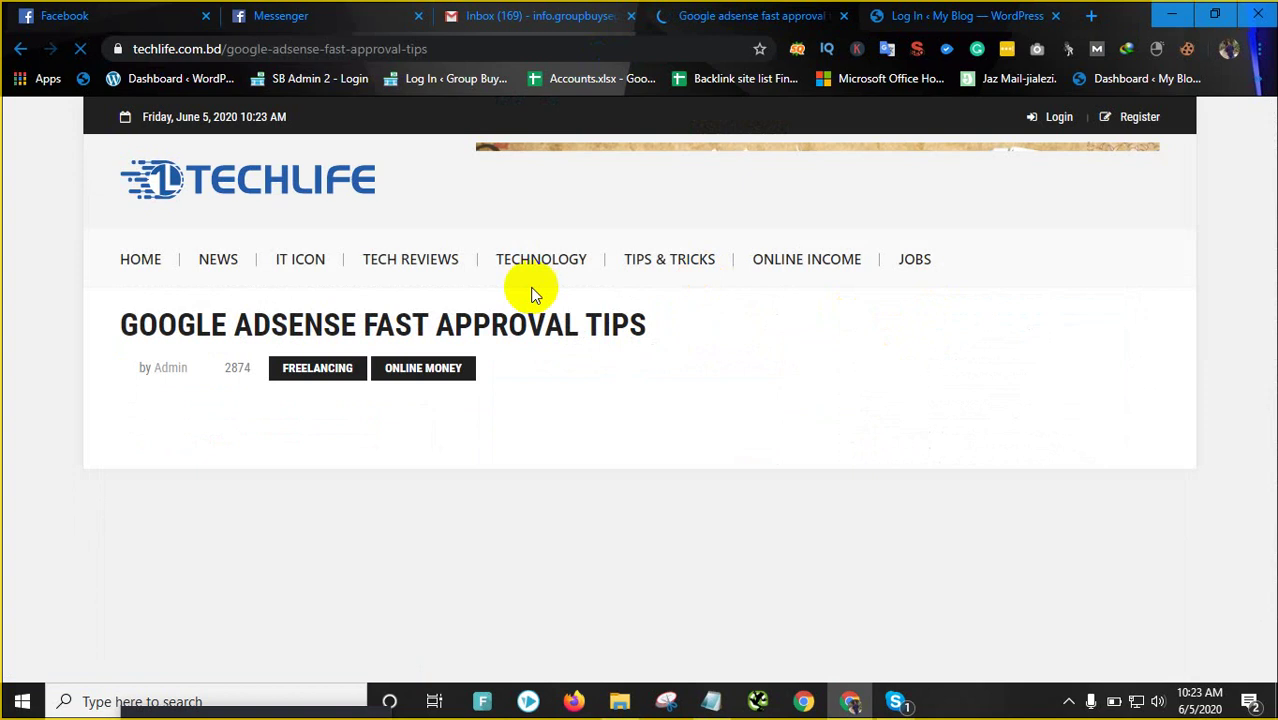
Scroll up and down through the TechLife article to review it
{"action": "scroll", "coordinate": [530, 290], "scroll_direction": "down", "scroll_amount": 5}
{"action": "scroll", "coordinate": [414, 340], "scroll_direction": "down", "scroll_amount": 5}
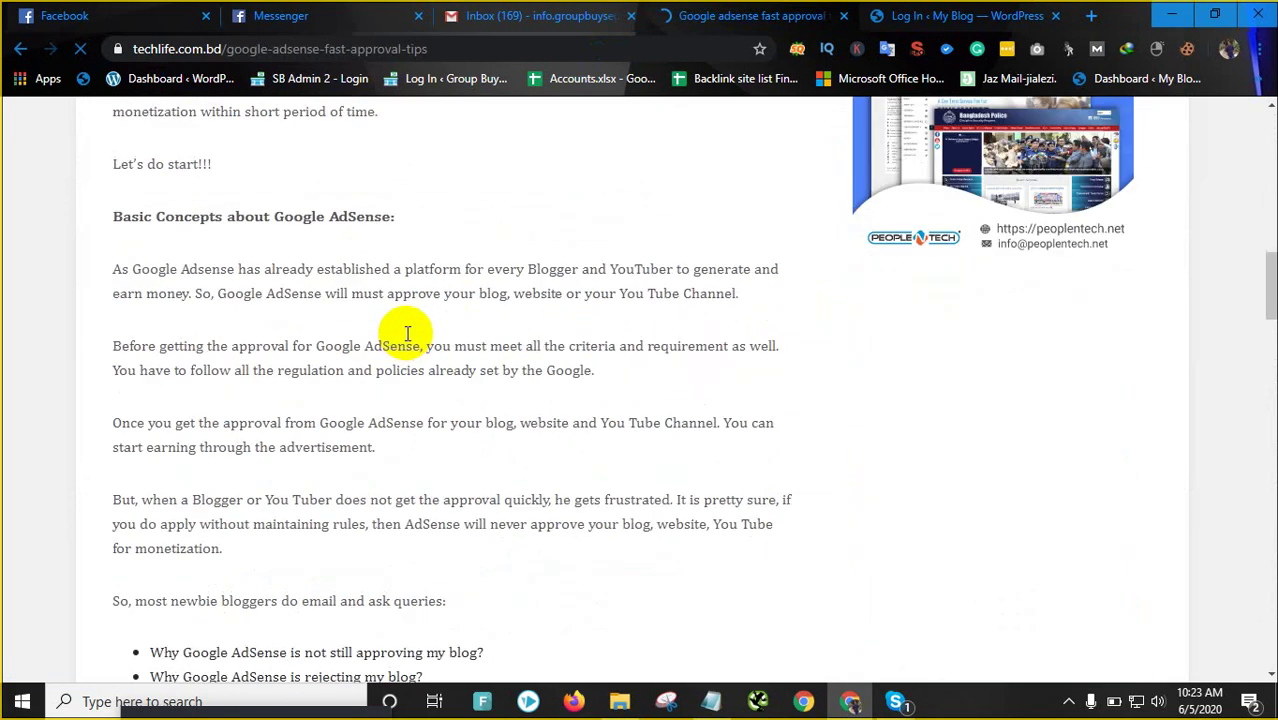
{"action": "scroll", "coordinate": [407, 336], "scroll_direction": "down", "scroll_amount": 5}
{"action": "scroll", "coordinate": [400, 333], "scroll_direction": "up", "scroll_amount": 2}
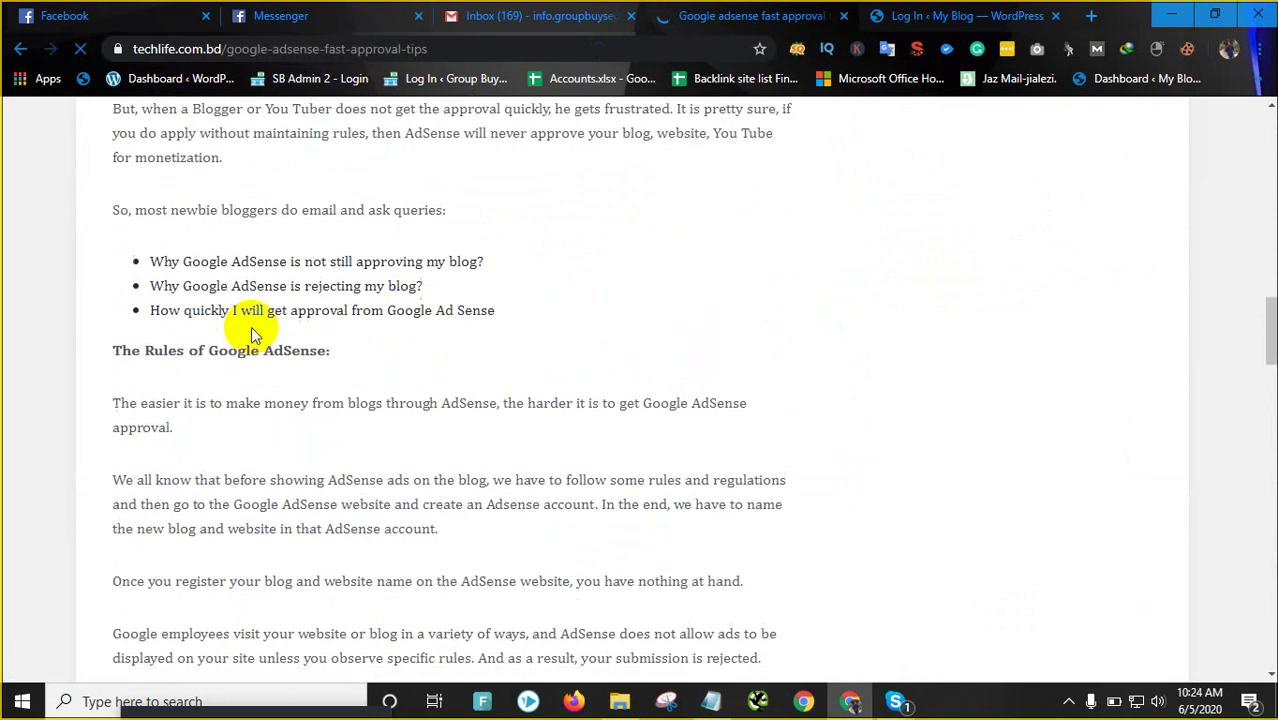
{"action": "scroll", "coordinate": [336, 330], "scroll_direction": "down", "scroll_amount": 10}
{"action": "scroll", "coordinate": [335, 333], "scroll_direction": "down", "scroll_amount": 20}
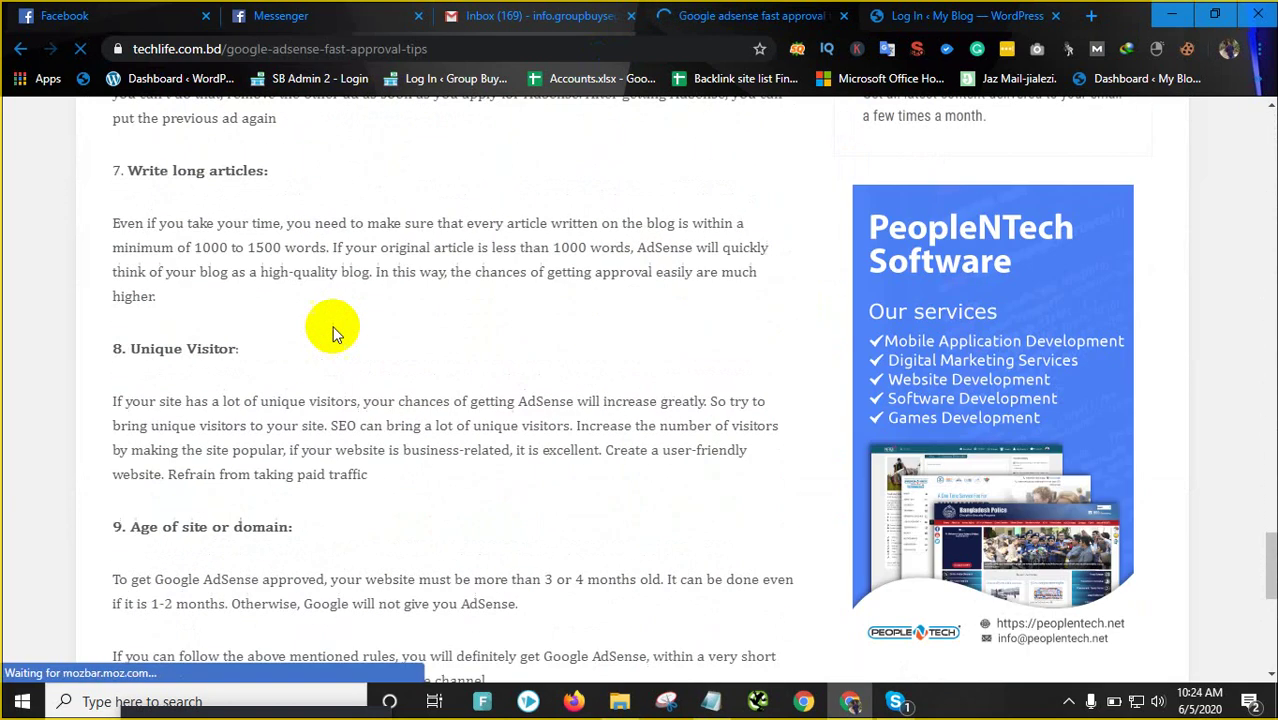
{"action": "scroll", "coordinate": [333, 336], "scroll_direction": "up", "scroll_amount": 3}
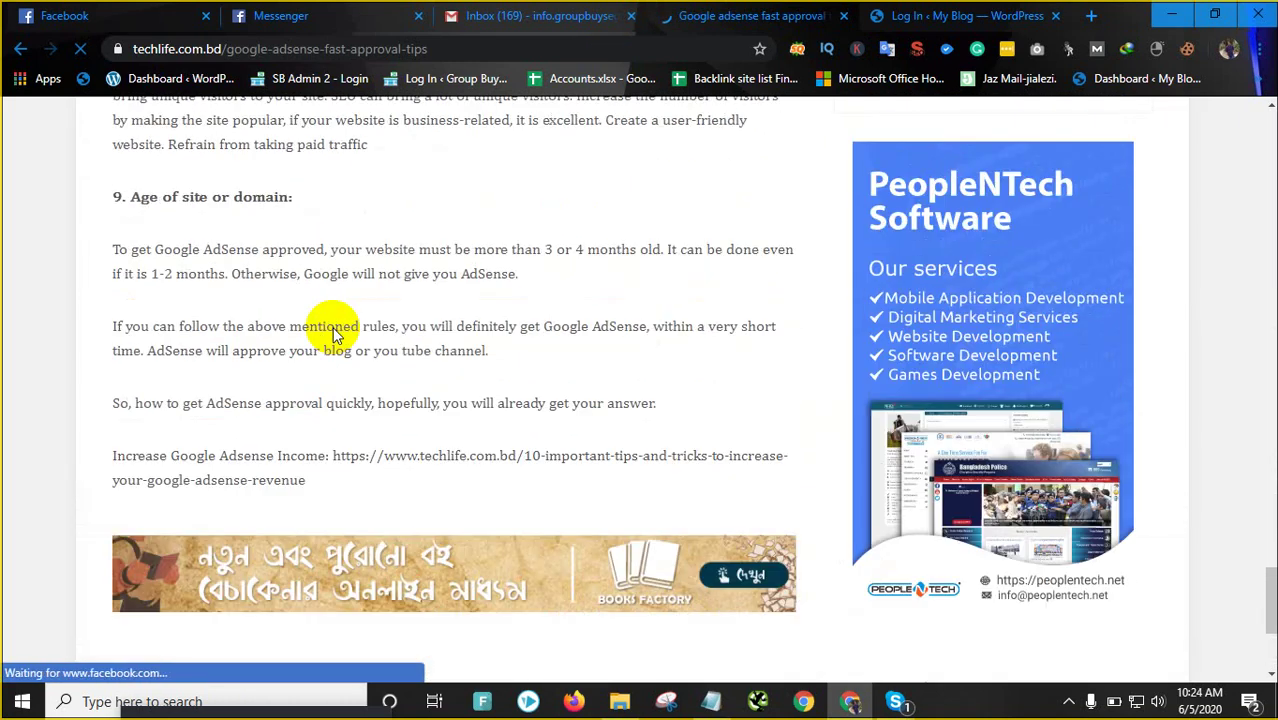
{"action": "scroll", "coordinate": [333, 333], "scroll_direction": "up", "scroll_amount": 15}
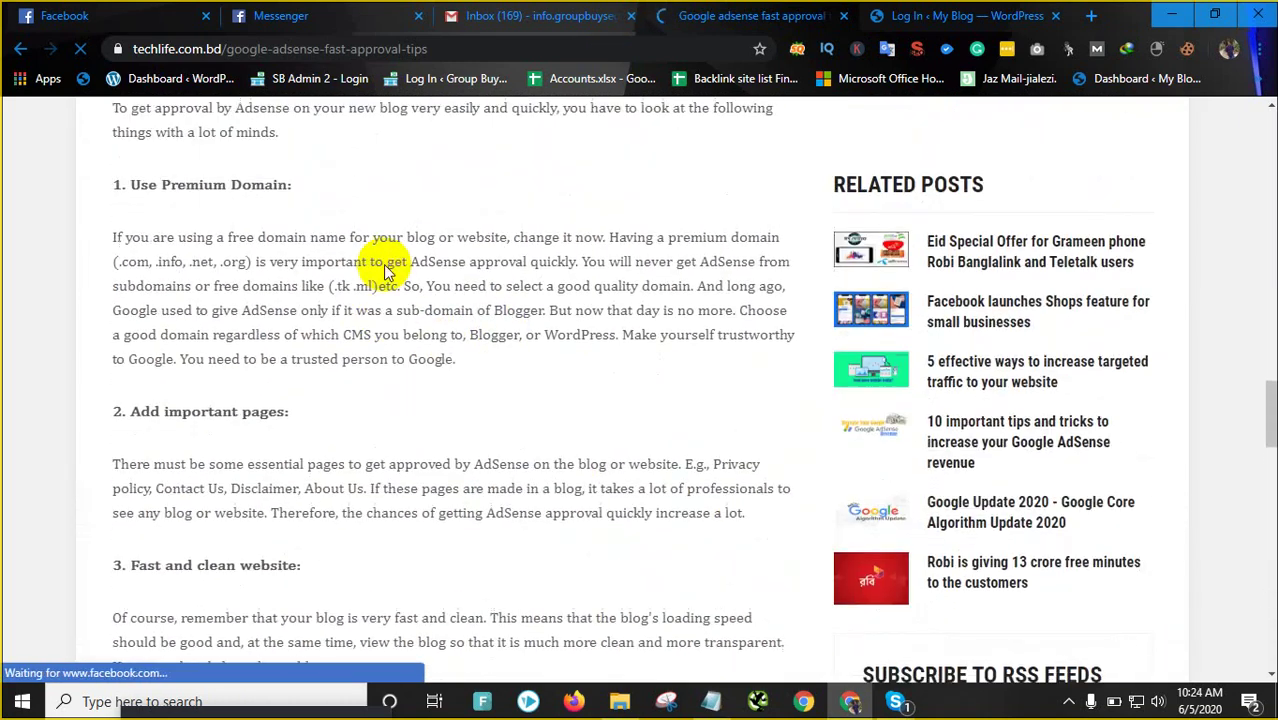
{"action": "scroll", "coordinate": [384, 266], "scroll_direction": "up", "scroll_amount": 12}
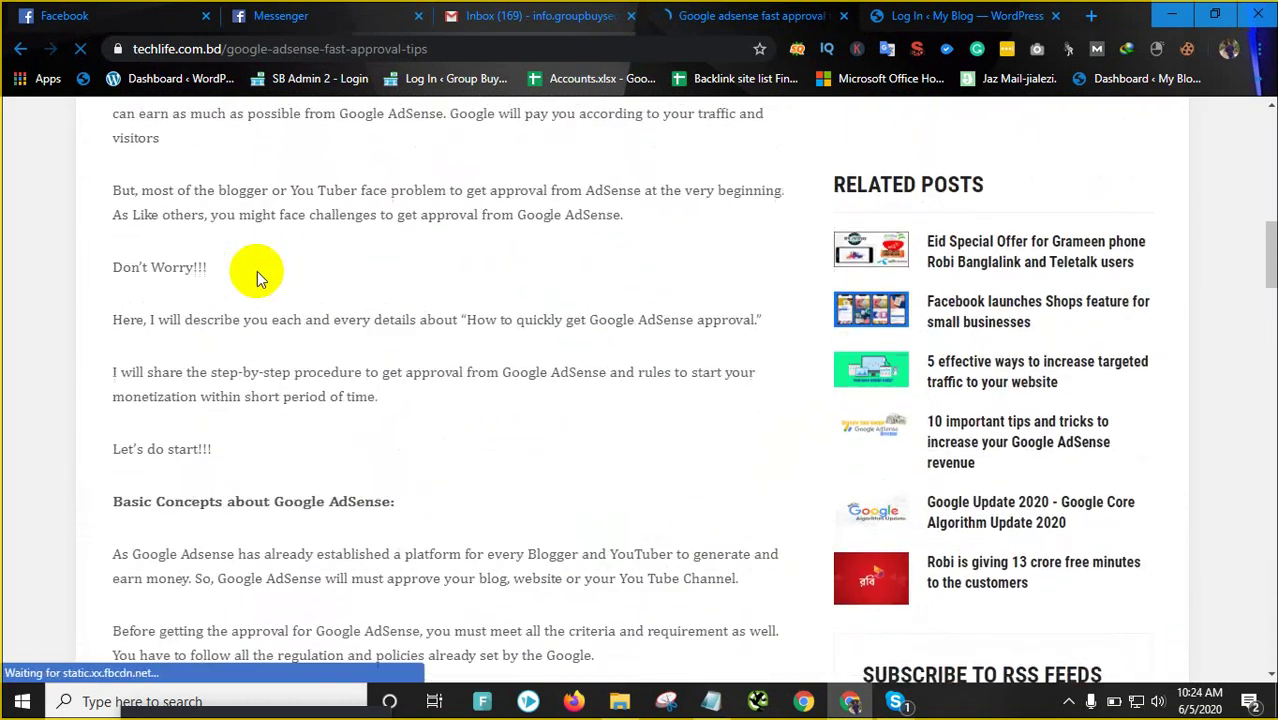
{"action": "scroll", "coordinate": [256, 270], "scroll_direction": "up", "scroll_amount": 8}
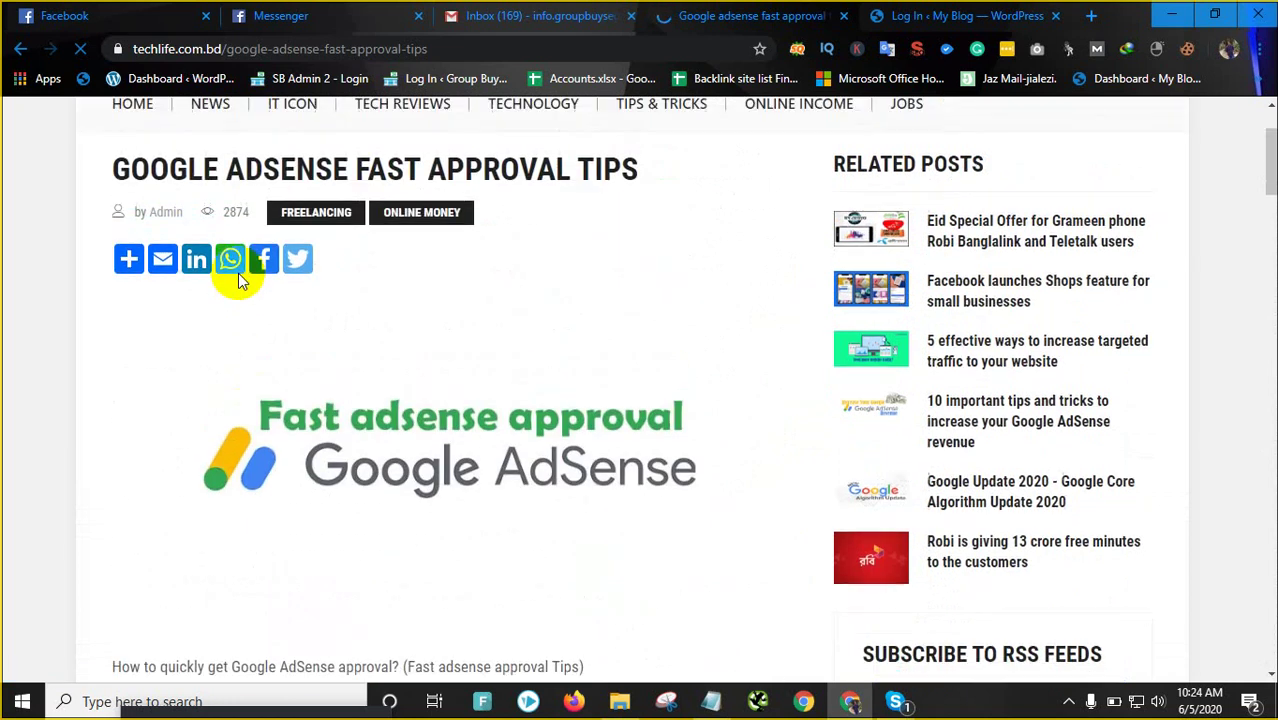
{"action": "scroll", "coordinate": [238, 273], "scroll_direction": "down", "scroll_amount": 8}
{"action": "scroll", "coordinate": [270, 285], "scroll_direction": "up", "scroll_amount": 4}
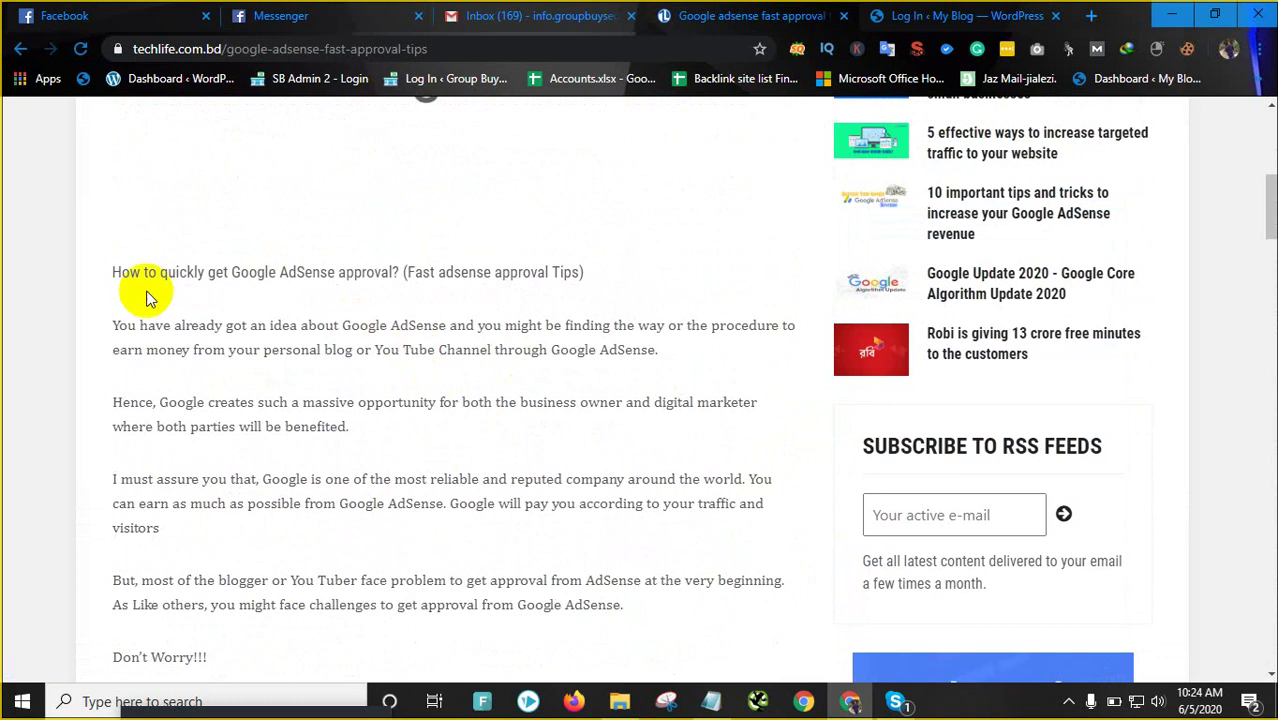
Select and copy the article title GOOGLE ADSENSE FAST APPROVAL TIPS, then go to the WordPress tab
{"action": "left_click_drag", "start_coordinate": [130, 270], "coordinate": [590, 271]}
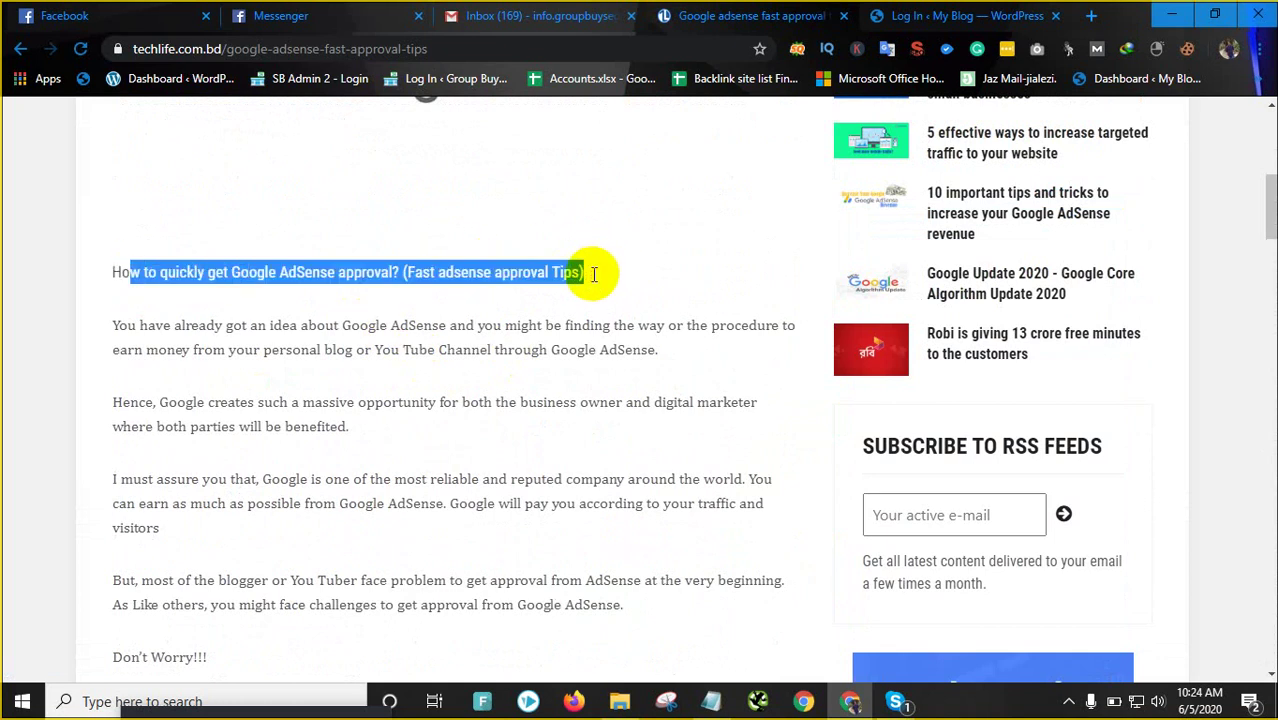
{"action": "scroll", "coordinate": [490, 335], "scroll_direction": "up", "scroll_amount": 1}
{"action": "scroll", "coordinate": [489, 330], "scroll_direction": "up", "scroll_amount": 6}
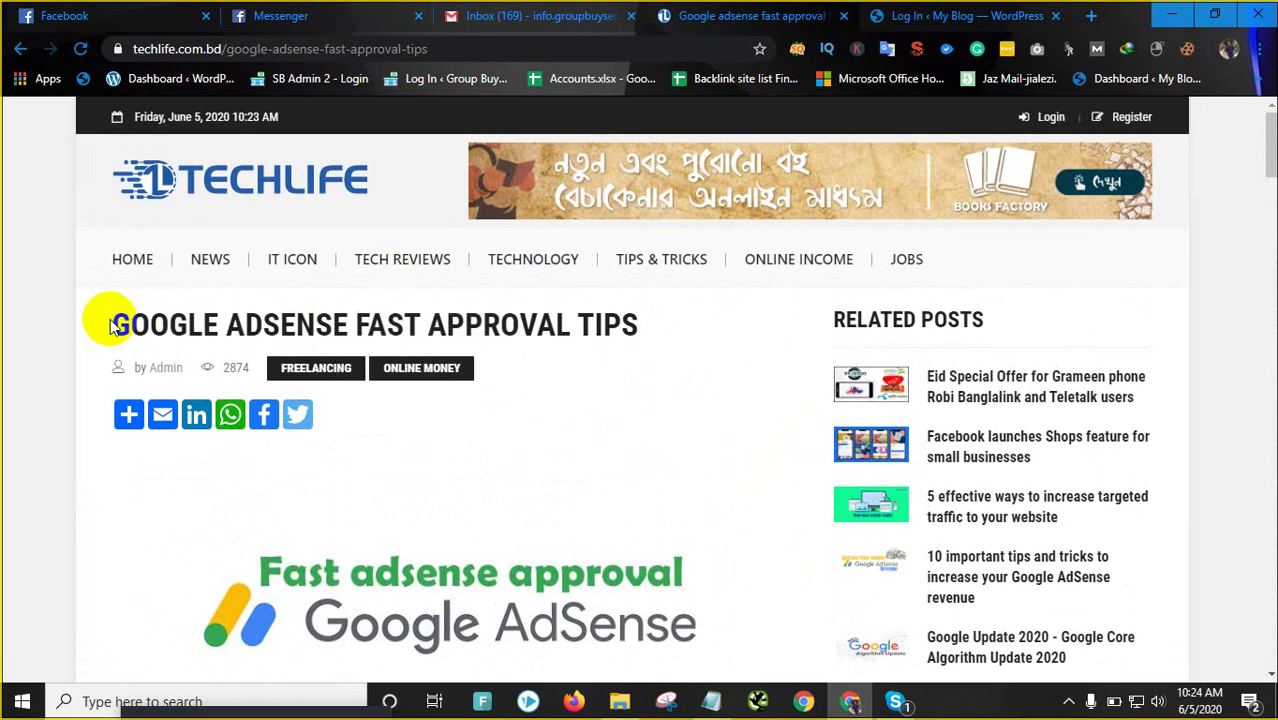
{"action": "left_click_drag", "start_coordinate": [110, 325], "coordinate": [640, 322]}
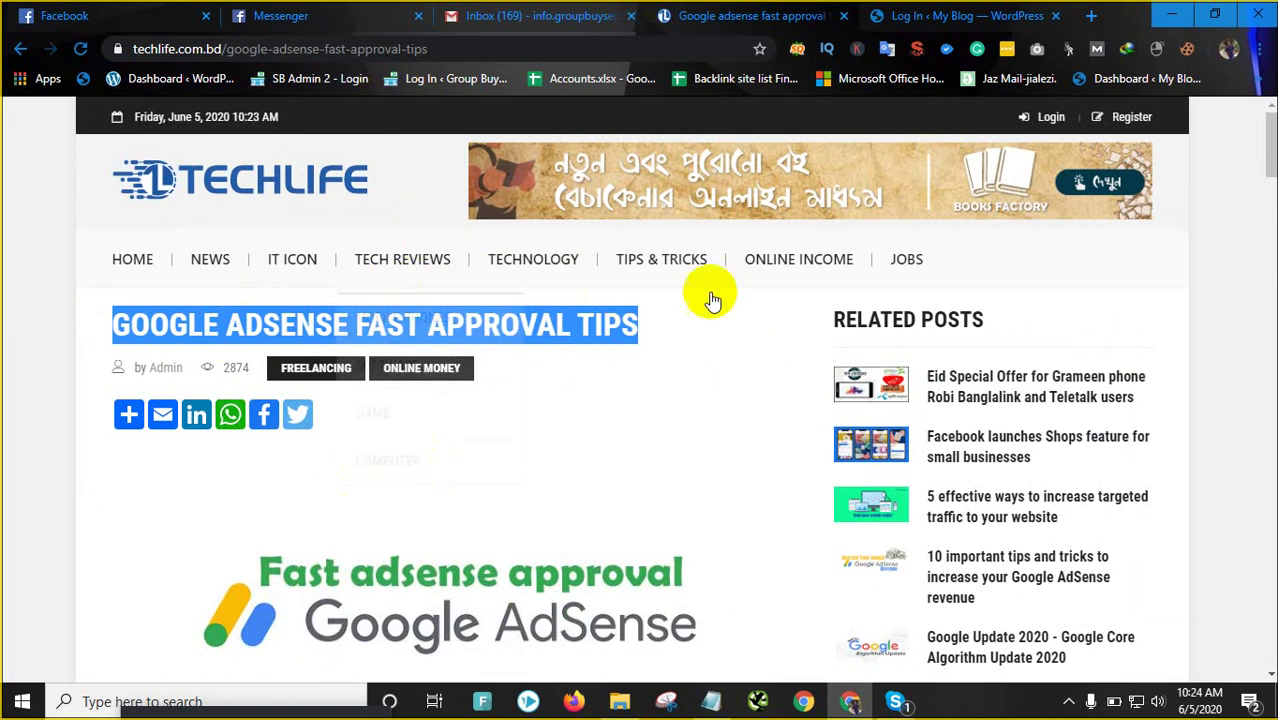
{"action": "left_click", "coordinate": [38, 337]}
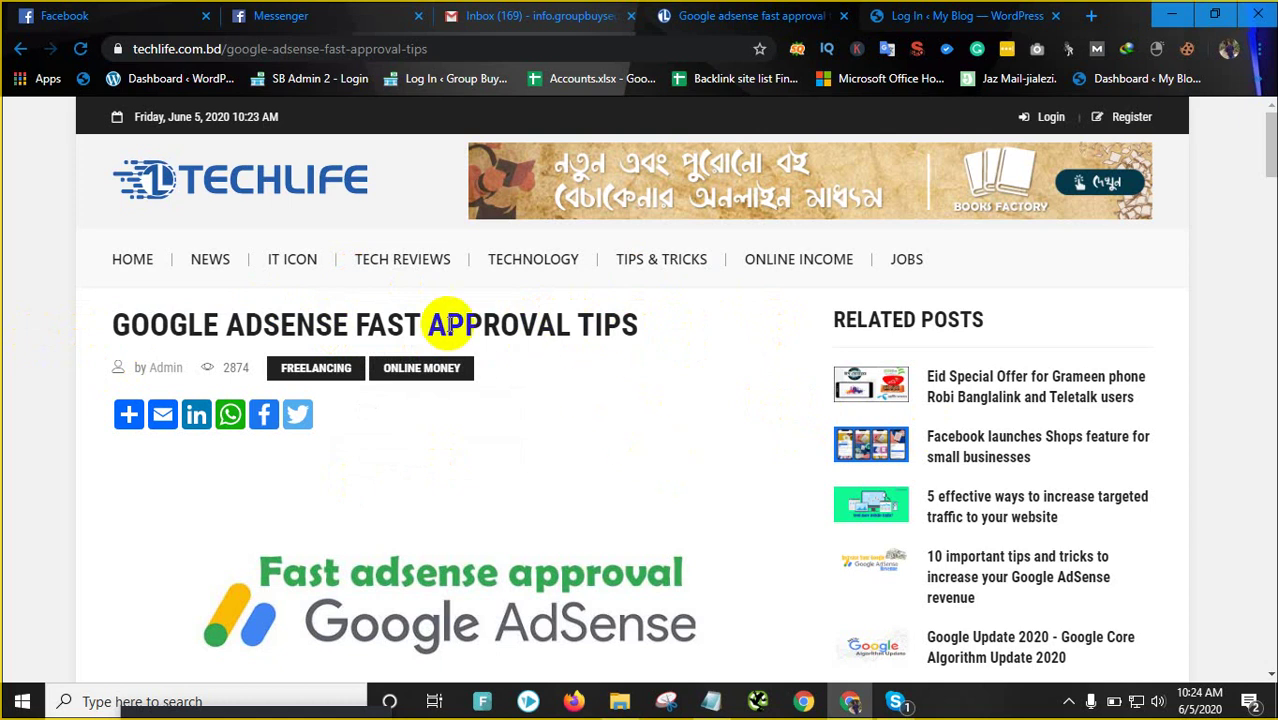
{"action": "left_click_drag", "start_coordinate": [109, 334], "coordinate": [657, 318]}
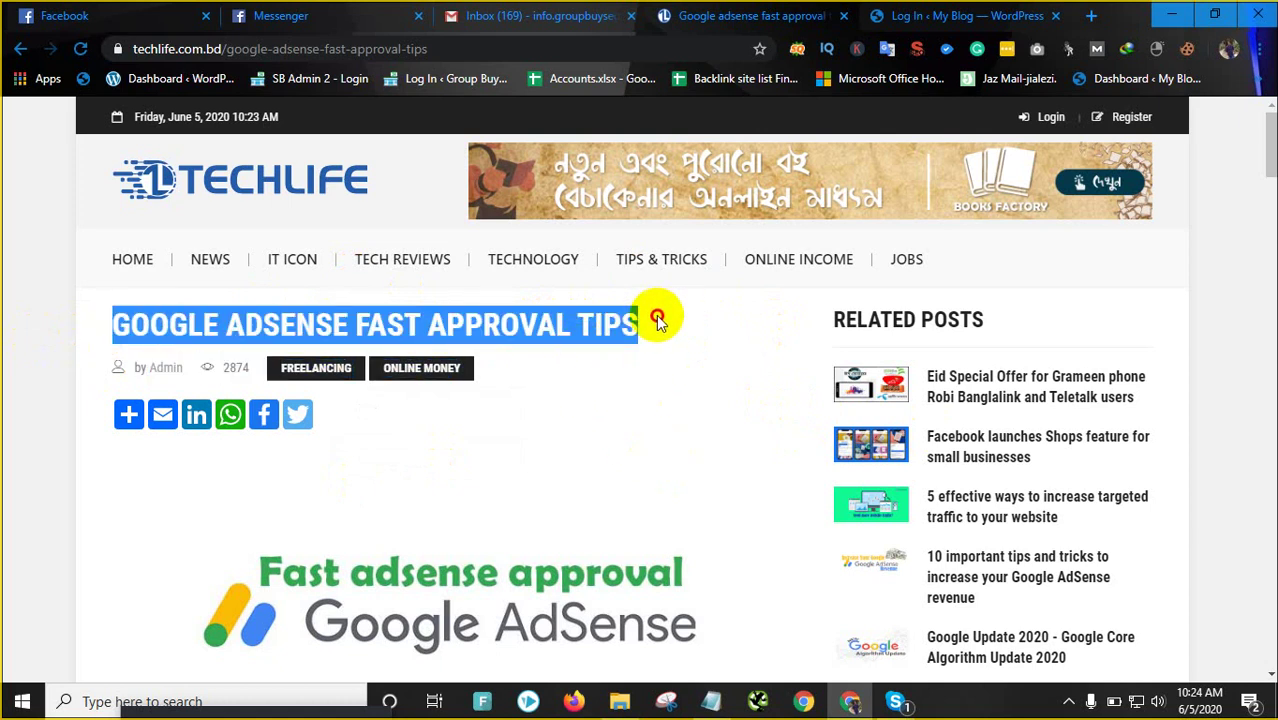
{"action": "right_click", "coordinate": [627, 318]}
{"action": "left_click", "coordinate": [660, 331]}
{"action": "left_click", "coordinate": [937, 15]}
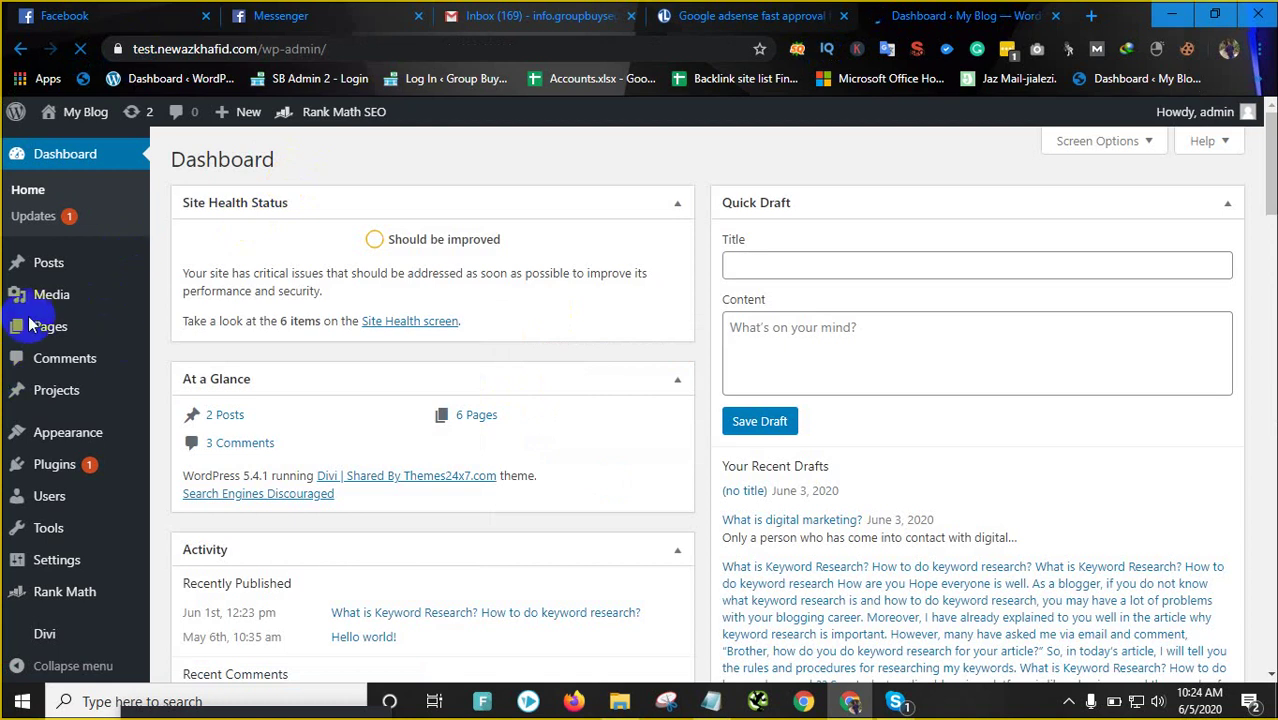
In Installed Plugins, update Rank Math SEO to version 1.0.43.1
{"action": "mouse_move", "coordinate": [60, 330]}
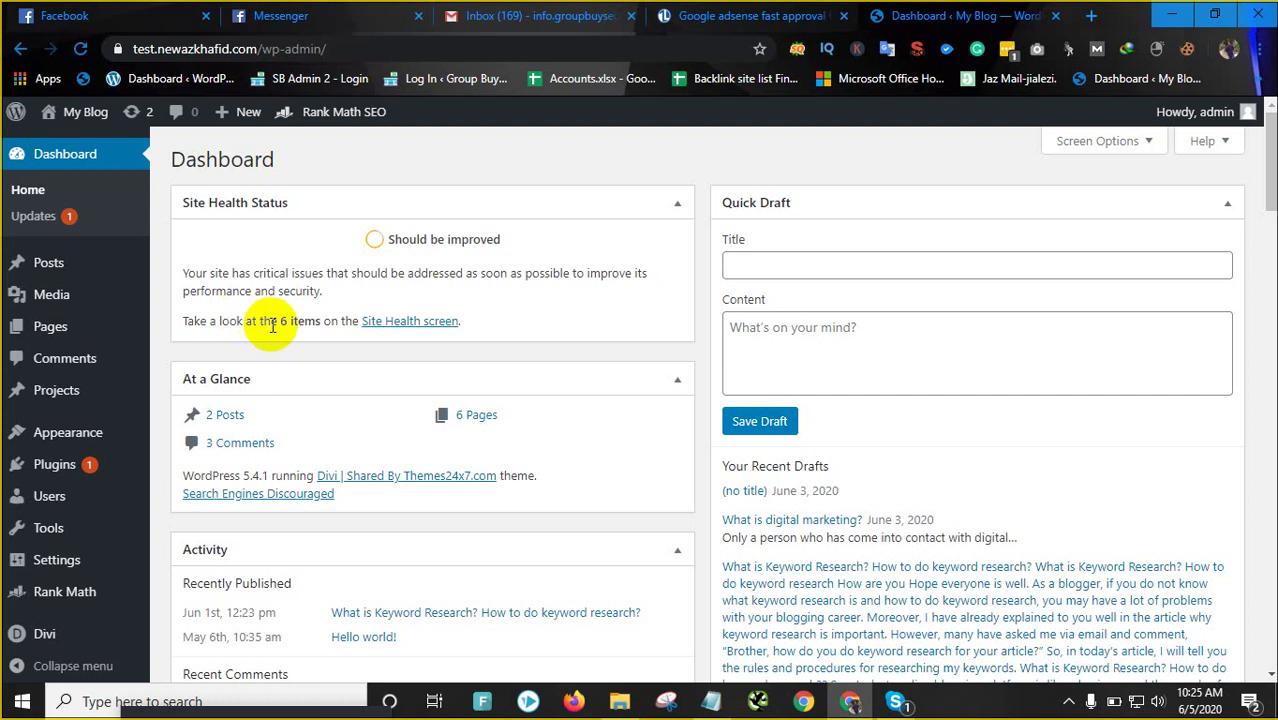
{"action": "scroll", "coordinate": [100, 380], "scroll_direction": "down", "scroll_amount": 1}
{"action": "mouse_move", "coordinate": [70, 425]}
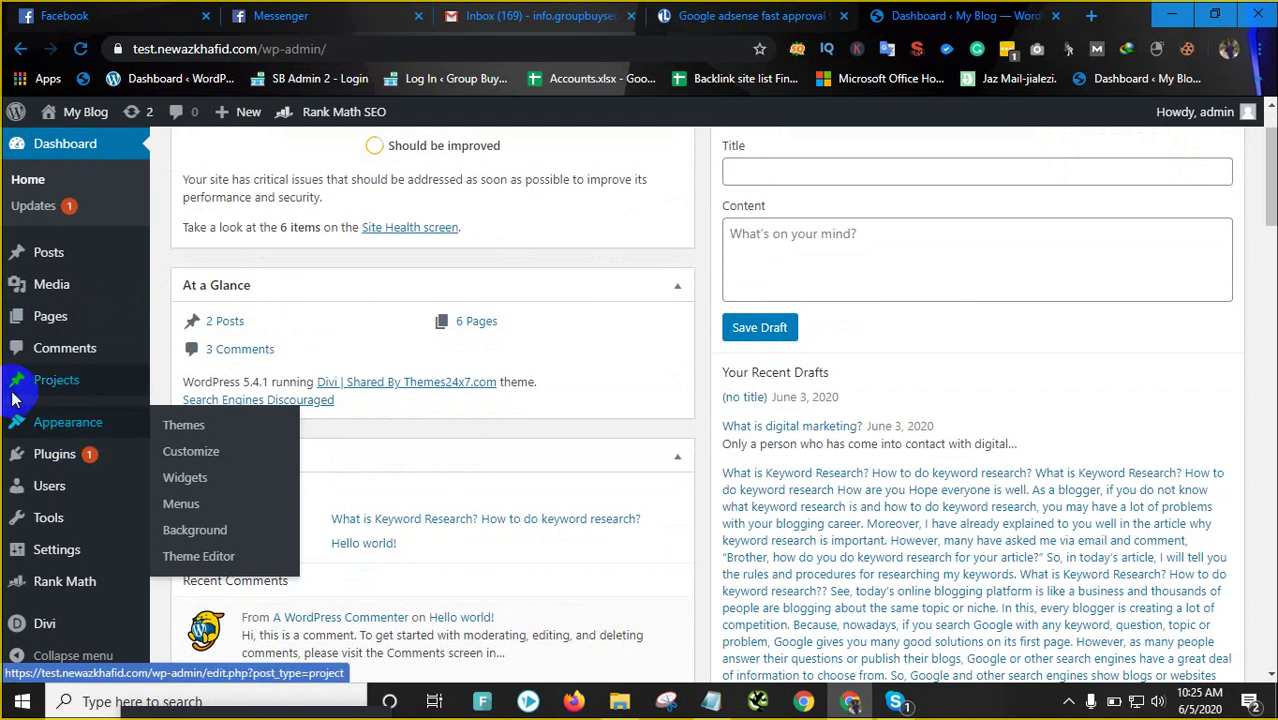
{"action": "scroll", "coordinate": [30, 445], "scroll_direction": "down", "scroll_amount": 1}
{"action": "mouse_move", "coordinate": [47, 463]}
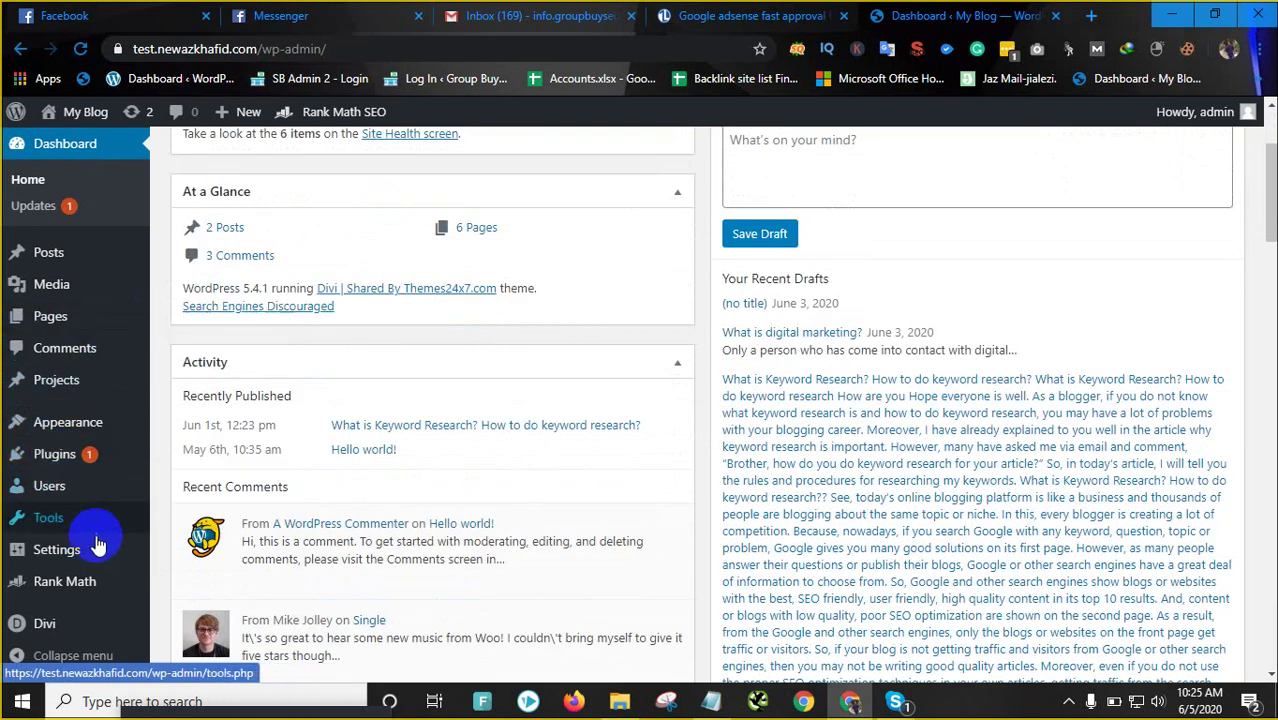
{"action": "scroll", "coordinate": [110, 560], "scroll_direction": "down", "scroll_amount": 2}
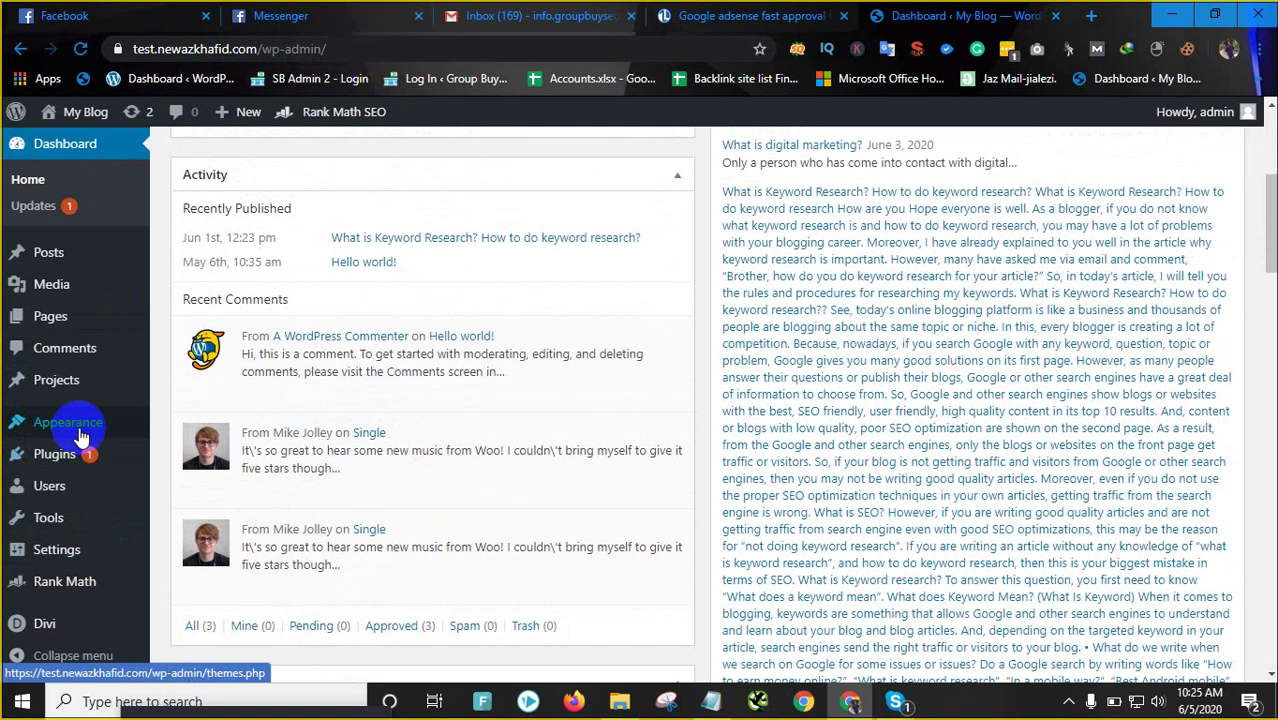
{"action": "mouse_move", "coordinate": [88, 460]}
{"action": "left_click", "coordinate": [205, 460]}
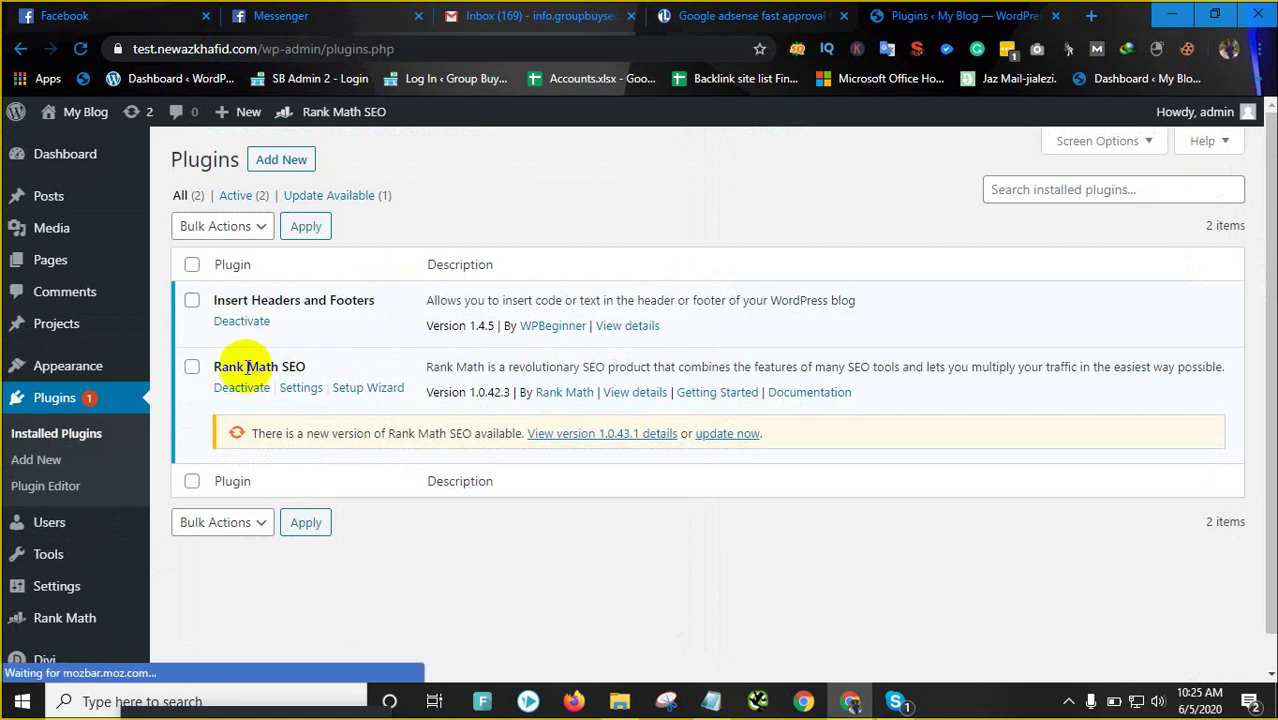
{"action": "left_click", "coordinate": [728, 434]}
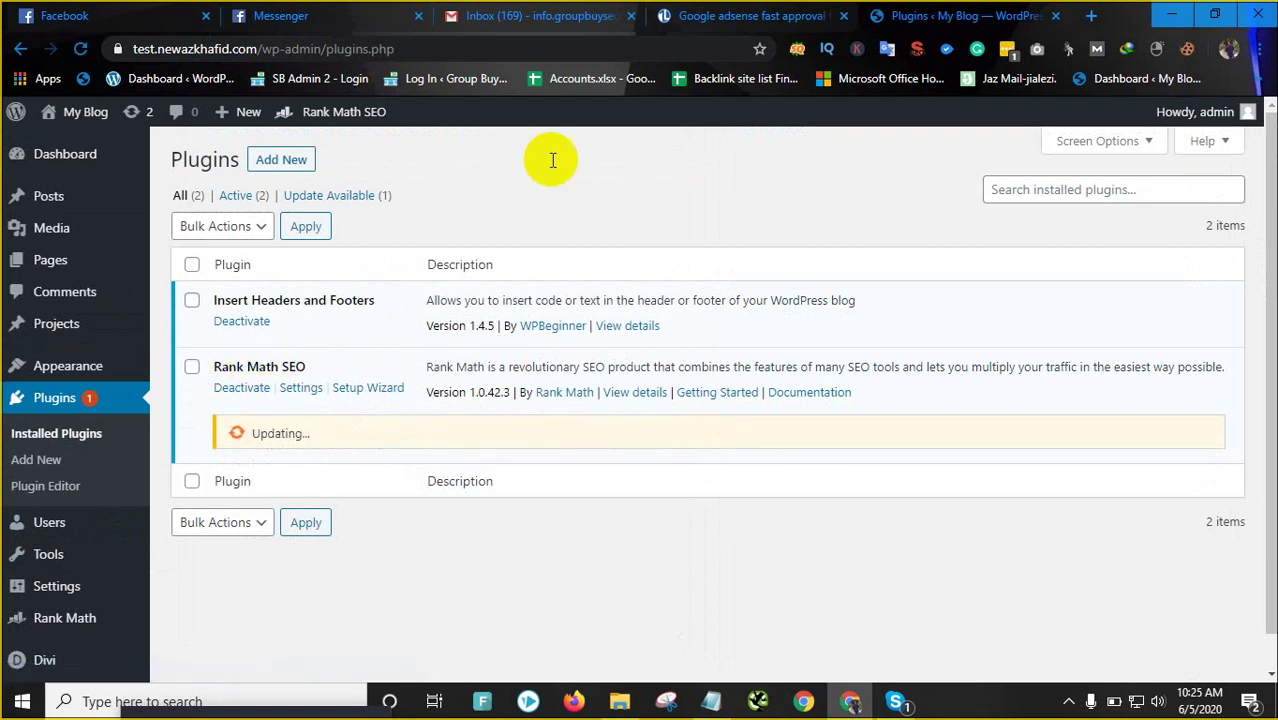
Select the whole TechLife article title, then return to the WordPress plugins page
{"action": "left_click", "coordinate": [704, 15]}
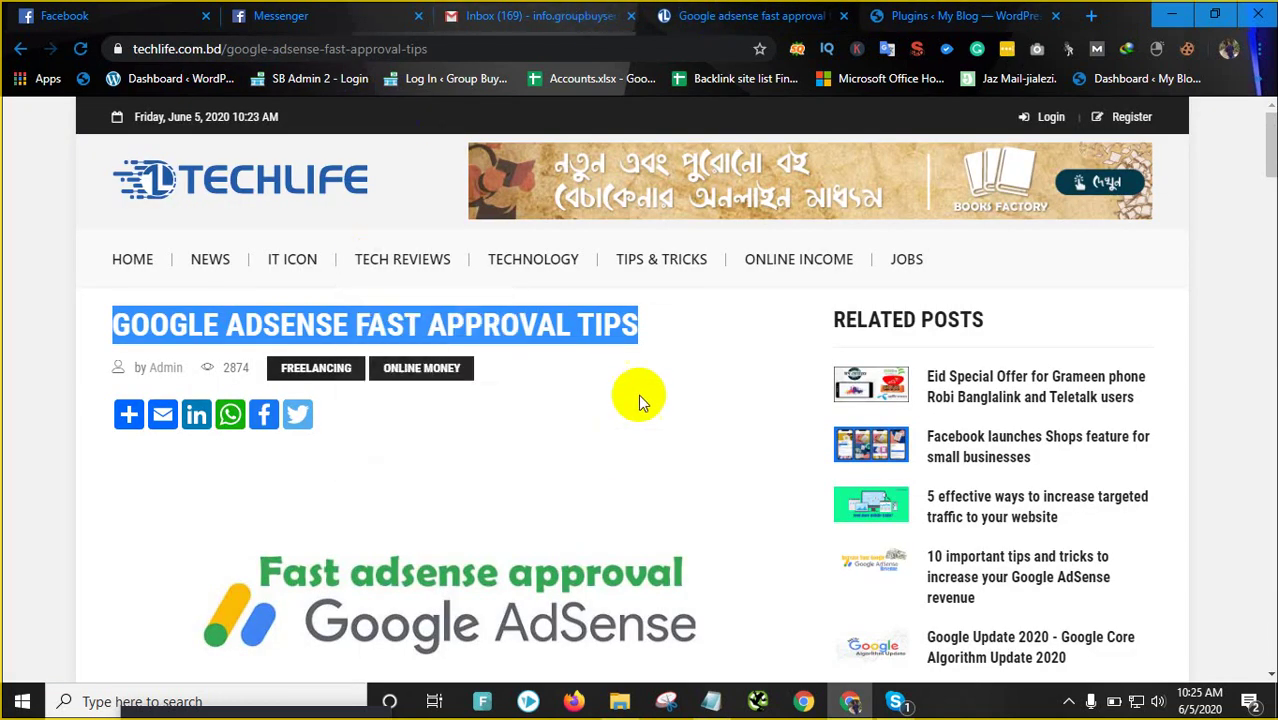
{"action": "scroll", "coordinate": [724, 392], "scroll_direction": "down", "scroll_amount": 5}
{"action": "scroll", "coordinate": [707, 371], "scroll_direction": "down", "scroll_amount": 2}
{"action": "scroll", "coordinate": [650, 362], "scroll_direction": "up", "scroll_amount": 7}
{"action": "triple_click", "coordinate": [622, 340]}
{"action": "left_click", "coordinate": [959, 18]}
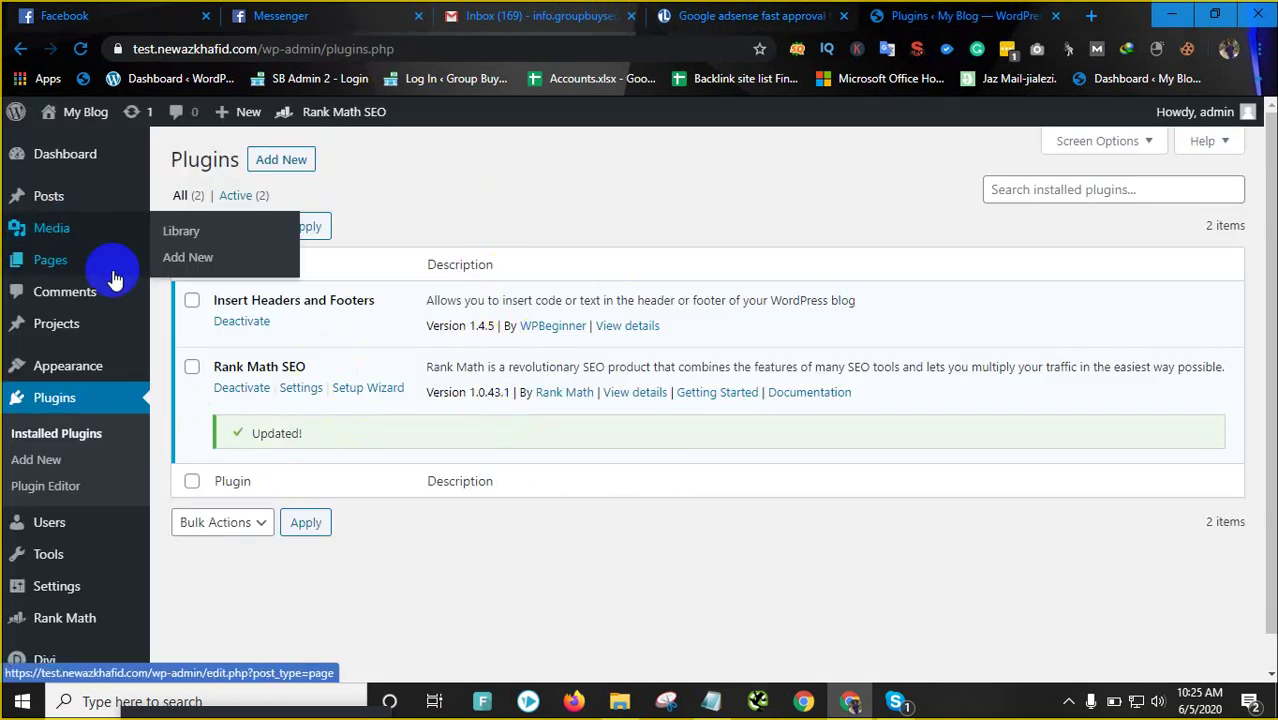
Start a new WordPress post and dismiss the block editor welcome tour
{"action": "mouse_move", "coordinate": [139, 196]}
{"action": "left_click", "coordinate": [184, 230]}
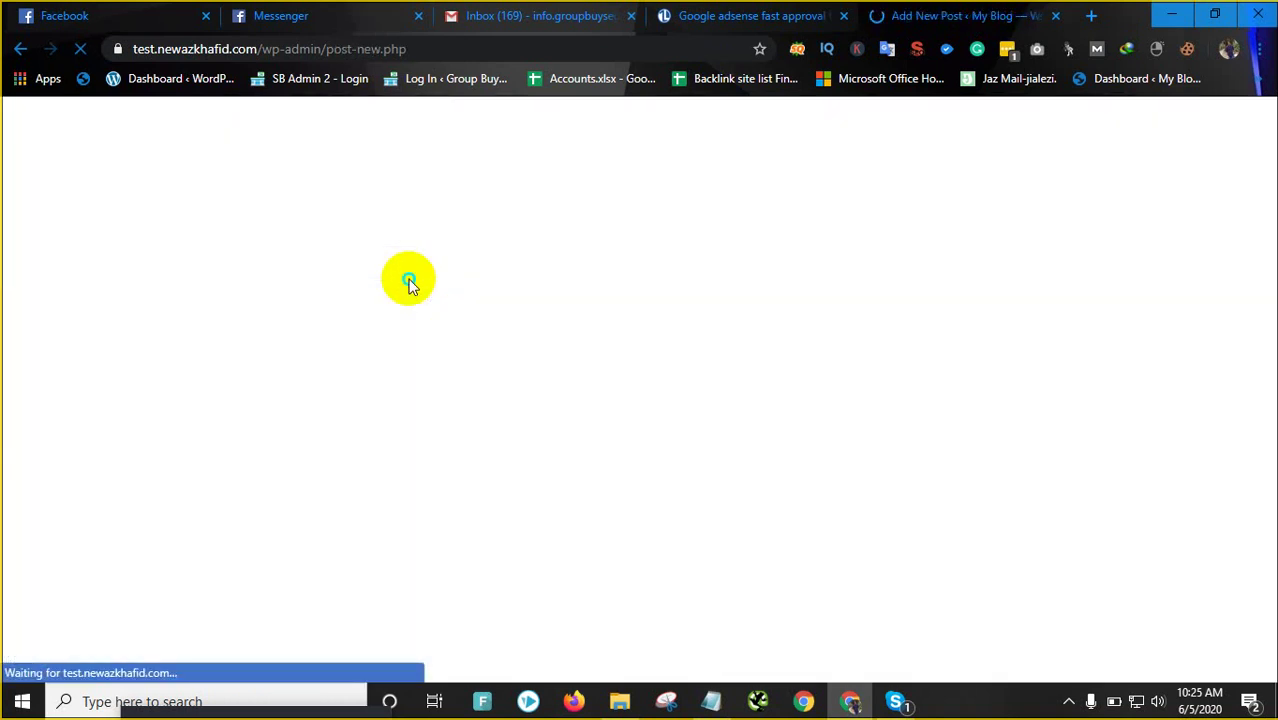
{"action": "right_click", "coordinate": [404, 279]}
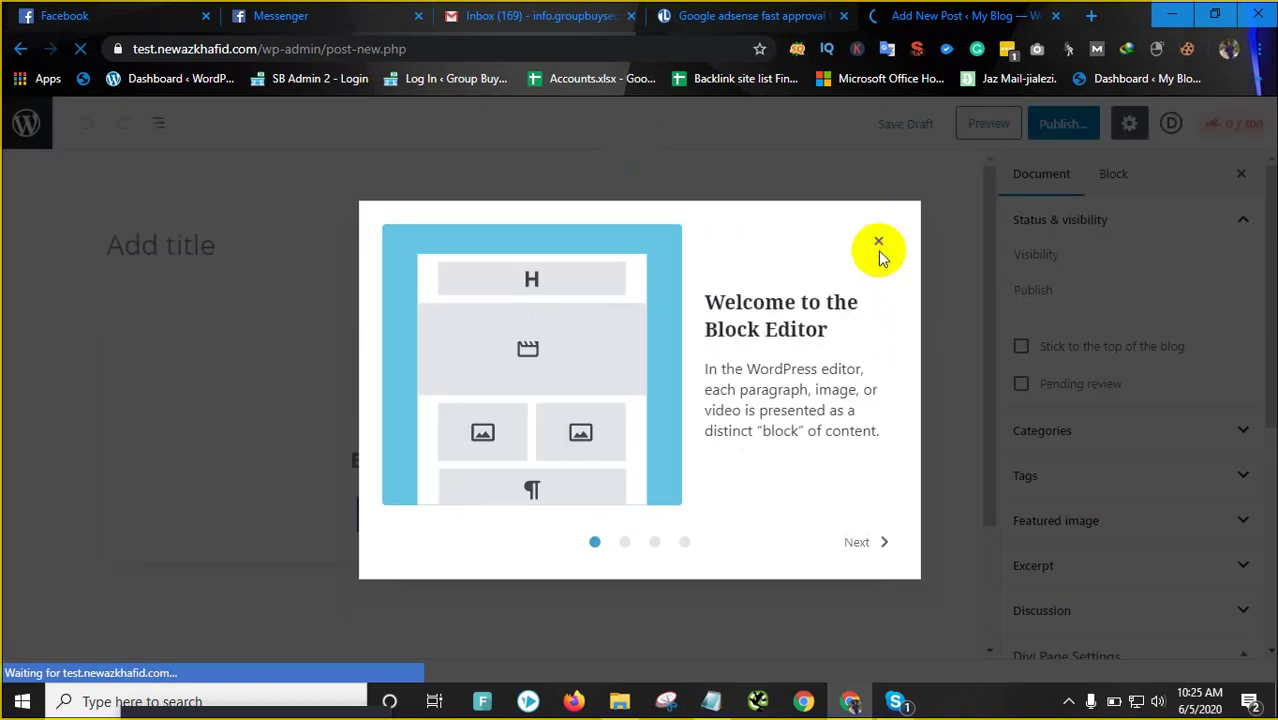
{"action": "left_click", "coordinate": [878, 244]}
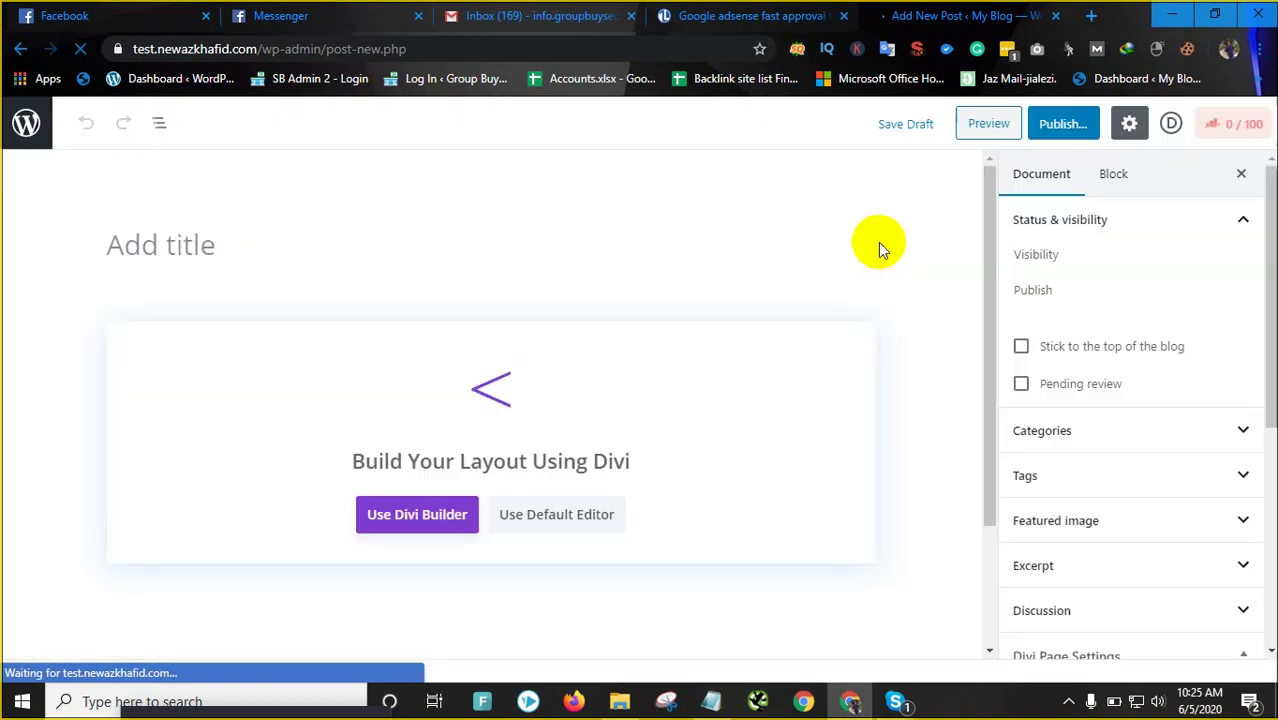
Paste GOOGLE ADSENSE FAST APPROVAL TIPS as the post title and switch from Divi to the default editor
{"action": "right_click", "coordinate": [297, 250]}
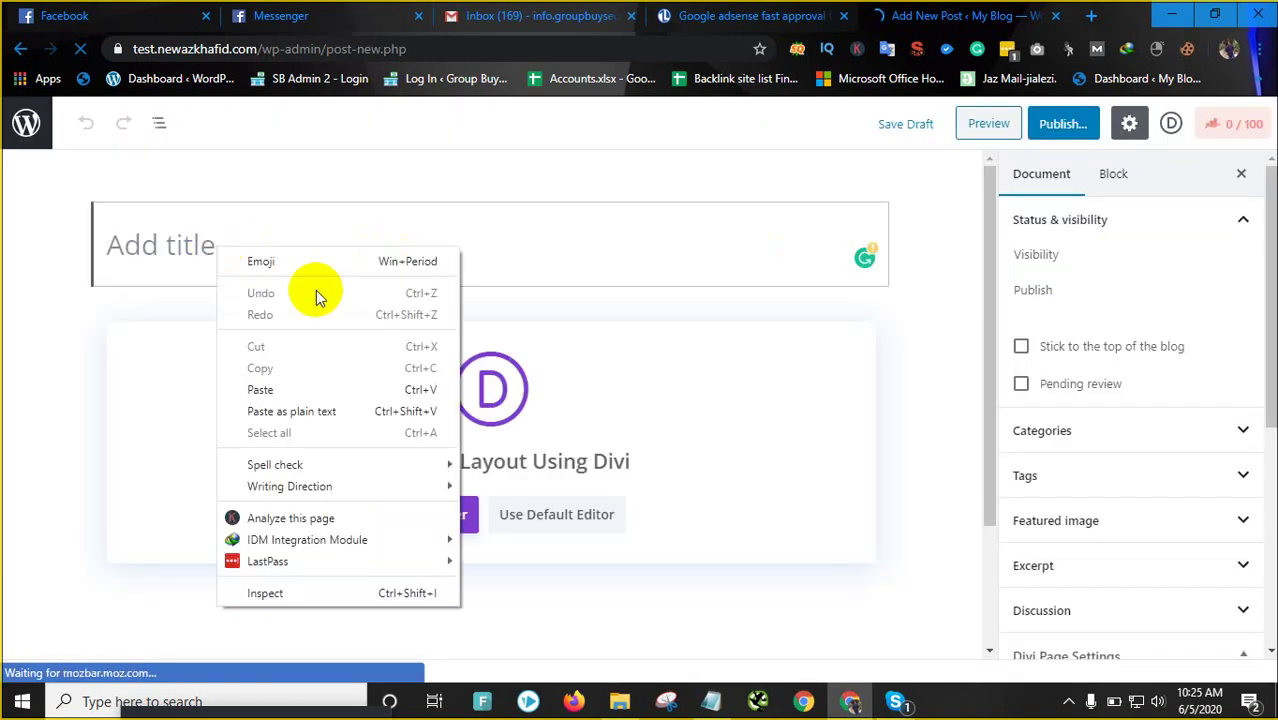
{"action": "left_click", "coordinate": [291, 391]}
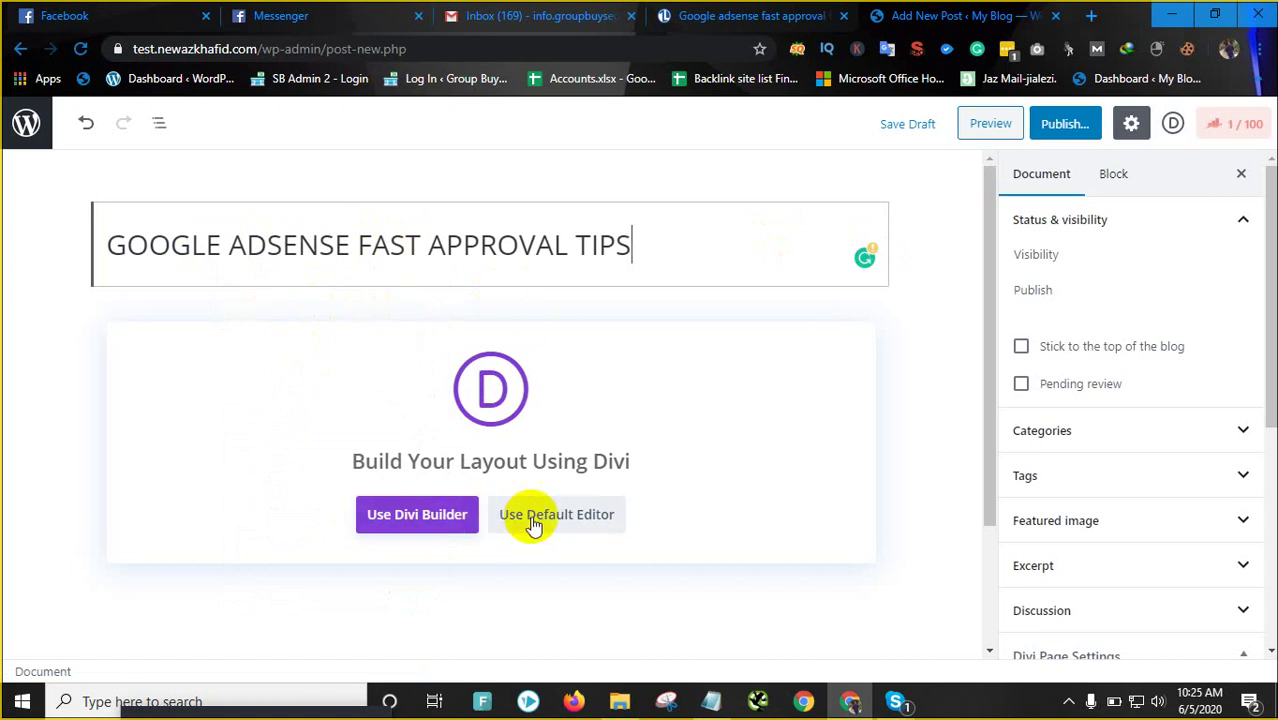
{"action": "scroll", "coordinate": [531, 523], "scroll_direction": "down", "scroll_amount": 1}
{"action": "left_click", "coordinate": [560, 430]}
{"action": "left_click", "coordinate": [560, 430]}
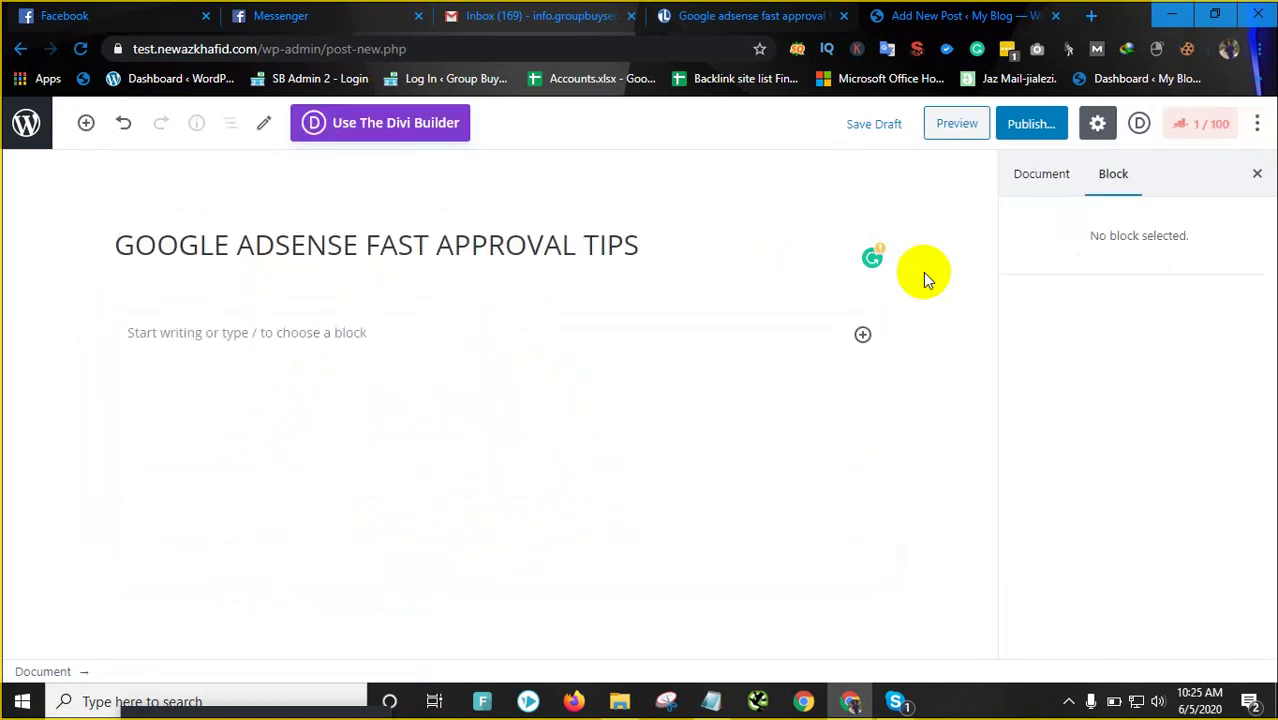
{"action": "left_click", "coordinate": [810, 10]}
Select and copy the TechLife article body down to its end
{"action": "scroll", "coordinate": [163, 530], "scroll_direction": "down", "scroll_amount": 7}
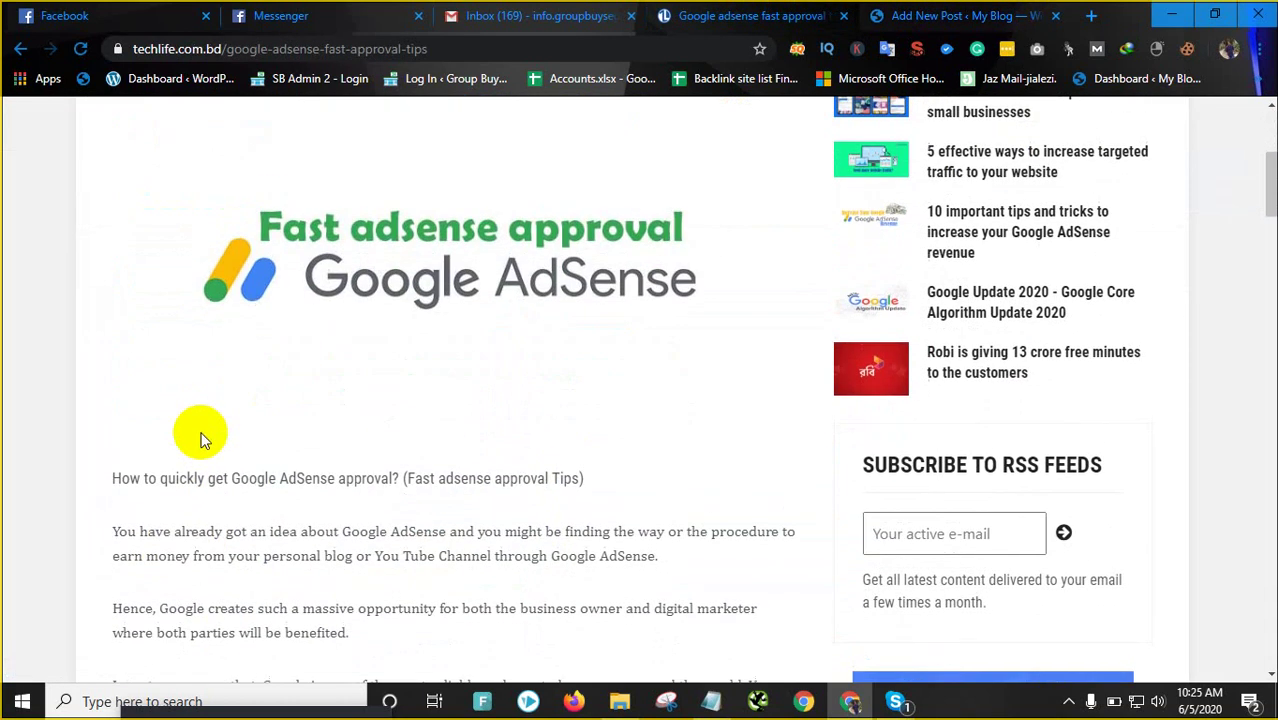
{"action": "left_click_drag", "start_coordinate": [112, 200], "coordinate": [444, 522]}
{"action": "scroll", "coordinate": [434, 522], "scroll_direction": "down", "scroll_amount": 15}
{"action": "scroll", "coordinate": [434, 516], "scroll_direction": "down", "scroll_amount": 8}
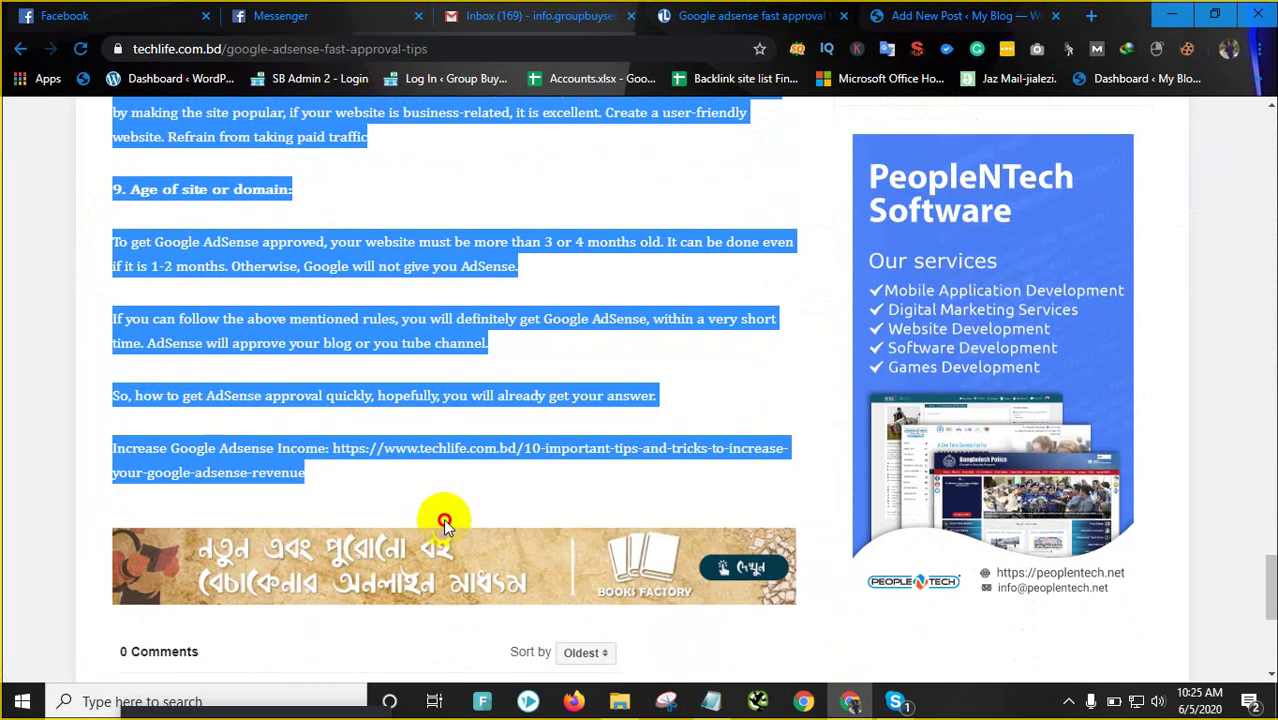
{"action": "right_click", "coordinate": [400, 327]}
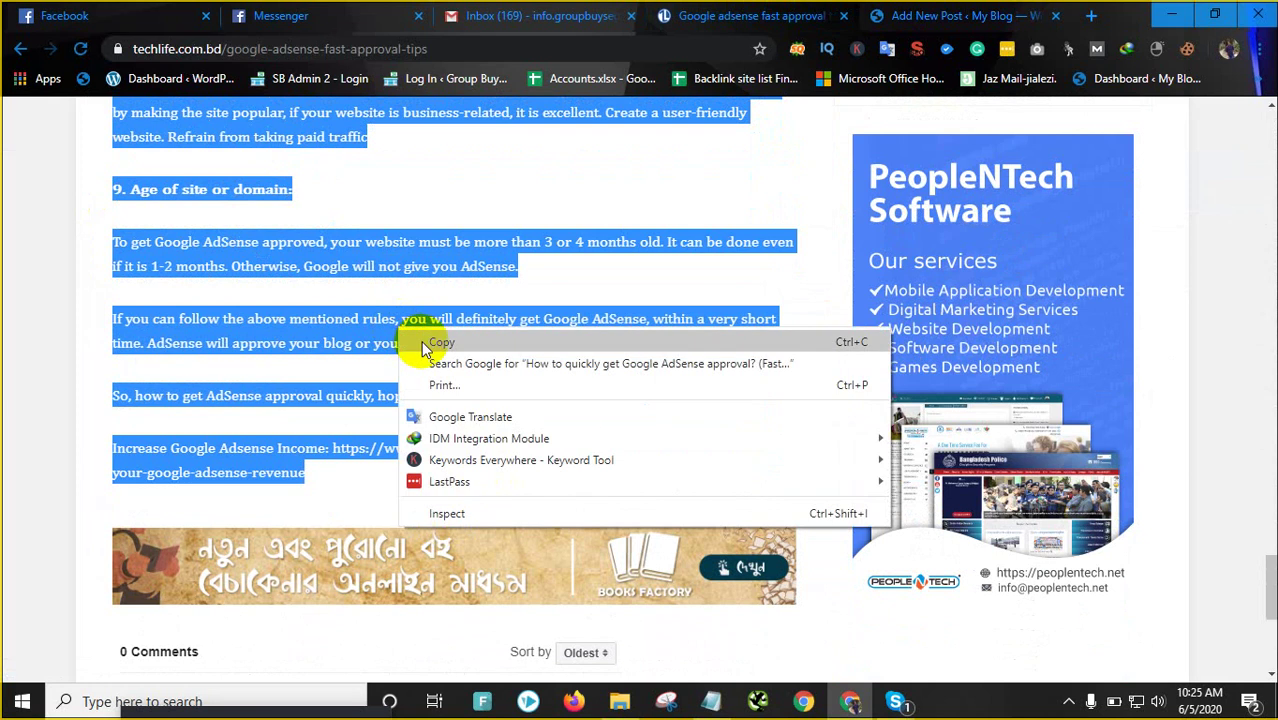
{"action": "left_click", "coordinate": [428, 340]}
Paste the copied article into the new post's empty paragraph and scroll back to the top
{"action": "left_click", "coordinate": [960, 15]}
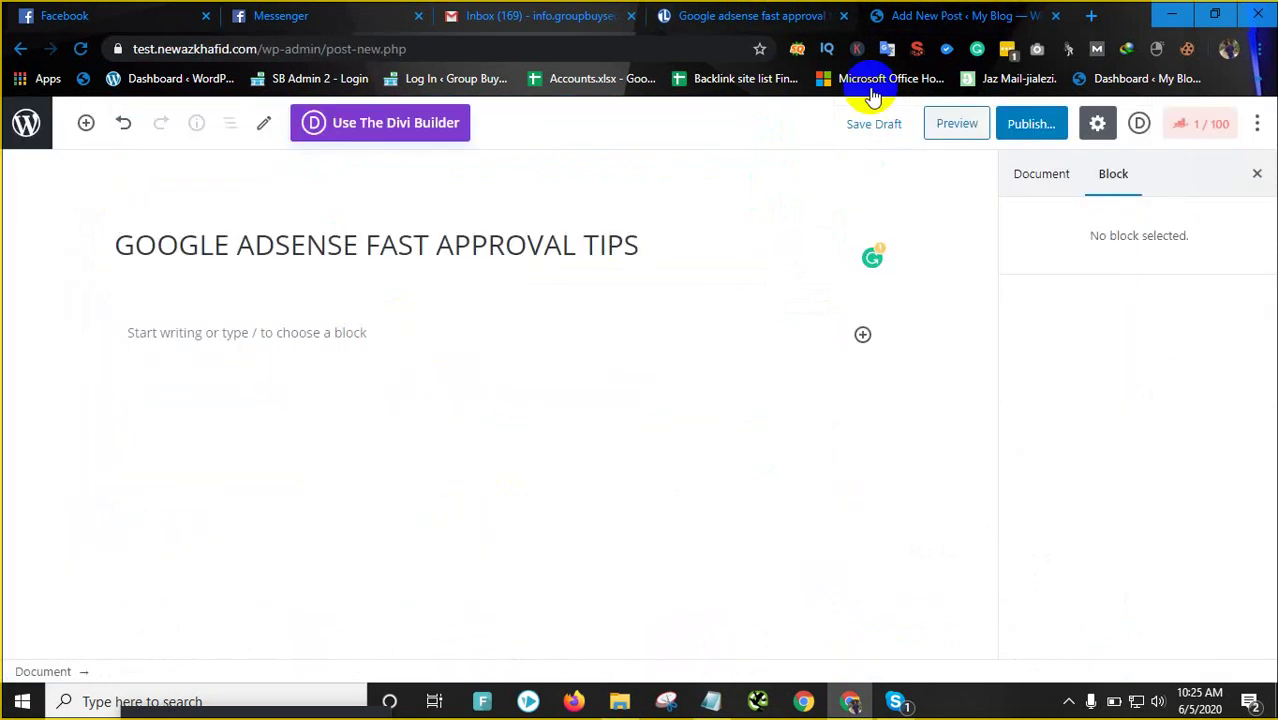
{"action": "left_click", "coordinate": [303, 328]}
{"action": "right_click", "coordinate": [297, 328]}
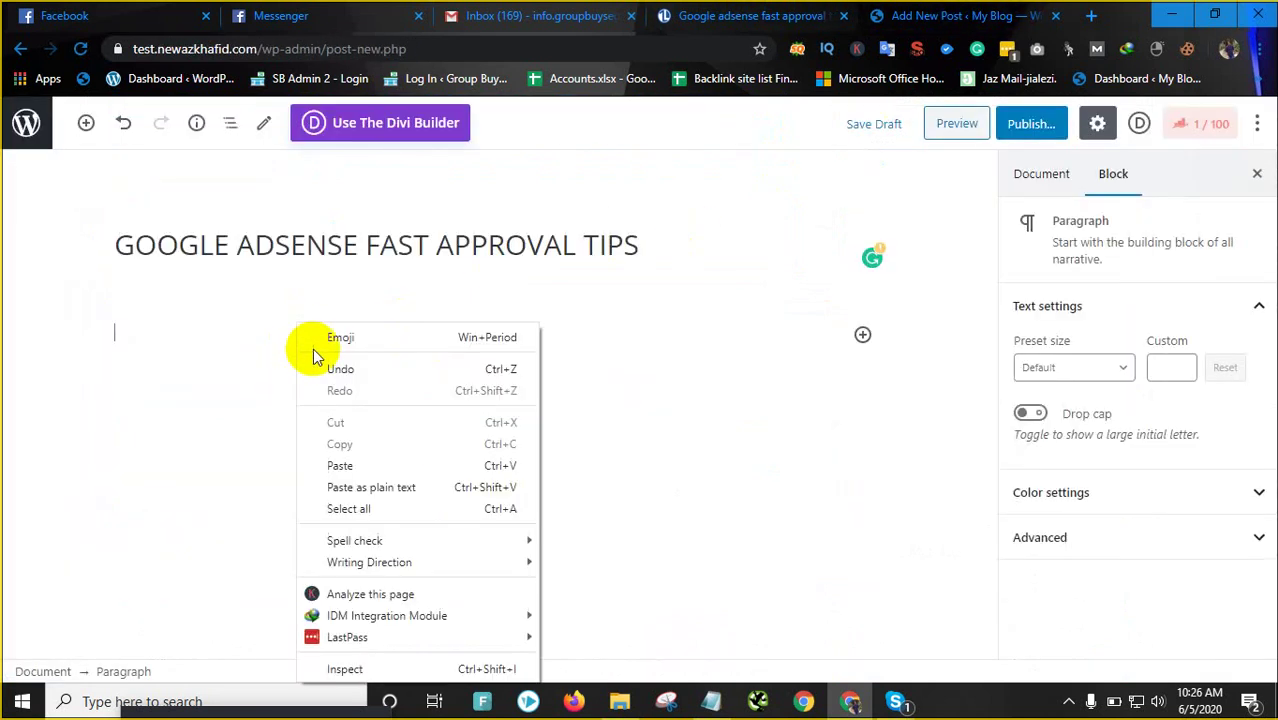
{"action": "left_click", "coordinate": [345, 462]}
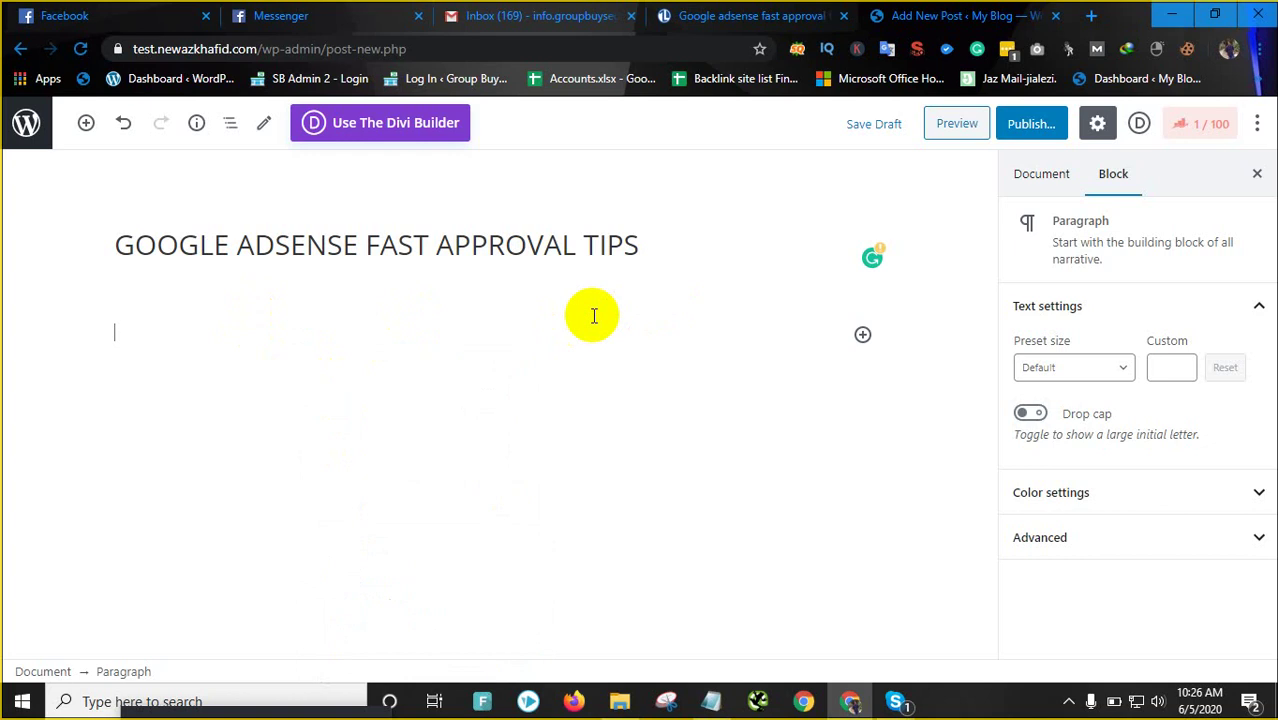
{"action": "scroll", "coordinate": [660, 330], "scroll_direction": "up", "scroll_amount": 5}
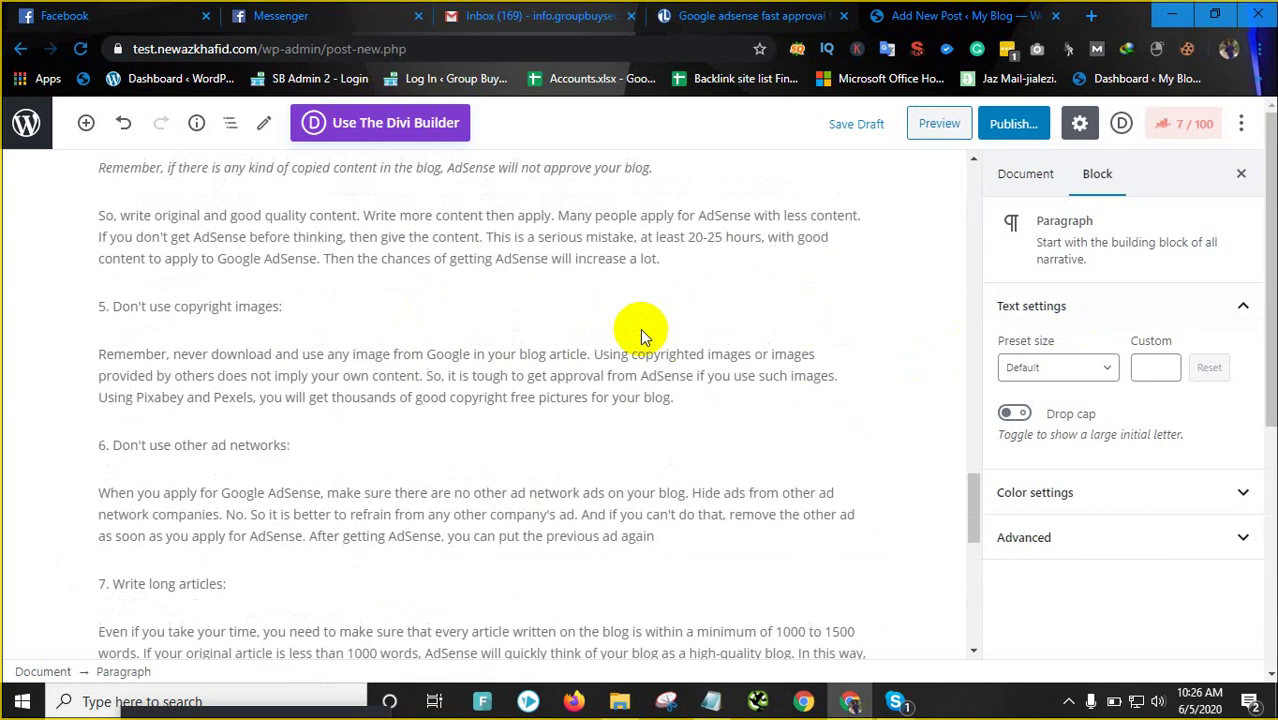
{"action": "scroll", "coordinate": [660, 328], "scroll_direction": "up", "scroll_amount": 10}
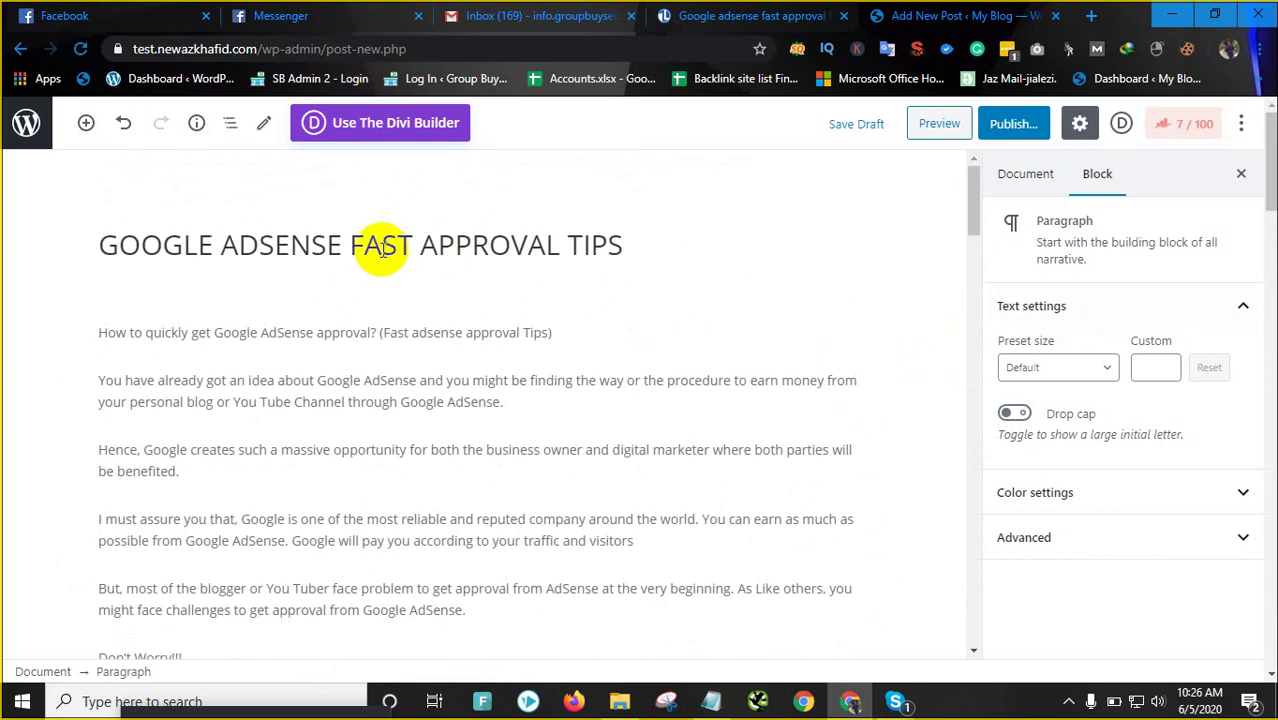
Copy GOOGLE ADSENSE from the title and paste it as Rank Math's Focus Keyword
{"action": "left_click_drag", "start_coordinate": [222, 244], "coordinate": [108, 244]}
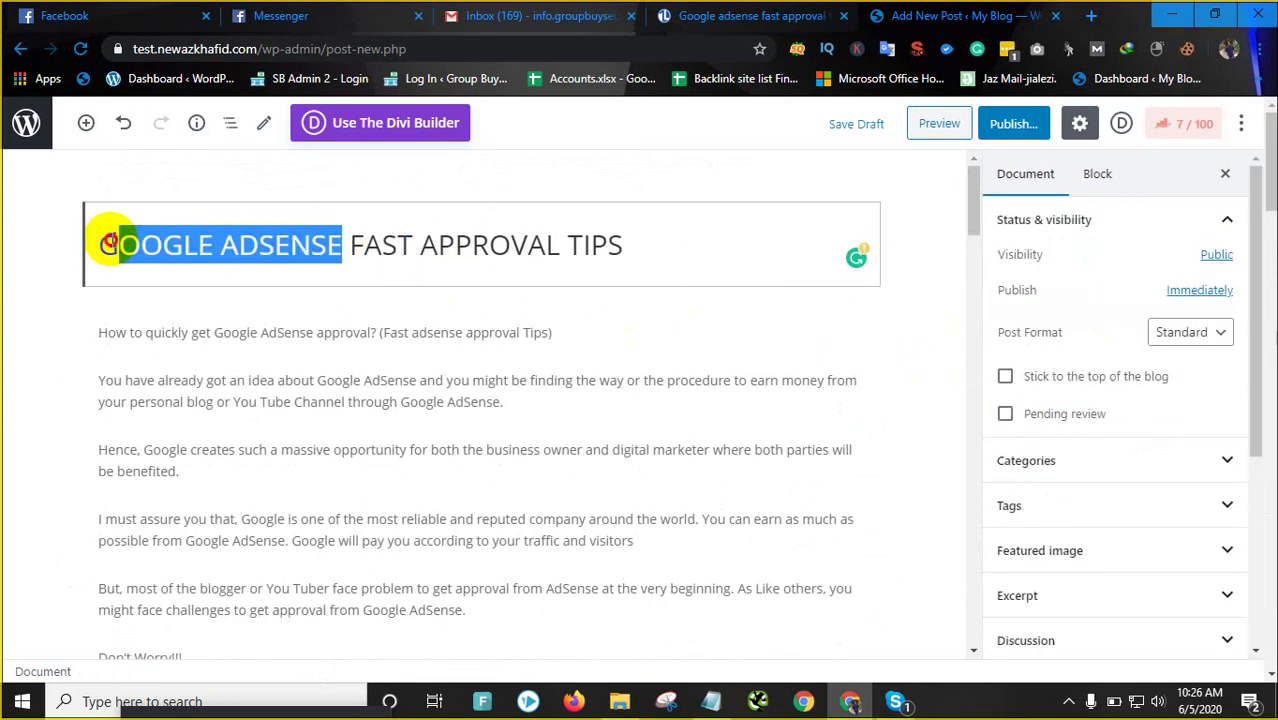
{"action": "right_click", "coordinate": [108, 247]}
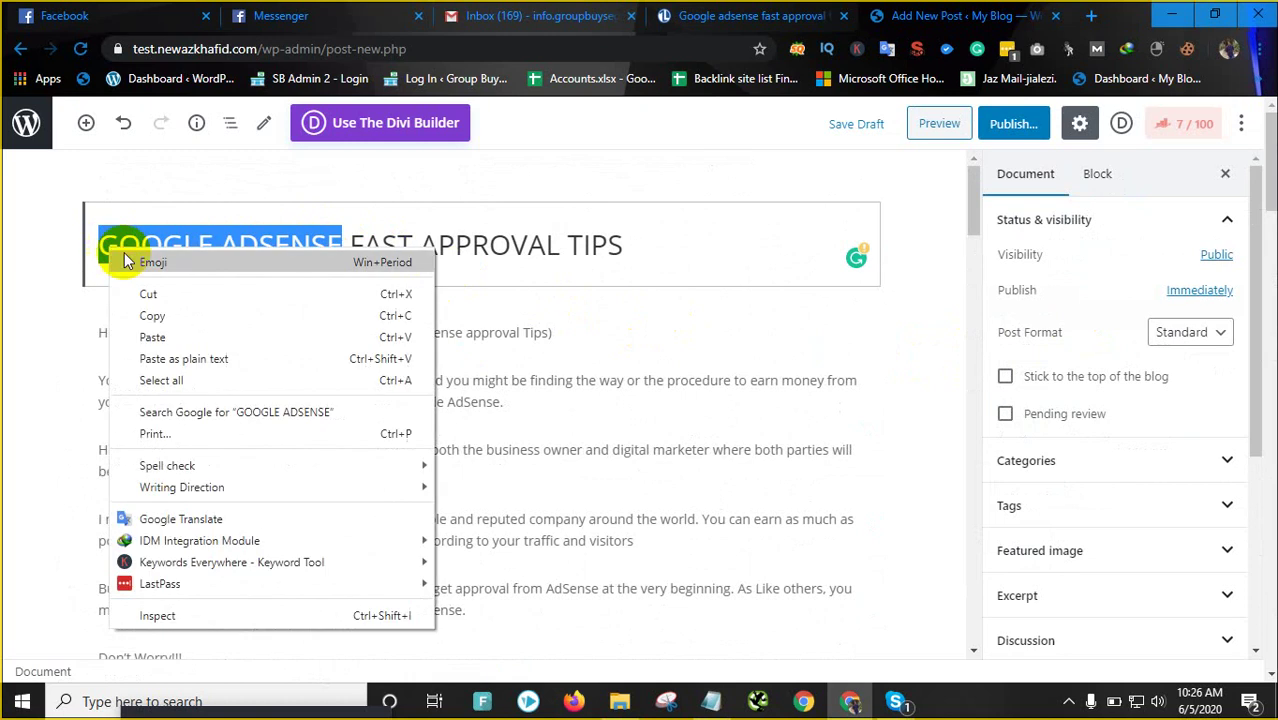
{"action": "left_click", "coordinate": [157, 318]}
{"action": "left_click", "coordinate": [660, 393]}
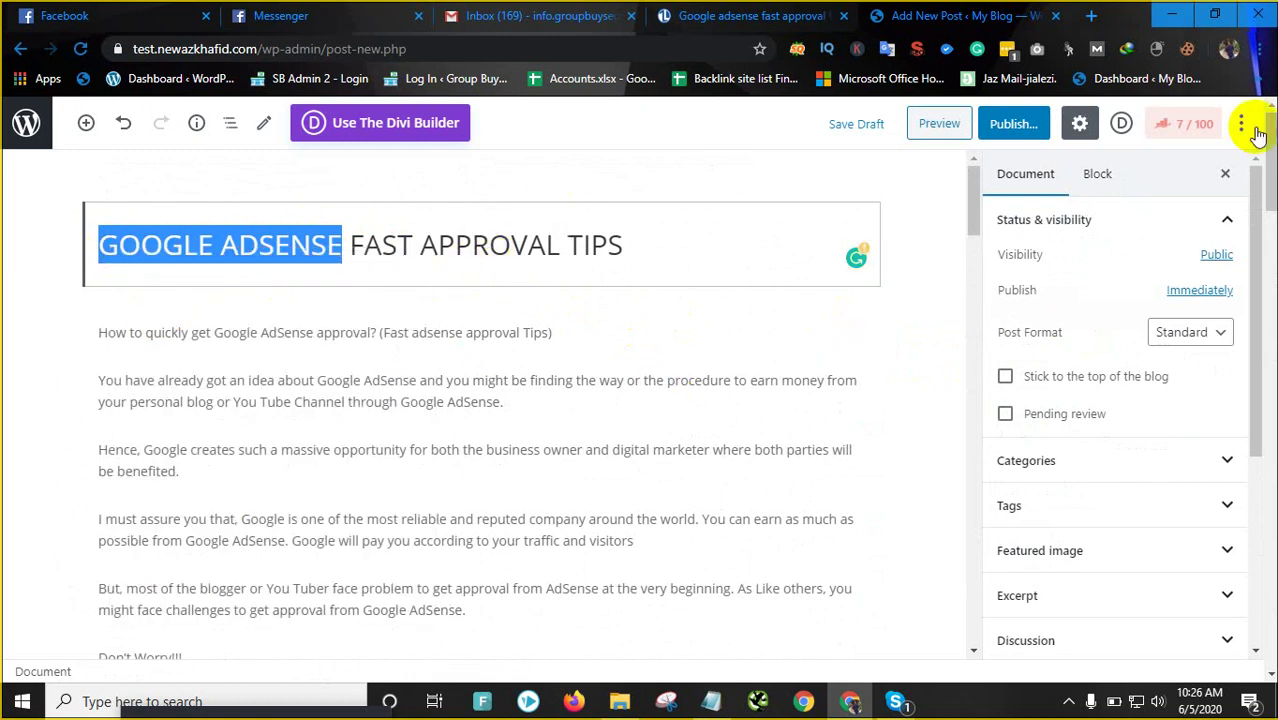
{"action": "left_click", "coordinate": [1178, 127]}
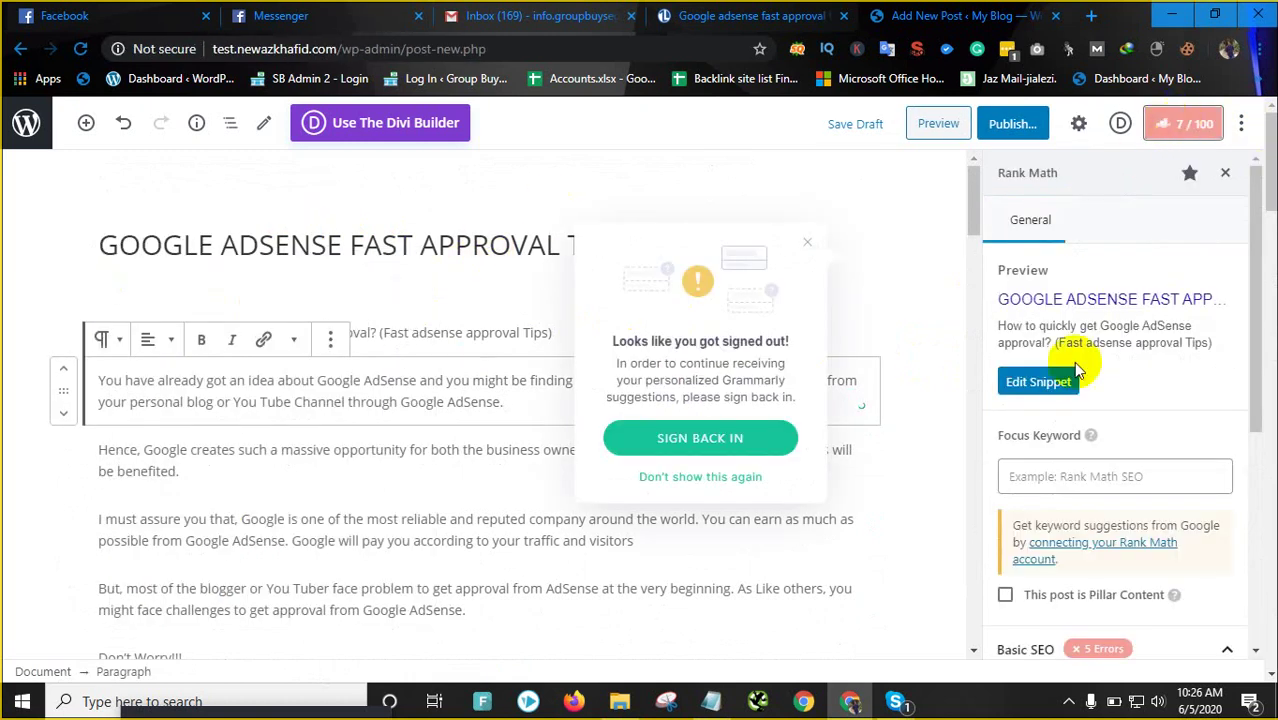
{"action": "scroll", "coordinate": [1041, 251], "scroll_direction": "down", "scroll_amount": 3}
{"action": "right_click", "coordinate": [1038, 205]}
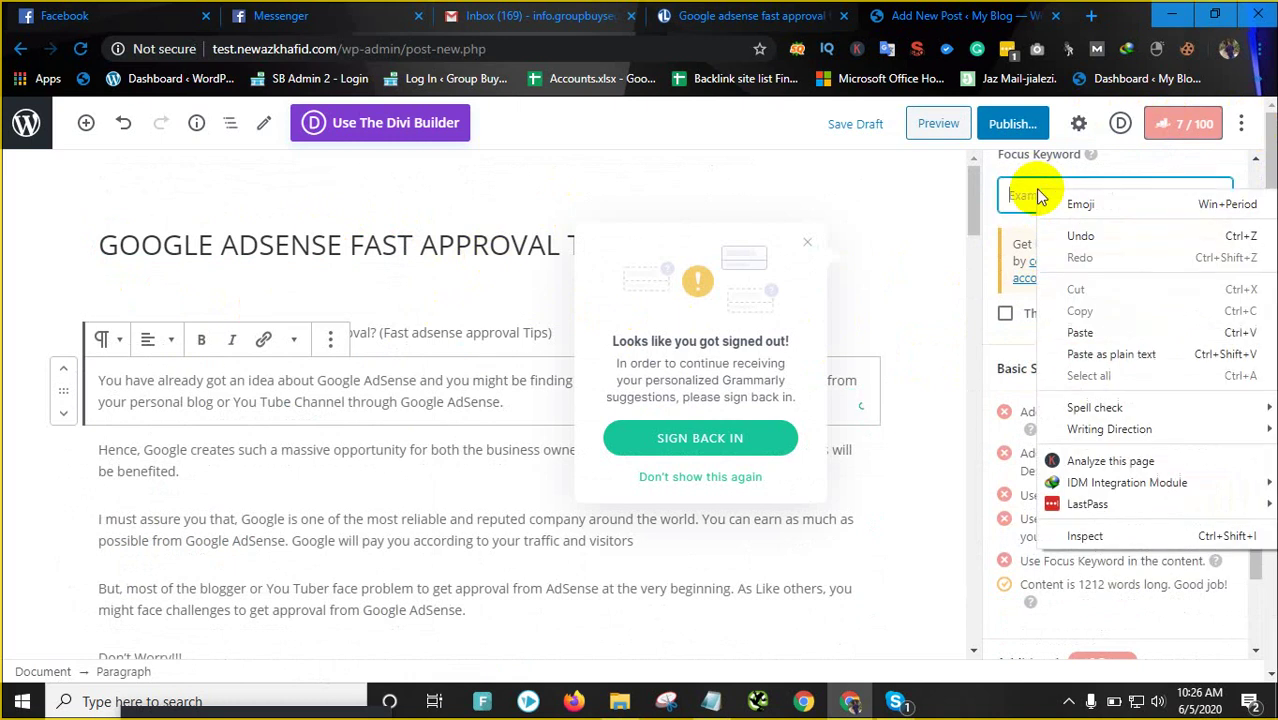
{"action": "left_click", "coordinate": [1094, 332]}
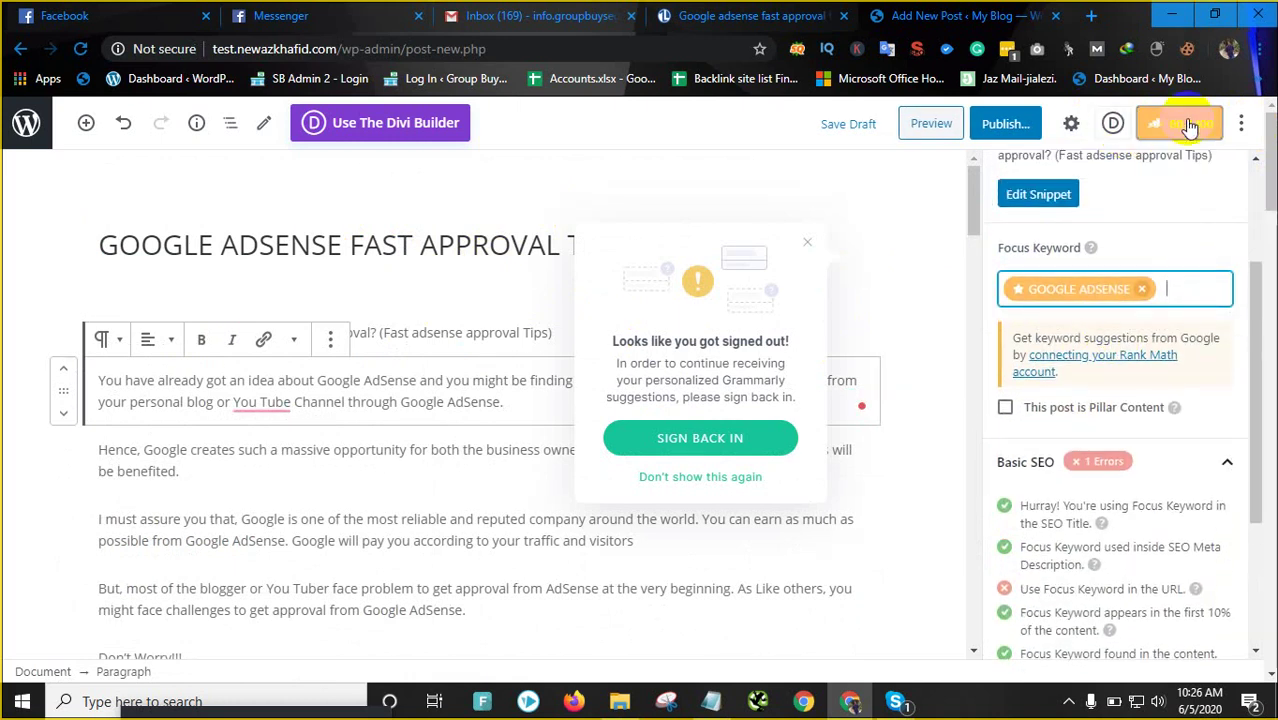
Expand Rank Math's Additional SEO checks list
{"action": "scroll", "coordinate": [1127, 430], "scroll_direction": "down", "scroll_amount": 3}
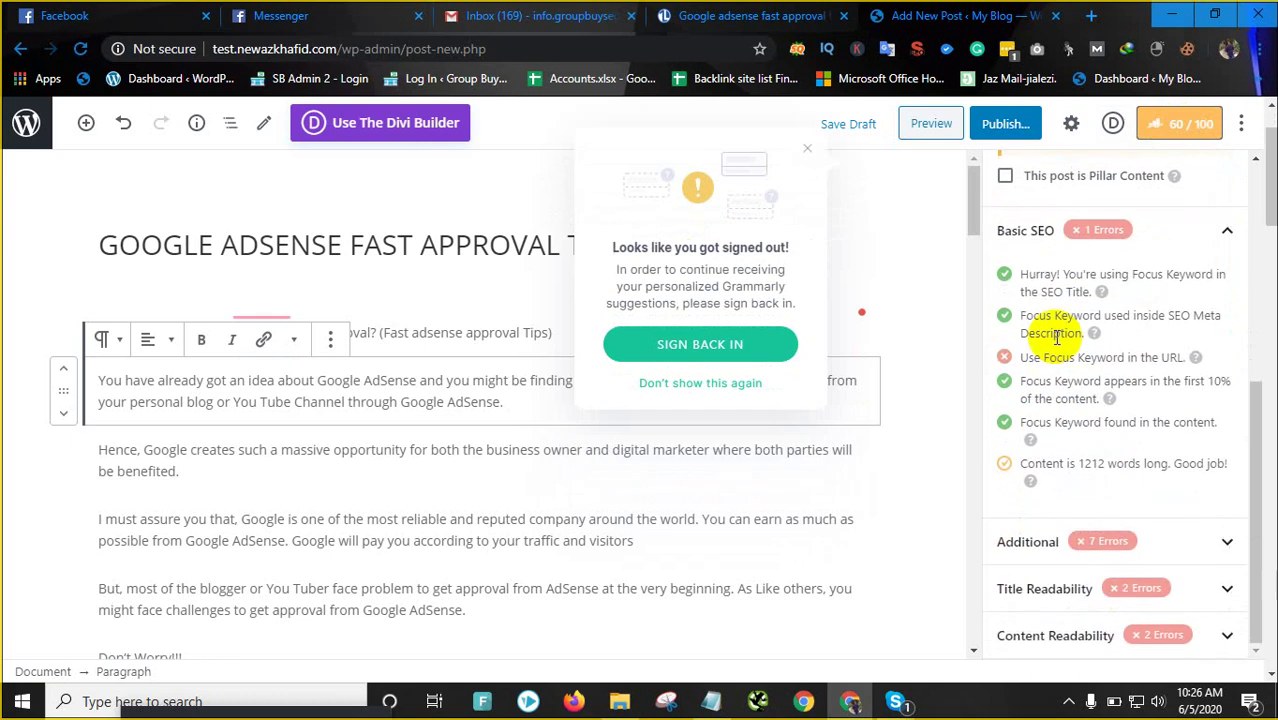
{"action": "left_click", "coordinate": [1030, 541]}
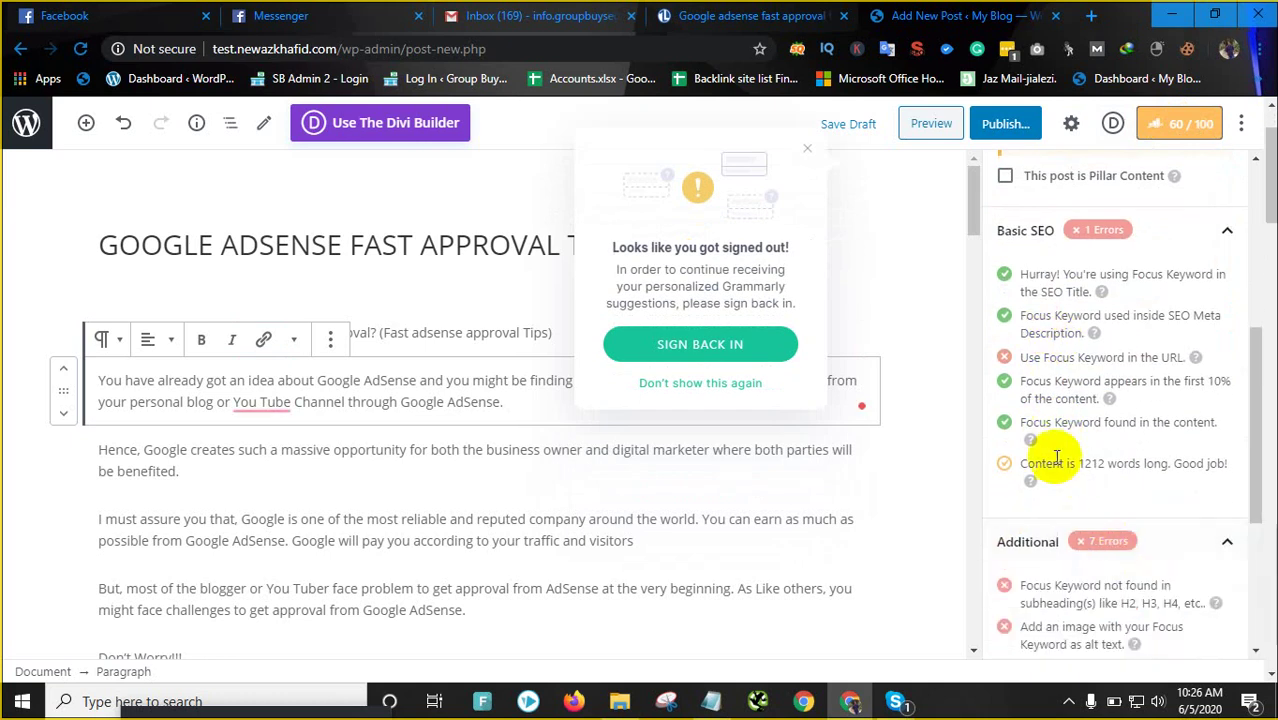
{"action": "scroll", "coordinate": [1090, 450], "scroll_direction": "down", "scroll_amount": 3}
{"action": "scroll", "coordinate": [376, 348], "scroll_direction": "down", "scroll_amount": 2}
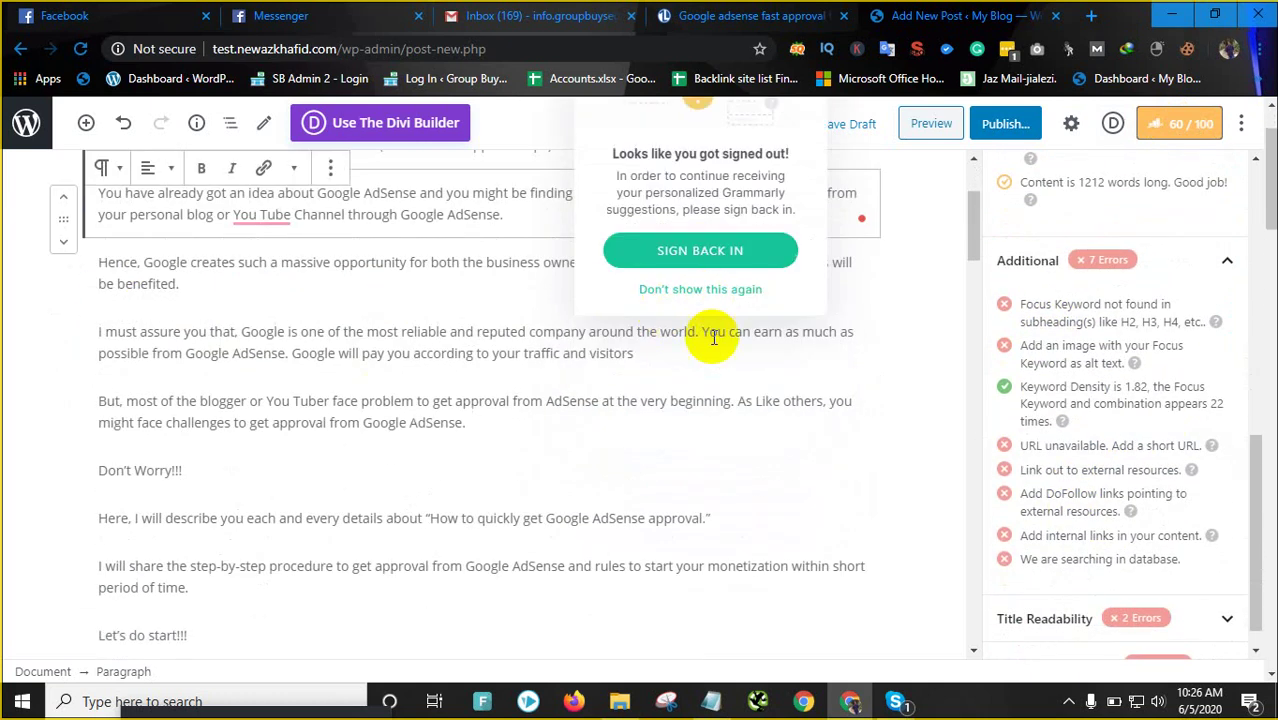
Dismiss the Grammarly popup permanently and correct 'You Tube' to 'YouTube'
{"action": "left_click", "coordinate": [716, 288]}
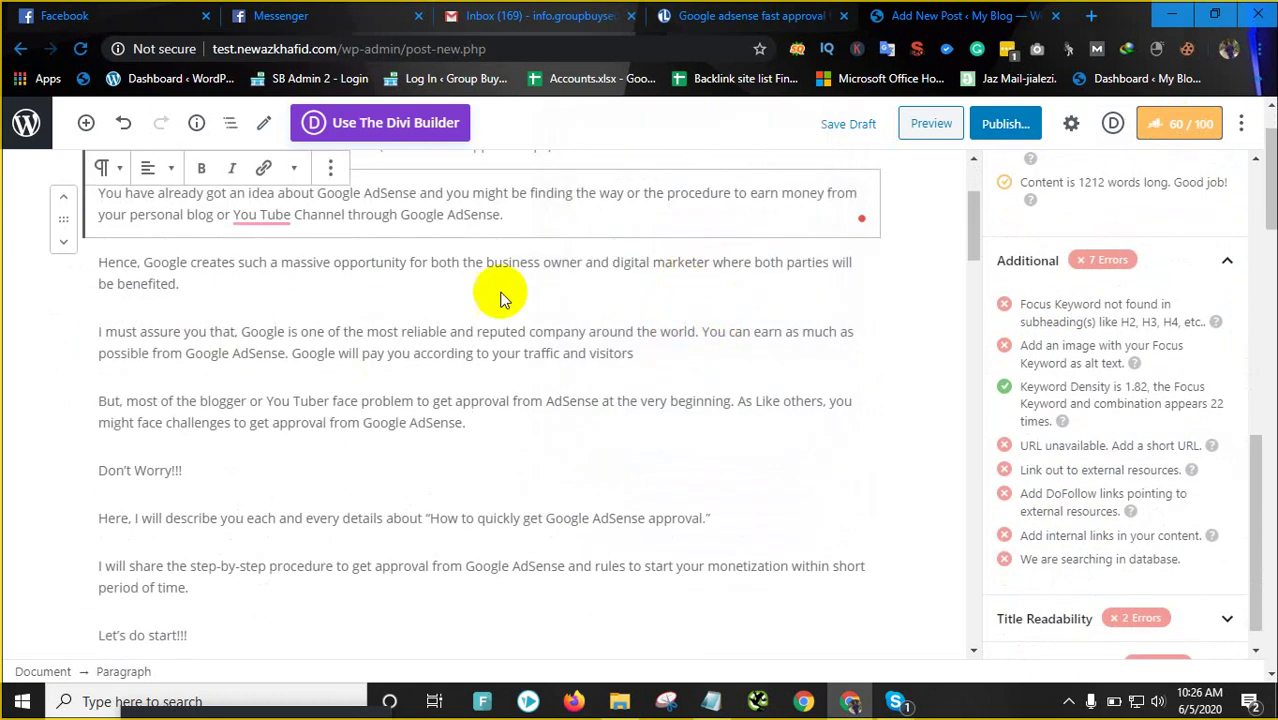
{"action": "mouse_move", "coordinate": [272, 214]}
{"action": "left_click", "coordinate": [275, 274]}
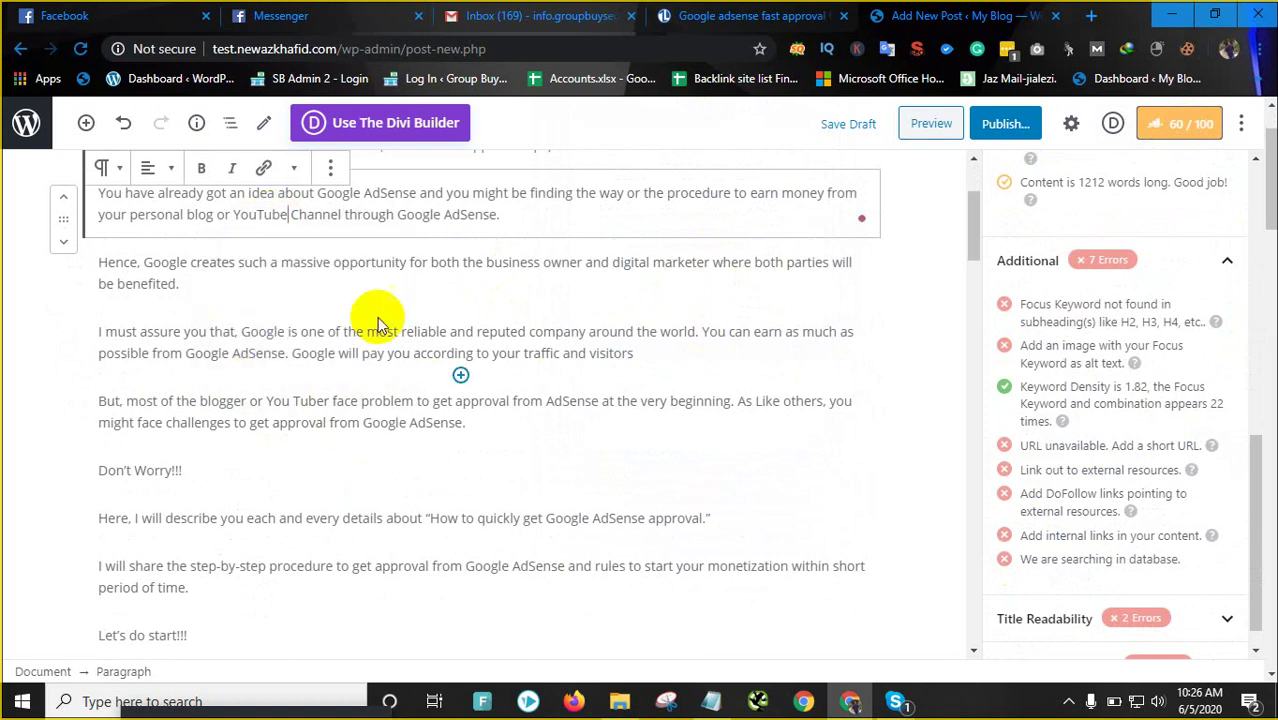
Check the live TechLife article, then return to the WordPress post editor
{"action": "left_click", "coordinate": [748, 15]}
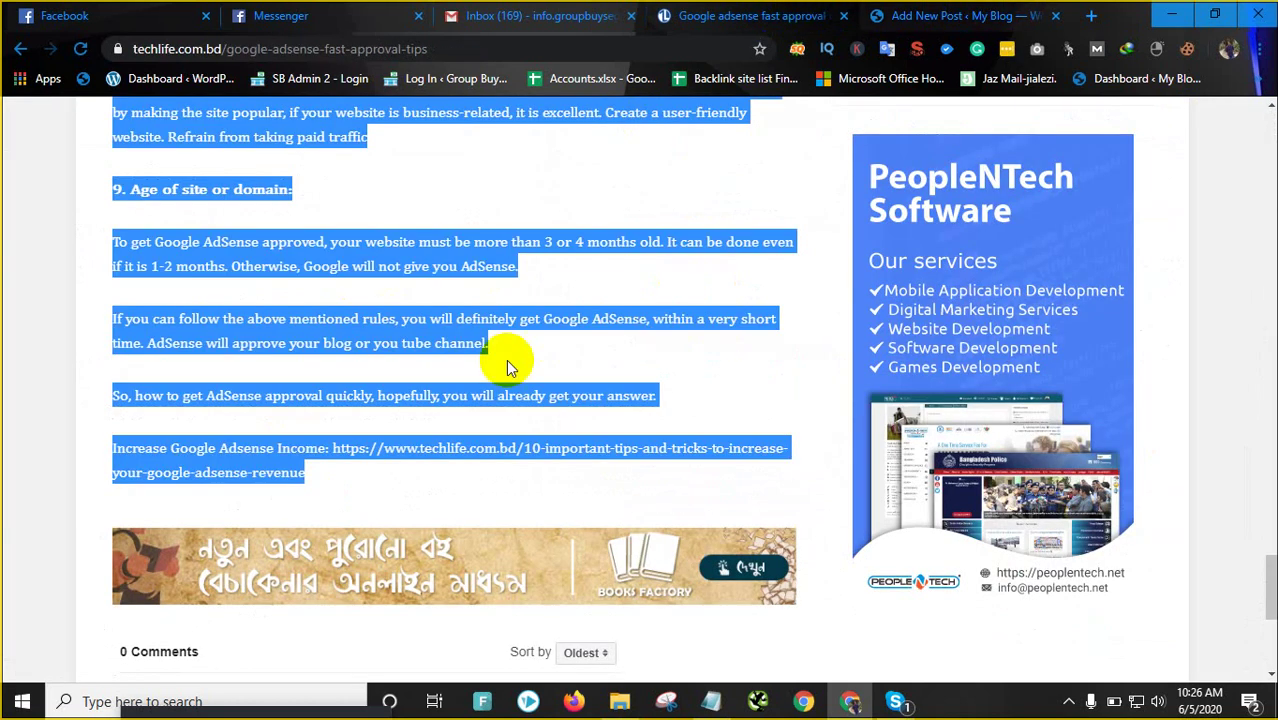
{"action": "scroll", "coordinate": [506, 359], "scroll_direction": "up", "scroll_amount": 3}
{"action": "scroll", "coordinate": [372, 250], "scroll_direction": "up", "scroll_amount": 12}
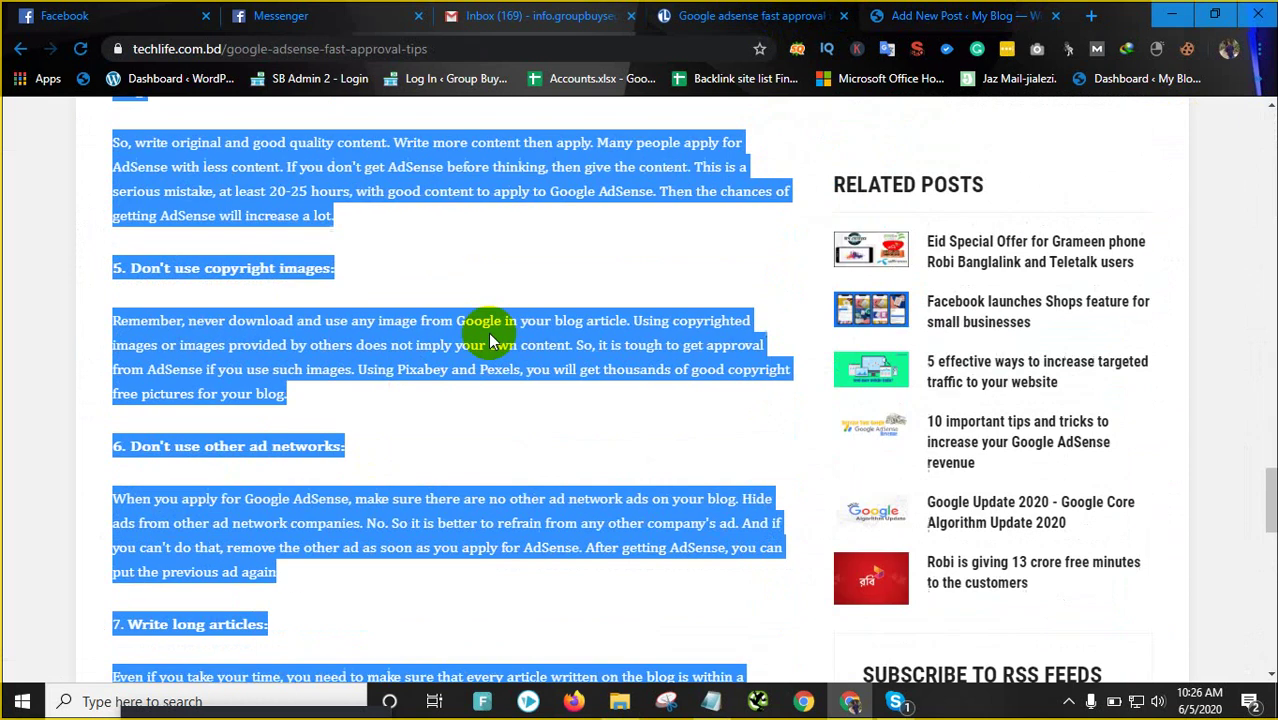
{"action": "scroll", "coordinate": [422, 294], "scroll_direction": "up", "scroll_amount": 9}
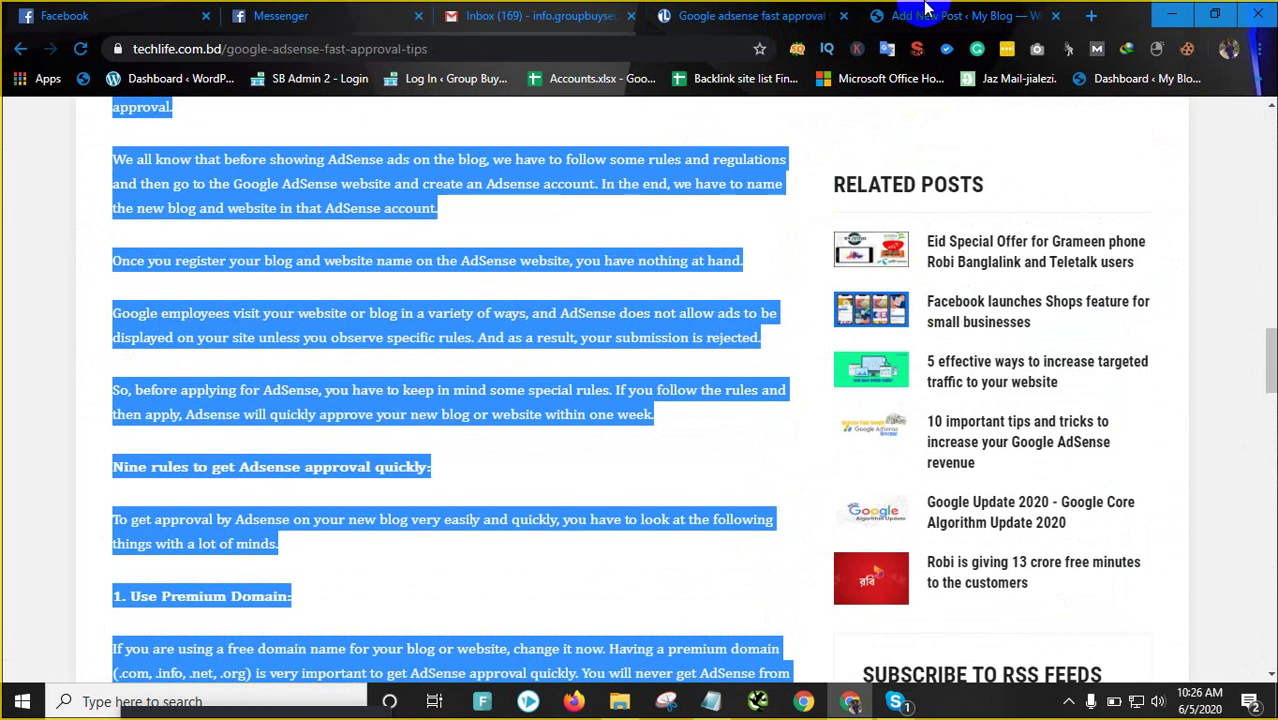
{"action": "left_click", "coordinate": [925, 12]}
{"action": "scroll", "coordinate": [620, 200], "scroll_direction": "up", "scroll_amount": 3}
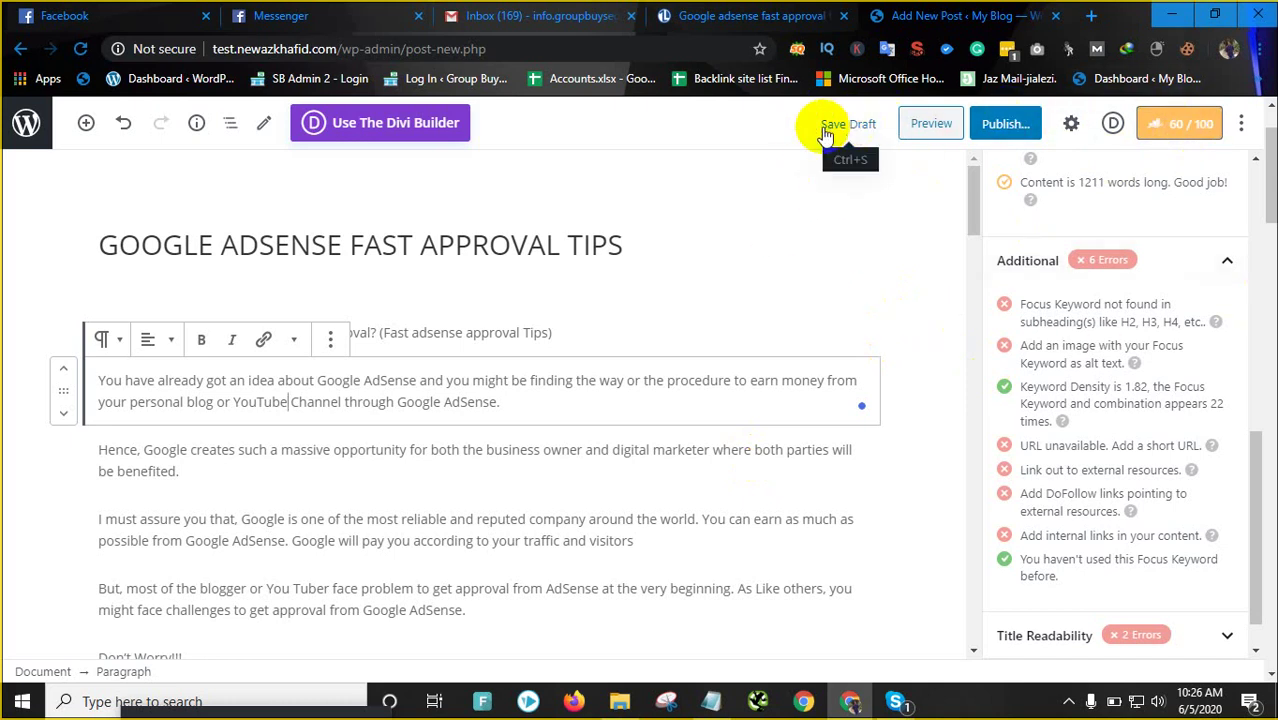
Review the draft, then clear the text selection on the TechLife article
{"action": "scroll", "coordinate": [506, 502], "scroll_direction": "down", "scroll_amount": 1}
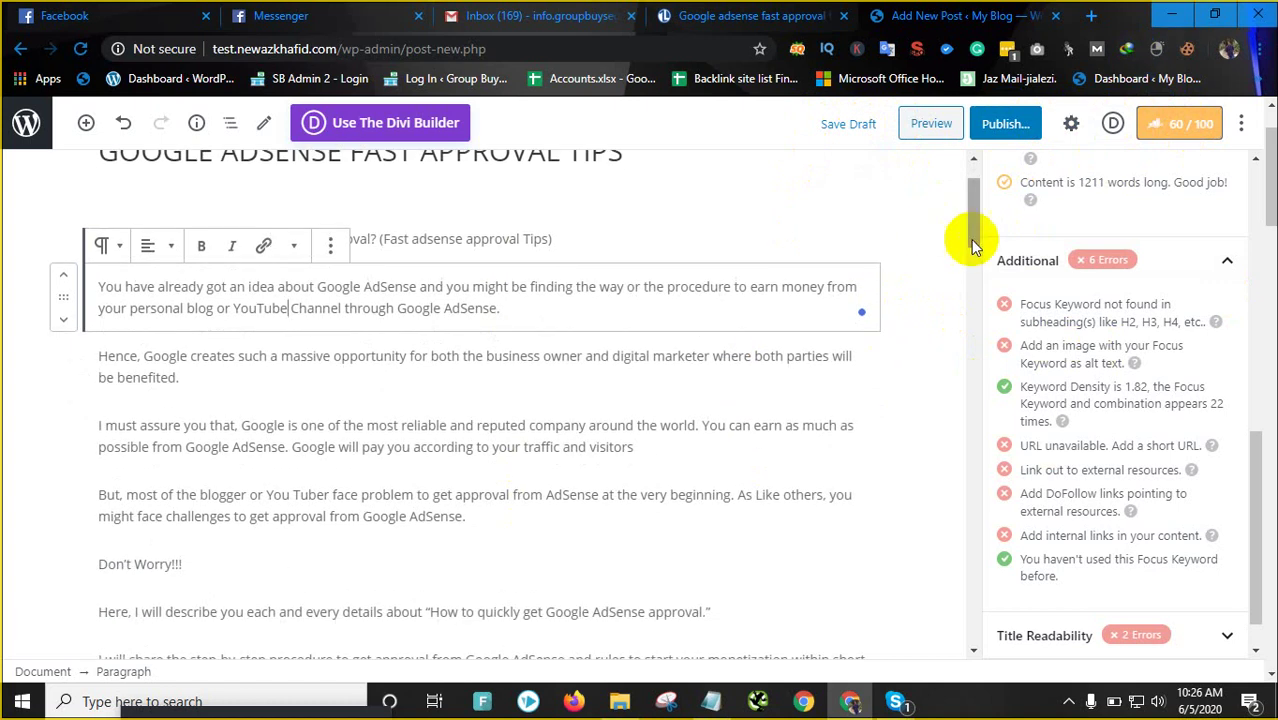
{"action": "scroll", "coordinate": [1033, 491], "scroll_direction": "up", "scroll_amount": 4}
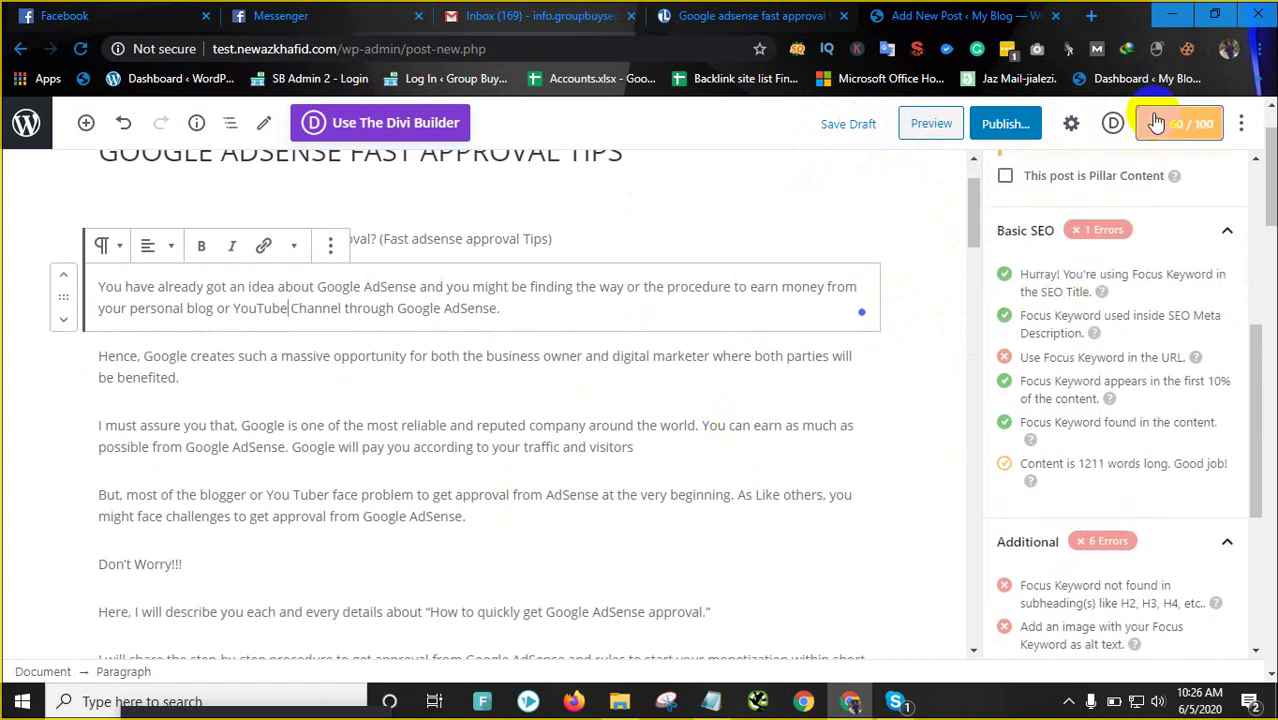
{"action": "scroll", "coordinate": [460, 330], "scroll_direction": "up", "scroll_amount": 1}
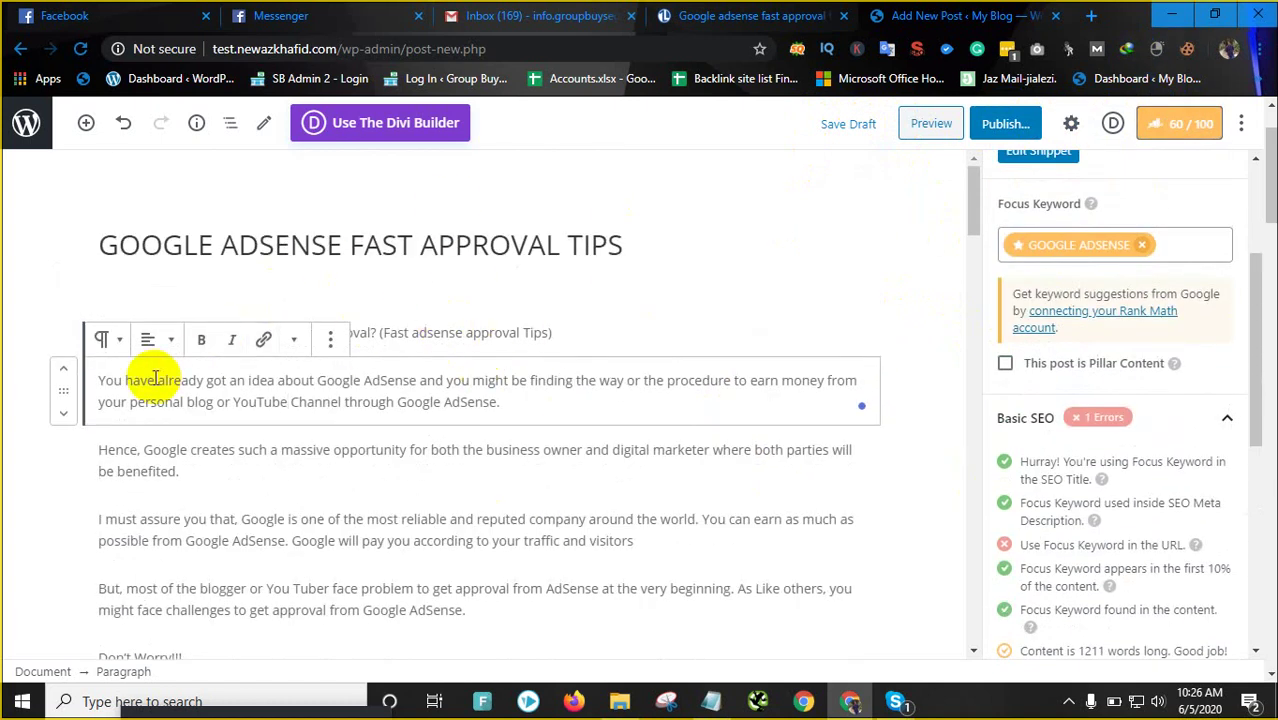
{"action": "left_click_drag", "start_coordinate": [101, 383], "coordinate": [380, 430]}
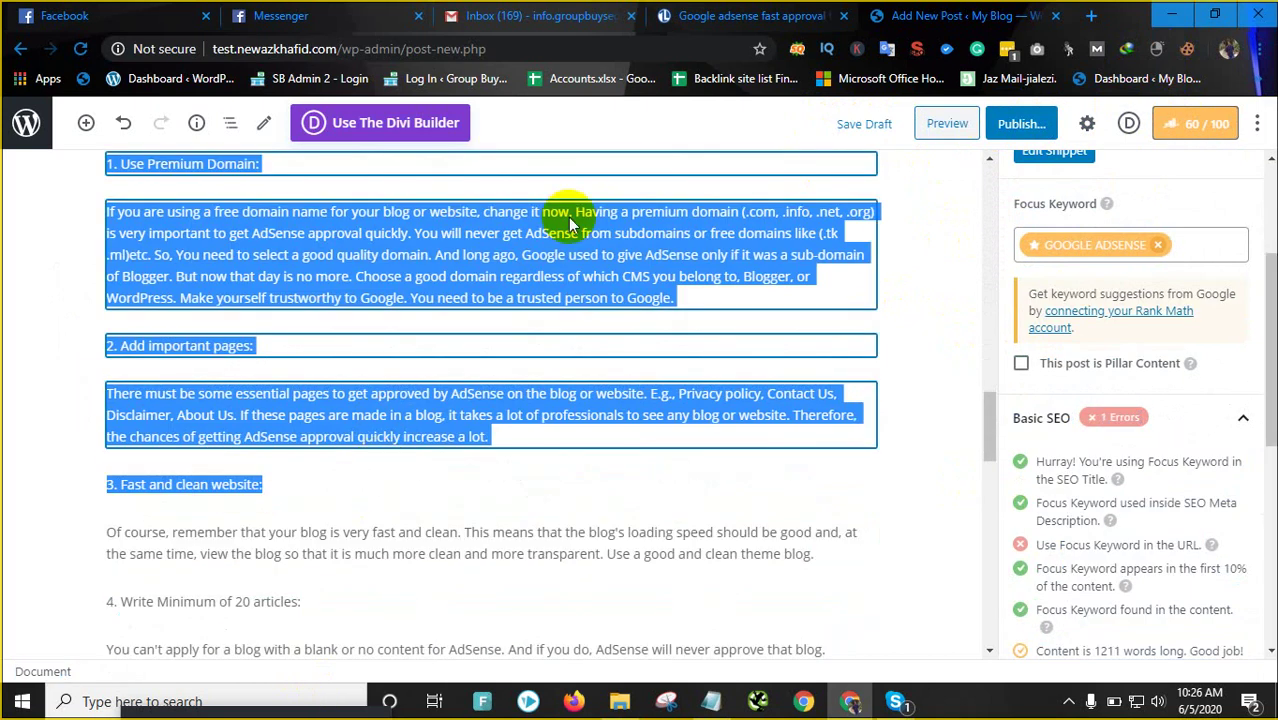
{"action": "left_click", "coordinate": [750, 15]}
{"action": "scroll", "coordinate": [228, 310], "scroll_direction": "up", "scroll_amount": 3}
{"action": "scroll", "coordinate": [228, 310], "scroll_direction": "up", "scroll_amount": 5}
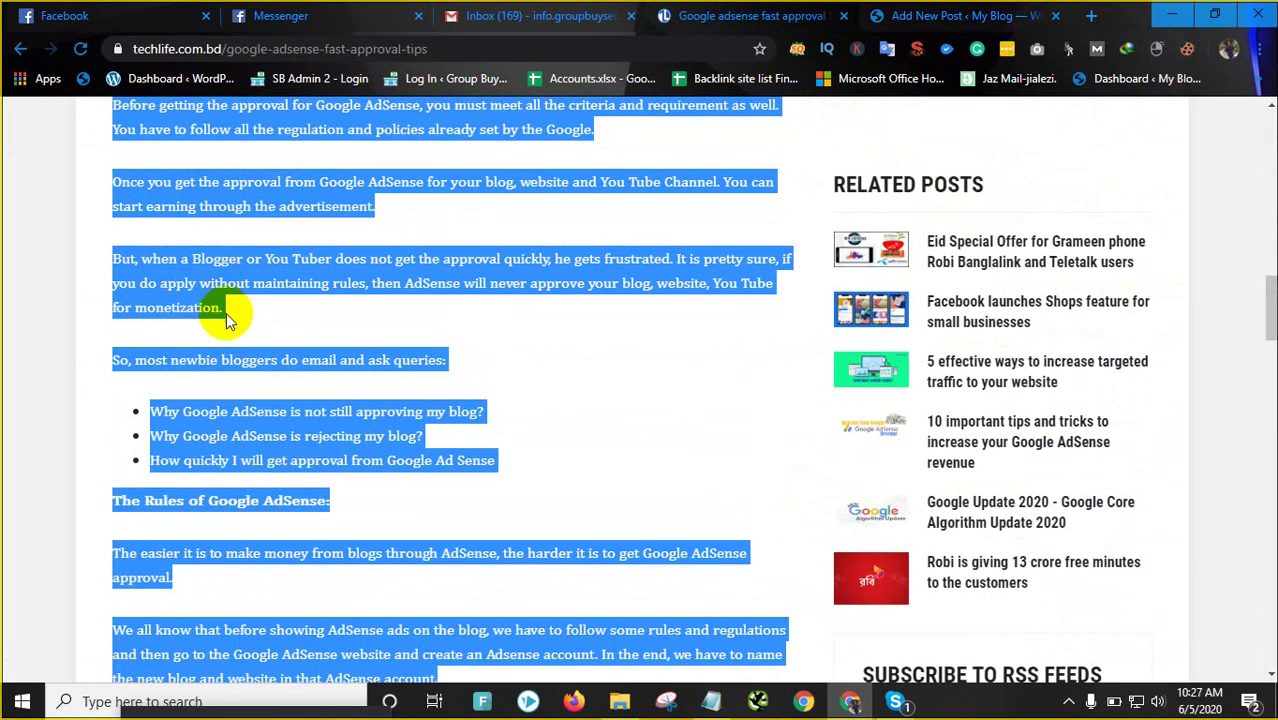
{"action": "left_click", "coordinate": [226, 284]}
{"action": "scroll", "coordinate": [226, 284], "scroll_direction": "up", "scroll_amount": 2}
{"action": "left_click", "coordinate": [900, 12]}
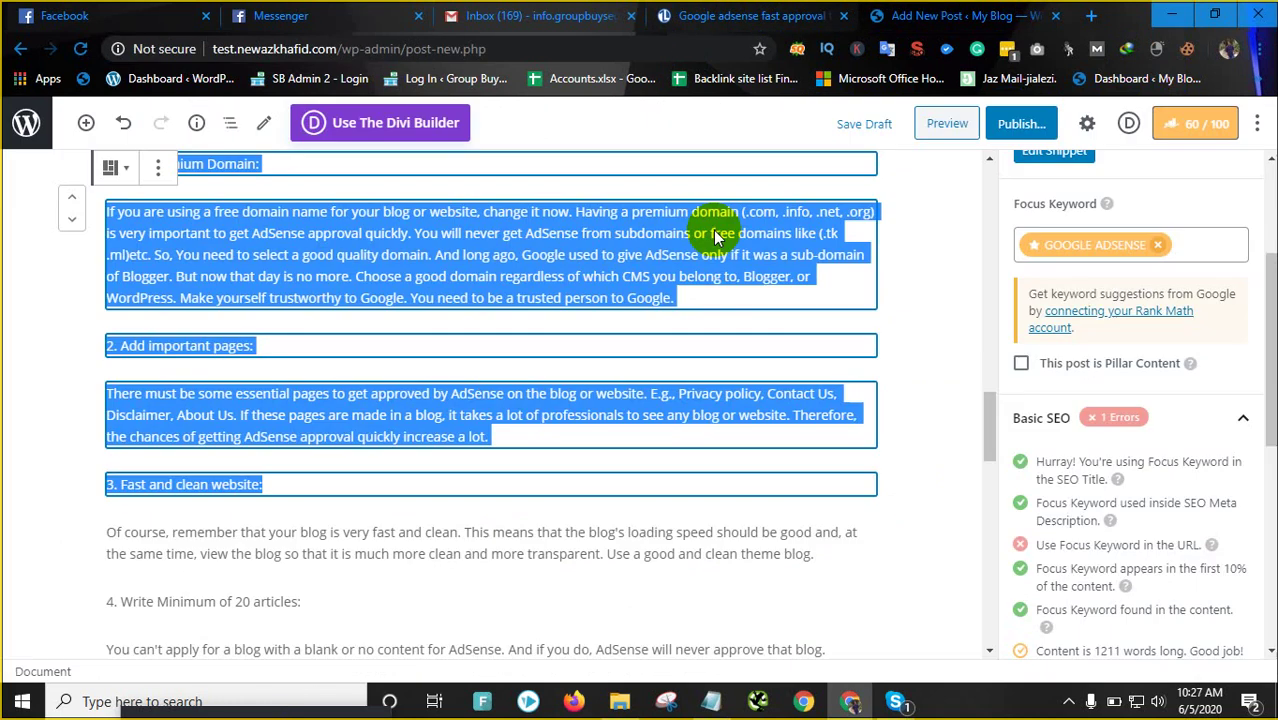
Select 'techlife' in the article's address, compare tabs, and return to the Add New Post editor
{"action": "left_click", "coordinate": [798, 16]}
{"action": "scroll", "coordinate": [365, 333], "scroll_direction": "up", "scroll_amount": 5}
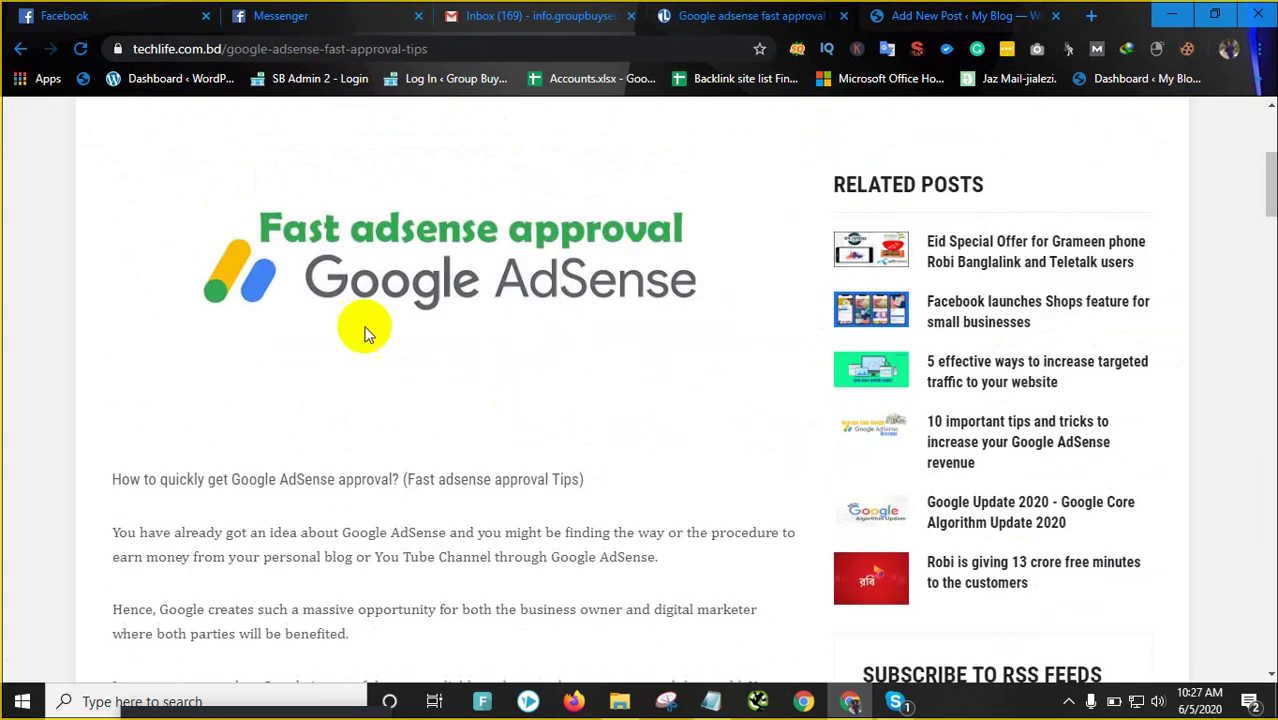
{"action": "scroll", "coordinate": [455, 457], "scroll_direction": "up", "scroll_amount": 3}
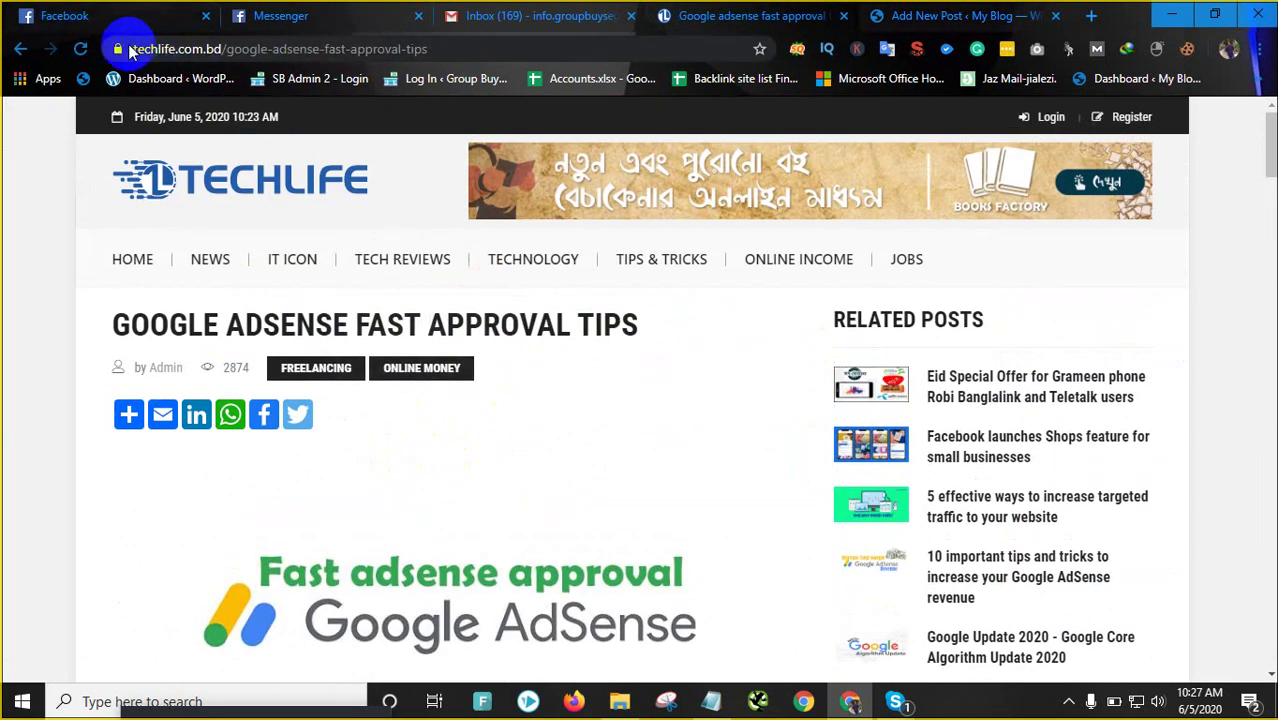
{"action": "left_click_drag", "start_coordinate": [135, 48], "coordinate": [176, 49]}
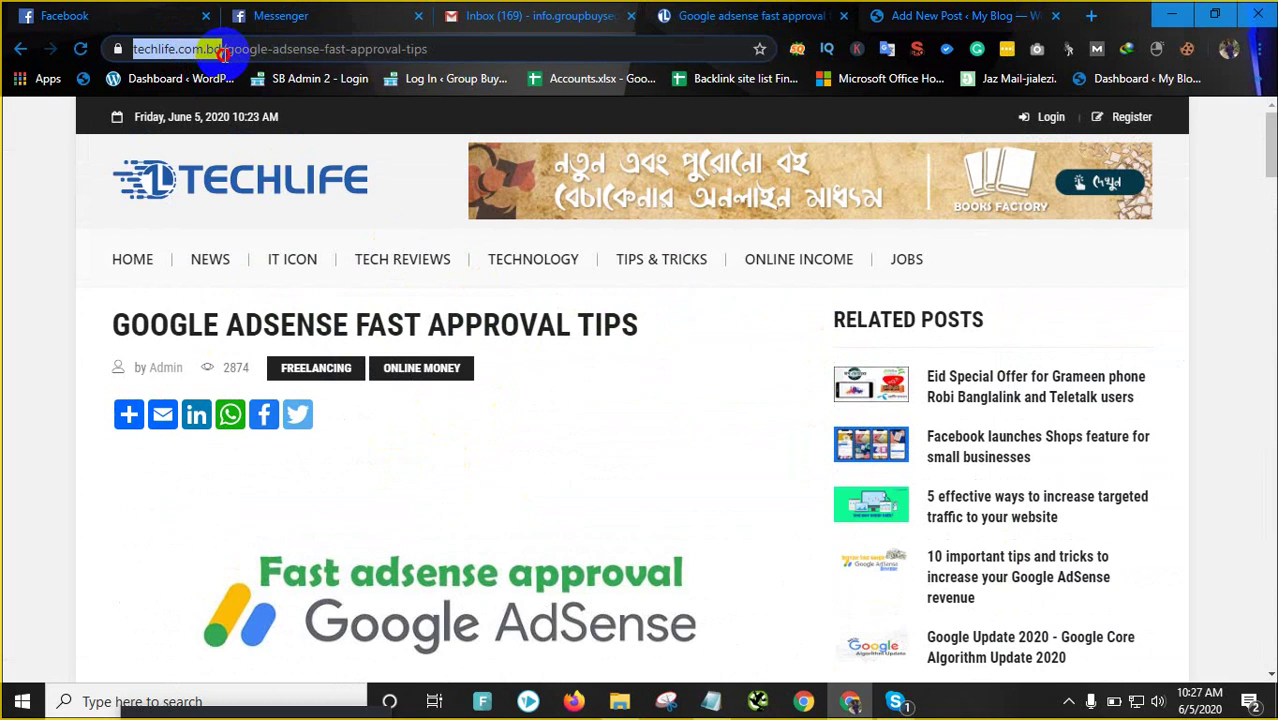
{"action": "left_click", "coordinate": [940, 16]}
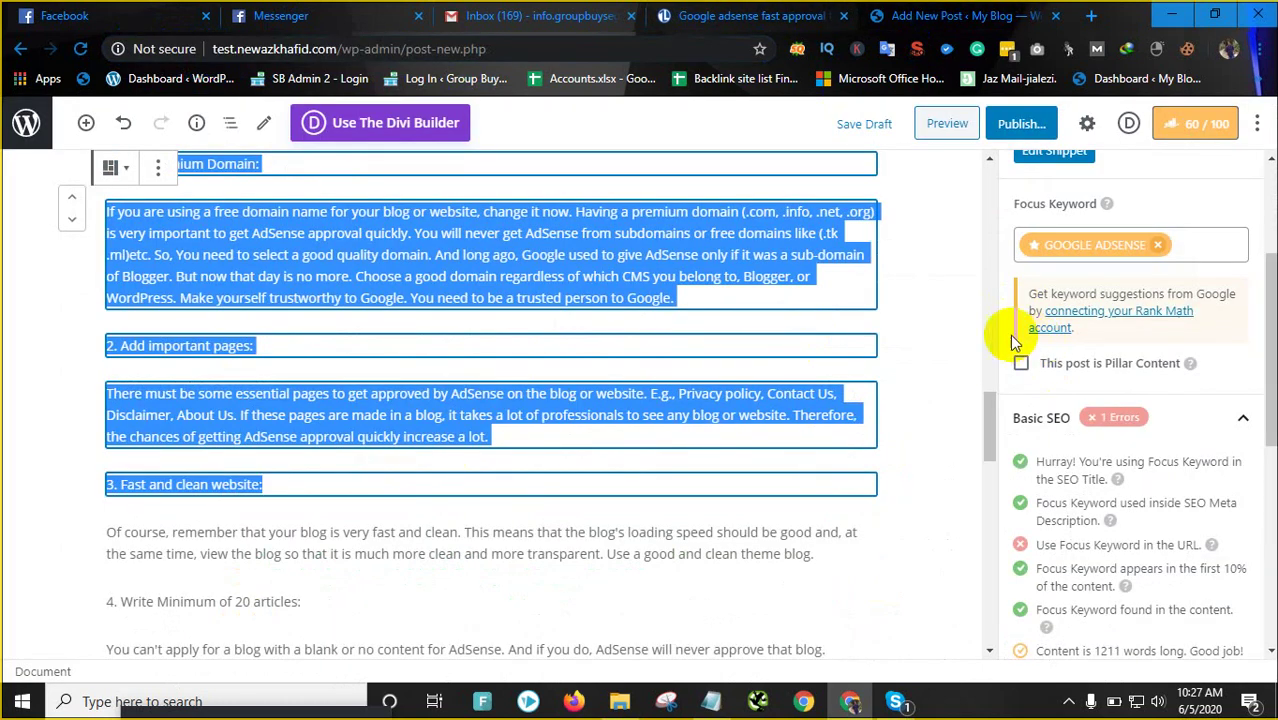
{"action": "left_click", "coordinate": [785, 16]}
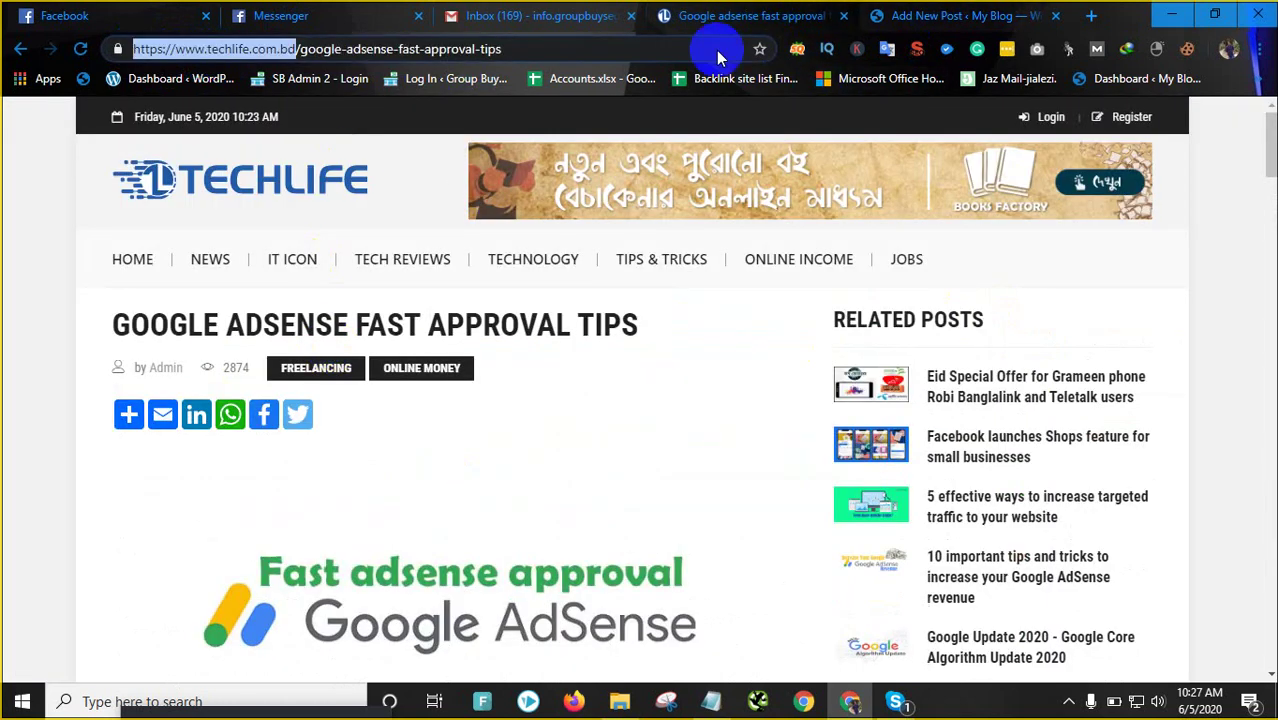
{"action": "left_click", "coordinate": [955, 16]}
{"action": "left_click", "coordinate": [745, 16]}
{"action": "mouse_move", "coordinate": [380, 278]}
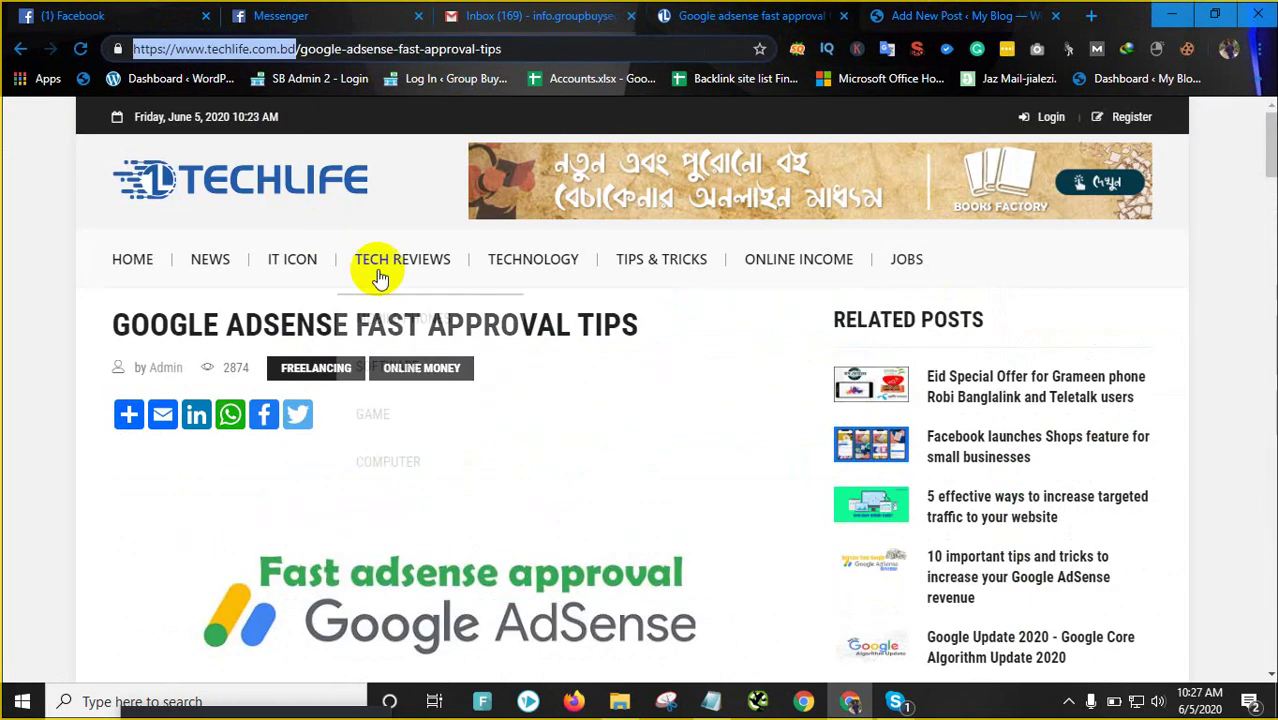
{"action": "mouse_move", "coordinate": [127, 413]}
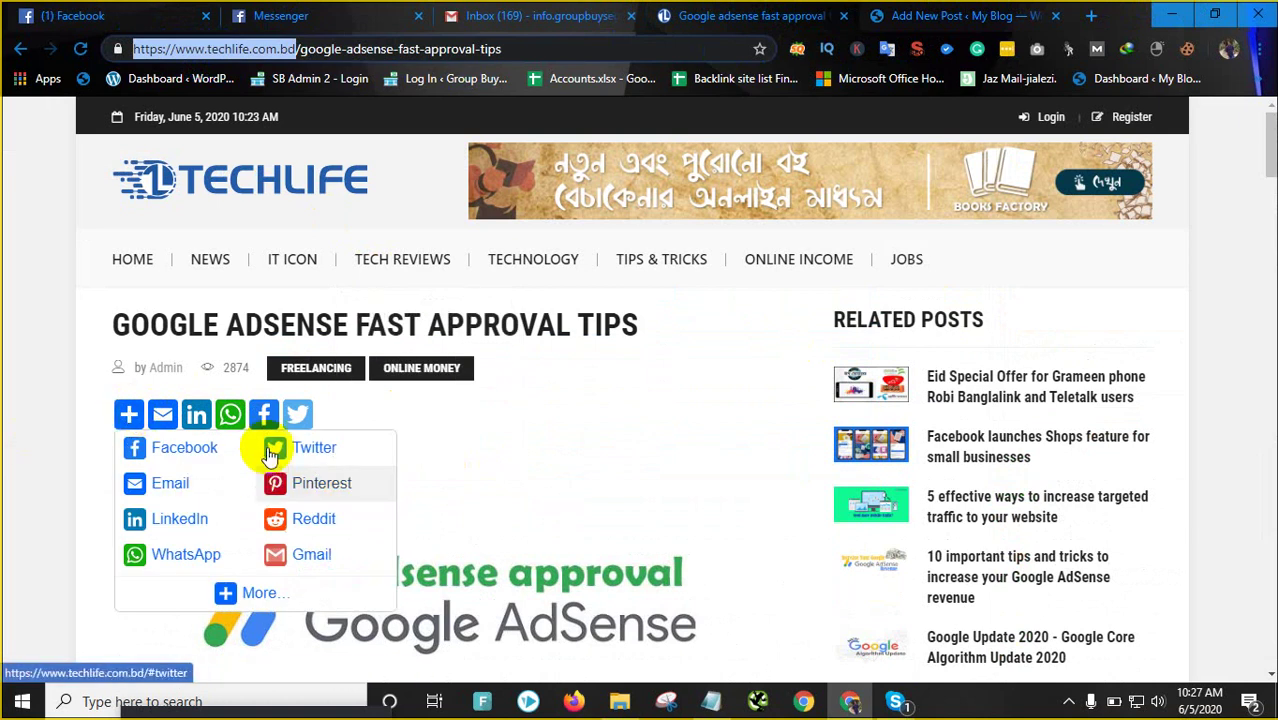
{"action": "right_click", "coordinate": [231, 364]}
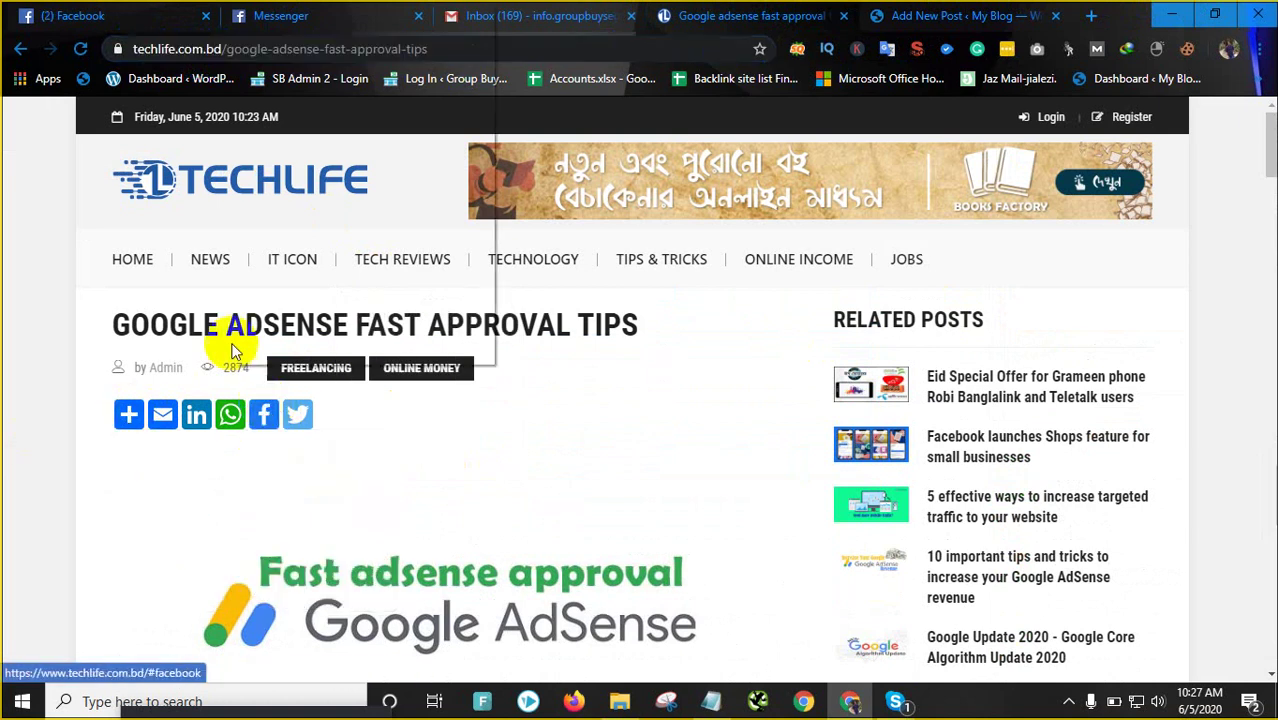
{"action": "left_click", "coordinate": [938, 12]}
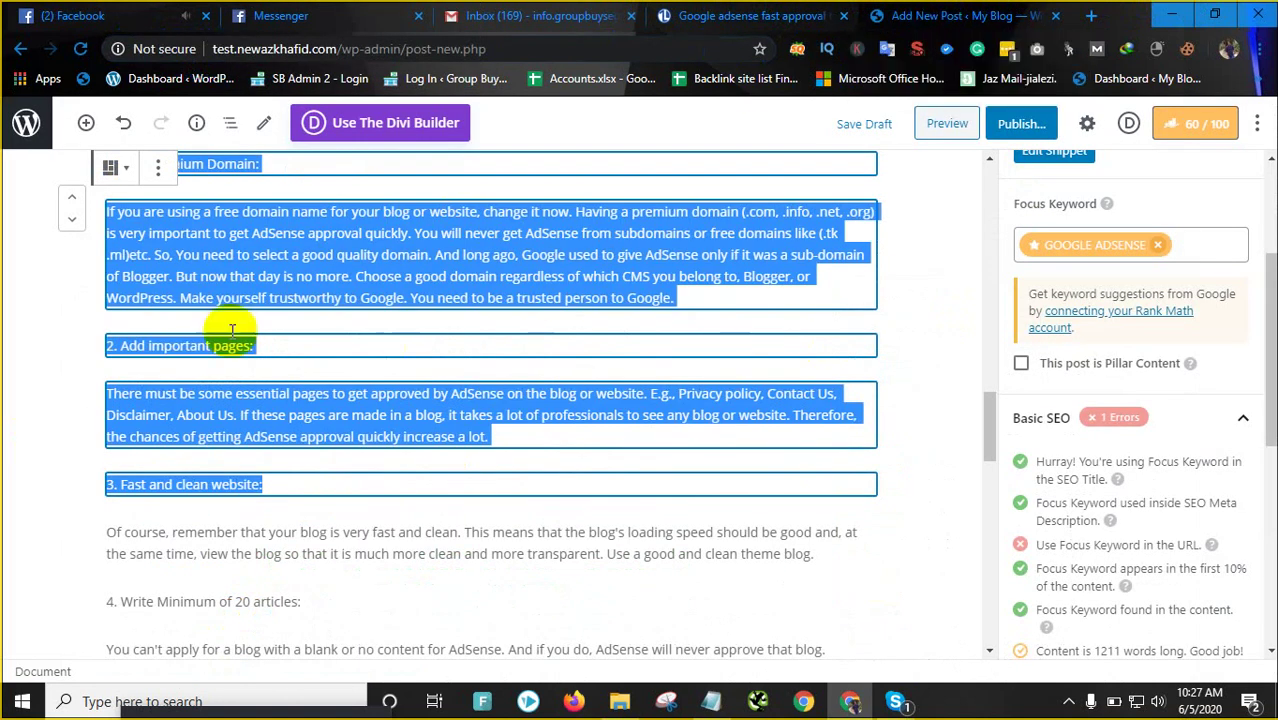
Deselect all blocks, look over the AdSense draft, and close the Add New Post tab
{"action": "left_click", "coordinate": [10, 345]}
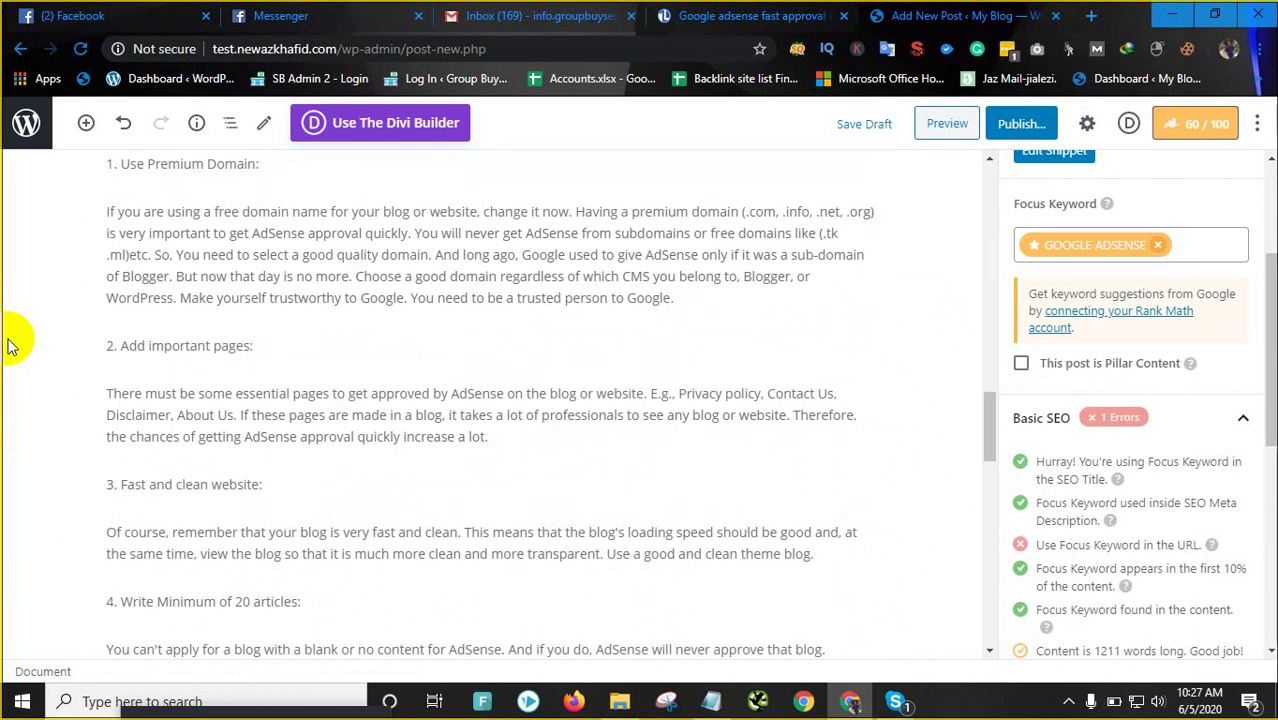
{"action": "scroll", "coordinate": [814, 305], "scroll_direction": "up", "scroll_amount": 15}
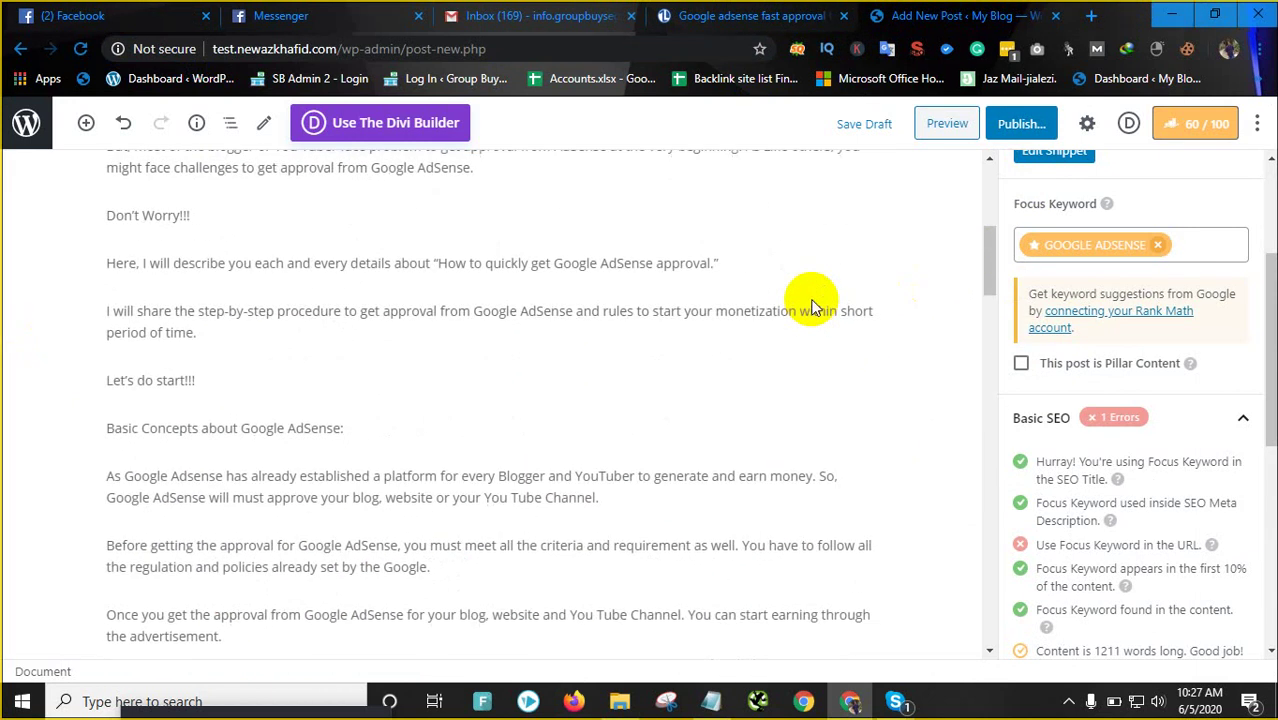
{"action": "scroll", "coordinate": [812, 305], "scroll_direction": "down", "scroll_amount": 20}
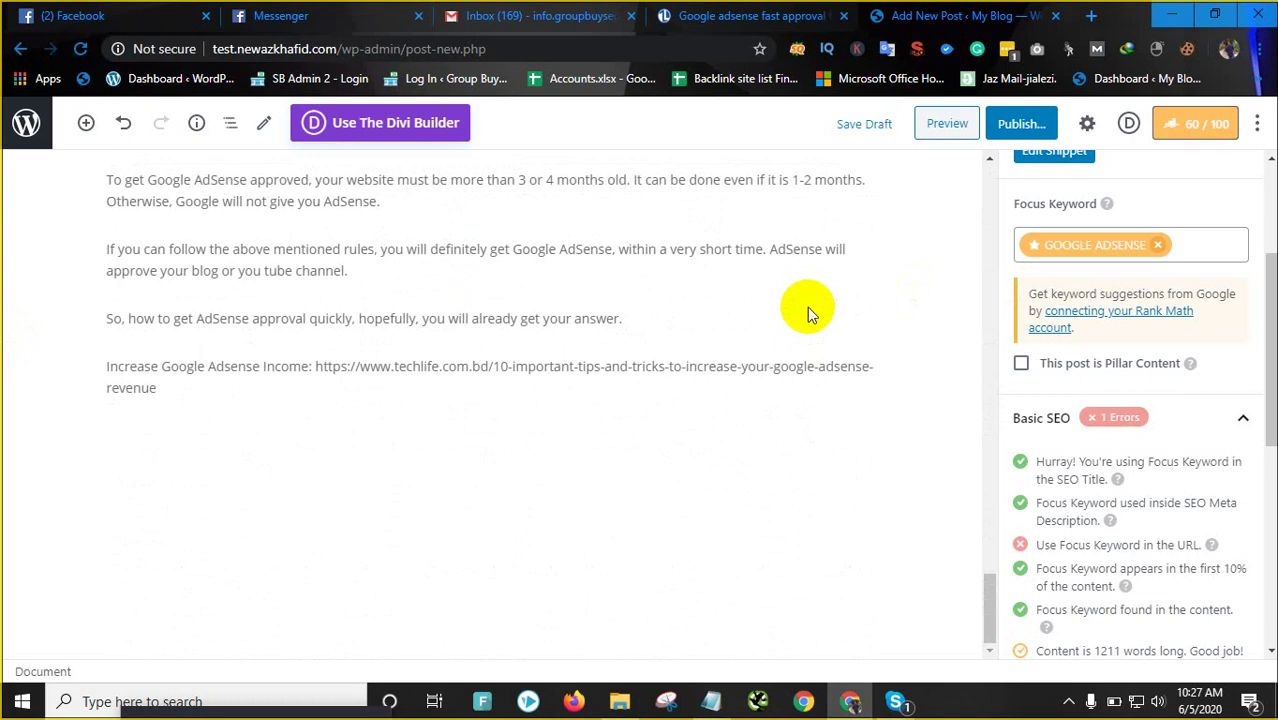
{"action": "scroll", "coordinate": [807, 307], "scroll_direction": "up", "scroll_amount": 15}
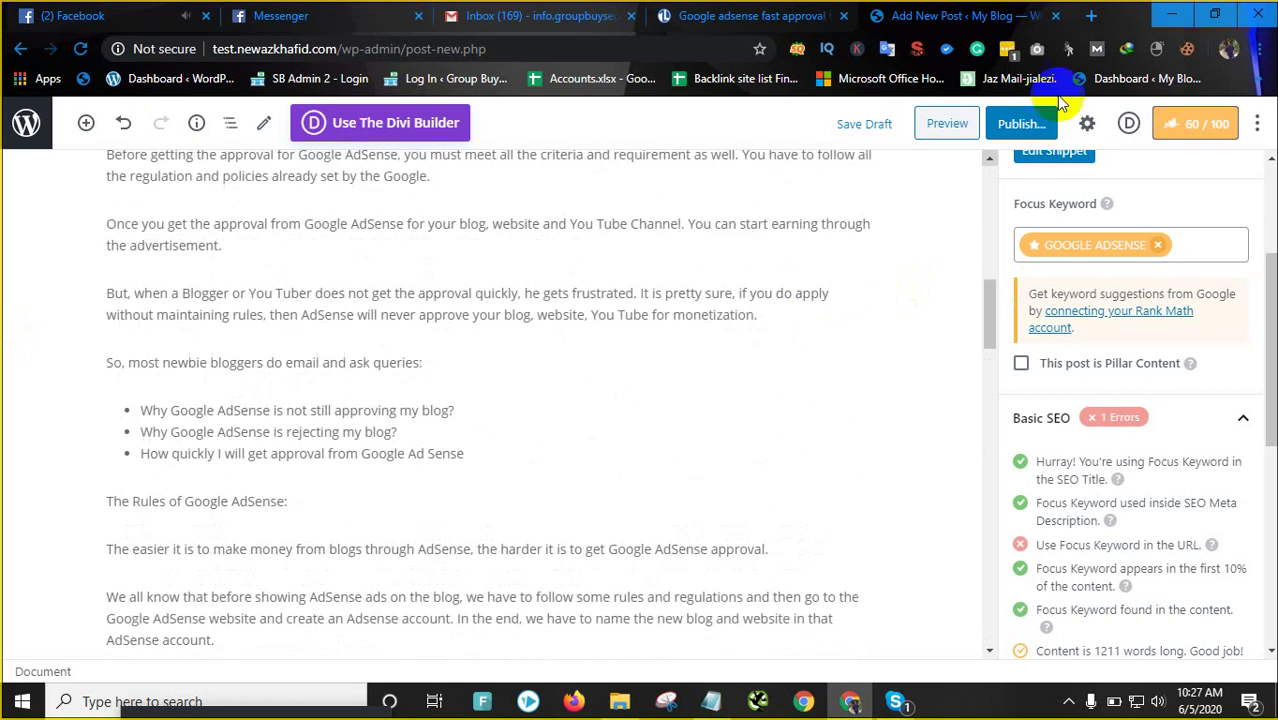
{"action": "middle_click", "coordinate": [905, 28]}
Leave the unsaved post and load the techlife.com.bd homepage by deleting the article path
{"action": "left_click", "coordinate": [734, 155]}
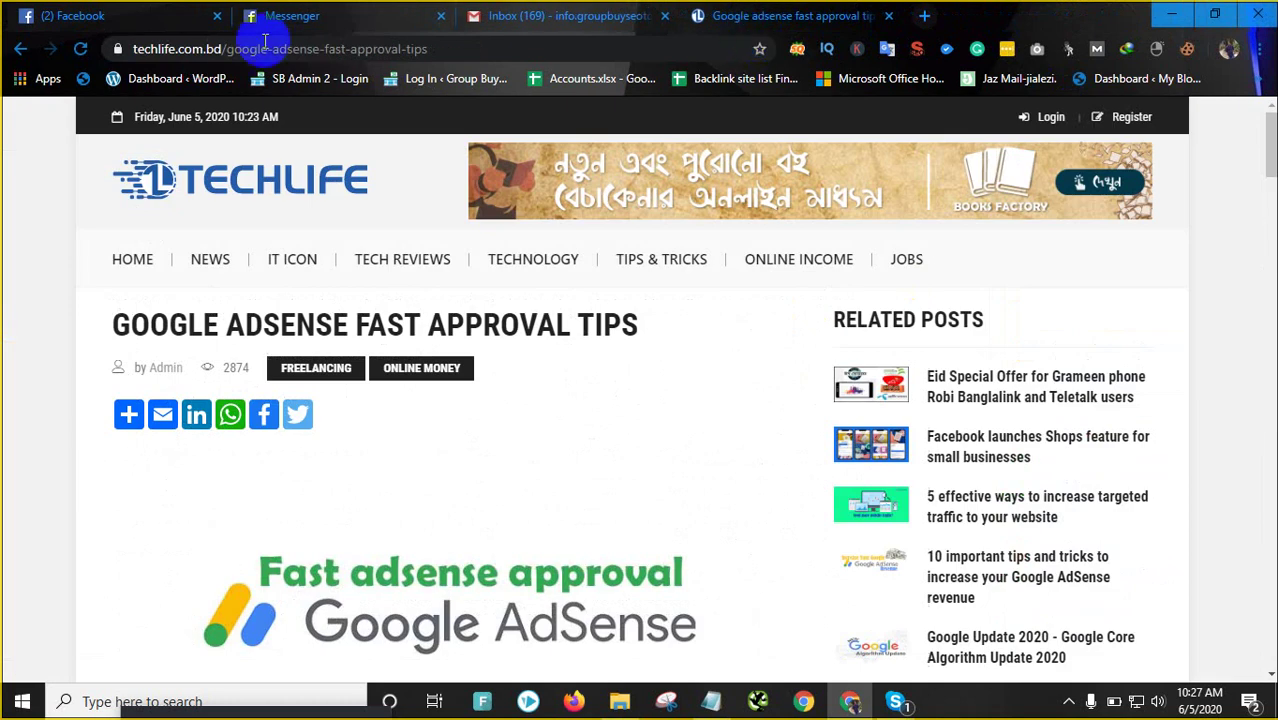
{"action": "left_click_drag", "start_coordinate": [214, 51], "coordinate": [158, 57]}
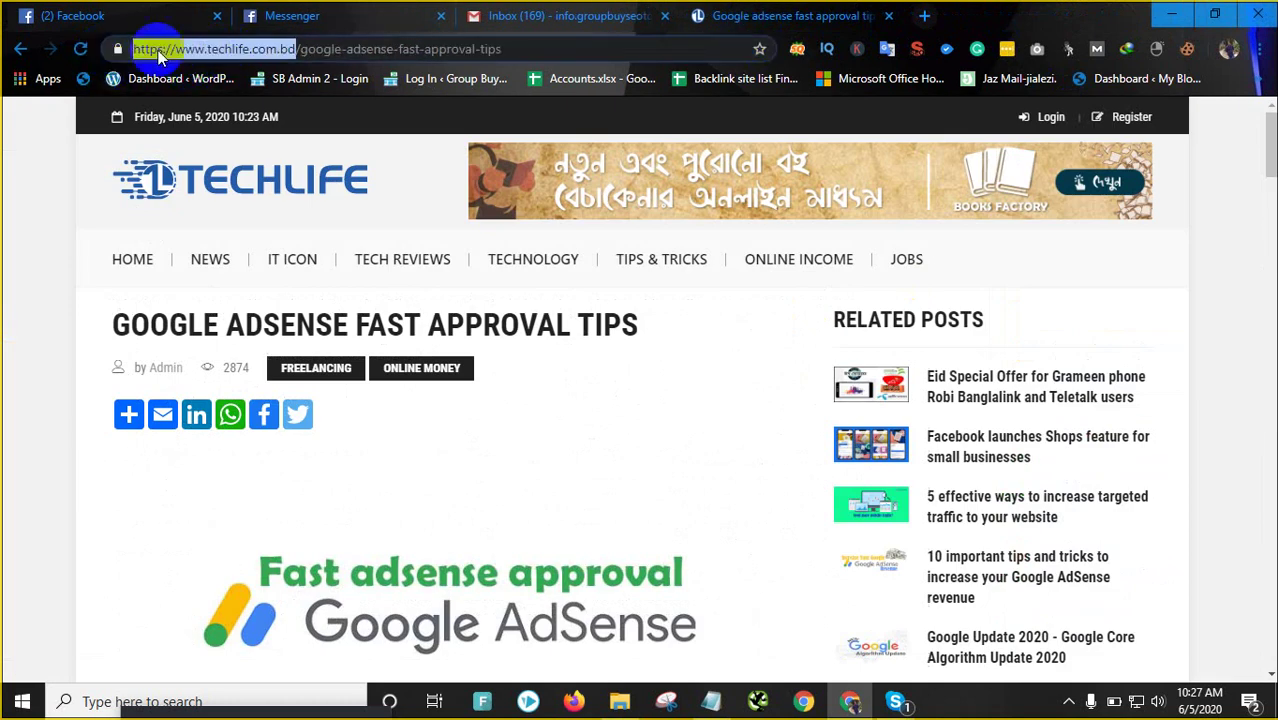
{"action": "left_click_drag", "start_coordinate": [301, 50], "coordinate": [606, 49]}
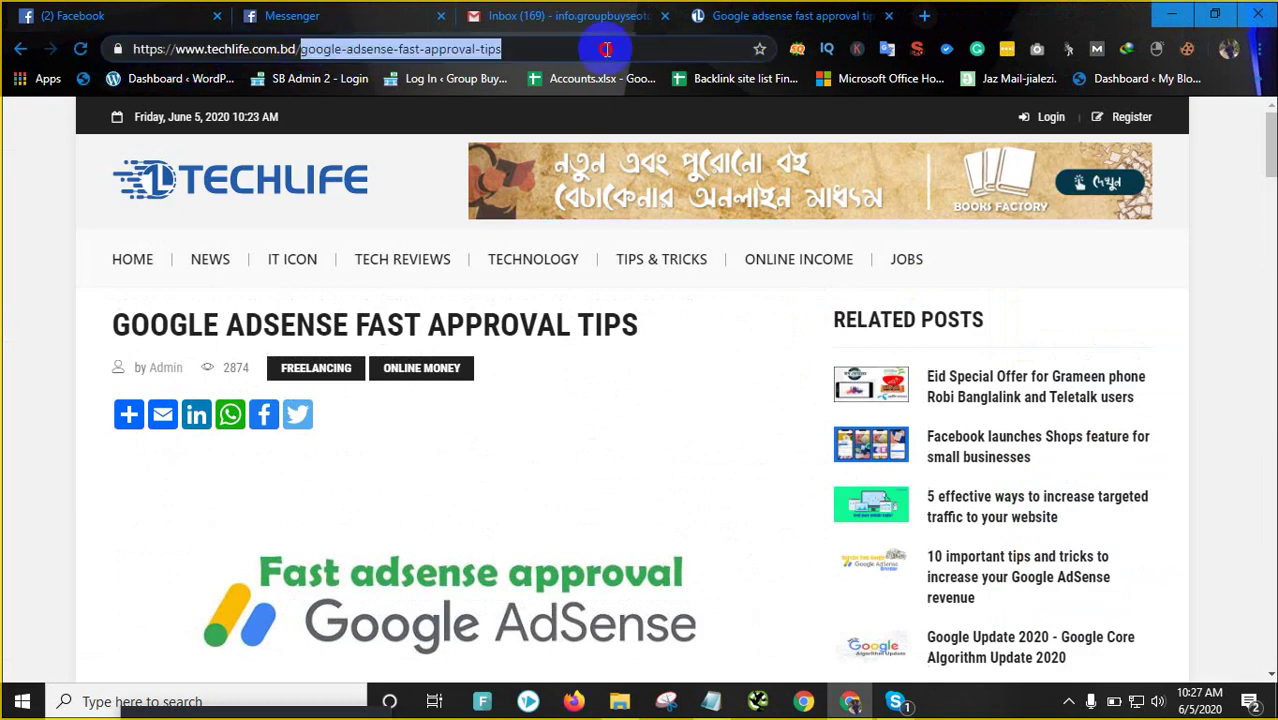
{"action": "key", "text": "BackSpace"}
{"action": "key", "text": "Return"}
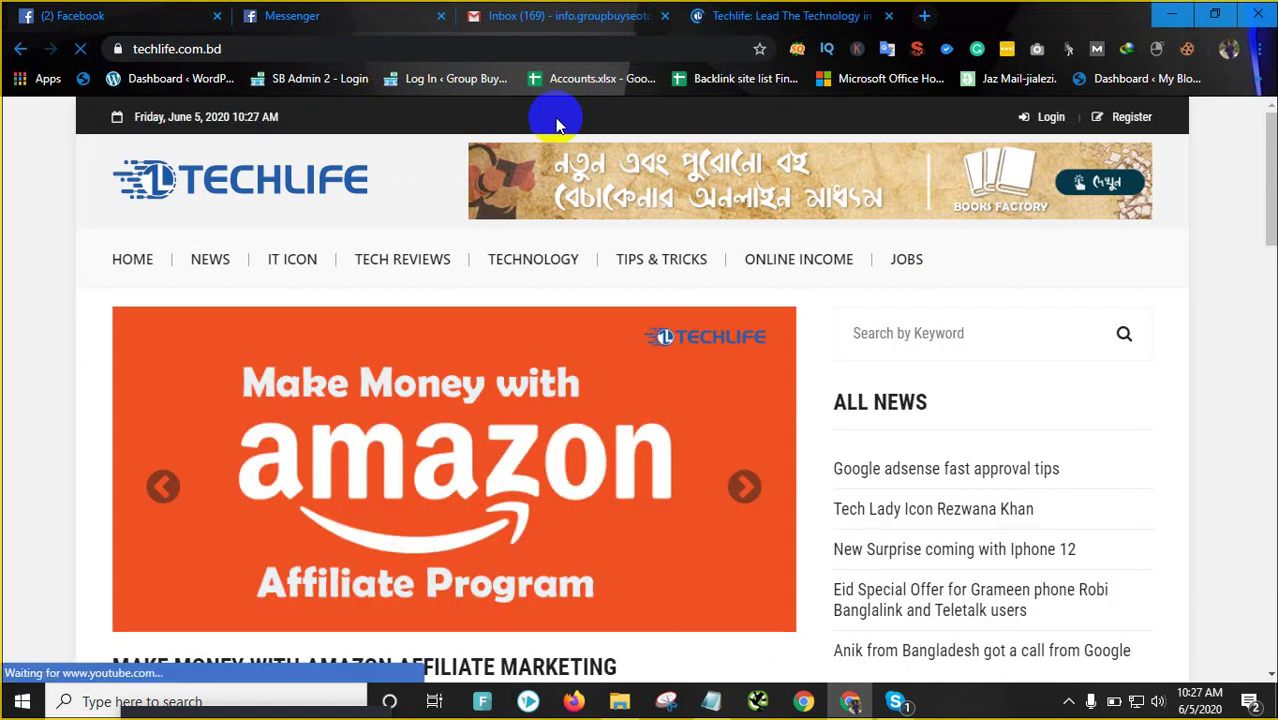
Scroll through the homepage's Amazon affiliate slider and All News list
{"action": "scroll", "coordinate": [683, 345], "scroll_direction": "down", "scroll_amount": 7}
{"action": "scroll", "coordinate": [683, 345], "scroll_direction": "down", "scroll_amount": 5}
{"action": "scroll", "coordinate": [665, 285], "scroll_direction": "down", "scroll_amount": 5}
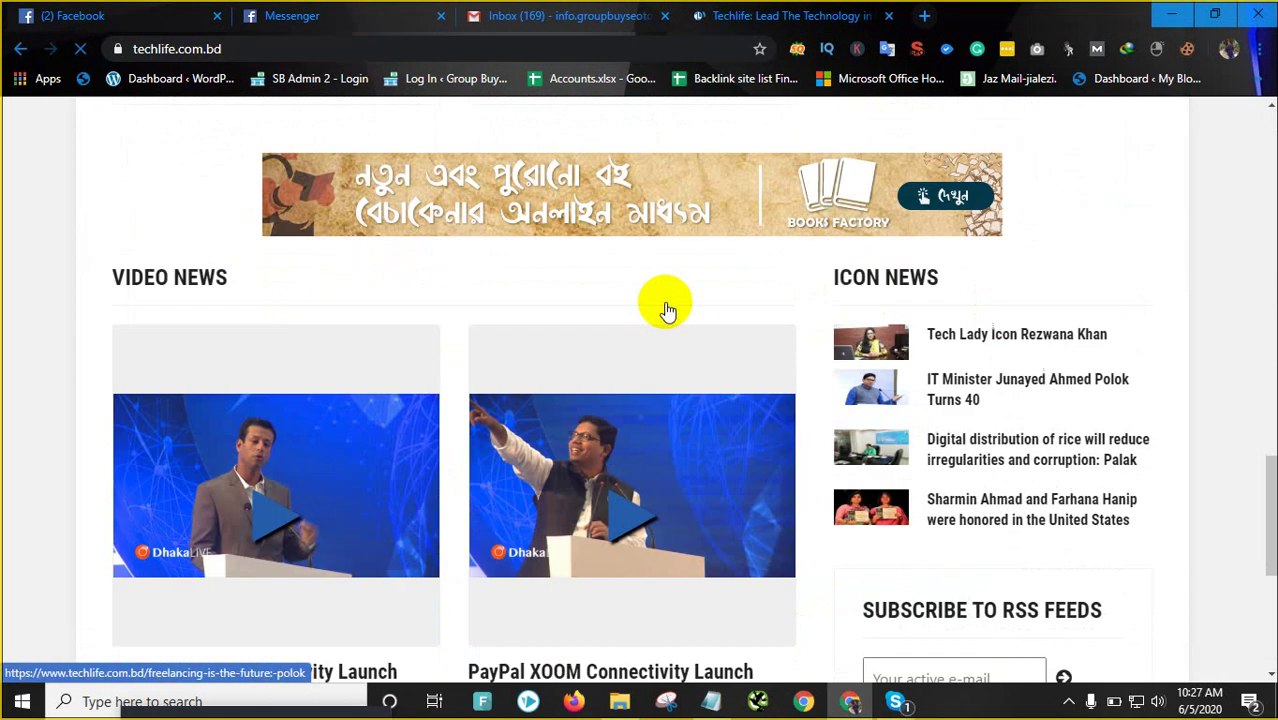
{"action": "scroll", "coordinate": [665, 300], "scroll_direction": "down", "scroll_amount": 5}
{"action": "scroll", "coordinate": [665, 295], "scroll_direction": "up", "scroll_amount": 15}
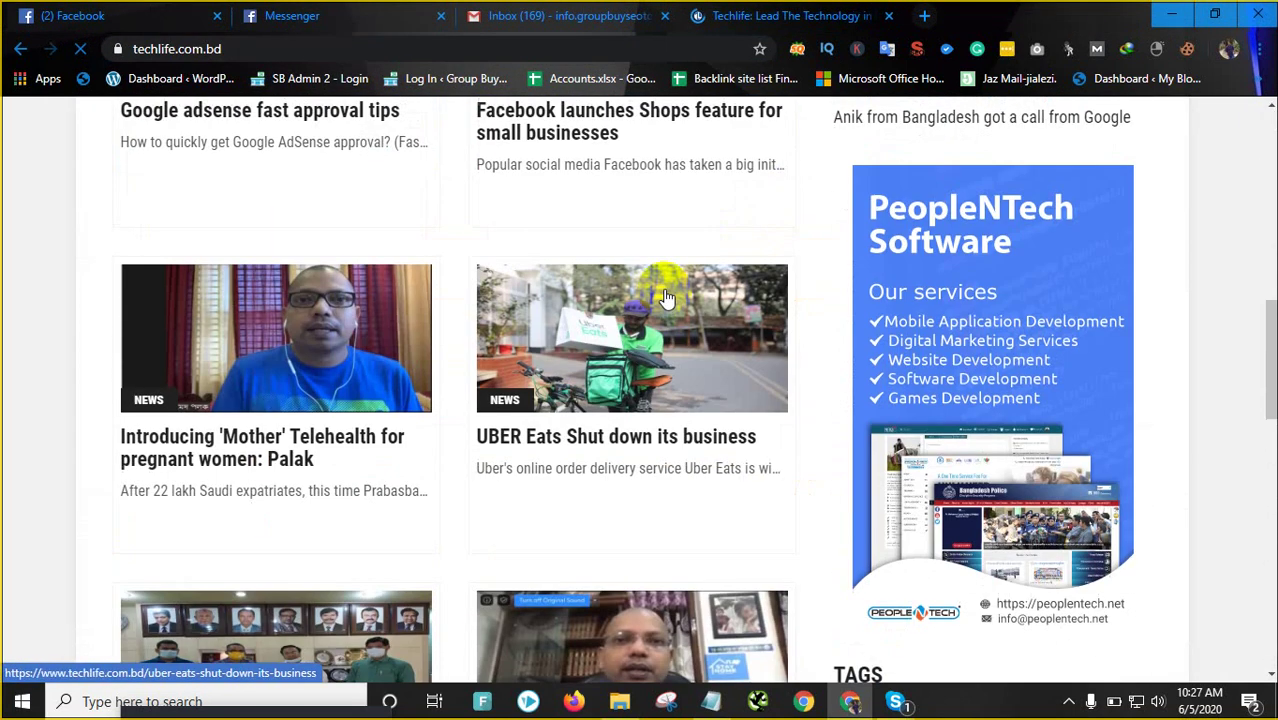
{"action": "scroll", "coordinate": [665, 288], "scroll_direction": "up", "scroll_amount": 3}
{"action": "scroll", "coordinate": [665, 290], "scroll_direction": "down", "scroll_amount": 10}
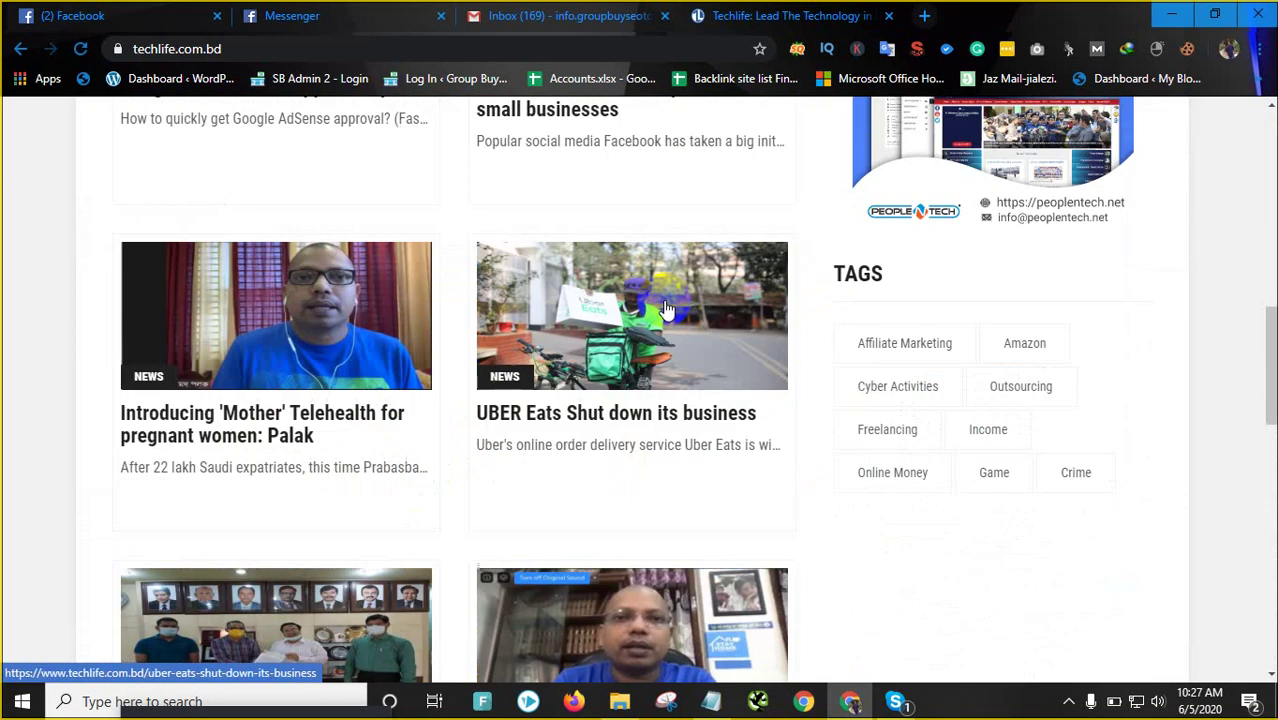
{"action": "scroll", "coordinate": [665, 300], "scroll_direction": "up", "scroll_amount": 7}
{"action": "scroll", "coordinate": [663, 298], "scroll_direction": "up", "scroll_amount": 3}
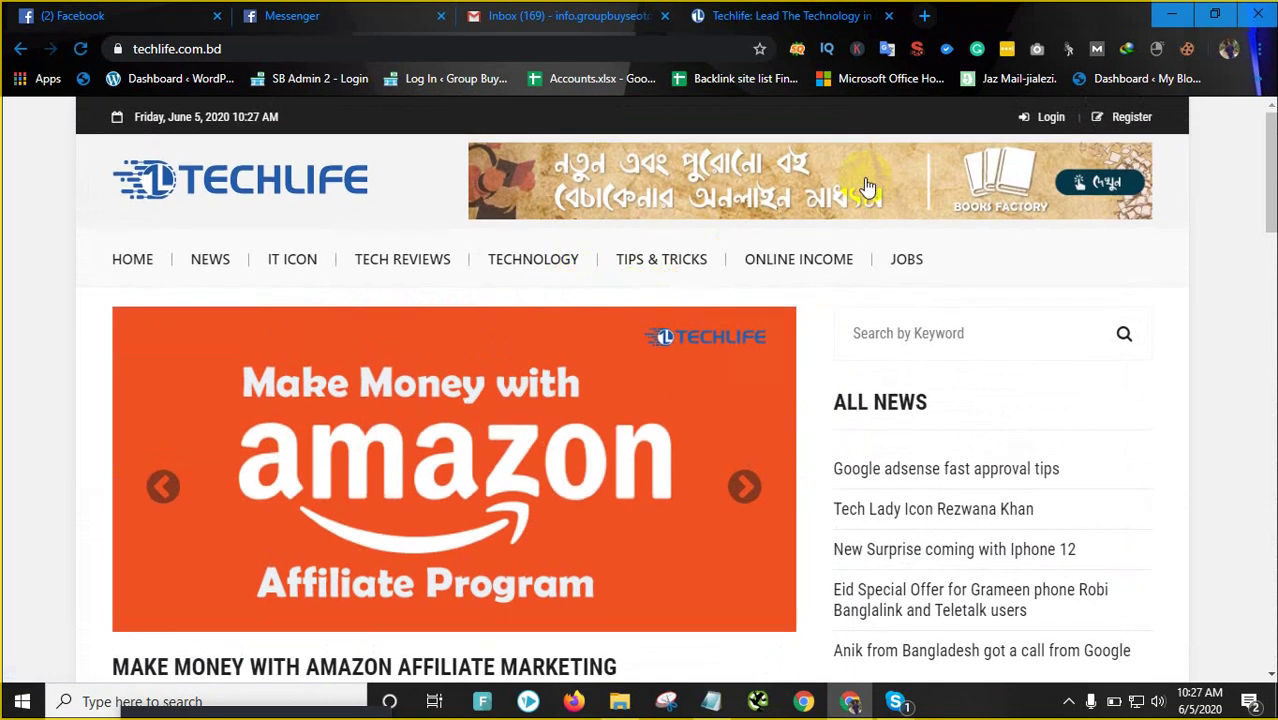
{"action": "left_click", "coordinate": [798, 50]}
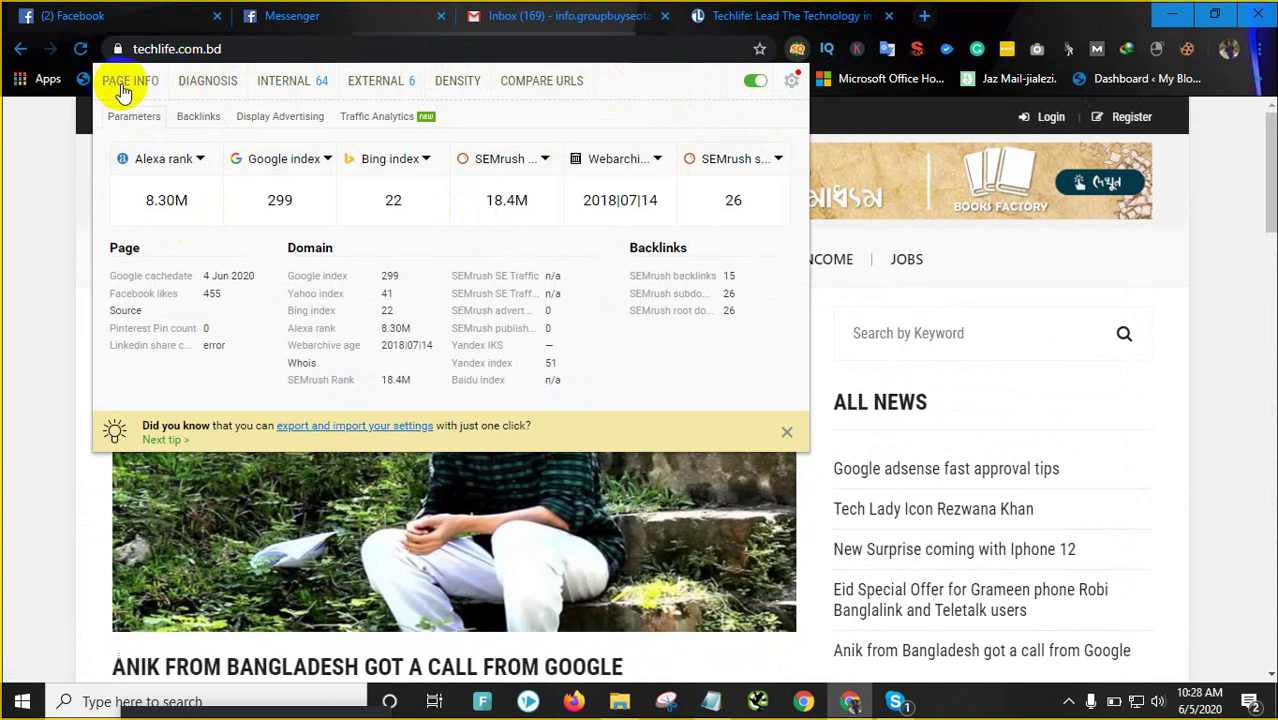
{"action": "scroll", "coordinate": [937, 413], "scroll_direction": "down", "scroll_amount": 2}
{"action": "scroll", "coordinate": [937, 413], "scroll_direction": "down", "scroll_amount": 15}
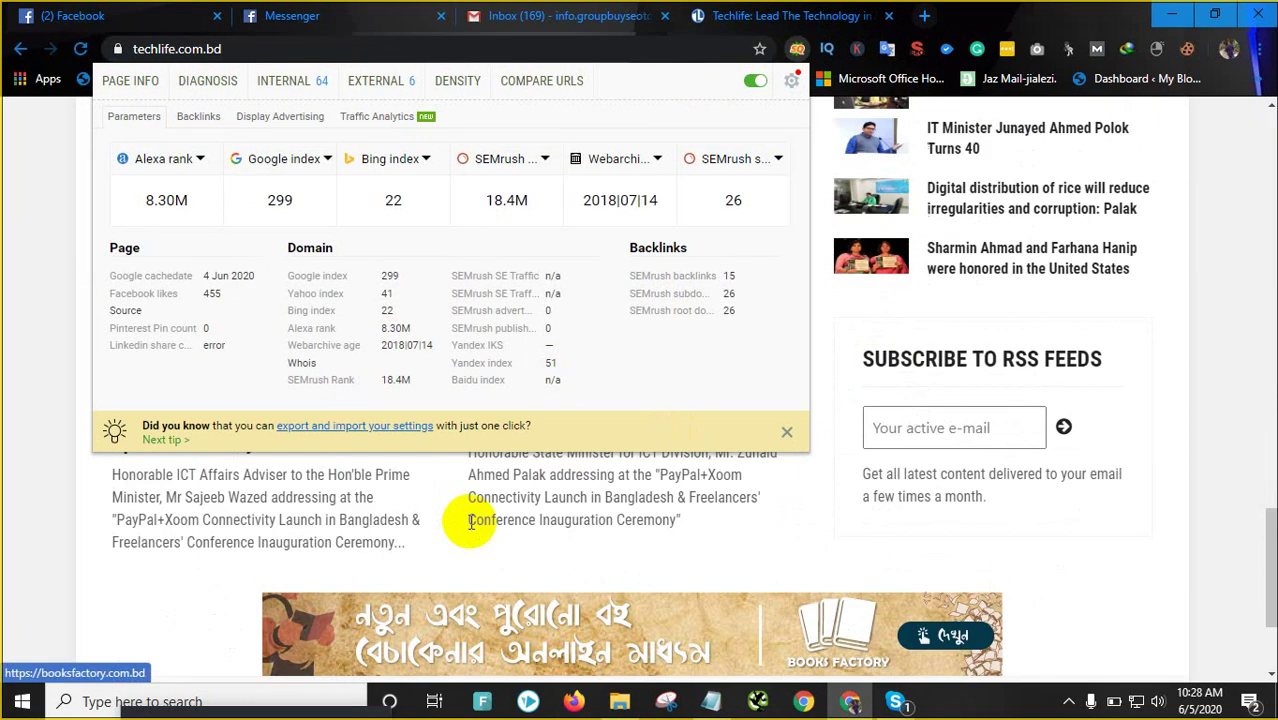
{"action": "scroll", "coordinate": [613, 533], "scroll_direction": "up", "scroll_amount": 10}
{"action": "scroll", "coordinate": [720, 535], "scroll_direction": "up", "scroll_amount": 10}
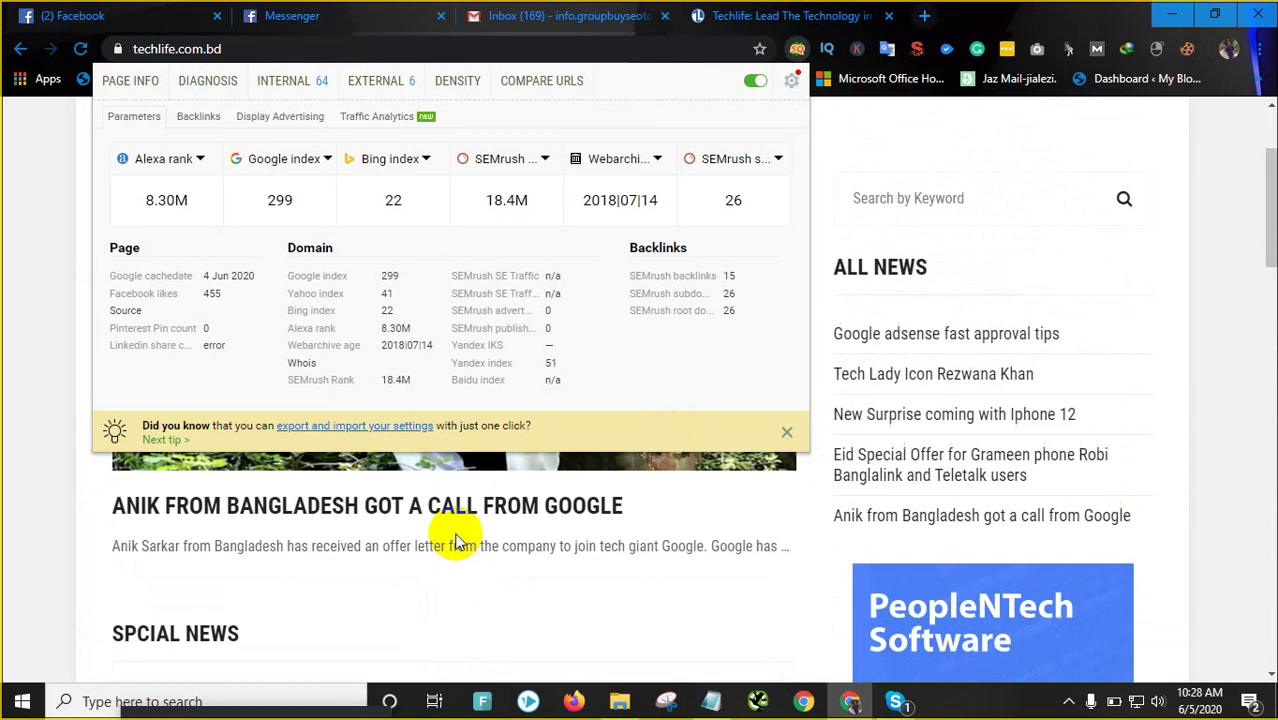
{"action": "left_click", "coordinate": [232, 520]}
{"action": "scroll", "coordinate": [399, 514], "scroll_direction": "down", "scroll_amount": 10}
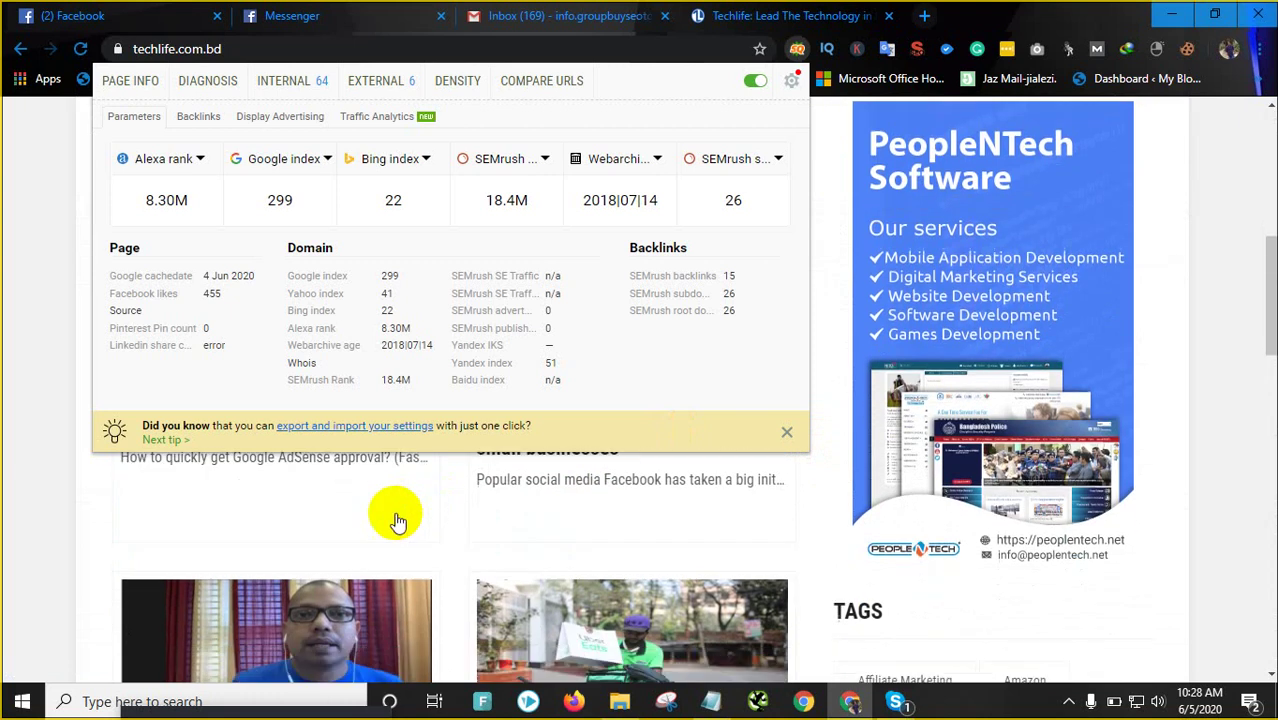
{"action": "scroll", "coordinate": [433, 550], "scroll_direction": "up", "scroll_amount": 3}
{"action": "scroll", "coordinate": [433, 540], "scroll_direction": "down", "scroll_amount": 10}
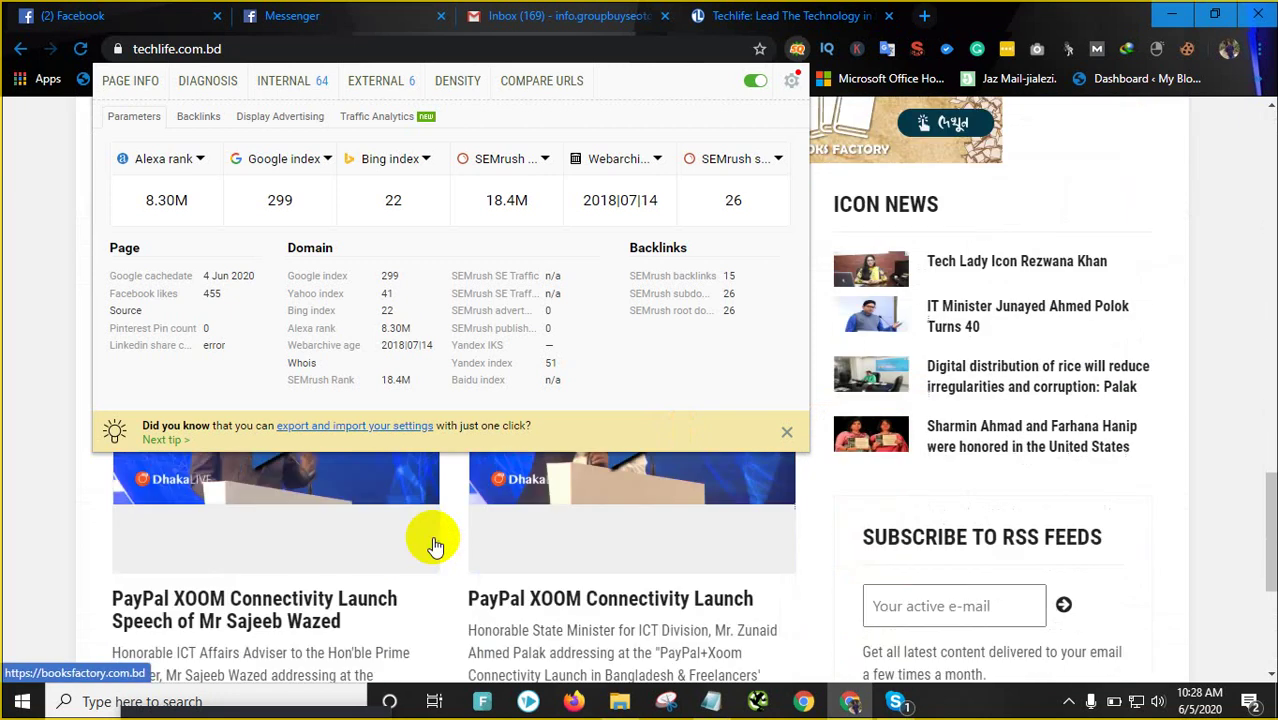
{"action": "scroll", "coordinate": [433, 532], "scroll_direction": "up", "scroll_amount": 5}
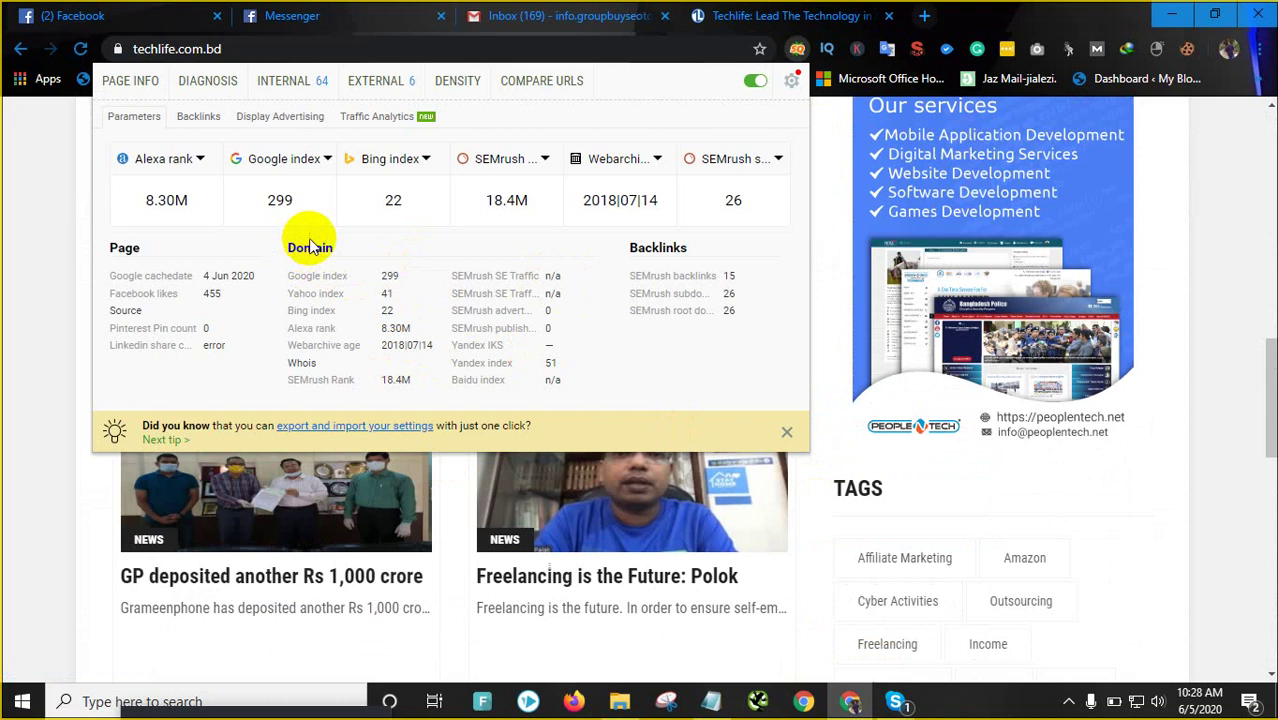
{"action": "left_click", "coordinate": [12, 320]}
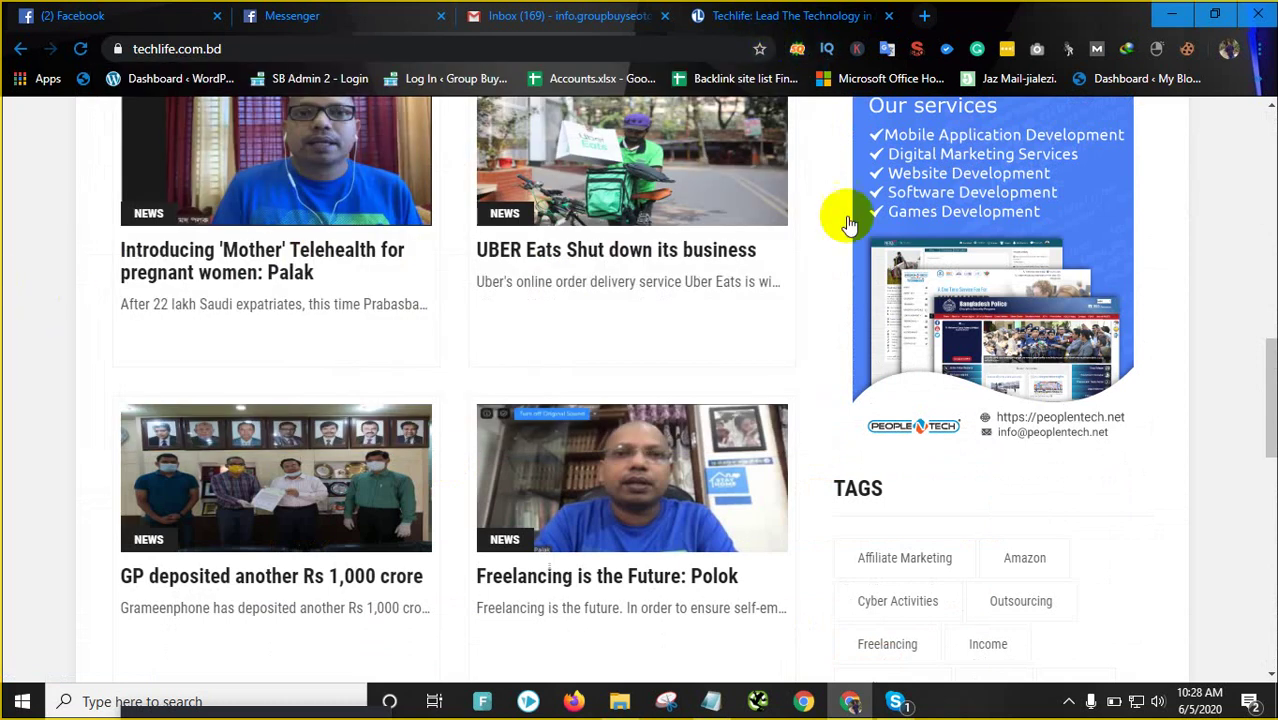
{"action": "scroll", "coordinate": [887, 205], "scroll_direction": "up", "scroll_amount": 3}
{"action": "scroll", "coordinate": [887, 205], "scroll_direction": "up", "scroll_amount": 1}
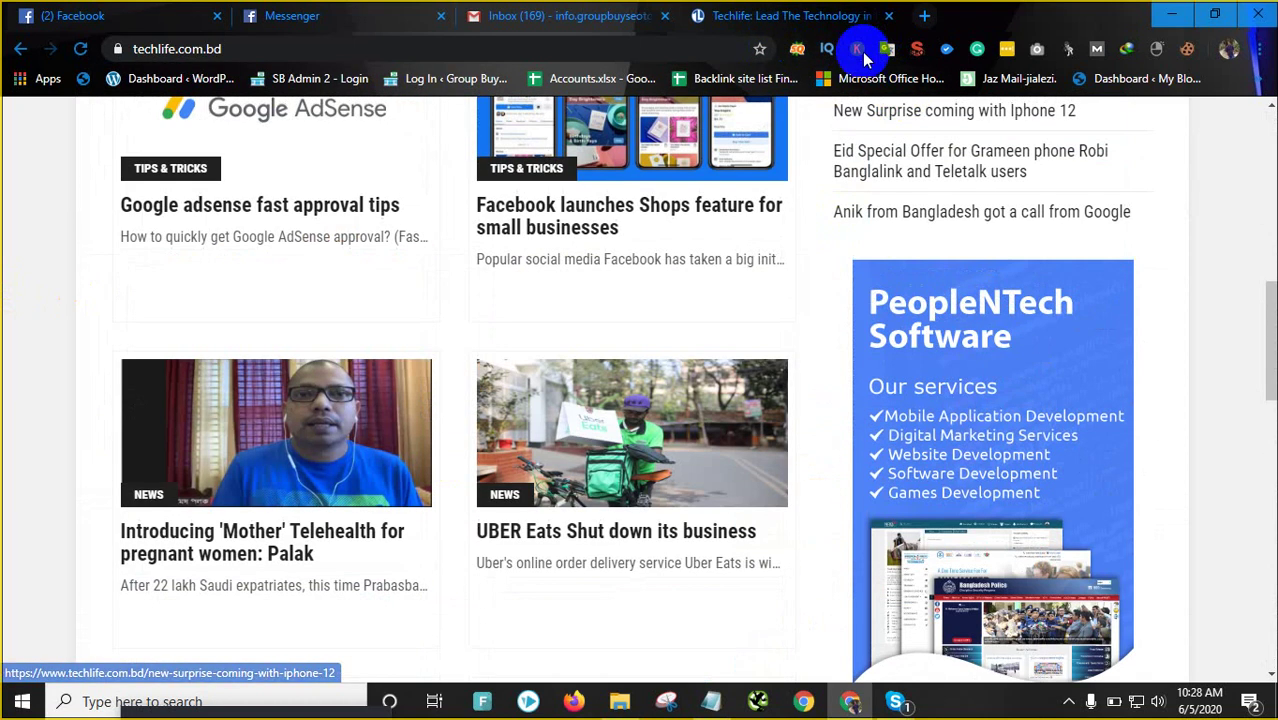
{"action": "left_click", "coordinate": [917, 49]}
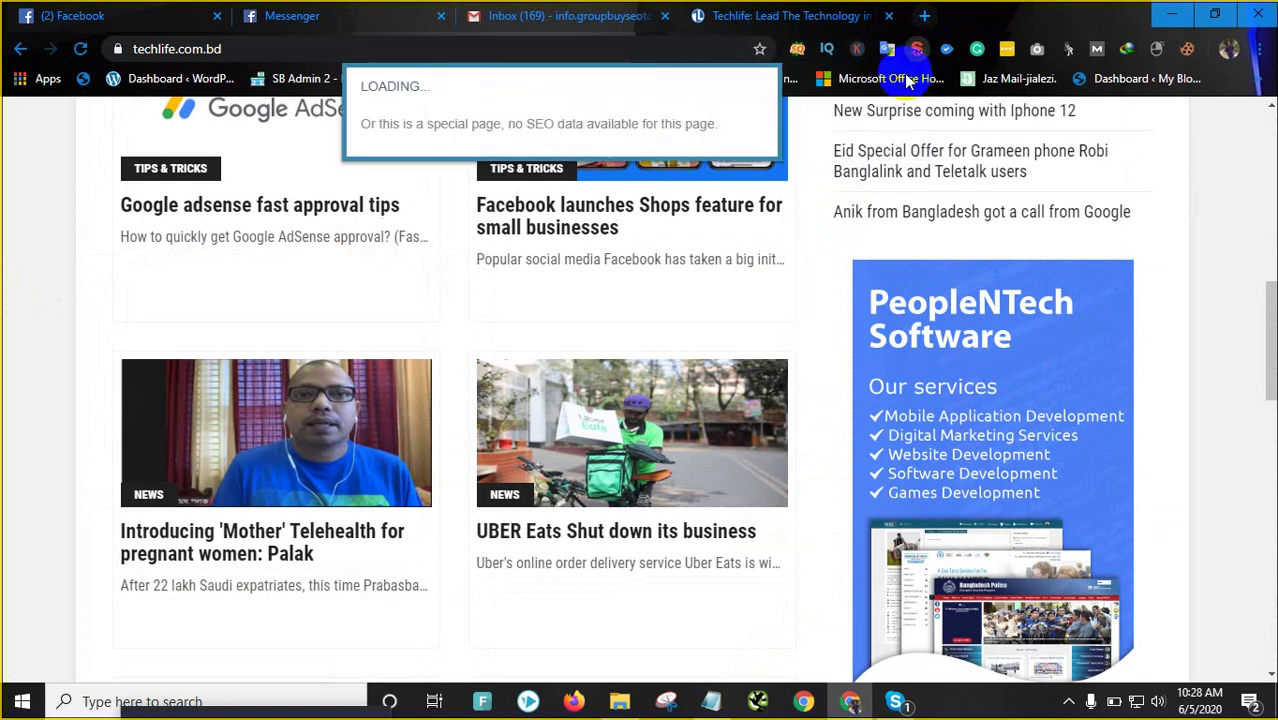
{"action": "scroll", "coordinate": [551, 305], "scroll_direction": "down", "scroll_amount": 2}
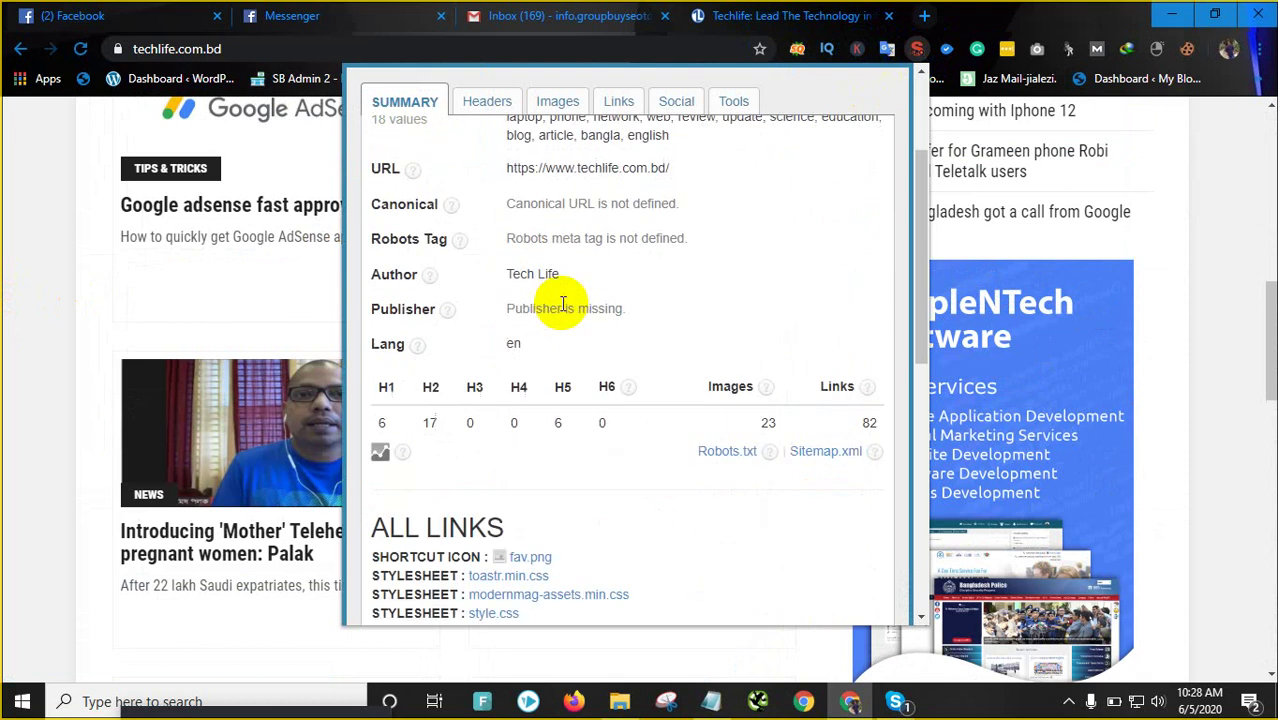
{"action": "scroll", "coordinate": [566, 306], "scroll_direction": "up", "scroll_amount": 2}
{"action": "left_click", "coordinate": [1165, 165]}
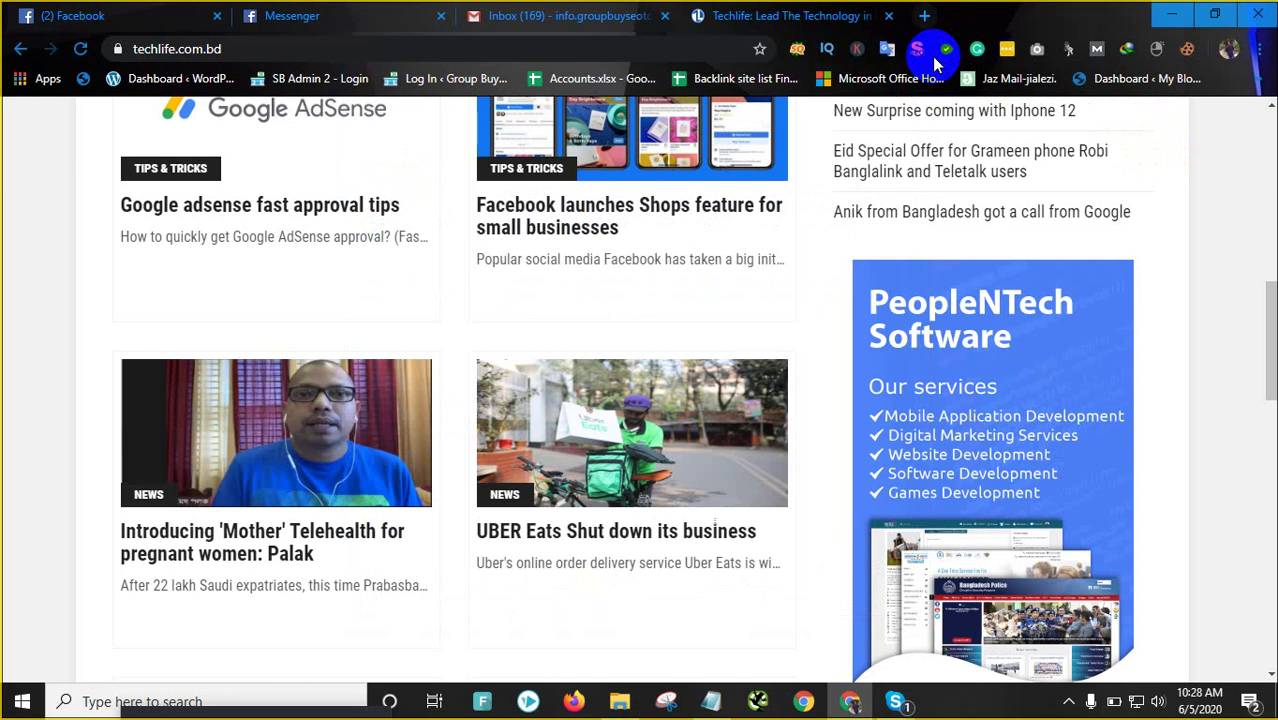
{"action": "scroll", "coordinate": [807, 177], "scroll_direction": "up", "scroll_amount": 8}
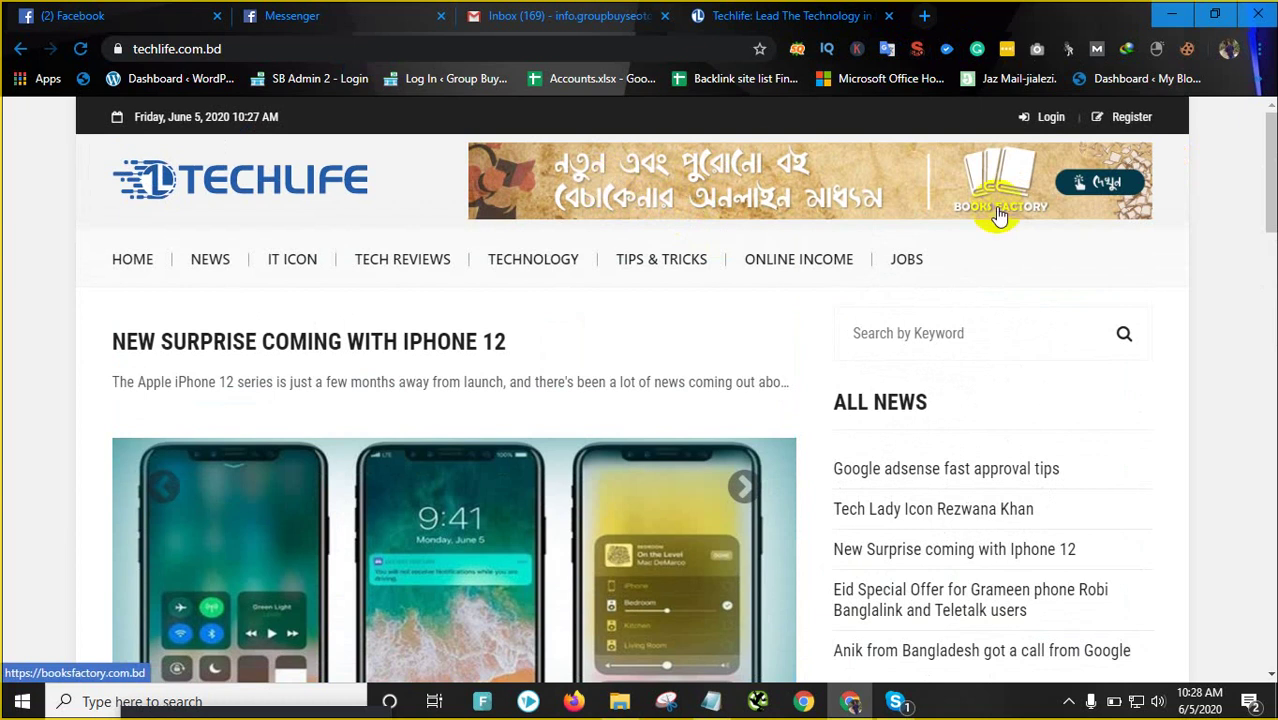
Open a new tab, open and dismiss the cookie editor, and look over the Facebook and Techlife tabs
{"action": "left_click", "coordinate": [921, 23]}
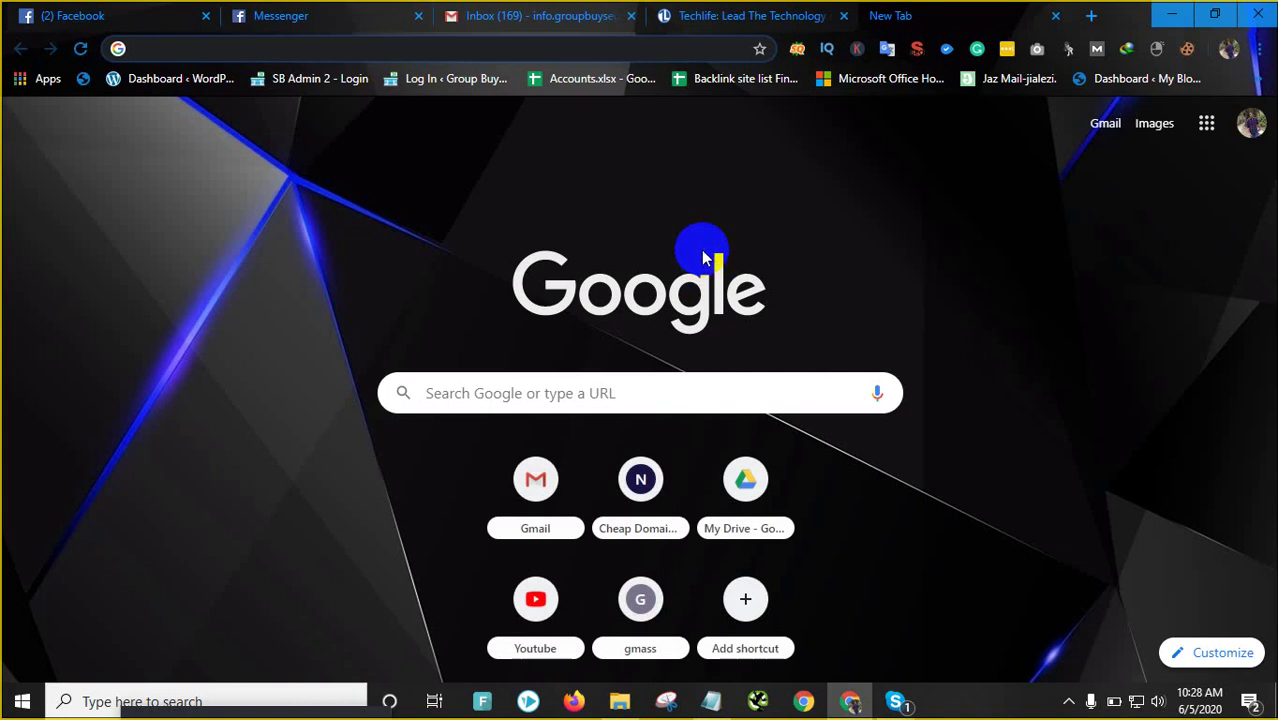
{"action": "left_click", "coordinate": [1188, 48]}
{"action": "left_click", "coordinate": [547, 205]}
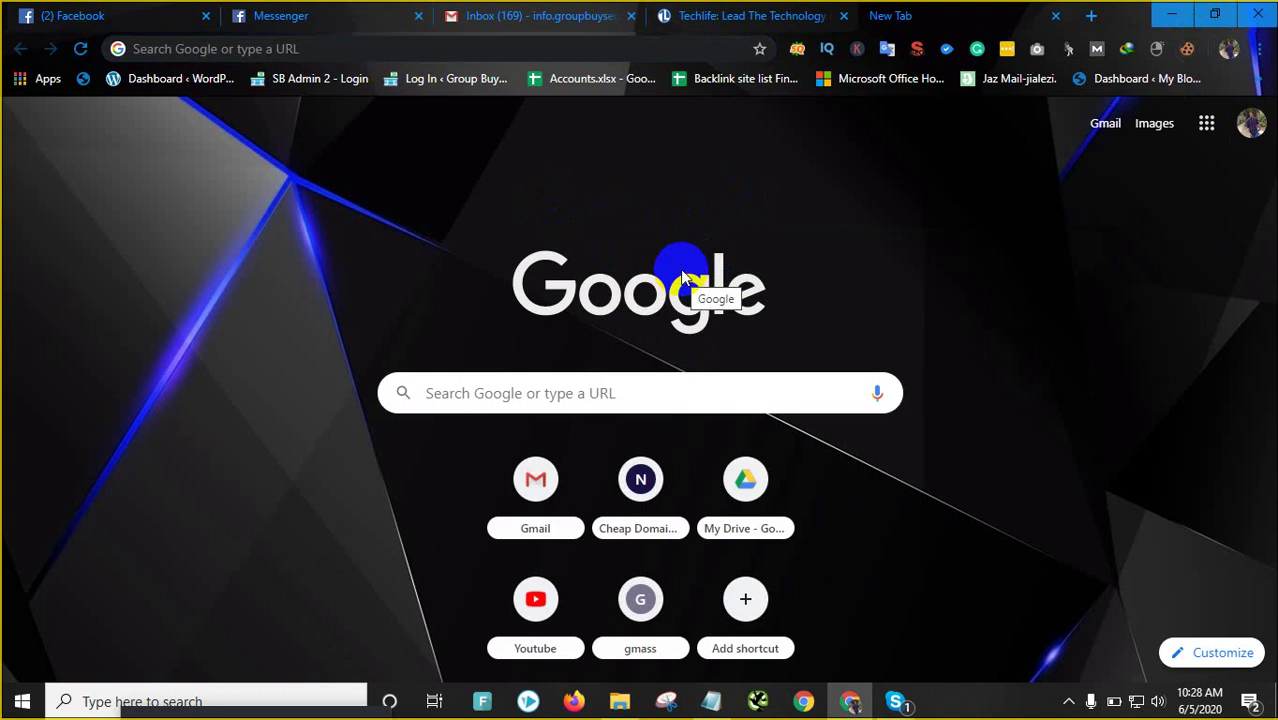
{"action": "left_click", "coordinate": [55, 10]}
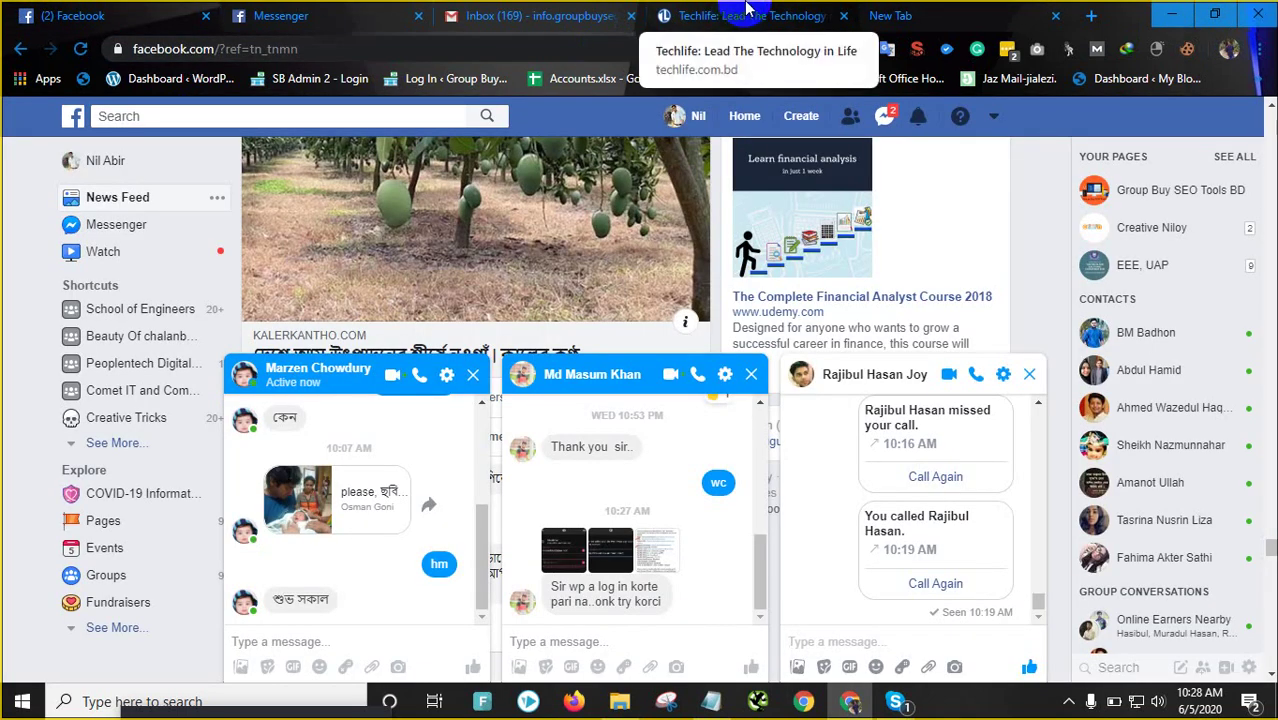
{"action": "left_click", "coordinate": [745, 8]}
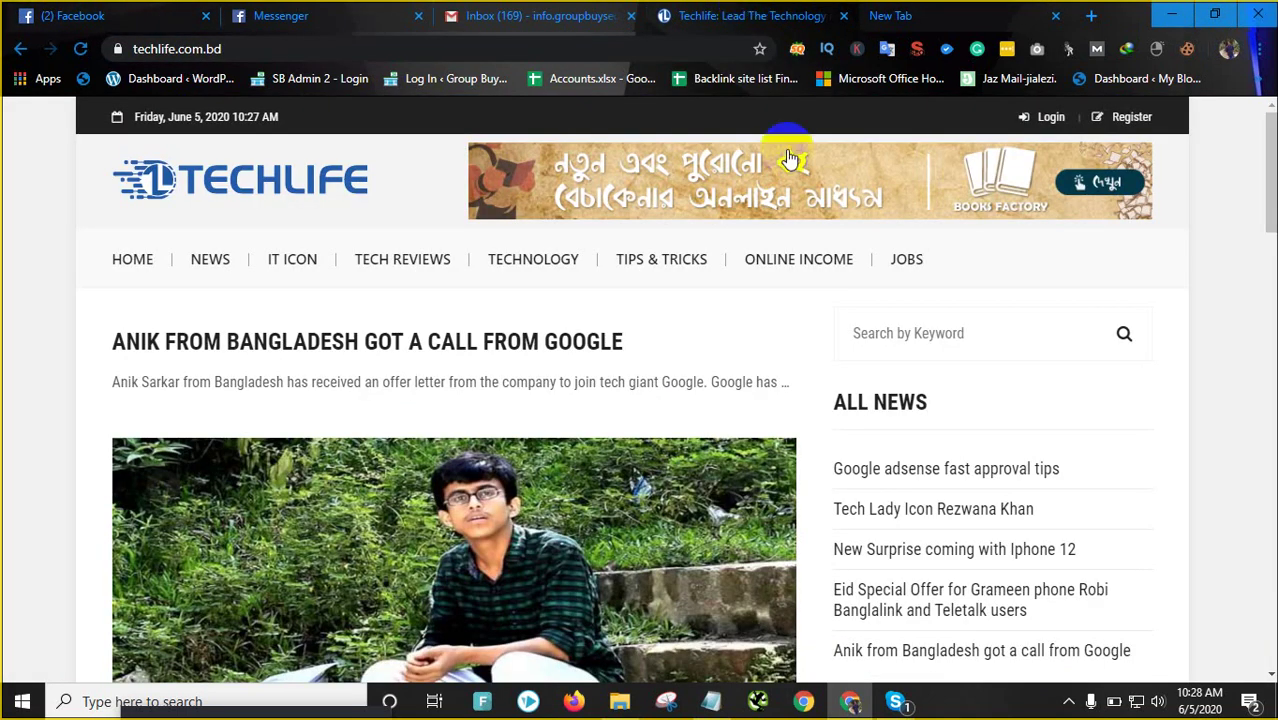
{"action": "scroll", "coordinate": [870, 428], "scroll_direction": "down", "scroll_amount": 10}
{"action": "scroll", "coordinate": [870, 420], "scroll_direction": "down", "scroll_amount": 10}
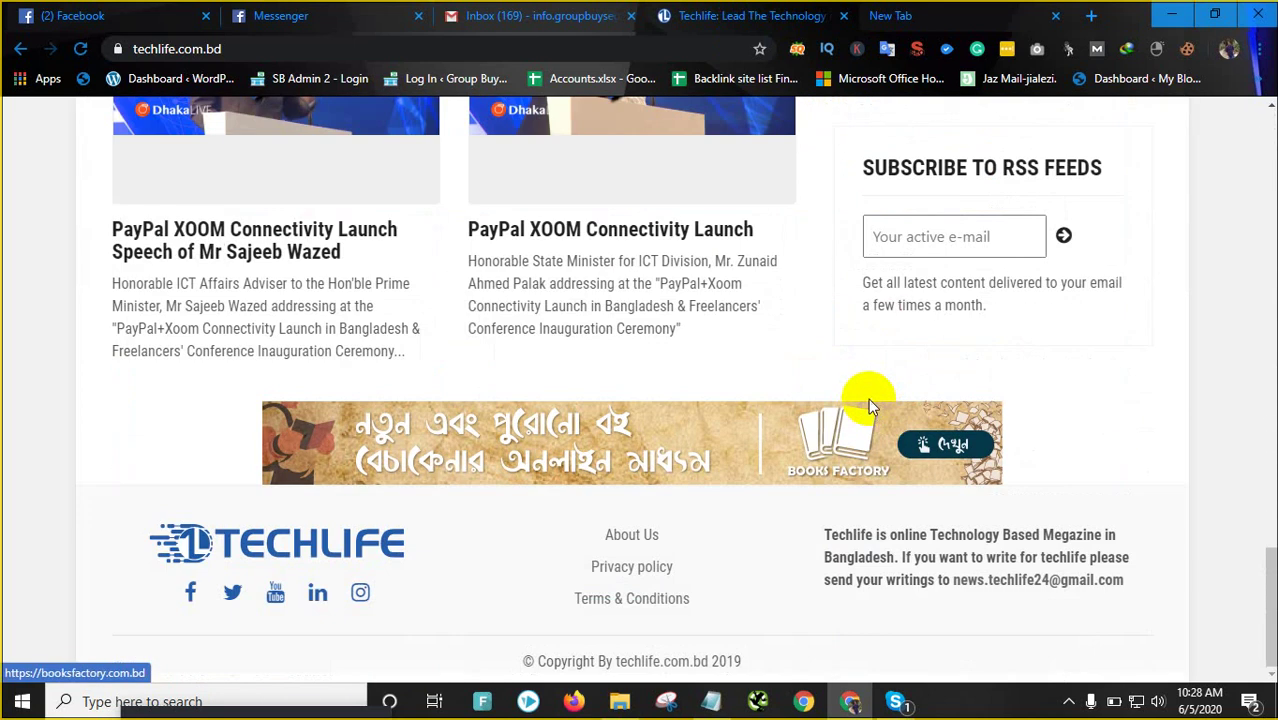
{"action": "scroll", "coordinate": [868, 398], "scroll_direction": "up", "scroll_amount": 20}
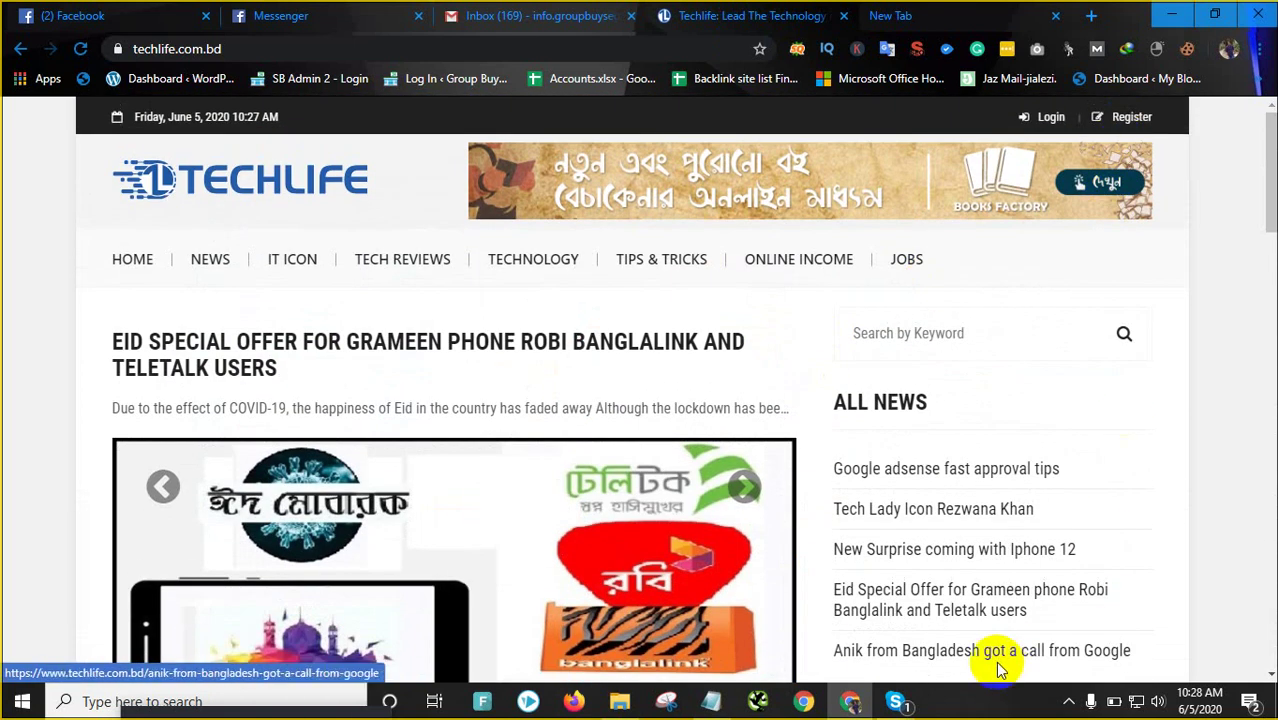
From the blank new tab, open a New incognito window via Chrome's menu
{"action": "left_click", "coordinate": [892, 18]}
{"action": "left_click", "coordinate": [318, 44]}
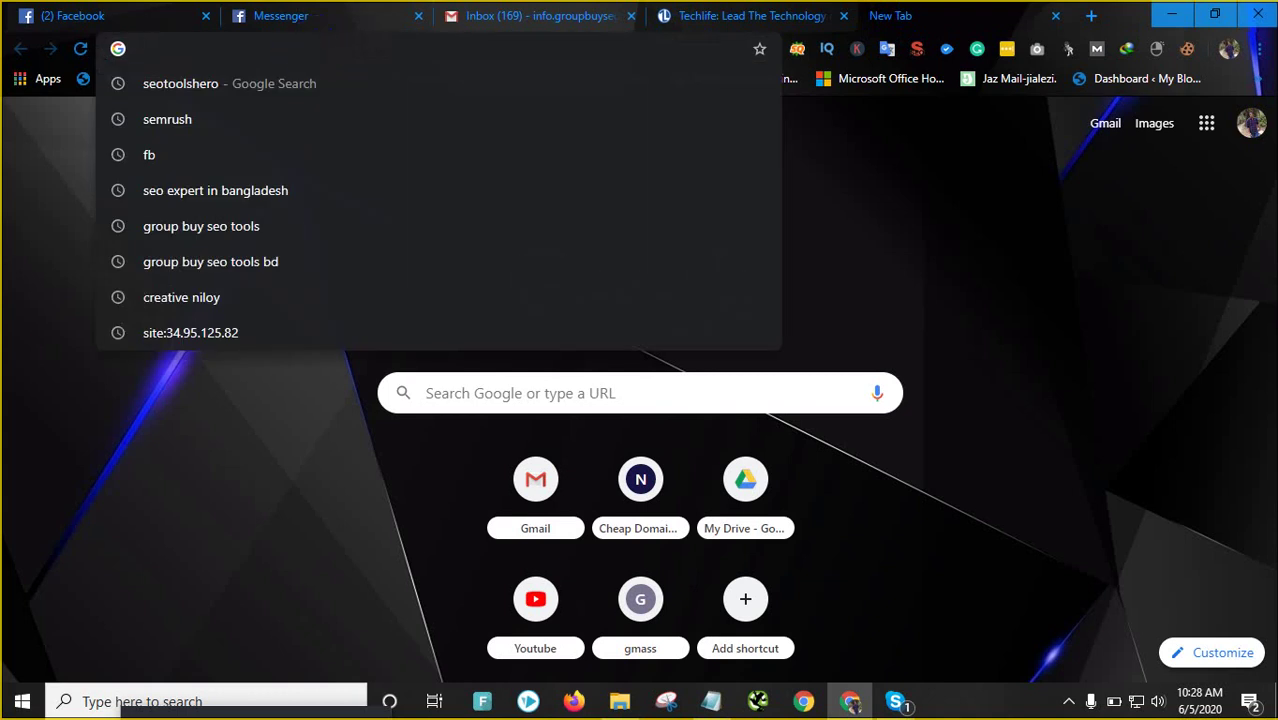
{"action": "left_click", "coordinate": [1261, 58]}
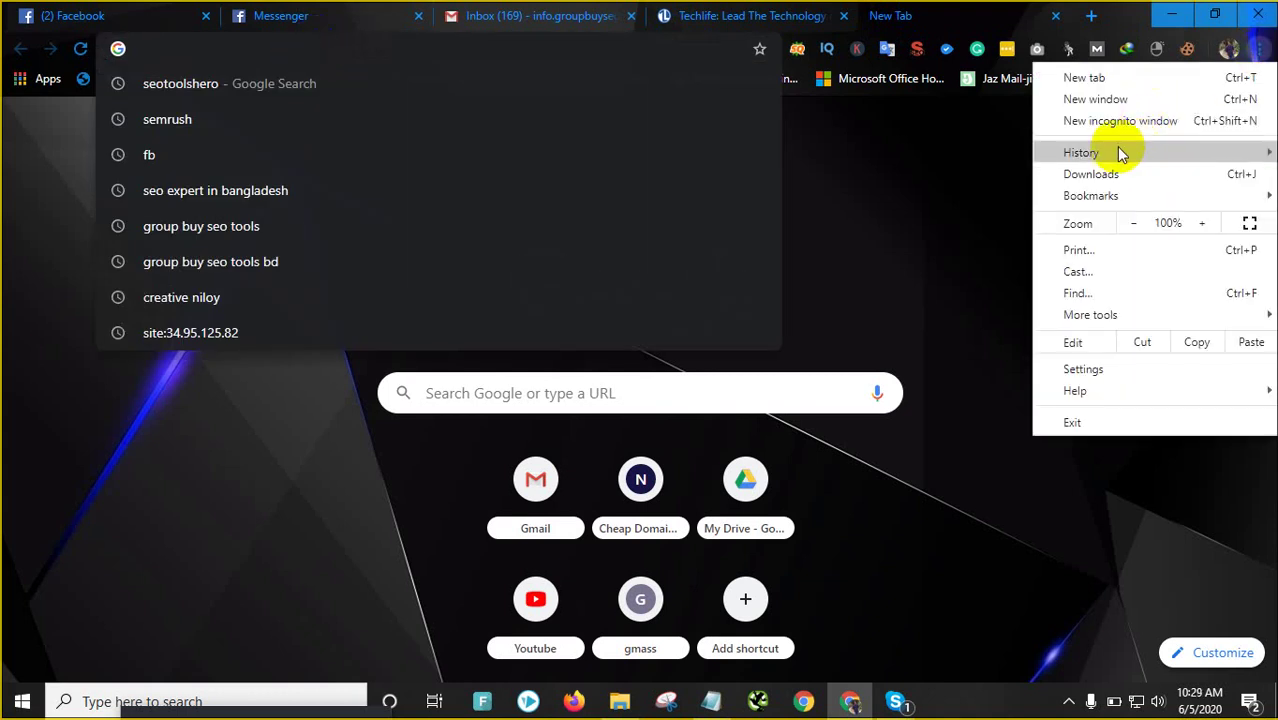
{"action": "left_click", "coordinate": [444, 233]}
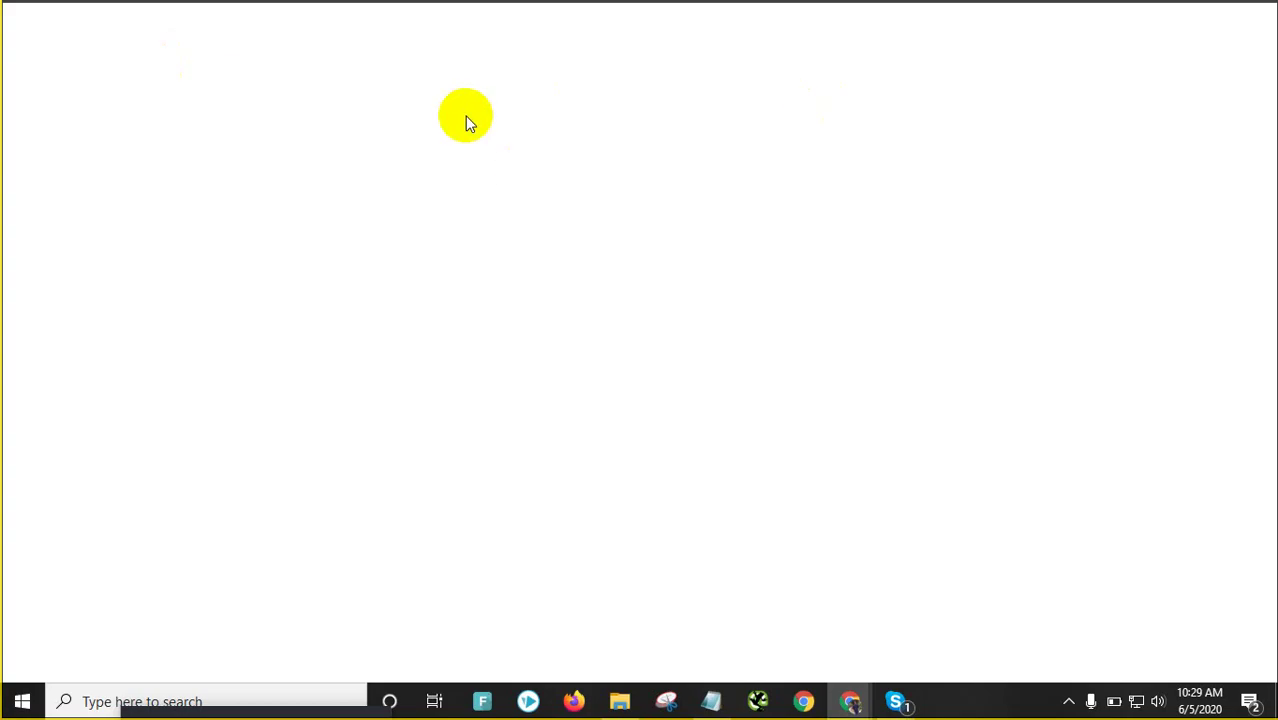
Search Google for semrush in the Incognito window and reach the SEMrush Log In page
{"action": "left_click", "coordinate": [338, 42]}
{"action": "type", "text": "semrus"}
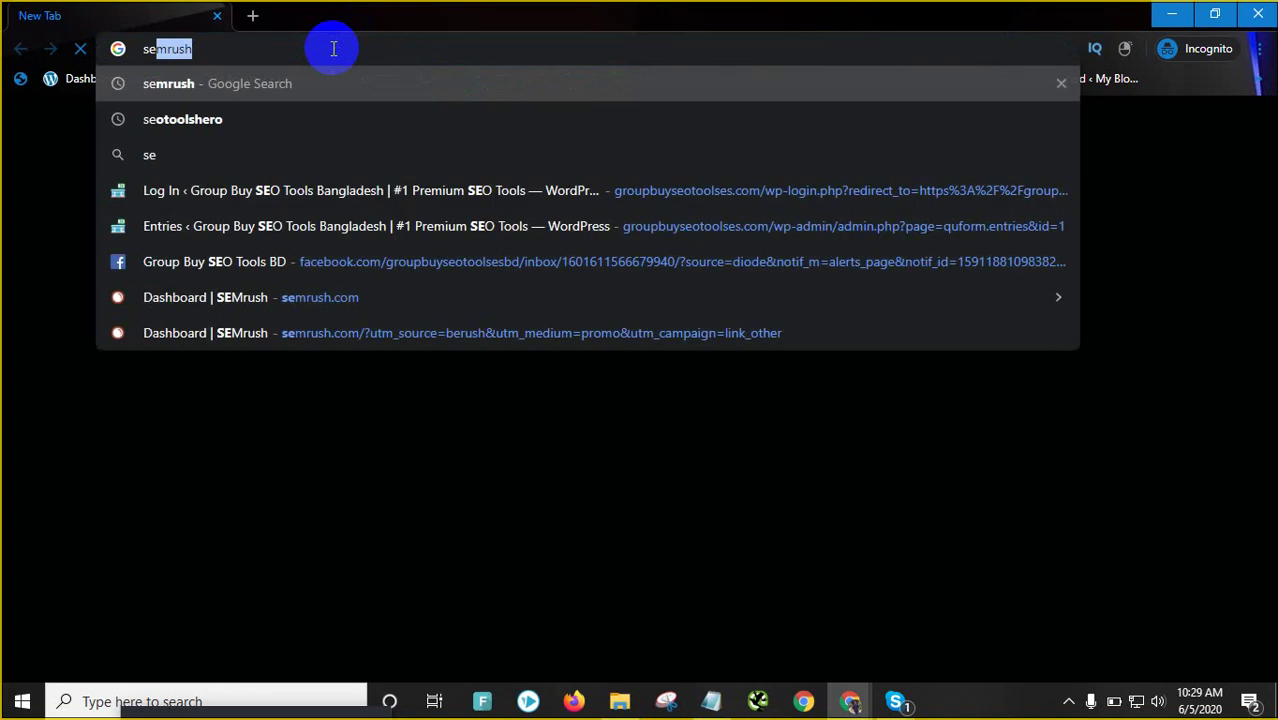
{"action": "key", "text": "Return"}
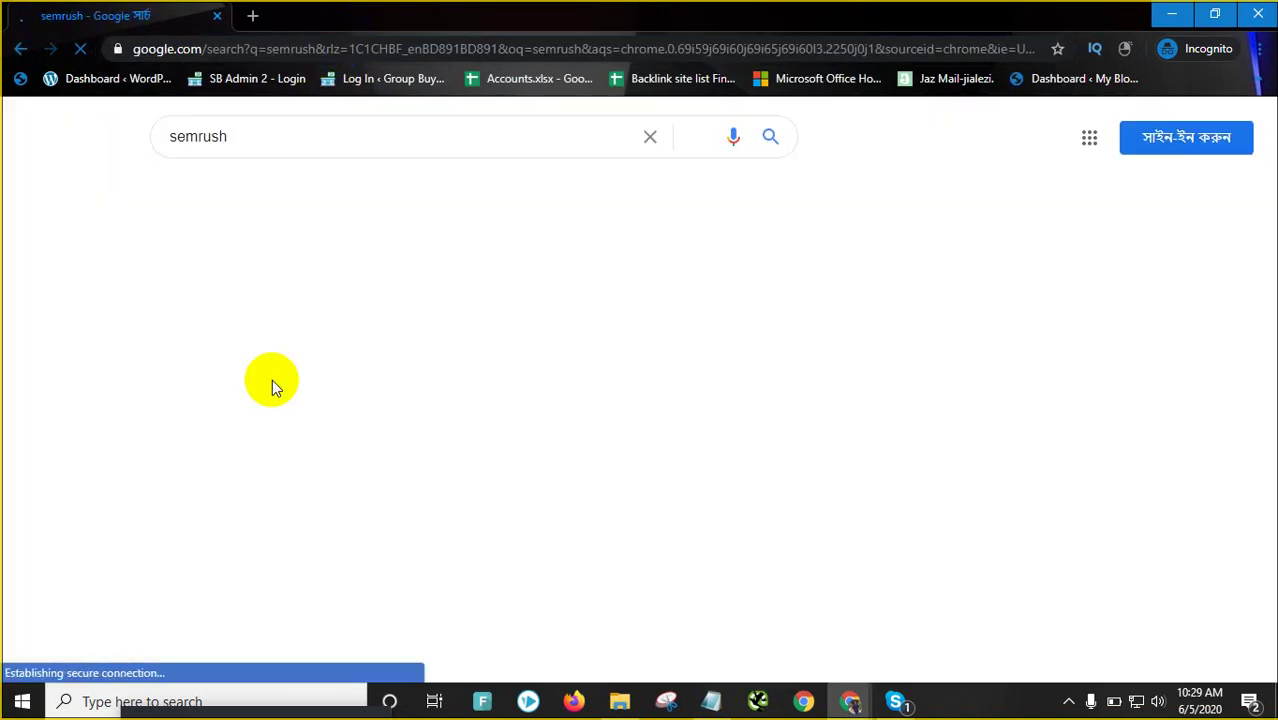
{"action": "scroll", "coordinate": [285, 571], "scroll_direction": "down", "scroll_amount": 1}
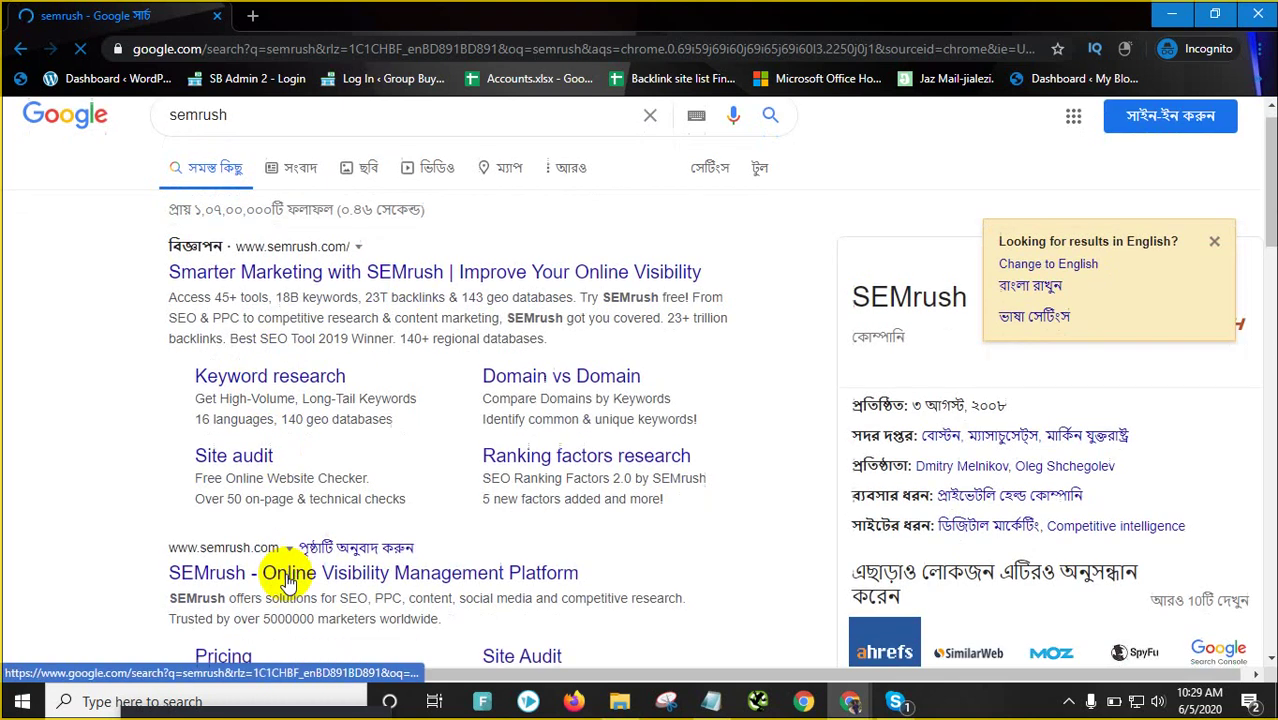
{"action": "left_click", "coordinate": [297, 500]}
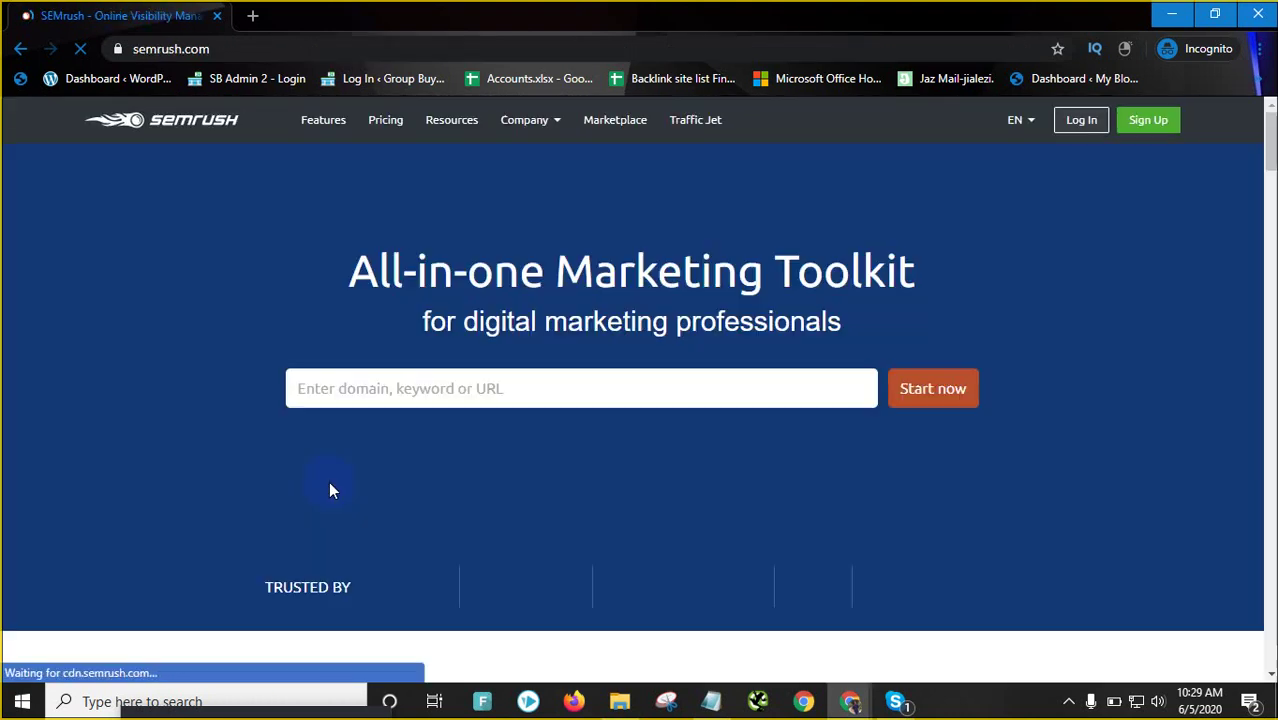
{"action": "left_click", "coordinate": [1081, 128]}
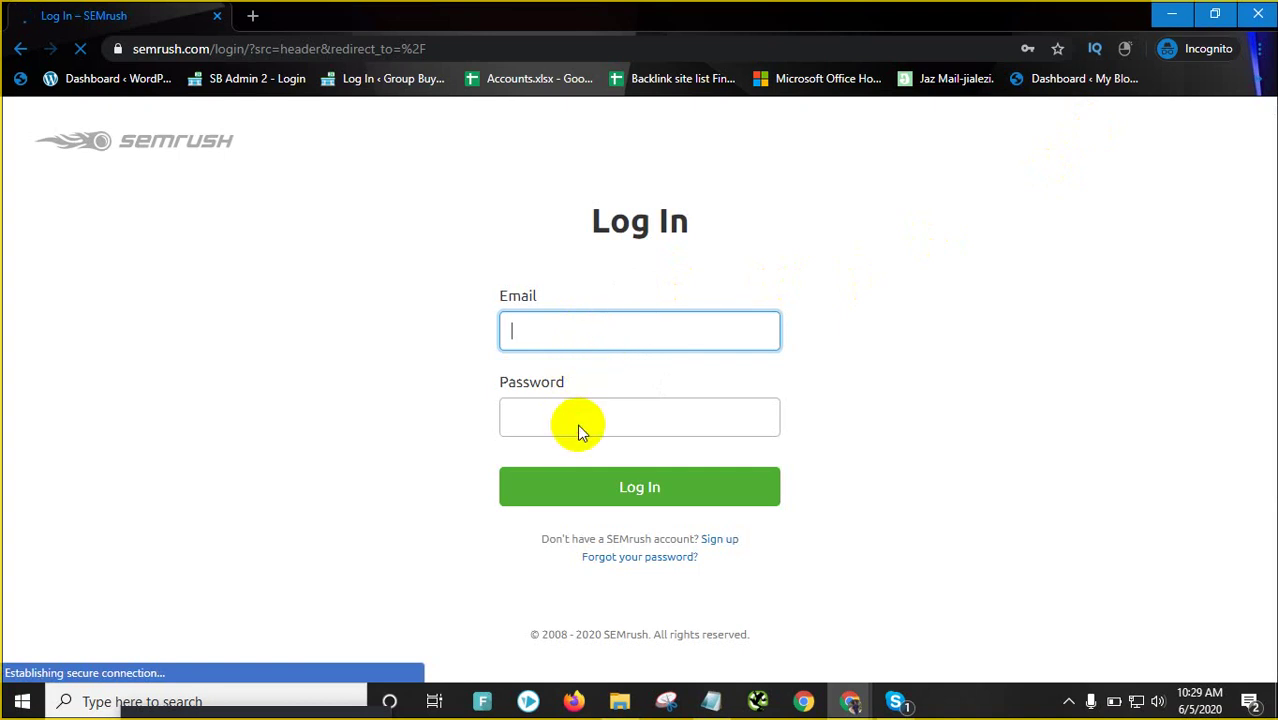
Switch to the SEMrush sign-up page and fill the Email field with a saved address
{"action": "left_click", "coordinate": [580, 424]}
{"action": "left_click", "coordinate": [590, 322]}
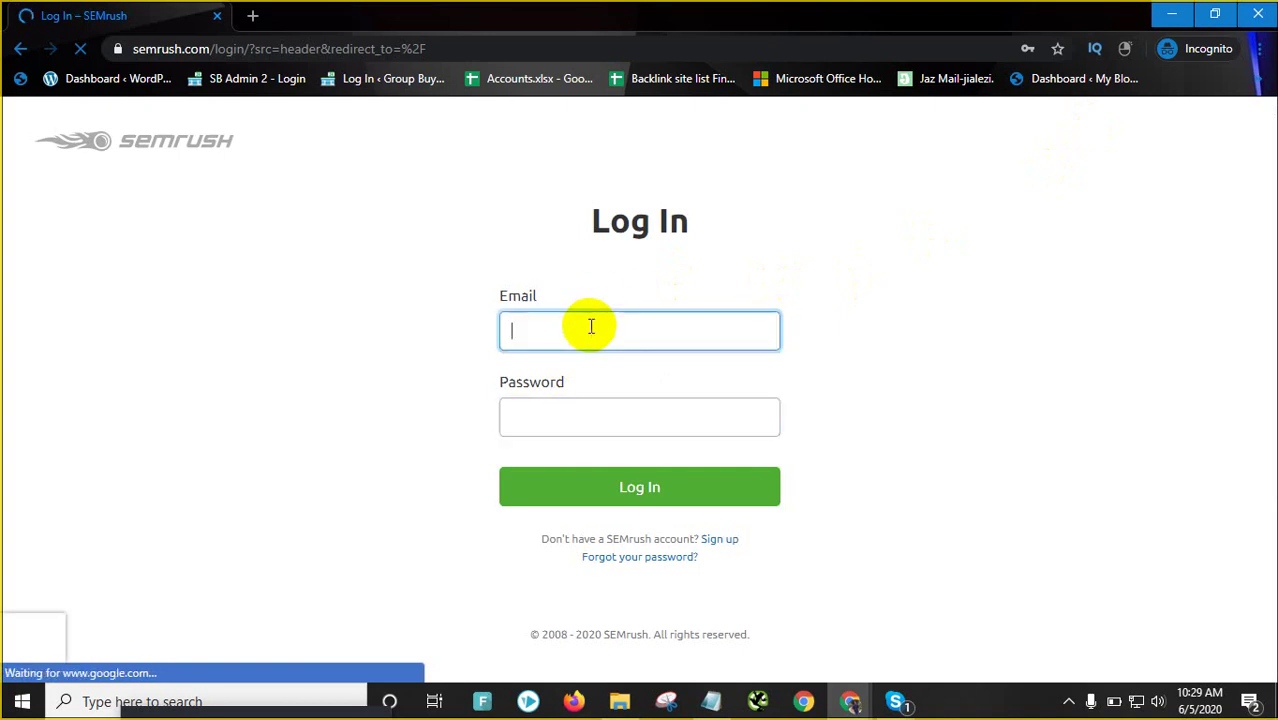
{"action": "left_click", "coordinate": [328, 376]}
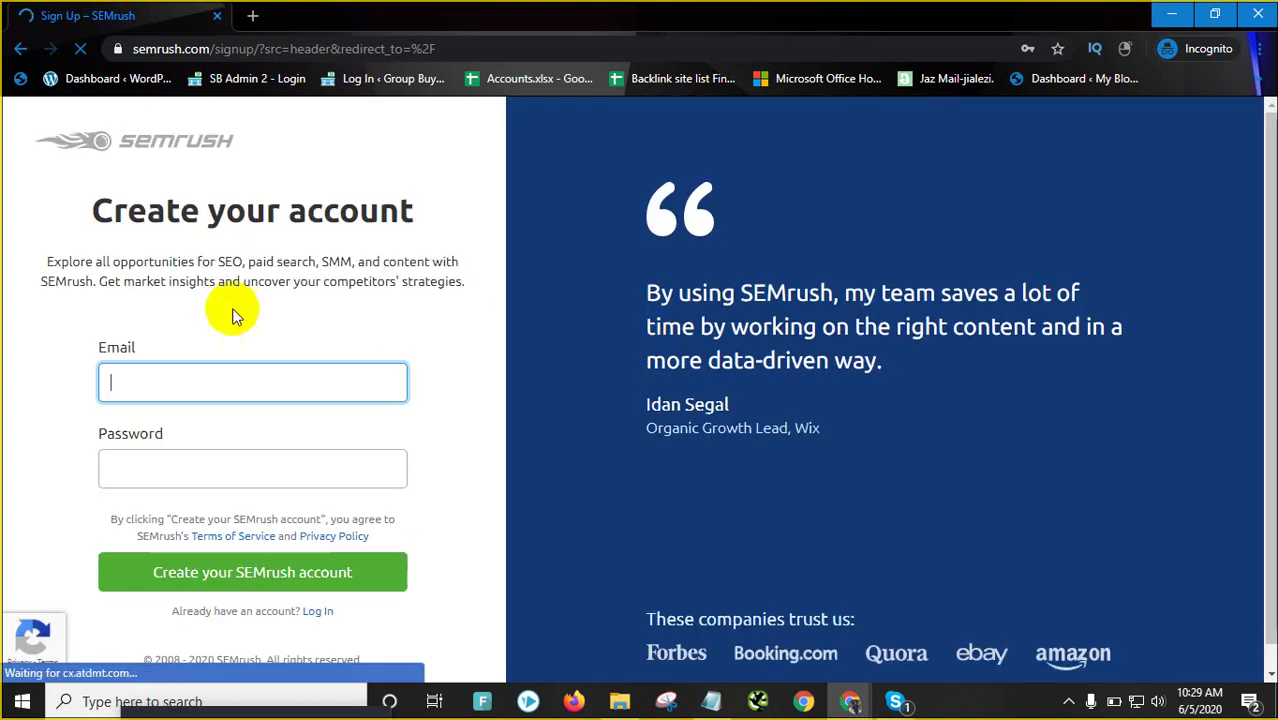
{"action": "left_click", "coordinate": [240, 380]}
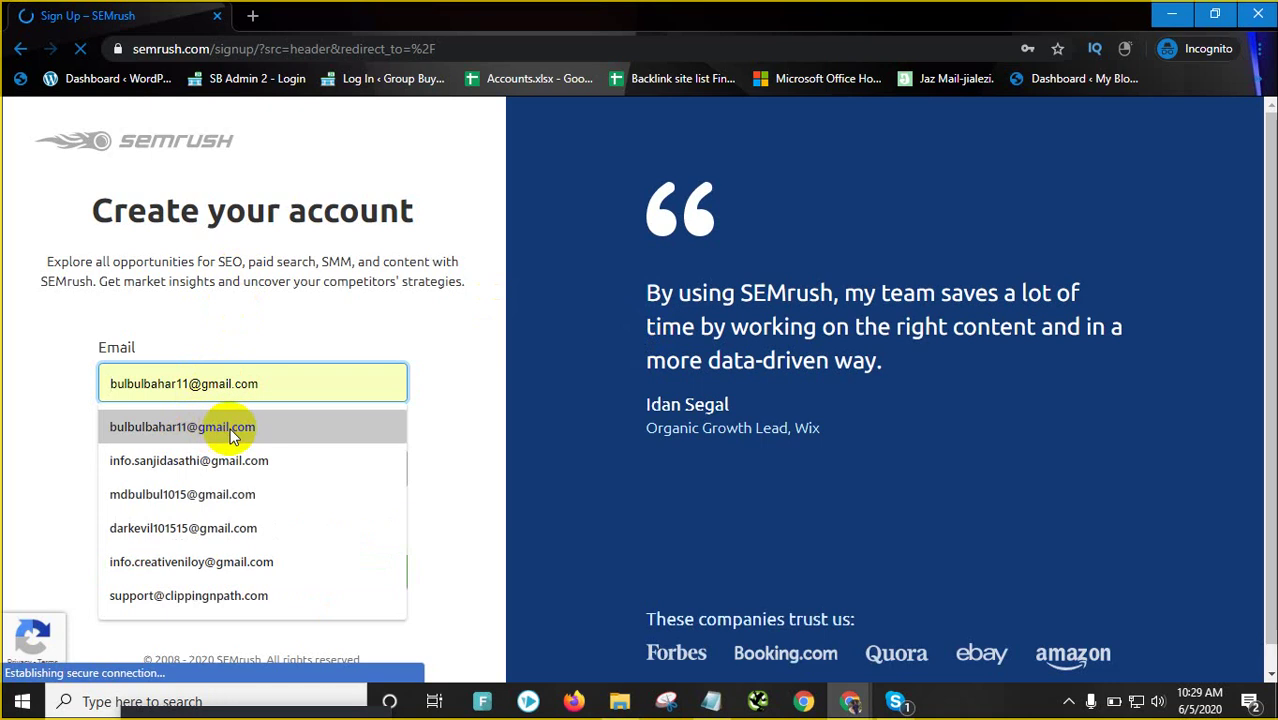
{"action": "left_click", "coordinate": [230, 427]}
{"action": "left_click", "coordinate": [210, 382]}
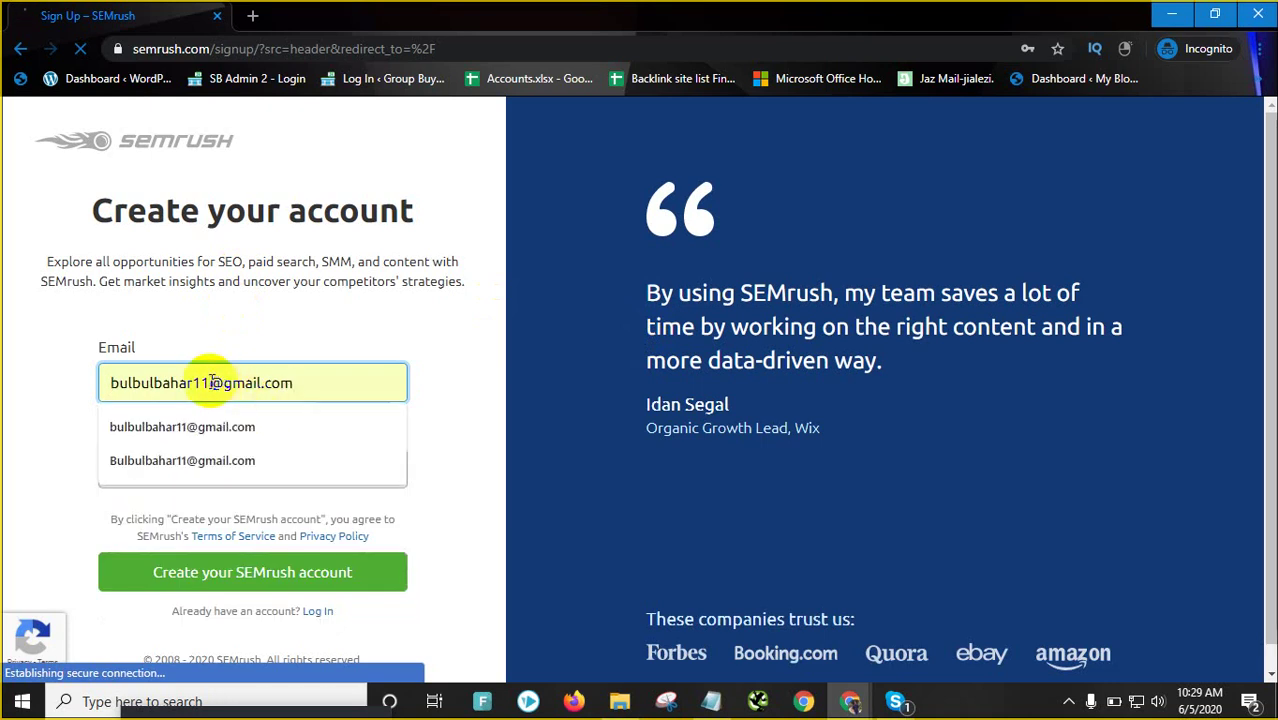
Make the e-mail address unique by adding '+5' before the @
{"action": "key", "text": "Escape"}
{"action": "key", "text": "Tab"}
{"action": "type", "text": "•"}
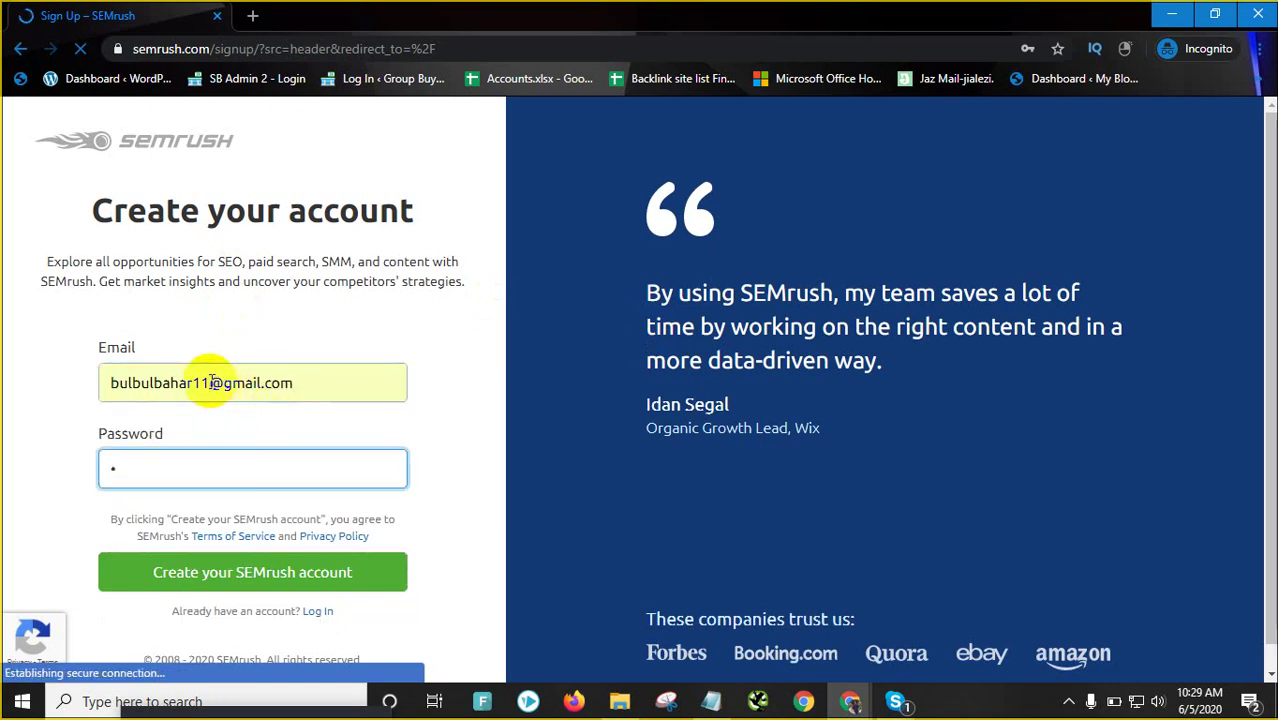
{"action": "key", "text": "BackSpace"}
{"action": "left_click", "coordinate": [9, 457]}
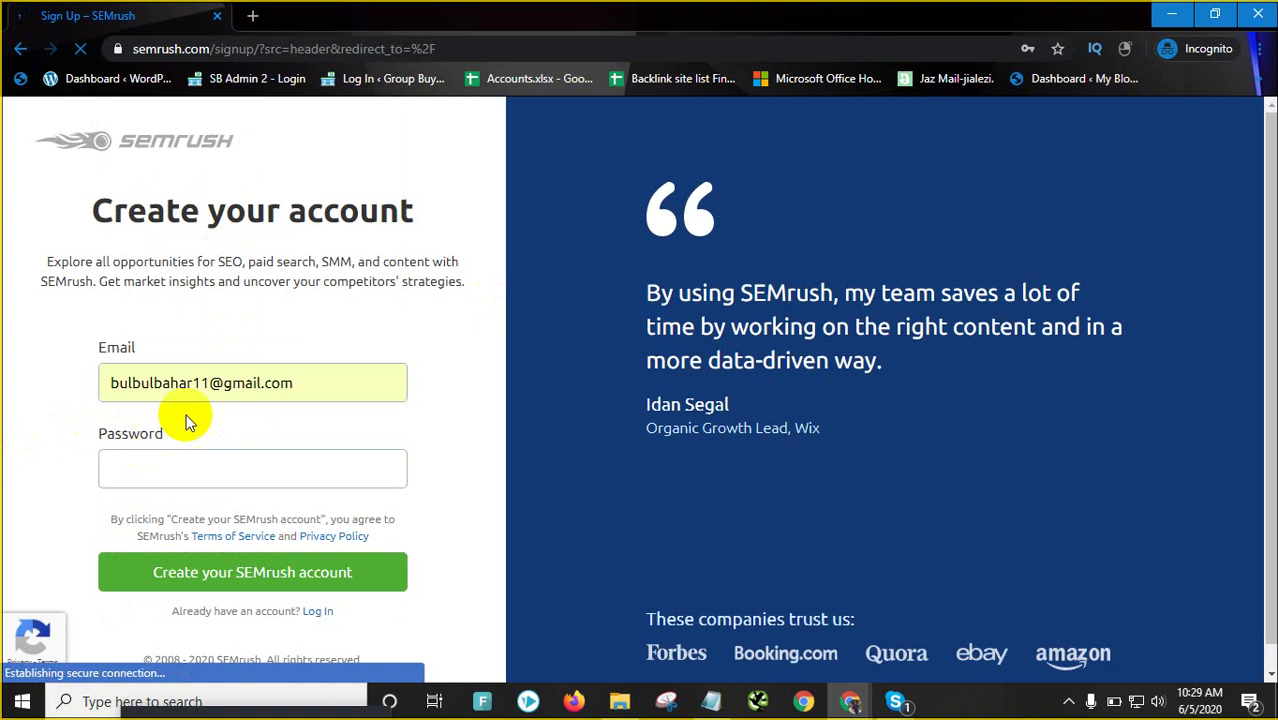
{"action": "left_click", "coordinate": [212, 392]}
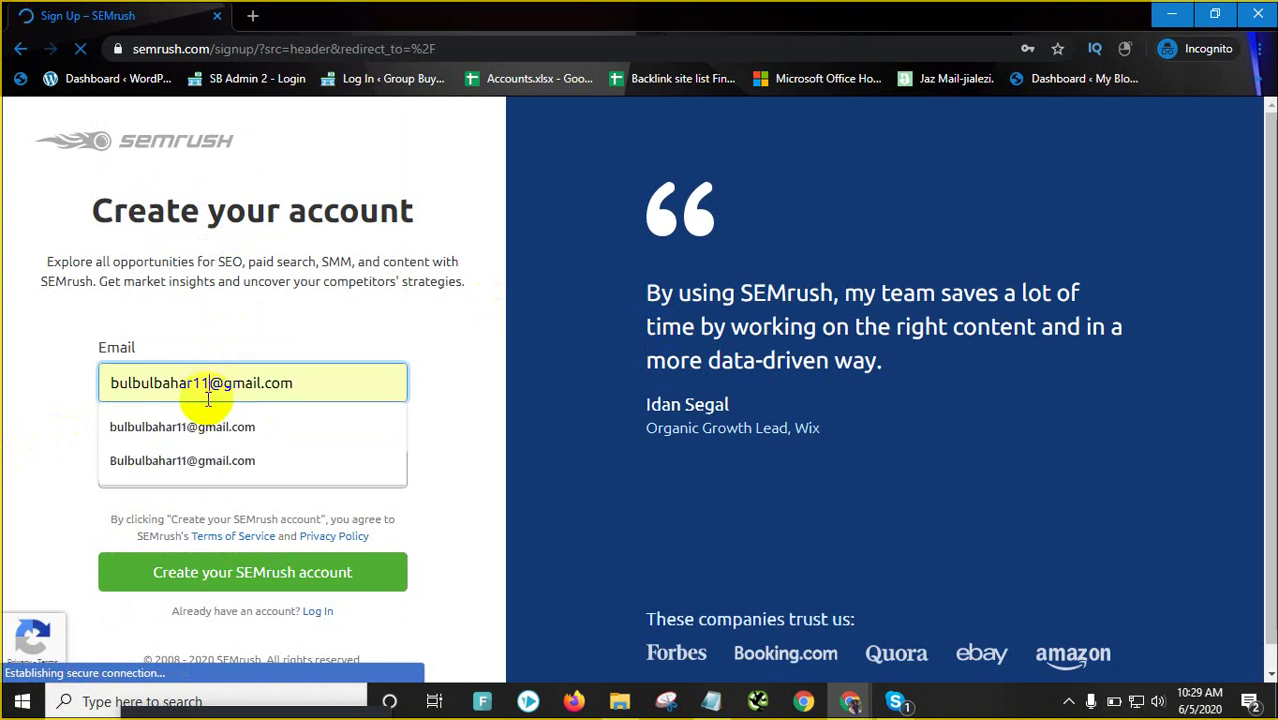
{"action": "type", "text": "+5"}
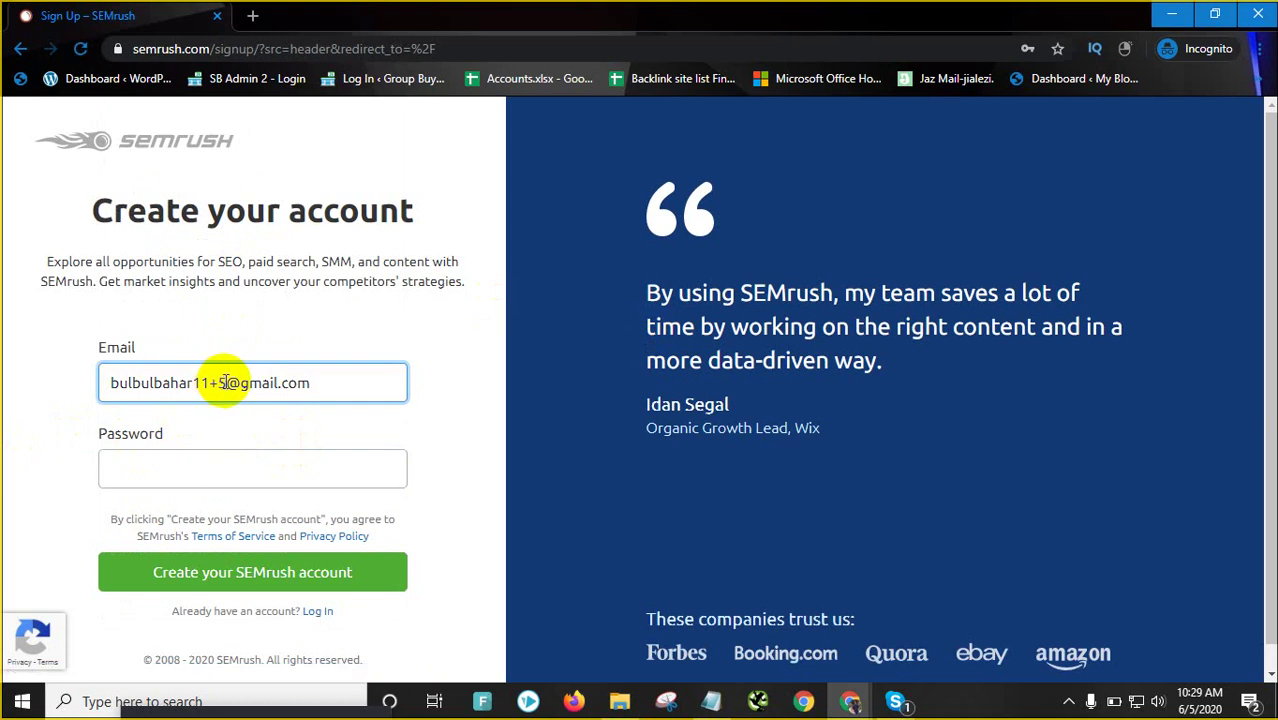
{"action": "left_click", "coordinate": [218, 381]}
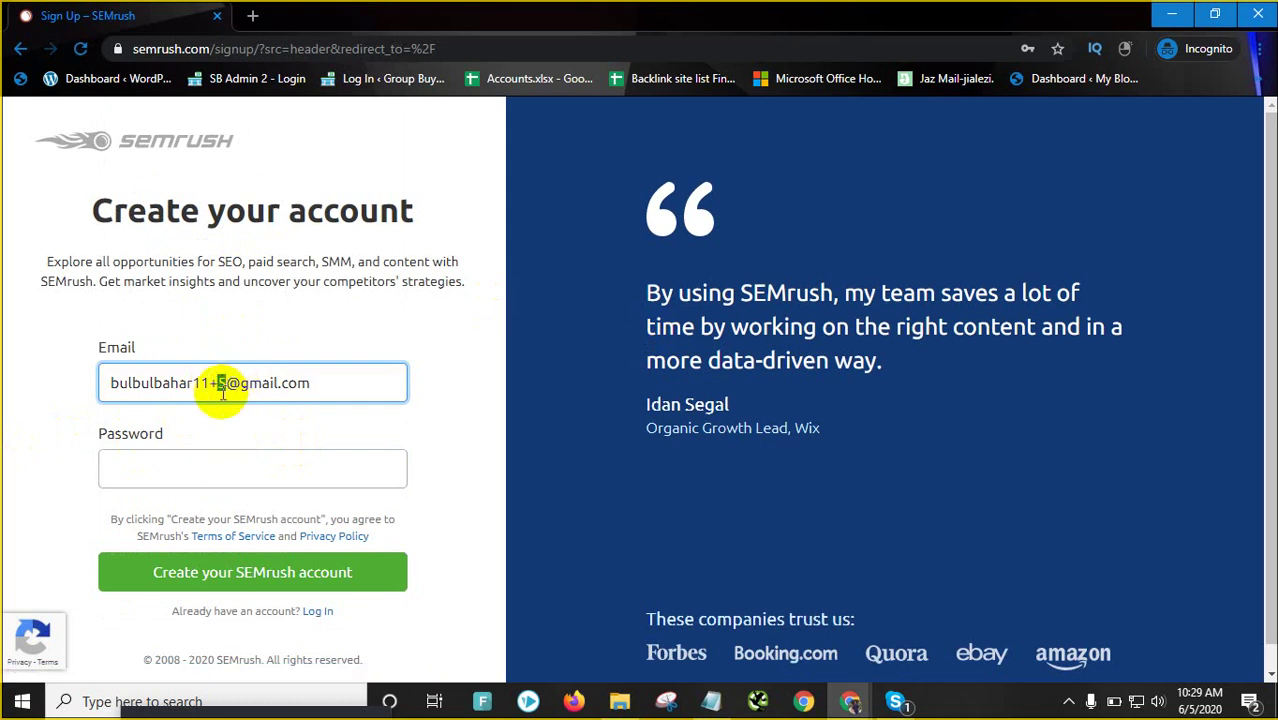
Fill in the saved password and create the SEMrush account
{"action": "left_click", "coordinate": [204, 476]}
{"action": "left_click", "coordinate": [205, 349]}
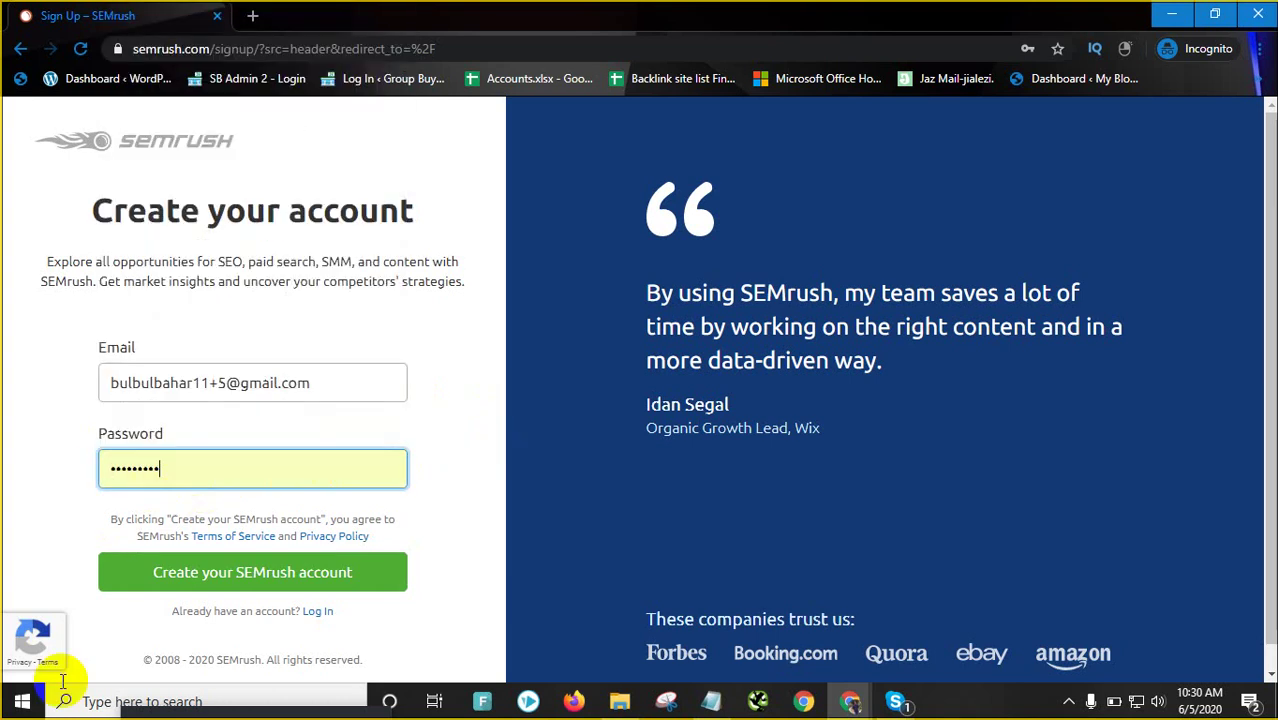
{"action": "left_click", "coordinate": [256, 574]}
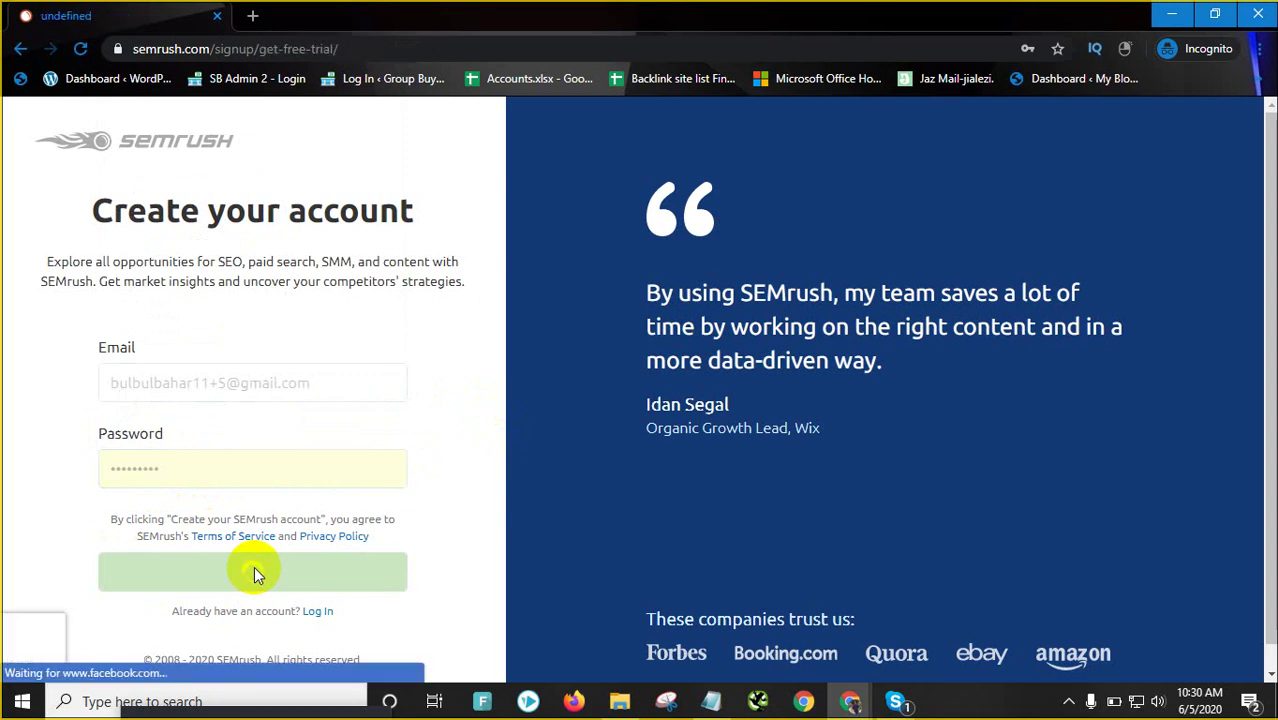
{"action": "scroll", "coordinate": [747, 408], "scroll_direction": "down", "scroll_amount": 3}
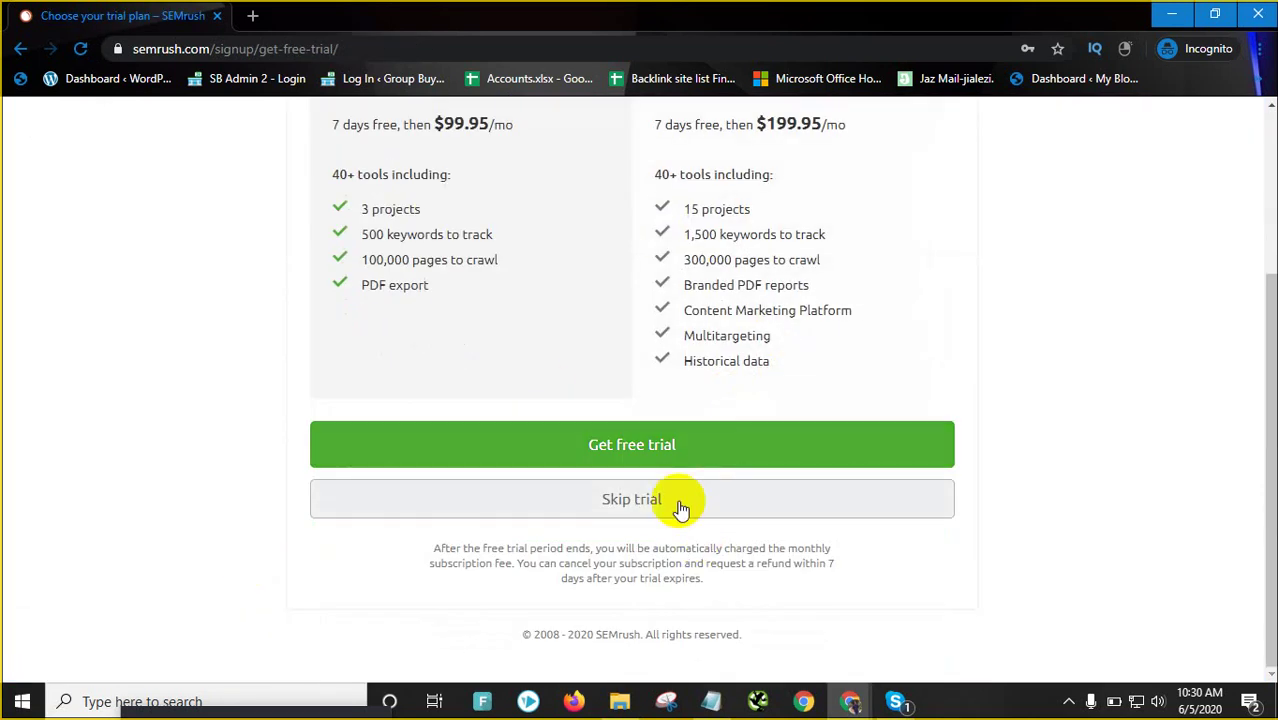
Skip the free trial, check the account menu and profile, then return to the Dashboard
{"action": "left_click", "coordinate": [649, 506]}
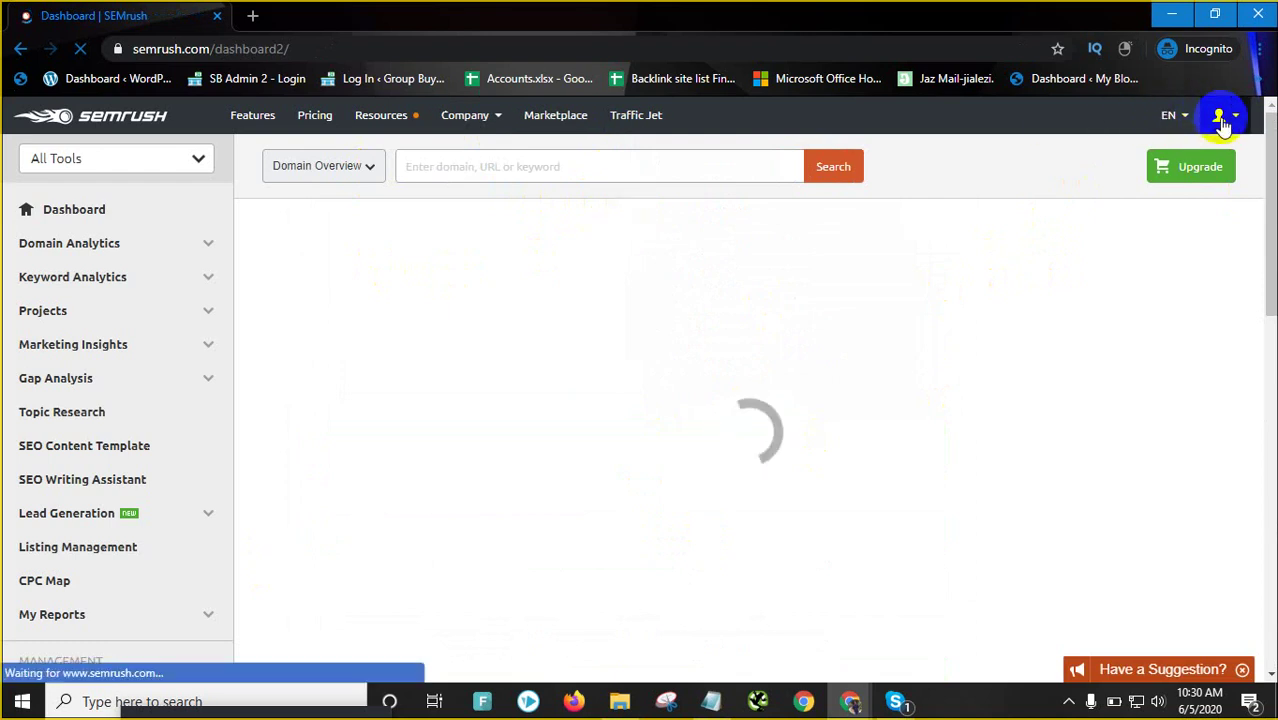
{"action": "mouse_move", "coordinate": [1224, 122]}
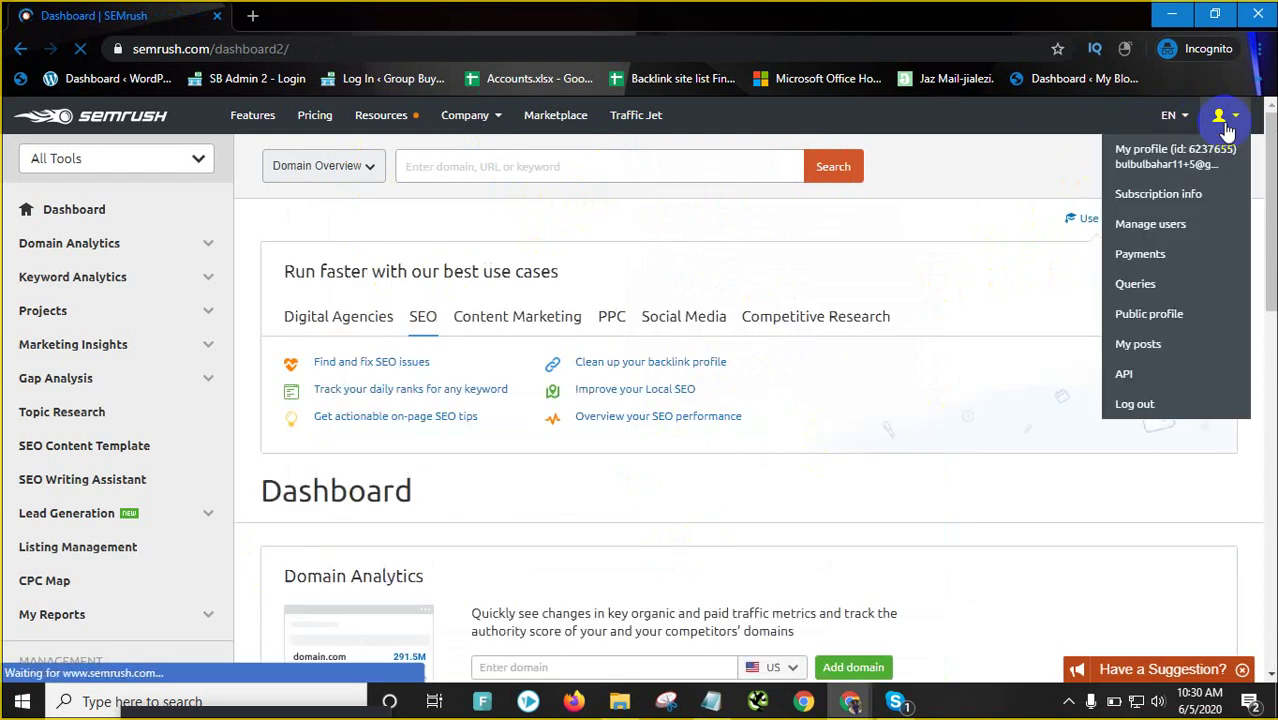
{"action": "left_click", "coordinate": [1106, 148]}
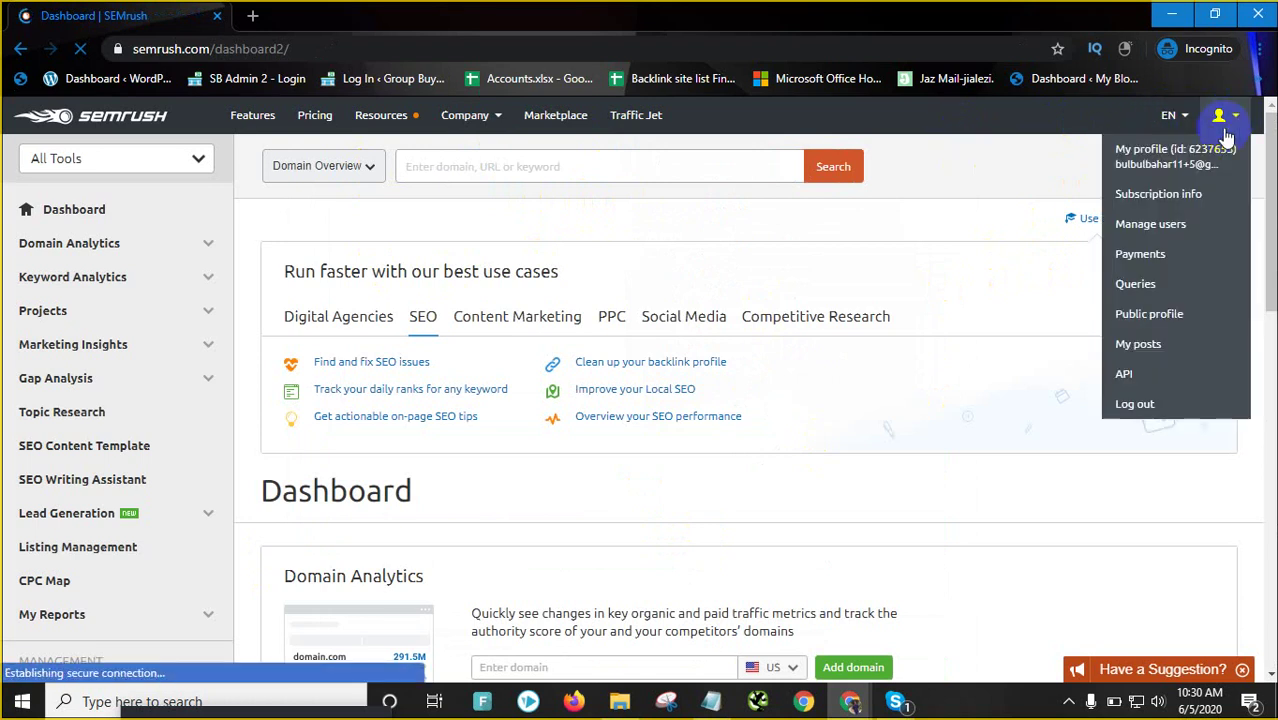
{"action": "left_click", "coordinate": [1173, 168]}
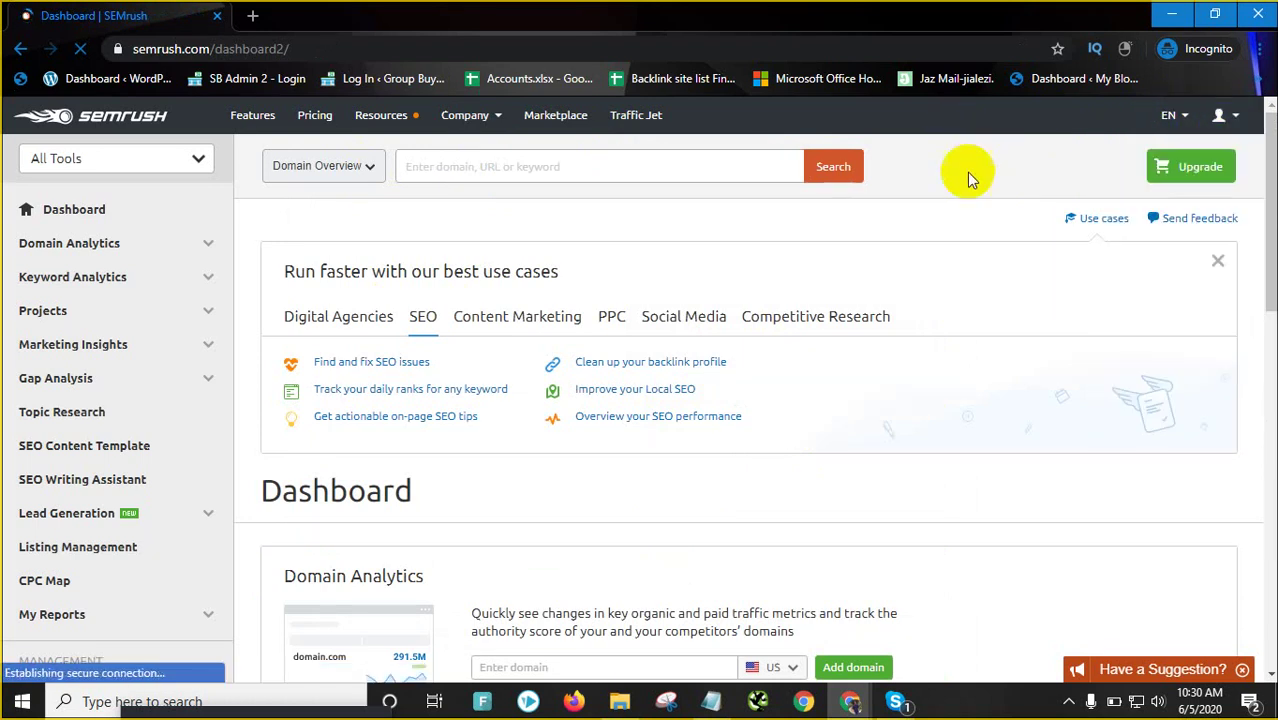
{"action": "left_click", "coordinate": [60, 212]}
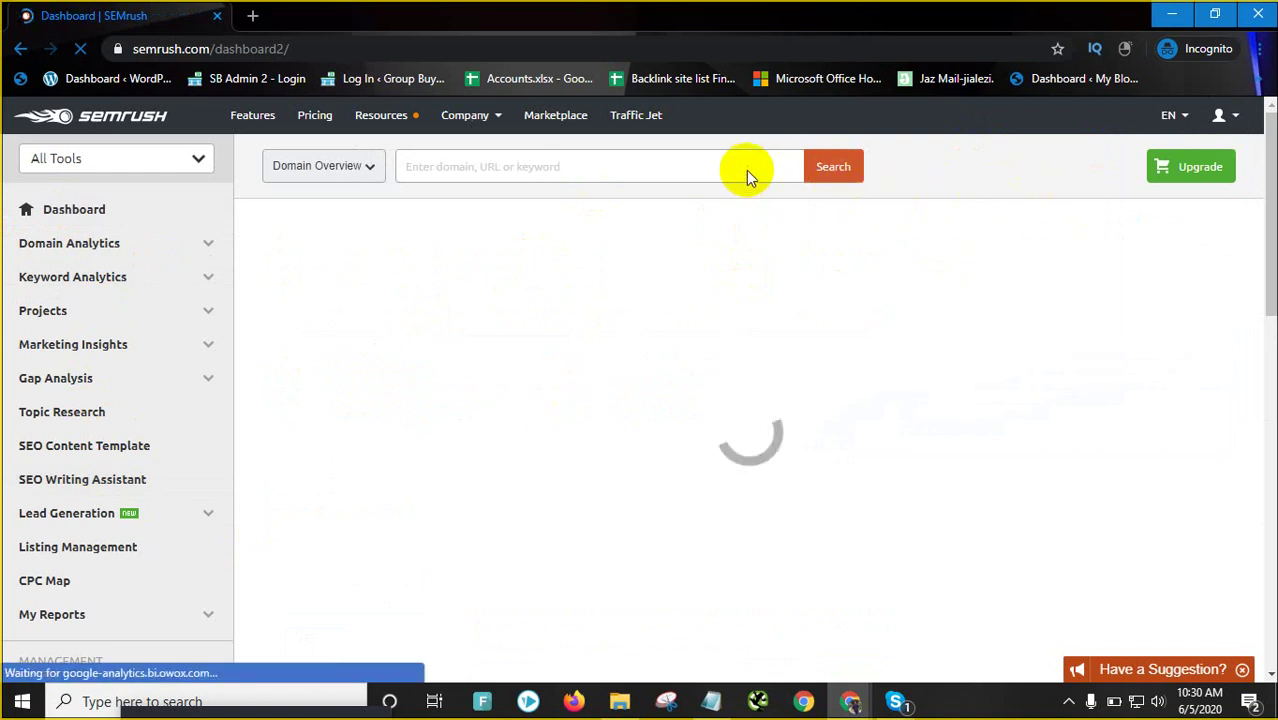
{"action": "left_click", "coordinate": [490, 170]}
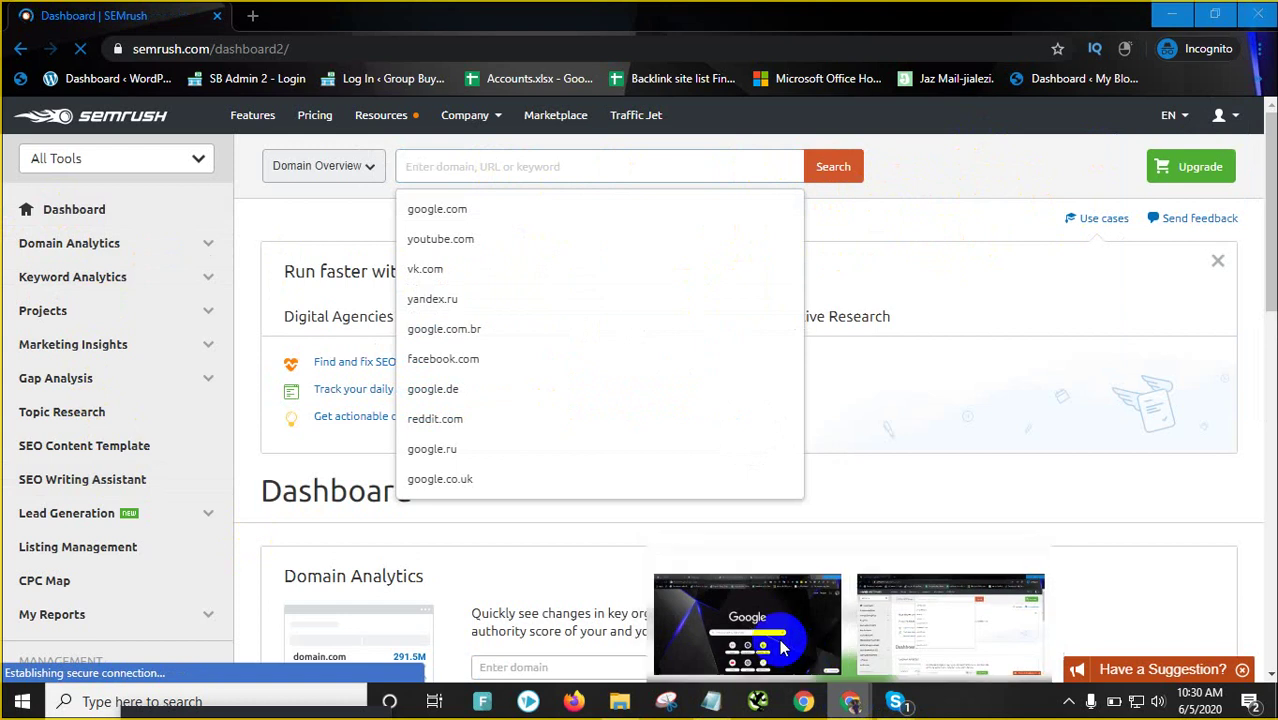
Copy the techlife.com.bd address from the Techlife tab and search it in SEMrush's Domain Overview
{"action": "left_click", "coordinate": [850, 700]}
{"action": "left_click", "coordinate": [790, 12]}
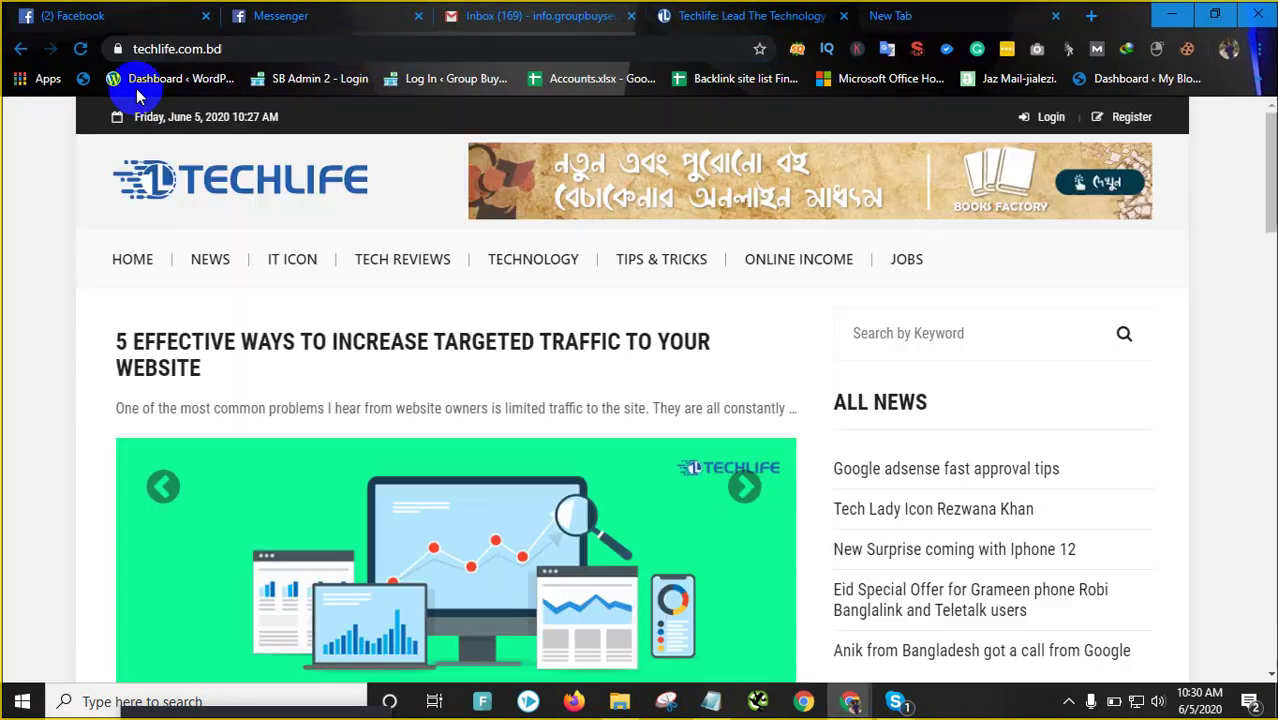
{"action": "right_click", "coordinate": [239, 51]}
{"action": "left_click", "coordinate": [268, 134]}
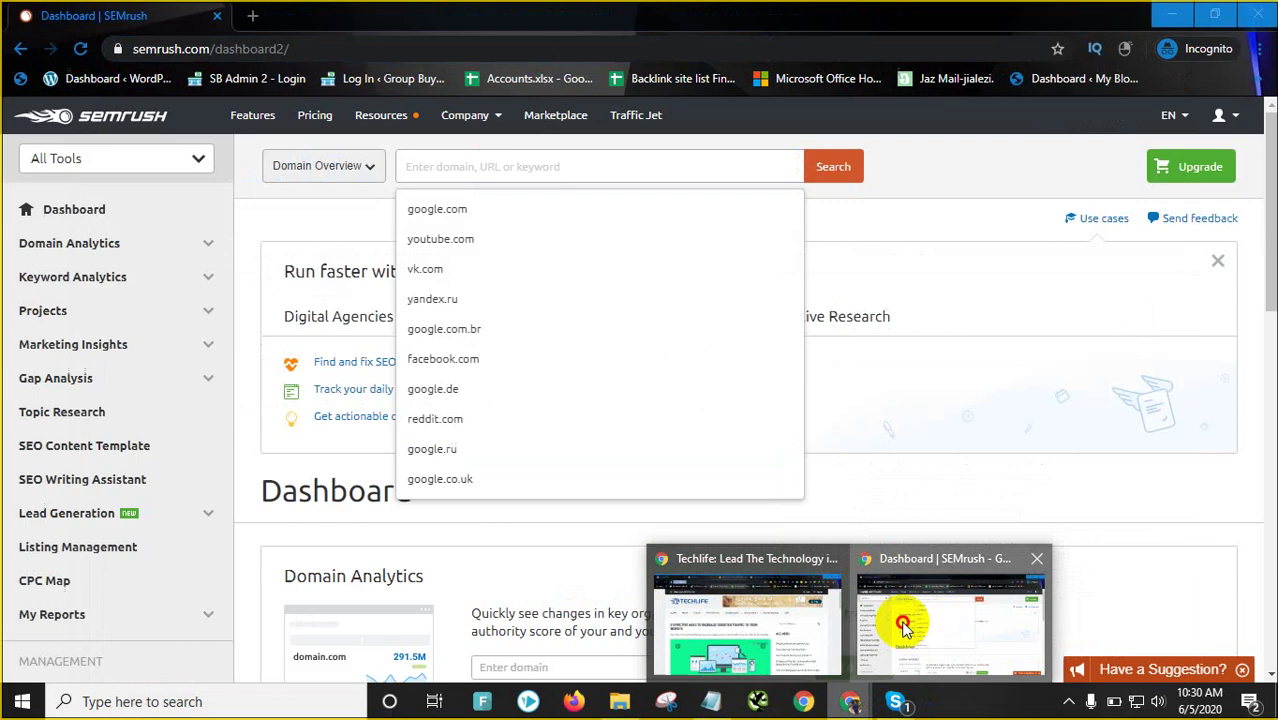
{"action": "left_click", "coordinate": [901, 623]}
{"action": "right_click", "coordinate": [484, 166]}
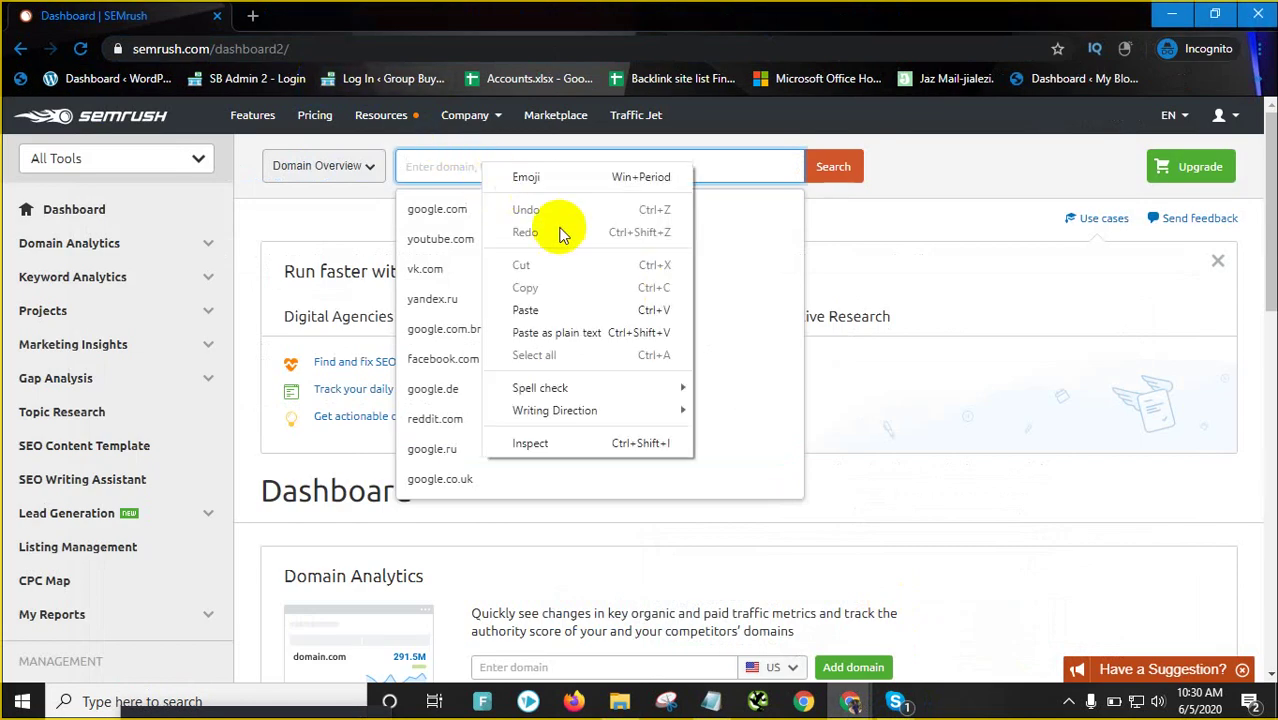
{"action": "left_click", "coordinate": [548, 309]}
{"action": "left_click", "coordinate": [833, 172]}
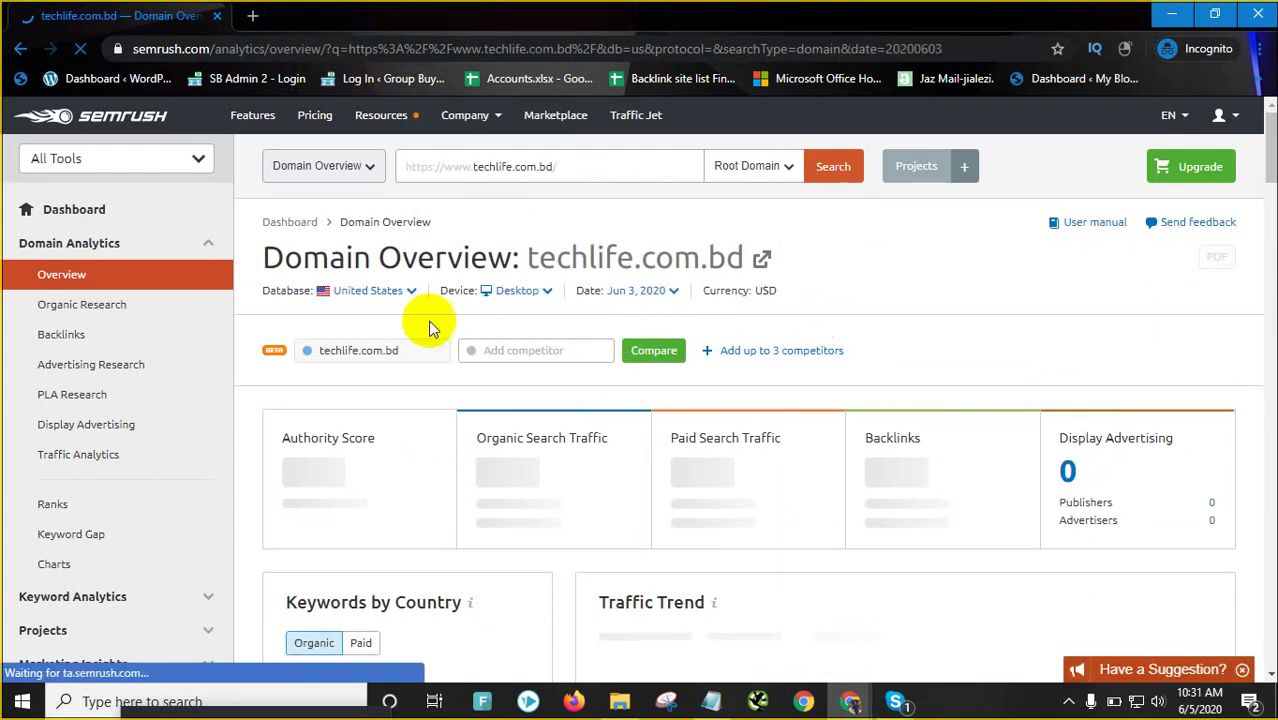
Switch the techlife.com.bd overview database from United States to Bangladesh
{"action": "left_click", "coordinate": [403, 292]}
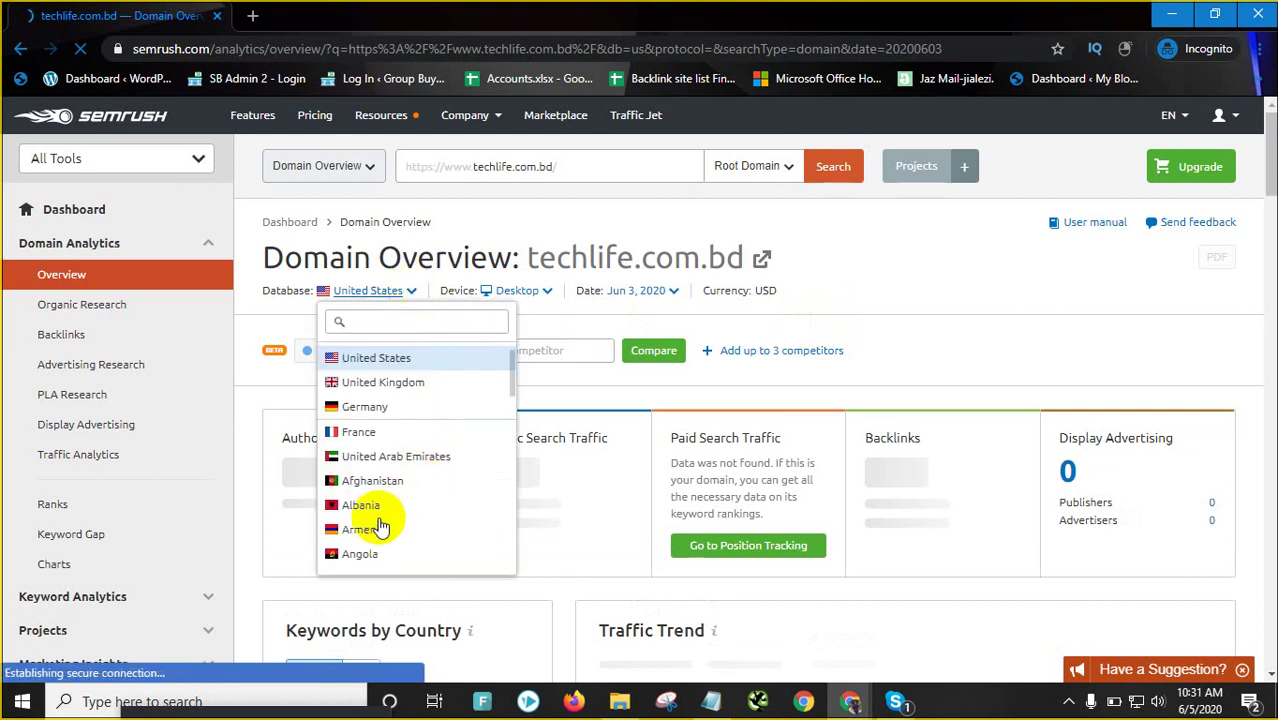
{"action": "scroll", "coordinate": [380, 532], "scroll_direction": "down", "scroll_amount": 1}
{"action": "scroll", "coordinate": [430, 490], "scroll_direction": "down", "scroll_amount": 5}
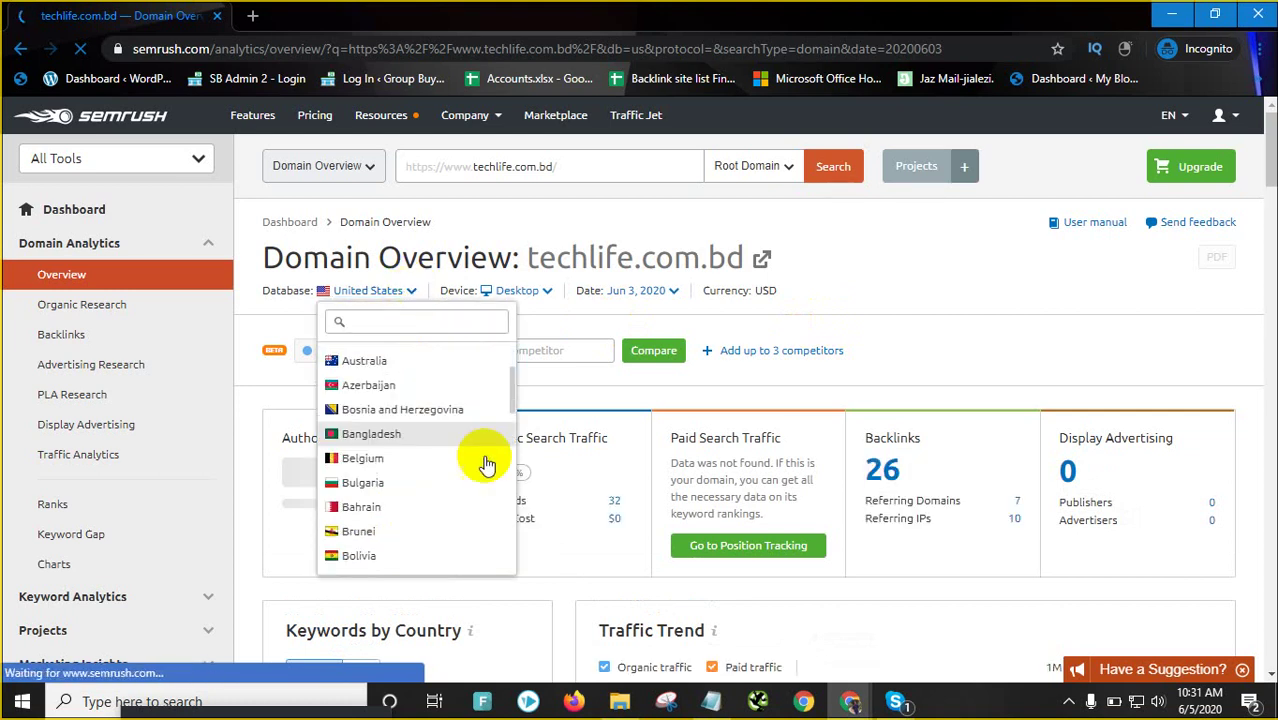
{"action": "scroll", "coordinate": [390, 435], "scroll_direction": "down", "scroll_amount": 3}
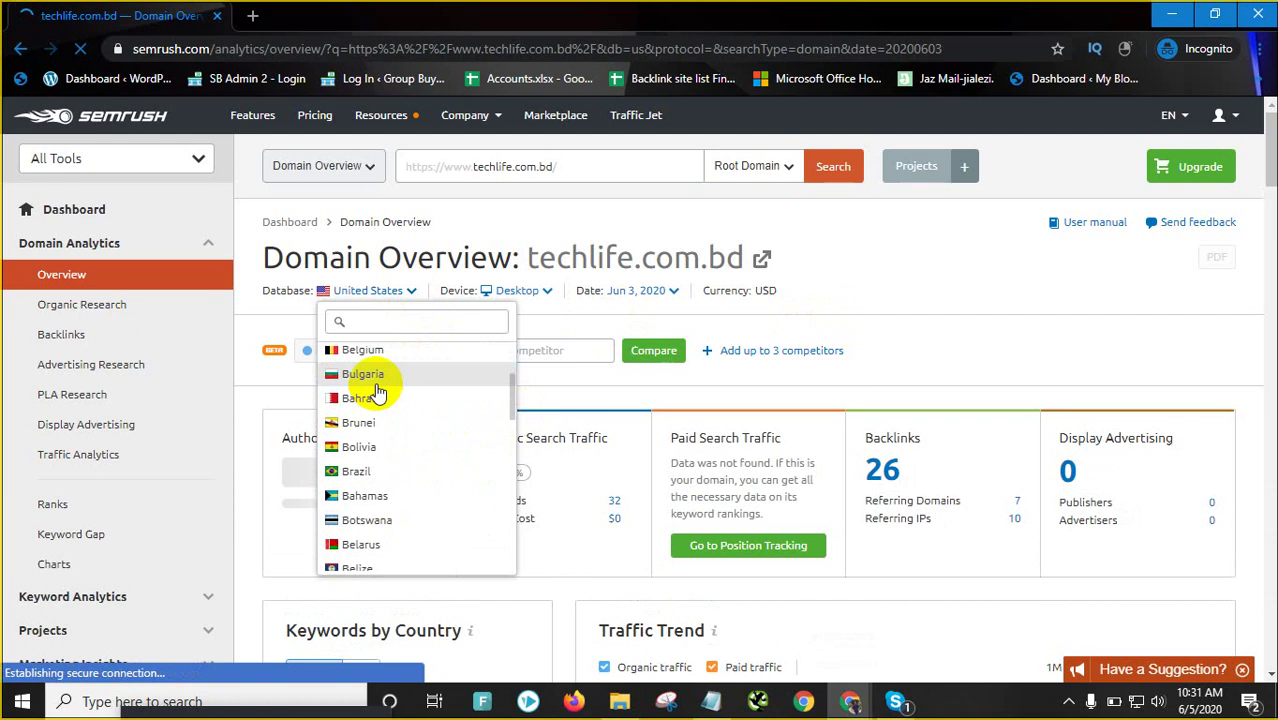
{"action": "scroll", "coordinate": [375, 395], "scroll_direction": "up", "scroll_amount": 2}
{"action": "left_click", "coordinate": [372, 392]}
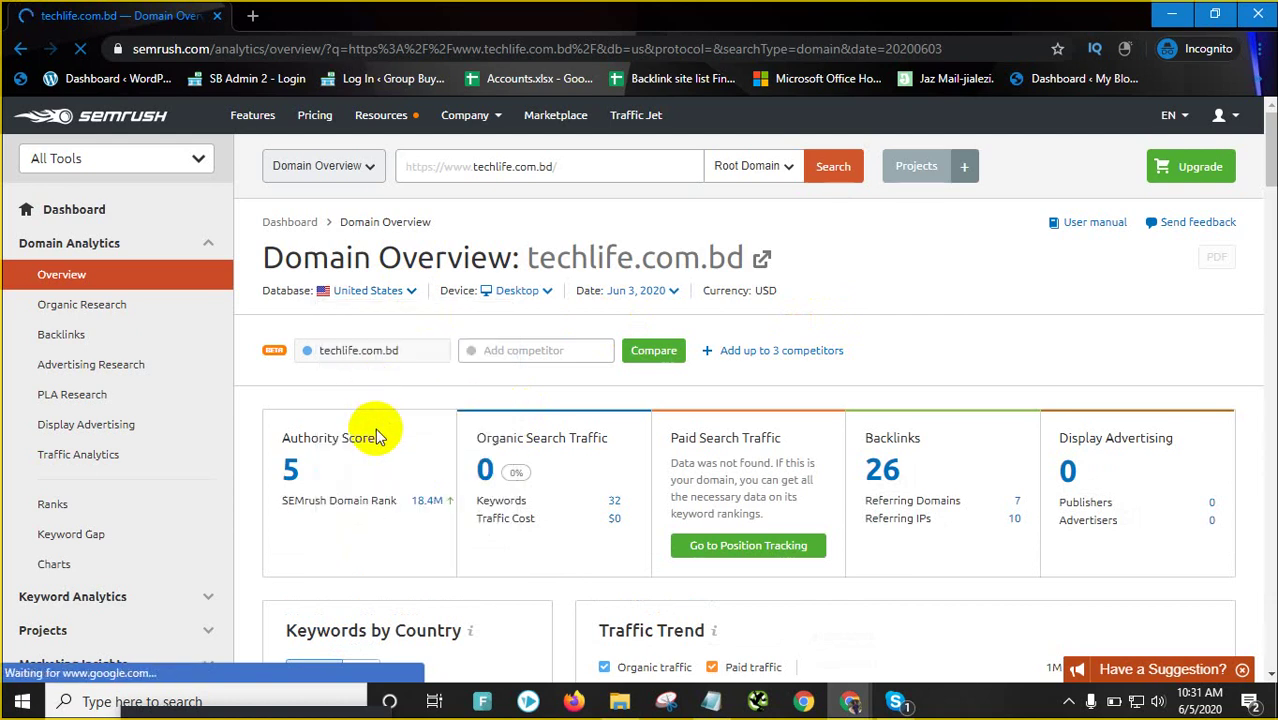
{"action": "left_click", "coordinate": [408, 294]}
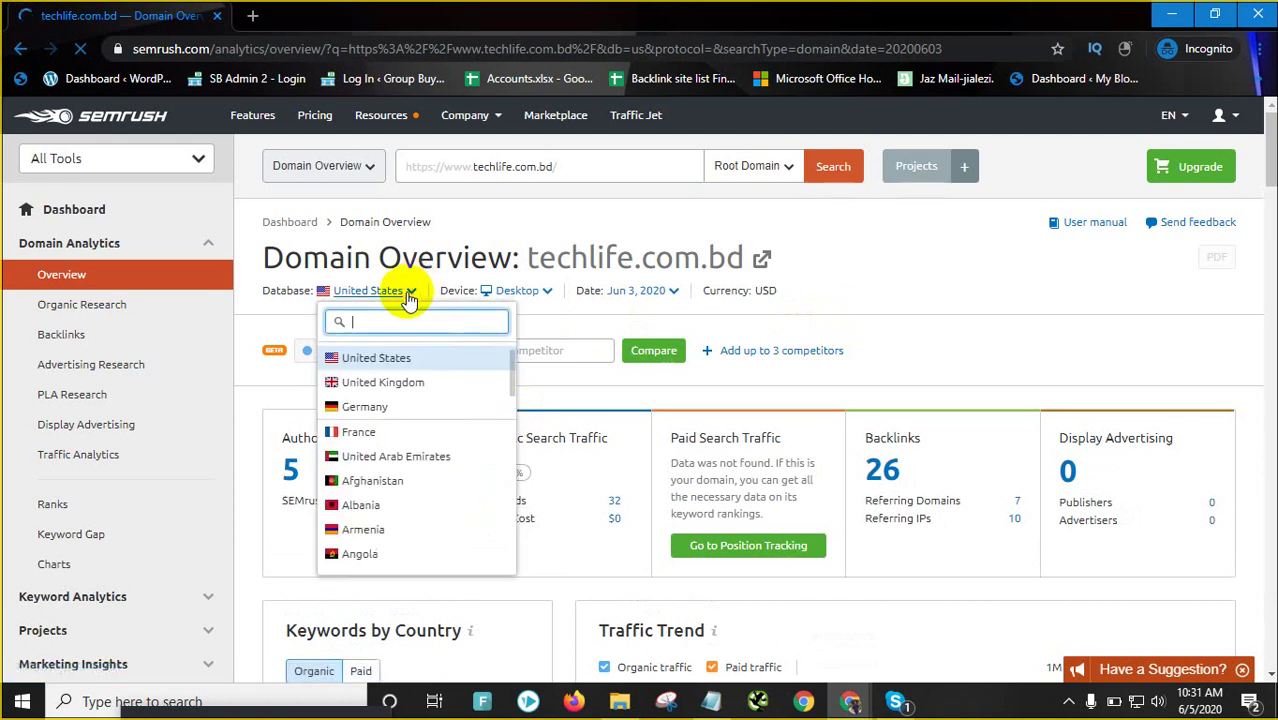
{"action": "scroll", "coordinate": [398, 494], "scroll_direction": "down", "scroll_amount": 2}
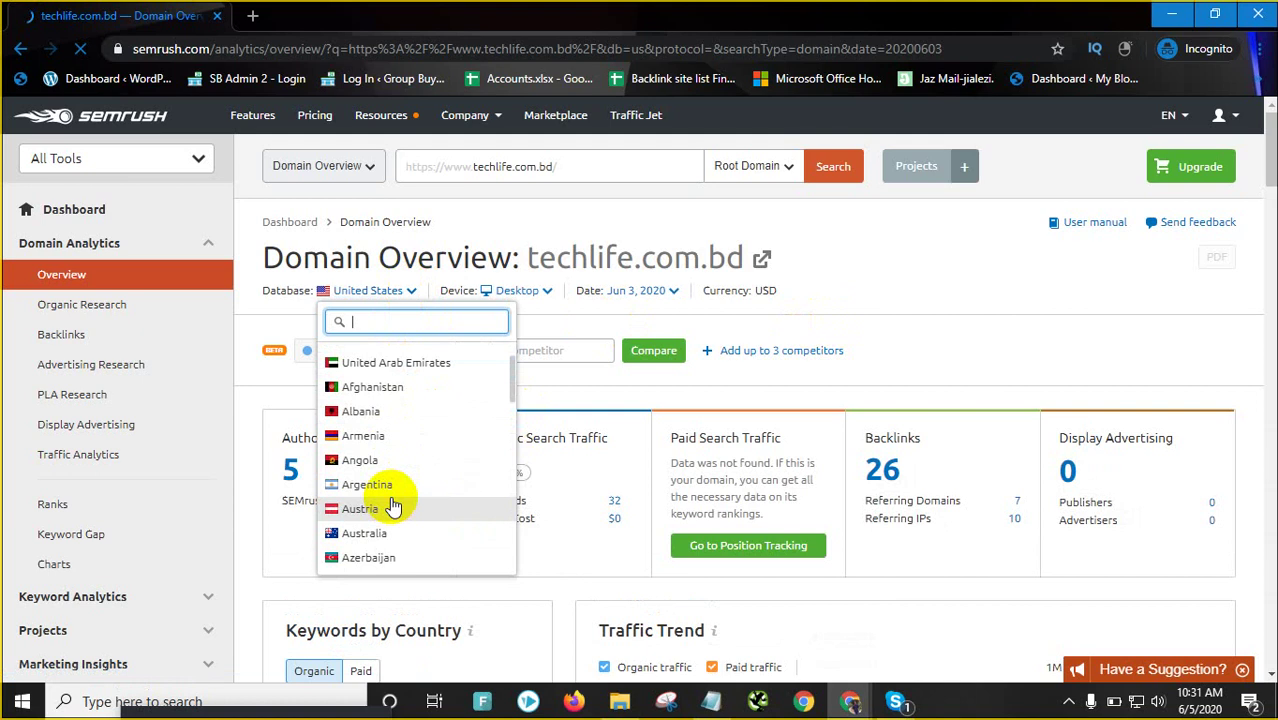
{"action": "scroll", "coordinate": [390, 506], "scroll_direction": "down", "scroll_amount": 2}
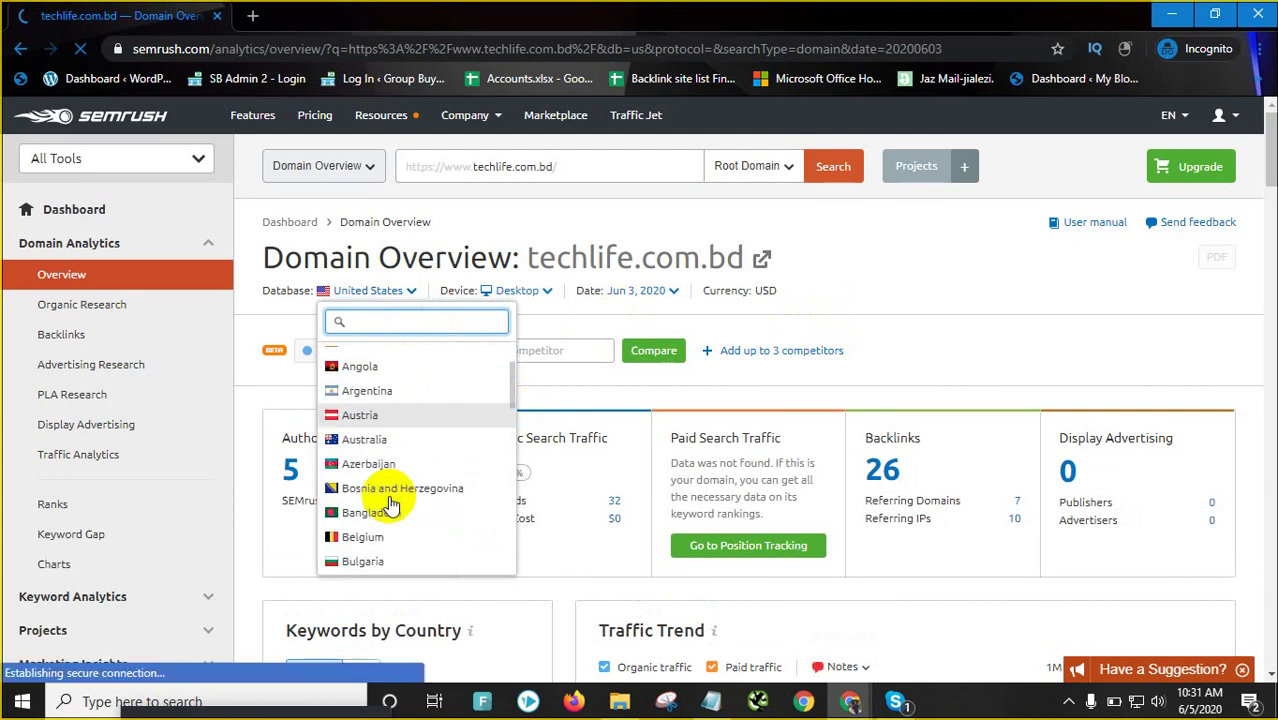
{"action": "scroll", "coordinate": [390, 506], "scroll_direction": "down", "scroll_amount": 2}
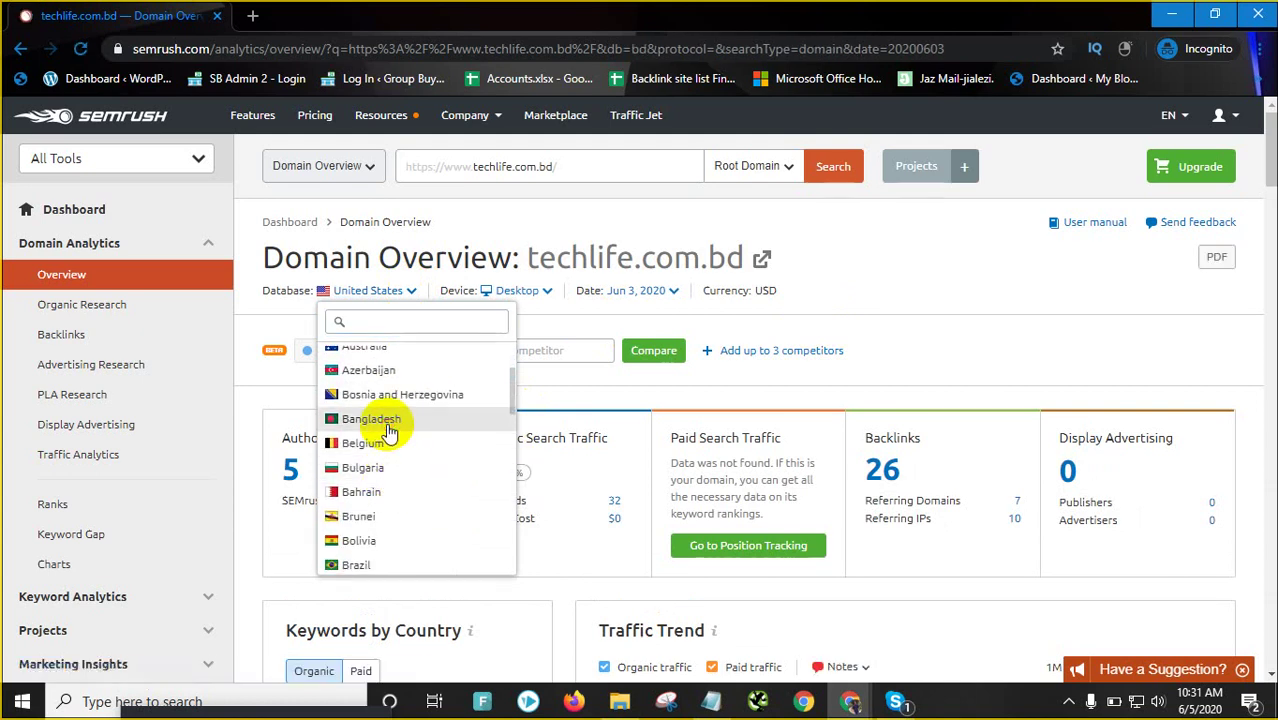
{"action": "left_click", "coordinate": [386, 423]}
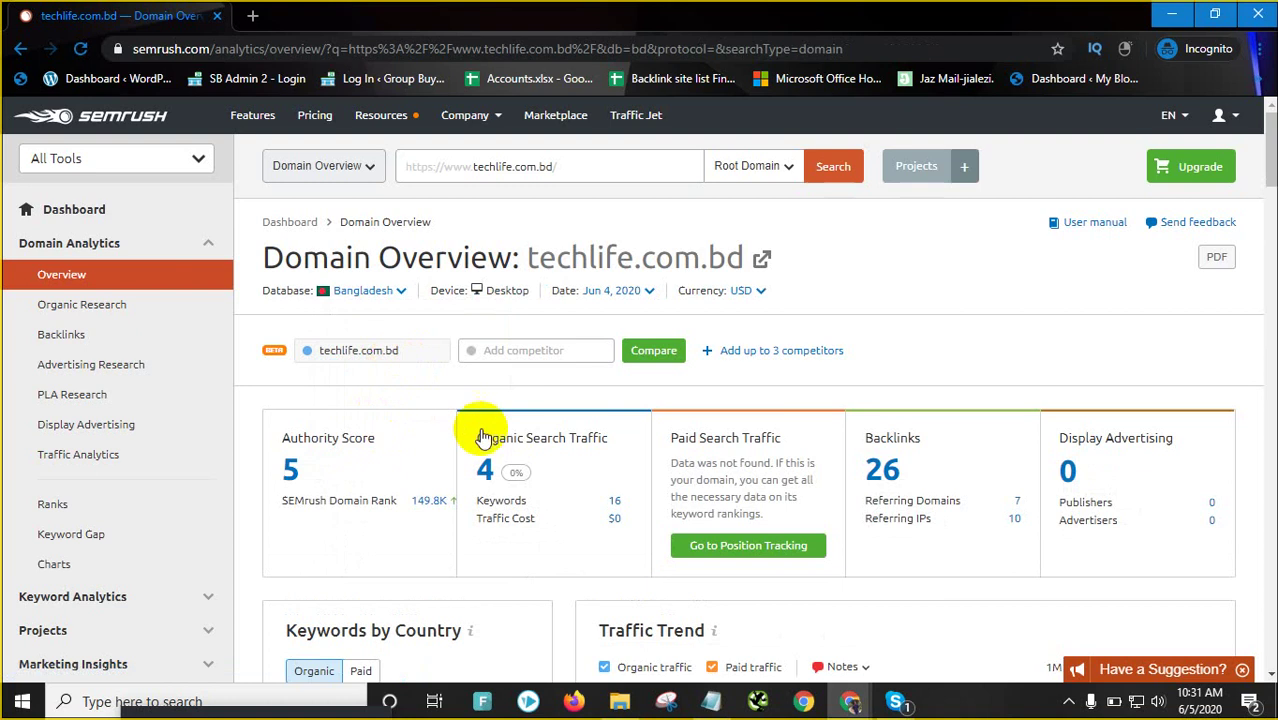
Scroll through Organic Research, 61 organic competitors and Backlinks (25 follow, 1 nofollow)
{"action": "scroll", "coordinate": [320, 470], "scroll_direction": "down", "scroll_amount": 1}
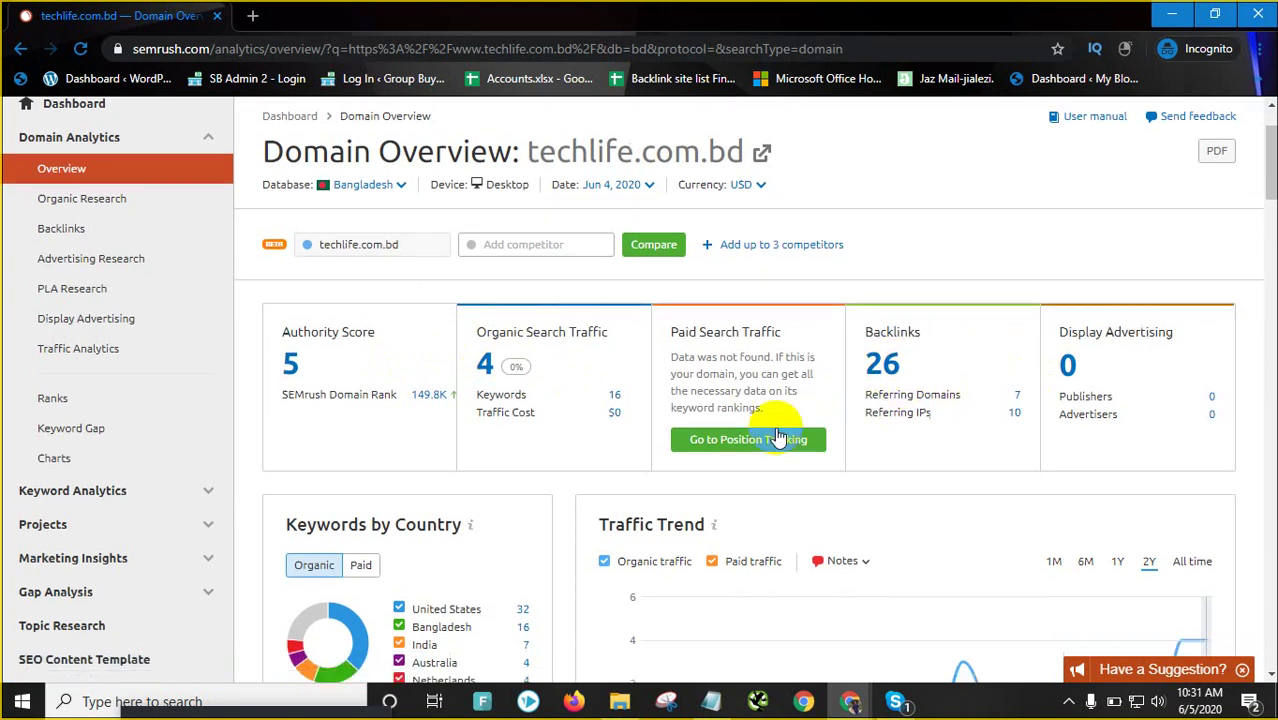
{"action": "scroll", "coordinate": [707, 513], "scroll_direction": "down", "scroll_amount": 3}
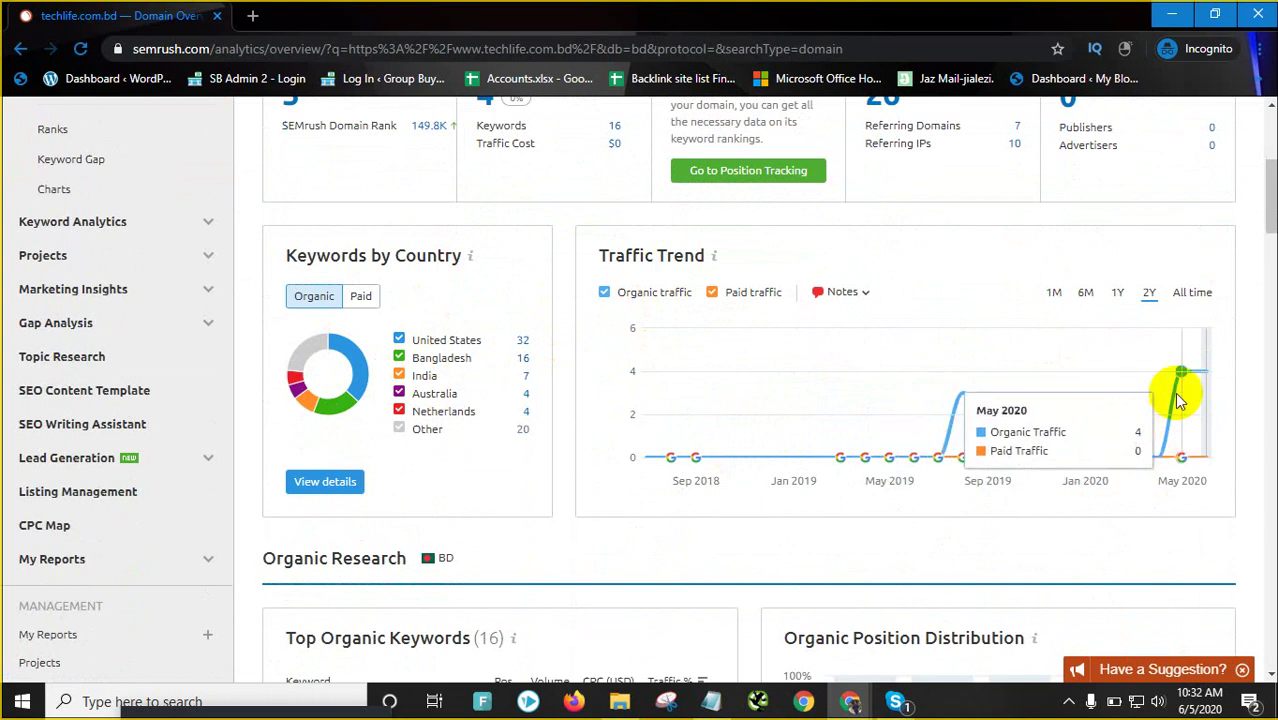
{"action": "scroll", "coordinate": [762, 466], "scroll_direction": "down", "scroll_amount": 2}
{"action": "scroll", "coordinate": [762, 466], "scroll_direction": "down", "scroll_amount": 2}
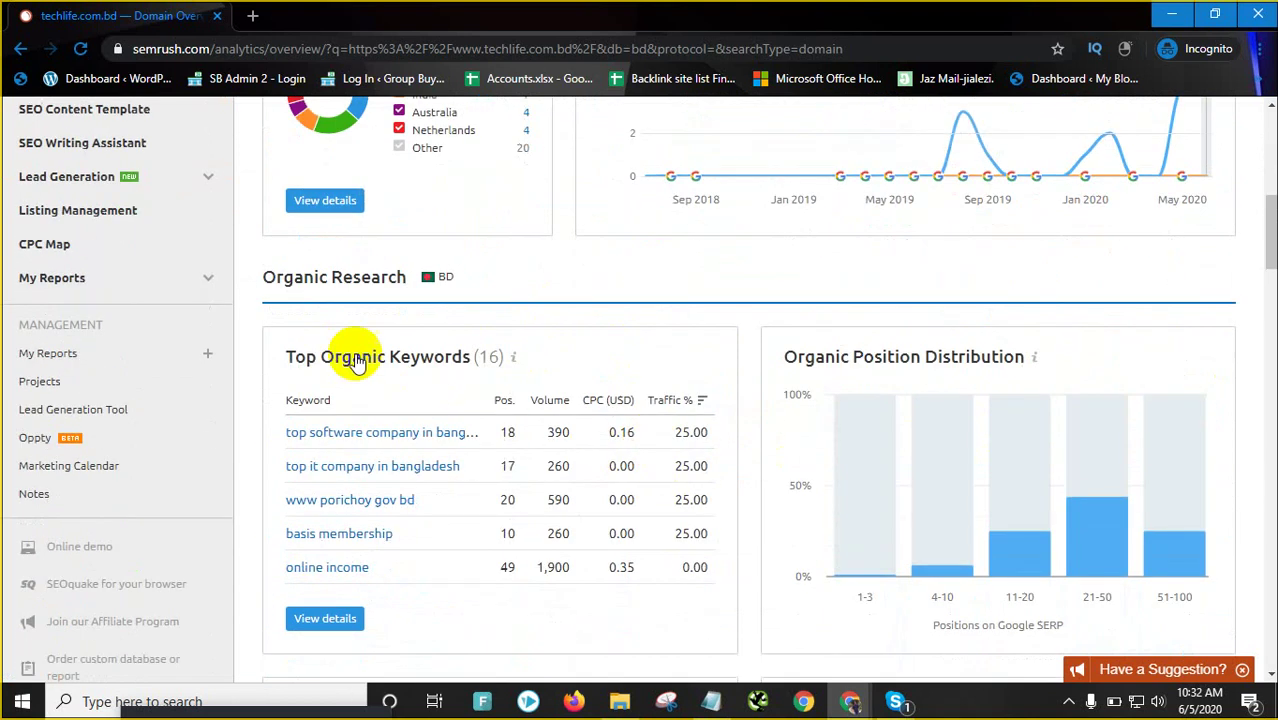
{"action": "scroll", "coordinate": [336, 327], "scroll_direction": "down", "scroll_amount": 1}
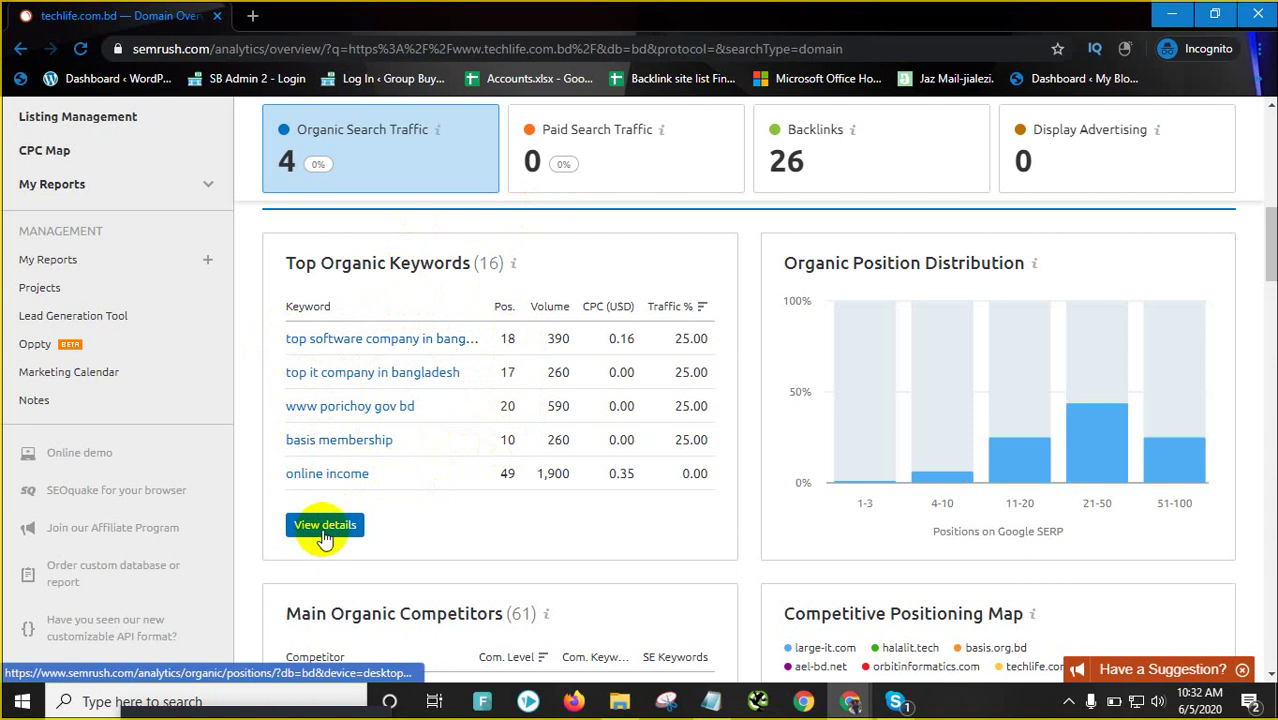
{"action": "scroll", "coordinate": [290, 528], "scroll_direction": "up", "scroll_amount": 10}
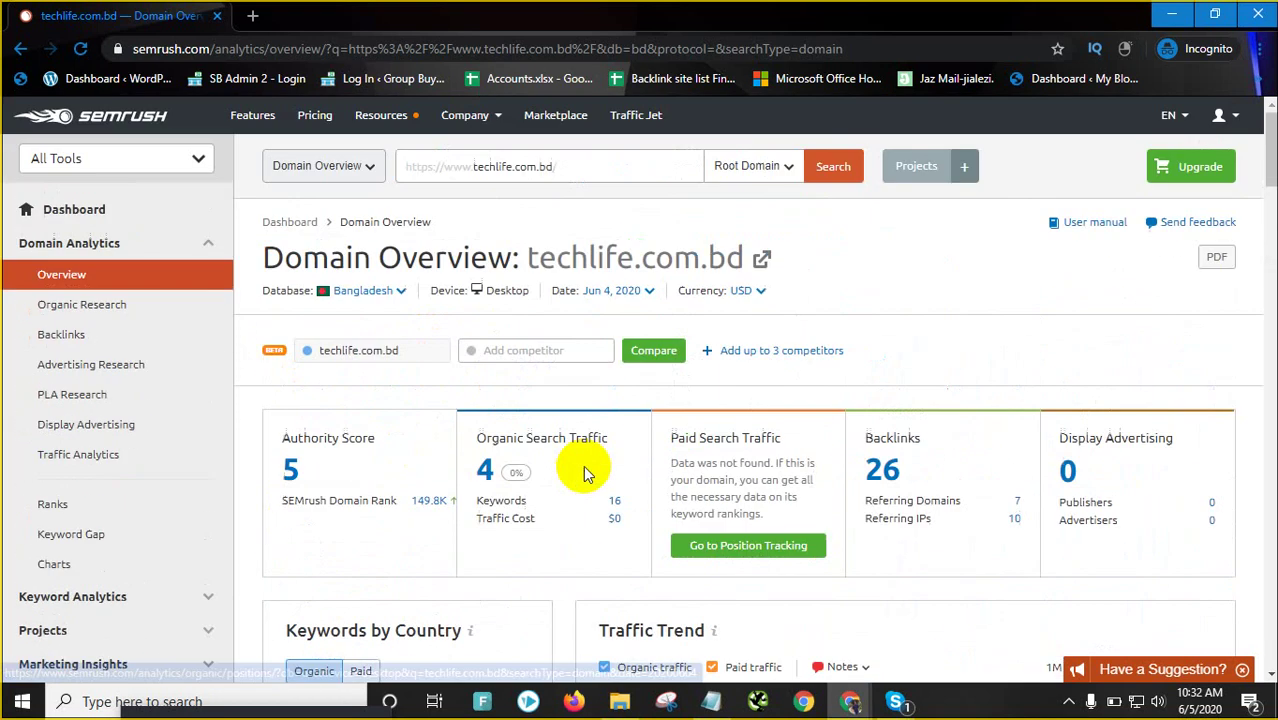
{"action": "scroll", "coordinate": [448, 491], "scroll_direction": "down", "scroll_amount": 6}
{"action": "scroll", "coordinate": [294, 451], "scroll_direction": "up", "scroll_amount": 4}
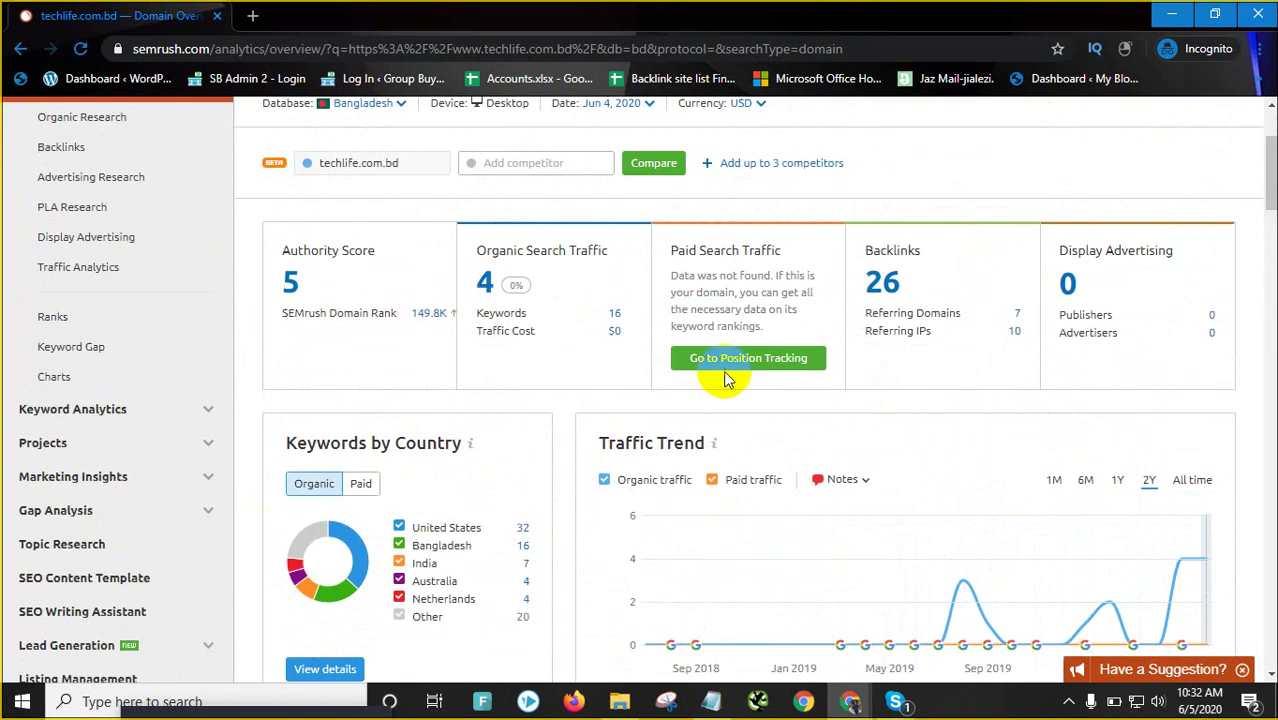
{"action": "scroll", "coordinate": [598, 385], "scroll_direction": "down", "scroll_amount": 6}
{"action": "scroll", "coordinate": [598, 385], "scroll_direction": "down", "scroll_amount": 1}
{"action": "scroll", "coordinate": [448, 400], "scroll_direction": "up", "scroll_amount": 2}
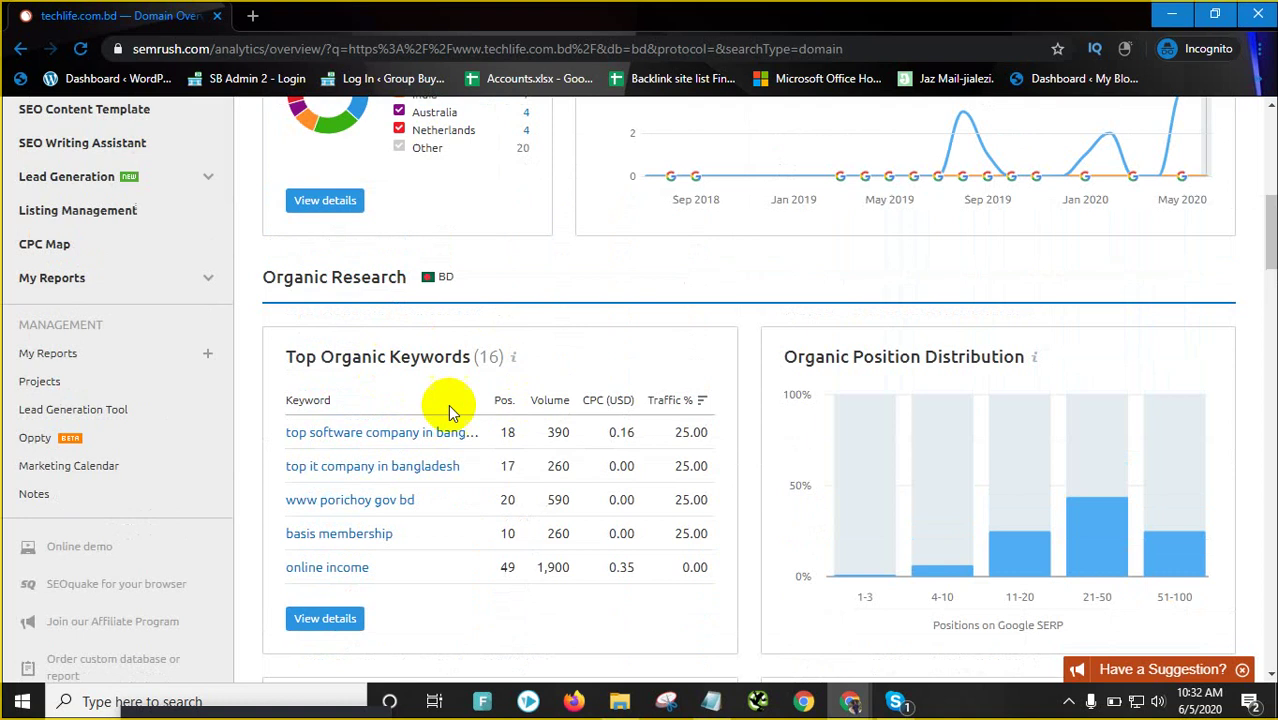
{"action": "scroll", "coordinate": [463, 408], "scroll_direction": "down", "scroll_amount": 3}
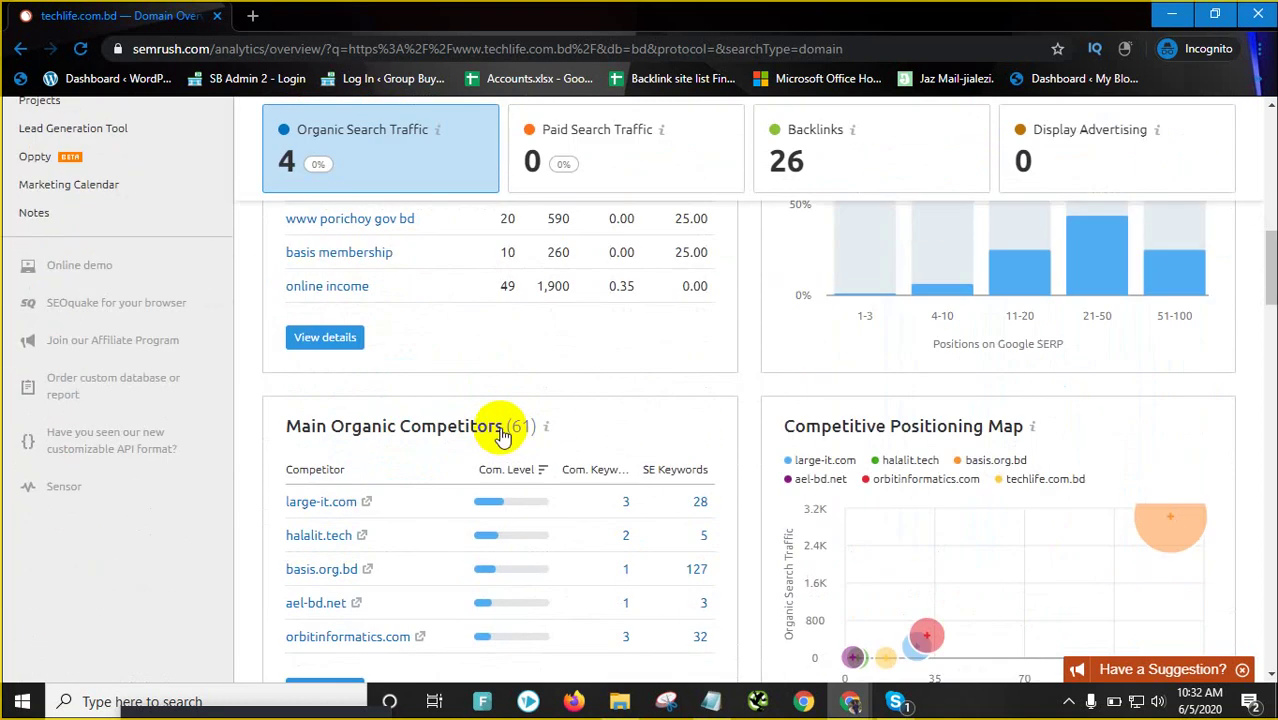
{"action": "scroll", "coordinate": [497, 440], "scroll_direction": "down", "scroll_amount": 2}
{"action": "scroll", "coordinate": [480, 440], "scroll_direction": "up", "scroll_amount": 3}
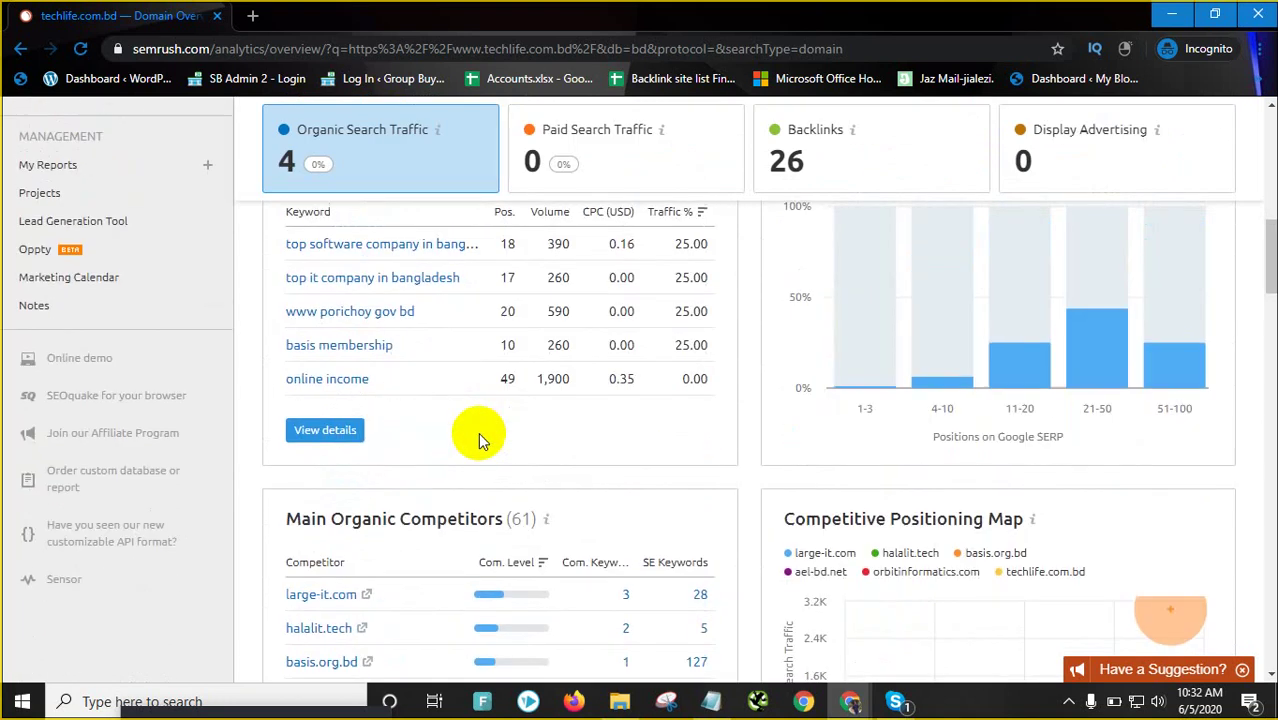
{"action": "scroll", "coordinate": [478, 432], "scroll_direction": "down", "scroll_amount": 3}
{"action": "scroll", "coordinate": [380, 435], "scroll_direction": "up", "scroll_amount": 1}
{"action": "scroll", "coordinate": [378, 435], "scroll_direction": "down", "scroll_amount": 1}
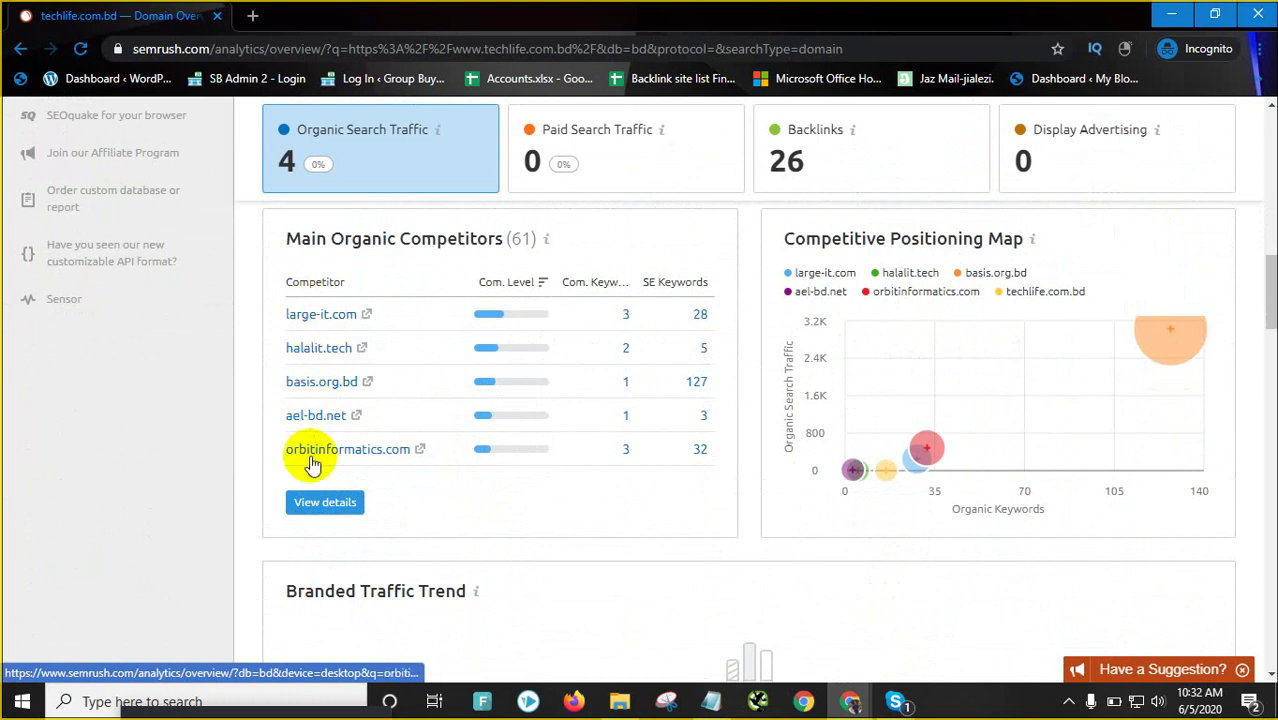
{"action": "scroll", "coordinate": [365, 434], "scroll_direction": "down", "scroll_amount": 4}
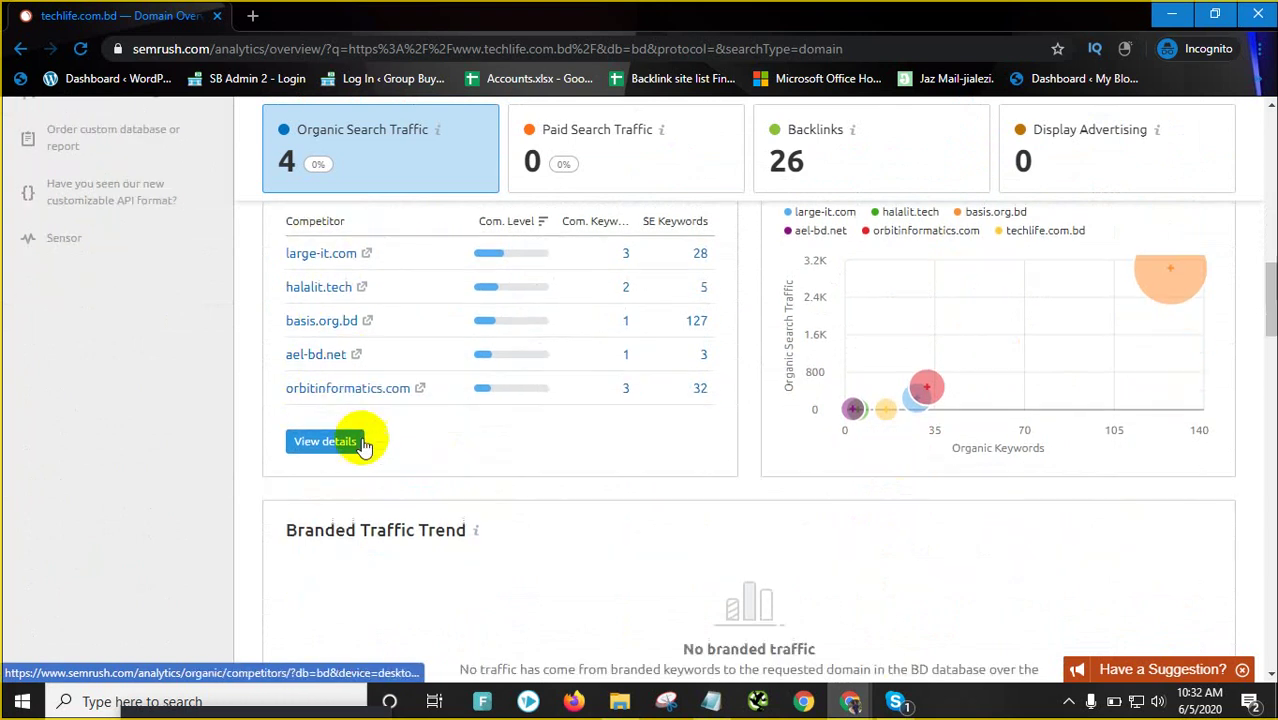
{"action": "scroll", "coordinate": [410, 360], "scroll_direction": "down", "scroll_amount": 5}
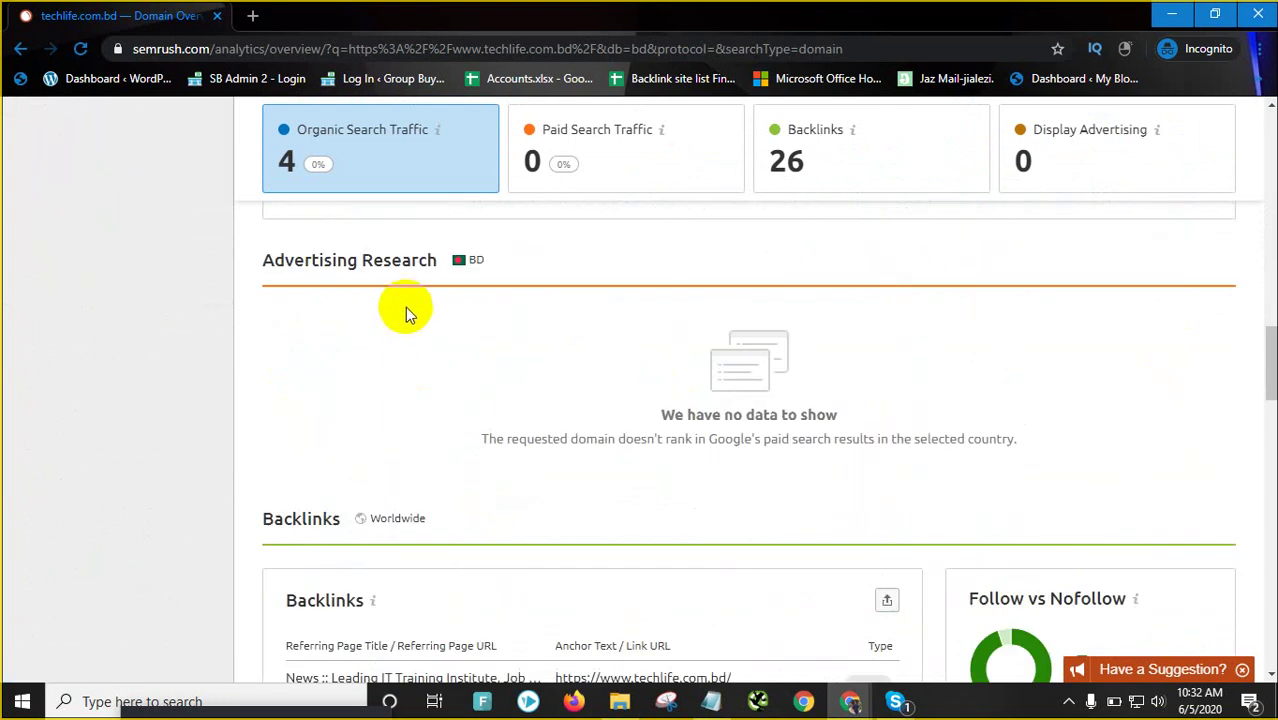
{"action": "scroll", "coordinate": [540, 330], "scroll_direction": "up", "scroll_amount": 1}
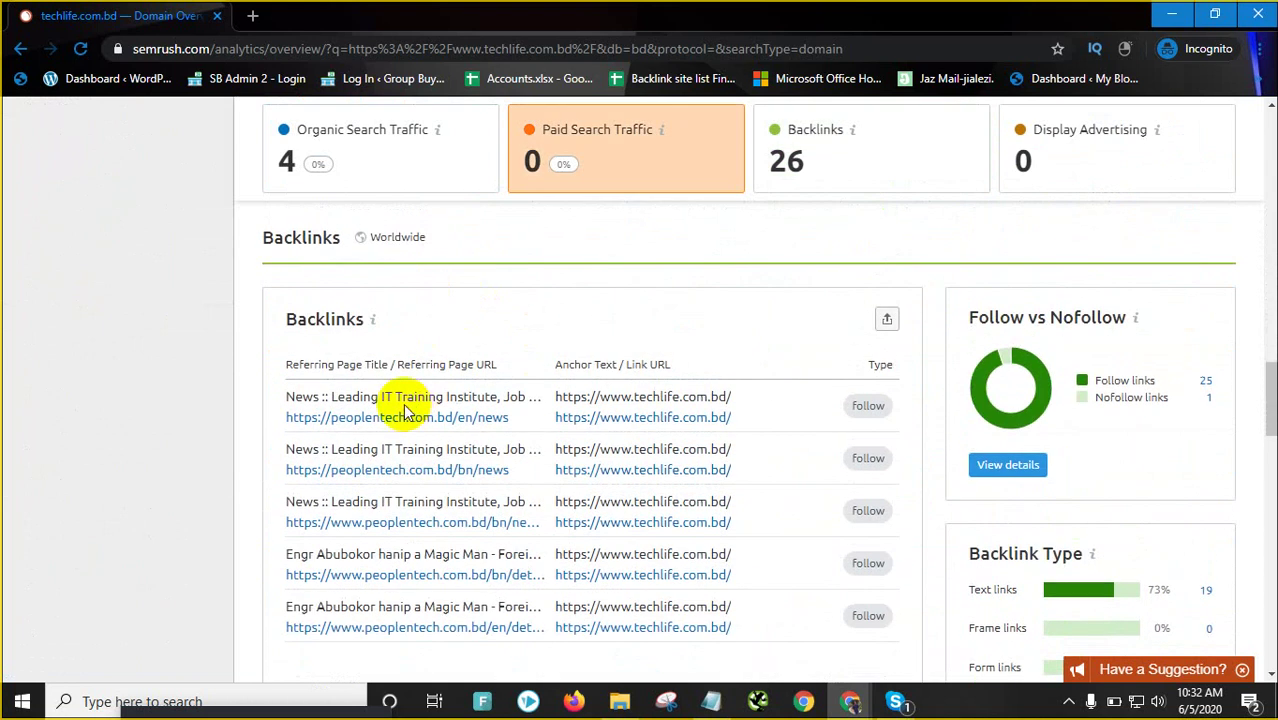
{"action": "scroll", "coordinate": [414, 408], "scroll_direction": "down", "scroll_amount": 1}
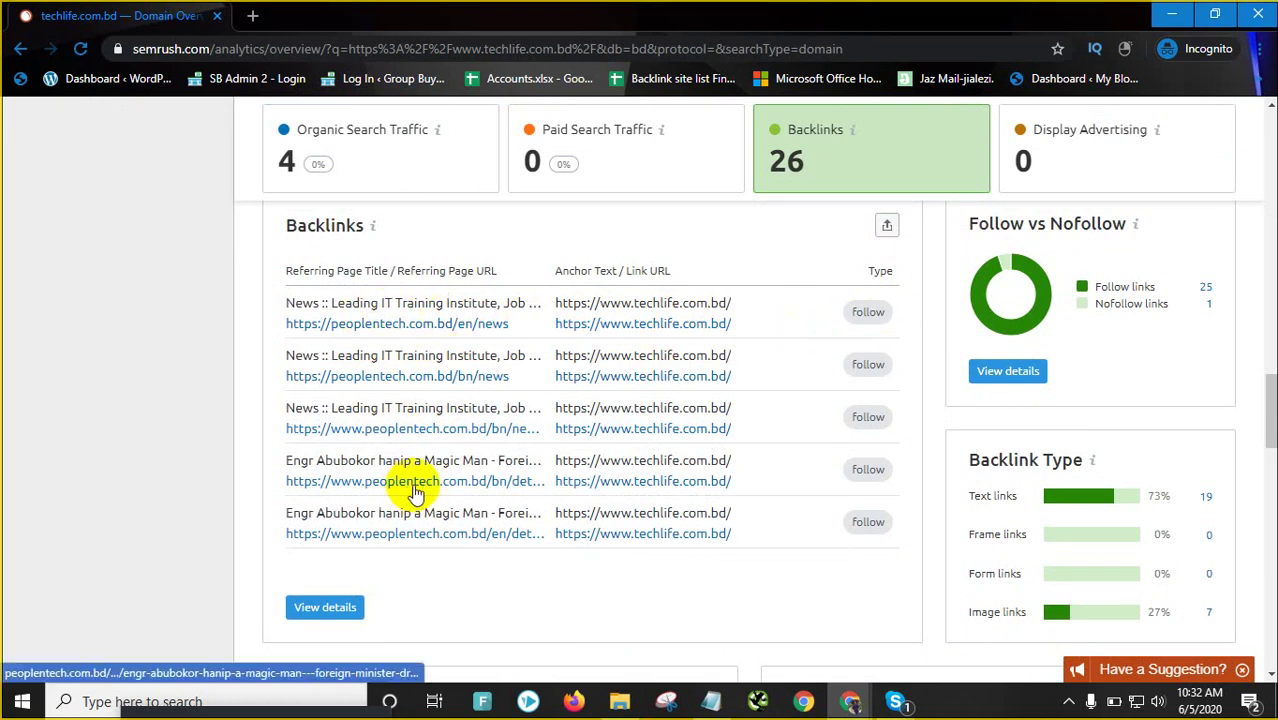
{"action": "scroll", "coordinate": [412, 479], "scroll_direction": "down", "scroll_amount": 1}
{"action": "scroll", "coordinate": [411, 479], "scroll_direction": "down", "scroll_amount": 4}
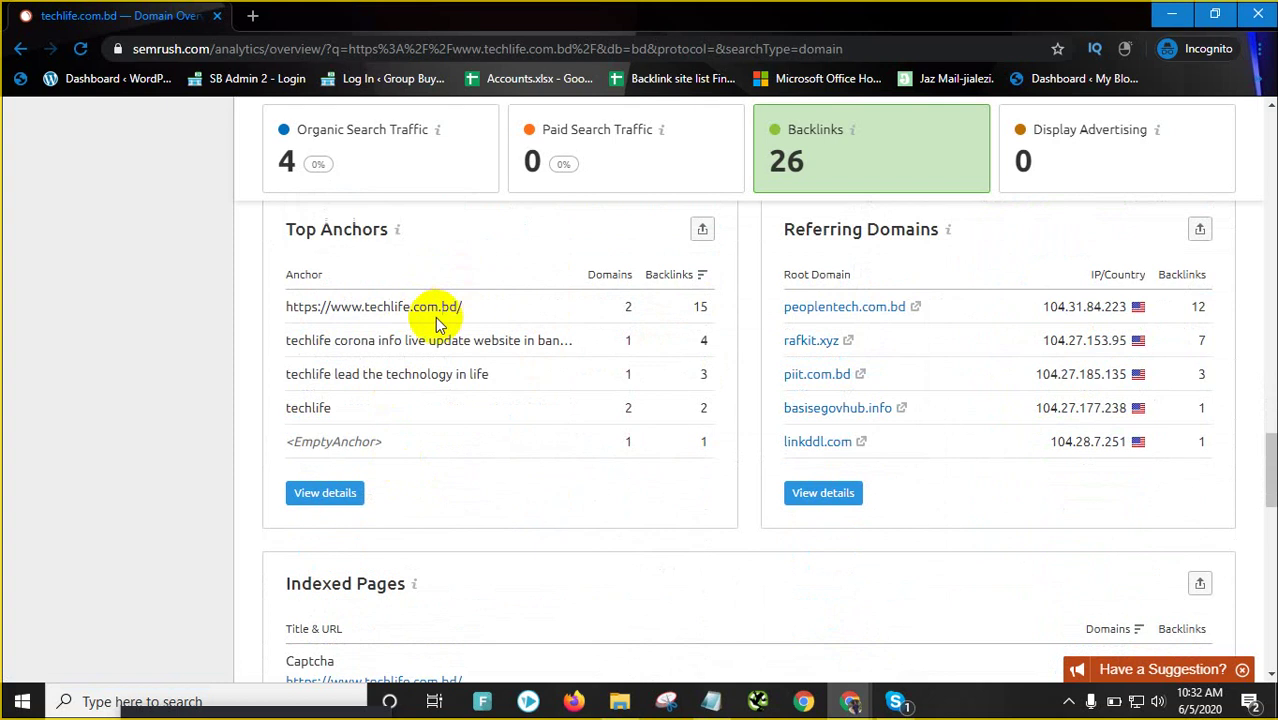
{"action": "left_click_drag", "start_coordinate": [332, 338], "coordinate": [445, 341]}
{"action": "left_click_drag", "start_coordinate": [307, 374], "coordinate": [465, 374]}
{"action": "scroll", "coordinate": [377, 347], "scroll_direction": "up", "scroll_amount": 5}
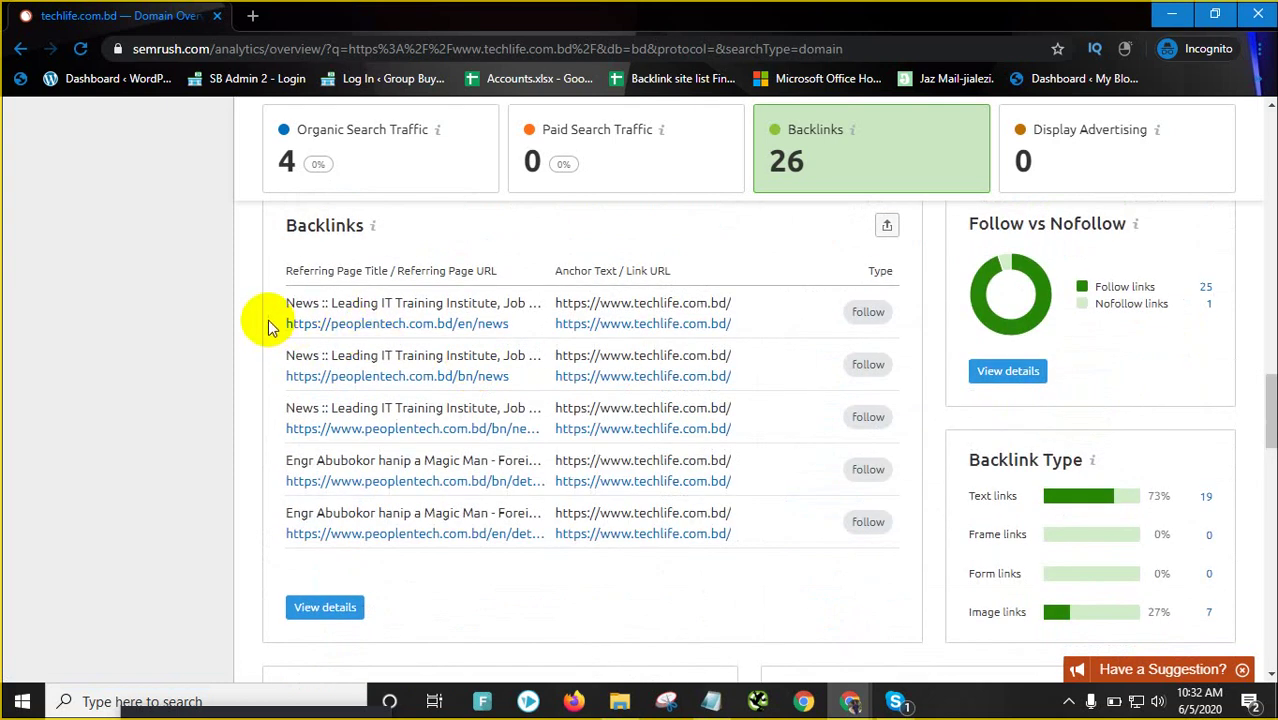
{"action": "left_click_drag", "start_coordinate": [262, 323], "coordinate": [531, 326]}
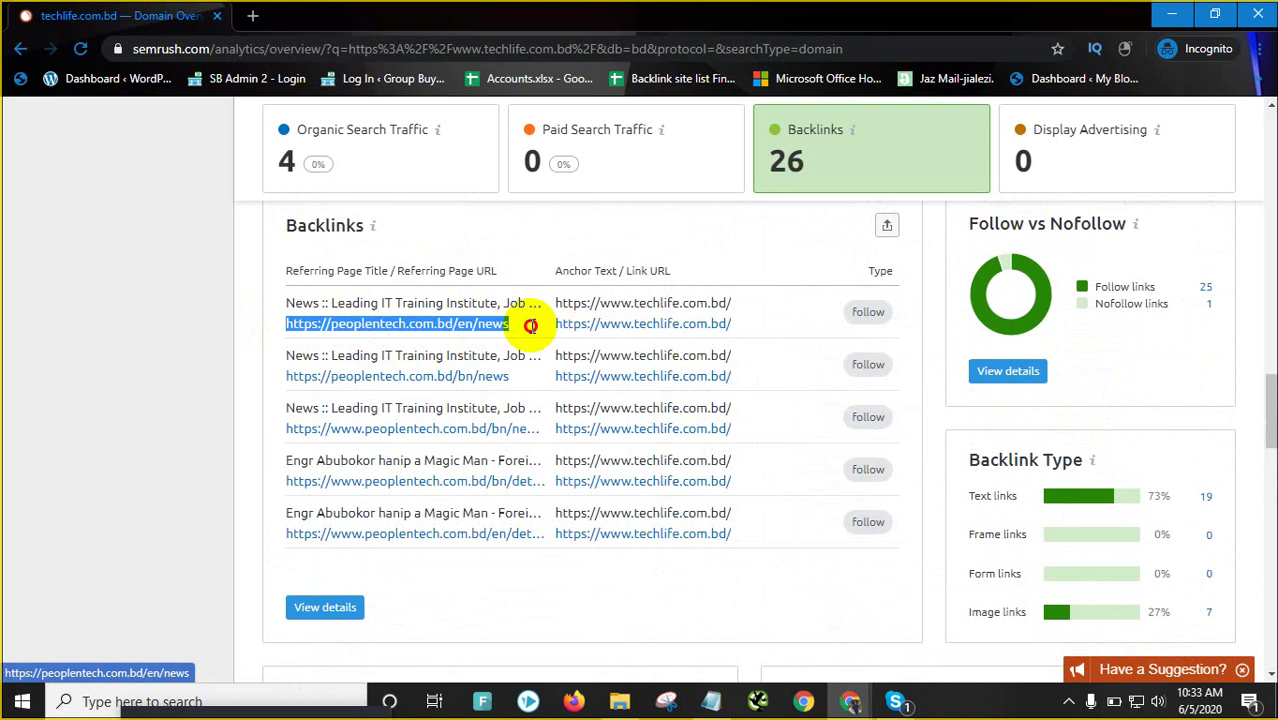
{"action": "left_click", "coordinate": [530, 304]}
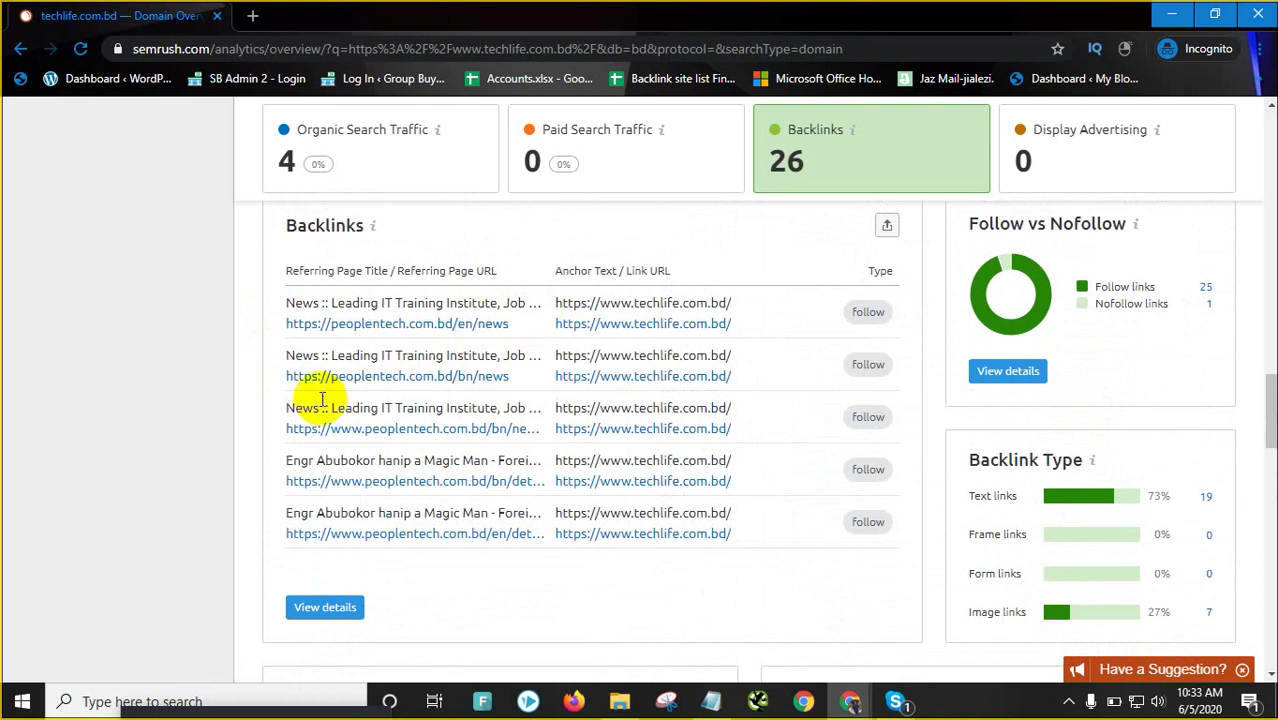
{"action": "scroll", "coordinate": [365, 440], "scroll_direction": "down", "scroll_amount": 2}
{"action": "scroll", "coordinate": [350, 478], "scroll_direction": "down", "scroll_amount": 5}
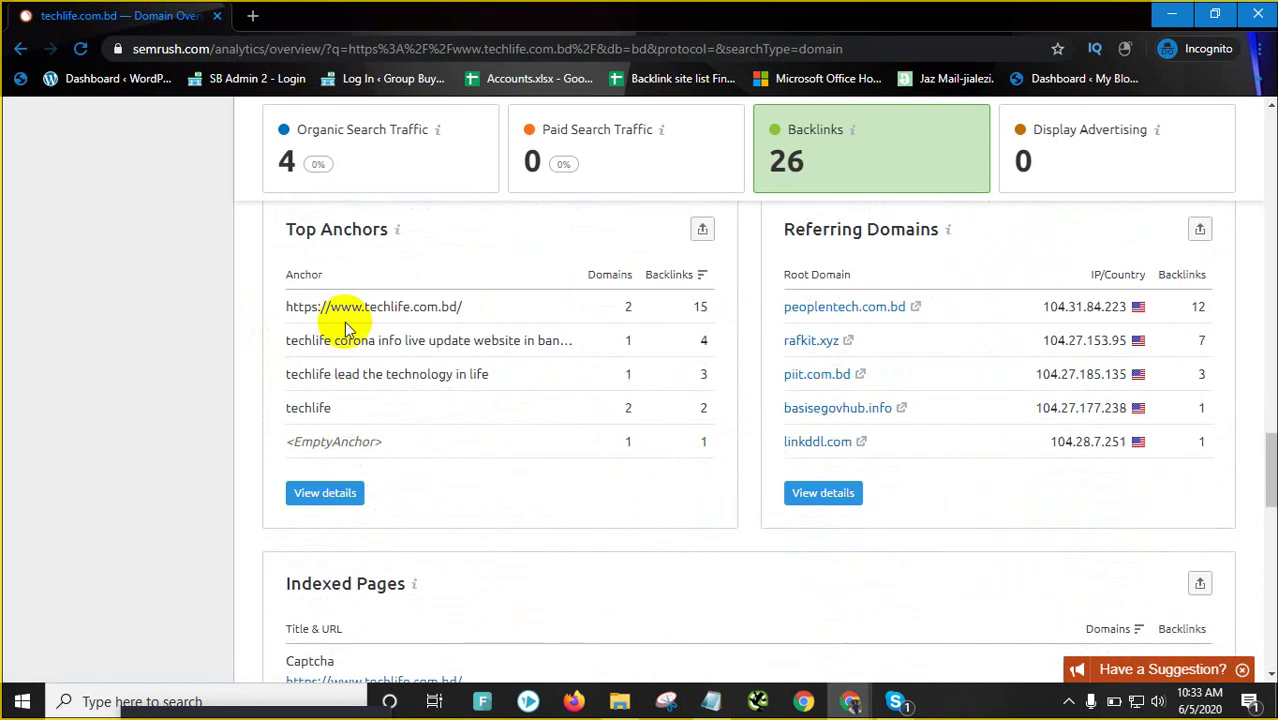
{"action": "left_click_drag", "start_coordinate": [287, 340], "coordinate": [535, 341]}
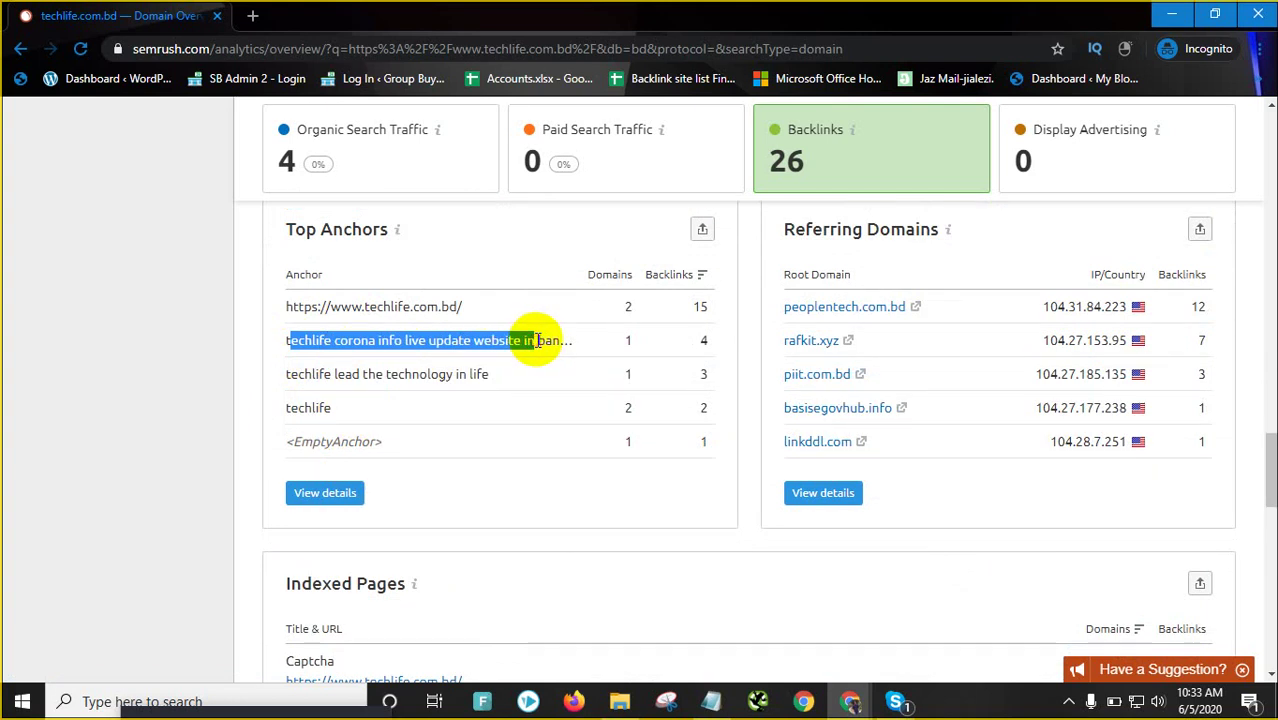
{"action": "left_click_drag", "start_coordinate": [280, 374], "coordinate": [486, 374]}
{"action": "scroll", "coordinate": [407, 437], "scroll_direction": "down", "scroll_amount": 4}
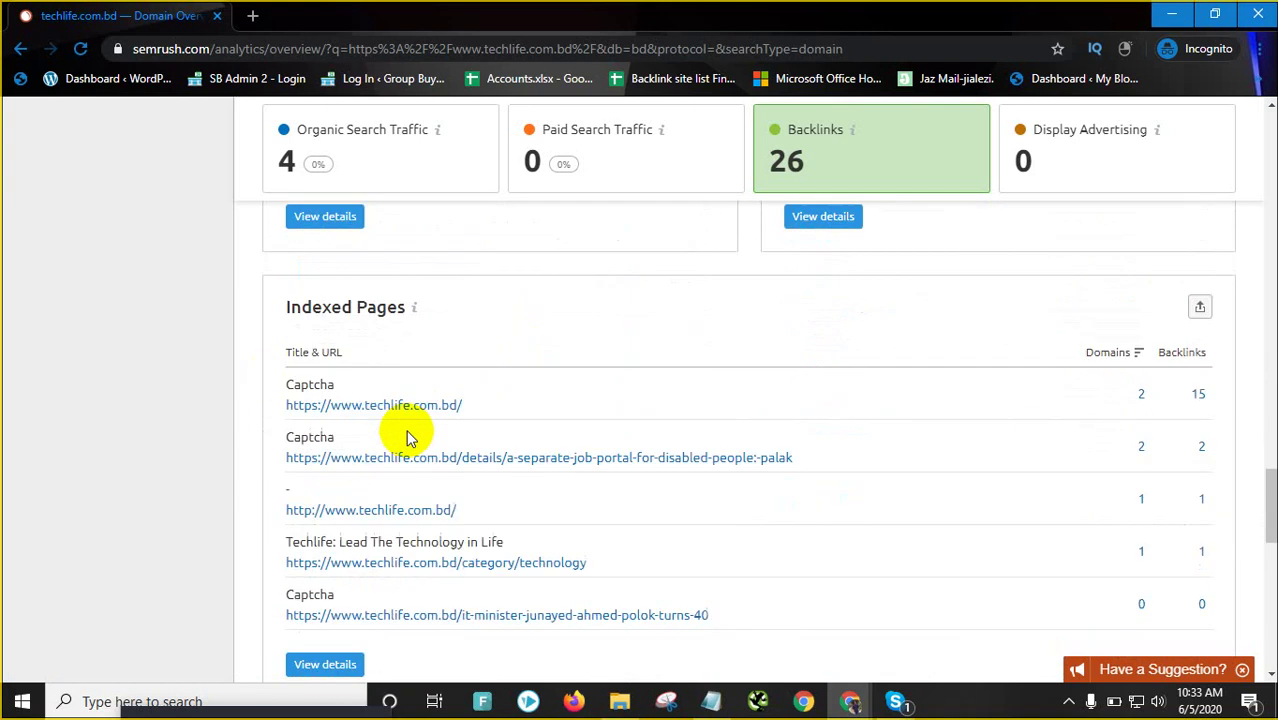
{"action": "scroll", "coordinate": [400, 425], "scroll_direction": "down", "scroll_amount": 1}
{"action": "left_click_drag", "start_coordinate": [278, 284], "coordinate": [450, 443]}
{"action": "left_click", "coordinate": [222, 456]}
{"action": "scroll", "coordinate": [362, 265], "scroll_direction": "up", "scroll_amount": 1}
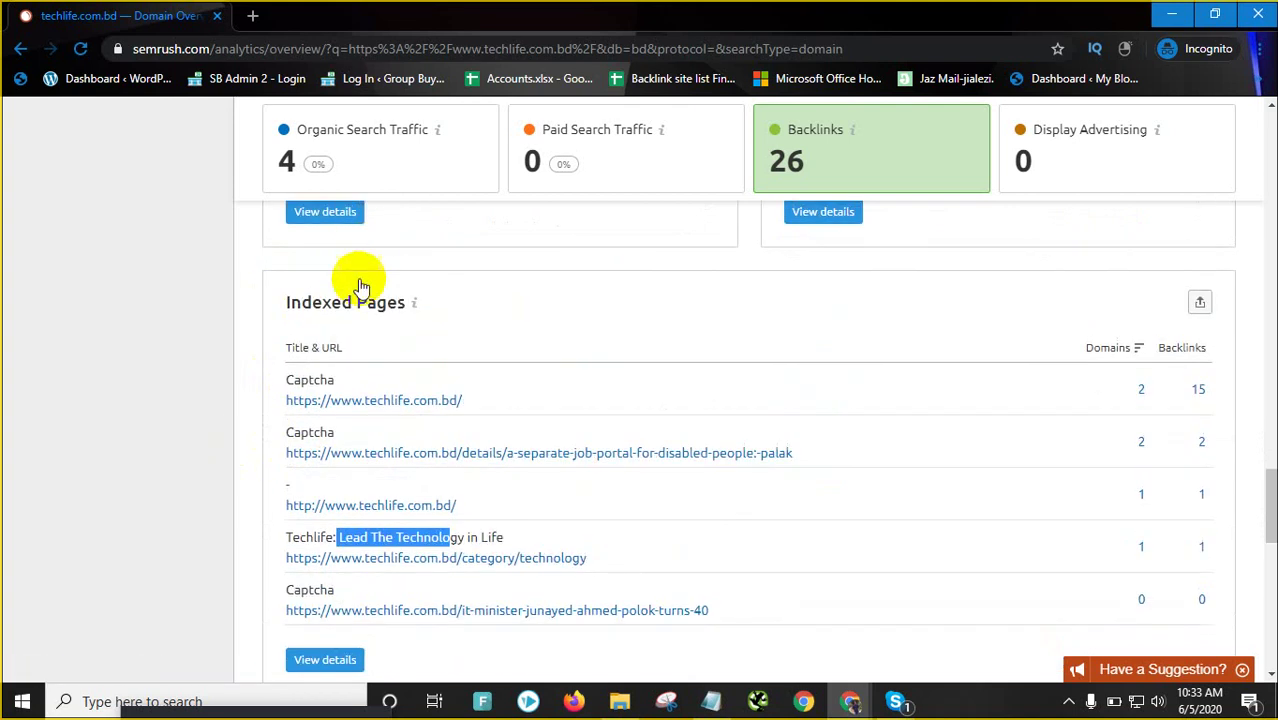
{"action": "scroll", "coordinate": [318, 420], "scroll_direction": "down", "scroll_amount": 2}
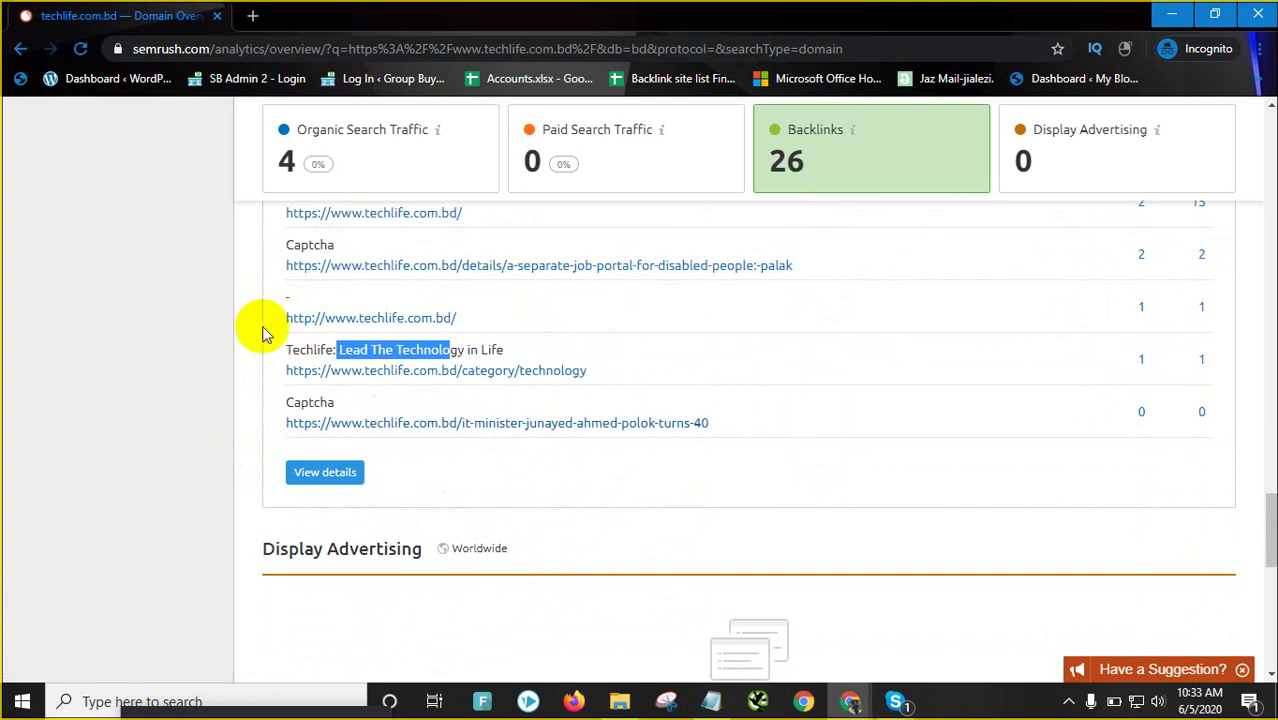
{"action": "scroll", "coordinate": [736, 479], "scroll_direction": "down", "scroll_amount": 2}
{"action": "scroll", "coordinate": [873, 451], "scroll_direction": "up", "scroll_amount": 8}
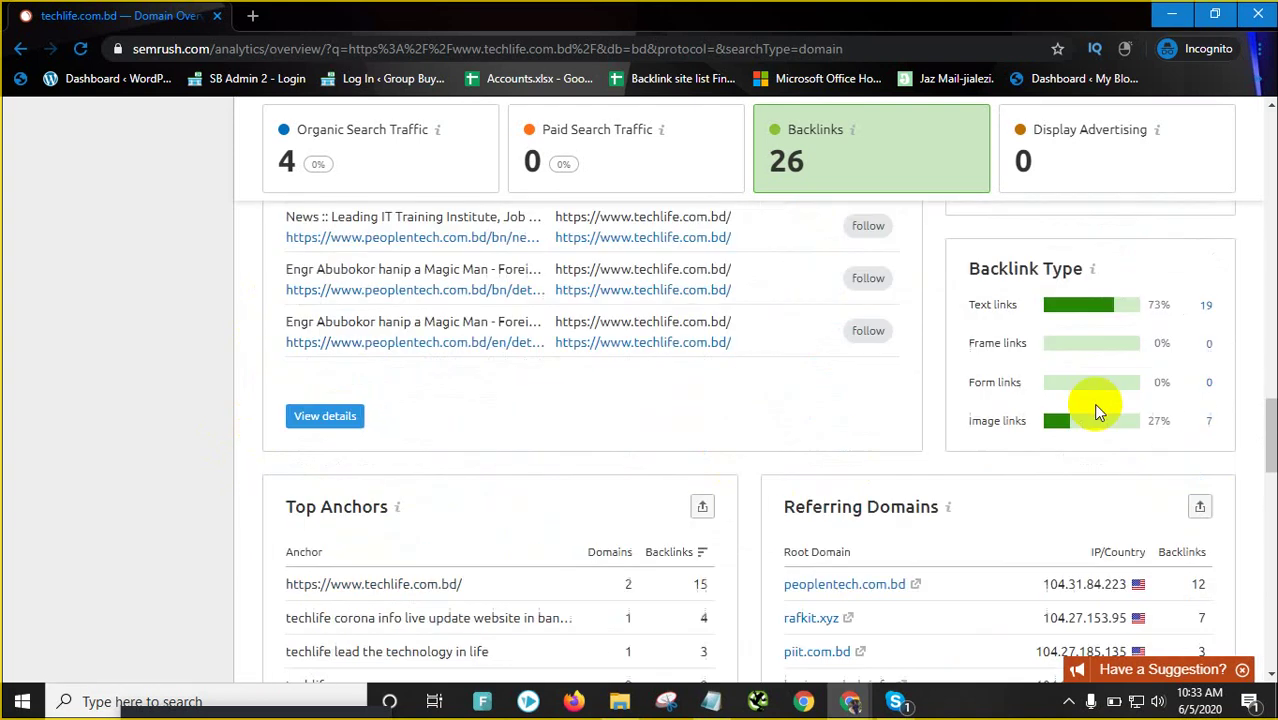
{"action": "scroll", "coordinate": [640, 500], "scroll_direction": "up", "scroll_amount": 2}
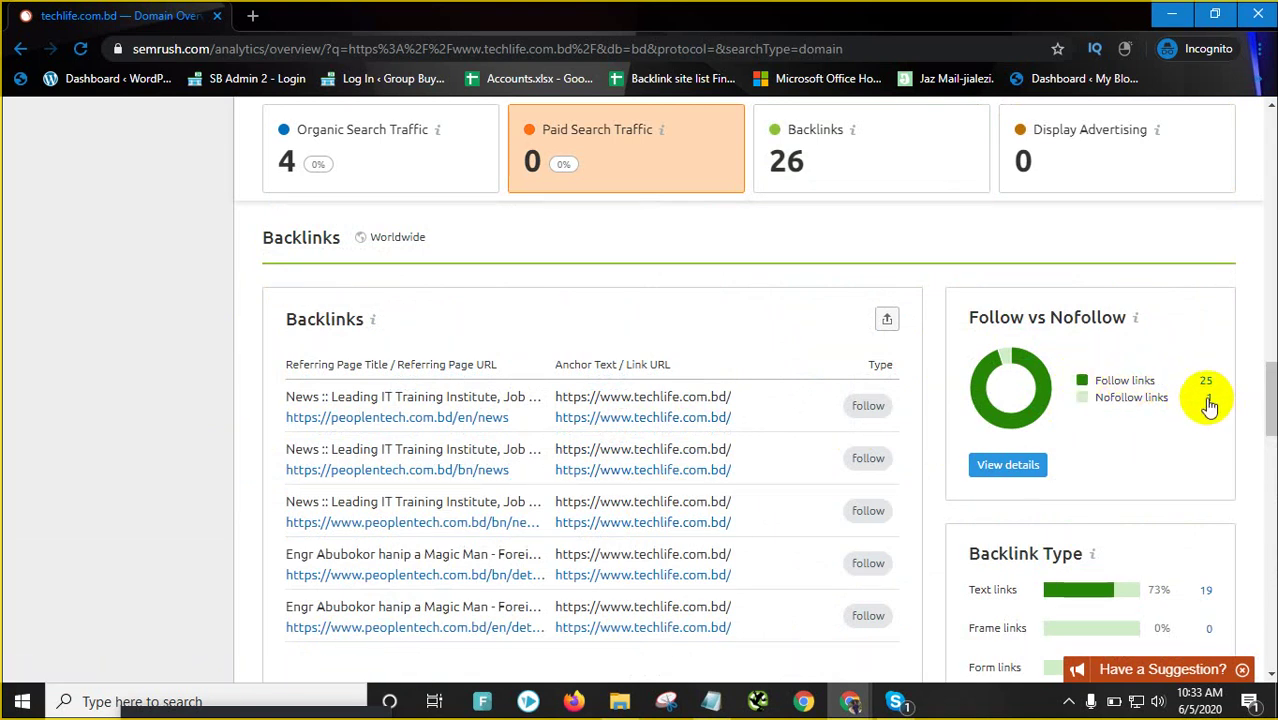
{"action": "scroll", "coordinate": [1100, 470], "scroll_direction": "down", "scroll_amount": 4}
{"action": "scroll", "coordinate": [1097, 489], "scroll_direction": "up", "scroll_amount": 20}
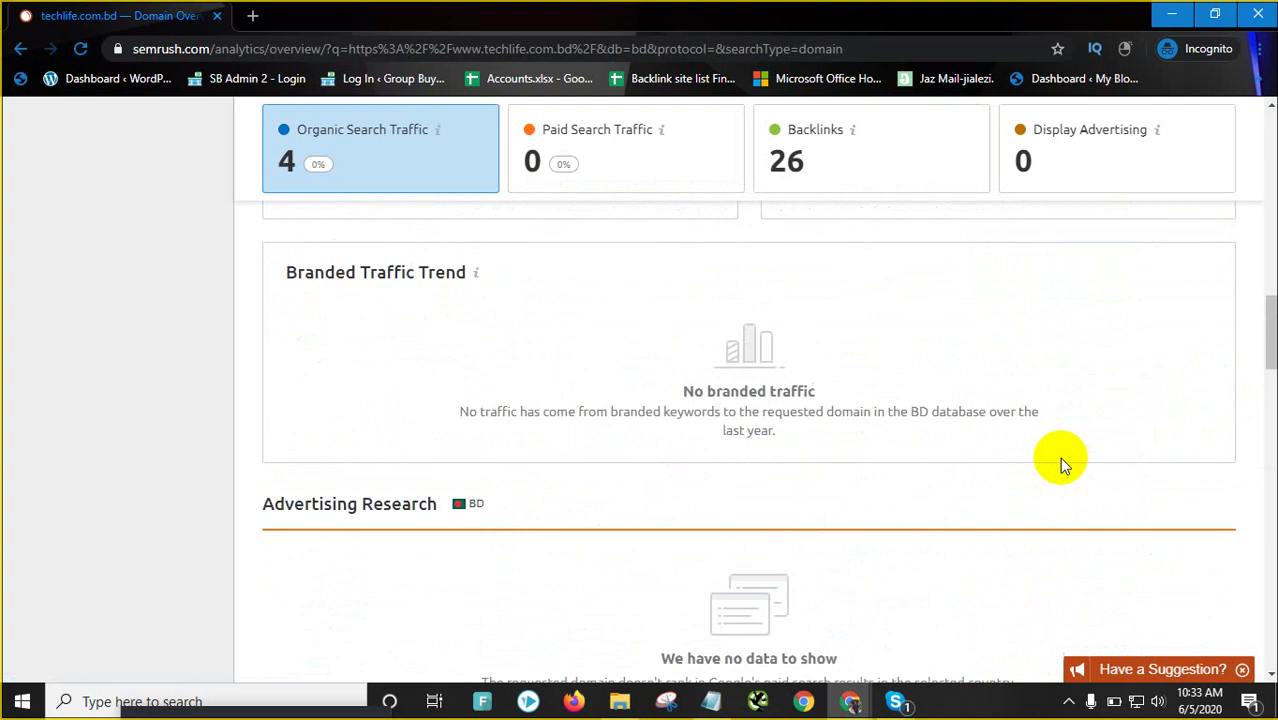
{"action": "scroll", "coordinate": [1040, 402], "scroll_direction": "up", "scroll_amount": 8}
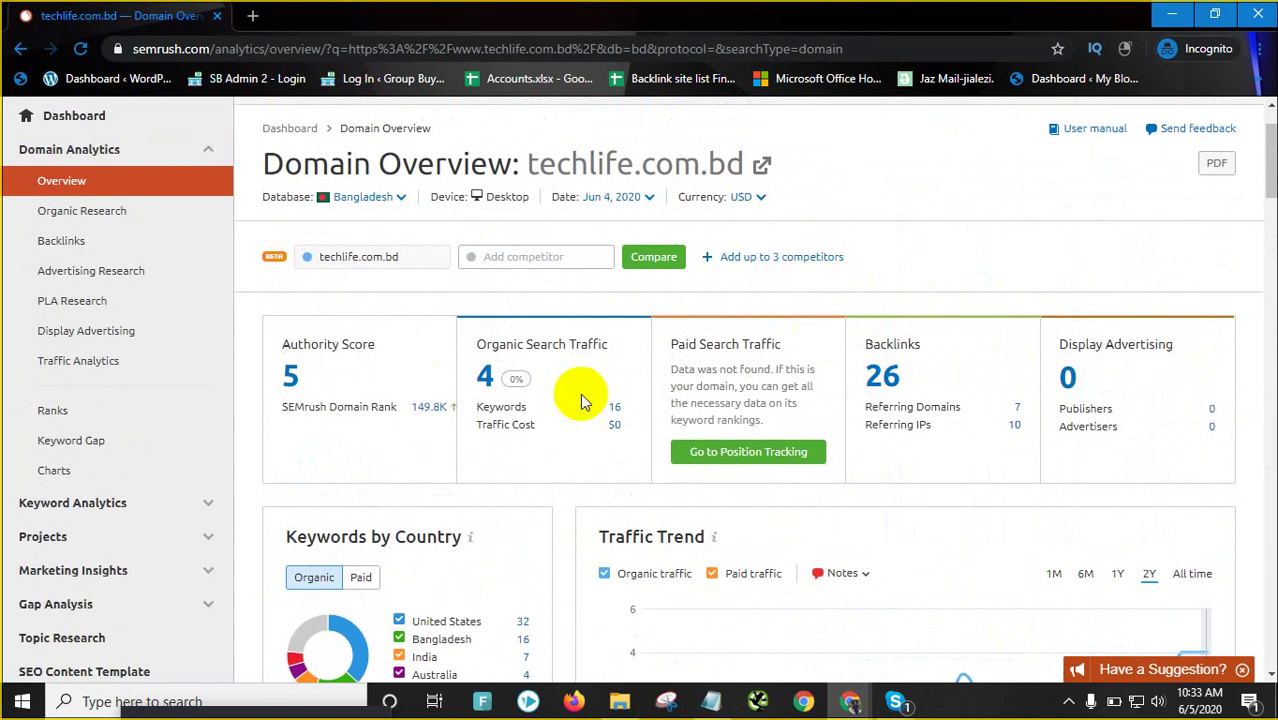
{"action": "scroll", "coordinate": [585, 403], "scroll_direction": "up", "scroll_amount": 2}
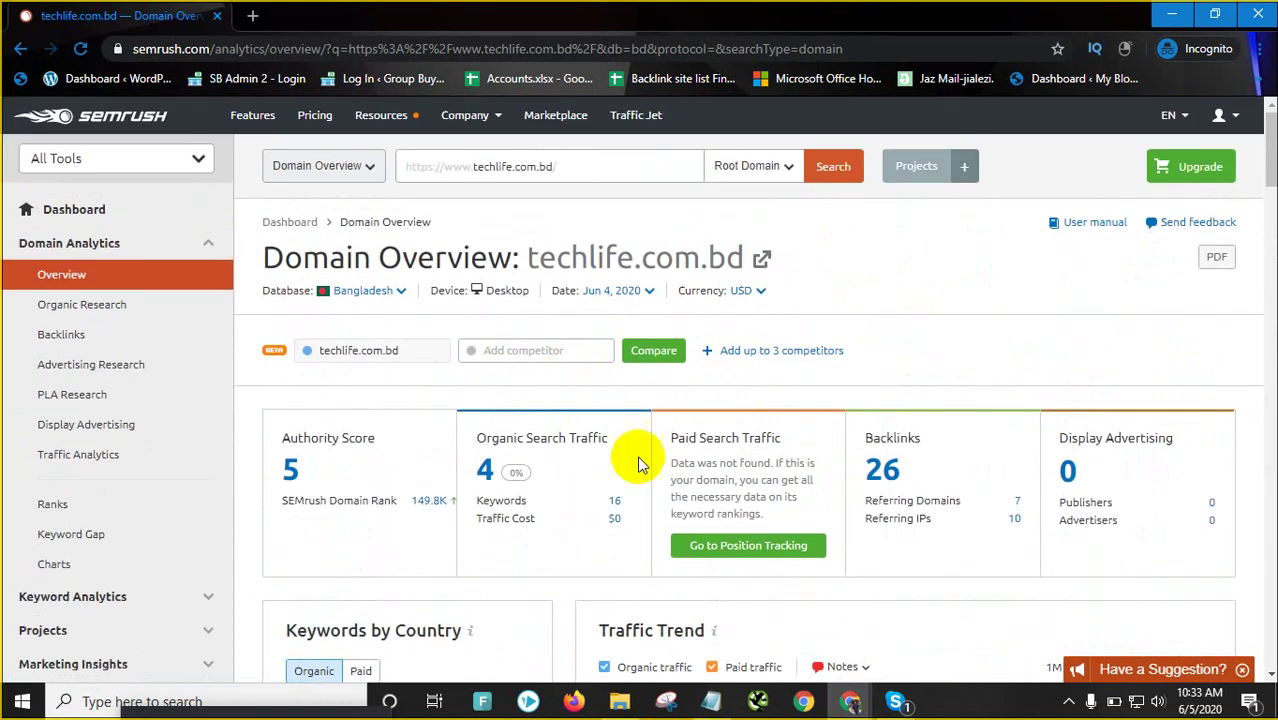
Copy the techlife.com.bd address and paste it into a new project's Domain field
{"action": "left_click", "coordinate": [610, 165]}
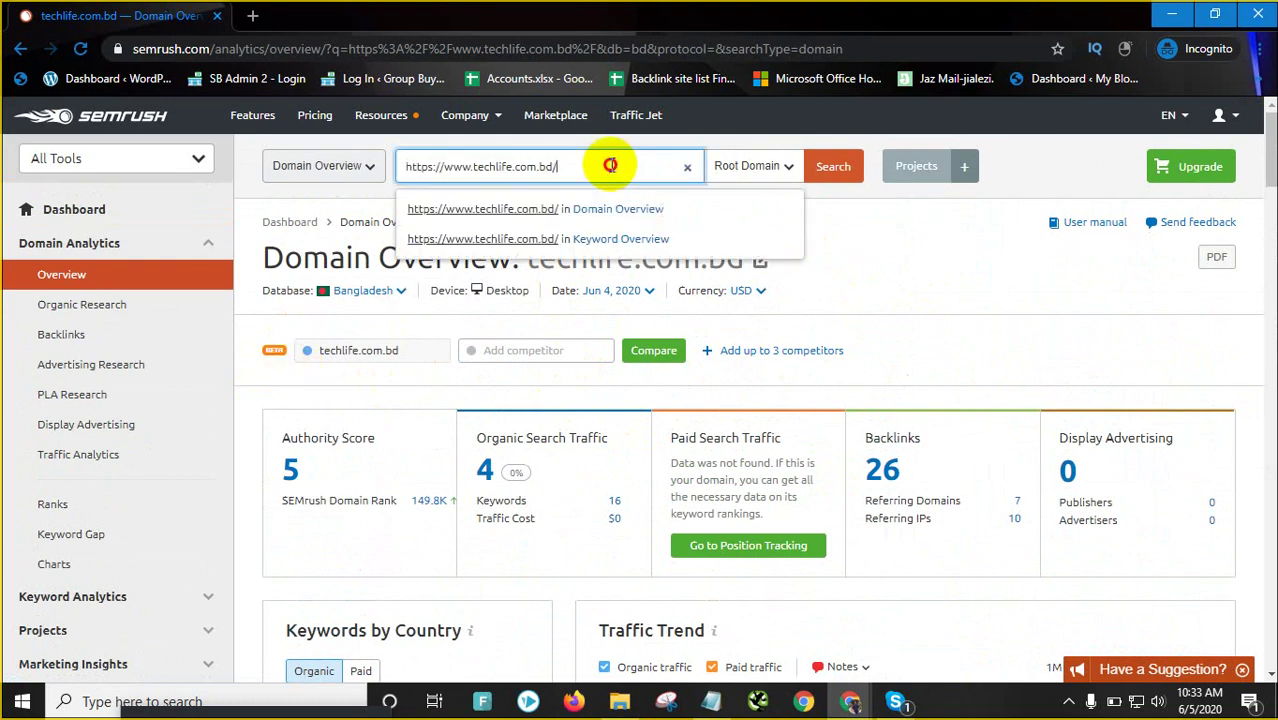
{"action": "right_click", "coordinate": [465, 168]}
{"action": "left_click", "coordinate": [722, 238]}
{"action": "left_click", "coordinate": [978, 229]}
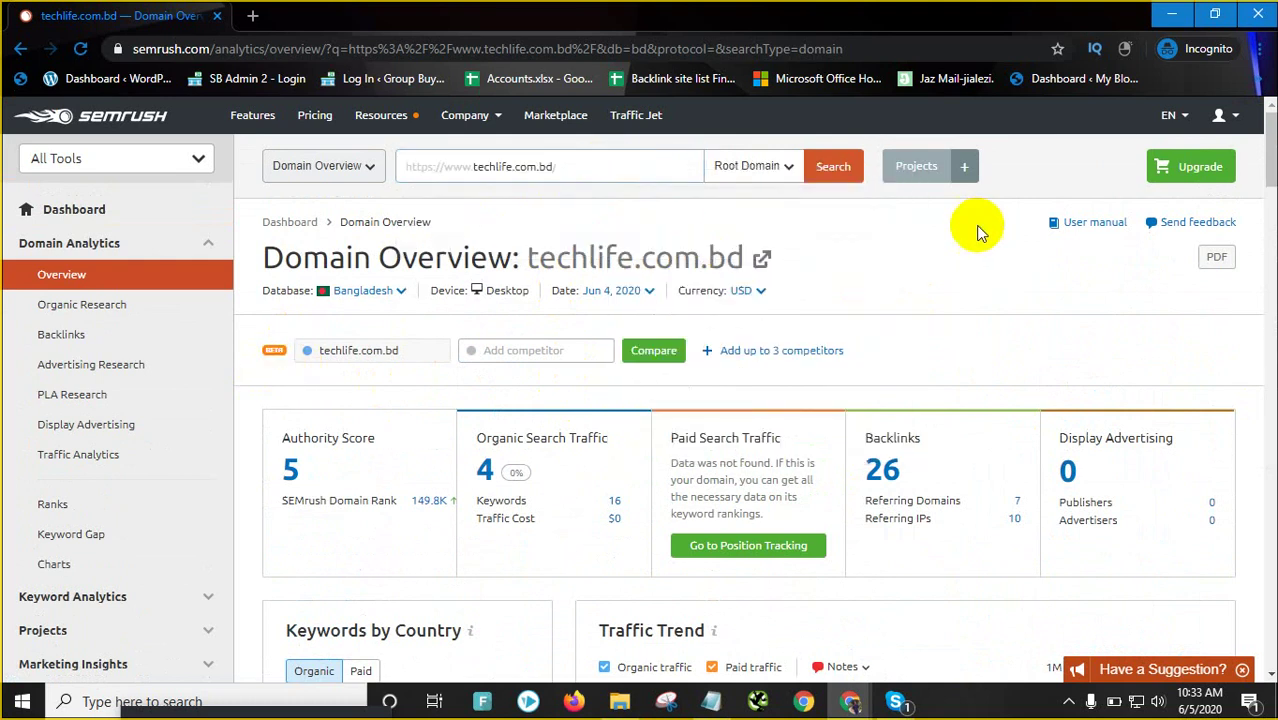
{"action": "left_click", "coordinate": [969, 171]}
{"action": "left_click", "coordinate": [969, 171]}
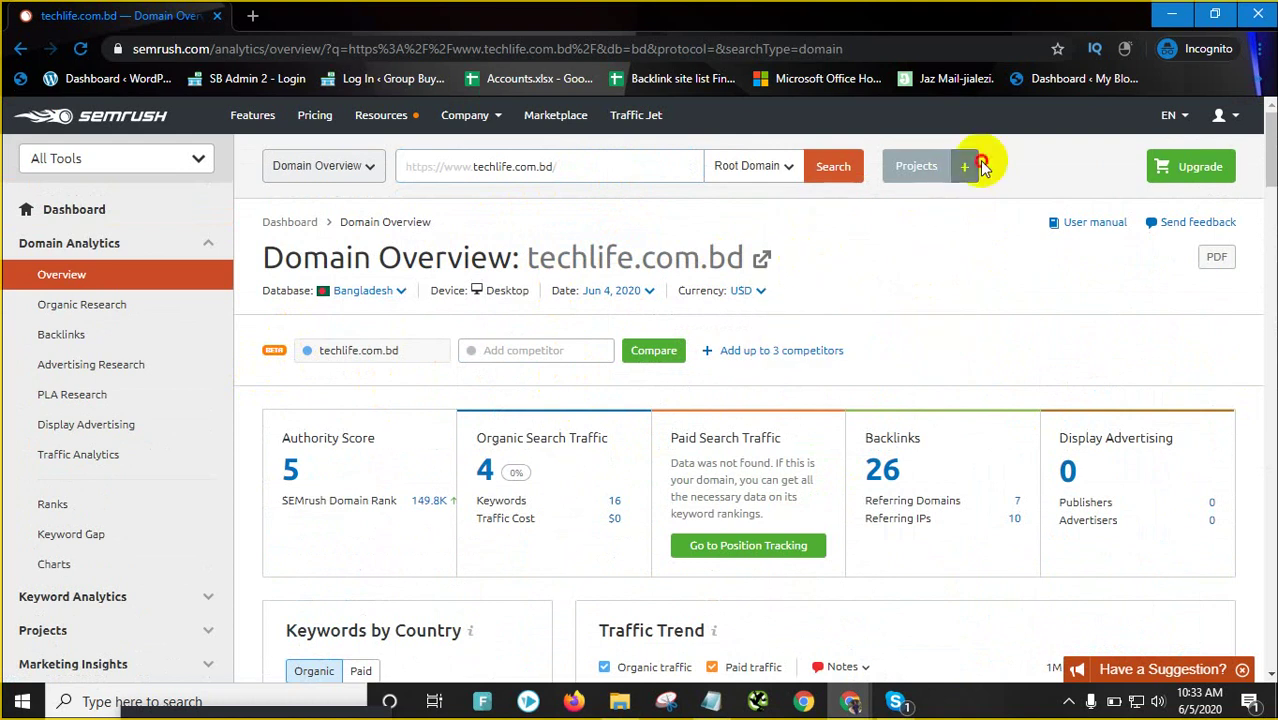
{"action": "left_click", "coordinate": [968, 166]}
{"action": "left_click", "coordinate": [820, 254]}
{"action": "right_click", "coordinate": [820, 254]}
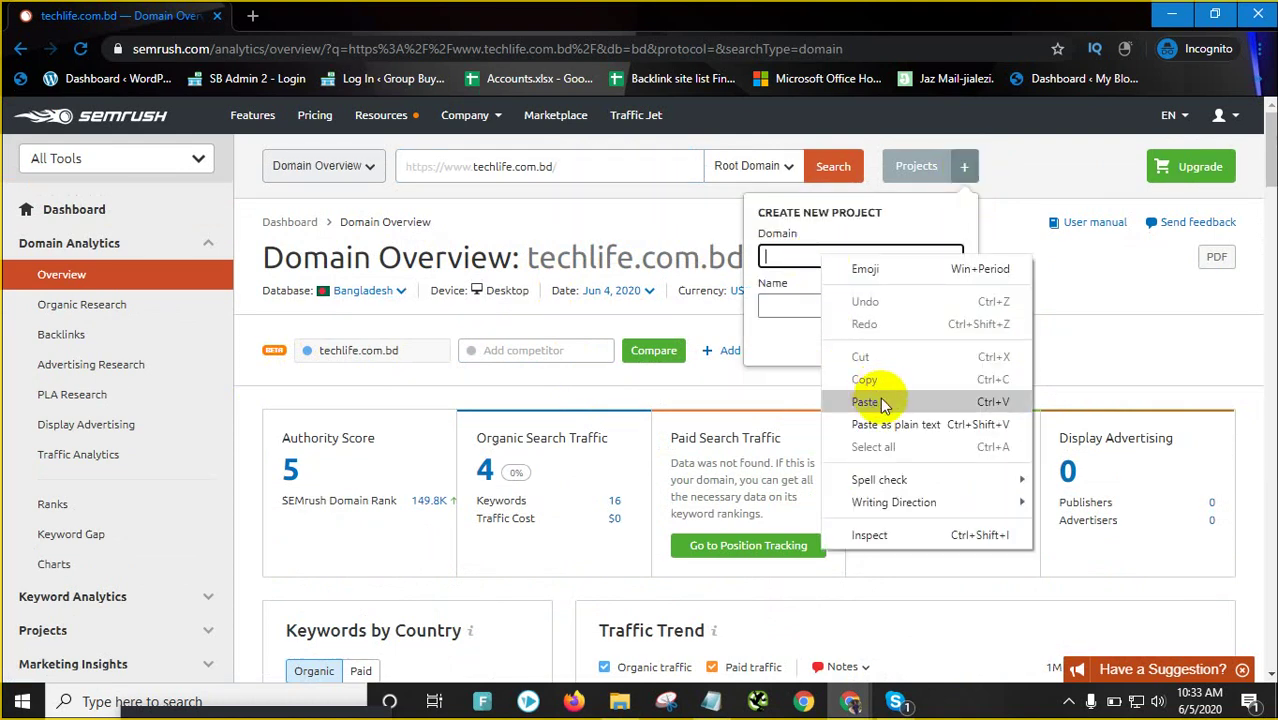
{"action": "left_click", "coordinate": [878, 402]}
Trim the domain to techlife.com.bd, name the project techlife, and create it
{"action": "left_click_drag", "start_coordinate": [833, 258], "coordinate": [665, 257]}
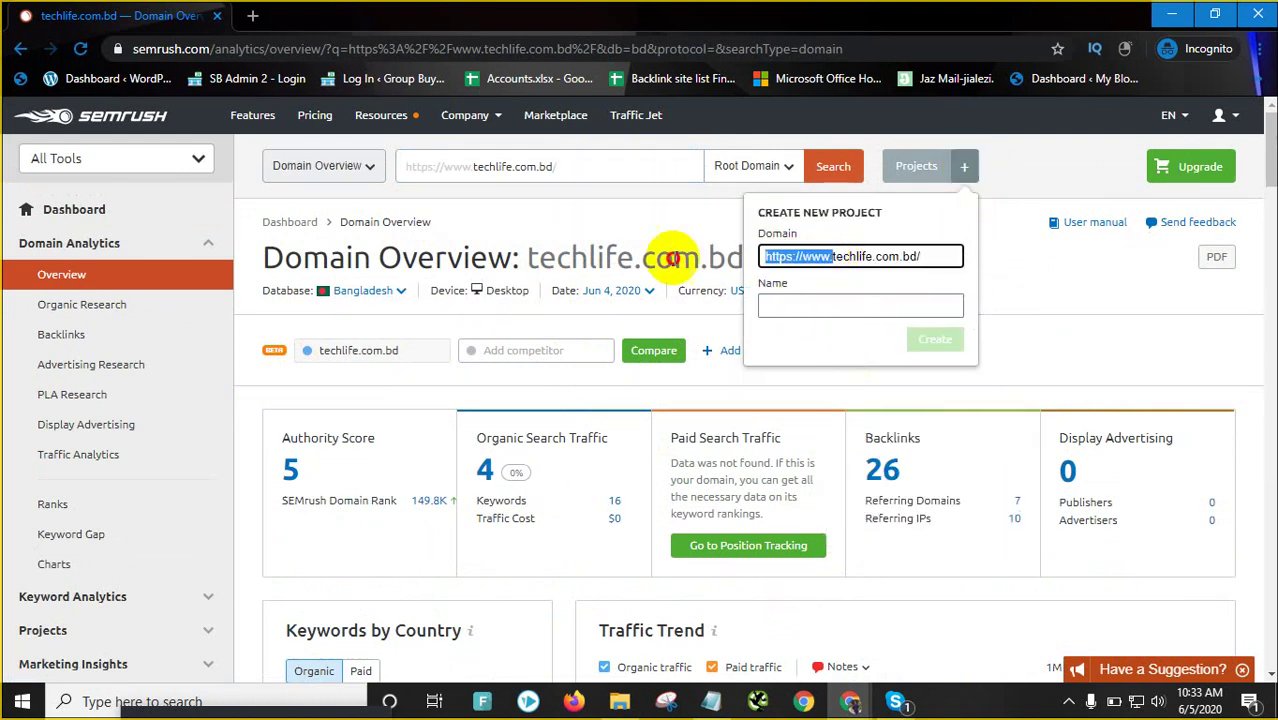
{"action": "left_click", "coordinate": [670, 257]}
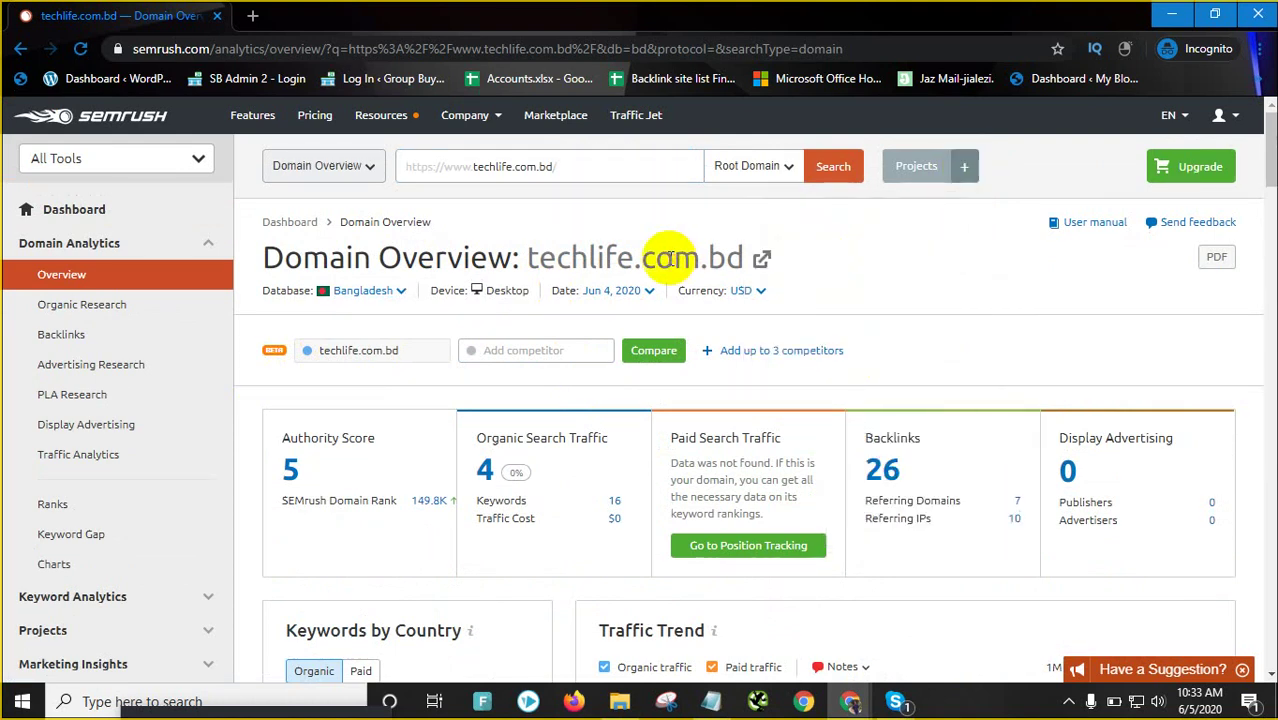
{"action": "left_click", "coordinate": [964, 166]}
{"action": "key", "text": "BackSpace"}
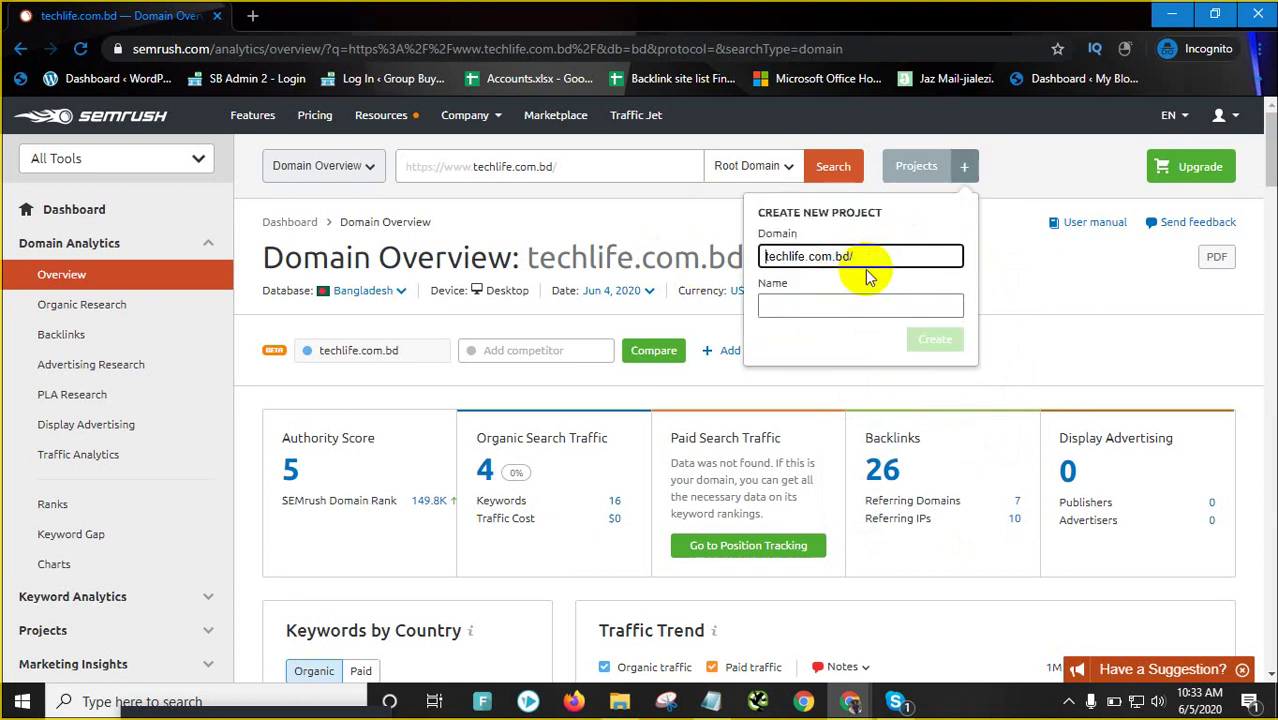
{"action": "key", "text": "BackSpace"}
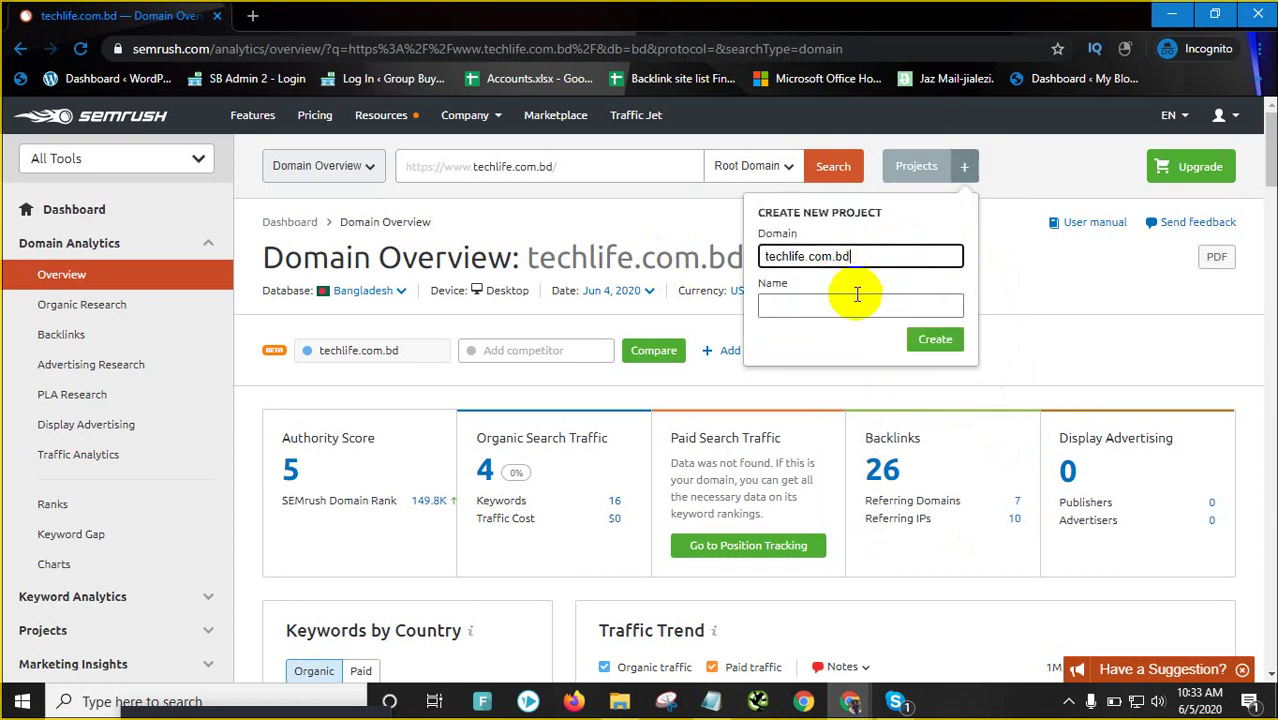
{"action": "left_click", "coordinate": [851, 303]}
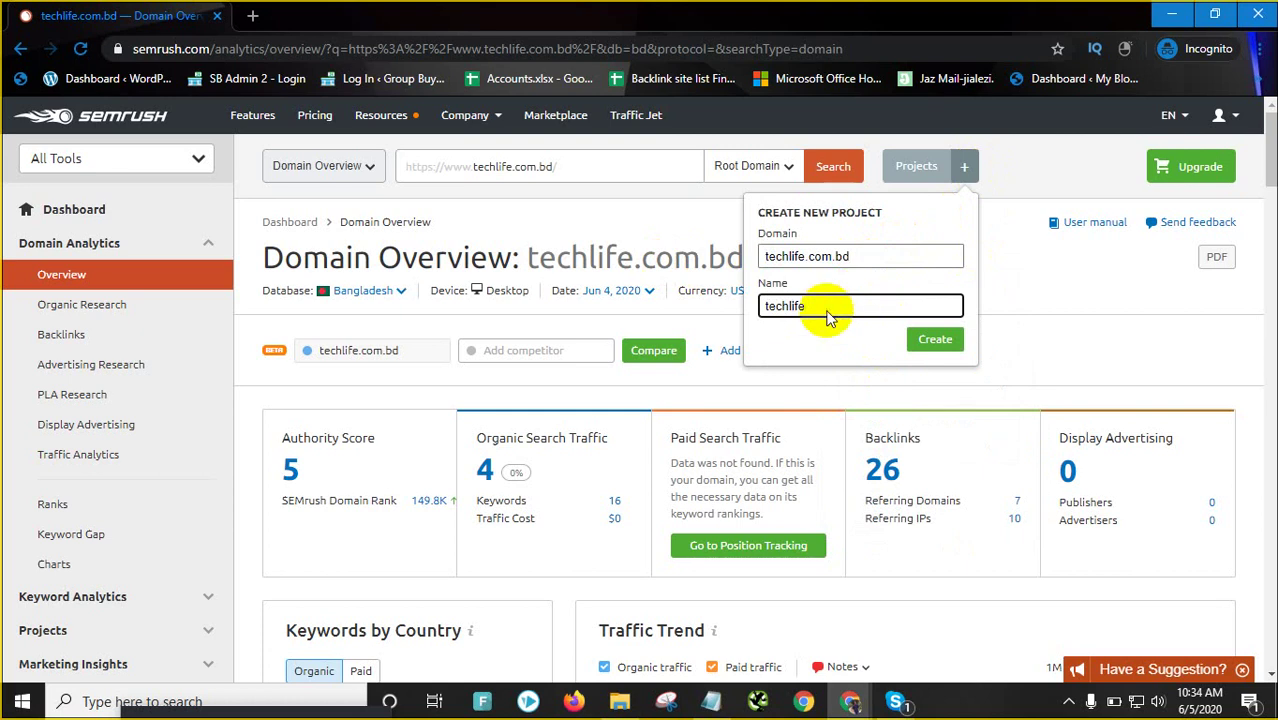
{"action": "left_click", "coordinate": [935, 339]}
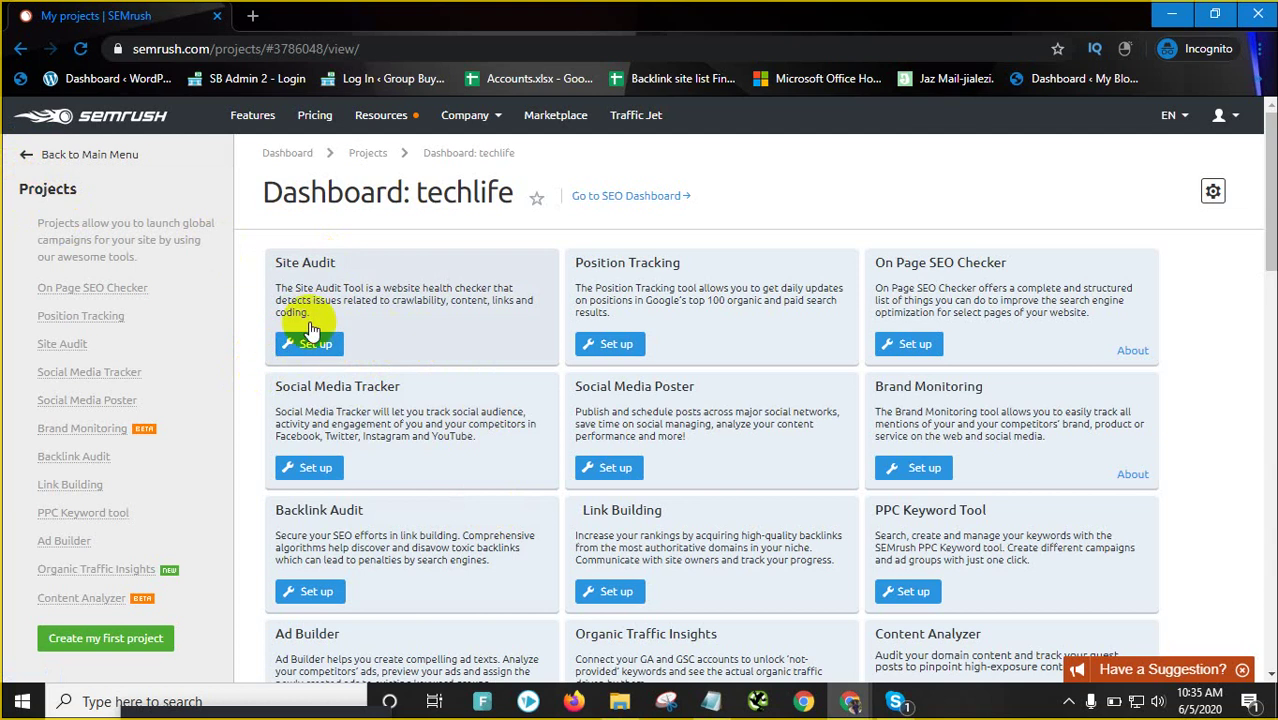
Set up the project's Site Audit with a 100-page limit and start it
{"action": "left_click", "coordinate": [331, 345]}
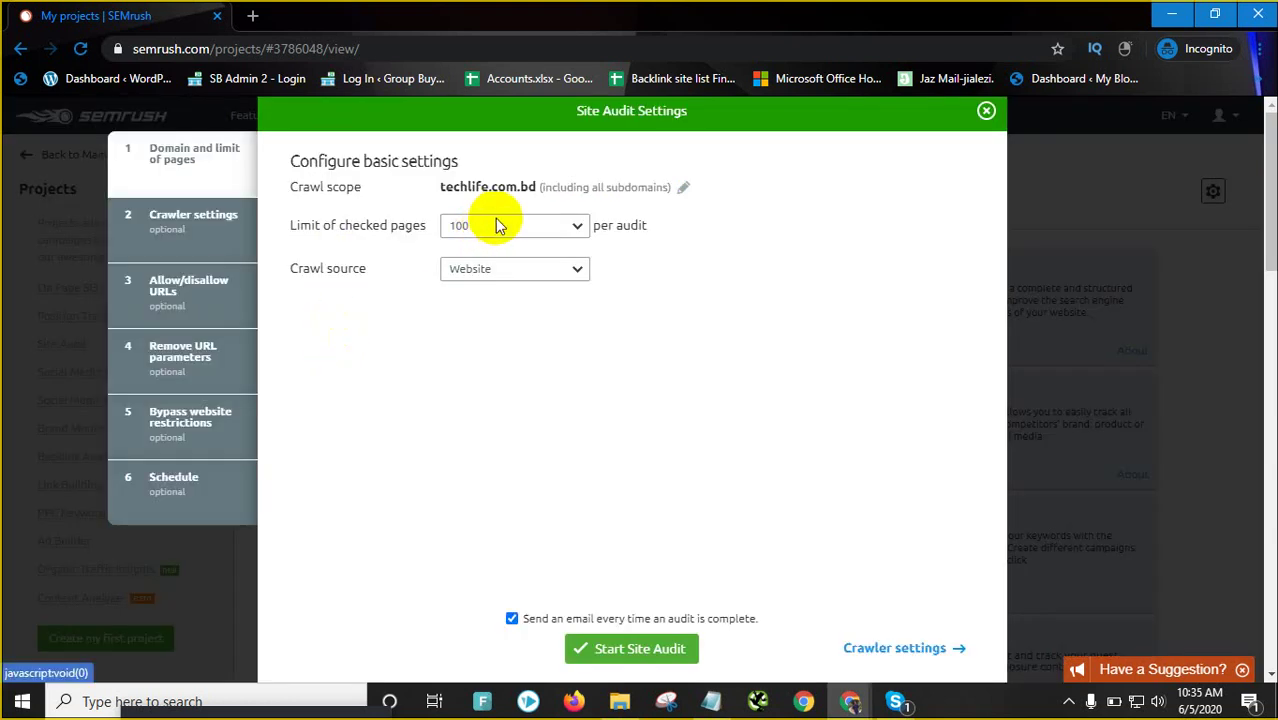
{"action": "left_click", "coordinate": [493, 225]}
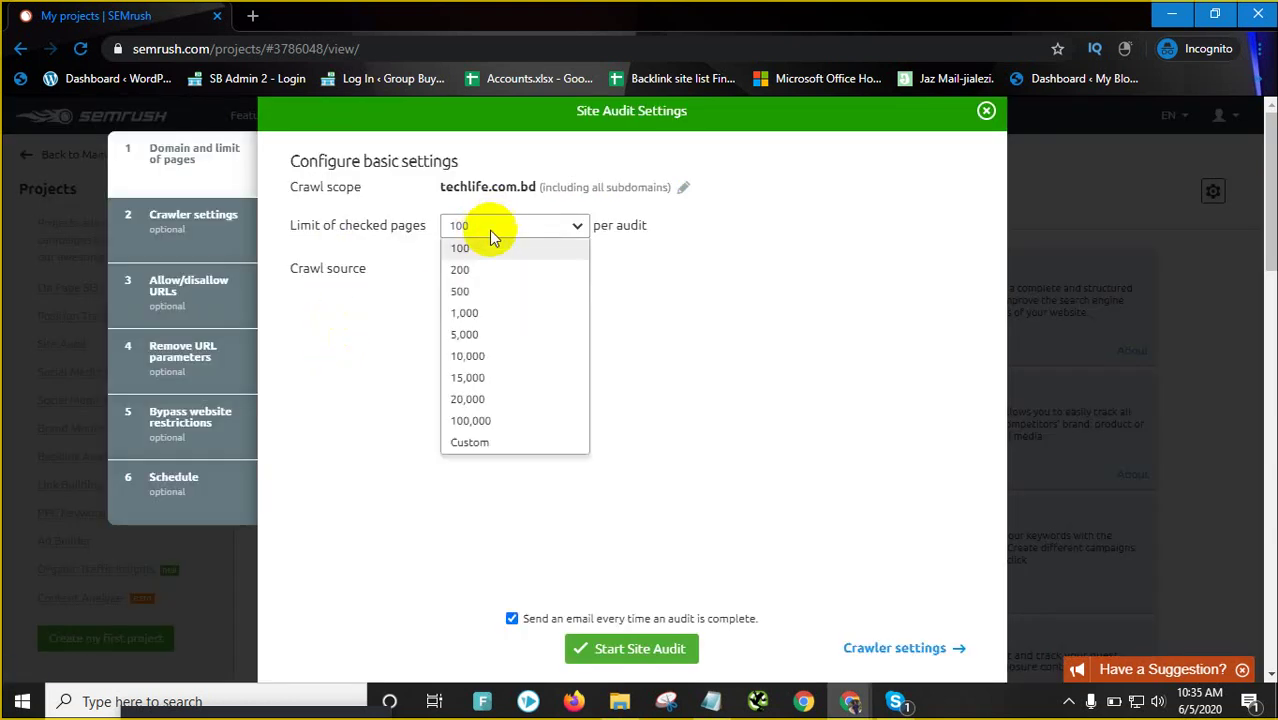
{"action": "left_click", "coordinate": [465, 312]}
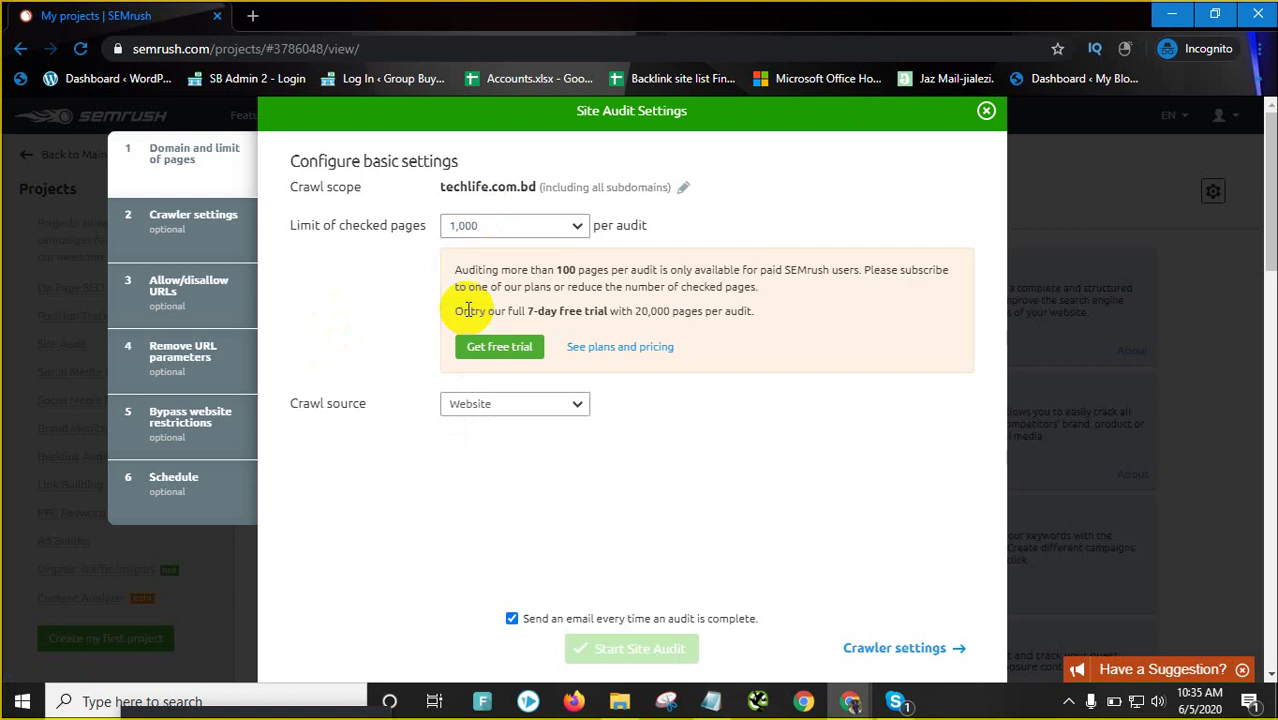
{"action": "left_click", "coordinate": [510, 225]}
{"action": "left_click", "coordinate": [465, 265]}
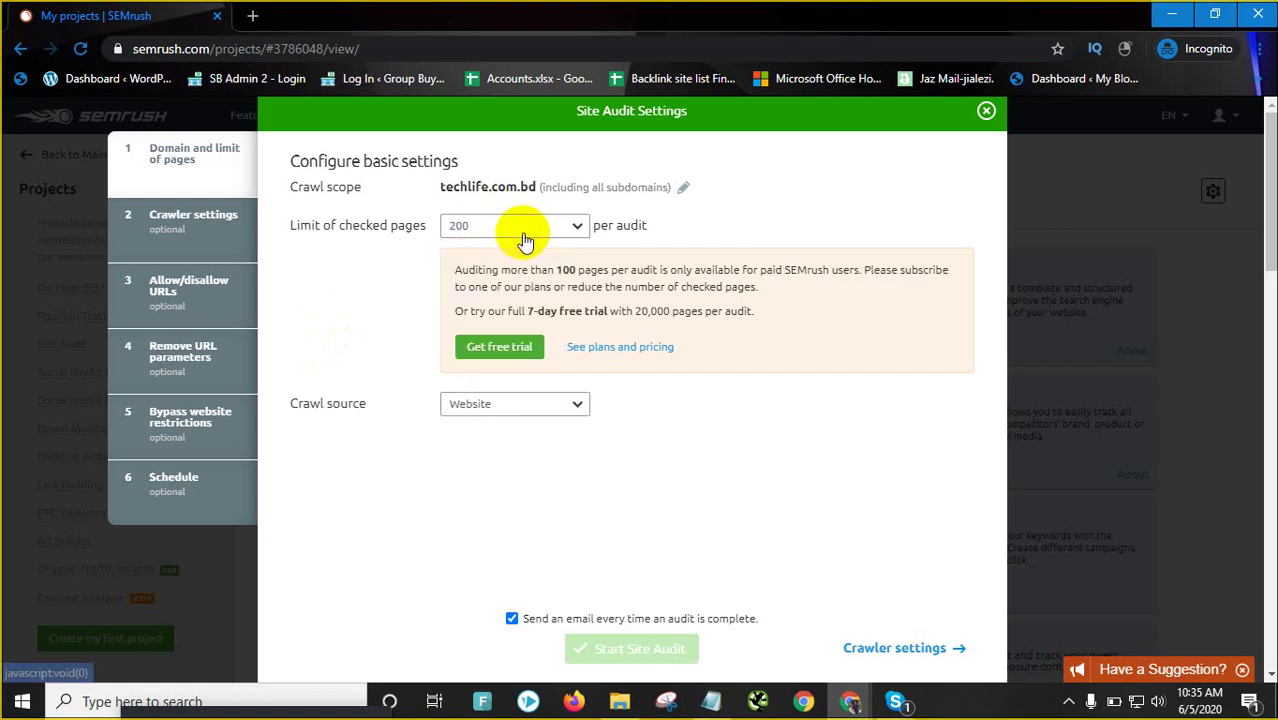
{"action": "left_click", "coordinate": [525, 237]}
{"action": "left_click", "coordinate": [476, 248]}
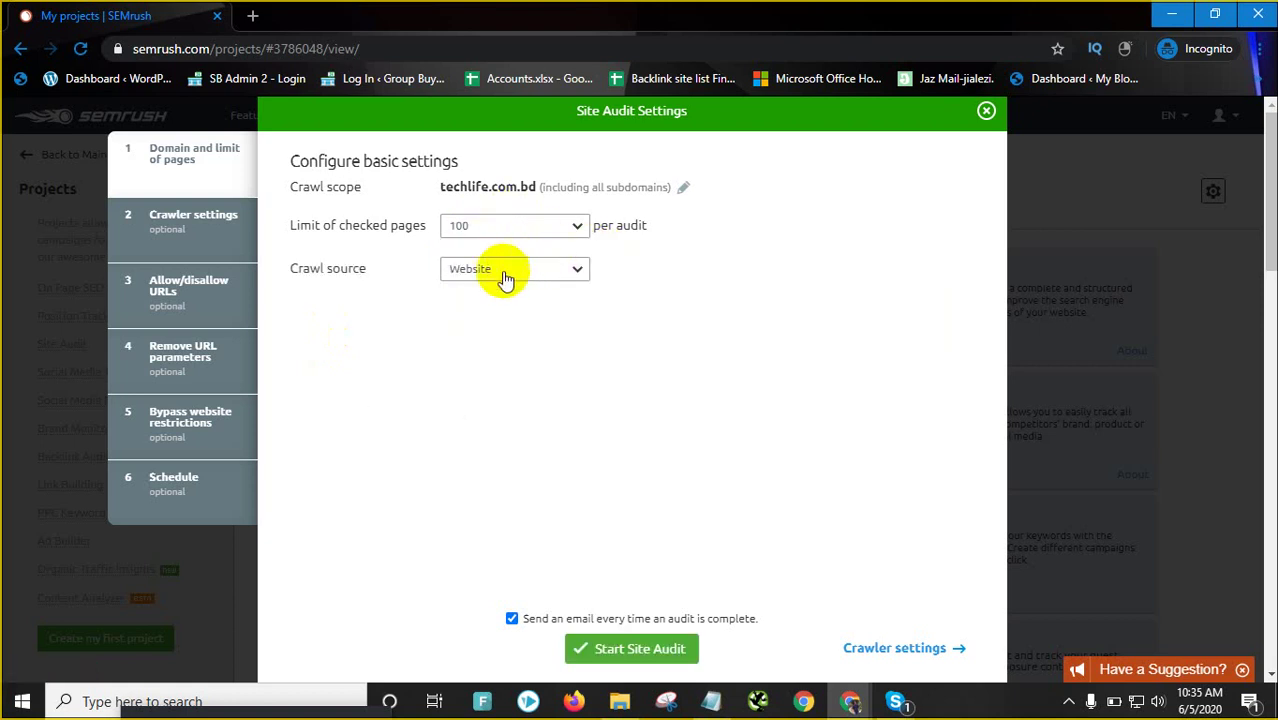
{"action": "left_click", "coordinate": [635, 650]}
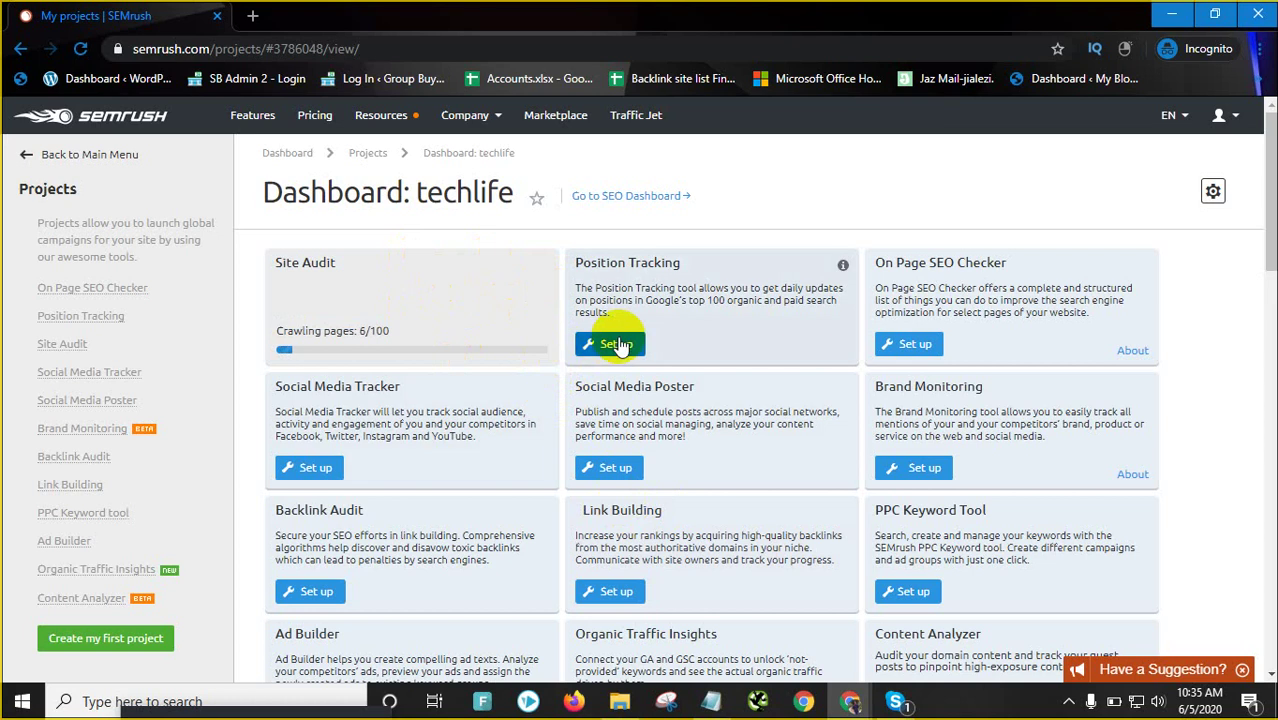
Review the project dashboard tools, including On Page SEO Checker, then minimize the SEMrush window
{"action": "left_click", "coordinate": [578, 345]}
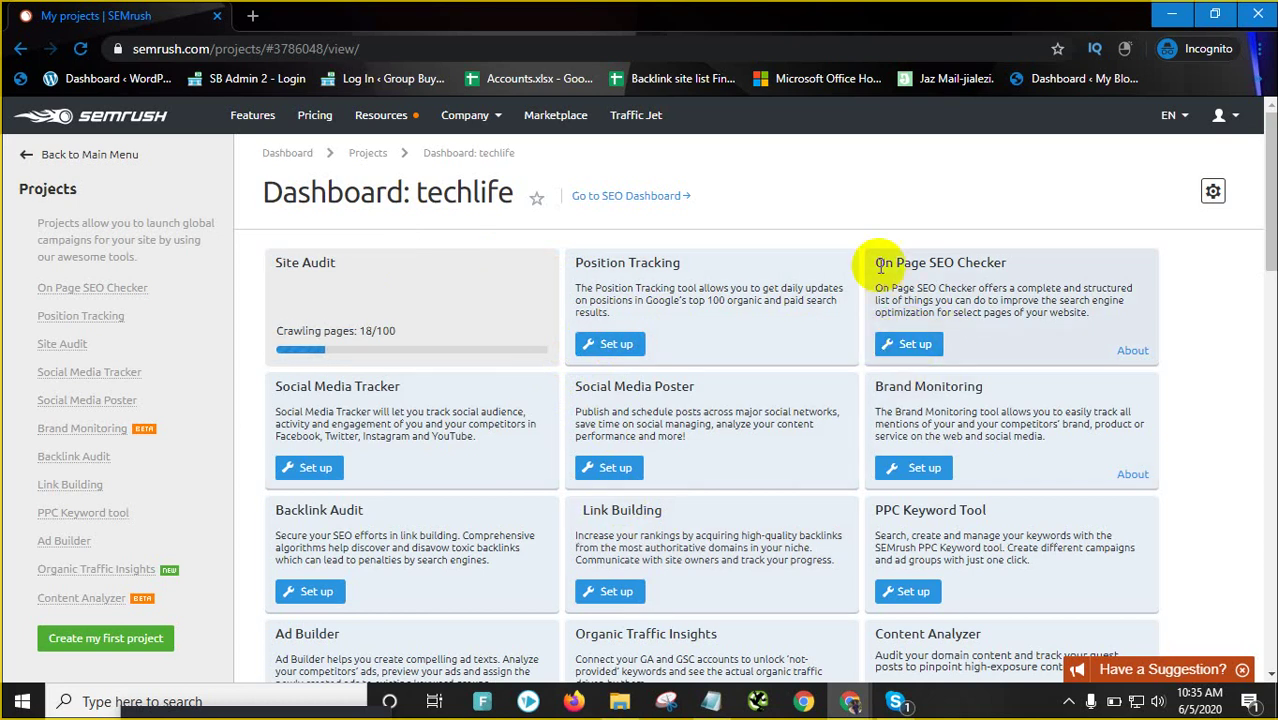
{"action": "left_click_drag", "start_coordinate": [877, 261], "coordinate": [1092, 315]}
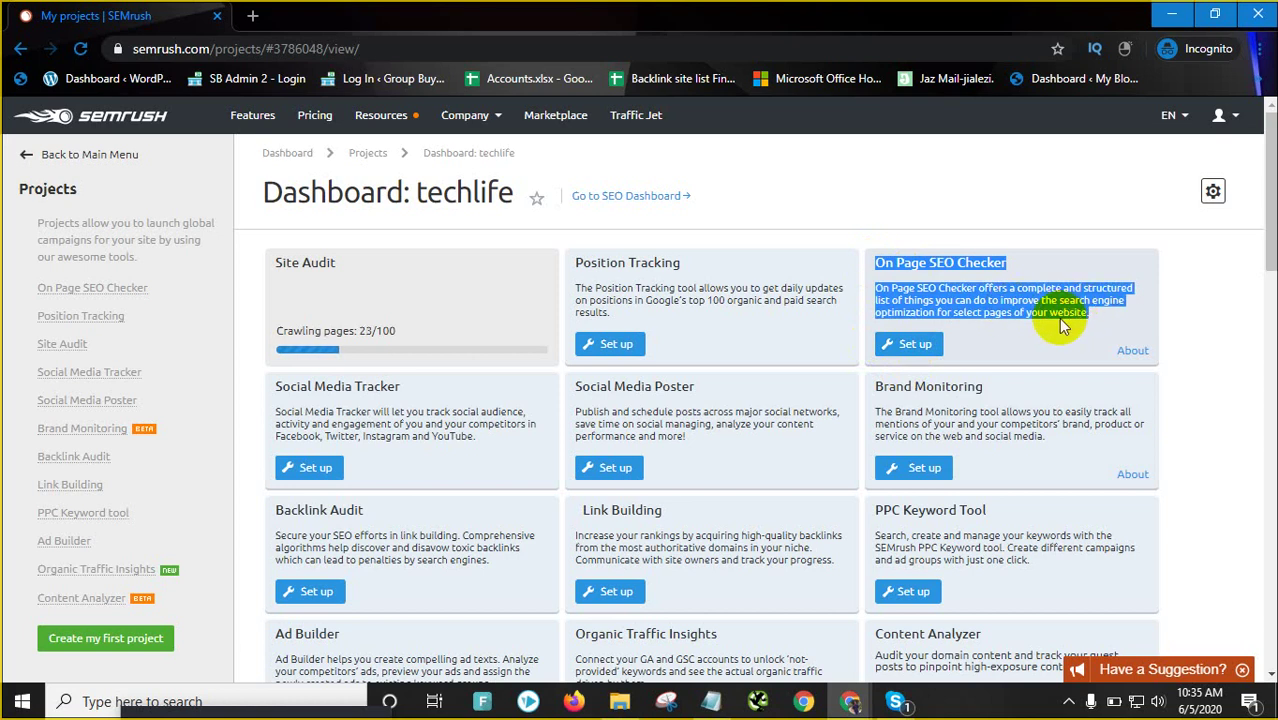
{"action": "scroll", "coordinate": [1053, 325], "scroll_direction": "down", "scroll_amount": 3}
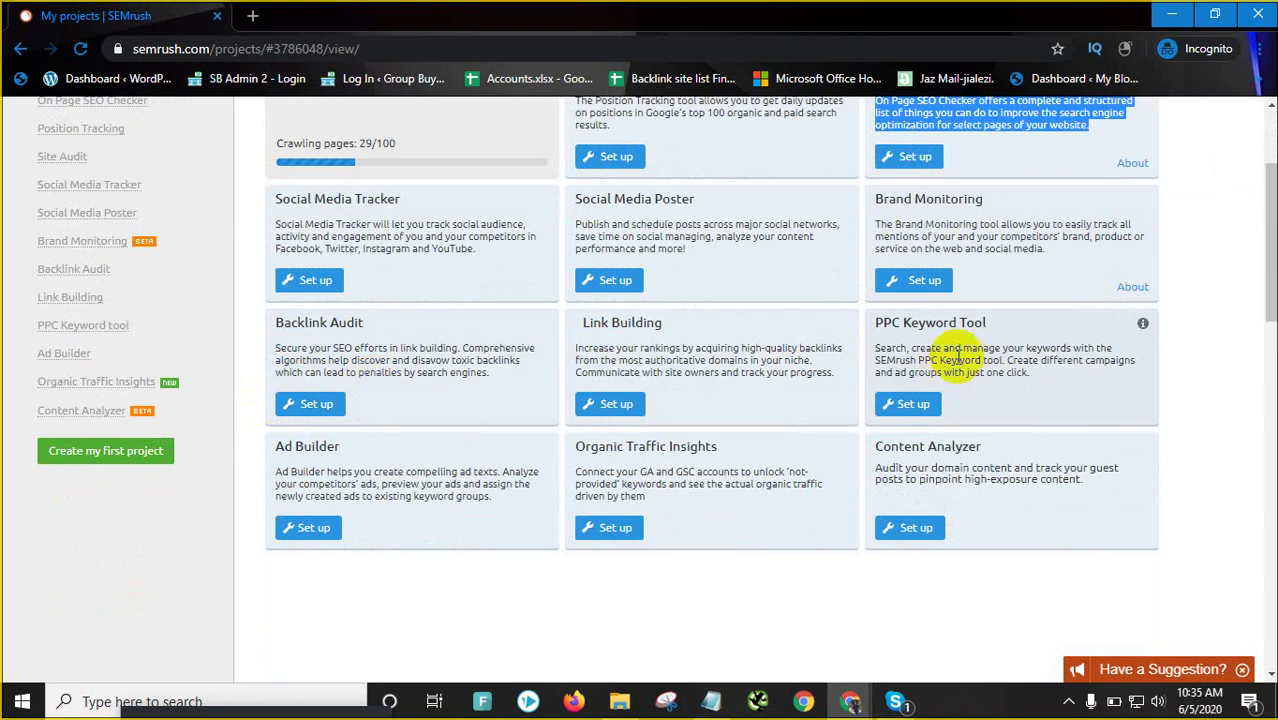
{"action": "scroll", "coordinate": [813, 337], "scroll_direction": "up", "scroll_amount": 3}
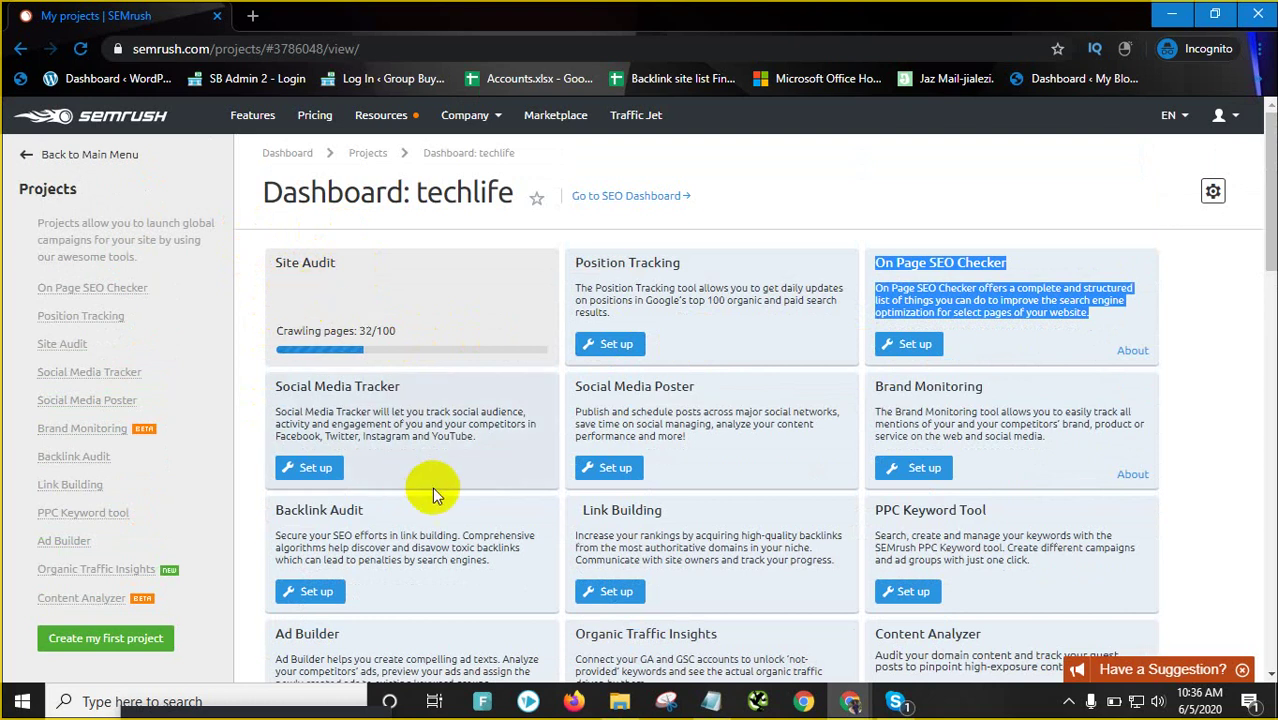
{"action": "left_click", "coordinate": [1176, 22]}
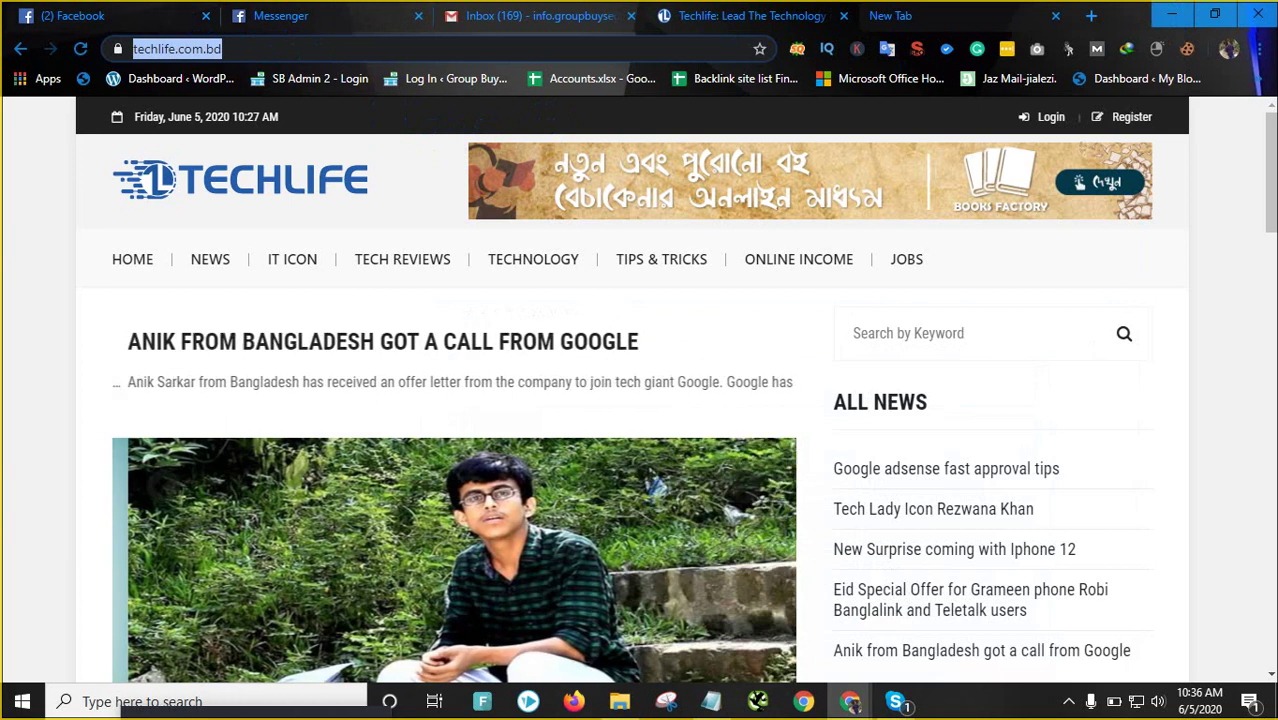
Minimize the TechLife window and delete the Ahrefs 004 saved page in File Explorer
{"action": "left_click", "coordinate": [1172, 15]}
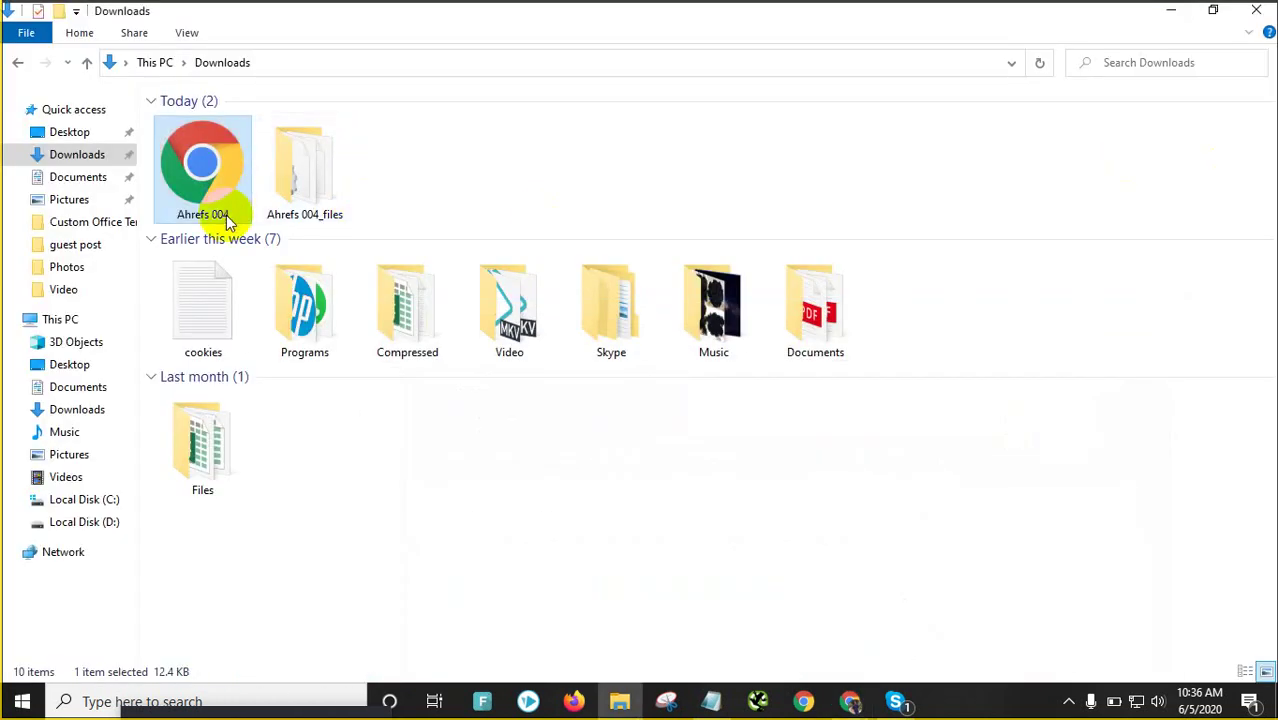
{"action": "left_click", "coordinate": [202, 195]}
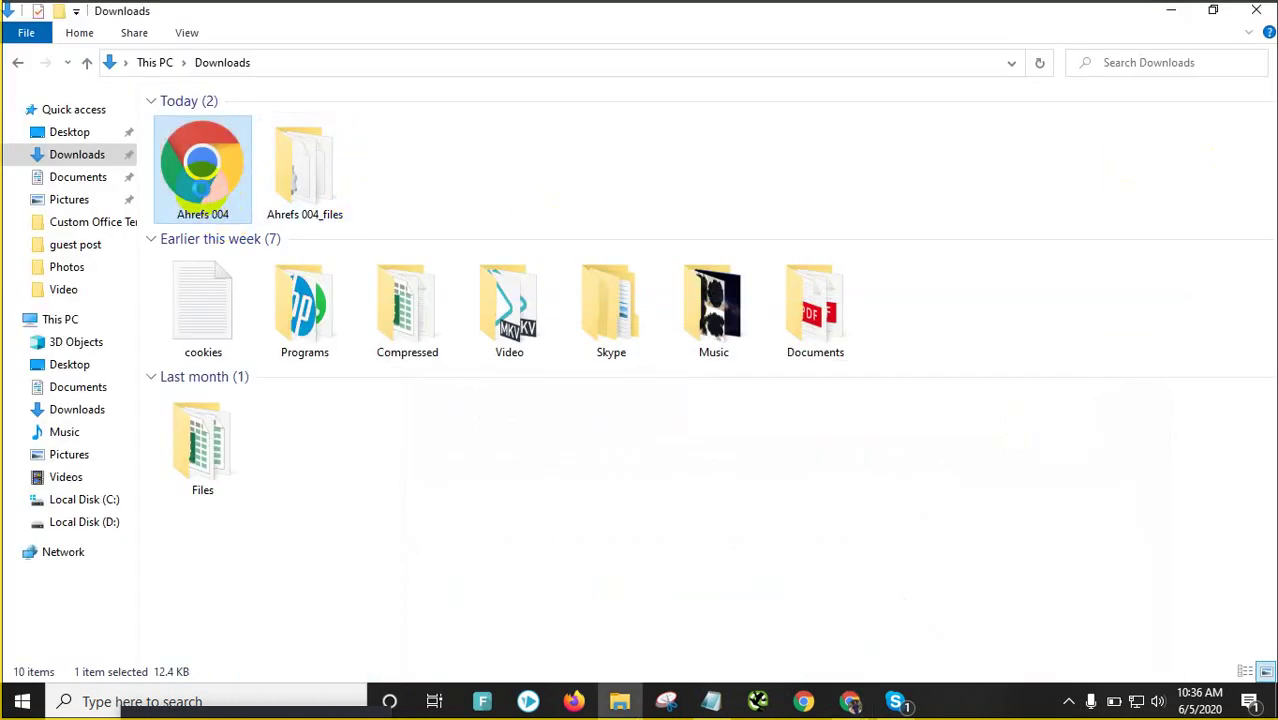
{"action": "right_click", "coordinate": [202, 195]}
{"action": "left_click", "coordinate": [435, 615]}
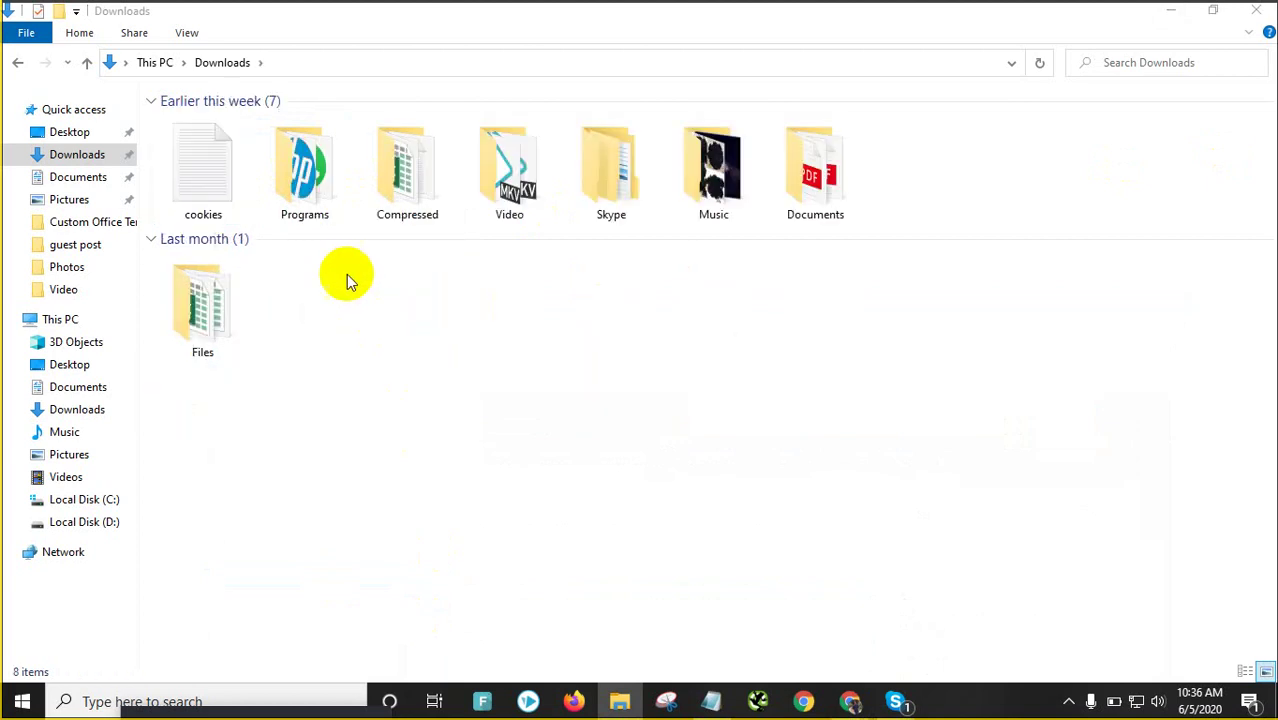
Launch the WebSite Auditor shortcut from Desktop June and minimize the folder window
{"action": "double_click", "coordinate": [317, 190]}
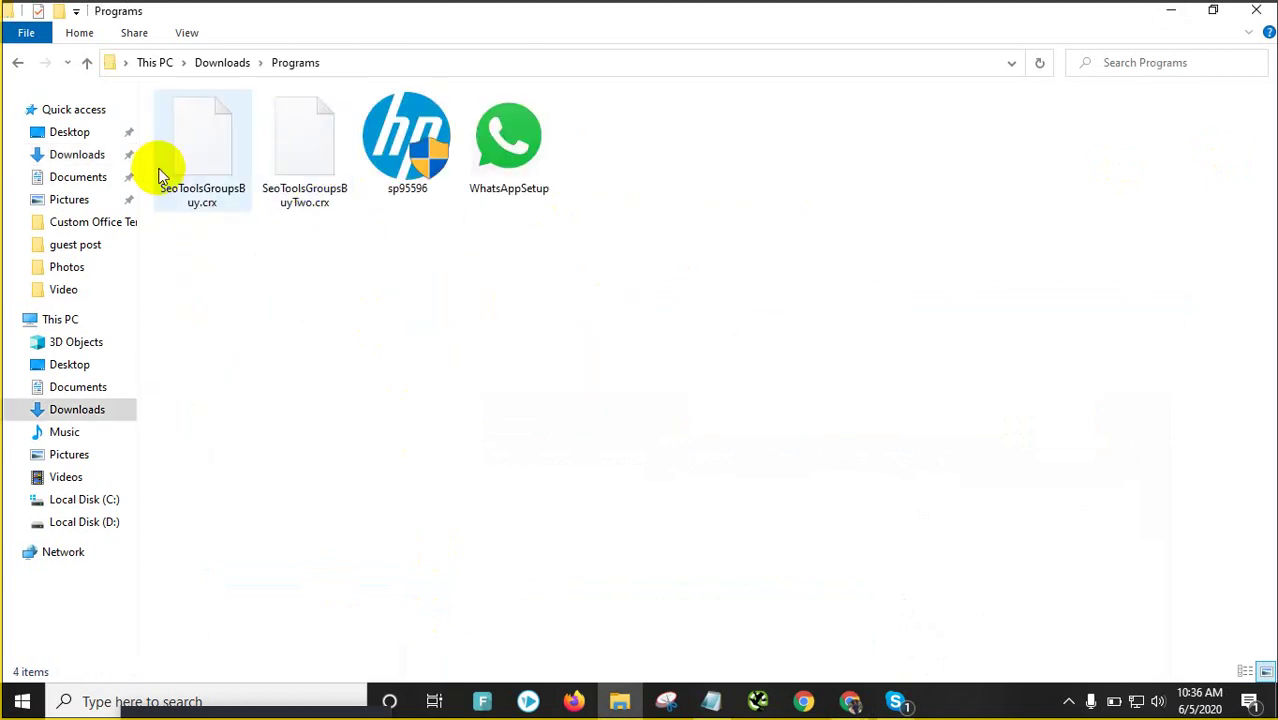
{"action": "left_click", "coordinate": [18, 62]}
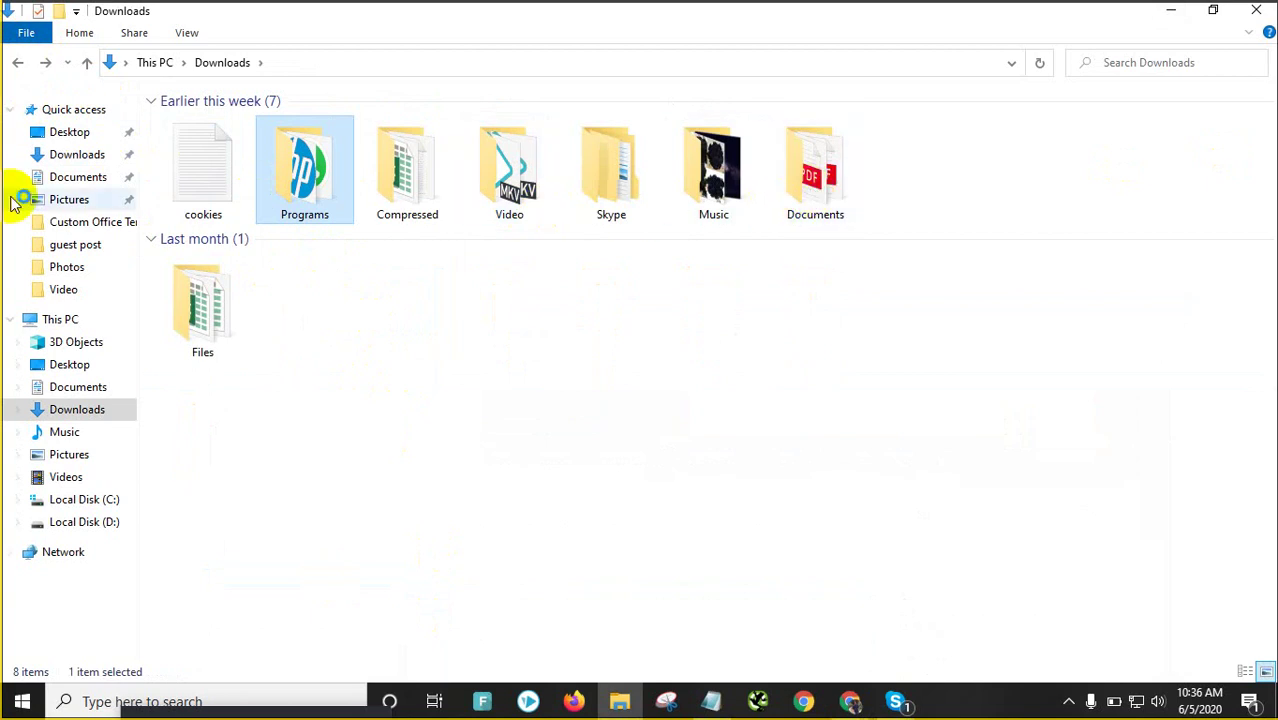
{"action": "left_click", "coordinate": [97, 131]}
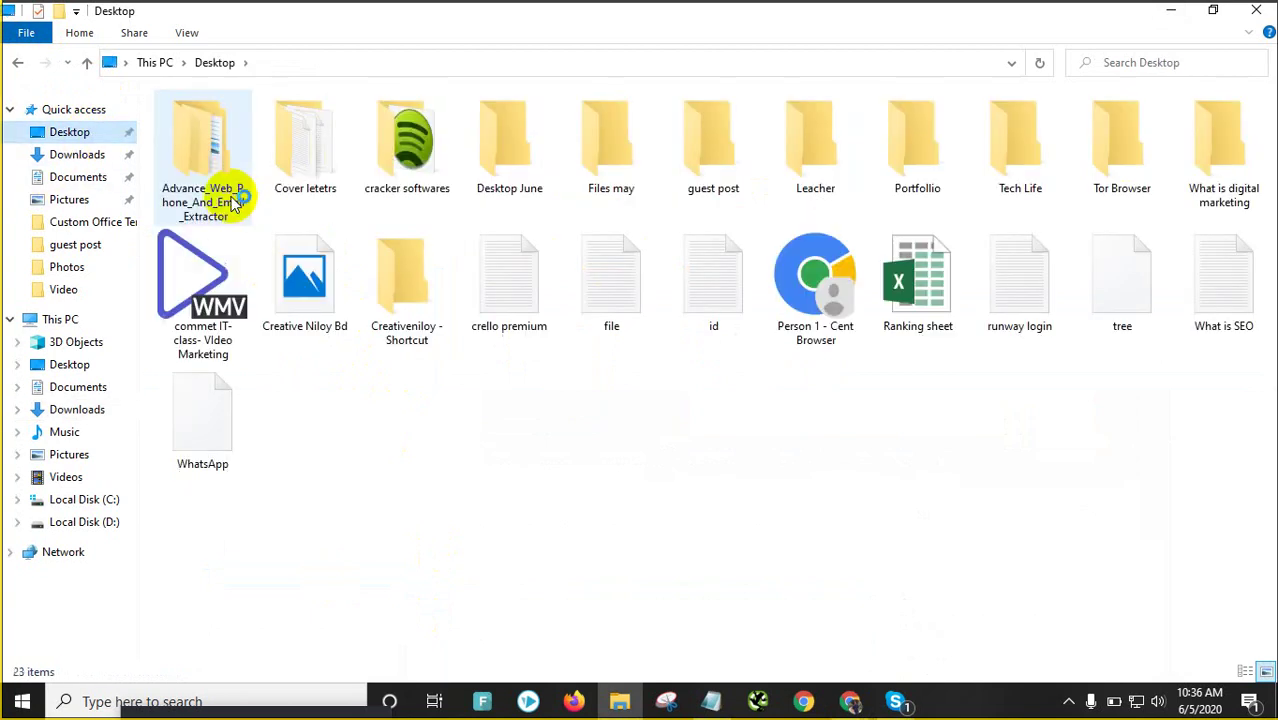
{"action": "left_click", "coordinate": [500, 160]}
{"action": "double_click", "coordinate": [505, 162]}
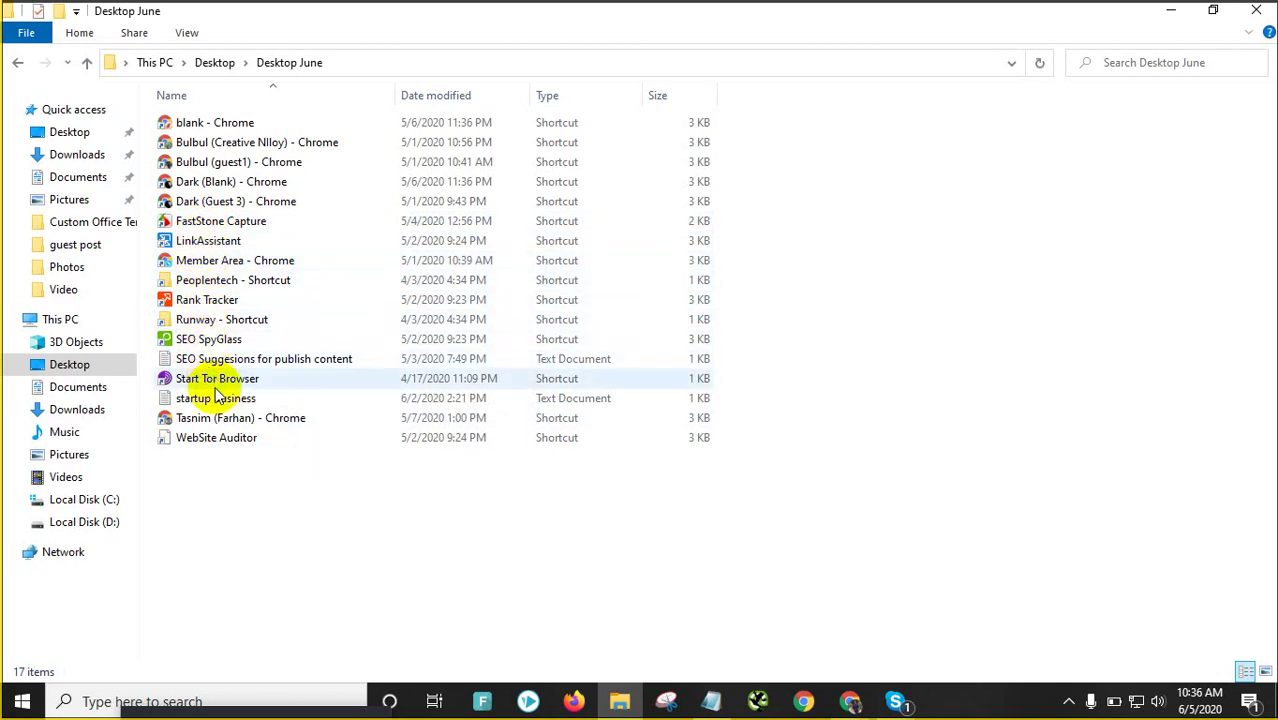
{"action": "left_click", "coordinate": [224, 445]}
{"action": "left_click", "coordinate": [275, 446]}
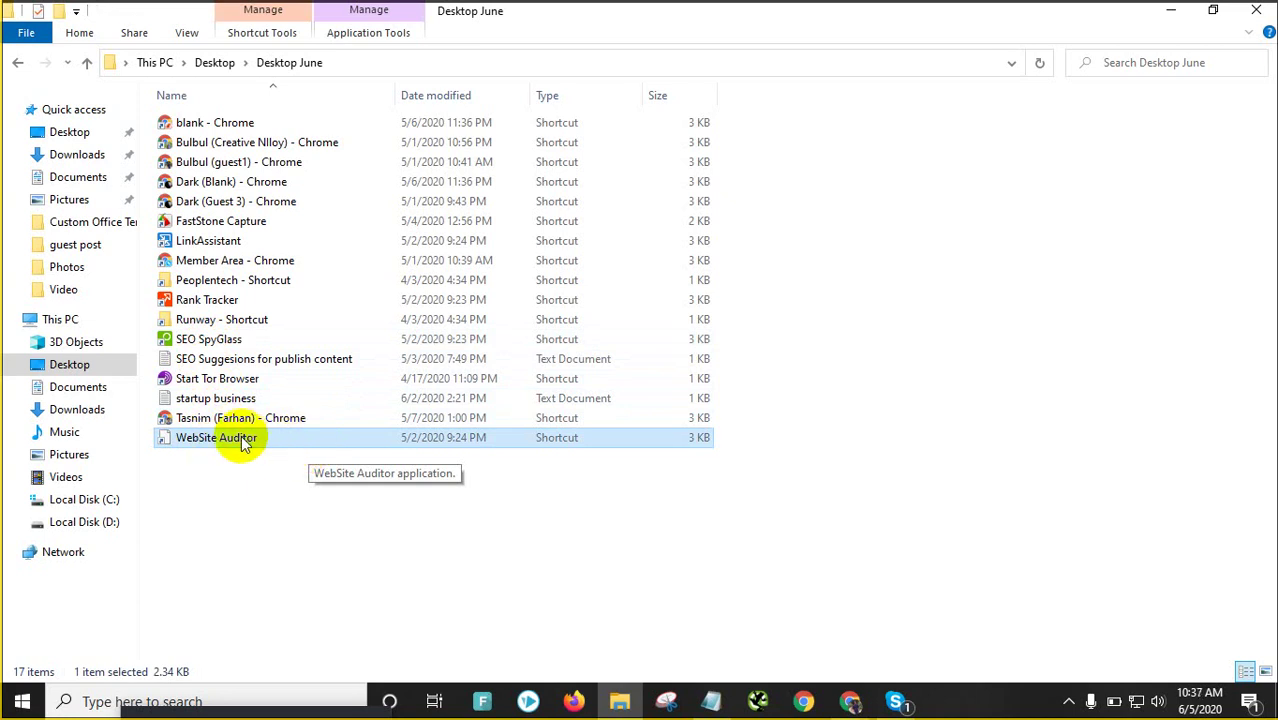
{"action": "left_click", "coordinate": [1170, 10]}
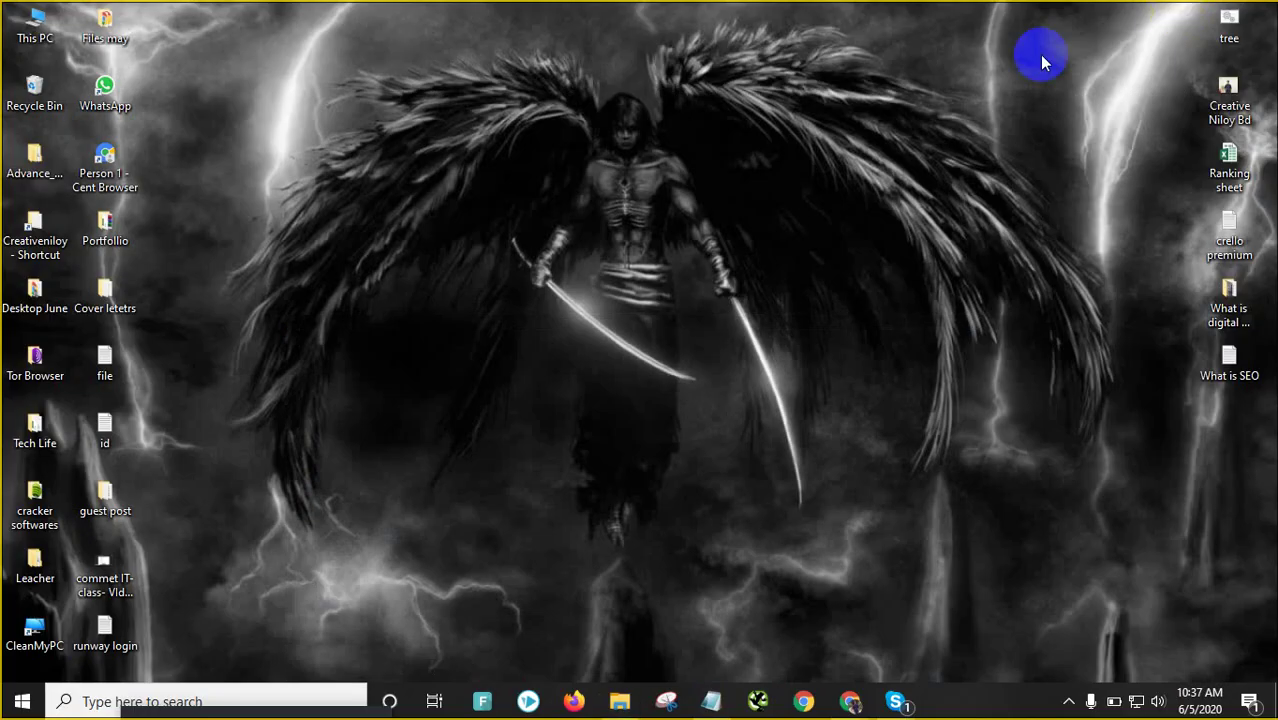
Bring the SEMrush dashboard forward and move the mini Skype call window out of the way
{"action": "mouse_move", "coordinate": [897, 697]}
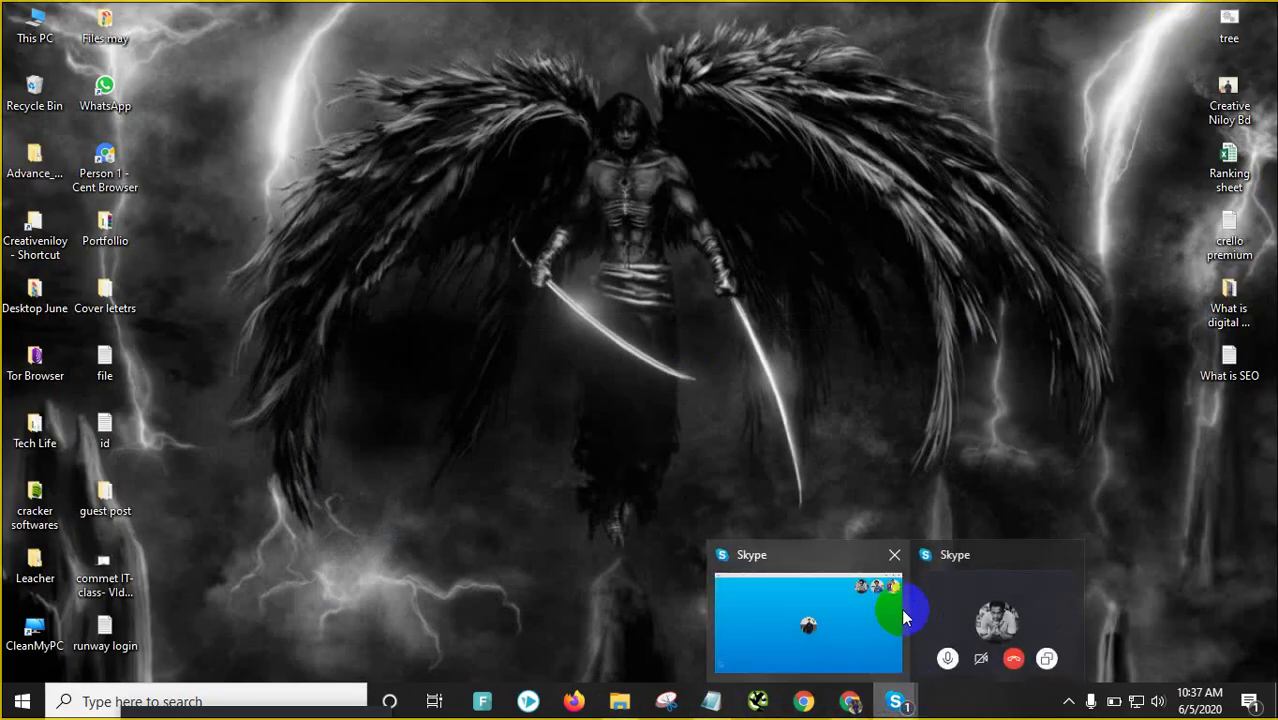
{"action": "left_click", "coordinate": [883, 596]}
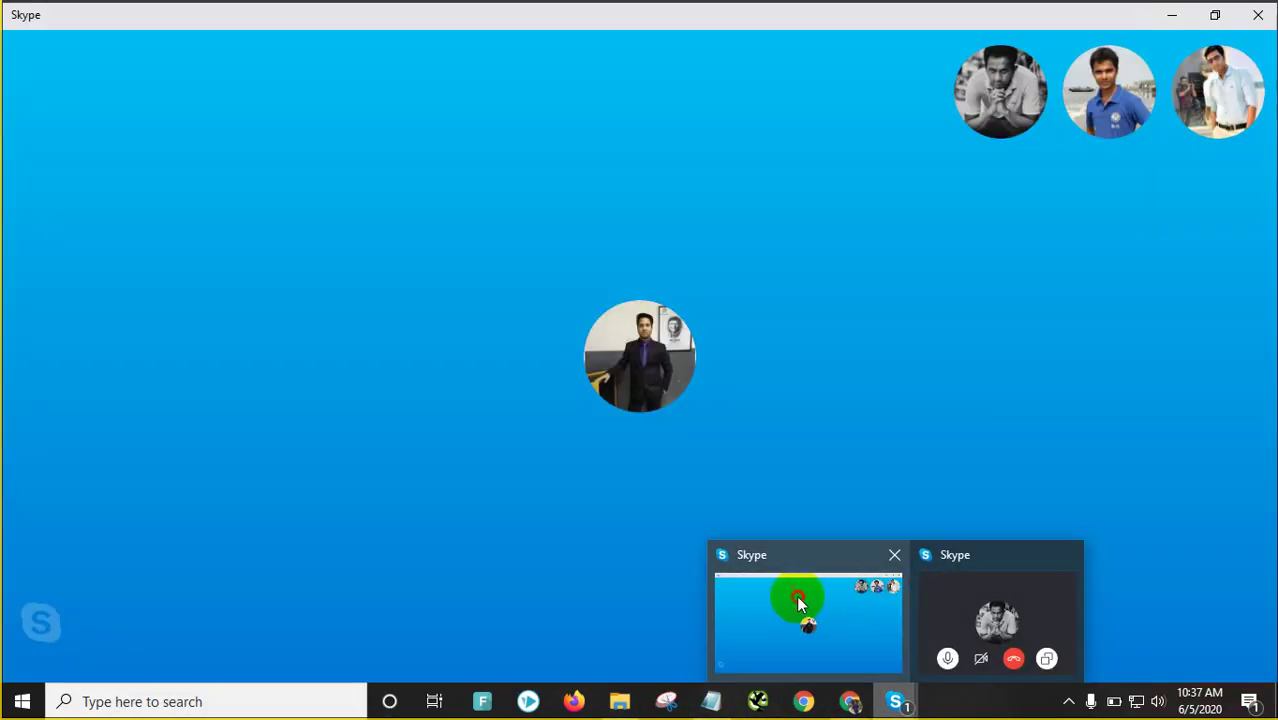
{"action": "left_click", "coordinate": [494, 276]}
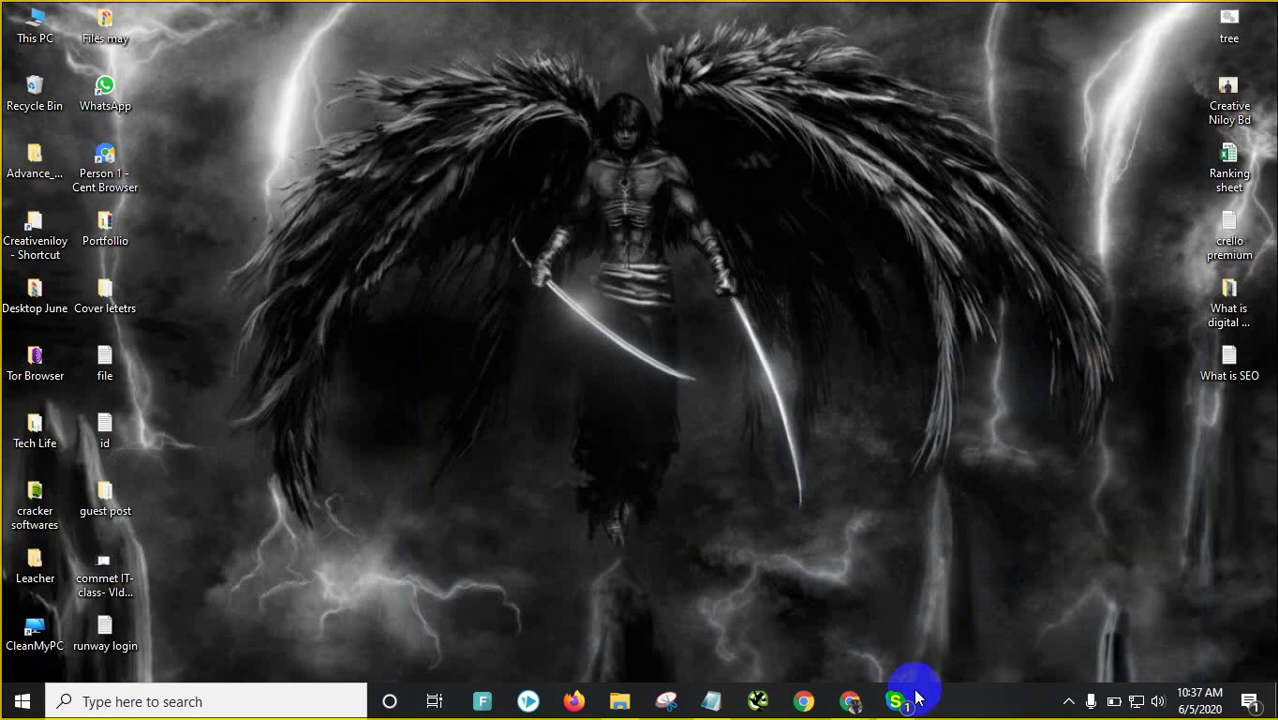
{"action": "mouse_move", "coordinate": [900, 700]}
{"action": "mouse_move", "coordinate": [807, 594]}
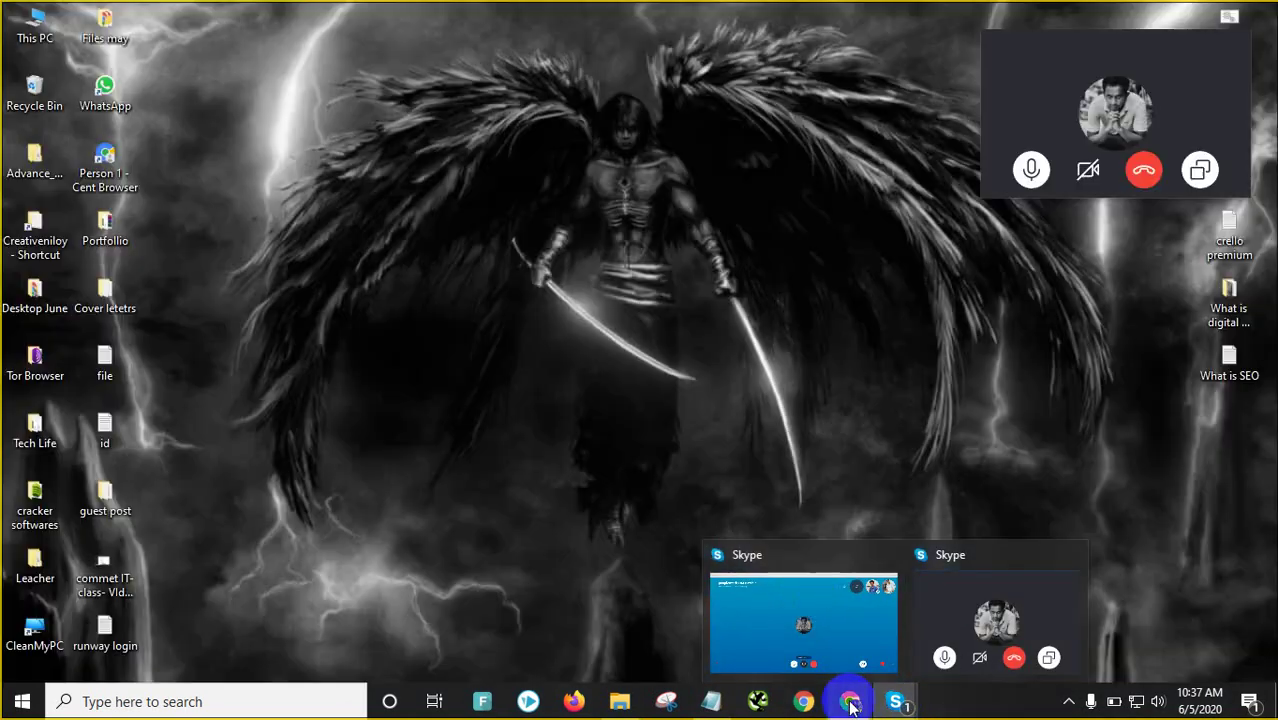
{"action": "mouse_move", "coordinate": [850, 700]}
{"action": "left_click", "coordinate": [922, 615]}
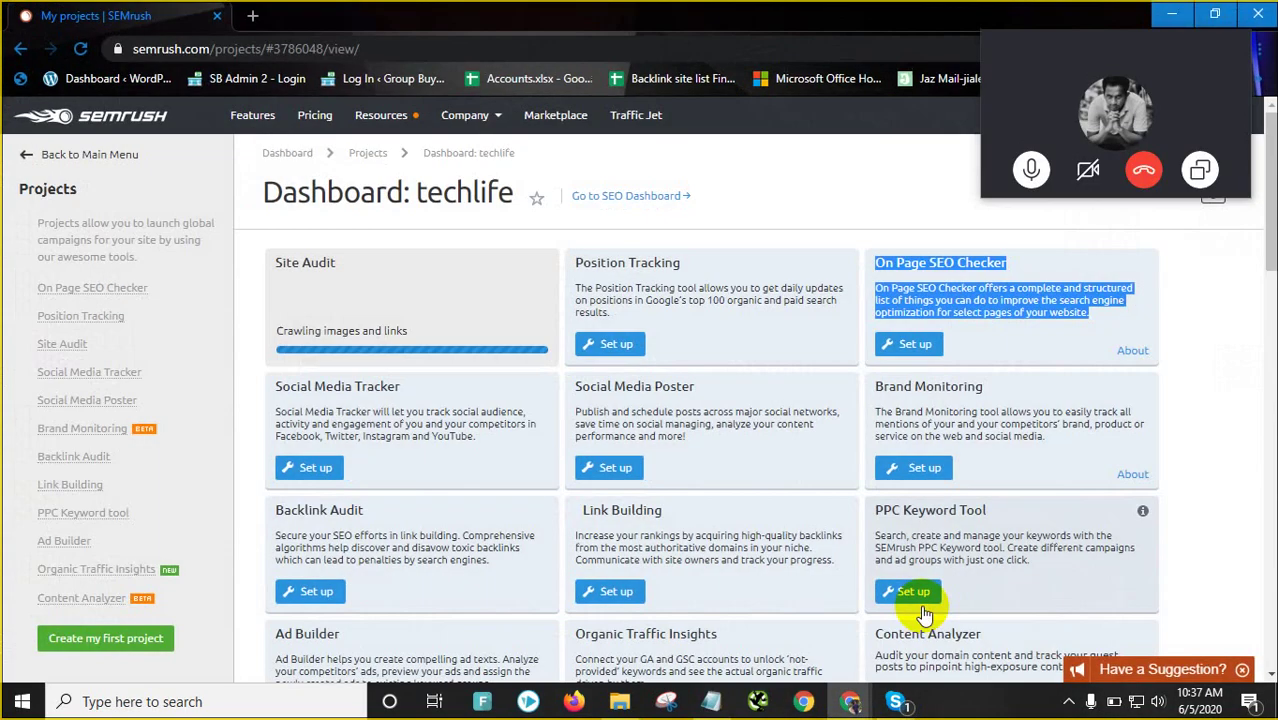
{"action": "left_click_drag", "start_coordinate": [1090, 40], "coordinate": [130, 714]}
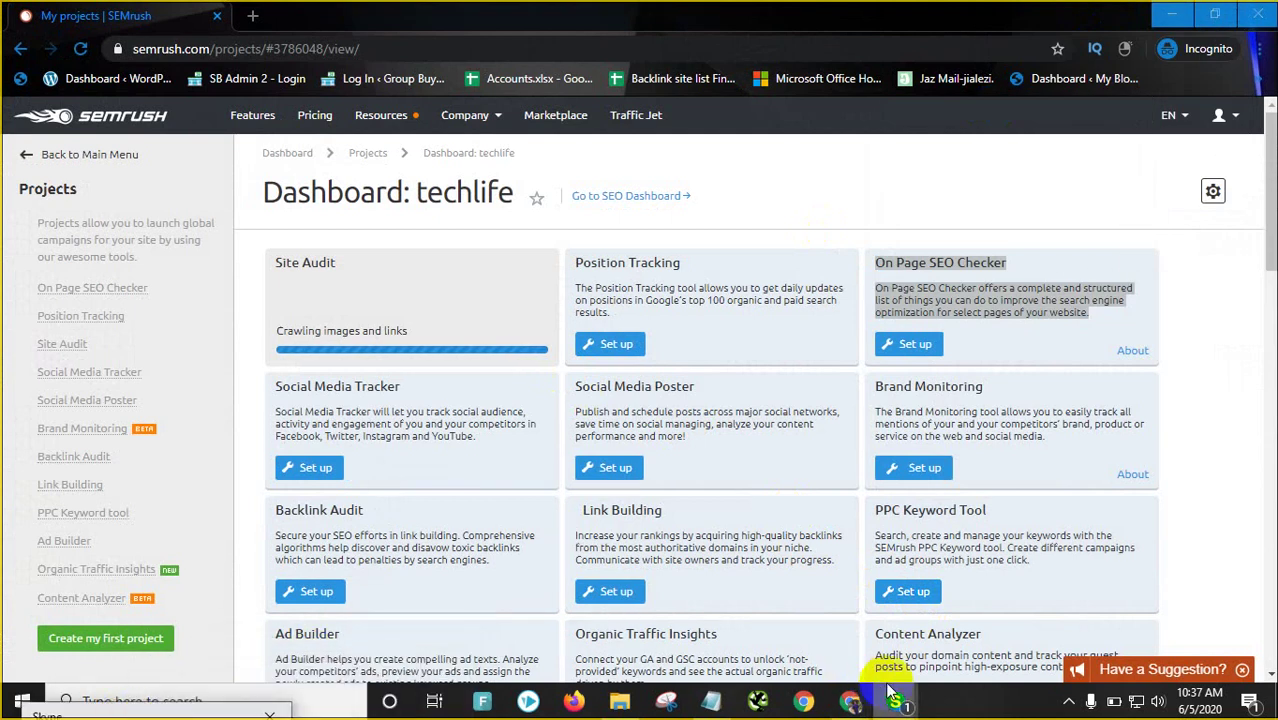
Launch WebSite Auditor from the Desktop June folder, then return to the SEMrush dashboard
{"action": "mouse_move", "coordinate": [895, 700]}
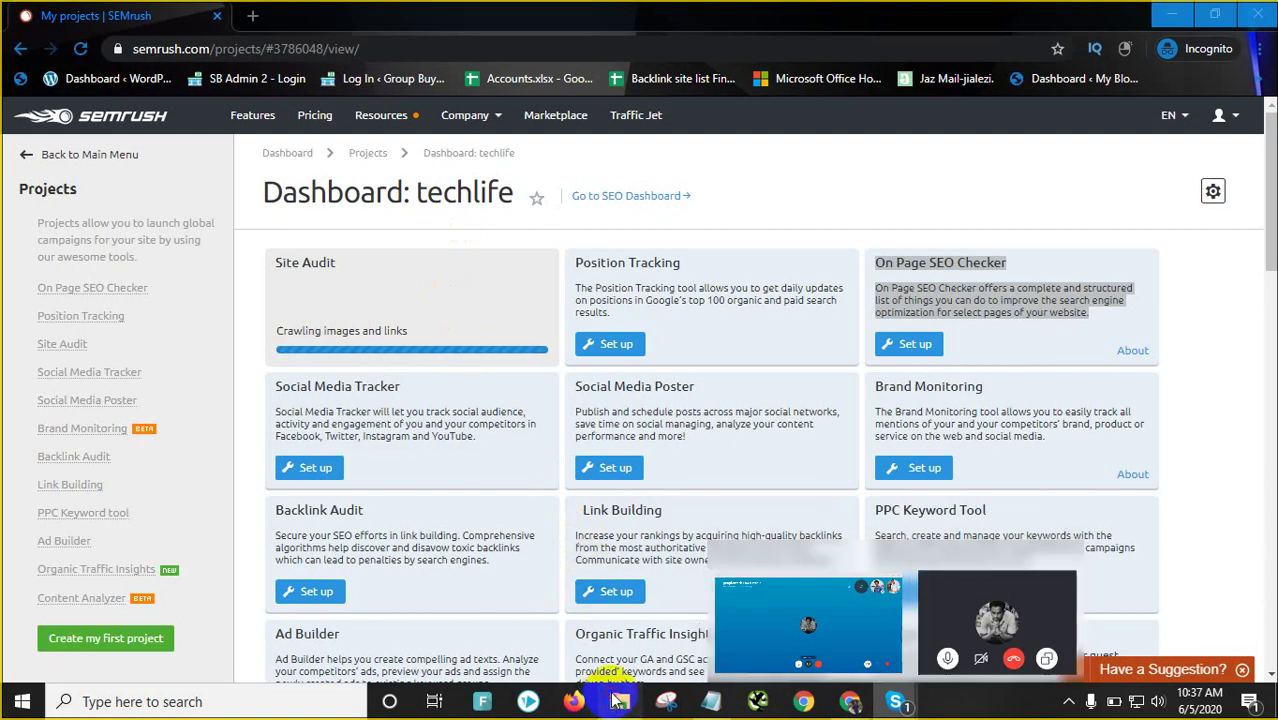
{"action": "left_click", "coordinate": [614, 702]}
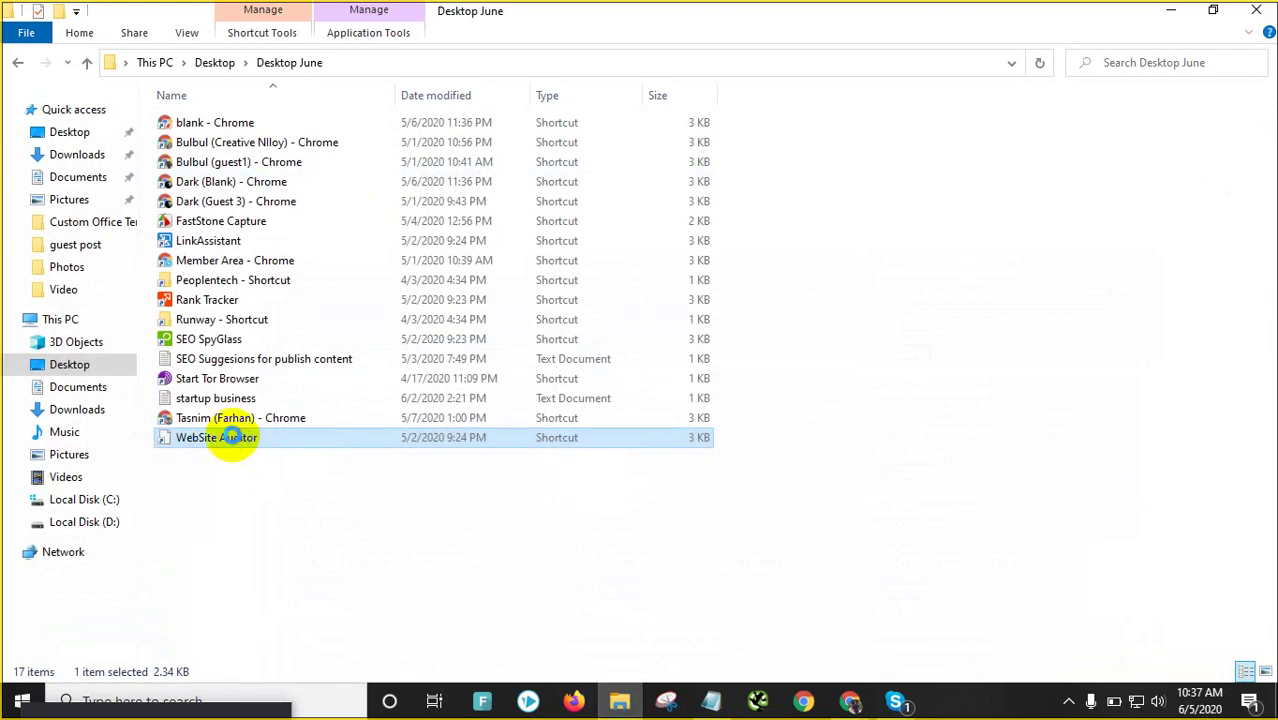
{"action": "right_click", "coordinate": [230, 437]}
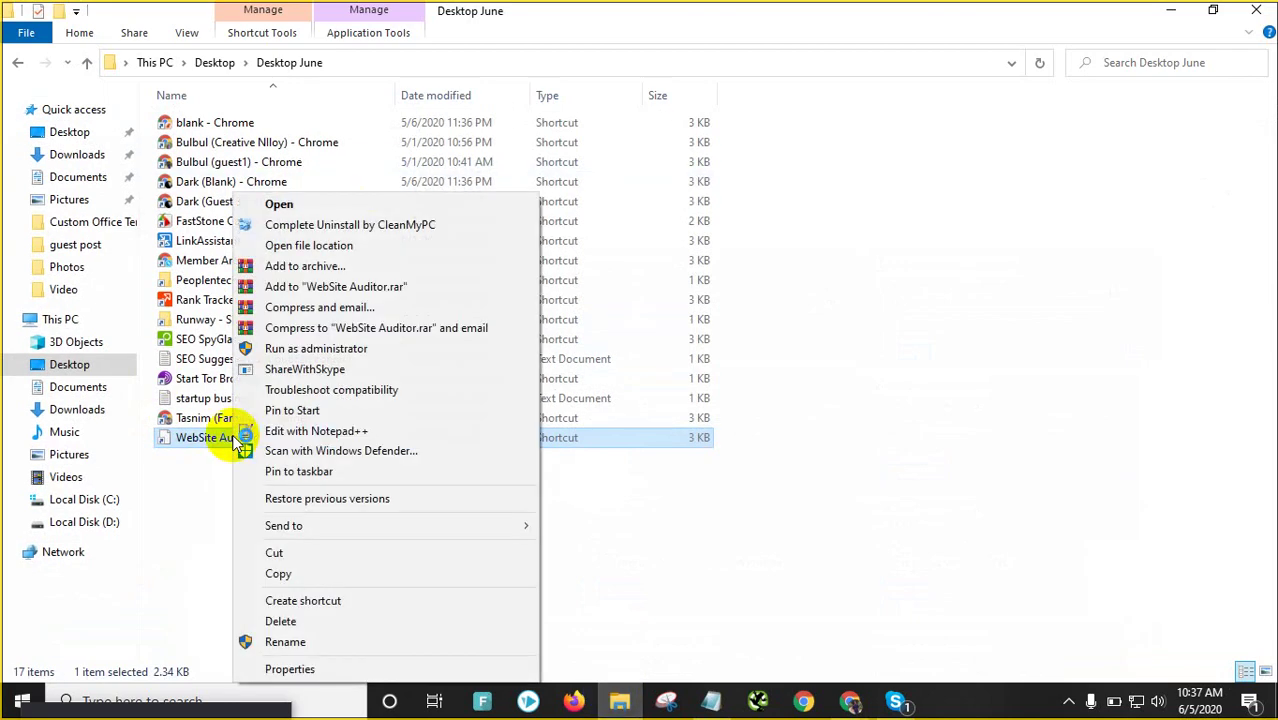
{"action": "left_click", "coordinate": [313, 203]}
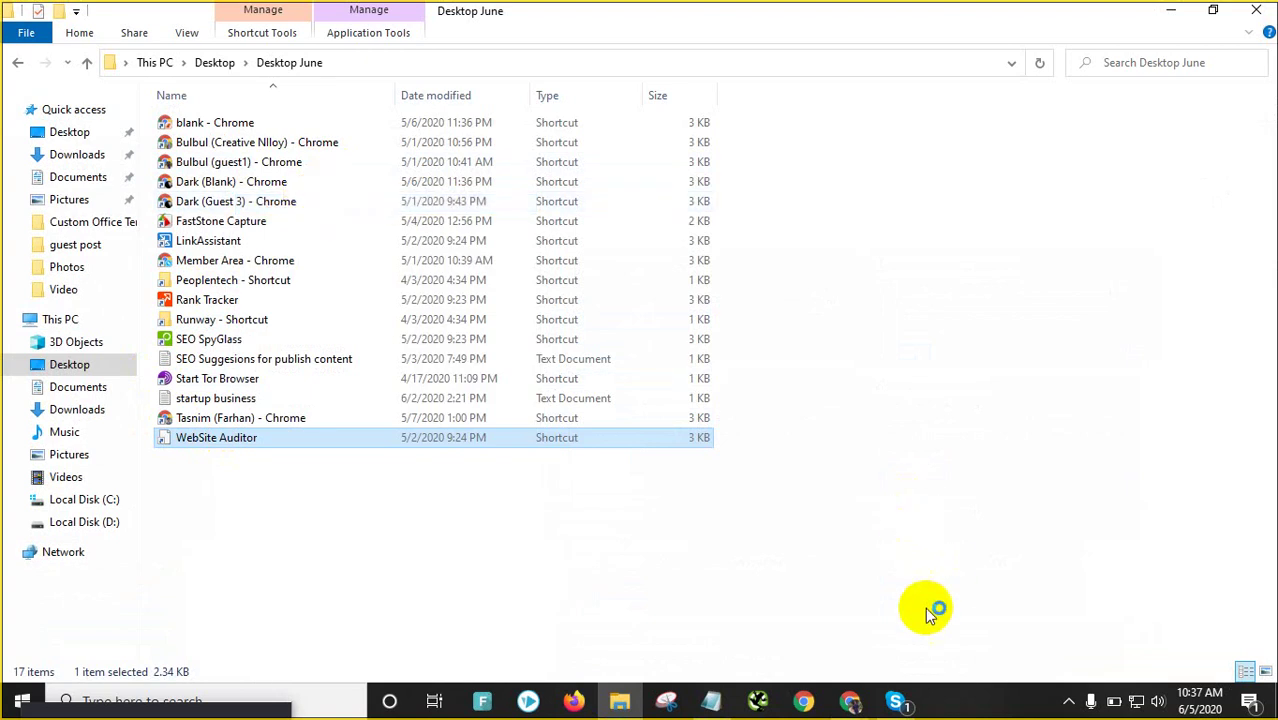
{"action": "mouse_move", "coordinate": [852, 700]}
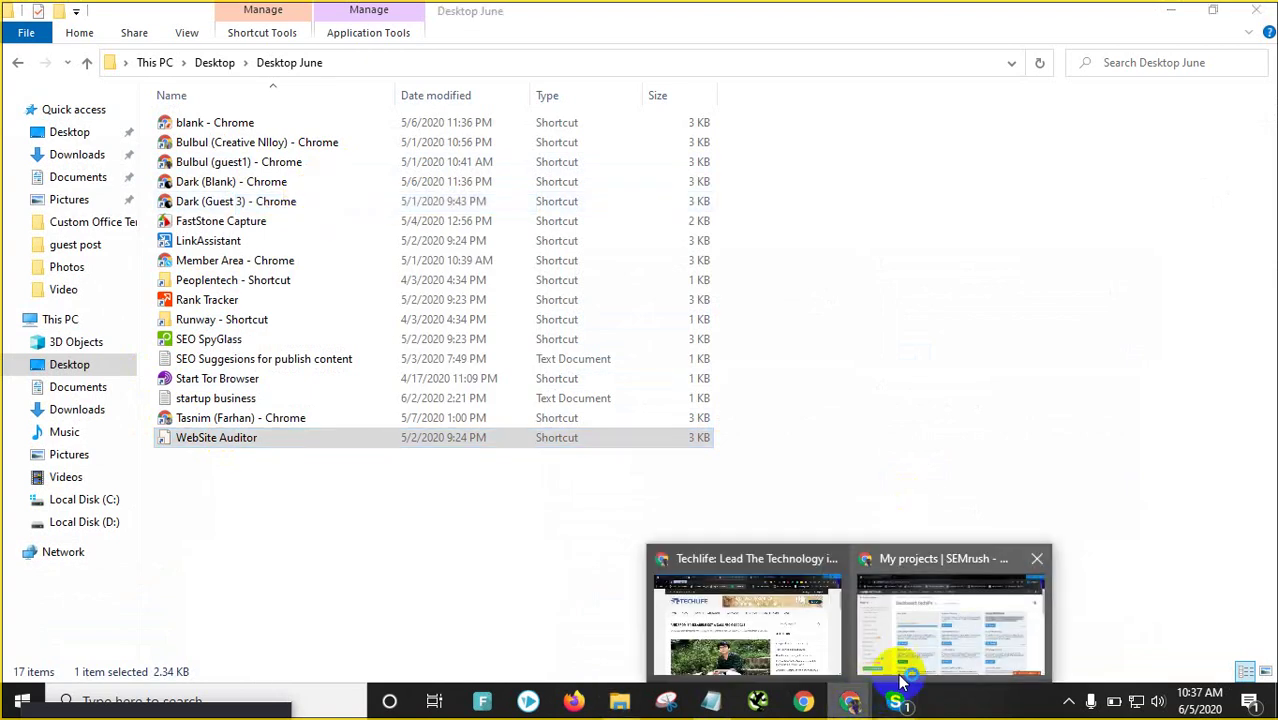
{"action": "left_click", "coordinate": [922, 612]}
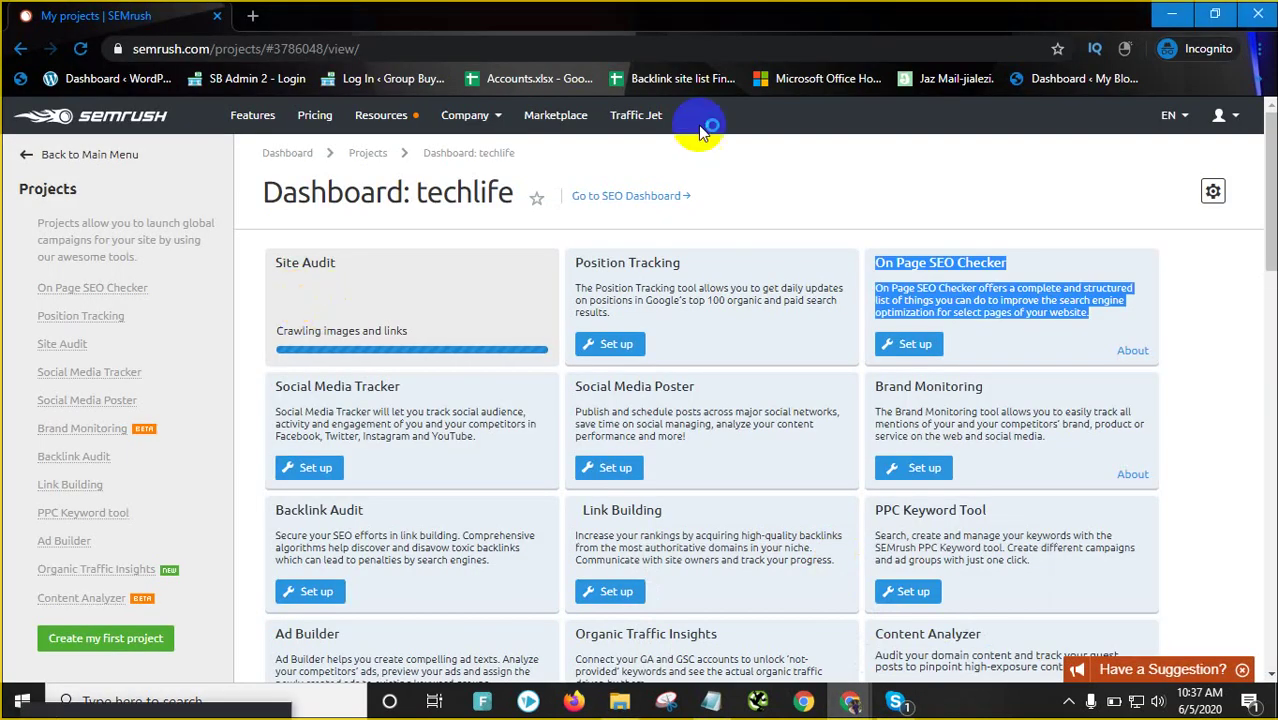
Open the techlife Site Audit report and scroll through its overview results
{"action": "left_click", "coordinate": [782, 137]}
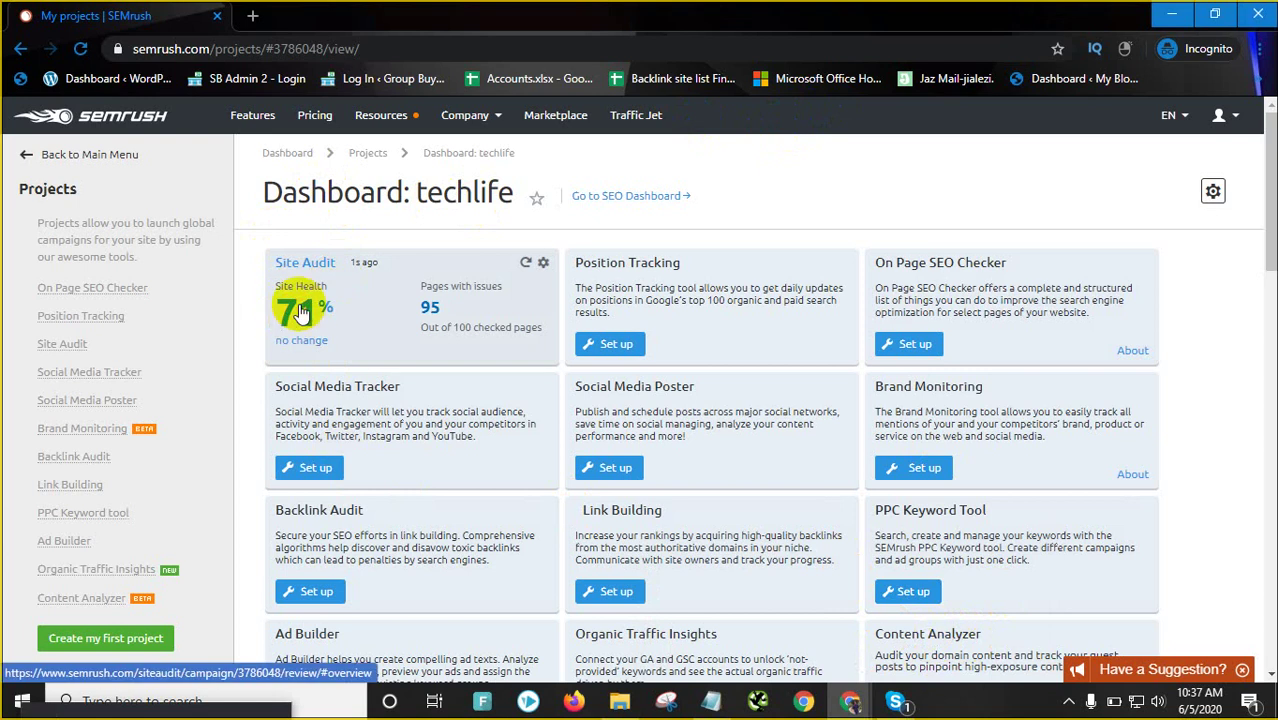
{"action": "left_click", "coordinate": [301, 313]}
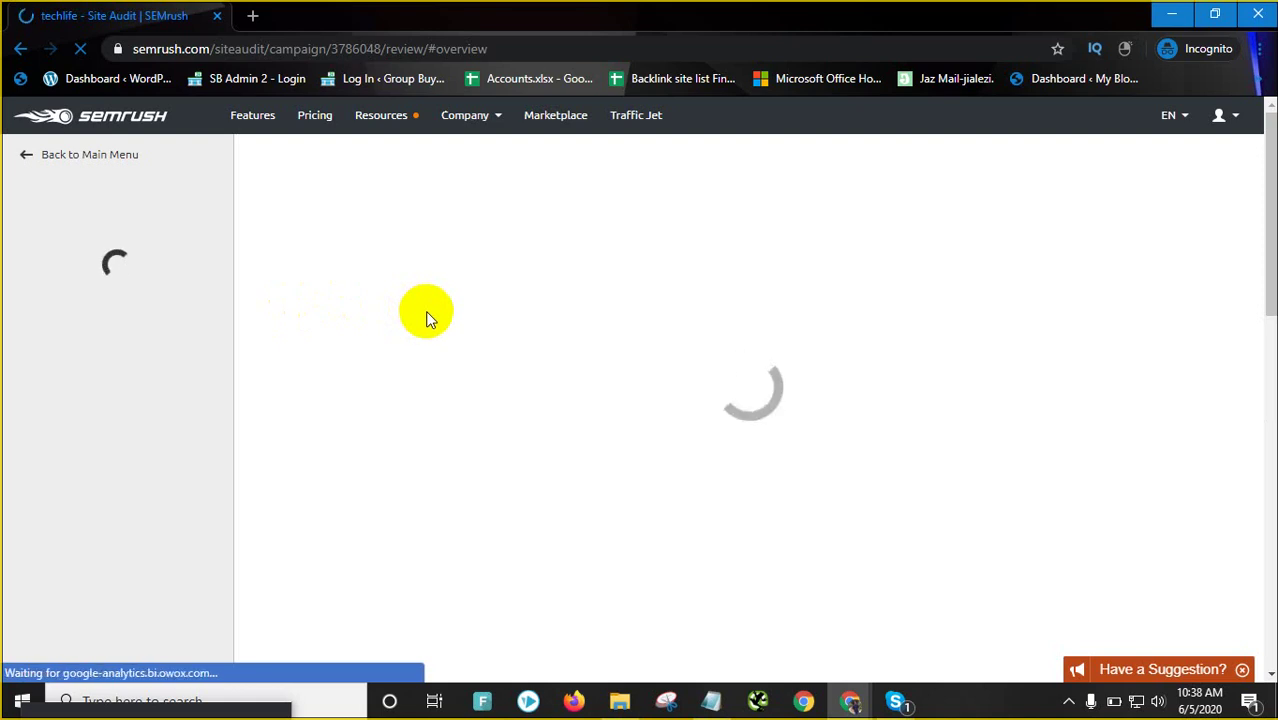
{"action": "scroll", "coordinate": [530, 364], "scroll_direction": "down", "scroll_amount": 1}
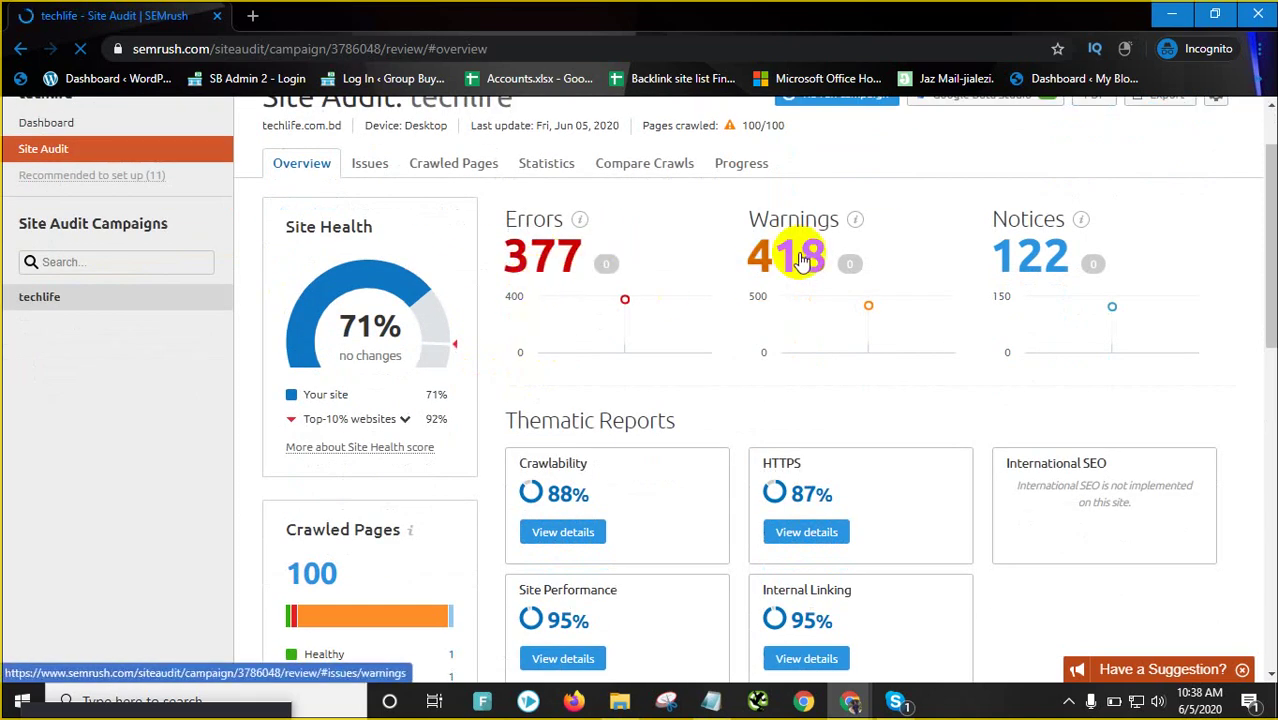
{"action": "scroll", "coordinate": [500, 365], "scroll_direction": "down", "scroll_amount": 2}
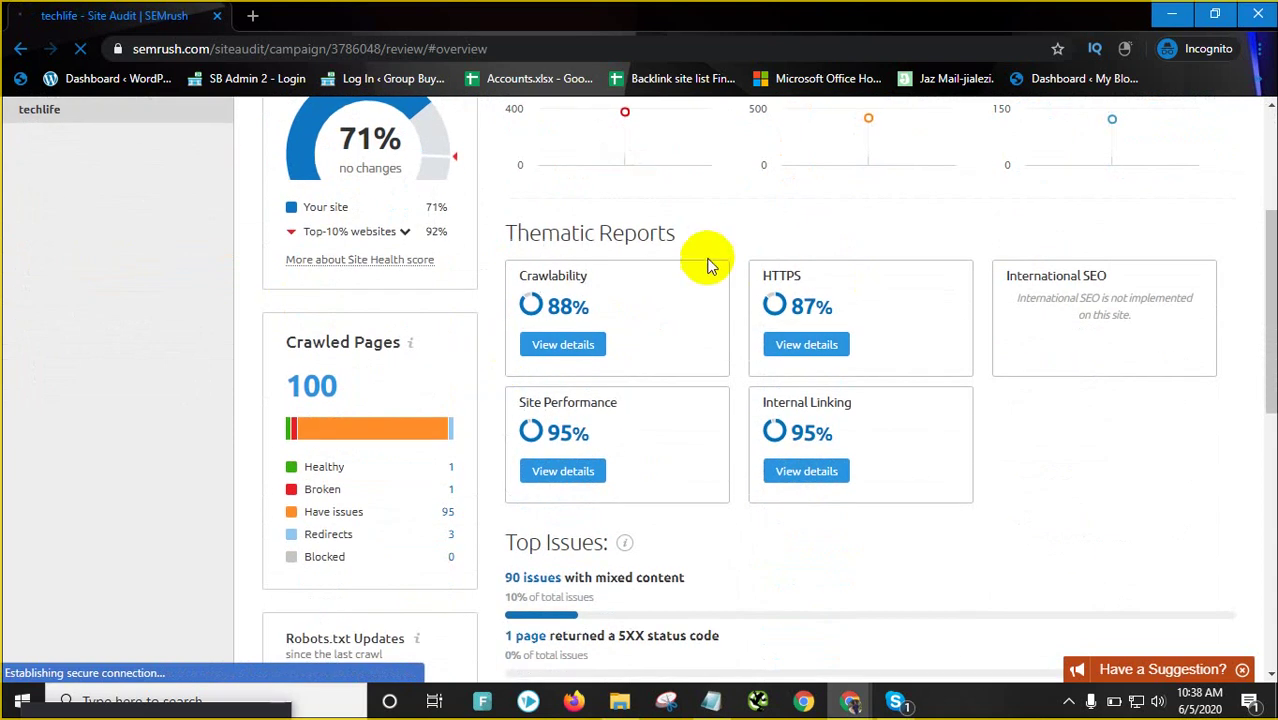
{"action": "scroll", "coordinate": [697, 272], "scroll_direction": "down", "scroll_amount": 1}
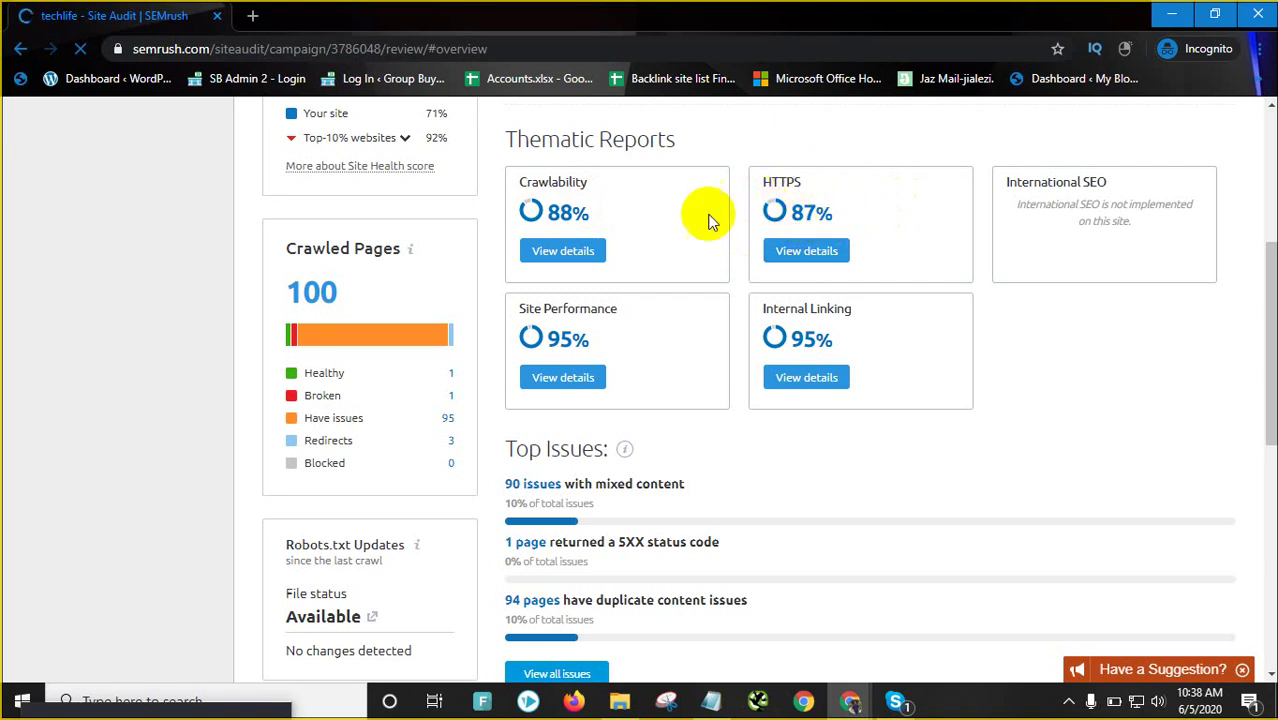
{"action": "scroll", "coordinate": [607, 300], "scroll_direction": "down", "scroll_amount": 1}
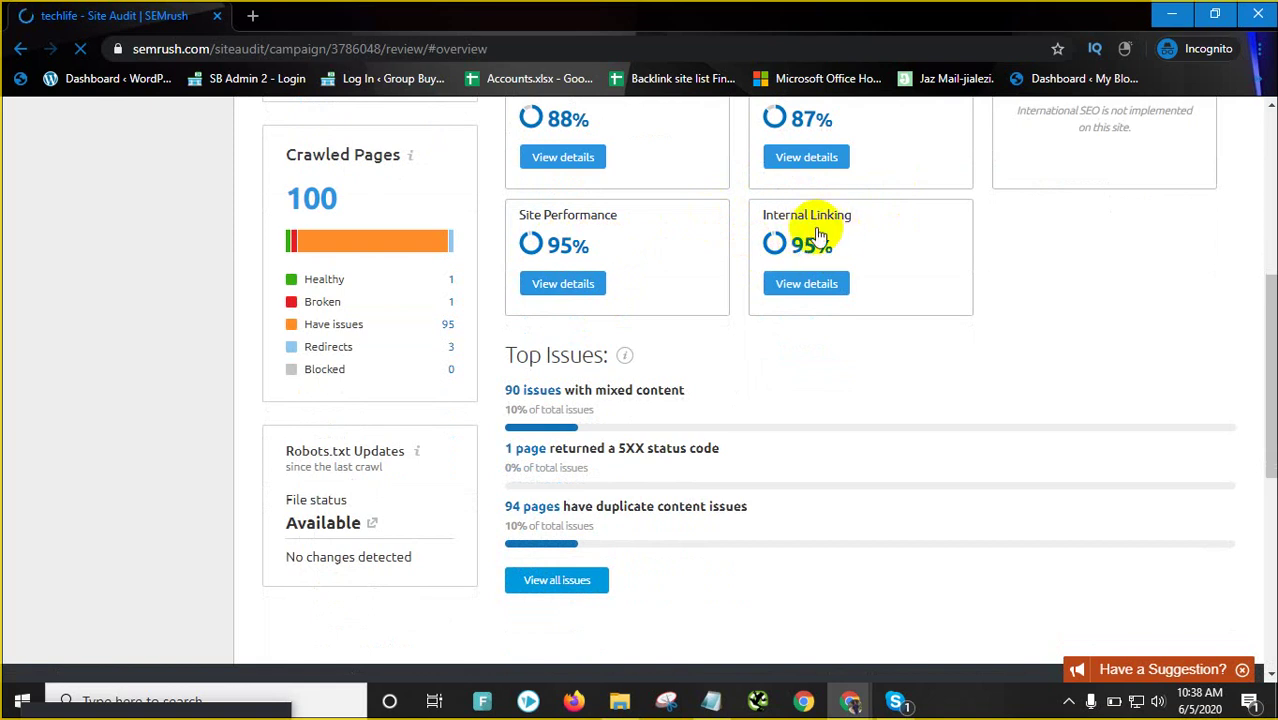
{"action": "scroll", "coordinate": [680, 367], "scroll_direction": "down", "scroll_amount": 1}
{"action": "scroll", "coordinate": [620, 415], "scroll_direction": "down", "scroll_amount": 2}
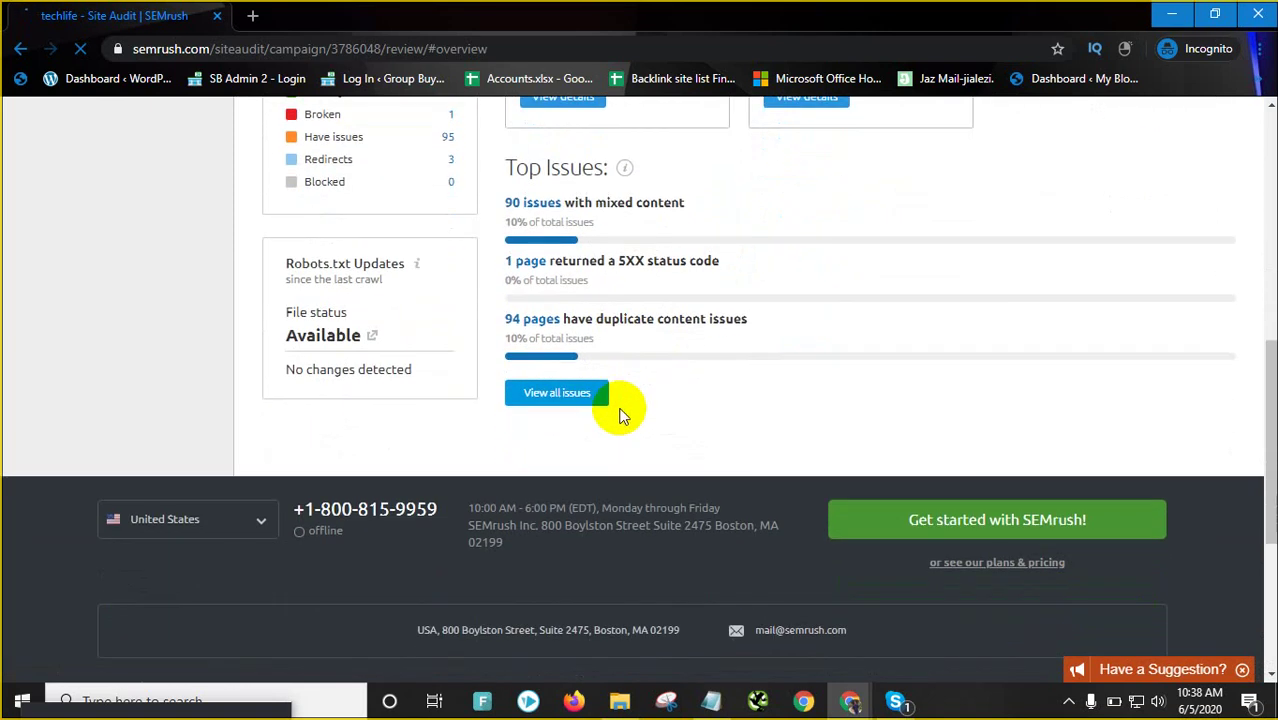
{"action": "scroll", "coordinate": [621, 401], "scroll_direction": "up", "scroll_amount": 3}
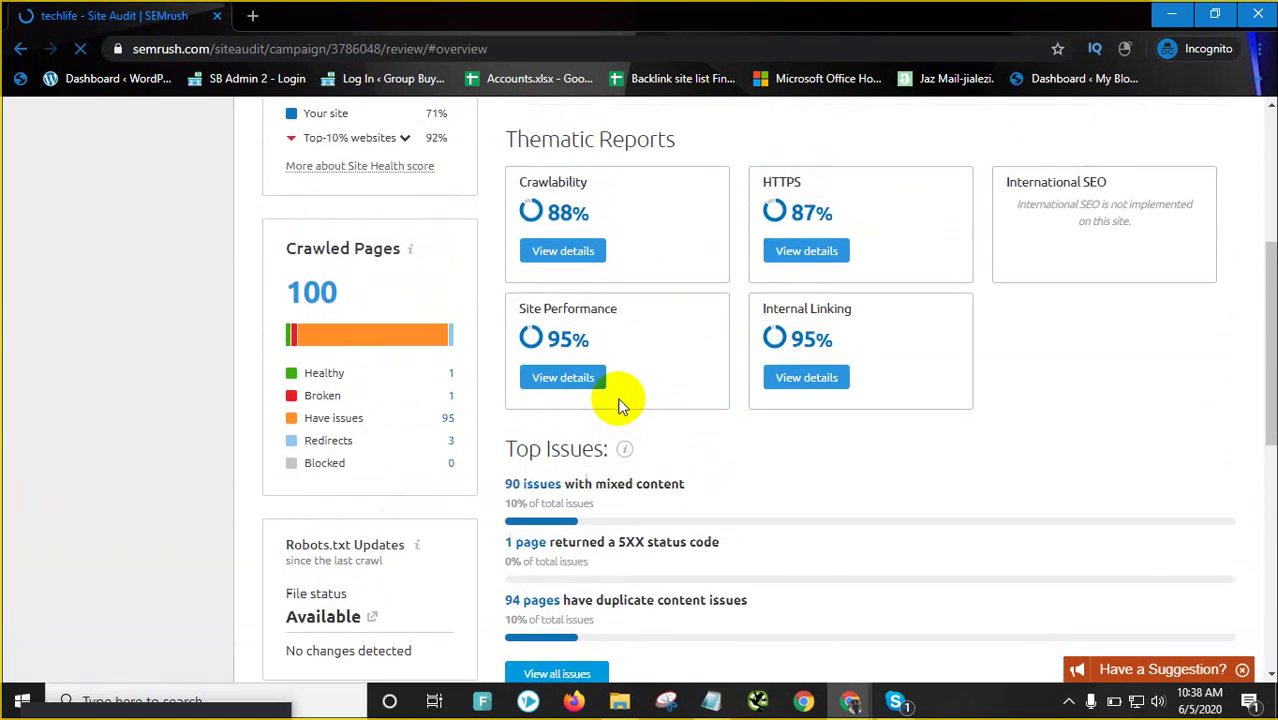
{"action": "scroll", "coordinate": [621, 399], "scroll_direction": "down", "scroll_amount": 1}
{"action": "scroll", "coordinate": [620, 398], "scroll_direction": "down", "scroll_amount": 1}
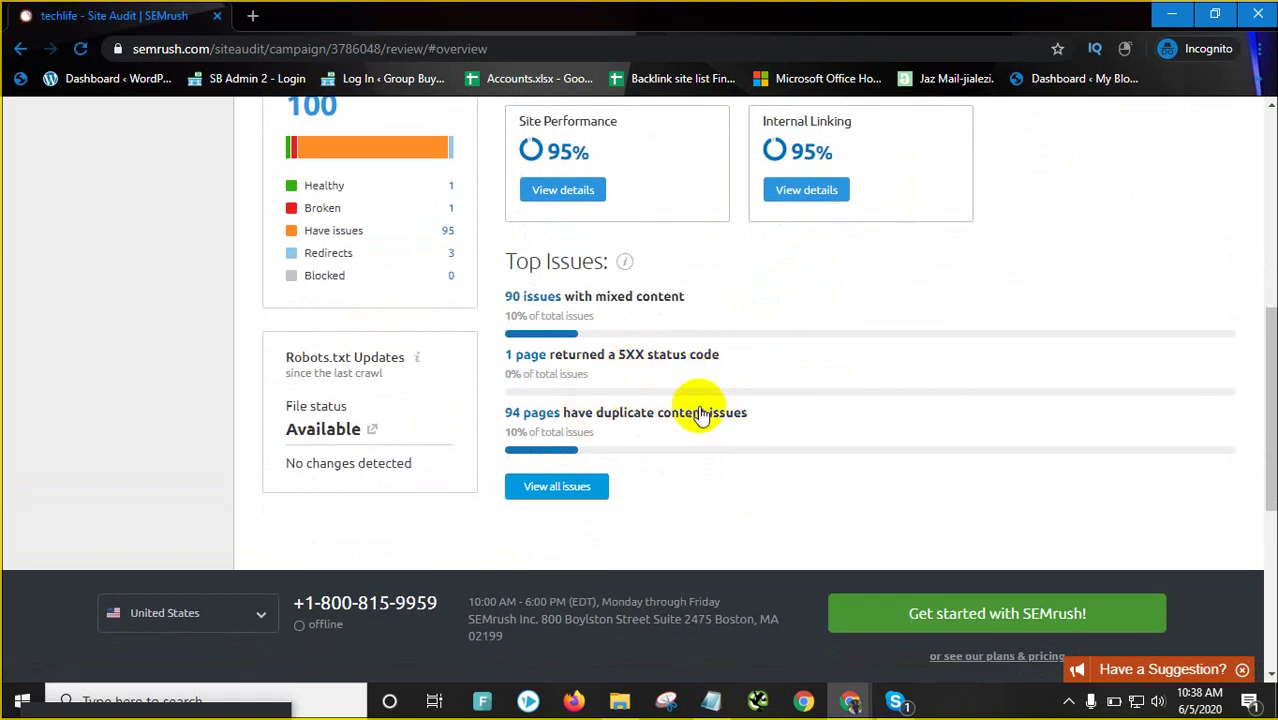
{"action": "scroll", "coordinate": [600, 402], "scroll_direction": "up", "scroll_amount": 6}
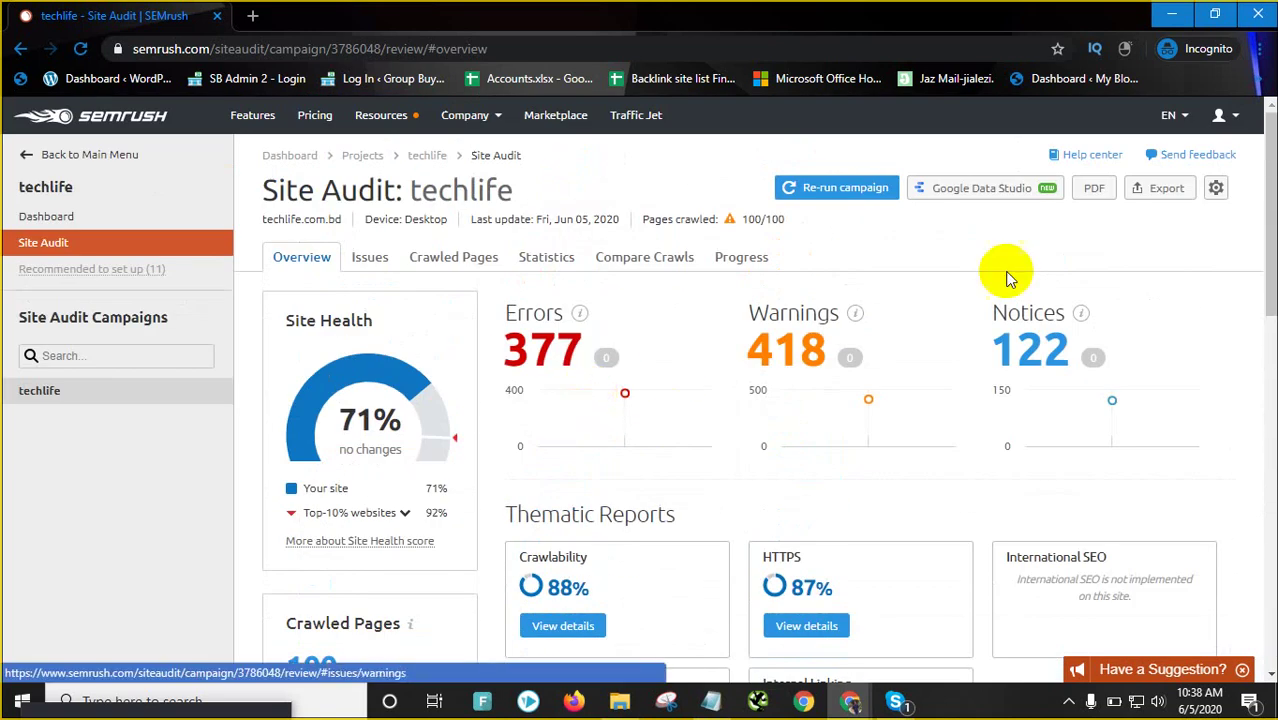
Start exporting the Site Audit overview as a PDF
{"action": "left_click", "coordinate": [1097, 196]}
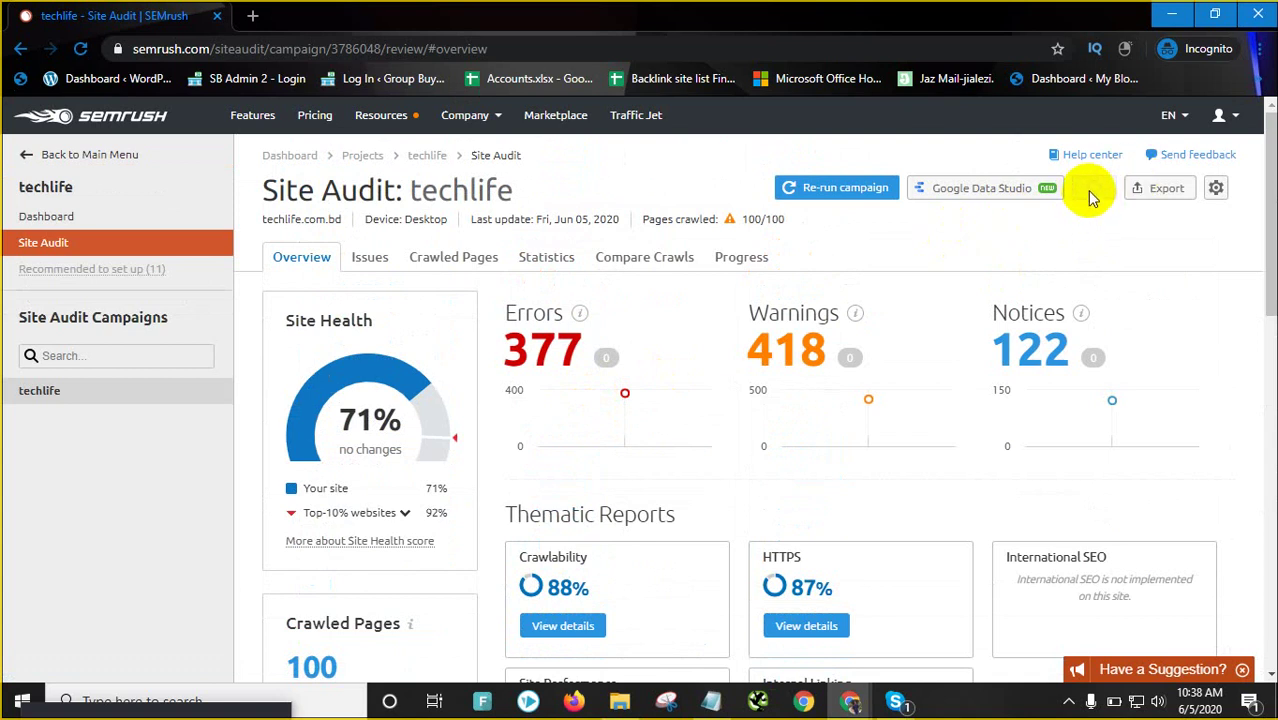
{"action": "scroll", "coordinate": [1000, 255], "scroll_direction": "down", "scroll_amount": 1}
{"action": "scroll", "coordinate": [1003, 270], "scroll_direction": "up", "scroll_amount": 1}
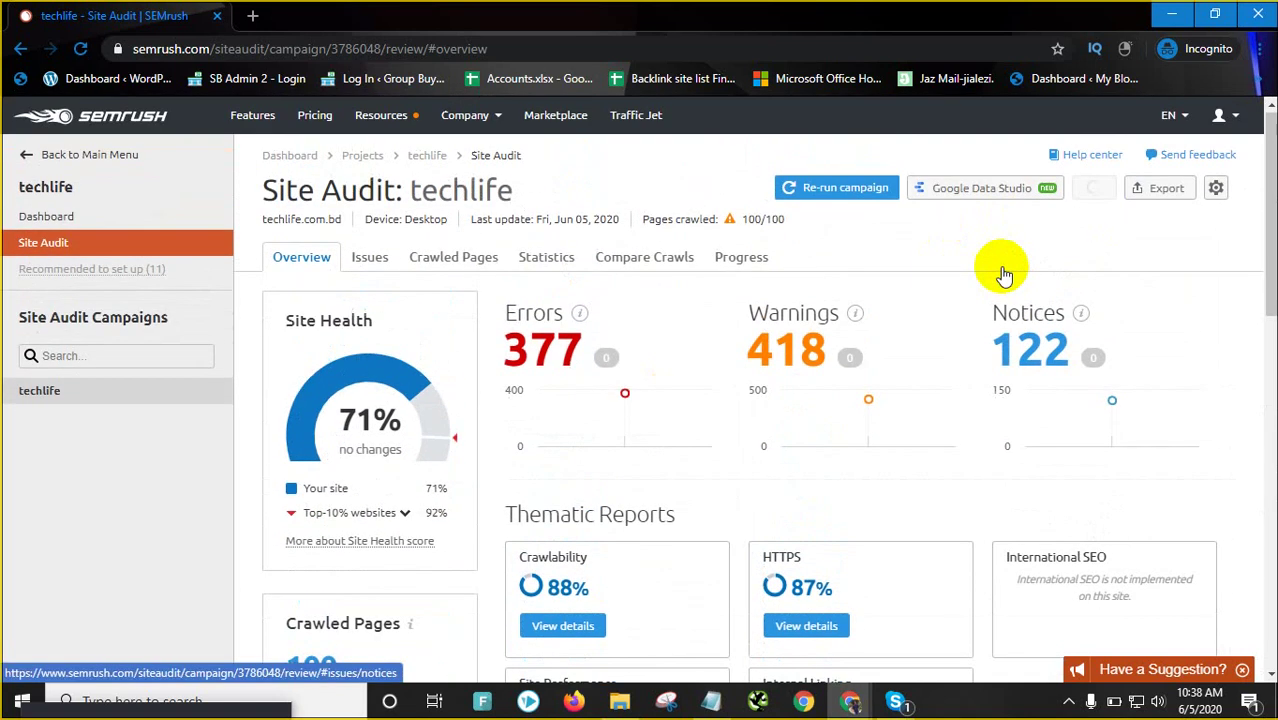
Export the Site Audit: Overview PDF, keeping the Weekly, Friday e-mail schedule
{"action": "left_click", "coordinate": [1096, 198]}
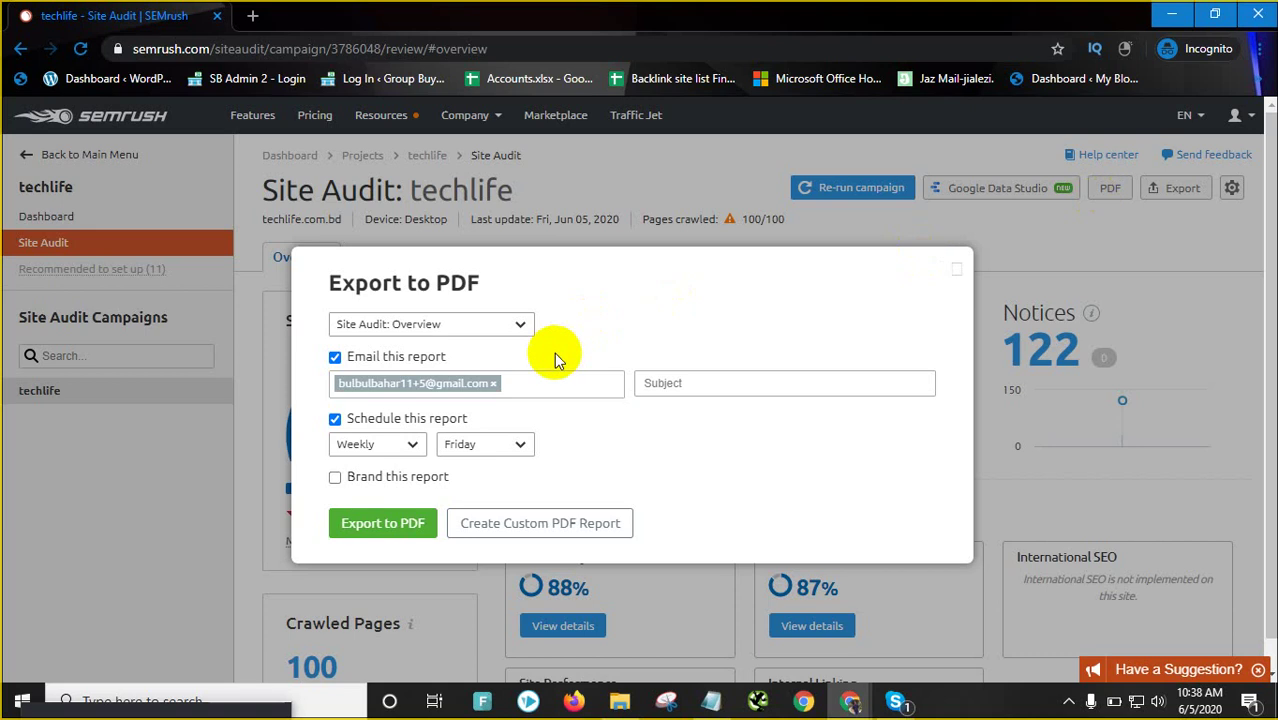
{"action": "left_click", "coordinate": [397, 449]}
{"action": "left_click", "coordinate": [397, 449]}
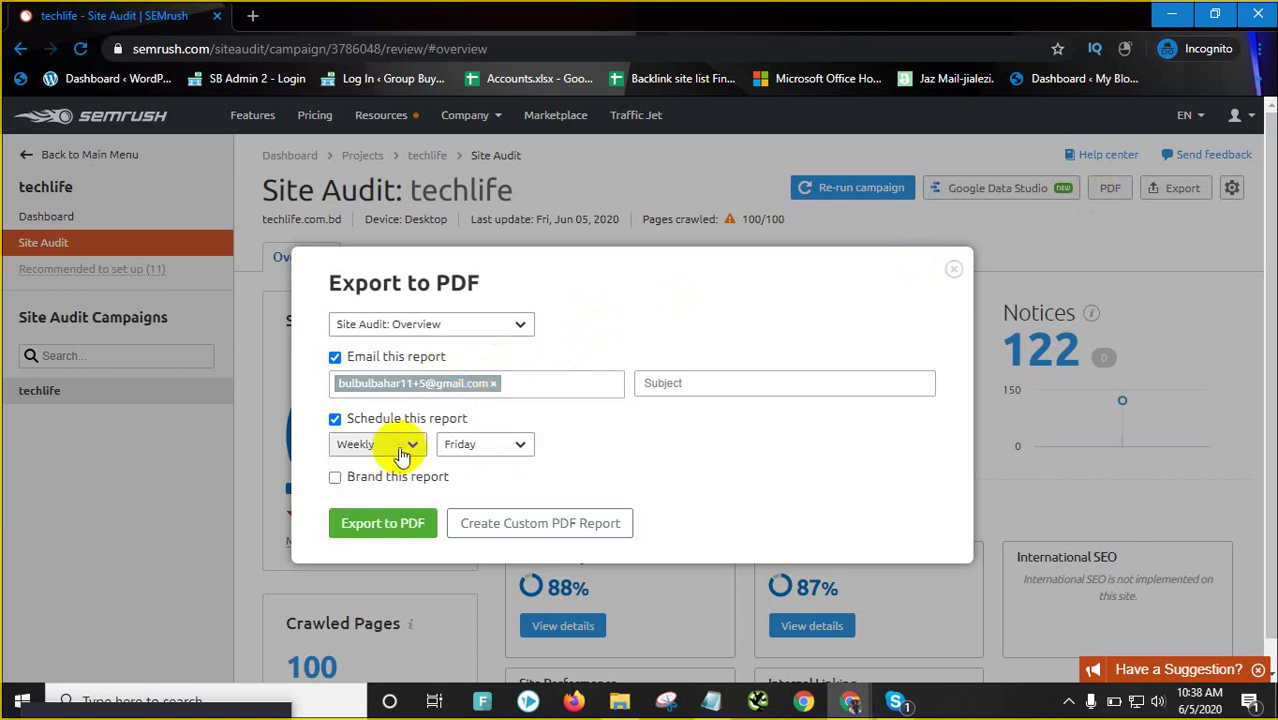
{"action": "left_click", "coordinate": [386, 525]}
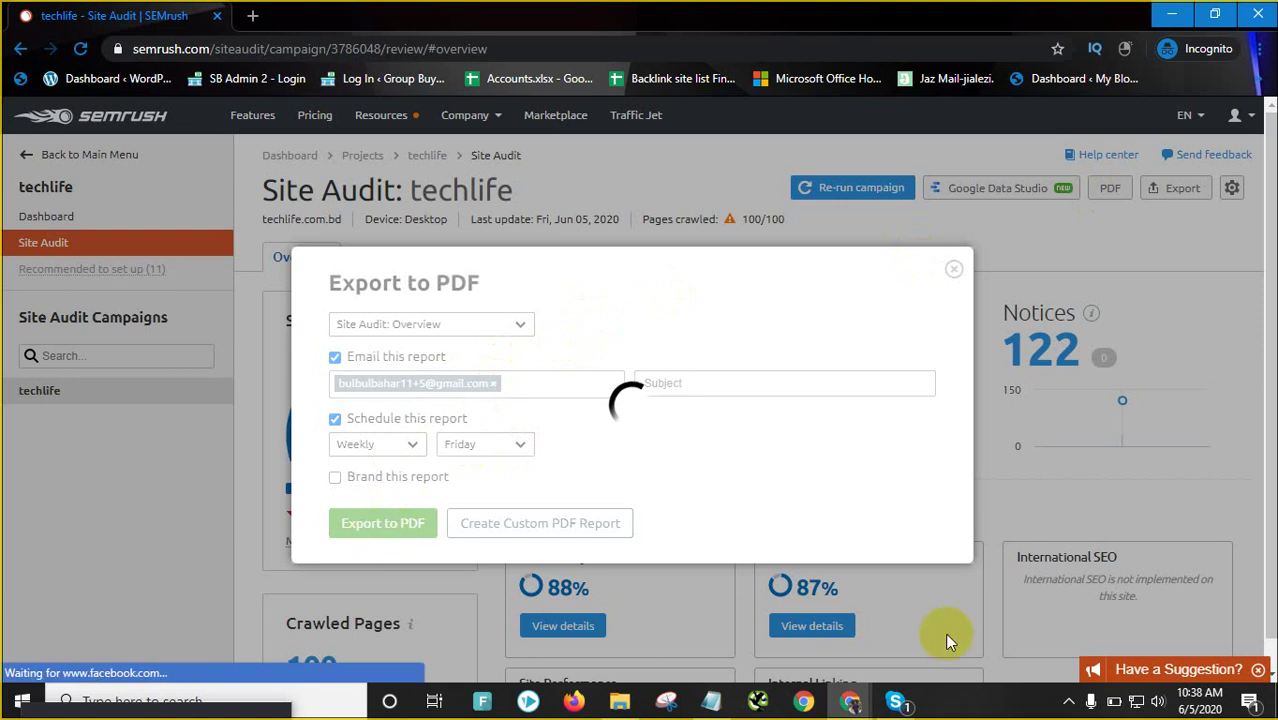
Check the Skype call windows and return to the SEMrush Site Audit window
{"action": "left_click", "coordinate": [897, 703]}
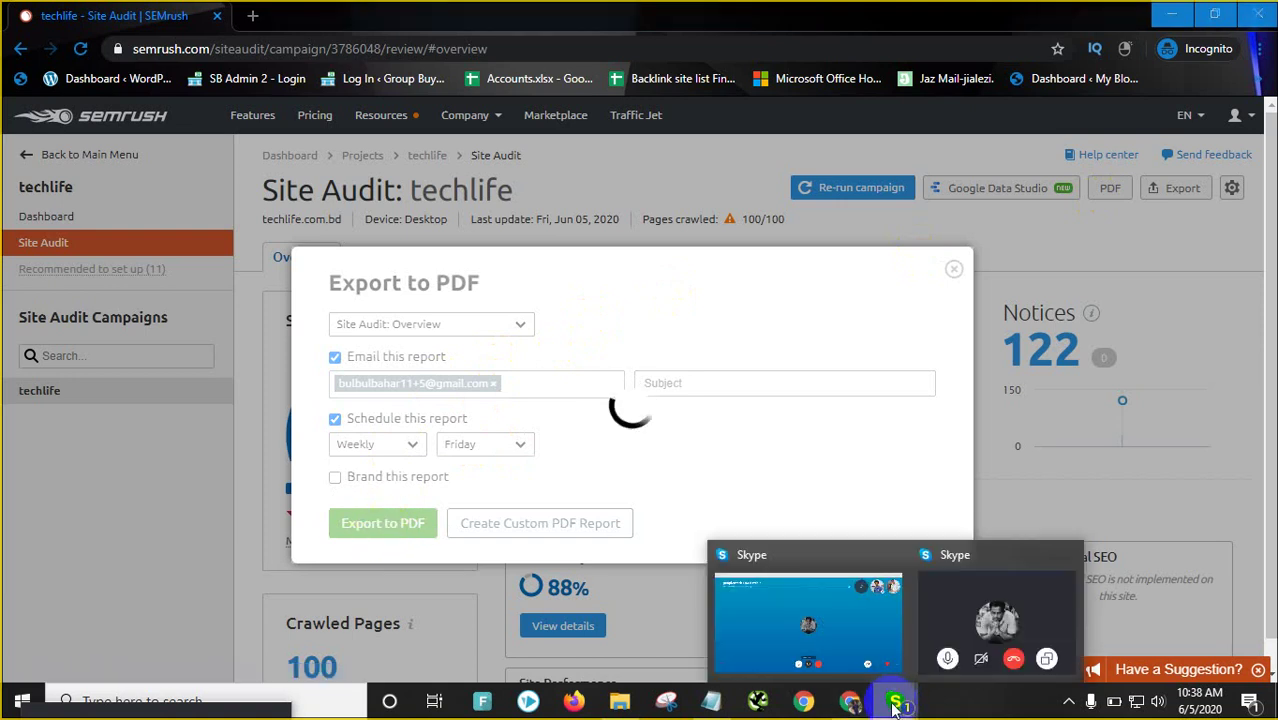
{"action": "mouse_move", "coordinate": [850, 700]}
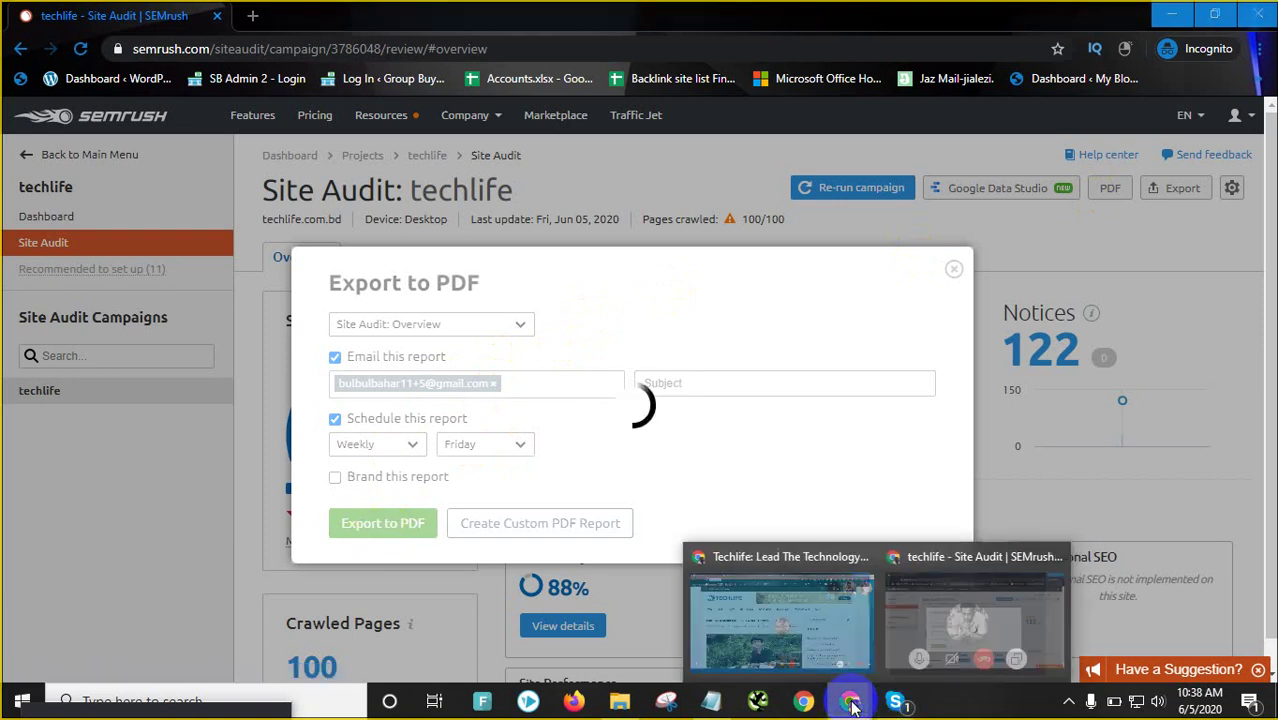
{"action": "left_click", "coordinate": [941, 640]}
{"action": "mouse_move", "coordinate": [850, 703]}
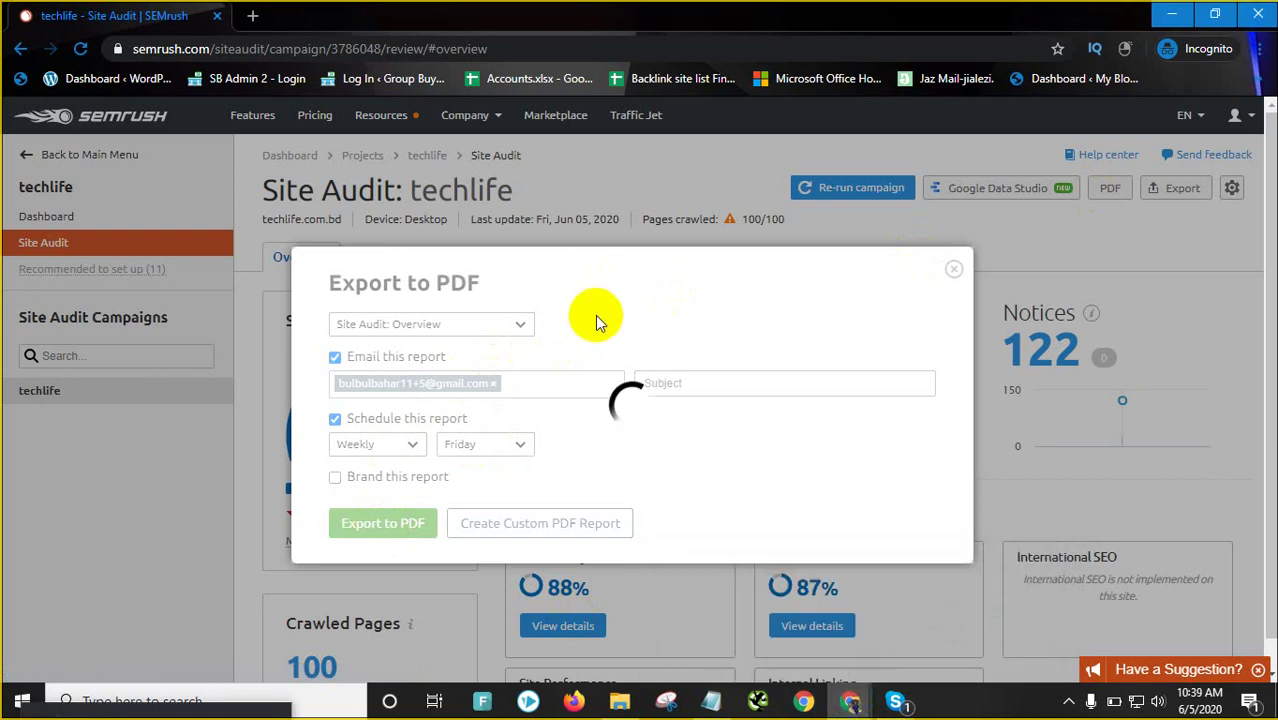
Open the WebSite Auditor shortcut's file location from the Desktop June folder
{"action": "left_click", "coordinate": [619, 700]}
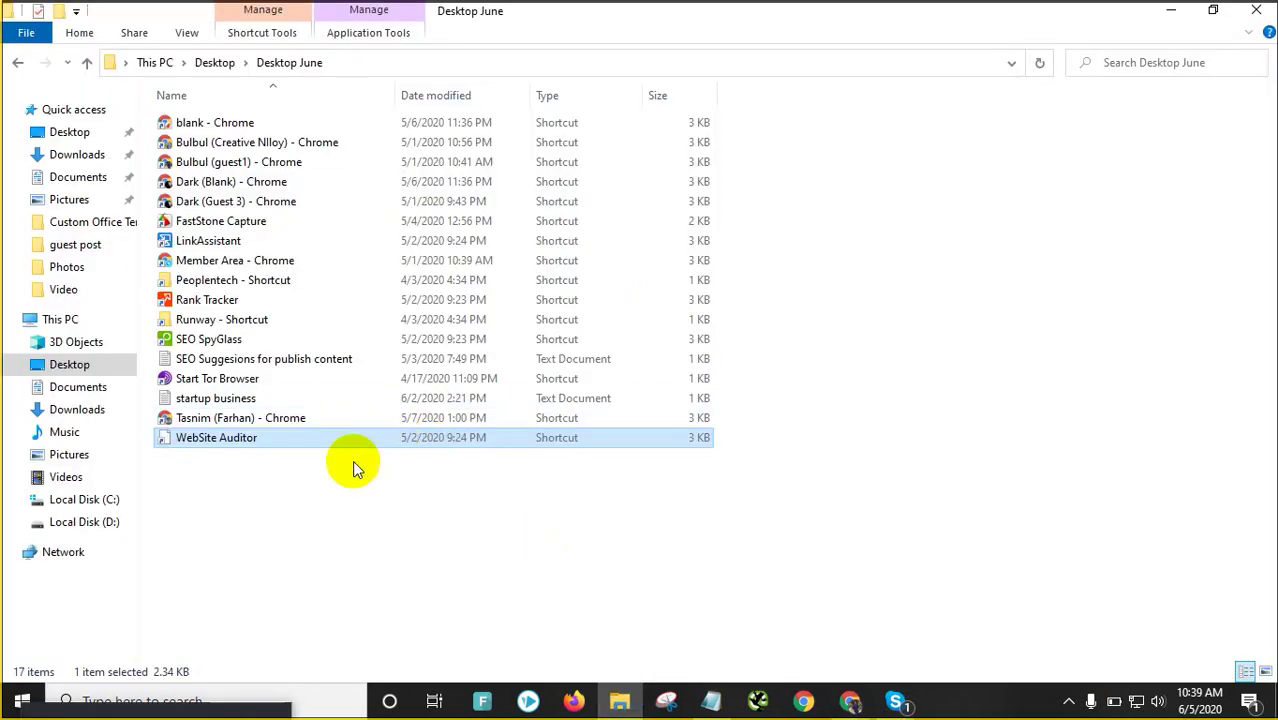
{"action": "left_click", "coordinate": [247, 440]}
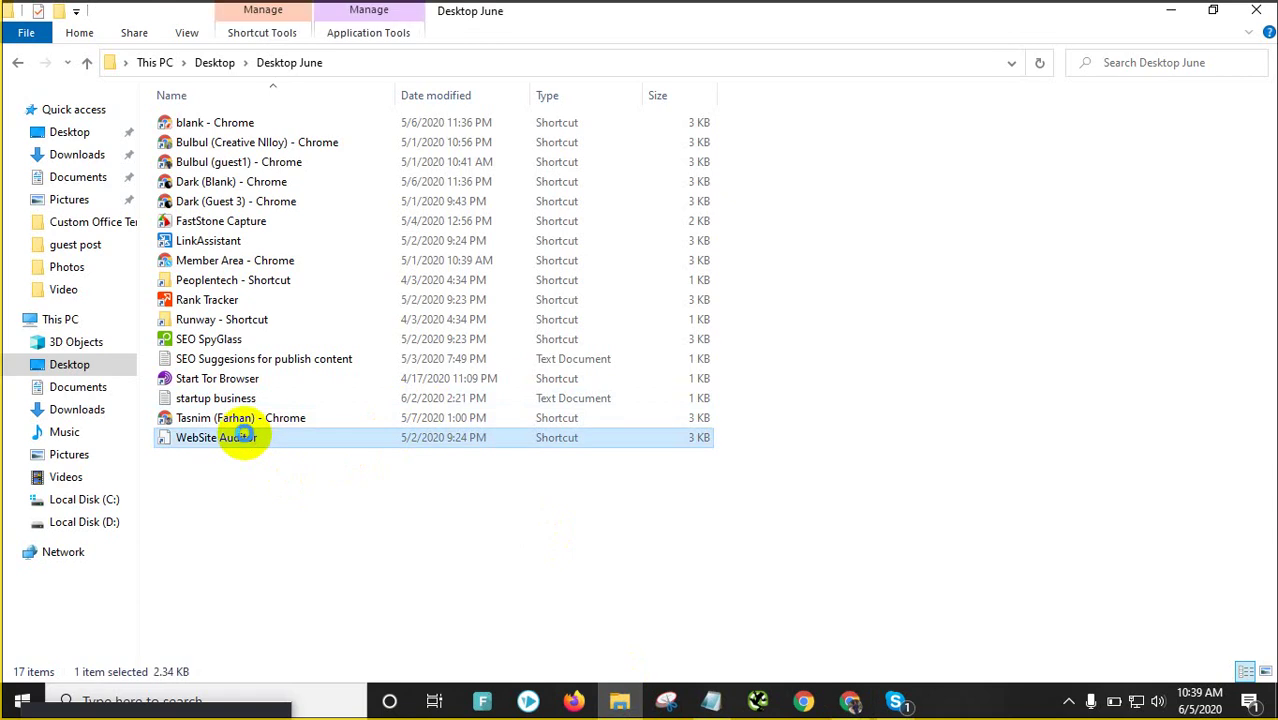
{"action": "right_click", "coordinate": [243, 436]}
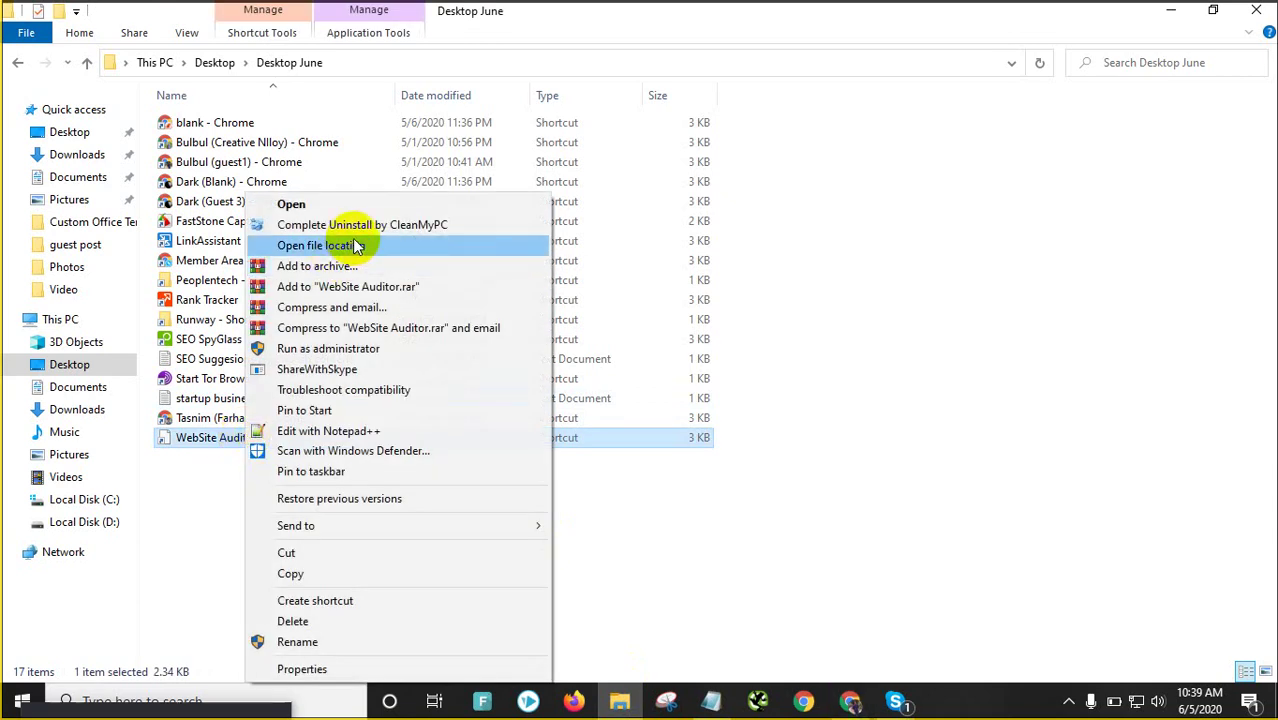
{"action": "left_click", "coordinate": [357, 246]}
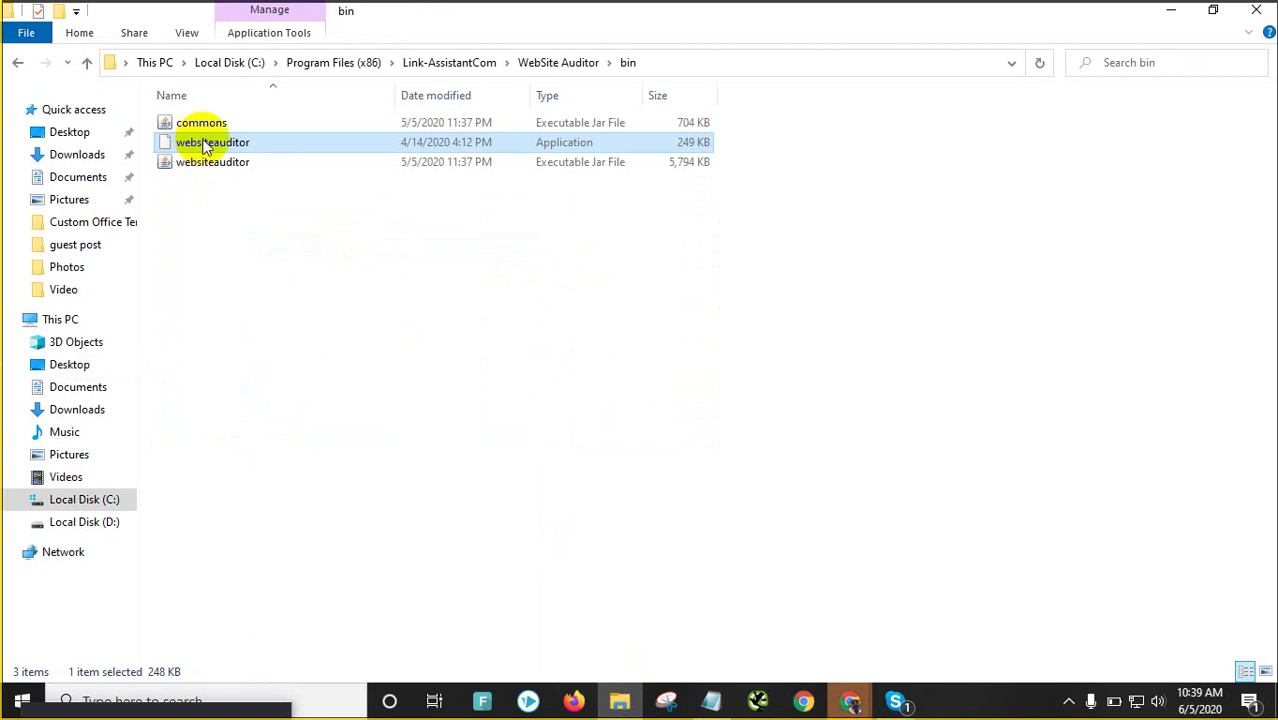
{"action": "left_click", "coordinate": [210, 145]}
{"action": "left_click", "coordinate": [322, 194]}
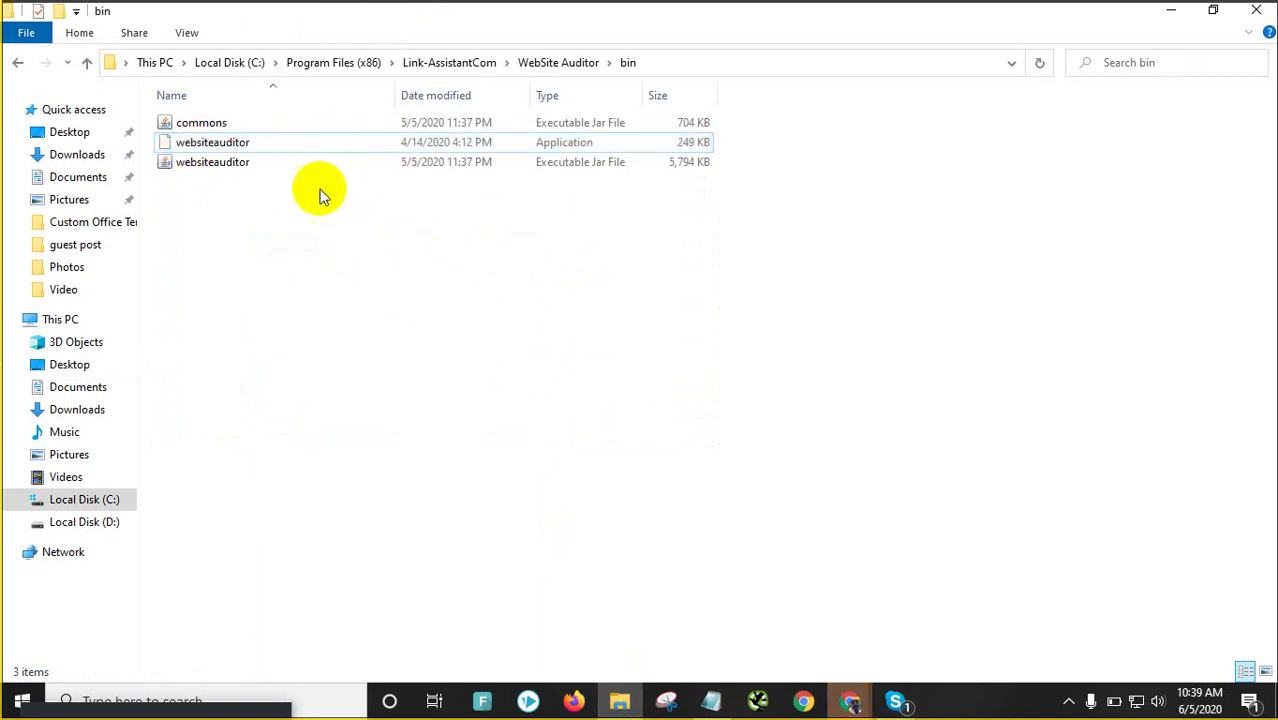
Run the websiteauditor application as administrator
{"action": "left_click", "coordinate": [321, 147]}
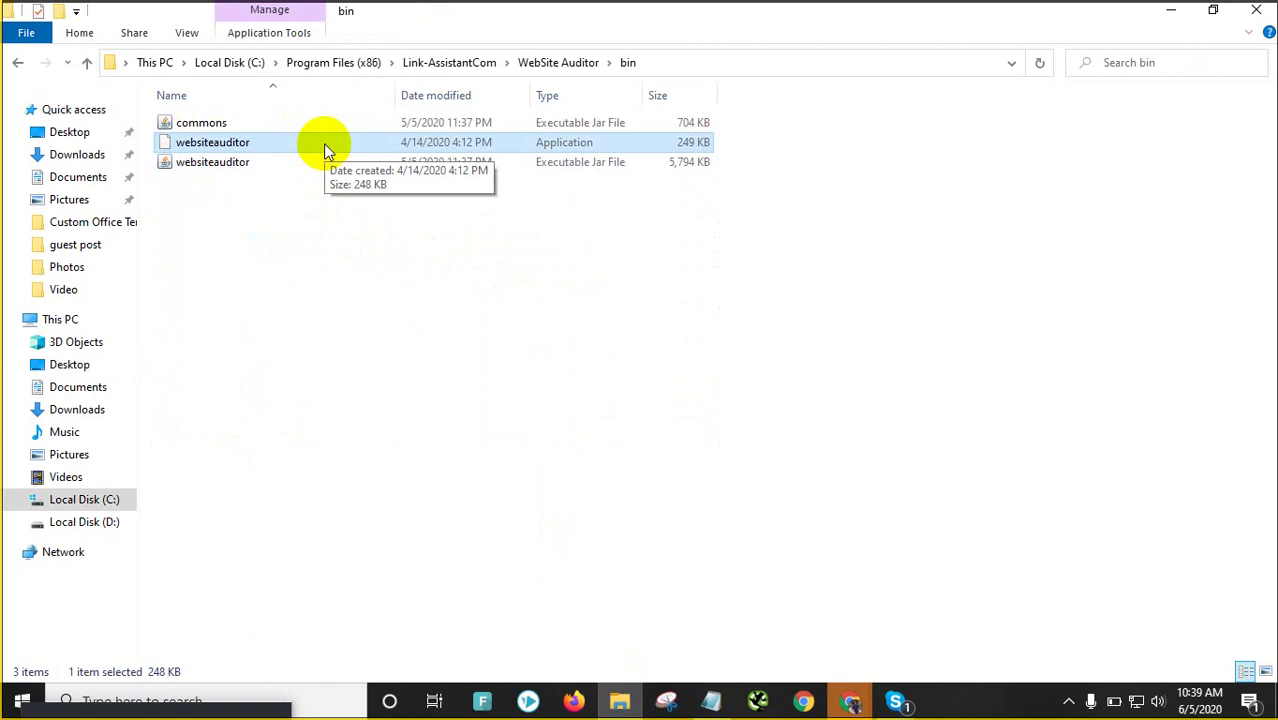
{"action": "right_click", "coordinate": [362, 148]}
{"action": "left_click", "coordinate": [372, 151]}
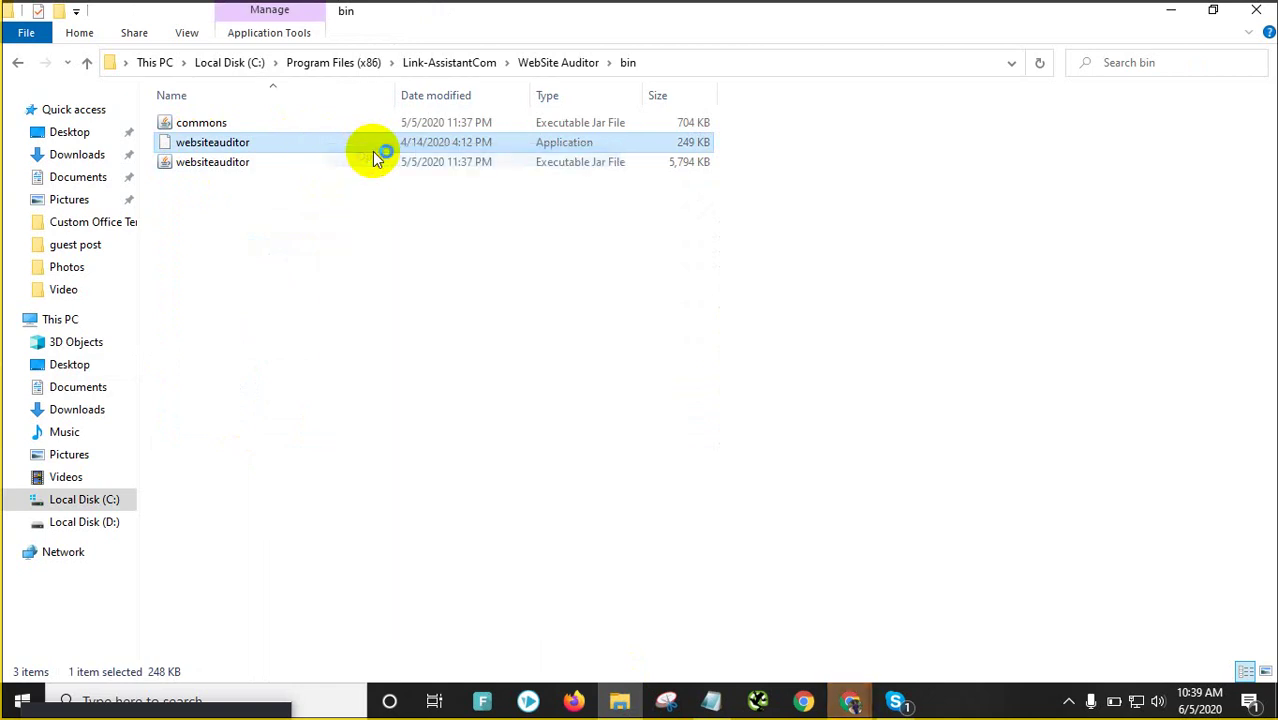
{"action": "right_click", "coordinate": [373, 145]}
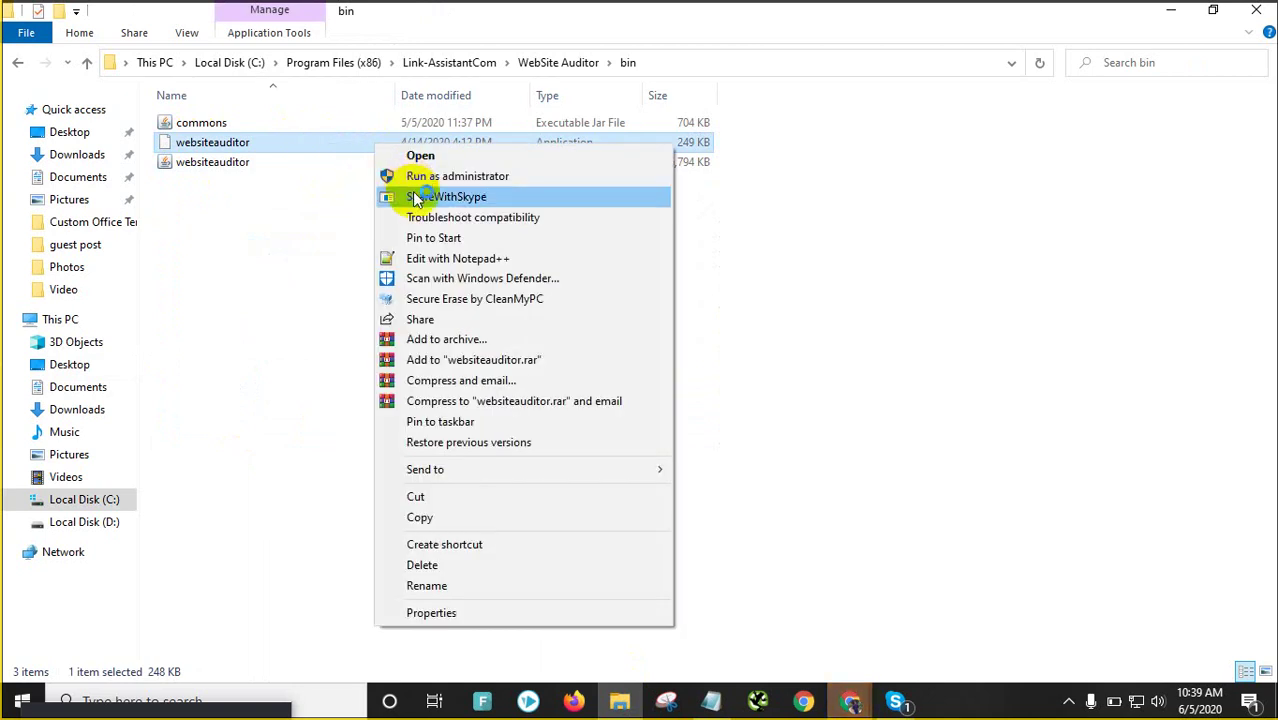
{"action": "left_click", "coordinate": [422, 180]}
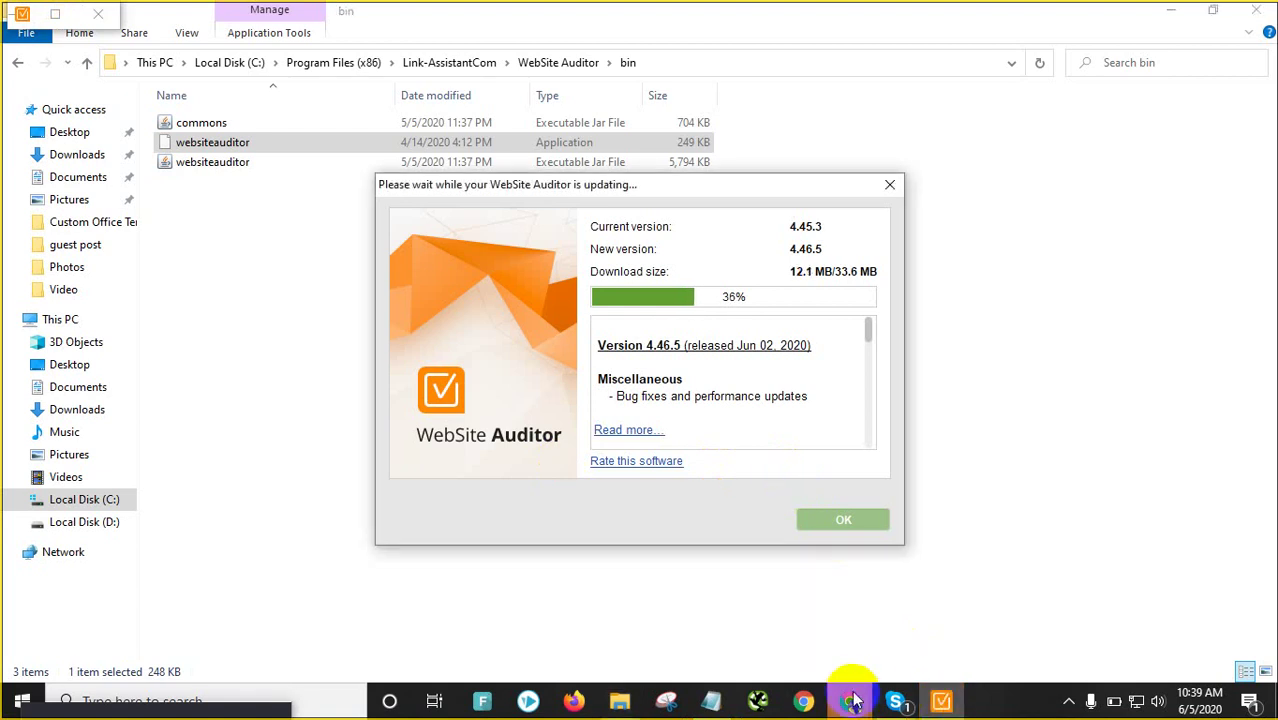
Save the Site Audit overview PDF to Downloads and dismiss the Export completed message
{"action": "mouse_move", "coordinate": [852, 698]}
{"action": "left_click", "coordinate": [899, 614]}
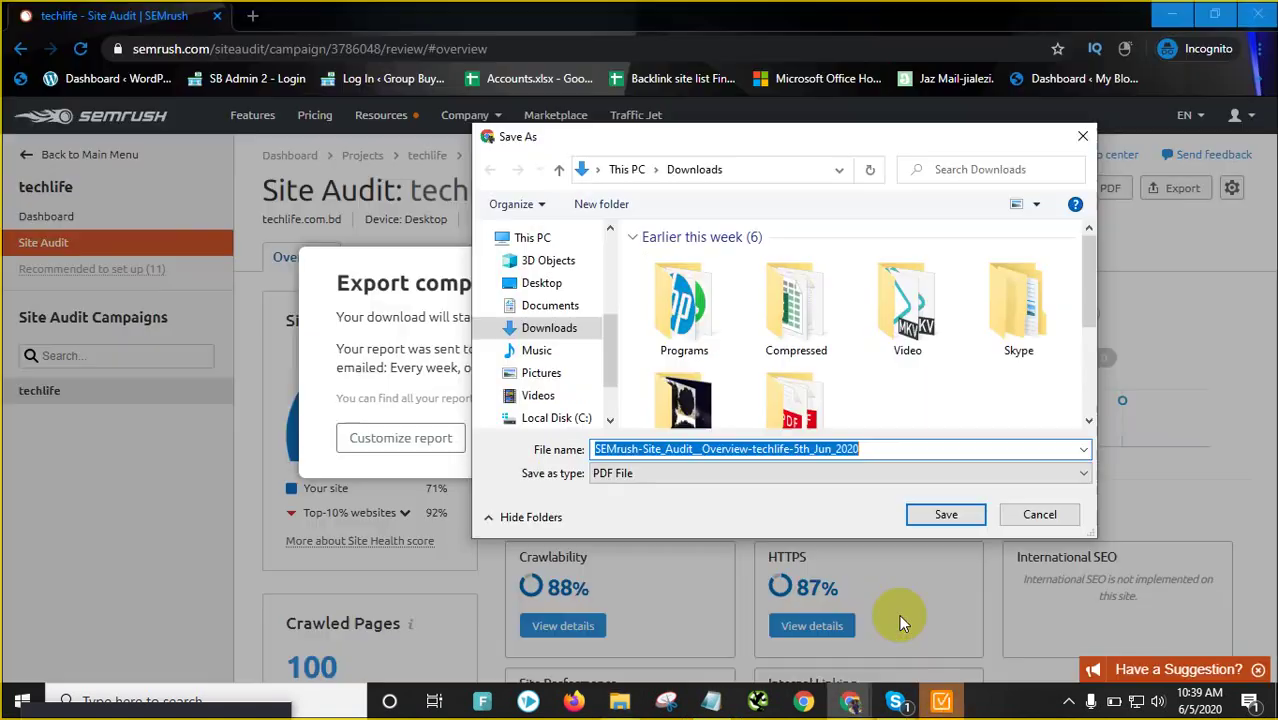
{"action": "left_click", "coordinate": [938, 515]}
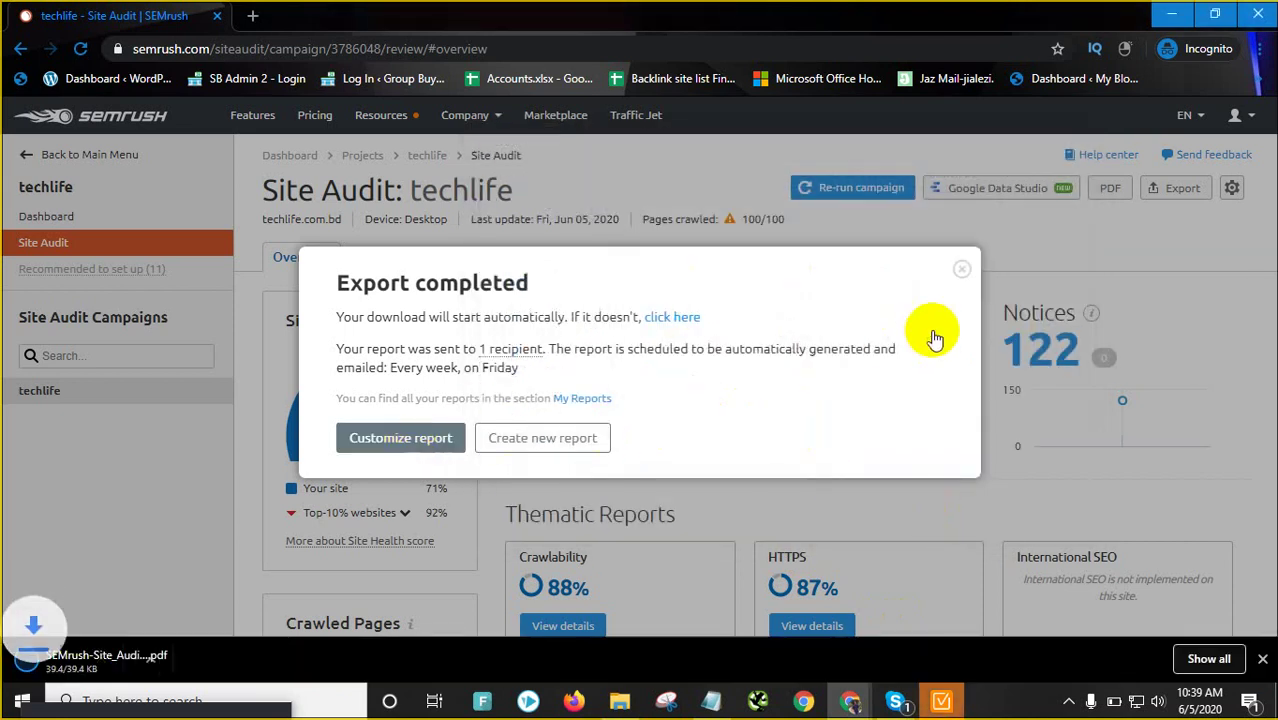
{"action": "left_click", "coordinate": [963, 270]}
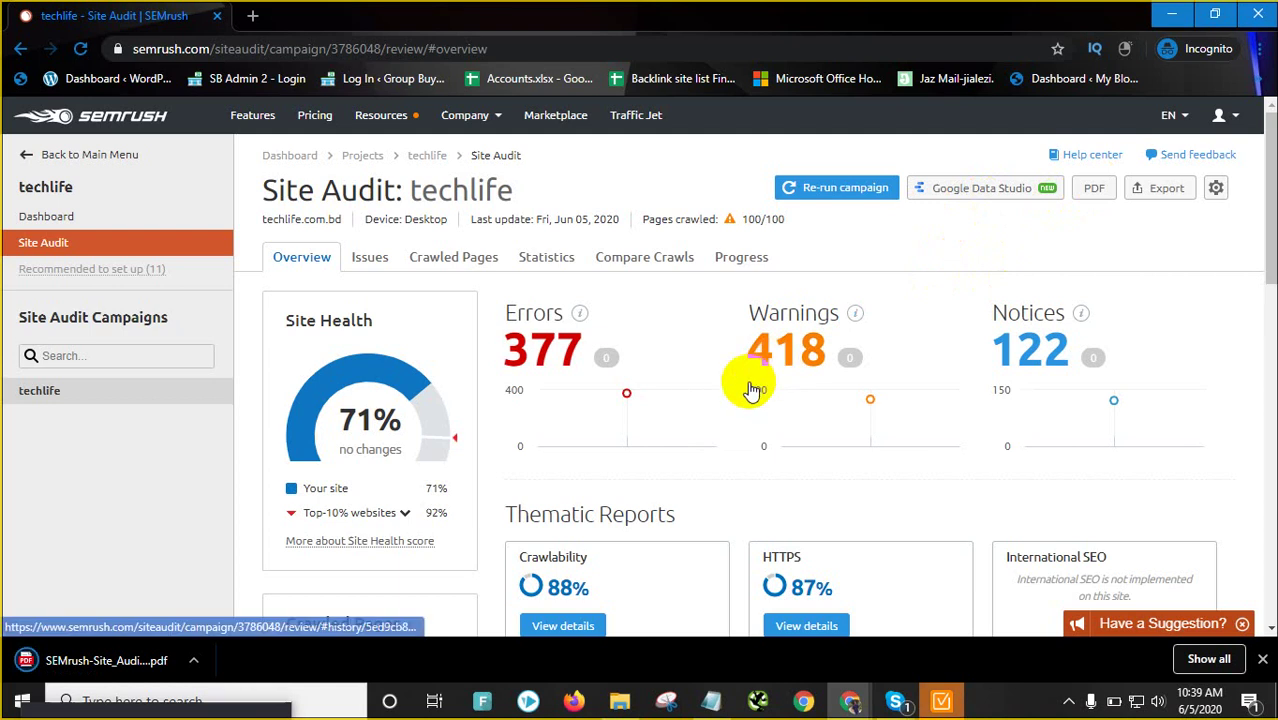
{"action": "scroll", "coordinate": [519, 394], "scroll_direction": "down", "scroll_amount": 4}
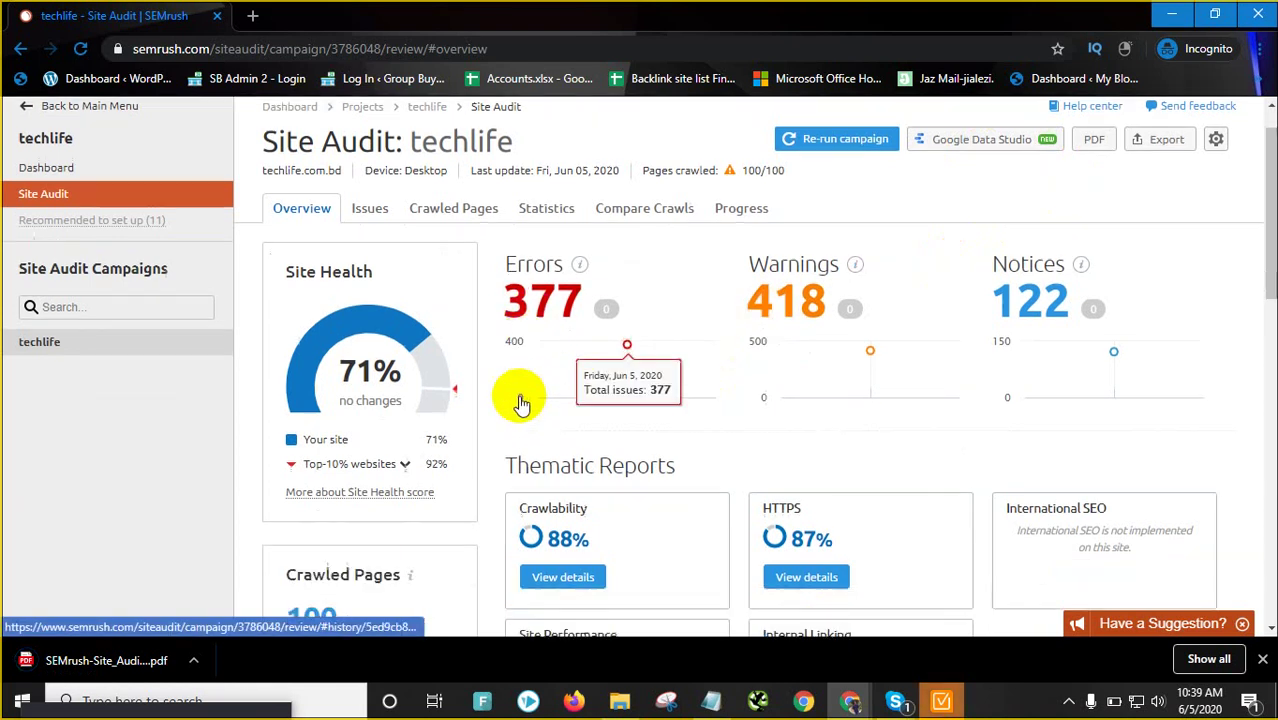
{"action": "scroll", "coordinate": [522, 362], "scroll_direction": "up", "scroll_amount": 4}
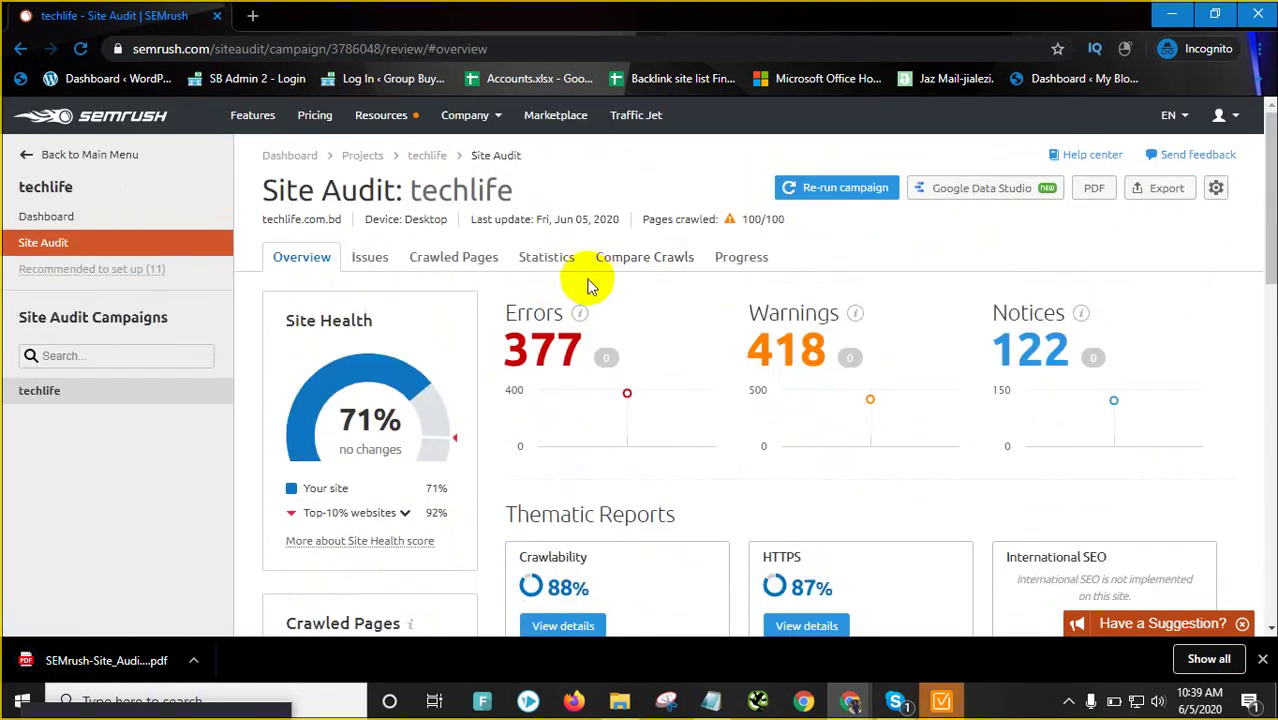
{"action": "right_click", "coordinate": [562, 353]}
Open the 7 Errors issues list in a new tab, checking WebSite Auditor's update progress
{"action": "left_click", "coordinate": [588, 366]}
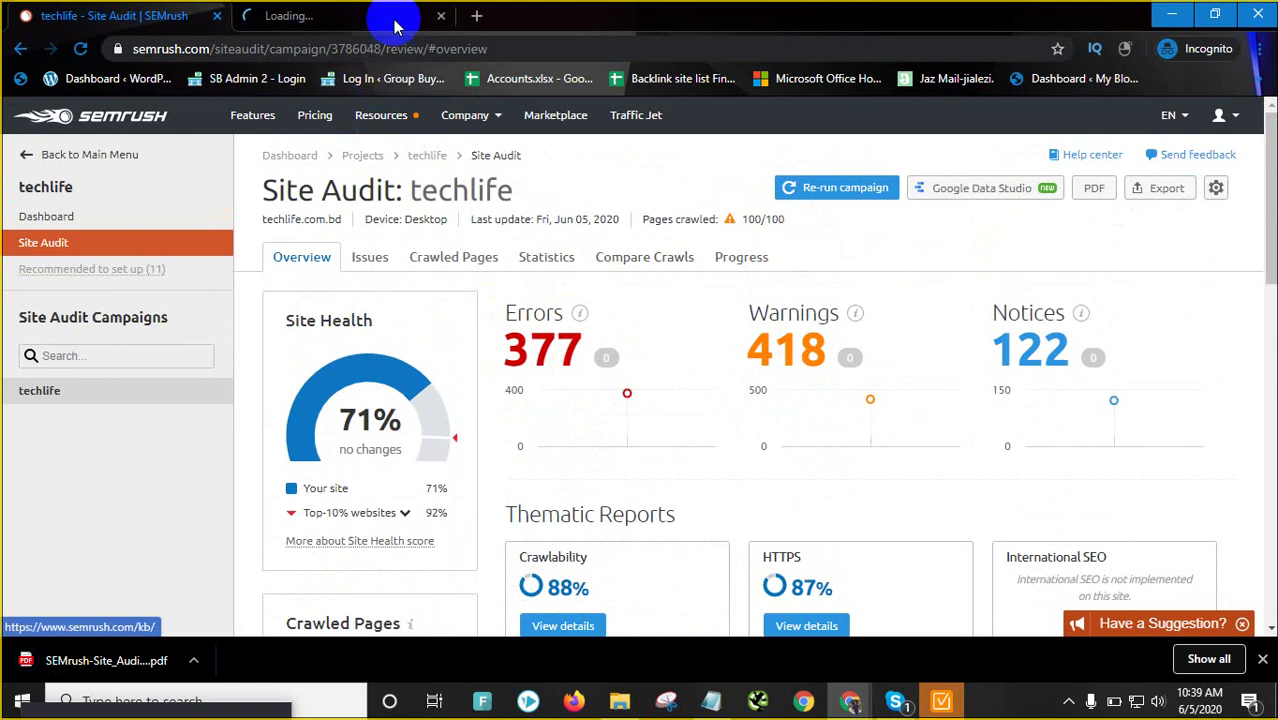
{"action": "left_click", "coordinate": [380, 18]}
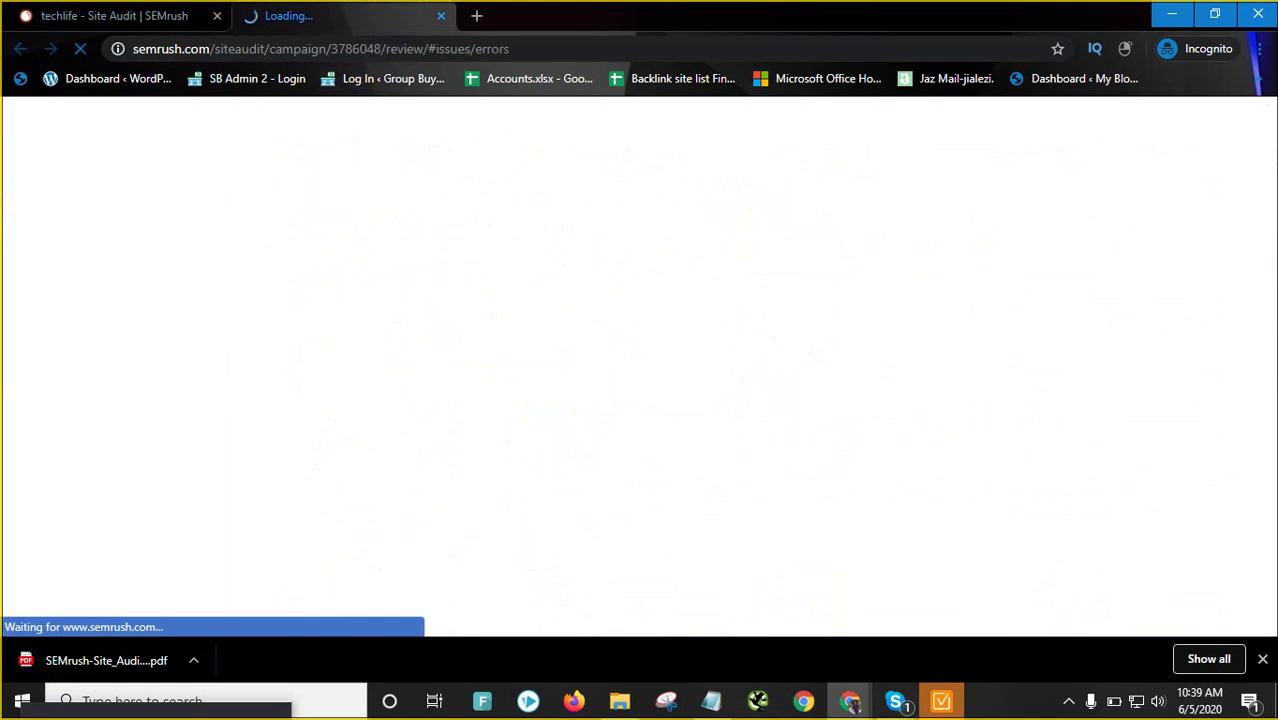
{"action": "left_click", "coordinate": [1265, 660]}
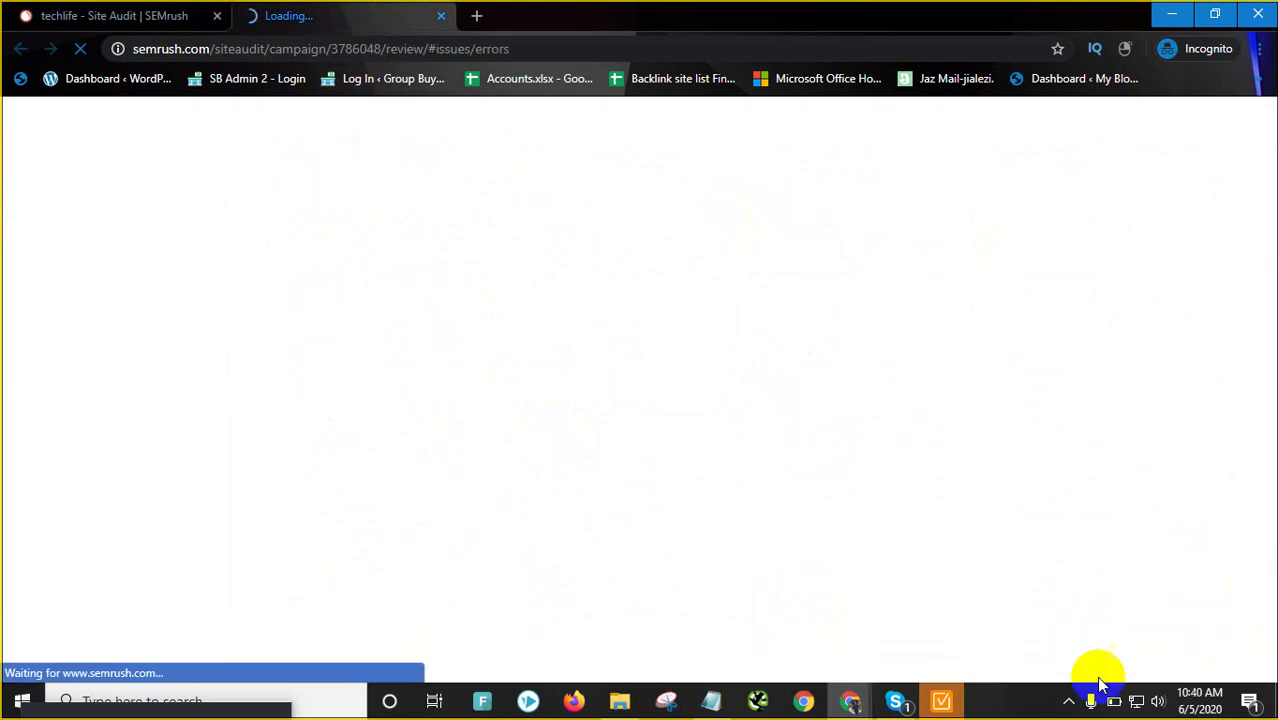
{"action": "left_click", "coordinate": [941, 700]}
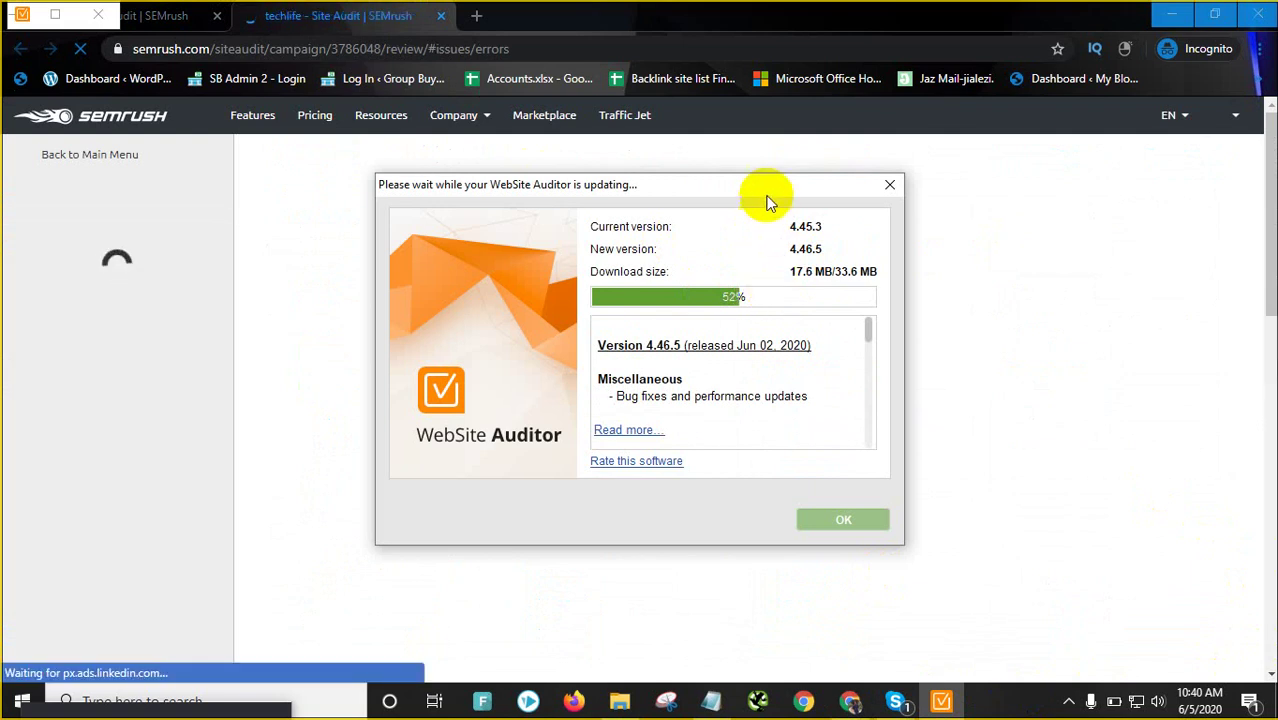
{"action": "left_click_drag", "start_coordinate": [766, 186], "coordinate": [760, 282]}
{"action": "left_click", "coordinate": [588, 180]}
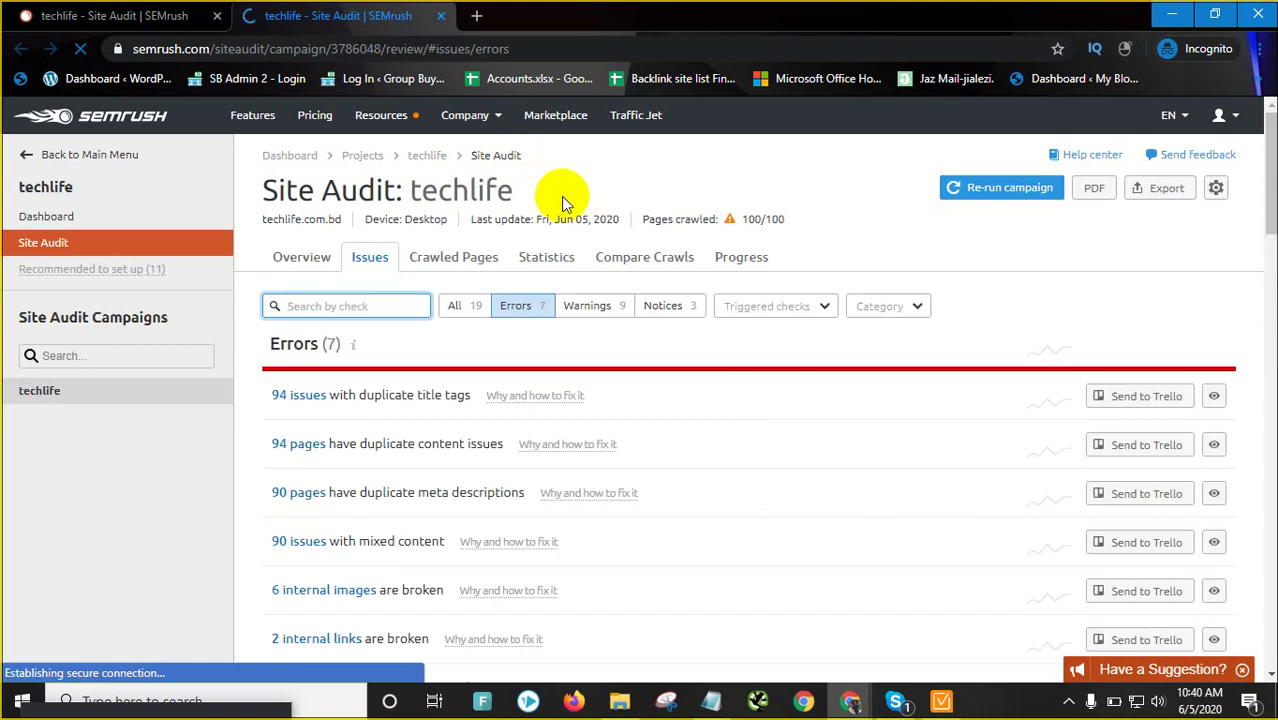
Open the 'Why and how to fix it' explanation for the 94 duplicate title tags
{"action": "scroll", "coordinate": [556, 337], "scroll_direction": "down", "scroll_amount": 1}
{"action": "scroll", "coordinate": [633, 362], "scroll_direction": "down", "scroll_amount": 1}
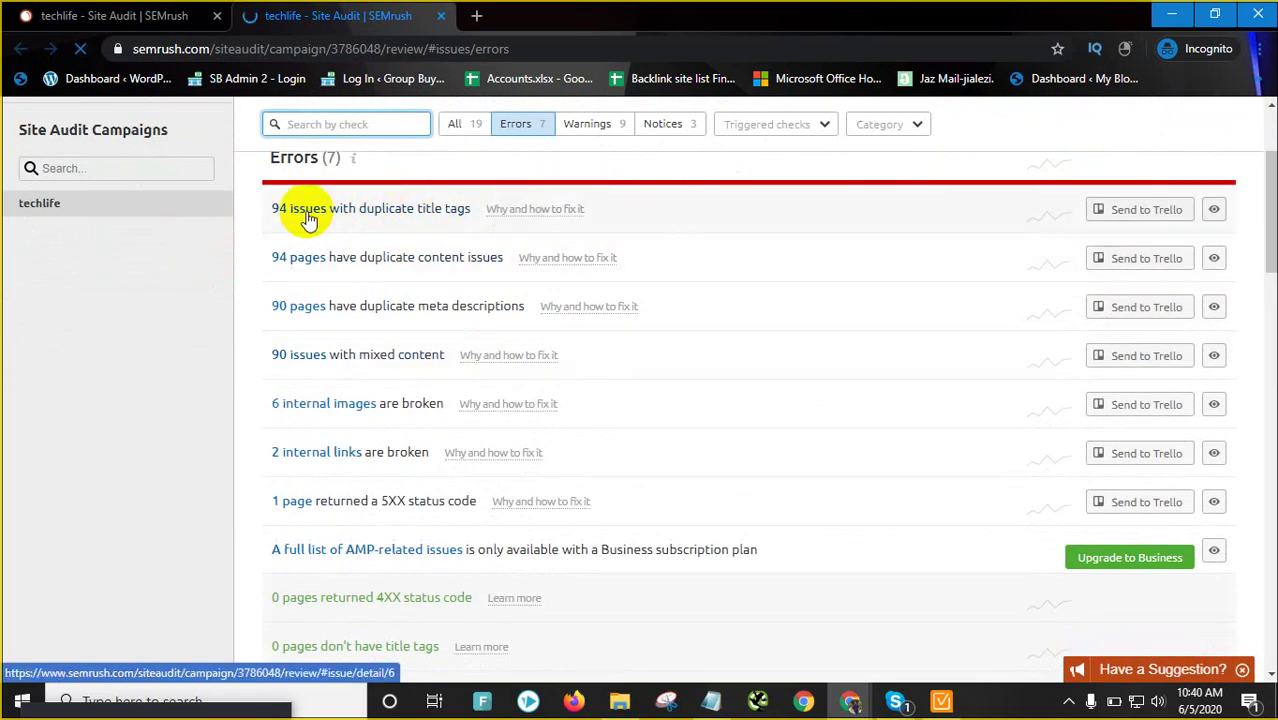
{"action": "left_click", "coordinate": [533, 214]}
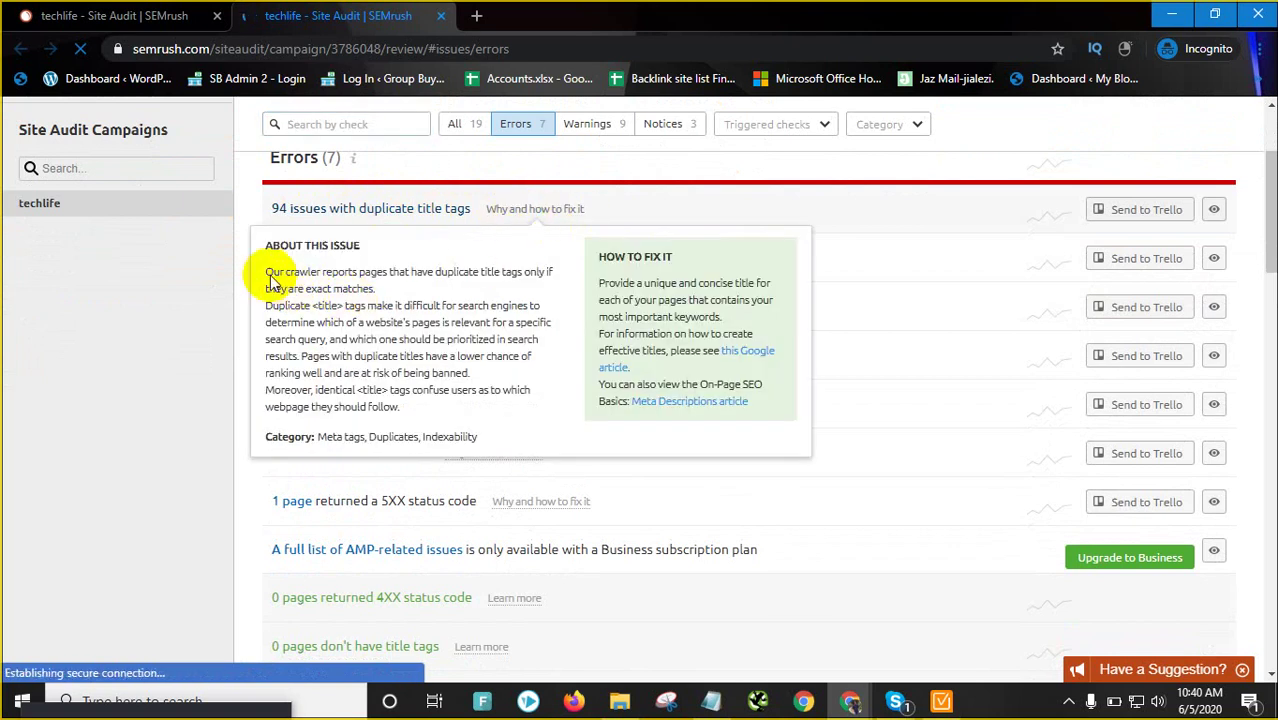
Highlight key sentences of the duplicate title tags explanation while reading it
{"action": "left_click_drag", "start_coordinate": [270, 276], "coordinate": [362, 290]}
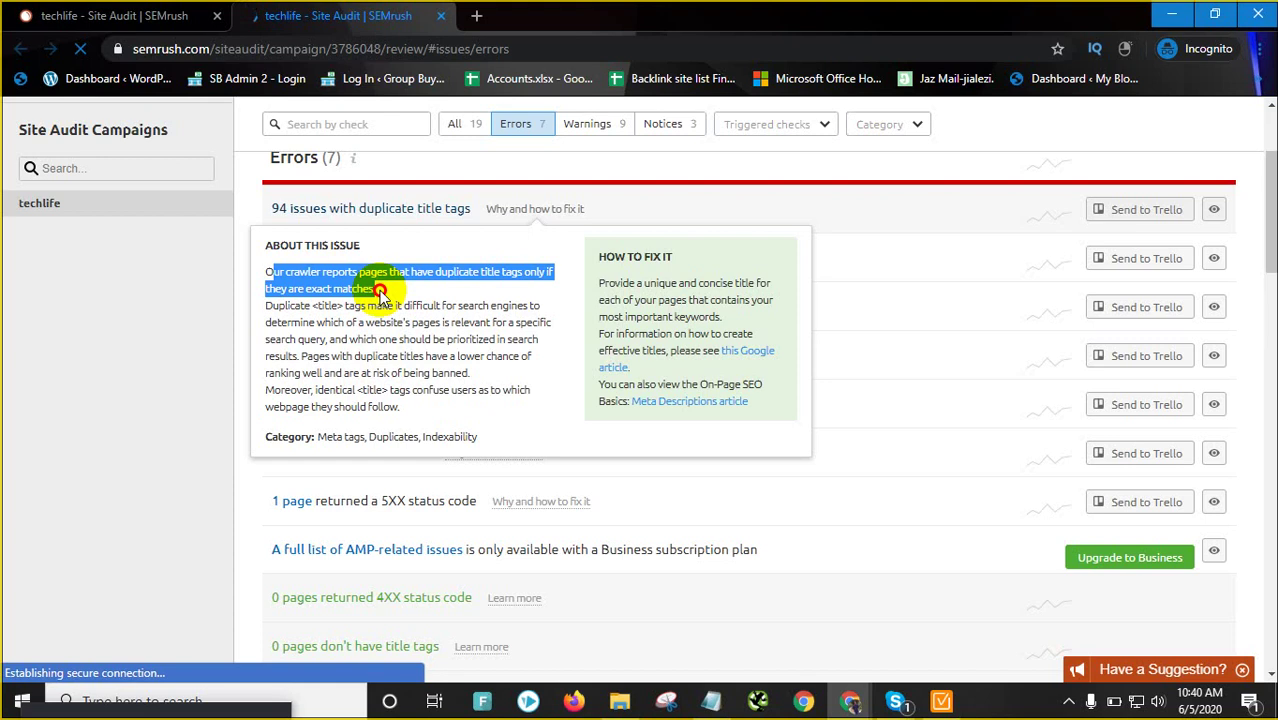
{"action": "left_click", "coordinate": [457, 280]}
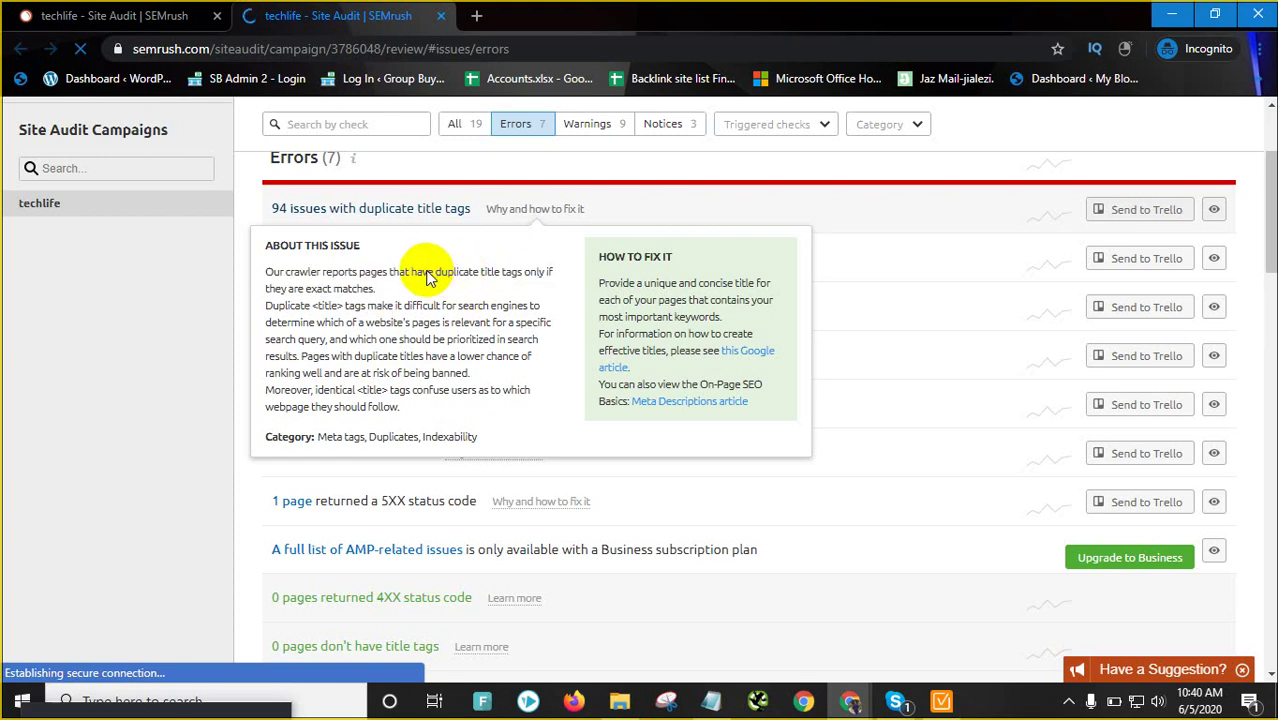
{"action": "left_click_drag", "start_coordinate": [437, 272], "coordinate": [524, 278]}
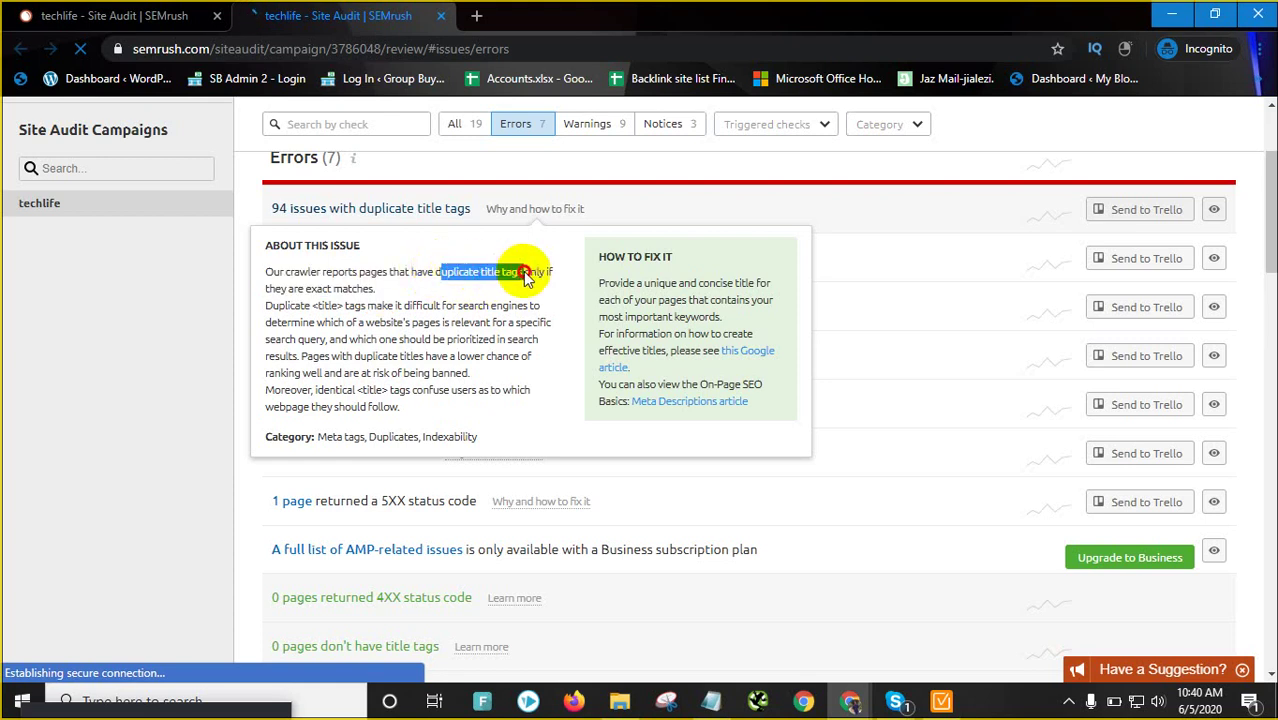
{"action": "left_click", "coordinate": [303, 290]}
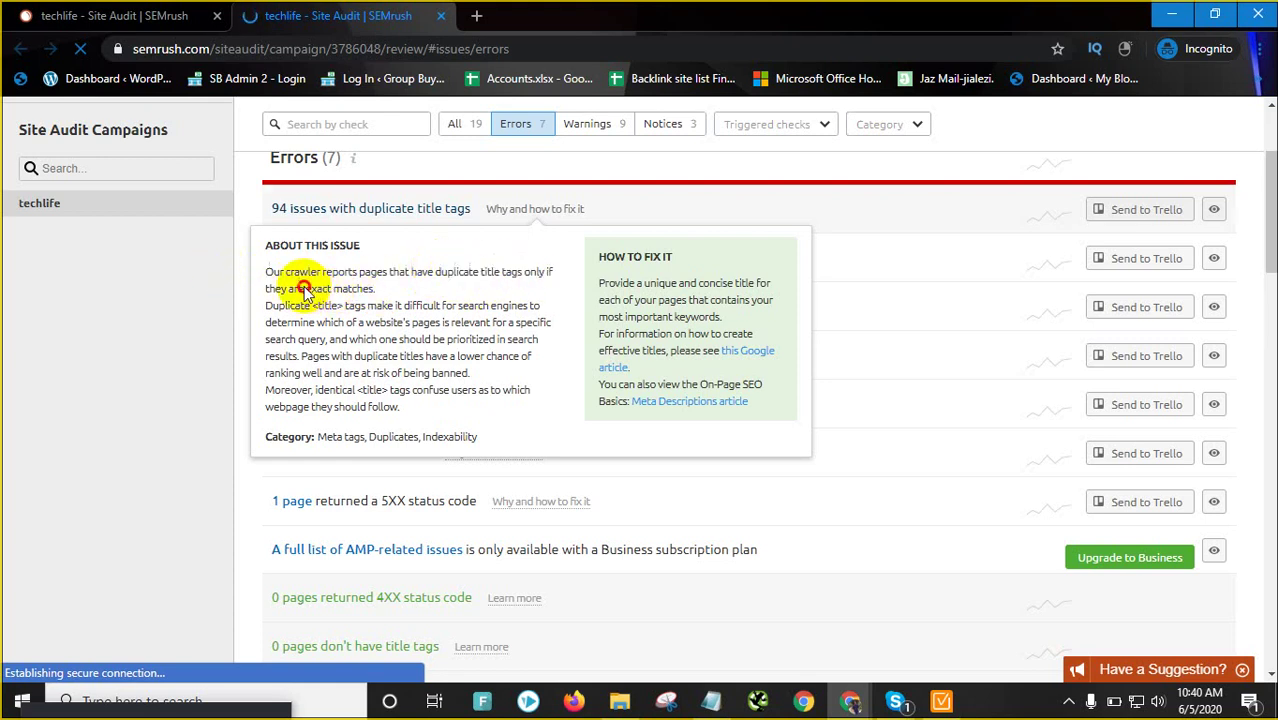
{"action": "left_click_drag", "start_coordinate": [303, 290], "coordinate": [530, 344]}
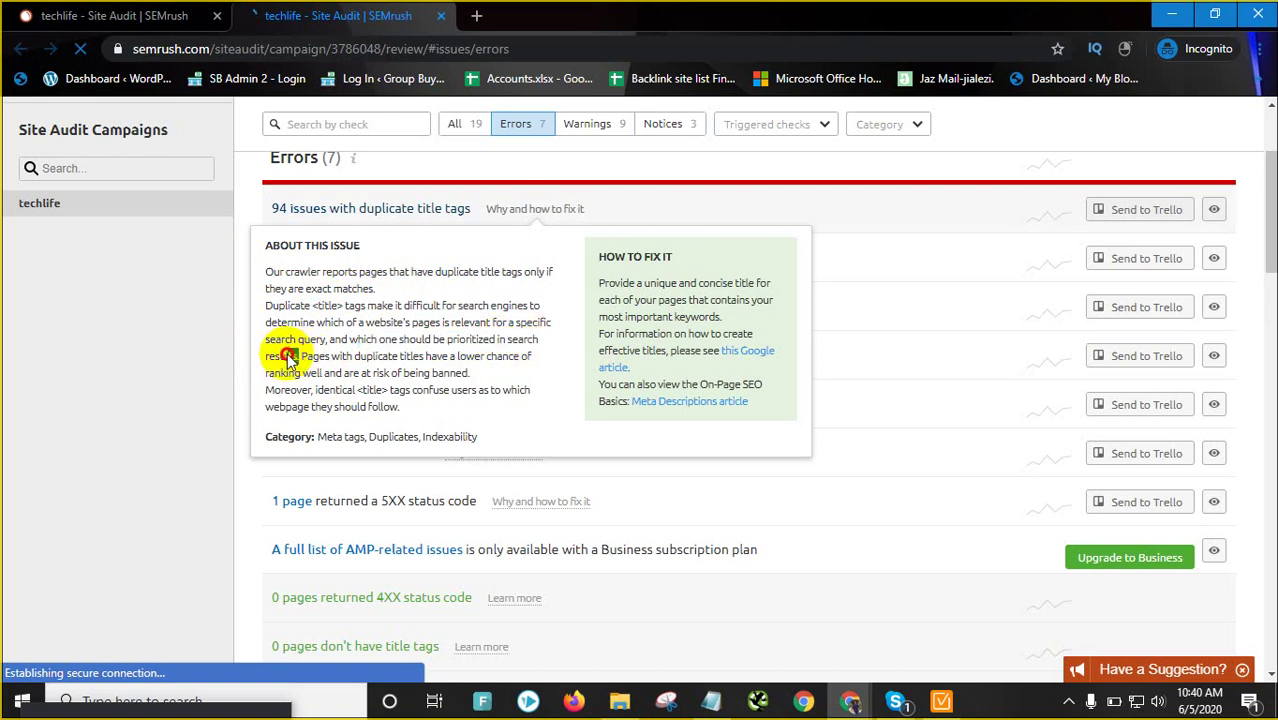
{"action": "left_click_drag", "start_coordinate": [299, 357], "coordinate": [269, 337]}
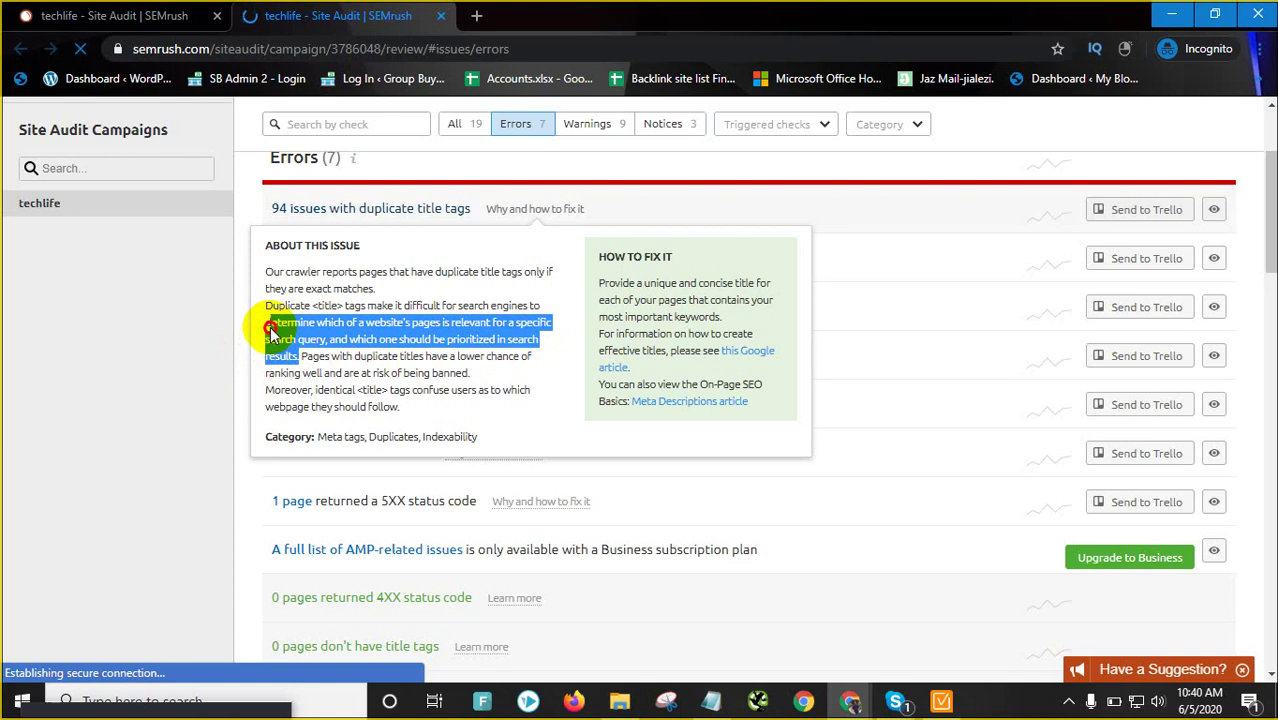
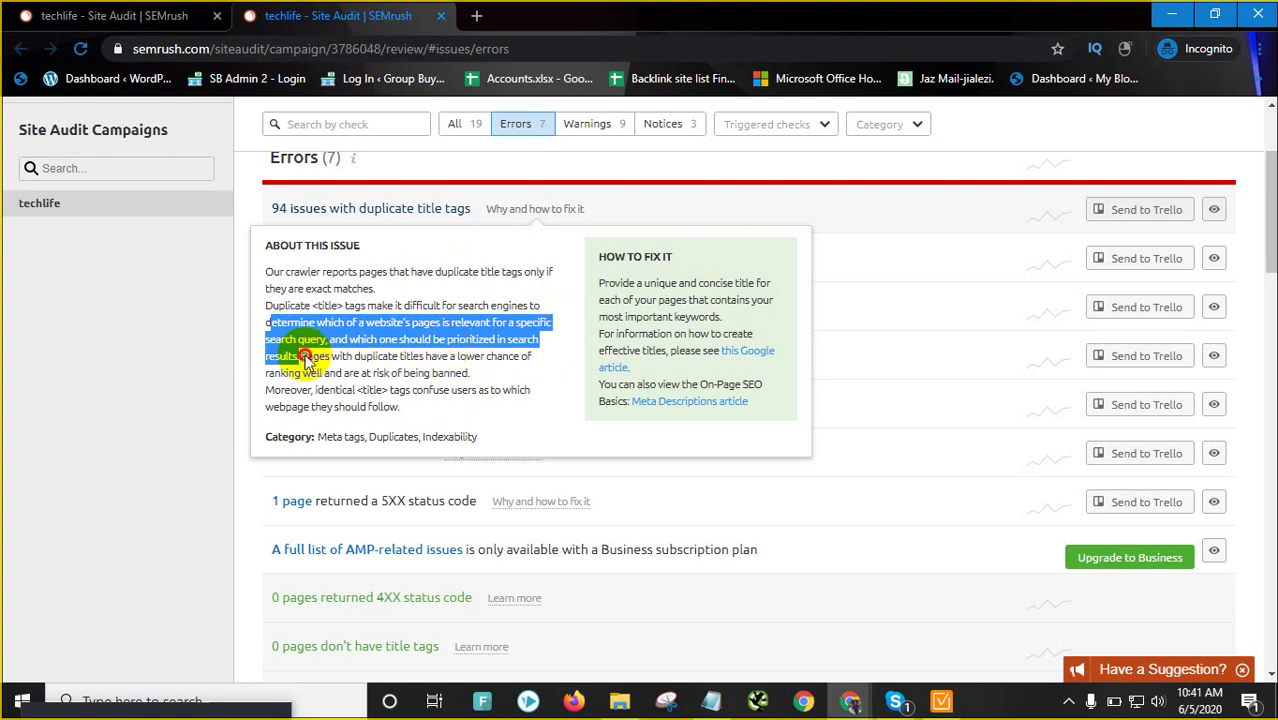
Highlight the SEMrush sentences about duplicate titles confusing users, then clear the highlight
{"action": "mouse_move", "coordinate": [303, 357]}
{"action": "left_mouse_down"}
{"action": "mouse_move", "coordinate": [545, 360]}
{"action": "mouse_move", "coordinate": [310, 378]}
{"action": "left_mouse_up"}
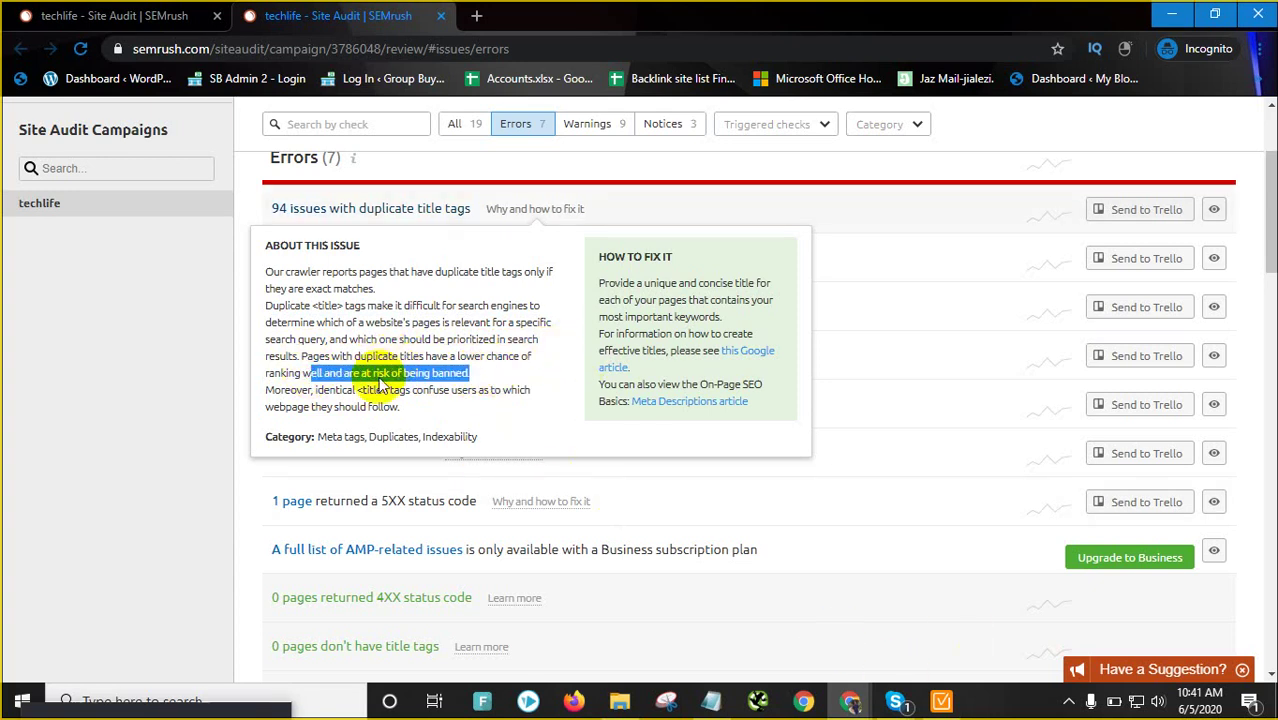
{"action": "left_click_drag", "start_coordinate": [302, 391], "coordinate": [403, 413]}
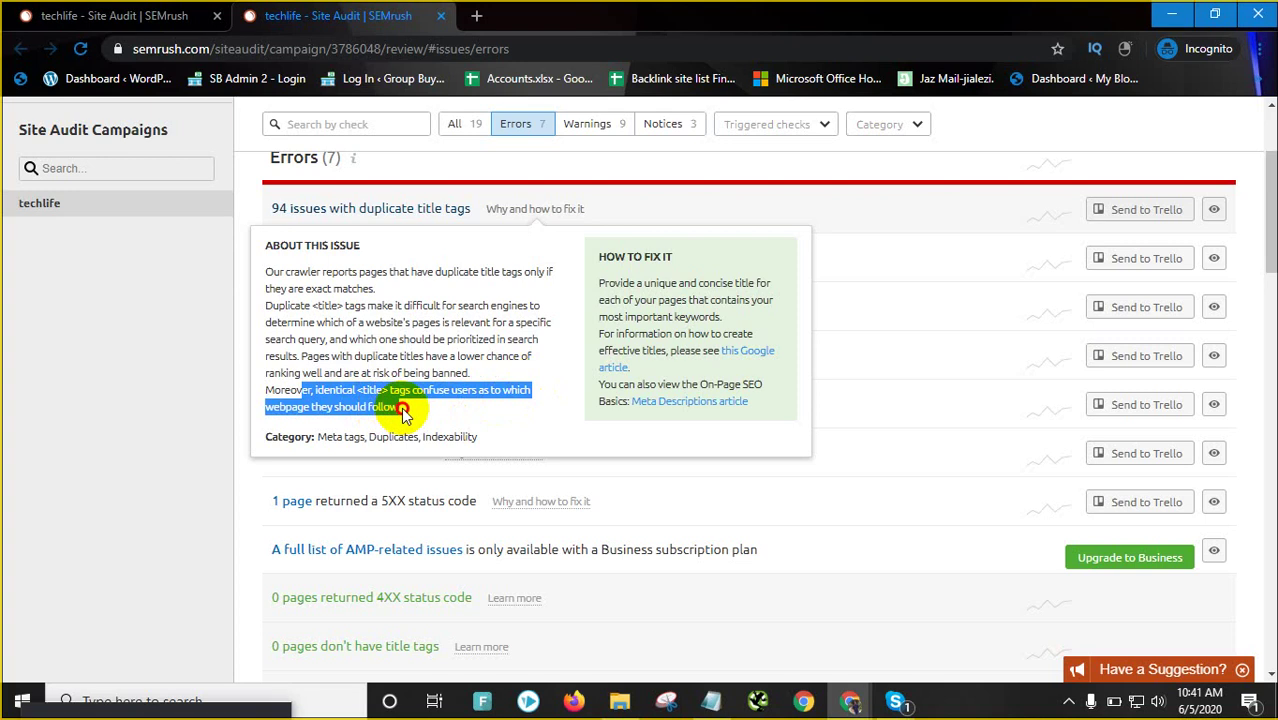
{"action": "left_click", "coordinate": [430, 404]}
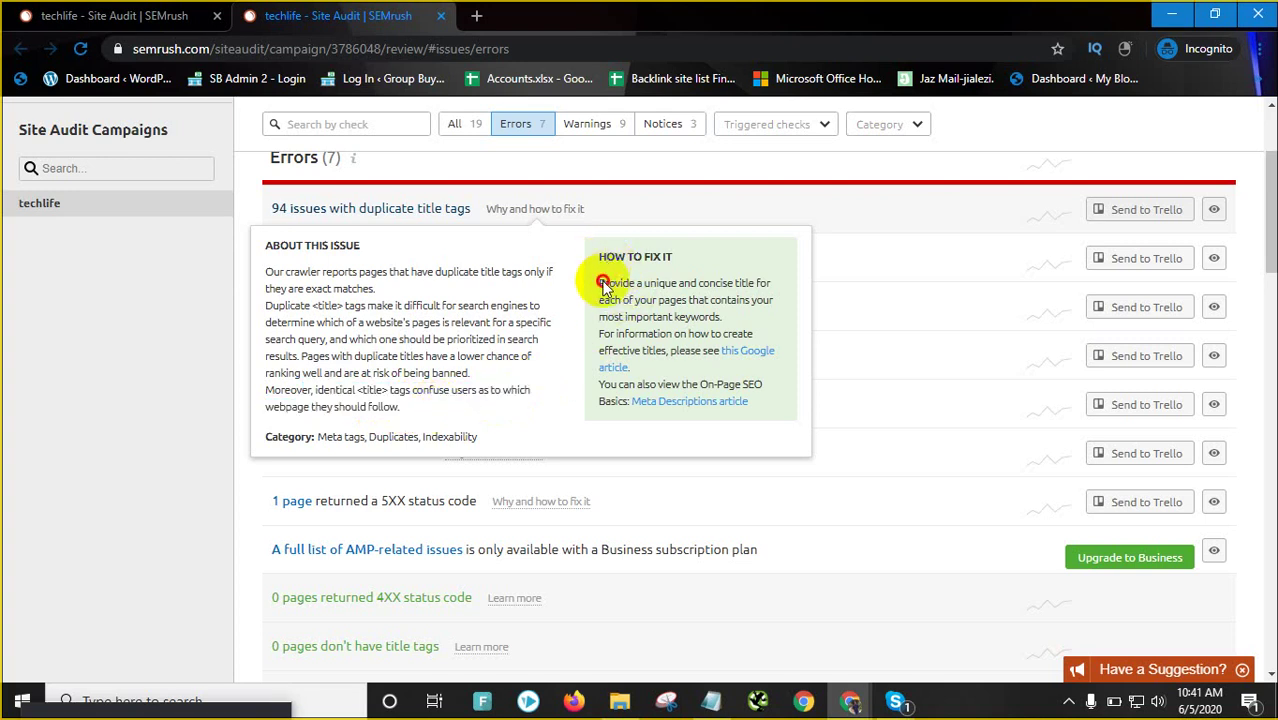
Mute one participant's microphone in the Skype call and minimize the call window
{"action": "mouse_move", "coordinate": [895, 701]}
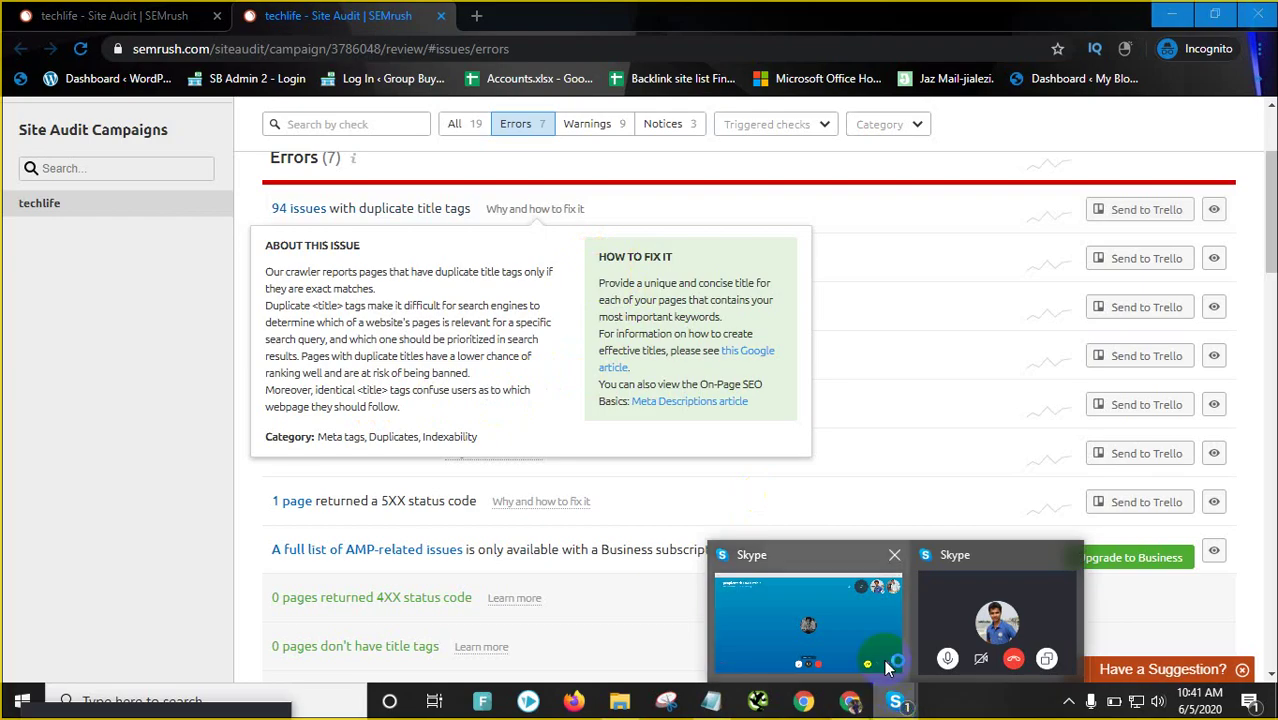
{"action": "left_click", "coordinate": [835, 626]}
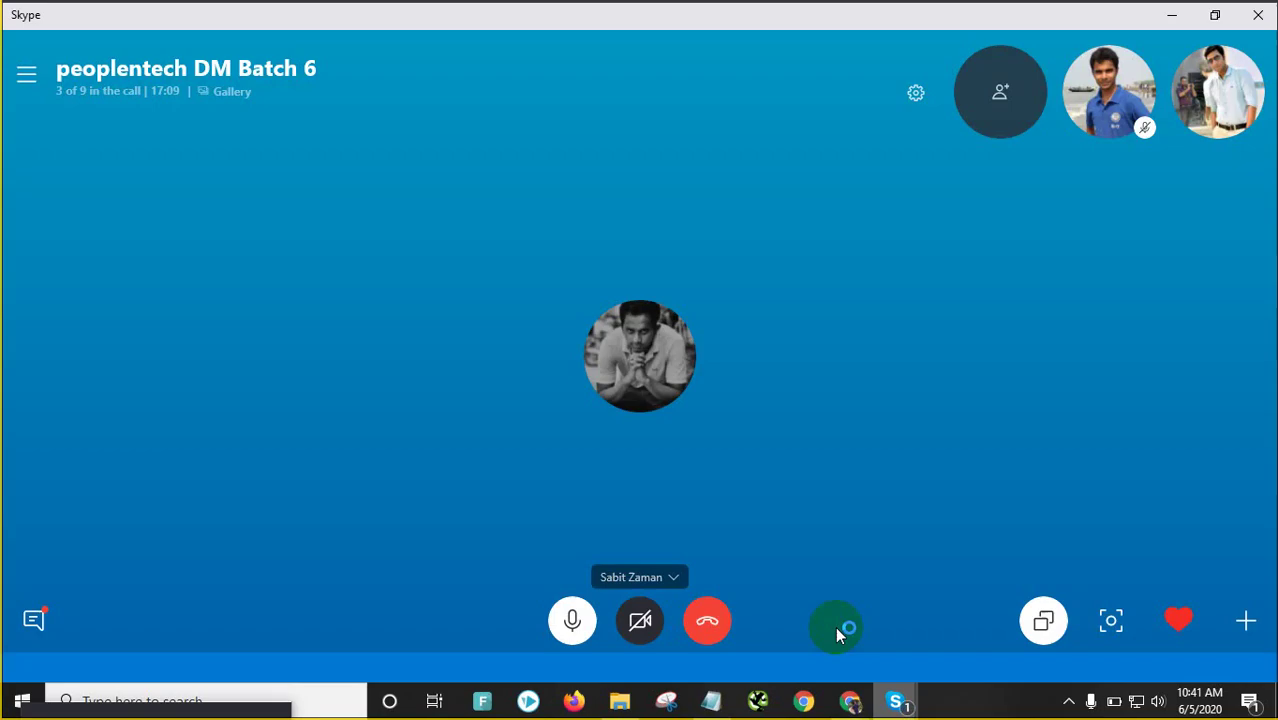
{"action": "left_click", "coordinate": [64, 95]}
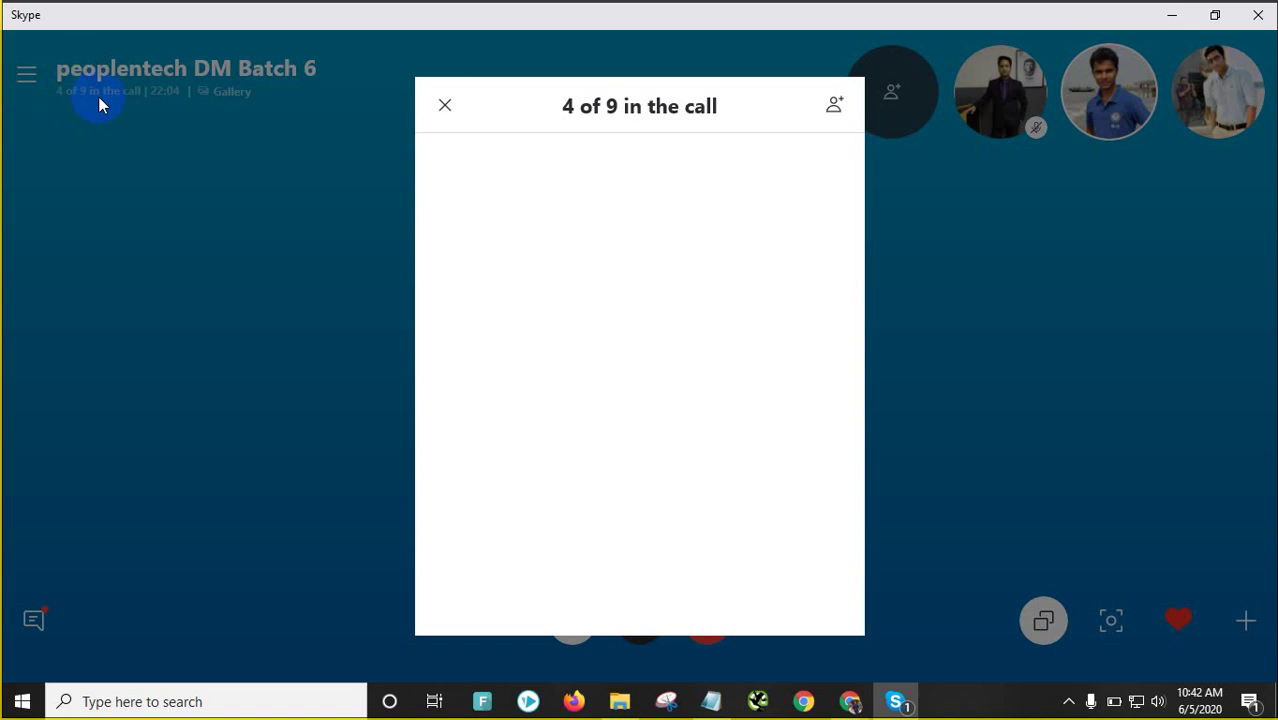
{"action": "left_click", "coordinate": [782, 270]}
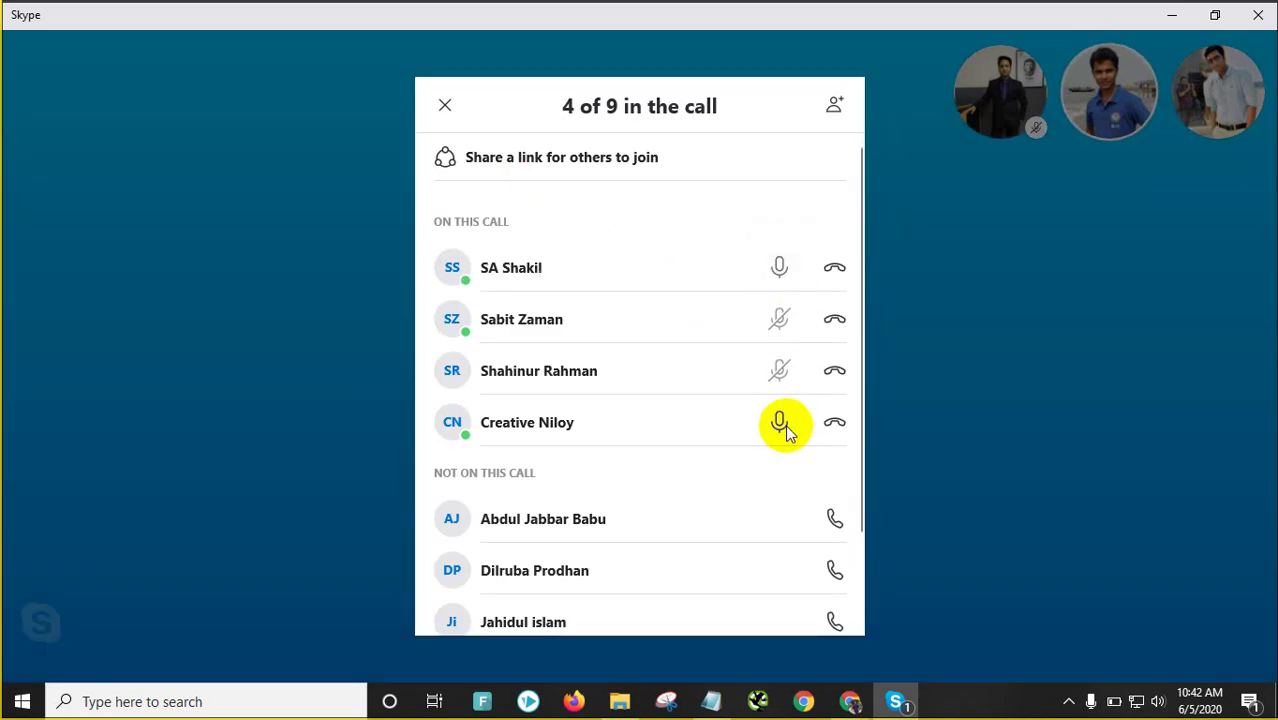
{"action": "left_click", "coordinate": [782, 267]}
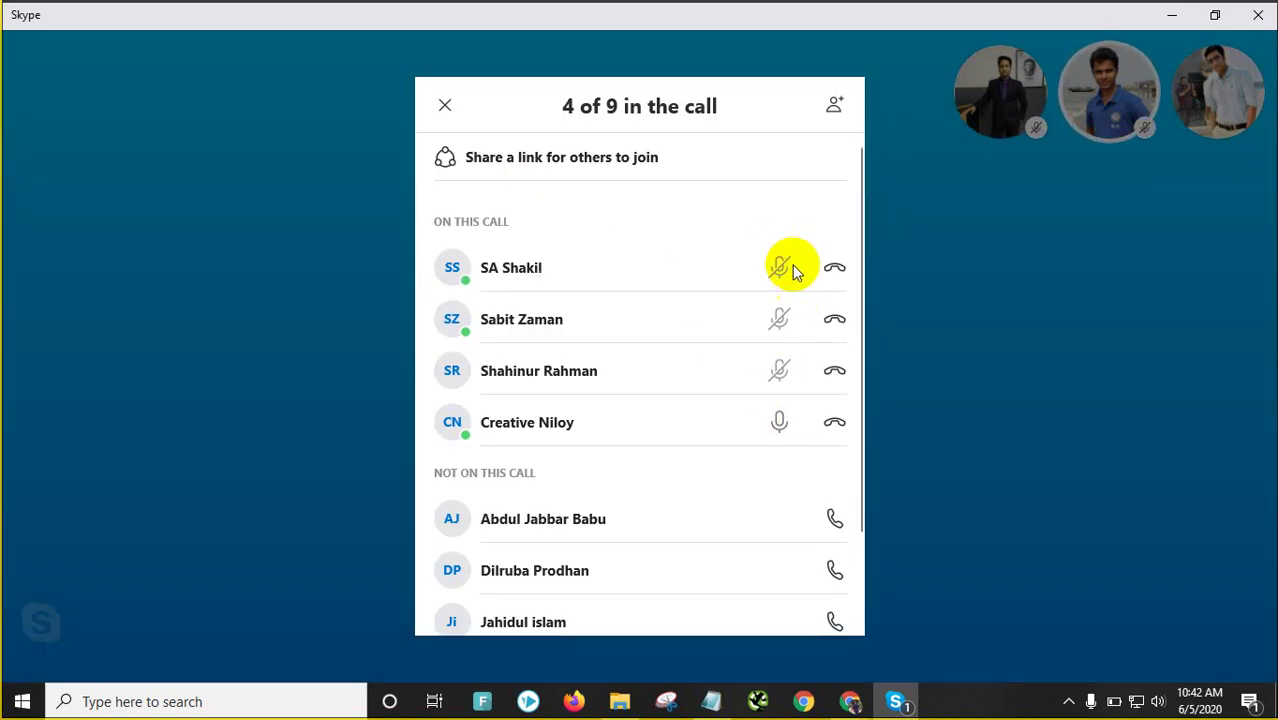
{"action": "left_click", "coordinate": [348, 179]}
{"action": "left_click", "coordinate": [1172, 17]}
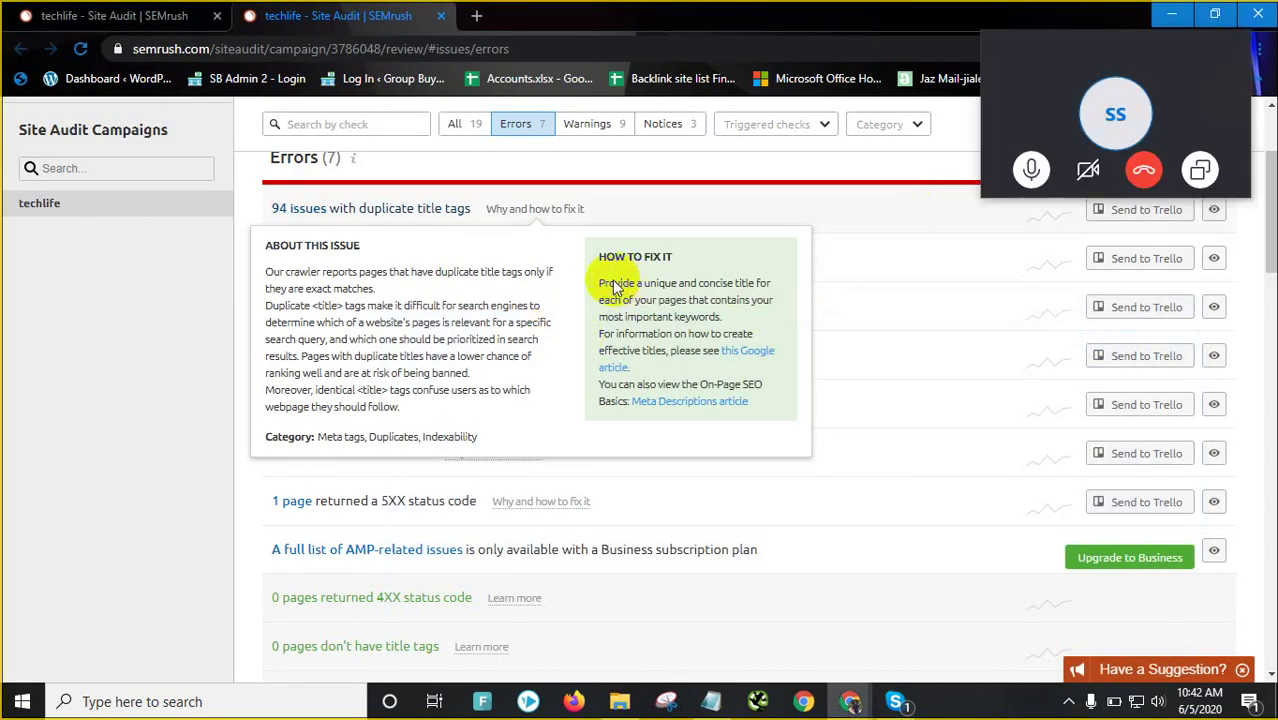
{"action": "left_click_drag", "start_coordinate": [1018, 47], "coordinate": [163, 710]}
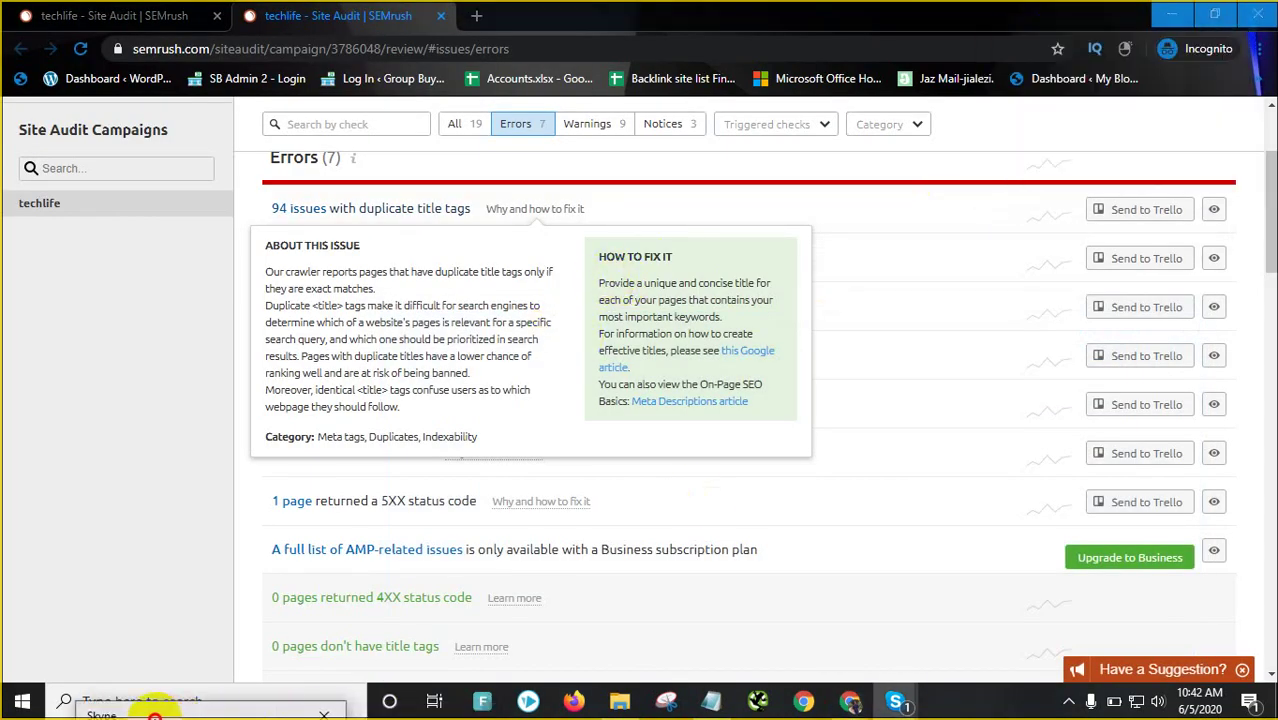
Highlight the HOW TO FIX IT advice on unique, concise titles and keywords, then close the explanation
{"action": "left_click_drag", "start_coordinate": [607, 283], "coordinate": [720, 318]}
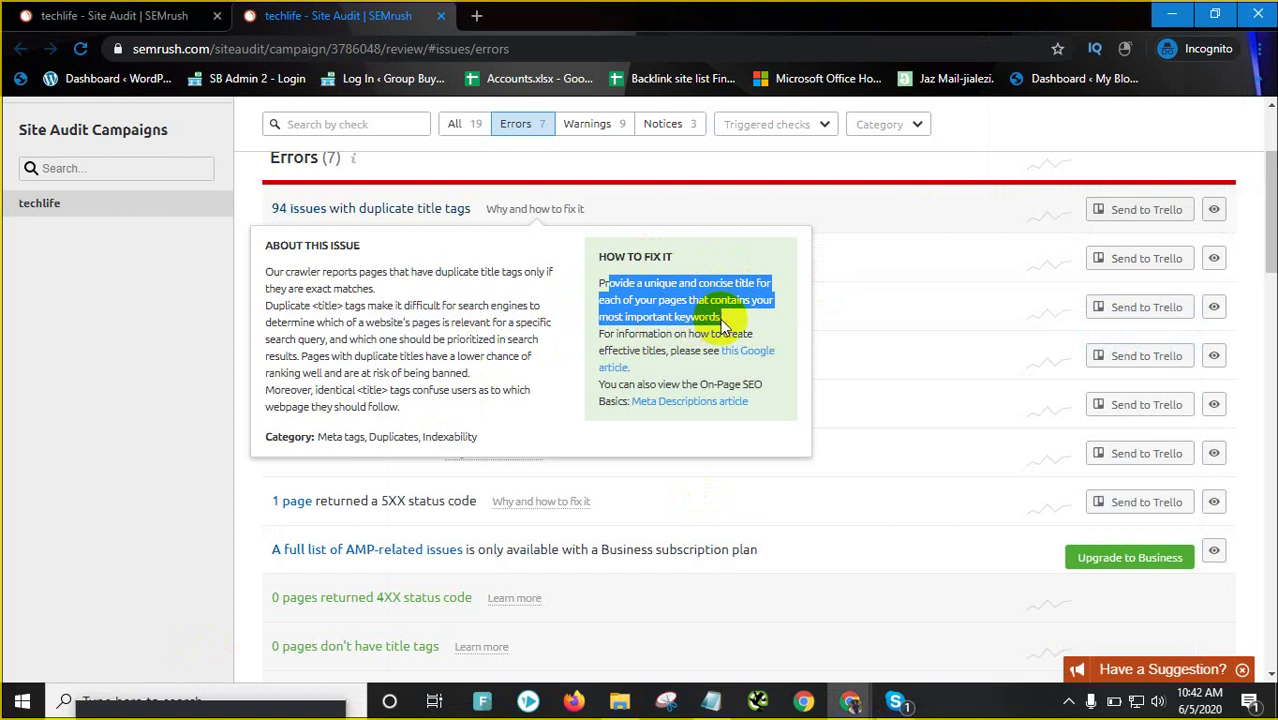
{"action": "left_click", "coordinate": [575, 292]}
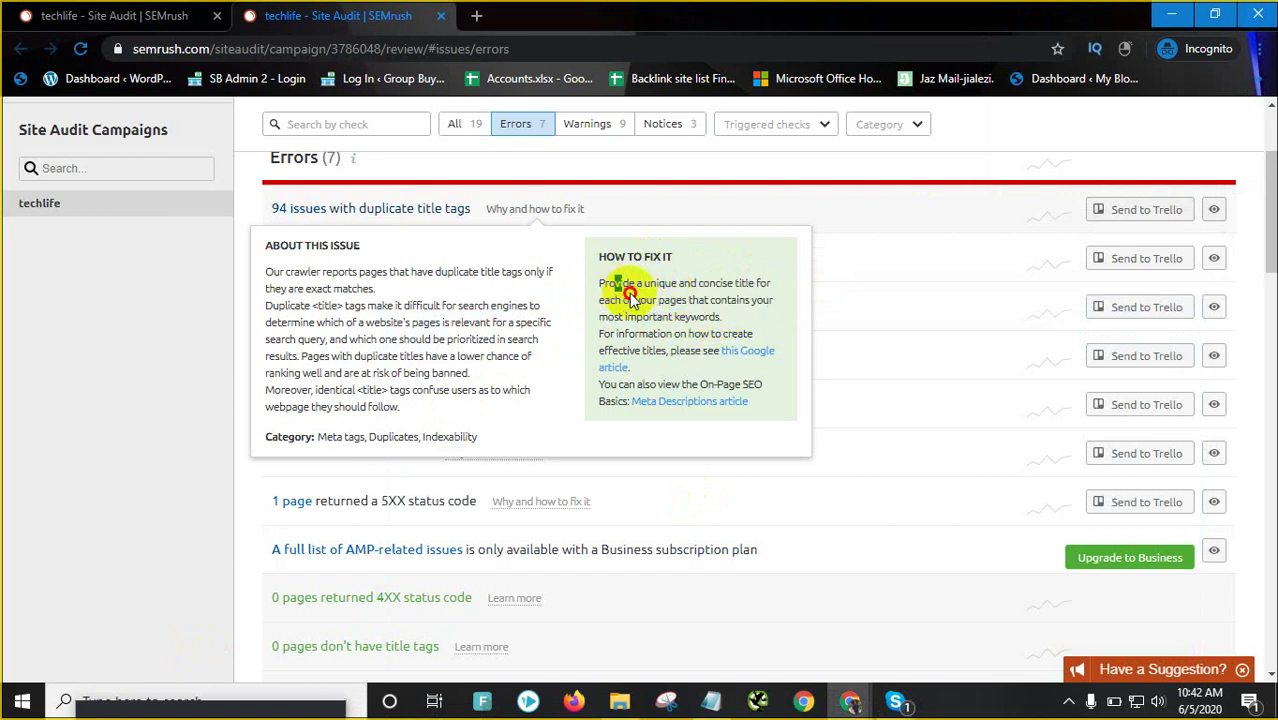
{"action": "left_click_drag", "start_coordinate": [614, 284], "coordinate": [718, 304]}
{"action": "left_click_drag", "start_coordinate": [620, 317], "coordinate": [721, 316]}
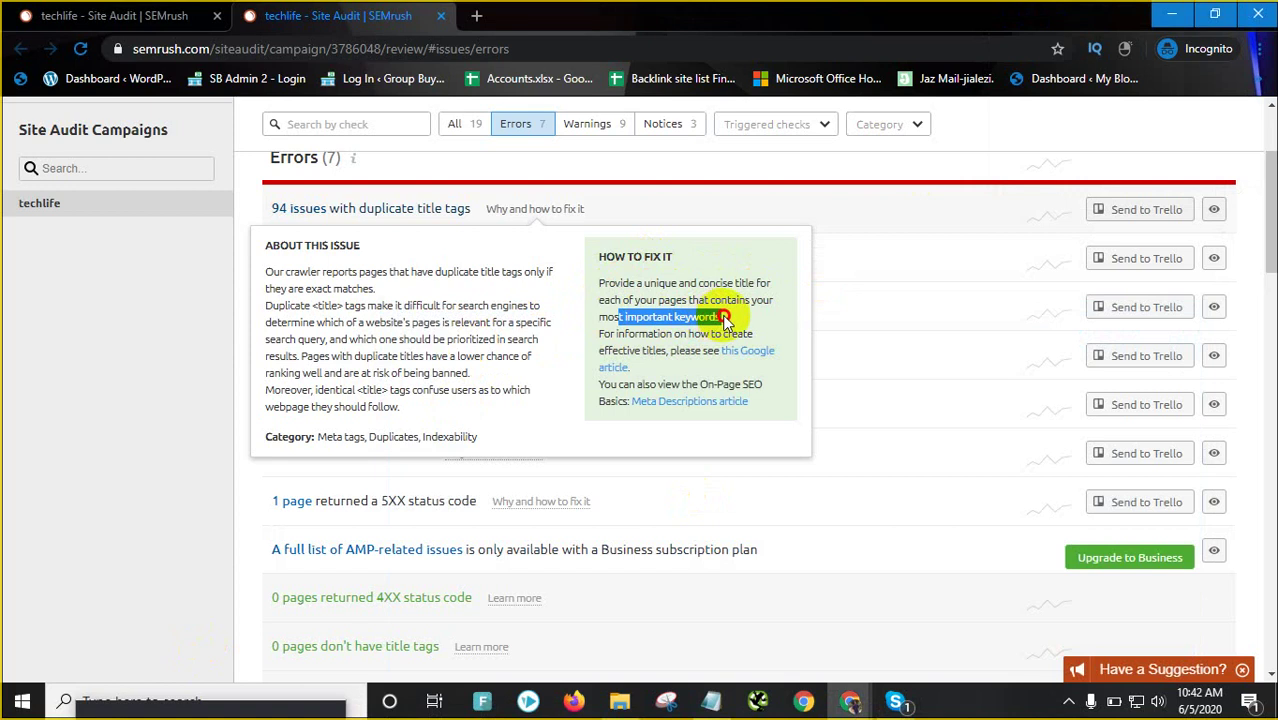
{"action": "left_click_drag", "start_coordinate": [613, 335], "coordinate": [676, 364]}
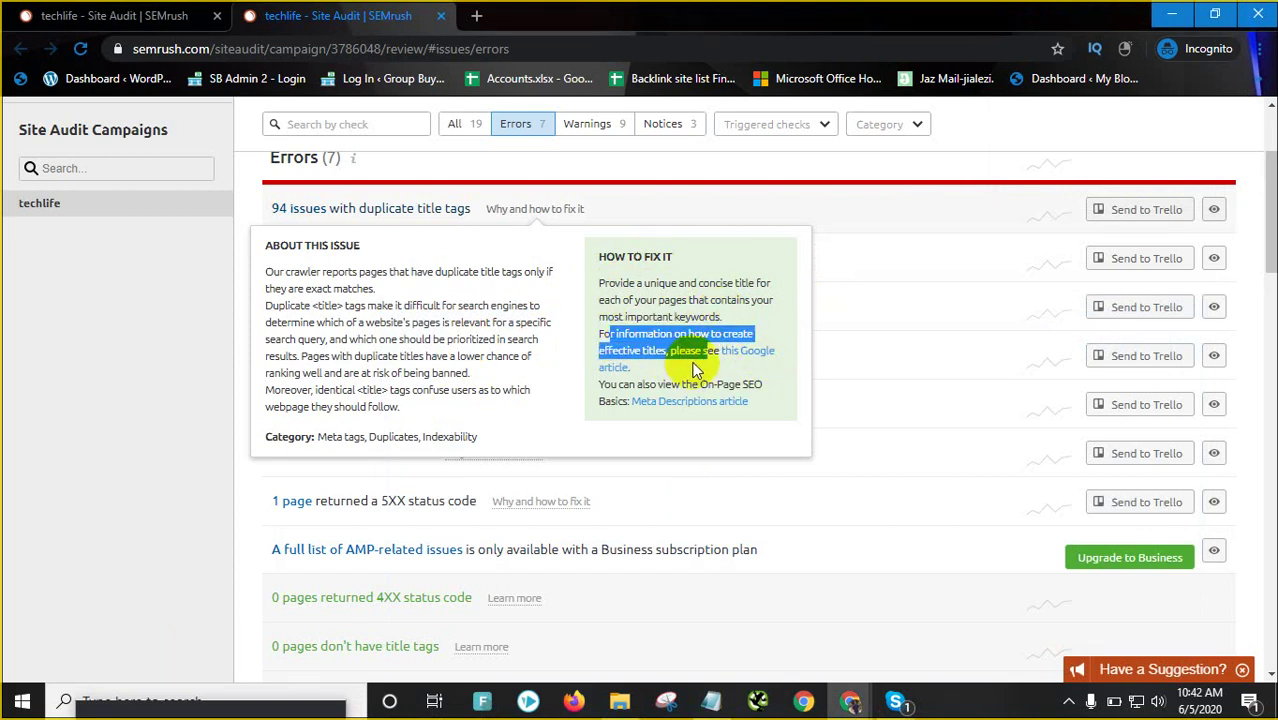
{"action": "left_click", "coordinate": [715, 366]}
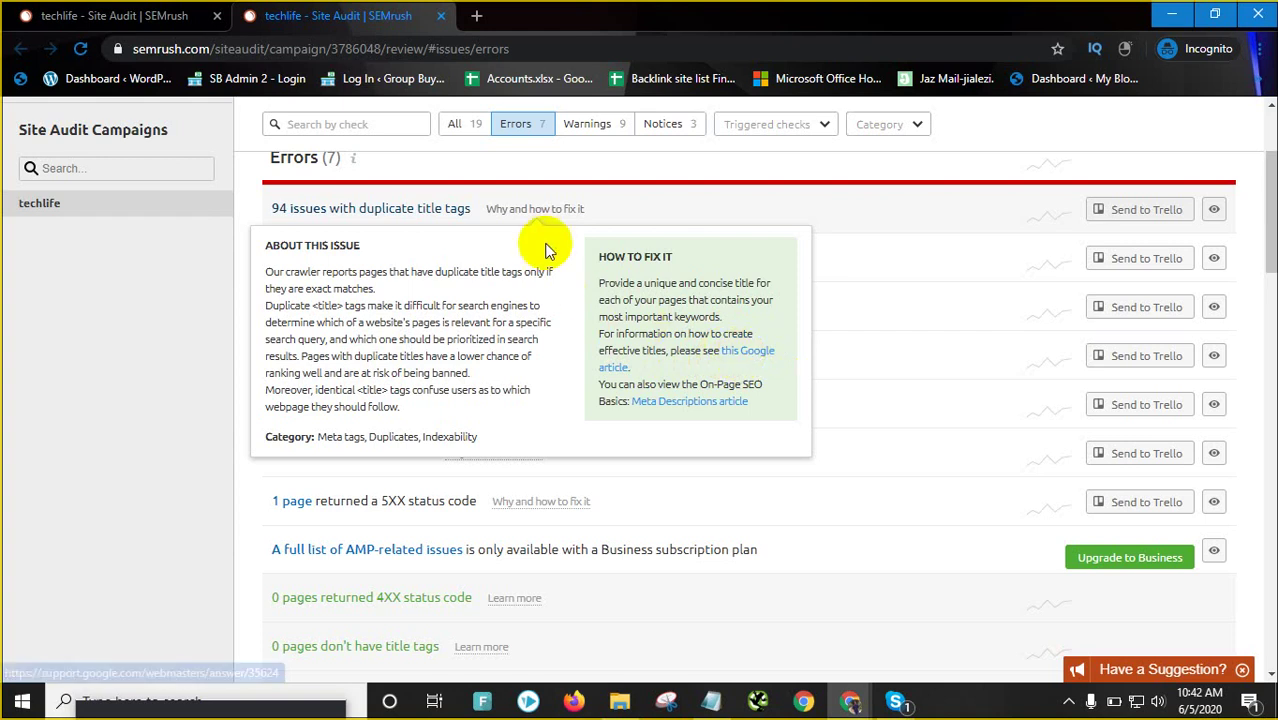
{"action": "left_click", "coordinate": [554, 212]}
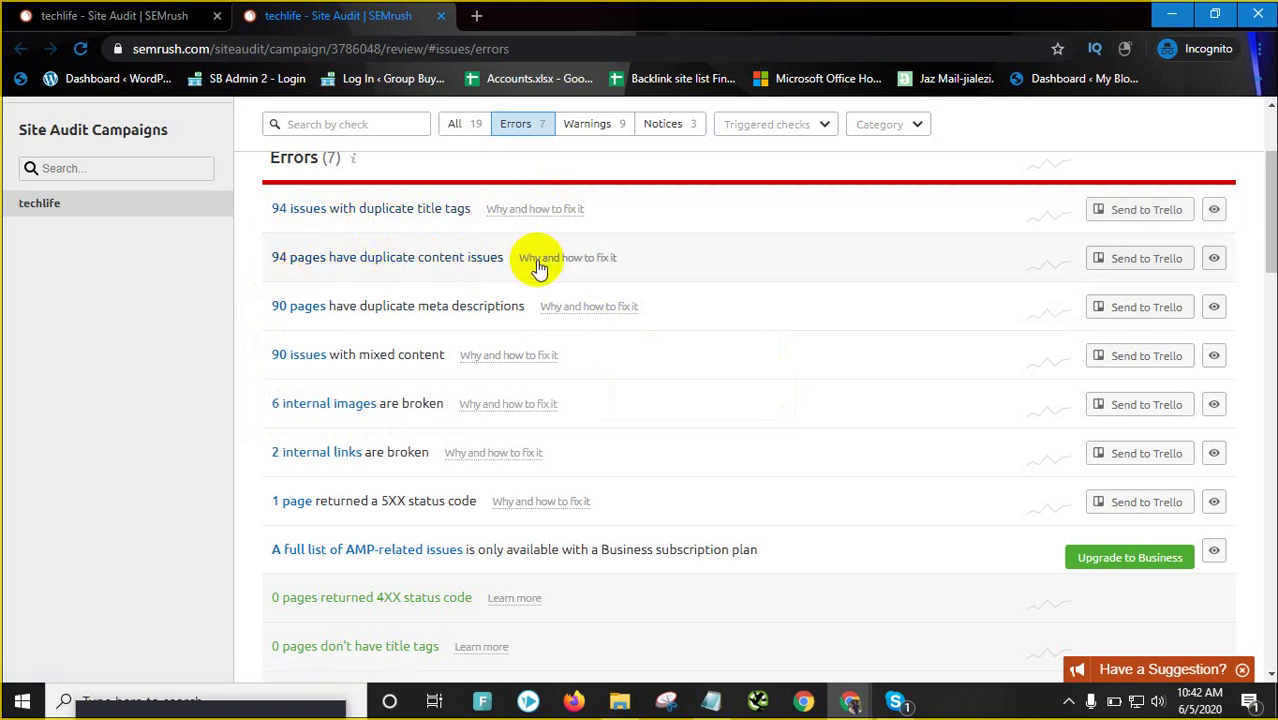
{"action": "mouse_move", "coordinate": [567, 258]}
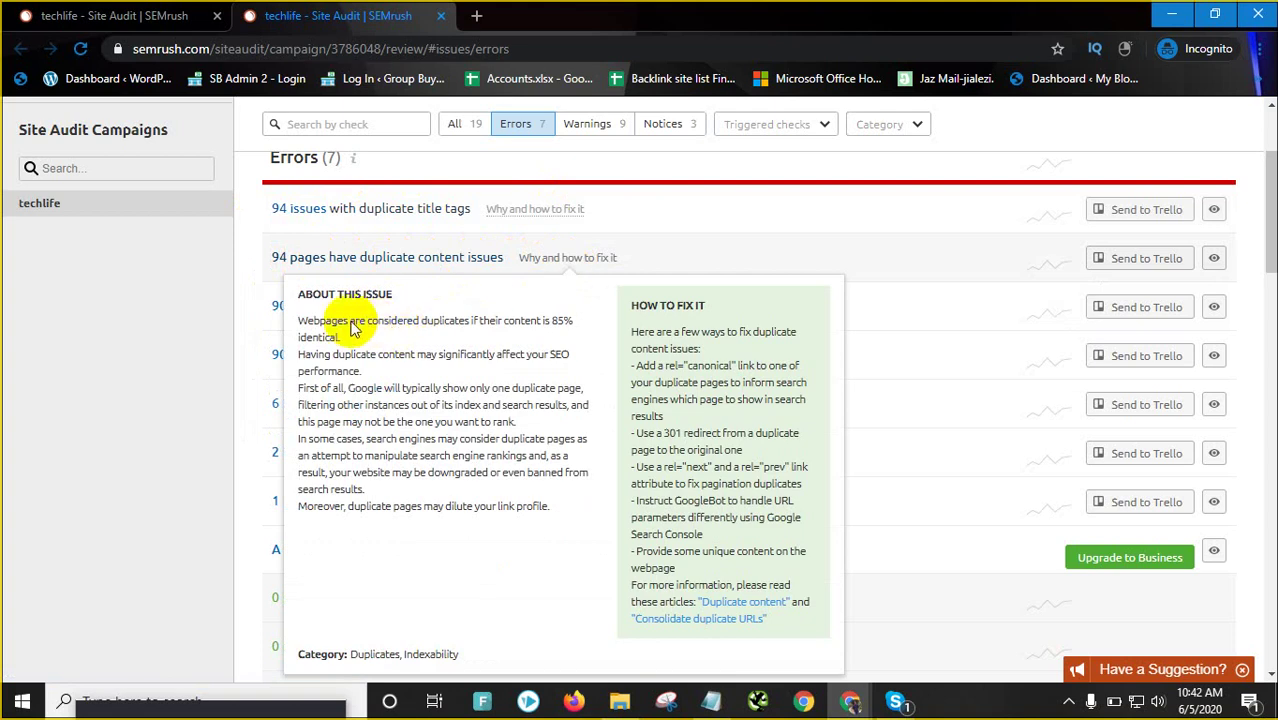
{"action": "left_click_drag", "start_coordinate": [343, 322], "coordinate": [460, 322]}
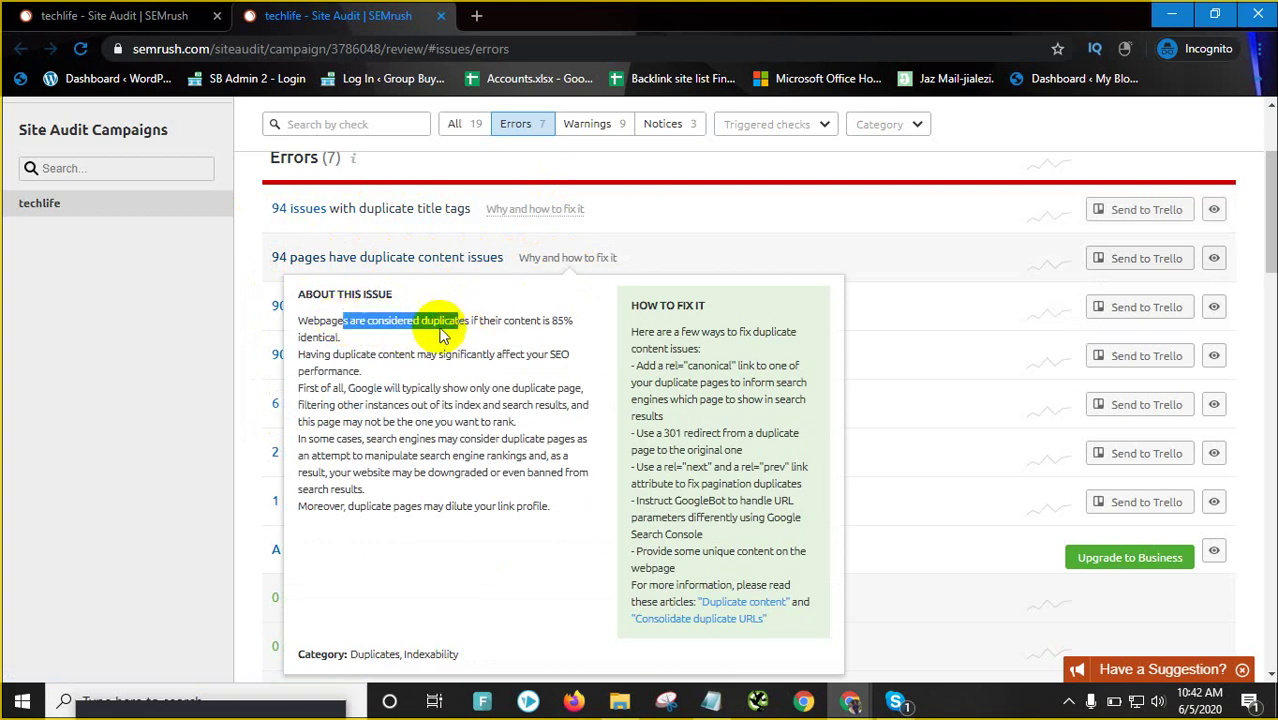
{"action": "left_click_drag", "start_coordinate": [324, 354], "coordinate": [385, 365]}
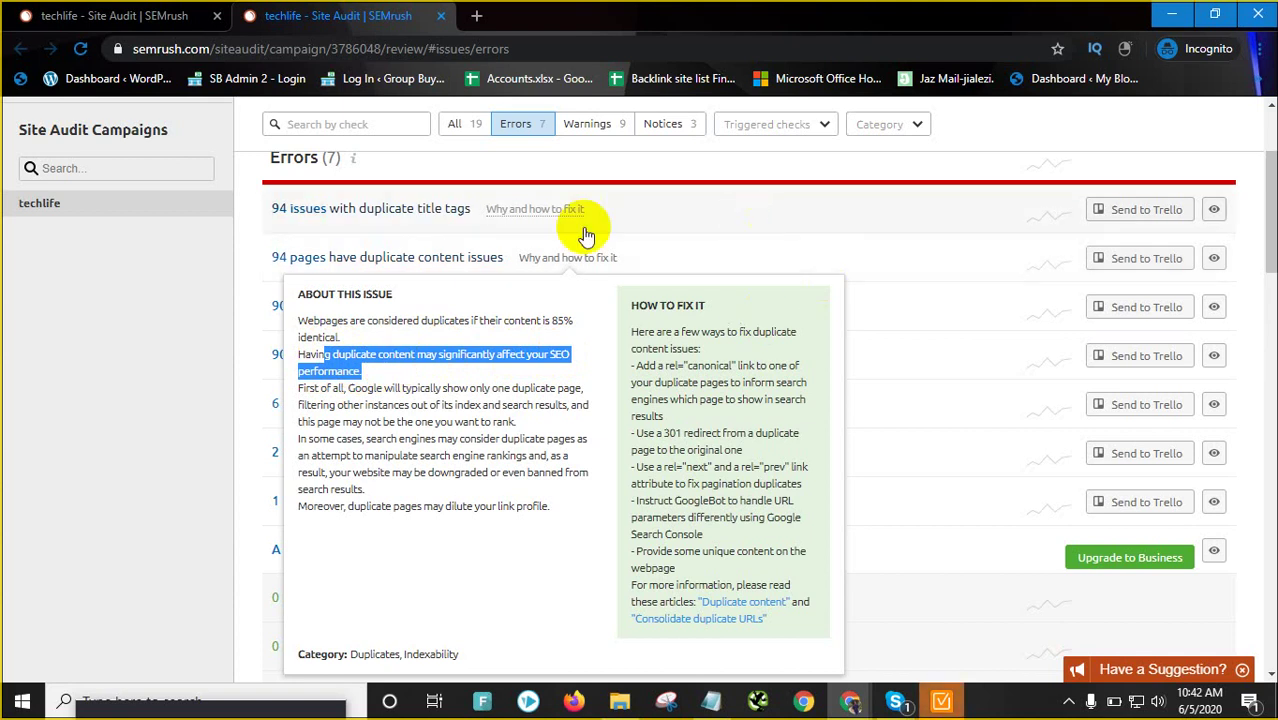
{"action": "left_click", "coordinate": [566, 263]}
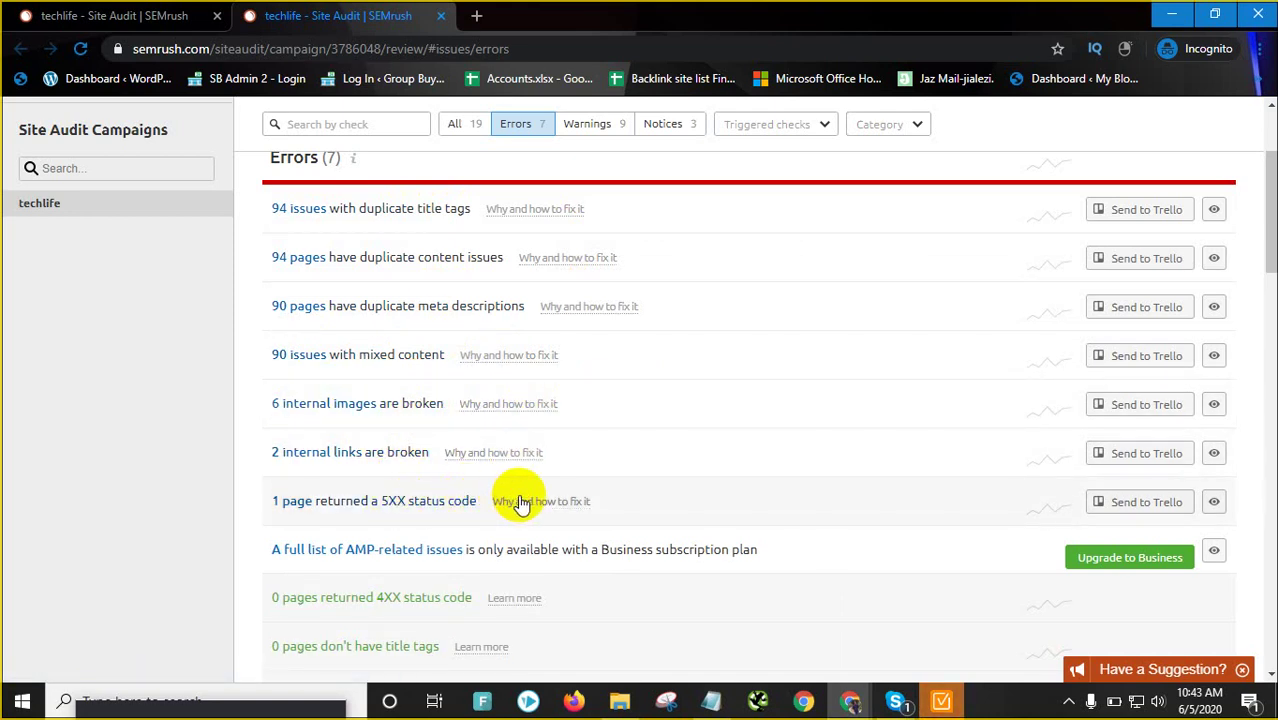
{"action": "mouse_move", "coordinate": [522, 500]}
{"action": "scroll", "coordinate": [518, 480], "scroll_direction": "down", "scroll_amount": 2}
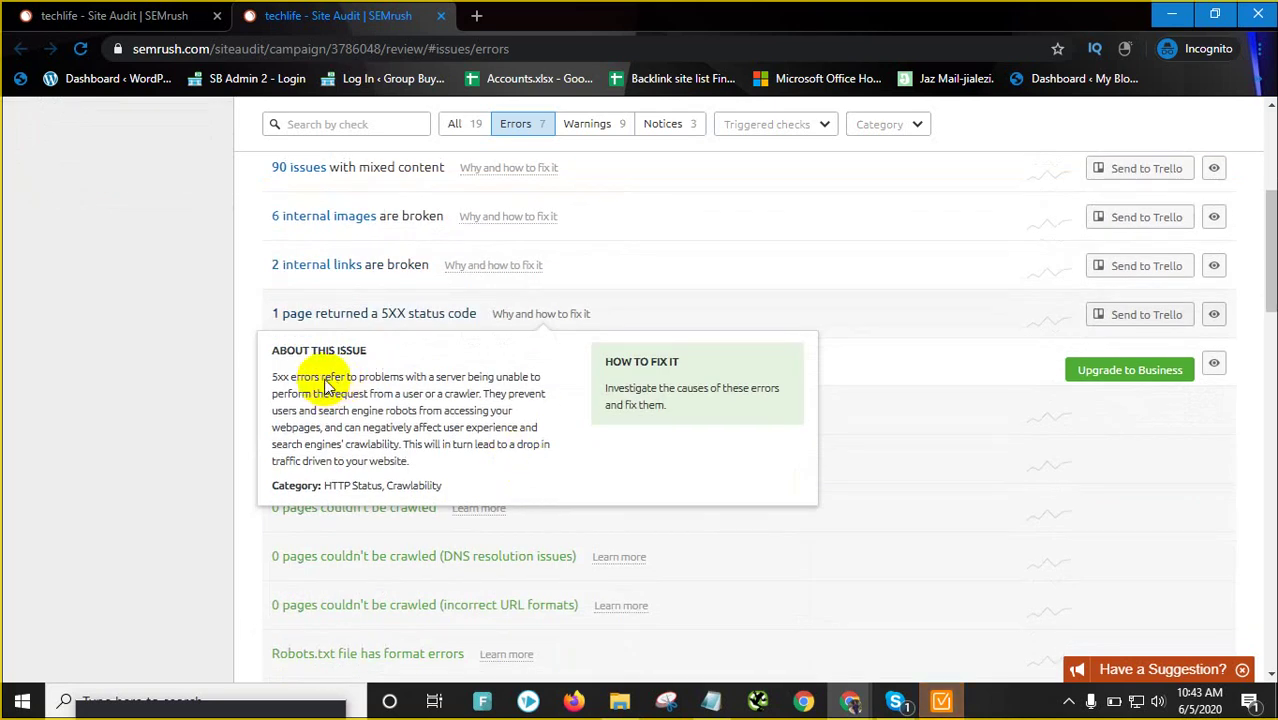
{"action": "left_click_drag", "start_coordinate": [300, 379], "coordinate": [326, 439]}
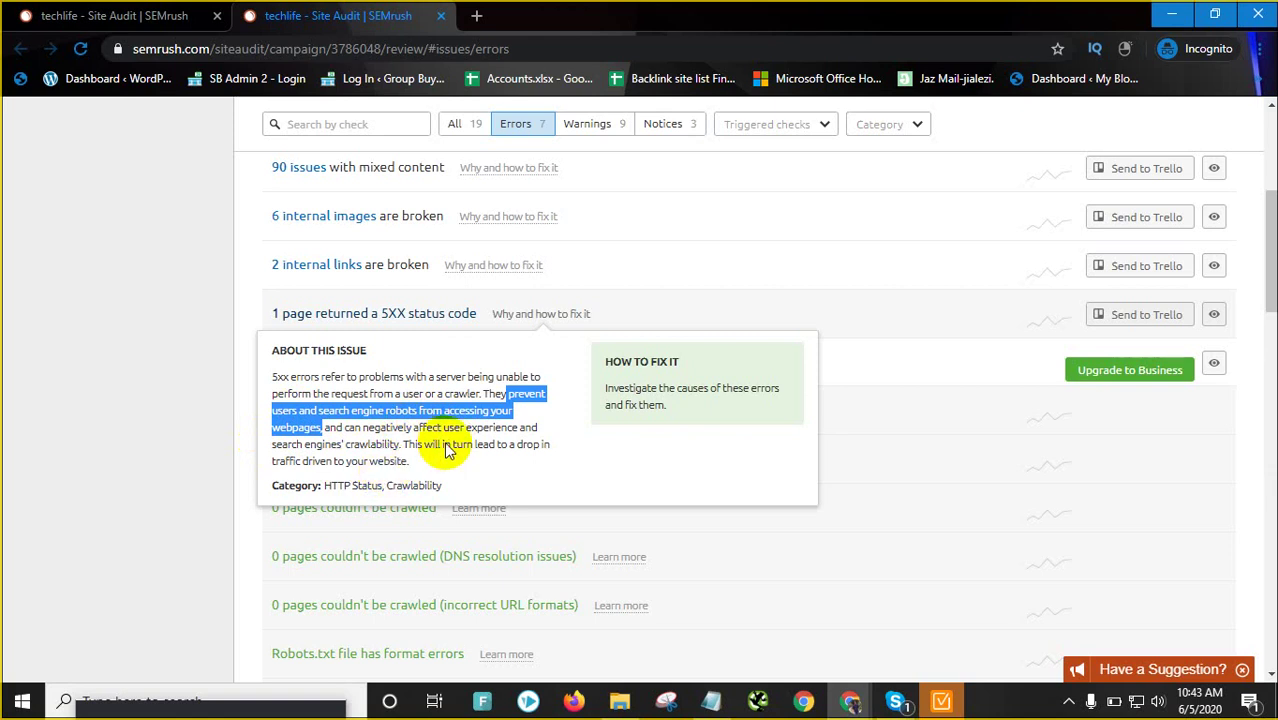
{"action": "left_click_drag", "start_coordinate": [443, 445], "coordinate": [411, 470]}
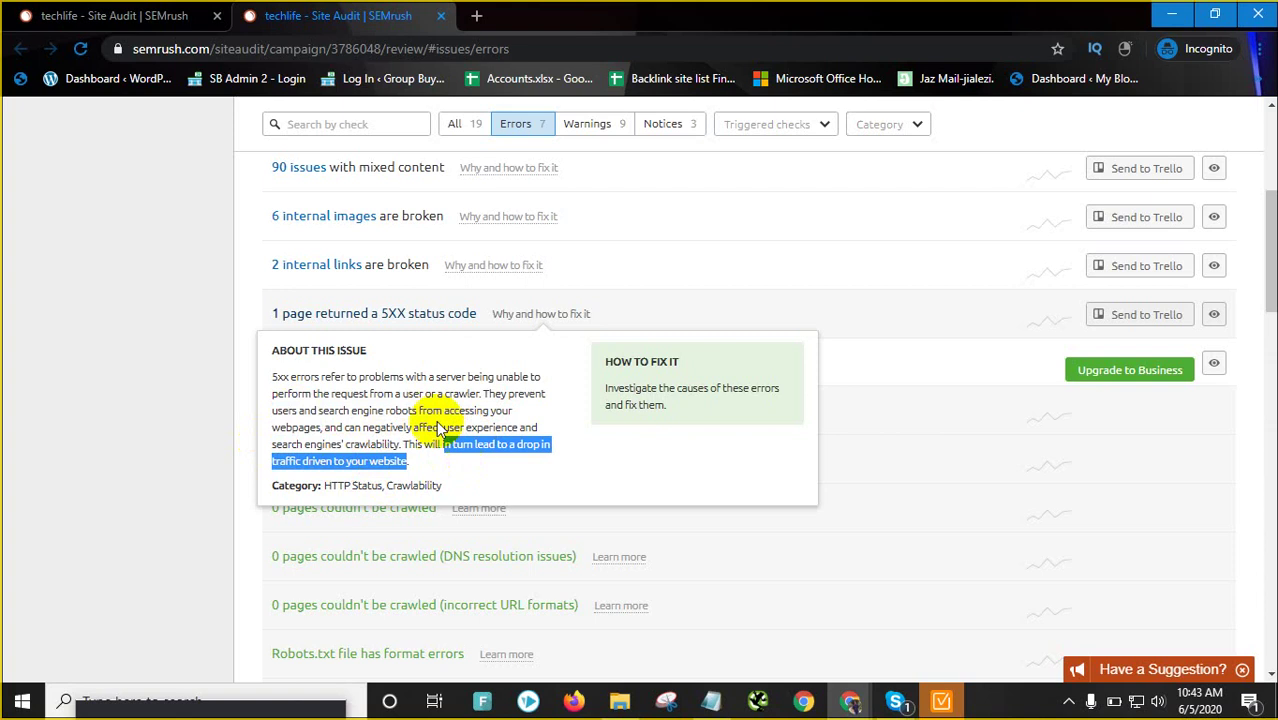
{"action": "left_click", "coordinate": [385, 420]}
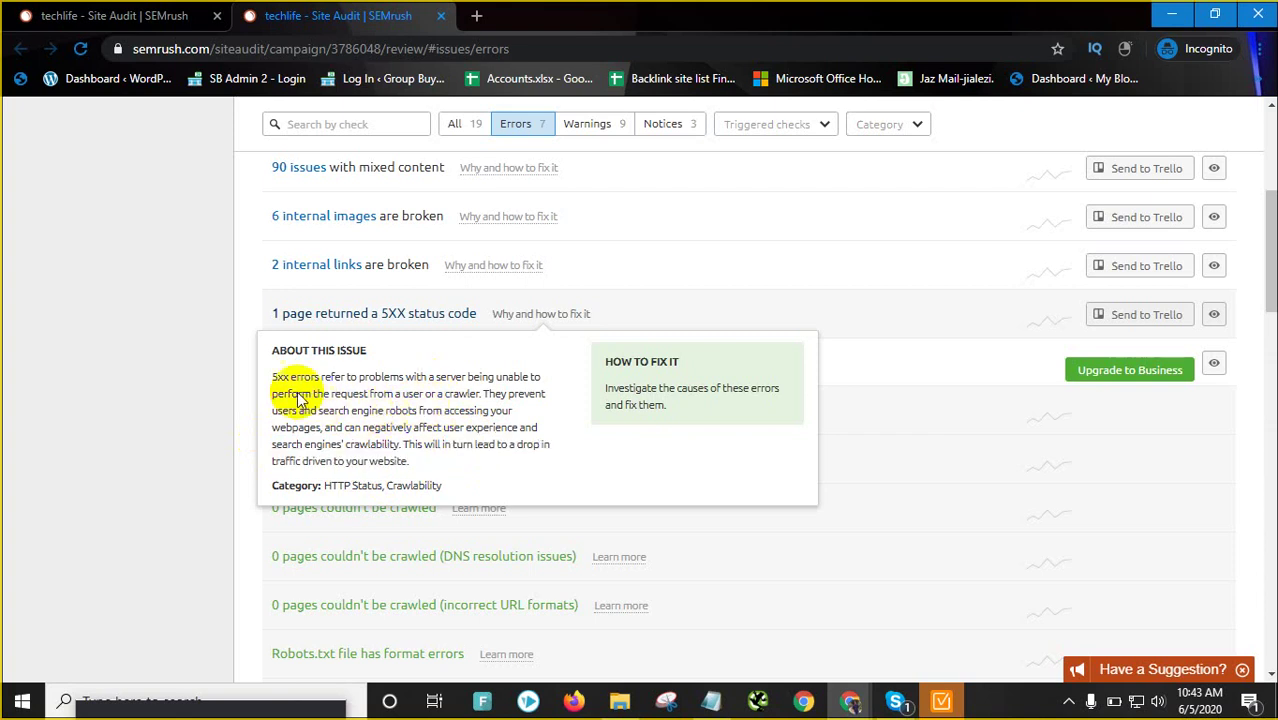
{"action": "left_click_drag", "start_coordinate": [274, 377], "coordinate": [378, 425]}
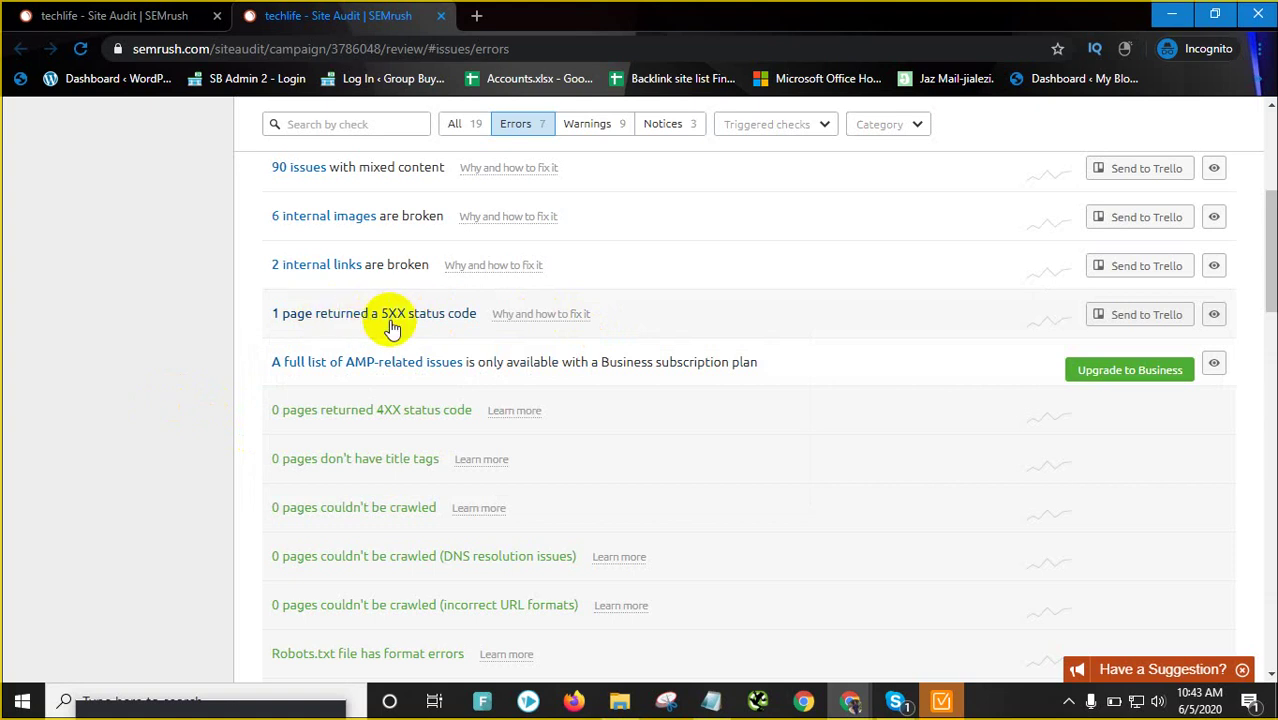
{"action": "scroll", "coordinate": [392, 328], "scroll_direction": "down", "scroll_amount": 6}
{"action": "scroll", "coordinate": [574, 388], "scroll_direction": "up", "scroll_amount": 4}
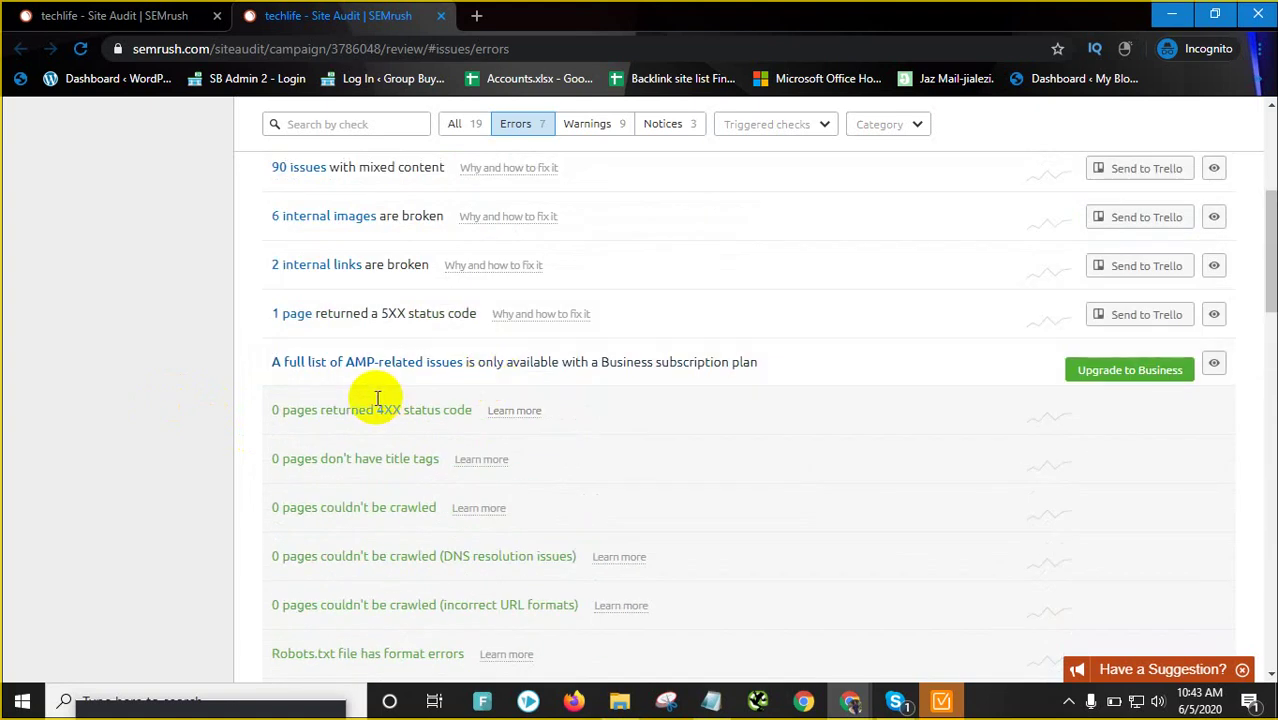
{"action": "scroll", "coordinate": [380, 398], "scroll_direction": "up", "scroll_amount": 4}
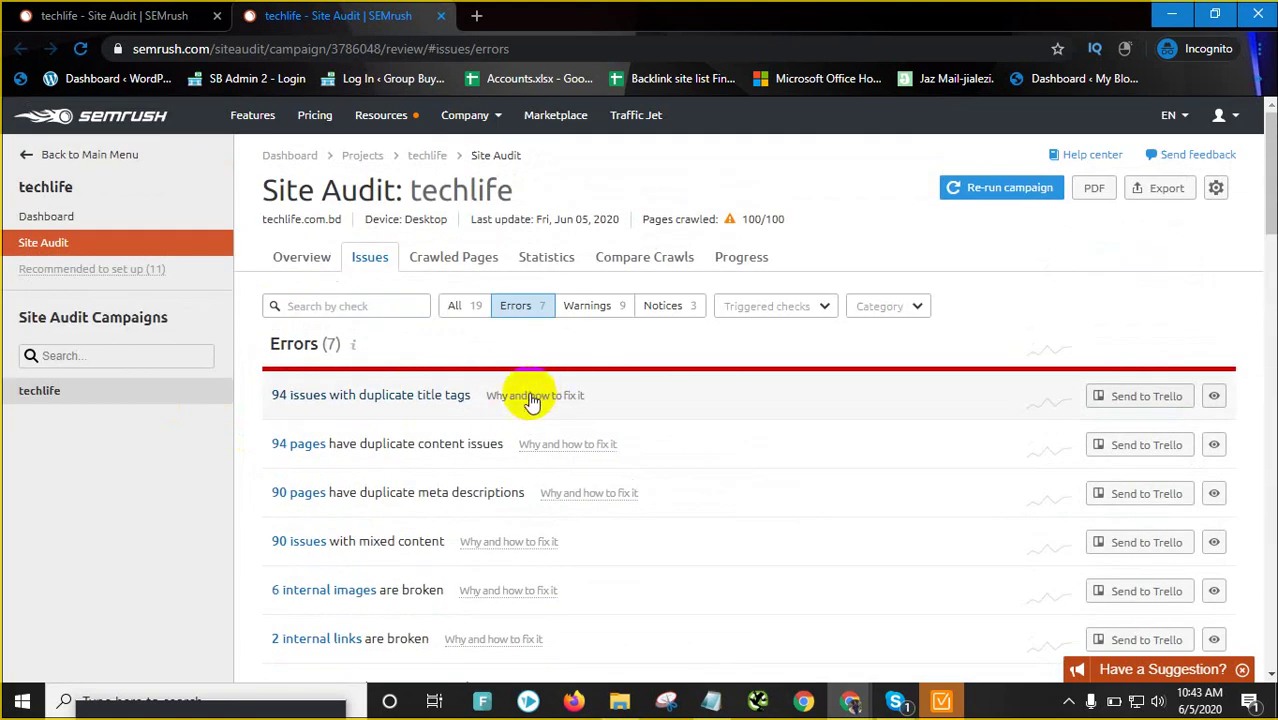
Expand the '2 pages' rows, including Software - Techlife, to inspect duplicate titles, then collapse them
{"action": "right_click", "coordinate": [437, 398]}
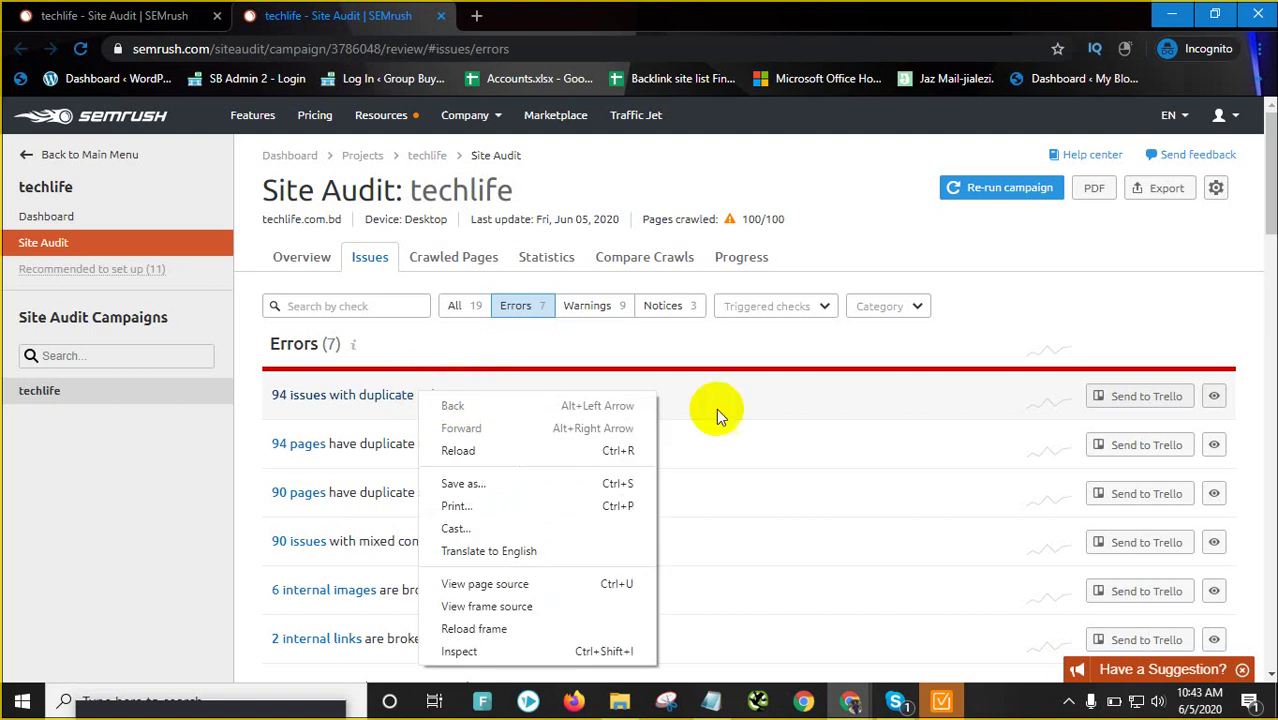
{"action": "left_click", "coordinate": [950, 405]}
{"action": "left_click", "coordinate": [517, 405]}
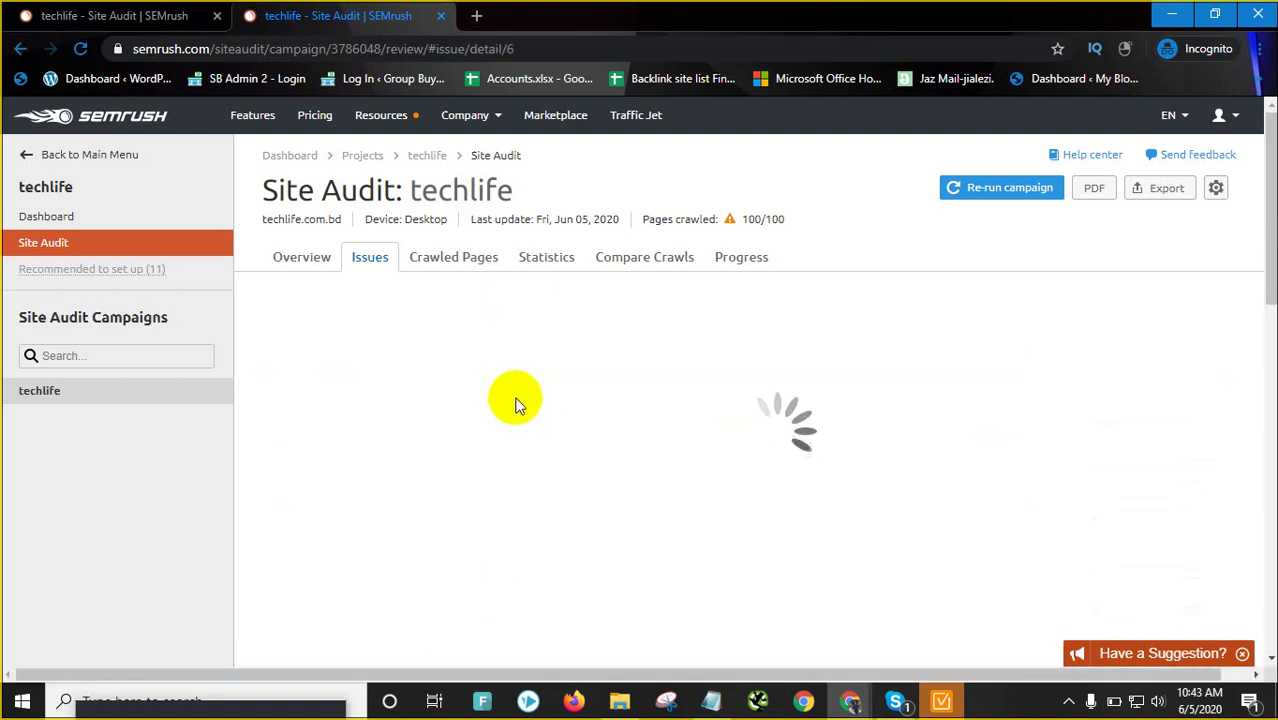
{"action": "scroll", "coordinate": [564, 455], "scroll_direction": "down", "scroll_amount": 5}
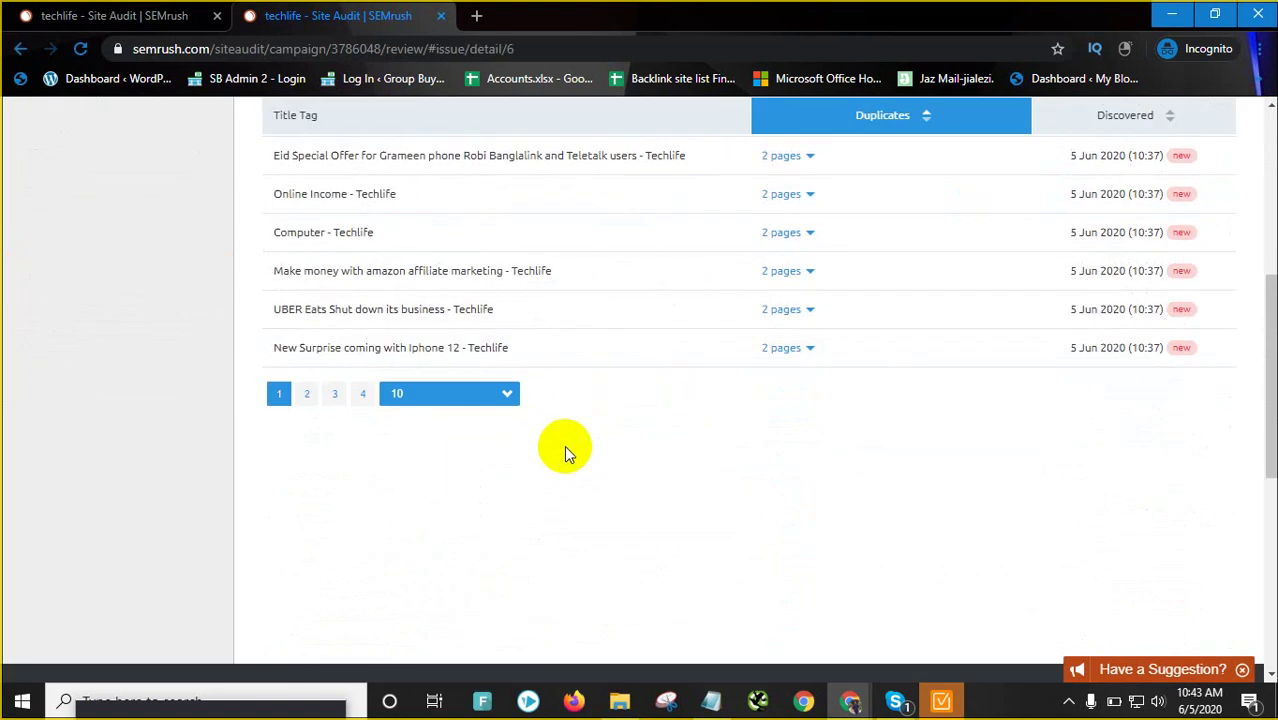
{"action": "scroll", "coordinate": [564, 445], "scroll_direction": "up", "scroll_amount": 3}
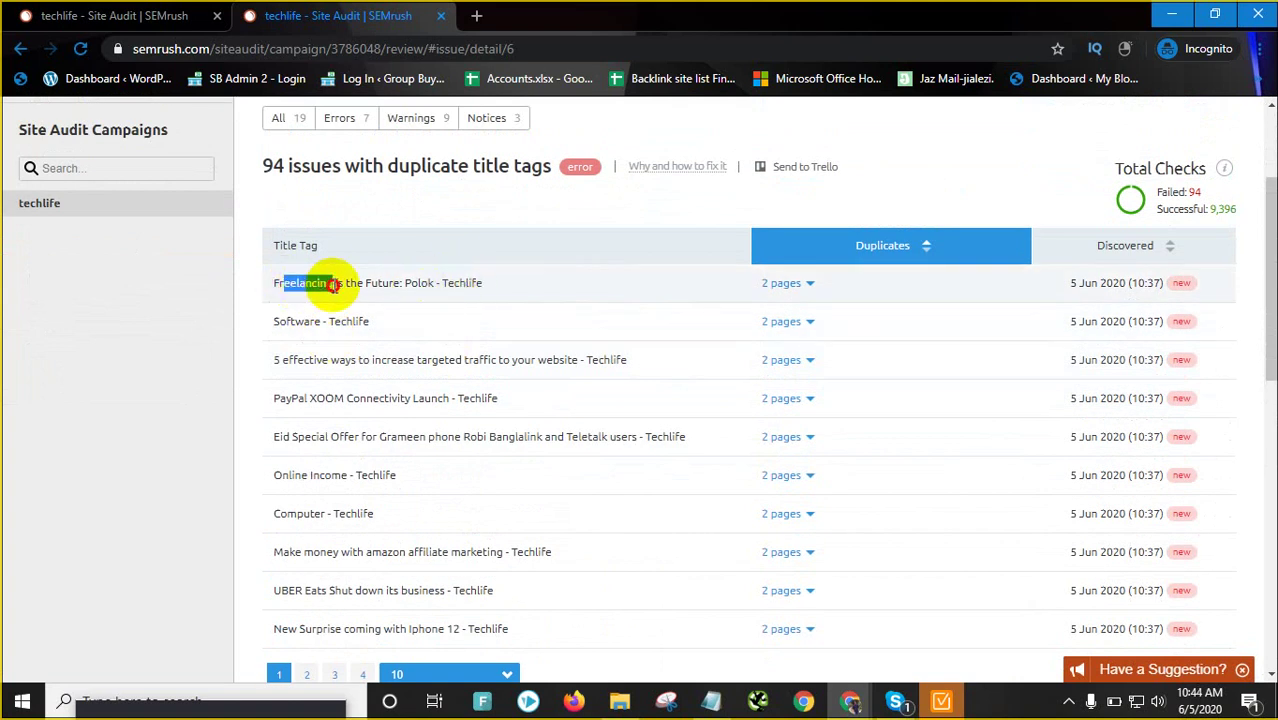
{"action": "left_click_drag", "start_coordinate": [333, 285], "coordinate": [431, 283]}
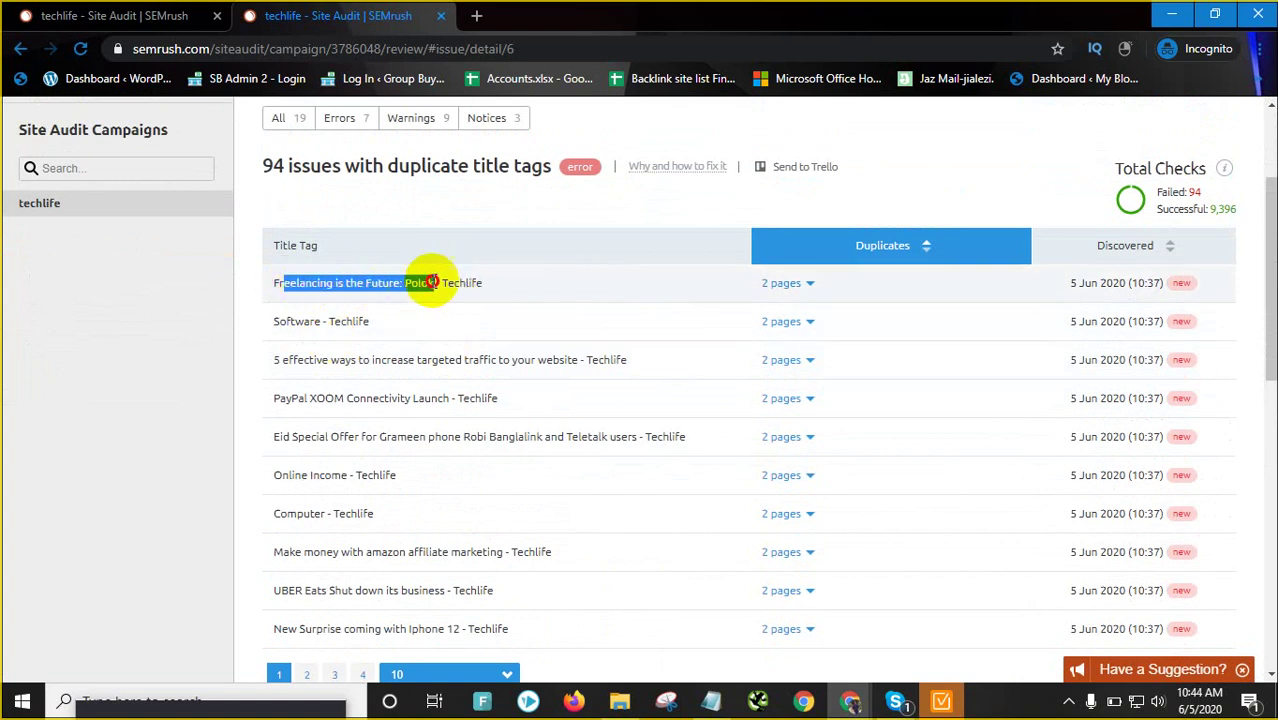
{"action": "left_click", "coordinate": [801, 283]}
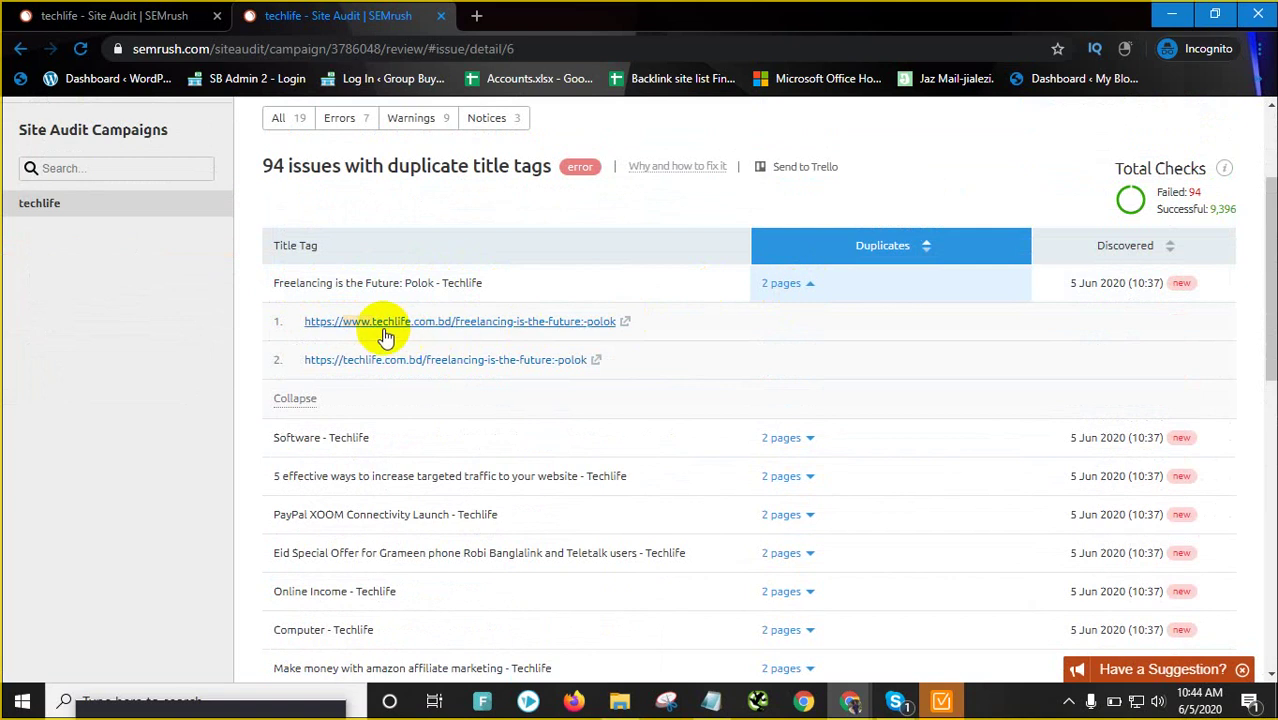
{"action": "scroll", "coordinate": [736, 428], "scroll_direction": "down", "scroll_amount": 1}
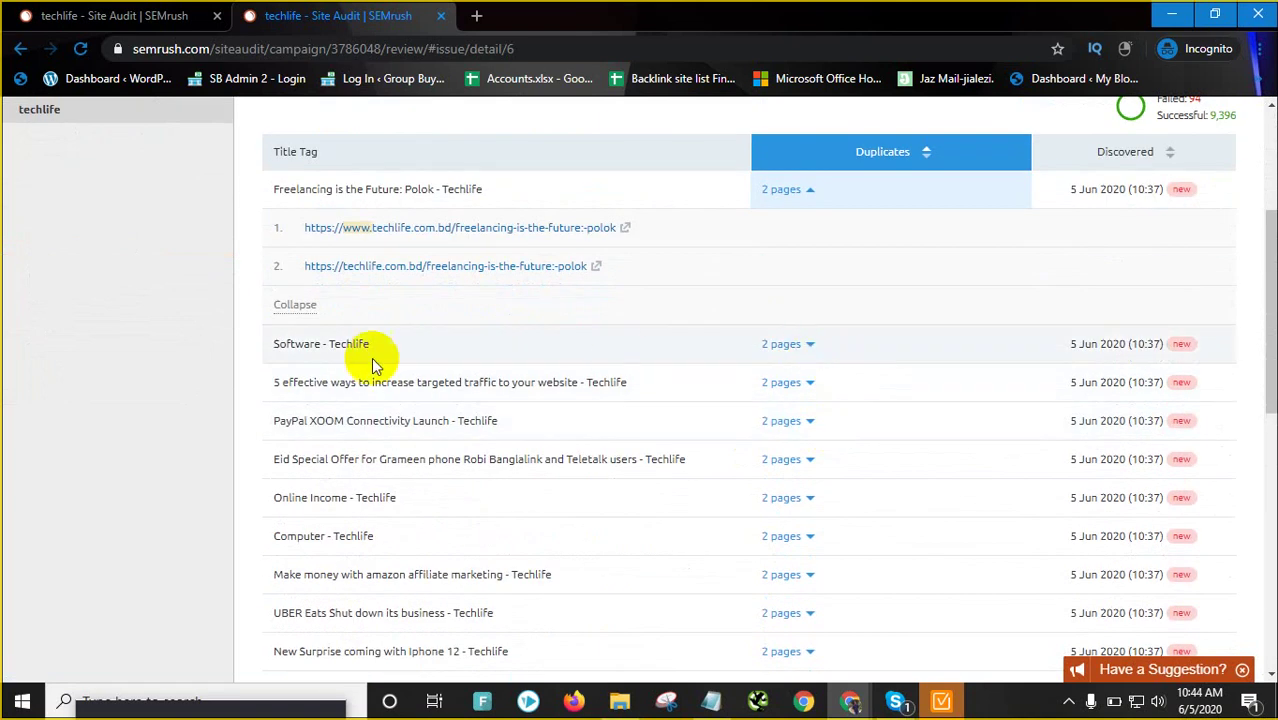
{"action": "left_click", "coordinate": [812, 344]}
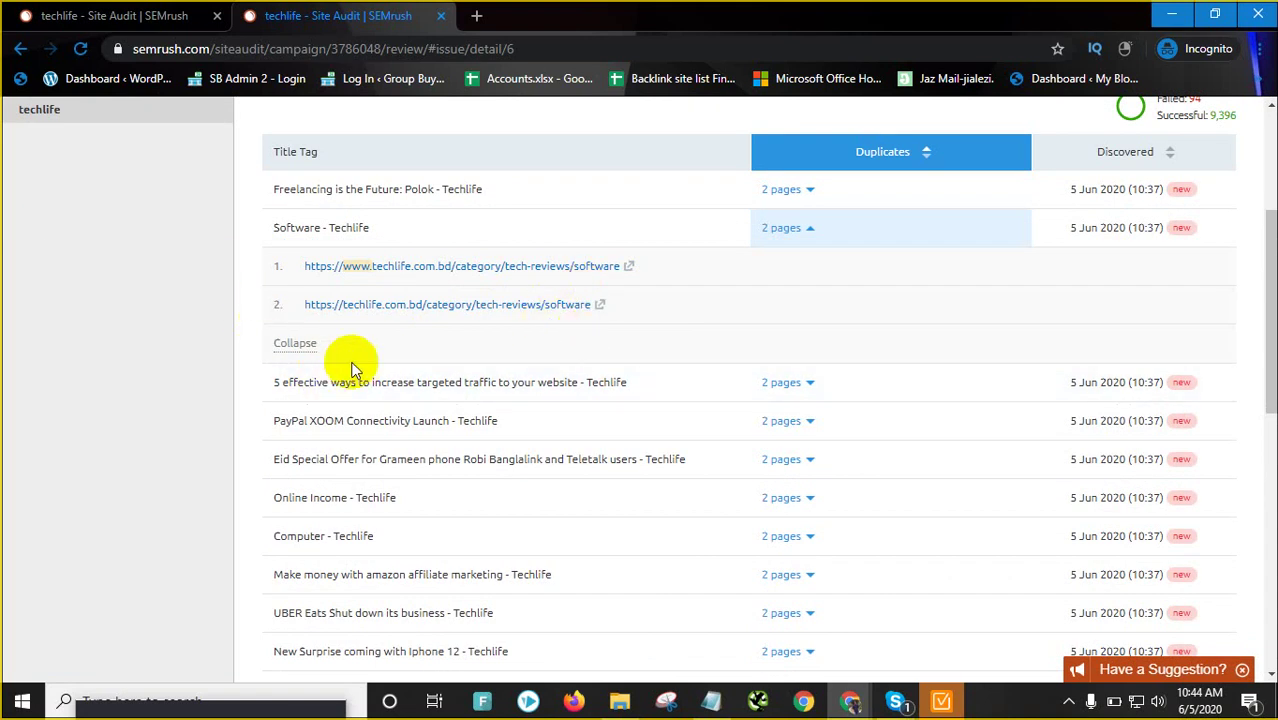
{"action": "scroll", "coordinate": [813, 405], "scroll_direction": "down", "scroll_amount": 3}
{"action": "scroll", "coordinate": [750, 408], "scroll_direction": "up", "scroll_amount": 5}
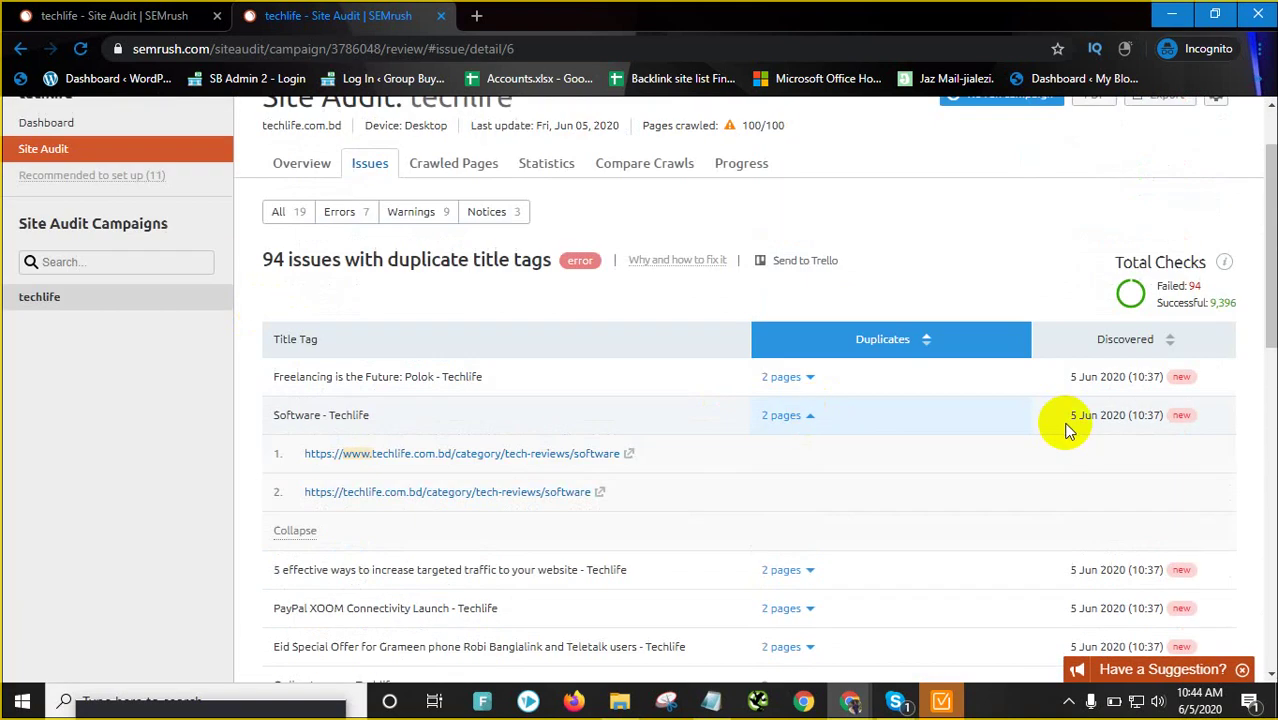
{"action": "left_click", "coordinate": [813, 418]}
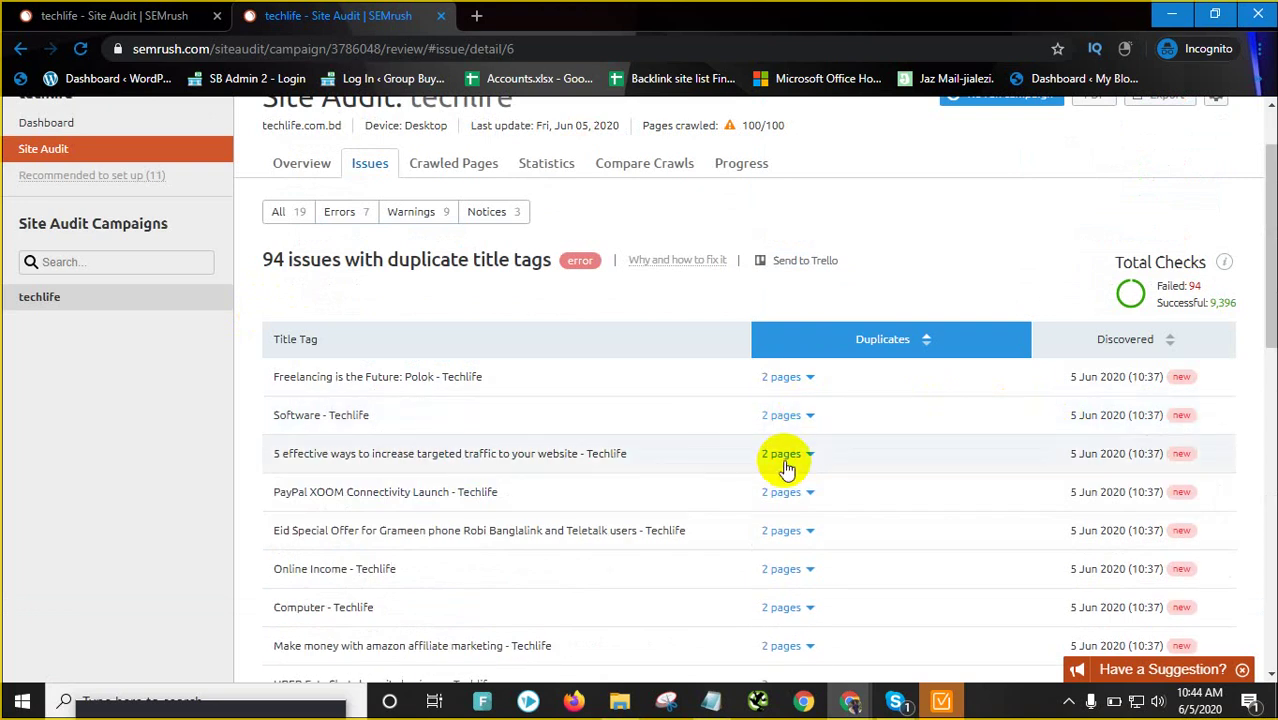
{"action": "scroll", "coordinate": [684, 455], "scroll_direction": "up", "scroll_amount": 2}
Export the duplicate title tags report to XLSX and switch to WebSite Auditor
{"action": "left_click", "coordinate": [1153, 196]}
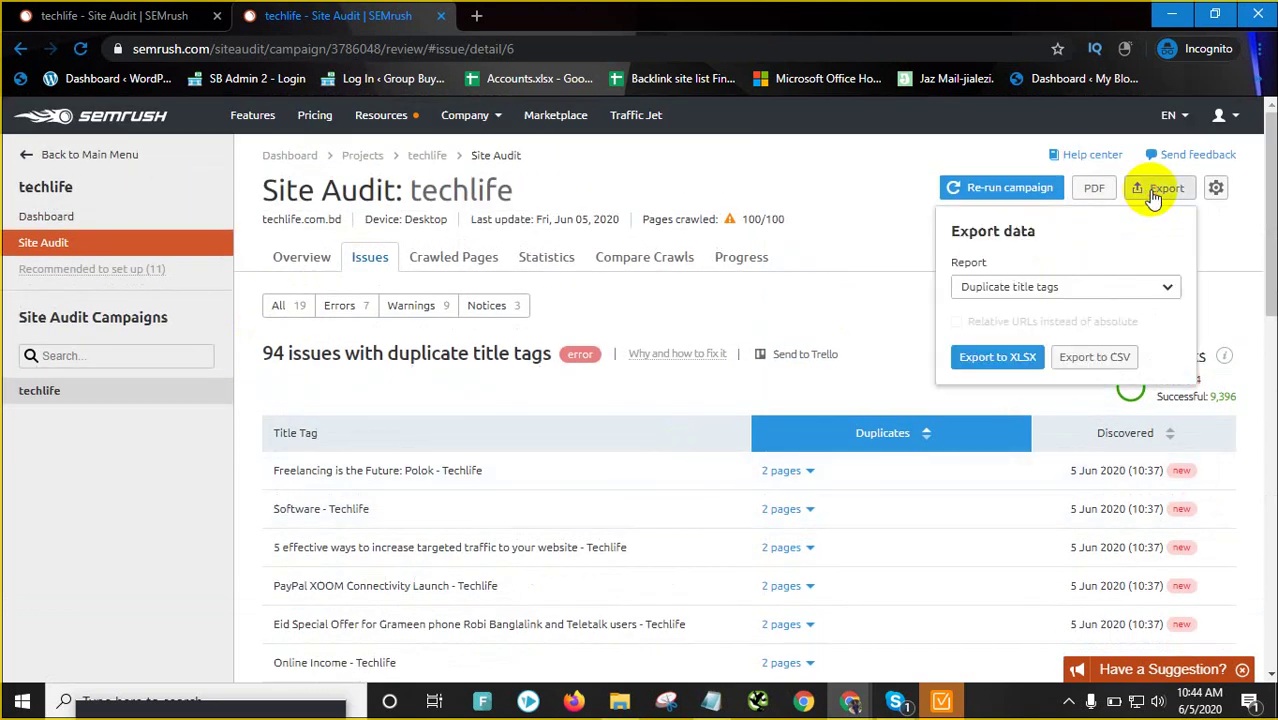
{"action": "left_click", "coordinate": [982, 366]}
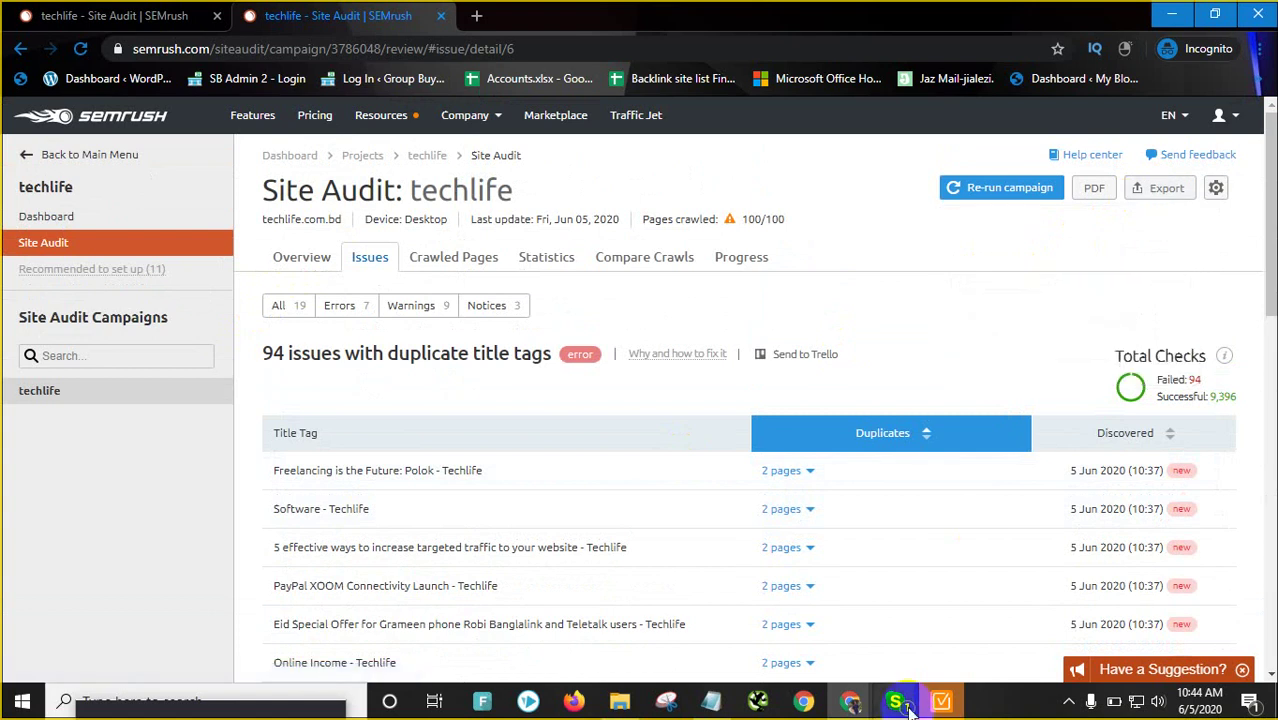
{"action": "left_click", "coordinate": [940, 703]}
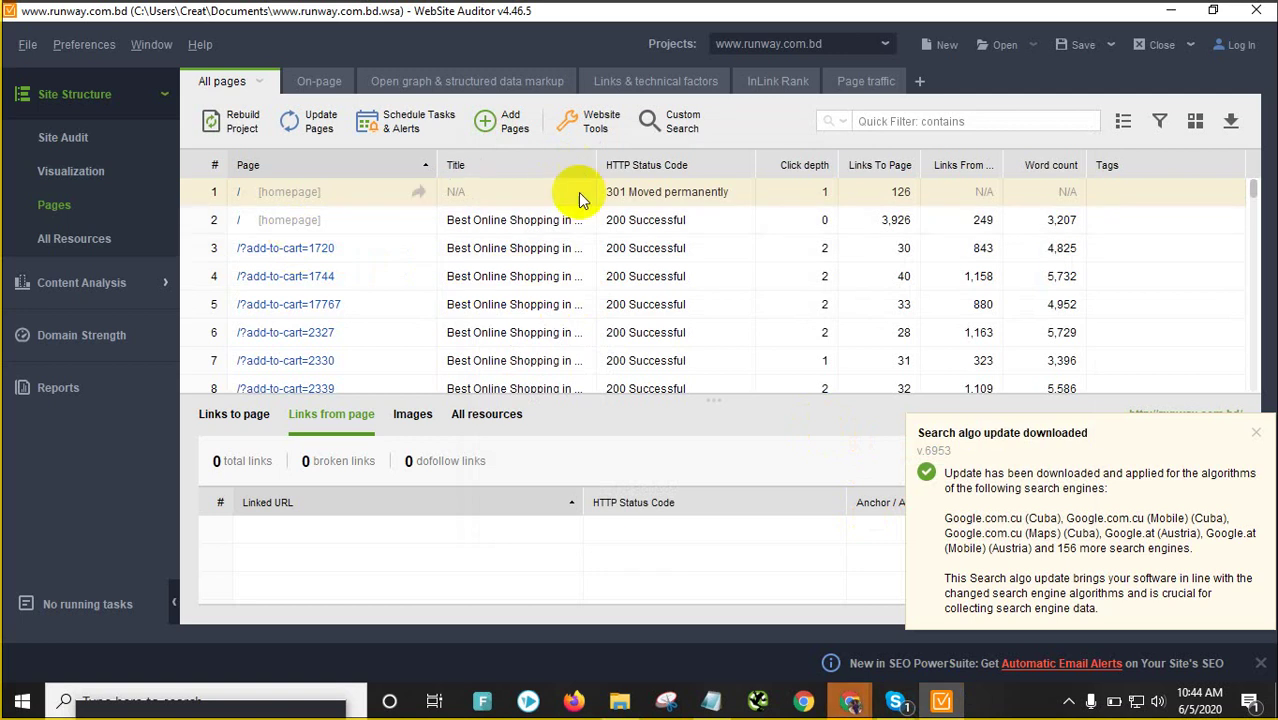
Scroll the runway.com.bd Pages table, then view Site Audit: 863 errors and one 404 resource
{"action": "scroll", "coordinate": [555, 260], "scroll_direction": "down", "scroll_amount": 4}
{"action": "scroll", "coordinate": [545, 287], "scroll_direction": "up", "scroll_amount": 4}
{"action": "scroll", "coordinate": [540, 278], "scroll_direction": "down", "scroll_amount": 20}
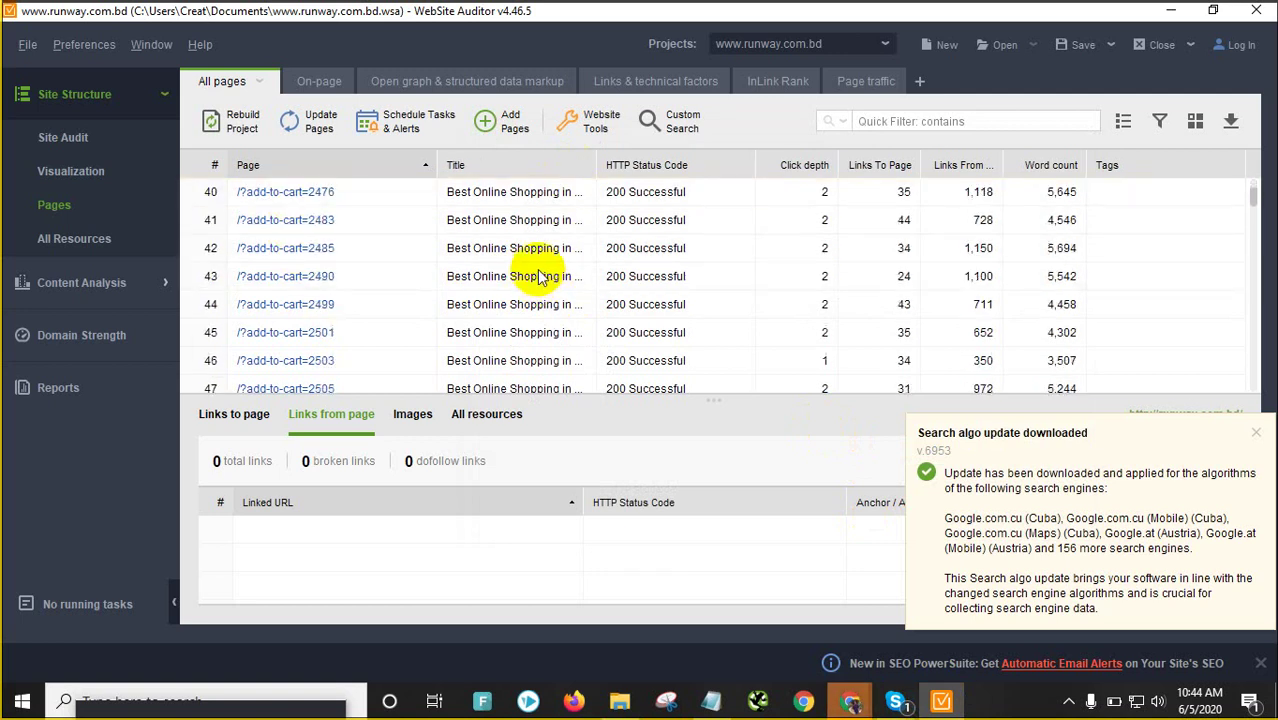
{"action": "scroll", "coordinate": [490, 305], "scroll_direction": "down", "scroll_amount": 5}
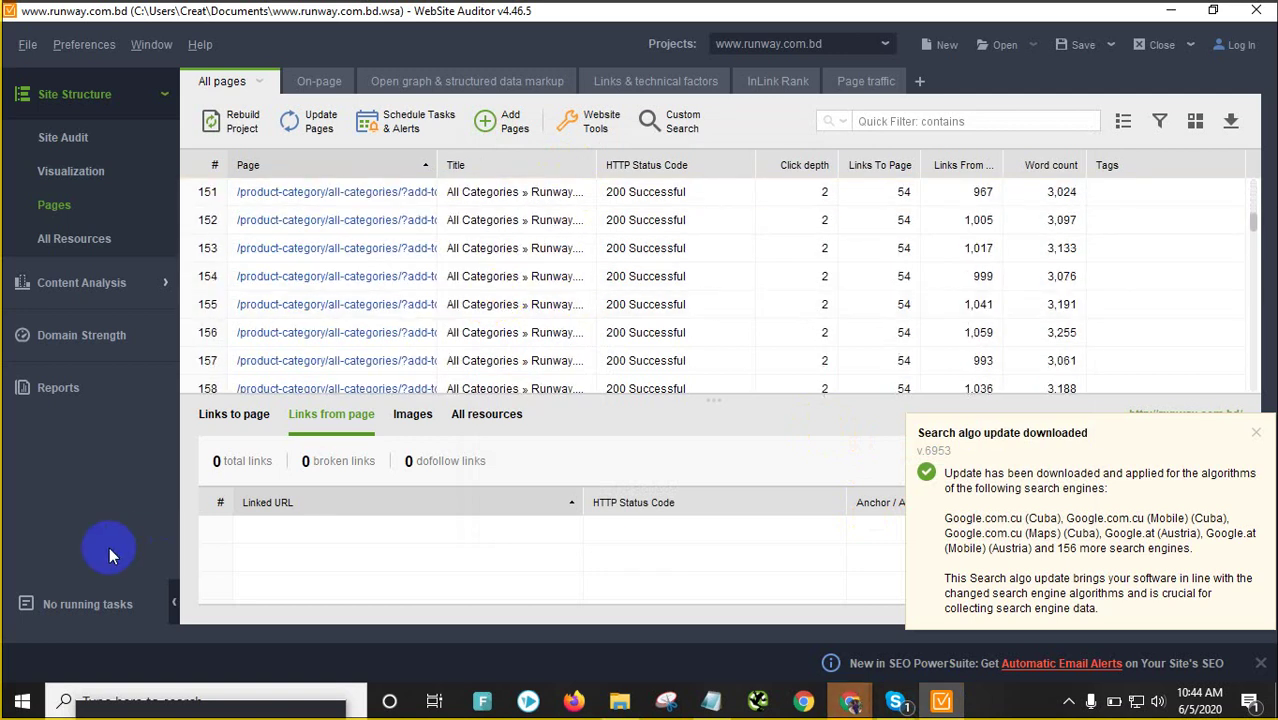
{"action": "left_click", "coordinate": [95, 137]}
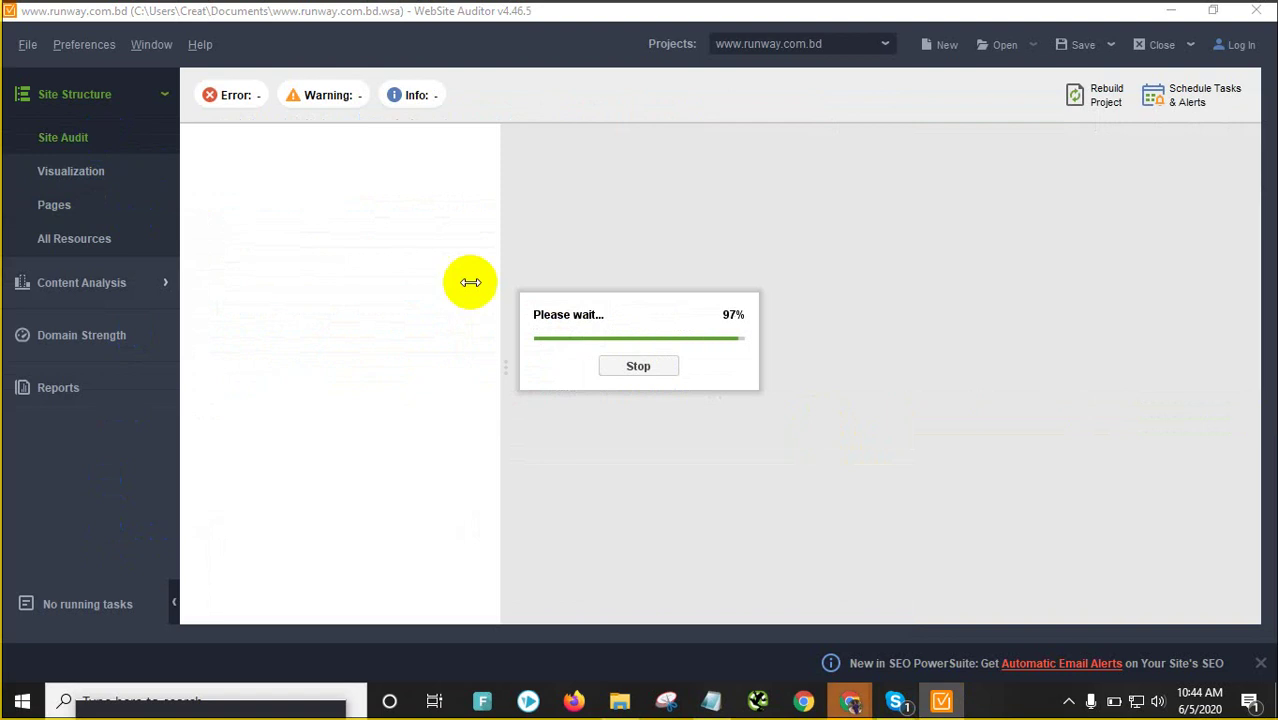
{"action": "scroll", "coordinate": [516, 374], "scroll_direction": "down", "scroll_amount": 3}
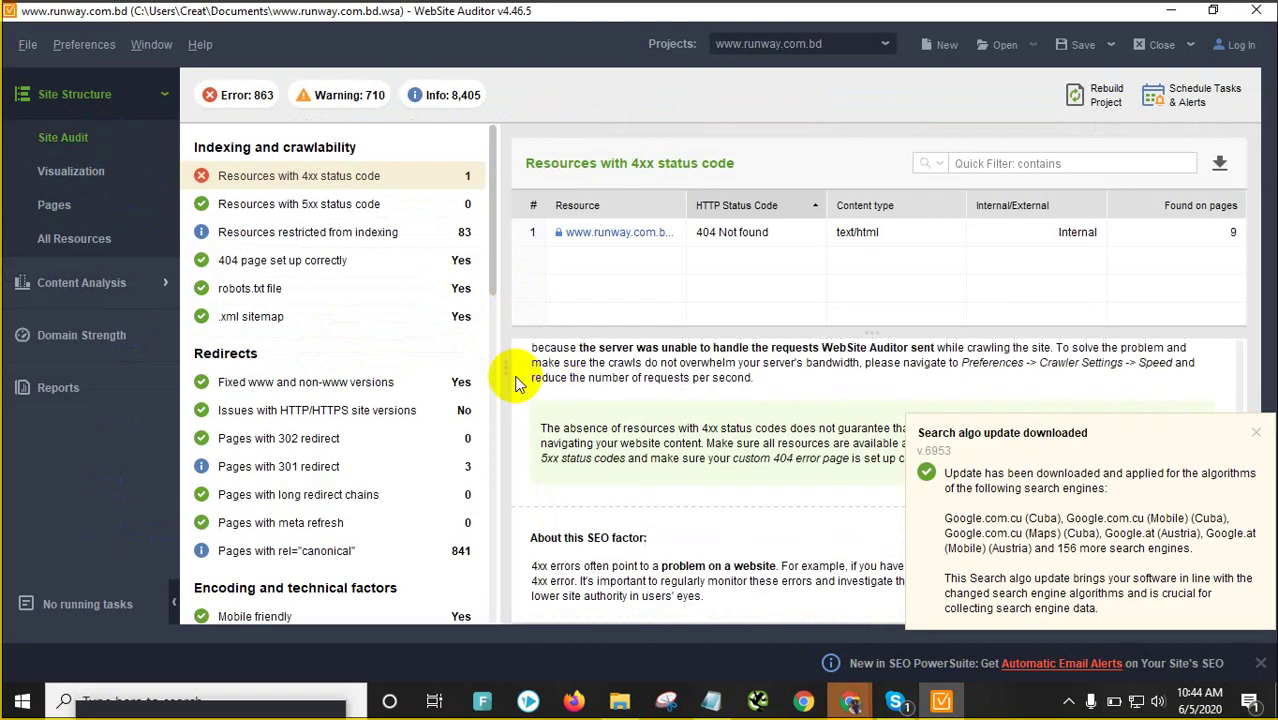
{"action": "scroll", "coordinate": [480, 370], "scroll_direction": "down", "scroll_amount": 5}
{"action": "scroll", "coordinate": [370, 365], "scroll_direction": "down", "scroll_amount": 5}
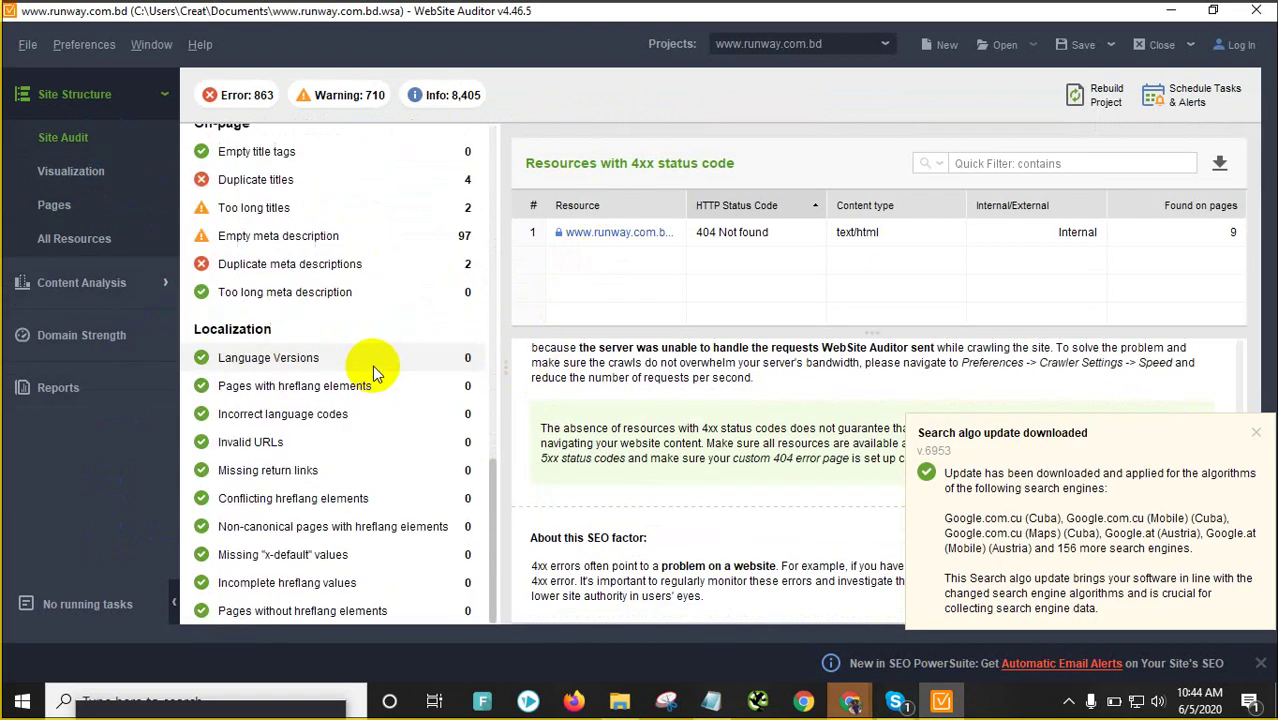
{"action": "scroll", "coordinate": [372, 364], "scroll_direction": "up", "scroll_amount": 5}
{"action": "scroll", "coordinate": [372, 360], "scroll_direction": "up", "scroll_amount": 10}
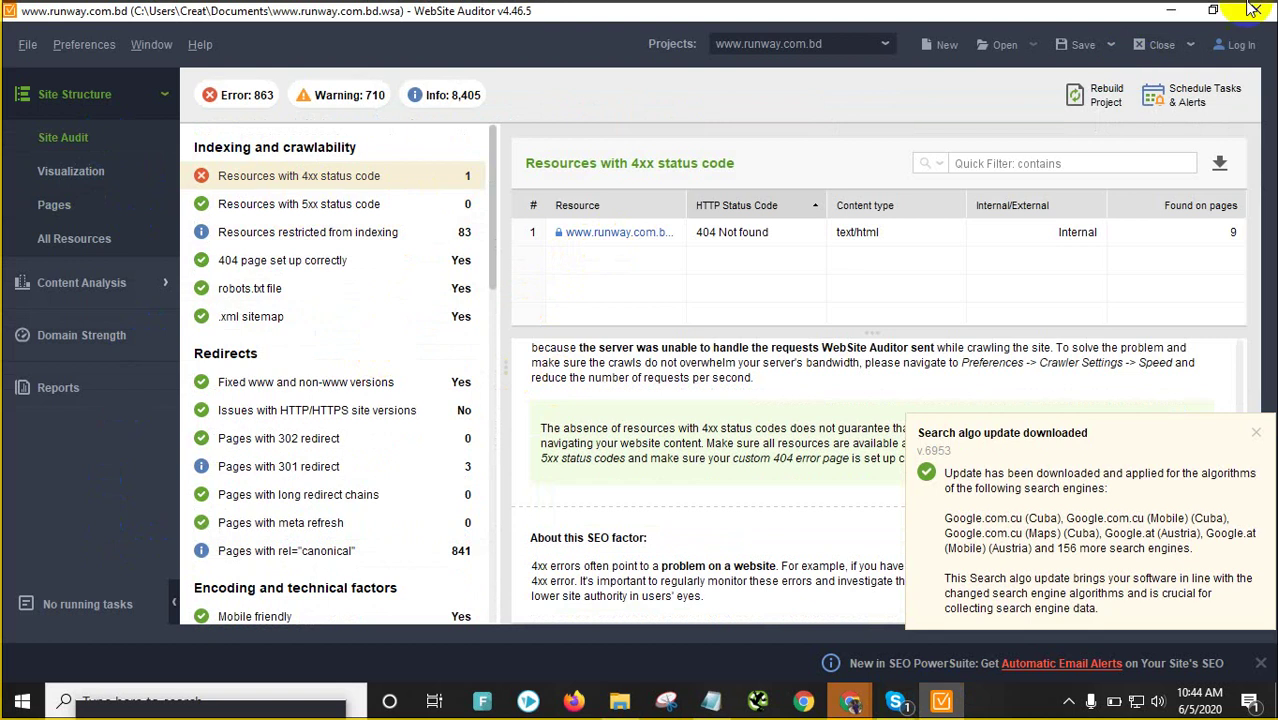
Save the duplicate title tags XLSX to Downloads and browse the 90 mixed content issues
{"action": "left_click", "coordinate": [1183, 12]}
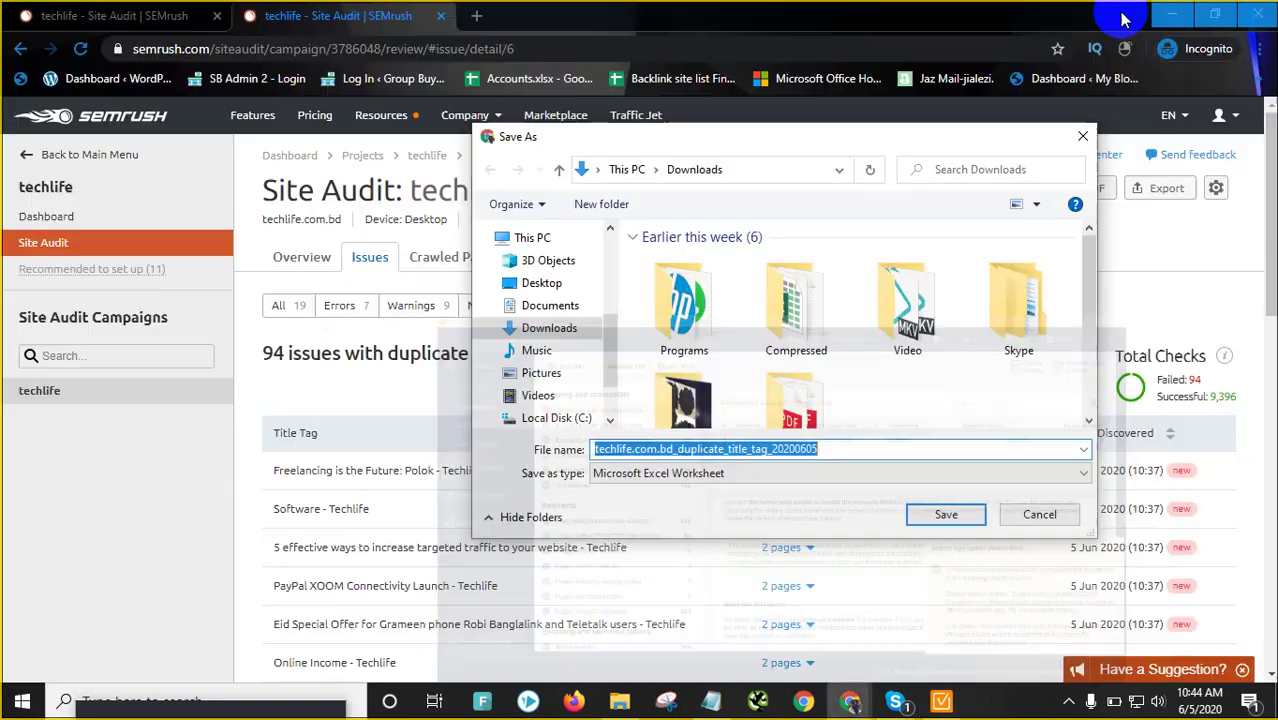
{"action": "left_click", "coordinate": [968, 512]}
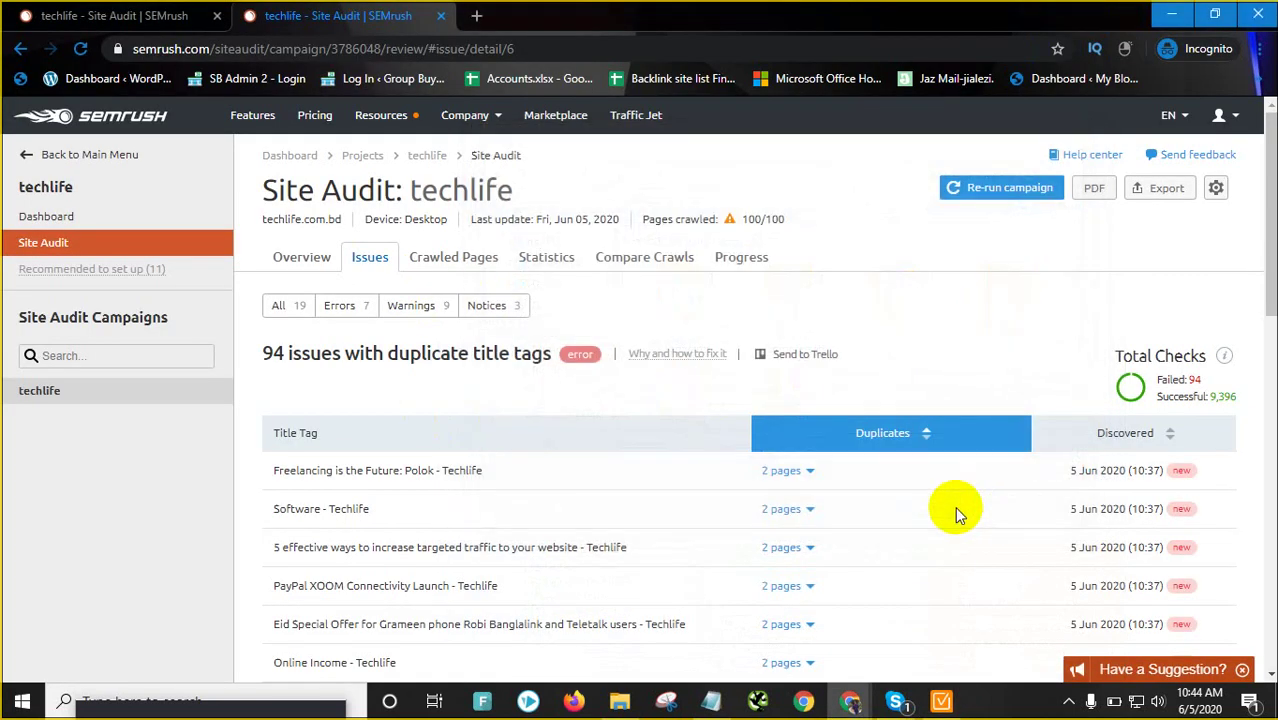
{"action": "left_click", "coordinate": [316, 259]}
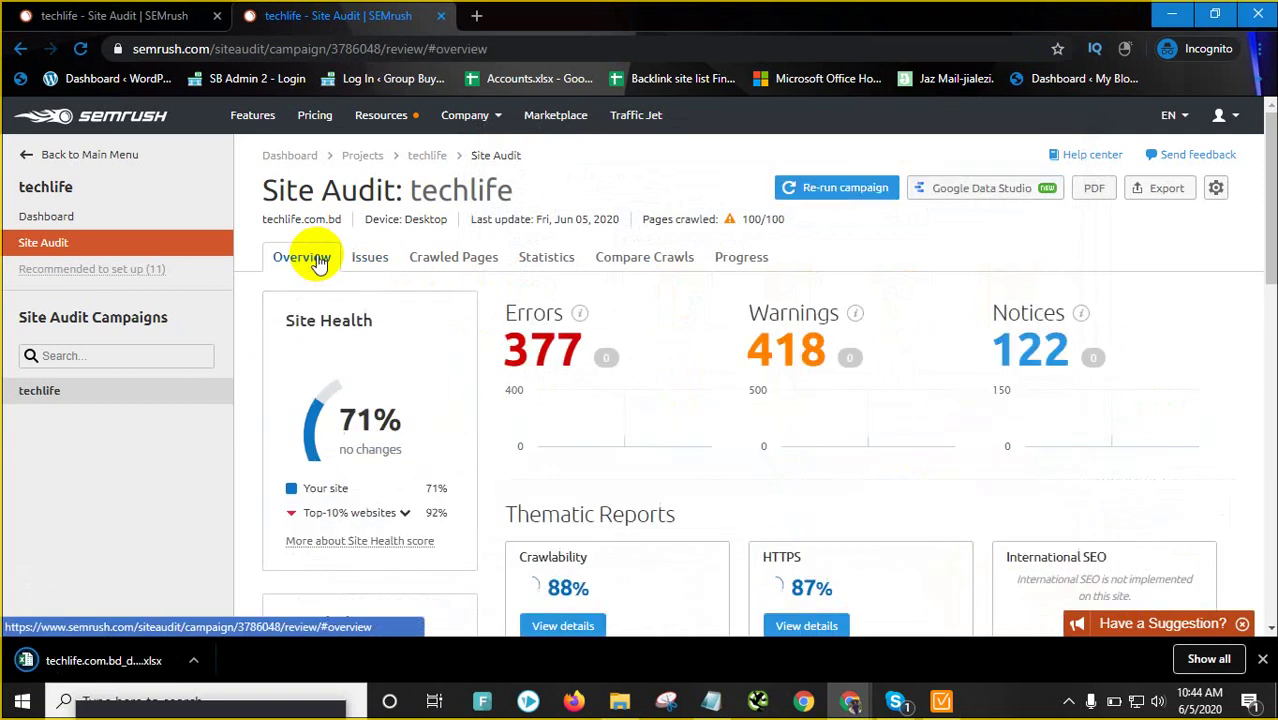
{"action": "scroll", "coordinate": [585, 374], "scroll_direction": "down", "scroll_amount": 8}
{"action": "scroll", "coordinate": [585, 380], "scroll_direction": "up", "scroll_amount": 2}
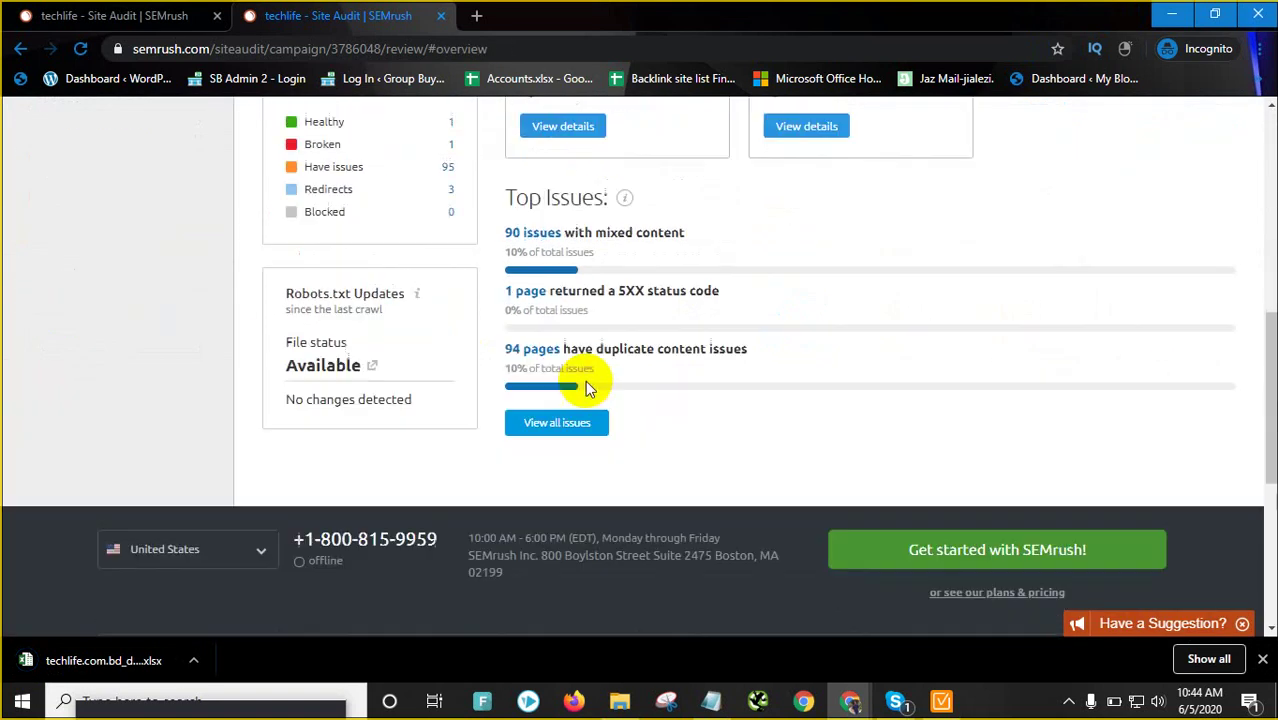
{"action": "left_click", "coordinate": [569, 303]}
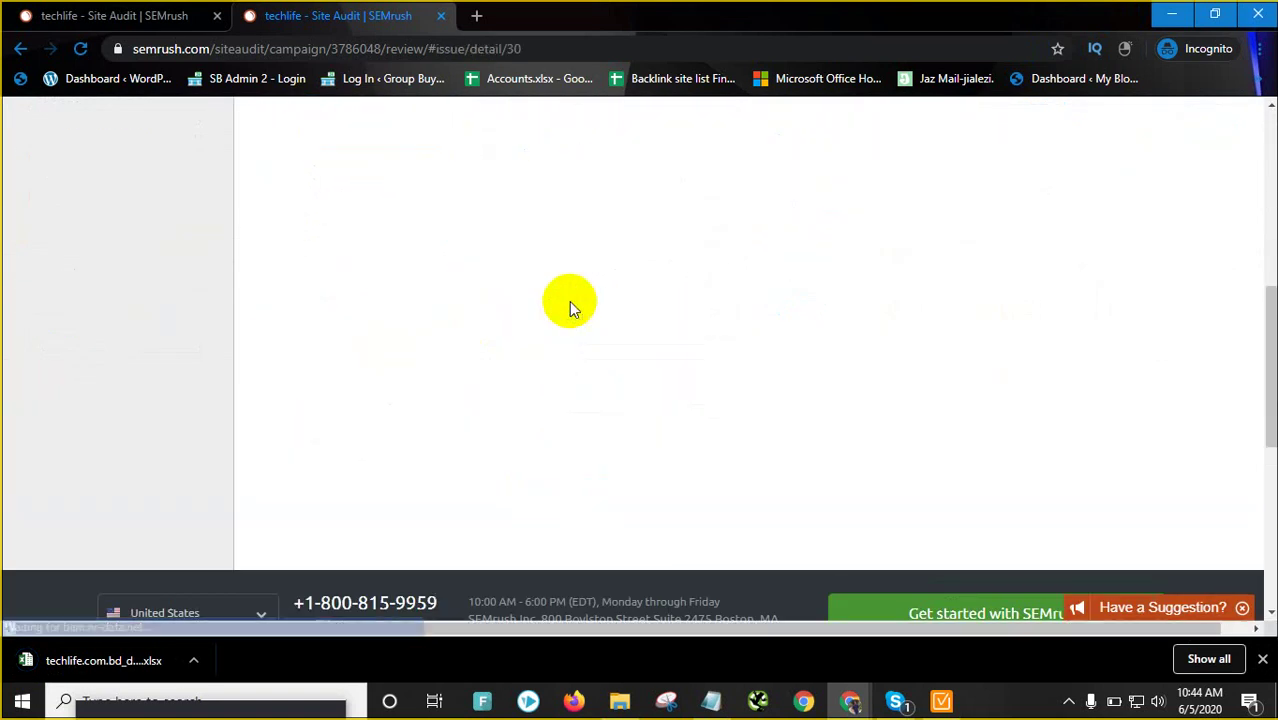
{"action": "scroll", "coordinate": [480, 328], "scroll_direction": "up", "scroll_amount": 1}
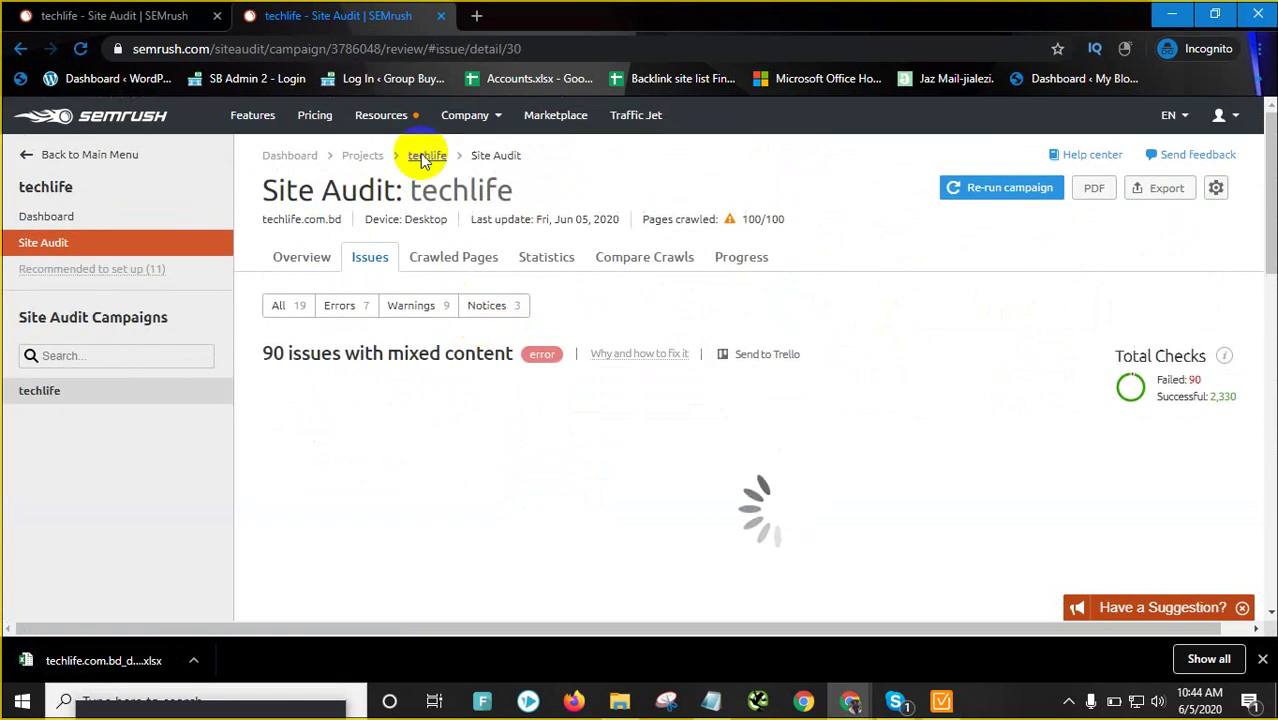
{"action": "left_click", "coordinate": [303, 262]}
{"action": "scroll", "coordinate": [675, 425], "scroll_direction": "down", "scroll_amount": 2}
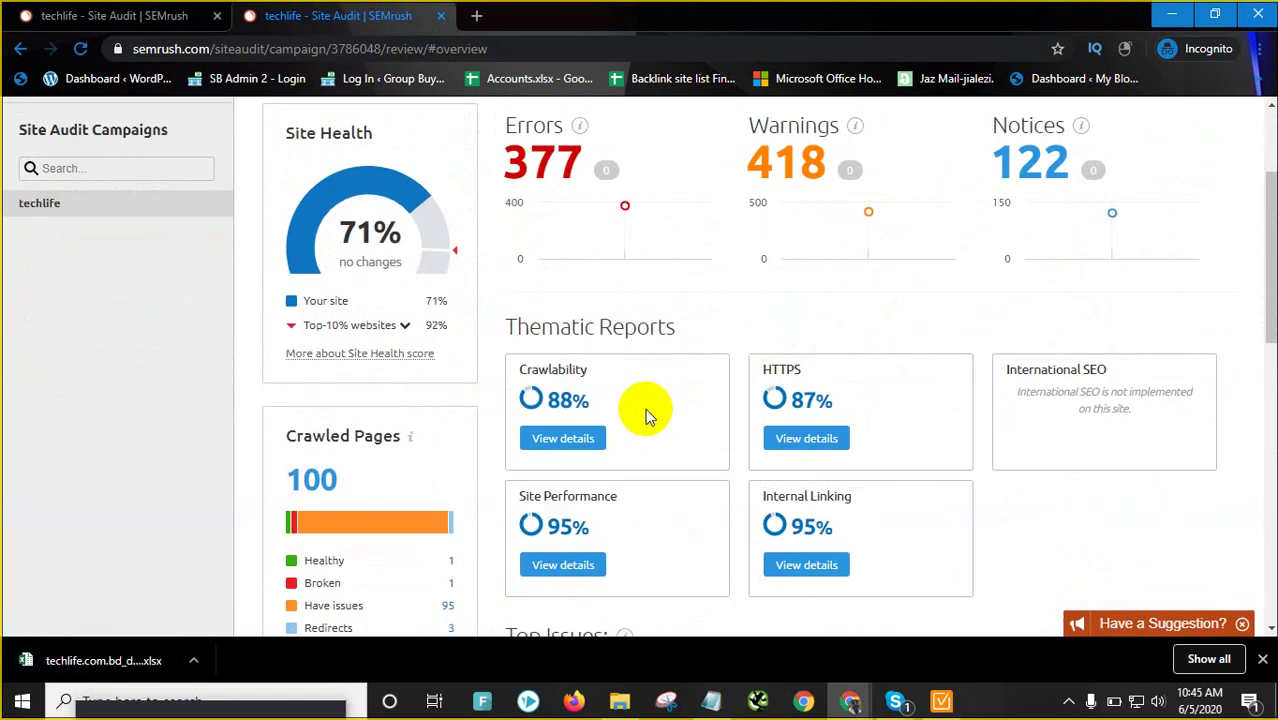
Export the 94-page duplicate content report as XLSX techlife.com.bd_duplicate_content_20200605 to Downloads
{"action": "left_click", "coordinate": [546, 168]}
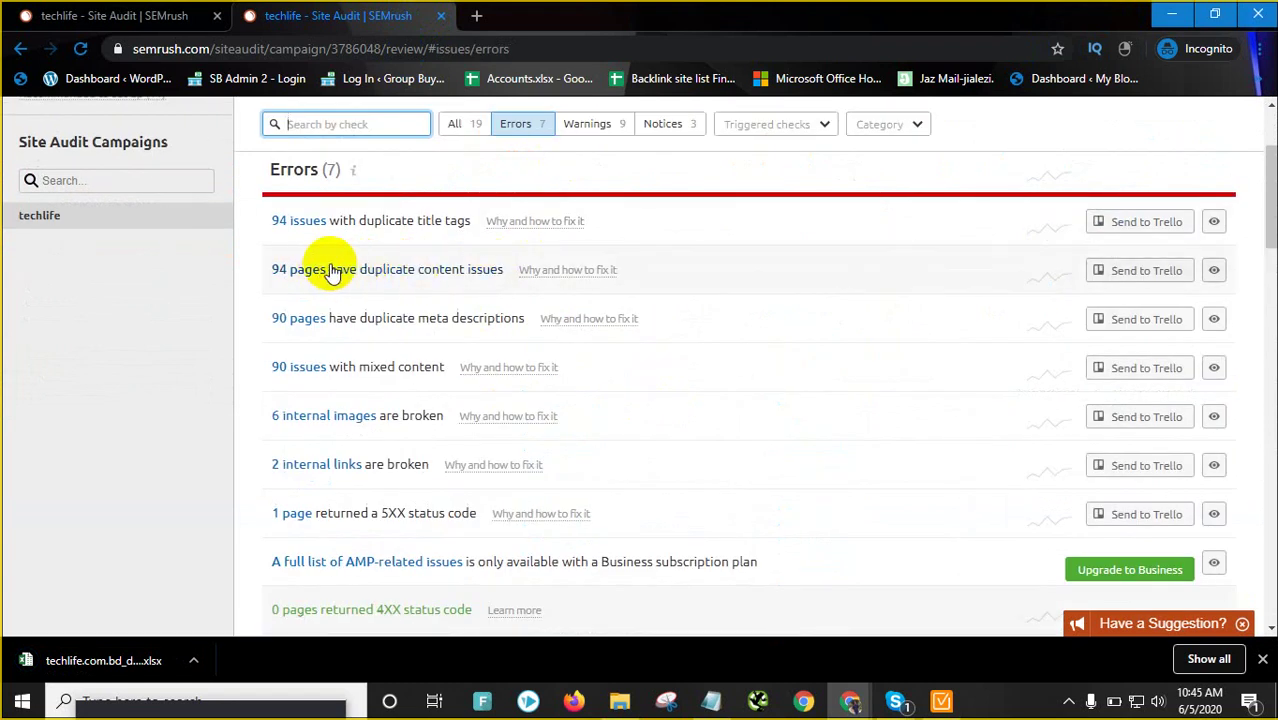
{"action": "left_click", "coordinate": [388, 275]}
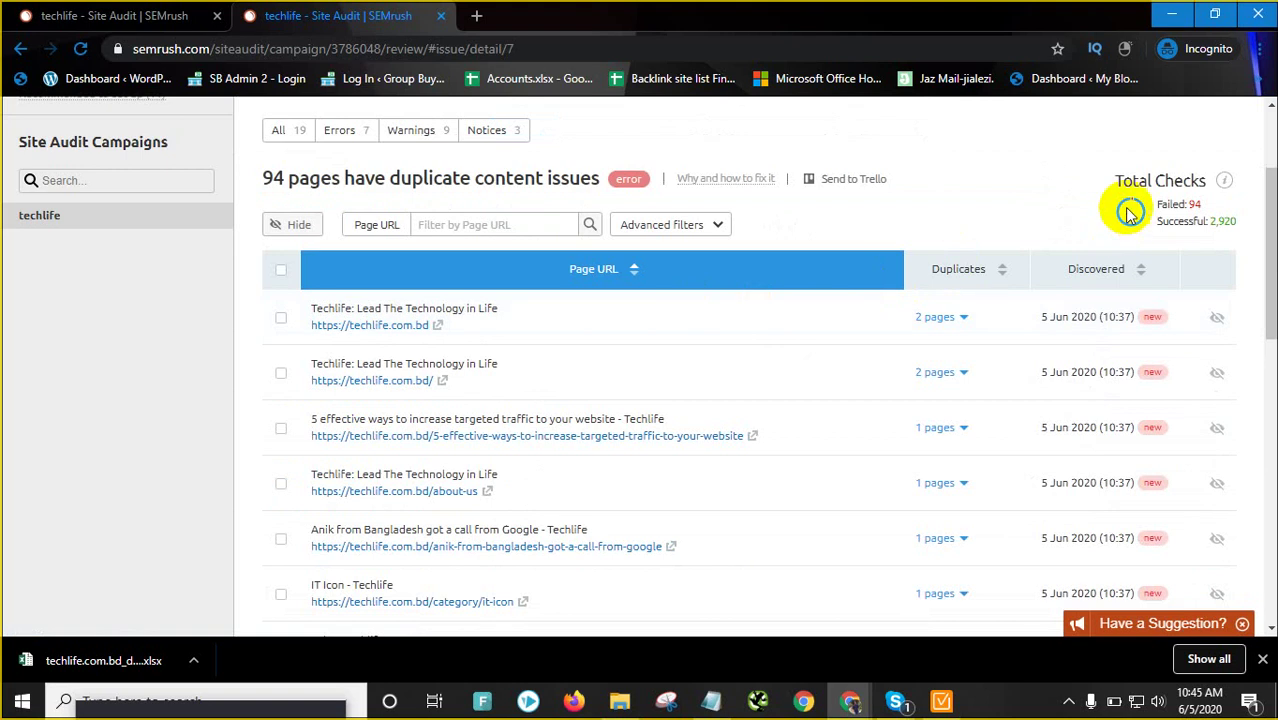
{"action": "scroll", "coordinate": [1129, 213], "scroll_direction": "up", "scroll_amount": 2}
{"action": "left_click", "coordinate": [1160, 188]}
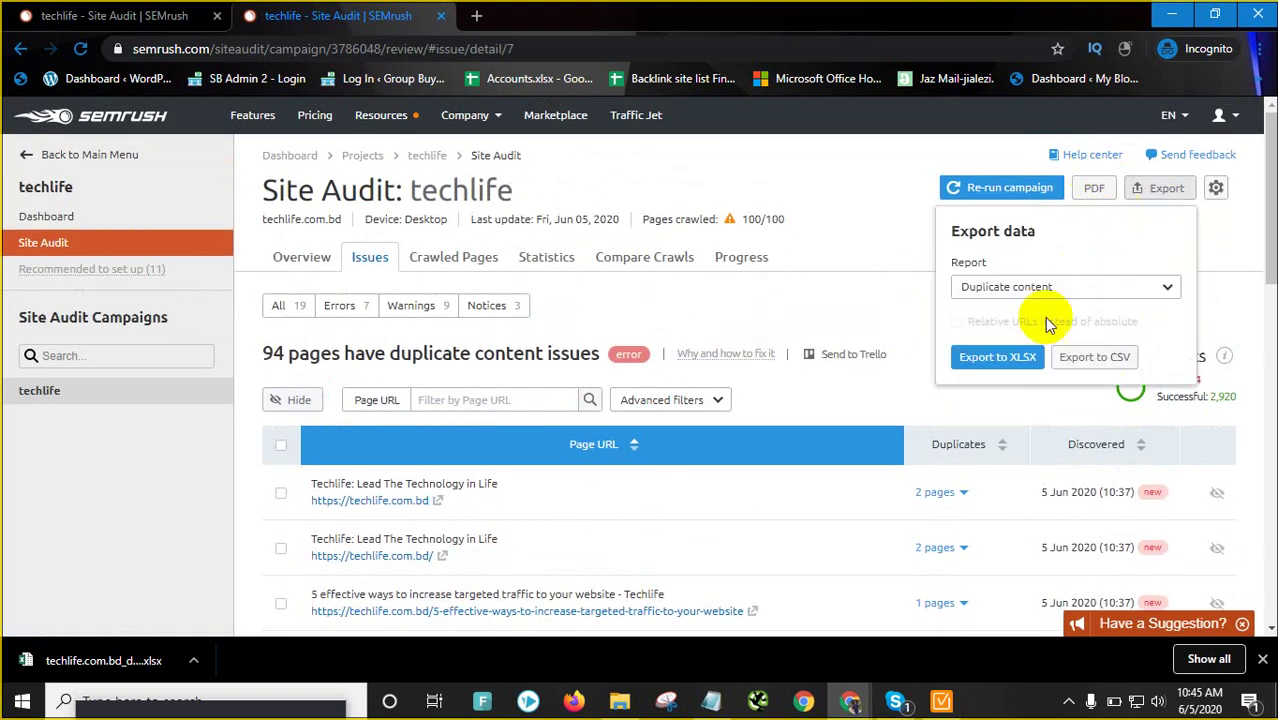
{"action": "left_click", "coordinate": [977, 370]}
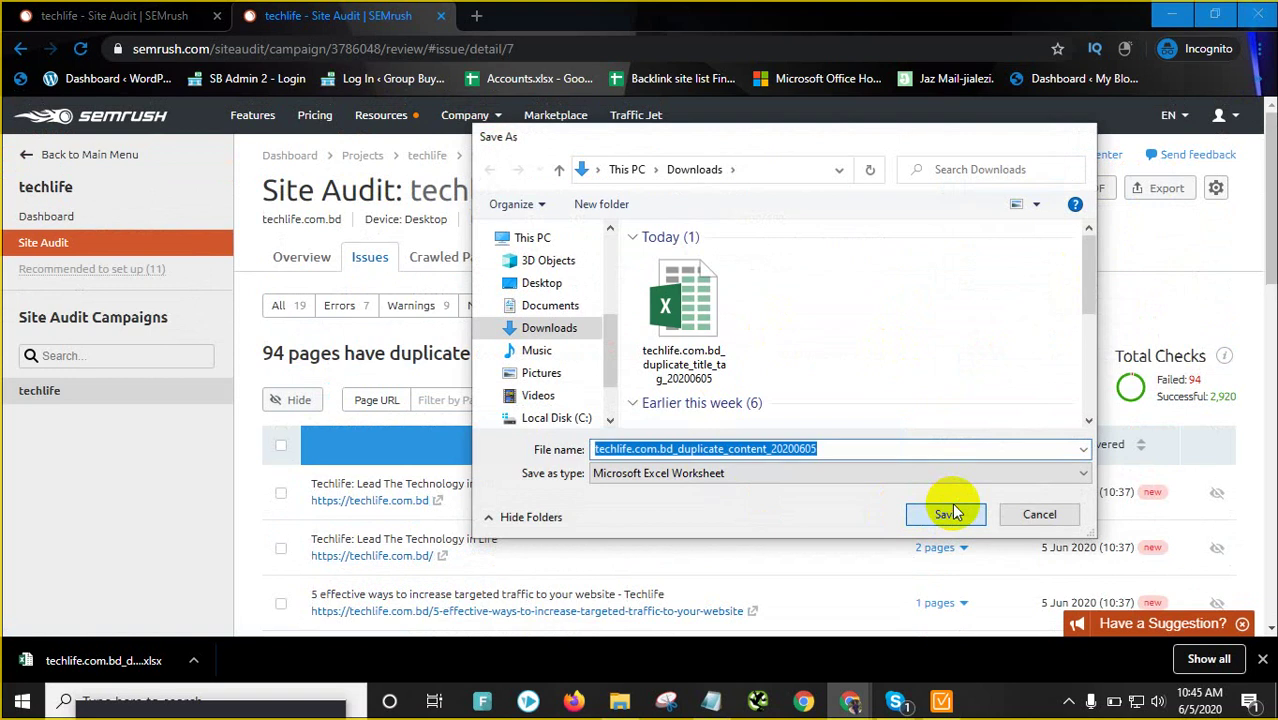
{"action": "left_click", "coordinate": [950, 513]}
{"action": "scroll", "coordinate": [468, 314], "scroll_direction": "down", "scroll_amount": 3}
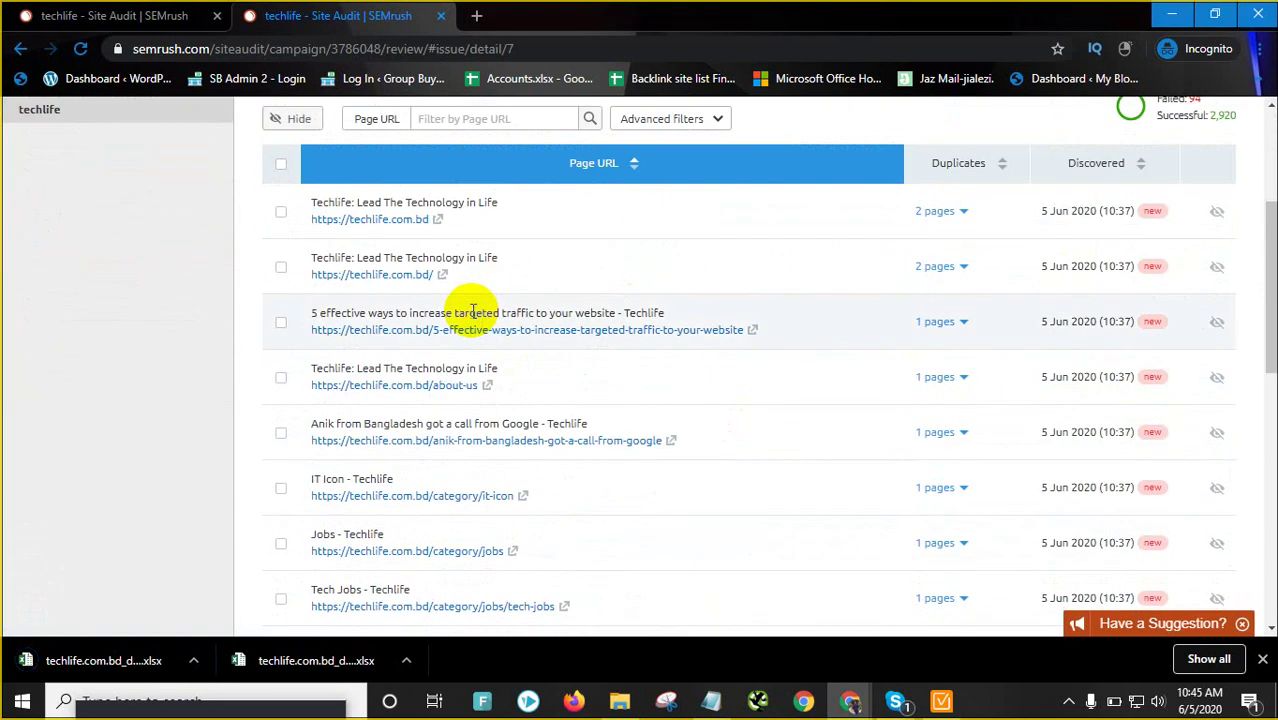
{"action": "scroll", "coordinate": [472, 312], "scroll_direction": "up", "scroll_amount": 3}
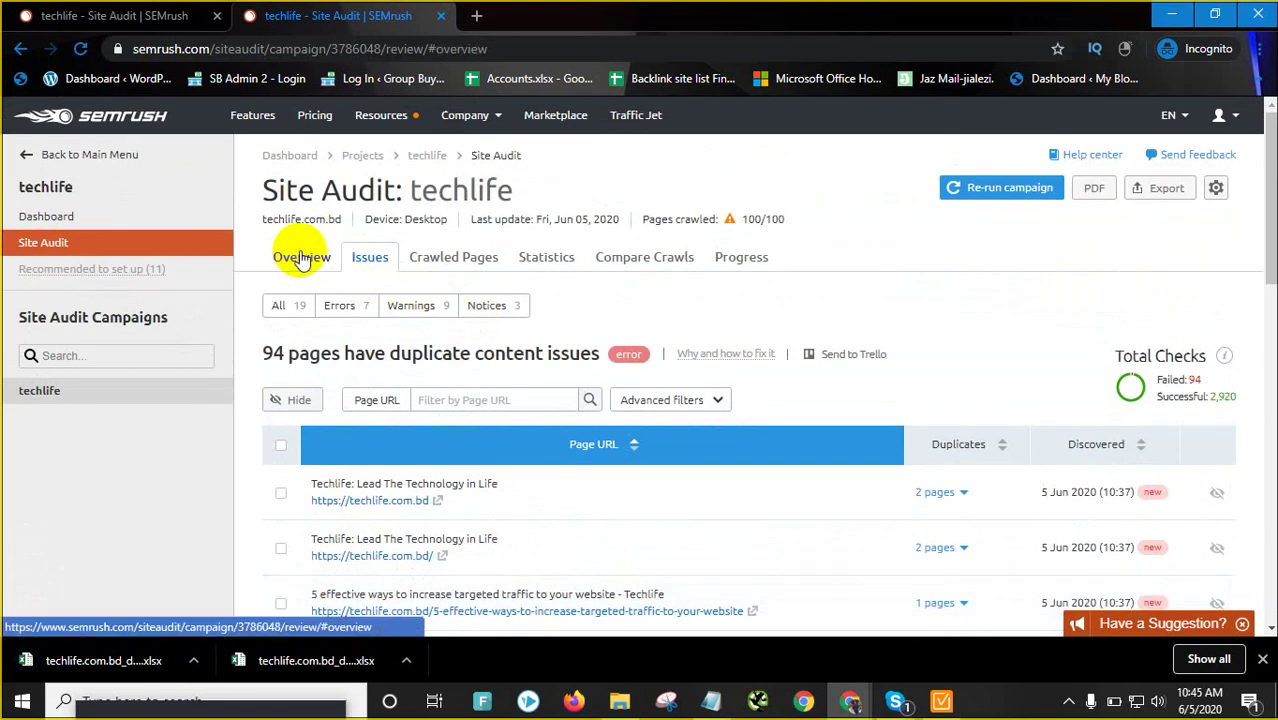
Export the 90-page duplicate meta descriptions report as XLSX to Downloads, then switch to WebSite Auditor
{"action": "left_click", "coordinate": [301, 257]}
{"action": "scroll", "coordinate": [560, 300], "scroll_direction": "down", "scroll_amount": 1}
{"action": "left_click", "coordinate": [540, 245]}
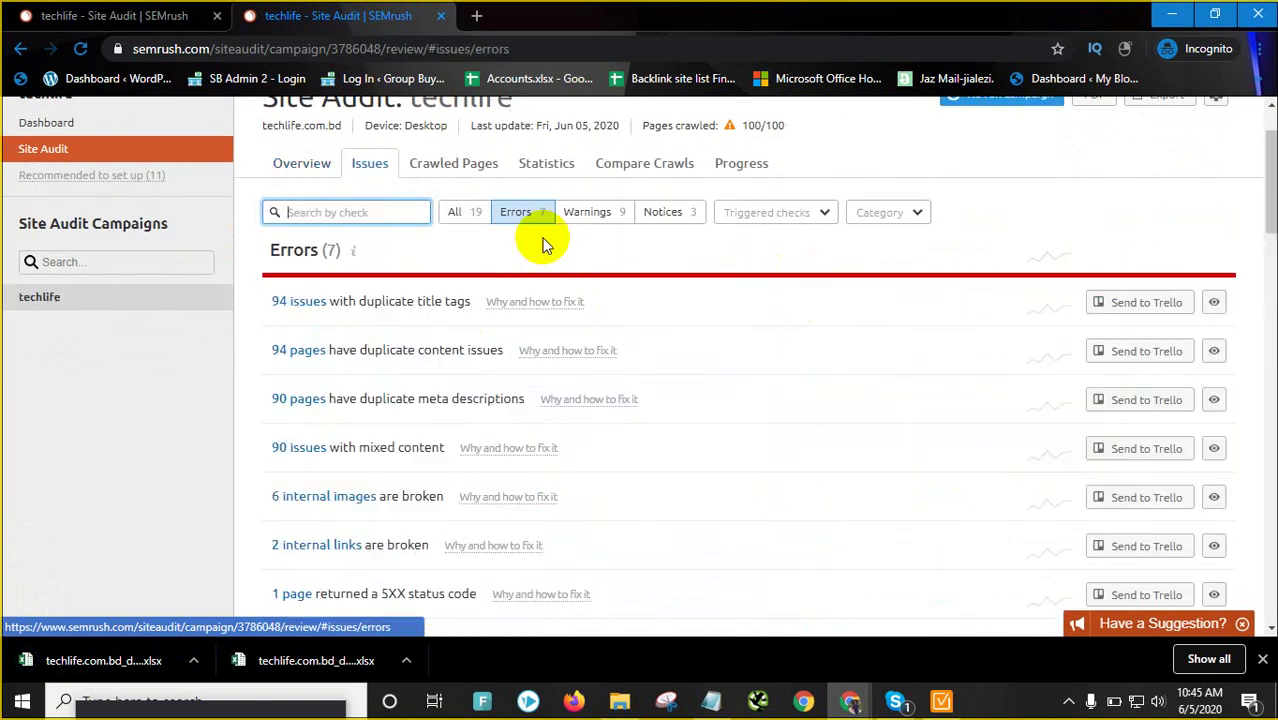
{"action": "scroll", "coordinate": [385, 314], "scroll_direction": "down", "scroll_amount": 1}
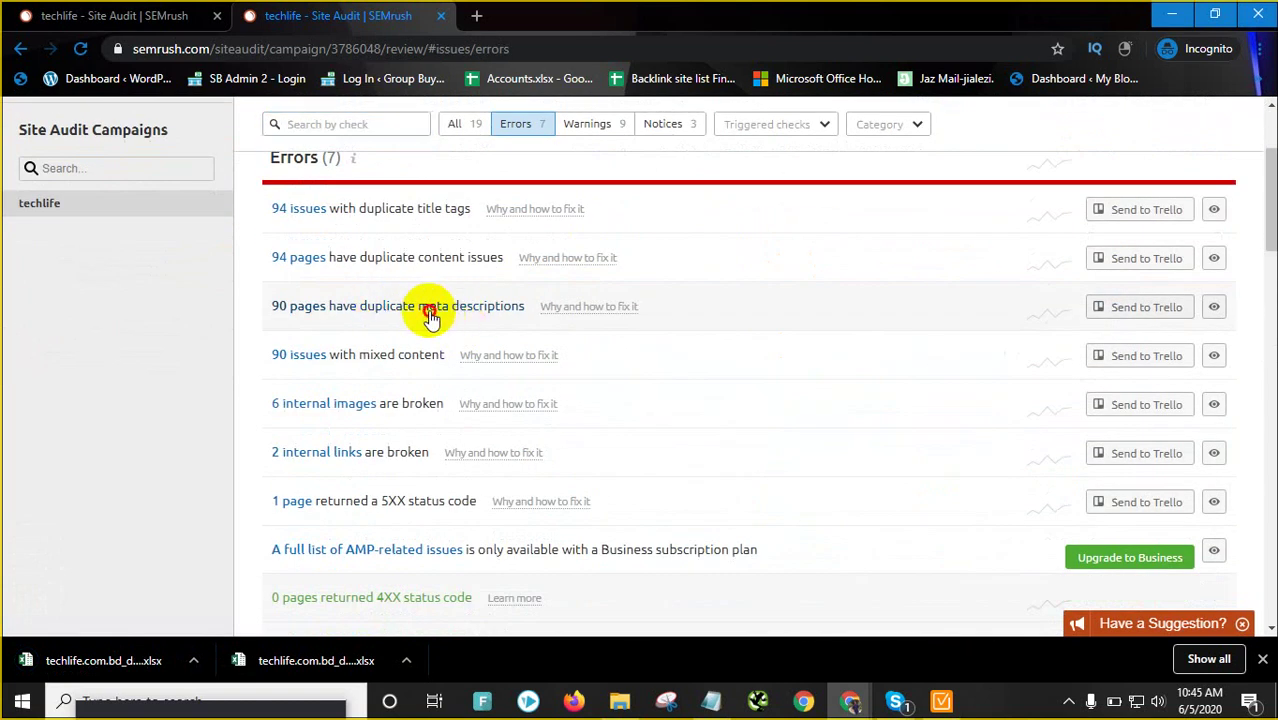
{"action": "left_click", "coordinate": [430, 314]}
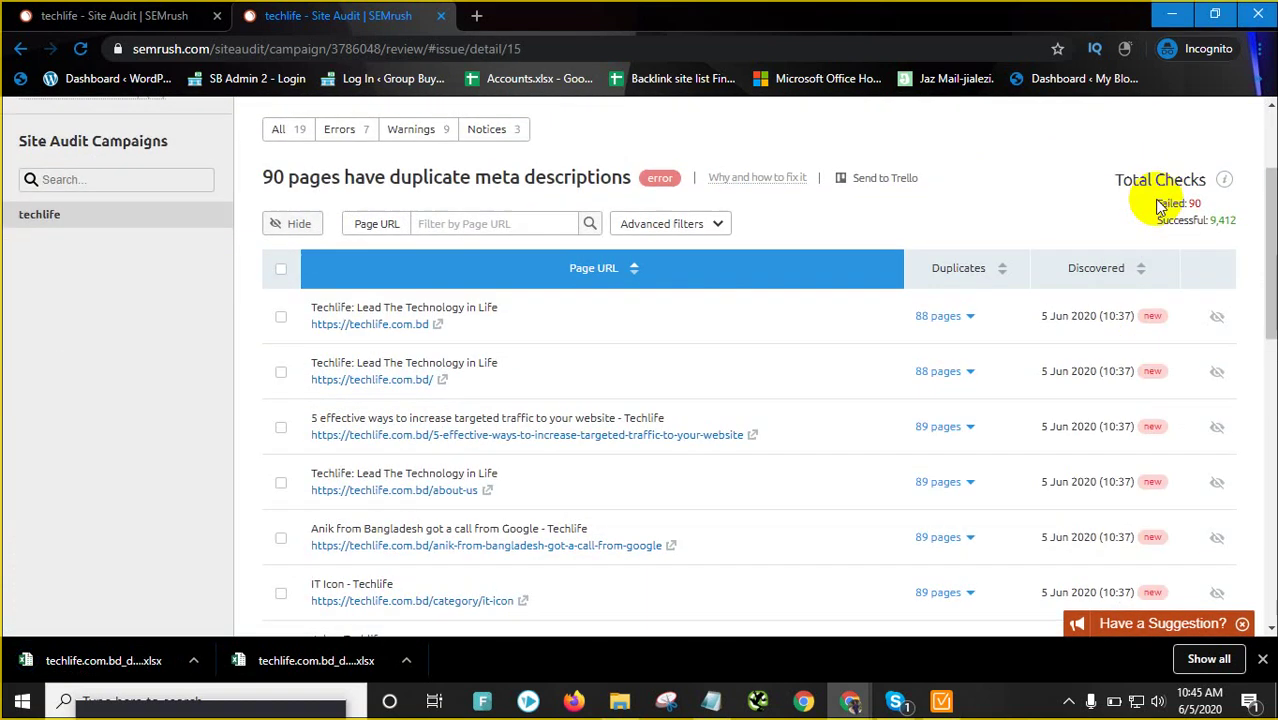
{"action": "scroll", "coordinate": [1158, 205], "scroll_direction": "up", "scroll_amount": 2}
{"action": "left_click", "coordinate": [1168, 189]}
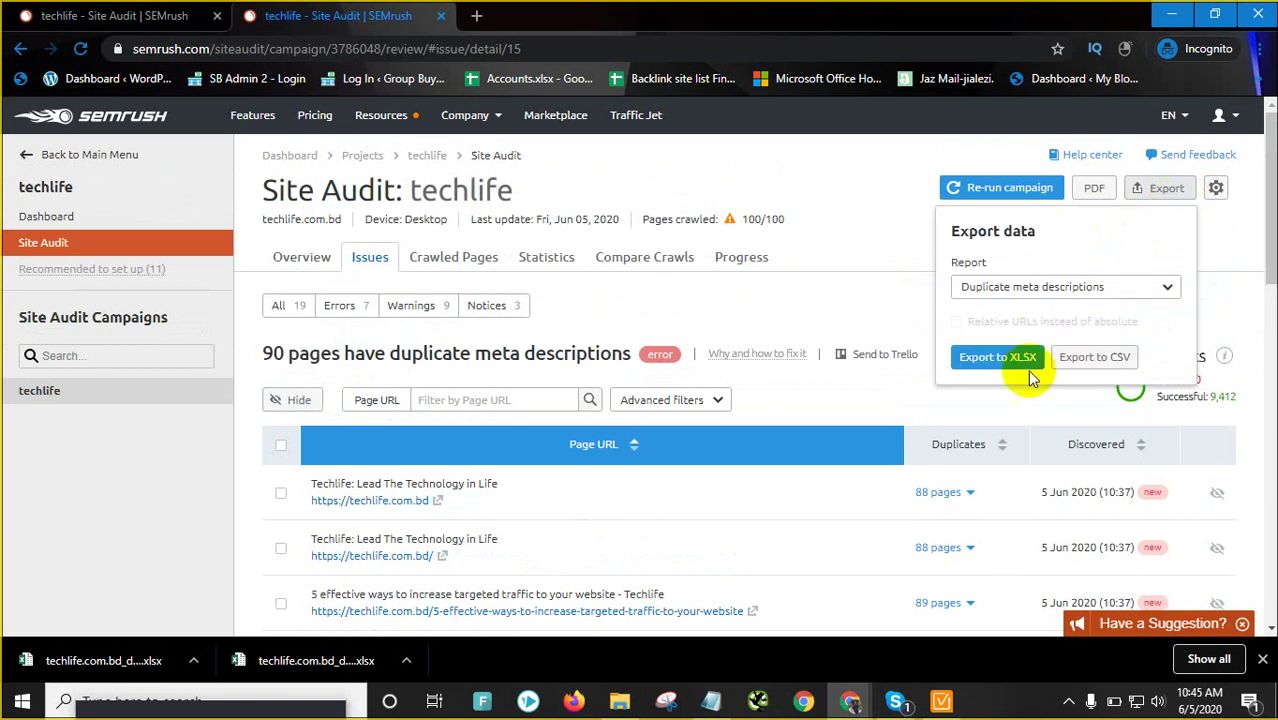
{"action": "left_click", "coordinate": [995, 358]}
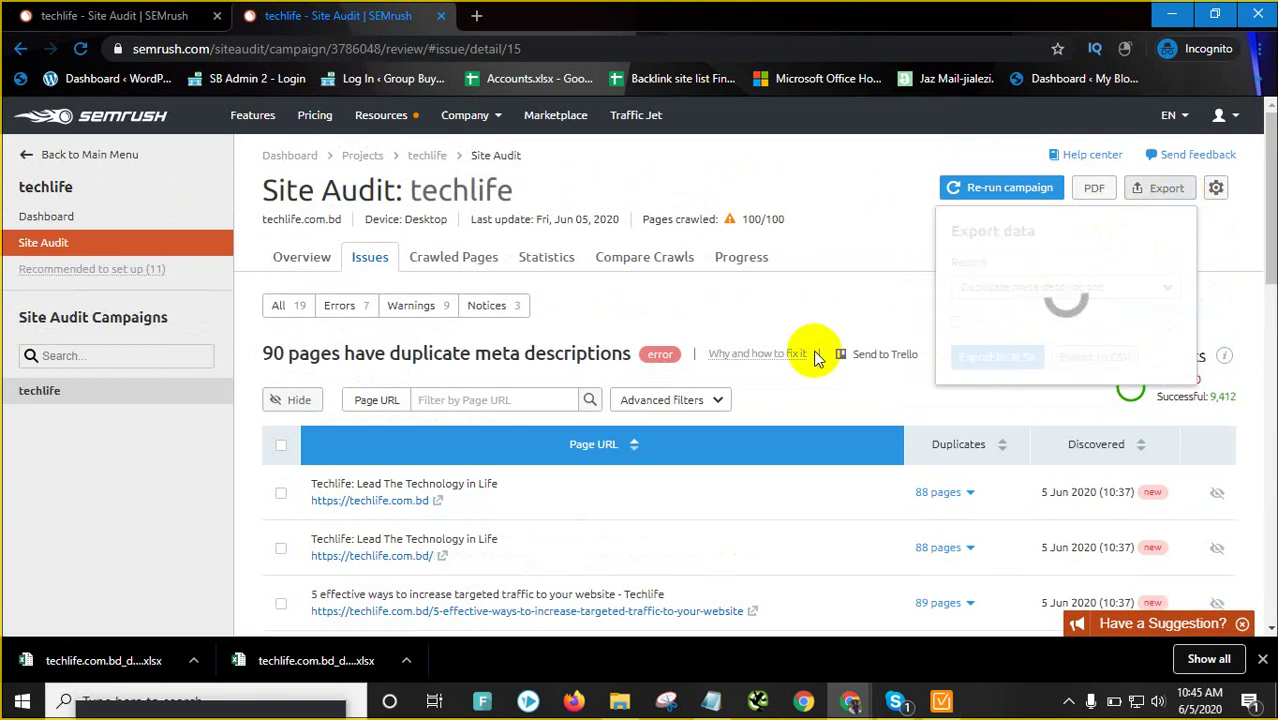
{"action": "left_click", "coordinate": [962, 516]}
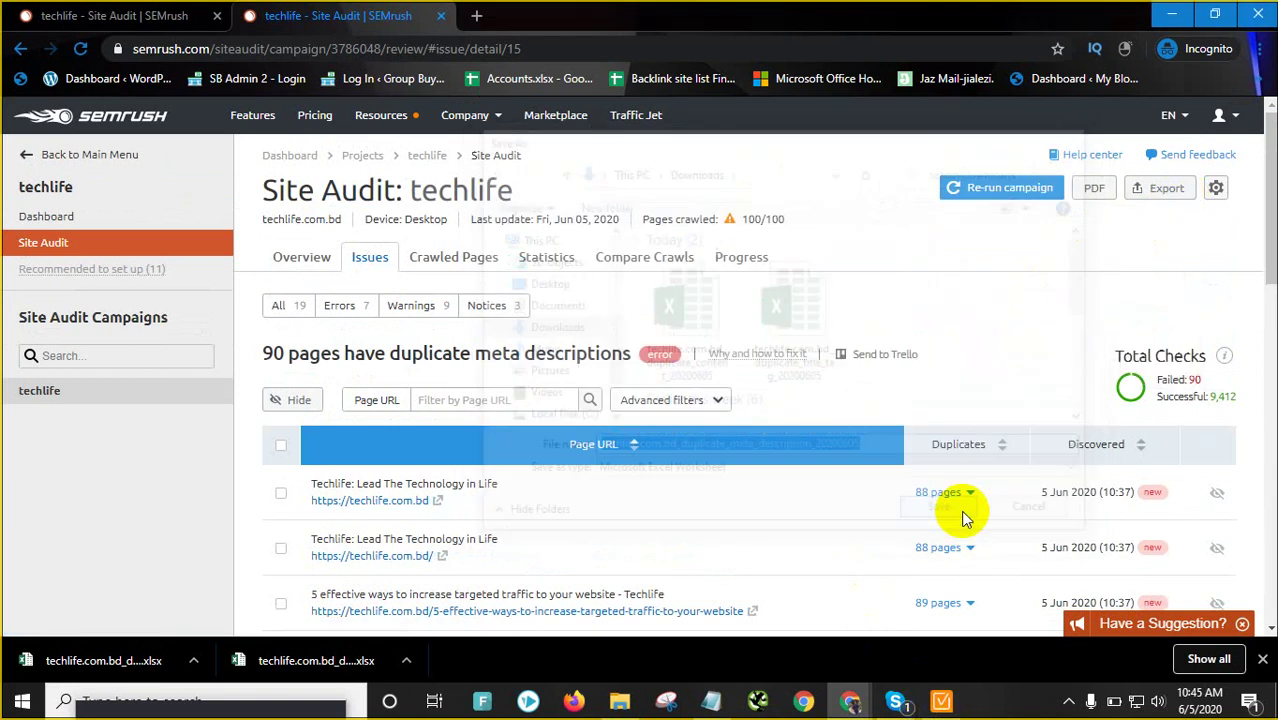
{"action": "left_click", "coordinate": [940, 700]}
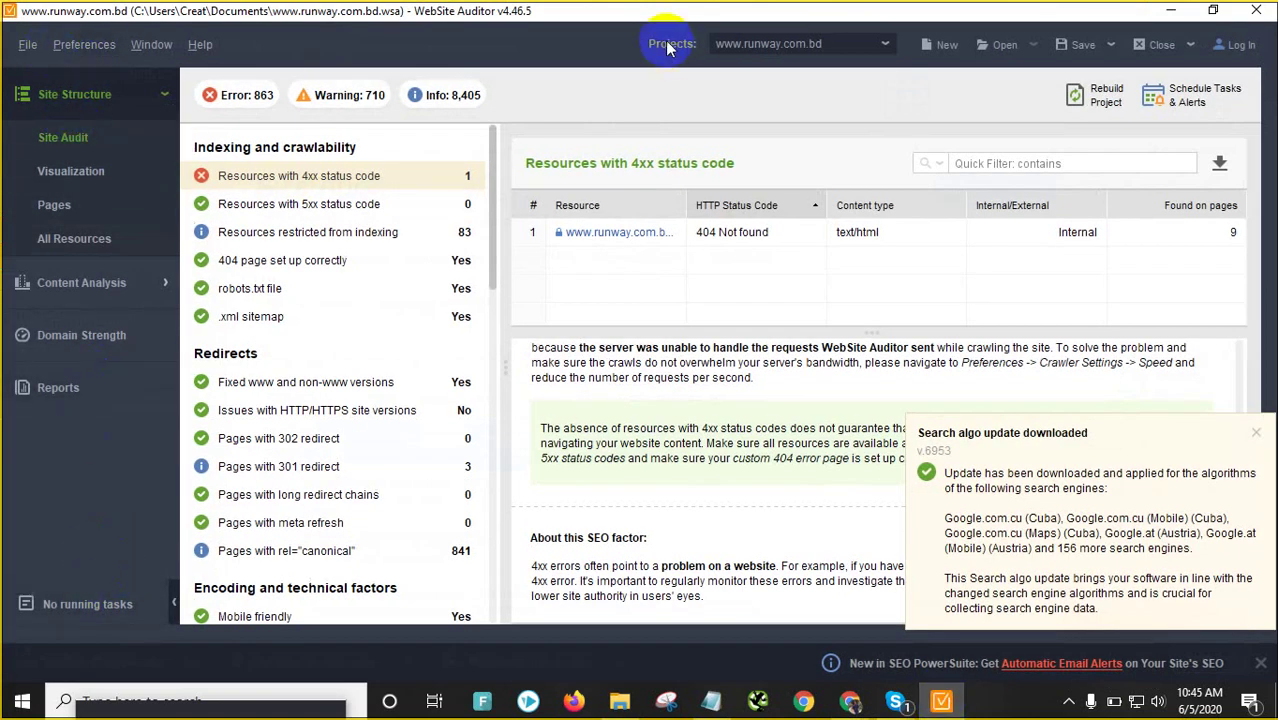
Start a new WebSite Auditor project and copy the techlife.com.bd address from the browser
{"action": "left_click", "coordinate": [759, 43]}
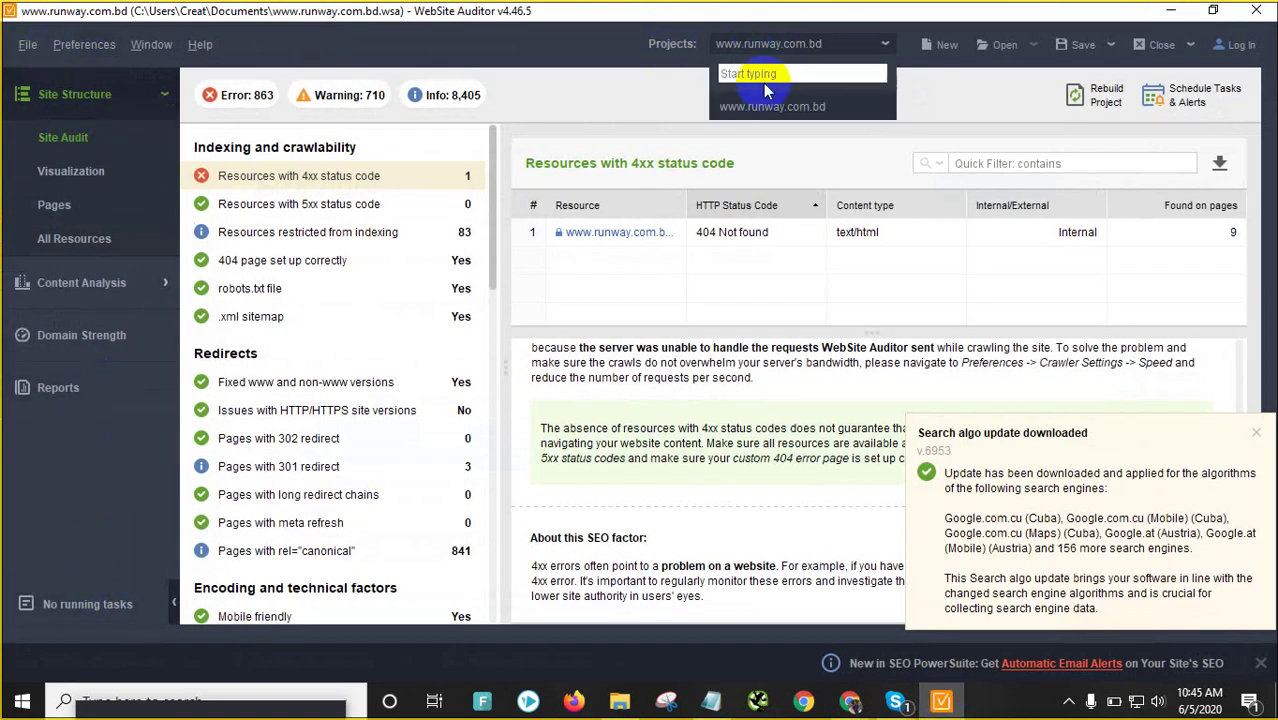
{"action": "left_click", "coordinate": [889, 43]}
{"action": "left_click", "coordinate": [943, 45]}
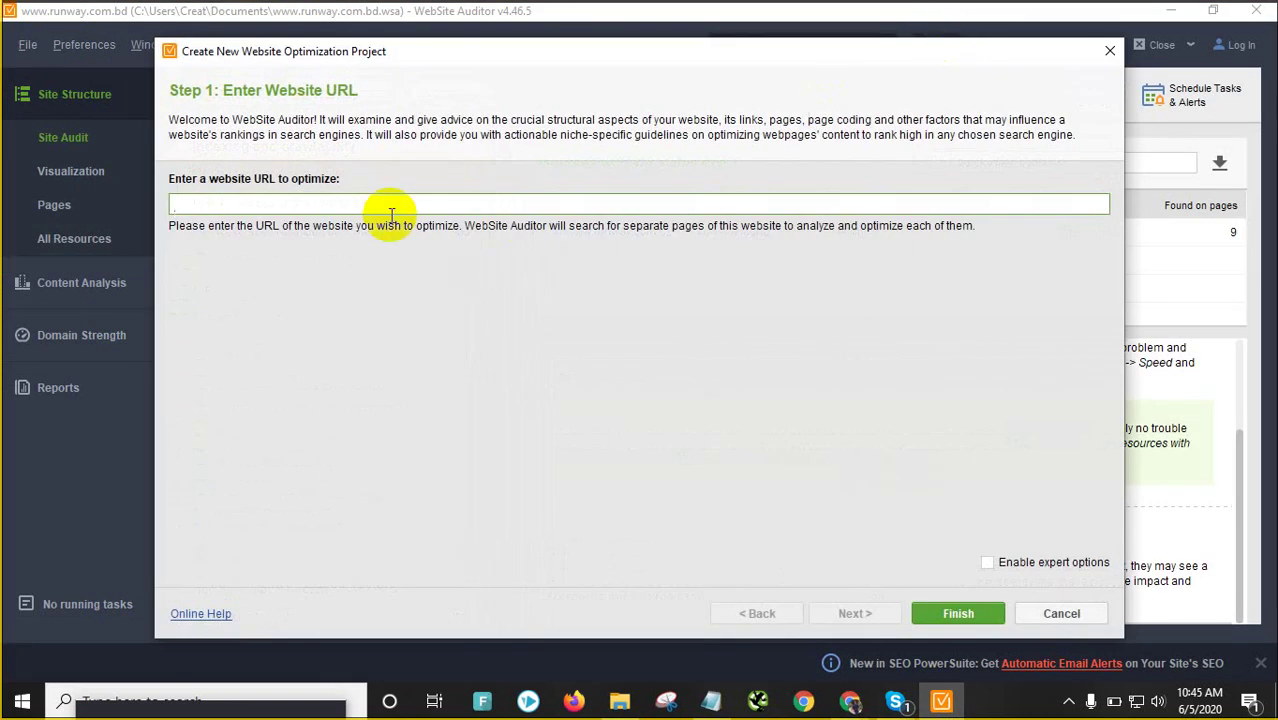
{"action": "mouse_move", "coordinate": [850, 700]}
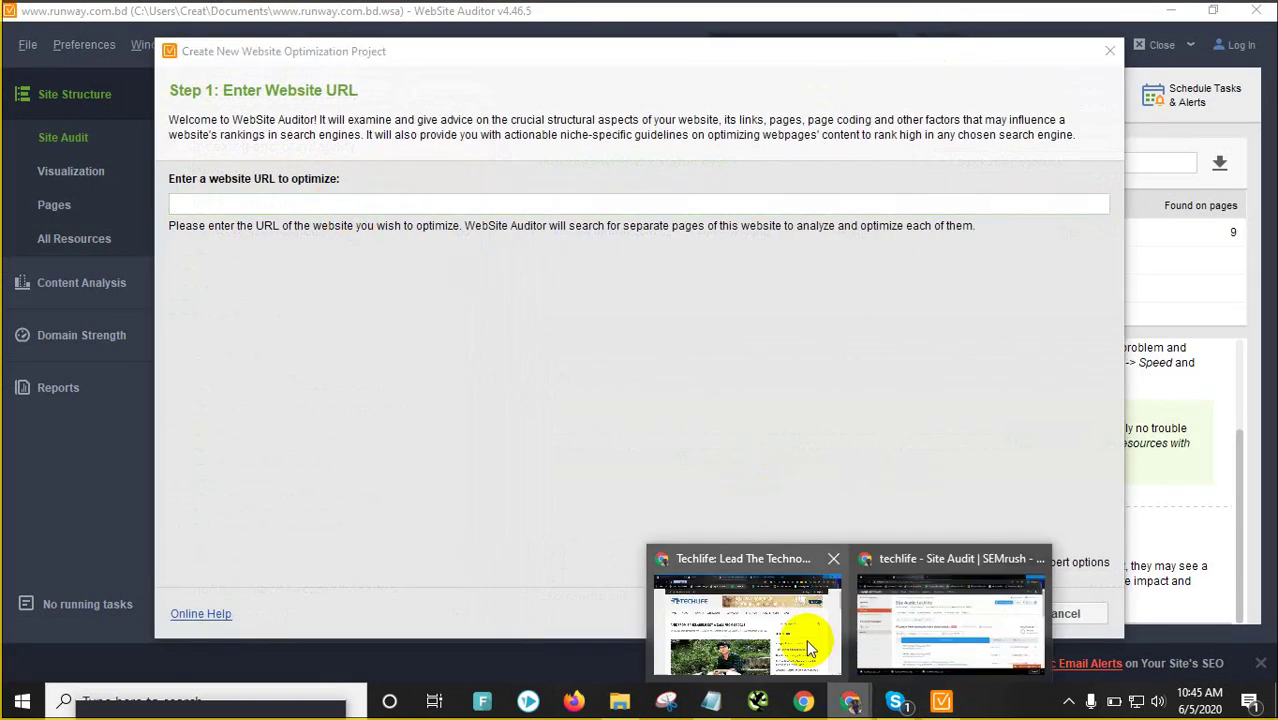
{"action": "left_click", "coordinate": [870, 630]}
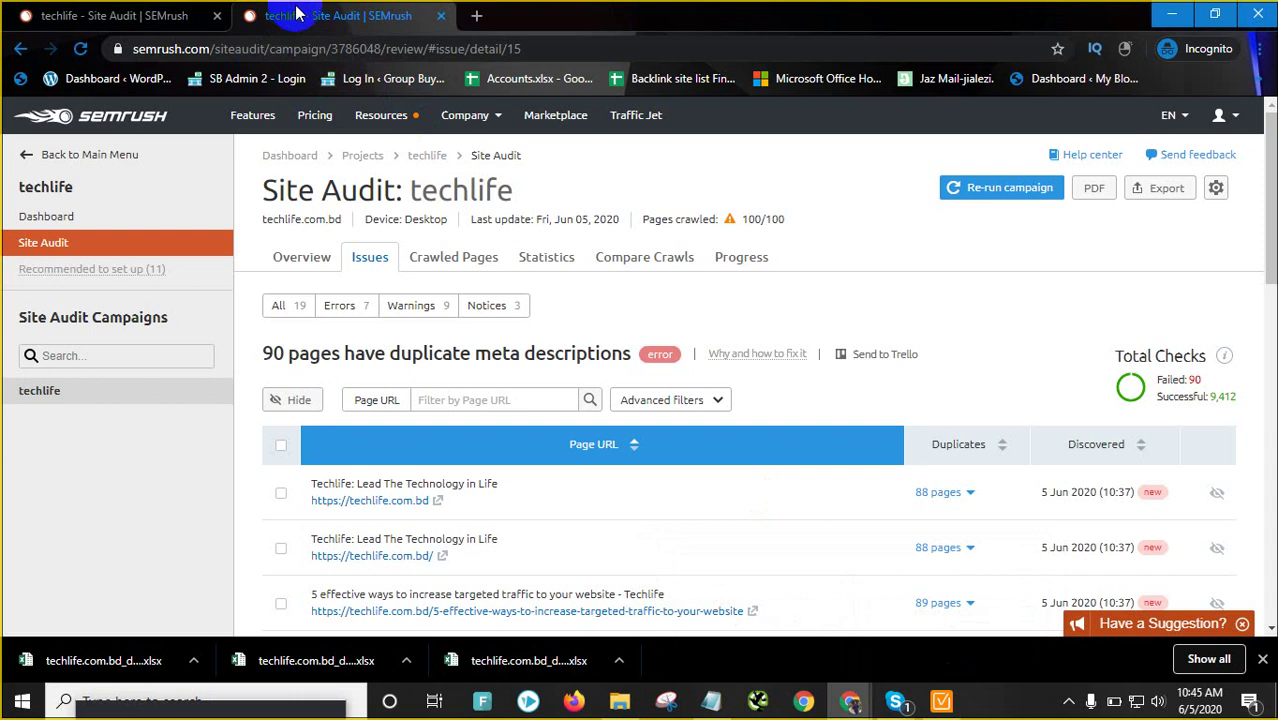
{"action": "left_click", "coordinate": [182, 14]}
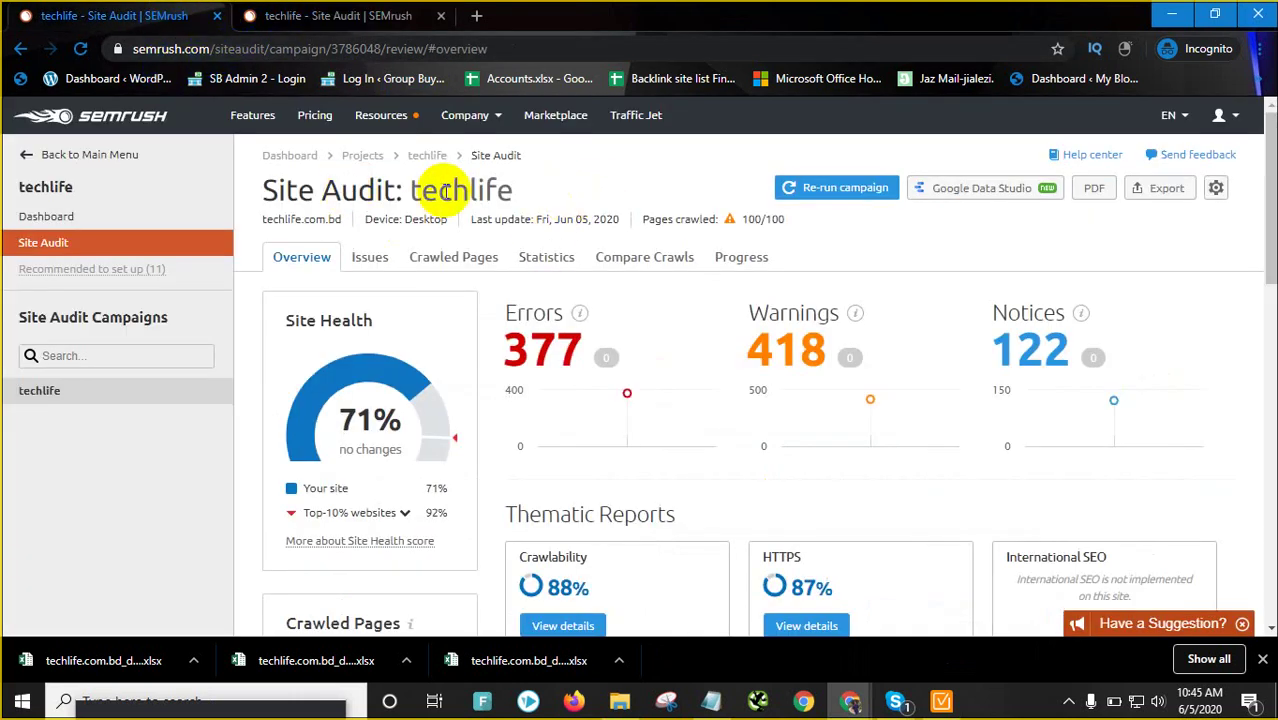
{"action": "mouse_move", "coordinate": [850, 698]}
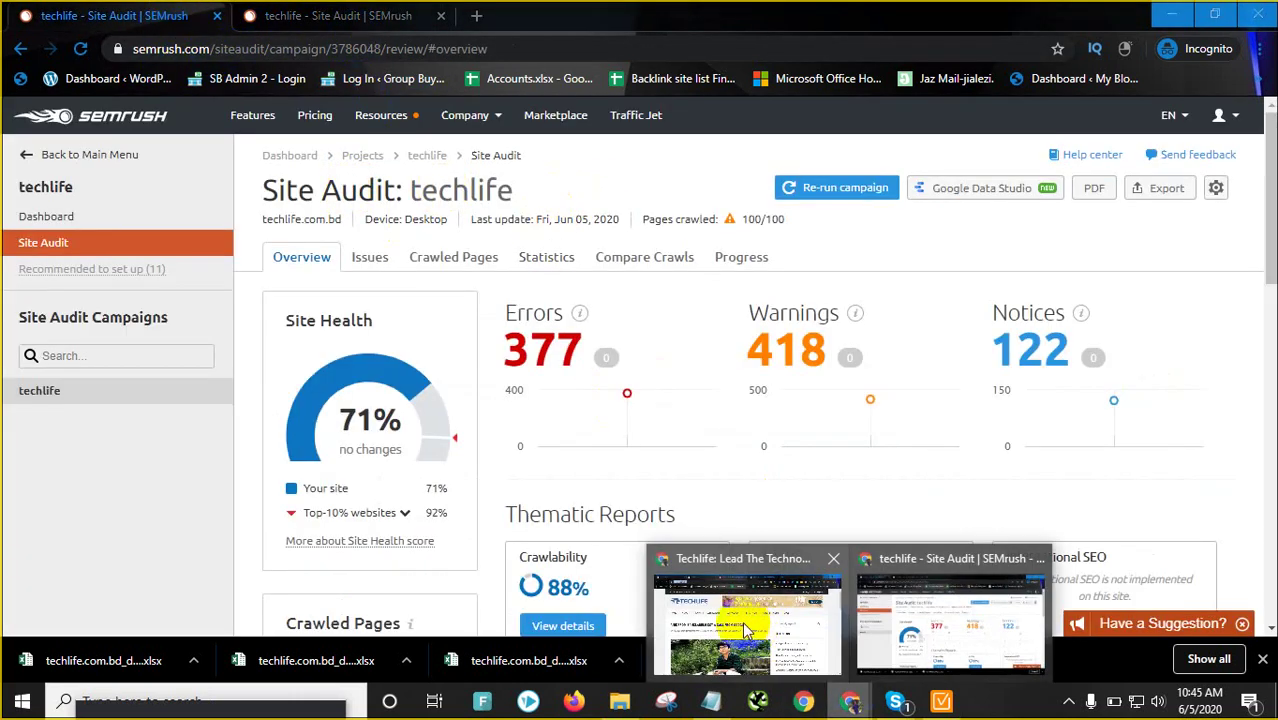
{"action": "left_click", "coordinate": [745, 628]}
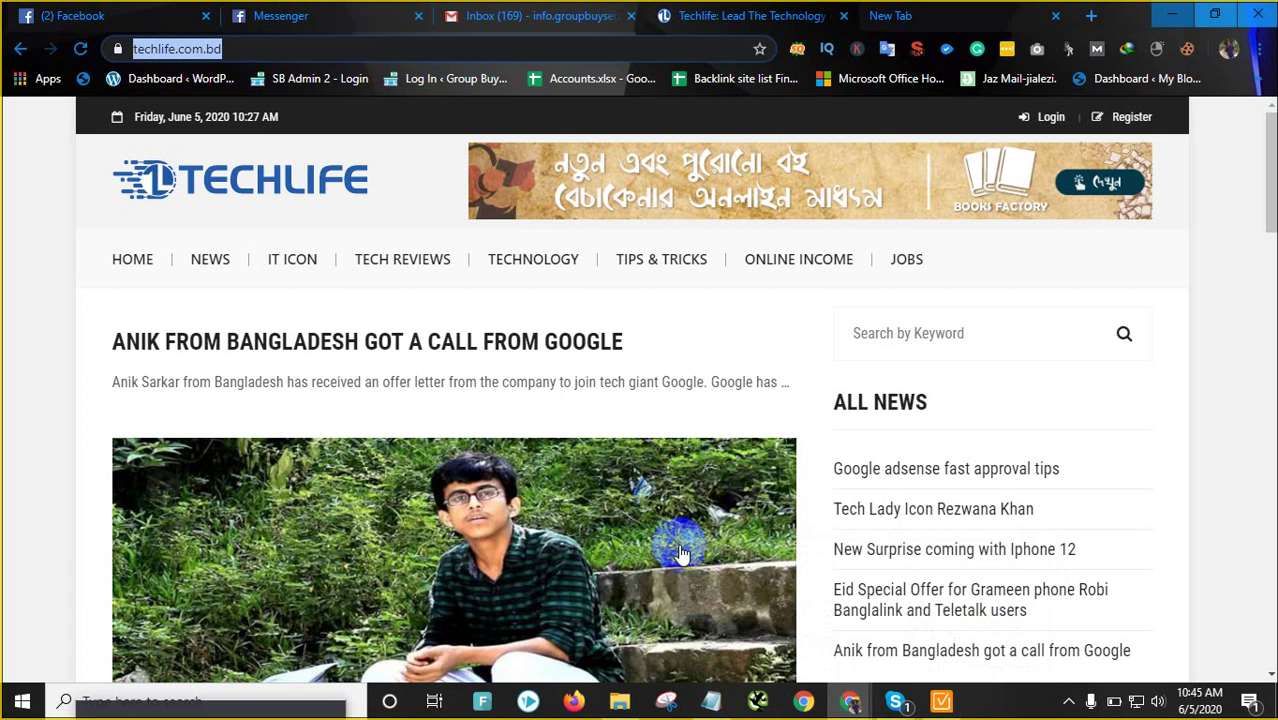
{"action": "right_click", "coordinate": [205, 51]}
{"action": "left_click", "coordinate": [251, 148]}
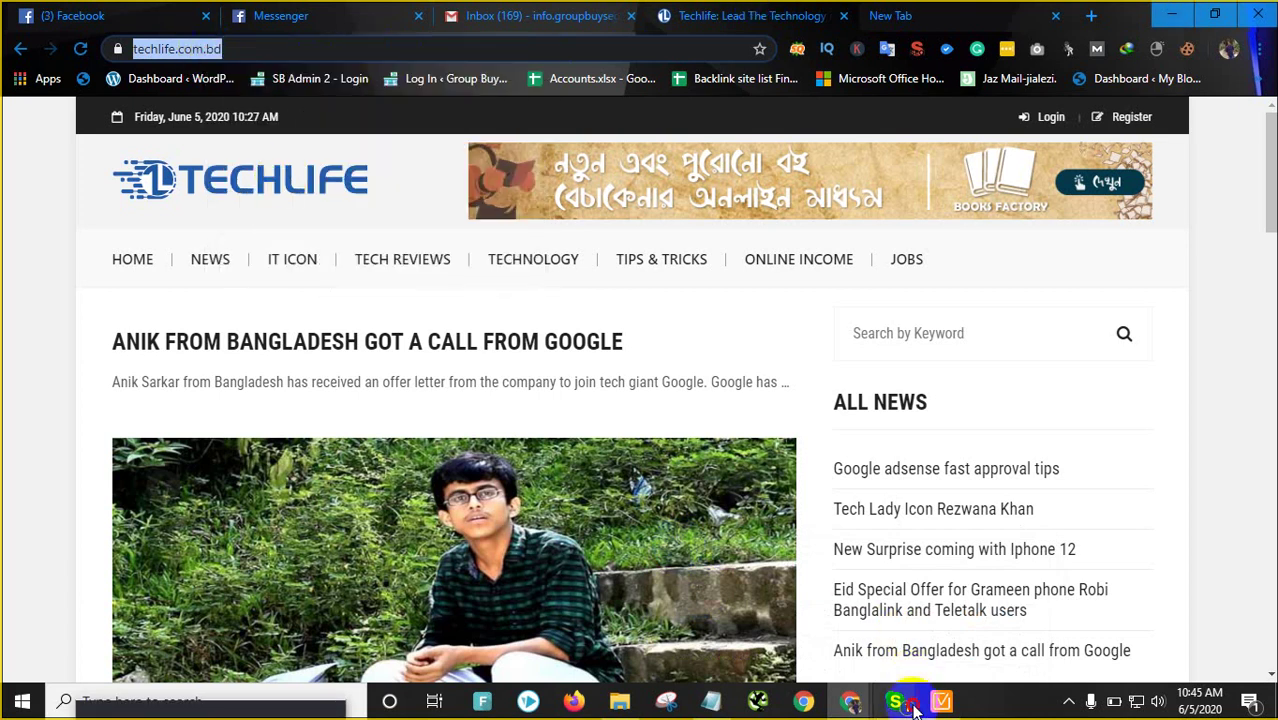
Paste techlife.com.bd into the project URL field, finish the project, and minimize WebSite Auditor
{"action": "mouse_move", "coordinate": [912, 706]}
{"action": "left_click", "coordinate": [930, 620]}
{"action": "left_click", "coordinate": [945, 704]}
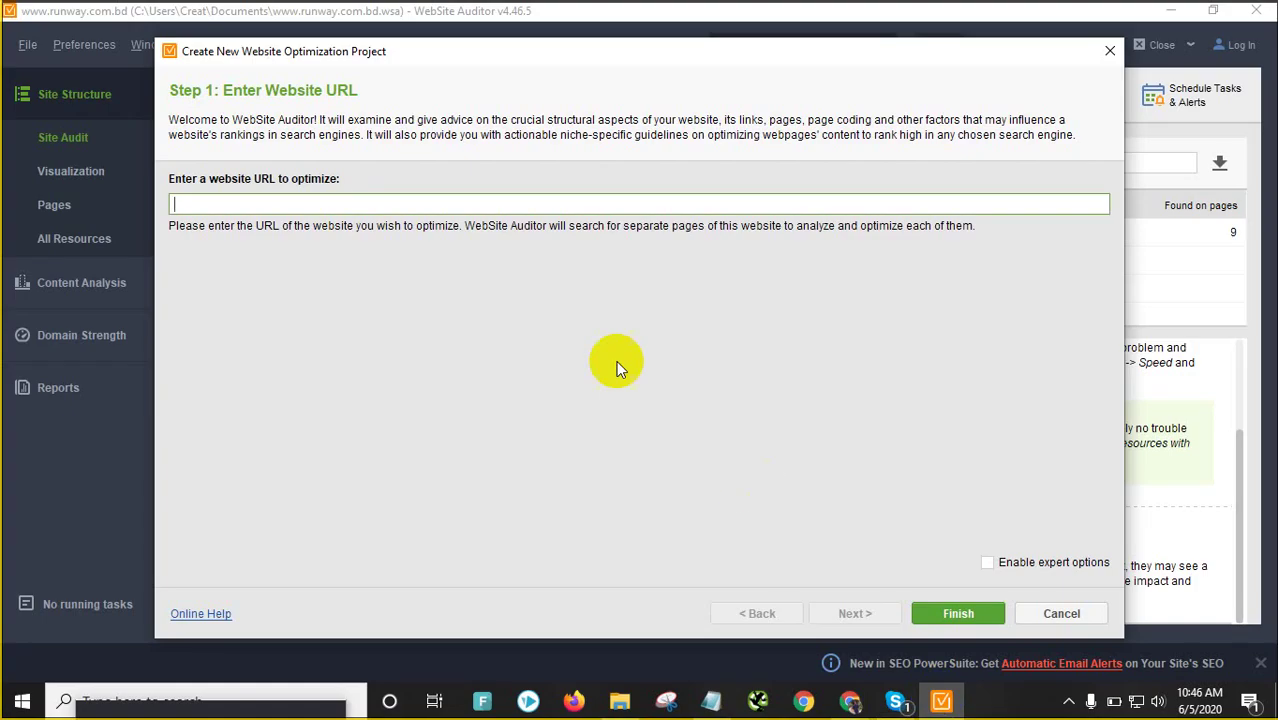
{"action": "right_click", "coordinate": [430, 204]}
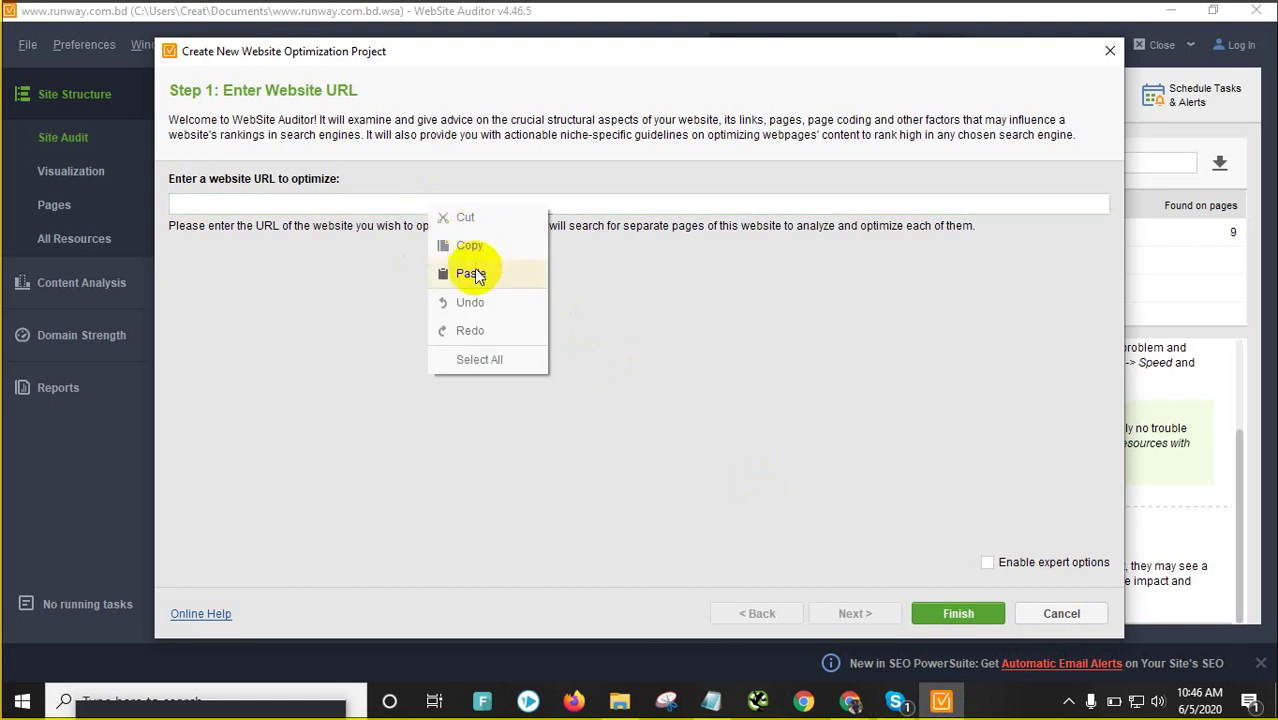
{"action": "left_click", "coordinate": [472, 273]}
{"action": "left_click", "coordinate": [955, 612]}
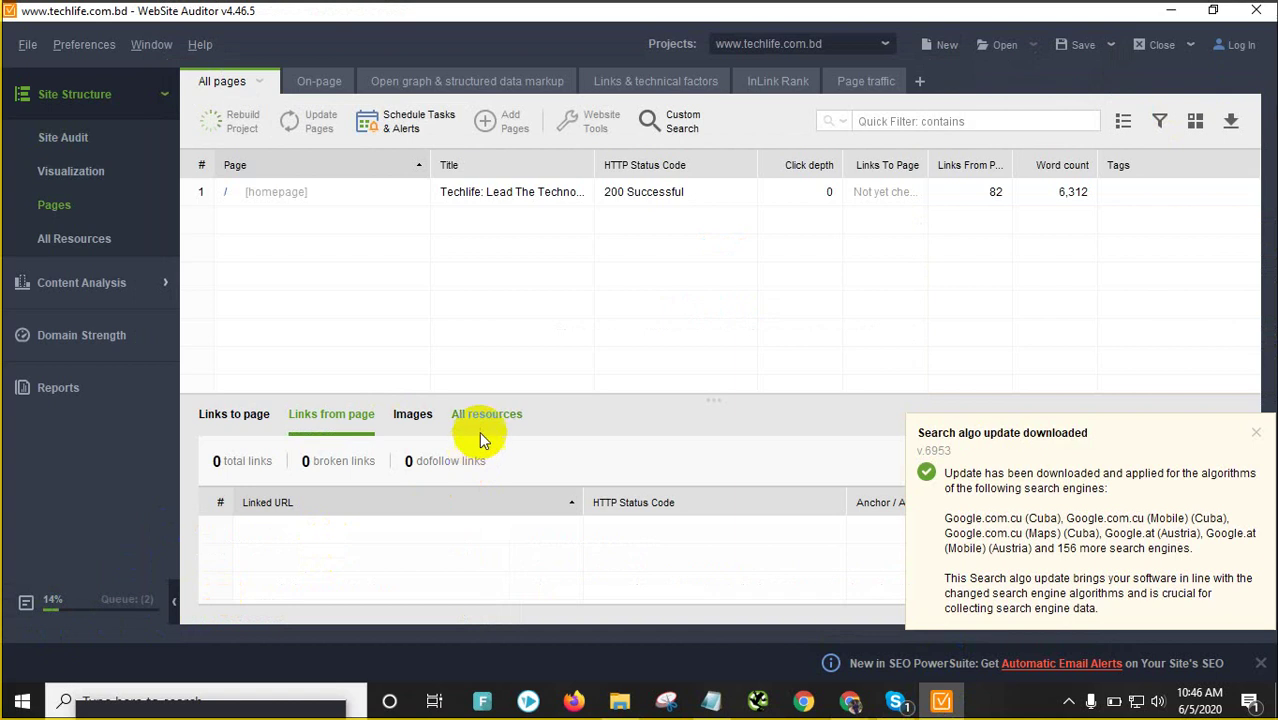
{"action": "left_click", "coordinate": [1178, 11]}
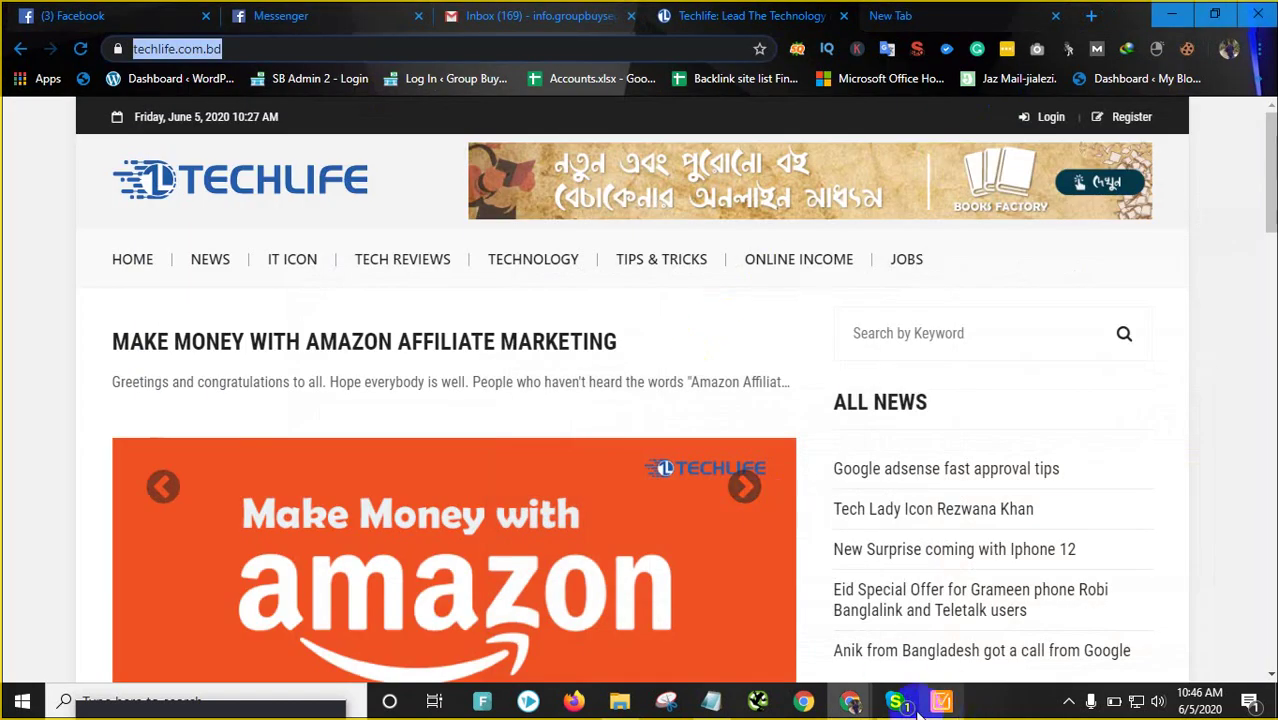
Bring SEMrush forward and review the duplicate meta descriptions issue page
{"action": "mouse_move", "coordinate": [850, 700]}
{"action": "left_click", "coordinate": [917, 614]}
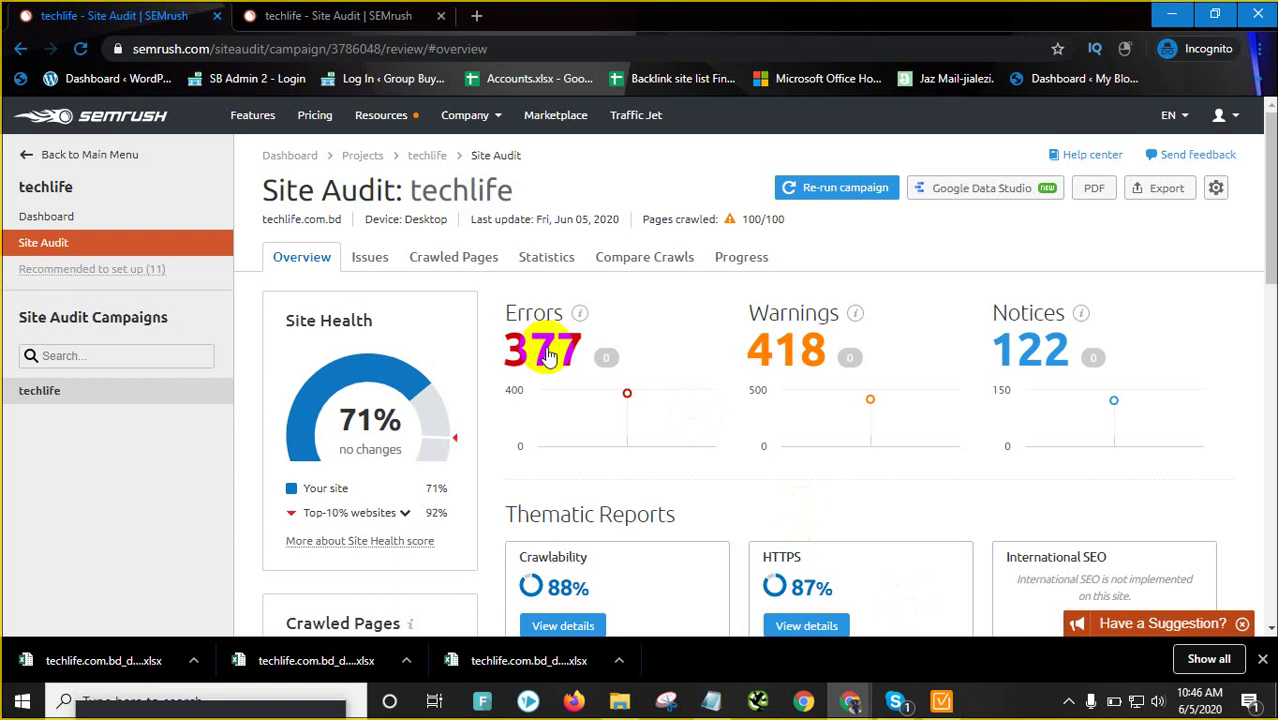
{"action": "left_click", "coordinate": [545, 350]}
{"action": "scroll", "coordinate": [375, 445], "scroll_direction": "down", "scroll_amount": 2}
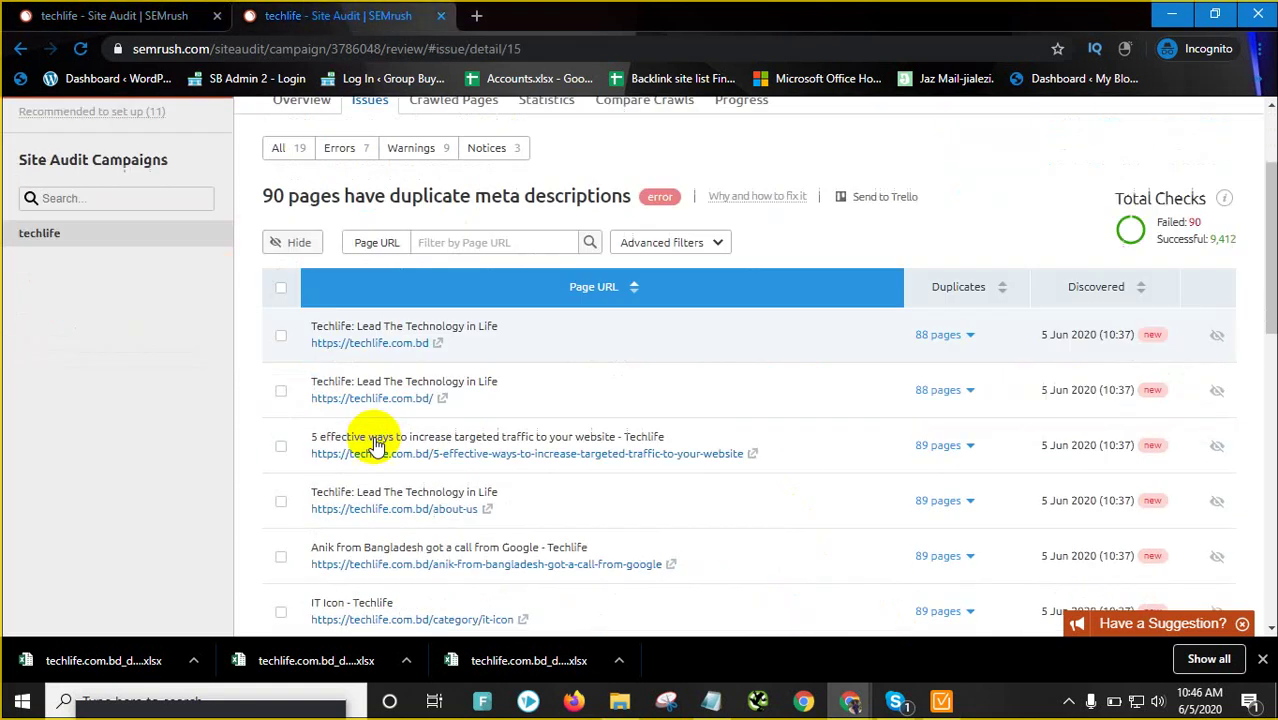
{"action": "scroll", "coordinate": [375, 445], "scroll_direction": "up", "scroll_amount": 2}
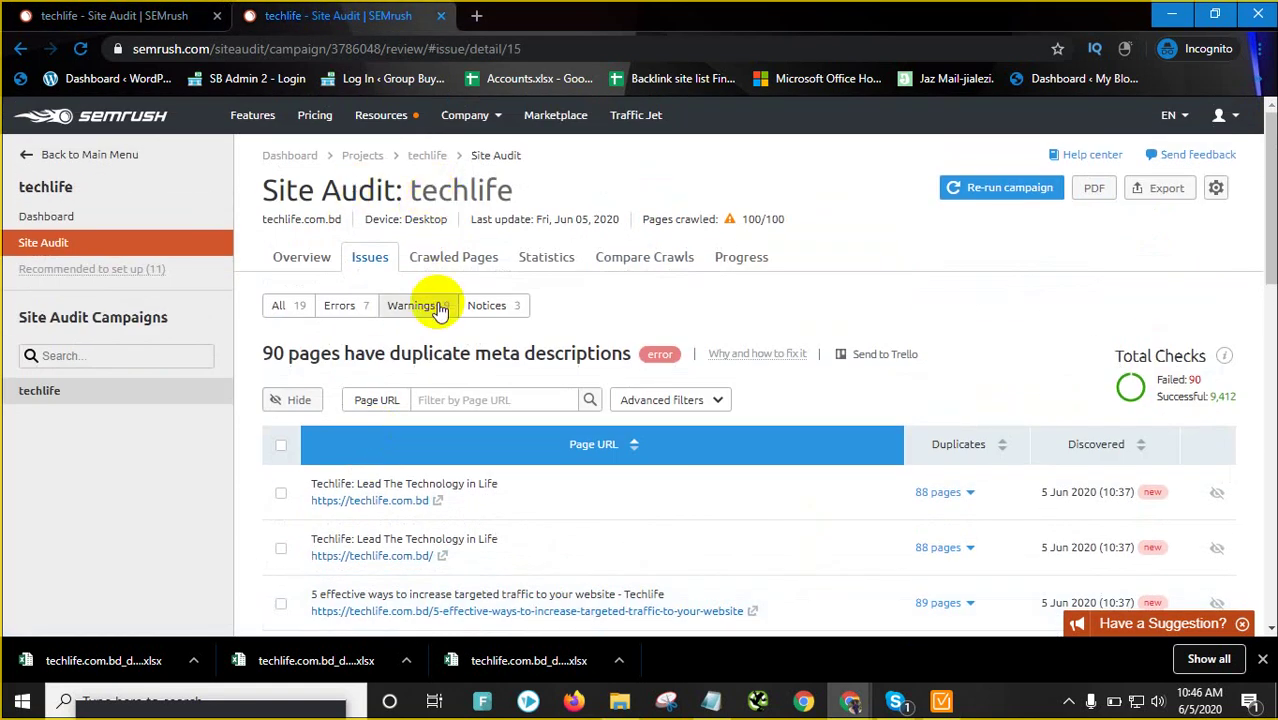
{"action": "scroll", "coordinate": [845, 280], "scroll_direction": "down", "scroll_amount": 3}
{"action": "scroll", "coordinate": [844, 291], "scroll_direction": "up", "scroll_amount": 3}
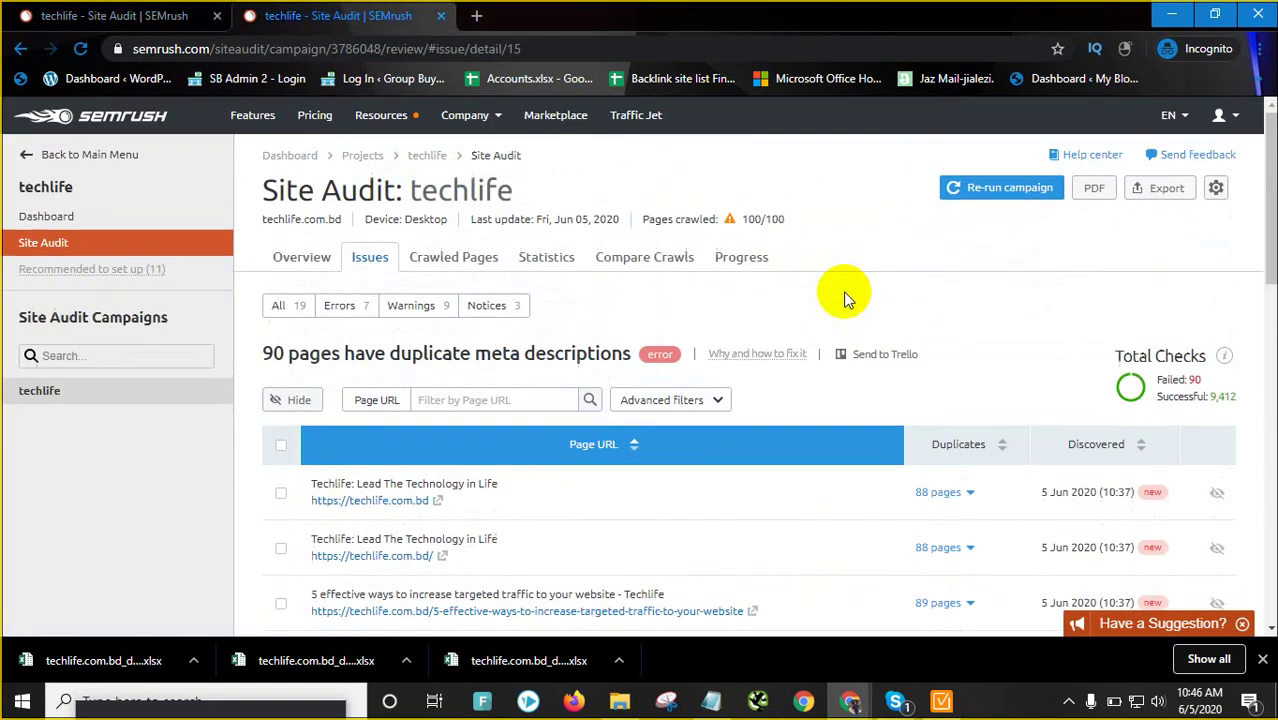
Export the 90 mixed content issues as XLSX techlife.com.bd_mixed_content_20200605 to Downloads
{"action": "left_click", "coordinate": [304, 263]}
{"action": "left_click", "coordinate": [530, 349]}
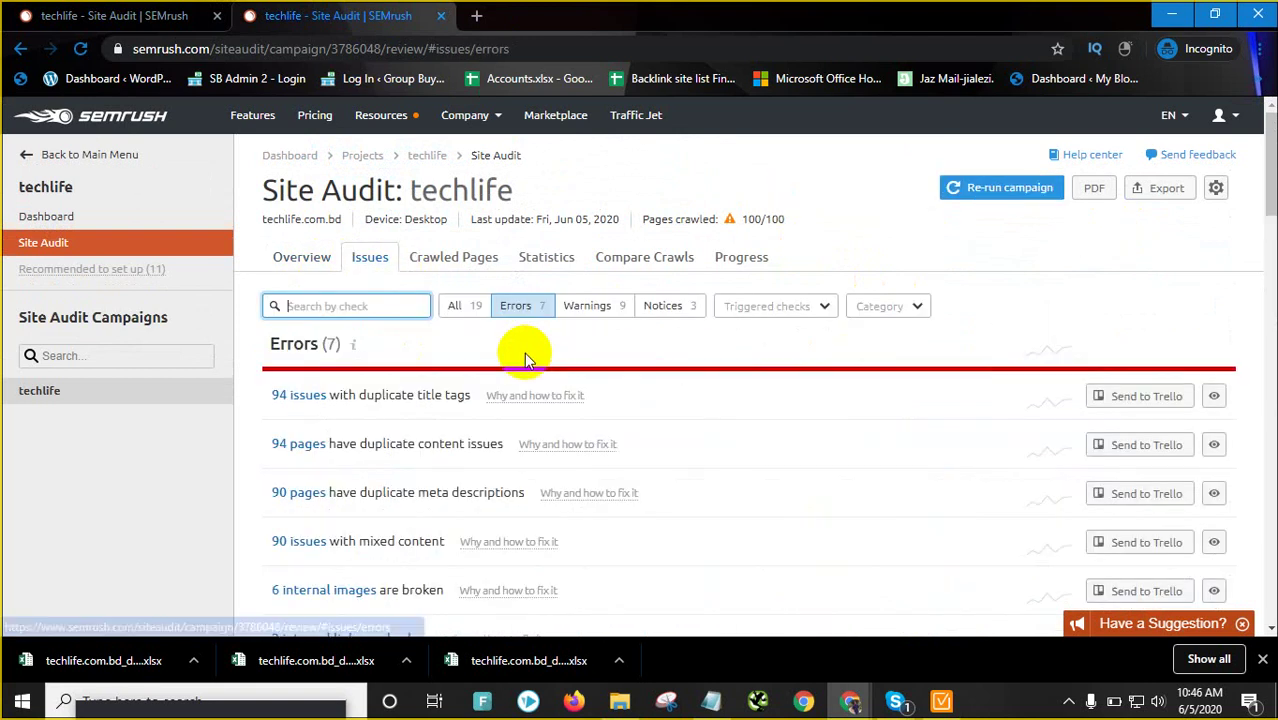
{"action": "scroll", "coordinate": [500, 360], "scroll_direction": "down", "scroll_amount": 2}
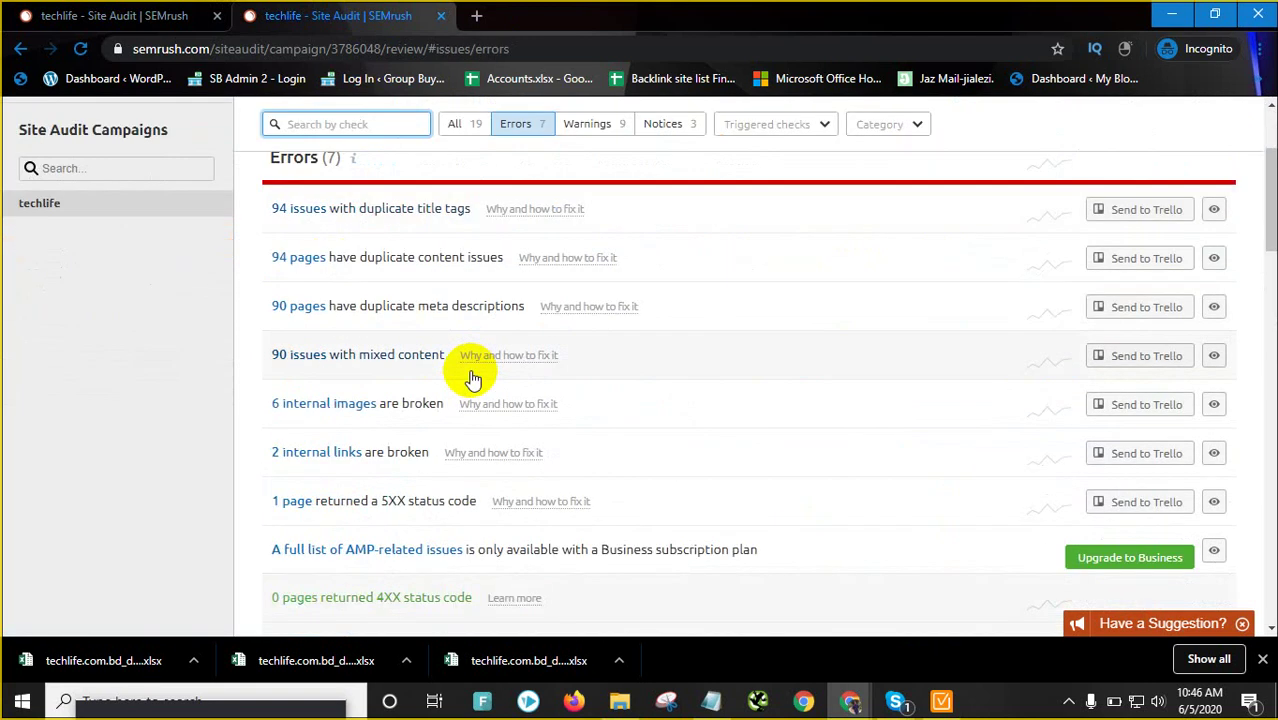
{"action": "left_click", "coordinate": [366, 358]}
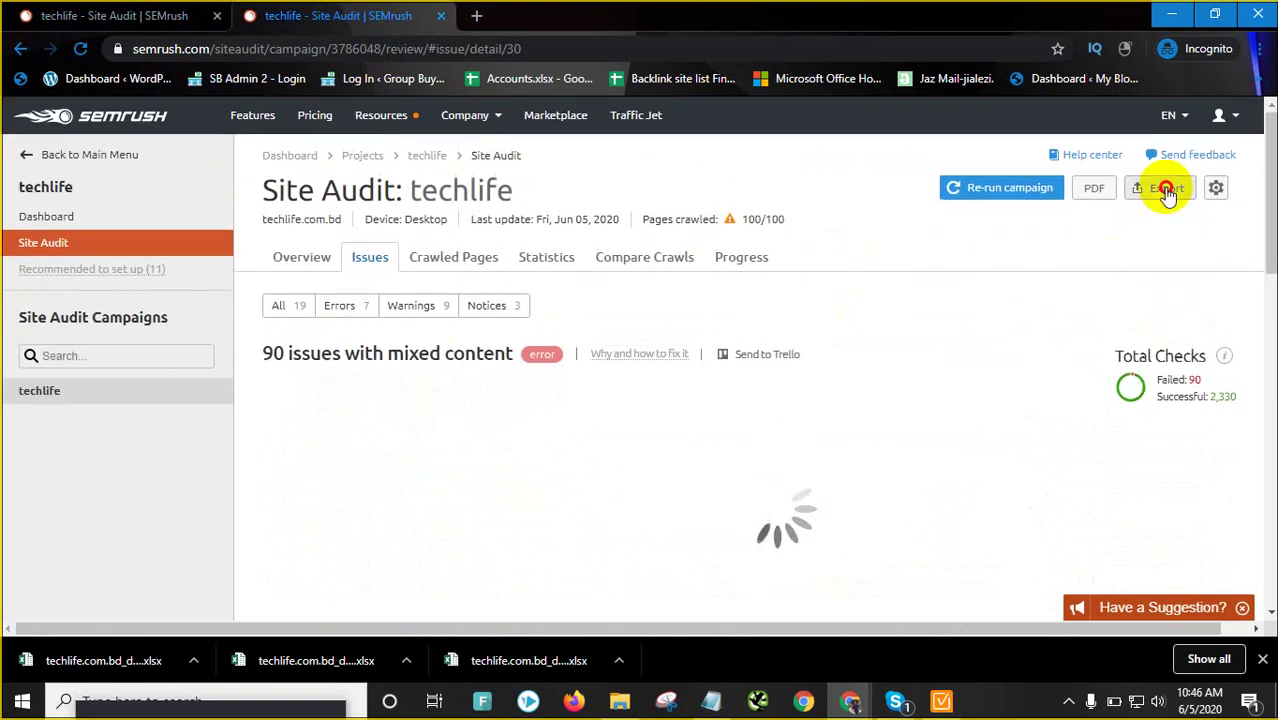
{"action": "left_click", "coordinate": [1165, 189]}
{"action": "left_click", "coordinate": [985, 357]}
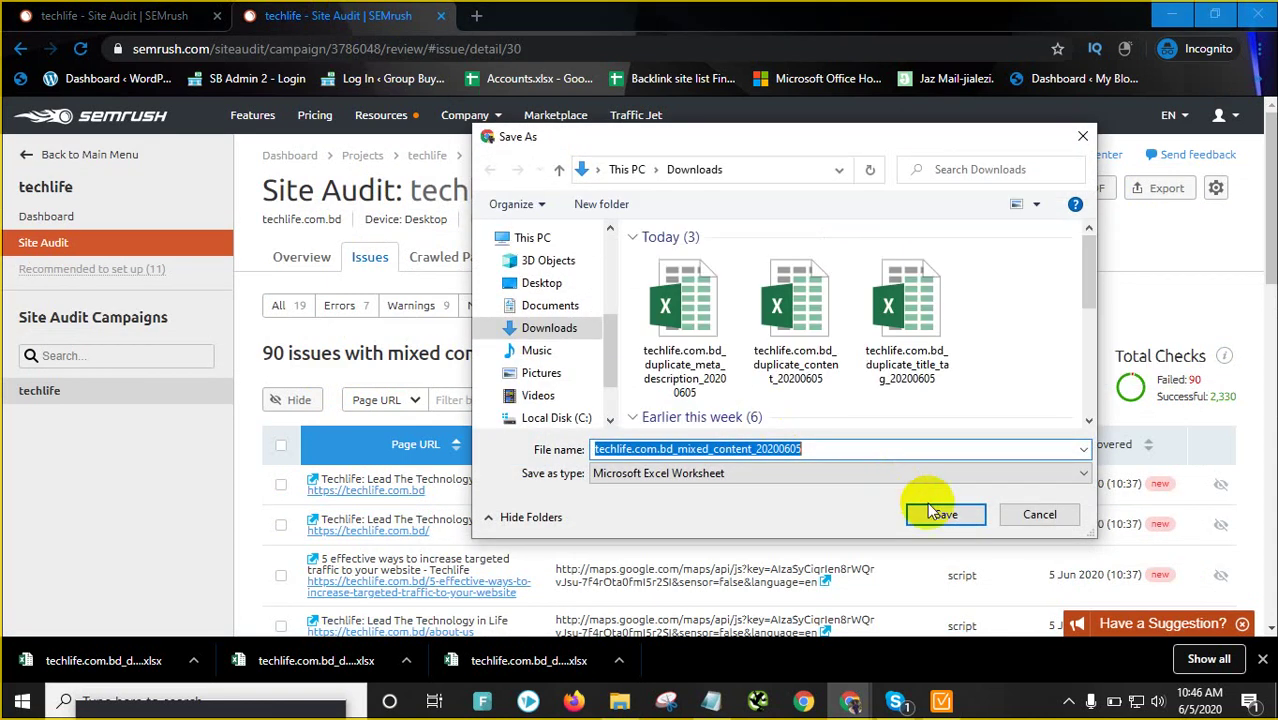
{"action": "left_click", "coordinate": [940, 514]}
{"action": "left_click", "coordinate": [322, 258]}
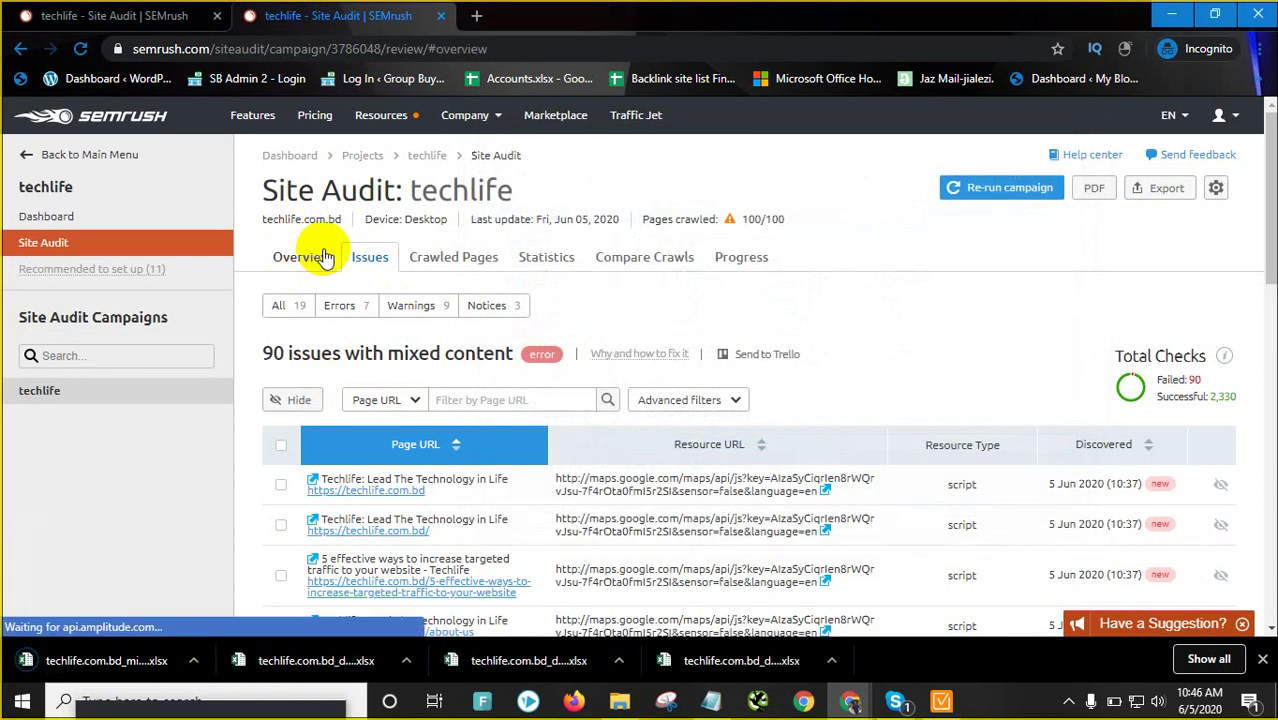
Open the broken internal images issue, close the downloads bar, and bring WebSite Auditor forward
{"action": "left_click", "coordinate": [517, 352]}
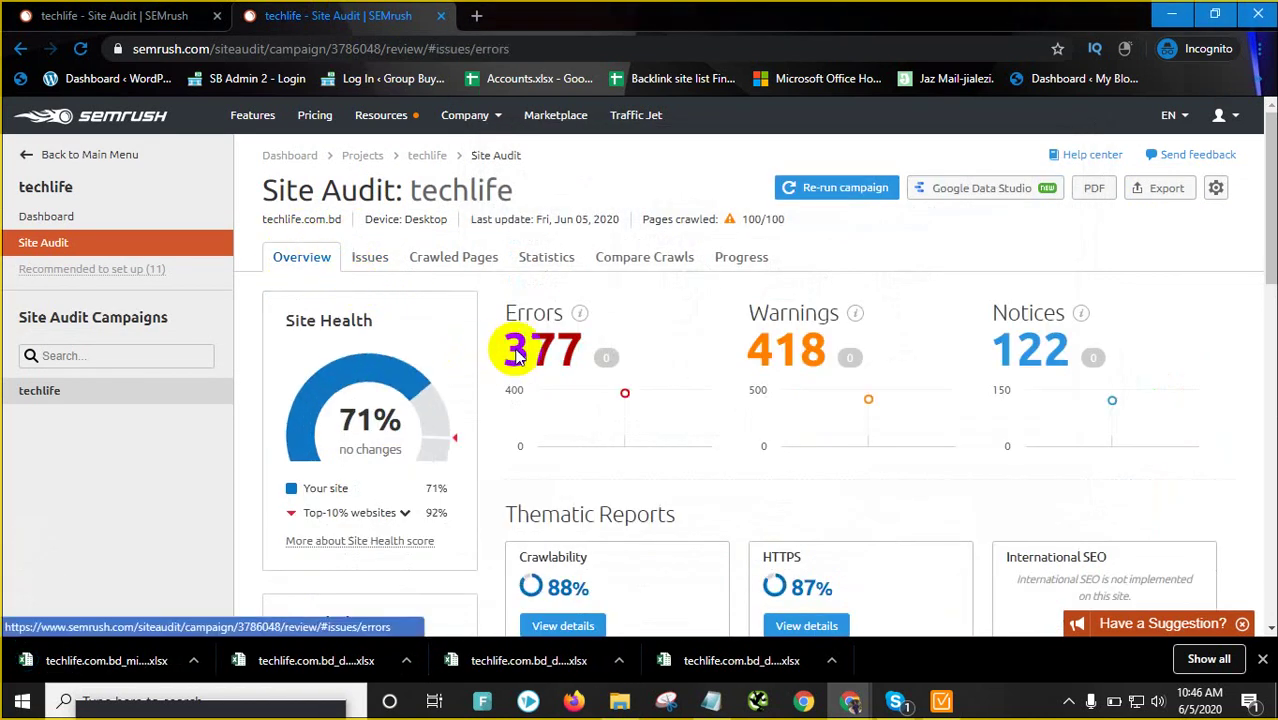
{"action": "scroll", "coordinate": [511, 346], "scroll_direction": "down", "scroll_amount": 2}
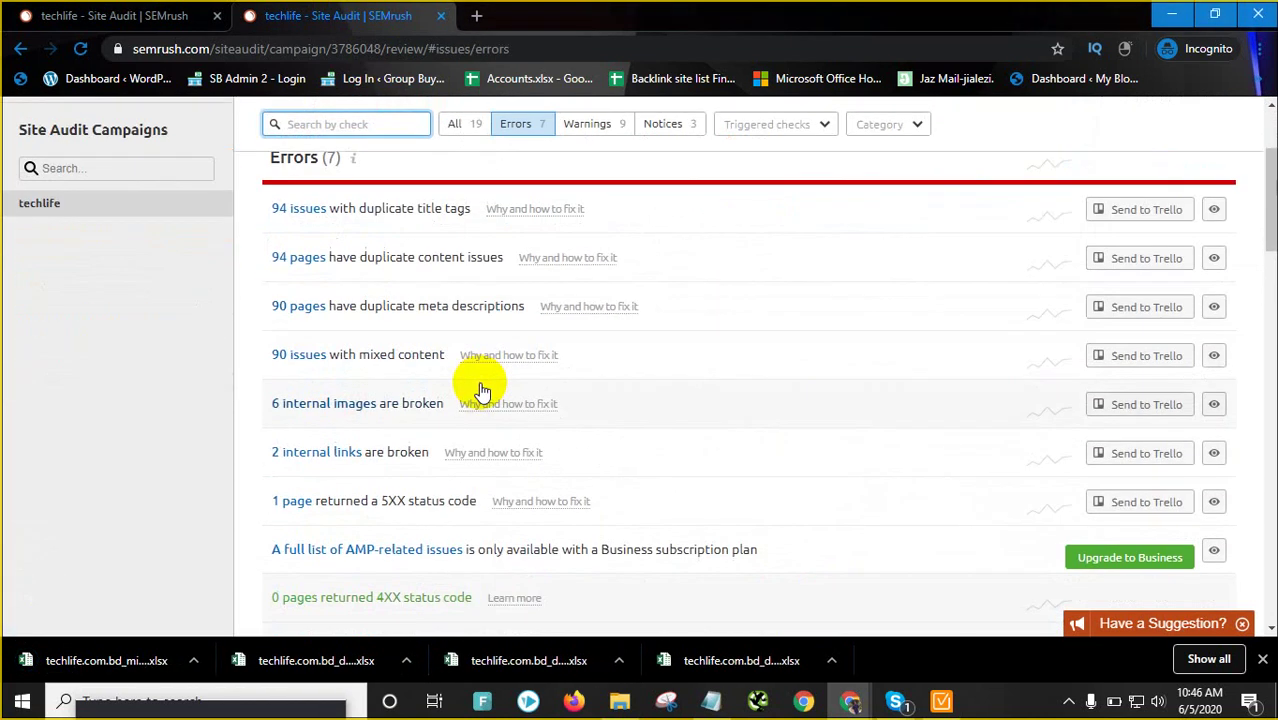
{"action": "left_click", "coordinate": [327, 404]}
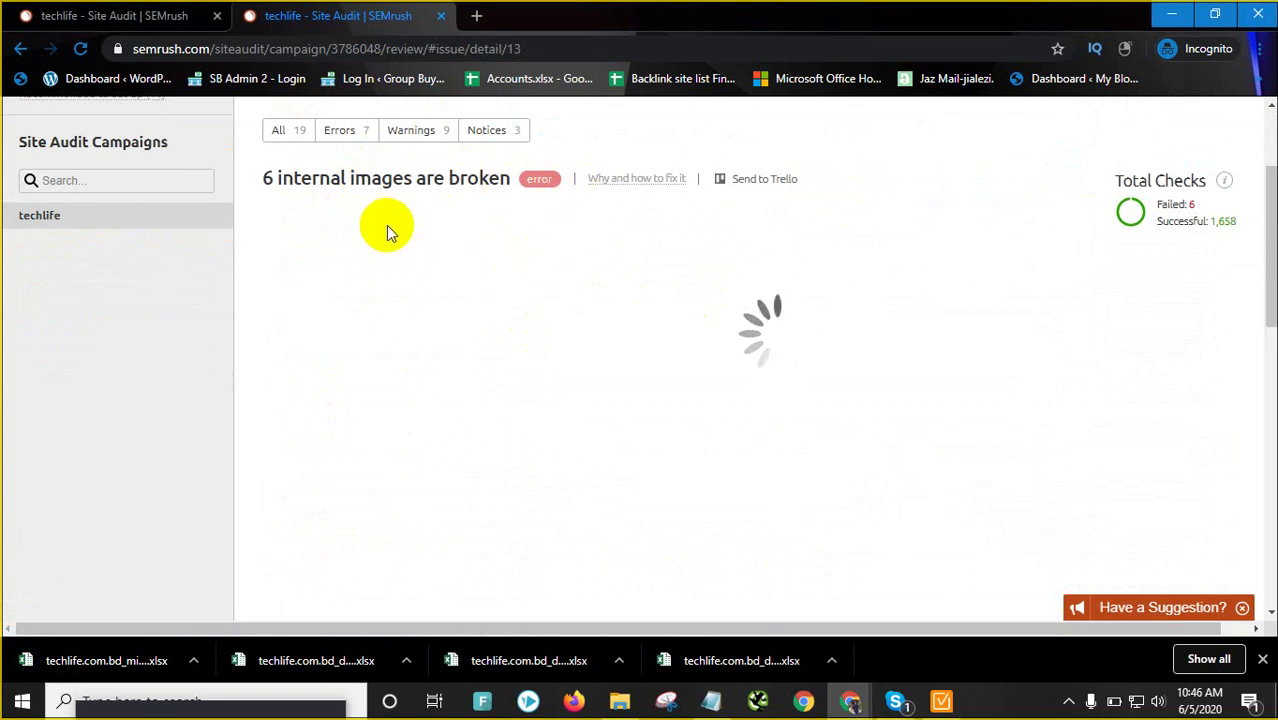
{"action": "left_click", "coordinate": [1262, 661]}
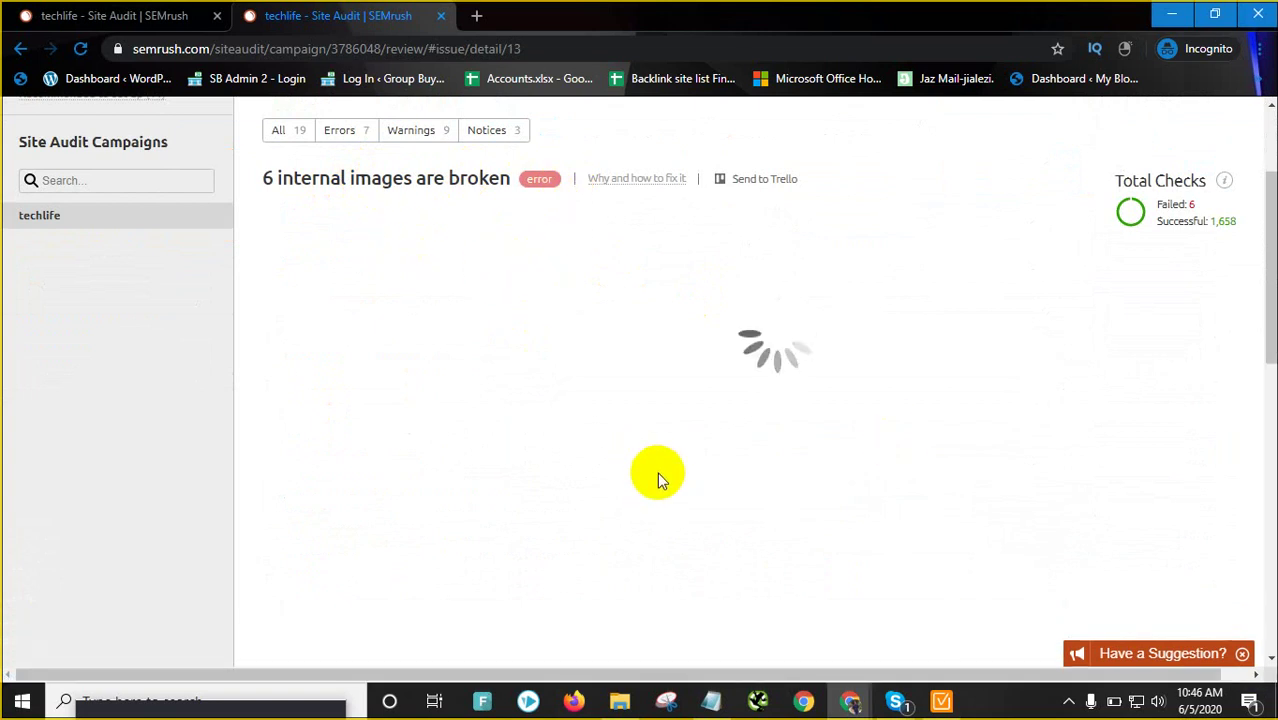
{"action": "left_click", "coordinate": [942, 702]}
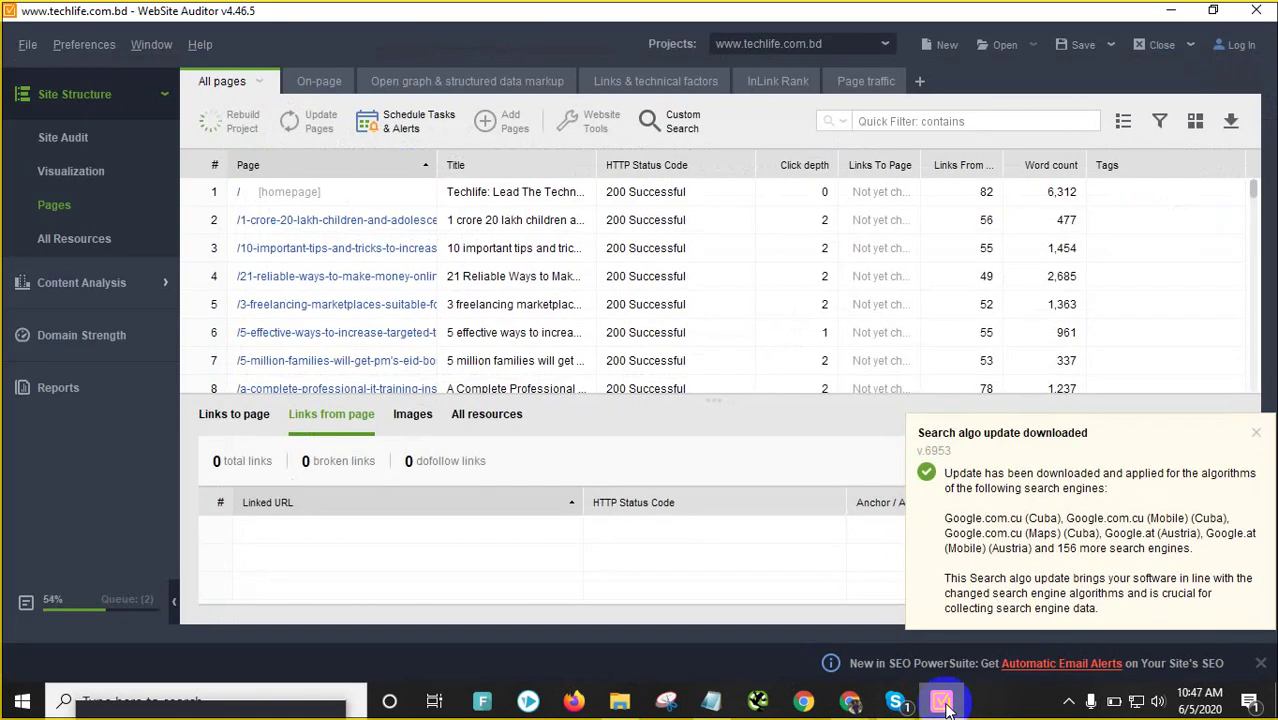
Minimise WebSite Auditor to show SEMrush's 6 broken internal images returning HTTP 404
{"action": "left_click", "coordinate": [943, 703]}
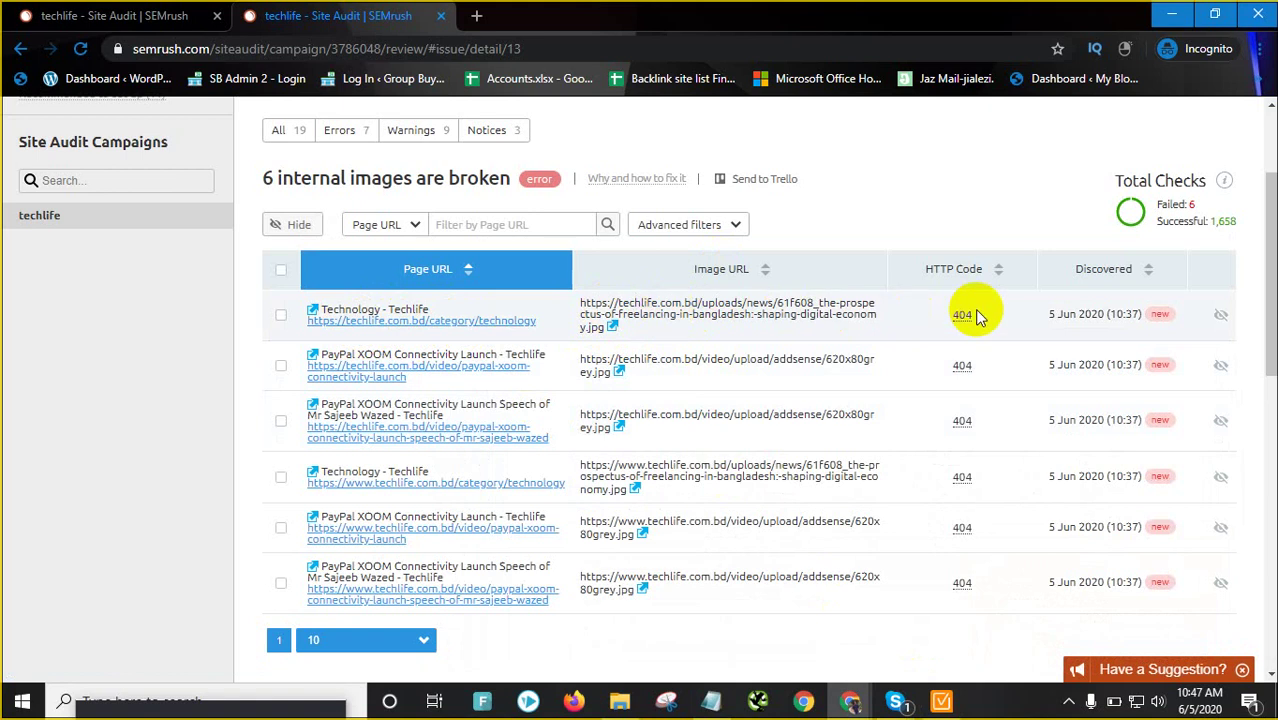
{"action": "left_click", "coordinate": [613, 329]}
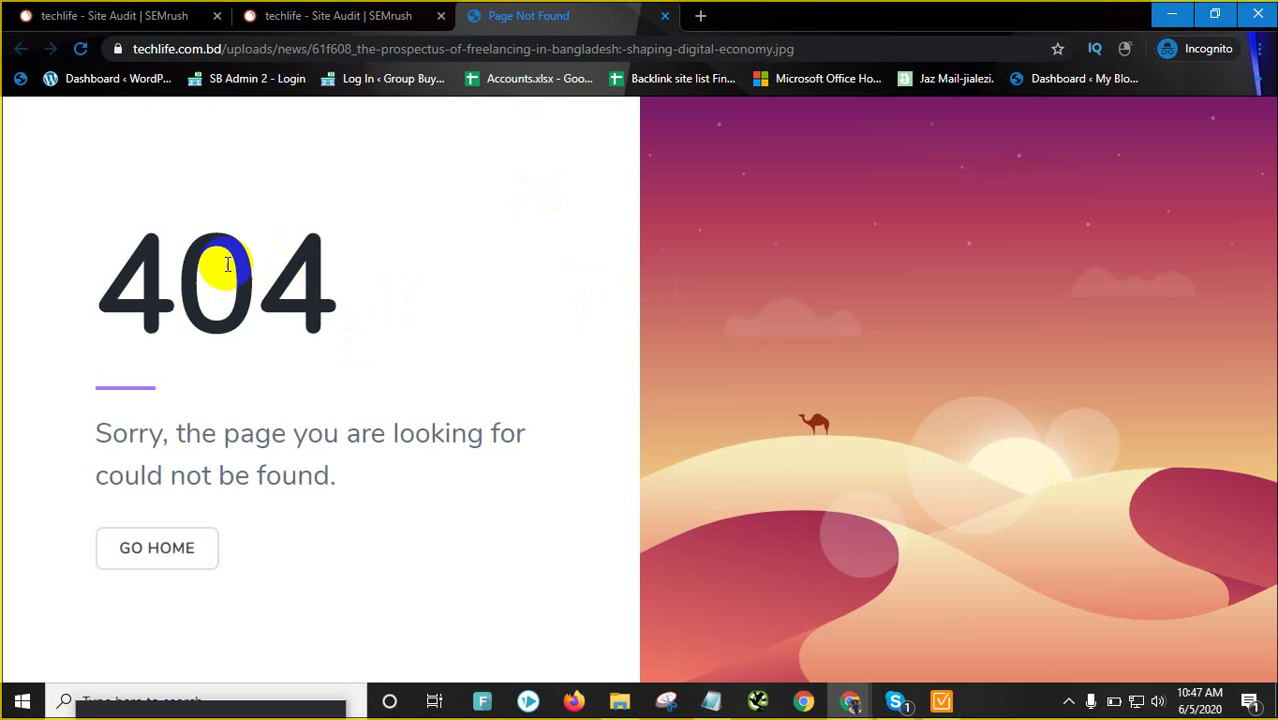
{"action": "left_click", "coordinate": [396, 12]}
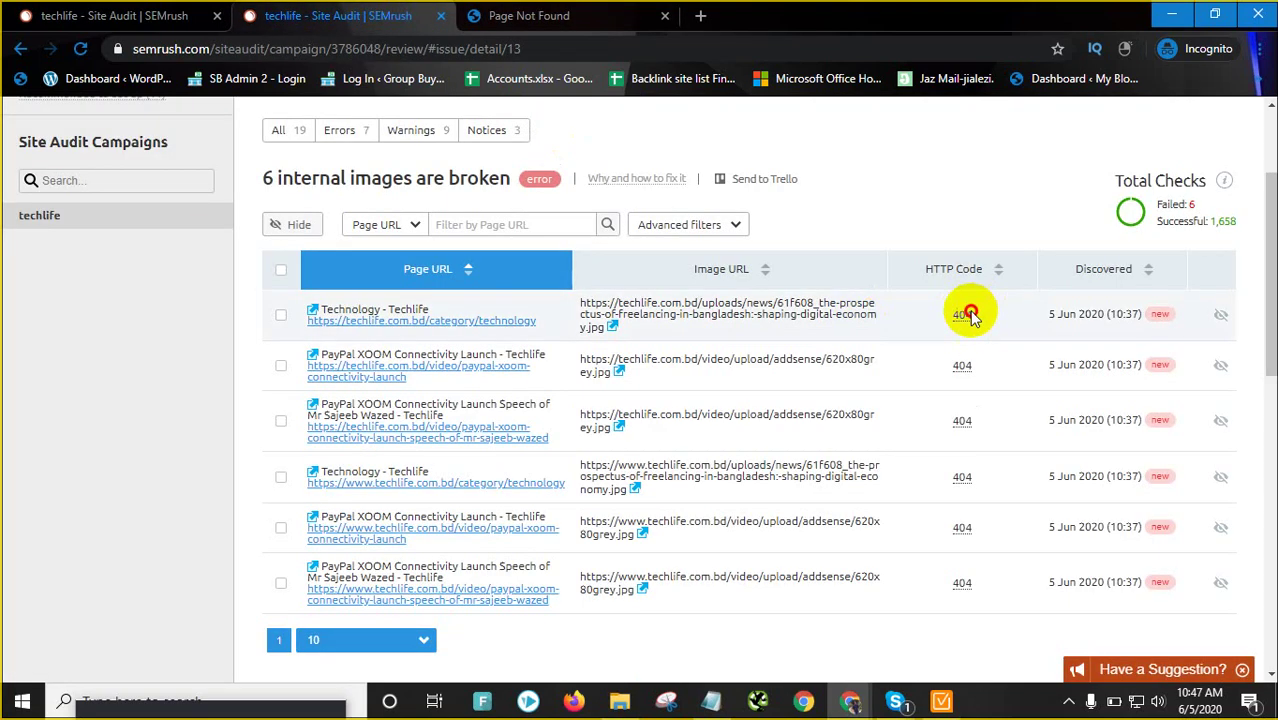
{"action": "left_click", "coordinate": [540, 18]}
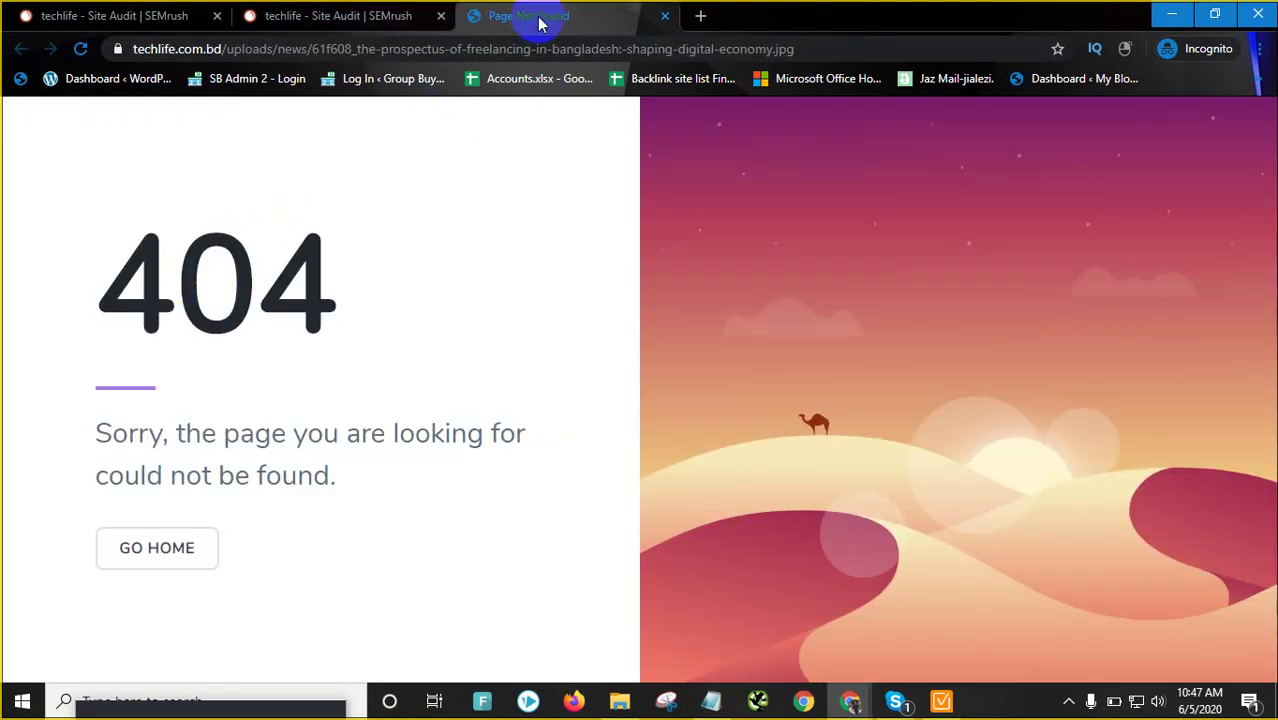
{"action": "left_click", "coordinate": [667, 16]}
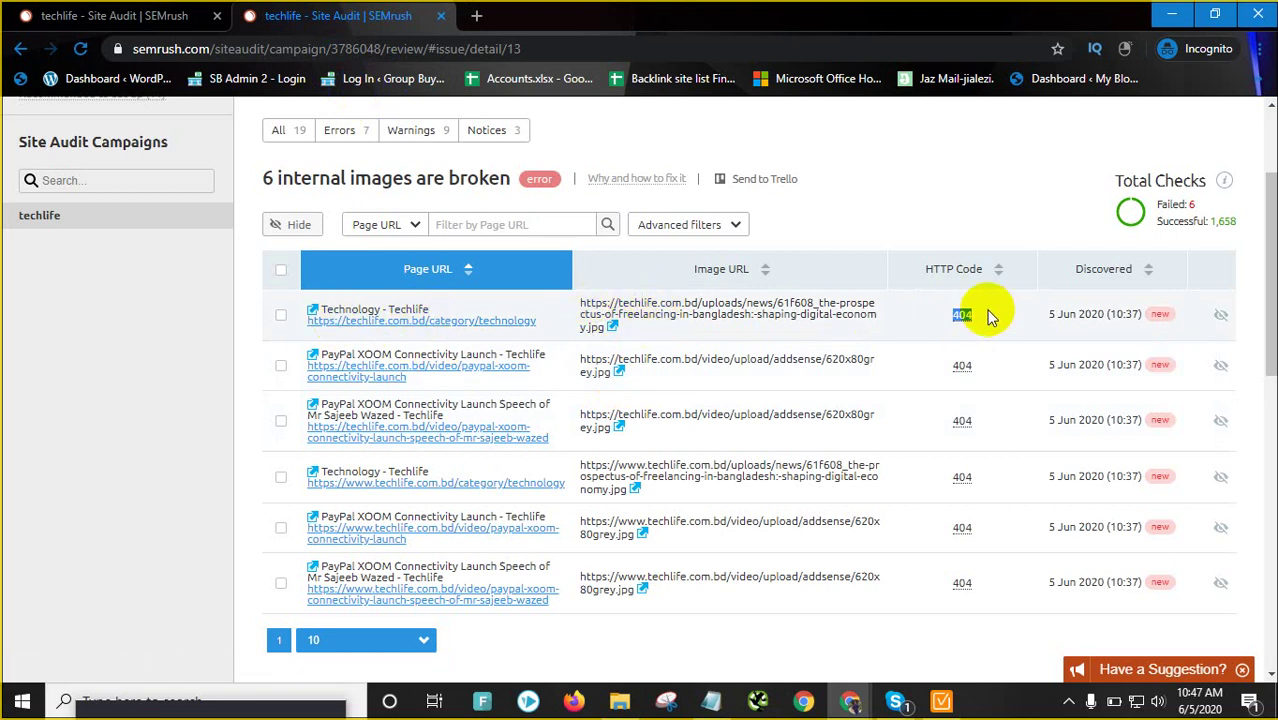
{"action": "mouse_move", "coordinate": [966, 315]}
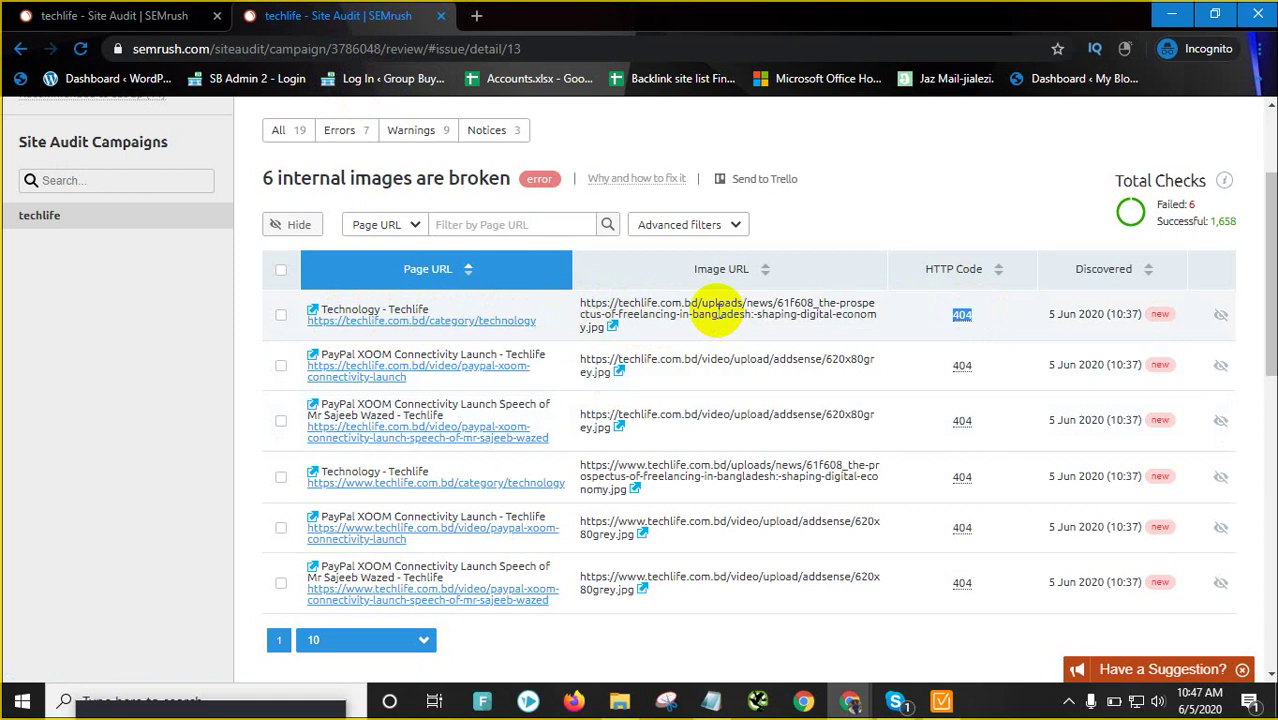
Highlight the broken internal images heading and open its 'Why and how to fix it' explanation
{"action": "scroll", "coordinate": [650, 337], "scroll_direction": "up", "scroll_amount": 2}
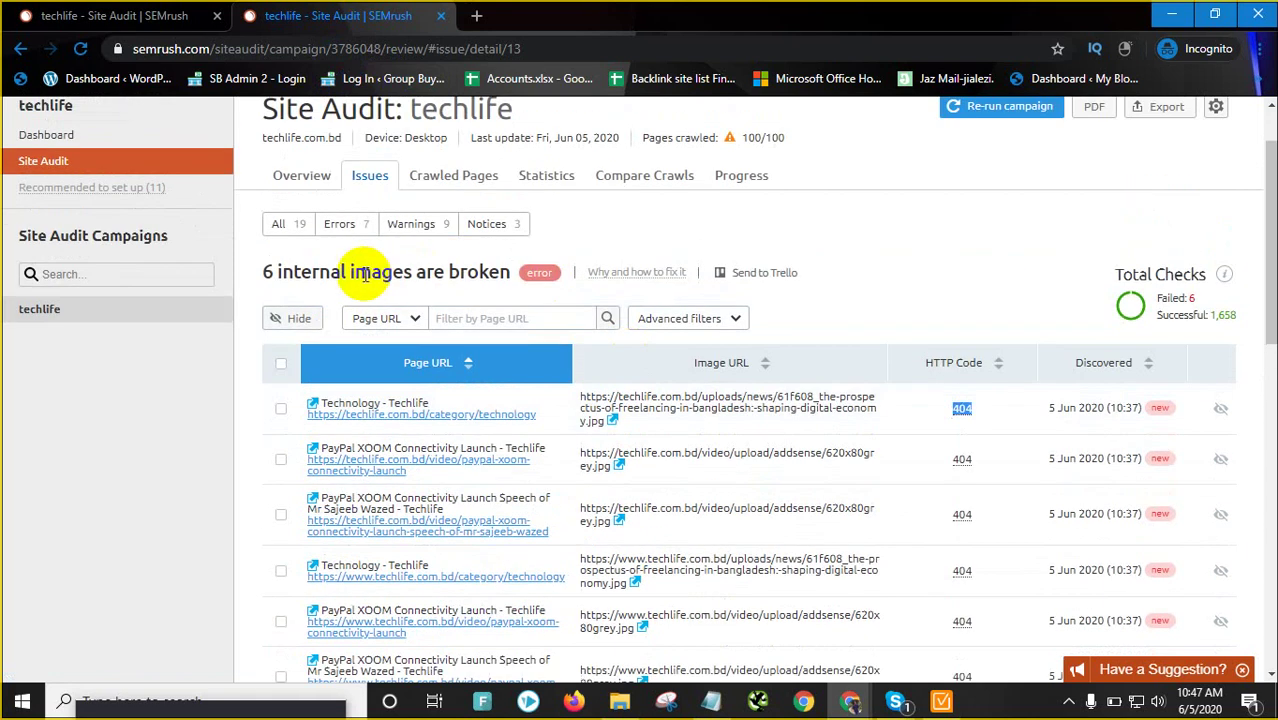
{"action": "left_click_drag", "start_coordinate": [368, 273], "coordinate": [468, 272]}
{"action": "left_click_drag", "start_coordinate": [320, 272], "coordinate": [505, 274]}
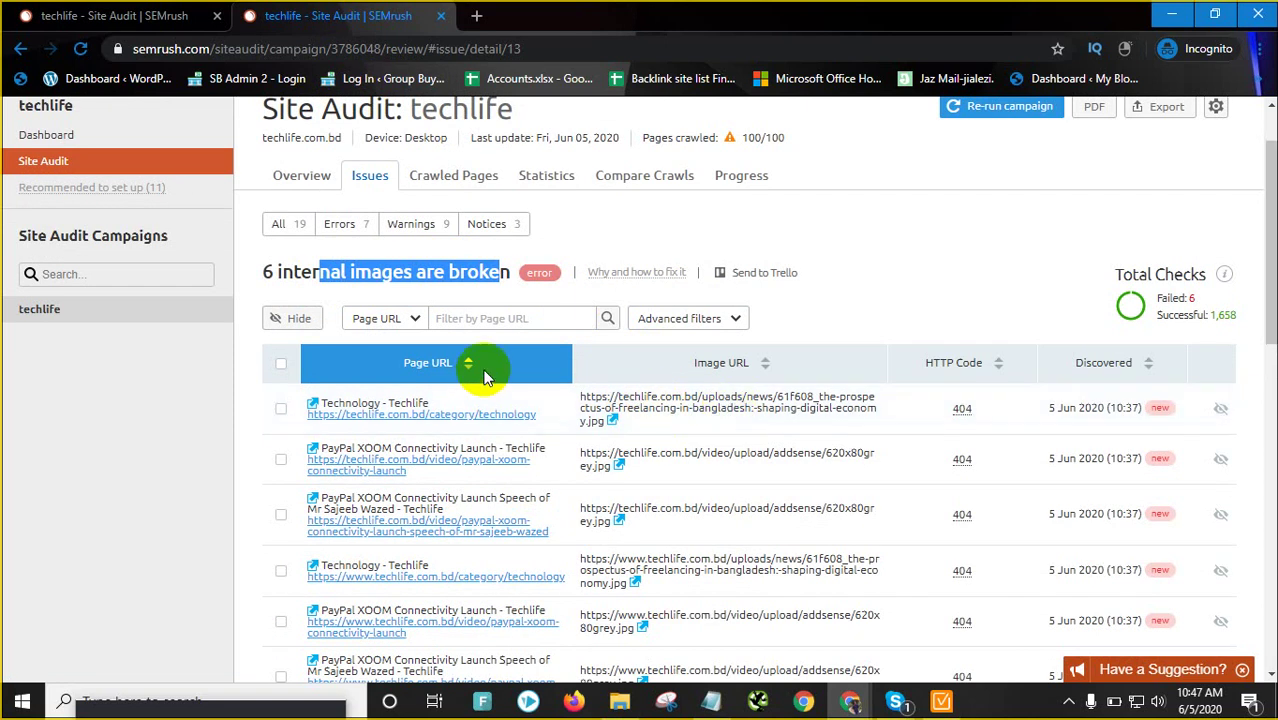
{"action": "left_click", "coordinate": [638, 274]}
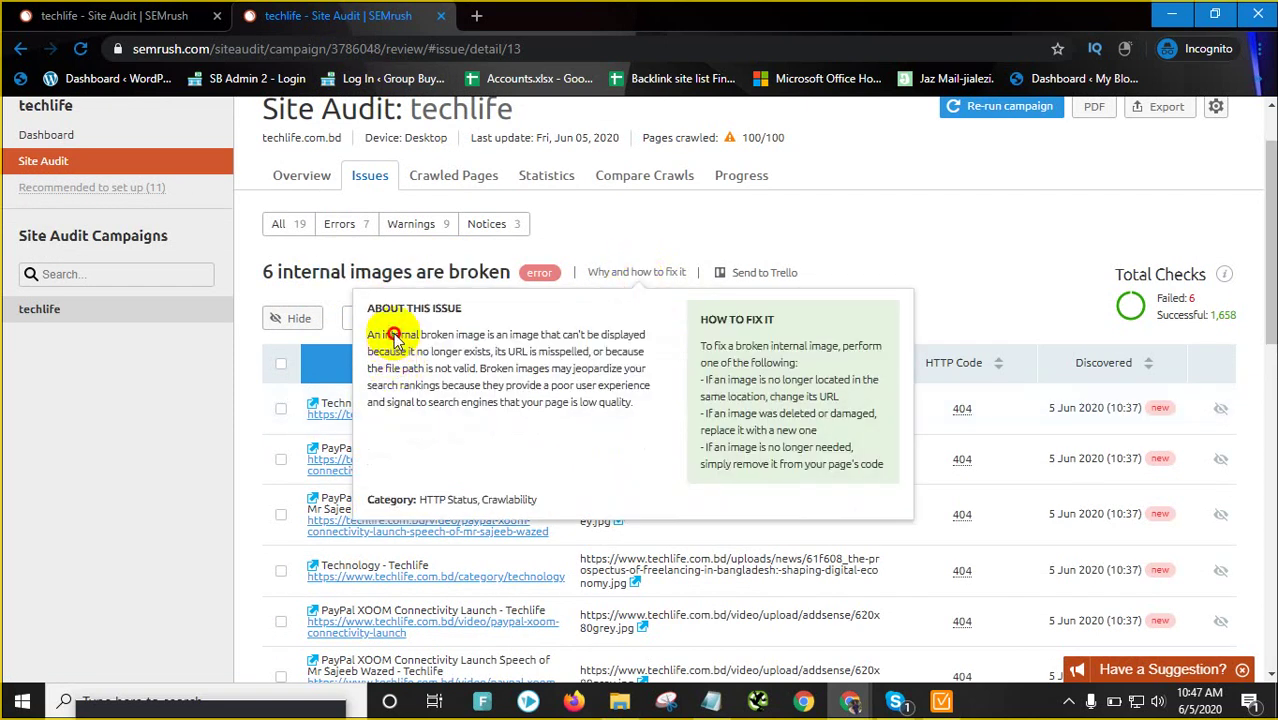
Highlight the broken-image definition, its causes (missing file, misspelled URL, invalid path) and low-quality consequences
{"action": "left_click_drag", "start_coordinate": [394, 336], "coordinate": [650, 336]}
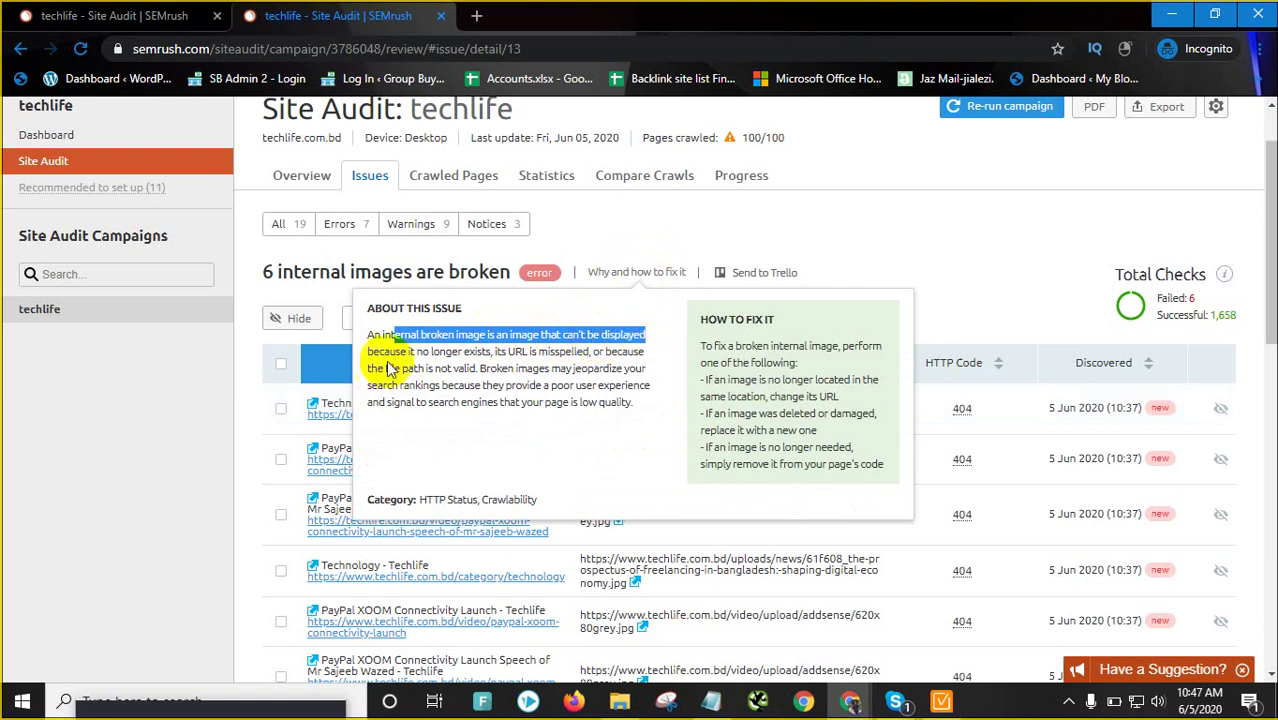
{"action": "left_click_drag", "start_coordinate": [407, 351], "coordinate": [483, 355]}
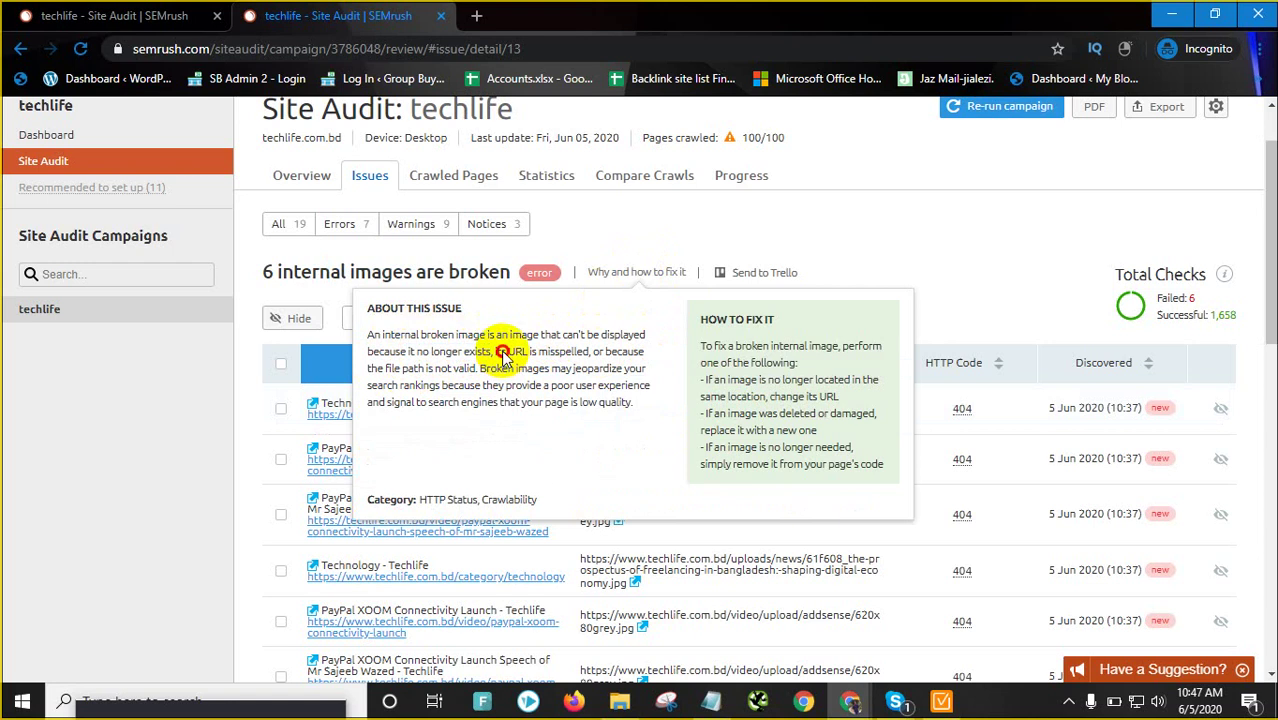
{"action": "left_click_drag", "start_coordinate": [501, 352], "coordinate": [586, 353]}
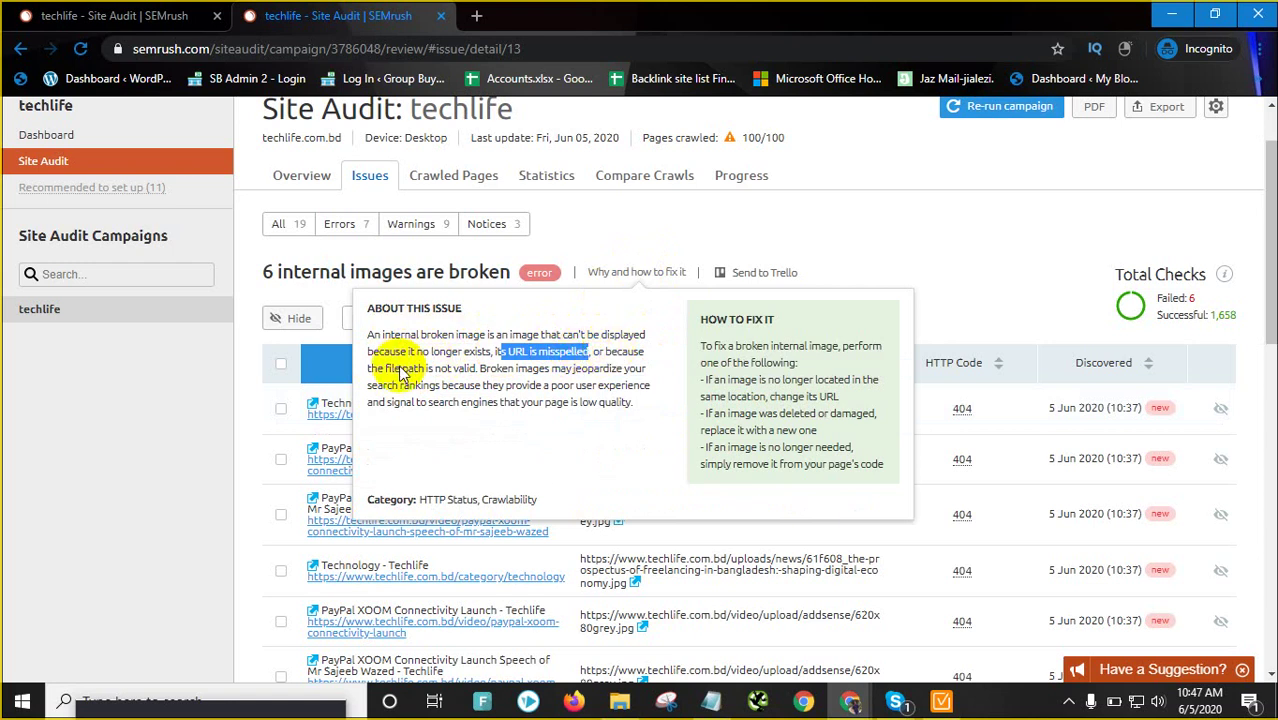
{"action": "left_click_drag", "start_coordinate": [388, 372], "coordinate": [636, 381]}
{"action": "left_click", "coordinate": [569, 393]}
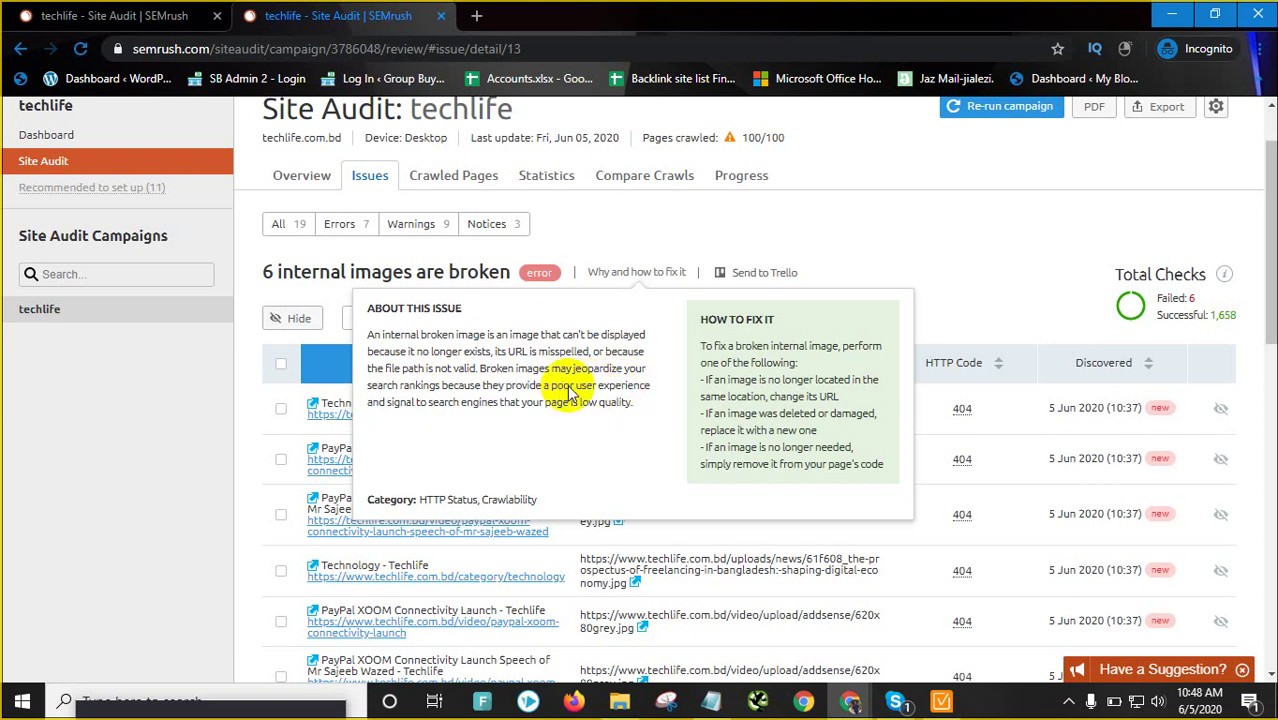
{"action": "left_click_drag", "start_coordinate": [552, 386], "coordinate": [653, 385]}
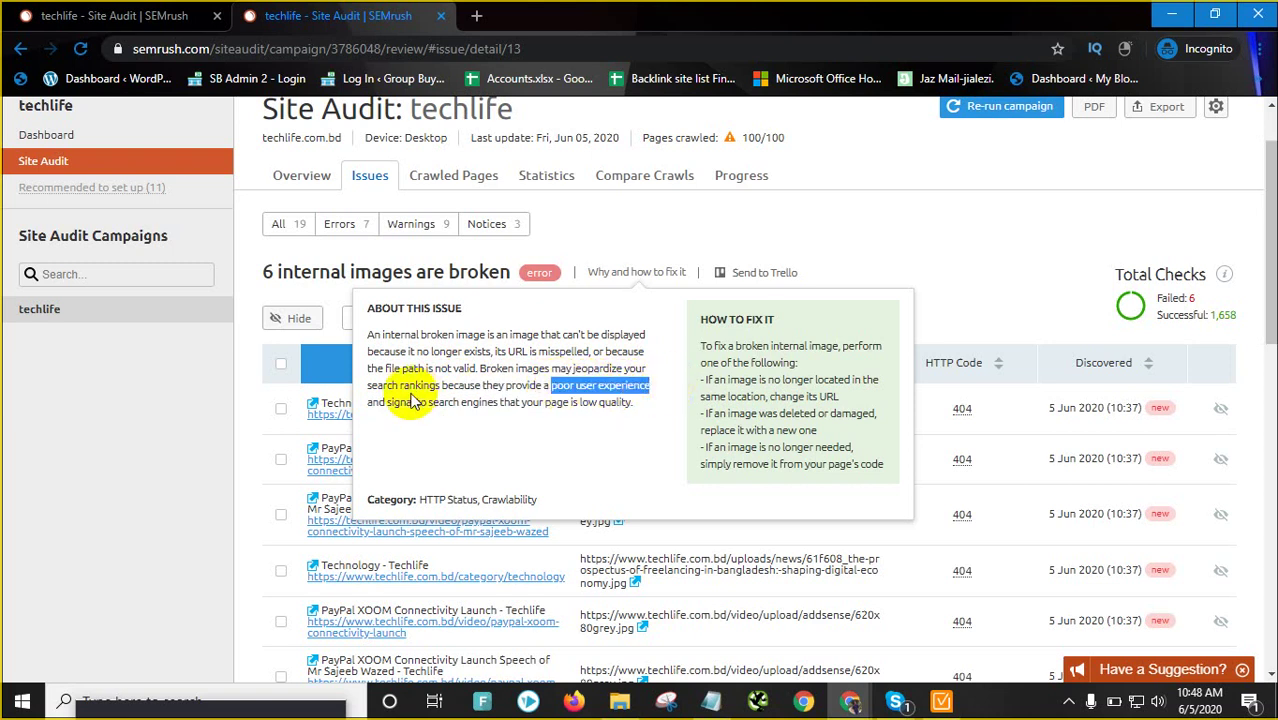
{"action": "left_click_drag", "start_coordinate": [394, 403], "coordinate": [630, 404]}
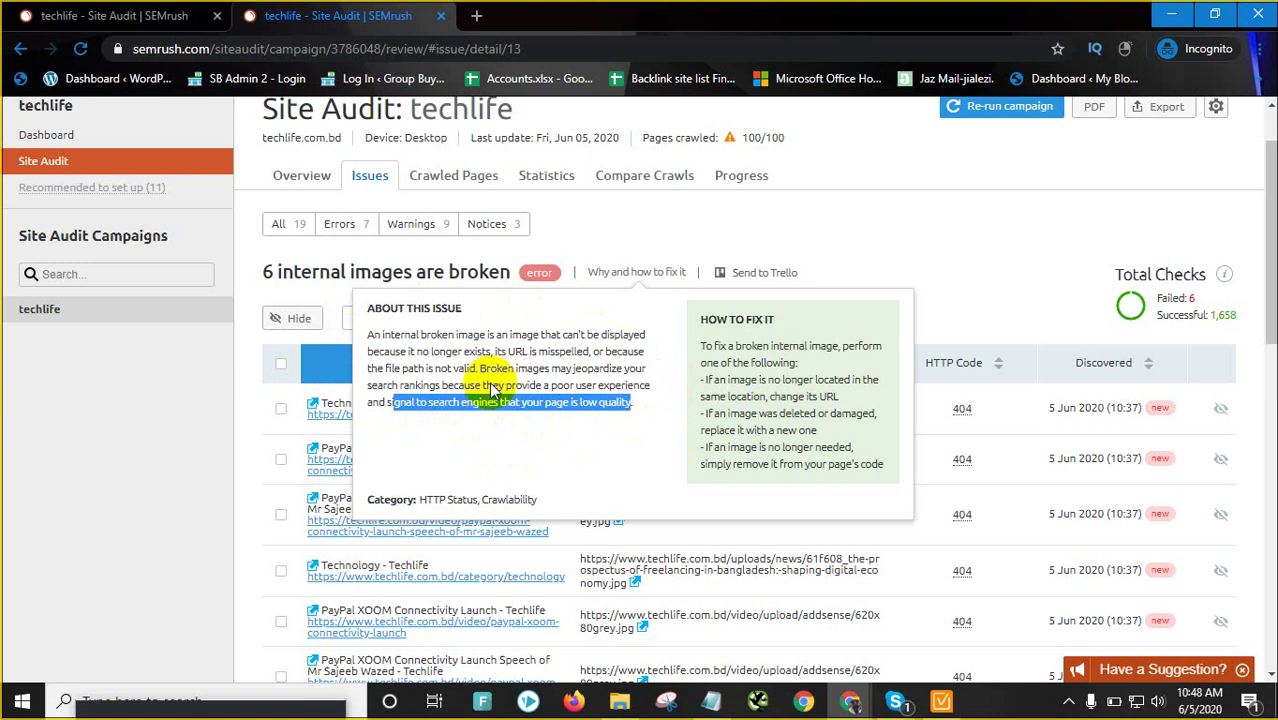
{"action": "left_click", "coordinate": [191, 428]}
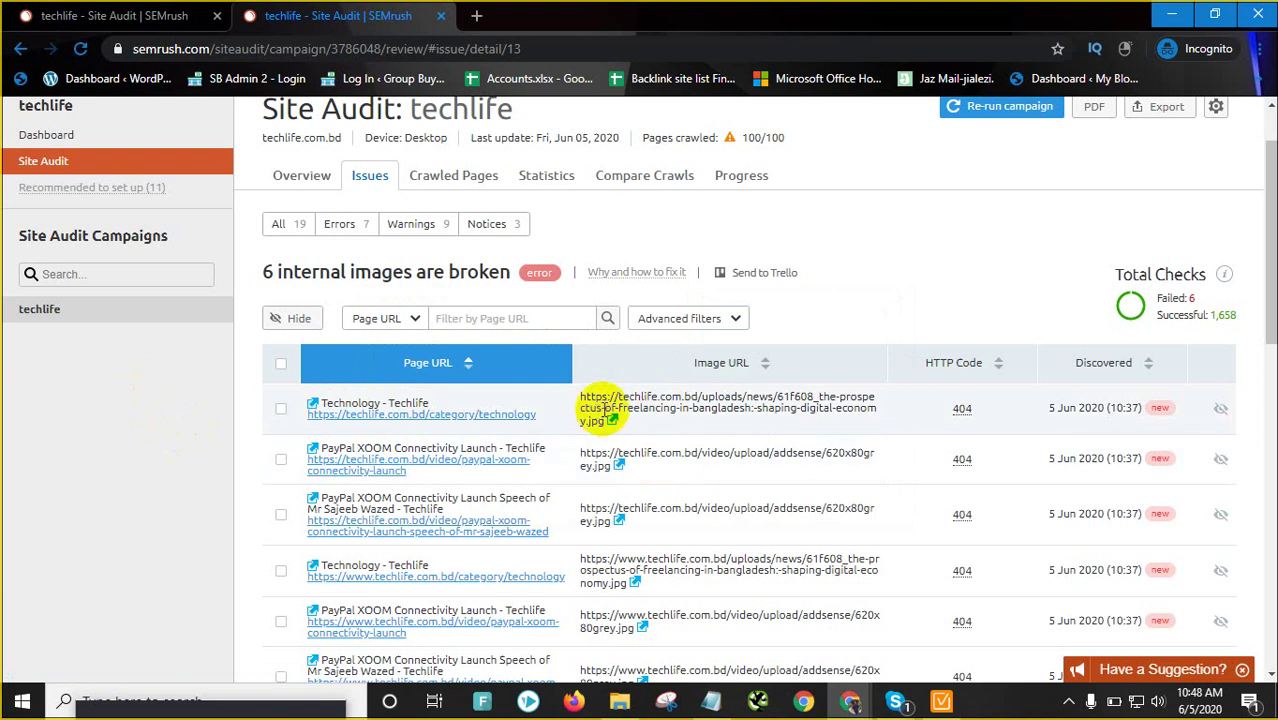
{"action": "mouse_move", "coordinate": [610, 275]}
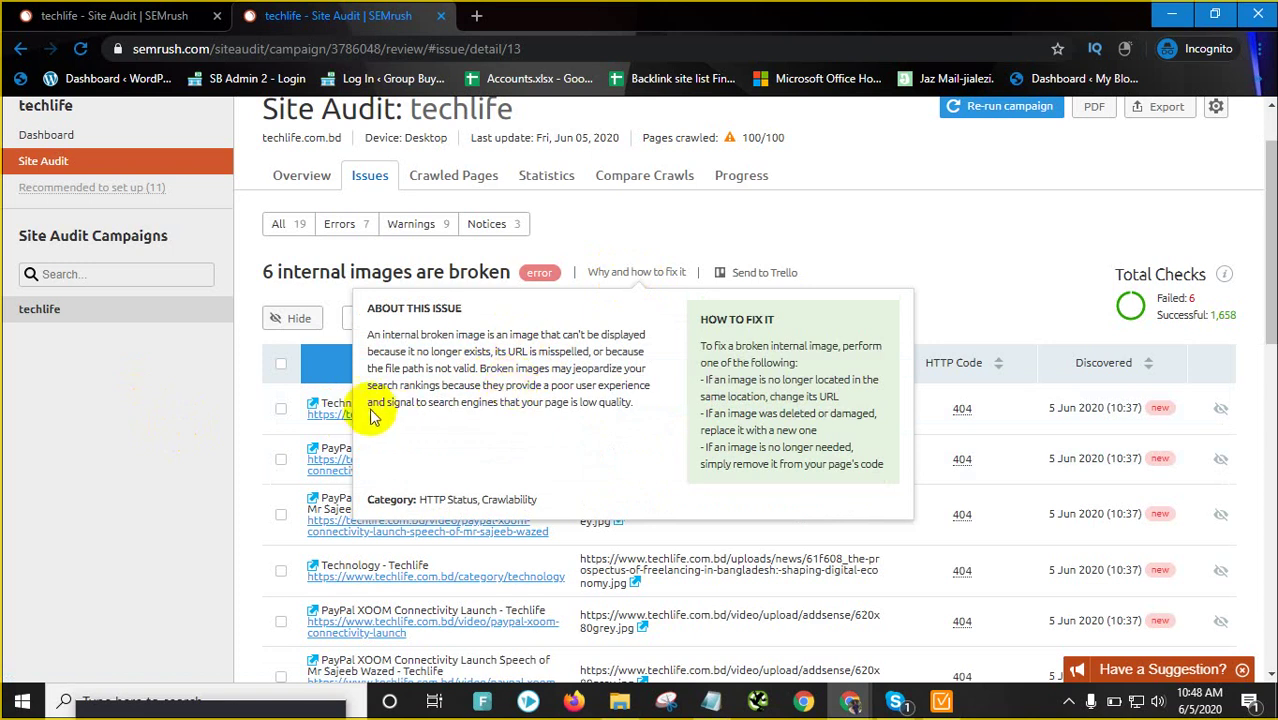
{"action": "left_click_drag", "start_coordinate": [370, 410], "coordinate": [640, 400]}
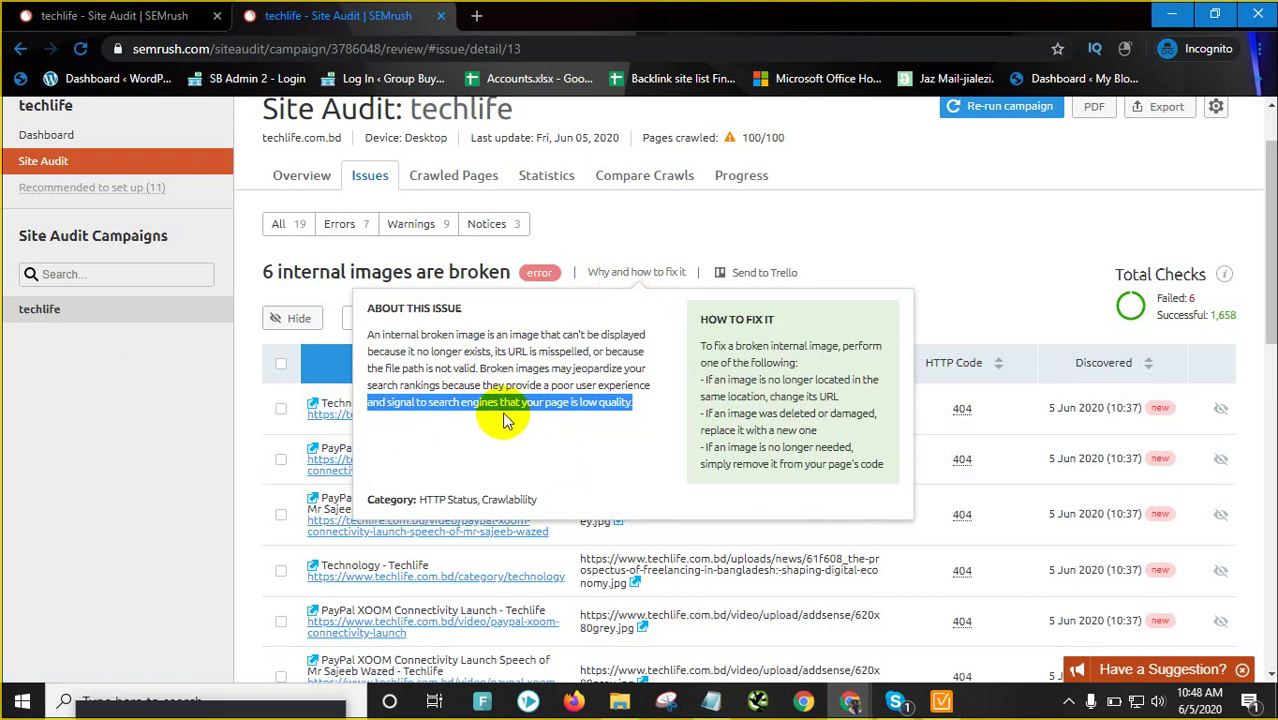
Highlight the fix advice: change moved image URLs, replace deleted images, remove unneeded ones
{"action": "left_click_drag", "start_coordinate": [736, 345], "coordinate": [822, 348]}
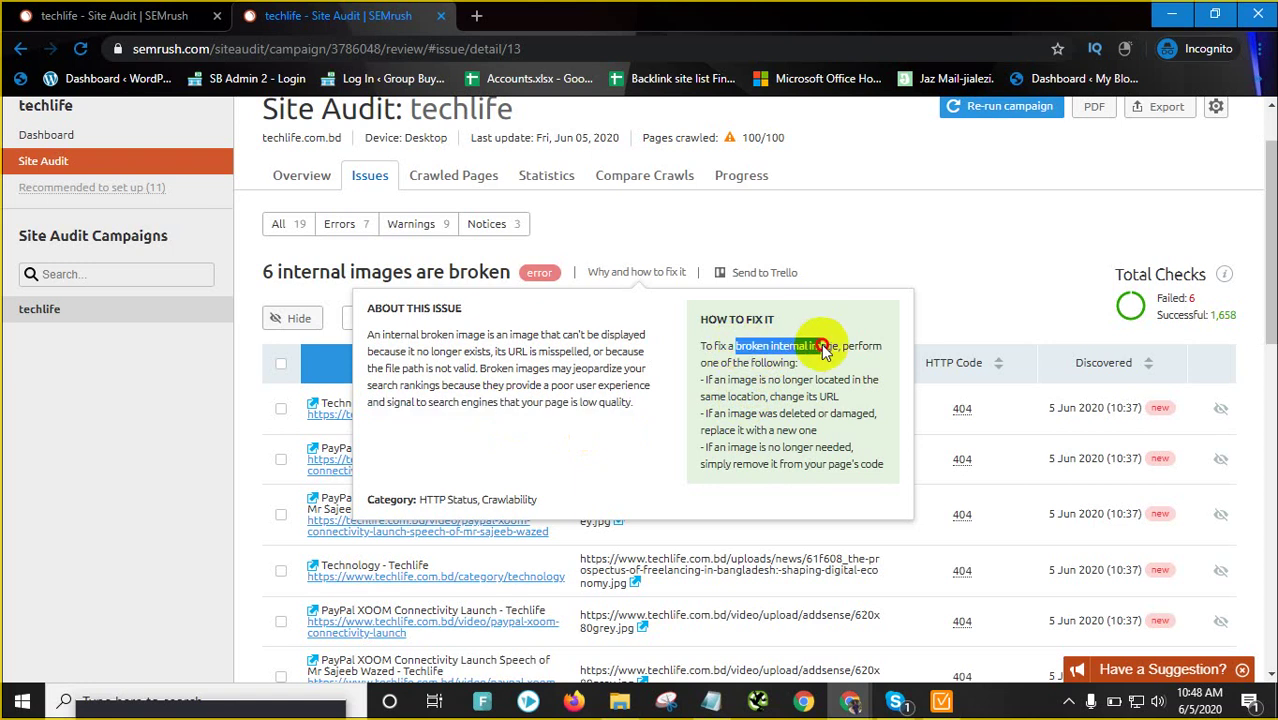
{"action": "left_click_drag", "start_coordinate": [702, 362], "coordinate": [782, 362]}
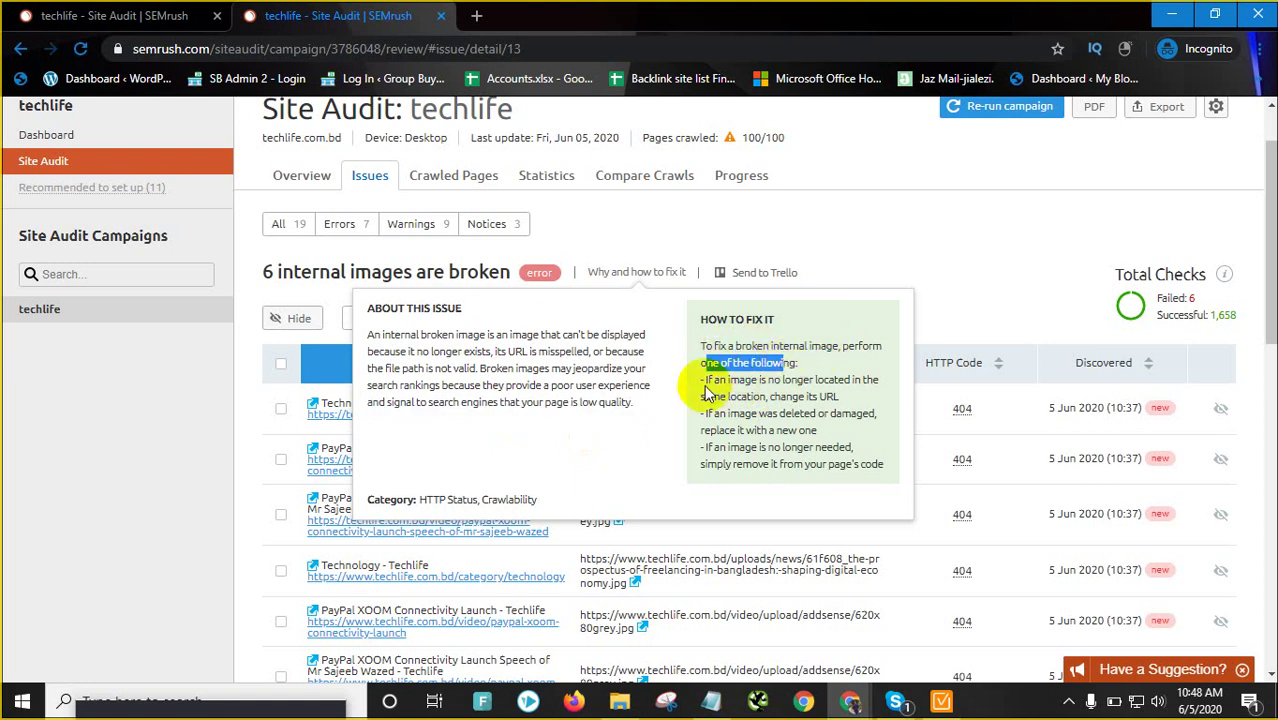
{"action": "left_click_drag", "start_coordinate": [707, 382], "coordinate": [822, 382]}
{"action": "left_click_drag", "start_coordinate": [737, 396], "coordinate": [839, 399]}
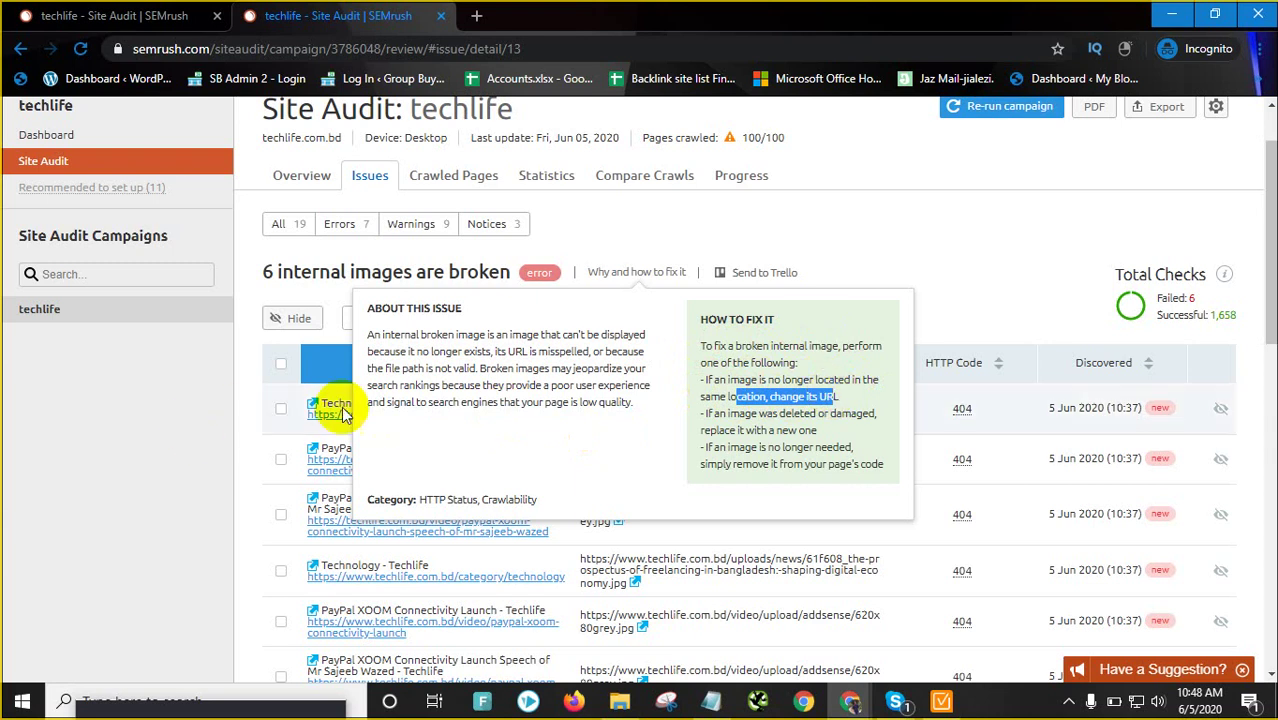
{"action": "left_click", "coordinate": [727, 416]}
{"action": "left_click_drag", "start_coordinate": [727, 416], "coordinate": [822, 432]}
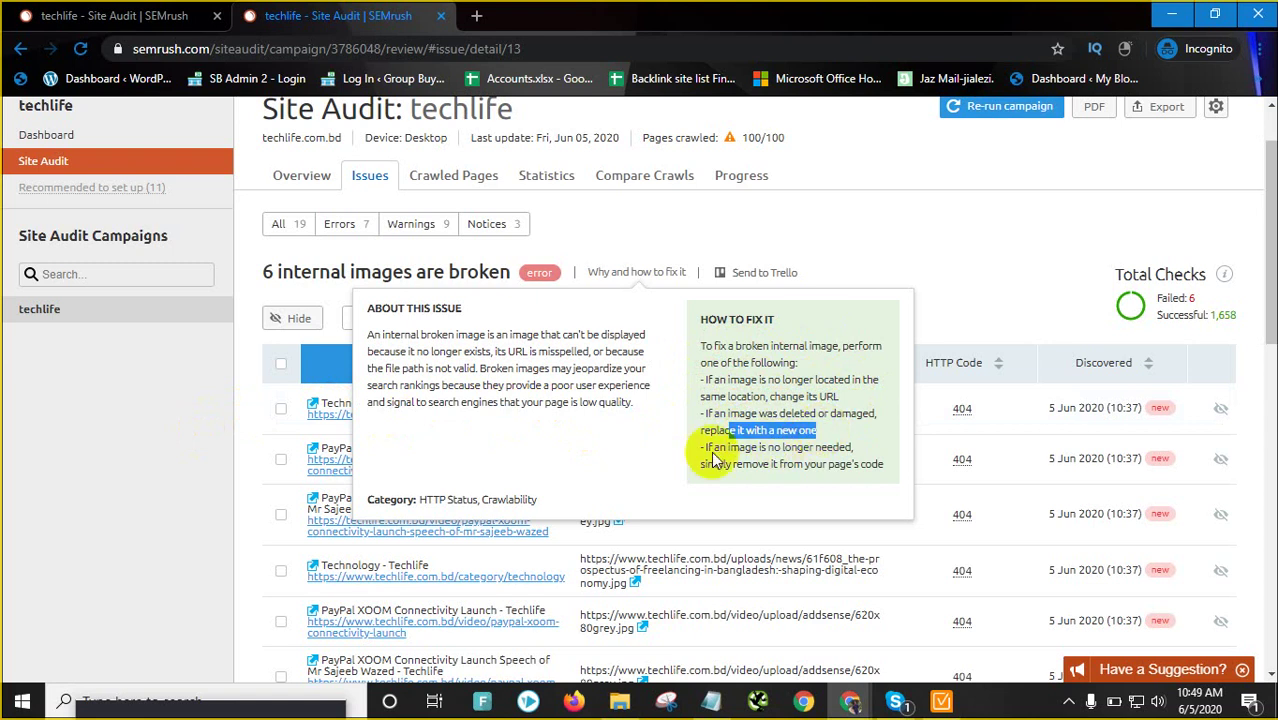
{"action": "left_click_drag", "start_coordinate": [744, 447], "coordinate": [840, 447]}
{"action": "left_click_drag", "start_coordinate": [716, 464], "coordinate": [875, 464]}
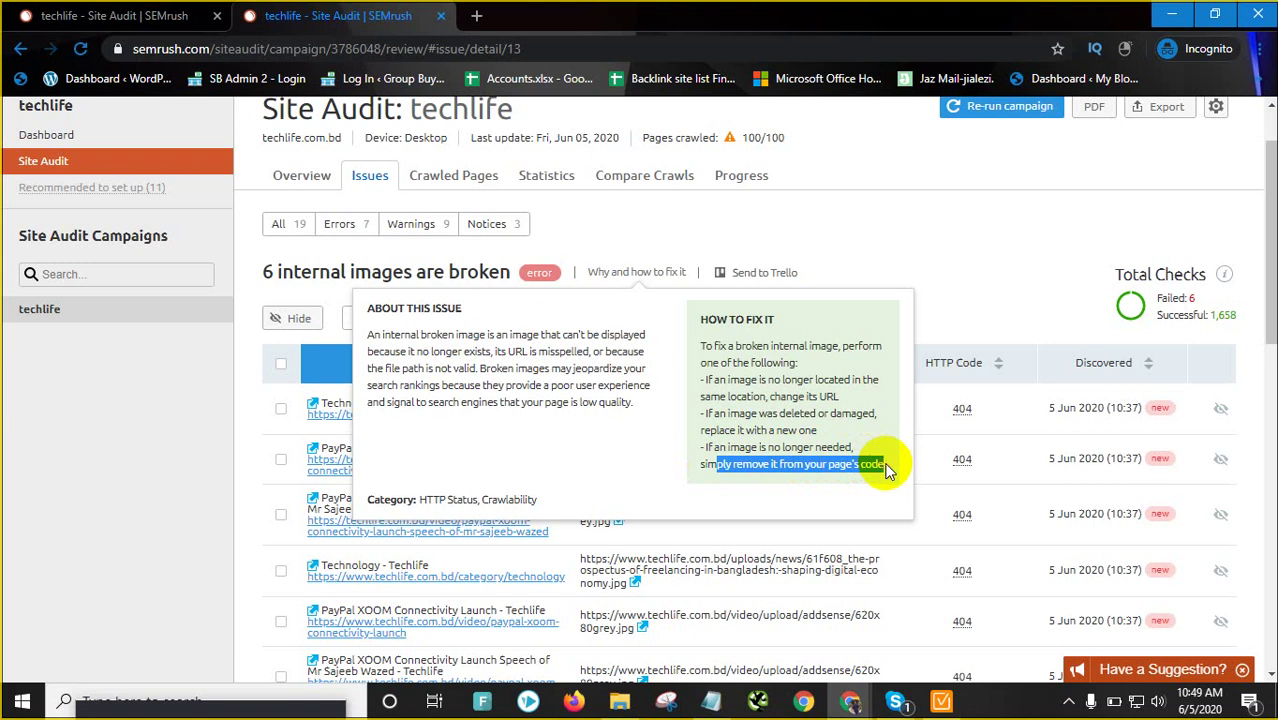
{"action": "left_click_drag", "start_coordinate": [699, 310], "coordinate": [843, 483]}
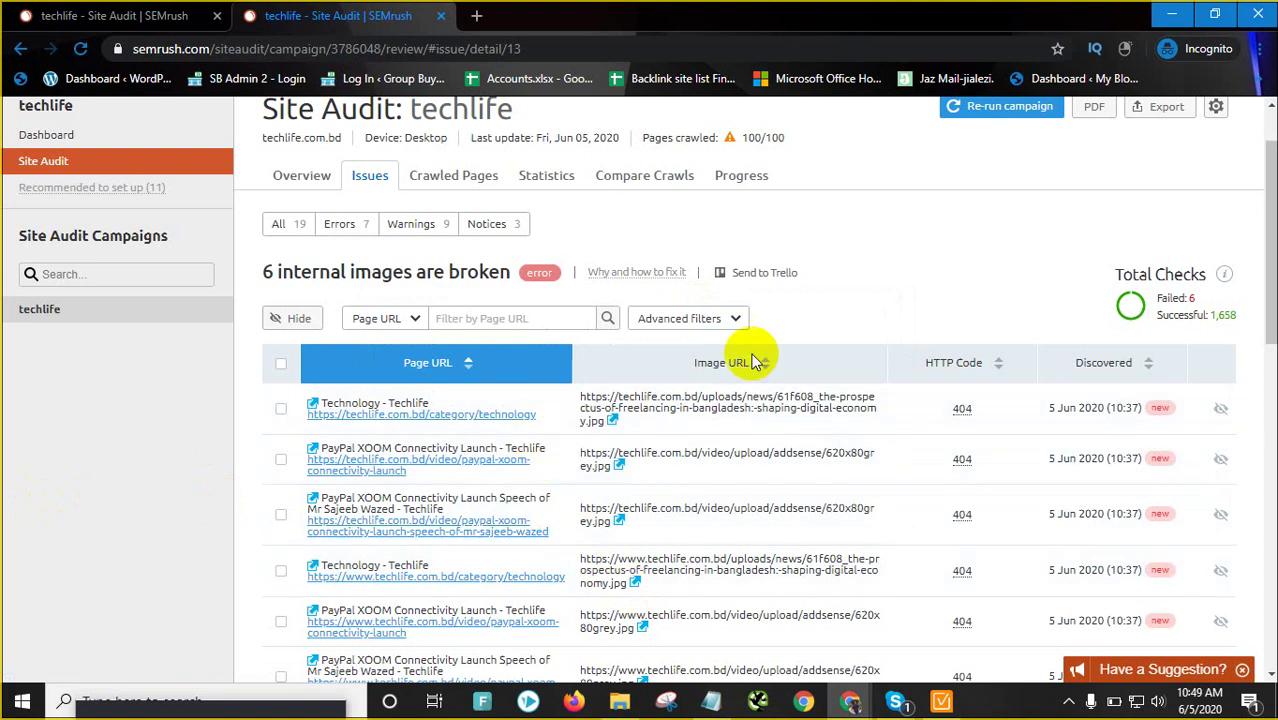
Export the broken internal images report as XLSX to Downloads
{"action": "scroll", "coordinate": [750, 351], "scroll_direction": "up", "scroll_amount": 1}
{"action": "left_click", "coordinate": [1183, 197]}
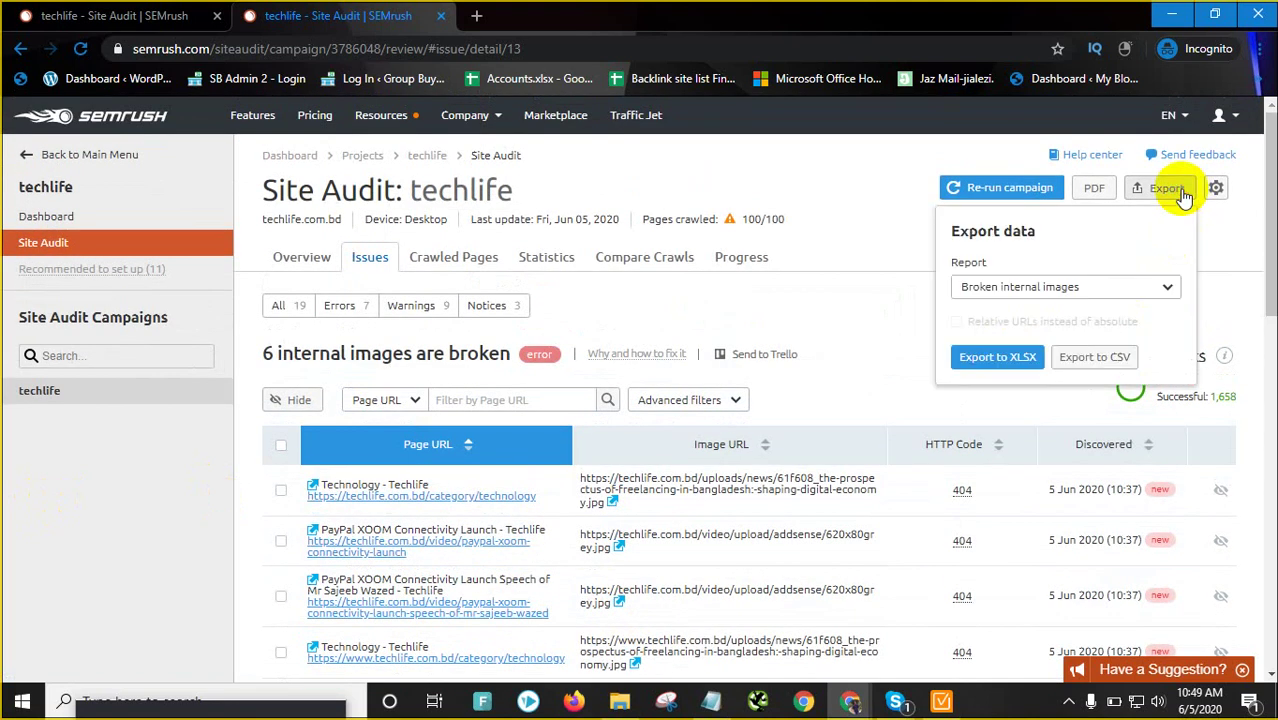
{"action": "left_click", "coordinate": [1008, 357]}
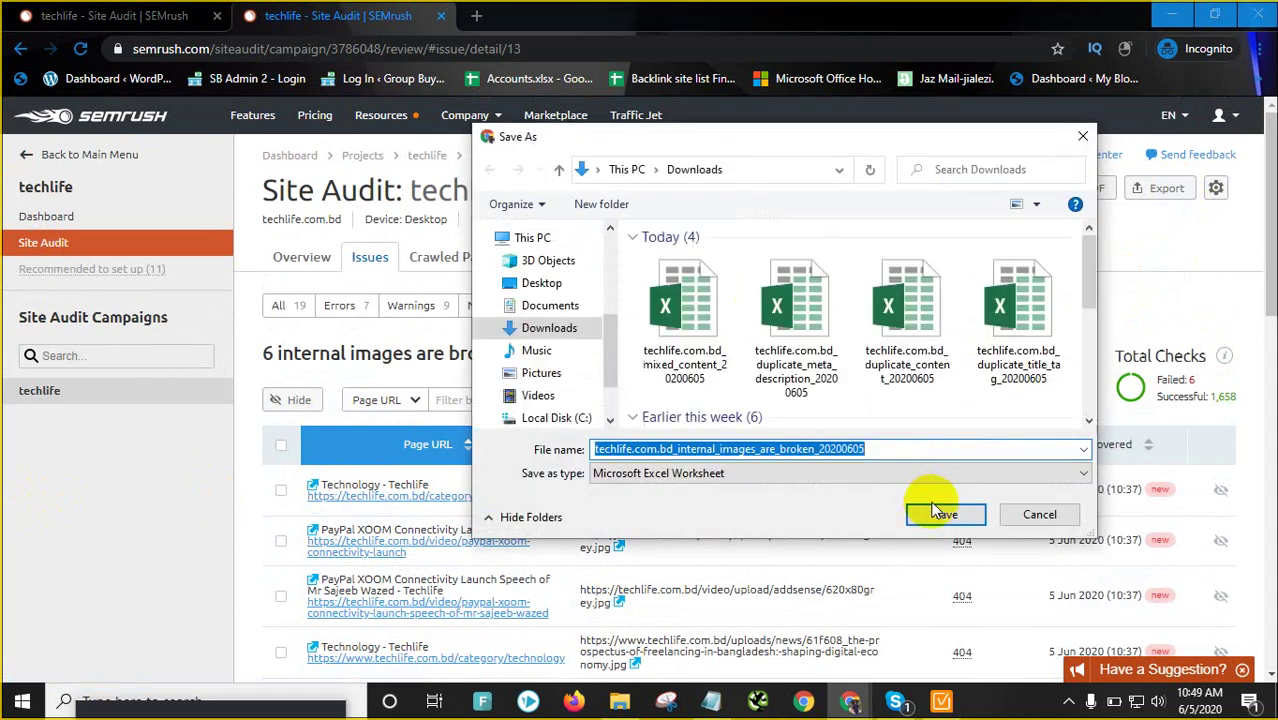
{"action": "left_click", "coordinate": [937, 512]}
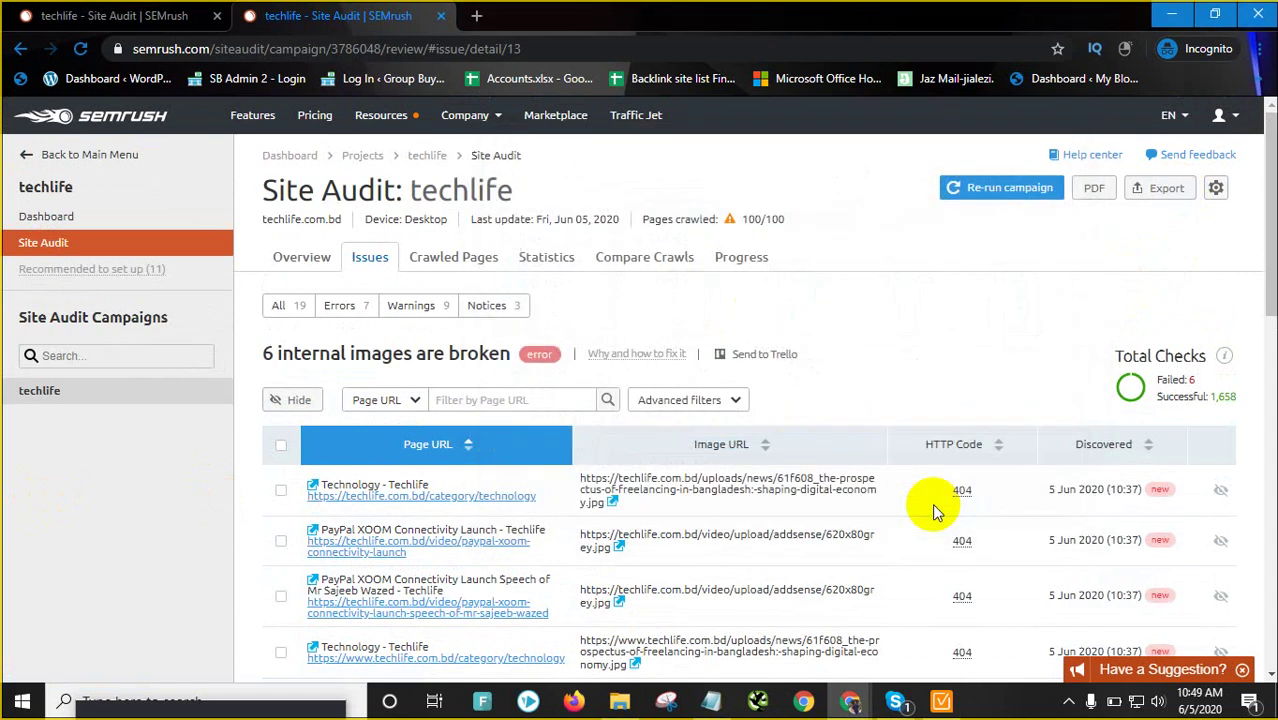
Open the '2 internal links are broken' issue from the Errors list, then switch to WebSite Auditor
{"action": "left_click", "coordinate": [303, 258]}
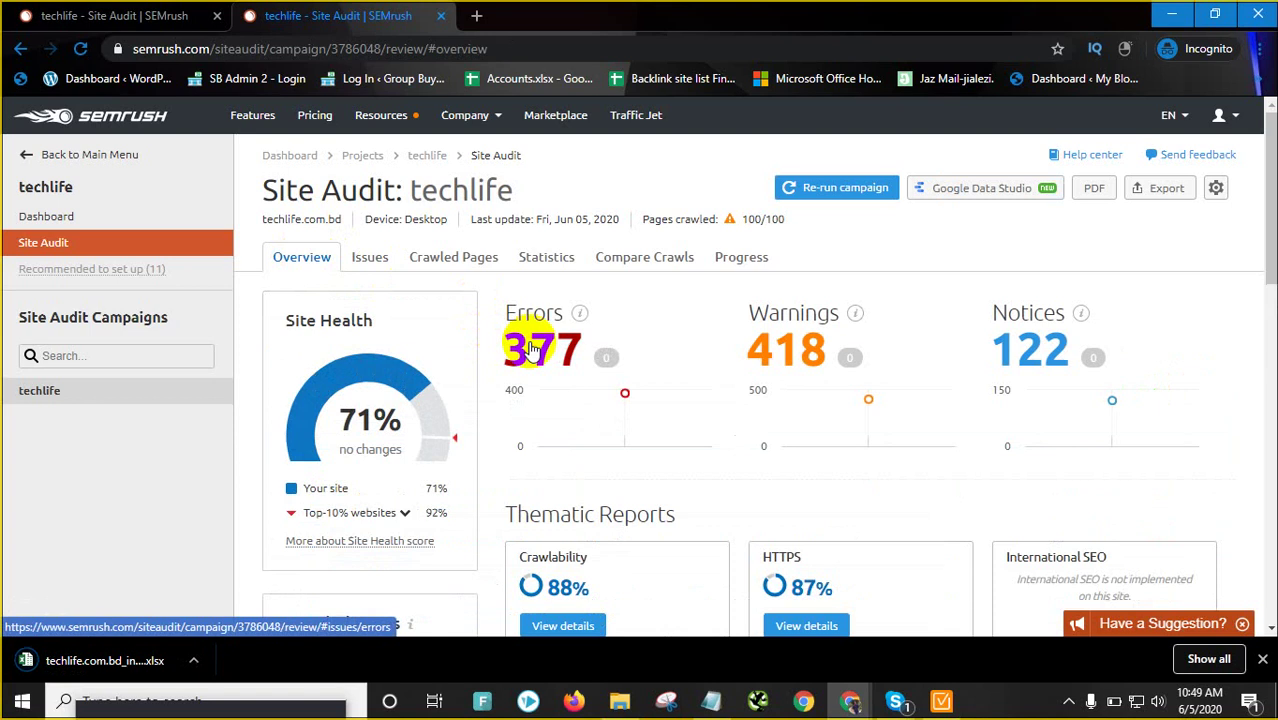
{"action": "left_click", "coordinate": [535, 348]}
{"action": "scroll", "coordinate": [670, 340], "scroll_direction": "down", "scroll_amount": 3}
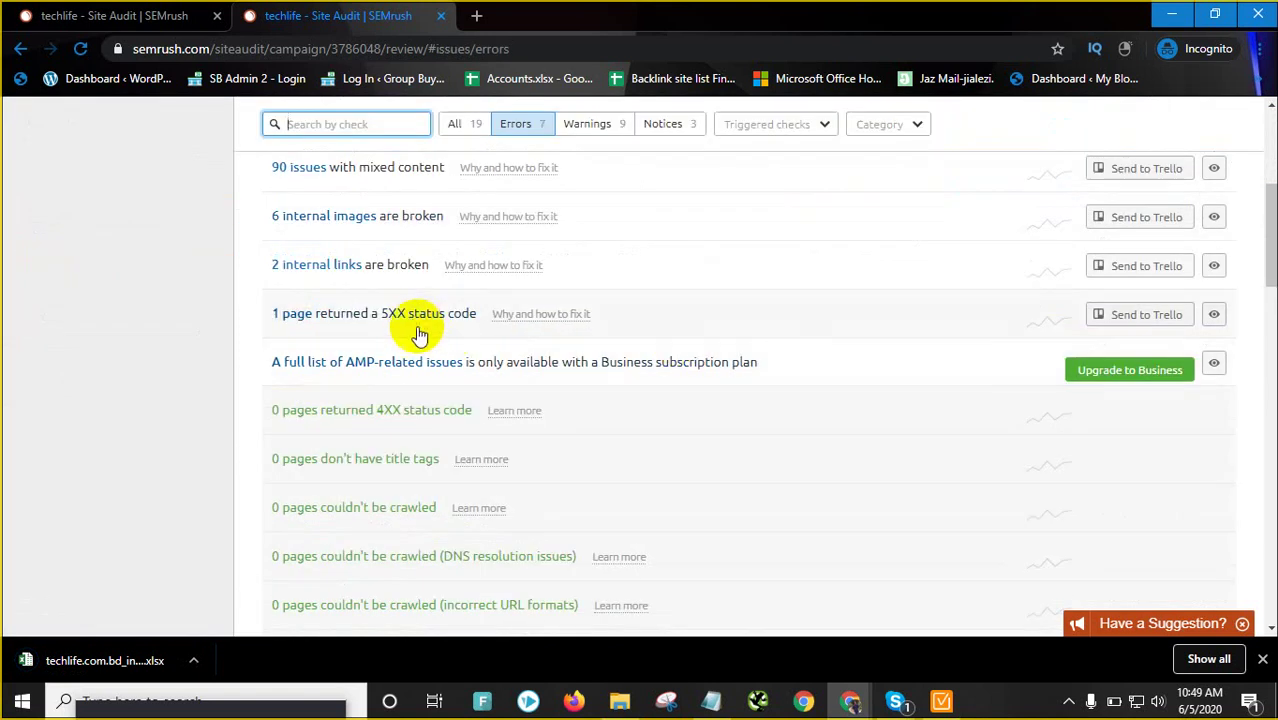
{"action": "left_click", "coordinate": [378, 264]}
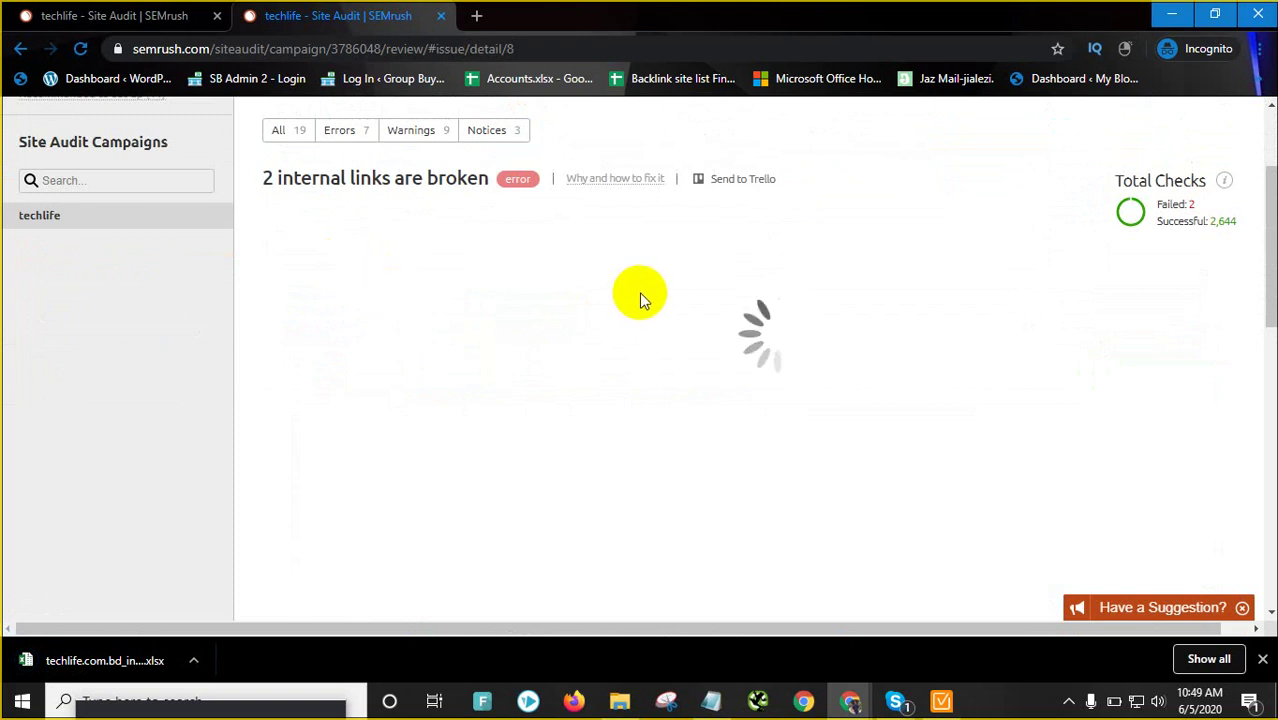
{"action": "left_click", "coordinate": [945, 703]}
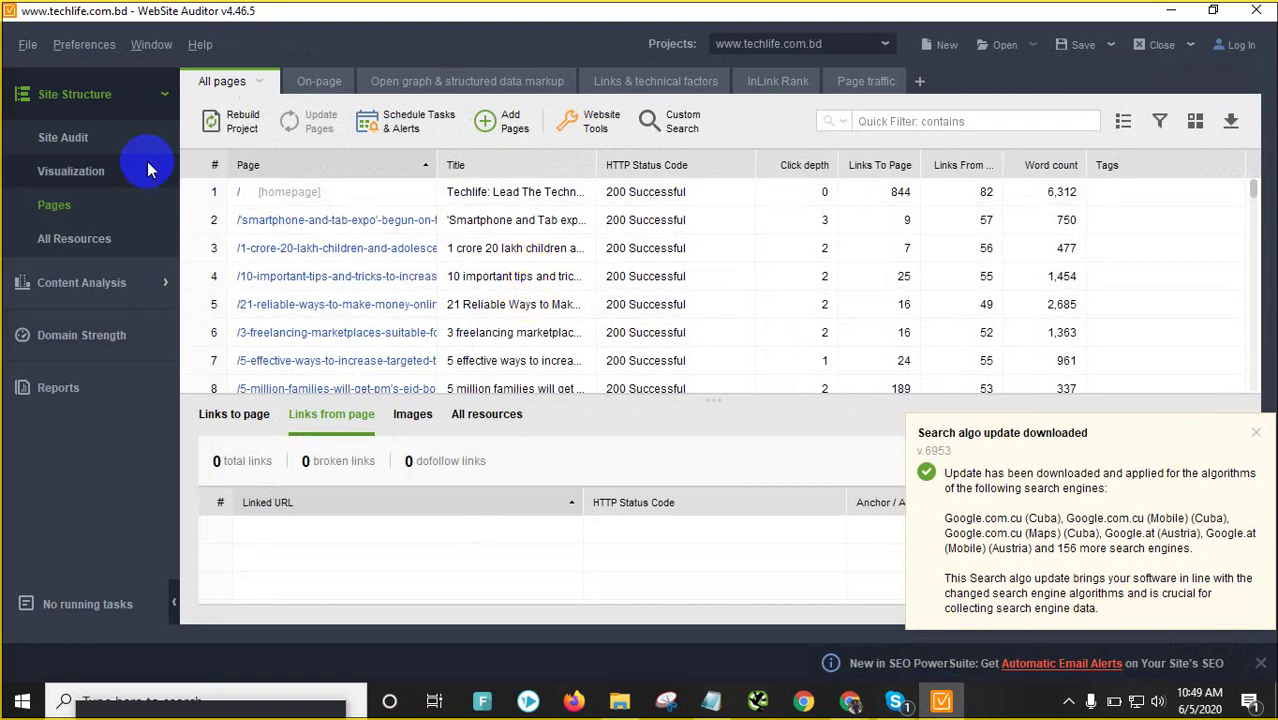
Scroll through the 215 crawled pages, all 200 Successful, then Alt+Tab back to SEMrush
{"action": "left_click", "coordinate": [88, 218]}
{"action": "scroll", "coordinate": [523, 240], "scroll_direction": "down", "scroll_amount": 5}
{"action": "scroll", "coordinate": [530, 240], "scroll_direction": "up", "scroll_amount": 5}
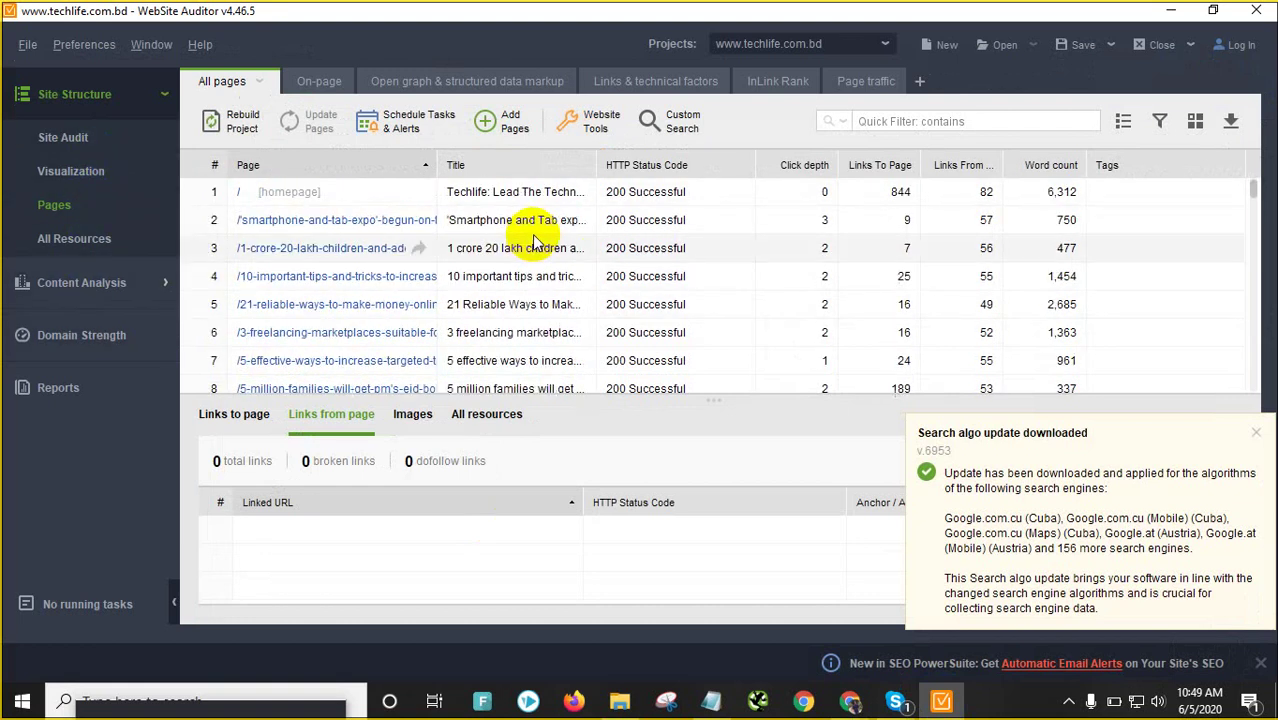
{"action": "scroll", "coordinate": [337, 257], "scroll_direction": "down", "scroll_amount": 20}
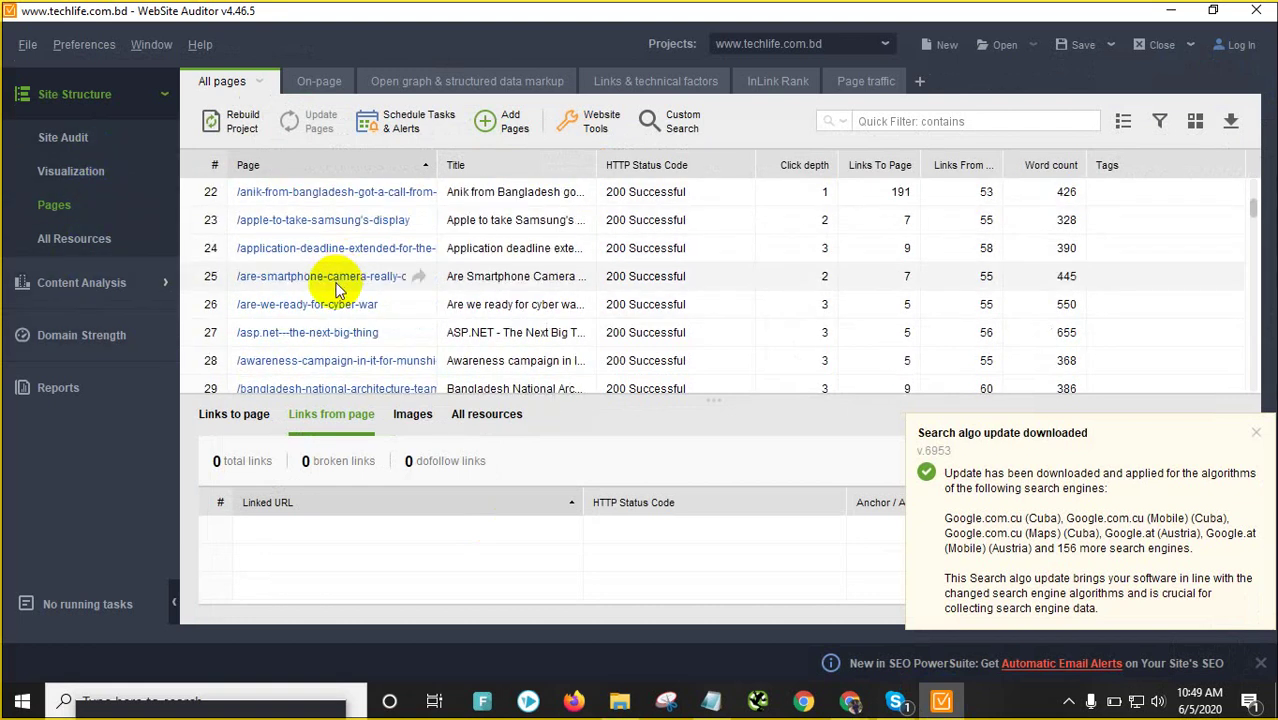
{"action": "scroll", "coordinate": [337, 280], "scroll_direction": "down", "scroll_amount": 20}
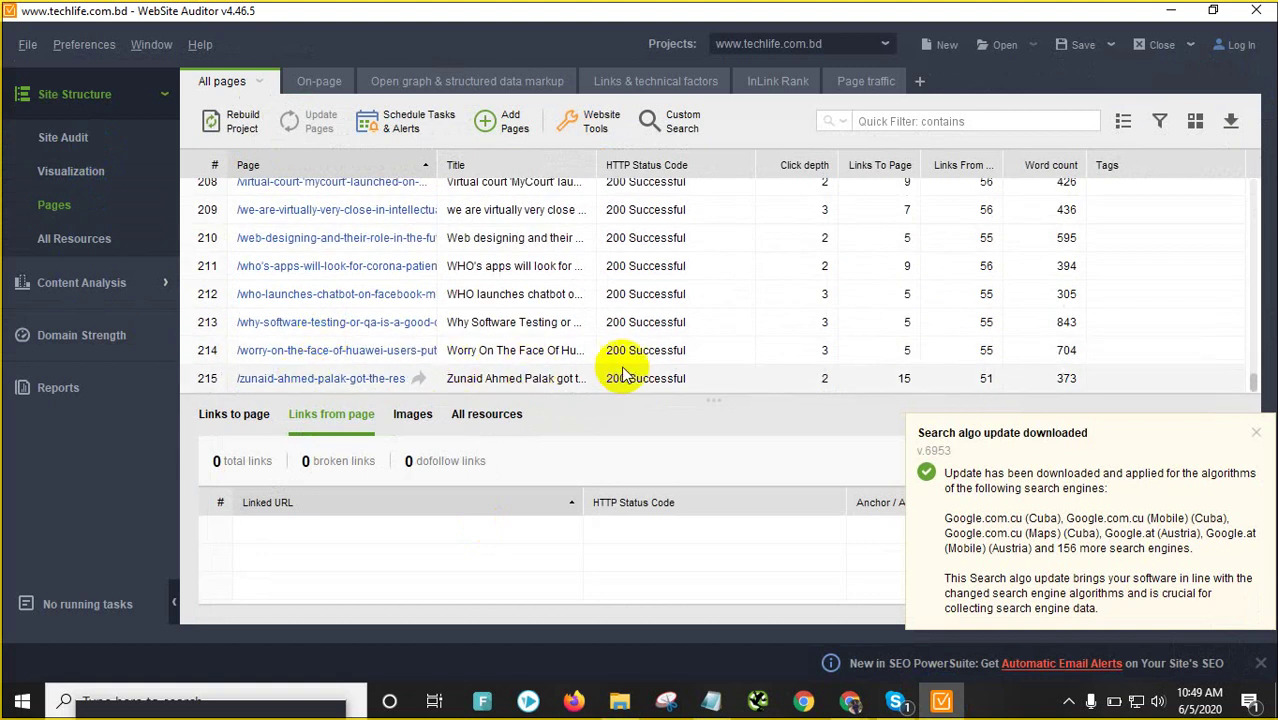
{"action": "scroll", "coordinate": [625, 360], "scroll_direction": "up", "scroll_amount": 6}
{"action": "scroll", "coordinate": [622, 336], "scroll_direction": "up", "scroll_amount": 2}
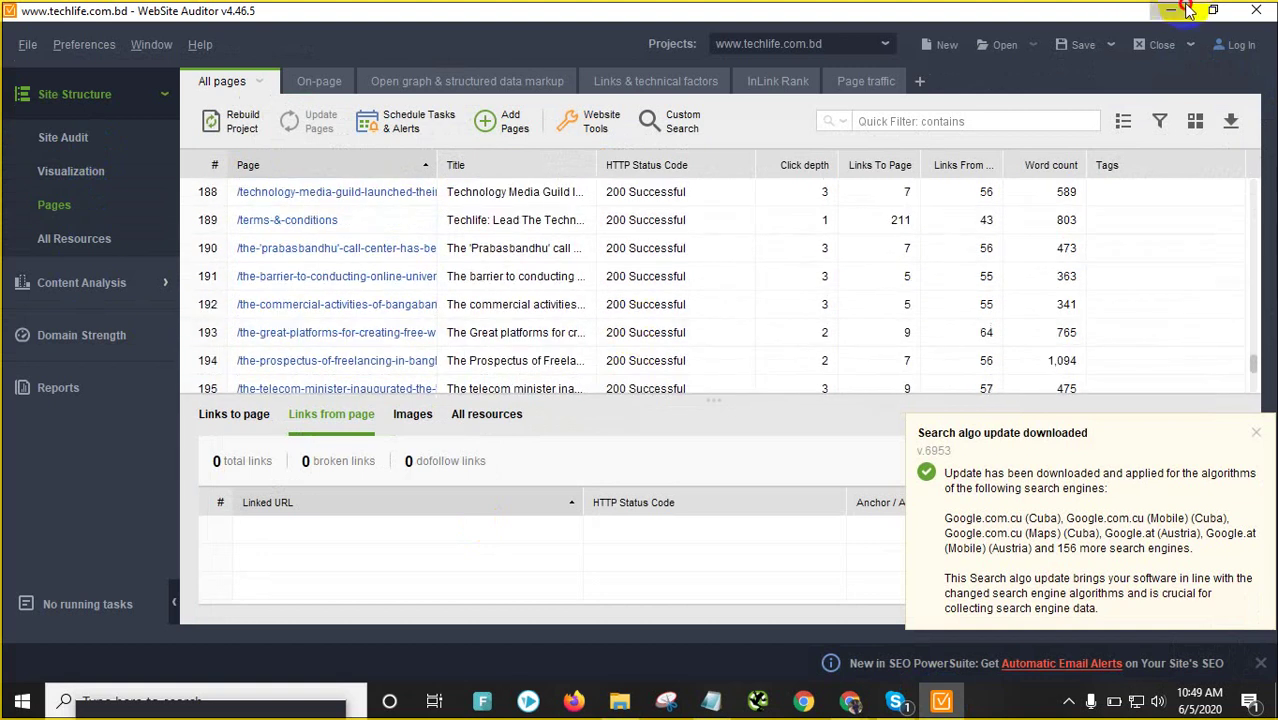
{"action": "key", "text": "alt+Tab"}
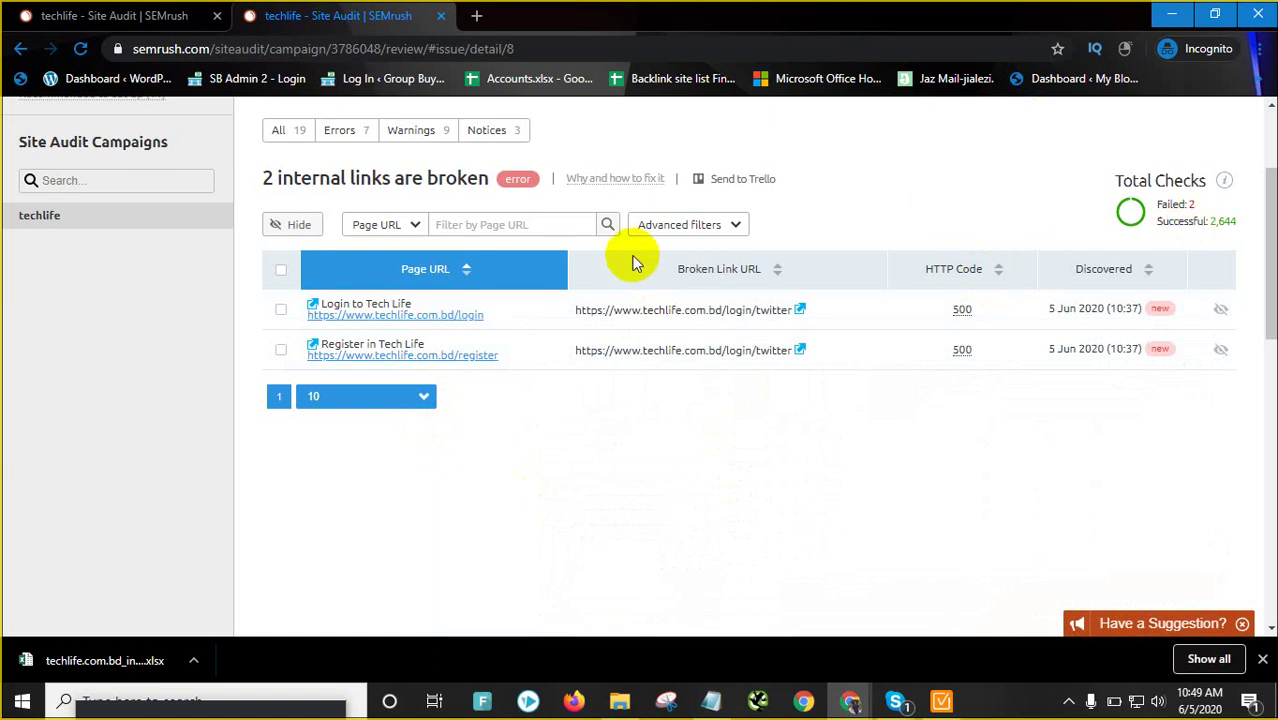
Export the Broken internal links report, covering the 2 login/twitter URLs, as XLSX
{"action": "scroll", "coordinate": [800, 240], "scroll_direction": "up", "scroll_amount": 2}
{"action": "left_click", "coordinate": [1163, 190]}
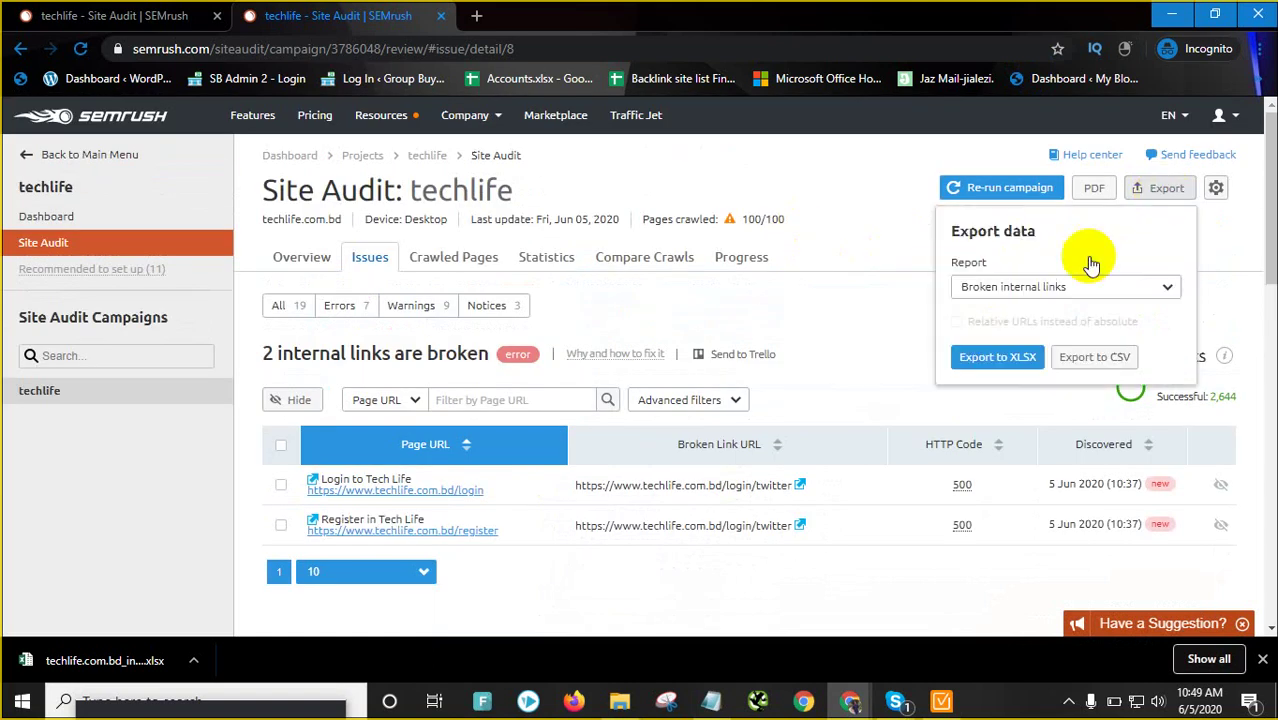
{"action": "left_click", "coordinate": [1000, 358]}
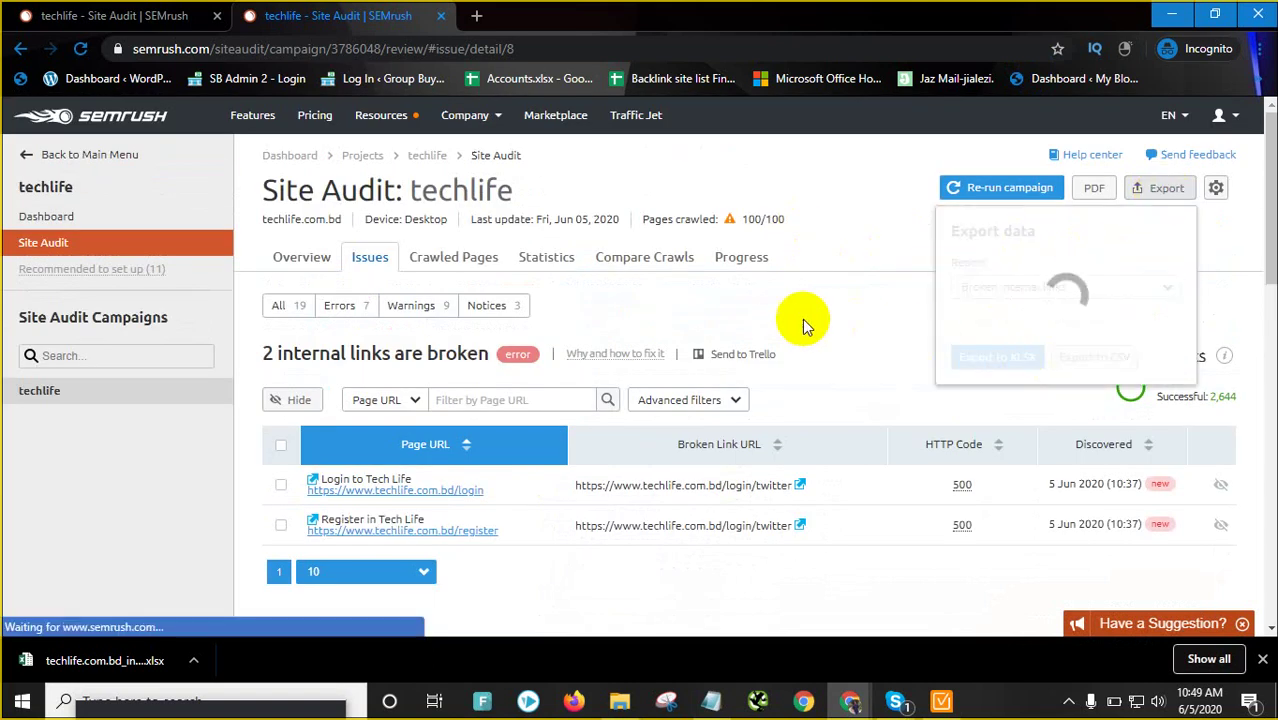
{"action": "left_click", "coordinate": [281, 259]}
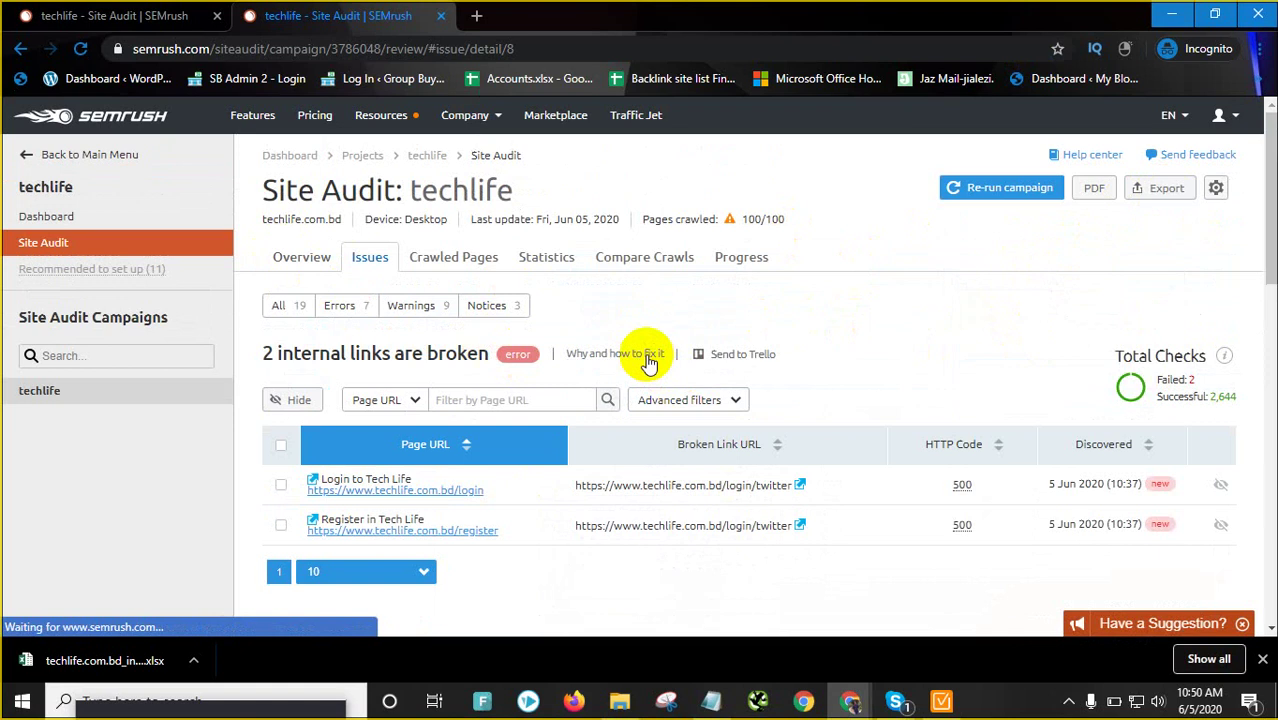
{"action": "left_click", "coordinate": [648, 358]}
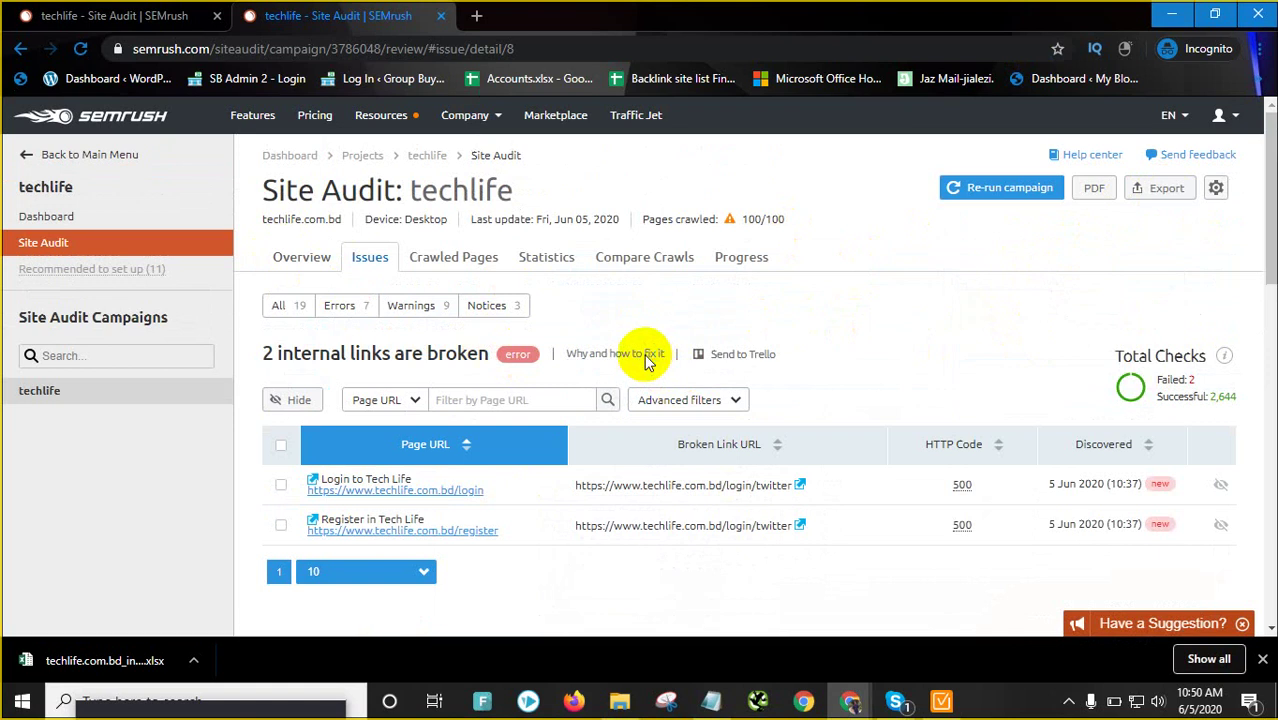
Save the broken internal links XLSX, then return to the Overview's 377 Errors list
{"action": "left_click", "coordinate": [945, 517]}
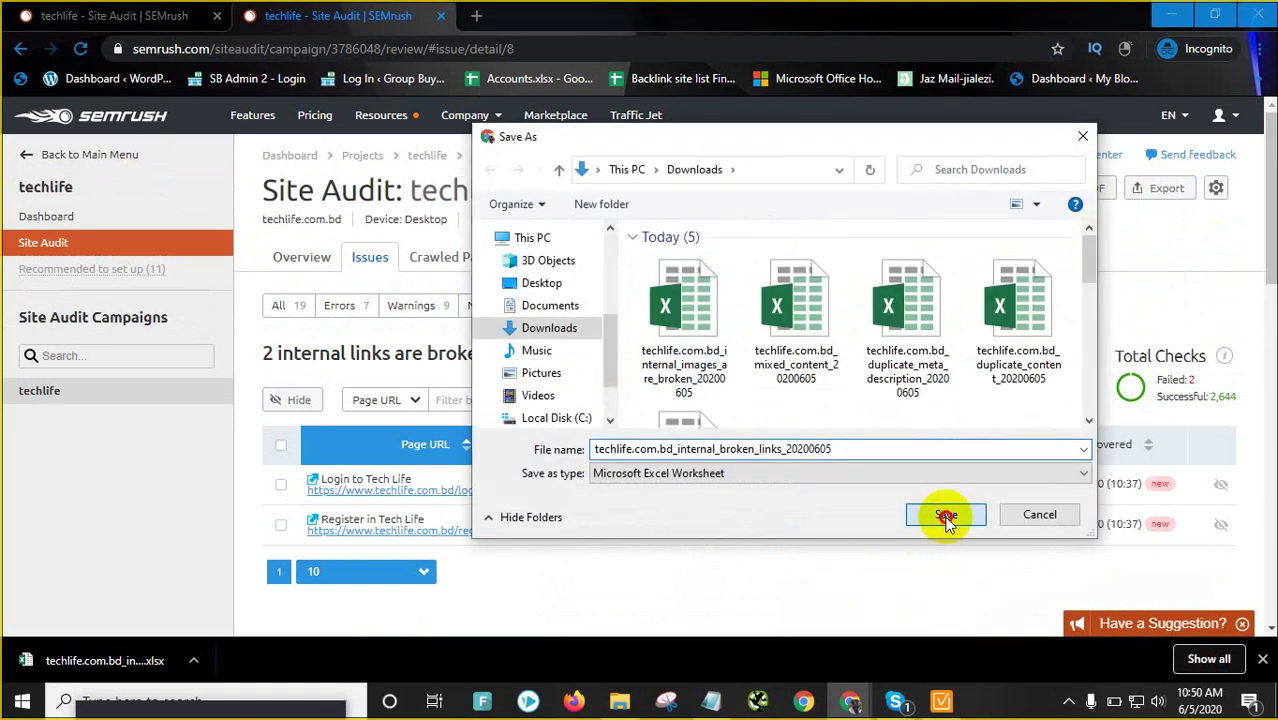
{"action": "left_click", "coordinate": [316, 262]}
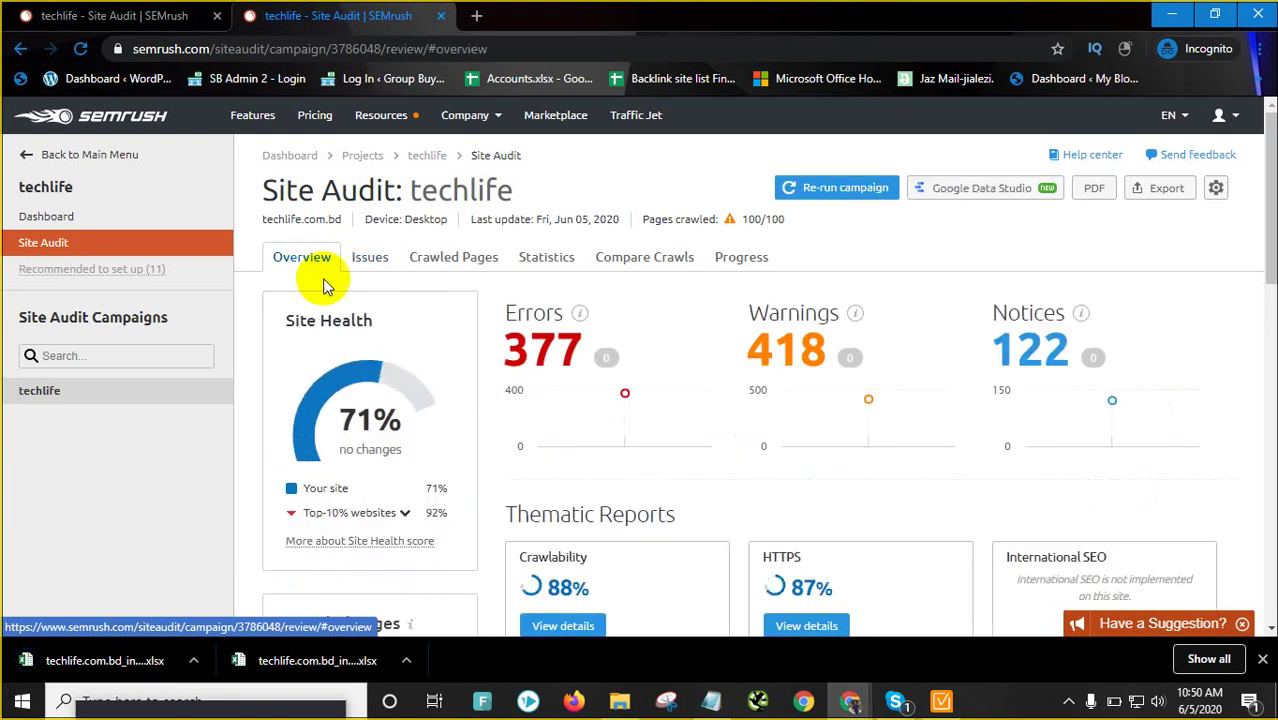
{"action": "left_click", "coordinate": [513, 347]}
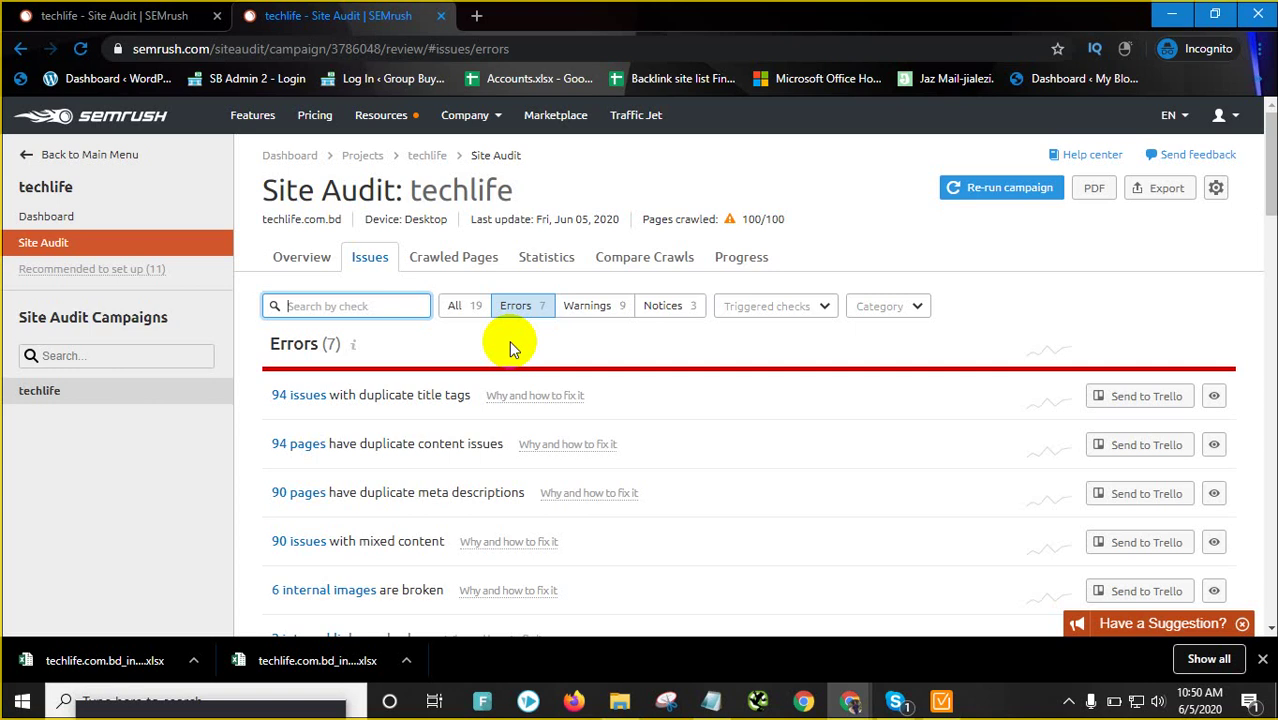
Open the 5XX status code issue and view the failing page's report in a new tab
{"action": "scroll", "coordinate": [460, 360], "scroll_direction": "down", "scroll_amount": 3}
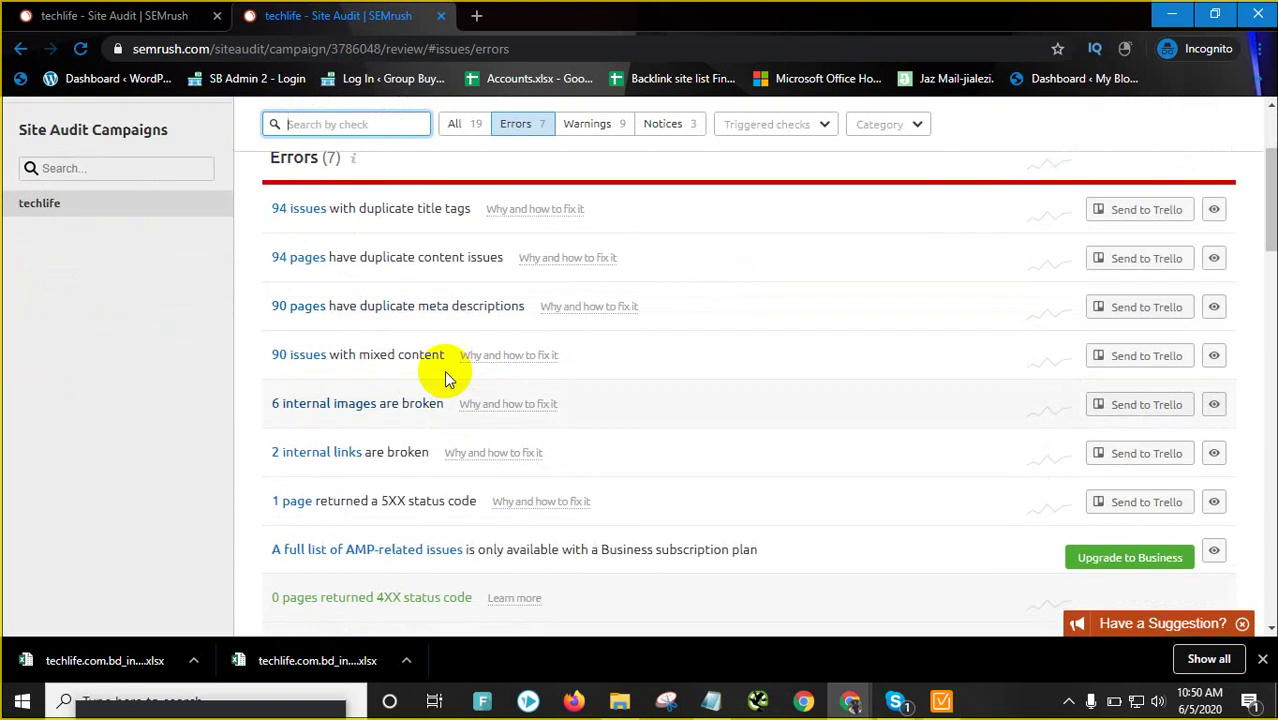
{"action": "scroll", "coordinate": [335, 470], "scroll_direction": "down", "scroll_amount": 1}
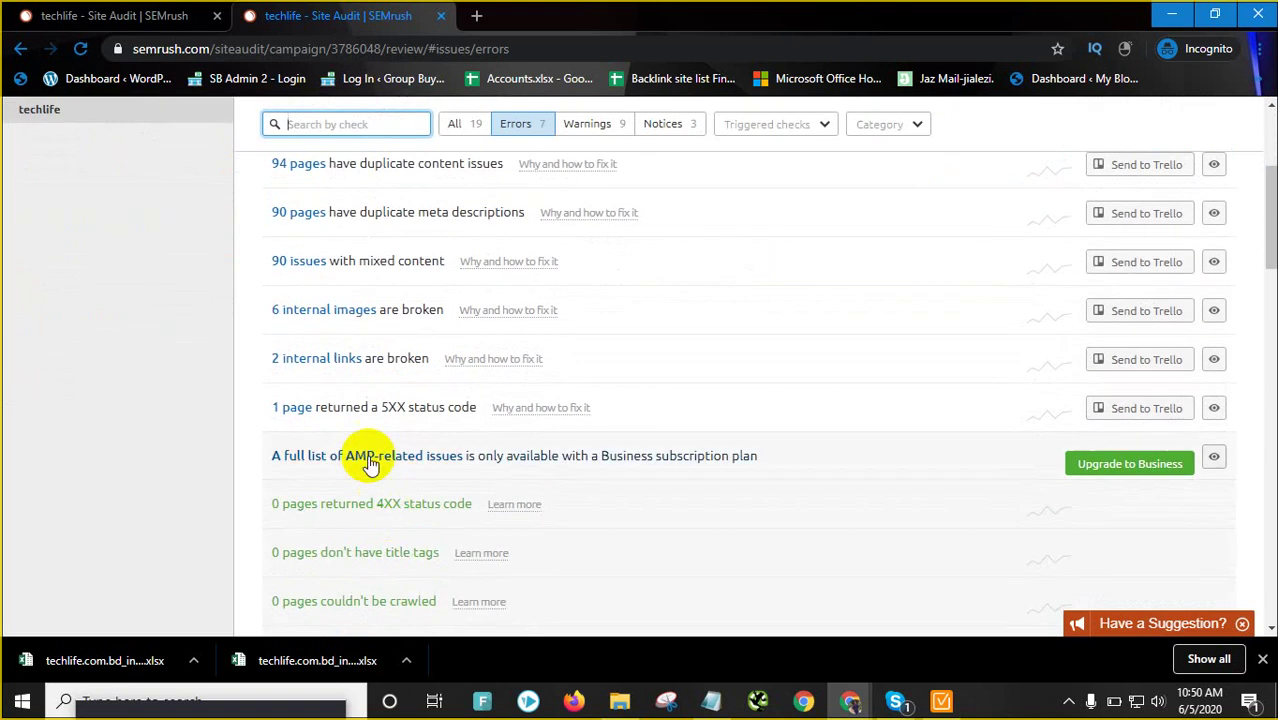
{"action": "left_click", "coordinate": [422, 409]}
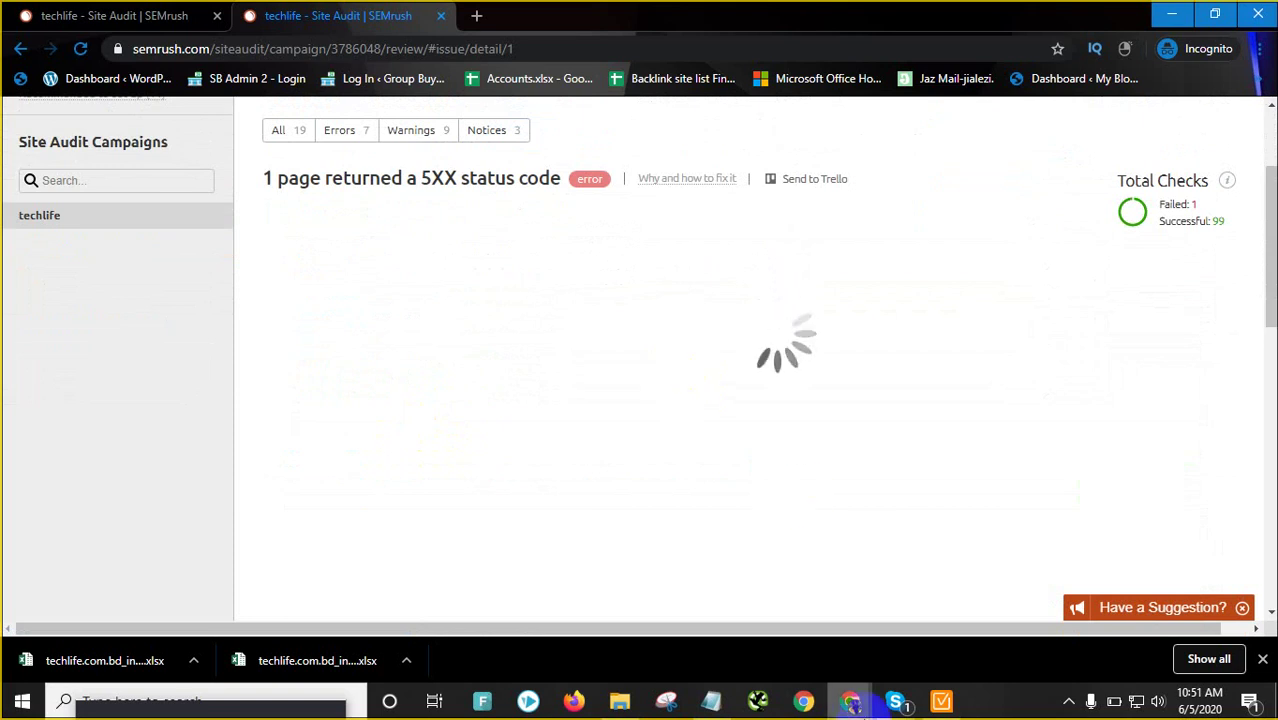
{"action": "scroll", "coordinate": [528, 362], "scroll_direction": "up", "scroll_amount": 3}
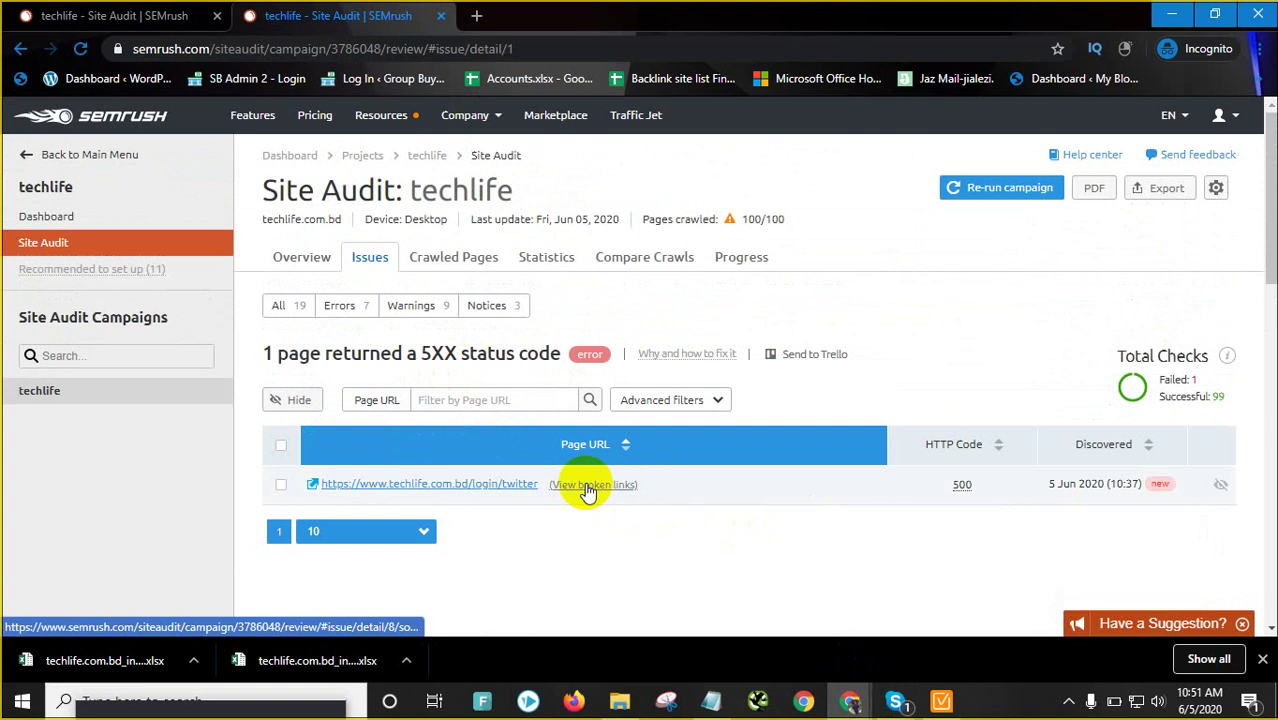
{"action": "right_click", "coordinate": [475, 488]}
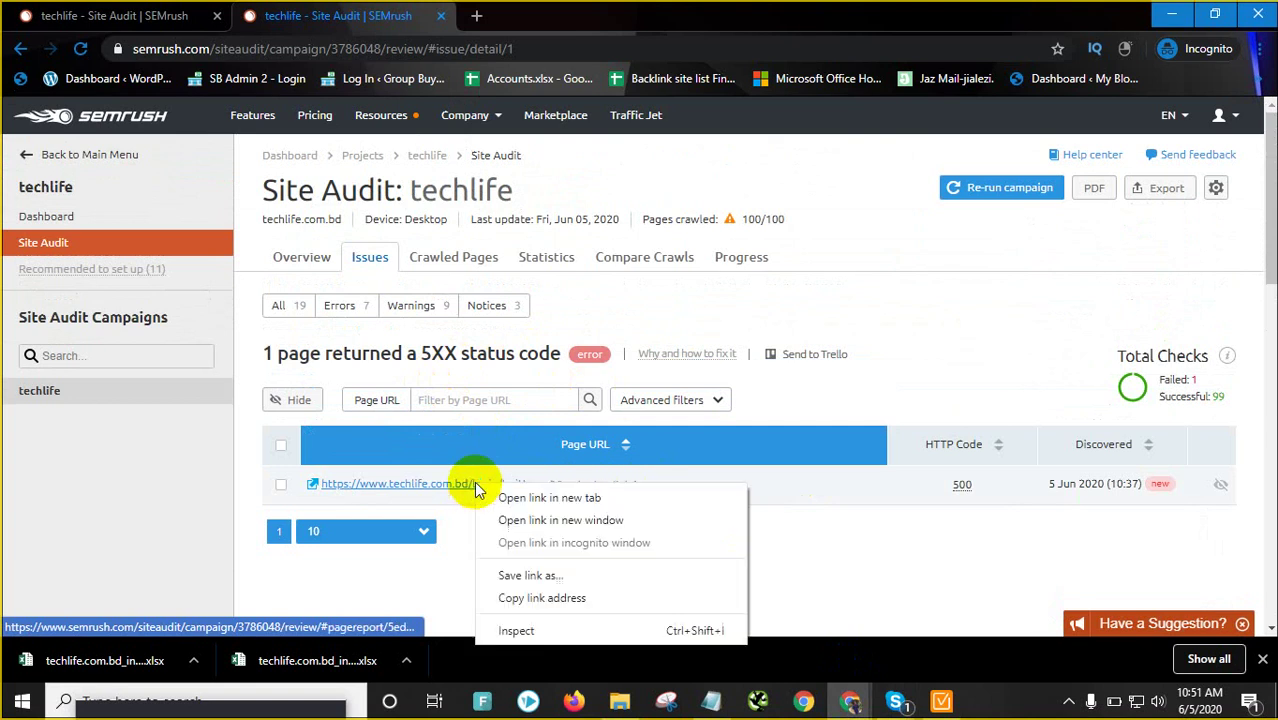
{"action": "left_click", "coordinate": [532, 492]}
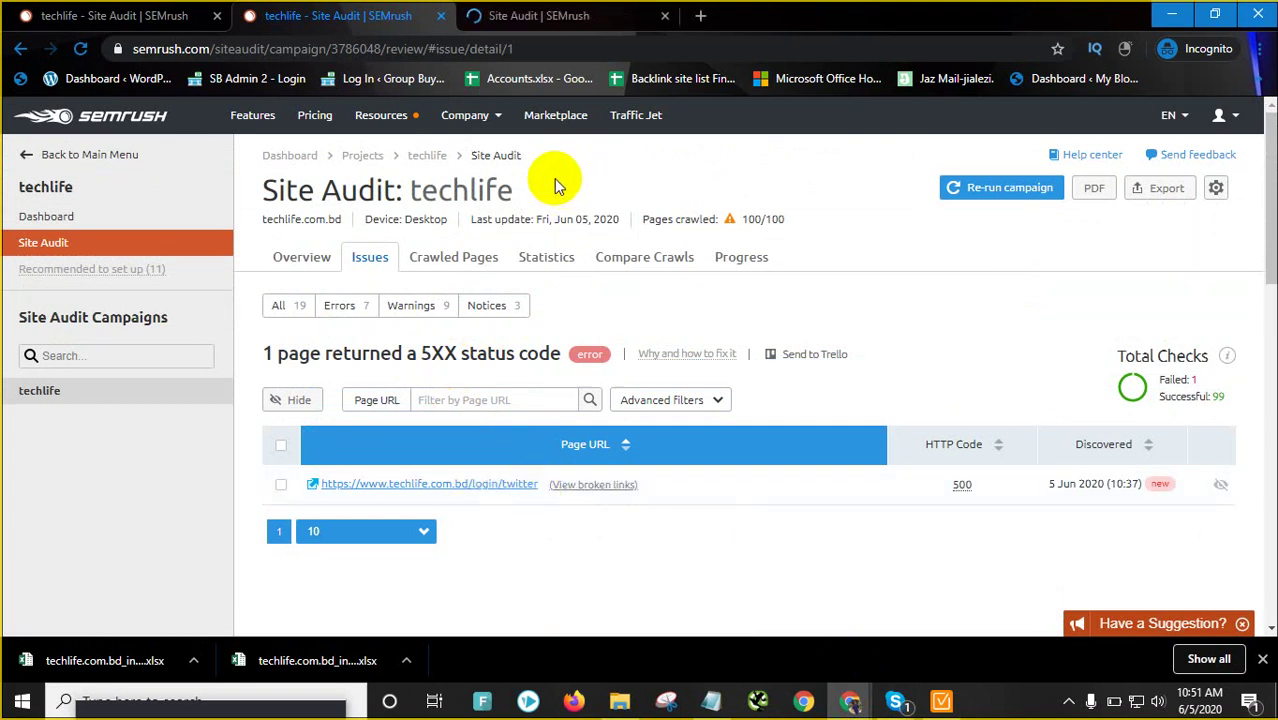
{"action": "key", "text": "ctrl+Tab"}
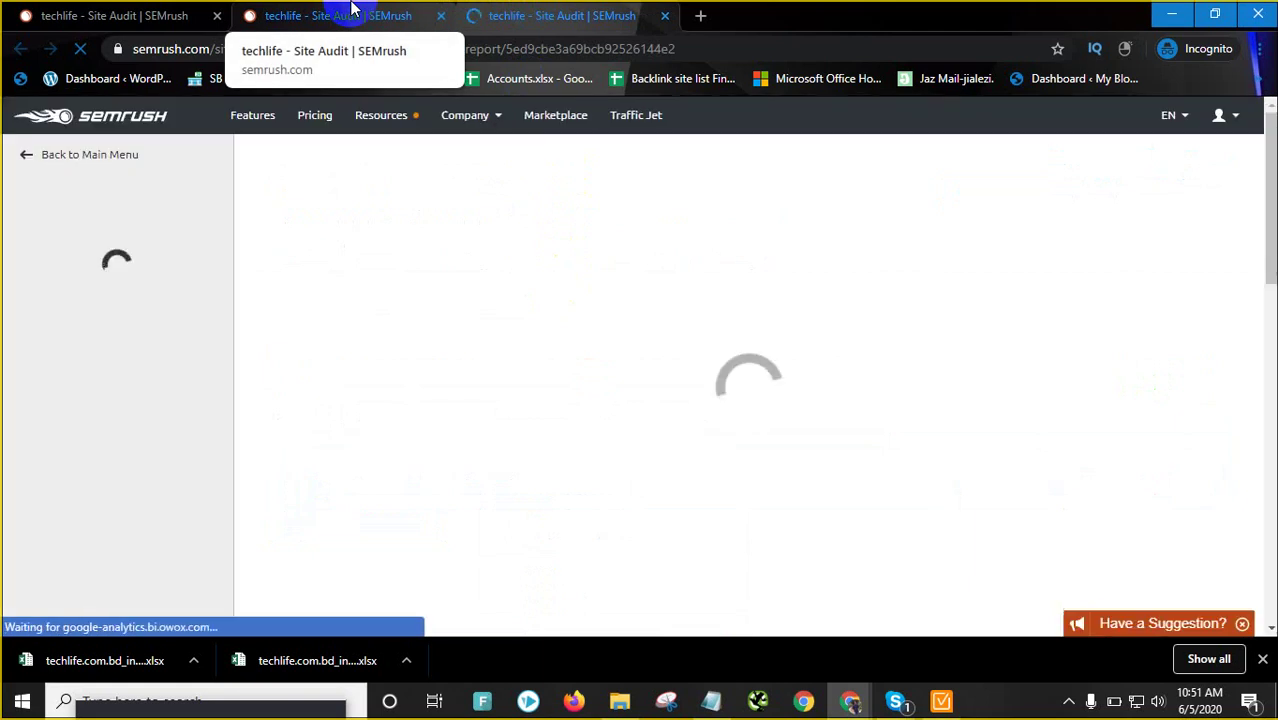
{"action": "left_click", "coordinate": [337, 14]}
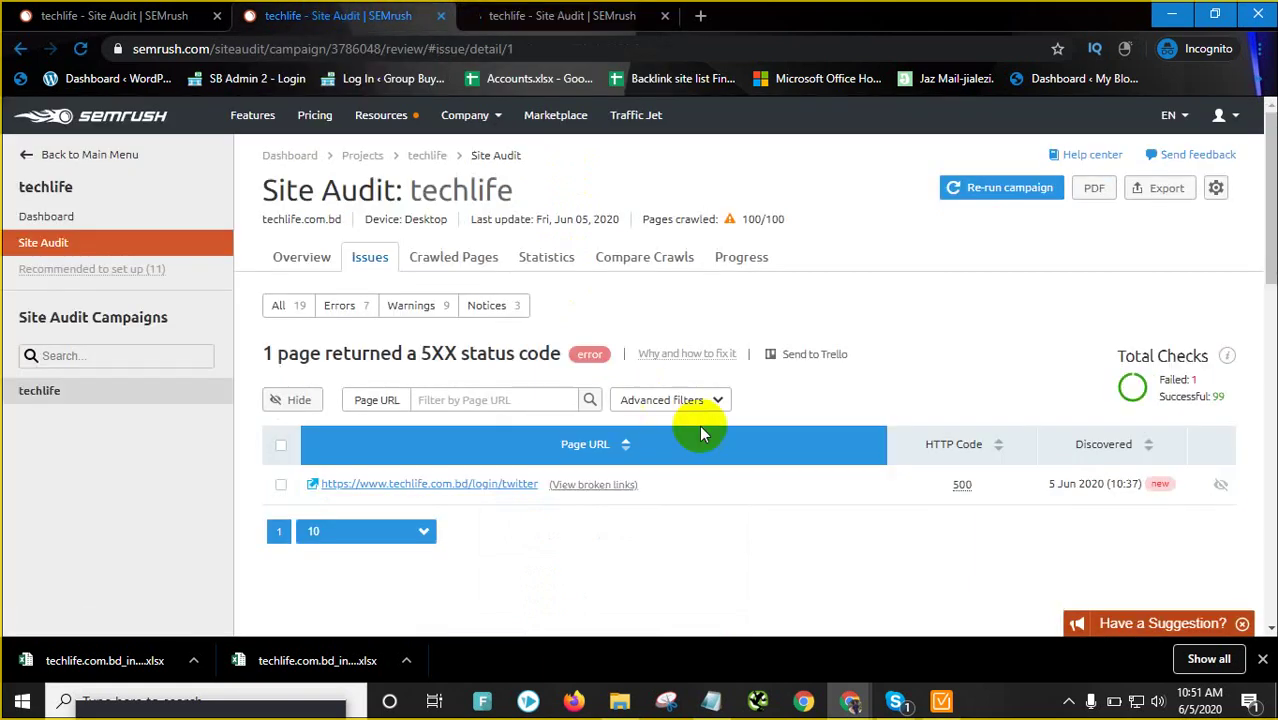
View the broken links, open both /login/twitter targets, then close those error tabs
{"action": "left_click", "coordinate": [585, 486]}
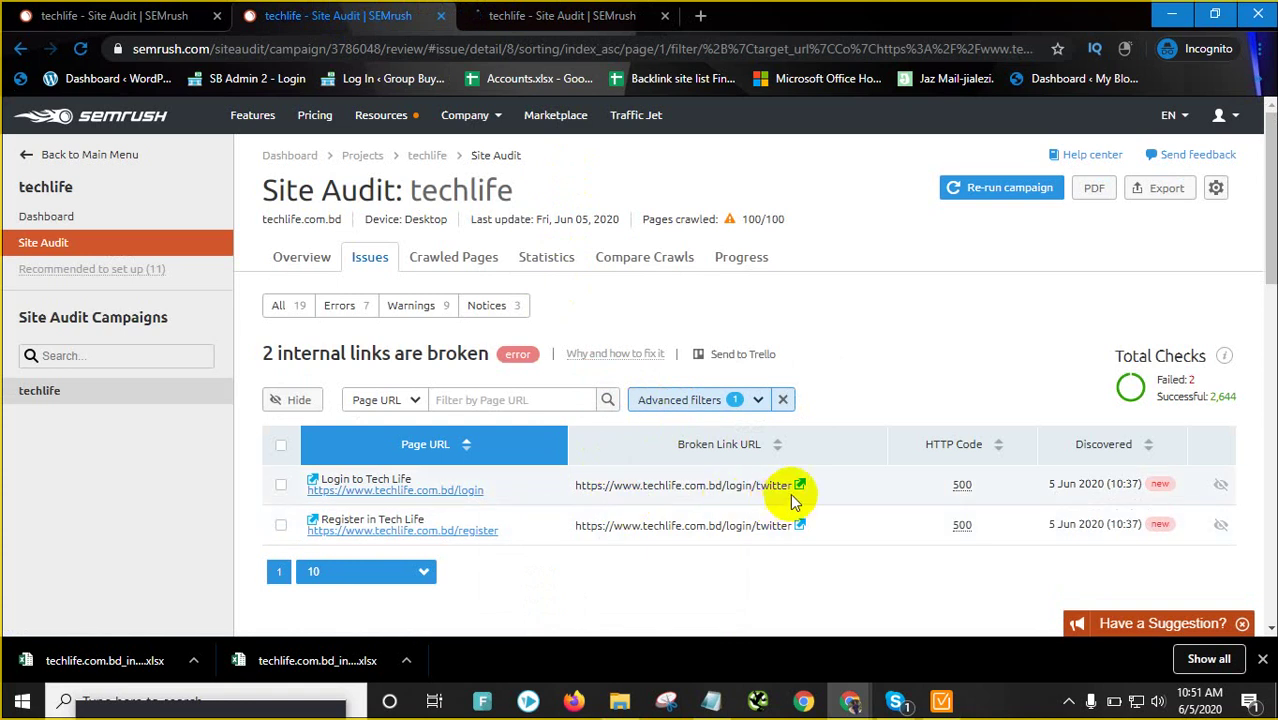
{"action": "left_click", "coordinate": [801, 487]}
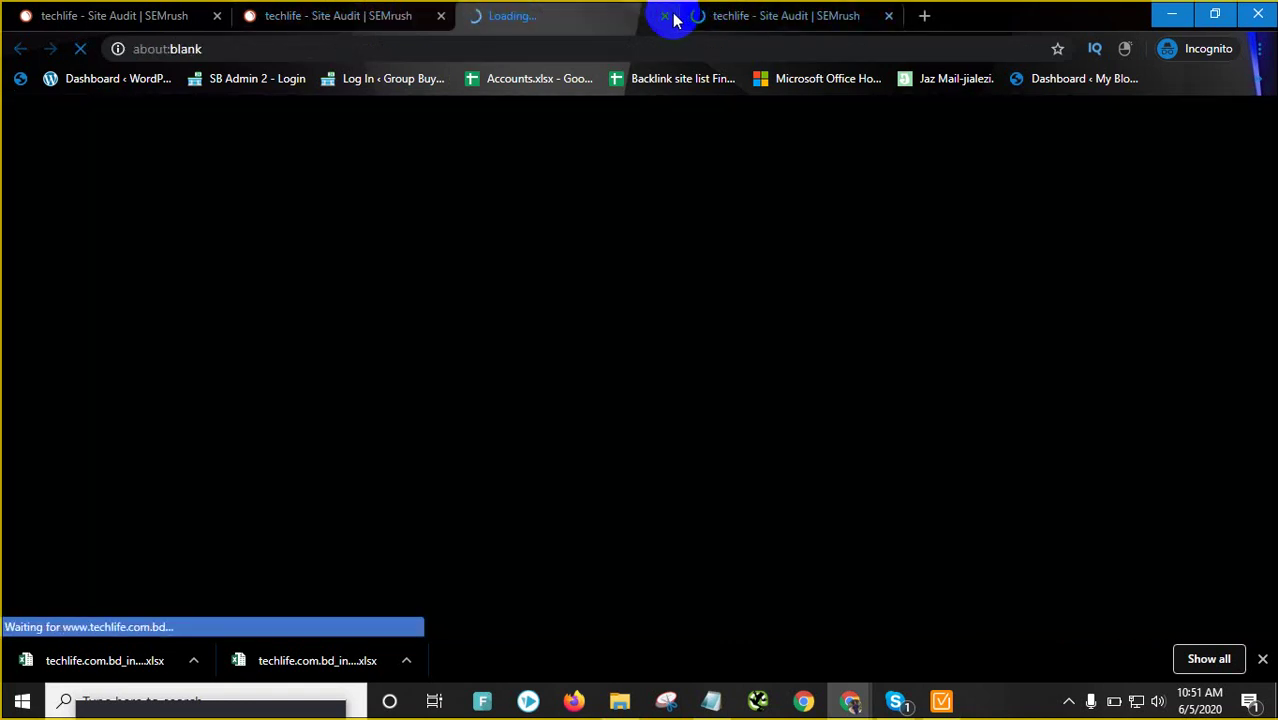
{"action": "left_click", "coordinate": [888, 16]}
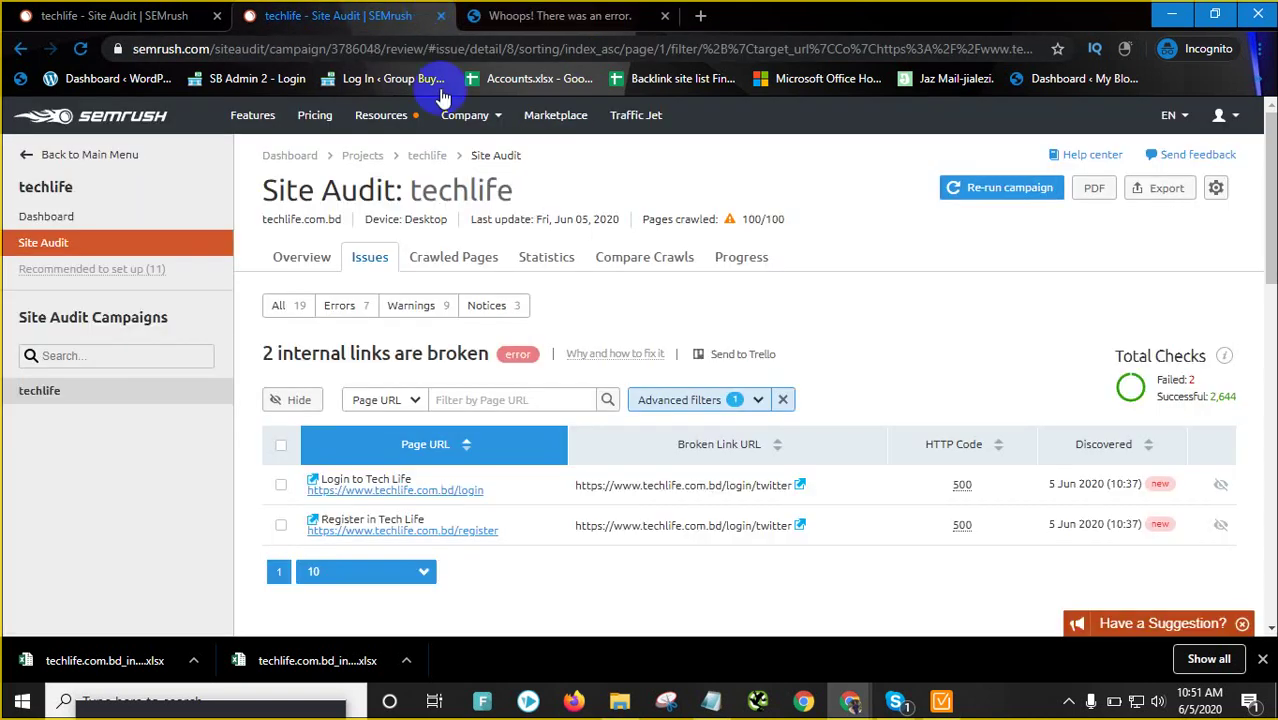
{"action": "left_click", "coordinate": [338, 16]}
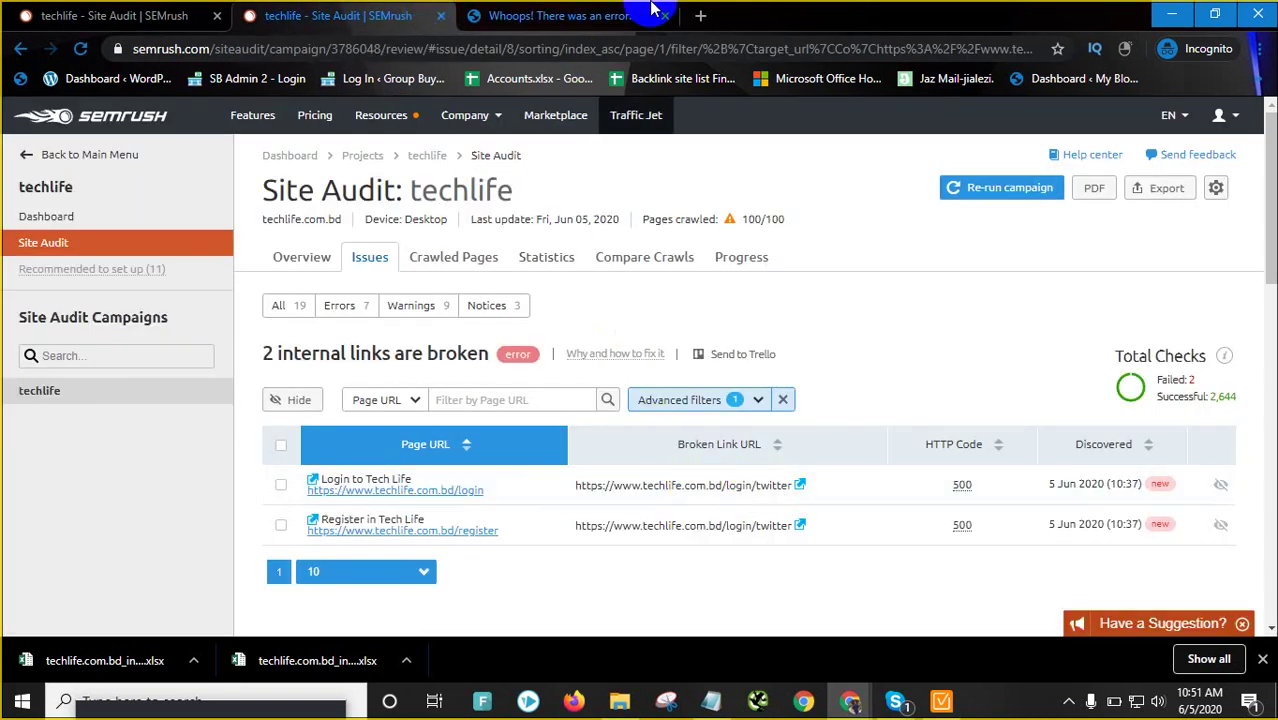
{"action": "left_click", "coordinate": [802, 526]}
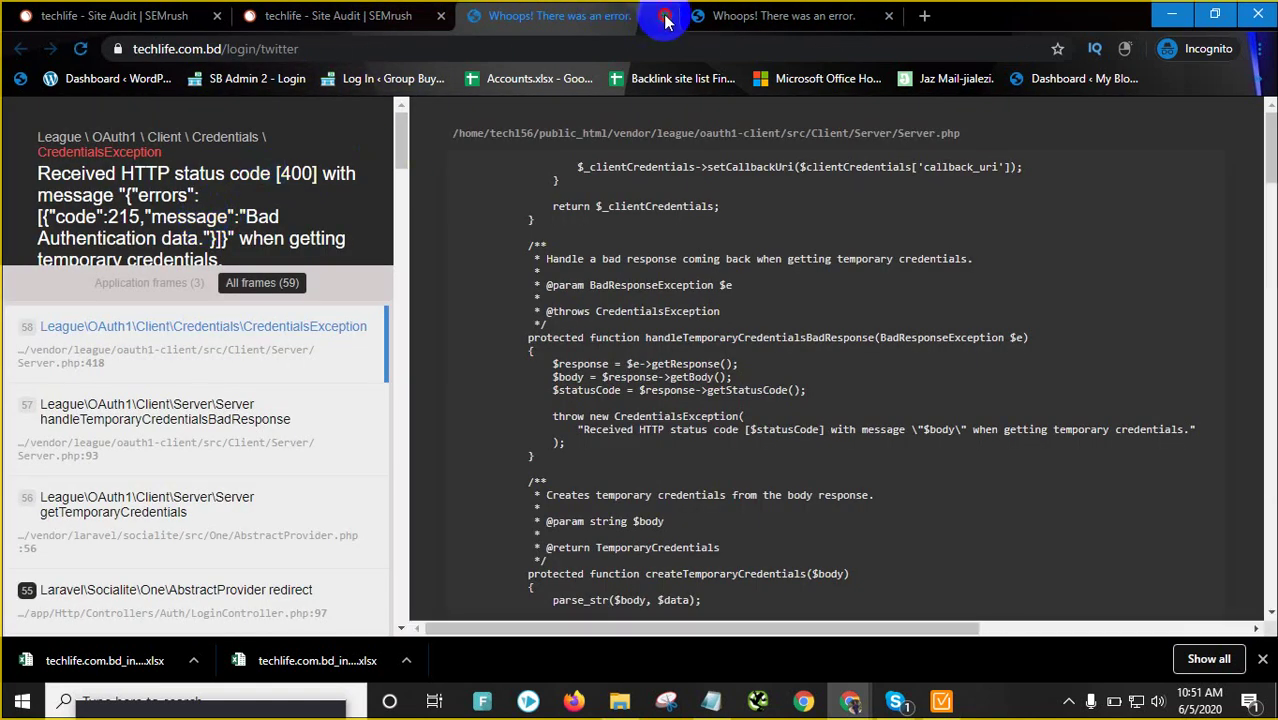
{"action": "left_click", "coordinate": [665, 17]}
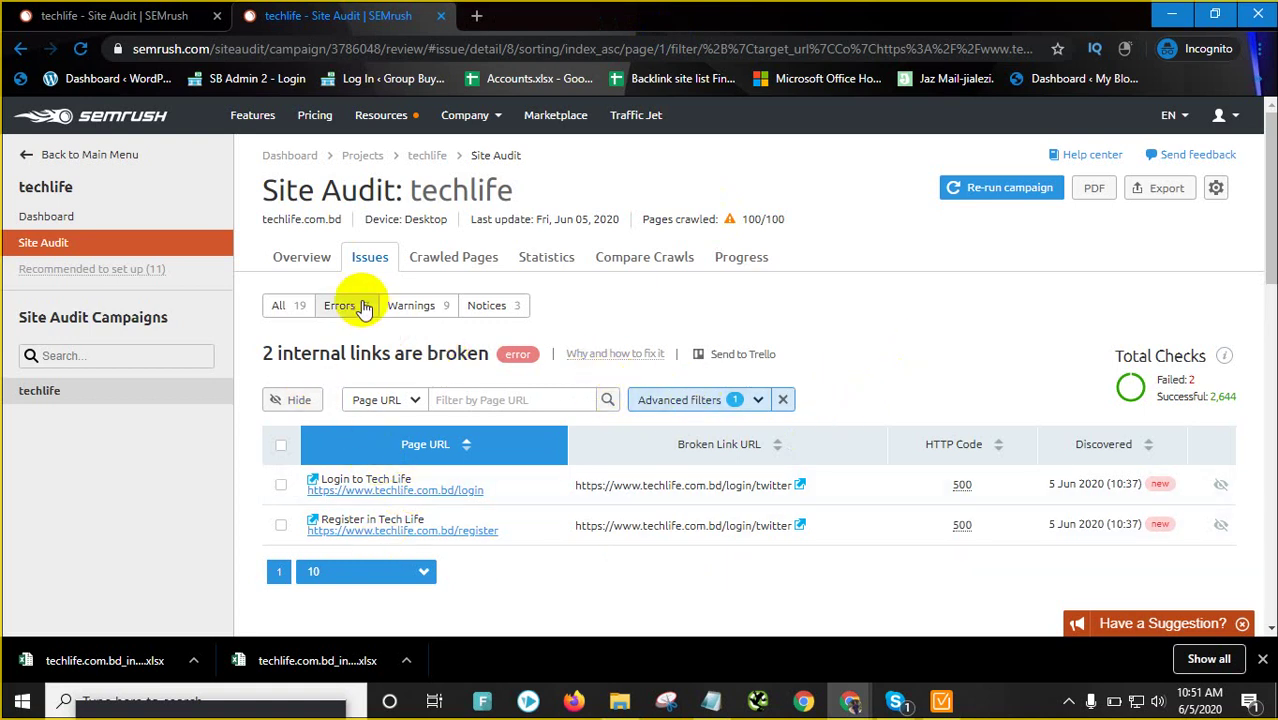
Return to the Errors list and open the '1 page returned a 5XX status code' issue
{"action": "left_click", "coordinate": [314, 262]}
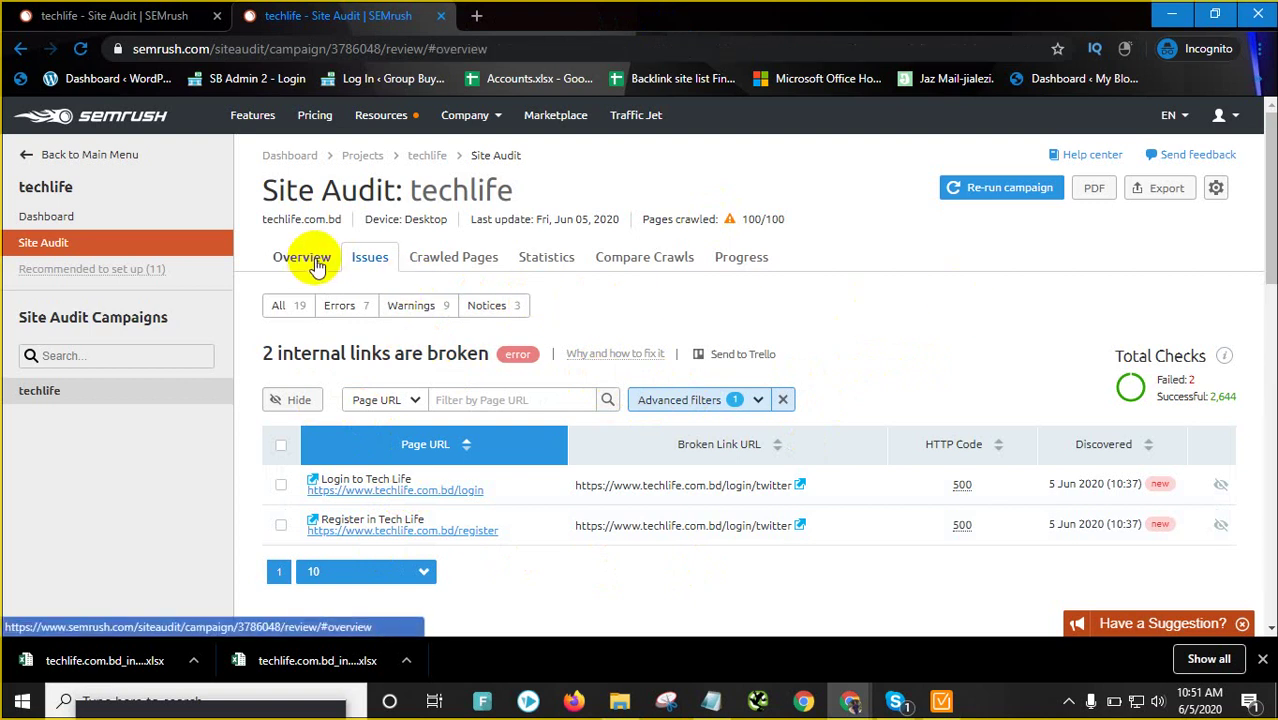
{"action": "left_click", "coordinate": [522, 345]}
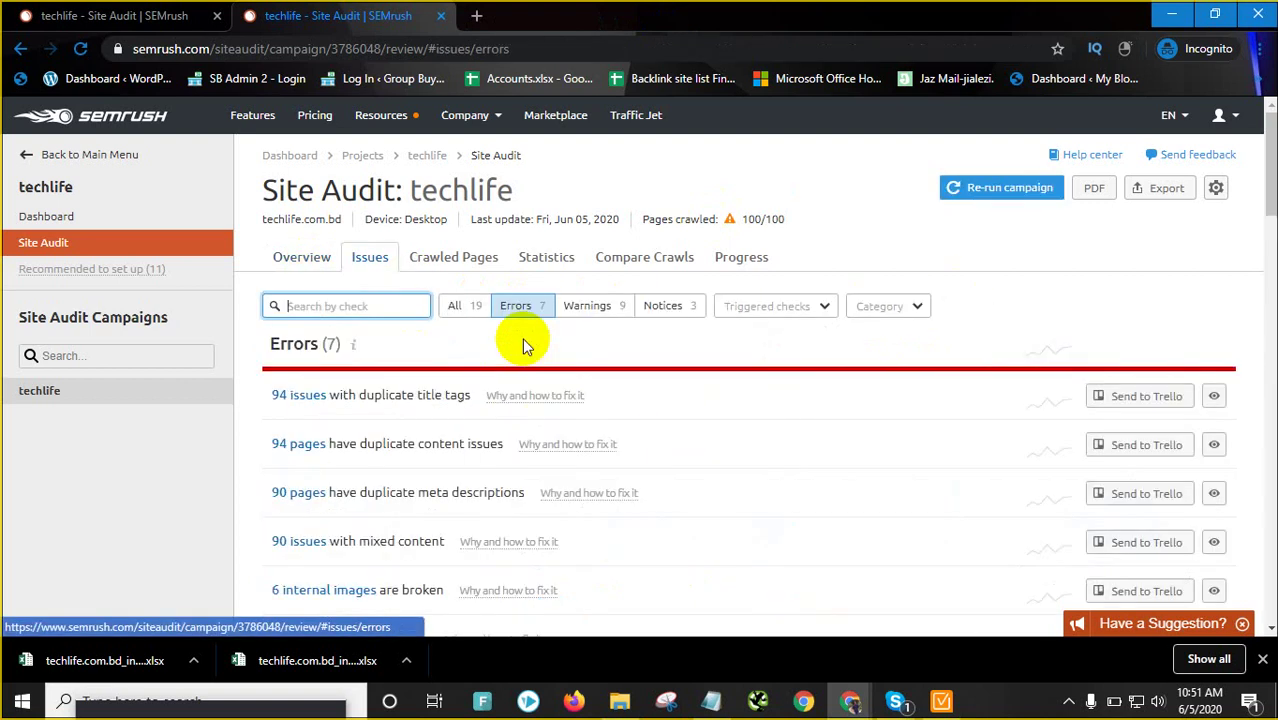
{"action": "scroll", "coordinate": [421, 470], "scroll_direction": "down", "scroll_amount": 3}
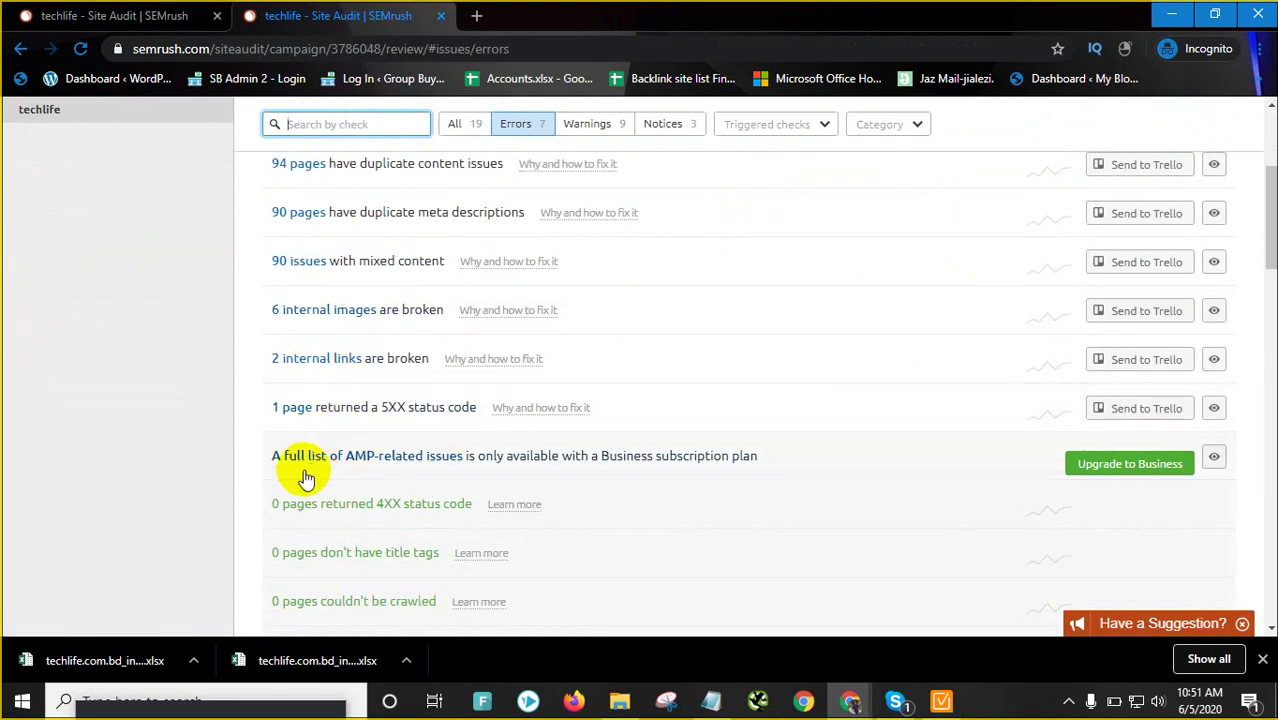
{"action": "left_click", "coordinate": [396, 414]}
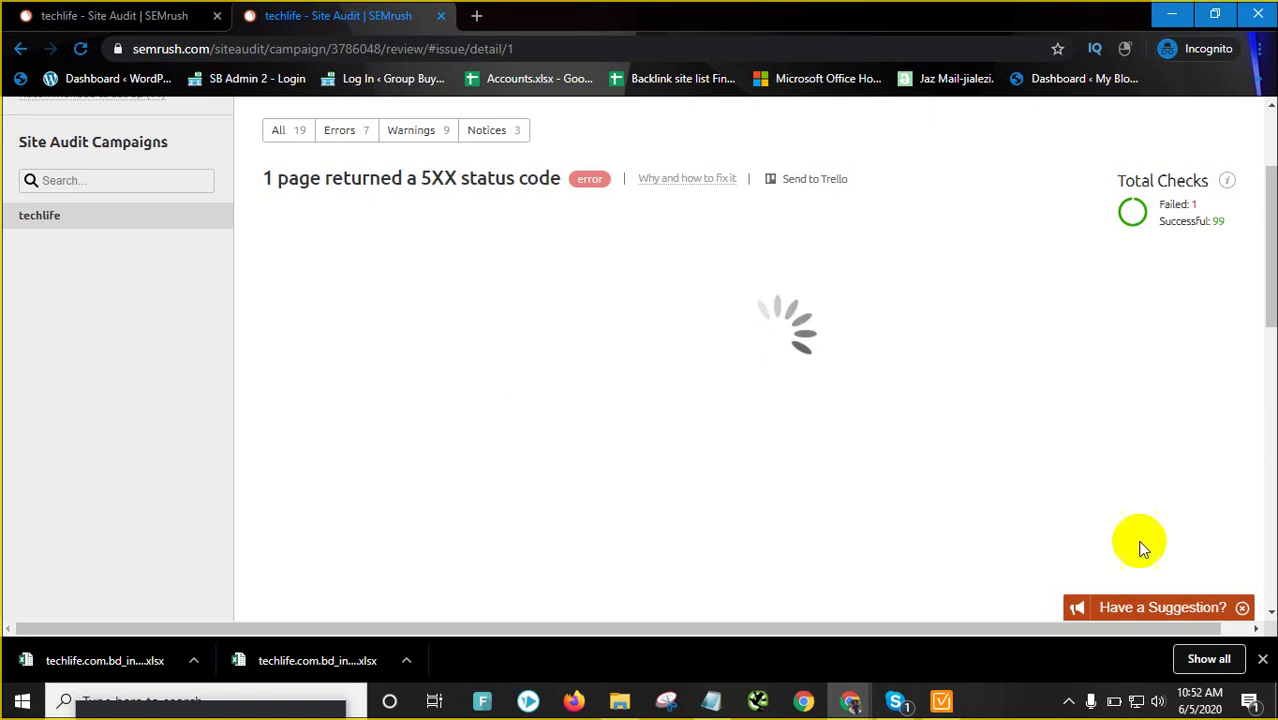
Export the 5XX issue as techlife.com.bd_http_5xx_server_errors_20200605 XLSX to Downloads
{"action": "left_click", "coordinate": [1262, 660]}
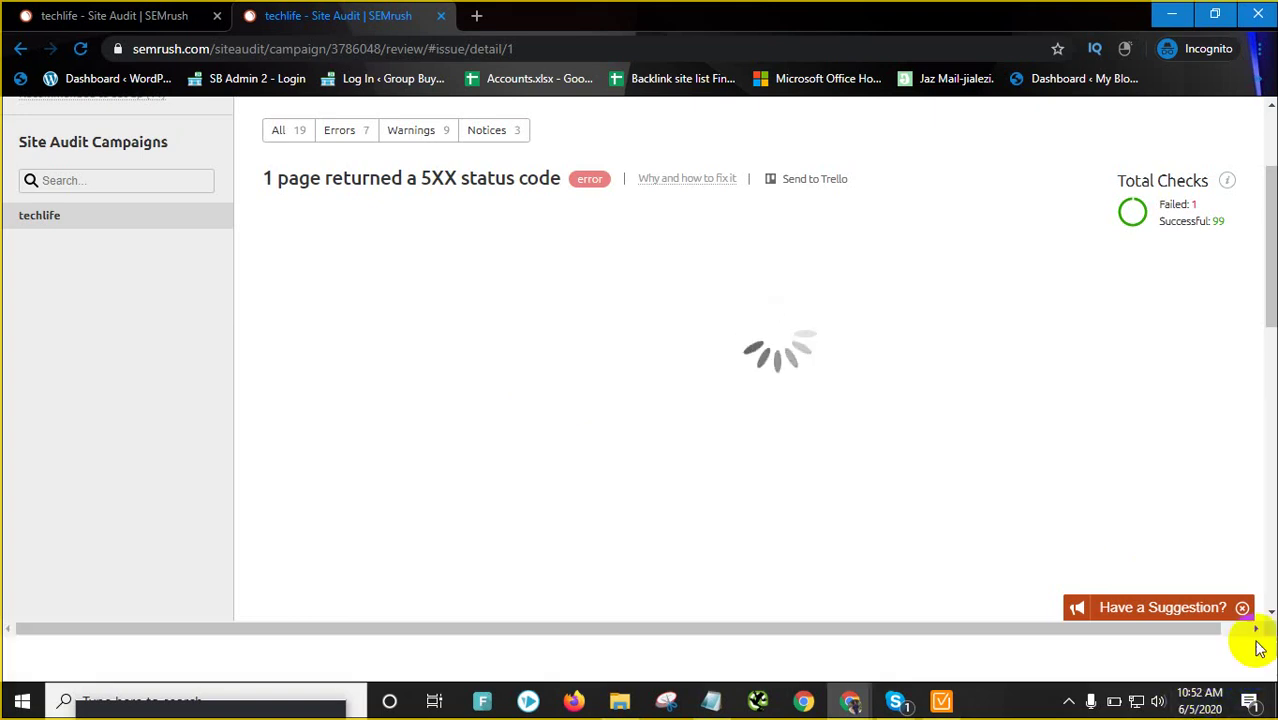
{"action": "scroll", "coordinate": [930, 430], "scroll_direction": "up", "scroll_amount": 3}
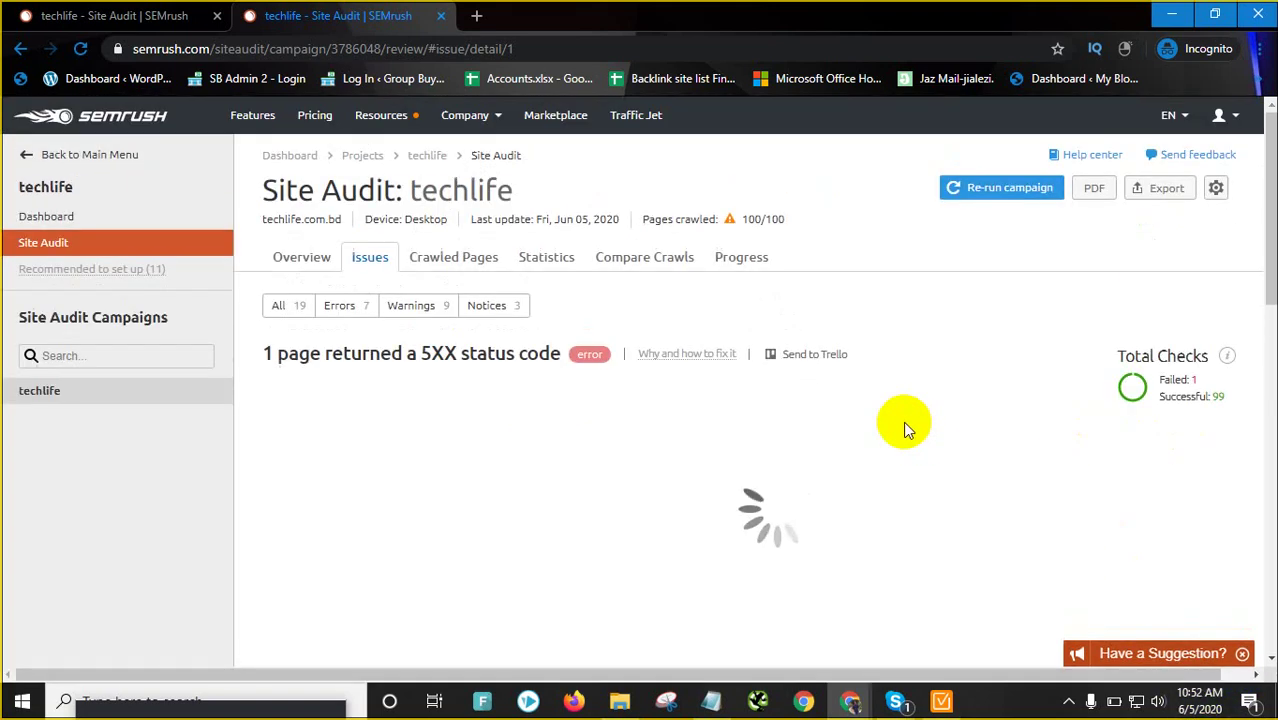
{"action": "left_click", "coordinate": [1166, 188]}
{"action": "left_click", "coordinate": [980, 357]}
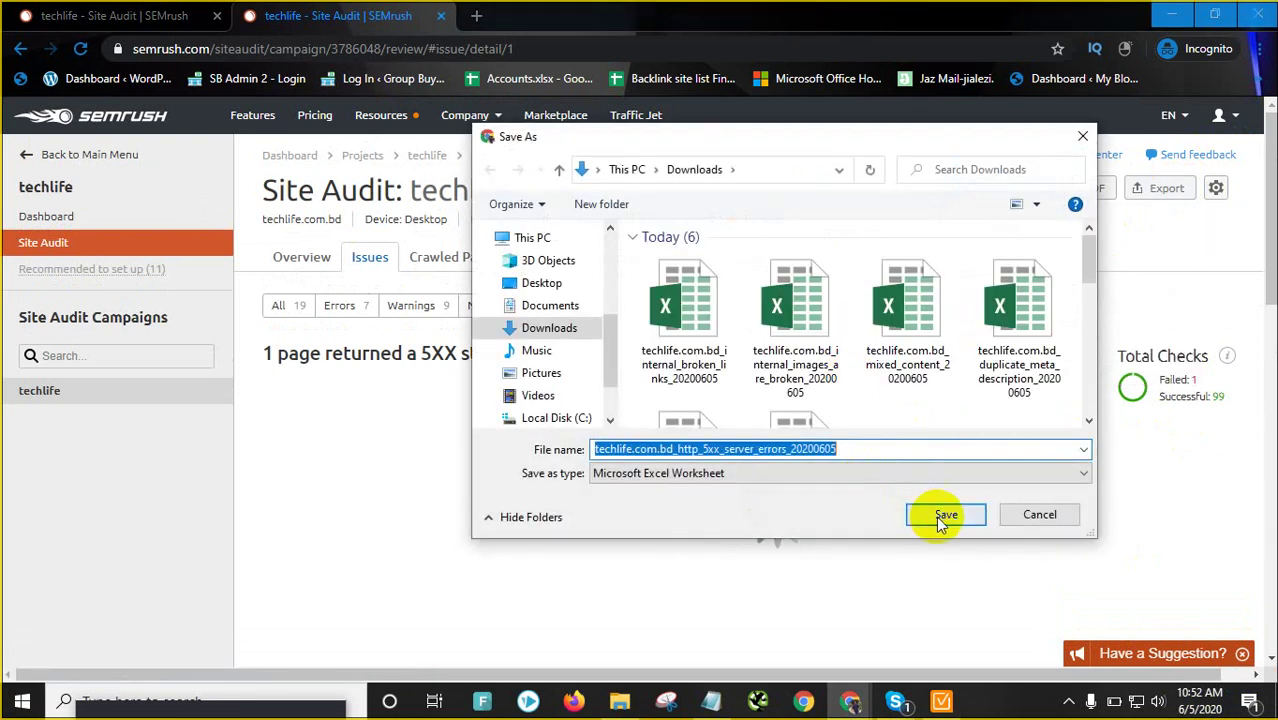
{"action": "left_click", "coordinate": [942, 514]}
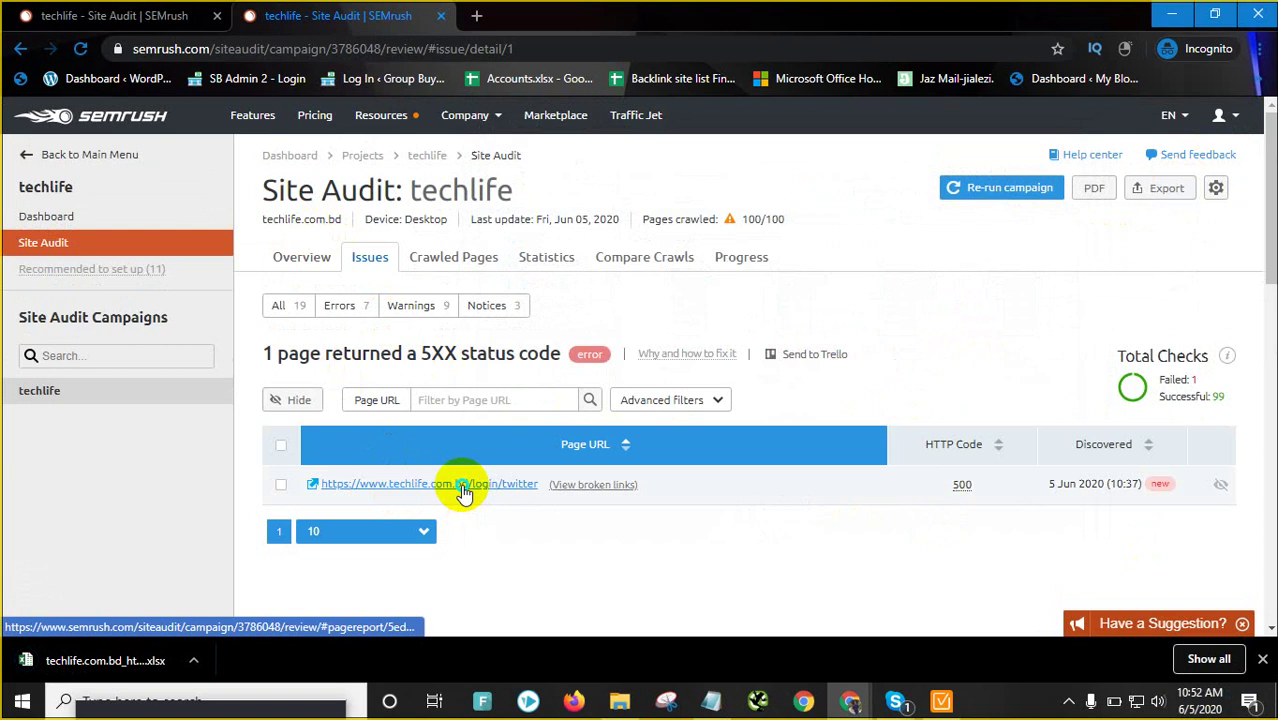
Go back to the Site Audit overview and review the Errors issue list
{"action": "right_click", "coordinate": [496, 528]}
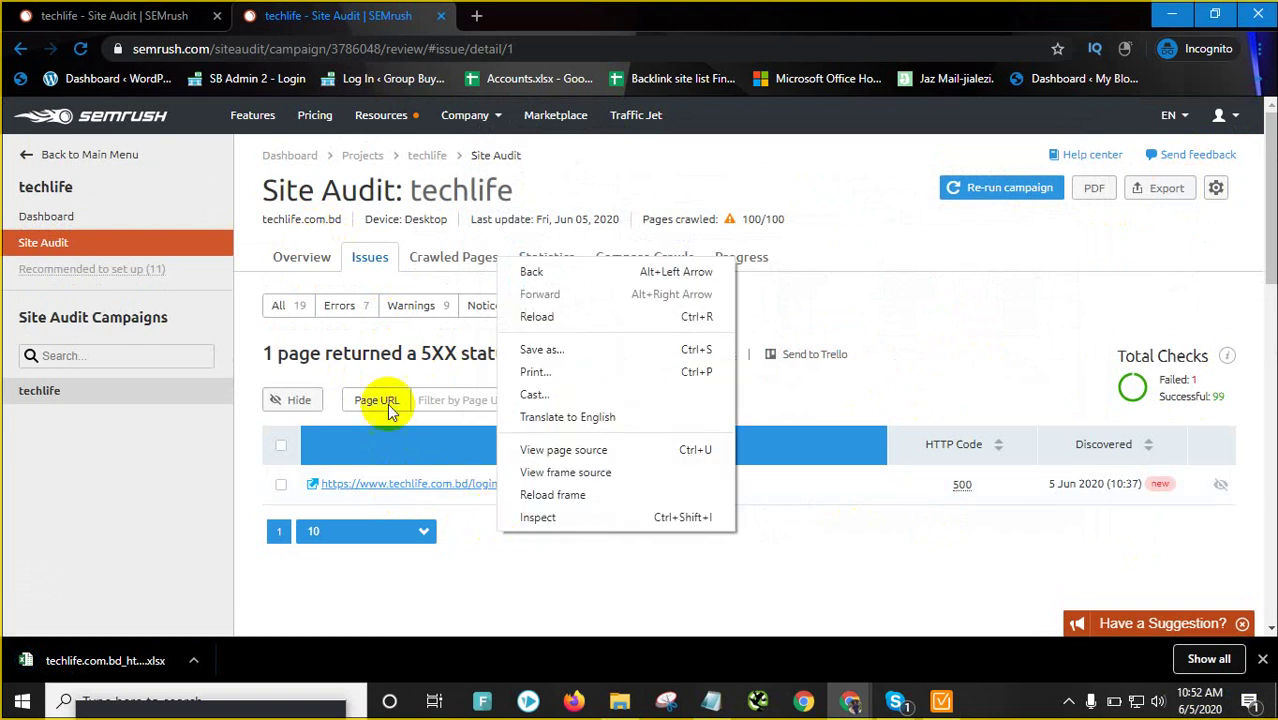
{"action": "left_click", "coordinate": [301, 241]}
{"action": "left_click", "coordinate": [299, 252]}
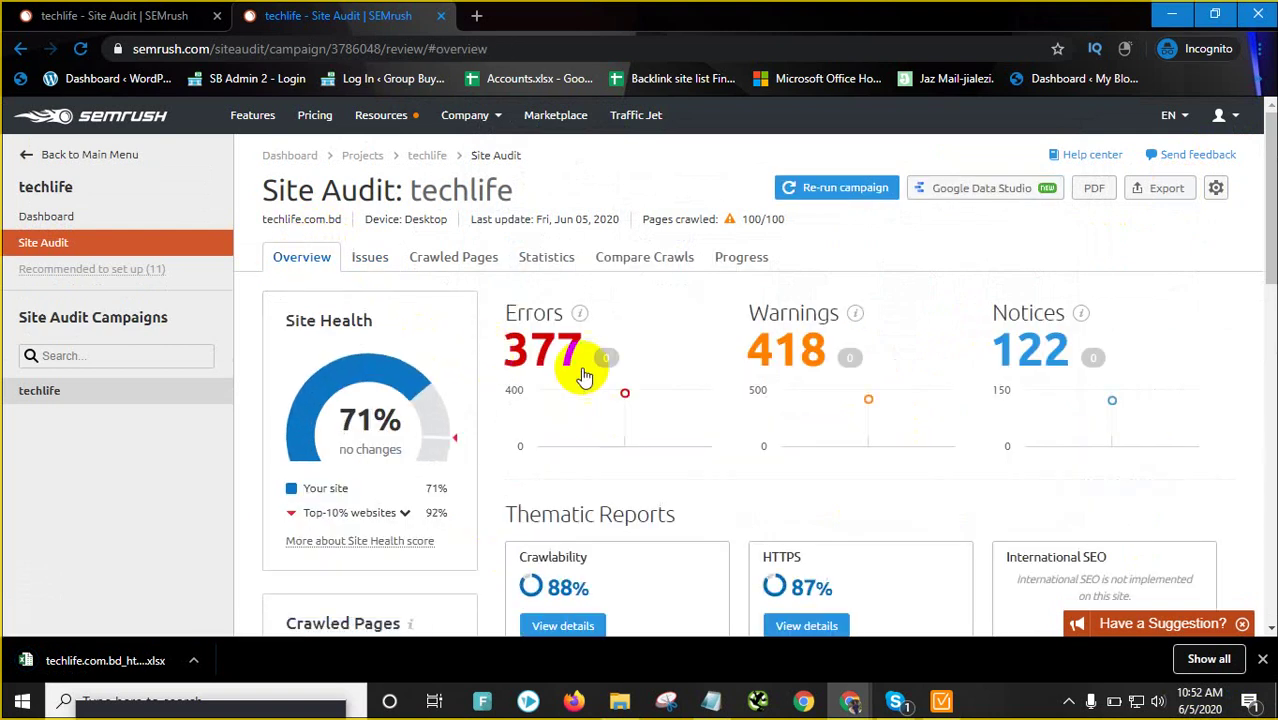
{"action": "left_click", "coordinate": [535, 345]}
{"action": "scroll", "coordinate": [448, 437], "scroll_direction": "down", "scroll_amount": 5}
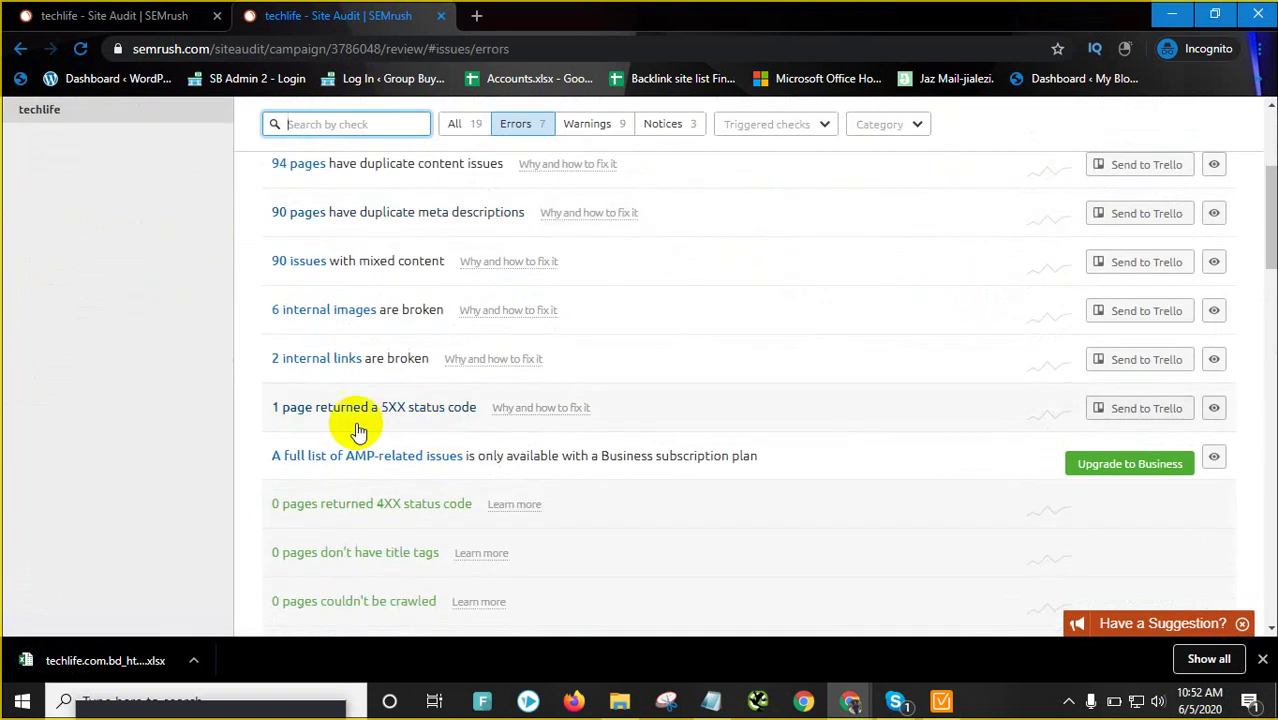
{"action": "scroll", "coordinate": [359, 430], "scroll_direction": "down", "scroll_amount": 1}
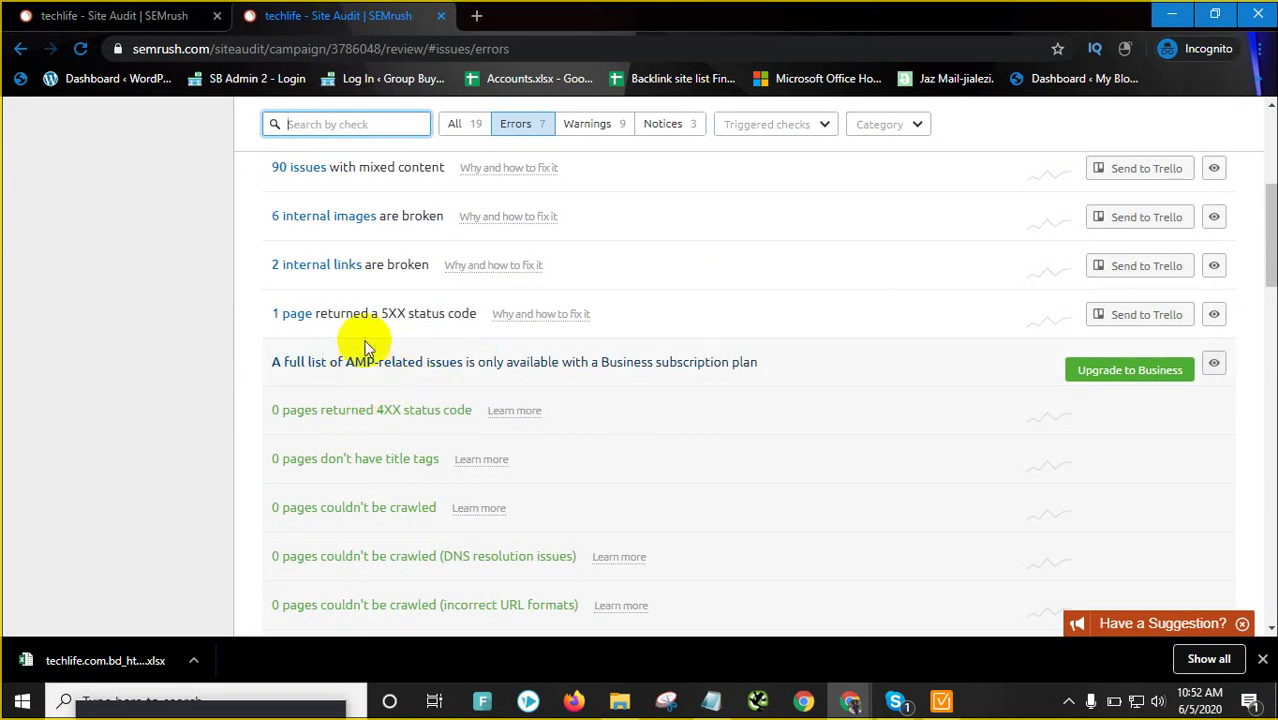
{"action": "scroll", "coordinate": [495, 375], "scroll_direction": "up", "scroll_amount": 3}
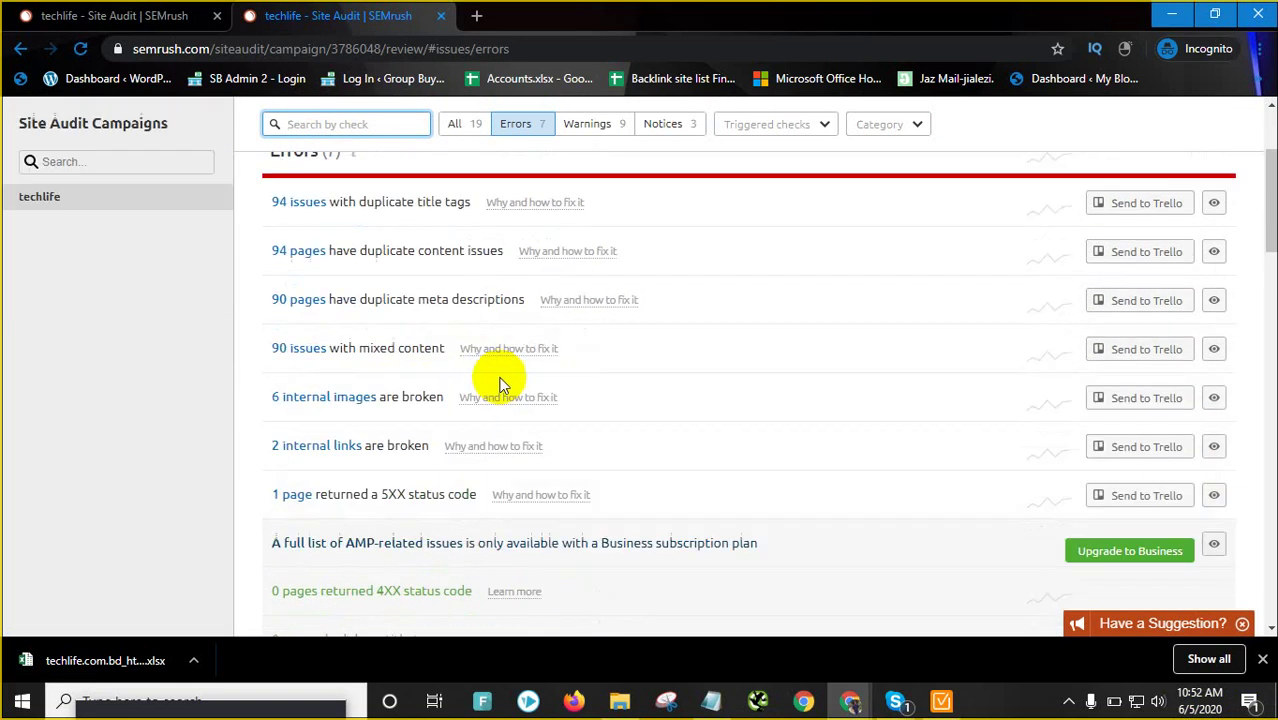
{"action": "scroll", "coordinate": [580, 375], "scroll_direction": "up", "scroll_amount": 1}
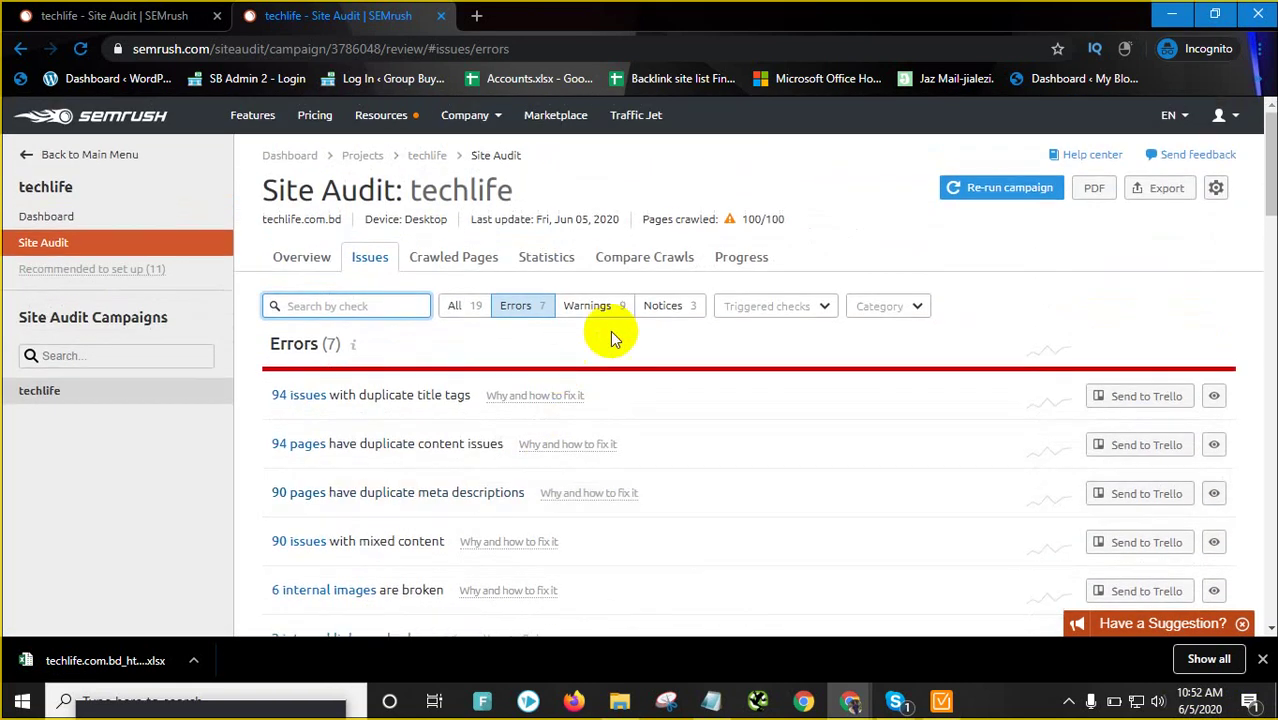
Review the Warnings and read the fix advice for unminified JavaScript and CSS files
{"action": "left_click", "coordinate": [620, 313]}
{"action": "scroll", "coordinate": [419, 391], "scroll_direction": "down", "scroll_amount": 2}
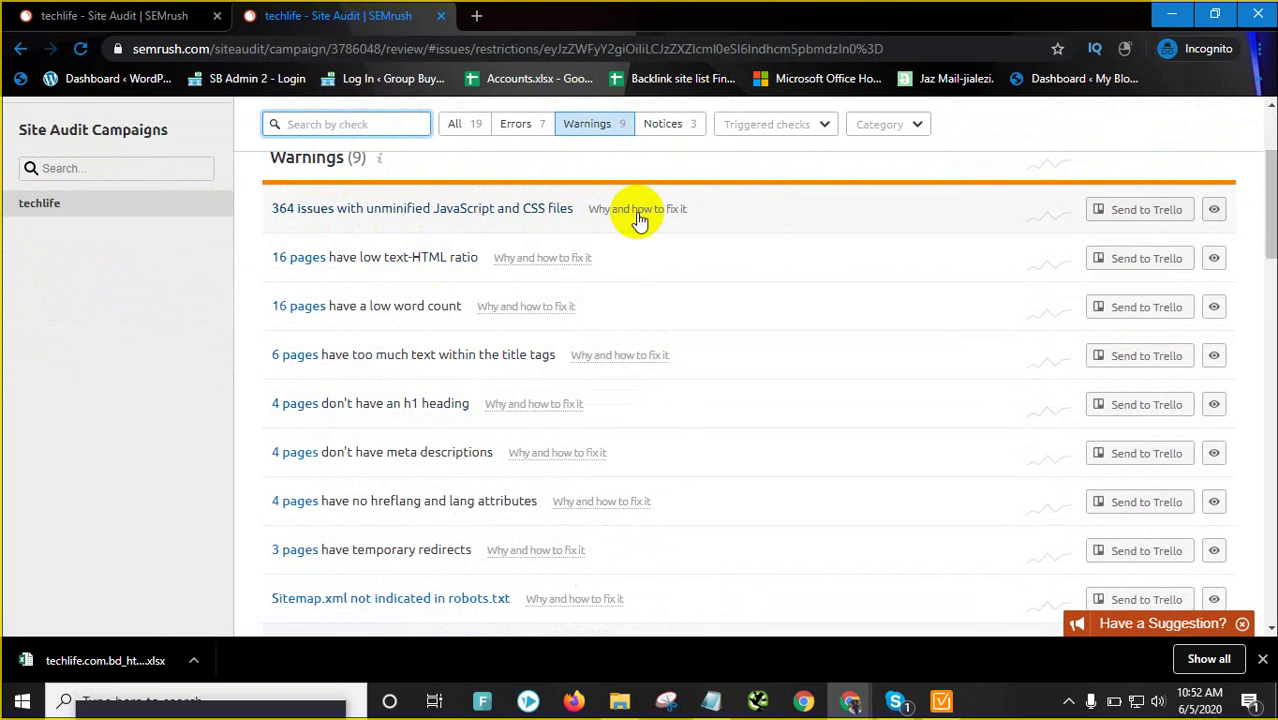
{"action": "scroll", "coordinate": [322, 220], "scroll_direction": "up", "scroll_amount": 2}
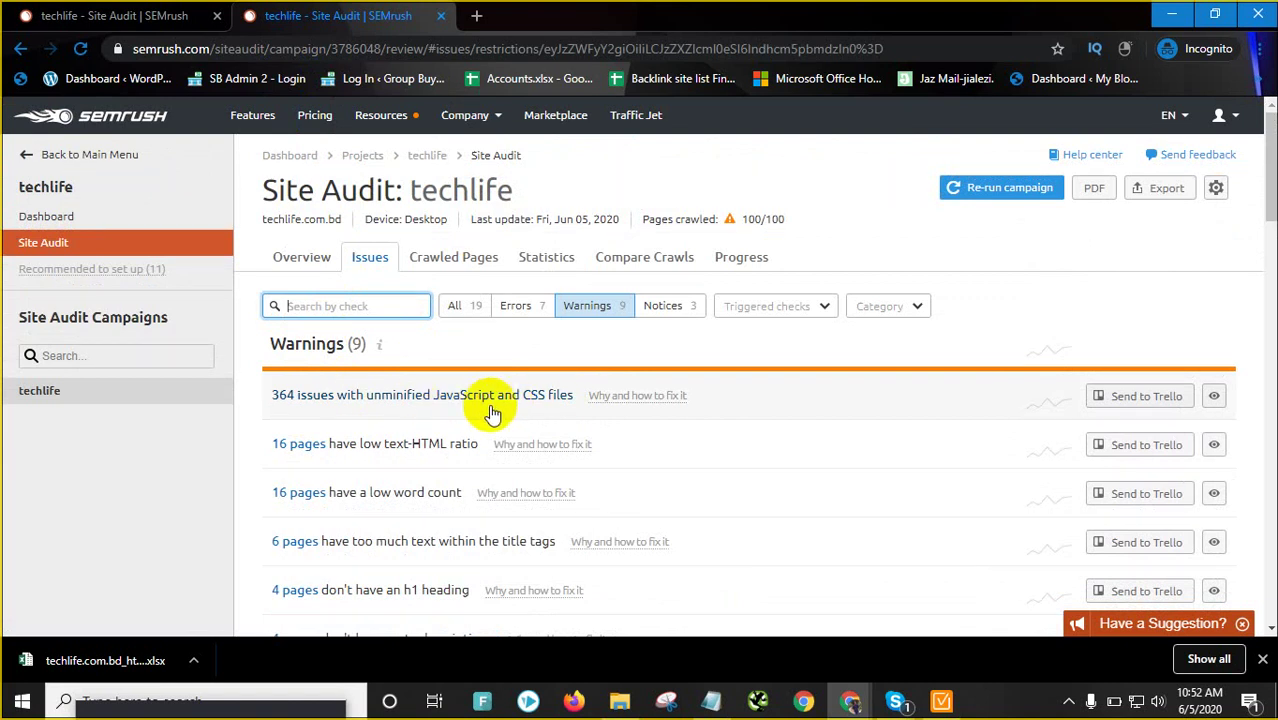
{"action": "left_click", "coordinate": [650, 407]}
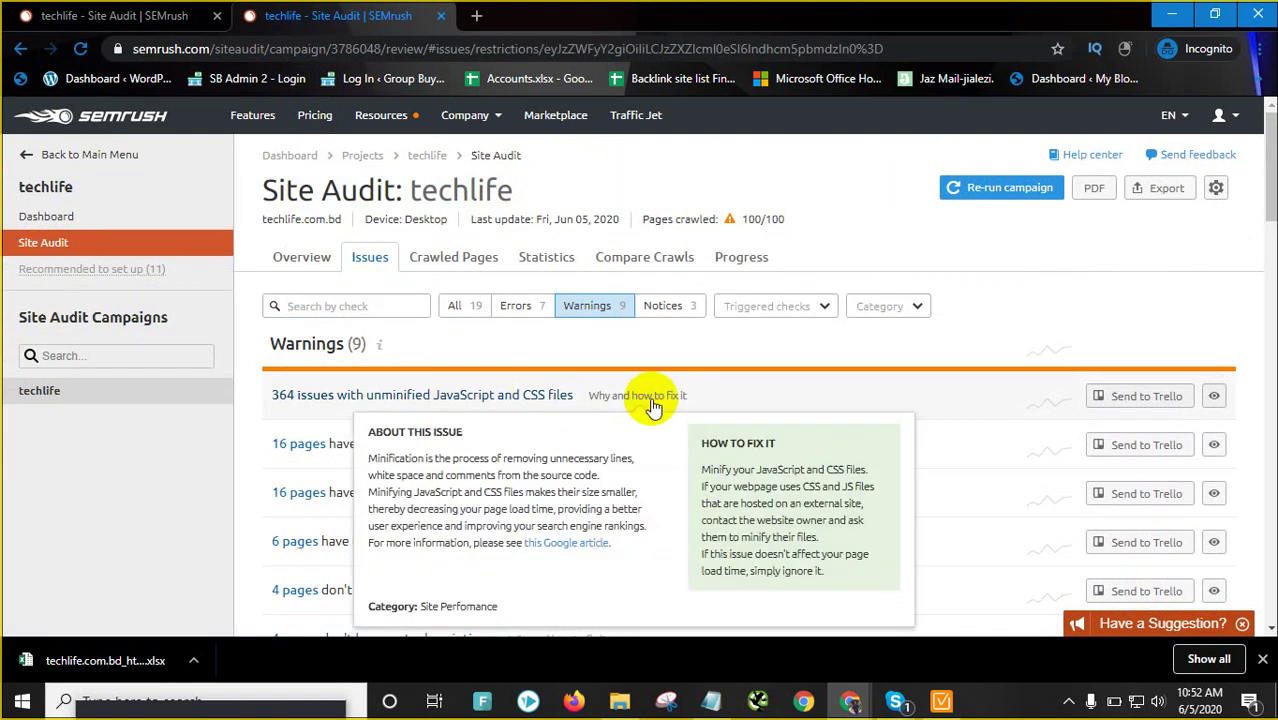
{"action": "left_click_drag", "start_coordinate": [400, 495], "coordinate": [605, 513]}
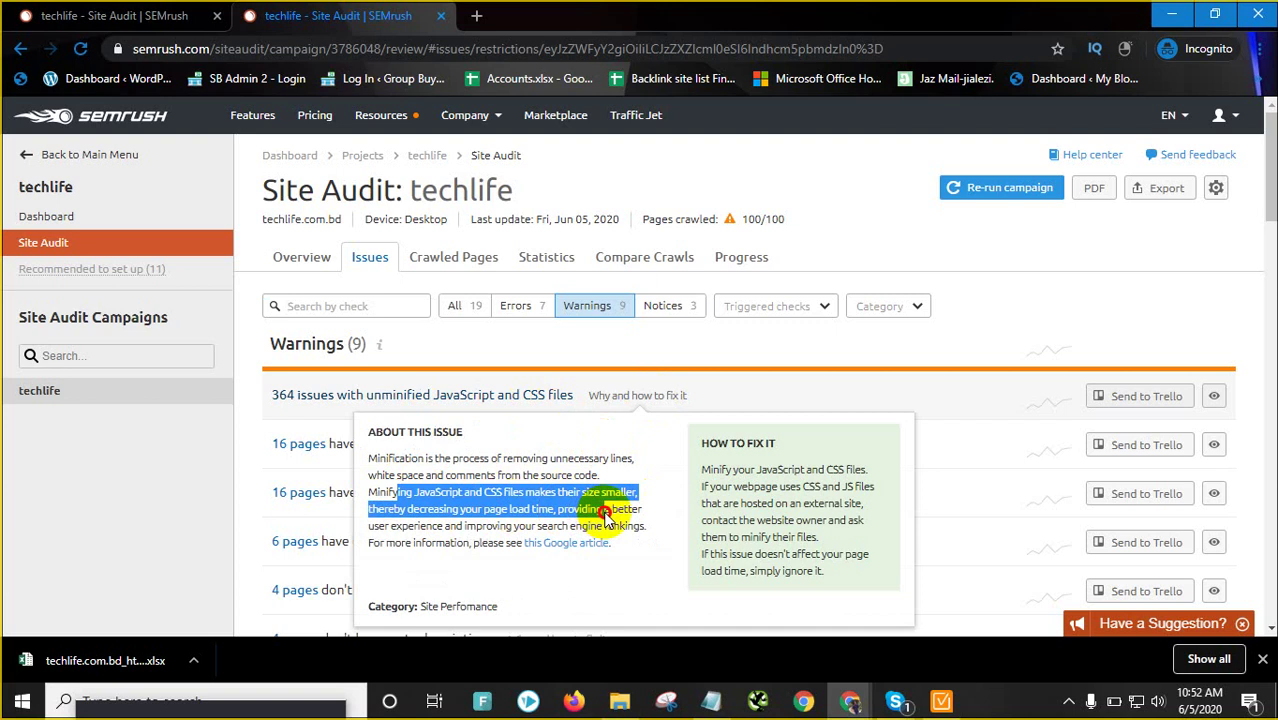
{"action": "left_click", "coordinate": [476, 15]}
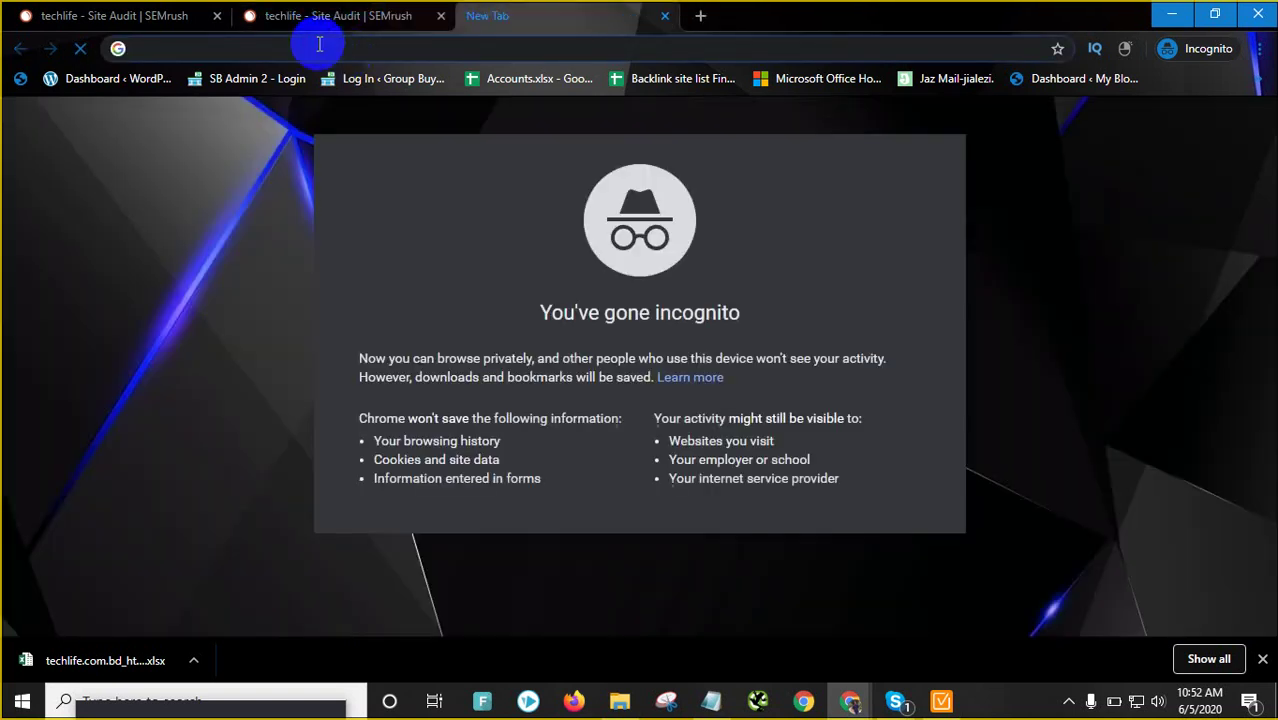
Search Google for gtmetrix in the new tab
{"action": "type", "text": "ge"}
{"action": "key", "text": "BackSpace"}
{"action": "type", "text": "t"}
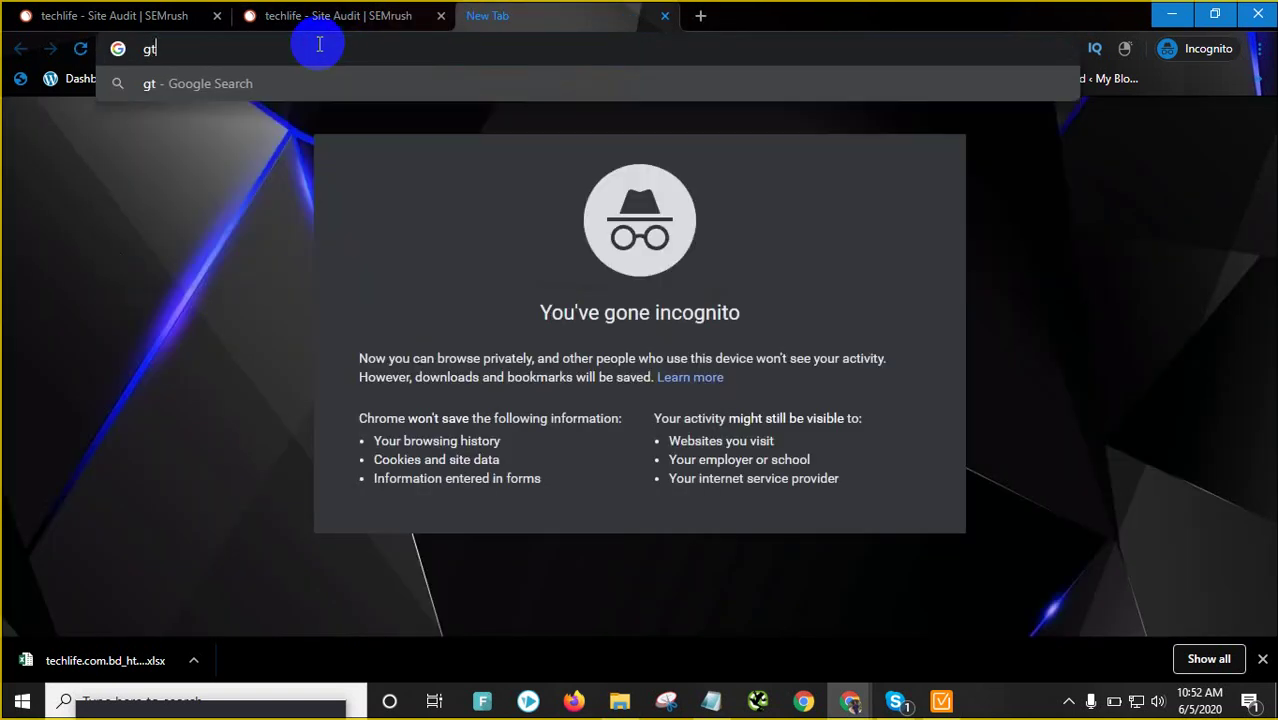
{"action": "type", "text": "metrix"}
{"action": "key", "text": "Return"}
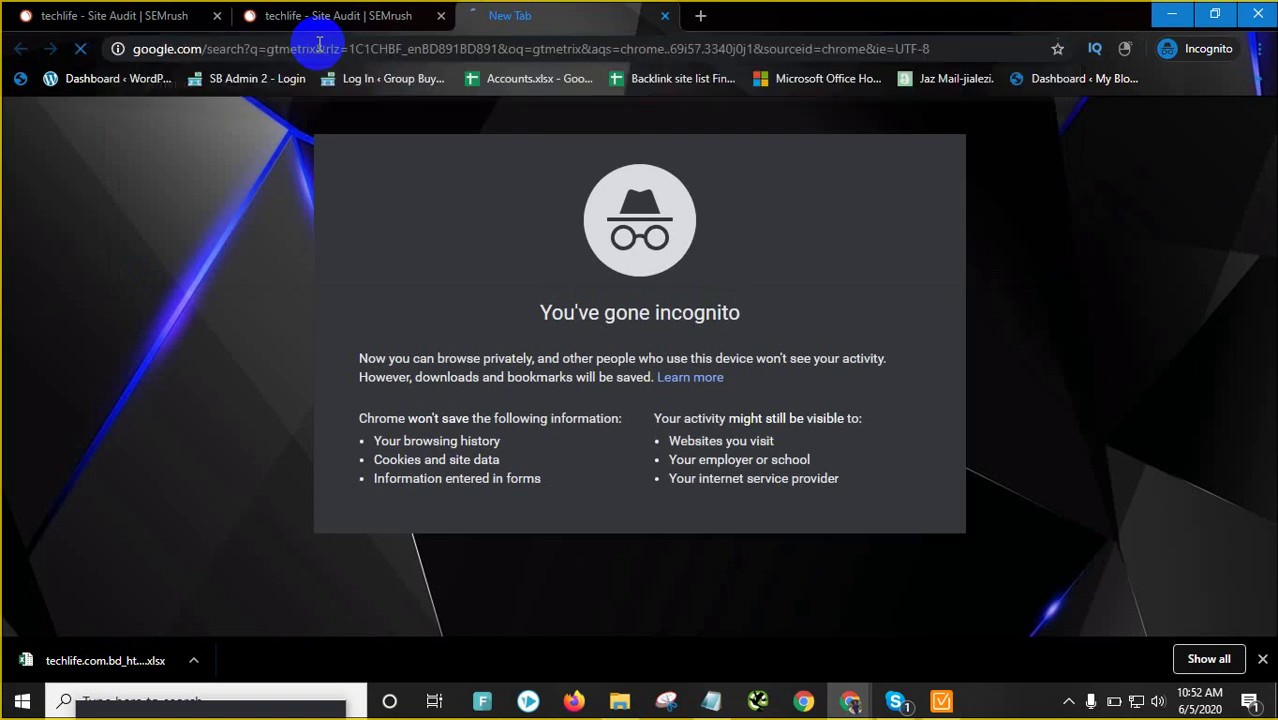
{"action": "left_click", "coordinate": [394, 12]}
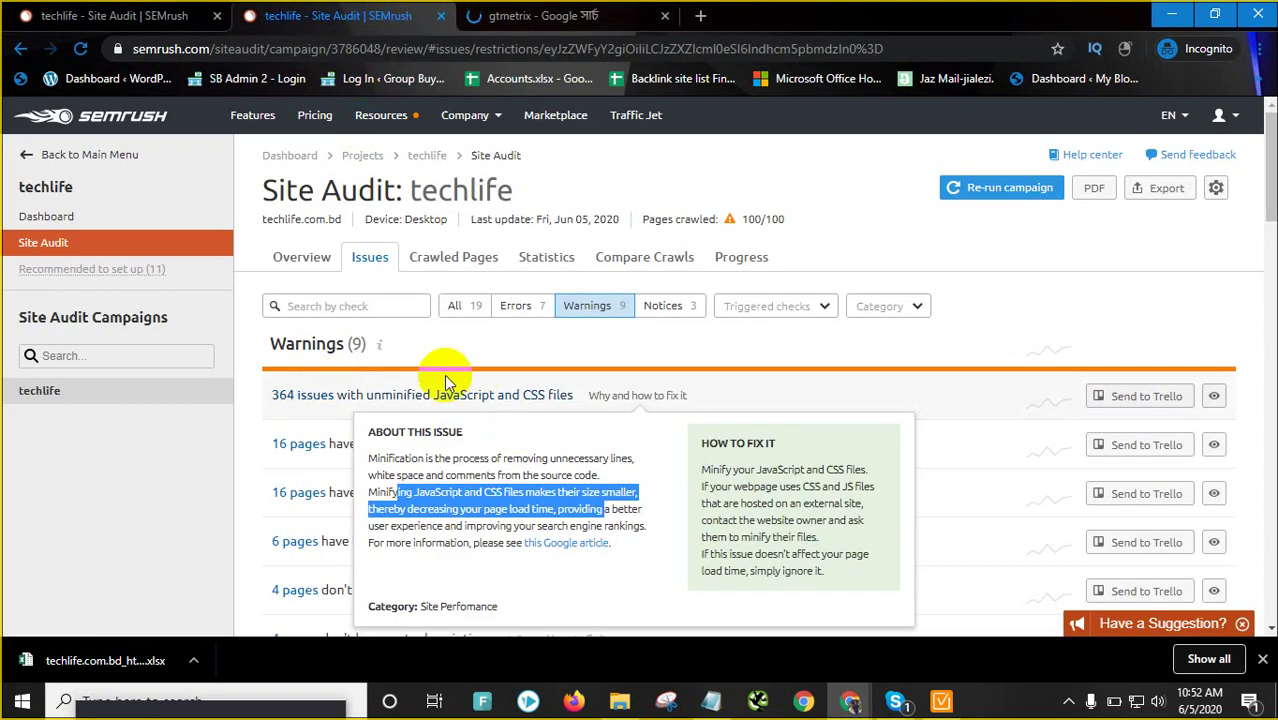
{"action": "left_click", "coordinate": [540, 15]}
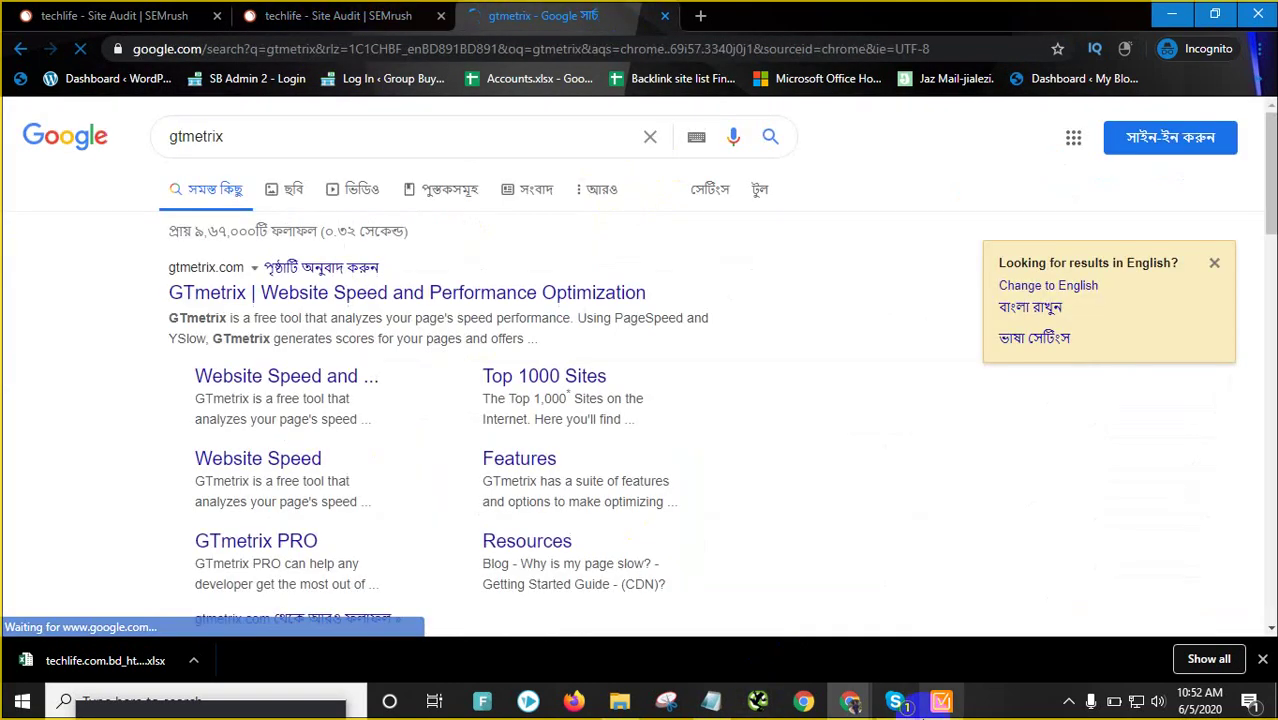
Copy the techlife.com.bd address from the Techlife window and open the GTmetrix website
{"action": "mouse_move", "coordinate": [866, 708]}
{"action": "left_click", "coordinate": [742, 620]}
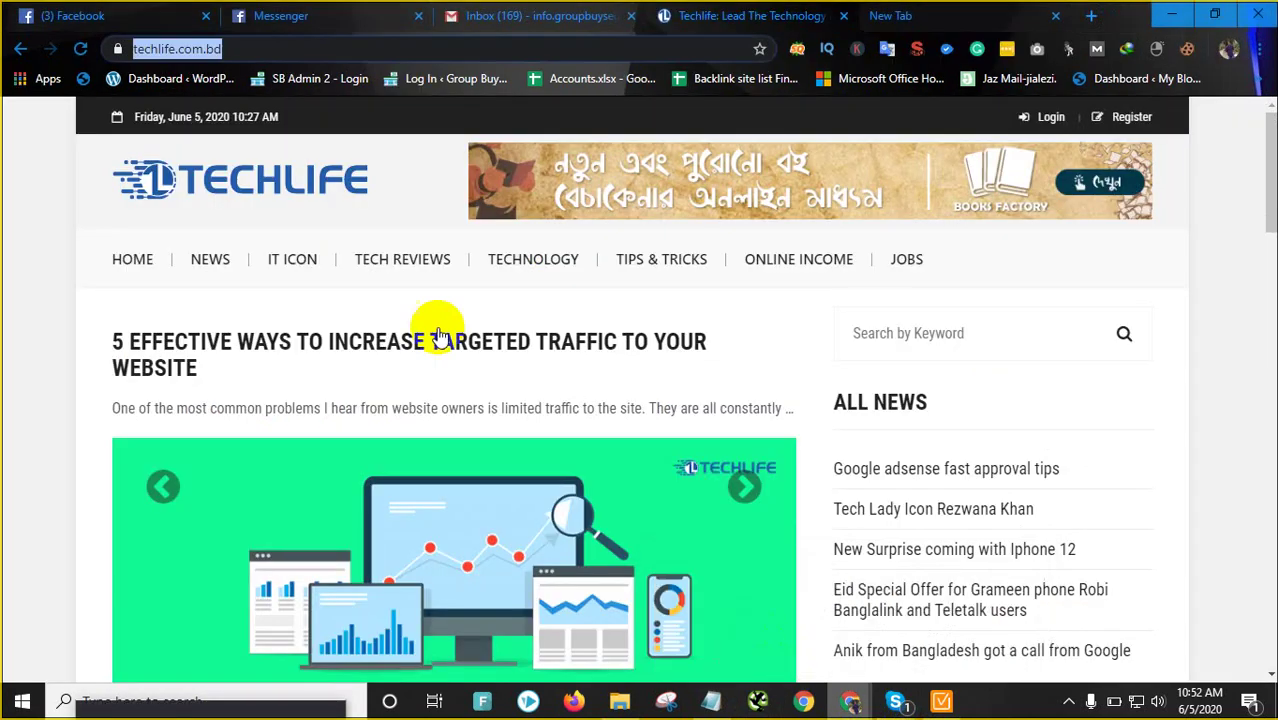
{"action": "right_click", "coordinate": [292, 52]}
{"action": "left_click", "coordinate": [381, 157]}
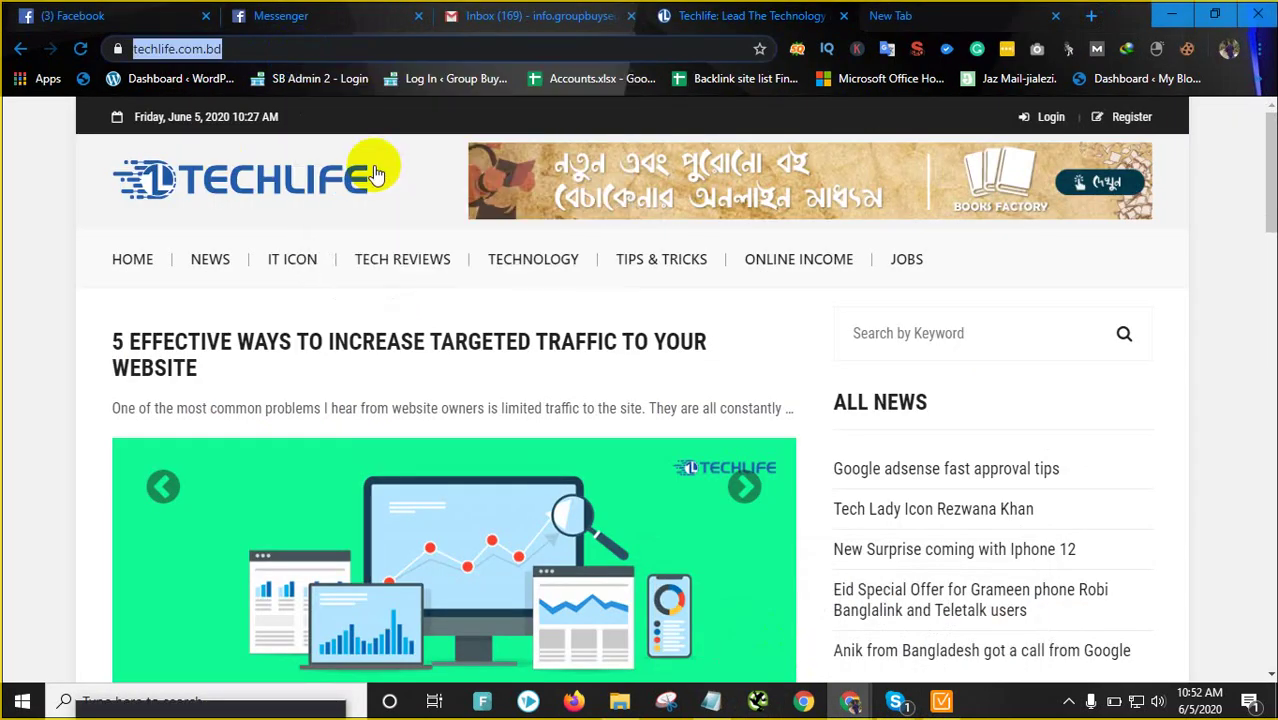
{"action": "mouse_move", "coordinate": [887, 705]}
{"action": "left_click", "coordinate": [893, 613]}
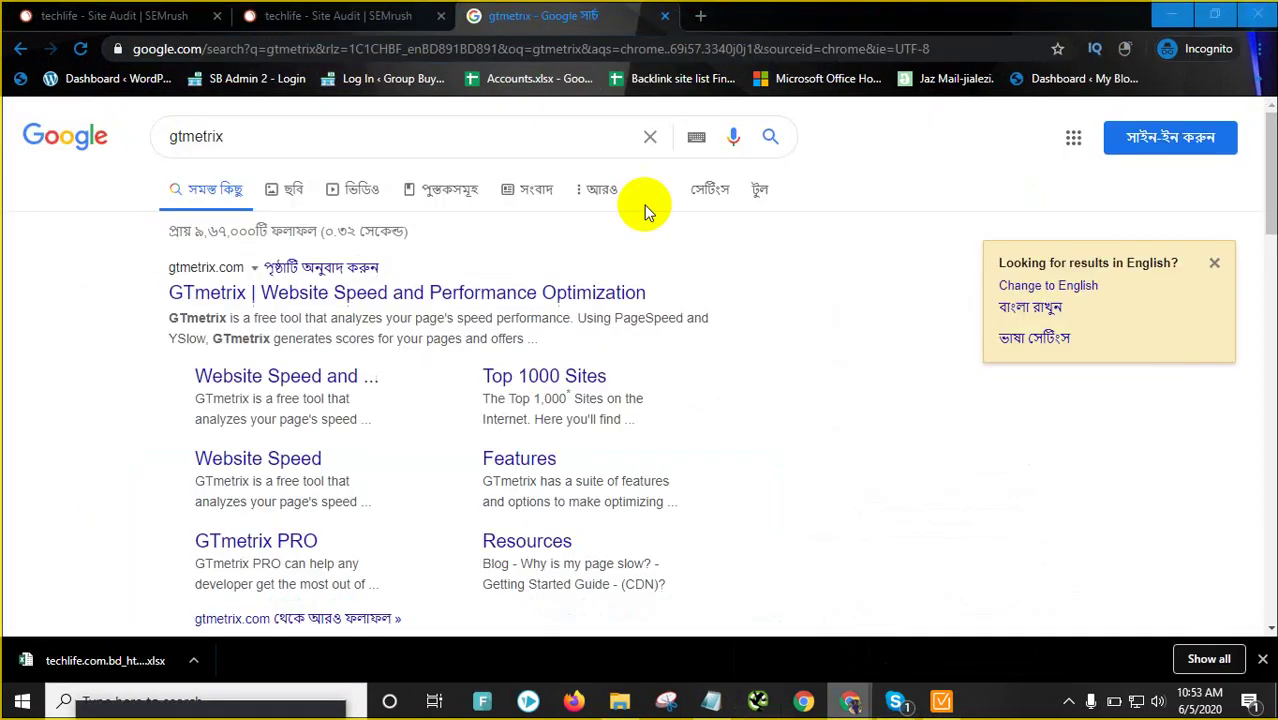
{"action": "left_click", "coordinate": [308, 291]}
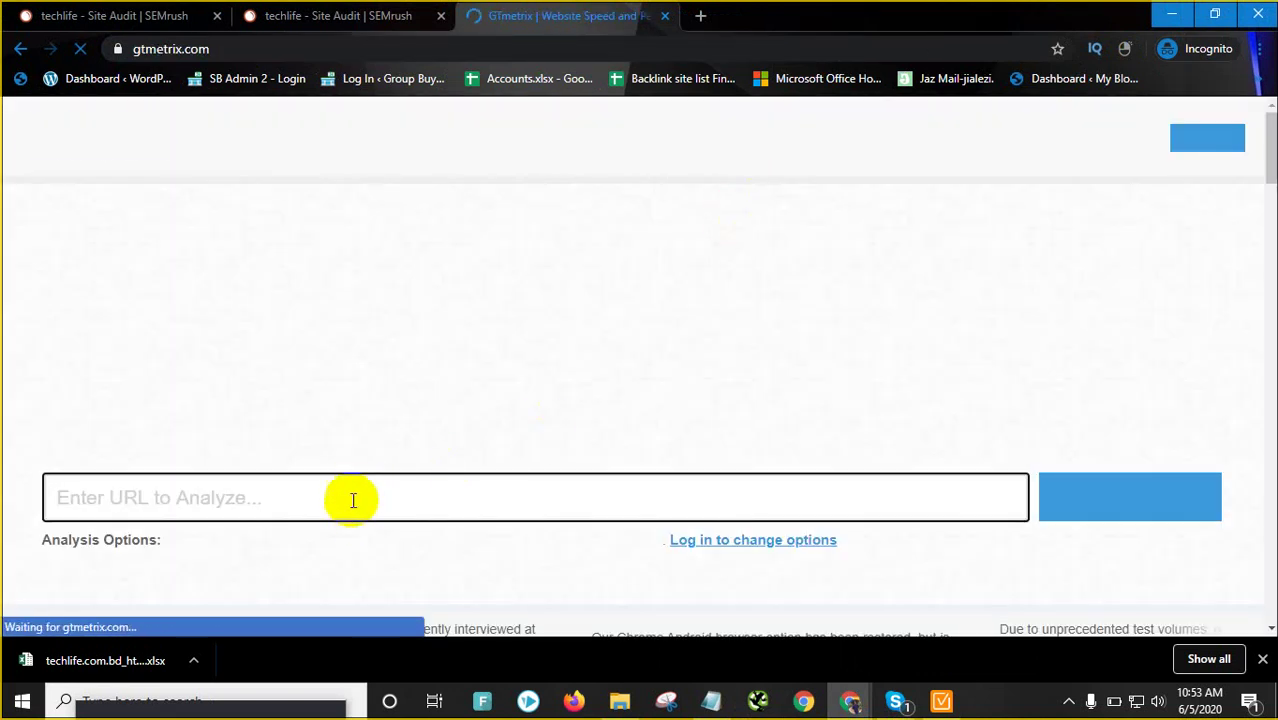
Paste the techlife.com.bd URL into GTmetrix and start the speed test
{"action": "right_click", "coordinate": [352, 499]}
{"action": "left_click", "coordinate": [414, 343]}
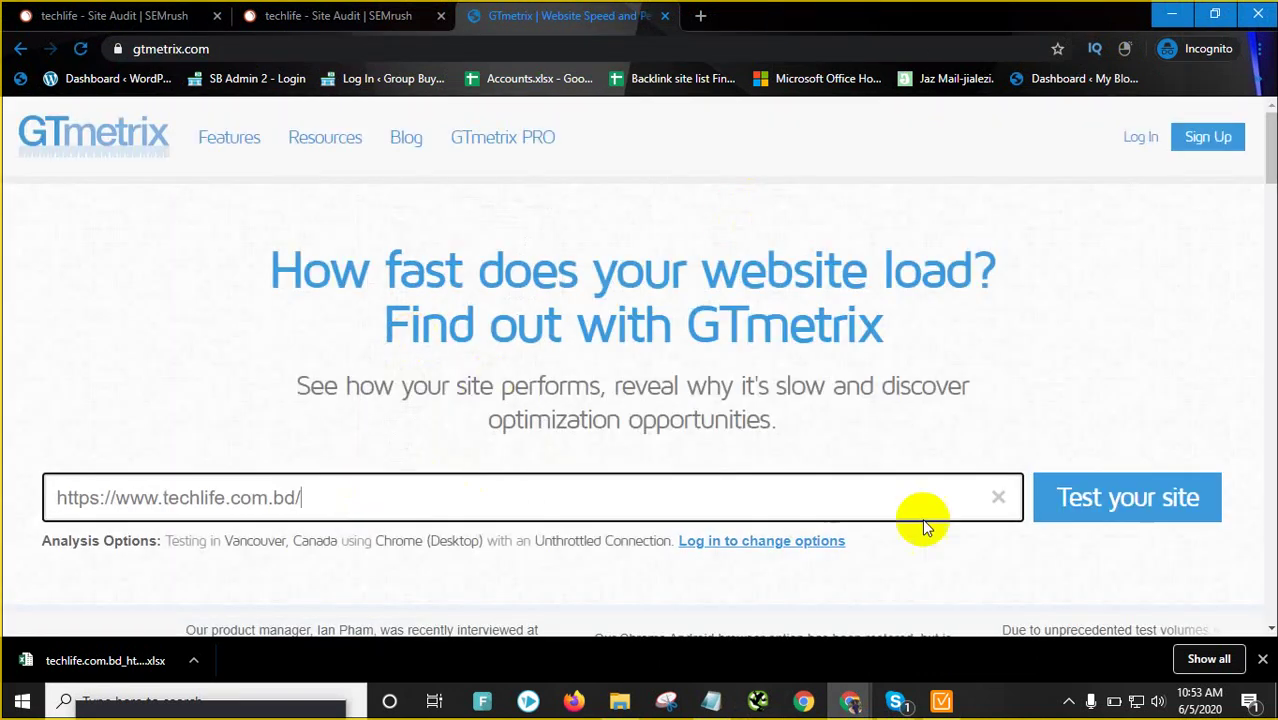
{"action": "left_click", "coordinate": [1163, 524]}
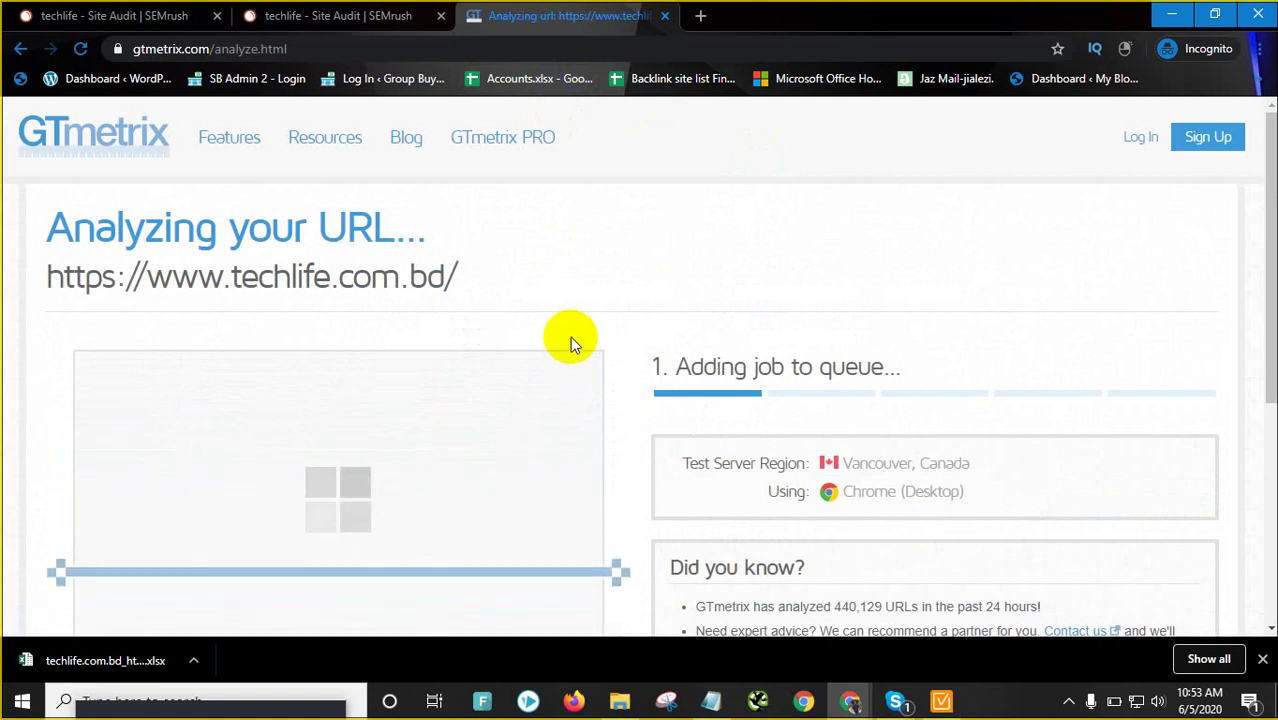
Hide the finished downloads and go back to the SEMrush Site Audit warnings list
{"action": "left_click", "coordinate": [1262, 659]}
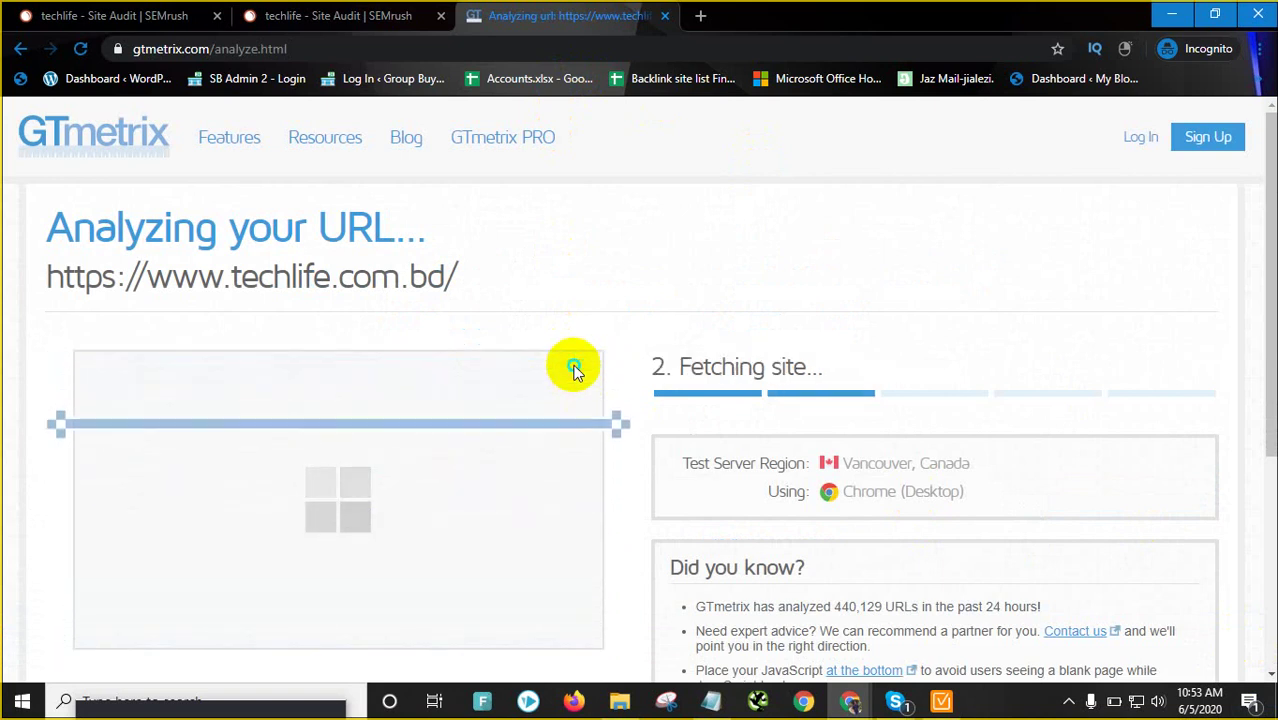
{"action": "right_click", "coordinate": [574, 370]}
{"action": "left_click", "coordinate": [514, 262]}
{"action": "scroll", "coordinate": [516, 278], "scroll_direction": "down", "scroll_amount": 1}
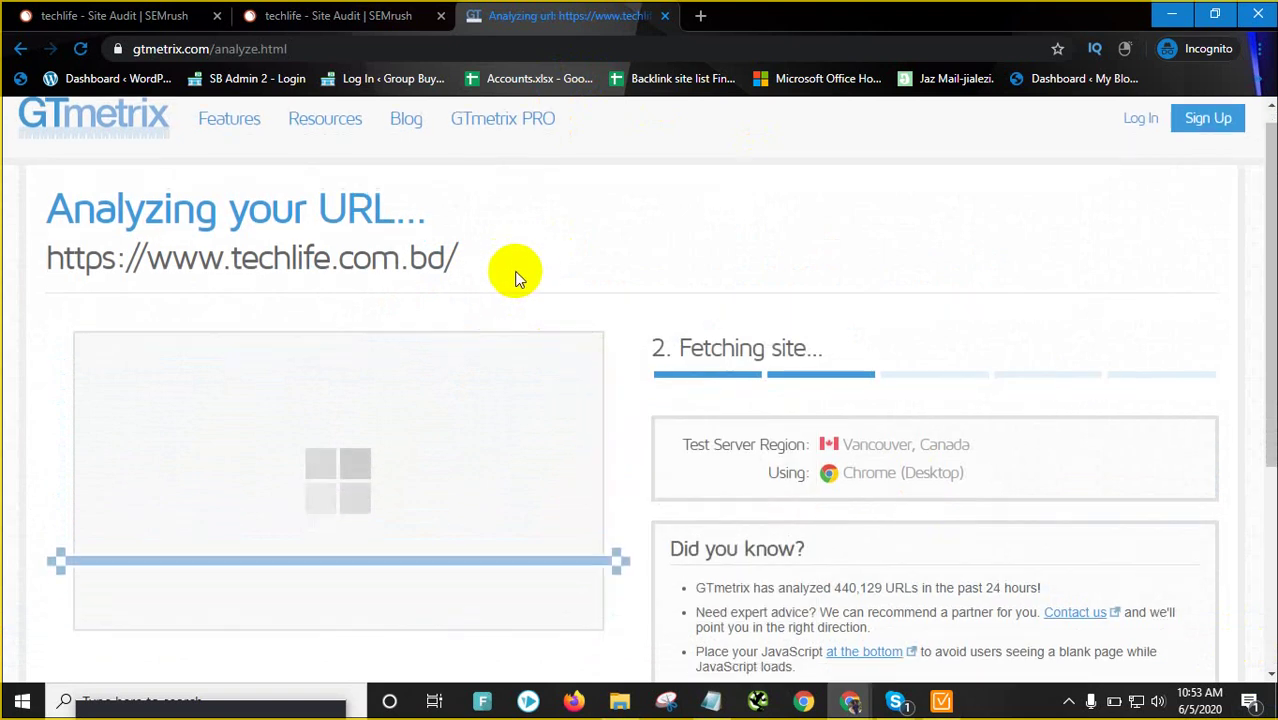
{"action": "left_click", "coordinate": [365, 12]}
{"action": "scroll", "coordinate": [445, 437], "scroll_direction": "down", "scroll_amount": 1}
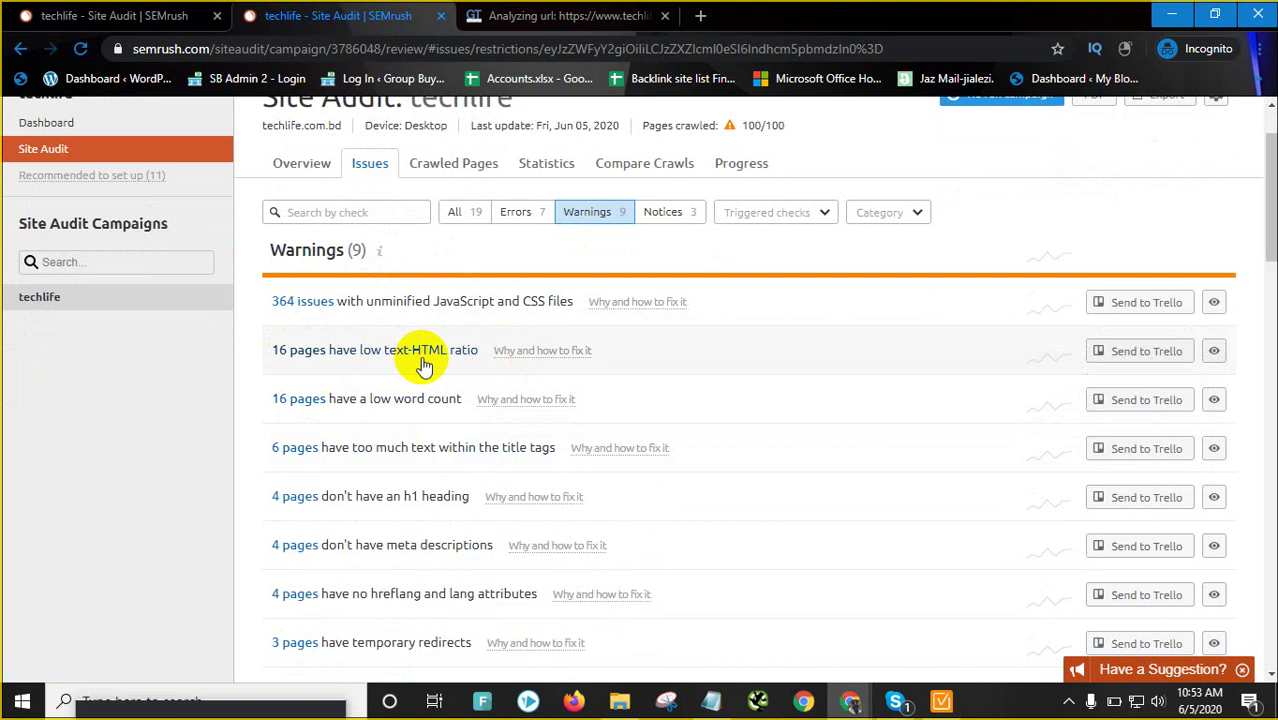
Export SEMrush's long title tags issue report (6 pages) as an XLSX file, then return to Overview
{"action": "scroll", "coordinate": [445, 368], "scroll_direction": "down", "scroll_amount": 1}
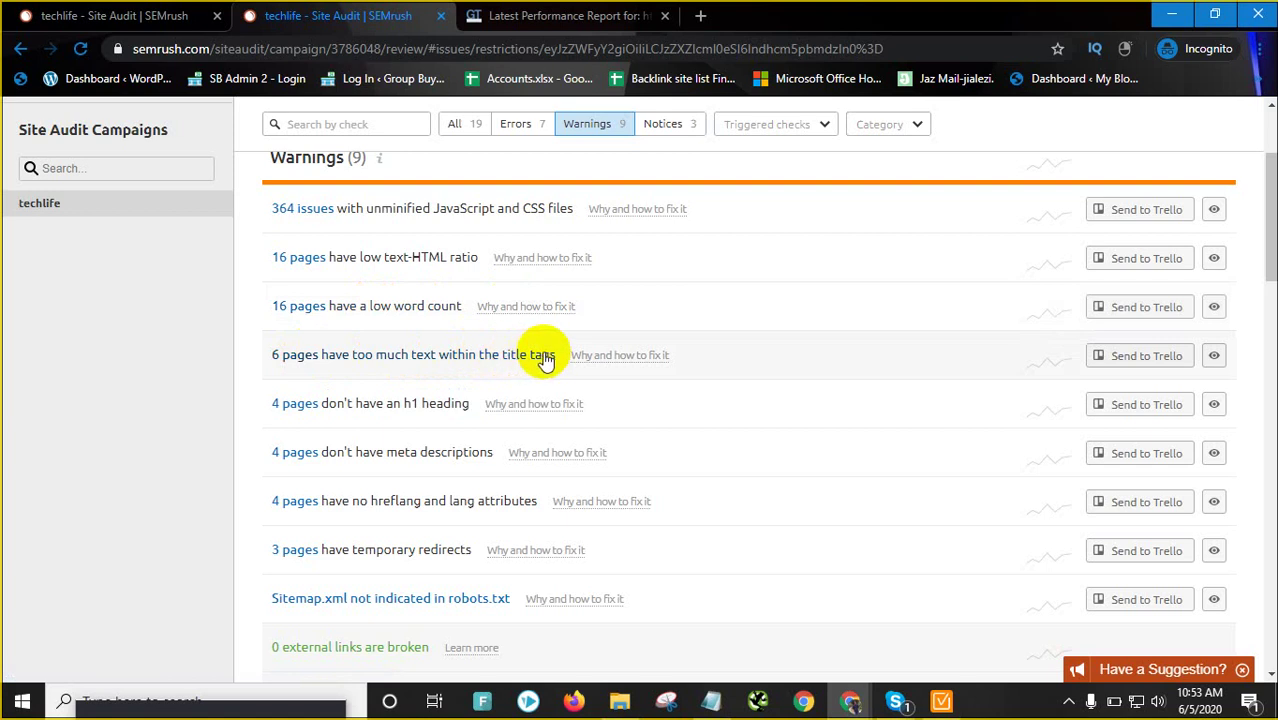
{"action": "left_click", "coordinate": [542, 355]}
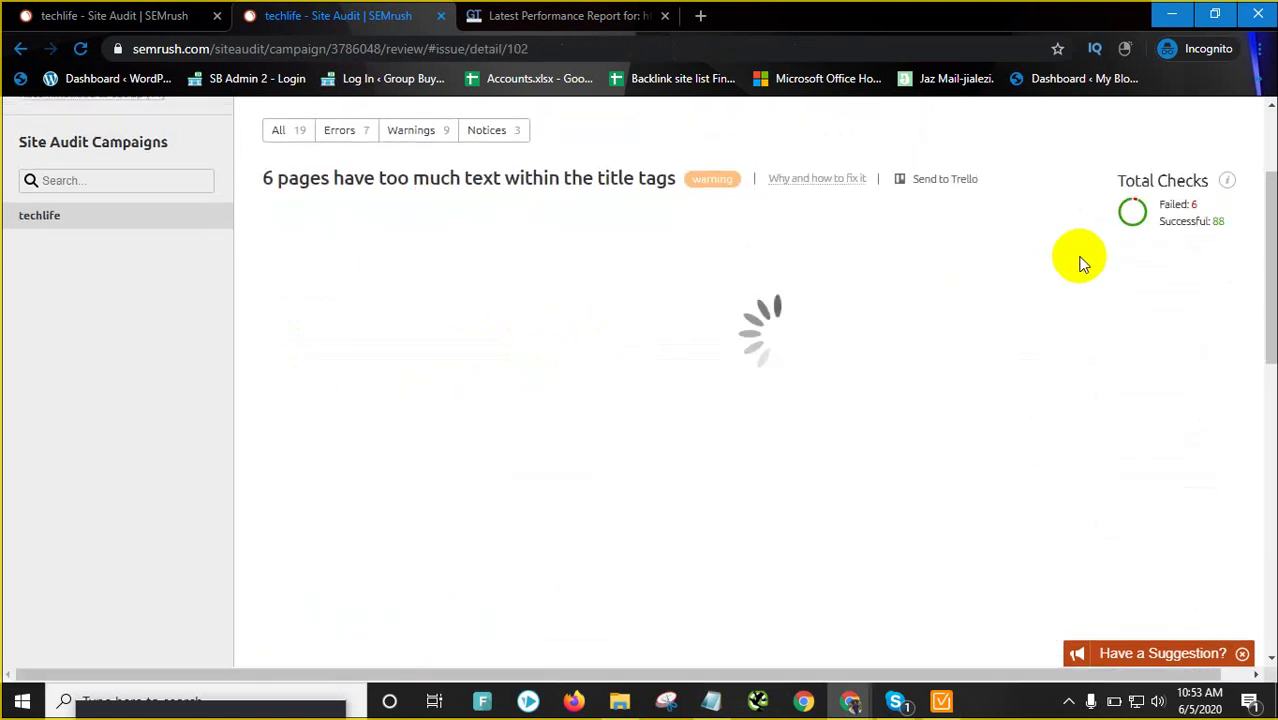
{"action": "scroll", "coordinate": [1061, 262], "scroll_direction": "up", "scroll_amount": 2}
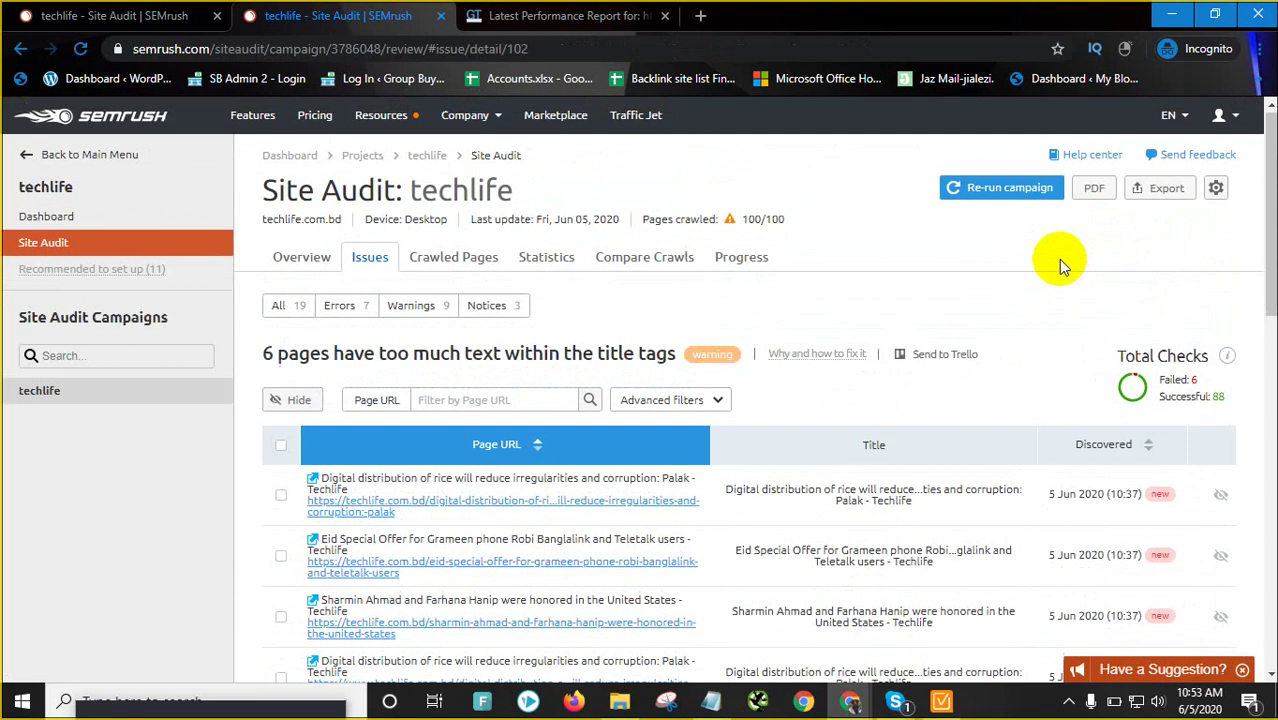
{"action": "left_click", "coordinate": [1152, 192]}
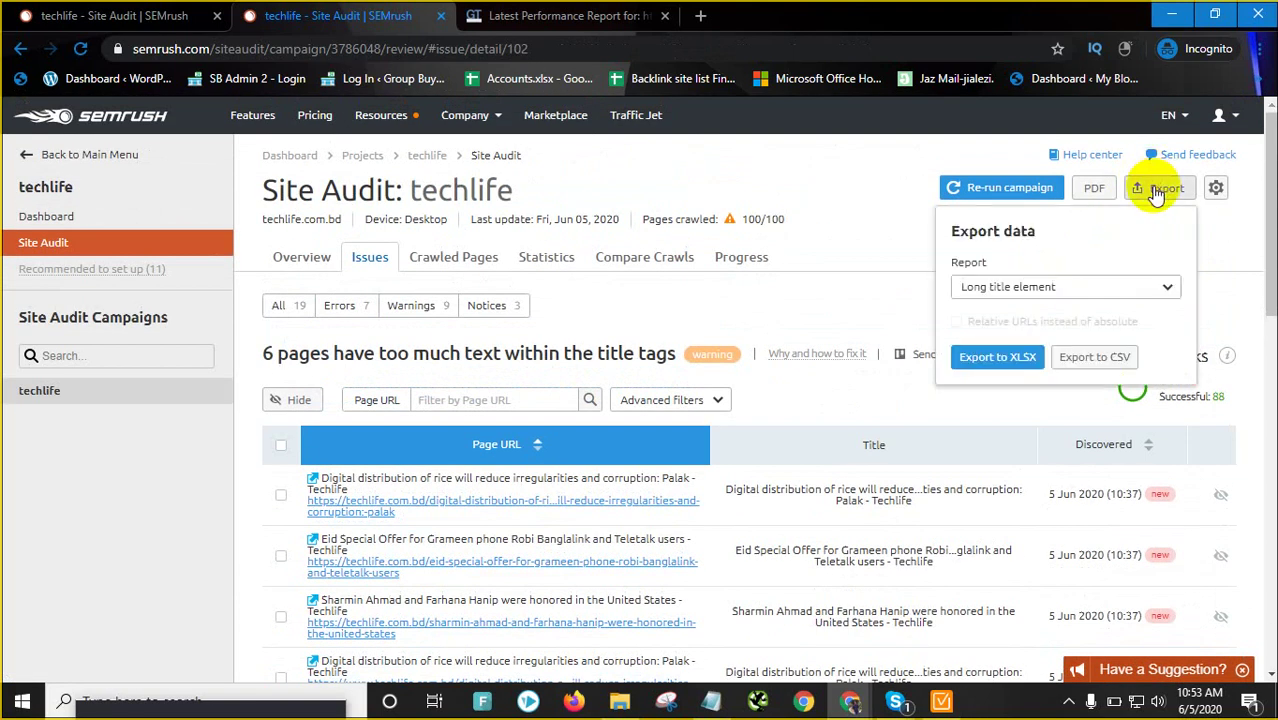
{"action": "left_click", "coordinate": [997, 358]}
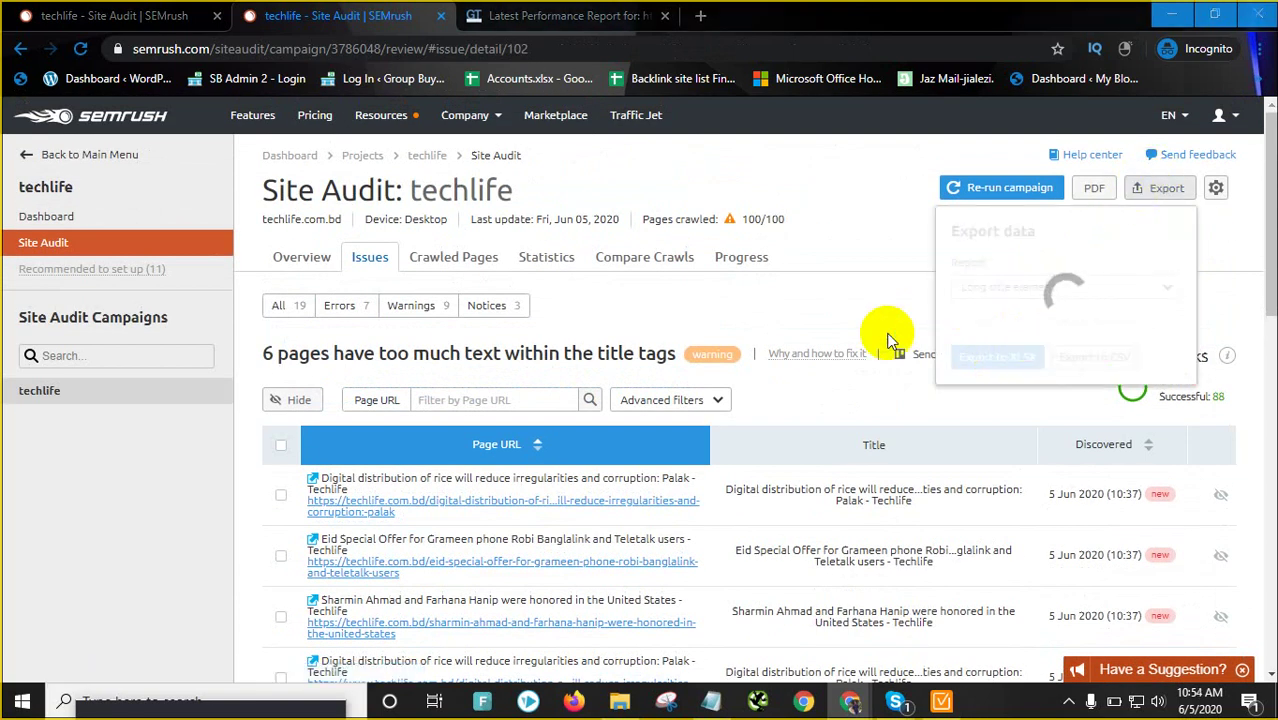
{"action": "left_click", "coordinate": [943, 514]}
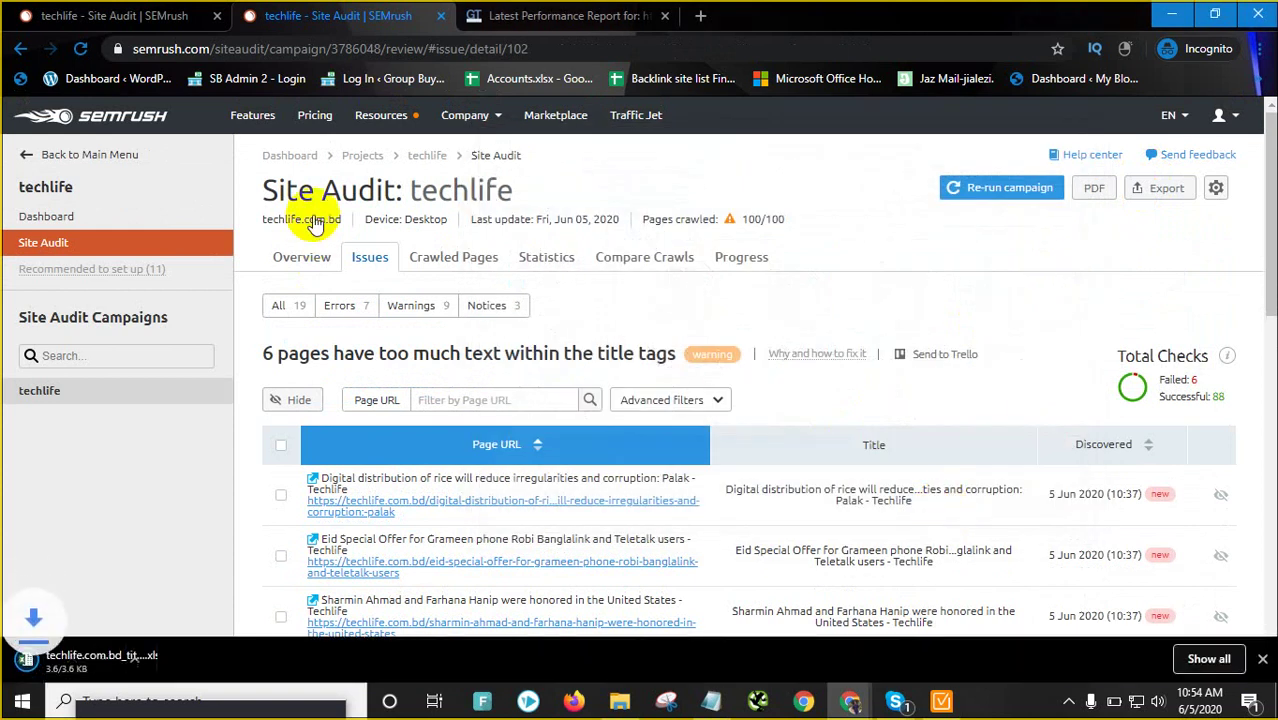
{"action": "left_click", "coordinate": [310, 258]}
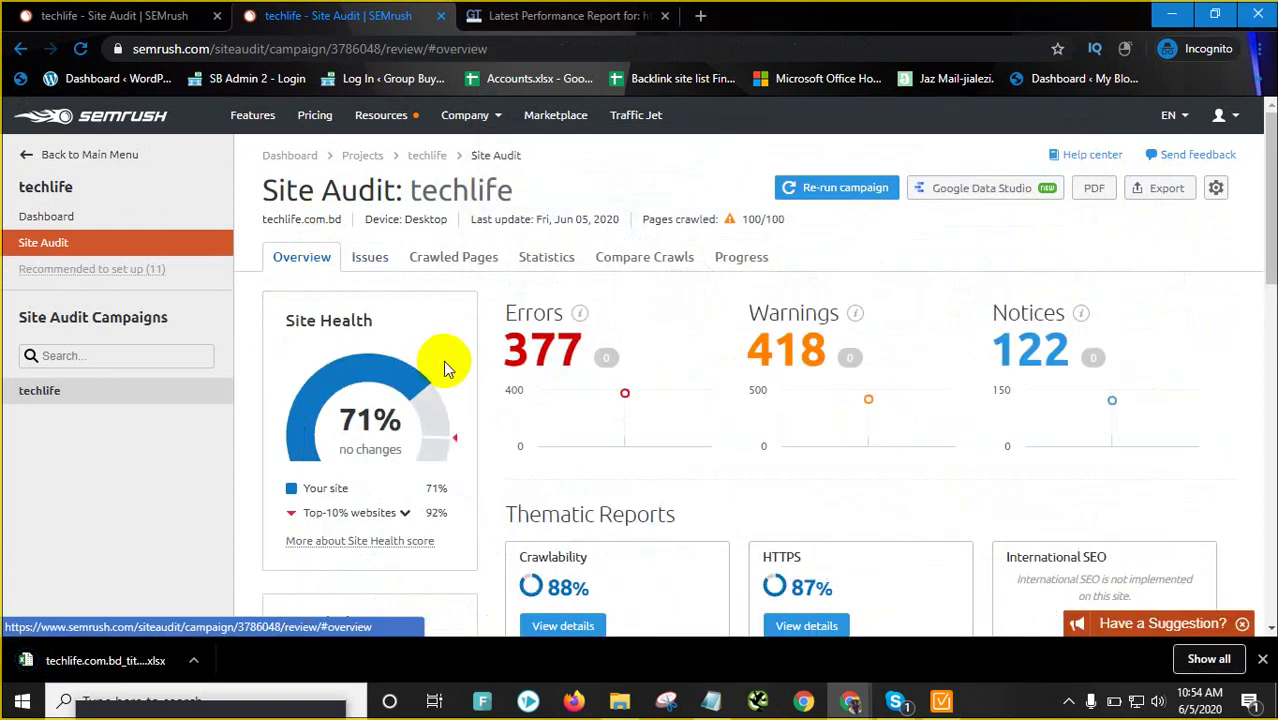
From the Warnings list, review the missing h1 heading issue details
{"action": "left_click", "coordinate": [785, 362]}
{"action": "scroll", "coordinate": [599, 399], "scroll_direction": "down", "scroll_amount": 3}
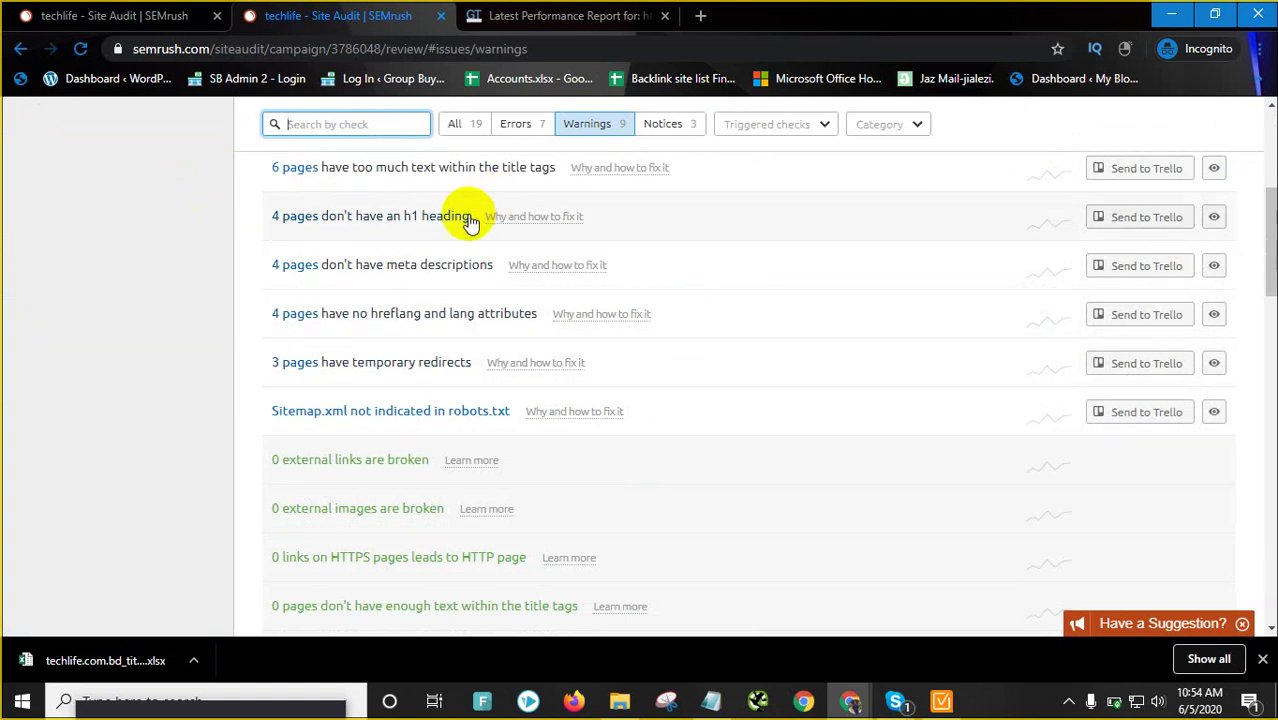
{"action": "scroll", "coordinate": [471, 232], "scroll_direction": "up", "scroll_amount": 1}
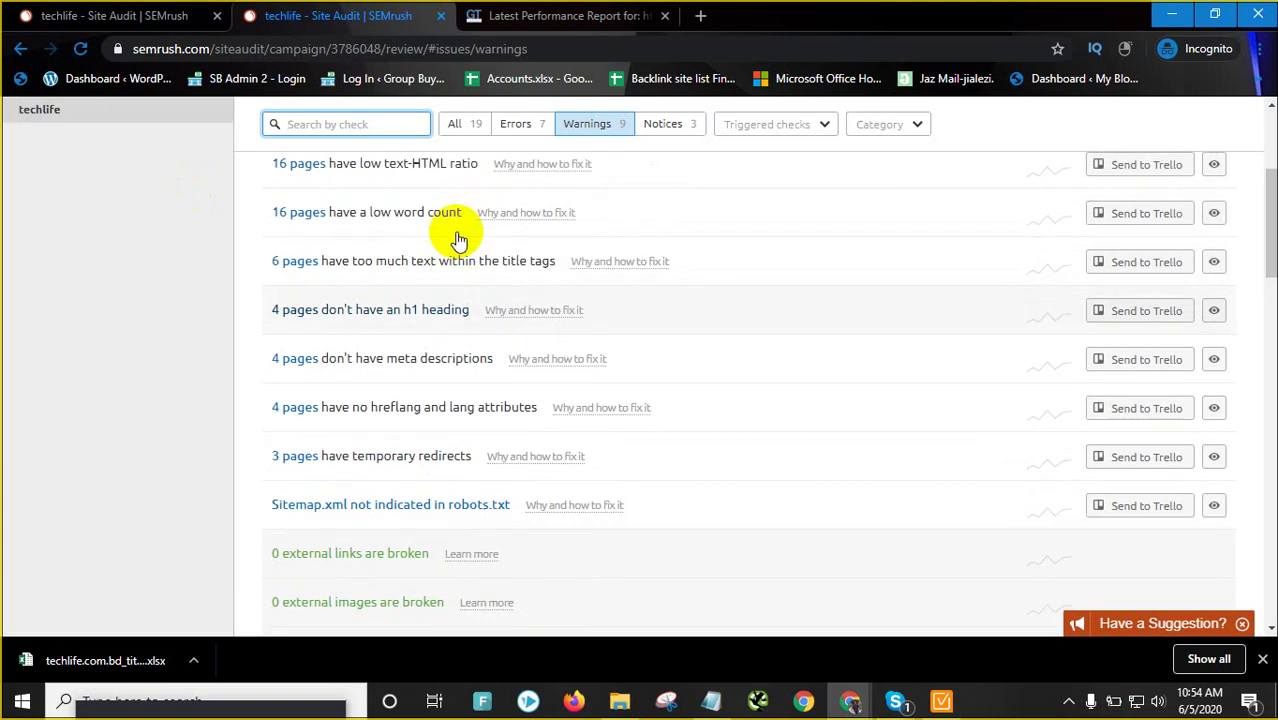
{"action": "left_click", "coordinate": [428, 311]}
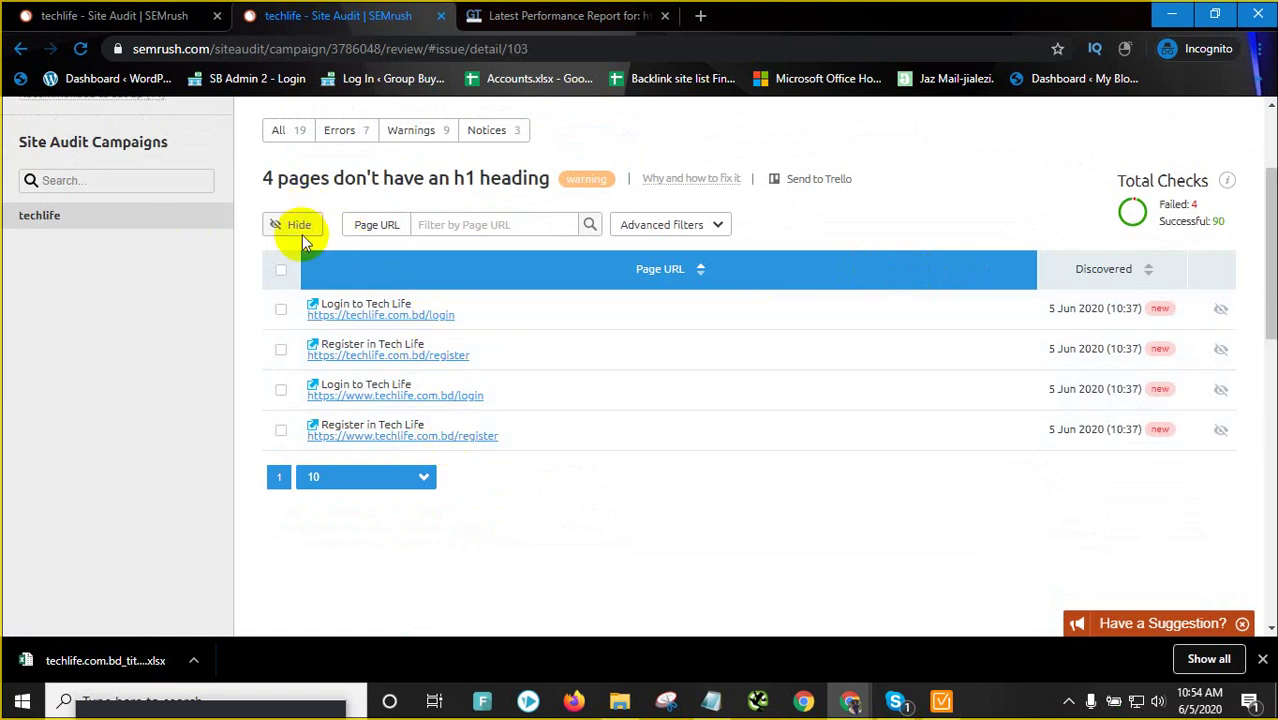
{"action": "scroll", "coordinate": [302, 235], "scroll_direction": "up", "scroll_amount": 3}
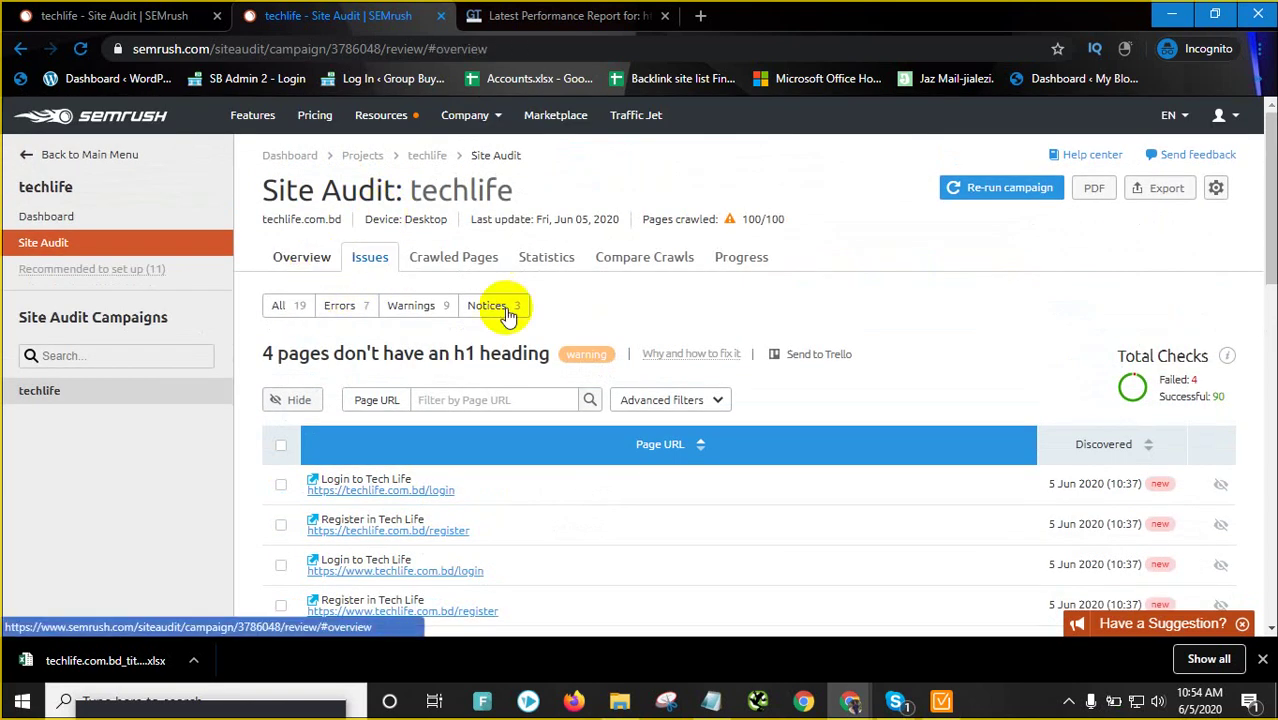
{"action": "left_click", "coordinate": [788, 350]}
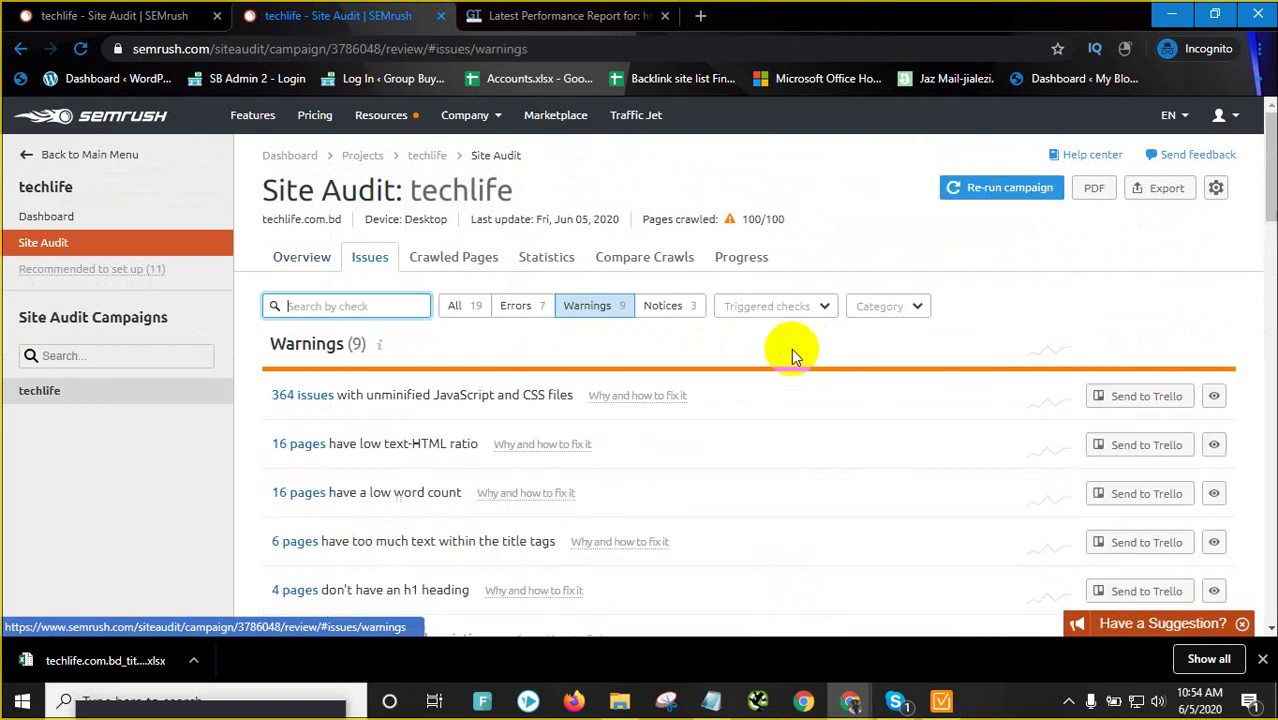
Review the missing meta descriptions issue, then open the 3 pages with temporary redirects issue
{"action": "scroll", "coordinate": [385, 443], "scroll_direction": "down", "scroll_amount": 5}
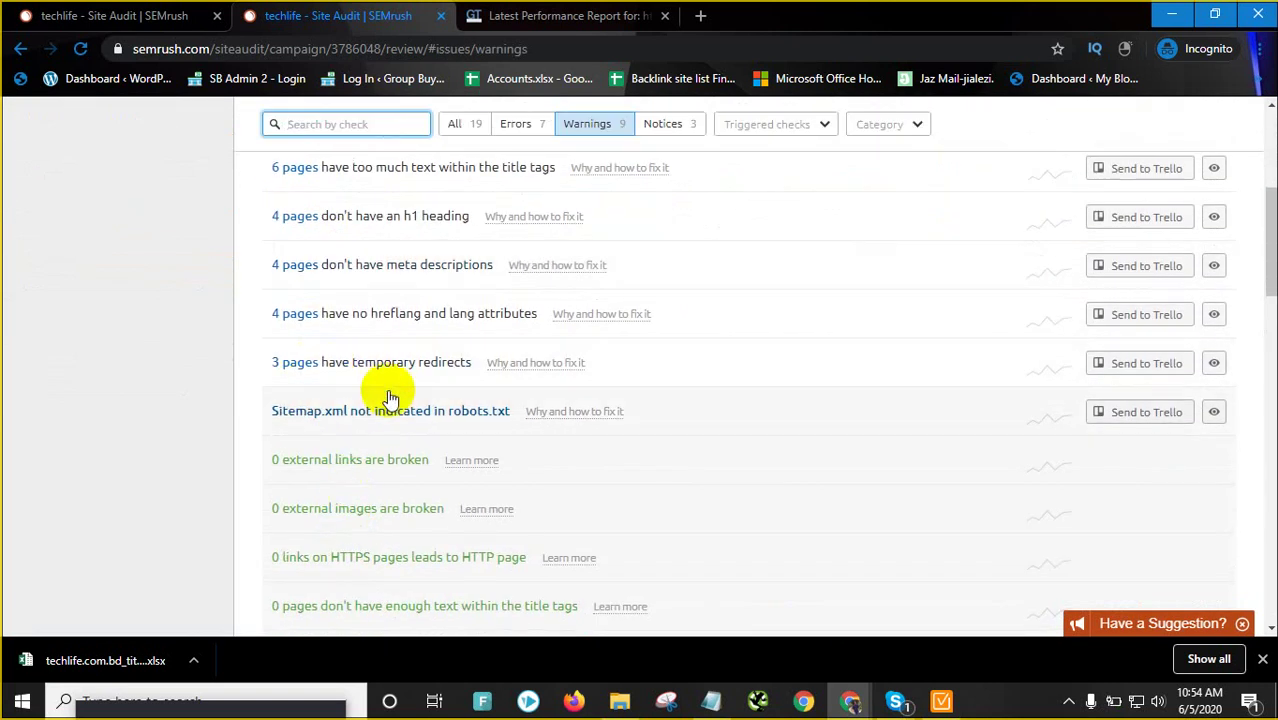
{"action": "left_click", "coordinate": [418, 268]}
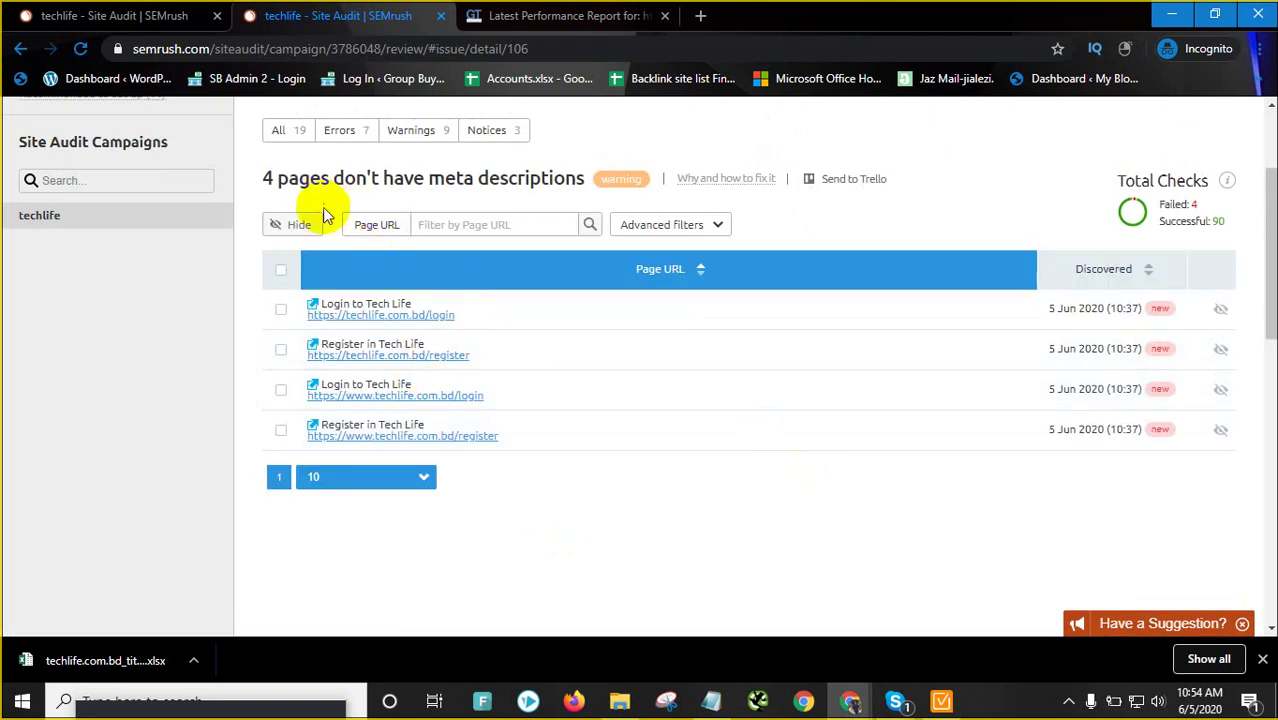
{"action": "scroll", "coordinate": [380, 268], "scroll_direction": "up", "scroll_amount": 2}
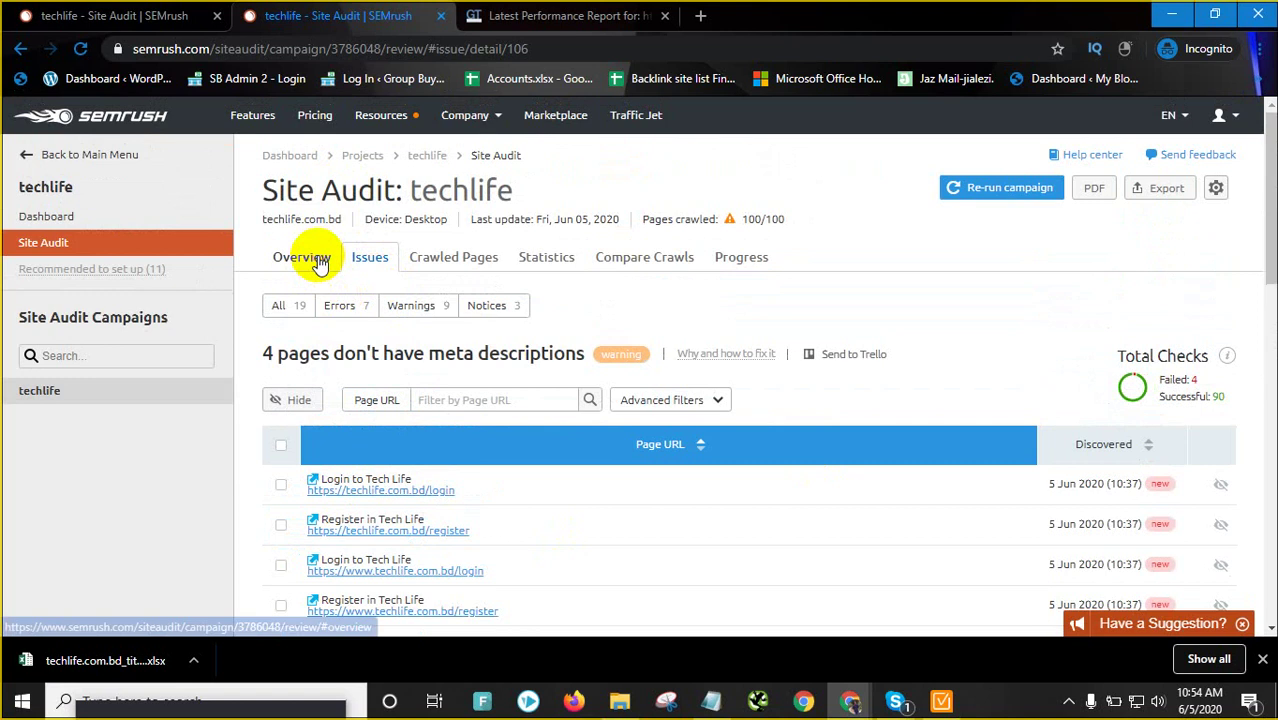
{"action": "left_click", "coordinate": [315, 258]}
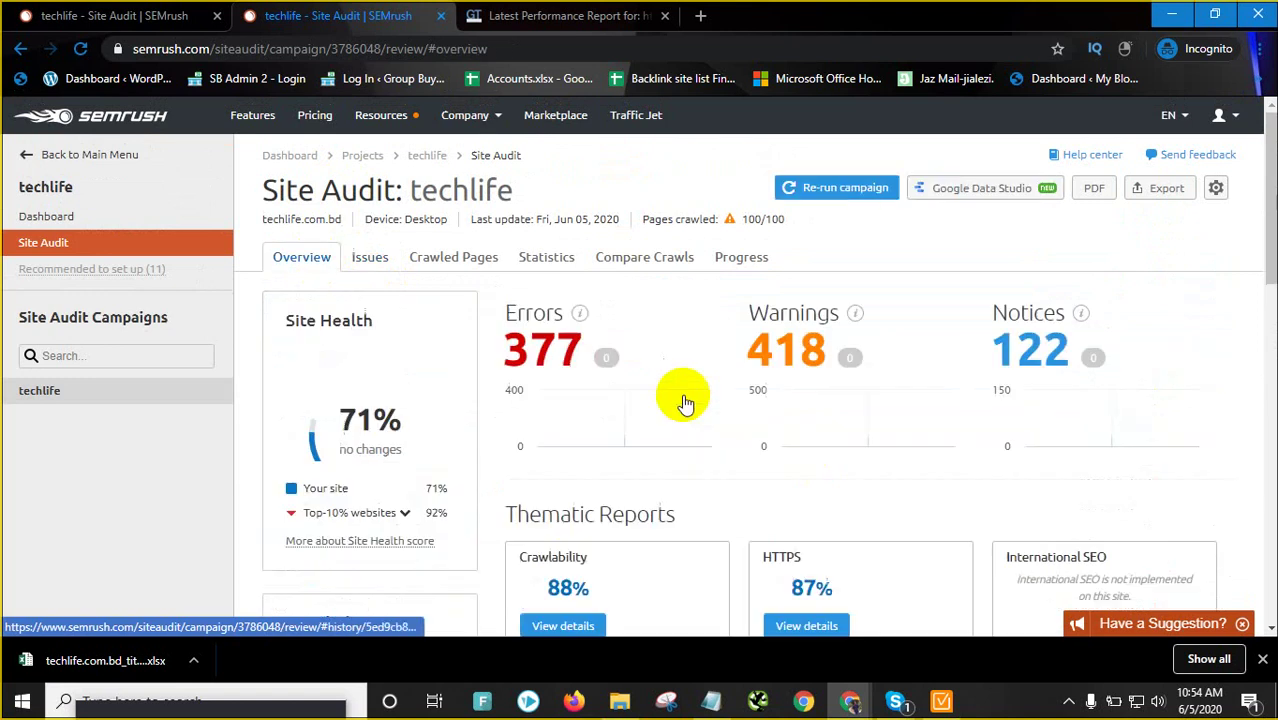
{"action": "left_click", "coordinate": [856, 385]}
{"action": "scroll", "coordinate": [405, 450], "scroll_direction": "down", "scroll_amount": 4}
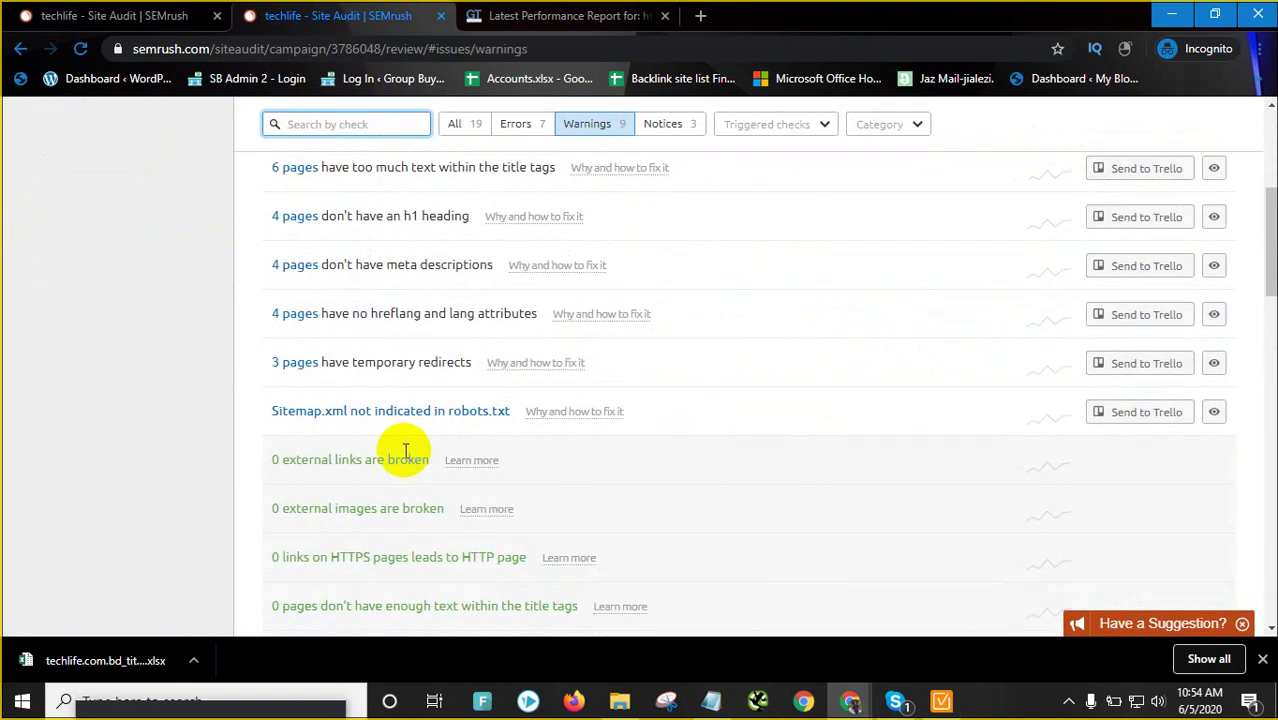
{"action": "left_click", "coordinate": [375, 368]}
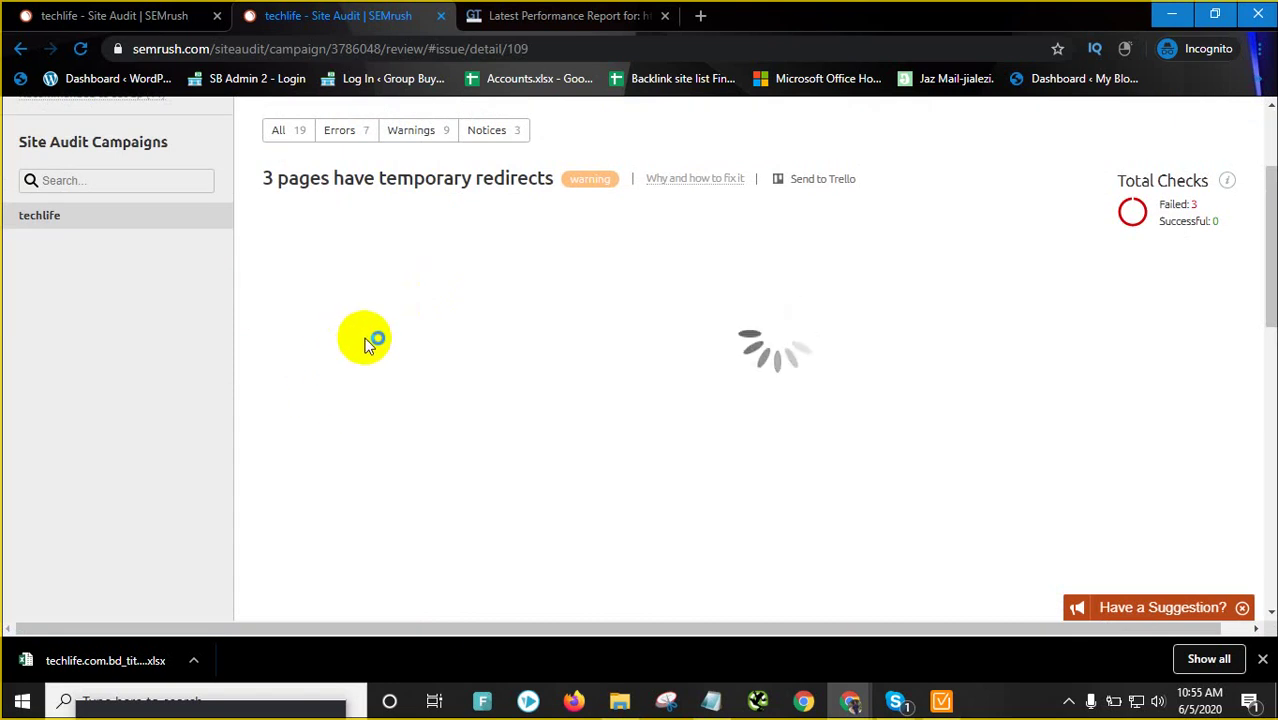
Switch to the GTmetrix report and select the 4.7s fully loaded time
{"action": "left_click", "coordinate": [616, 8]}
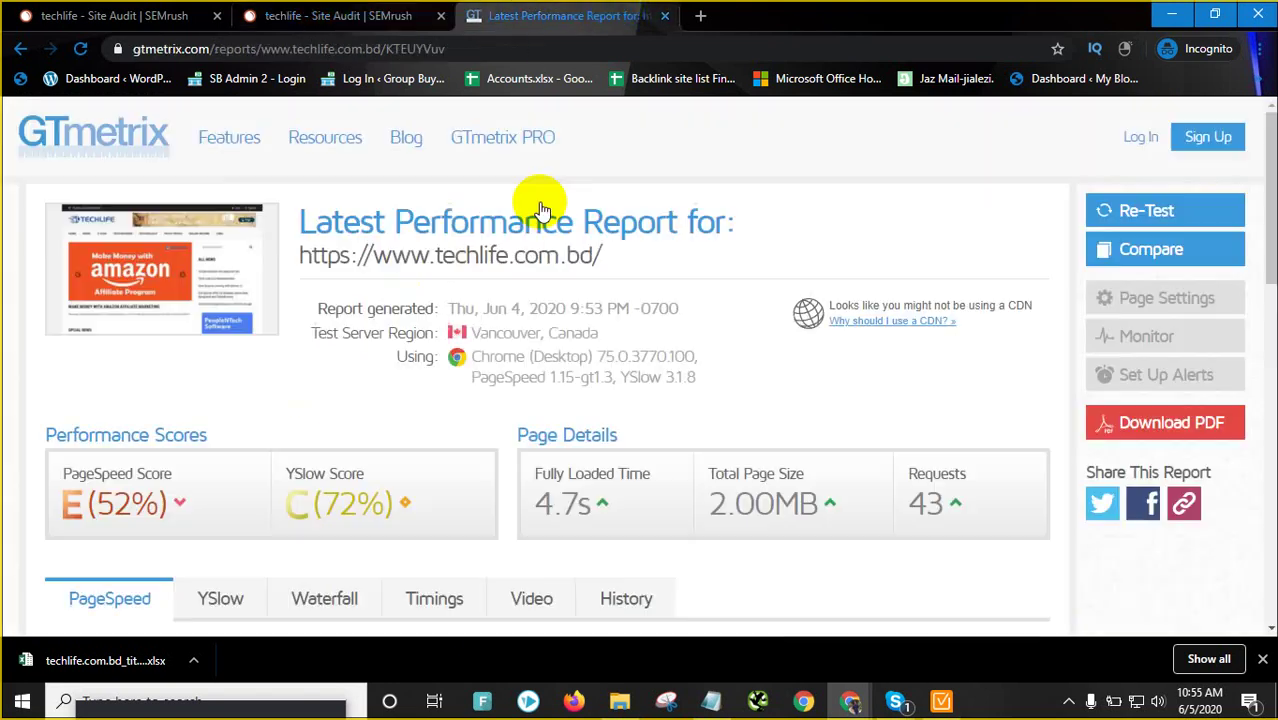
{"action": "scroll", "coordinate": [513, 471], "scroll_direction": "down", "scroll_amount": 2}
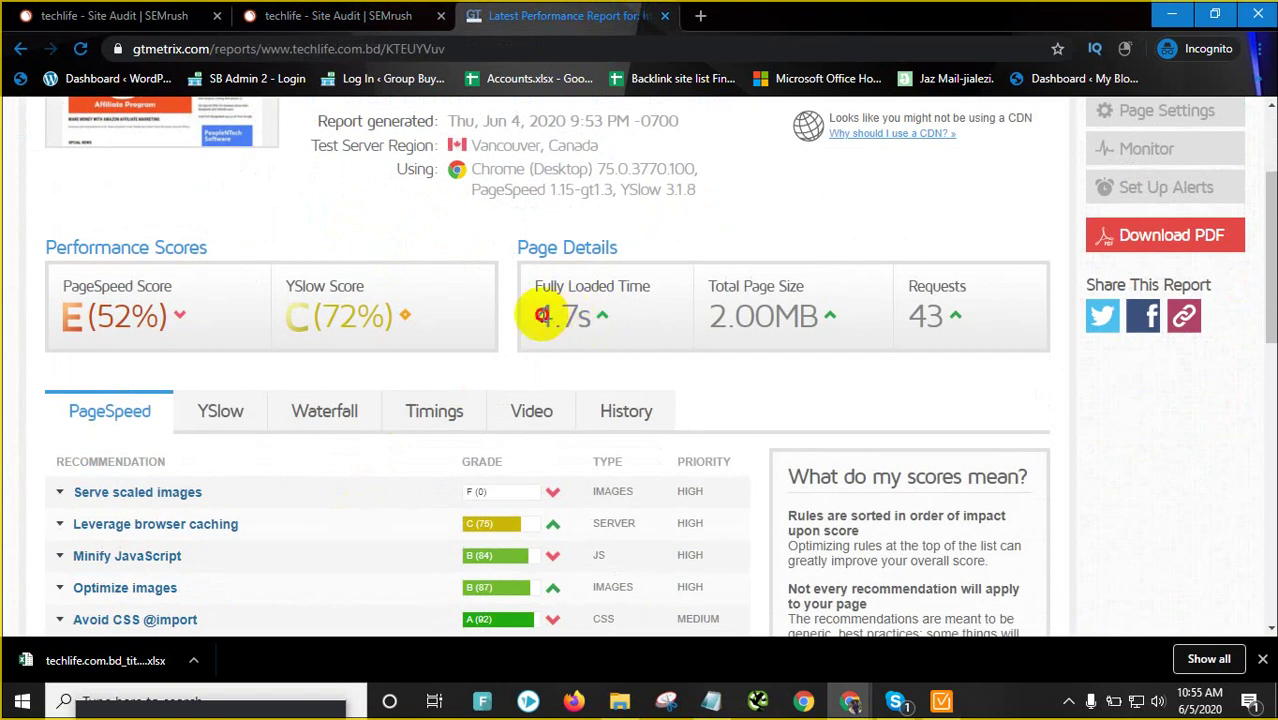
{"action": "double_click", "coordinate": [539, 314]}
{"action": "left_click_drag", "start_coordinate": [88, 312], "coordinate": [166, 313]}
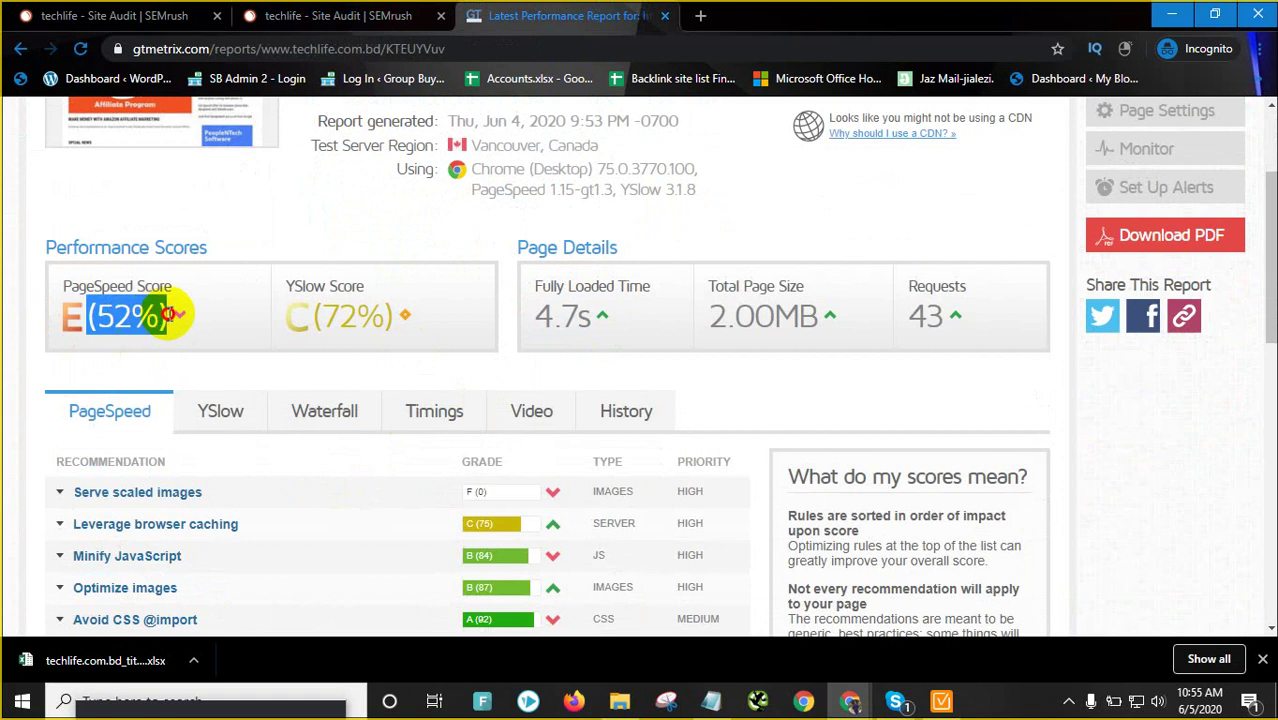
Scroll through the PageSpeed recommendations, select the E (52%) and C (72%) scores, and return to the top
{"action": "scroll", "coordinate": [334, 462], "scroll_direction": "down", "scroll_amount": 2}
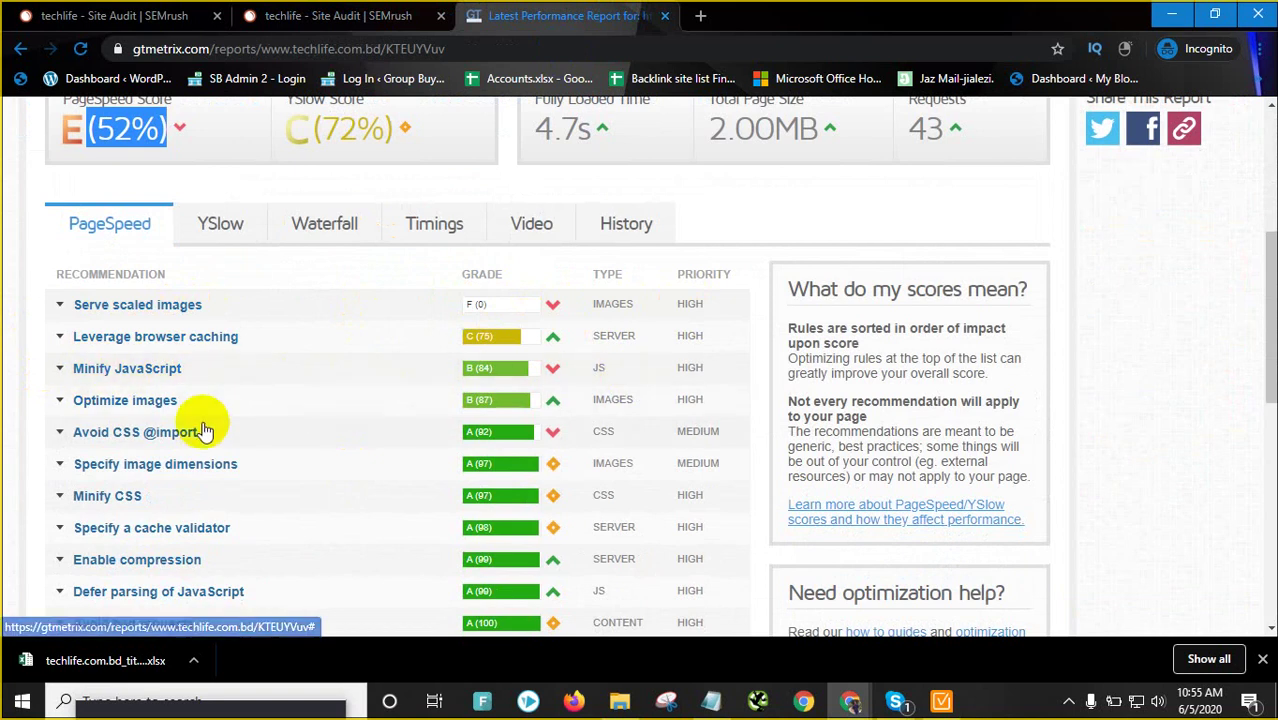
{"action": "scroll", "coordinate": [579, 500], "scroll_direction": "down", "scroll_amount": 3}
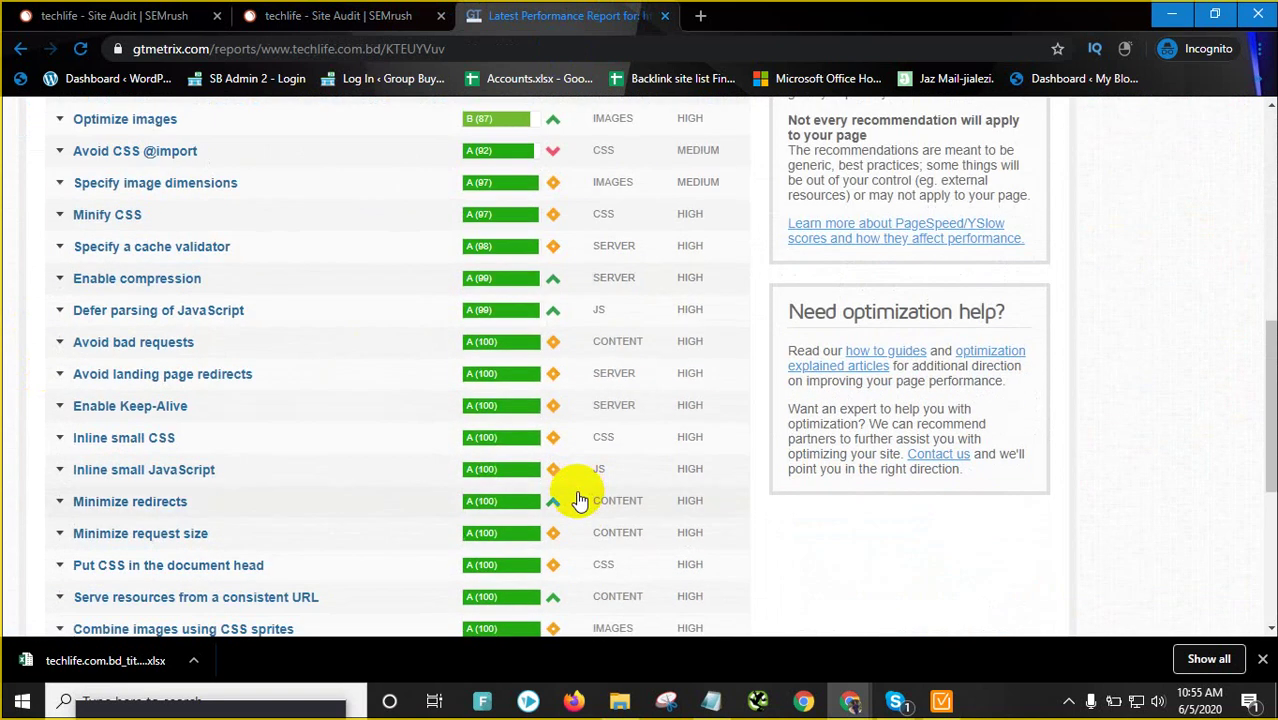
{"action": "scroll", "coordinate": [579, 500], "scroll_direction": "down", "scroll_amount": 4}
{"action": "scroll", "coordinate": [571, 491], "scroll_direction": "up", "scroll_amount": 10}
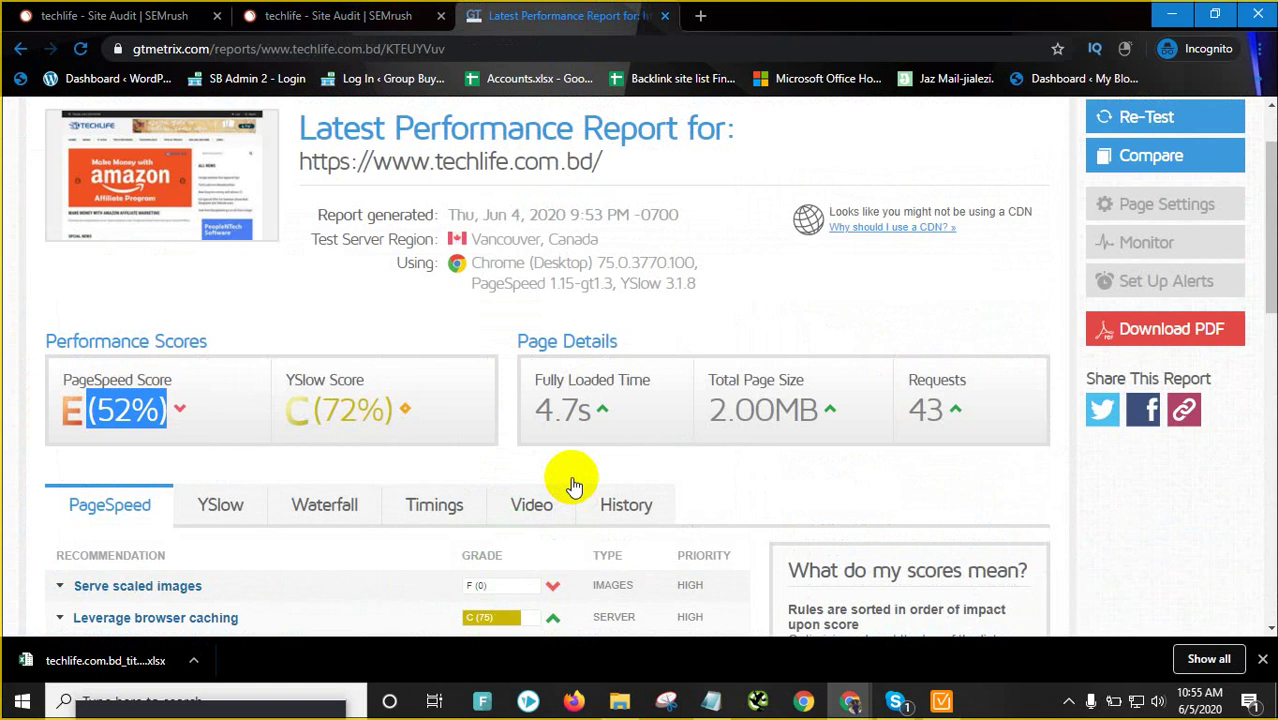
{"action": "scroll", "coordinate": [571, 486], "scroll_direction": "down", "scroll_amount": 2}
{"action": "scroll", "coordinate": [556, 580], "scroll_direction": "down", "scroll_amount": 1}
{"action": "scroll", "coordinate": [490, 525], "scroll_direction": "up", "scroll_amount": 2}
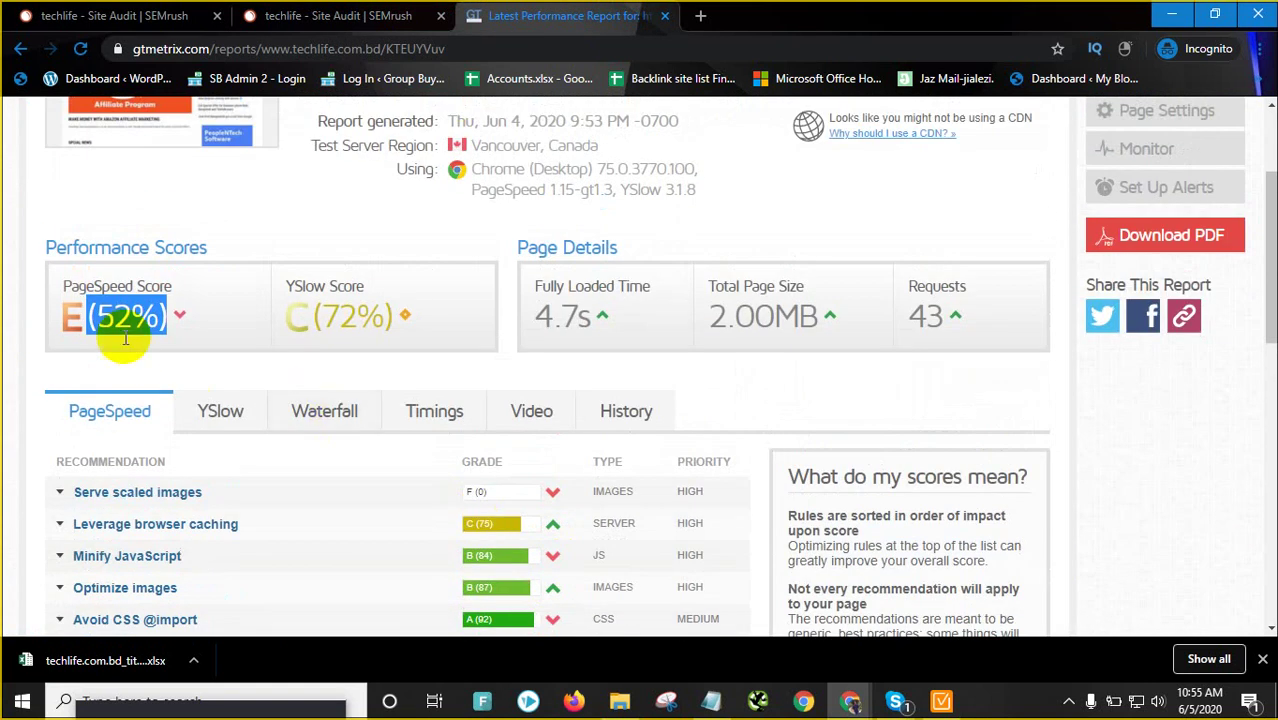
{"action": "left_click_drag", "start_coordinate": [397, 316], "coordinate": [55, 318]}
{"action": "left_click", "coordinate": [55, 318]}
{"action": "scroll", "coordinate": [585, 257], "scroll_direction": "up", "scroll_amount": 2}
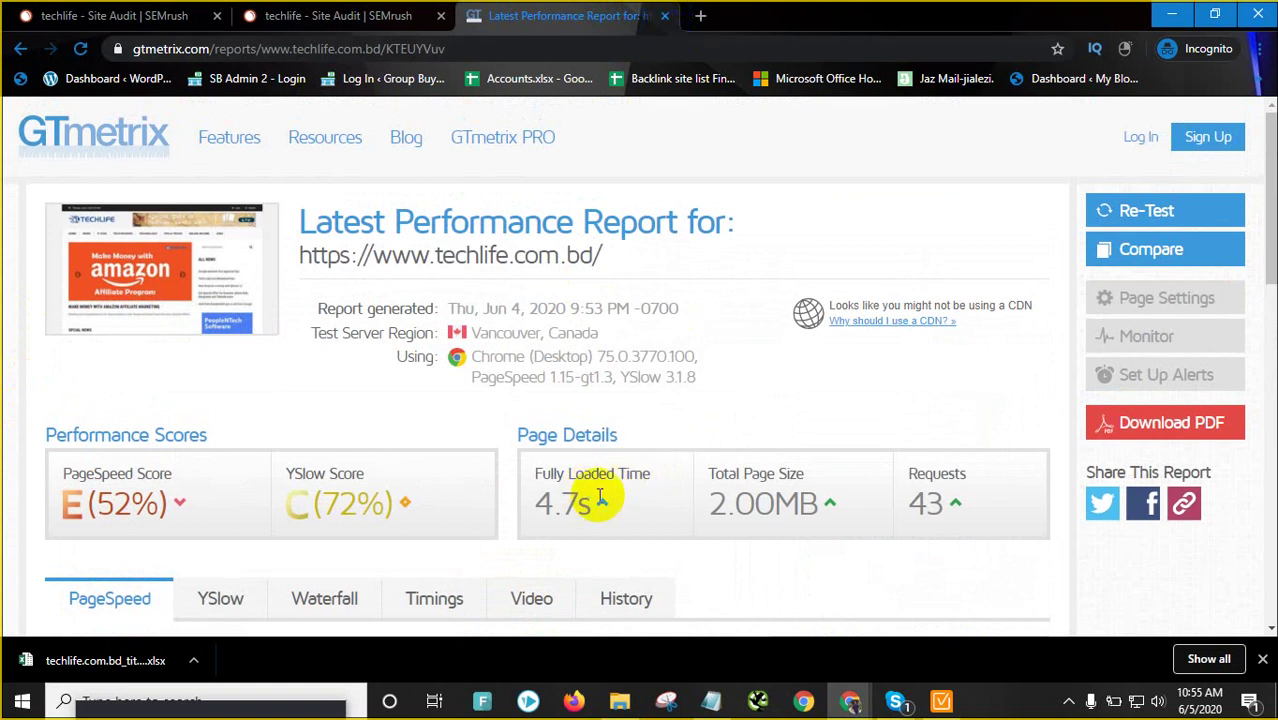
Close GTmetrix, skim the SEMrush overview (377 errors, 418 warnings, 122 notices), then switch to WebSite Auditor
{"action": "left_click", "coordinate": [665, 17]}
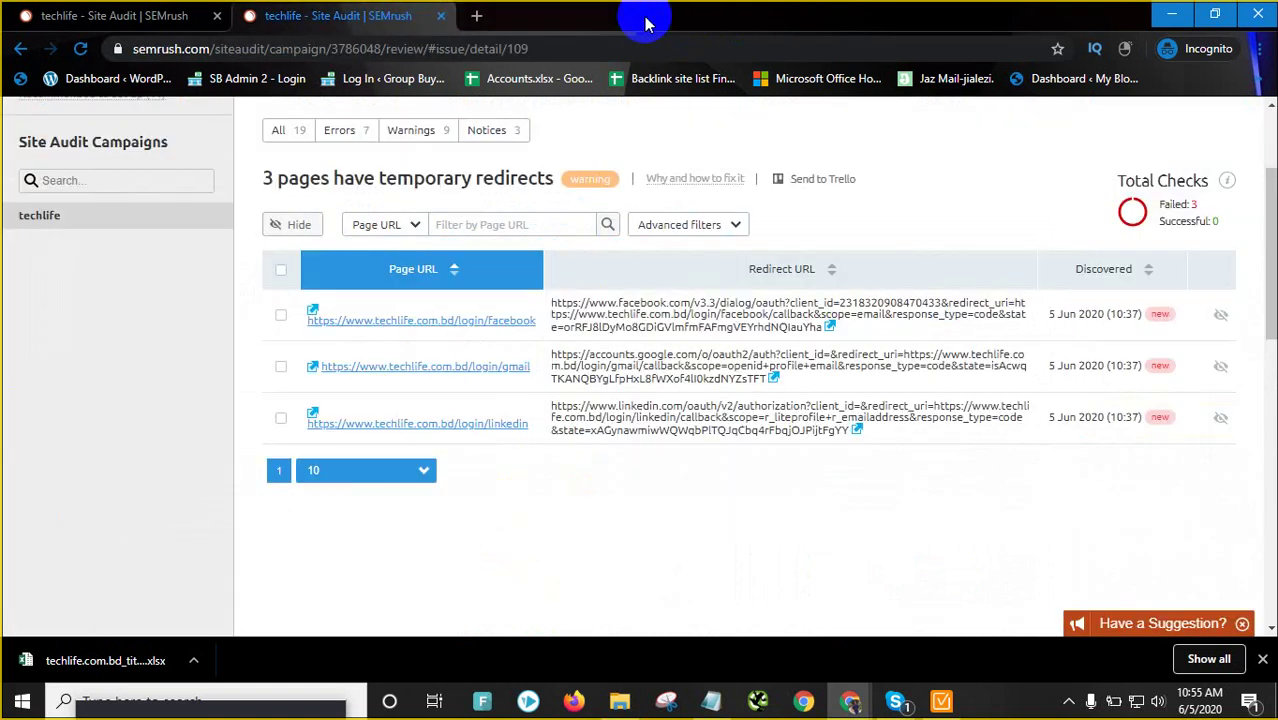
{"action": "scroll", "coordinate": [470, 378], "scroll_direction": "up", "scroll_amount": 2}
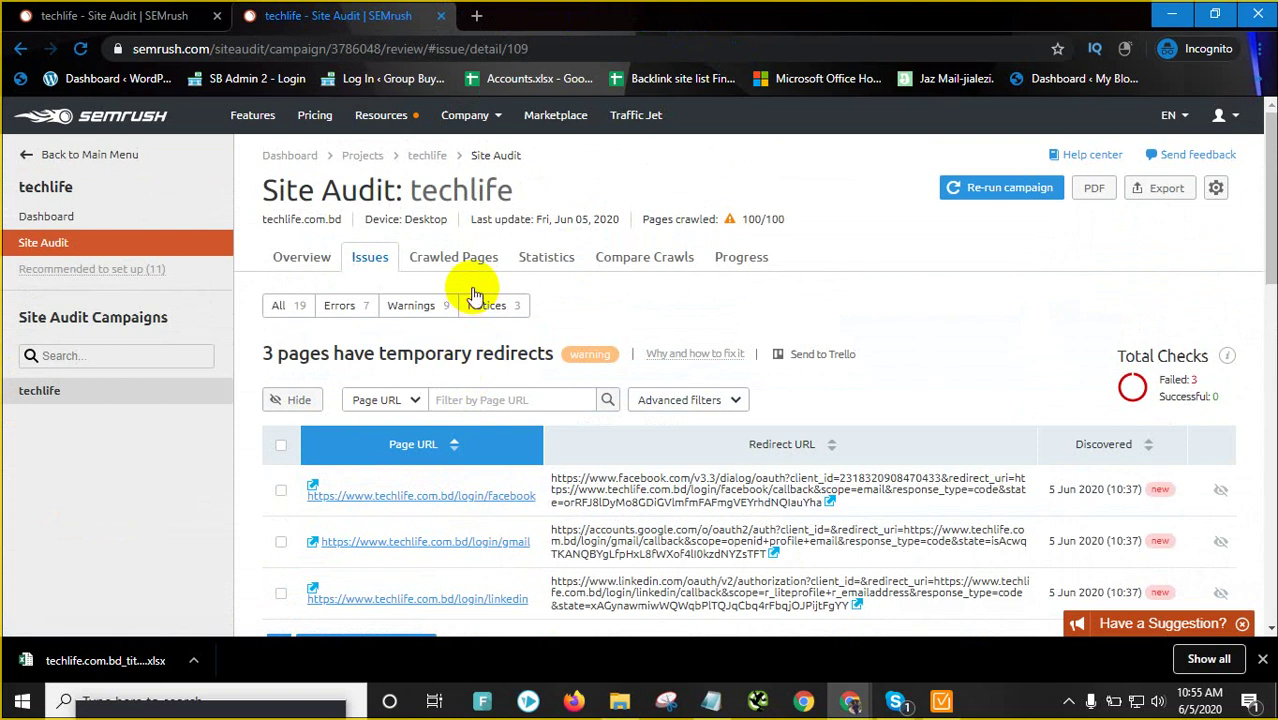
{"action": "scroll", "coordinate": [476, 372], "scroll_direction": "down", "scroll_amount": 1}
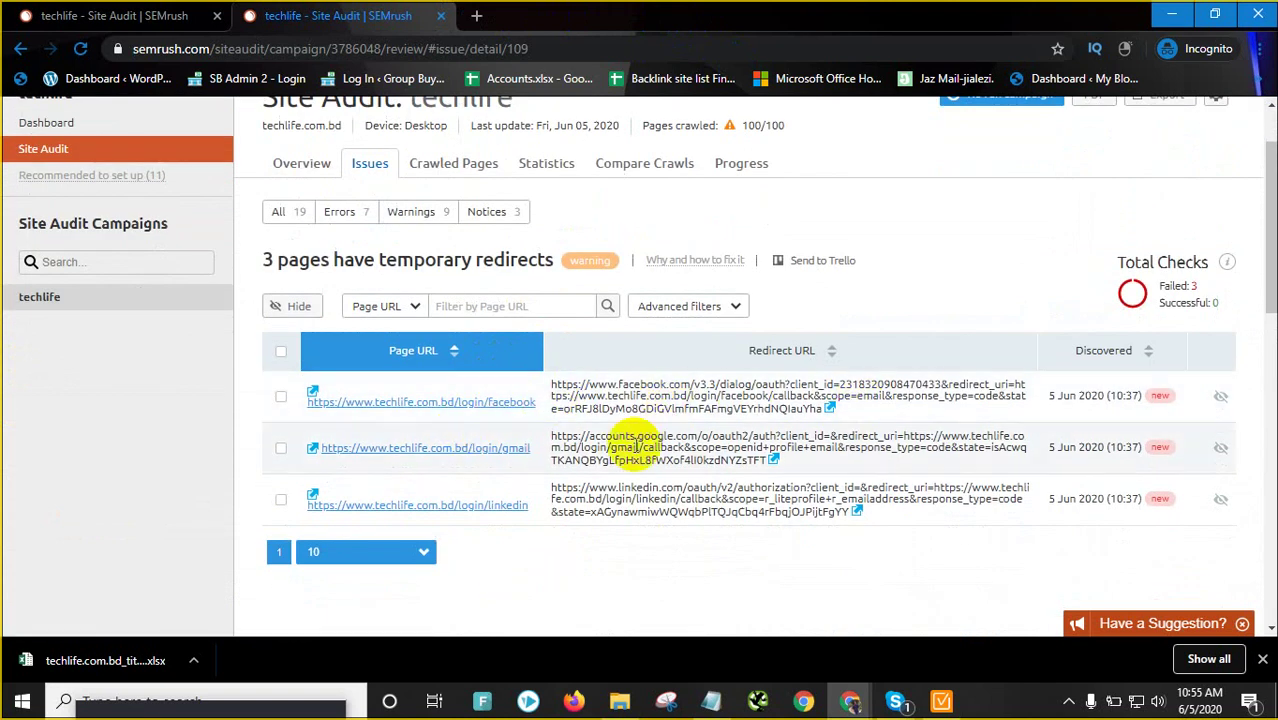
{"action": "scroll", "coordinate": [700, 437], "scroll_direction": "up", "scroll_amount": 1}
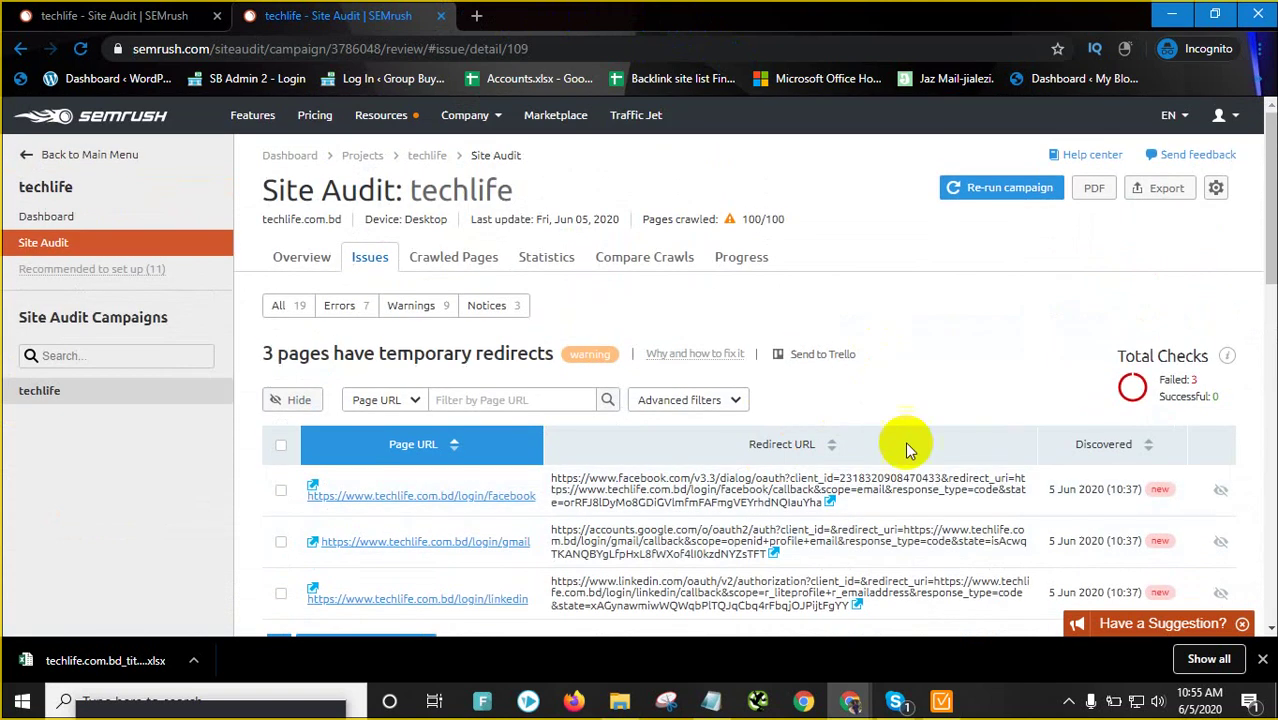
{"action": "left_click", "coordinate": [320, 257]}
{"action": "scroll", "coordinate": [825, 415], "scroll_direction": "down", "scroll_amount": 9}
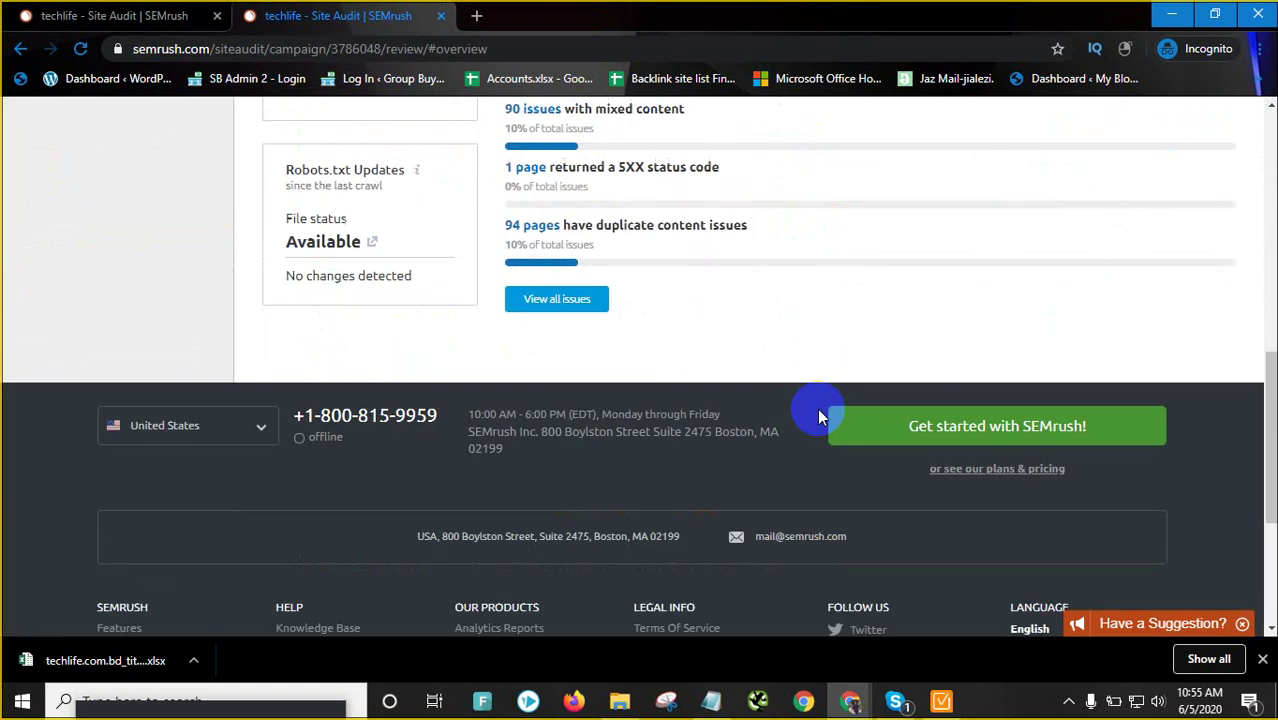
{"action": "scroll", "coordinate": [800, 414], "scroll_direction": "up", "scroll_amount": 4}
{"action": "scroll", "coordinate": [542, 460], "scroll_direction": "up", "scroll_amount": 5}
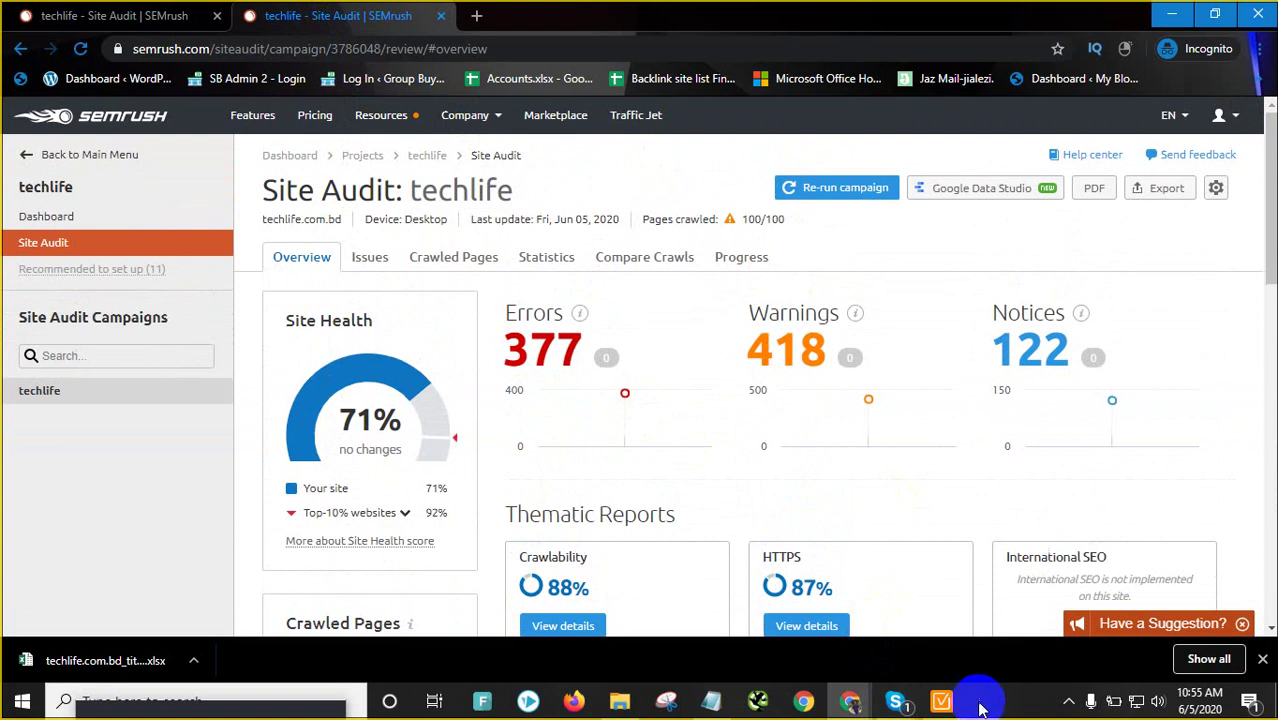
{"action": "left_click", "coordinate": [941, 700]}
Open Site Audit and review the 15 resources with 4xx status codes
{"action": "scroll", "coordinate": [390, 228], "scroll_direction": "up", "scroll_amount": 4}
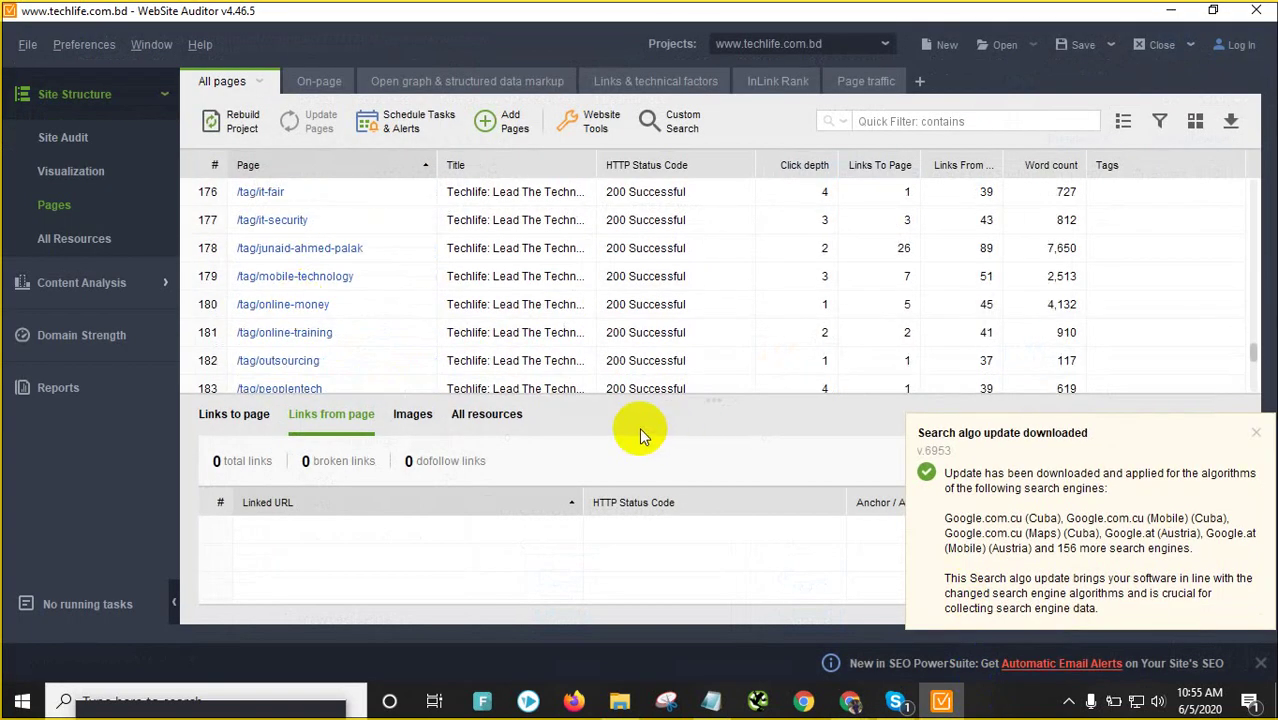
{"action": "scroll", "coordinate": [512, 366], "scroll_direction": "up", "scroll_amount": 9}
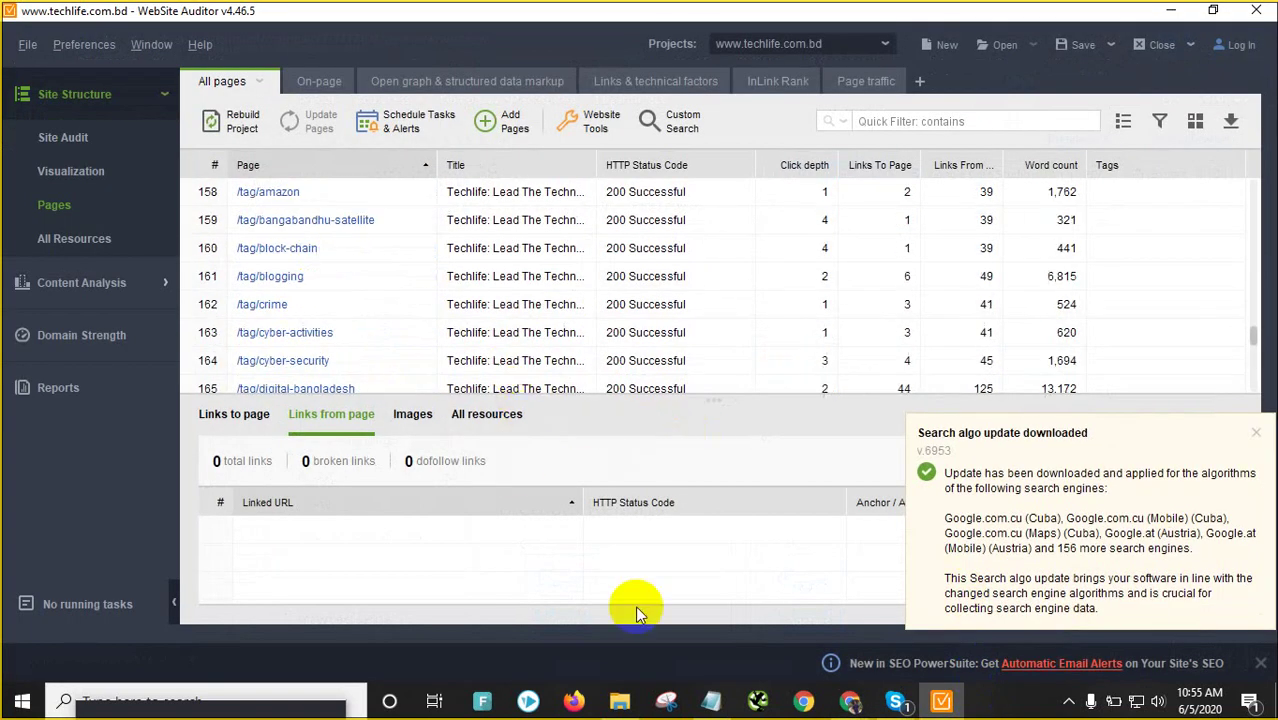
{"action": "scroll", "coordinate": [570, 345], "scroll_direction": "up", "scroll_amount": 3}
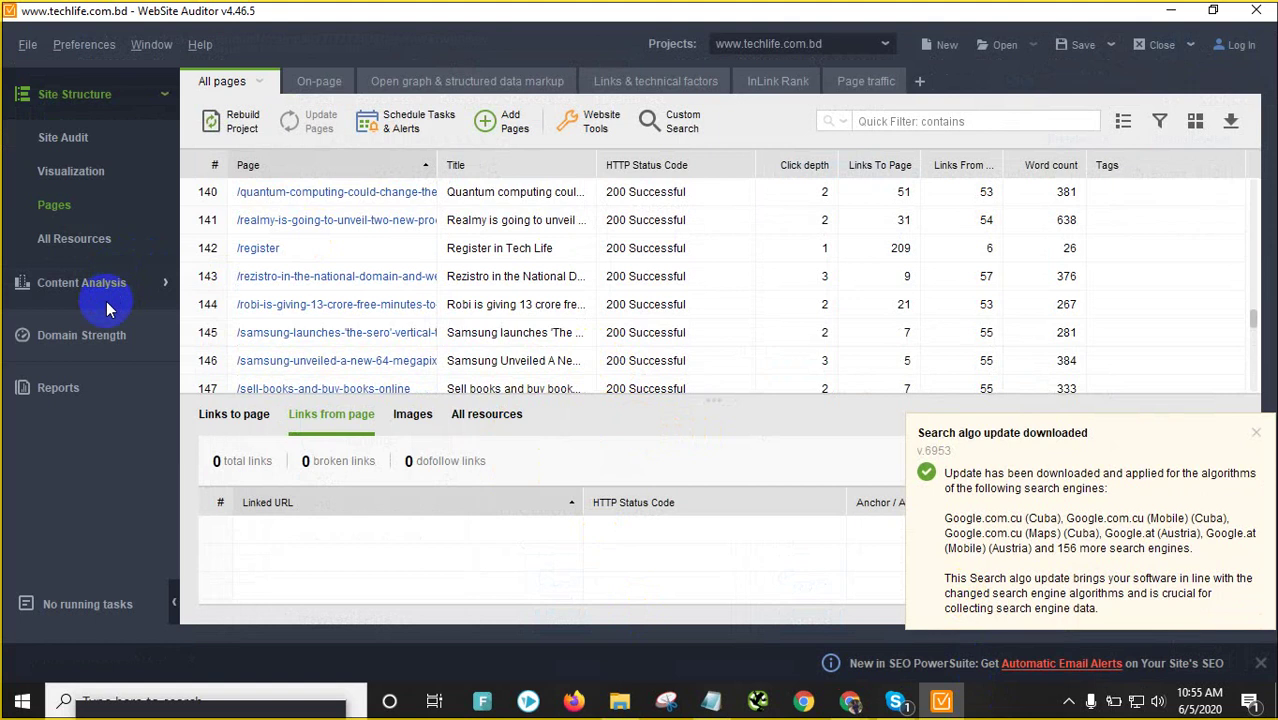
{"action": "left_click", "coordinate": [81, 140]}
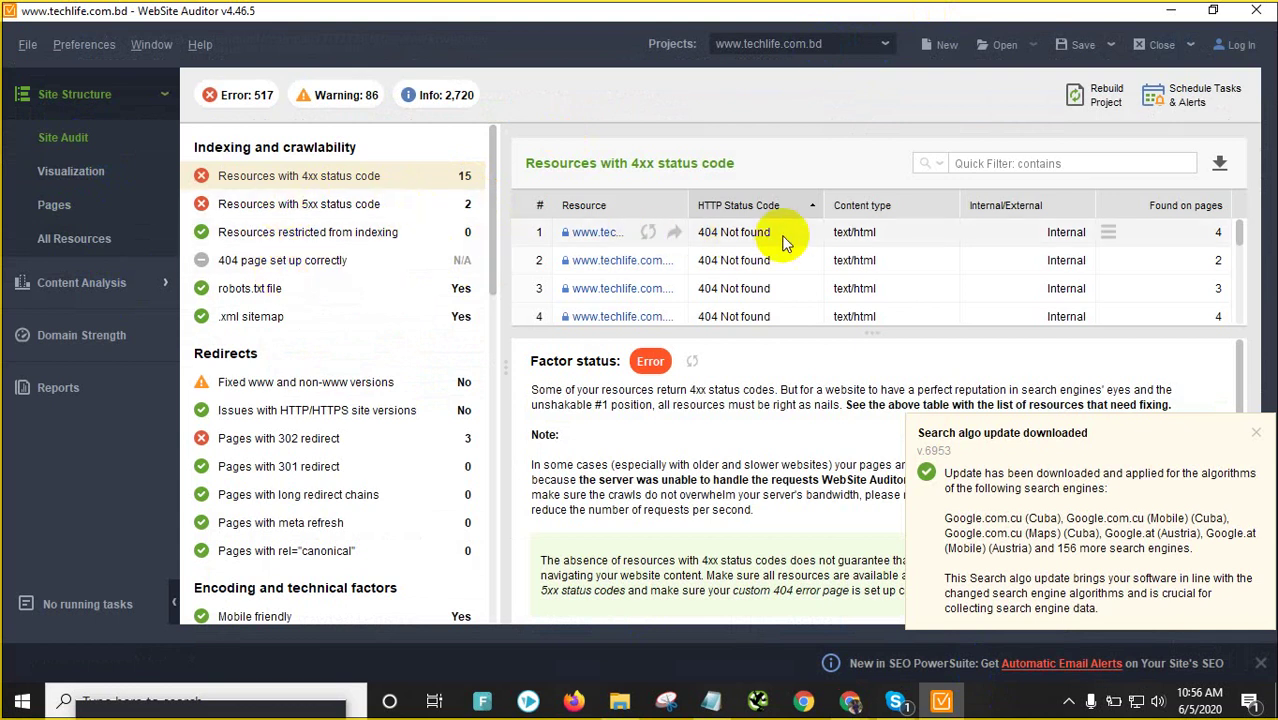
{"action": "scroll", "coordinate": [785, 245], "scroll_direction": "down", "scroll_amount": 4}
{"action": "scroll", "coordinate": [630, 263], "scroll_direction": "up", "scroll_amount": 4}
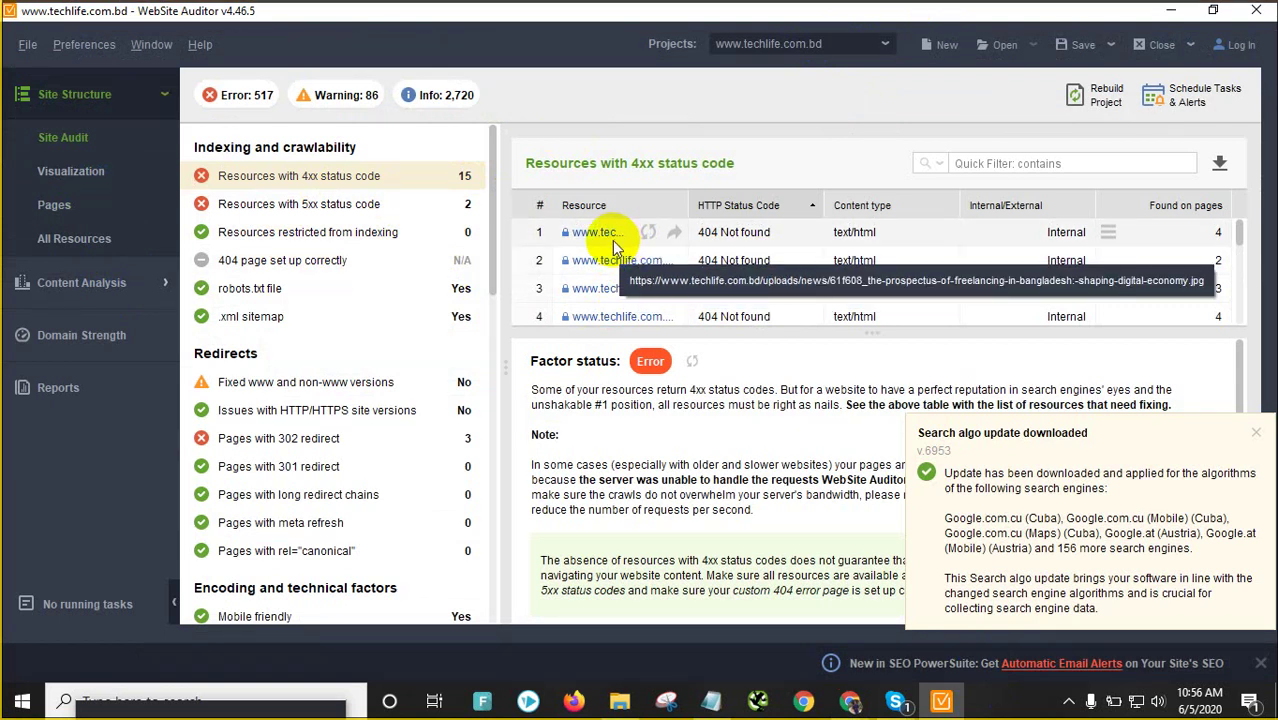
{"action": "scroll", "coordinate": [612, 255], "scroll_direction": "down", "scroll_amount": 4}
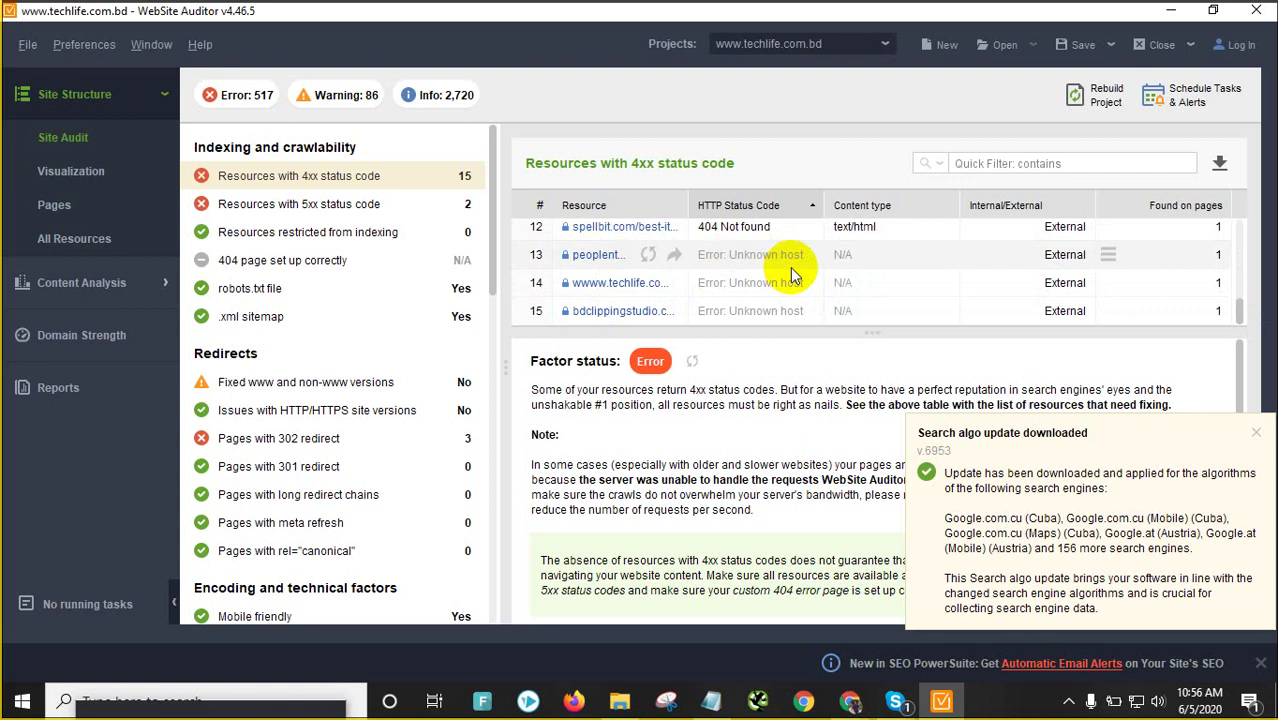
{"action": "scroll", "coordinate": [790, 267], "scroll_direction": "up", "scroll_amount": 4}
Export the 4xx resources table with details as a CSV file in Documents
{"action": "left_click", "coordinate": [1220, 163]}
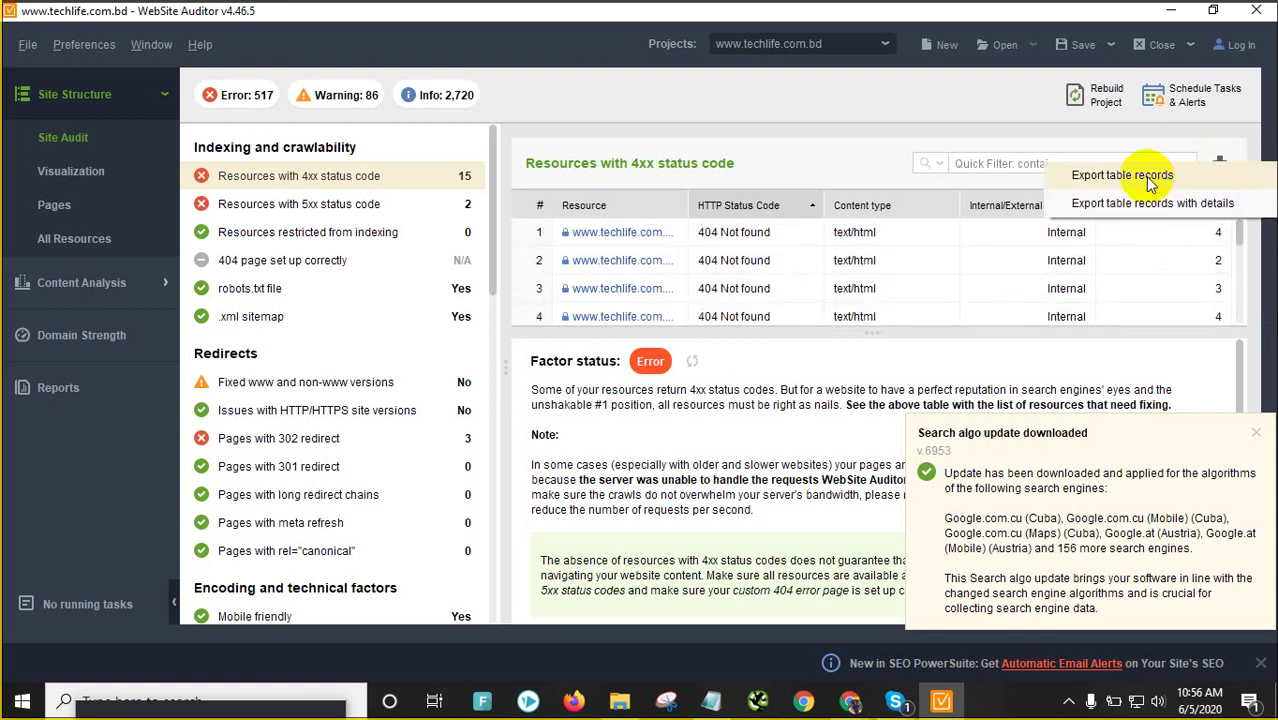
{"action": "left_click", "coordinate": [1130, 205]}
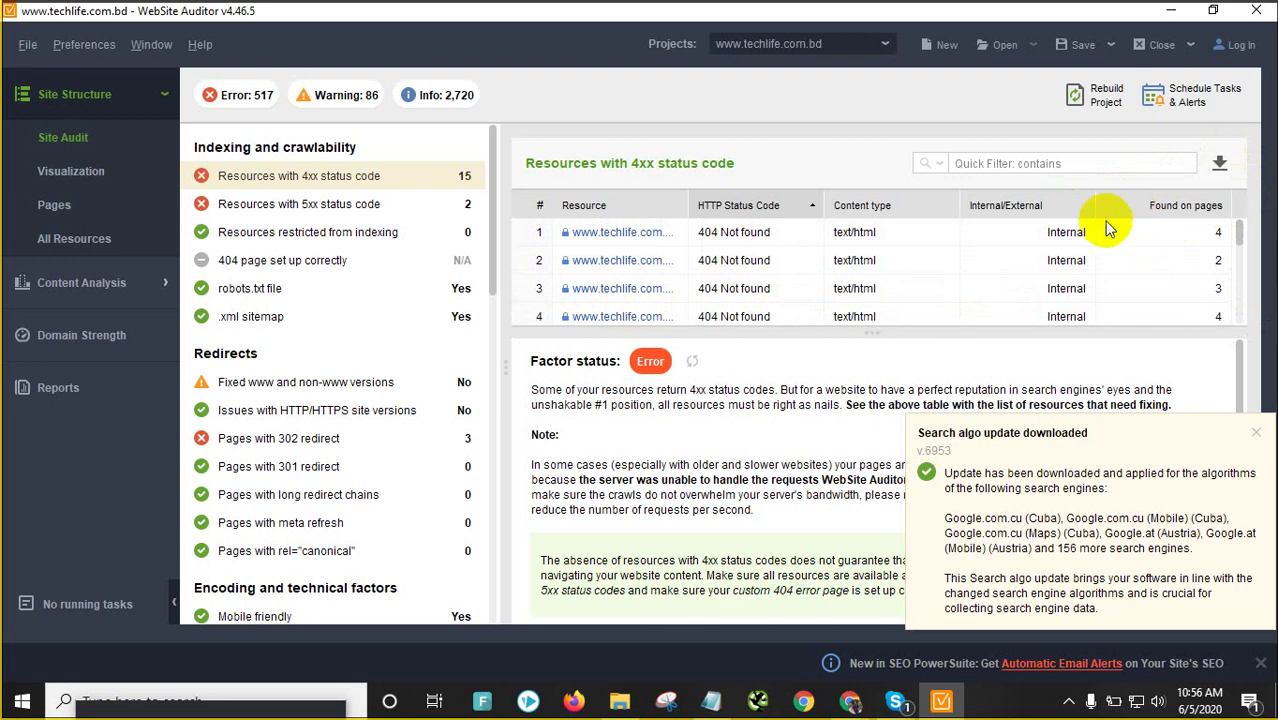
{"action": "left_click", "coordinate": [1220, 163]}
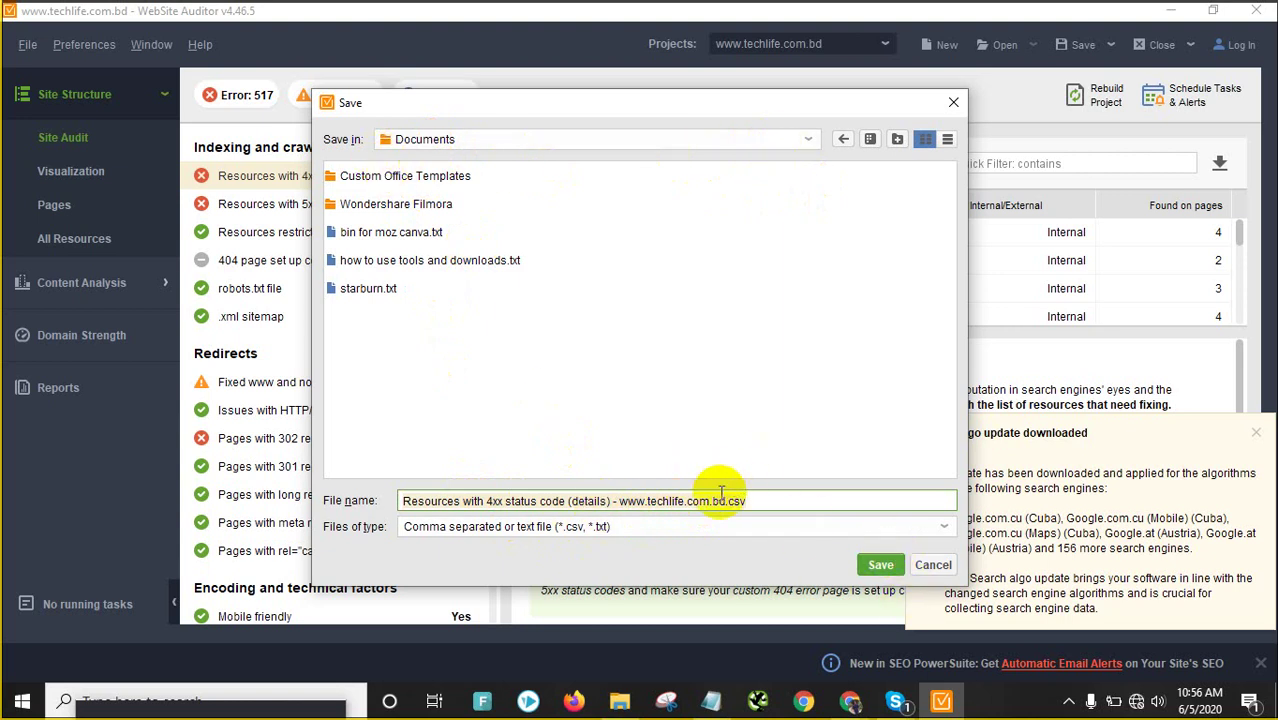
{"action": "left_click", "coordinate": [881, 565]}
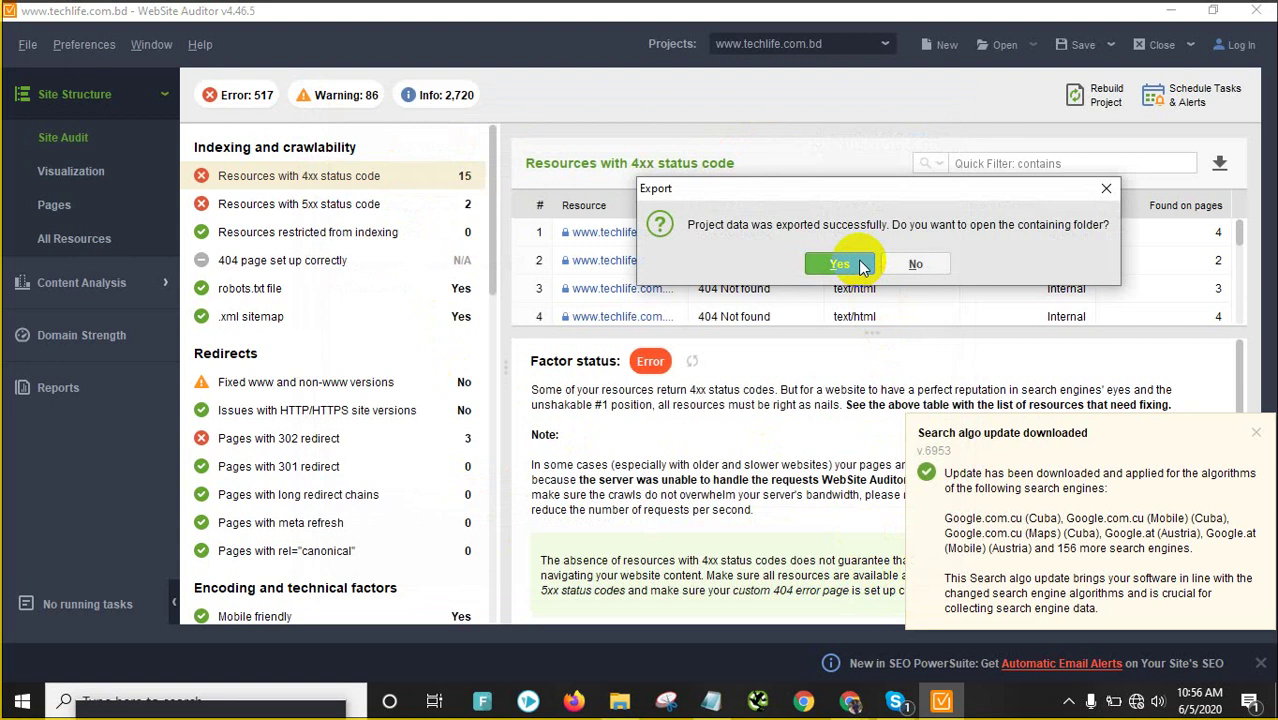
{"action": "left_click", "coordinate": [860, 264]}
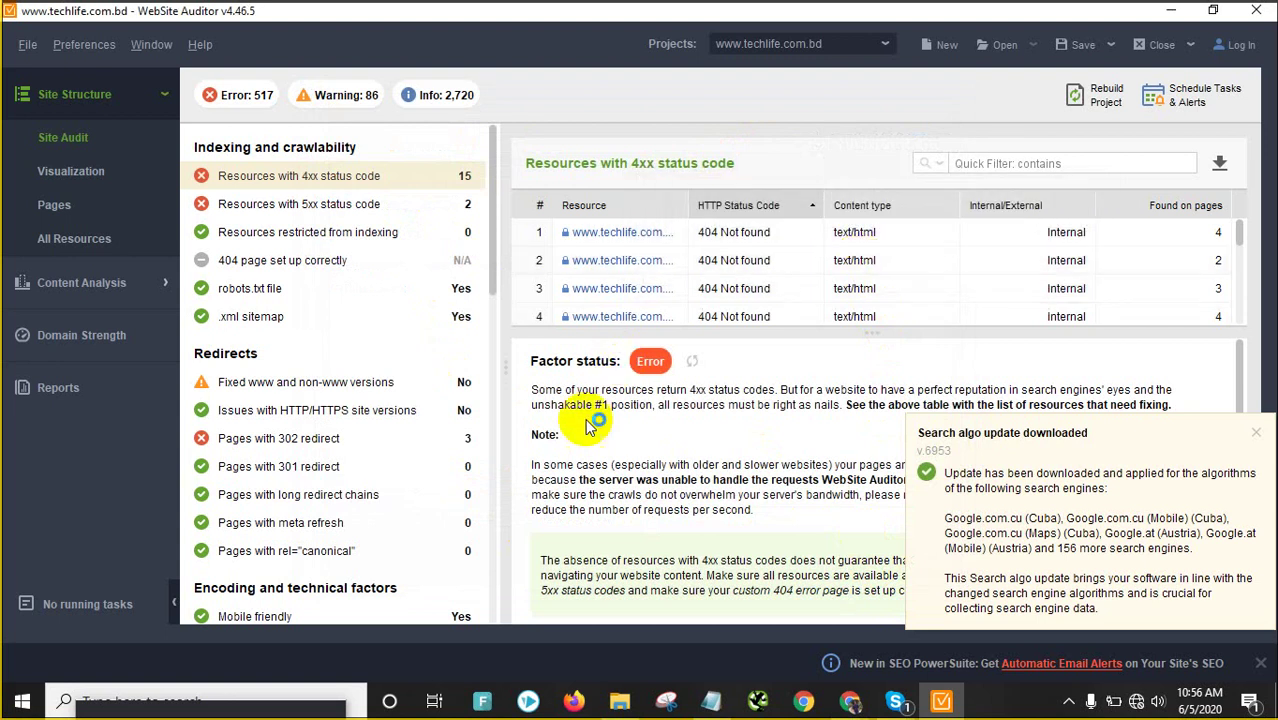
Export the two resources with 5xx status codes with details as a CSV file
{"action": "left_click", "coordinate": [340, 204]}
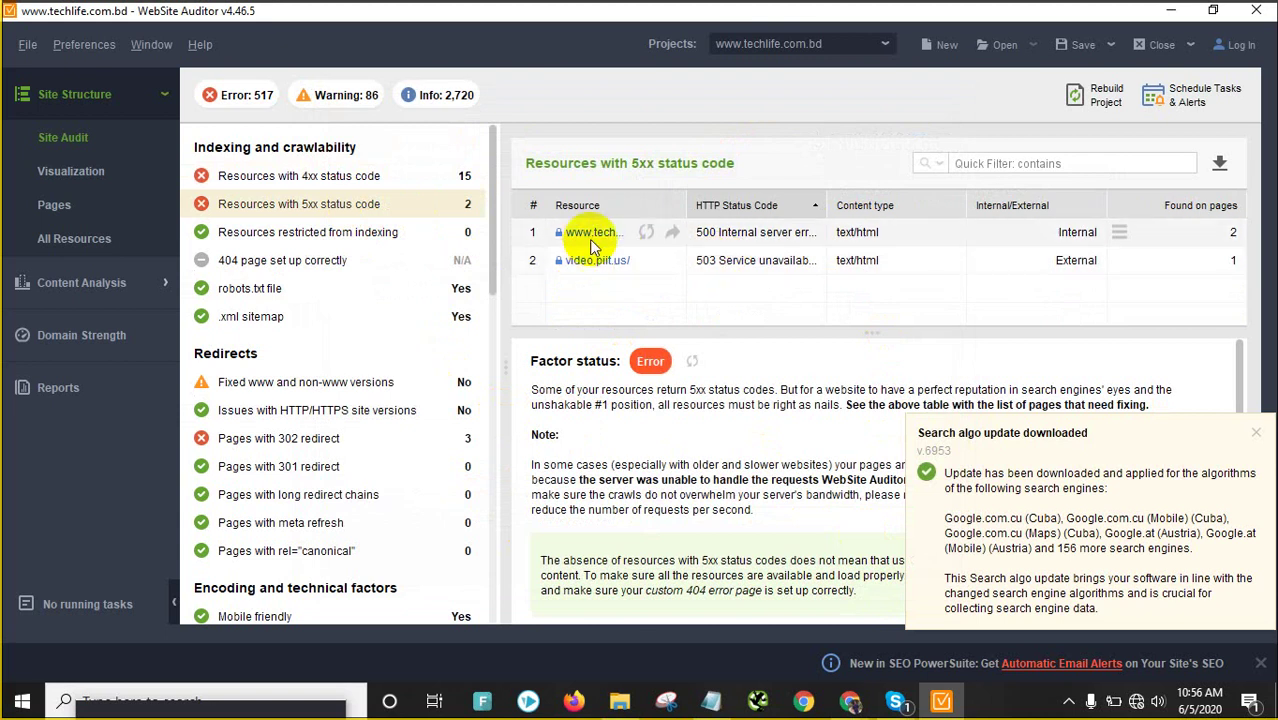
{"action": "left_click", "coordinate": [1219, 163]}
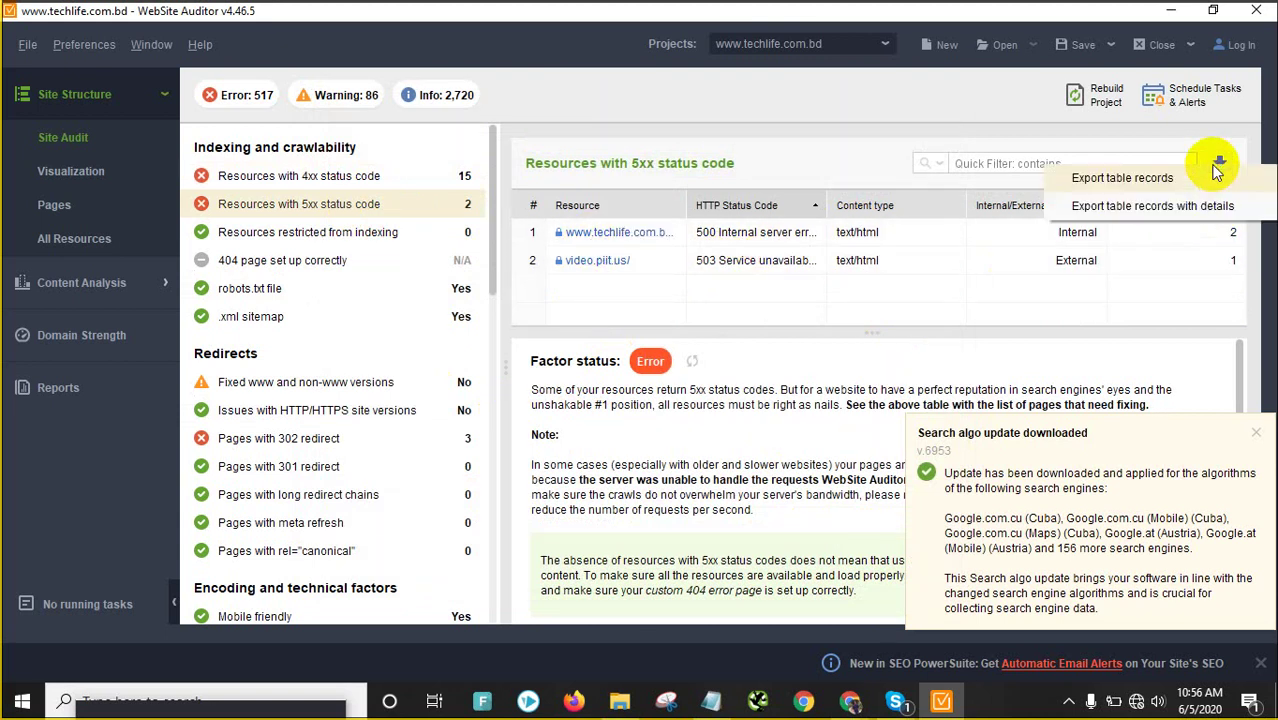
{"action": "left_click", "coordinate": [1148, 206]}
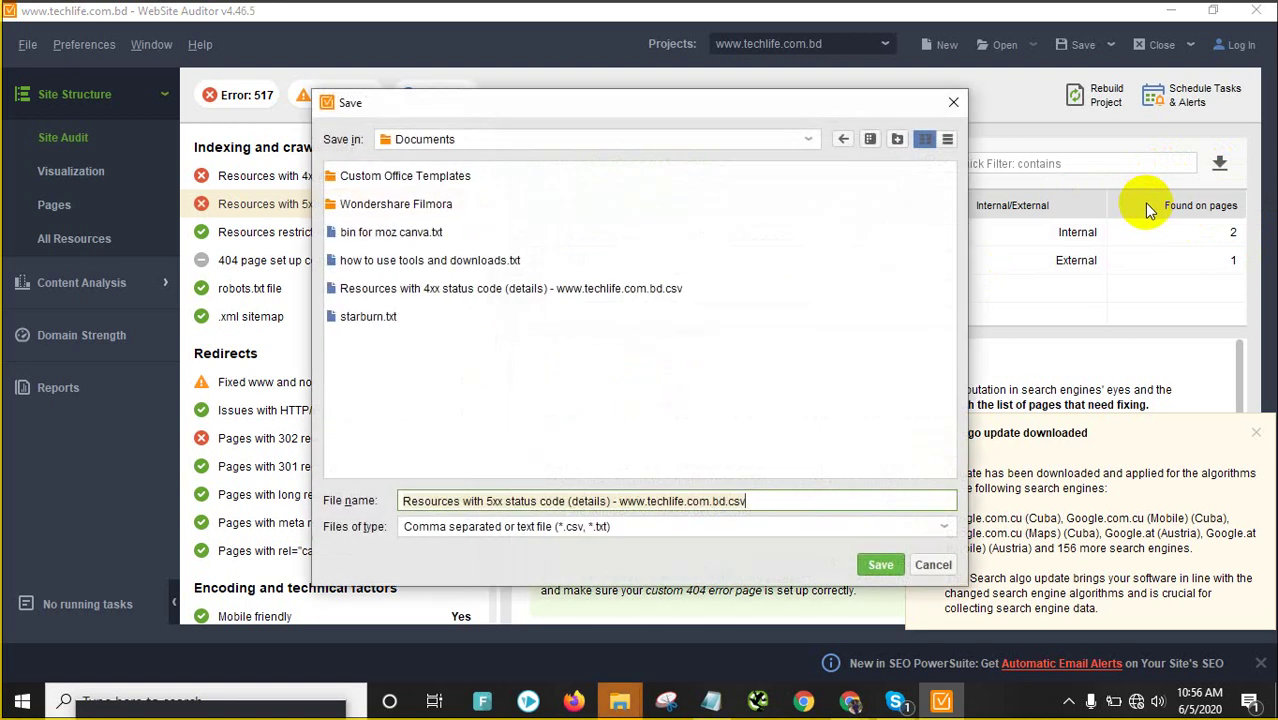
{"action": "left_click", "coordinate": [893, 568]}
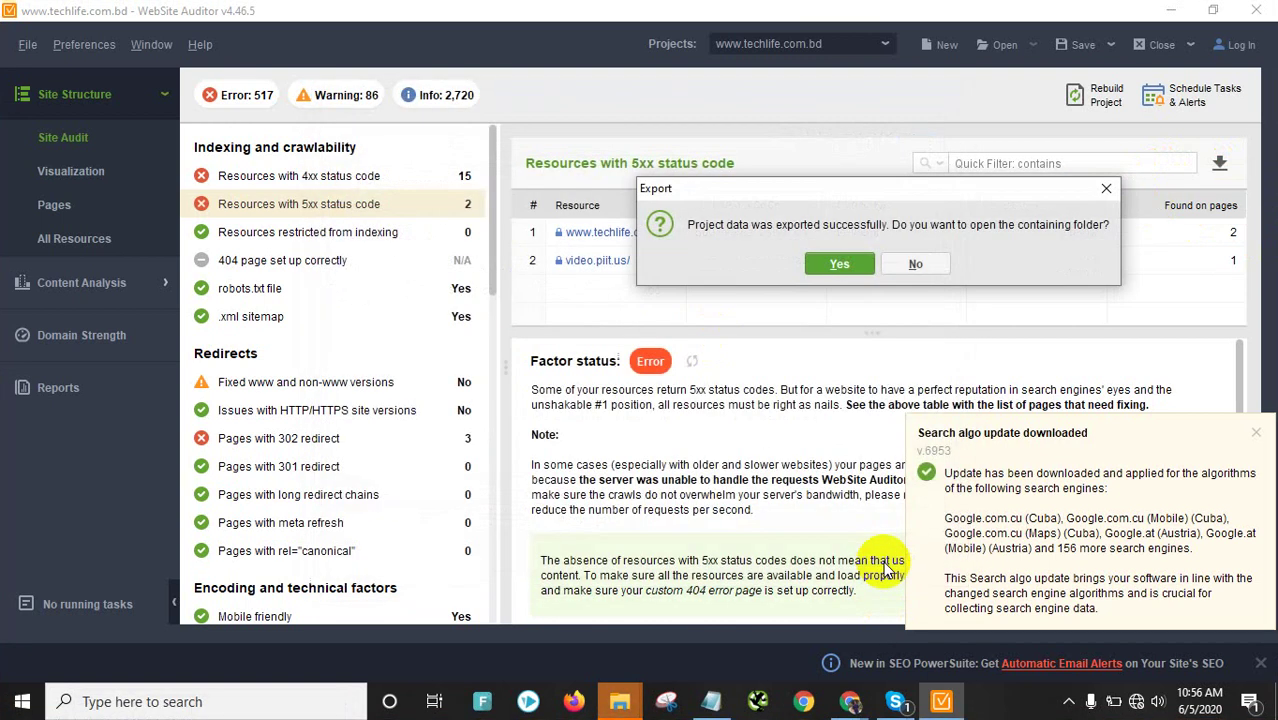
{"action": "left_click", "coordinate": [843, 266]}
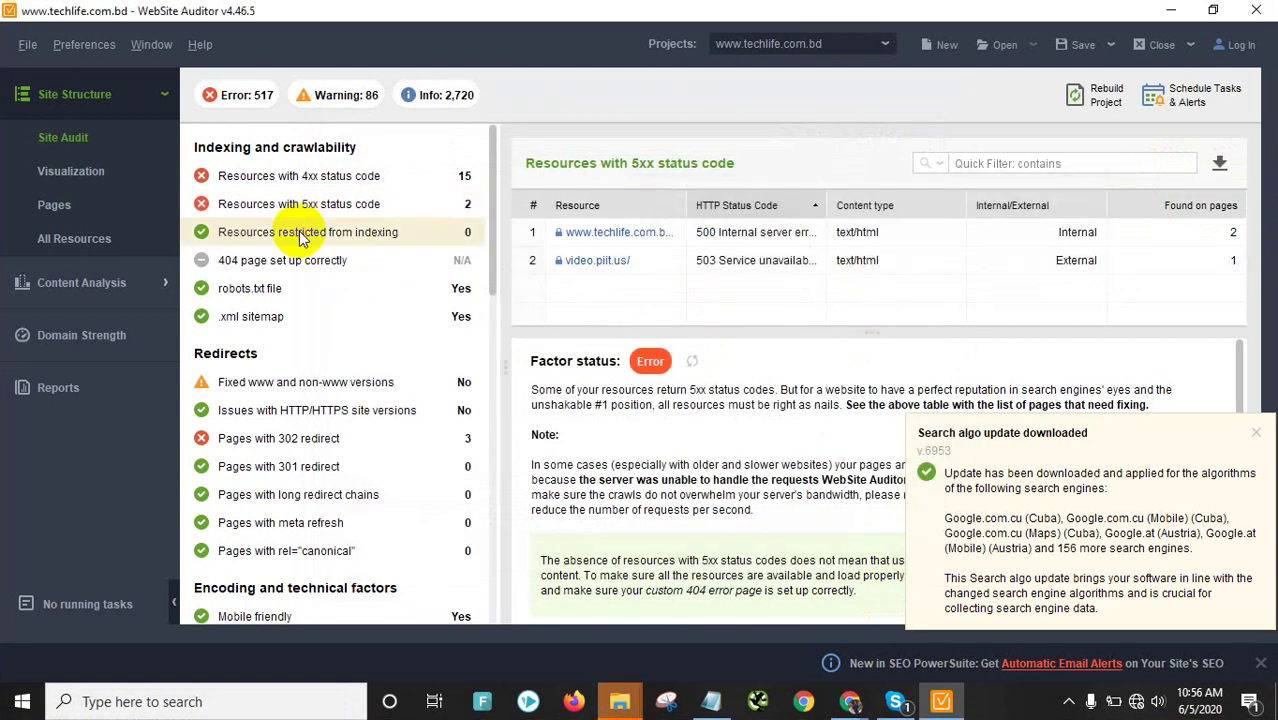
Step through the indexing, 404 page, robots.txt, sitemap and www checks to the 302 redirect pages
{"action": "left_click", "coordinate": [304, 236]}
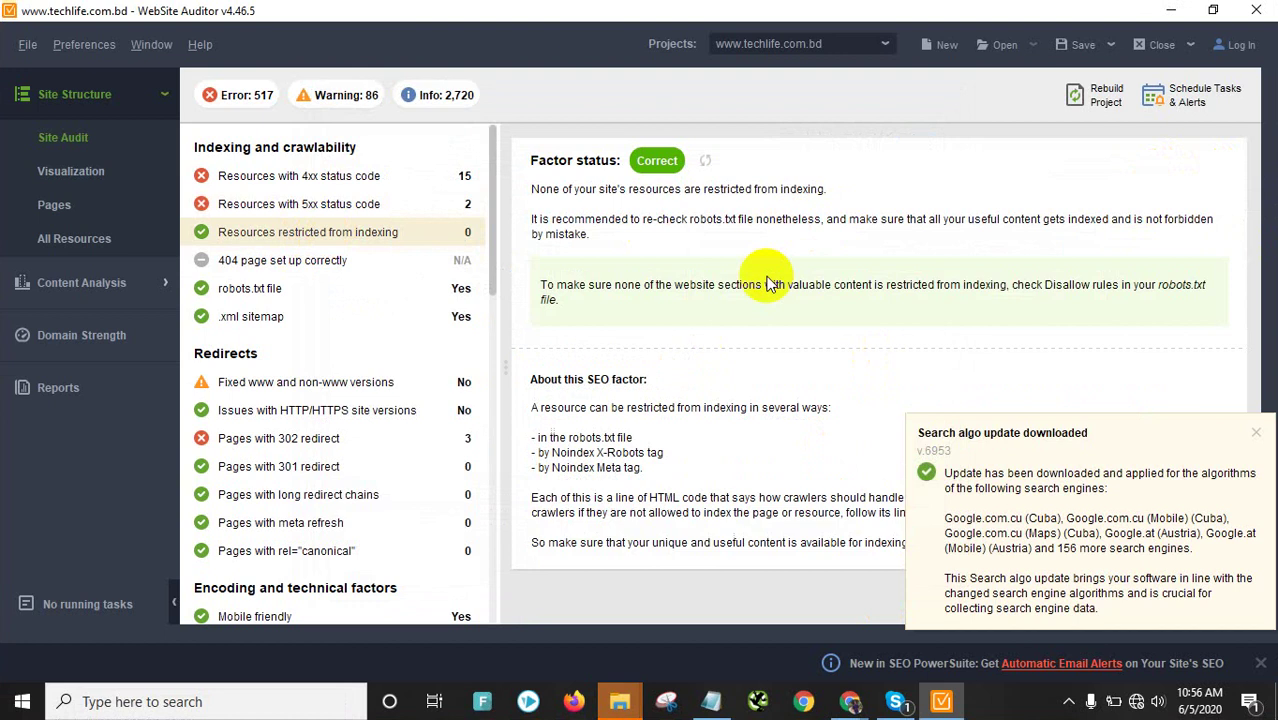
{"action": "left_click", "coordinate": [288, 262]}
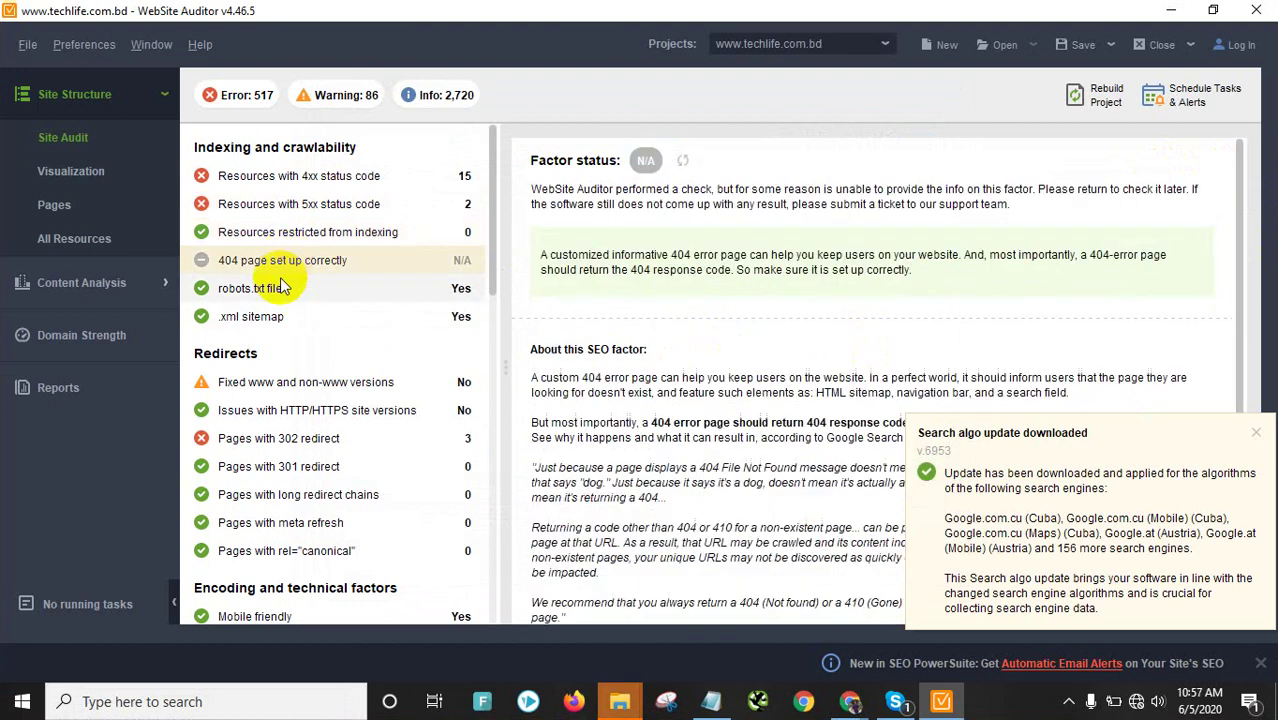
{"action": "left_click", "coordinate": [270, 290]}
{"action": "left_click", "coordinate": [245, 318]}
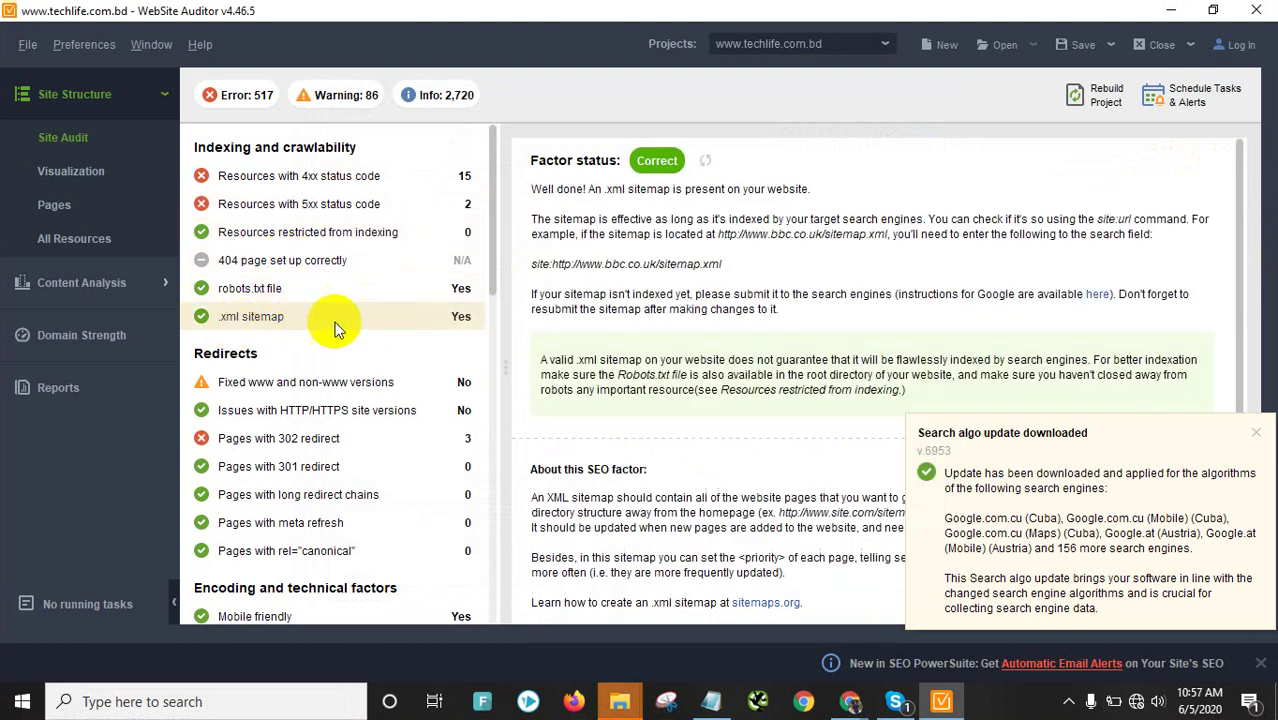
{"action": "left_click", "coordinate": [224, 381]}
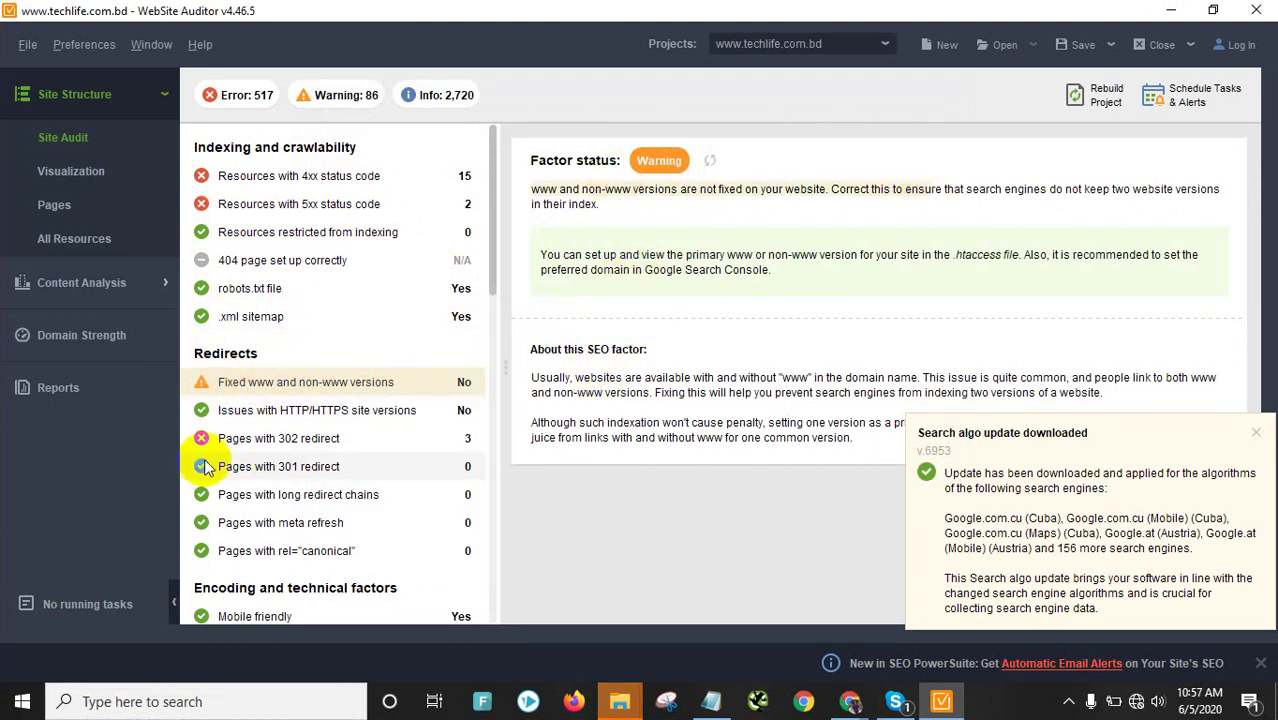
{"action": "left_click", "coordinate": [241, 439]}
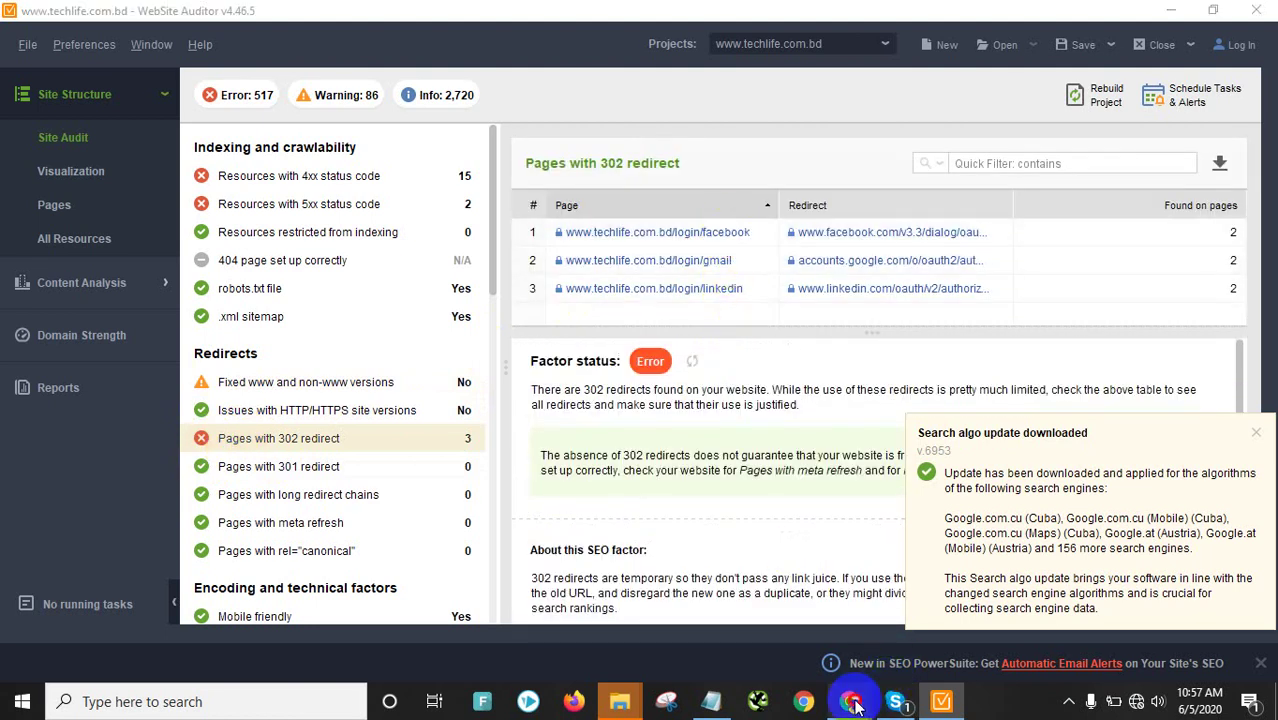
Reopen SEMrush's temporary redirects warning, then return to WebSite Auditor's 302 redirect table
{"action": "mouse_move", "coordinate": [855, 705]}
{"action": "left_click", "coordinate": [895, 625]}
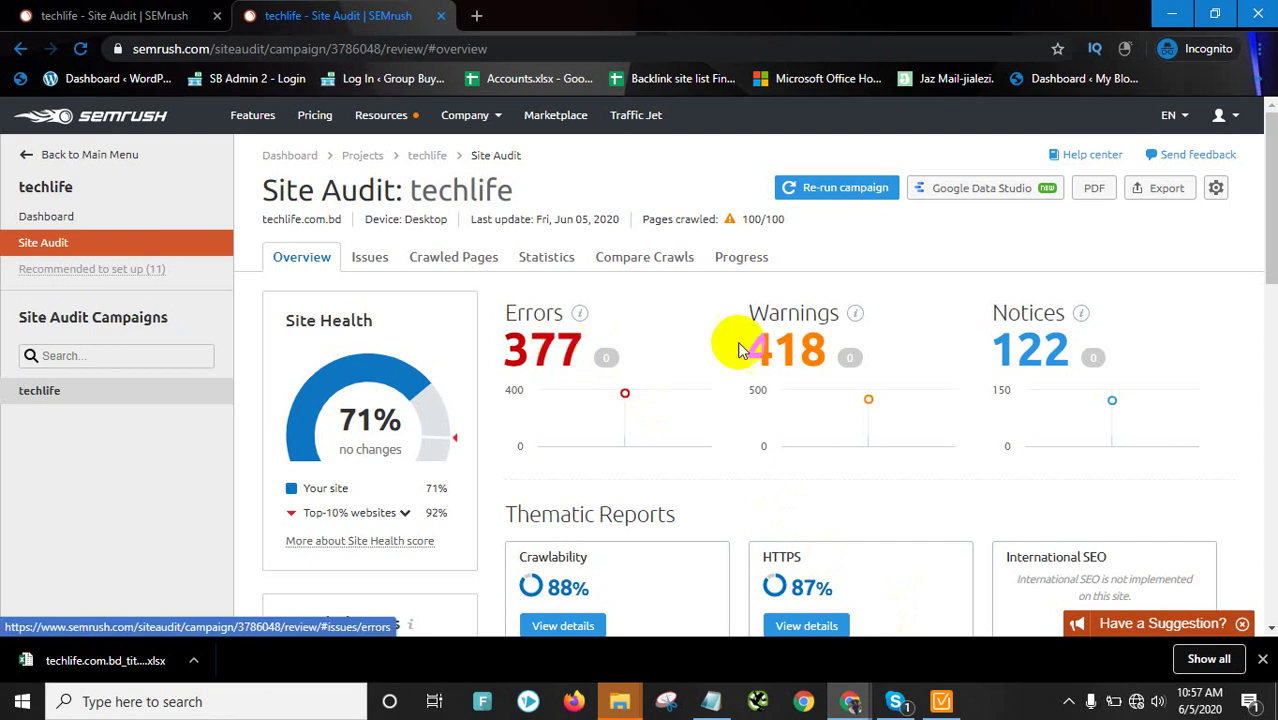
{"action": "left_click", "coordinate": [812, 345]}
{"action": "scroll", "coordinate": [499, 437], "scroll_direction": "down", "scroll_amount": 3}
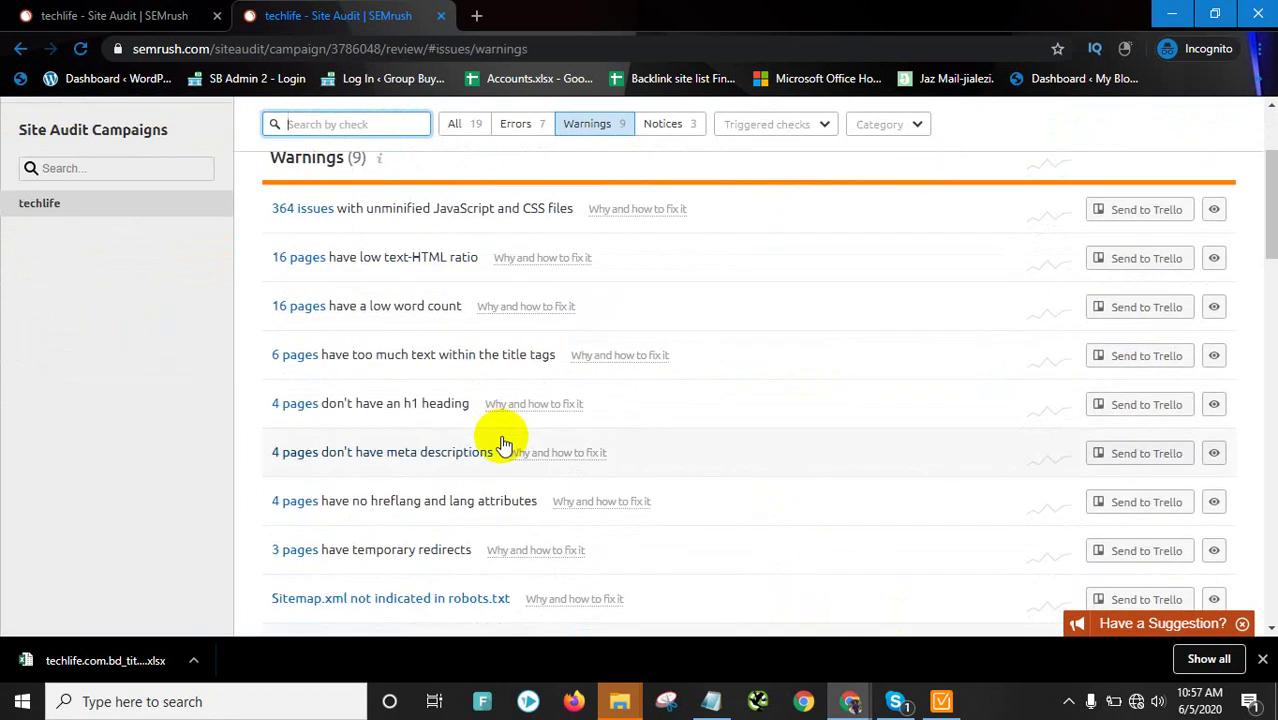
{"action": "scroll", "coordinate": [500, 440], "scroll_direction": "down", "scroll_amount": 2}
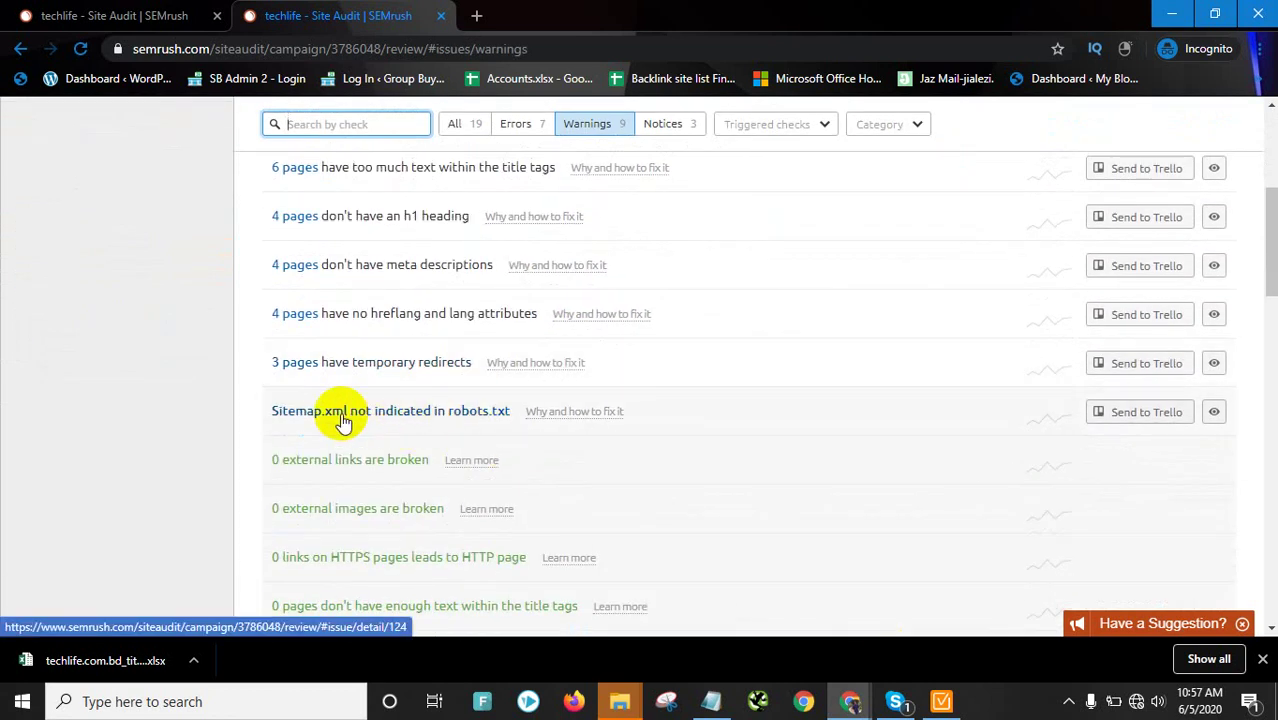
{"action": "scroll", "coordinate": [400, 370], "scroll_direction": "up", "scroll_amount": 5}
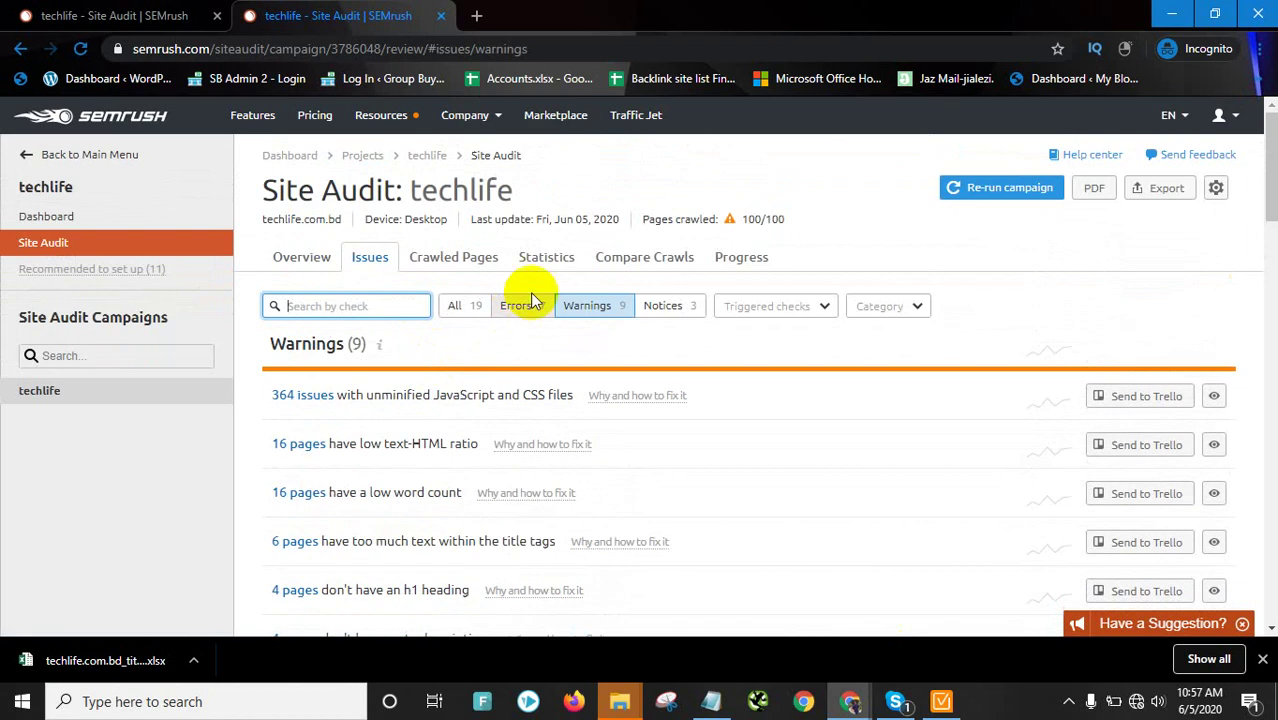
{"action": "scroll", "coordinate": [408, 437], "scroll_direction": "down", "scroll_amount": 2}
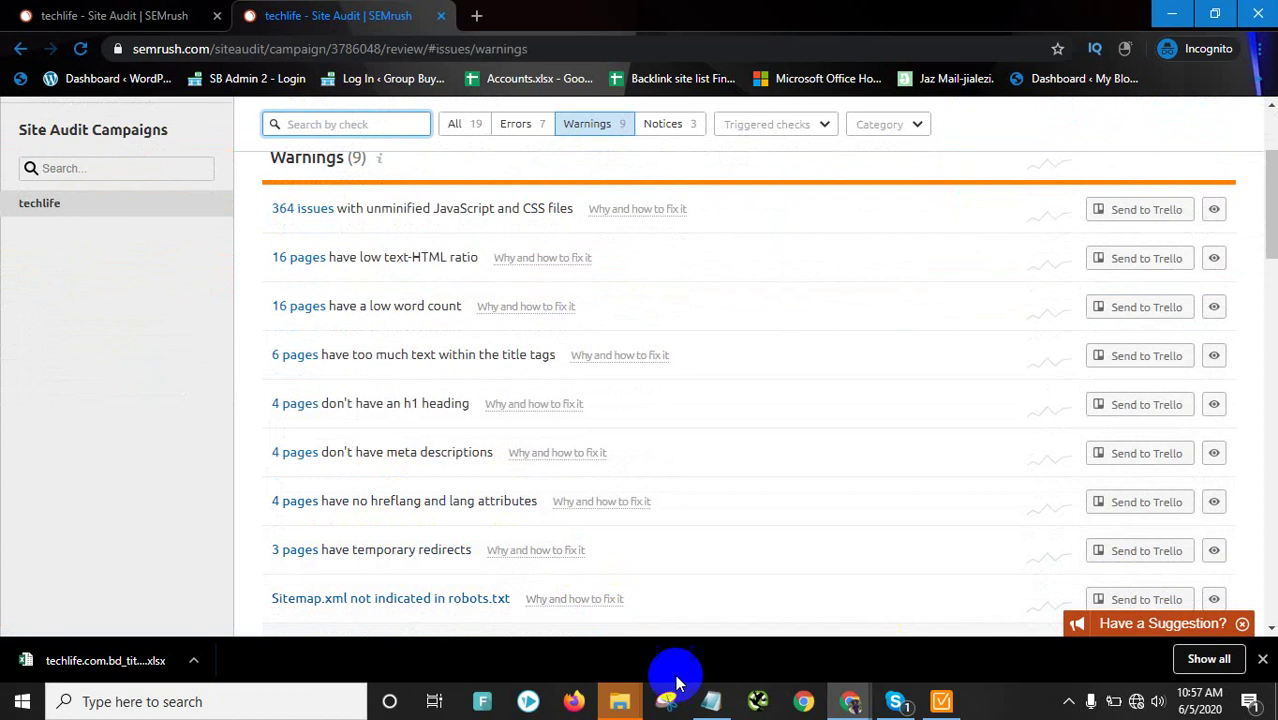
{"action": "left_click", "coordinate": [409, 549]}
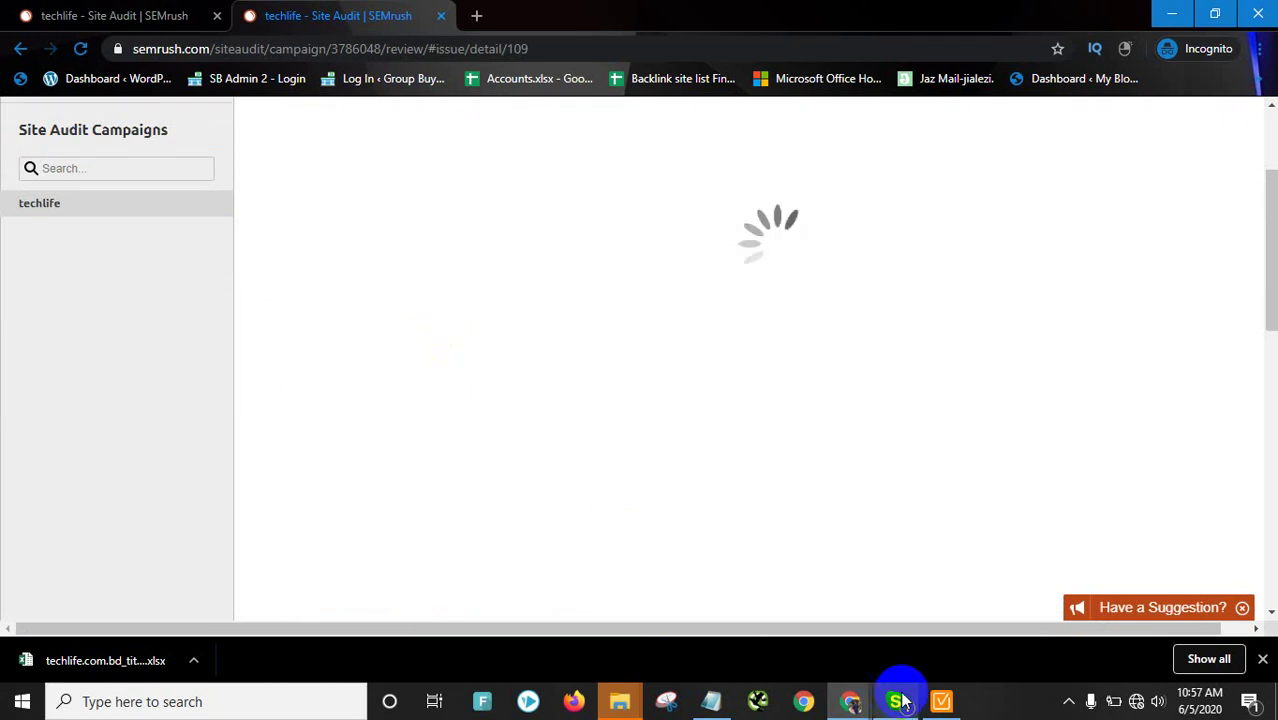
{"action": "left_click", "coordinate": [941, 702]}
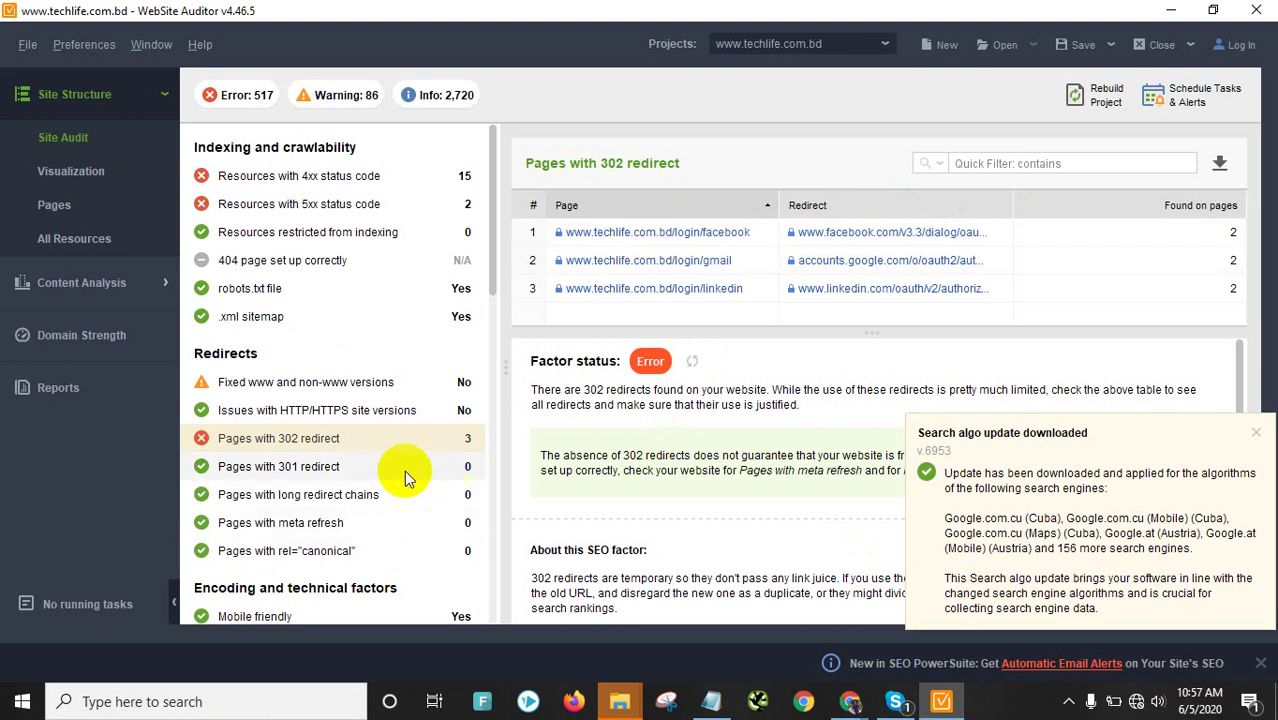
Export the Pages with 302 redirect records with details as a CSV in Documents
{"action": "left_click", "coordinate": [1220, 164]}
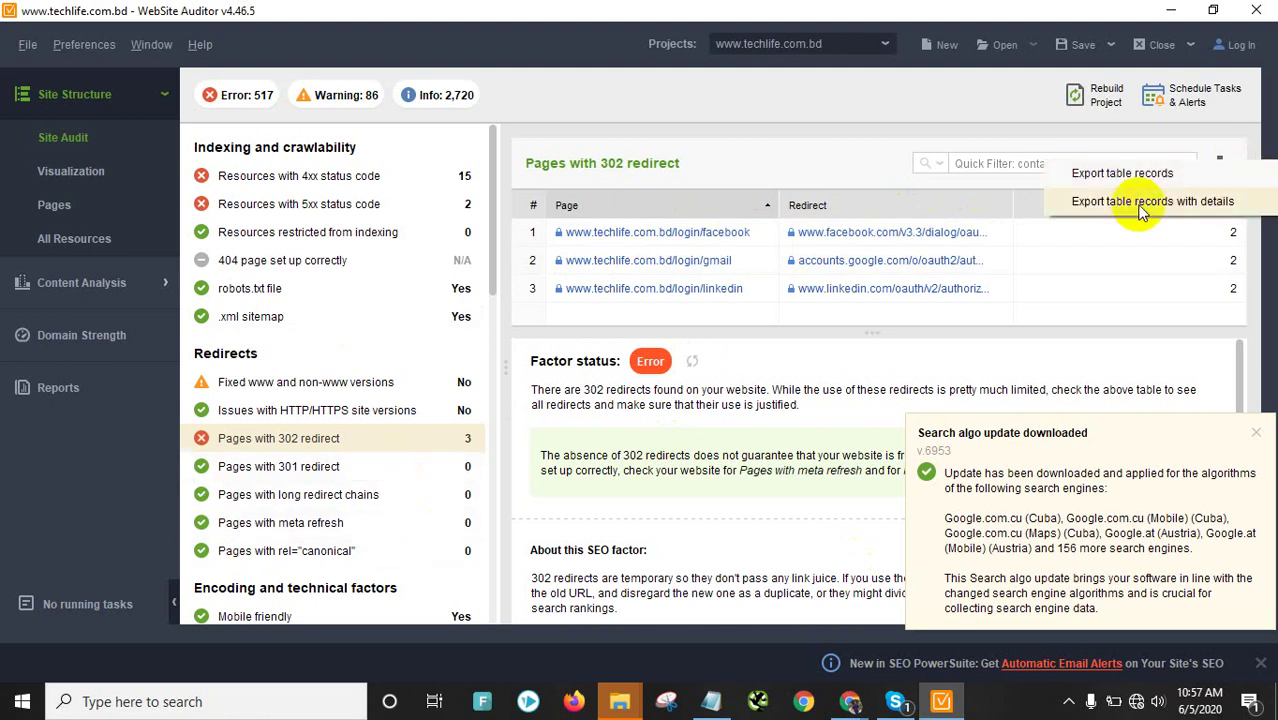
{"action": "left_click", "coordinate": [1141, 204]}
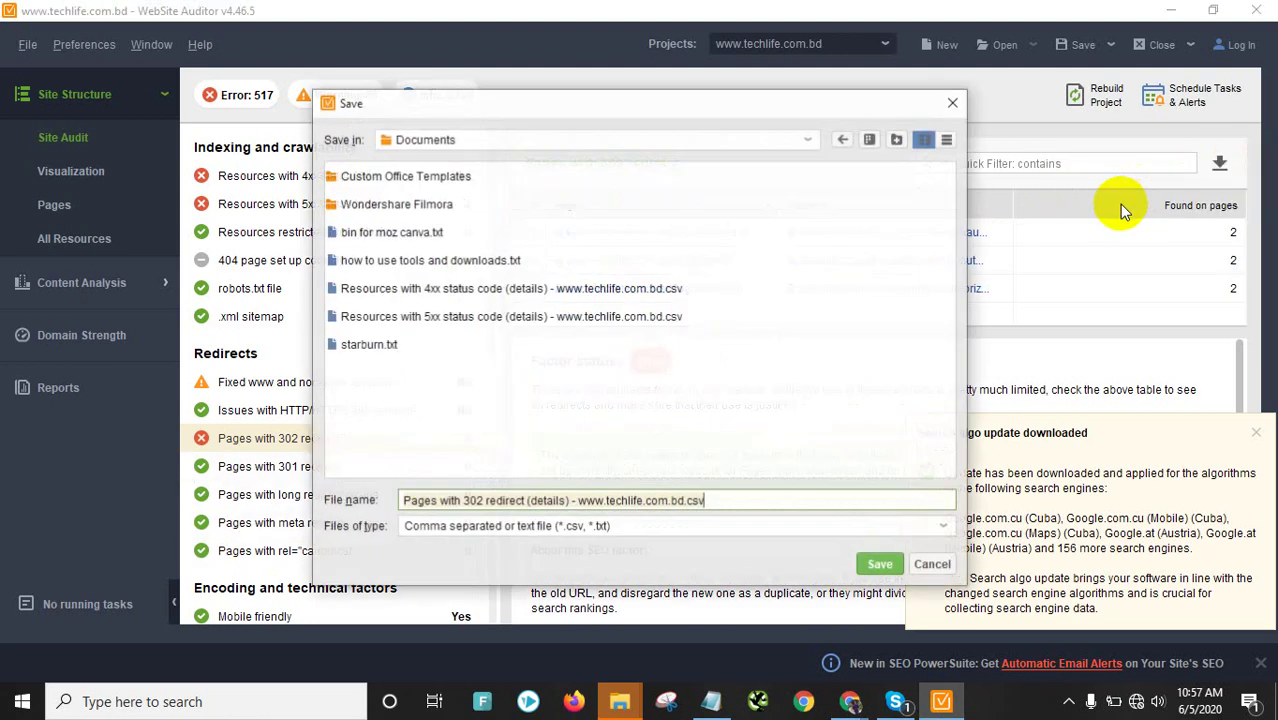
{"action": "left_click", "coordinate": [880, 561]}
{"action": "left_click", "coordinate": [839, 264]}
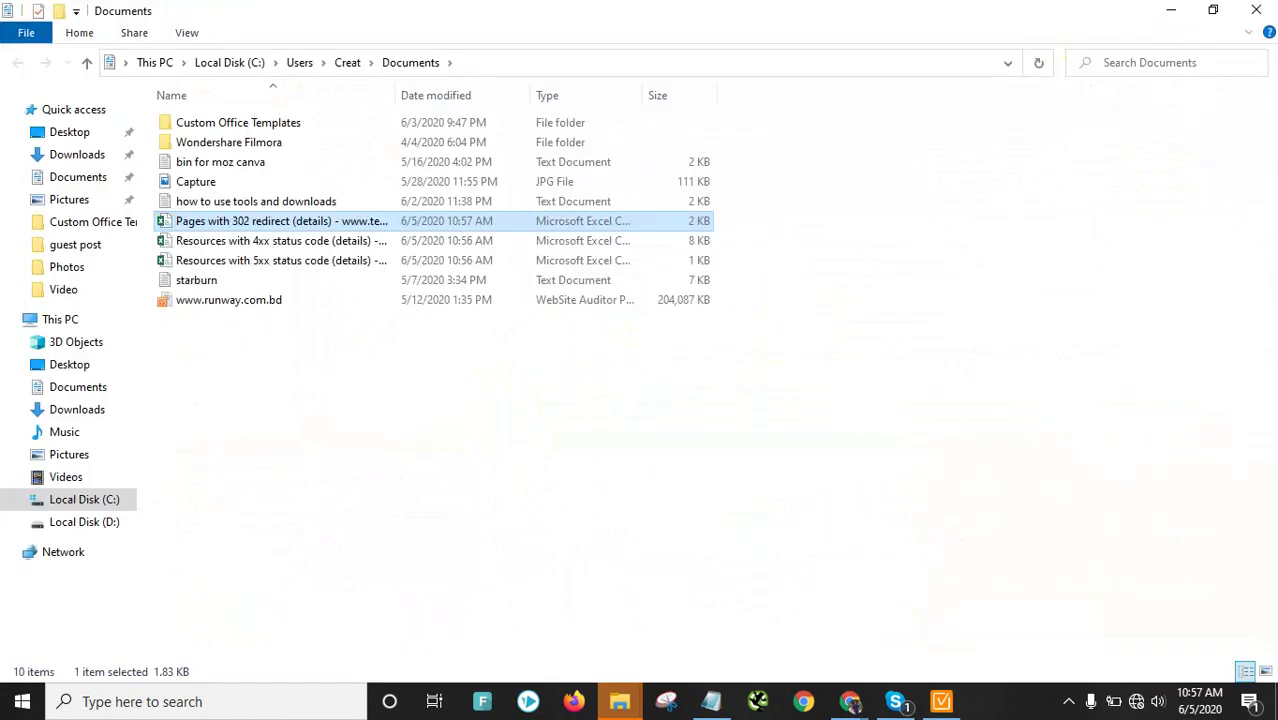
{"action": "left_click", "coordinate": [1251, 11]}
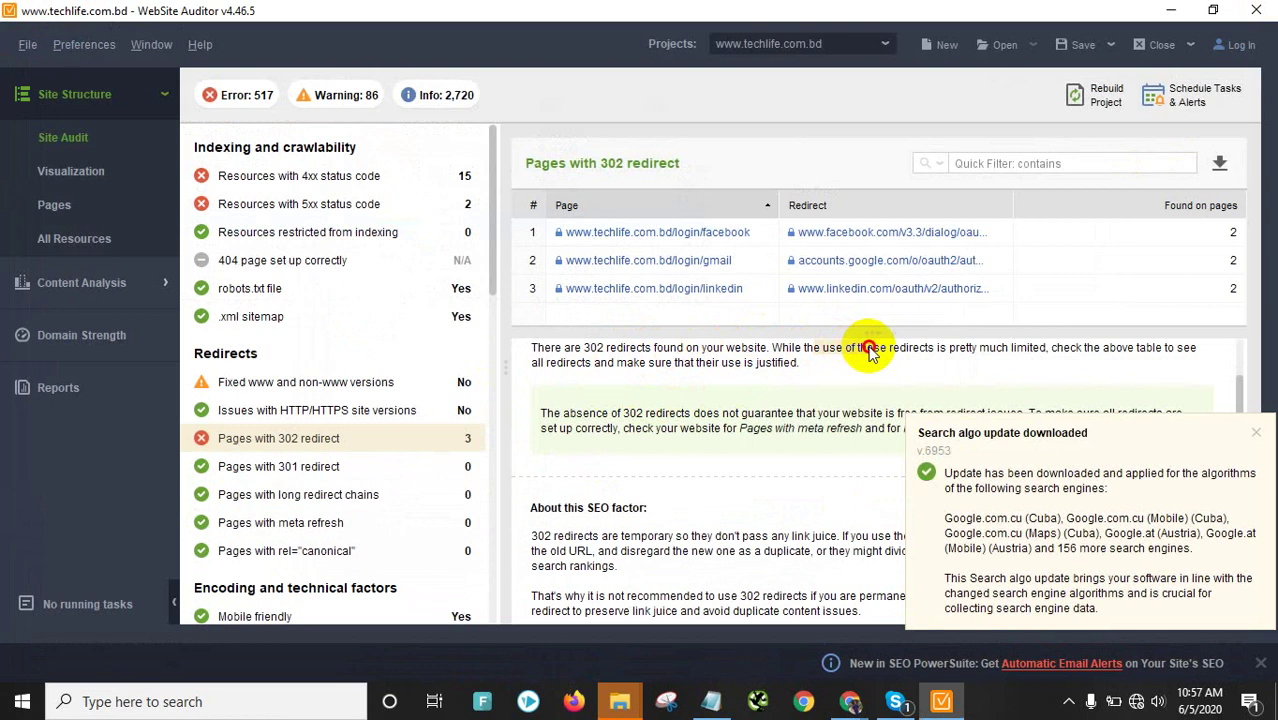
Dismiss the algorithm update notice and read the 302 advice recommending 301 redirects instead
{"action": "left_click", "coordinate": [951, 354]}
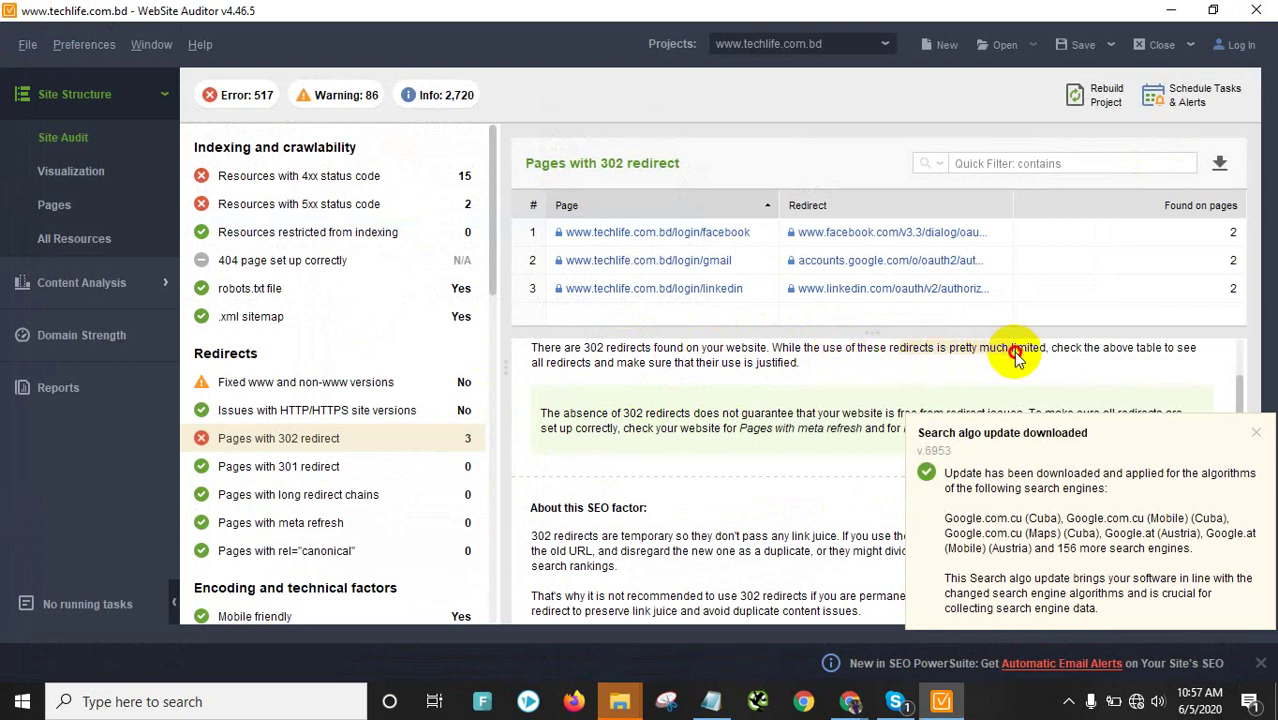
{"action": "left_click", "coordinate": [1261, 433]}
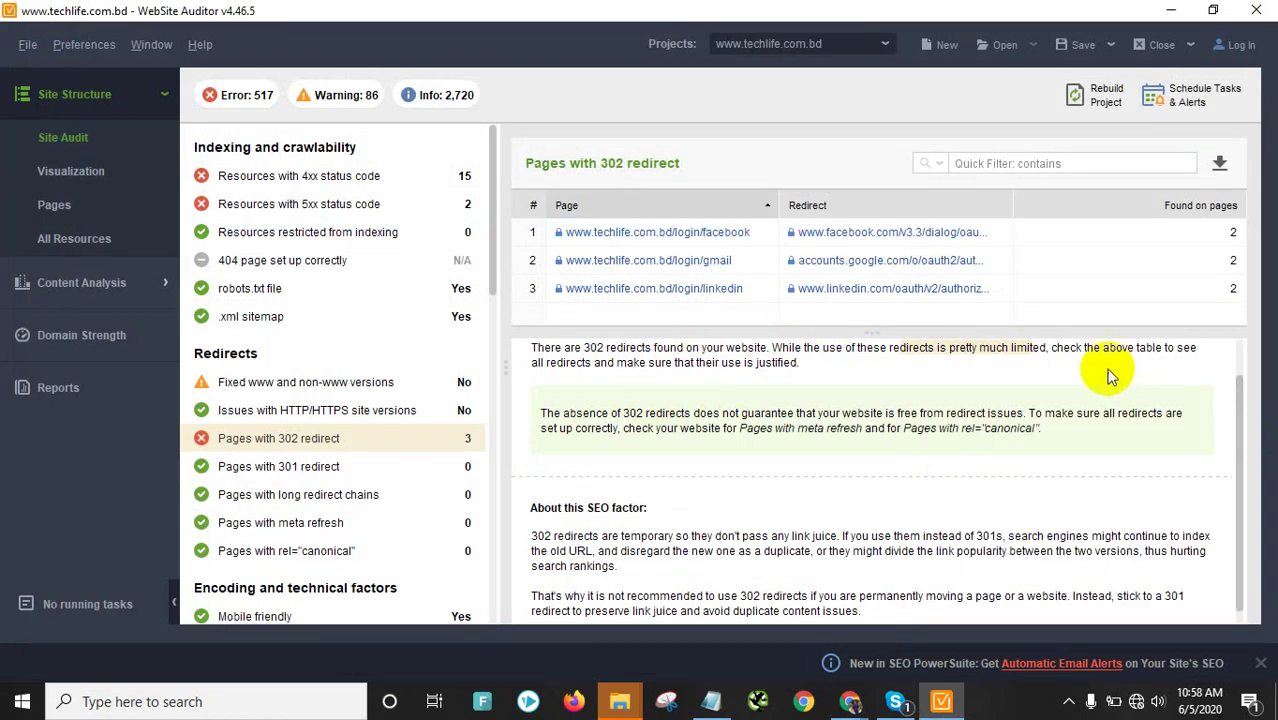
{"action": "left_click_drag", "start_coordinate": [1087, 352], "coordinate": [961, 362]}
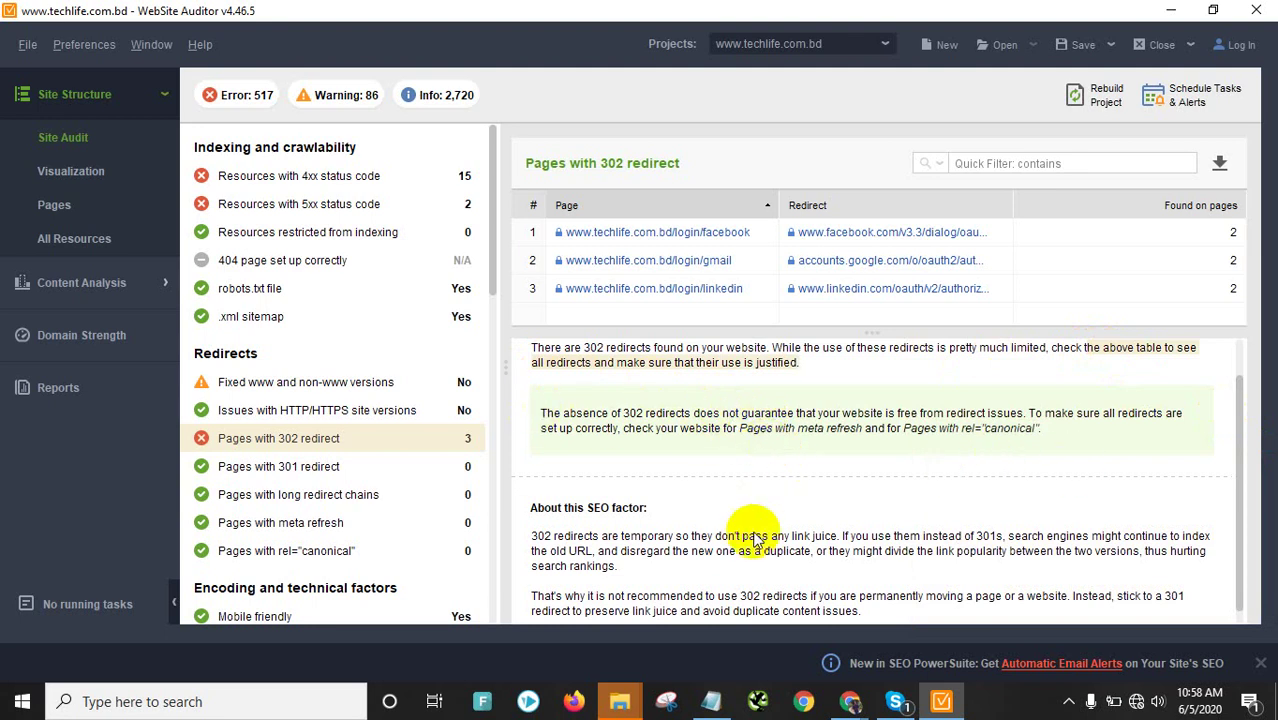
{"action": "scroll", "coordinate": [680, 548], "scroll_direction": "down", "scroll_amount": 1}
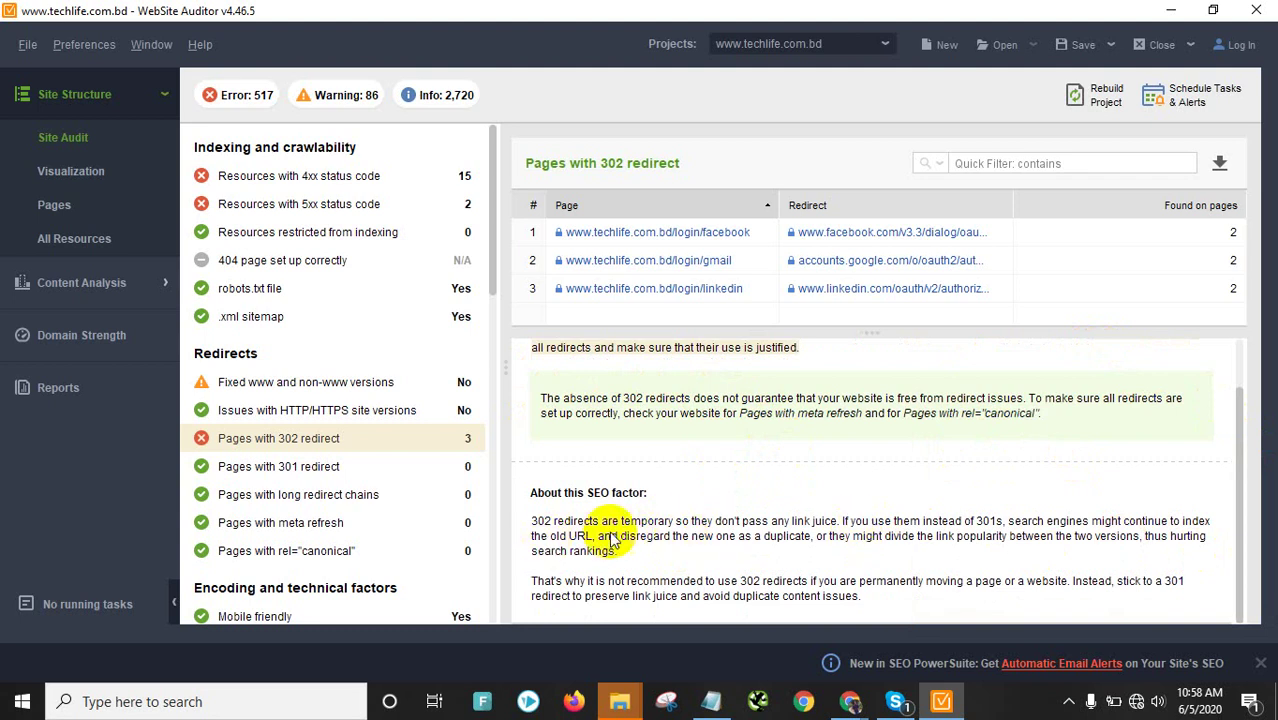
{"action": "left_click_drag", "start_coordinate": [886, 521], "coordinate": [1022, 520]}
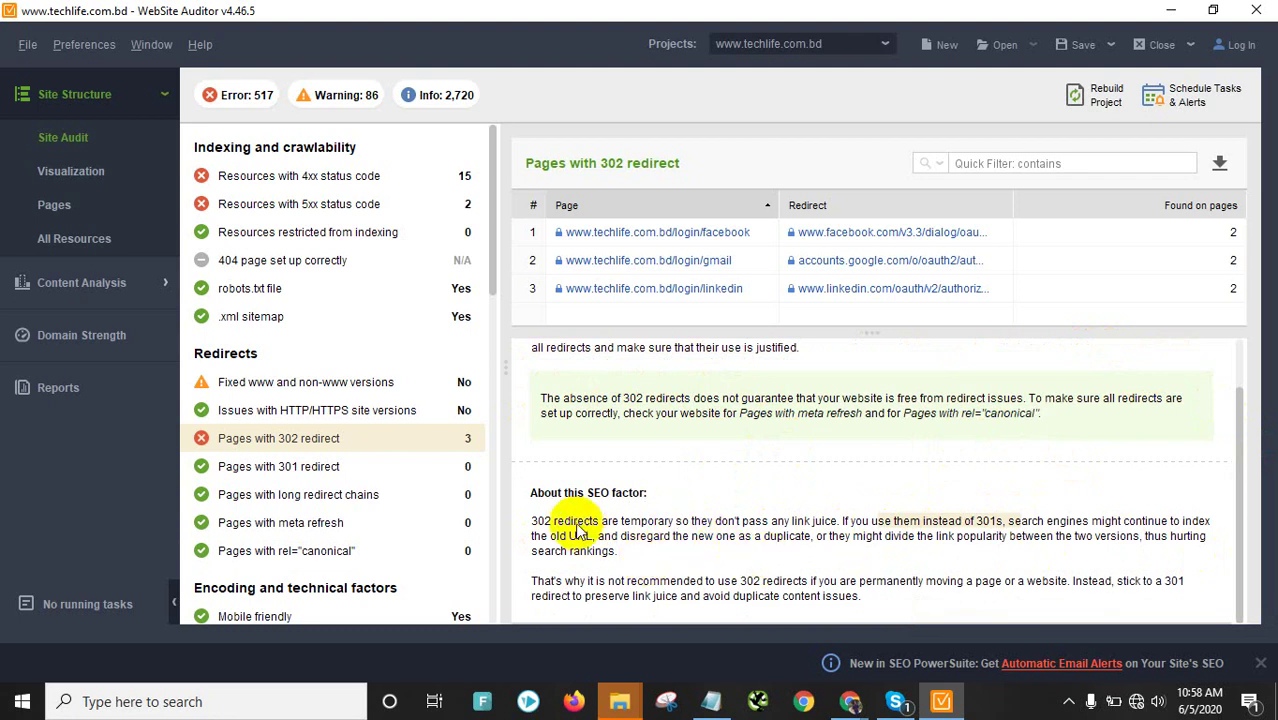
{"action": "scroll", "coordinate": [265, 457], "scroll_direction": "down", "scroll_amount": 2}
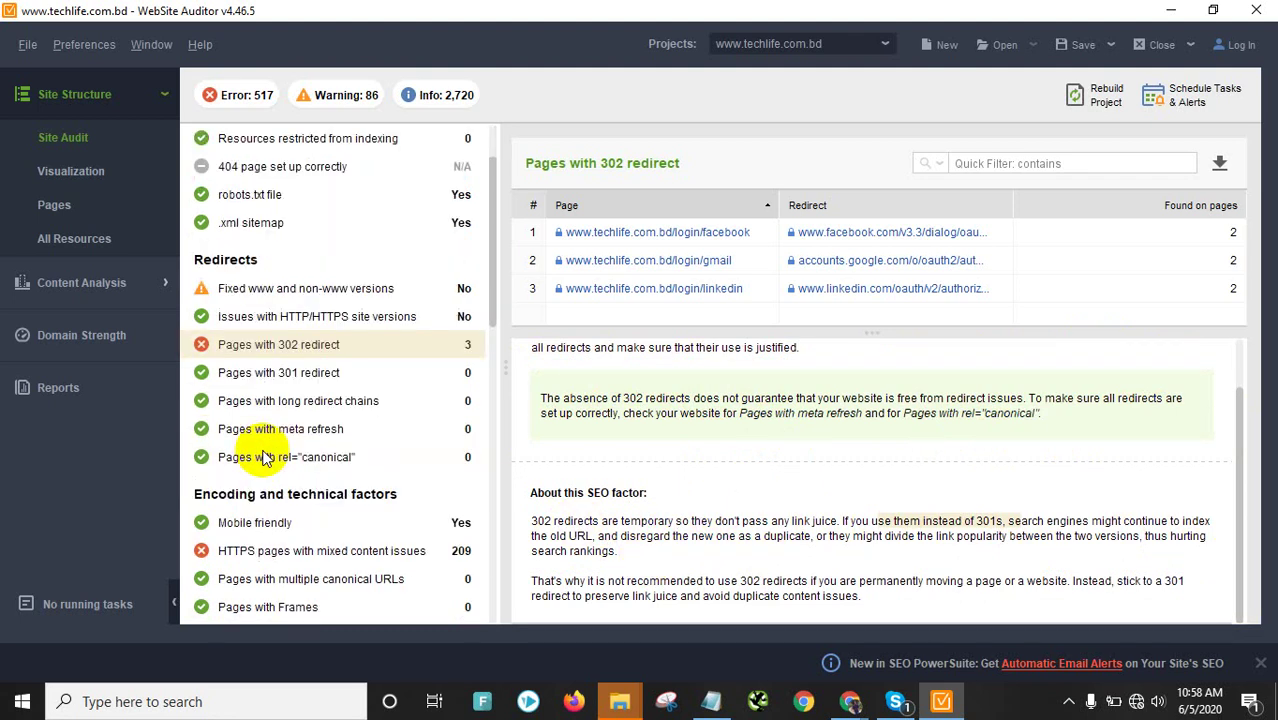
{"action": "scroll", "coordinate": [265, 457], "scroll_direction": "down", "scroll_amount": 2}
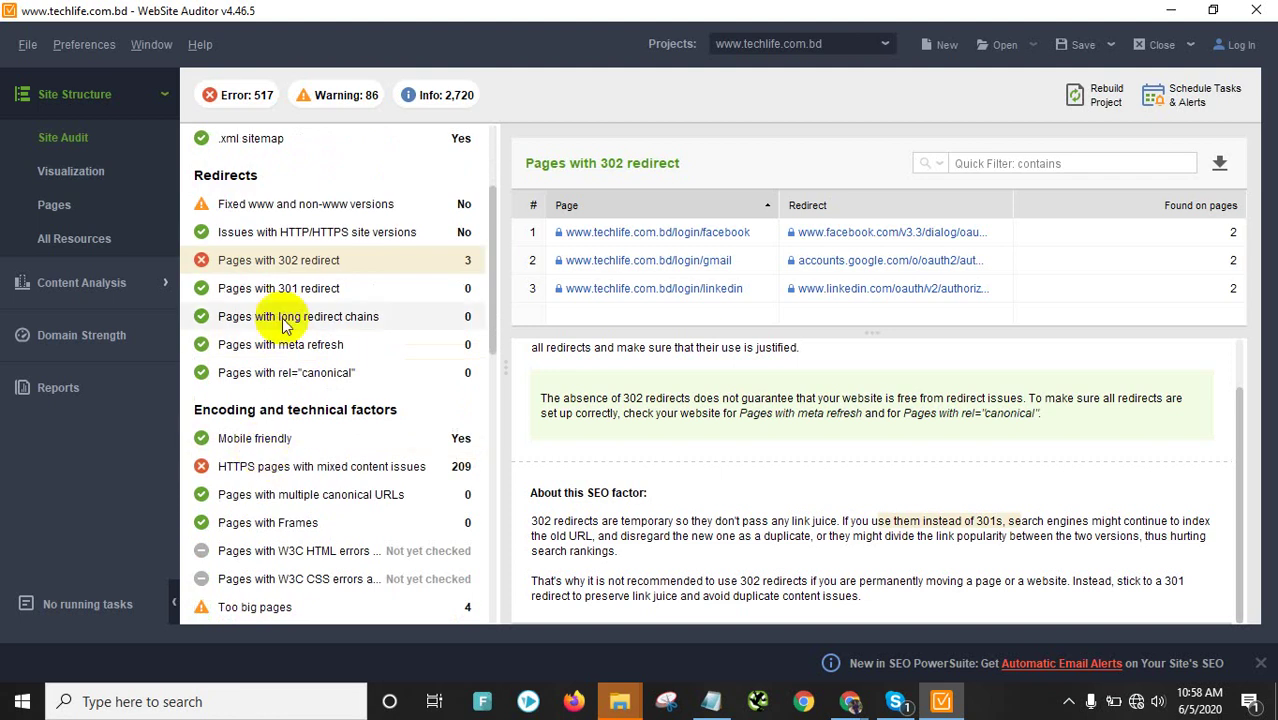
{"action": "scroll", "coordinate": [258, 465], "scroll_direction": "down", "scroll_amount": 2}
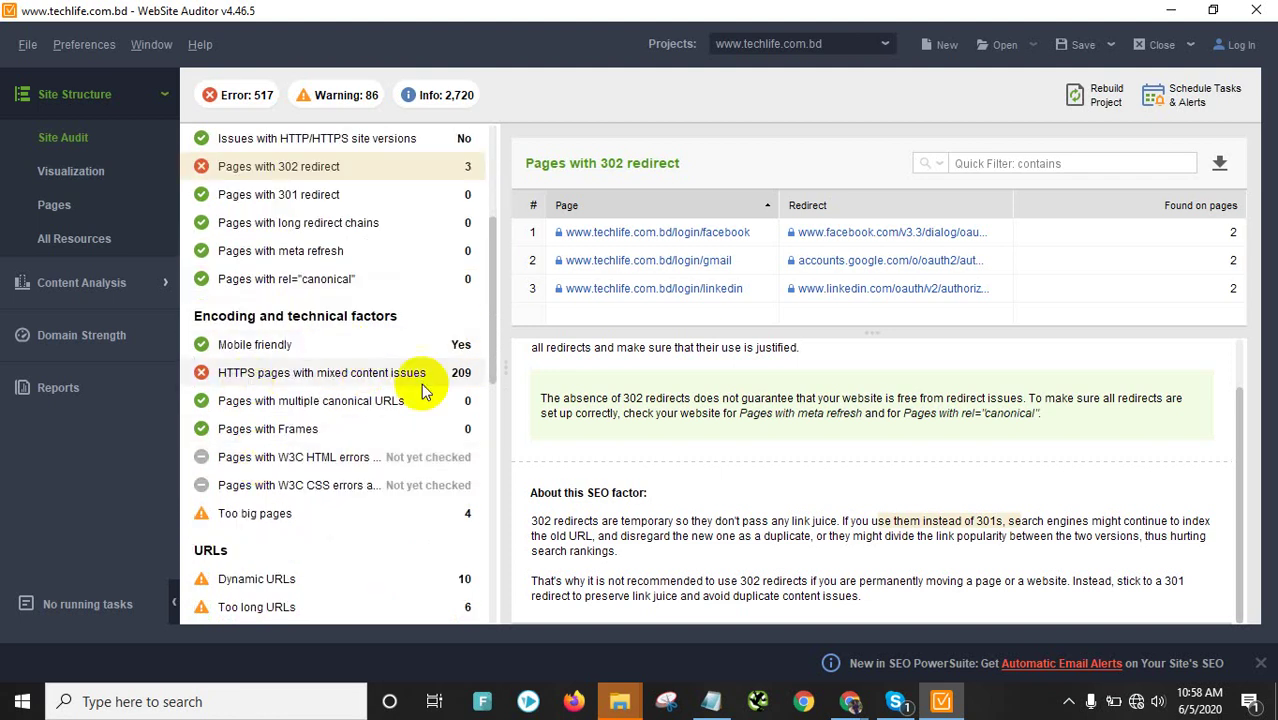
Export the 209 HTTPS pages with mixed content issues, with details, as a CSV file
{"action": "left_click", "coordinate": [338, 376]}
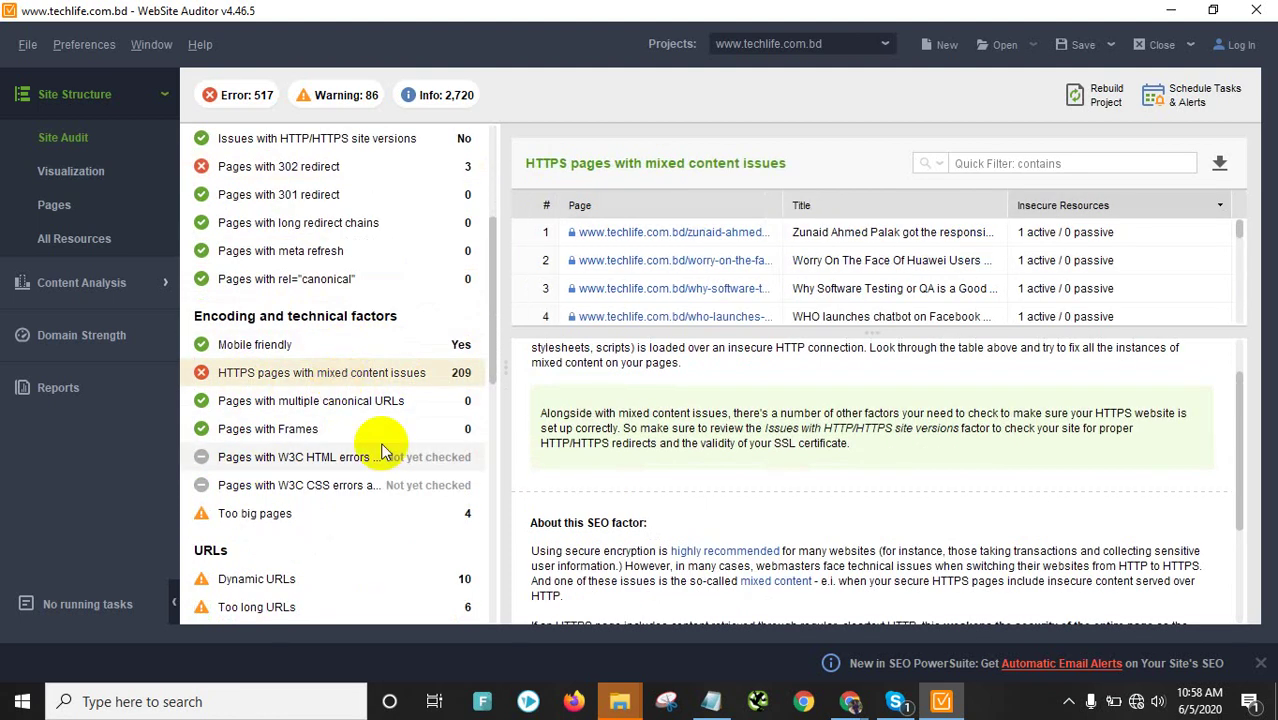
{"action": "scroll", "coordinate": [875, 288], "scroll_direction": "down", "scroll_amount": 5}
{"action": "scroll", "coordinate": [870, 288], "scroll_direction": "up", "scroll_amount": 5}
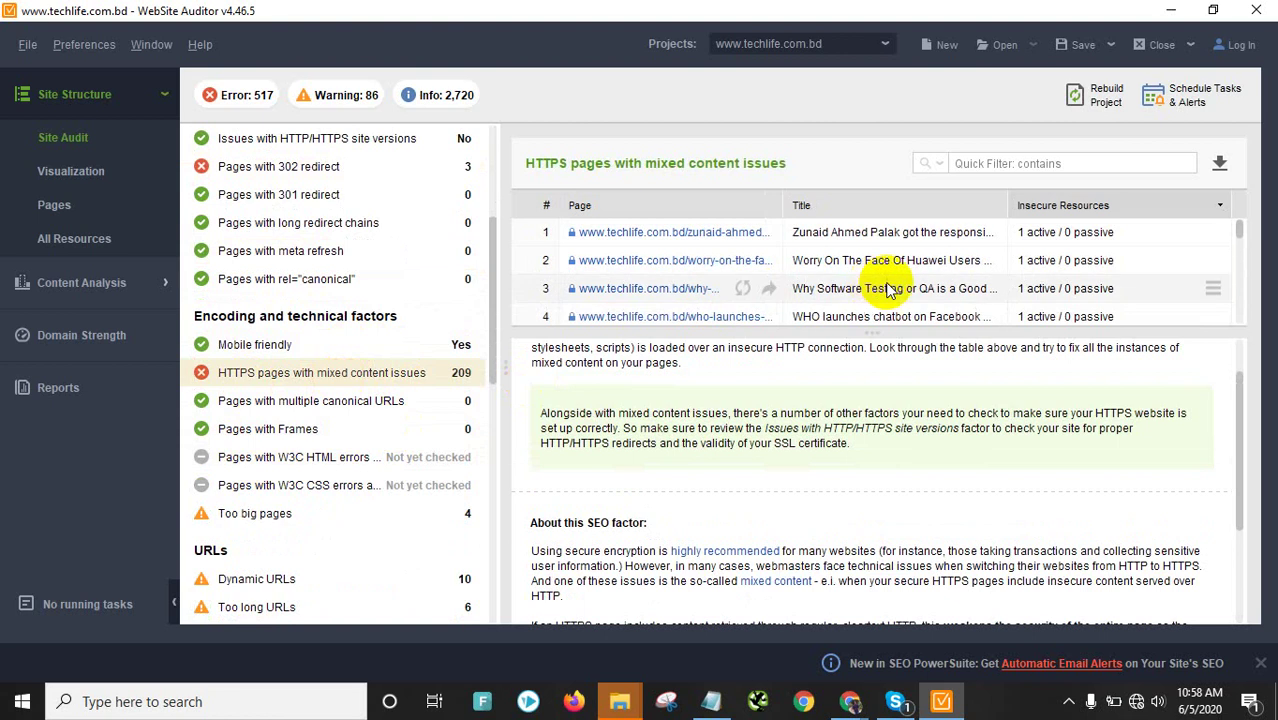
{"action": "left_click", "coordinate": [1222, 163]}
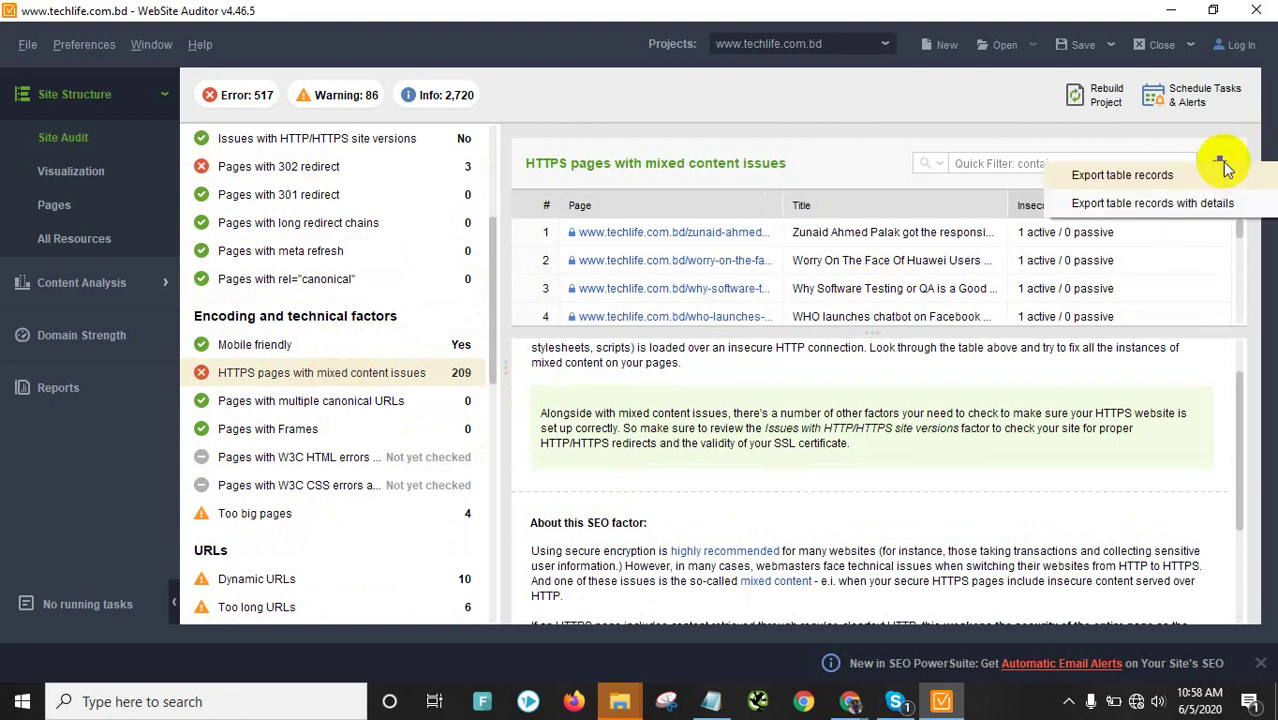
{"action": "left_click", "coordinate": [1141, 203]}
{"action": "left_click", "coordinate": [880, 564]}
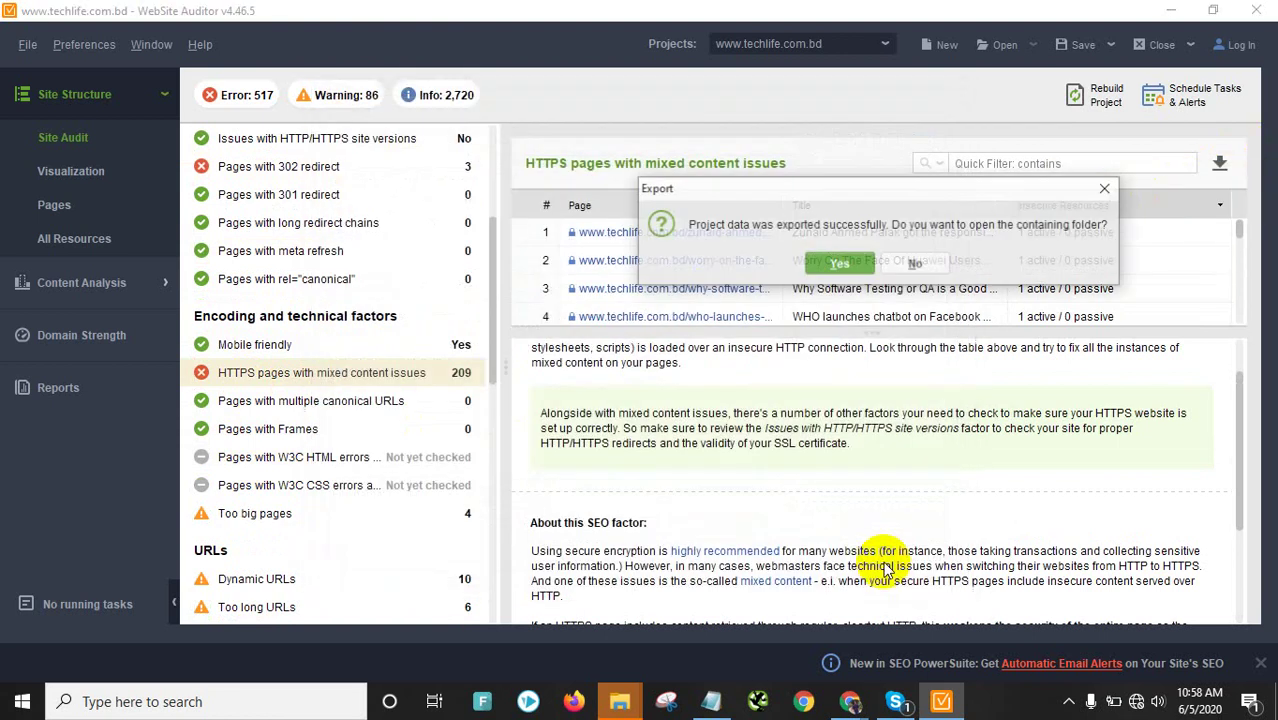
{"action": "left_click", "coordinate": [842, 266]}
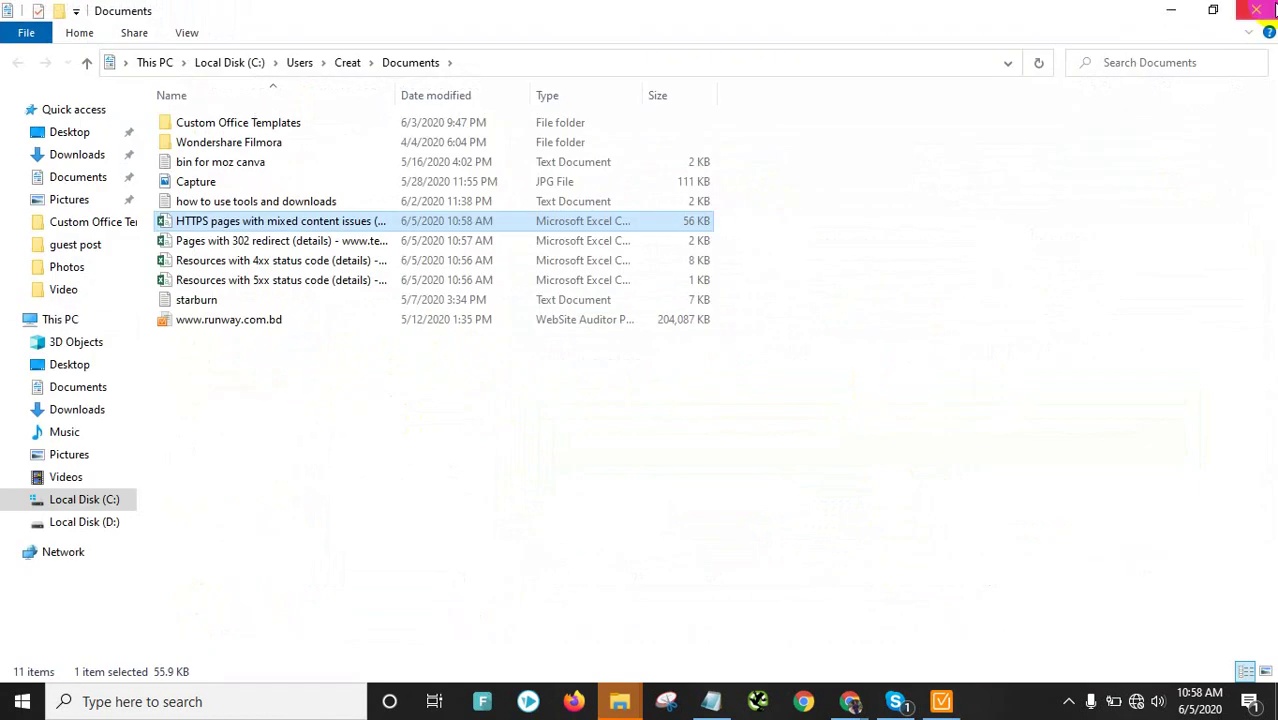
{"action": "left_click", "coordinate": [1256, 10]}
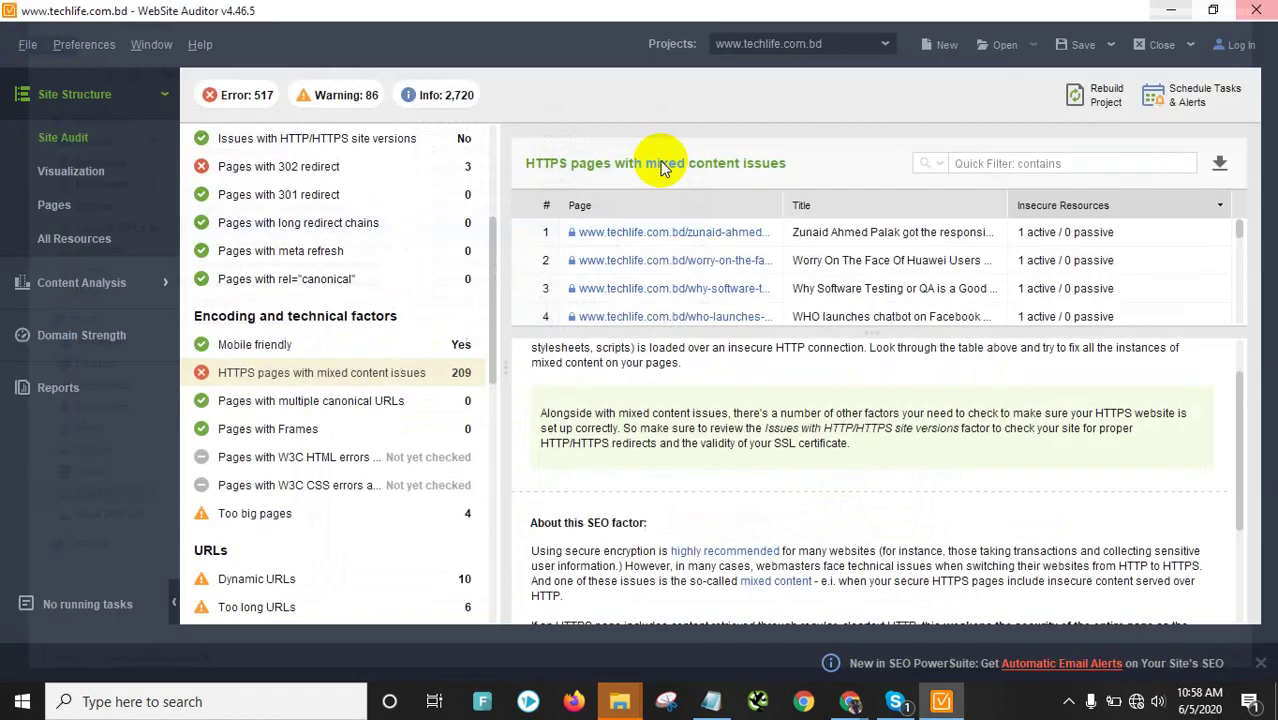
{"action": "scroll", "coordinate": [313, 470], "scroll_direction": "down", "scroll_amount": 3}
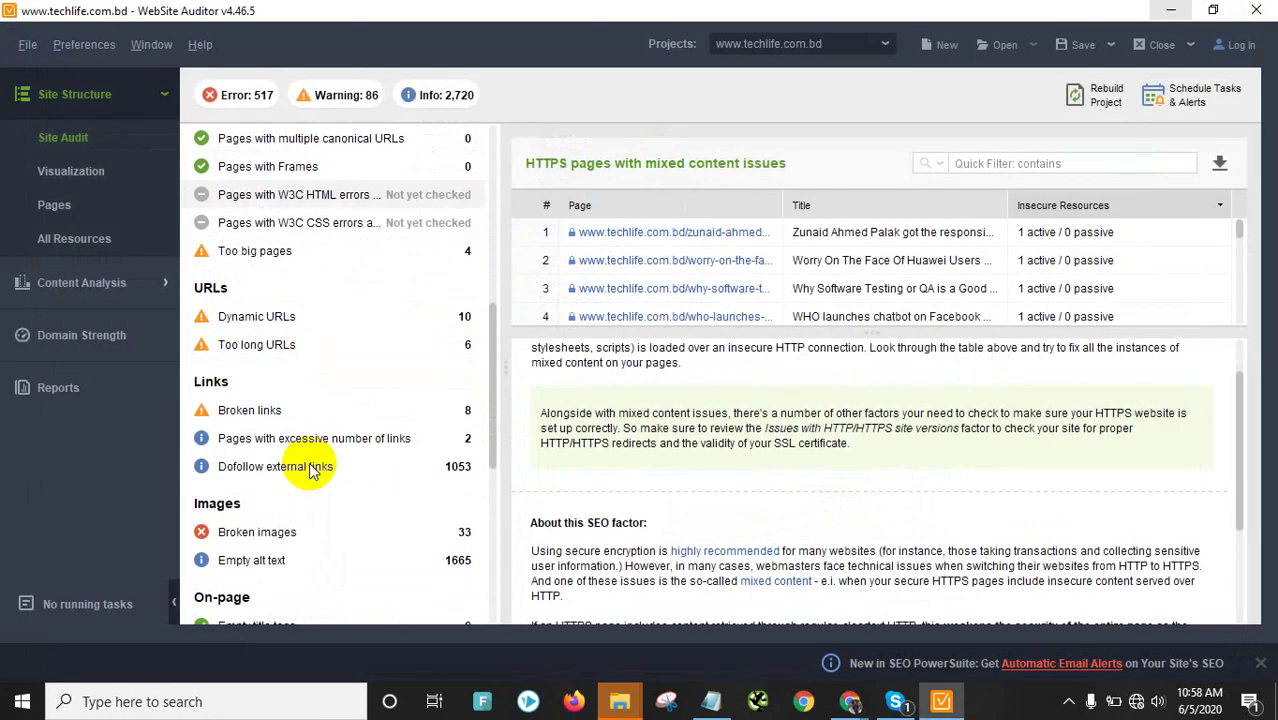
Show the Dynamic URLs warning and review its 10 paginated category URLs, like news?page=1
{"action": "left_click", "coordinate": [311, 316]}
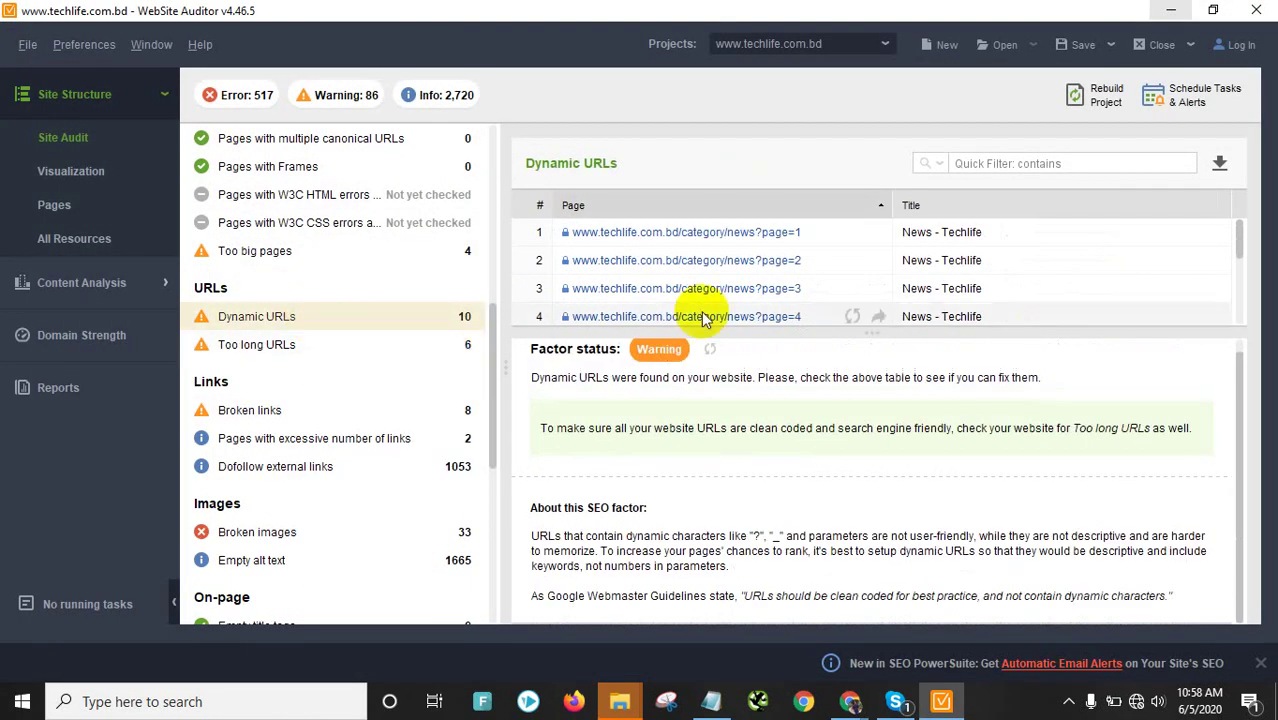
{"action": "scroll", "coordinate": [800, 270], "scroll_direction": "down", "scroll_amount": 2}
{"action": "scroll", "coordinate": [805, 288], "scroll_direction": "up", "scroll_amount": 2}
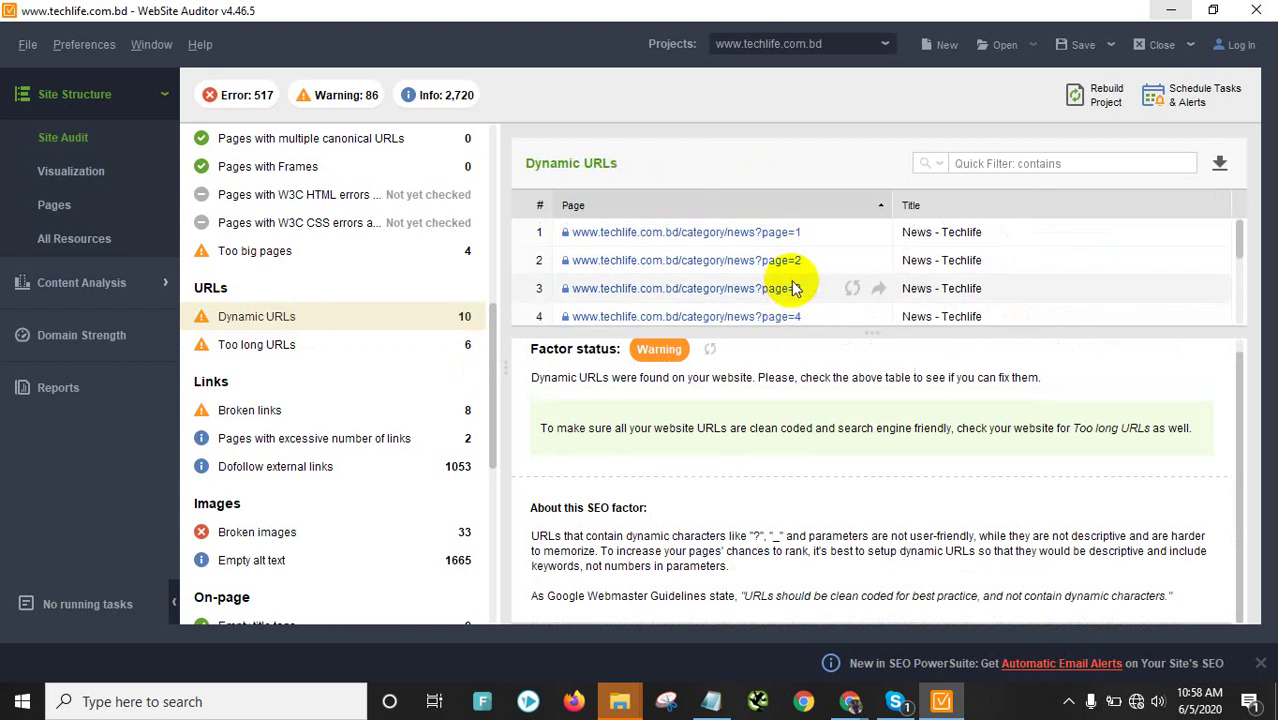
{"action": "scroll", "coordinate": [780, 260], "scroll_direction": "down", "scroll_amount": 3}
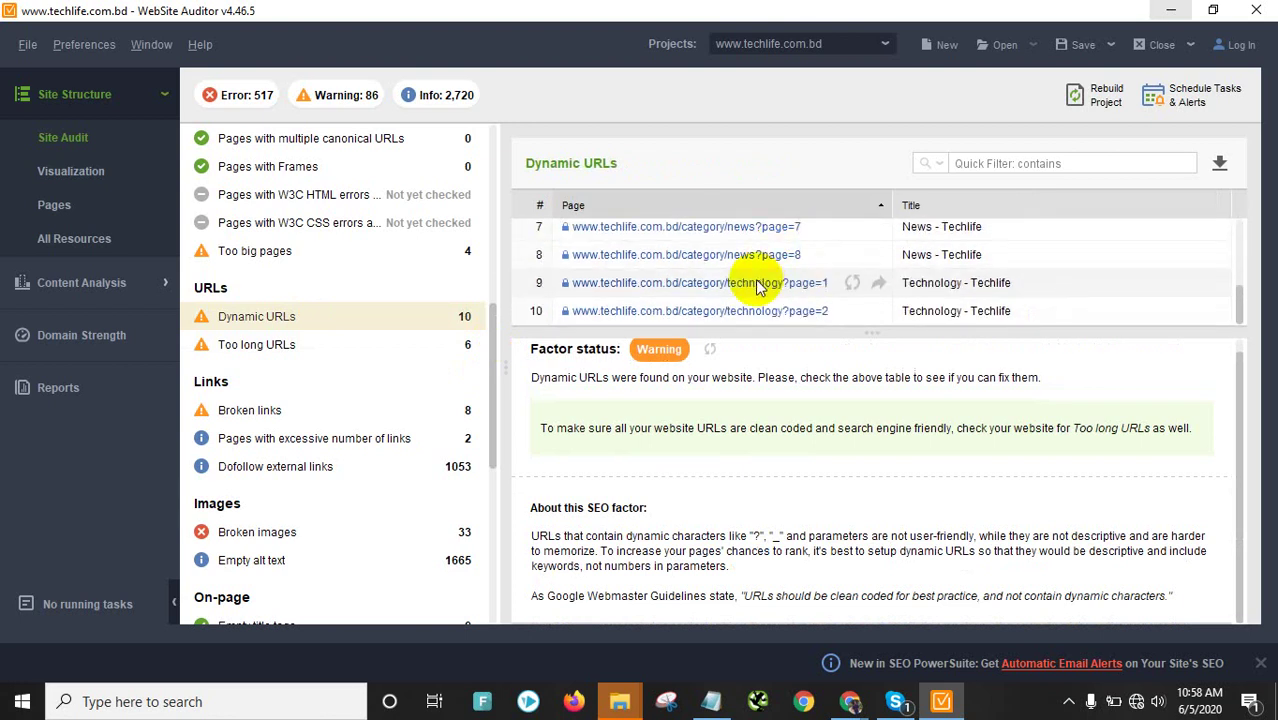
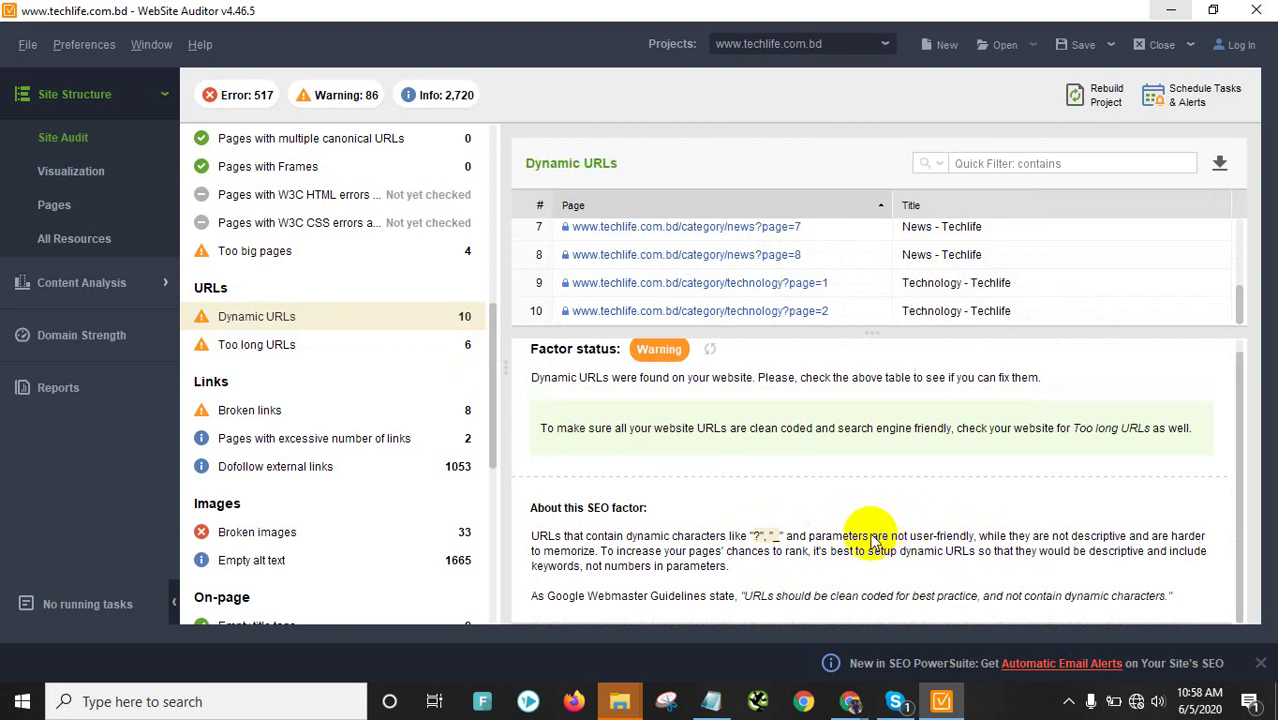
Export the Dynamic URLs table as a CSV to Documents
{"action": "scroll", "coordinate": [870, 540], "scroll_direction": "up", "scroll_amount": 1}
{"action": "scroll", "coordinate": [850, 251], "scroll_direction": "up", "scroll_amount": 2}
{"action": "scroll", "coordinate": [727, 280], "scroll_direction": "down", "scroll_amount": 2}
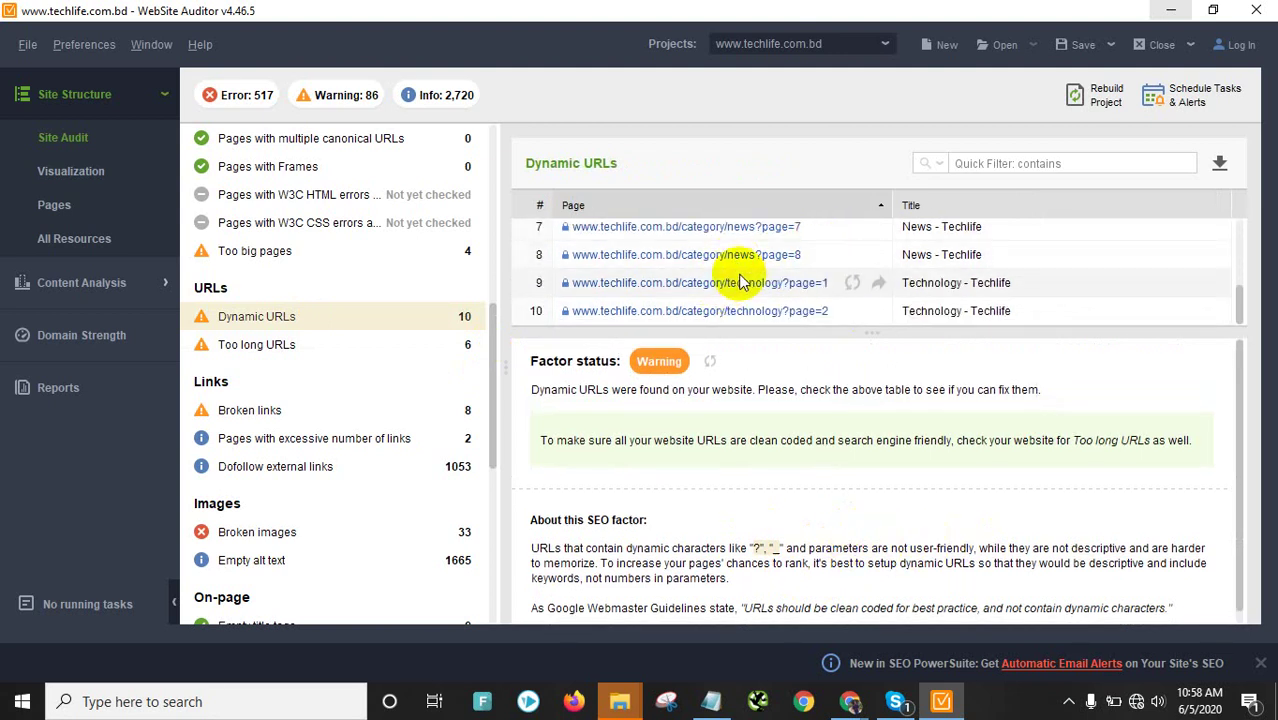
{"action": "scroll", "coordinate": [735, 282], "scroll_direction": "up", "scroll_amount": 2}
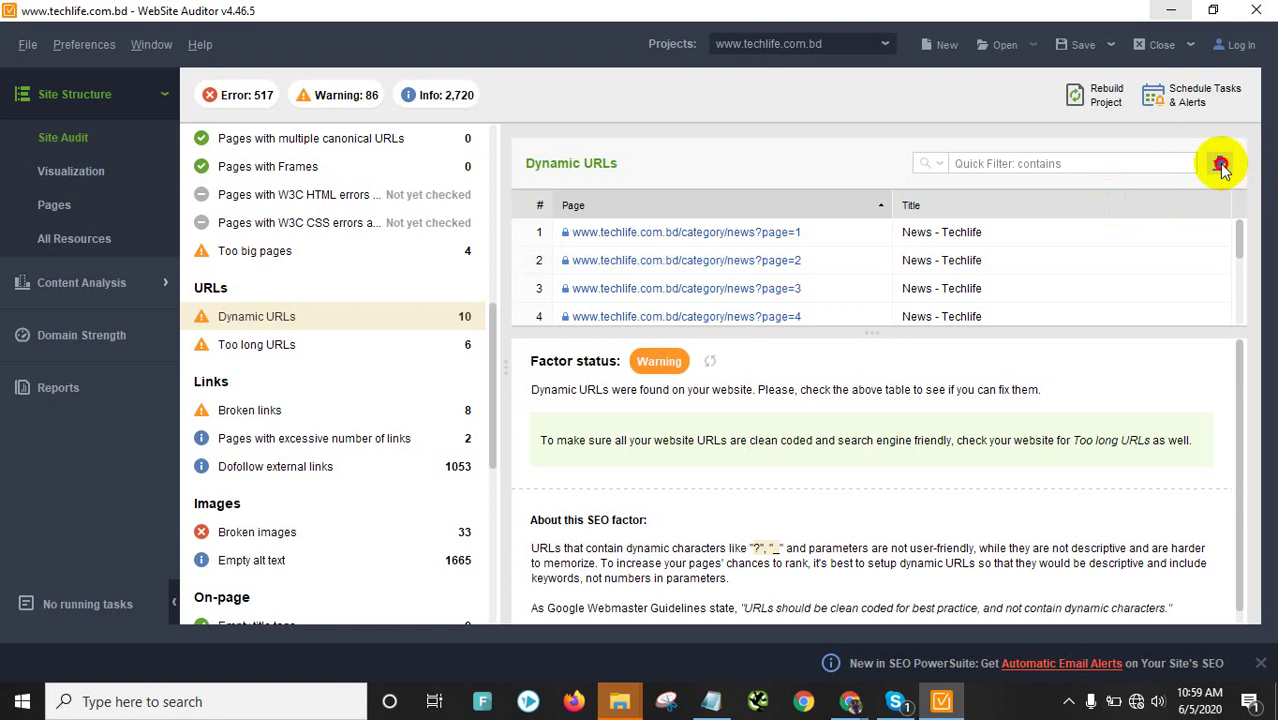
{"action": "left_click", "coordinate": [1220, 165]}
{"action": "left_click", "coordinate": [876, 563]}
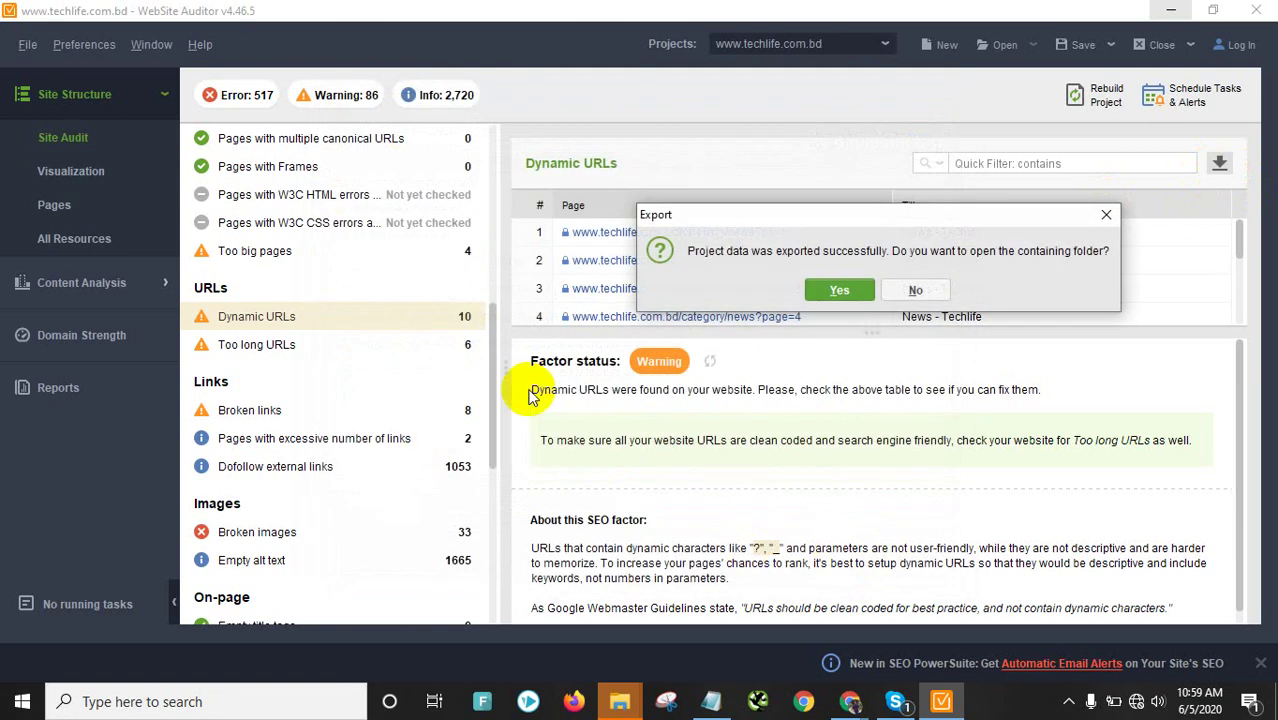
{"action": "left_click", "coordinate": [839, 289]}
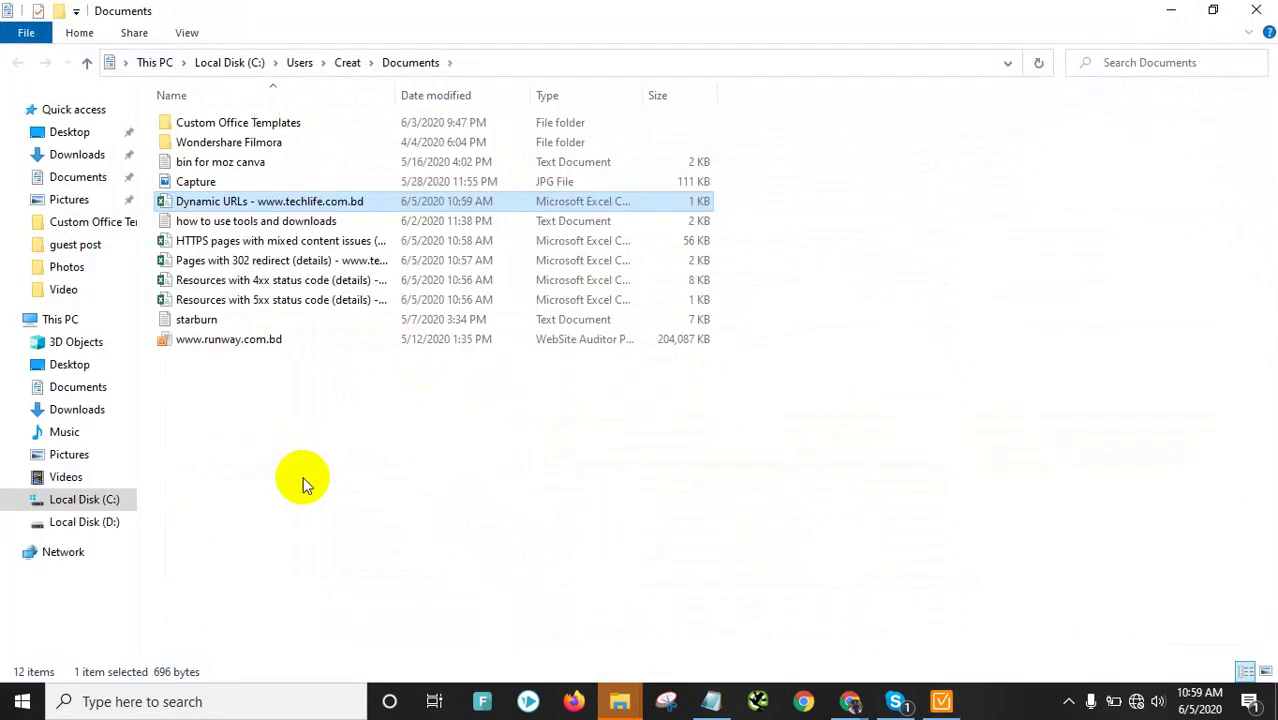
{"action": "left_click", "coordinate": [1260, 8]}
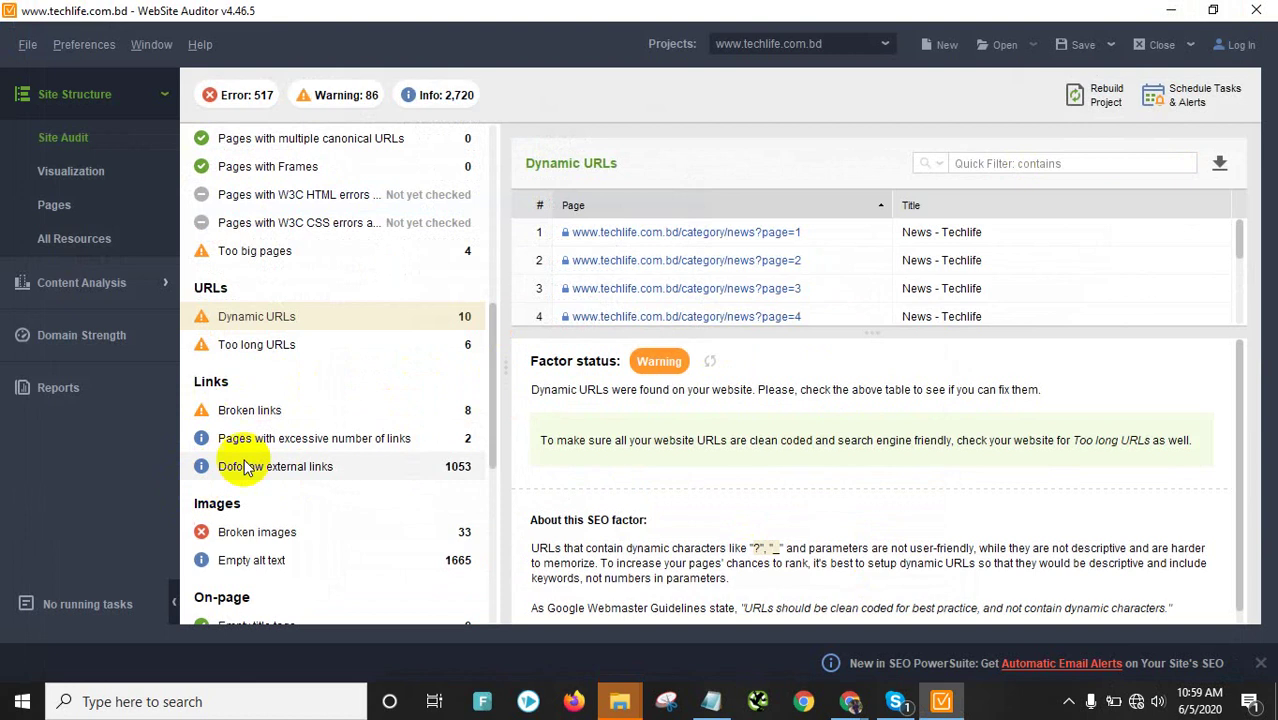
Show the Too long URLs report and export its table as a CSV
{"action": "left_click", "coordinate": [298, 342]}
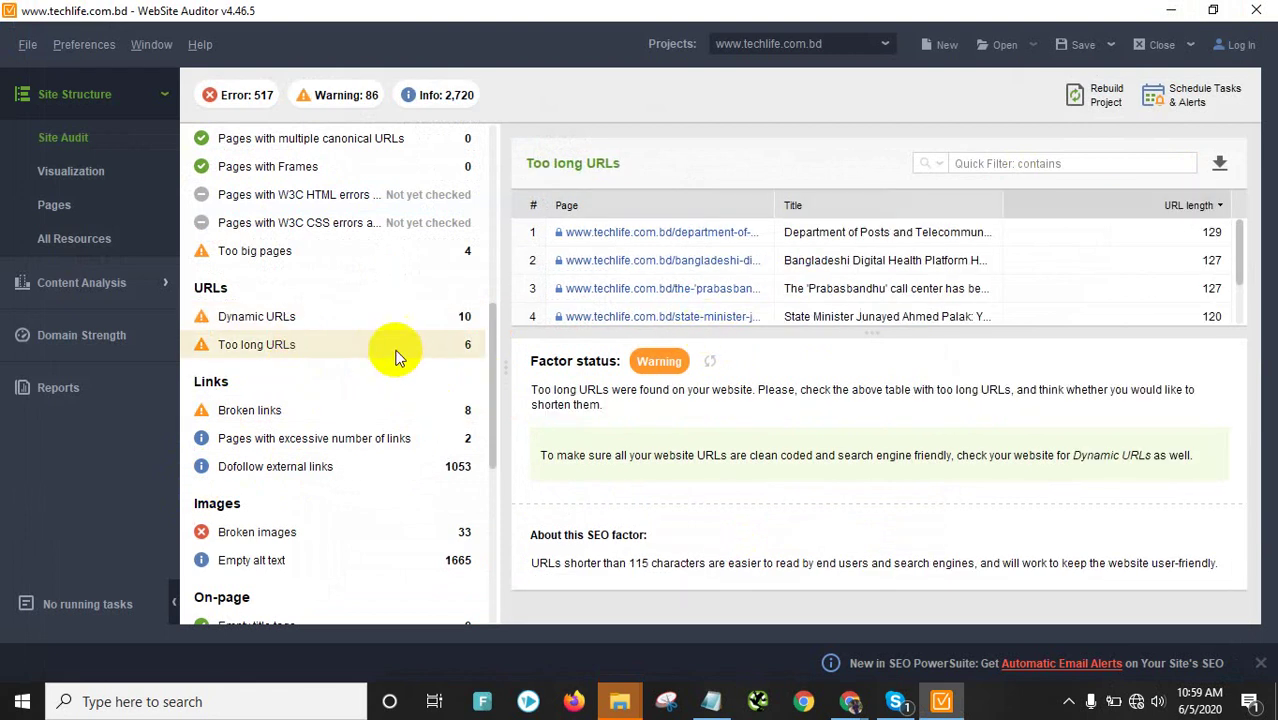
{"action": "scroll", "coordinate": [765, 280], "scroll_direction": "down", "scroll_amount": 2}
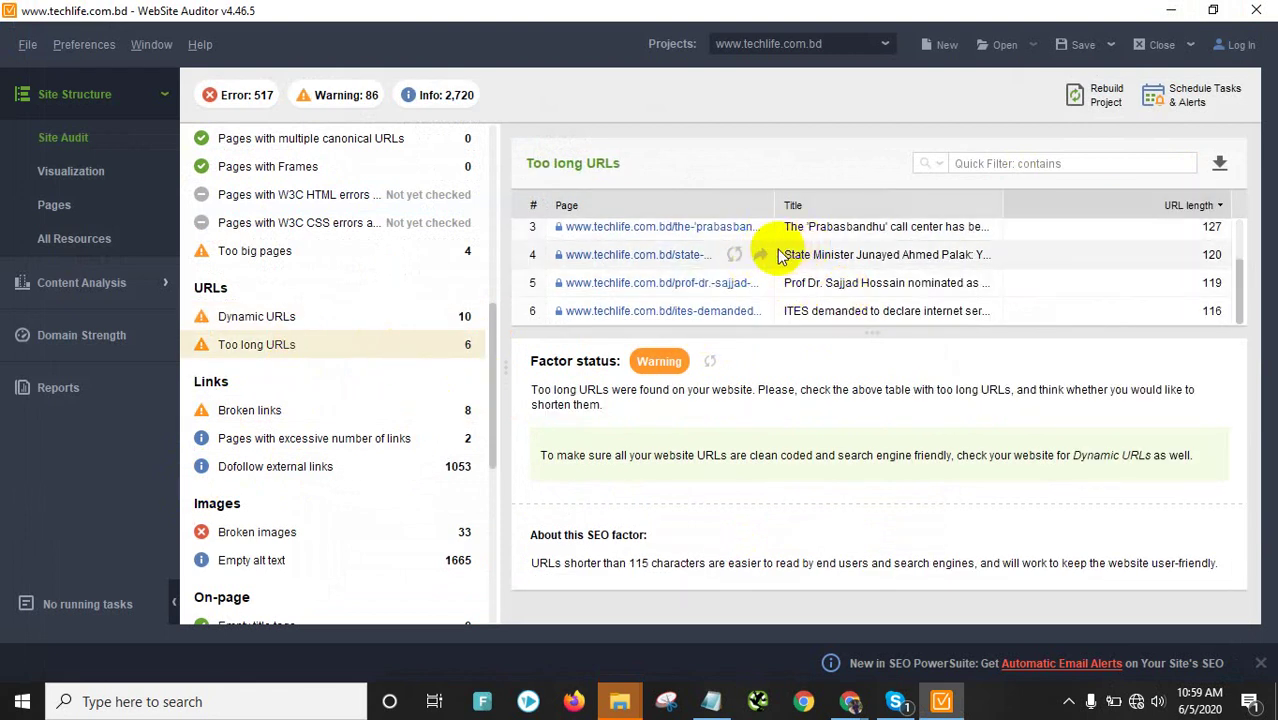
{"action": "scroll", "coordinate": [779, 259], "scroll_direction": "up", "scroll_amount": 2}
{"action": "scroll", "coordinate": [779, 260], "scroll_direction": "down", "scroll_amount": 2}
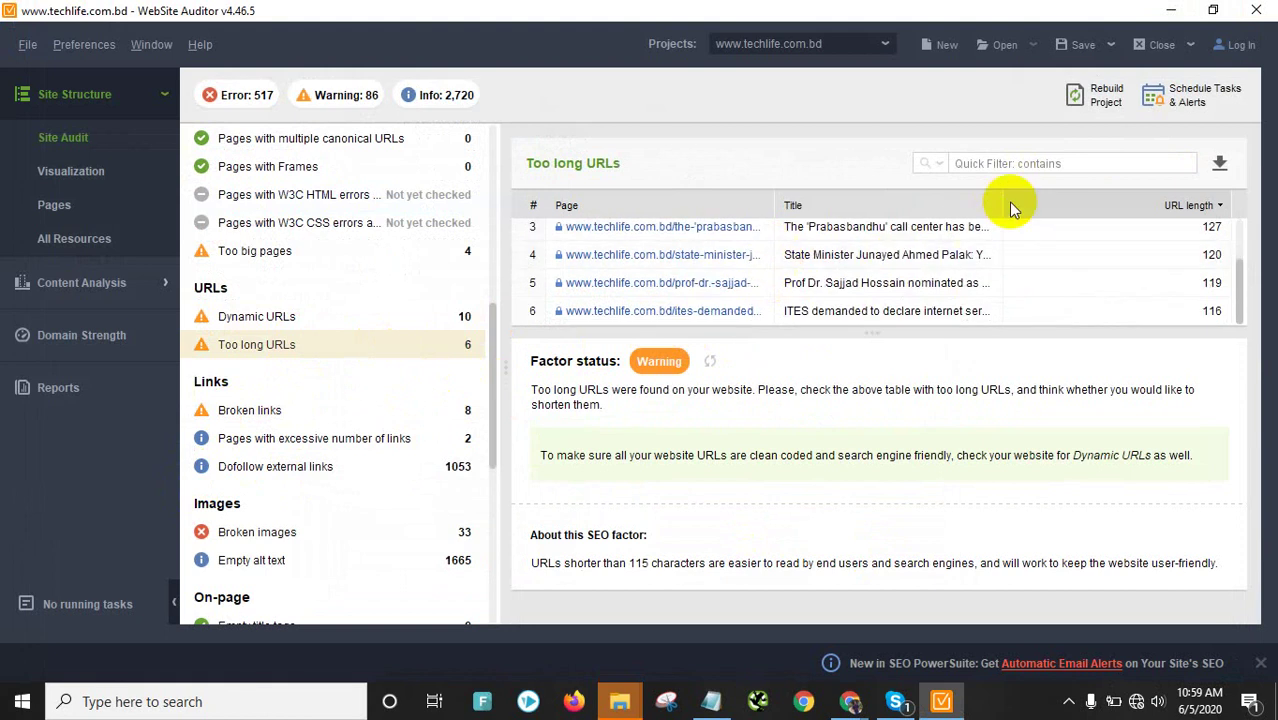
{"action": "left_click", "coordinate": [1219, 163]}
{"action": "left_click", "coordinate": [866, 562]}
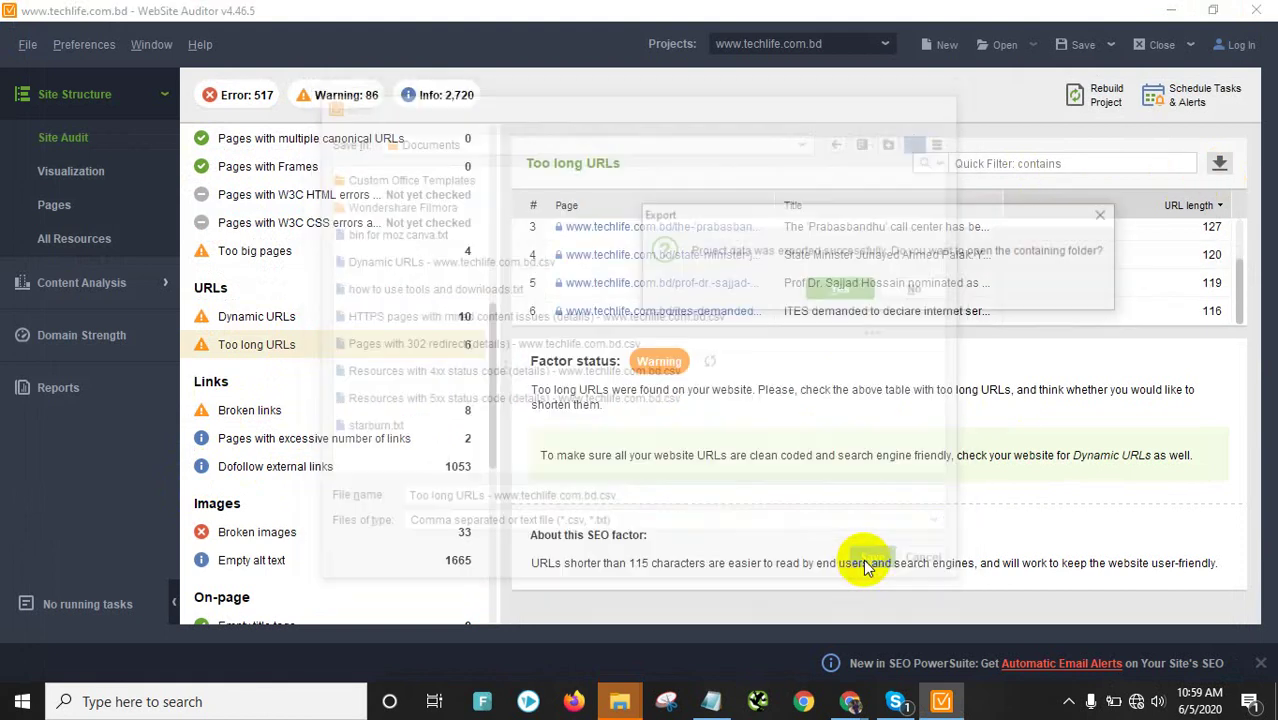
{"action": "left_click", "coordinate": [849, 291]}
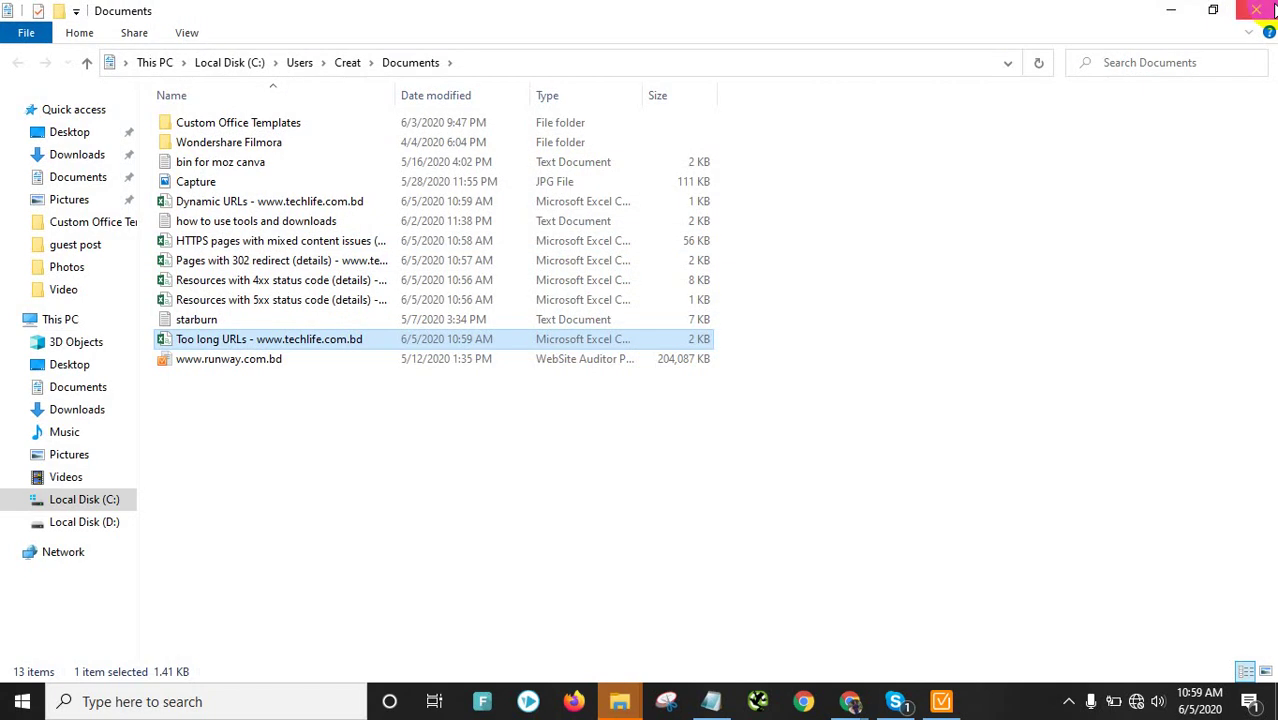
{"action": "left_click", "coordinate": [1273, 9]}
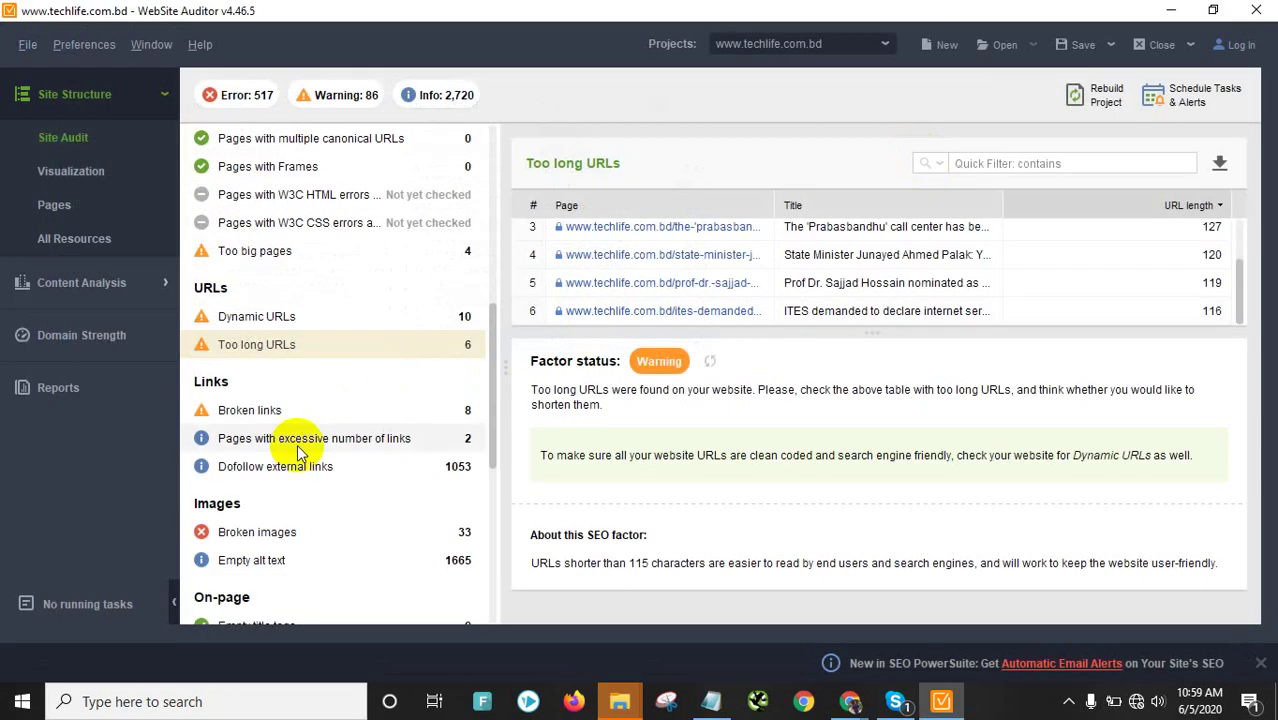
{"action": "scroll", "coordinate": [293, 500], "scroll_direction": "down", "scroll_amount": 2}
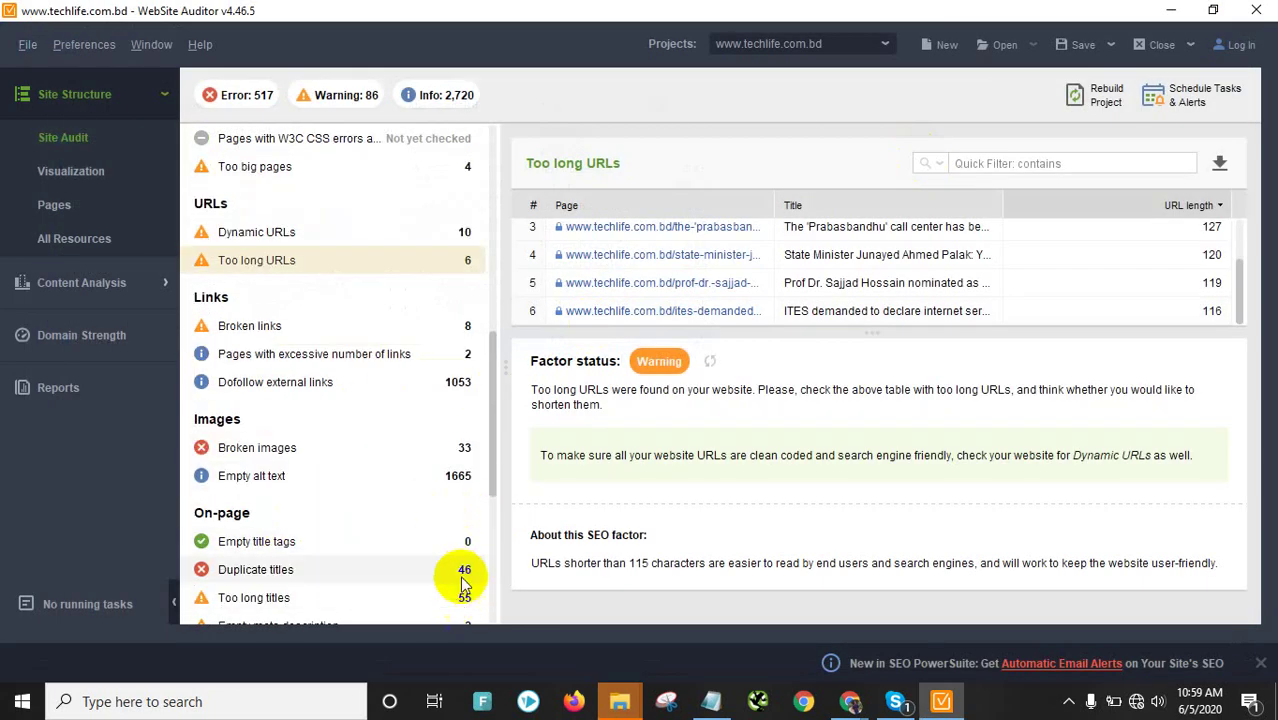
Export the Broken links table as a CSV to Documents
{"action": "left_click", "coordinate": [360, 326]}
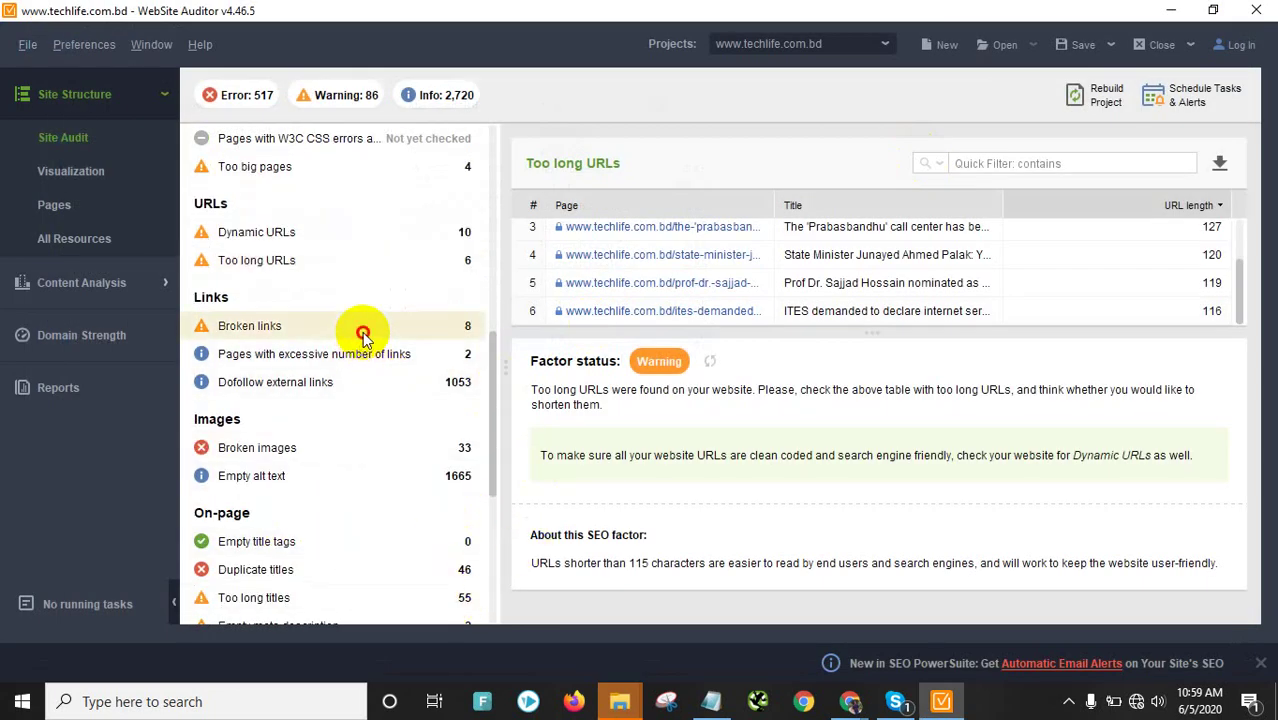
{"action": "scroll", "coordinate": [936, 299], "scroll_direction": "up", "scroll_amount": 2}
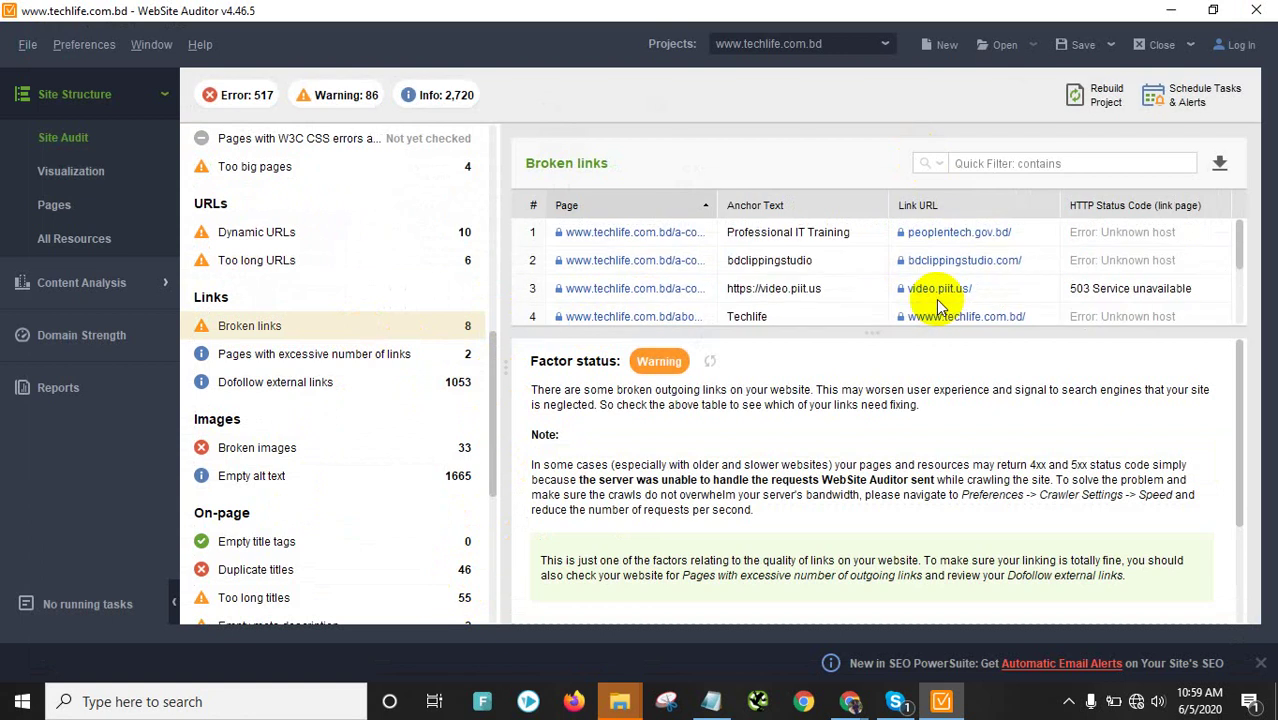
{"action": "left_click", "coordinate": [1219, 166]}
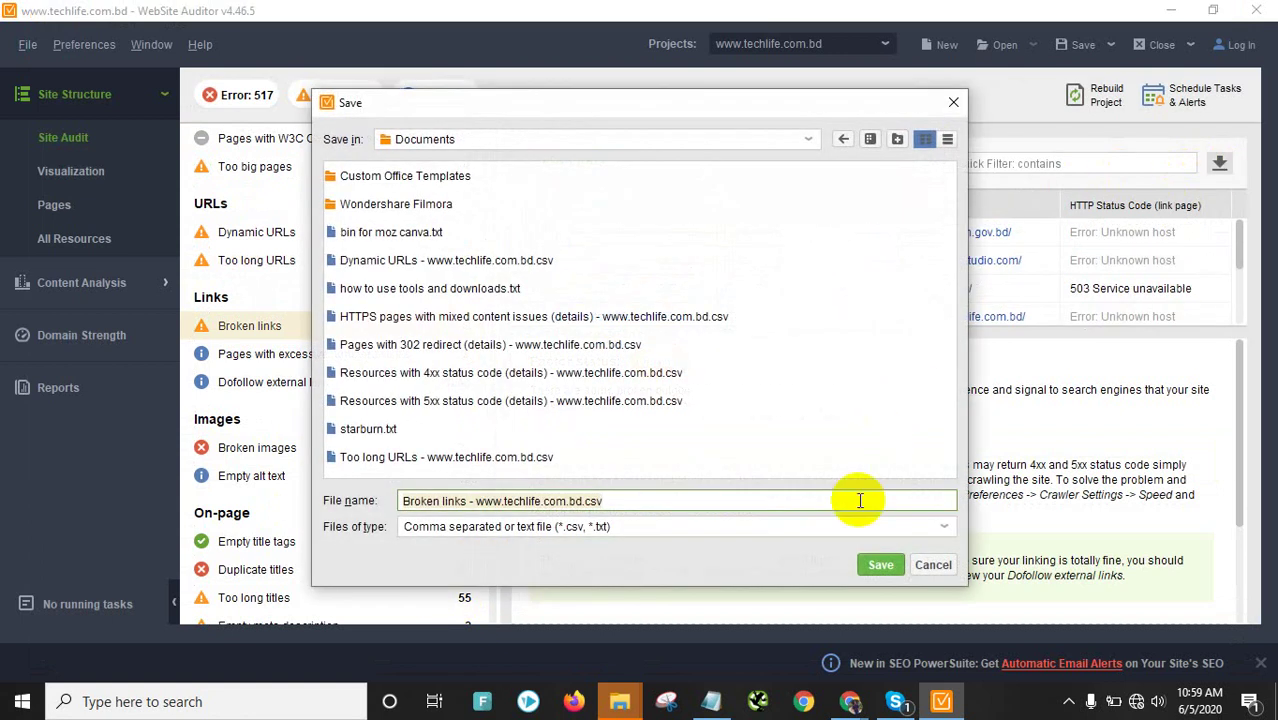
{"action": "left_click", "coordinate": [875, 566]}
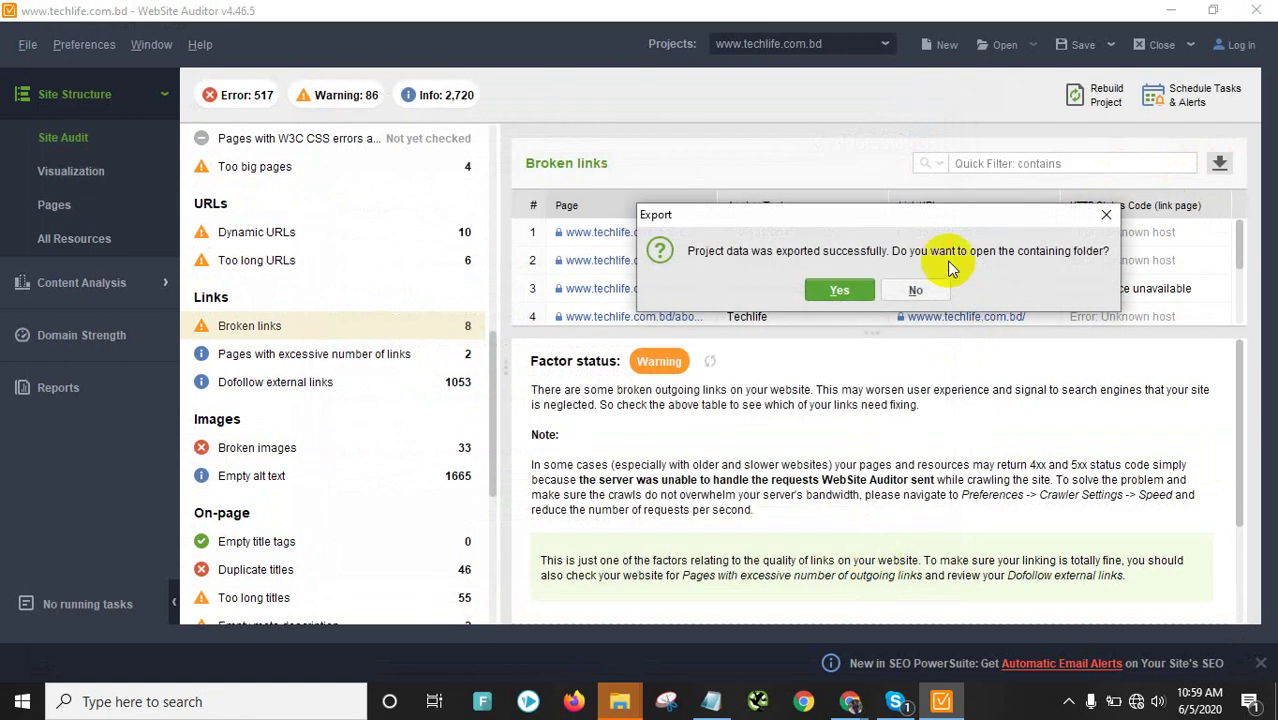
{"action": "left_click", "coordinate": [840, 290]}
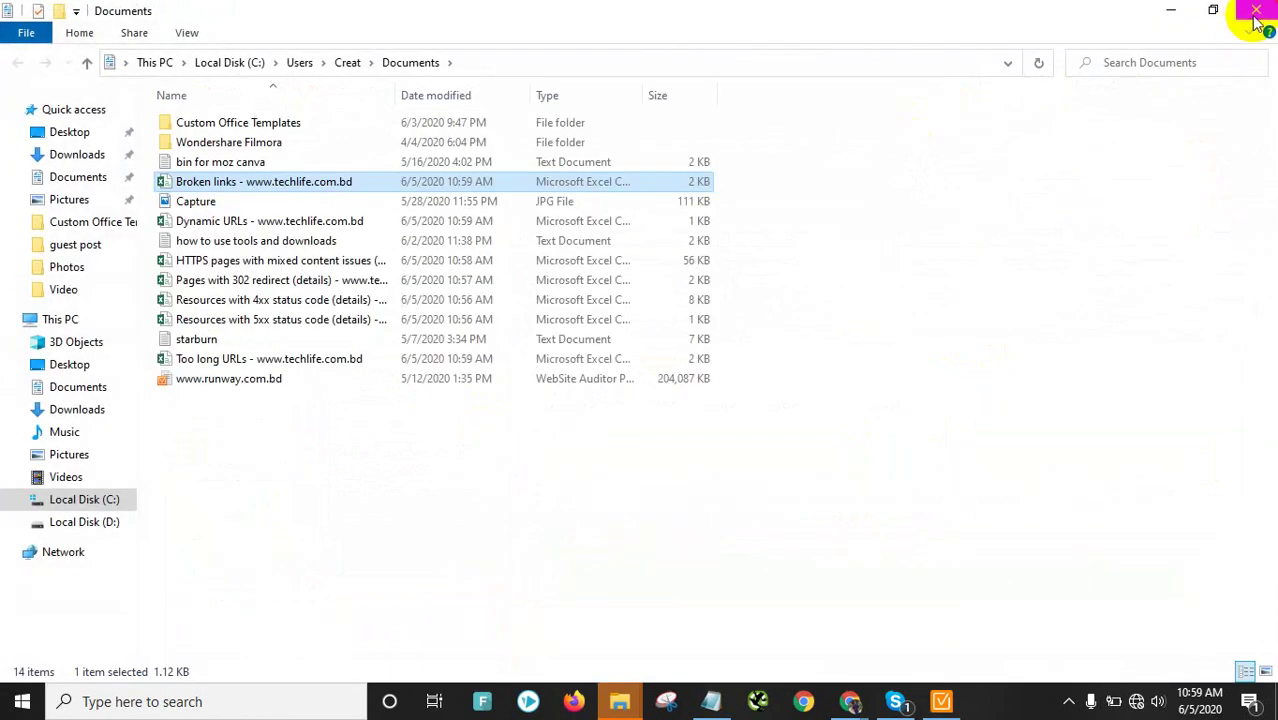
{"action": "left_click", "coordinate": [1256, 20]}
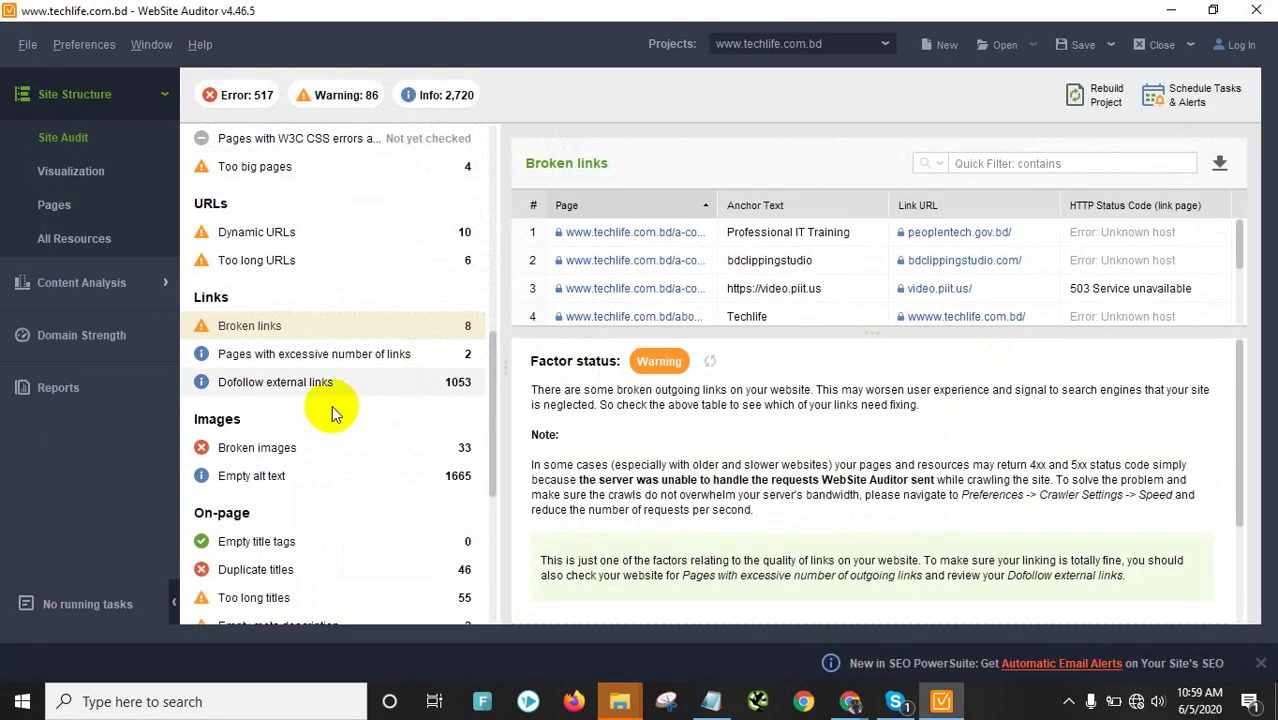
Export the Pages with excessive number of links table as a CSV
{"action": "left_click", "coordinate": [340, 356]}
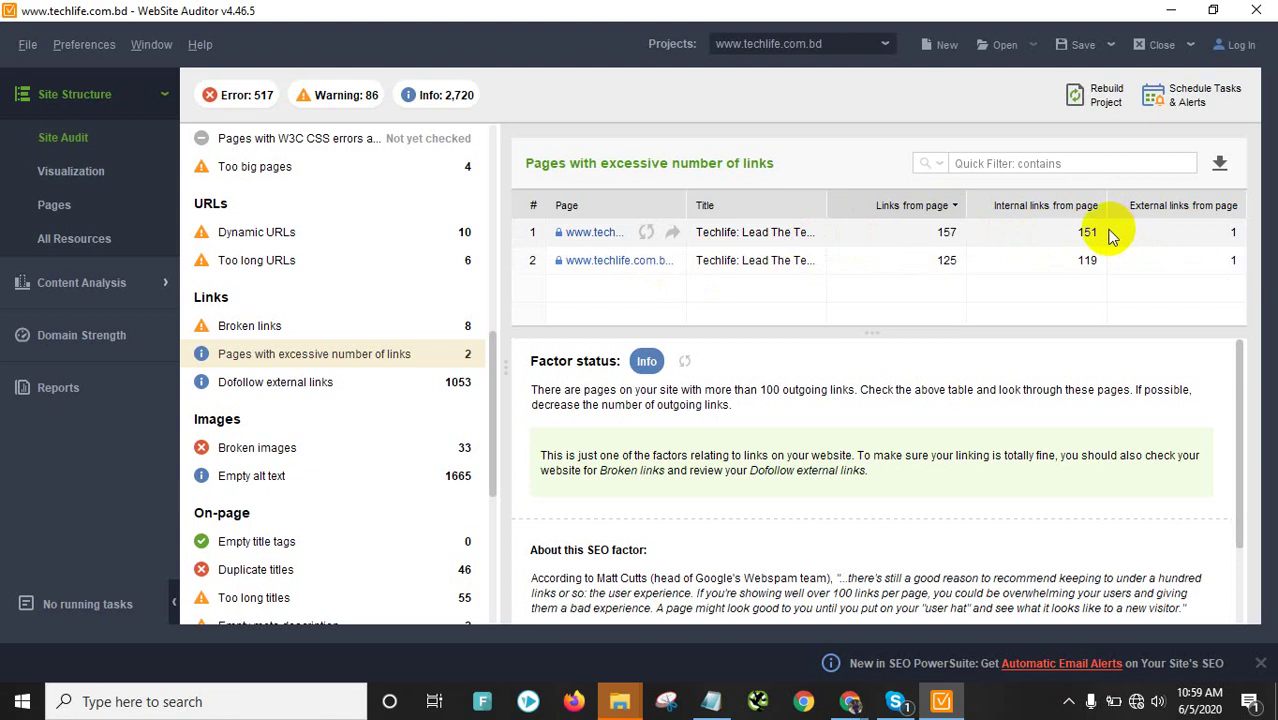
{"action": "left_click", "coordinate": [1219, 163]}
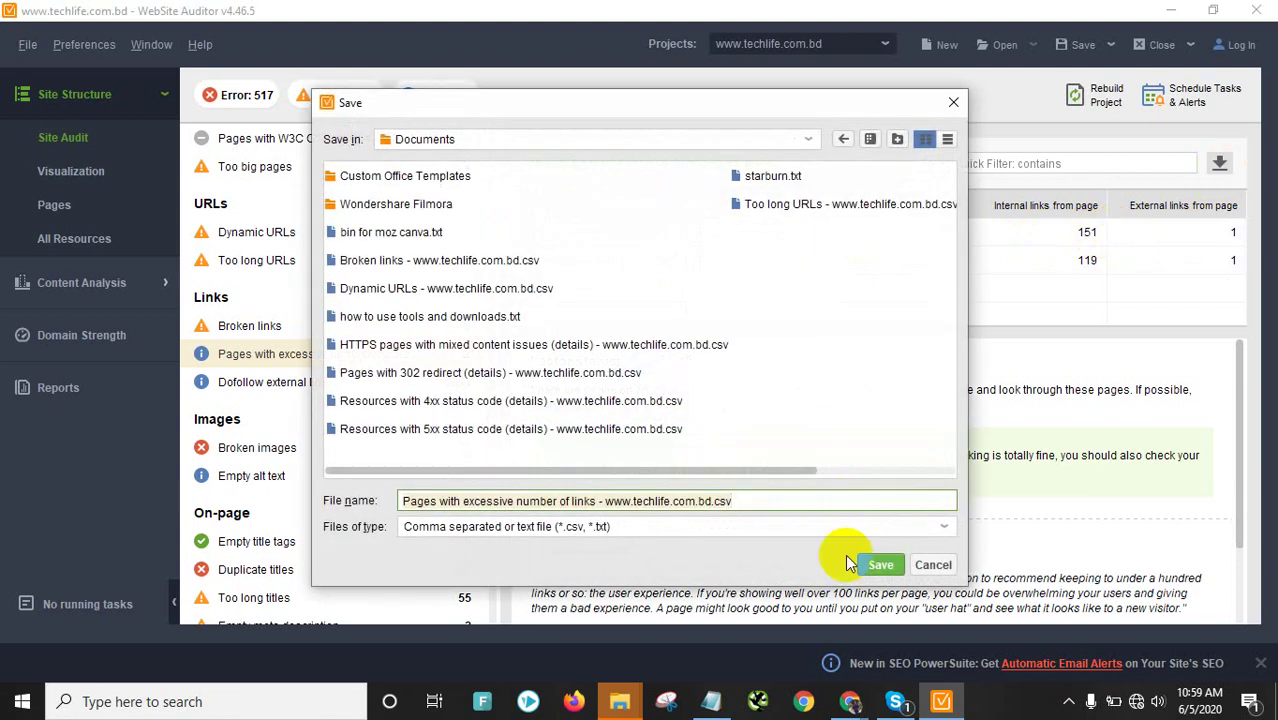
{"action": "left_click", "coordinate": [881, 566]}
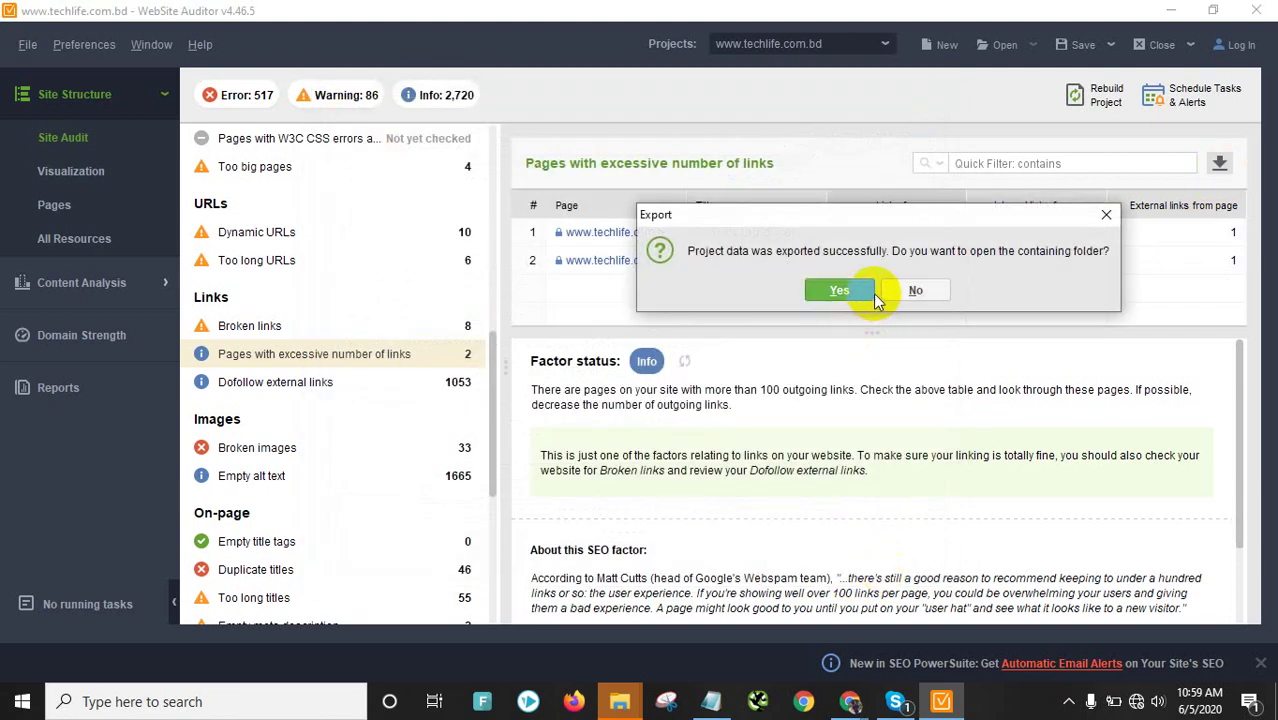
{"action": "left_click", "coordinate": [847, 290]}
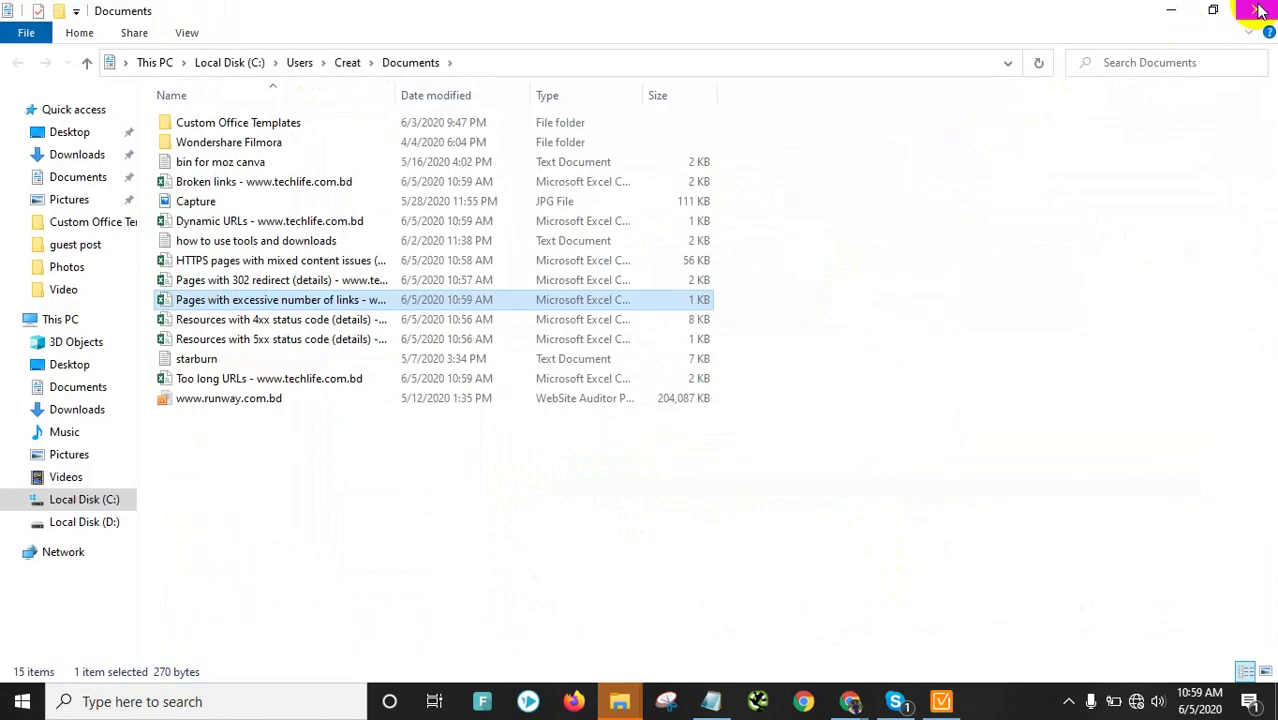
{"action": "left_click", "coordinate": [1258, 10]}
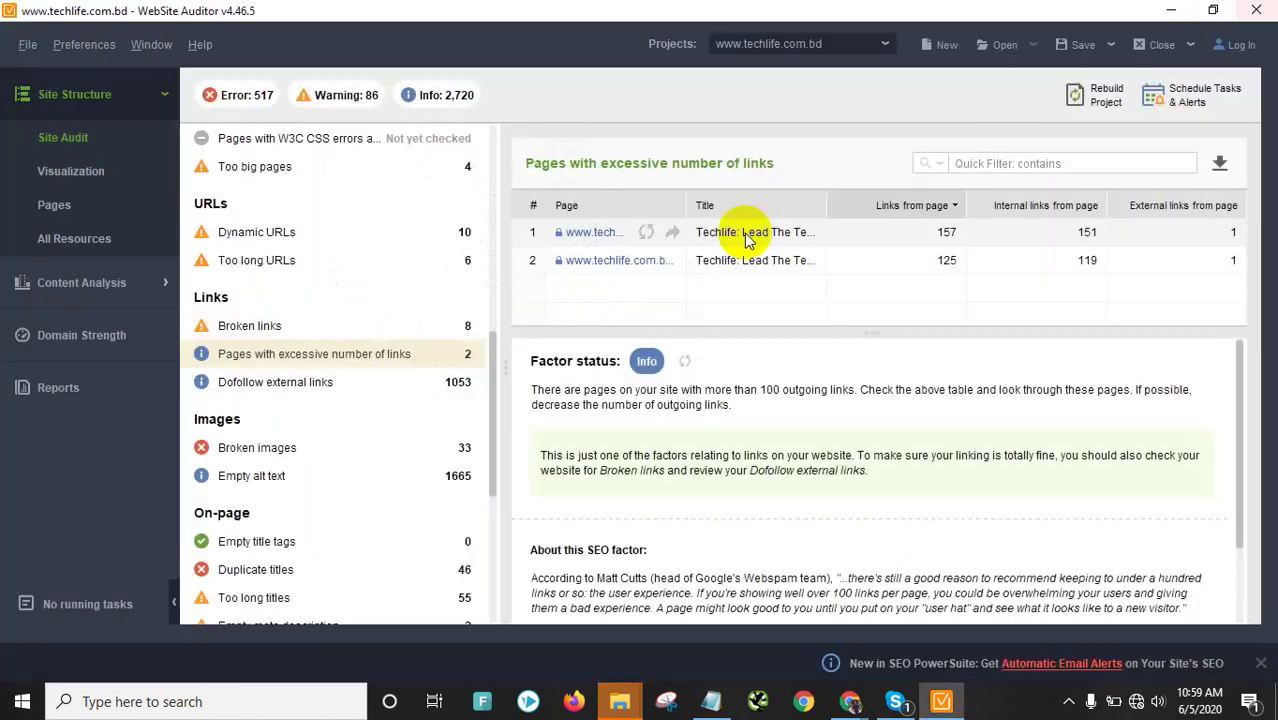
Show Dofollow external links and export its 1053-link table as a CSV
{"action": "left_click", "coordinate": [293, 393]}
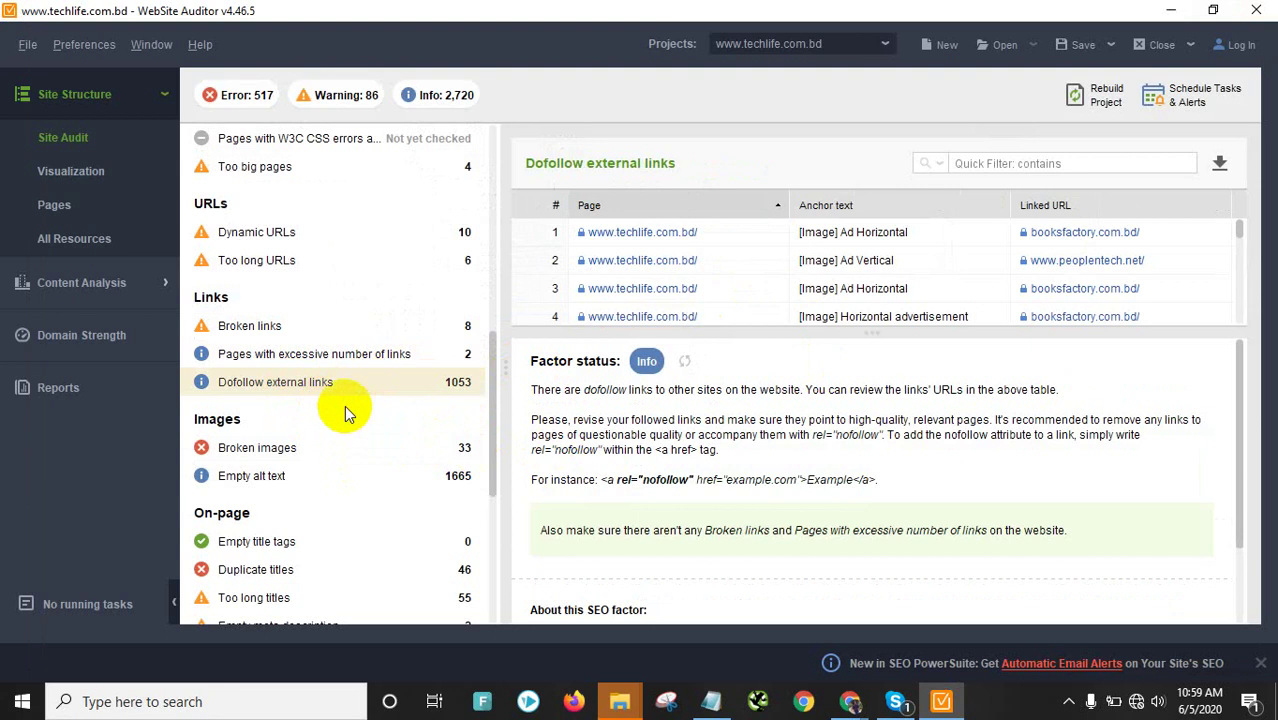
{"action": "scroll", "coordinate": [856, 288], "scroll_direction": "down", "scroll_amount": 20}
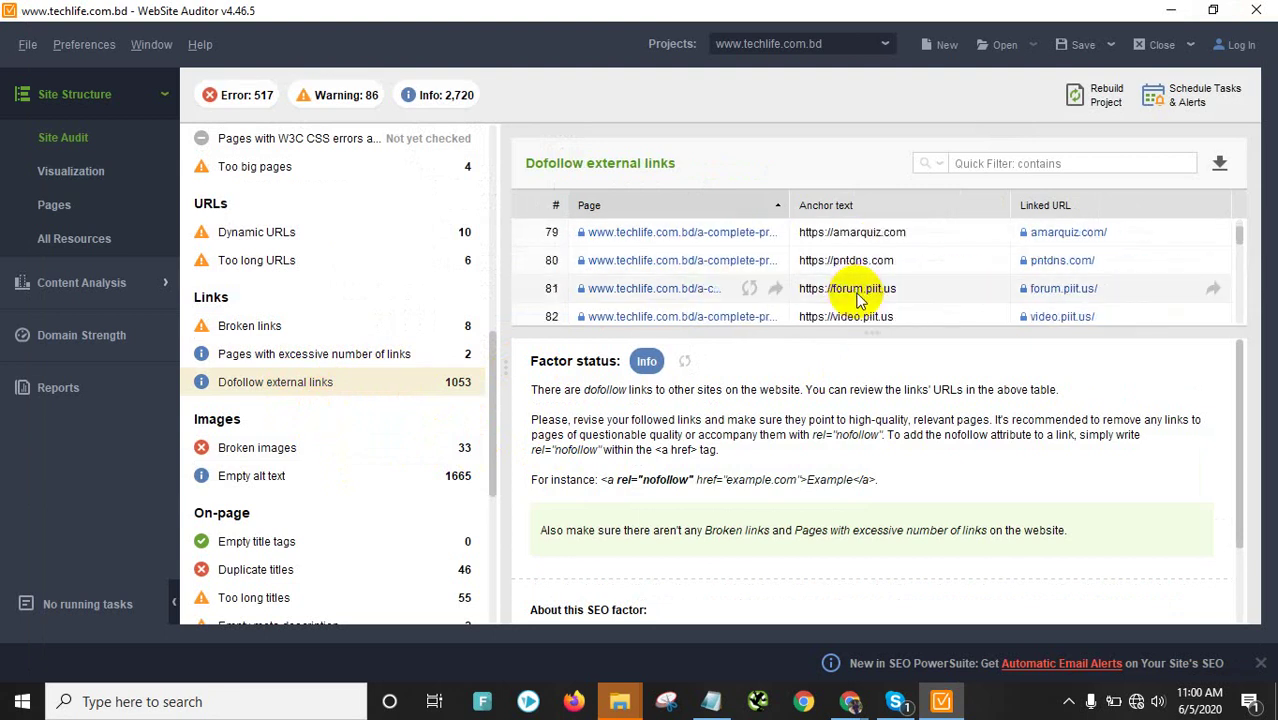
{"action": "scroll", "coordinate": [857, 298], "scroll_direction": "down", "scroll_amount": 20}
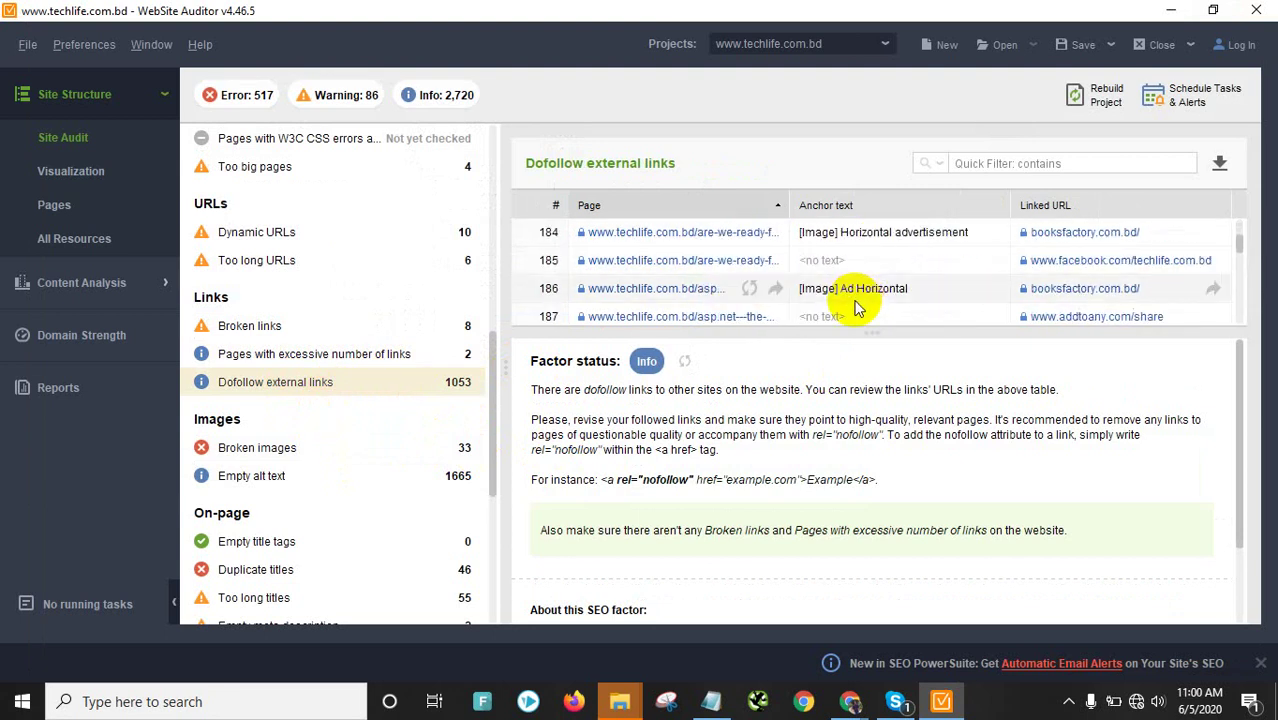
{"action": "left_click", "coordinate": [1217, 162]}
{"action": "left_click", "coordinate": [878, 561]}
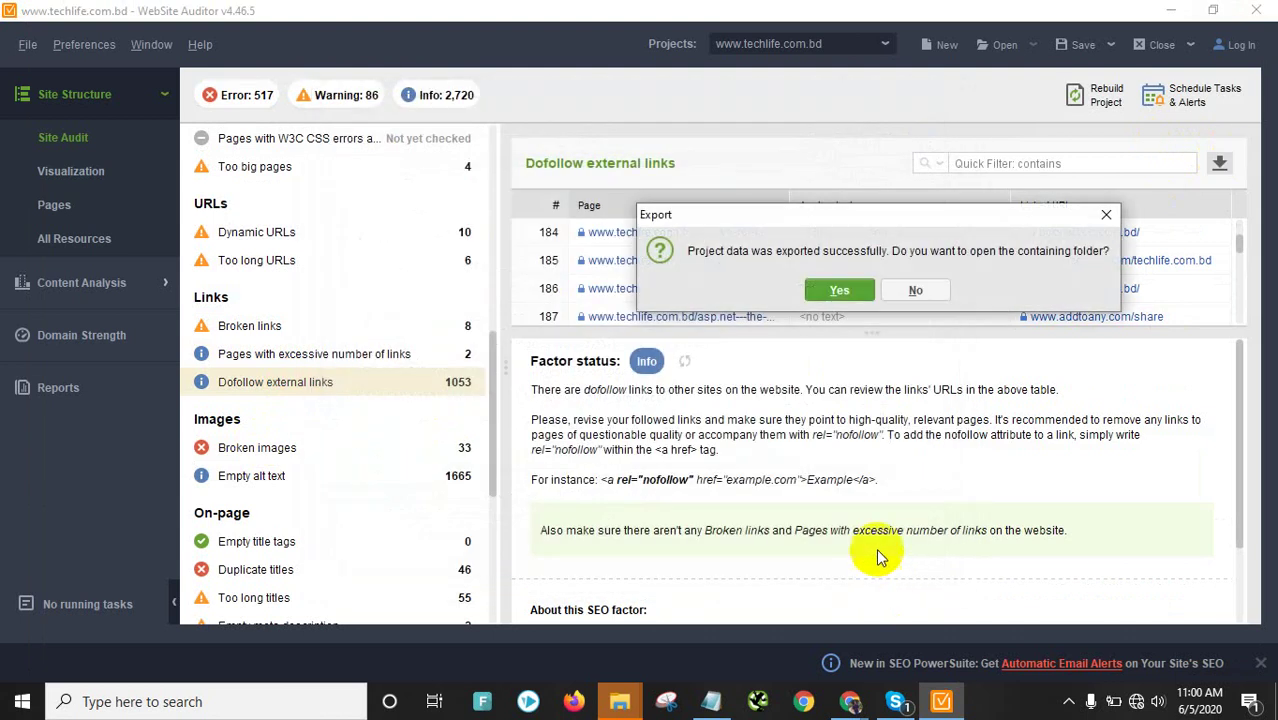
{"action": "left_click", "coordinate": [871, 290]}
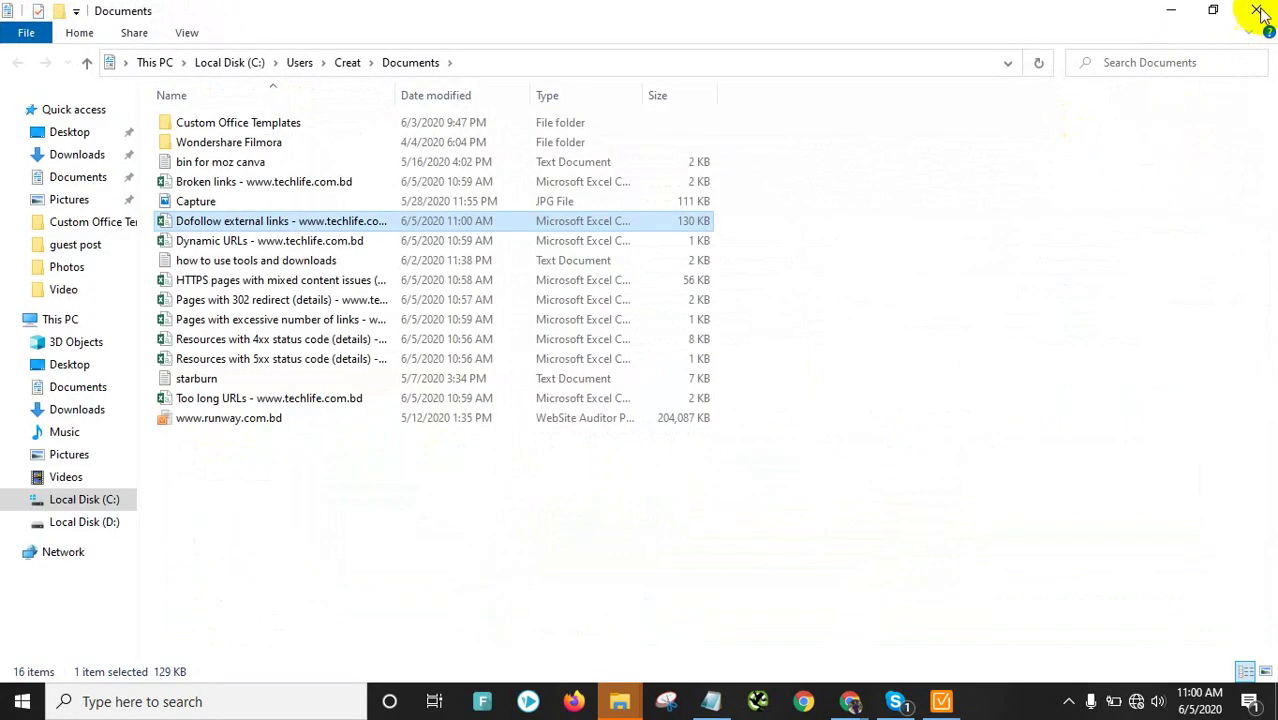
{"action": "left_click", "coordinate": [1258, 10]}
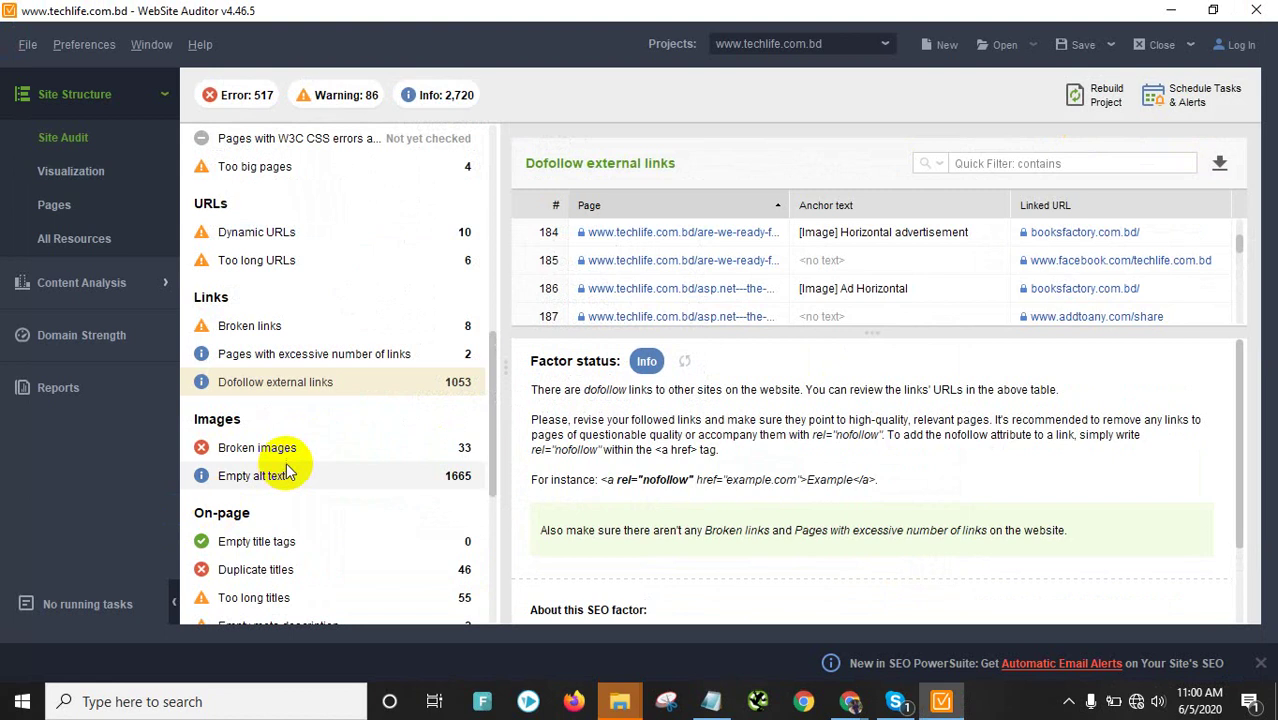
Export the Broken images list as a CSV to Documents
{"action": "left_click", "coordinate": [322, 458]}
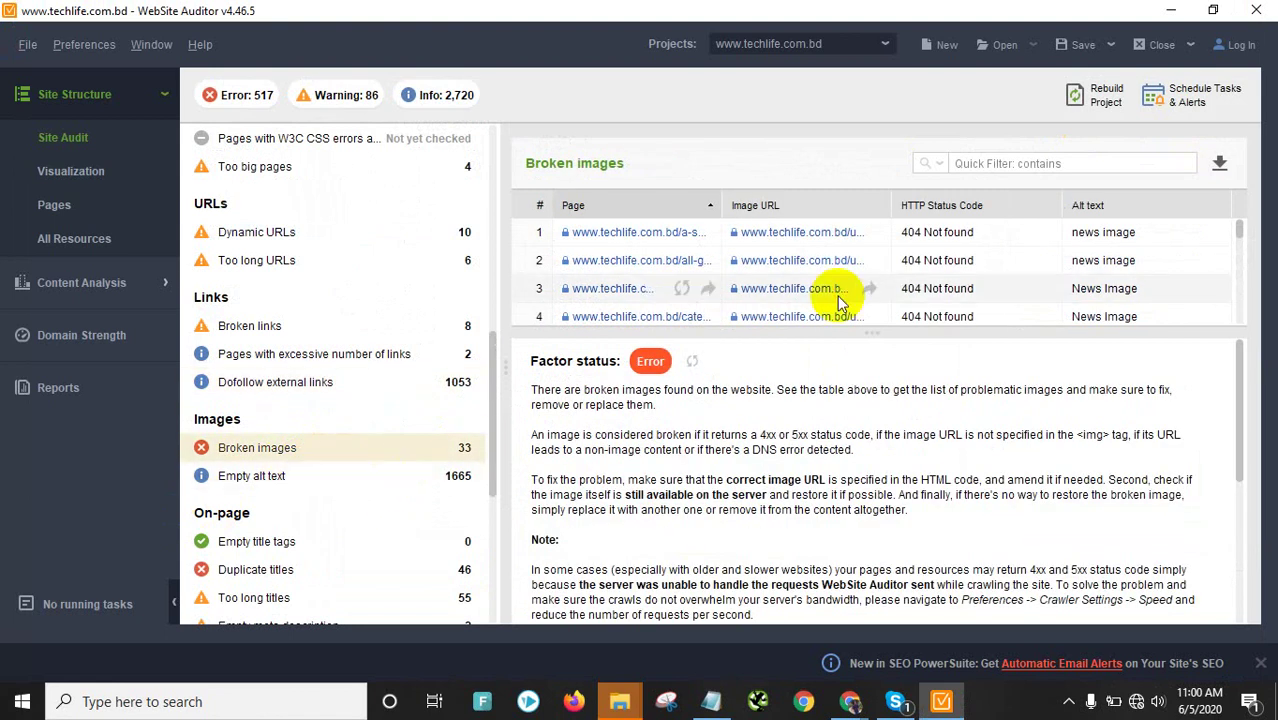
{"action": "scroll", "coordinate": [825, 280], "scroll_direction": "down", "scroll_amount": 10}
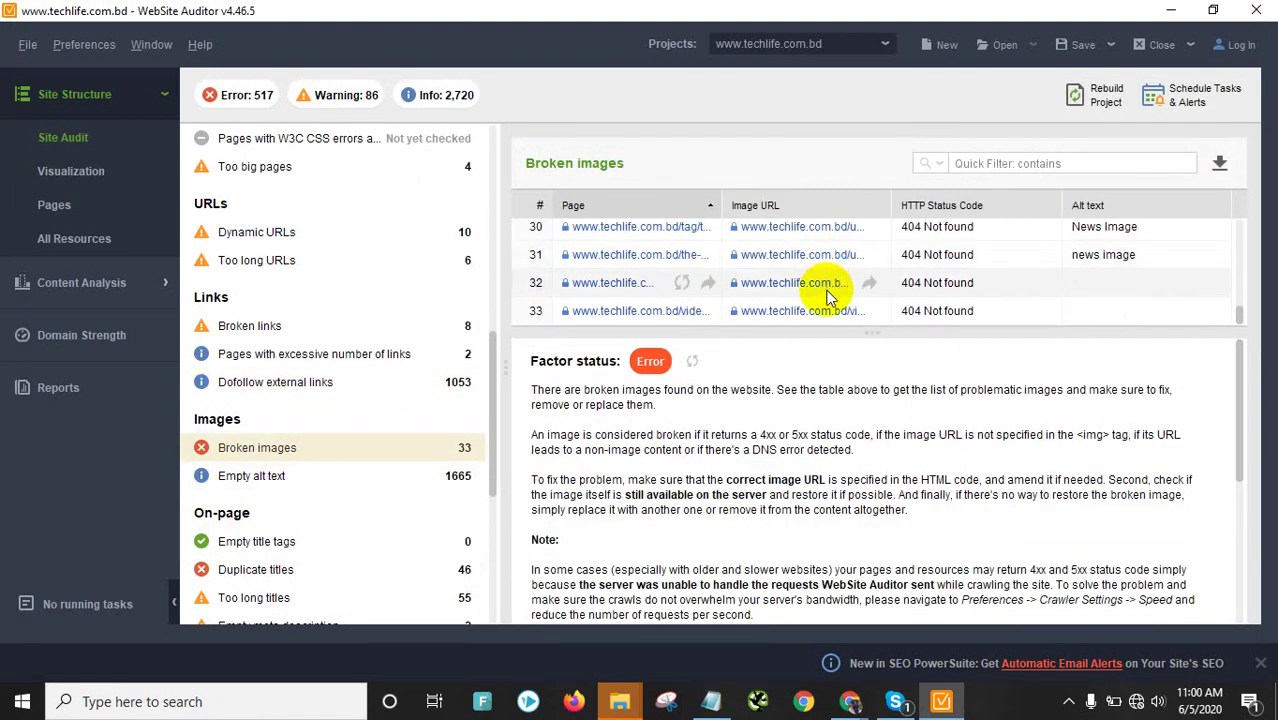
{"action": "scroll", "coordinate": [825, 290], "scroll_direction": "up", "scroll_amount": 10}
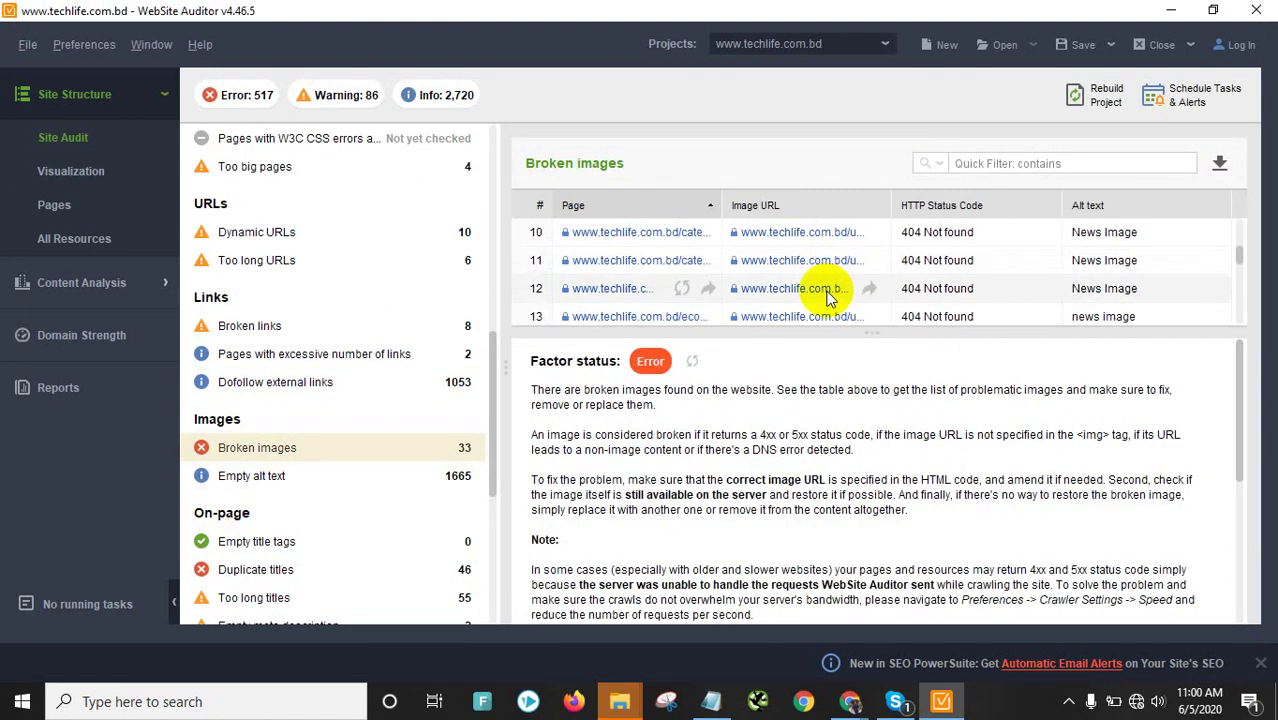
{"action": "left_click", "coordinate": [1222, 166]}
{"action": "left_click", "coordinate": [881, 565]}
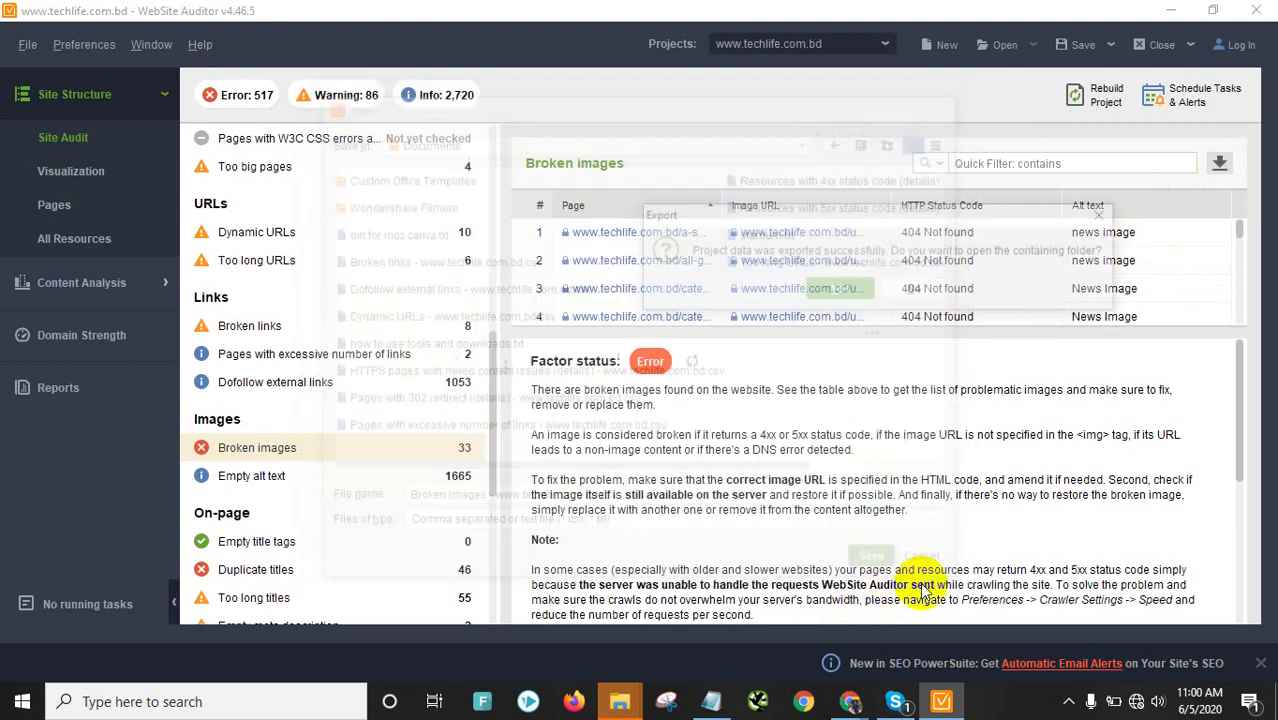
{"action": "left_click", "coordinate": [842, 288]}
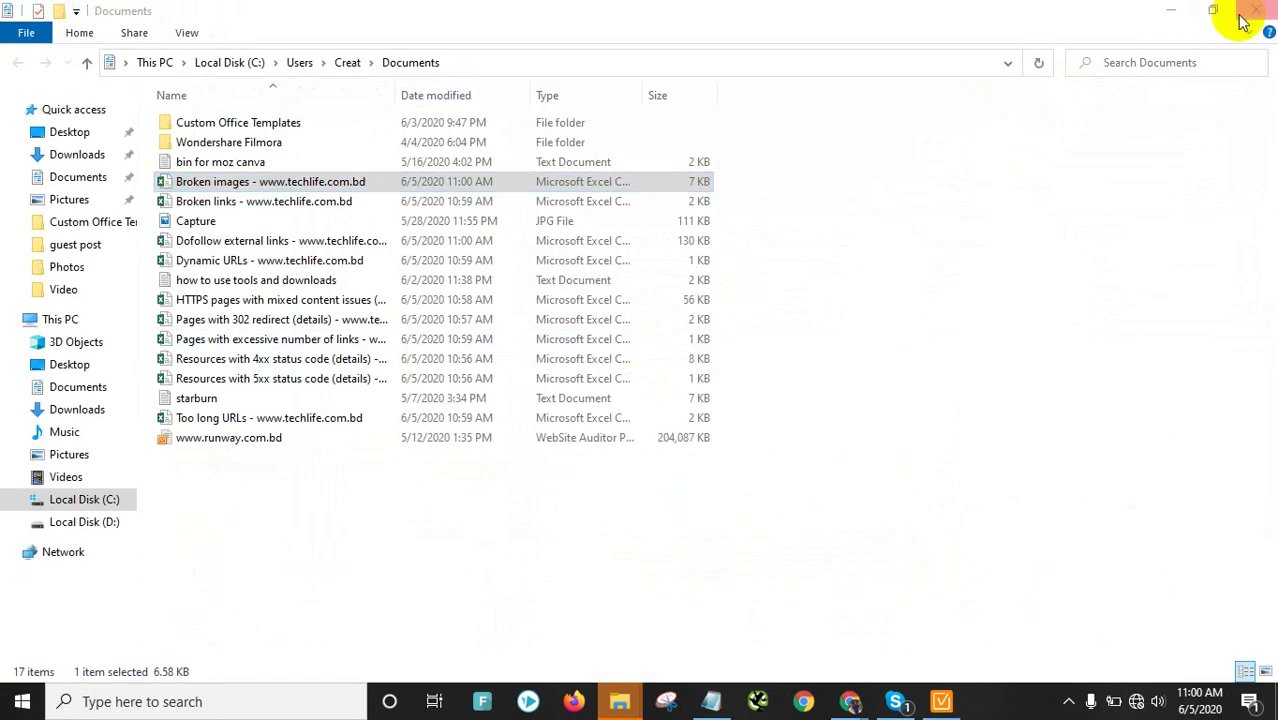
{"action": "left_click", "coordinate": [1255, 11]}
Show the Empty alt text report and start its CSV export
{"action": "left_click", "coordinate": [345, 476]}
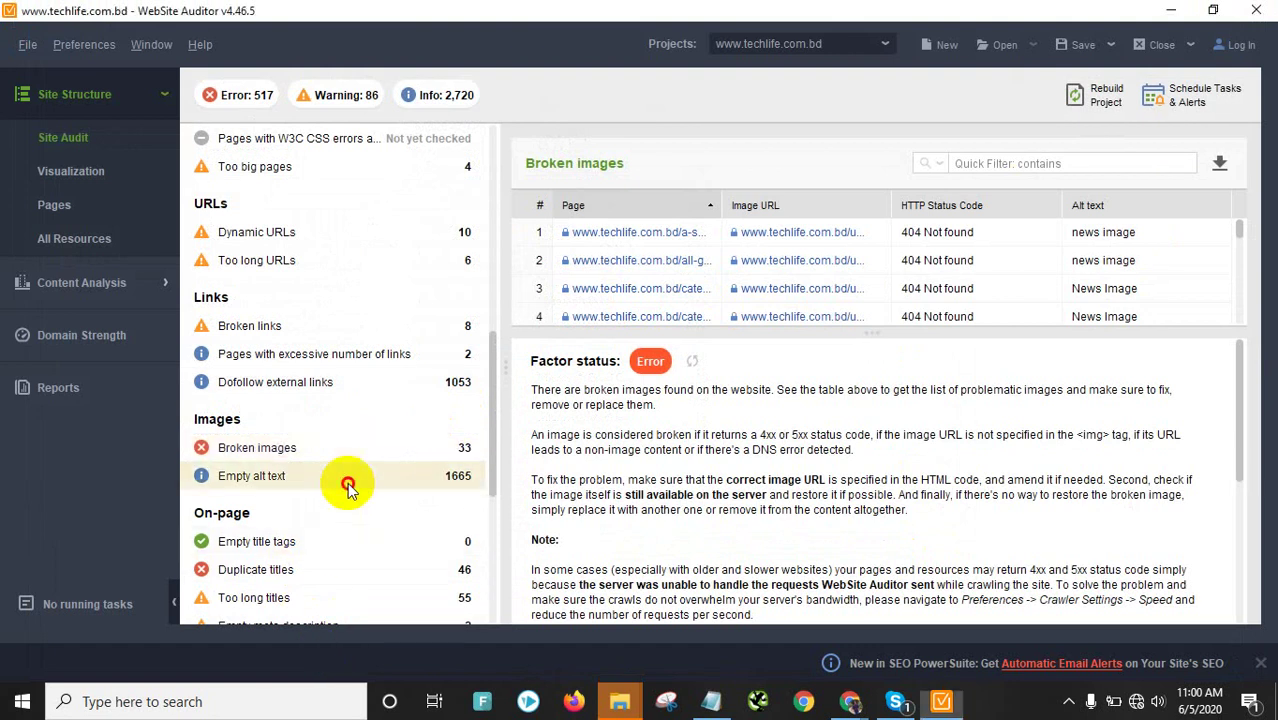
{"action": "scroll", "coordinate": [762, 272], "scroll_direction": "down", "scroll_amount": 2}
{"action": "scroll", "coordinate": [545, 398], "scroll_direction": "down", "scroll_amount": 1}
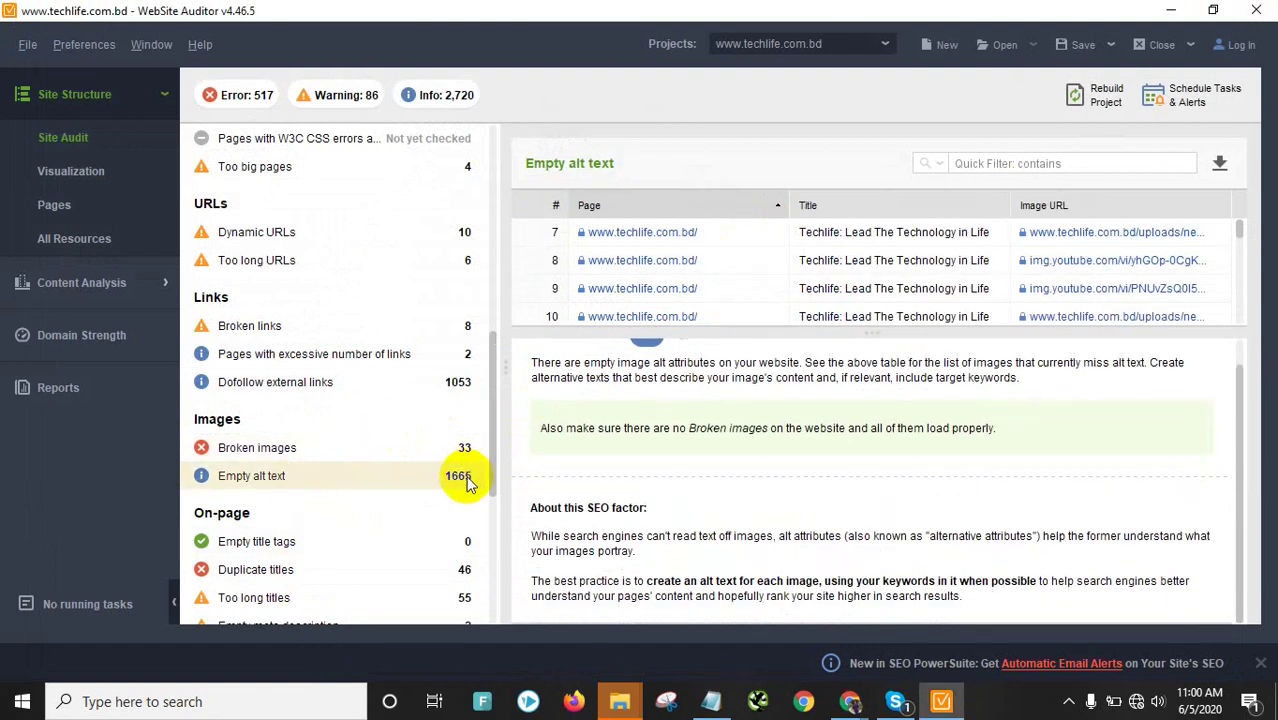
{"action": "scroll", "coordinate": [466, 482], "scroll_direction": "down", "scroll_amount": 5}
{"action": "scroll", "coordinate": [731, 286], "scroll_direction": "up", "scroll_amount": 2}
{"action": "scroll", "coordinate": [825, 272], "scroll_direction": "down", "scroll_amount": 15}
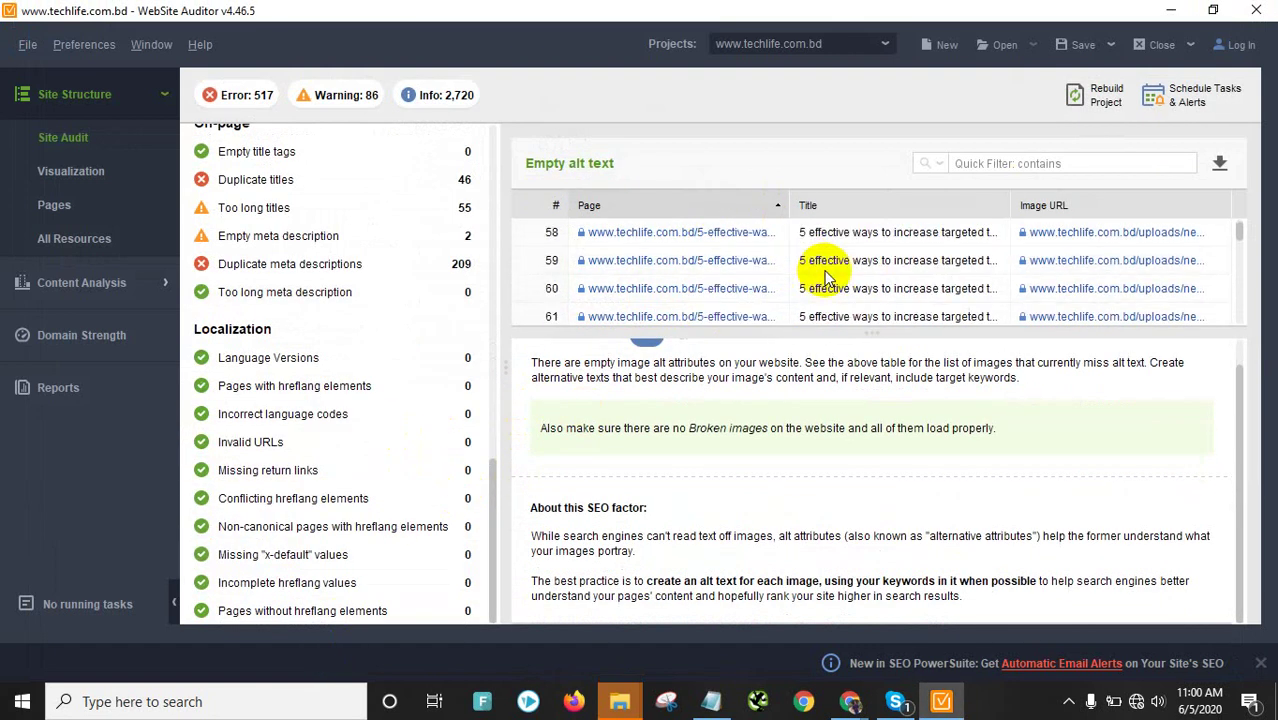
{"action": "left_click", "coordinate": [1219, 166]}
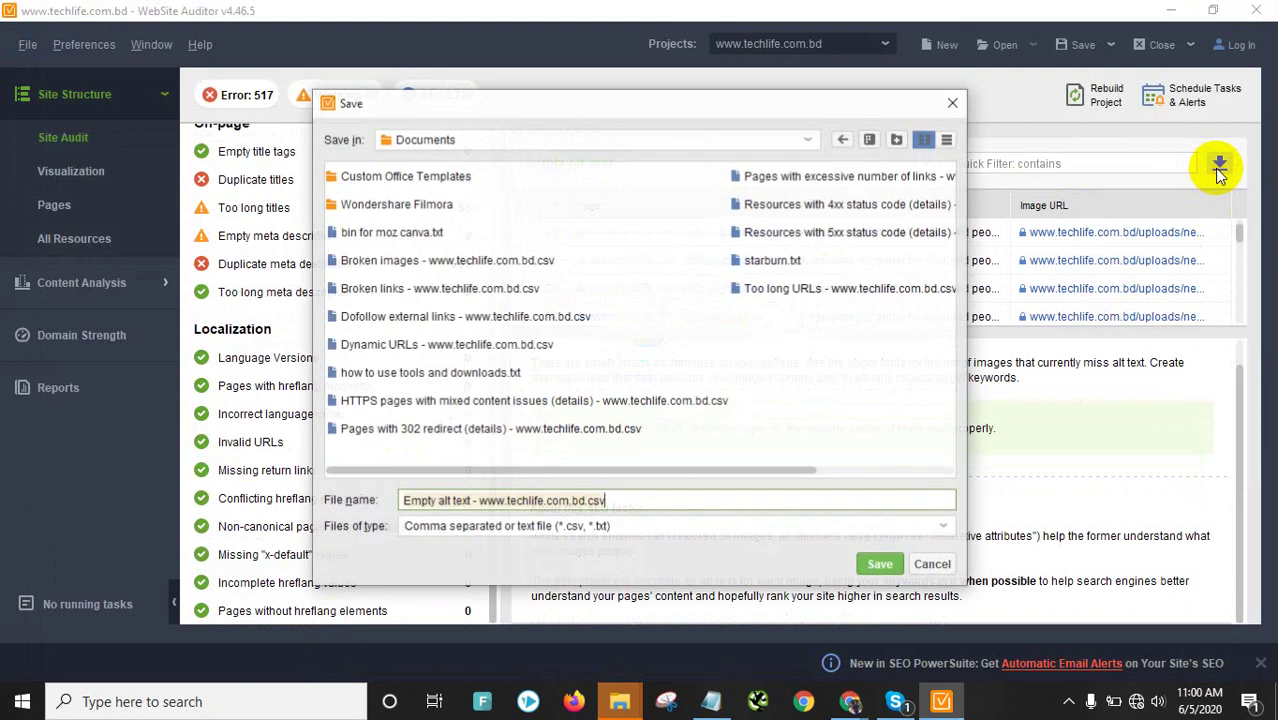
Save the Empty alt text CSV to Documents
{"action": "left_click", "coordinate": [858, 561]}
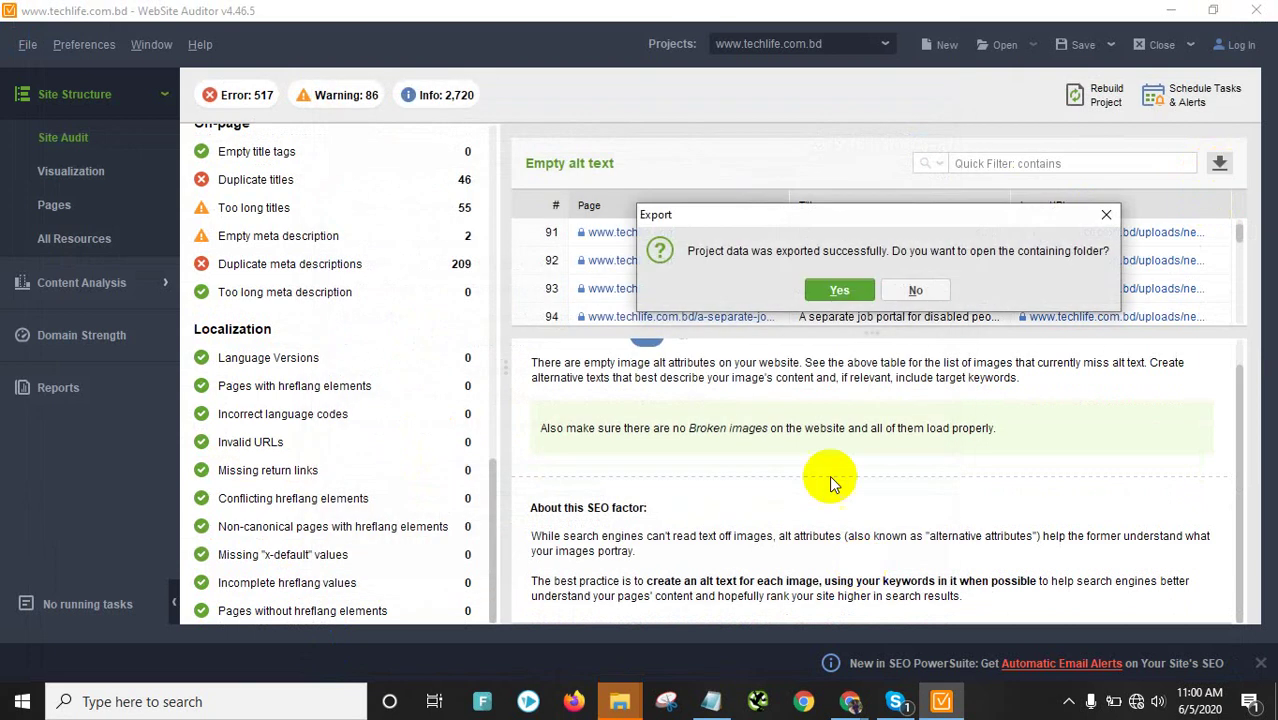
{"action": "left_click", "coordinate": [845, 289]}
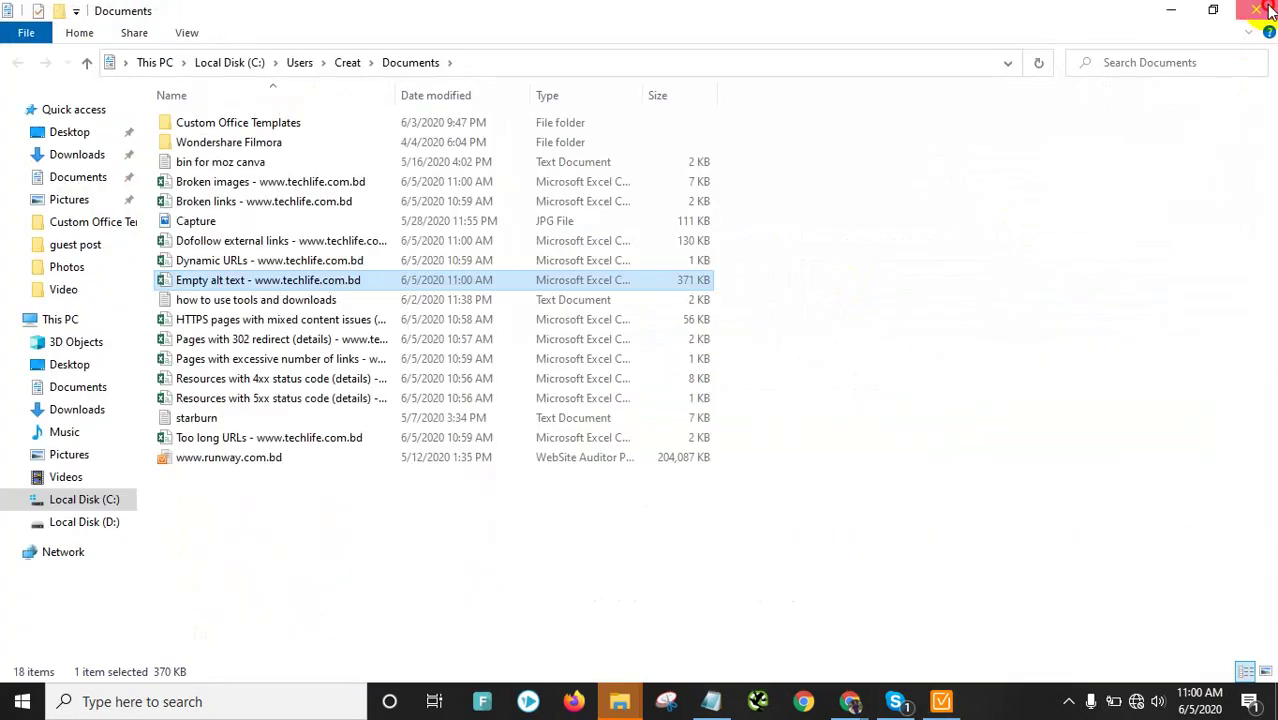
{"action": "left_click", "coordinate": [1266, 10]}
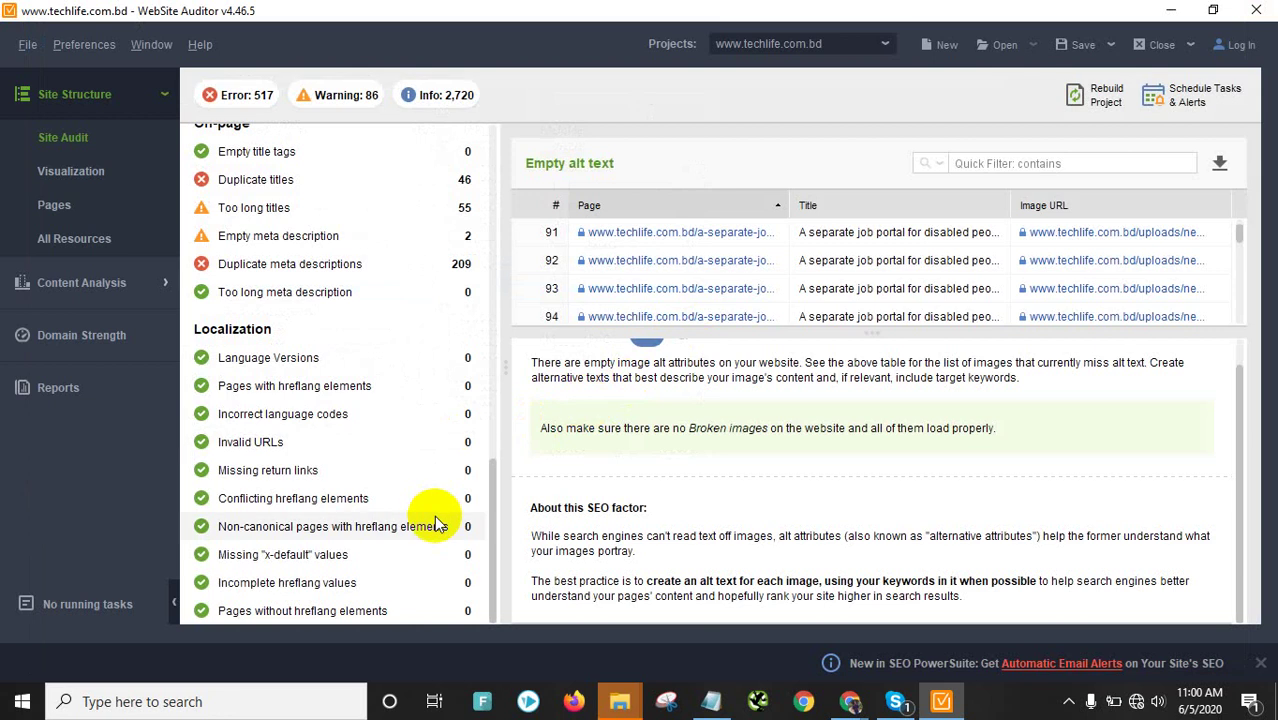
Check the Empty title tags and Duplicate titles reports, cancelling the Duplicate titles export
{"action": "scroll", "coordinate": [470, 366], "scroll_direction": "up", "scroll_amount": 3}
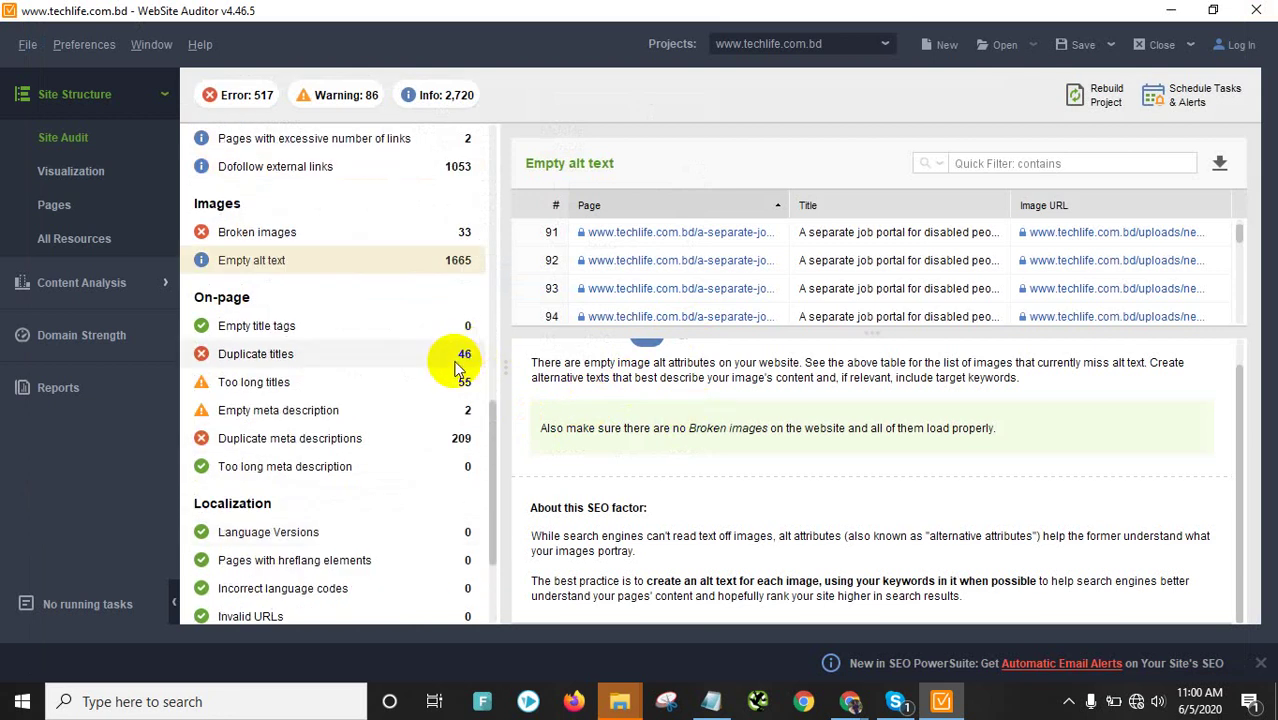
{"action": "left_click", "coordinate": [336, 330]}
{"action": "left_click", "coordinate": [338, 362]}
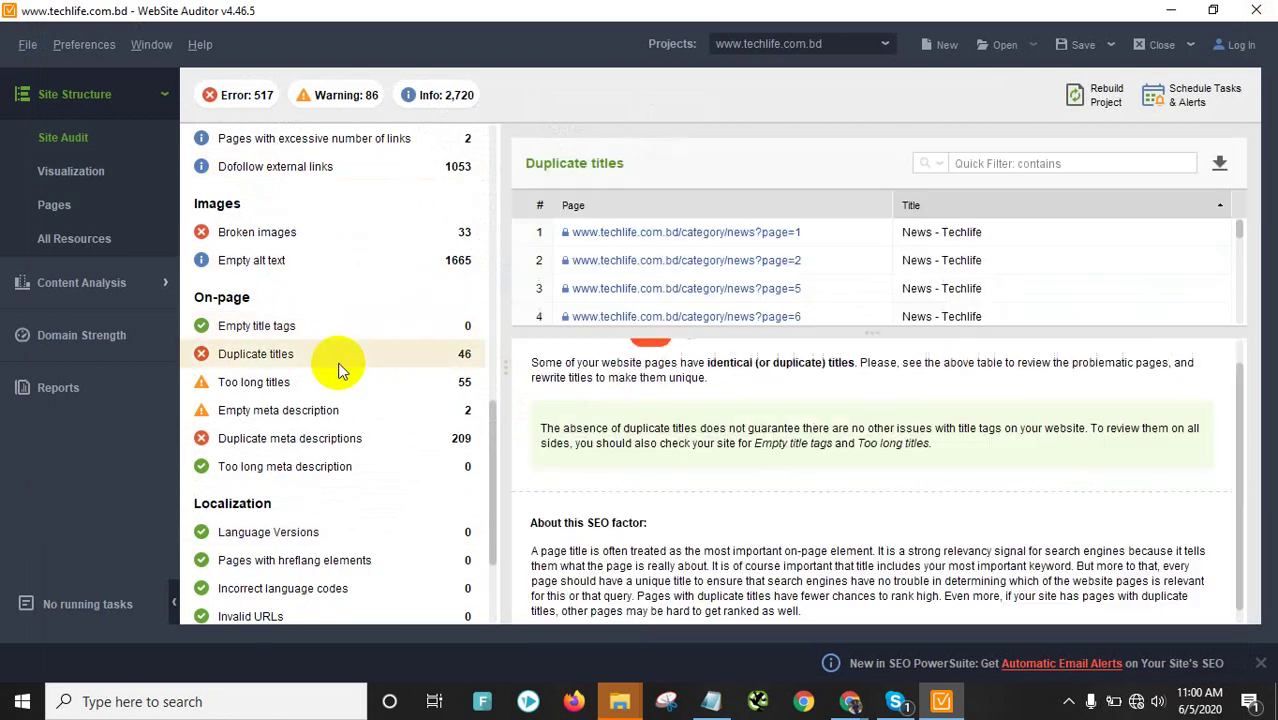
{"action": "left_click", "coordinate": [1225, 163]}
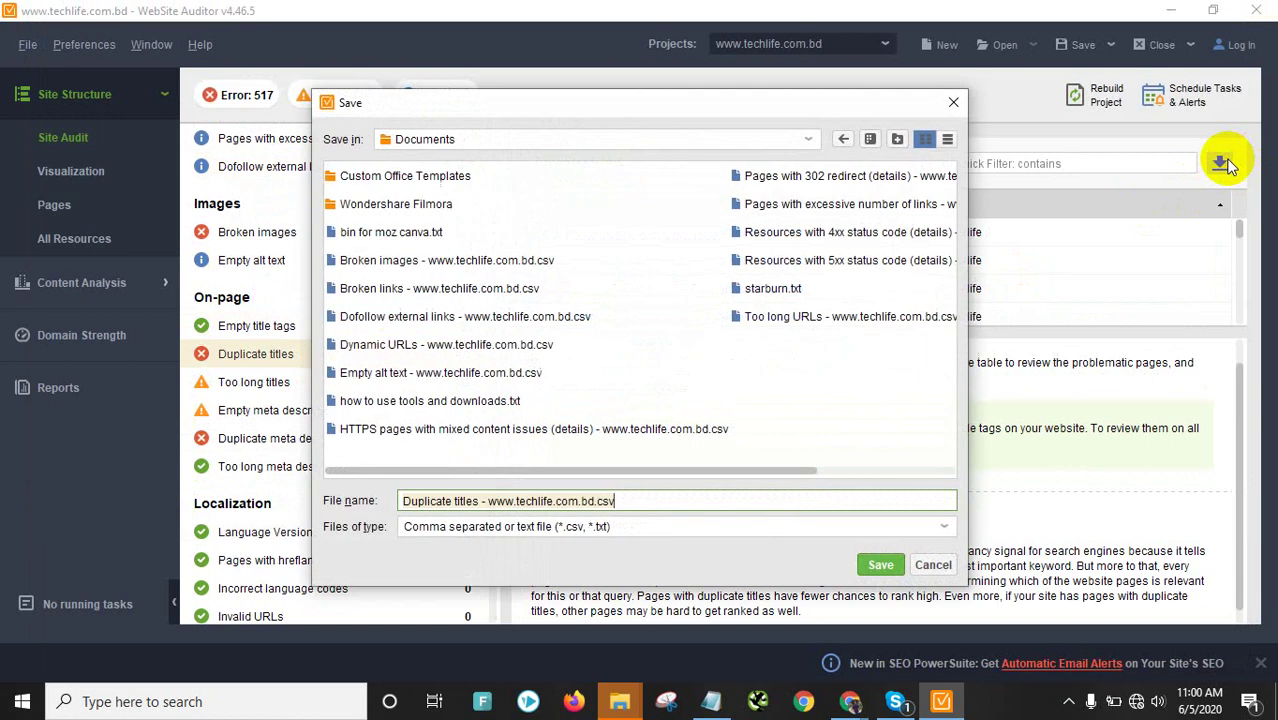
{"action": "left_click", "coordinate": [914, 567]}
Export the Too long titles list as a CSV to Documents
{"action": "left_click", "coordinate": [372, 385]}
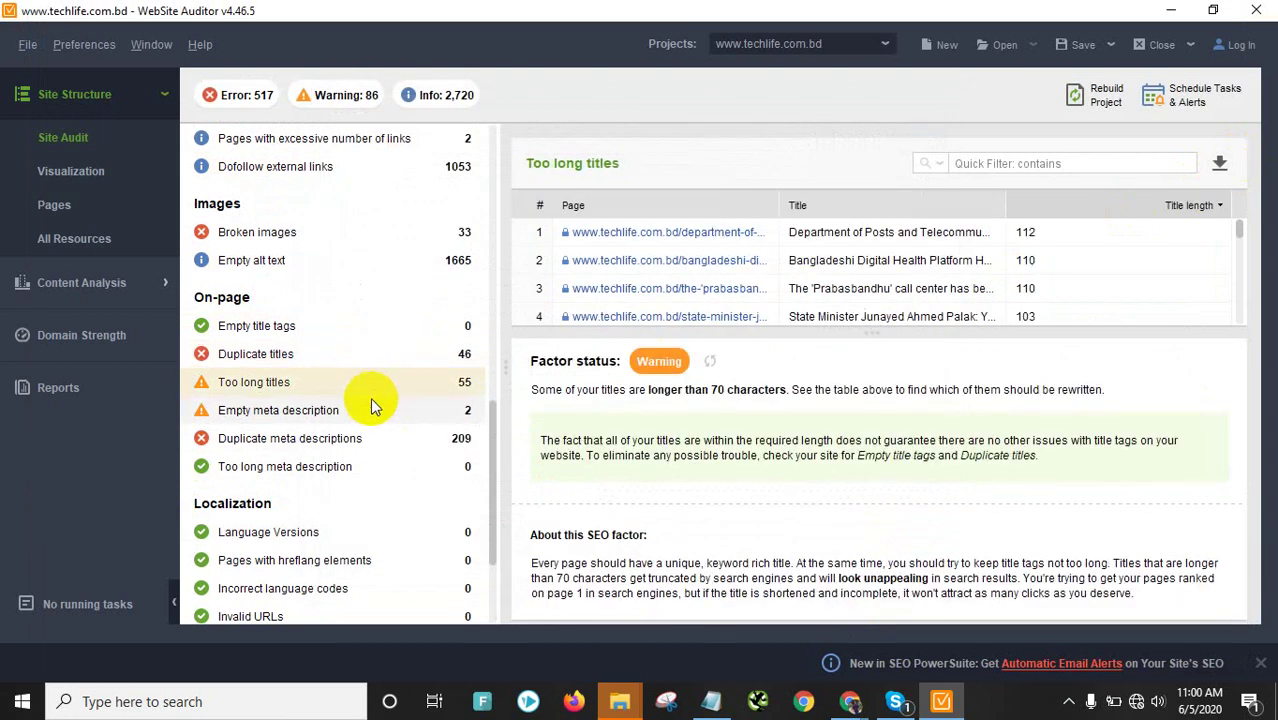
{"action": "left_click", "coordinate": [1218, 163]}
{"action": "left_click", "coordinate": [883, 562]}
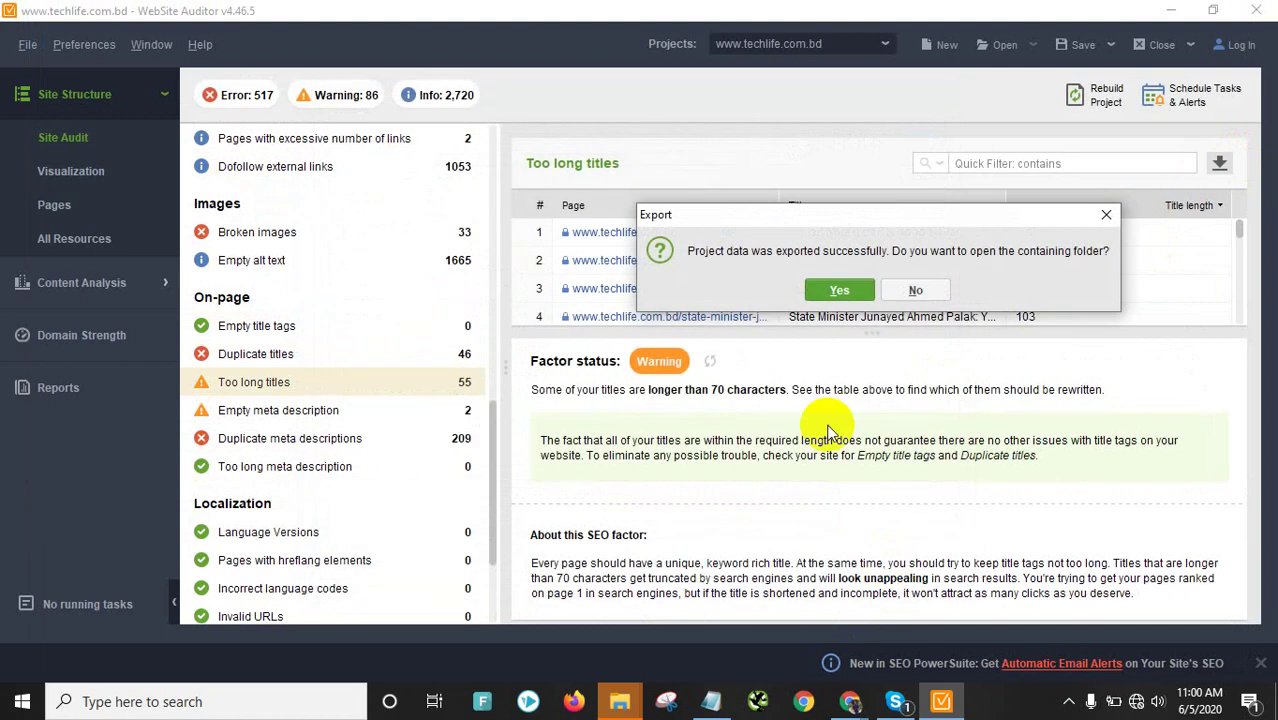
{"action": "left_click", "coordinate": [853, 290]}
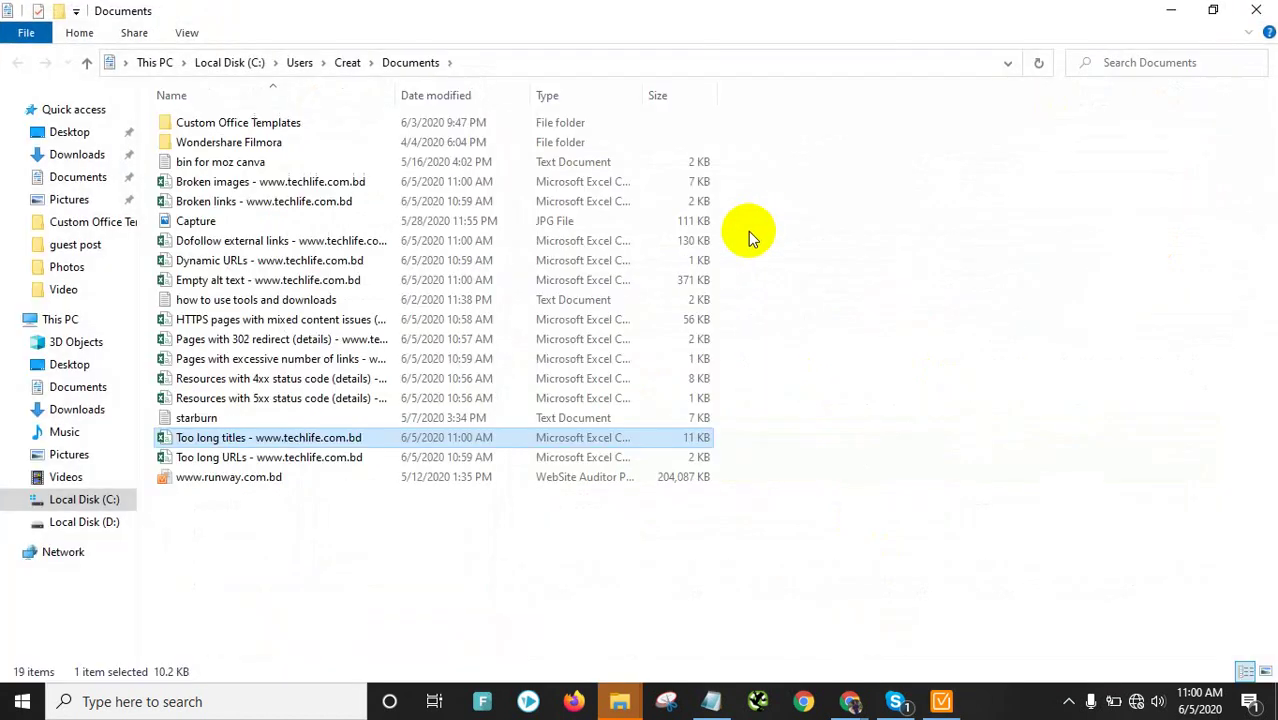
{"action": "left_click", "coordinate": [1171, 10]}
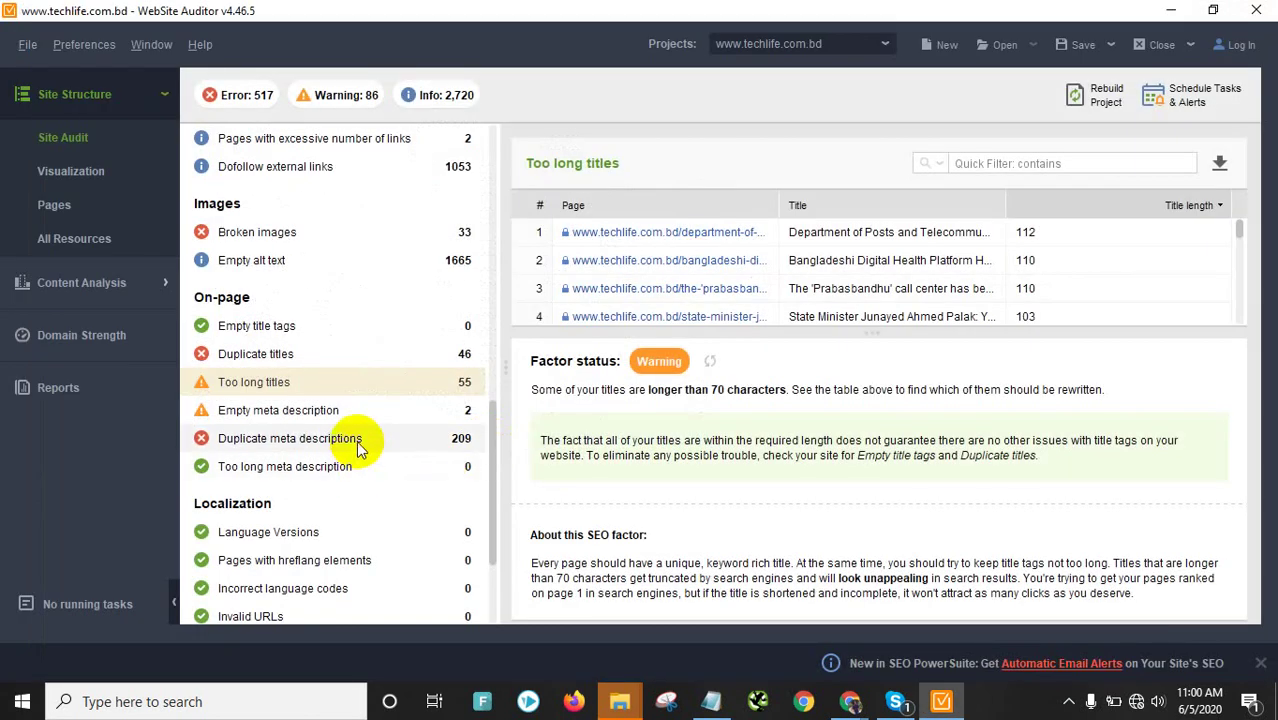
Export the Duplicate meta descriptions list as a CSV to Documents
{"action": "left_click", "coordinate": [323, 441]}
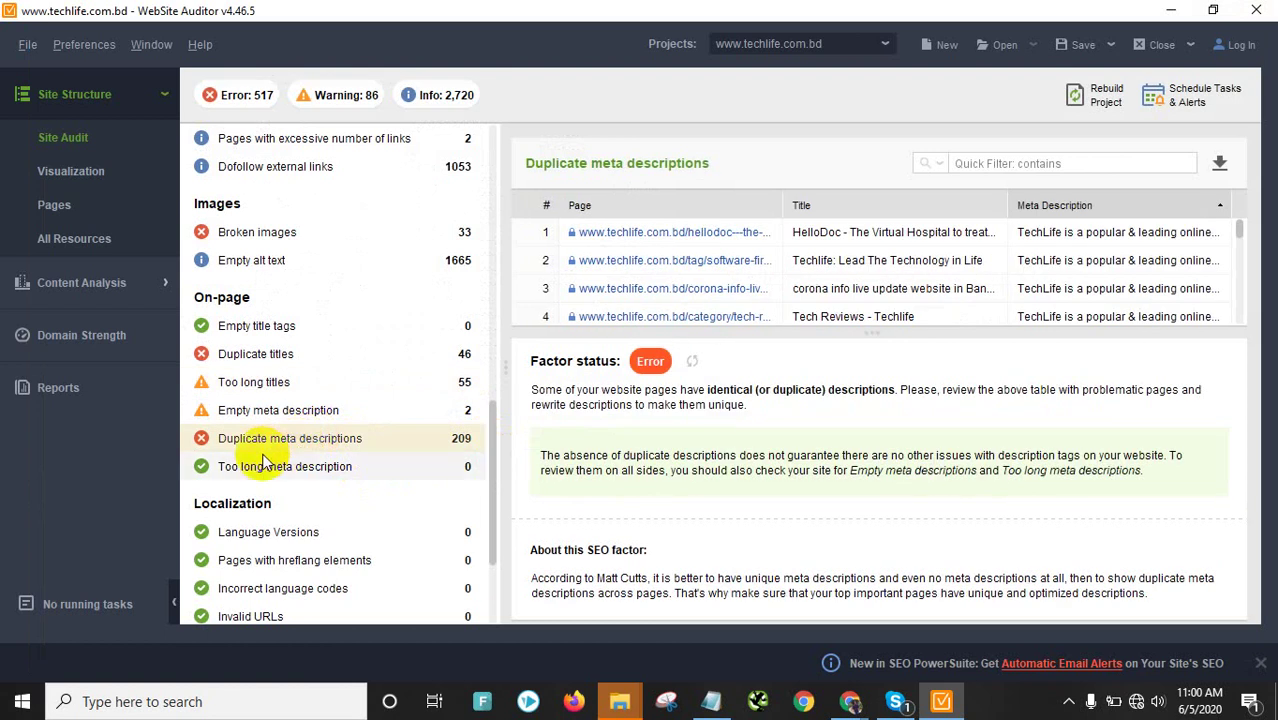
{"action": "left_click", "coordinate": [1219, 163]}
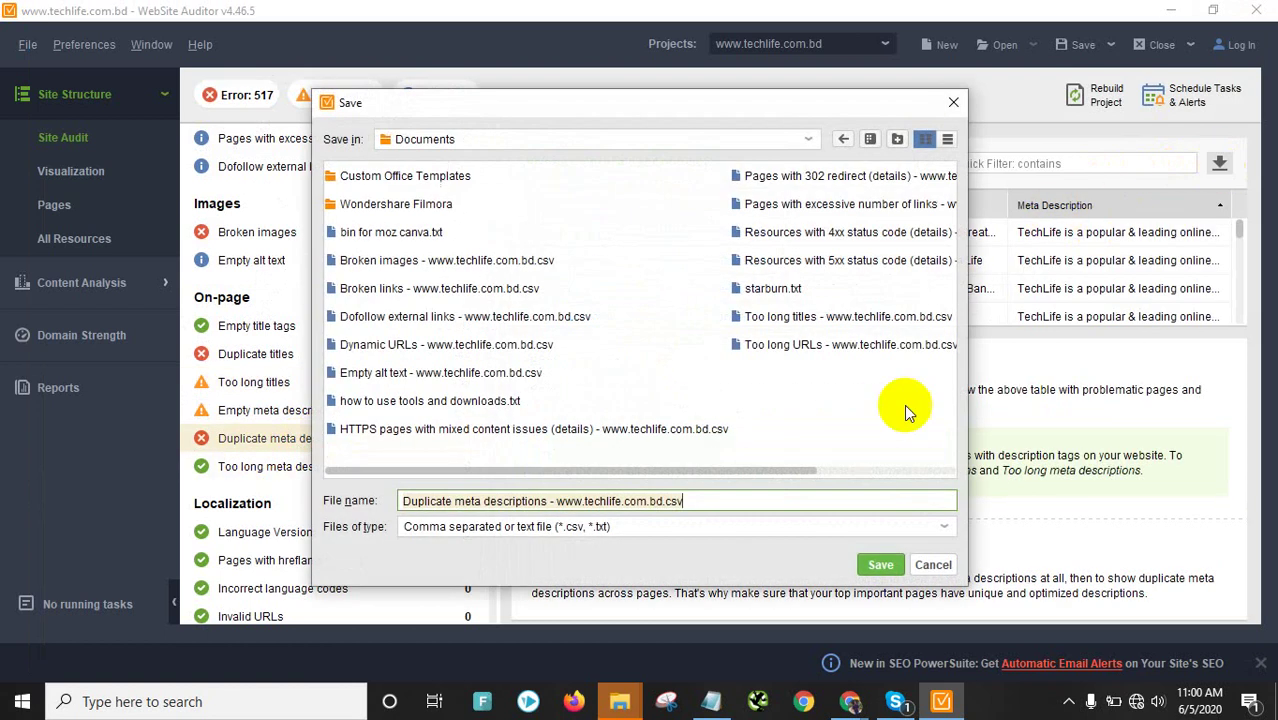
{"action": "left_click", "coordinate": [885, 565]}
{"action": "left_click", "coordinate": [848, 289]}
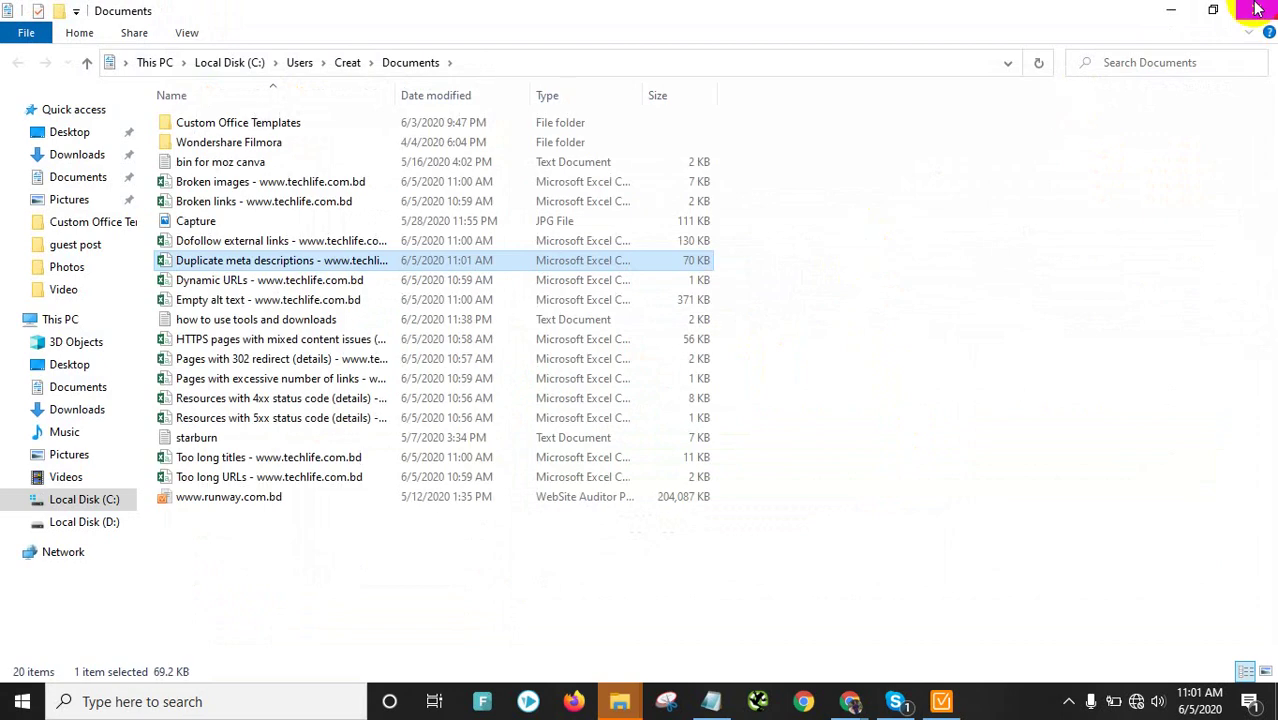
{"action": "left_click", "coordinate": [1256, 10]}
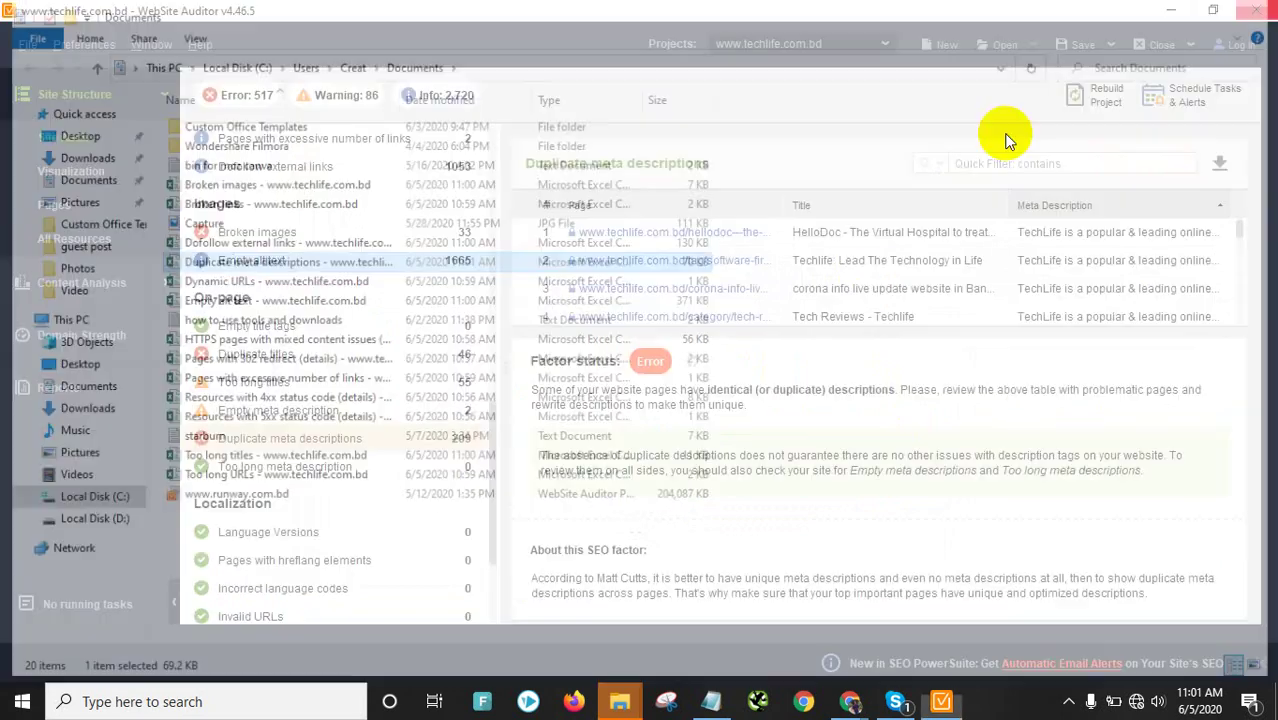
{"action": "scroll", "coordinate": [342, 476], "scroll_direction": "down", "scroll_amount": 3}
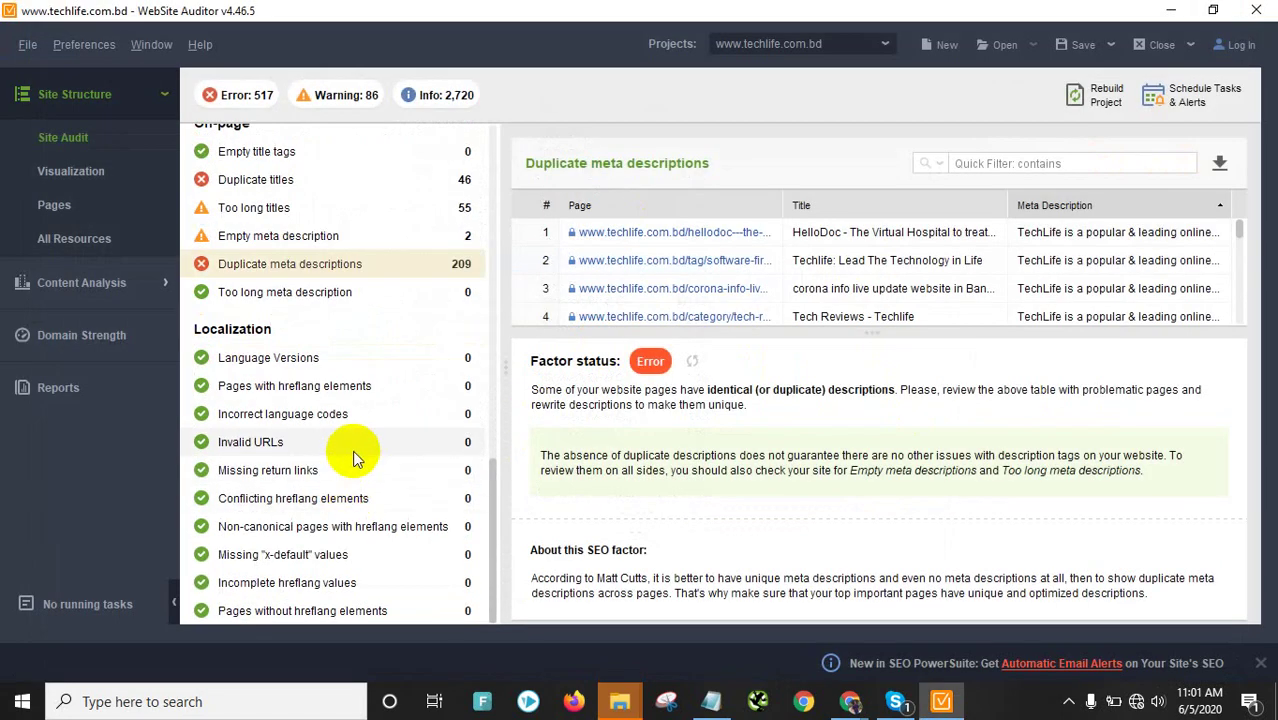
{"action": "scroll", "coordinate": [345, 500], "scroll_direction": "up", "scroll_amount": 10}
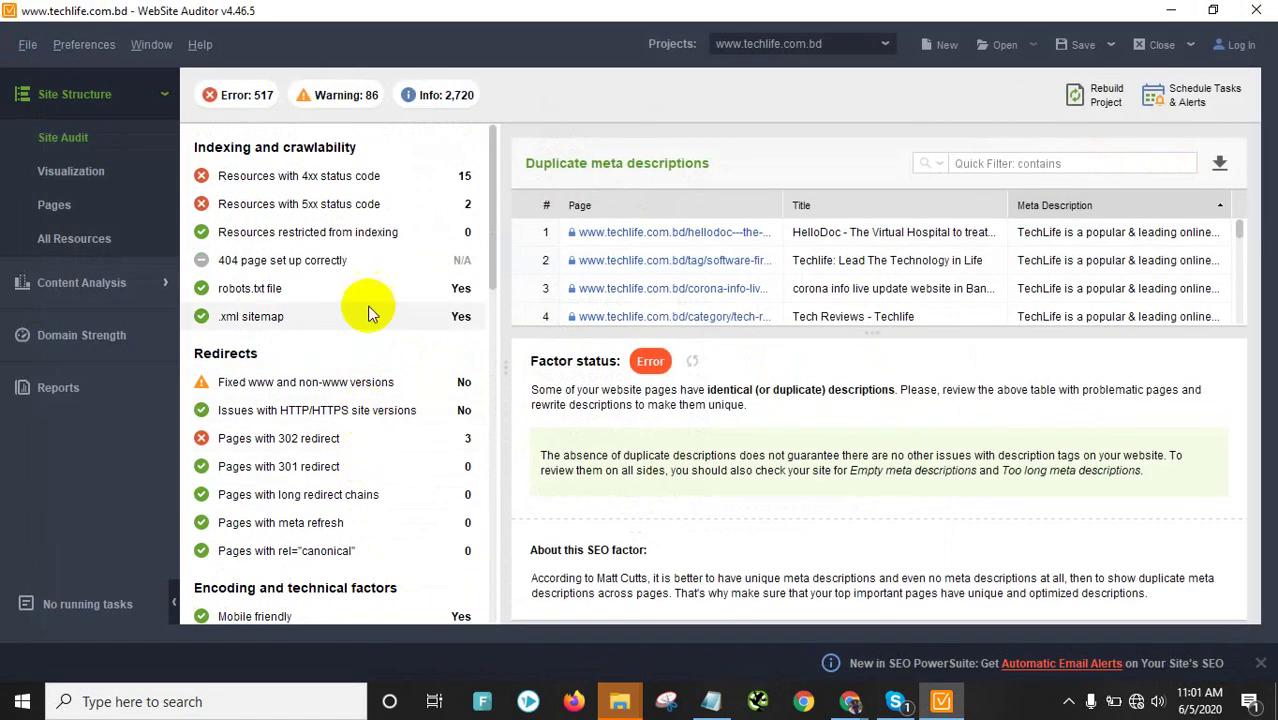
Turn on the Error, Warning (86) and Info (2,720) severity filters together
{"action": "left_click", "coordinate": [236, 95]}
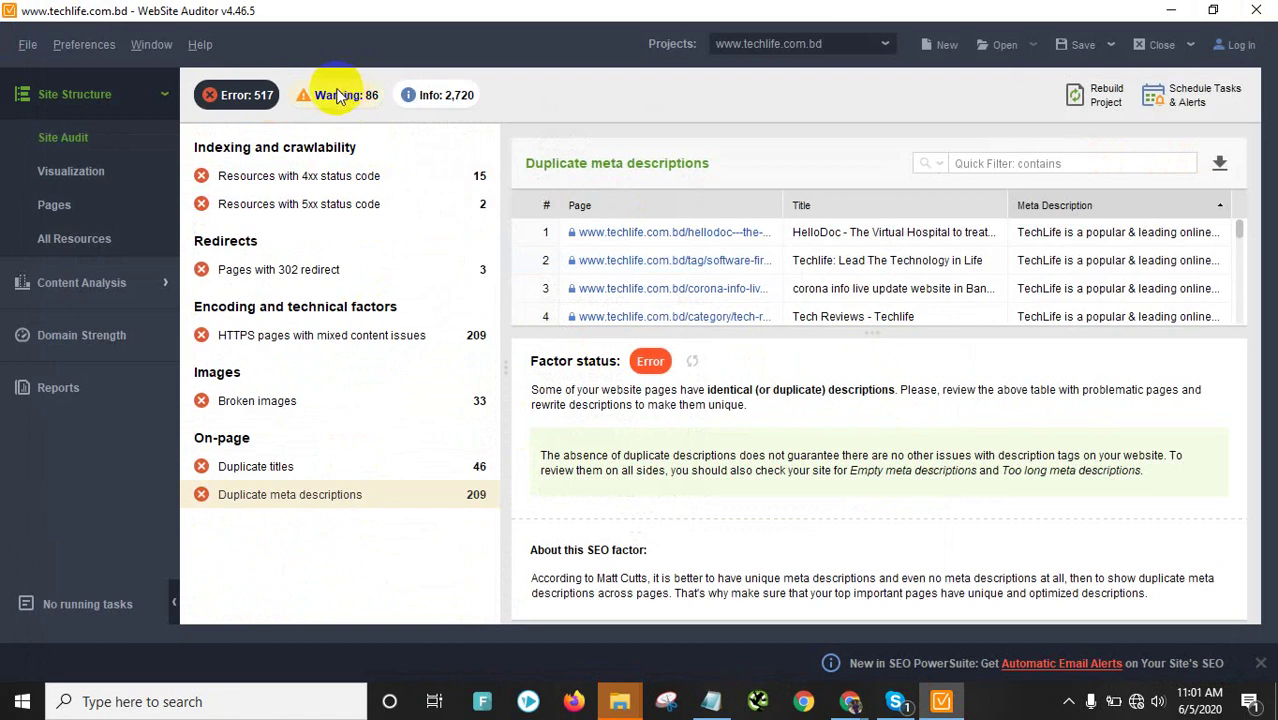
{"action": "left_click", "coordinate": [336, 95]}
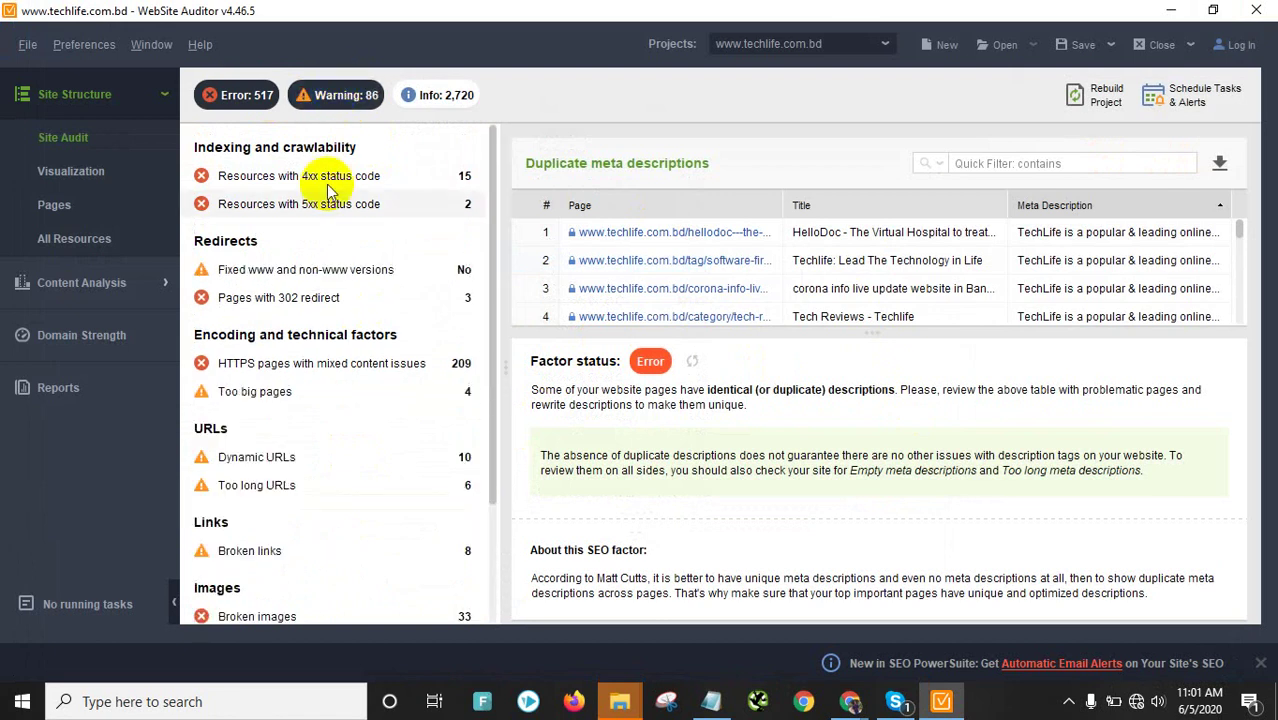
{"action": "scroll", "coordinate": [307, 474], "scroll_direction": "down", "scroll_amount": 2}
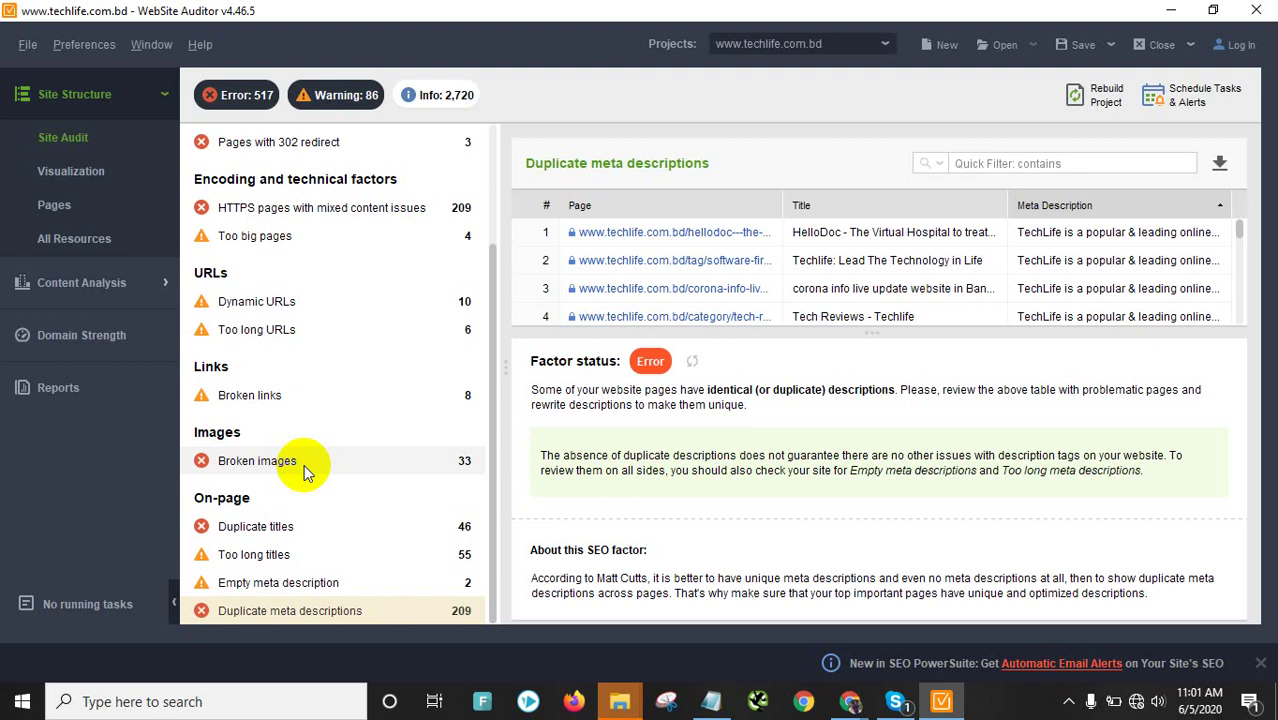
{"action": "scroll", "coordinate": [304, 464], "scroll_direction": "up", "scroll_amount": 3}
{"action": "left_click", "coordinate": [437, 97]}
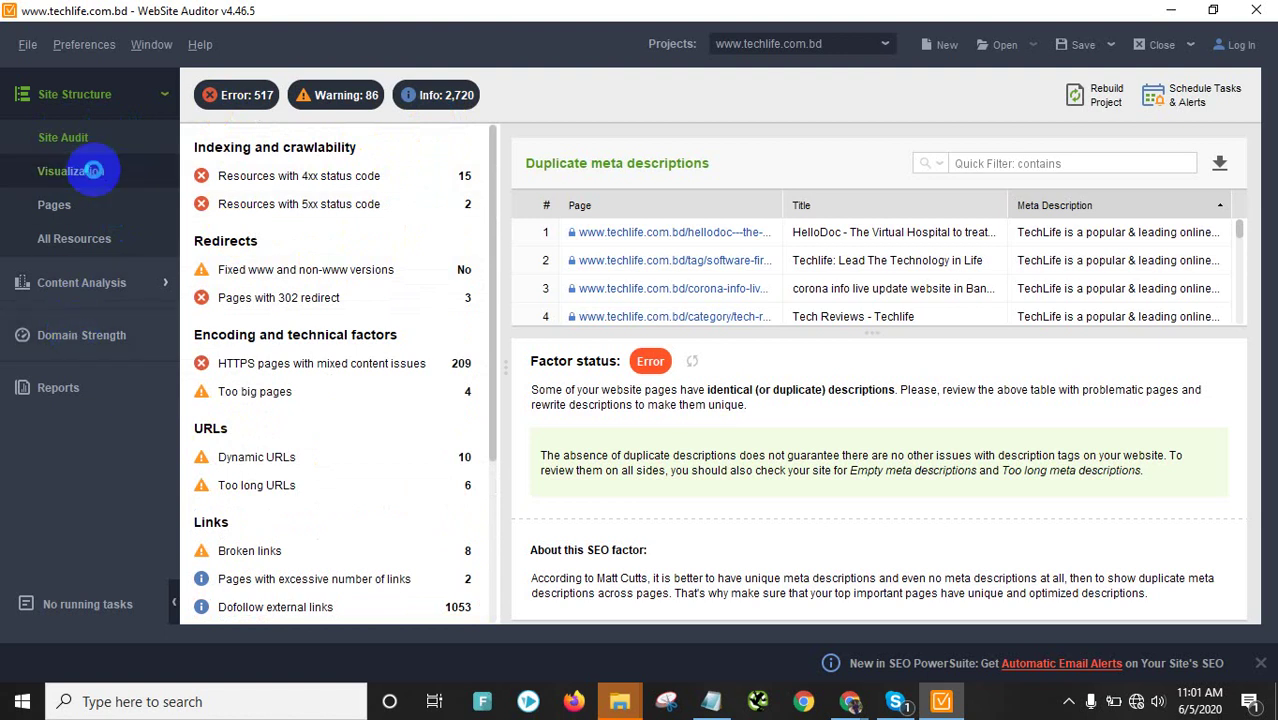
{"action": "left_click", "coordinate": [93, 171]}
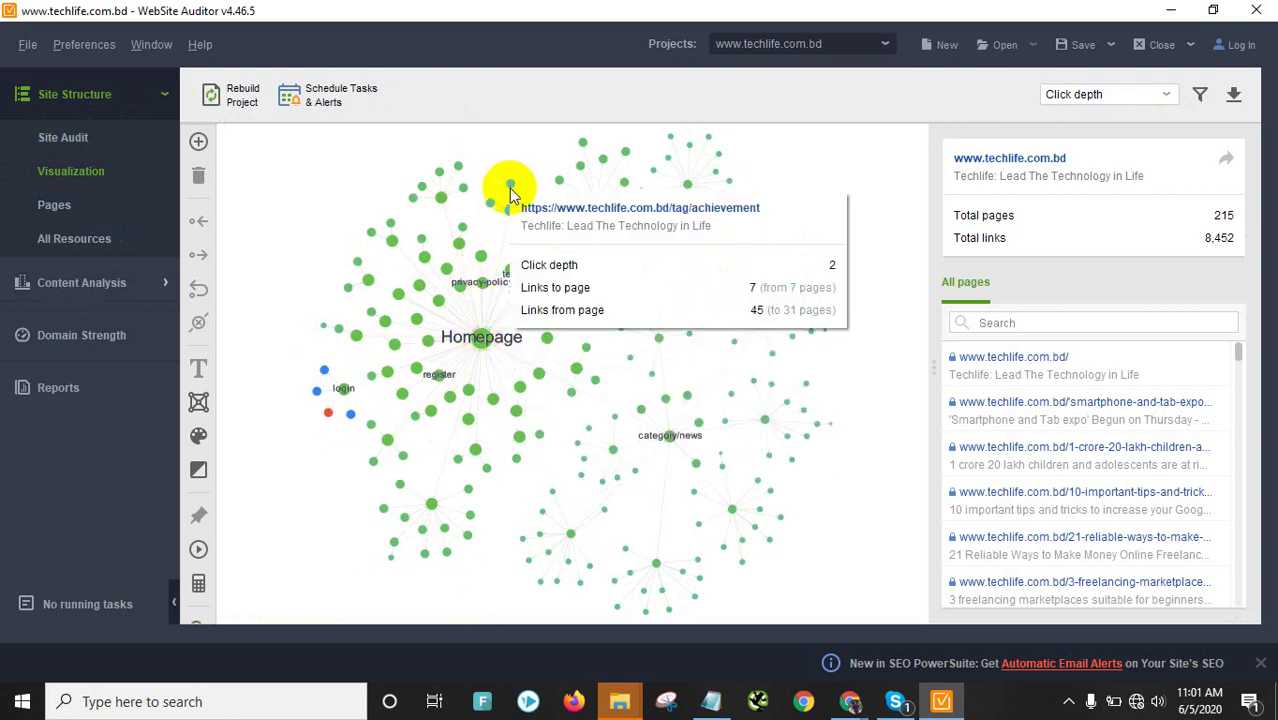
{"action": "mouse_move", "coordinate": [488, 206]}
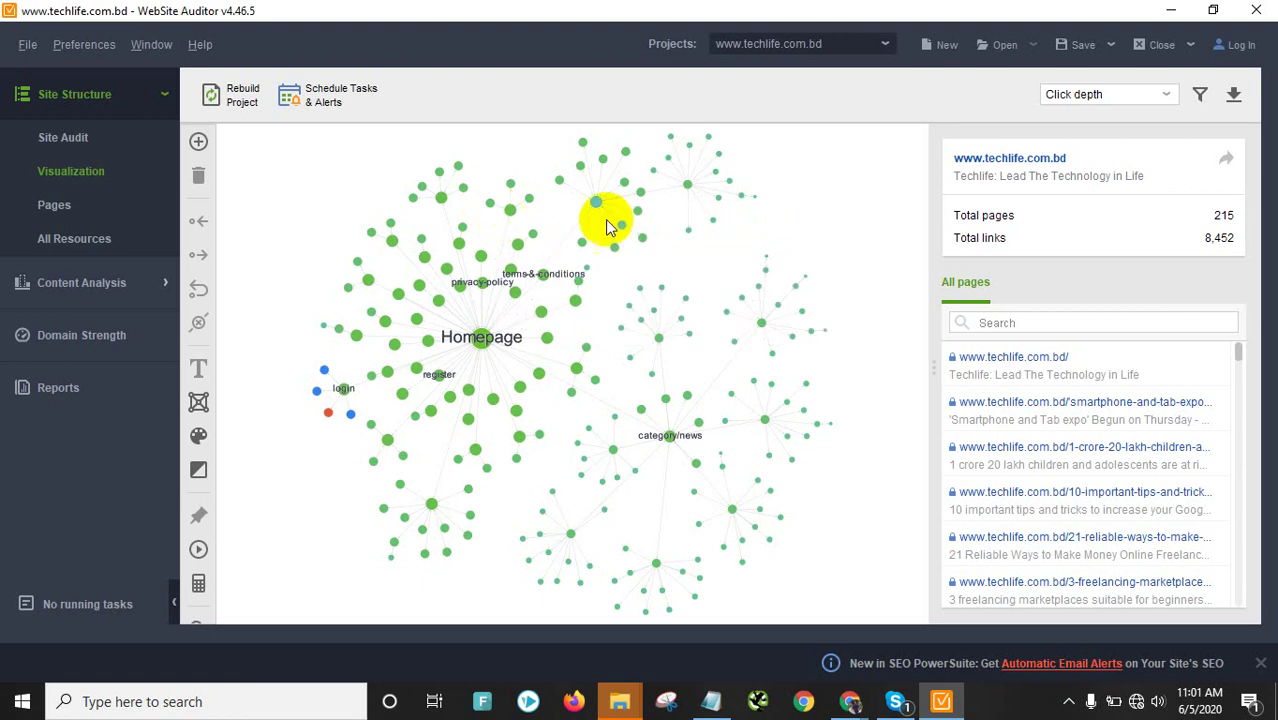
{"action": "scroll", "coordinate": [662, 451], "scroll_direction": "up", "scroll_amount": 5}
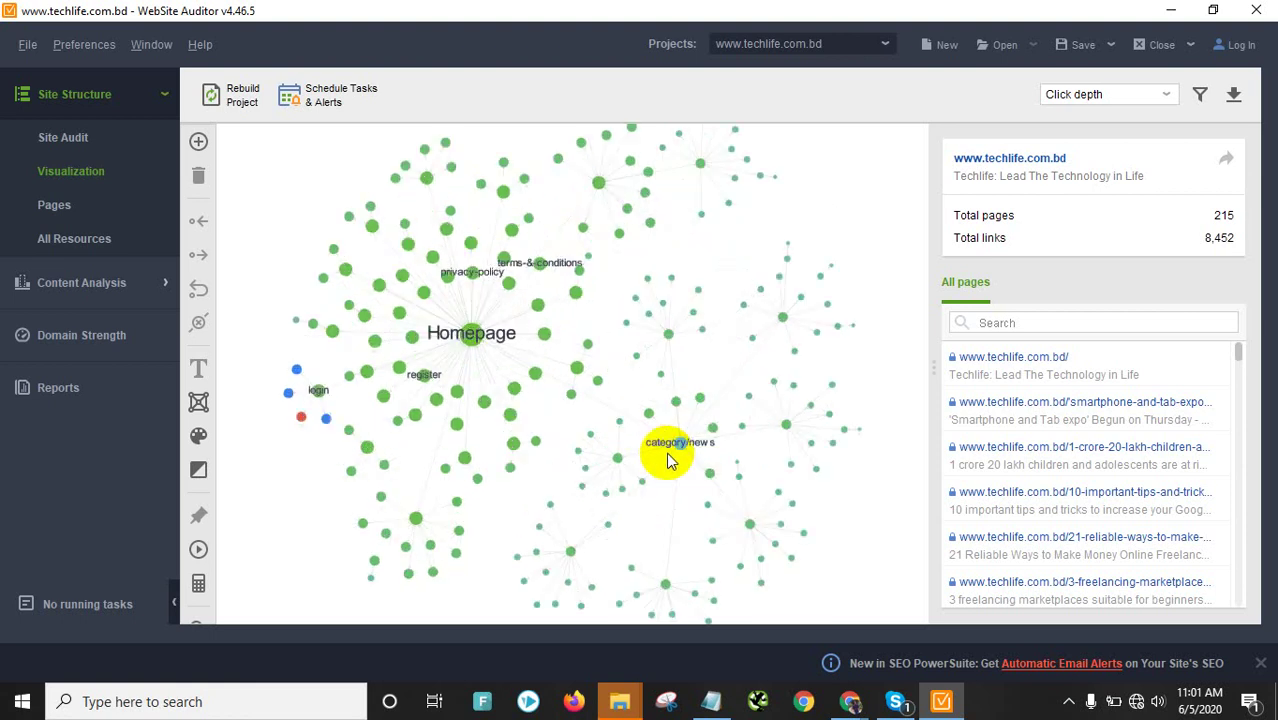
{"action": "scroll", "coordinate": [498, 312], "scroll_direction": "up", "scroll_amount": 2}
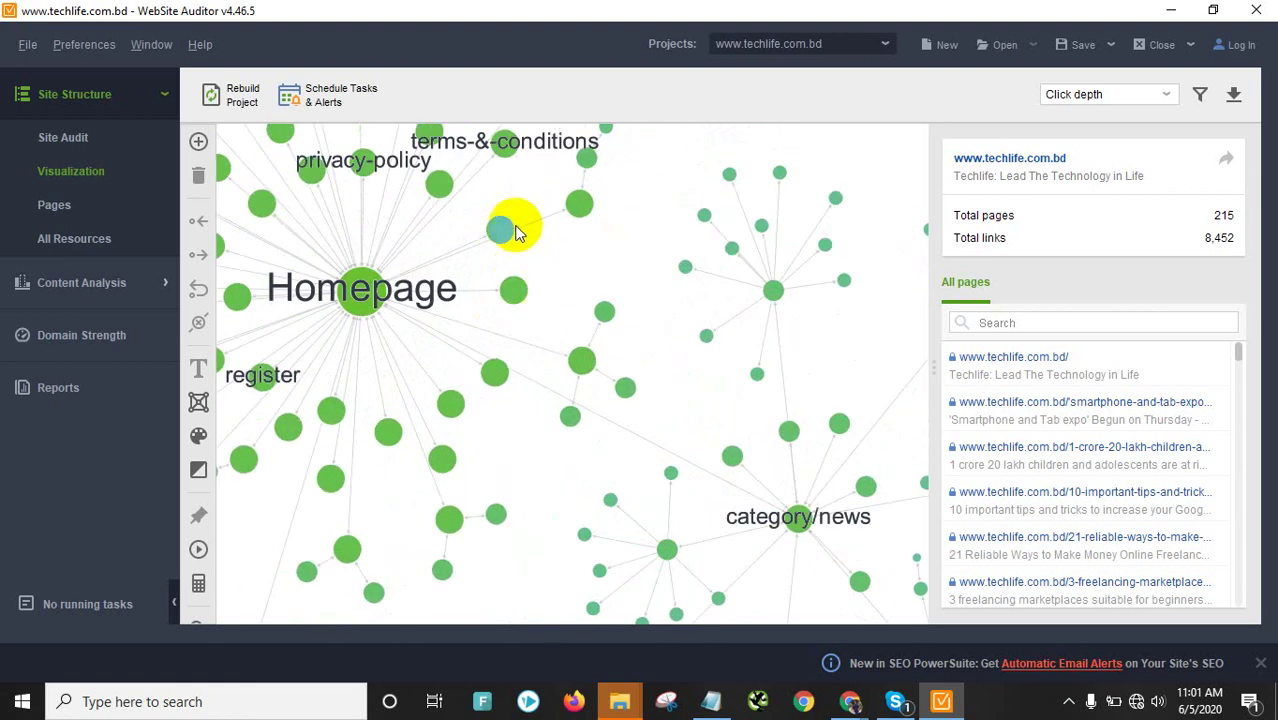
{"action": "mouse_move", "coordinate": [495, 235]}
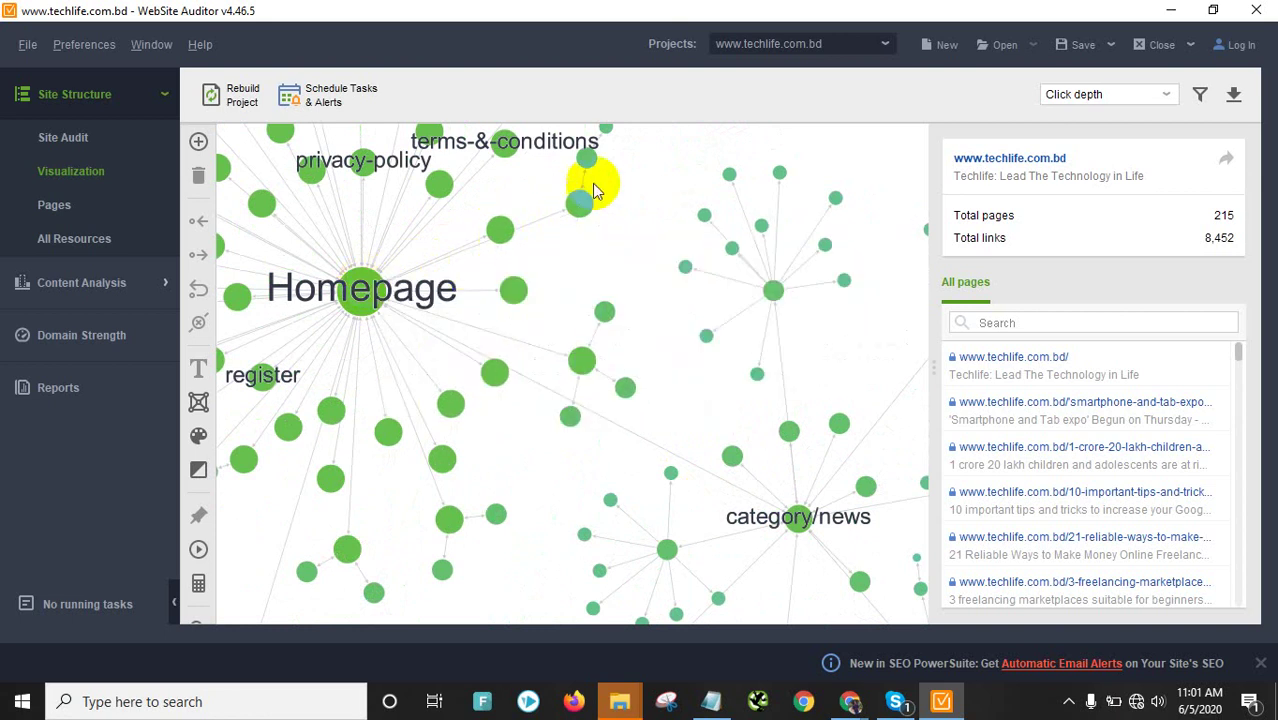
{"action": "scroll", "coordinate": [588, 172], "scroll_direction": "up", "scroll_amount": 3}
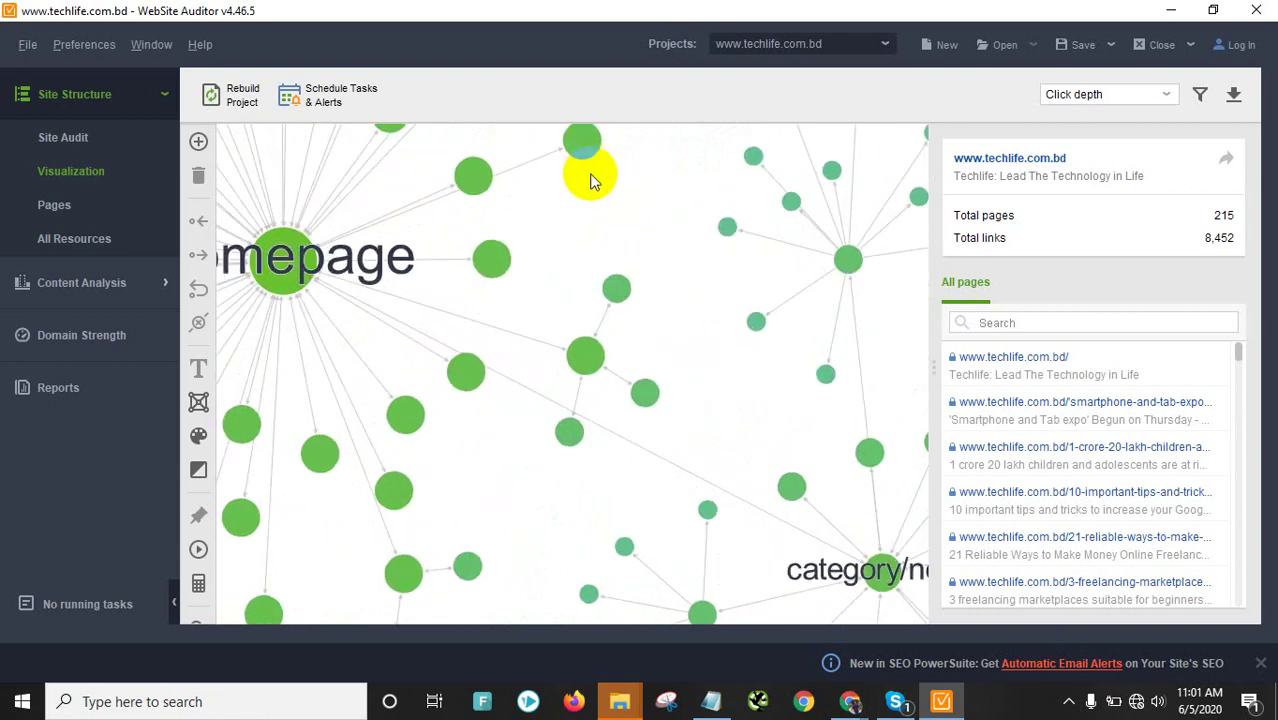
{"action": "scroll", "coordinate": [590, 178], "scroll_direction": "down", "scroll_amount": 2}
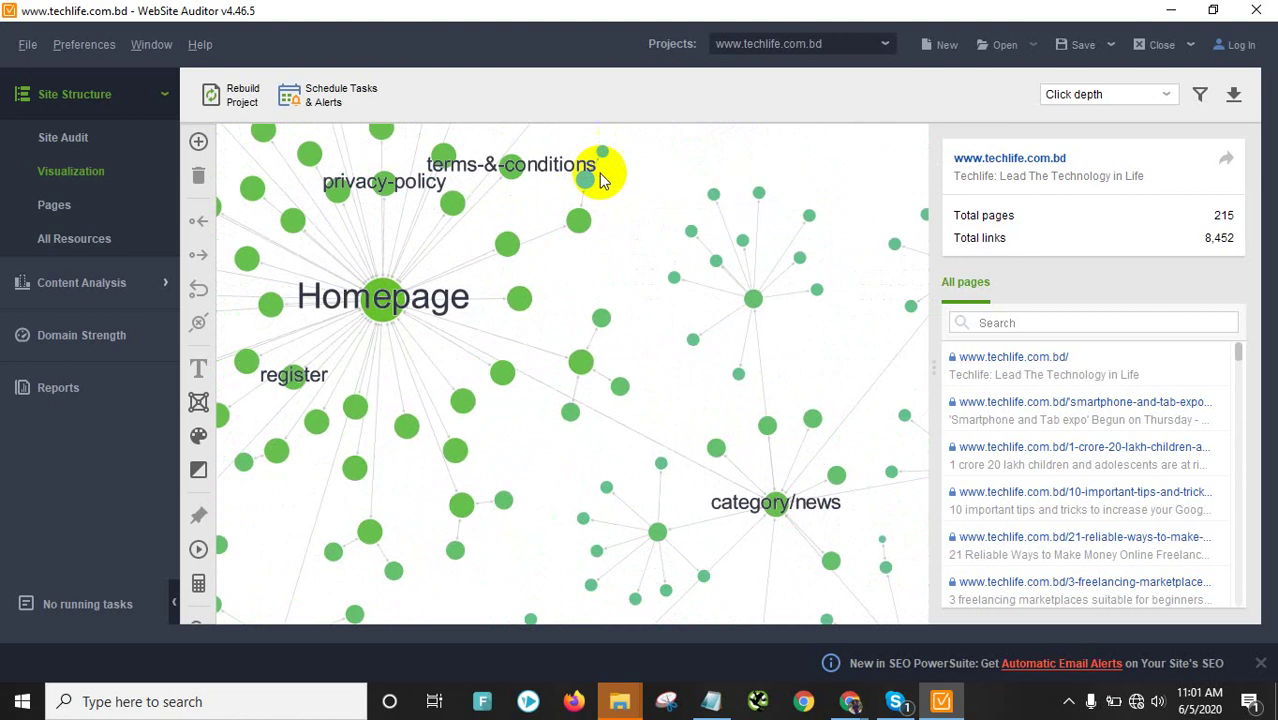
{"action": "mouse_move", "coordinate": [594, 182]}
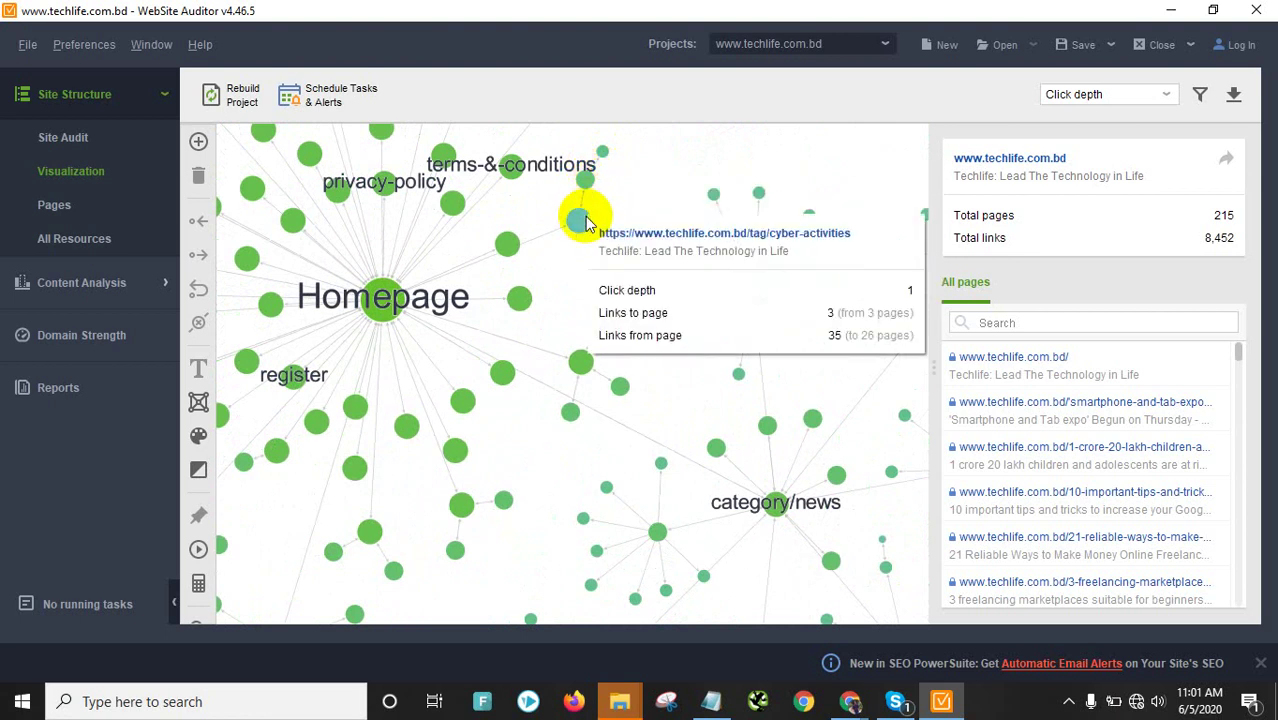
{"action": "scroll", "coordinate": [542, 330], "scroll_direction": "down", "scroll_amount": 2}
{"action": "mouse_move", "coordinate": [524, 378]}
{"action": "scroll", "coordinate": [520, 377], "scroll_direction": "down", "scroll_amount": 3}
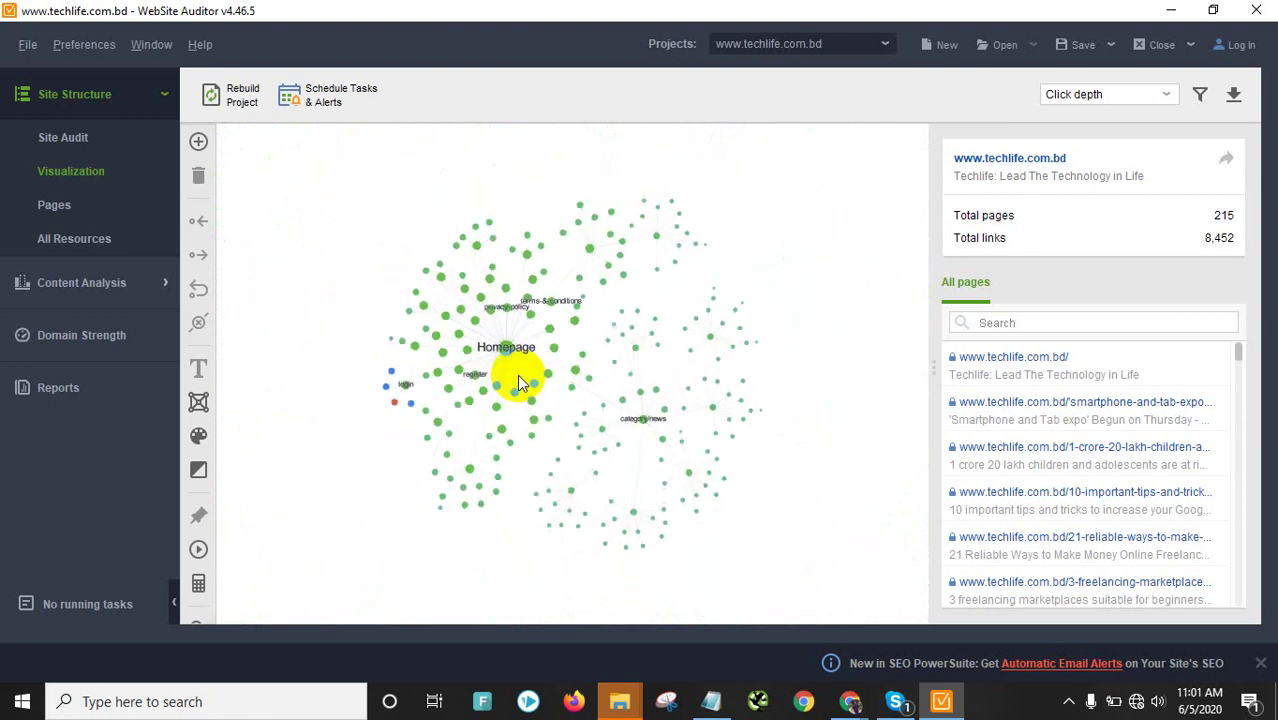
Browse the Site Structure Pages table of URLs, titles, status codes, click depth and word counts
{"action": "left_click", "coordinate": [84, 206]}
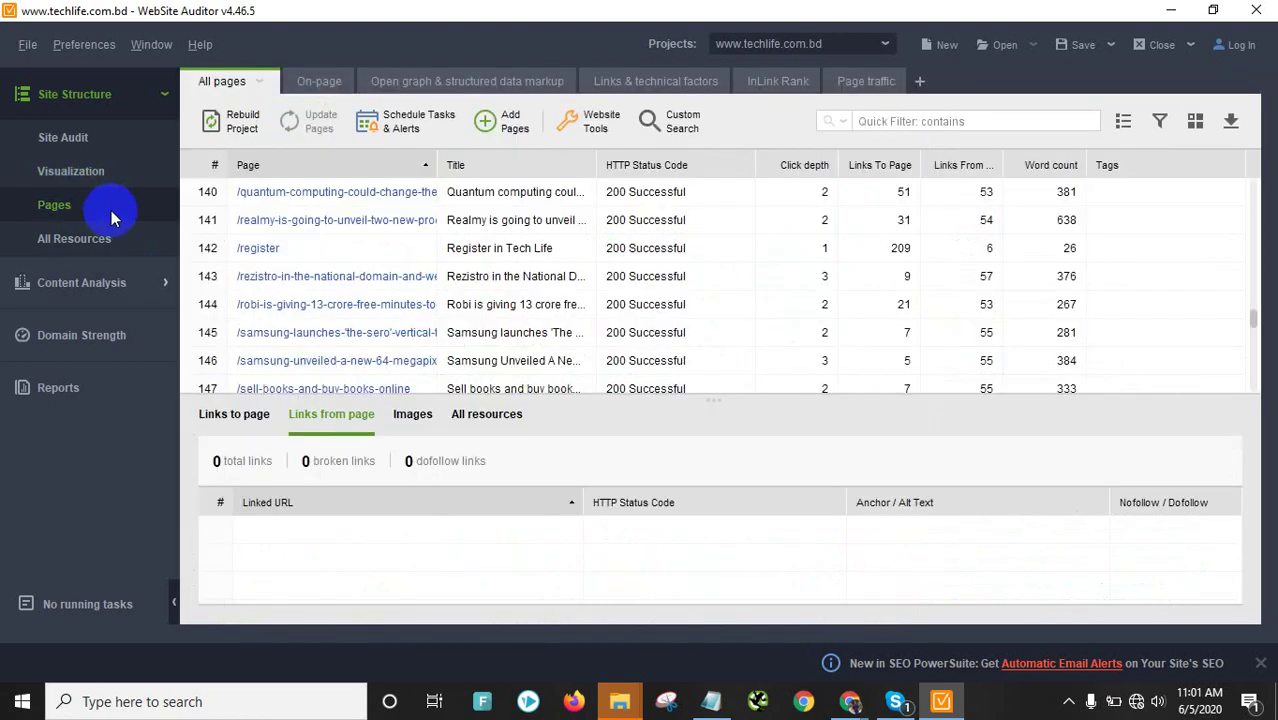
{"action": "scroll", "coordinate": [342, 330], "scroll_direction": "down", "scroll_amount": 10}
{"action": "scroll", "coordinate": [365, 320], "scroll_direction": "up", "scroll_amount": 17}
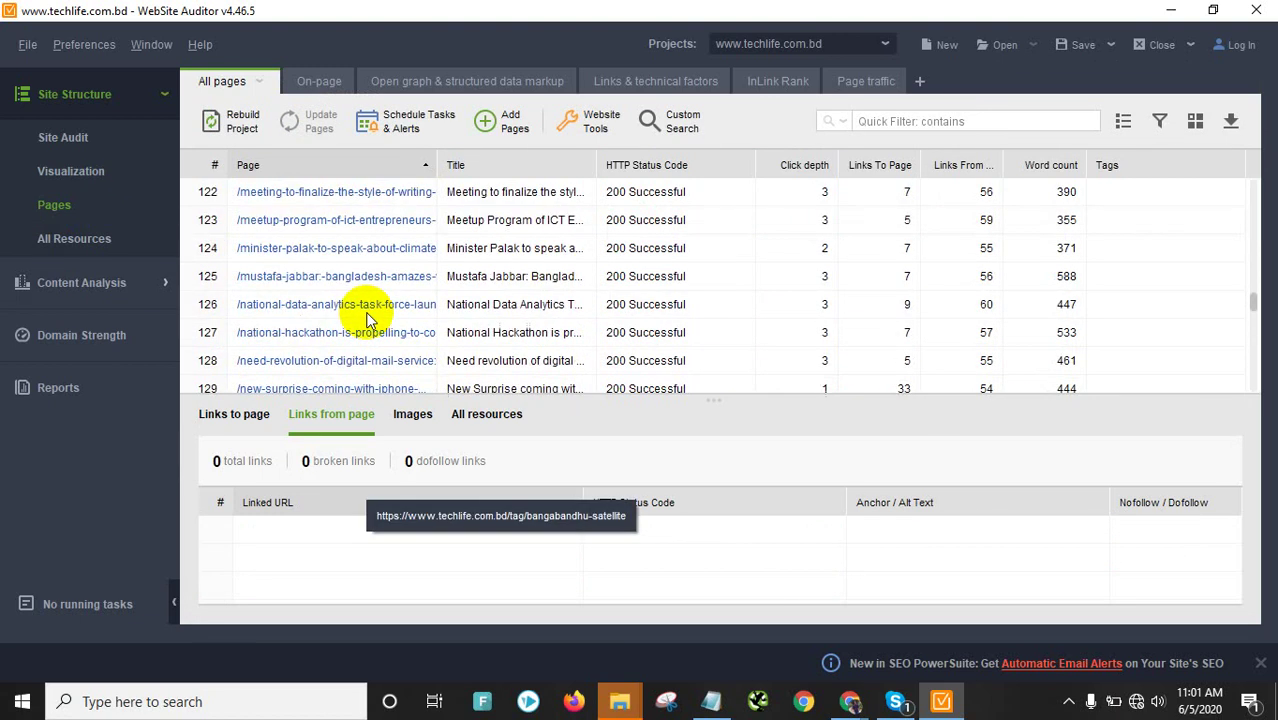
{"action": "scroll", "coordinate": [365, 318], "scroll_direction": "up", "scroll_amount": 20}
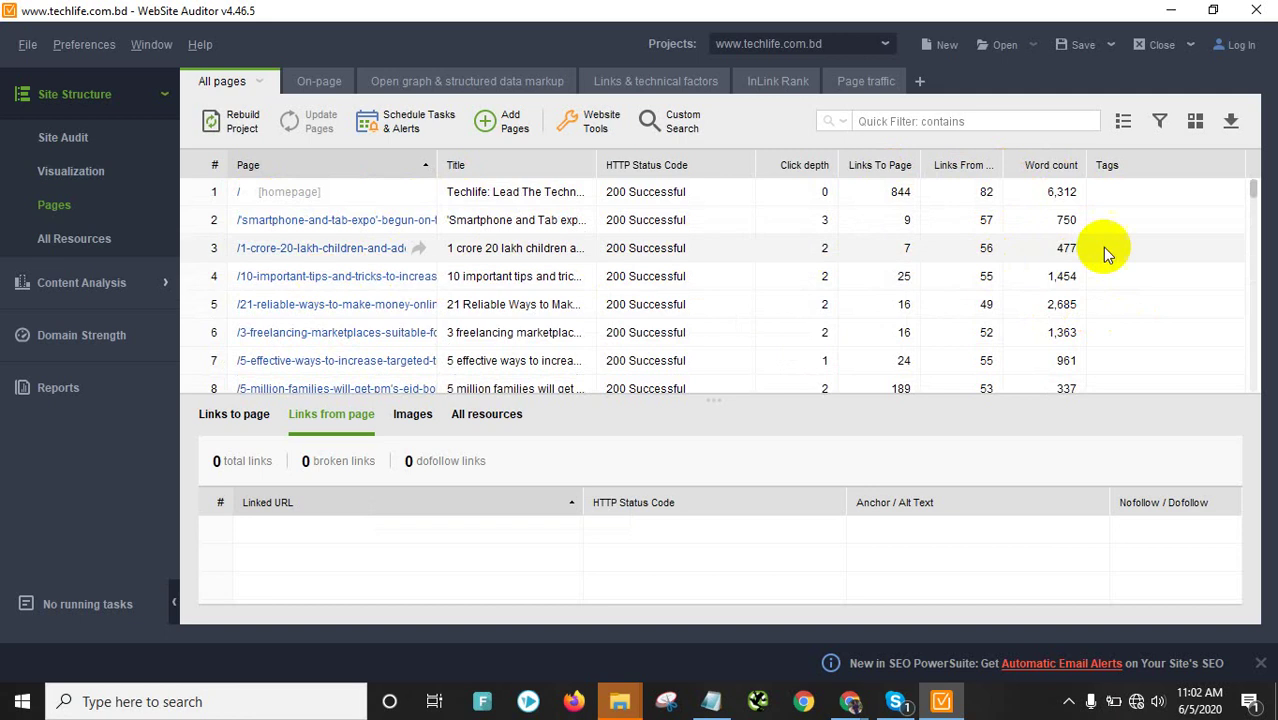
{"action": "scroll", "coordinate": [531, 297], "scroll_direction": "down", "scroll_amount": 1}
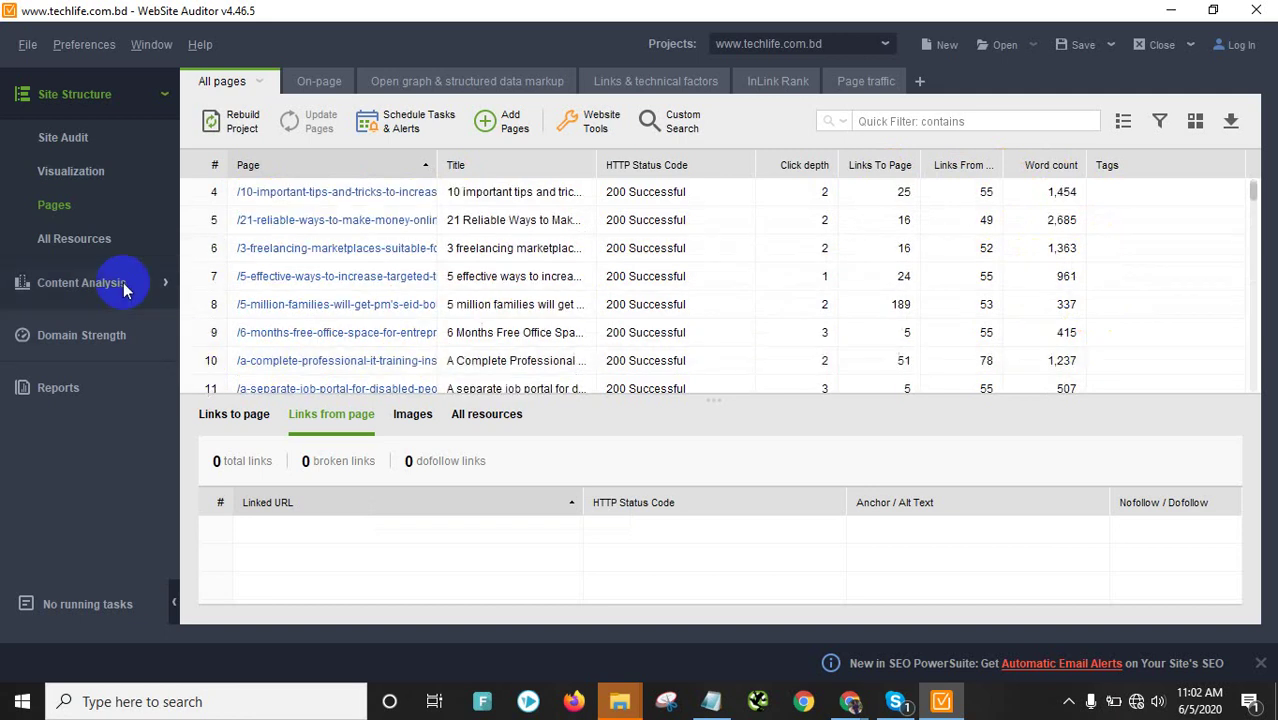
Scroll through the All Resources list of the site
{"action": "left_click", "coordinate": [69, 235]}
{"action": "scroll", "coordinate": [610, 260], "scroll_direction": "down", "scroll_amount": 16}
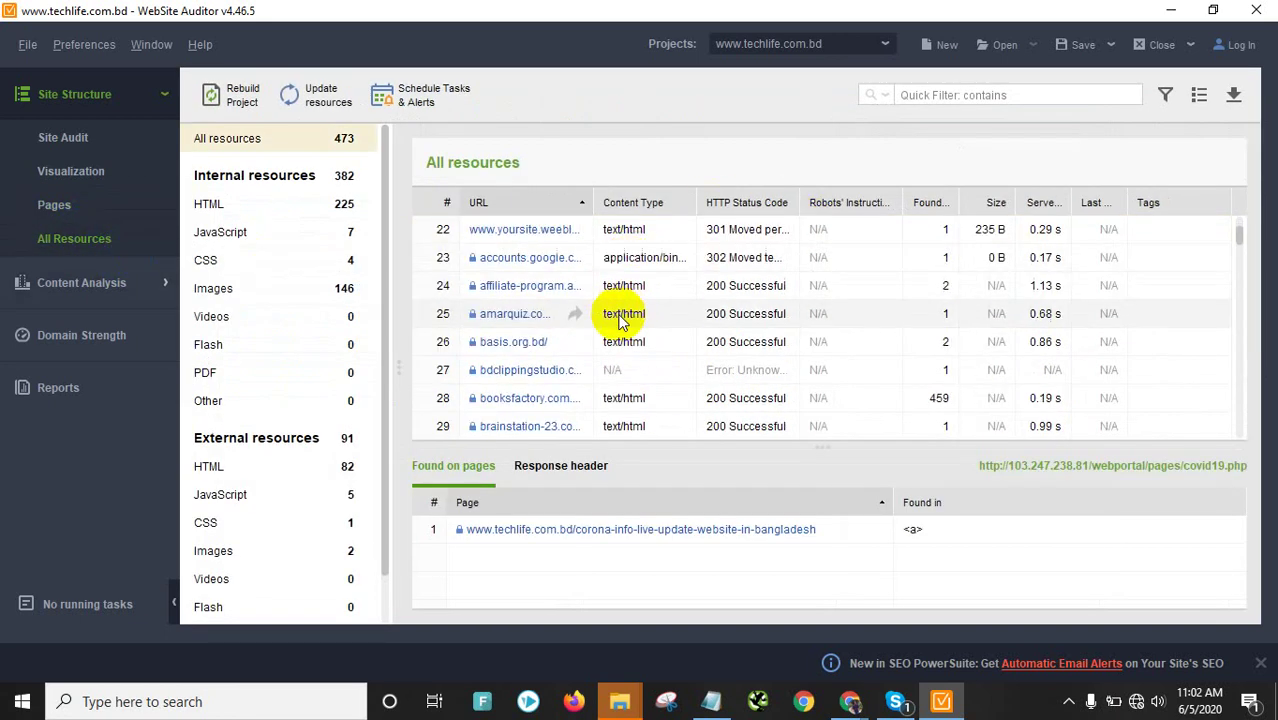
{"action": "scroll", "coordinate": [620, 318], "scroll_direction": "down", "scroll_amount": 16}
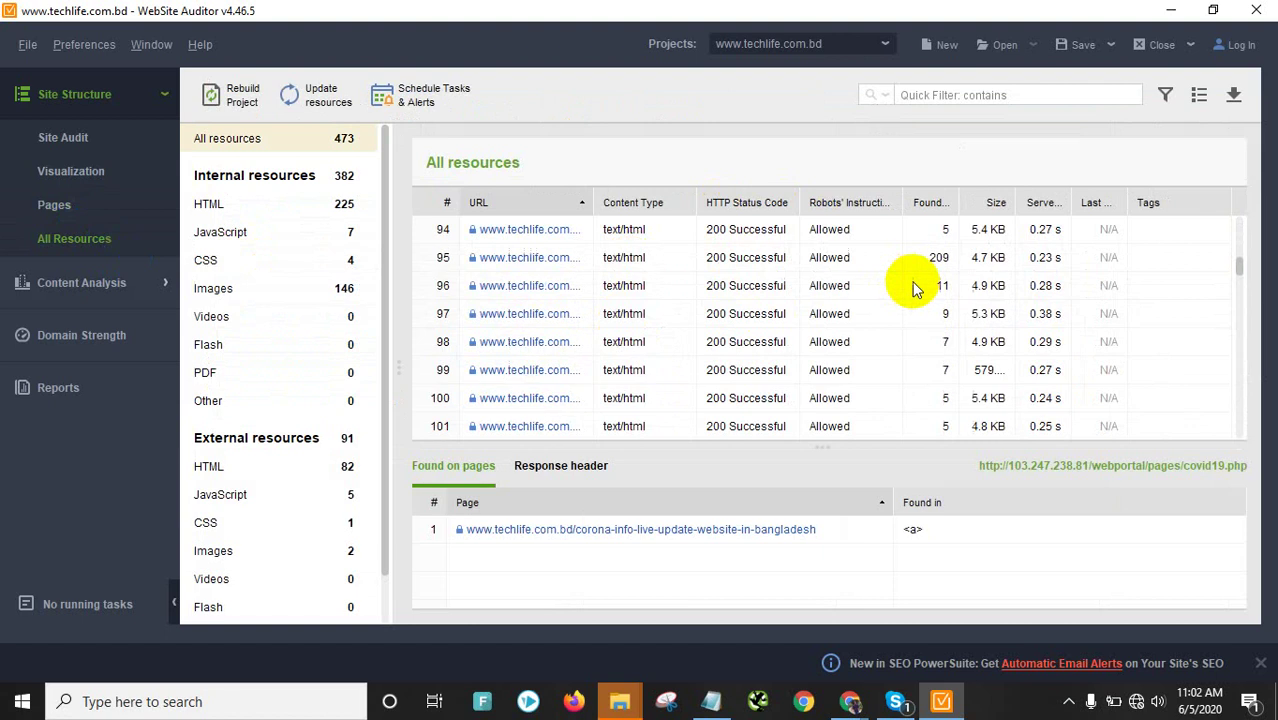
{"action": "scroll", "coordinate": [910, 275], "scroll_direction": "up", "scroll_amount": 5}
{"action": "scroll", "coordinate": [910, 275], "scroll_direction": "up", "scroll_amount": 7}
{"action": "scroll", "coordinate": [907, 271], "scroll_direction": "down", "scroll_amount": 11}
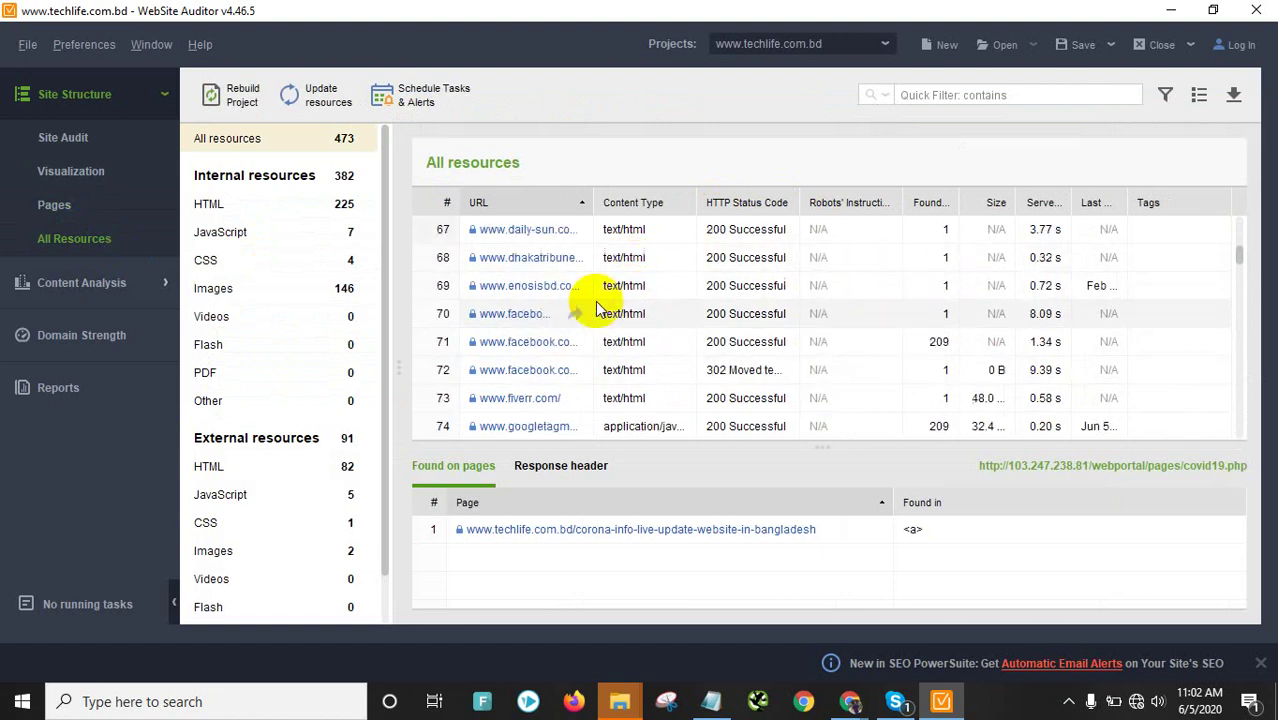
{"action": "scroll", "coordinate": [820, 318], "scroll_direction": "down", "scroll_amount": 20}
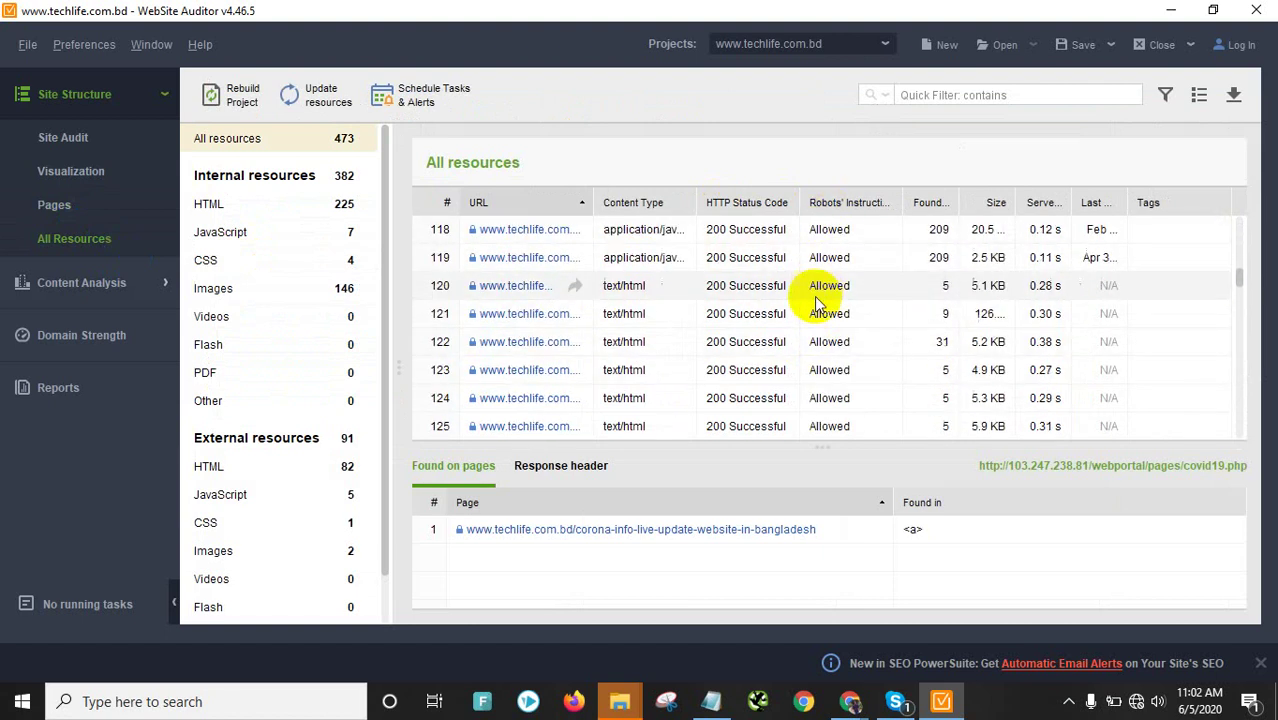
{"action": "scroll", "coordinate": [825, 310], "scroll_direction": "down", "scroll_amount": 2}
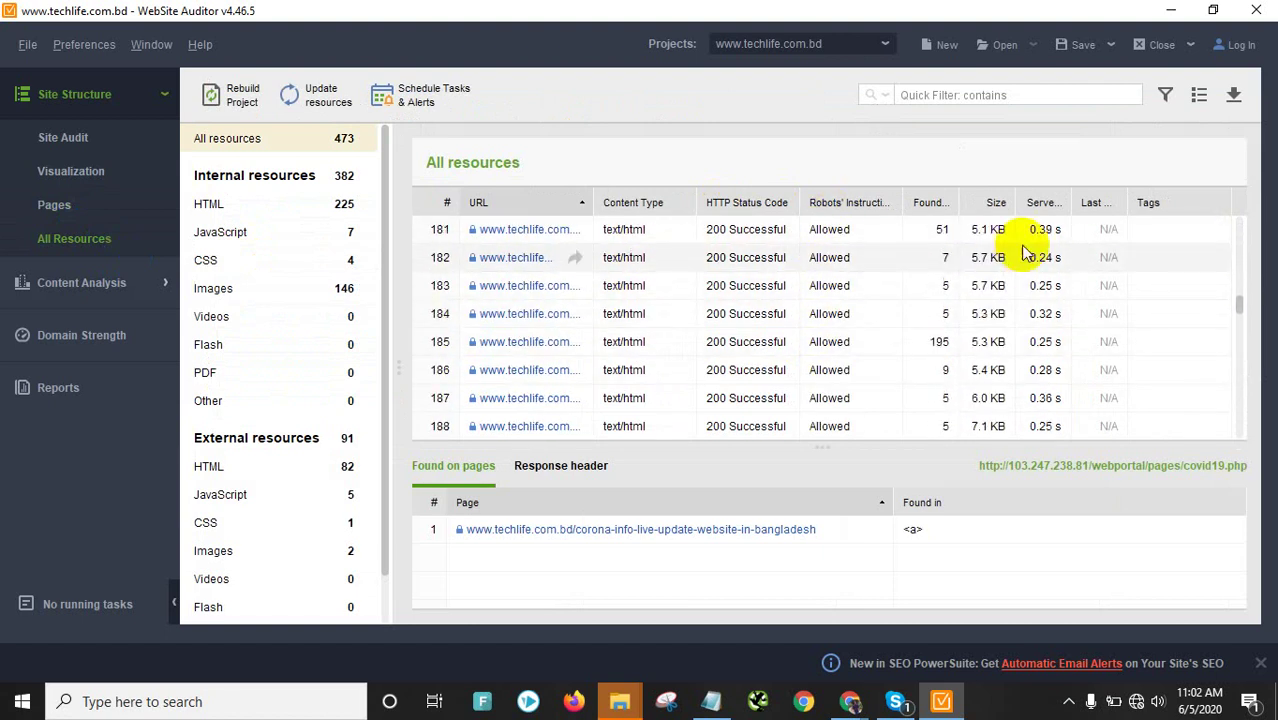
{"action": "scroll", "coordinate": [985, 262], "scroll_direction": "down", "scroll_amount": 20}
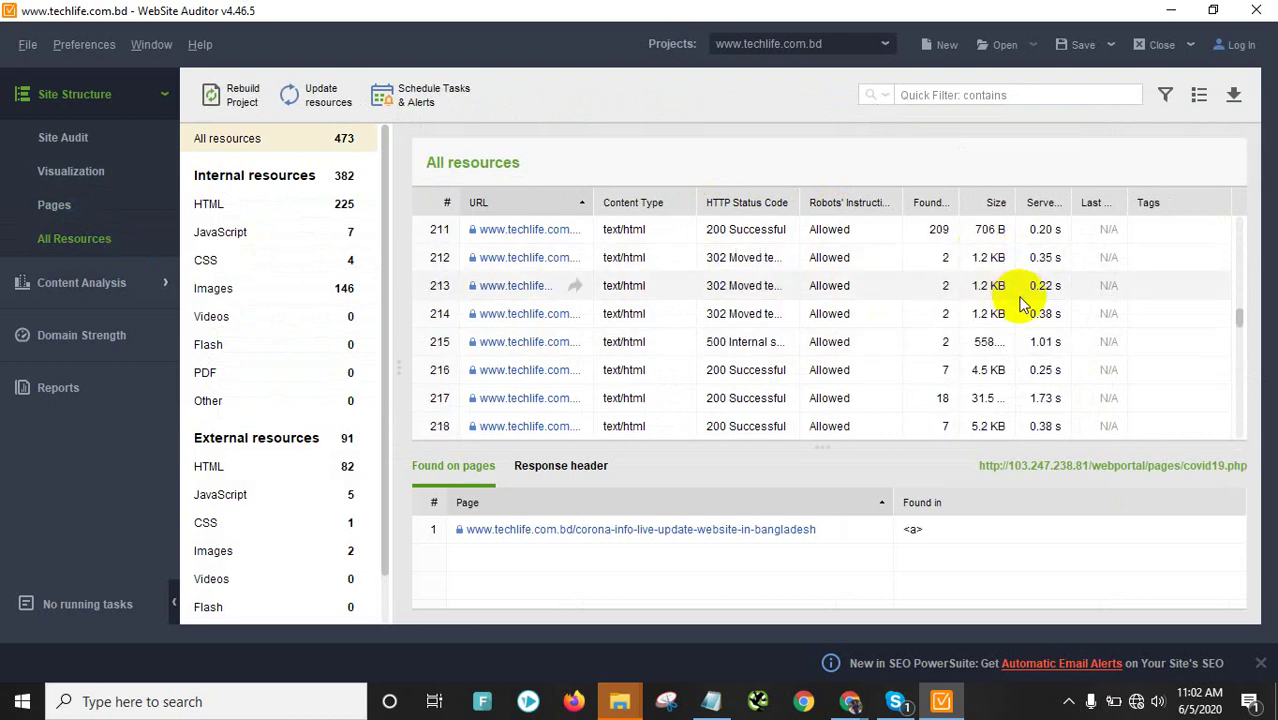
{"action": "scroll", "coordinate": [1060, 335], "scroll_direction": "down", "scroll_amount": 20}
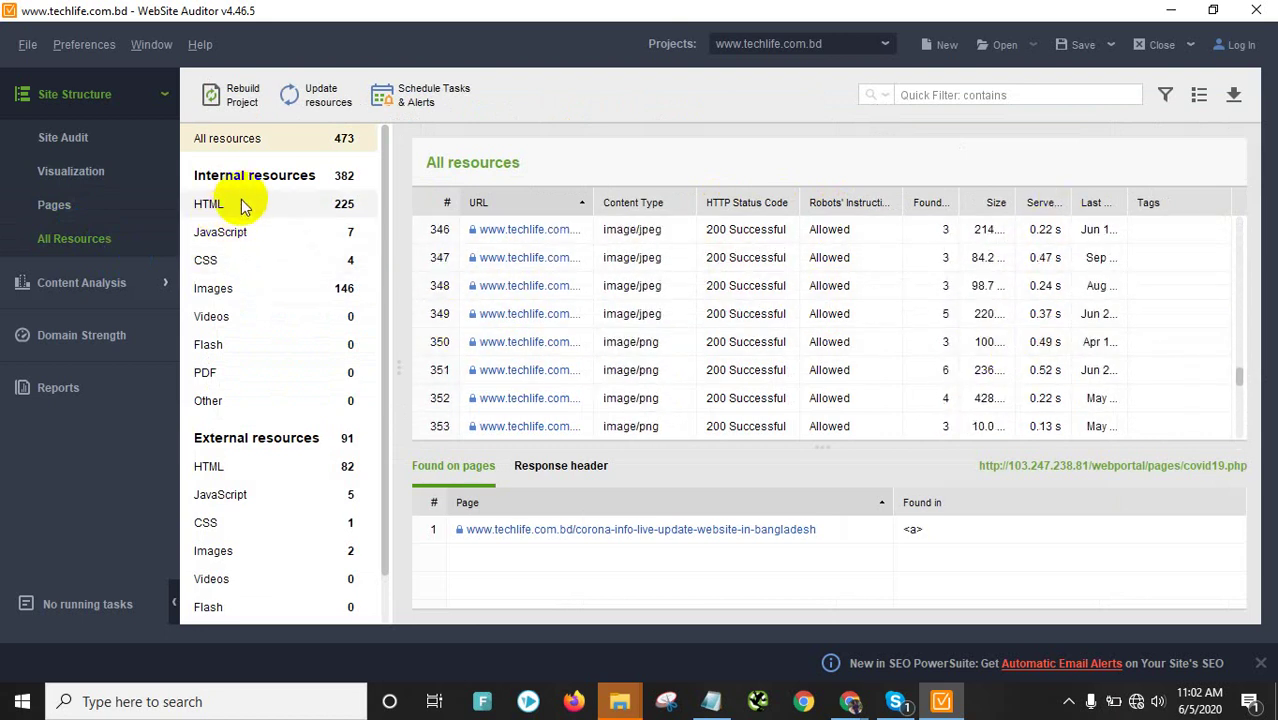
Browse internal CSS, images, videos, Flash and external HTML, then go to Content Analysis Keyword Map
{"action": "left_click", "coordinate": [237, 260]}
{"action": "left_click", "coordinate": [233, 290]}
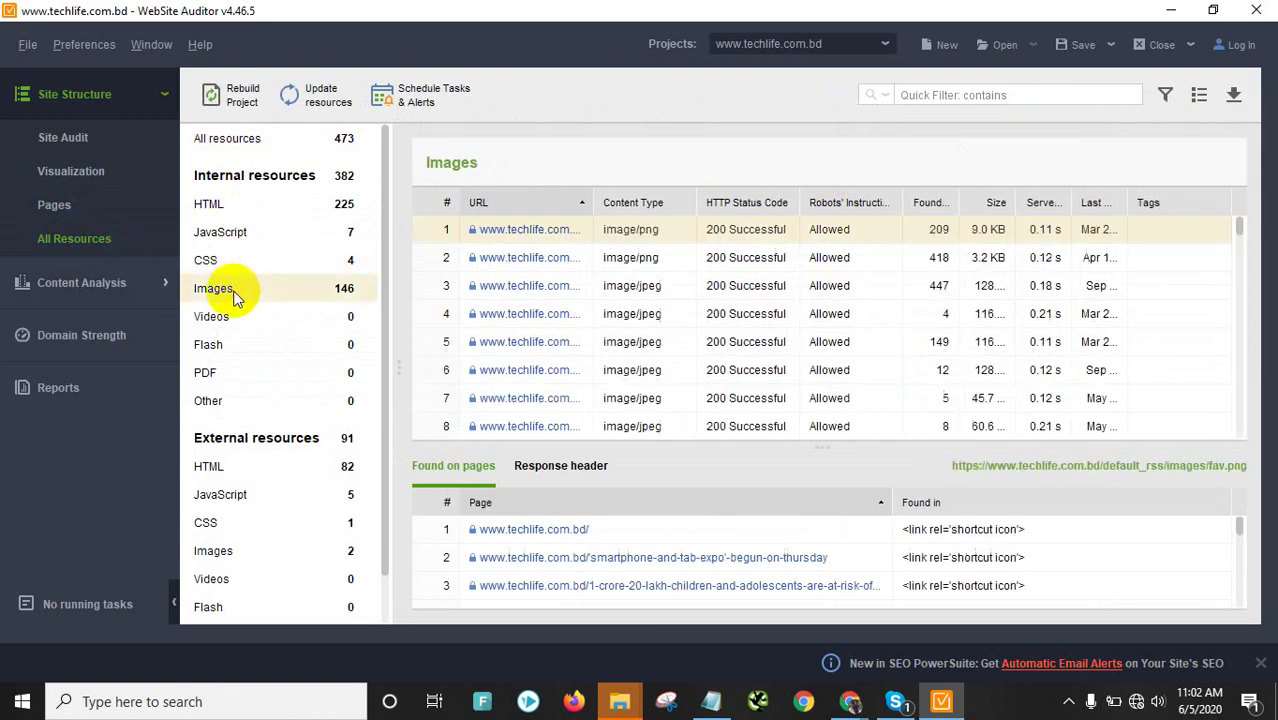
{"action": "scroll", "coordinate": [762, 287], "scroll_direction": "down", "scroll_amount": 20}
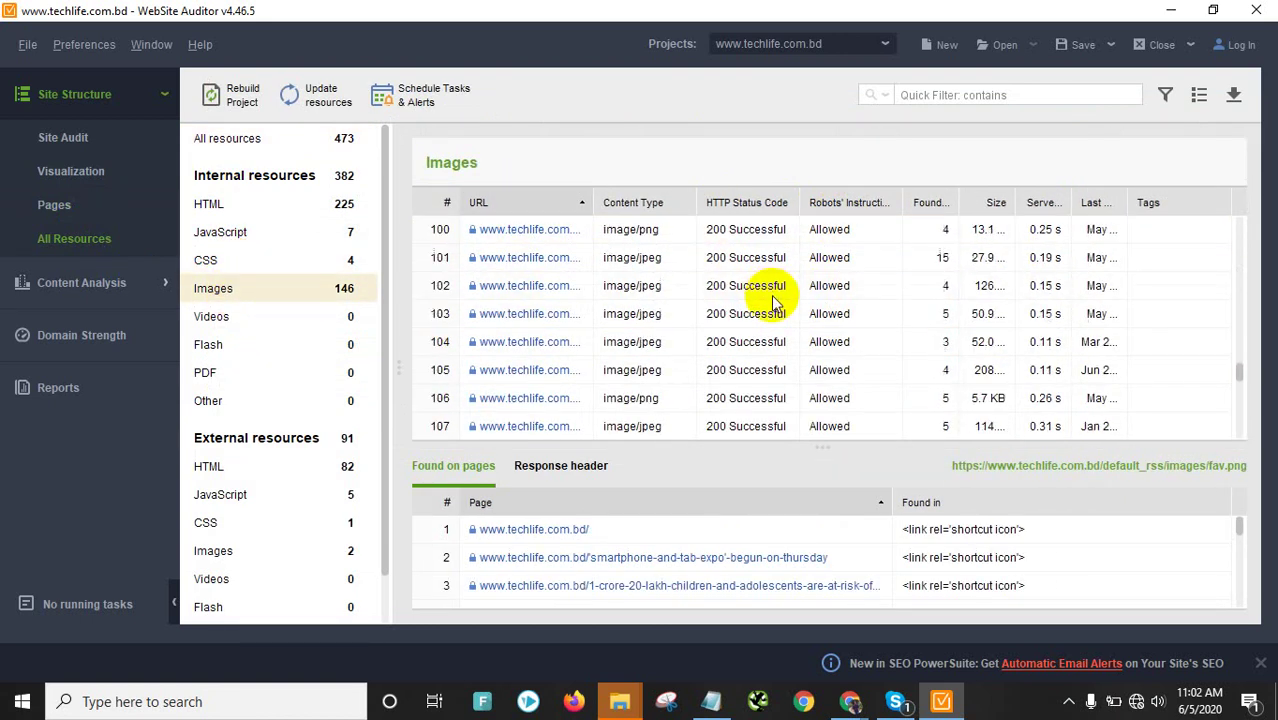
{"action": "scroll", "coordinate": [770, 302], "scroll_direction": "down", "scroll_amount": 13}
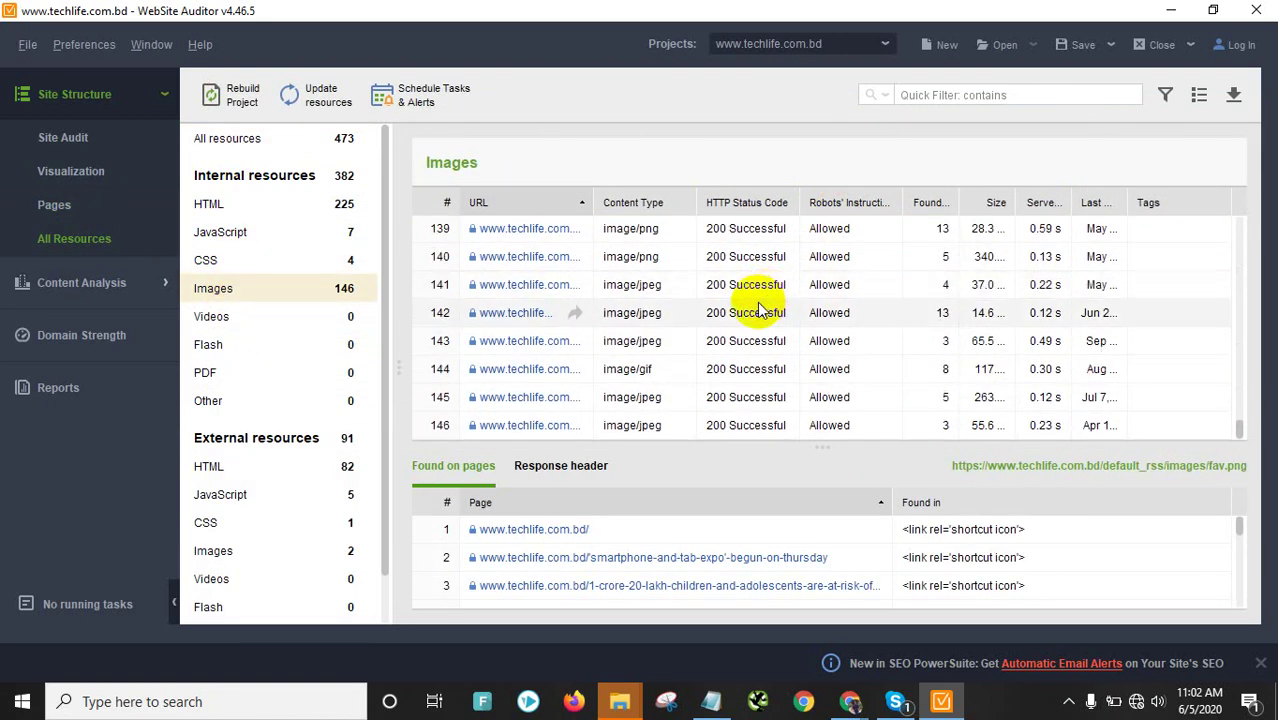
{"action": "scroll", "coordinate": [342, 337], "scroll_direction": "down", "scroll_amount": 2}
{"action": "left_click", "coordinate": [314, 268]}
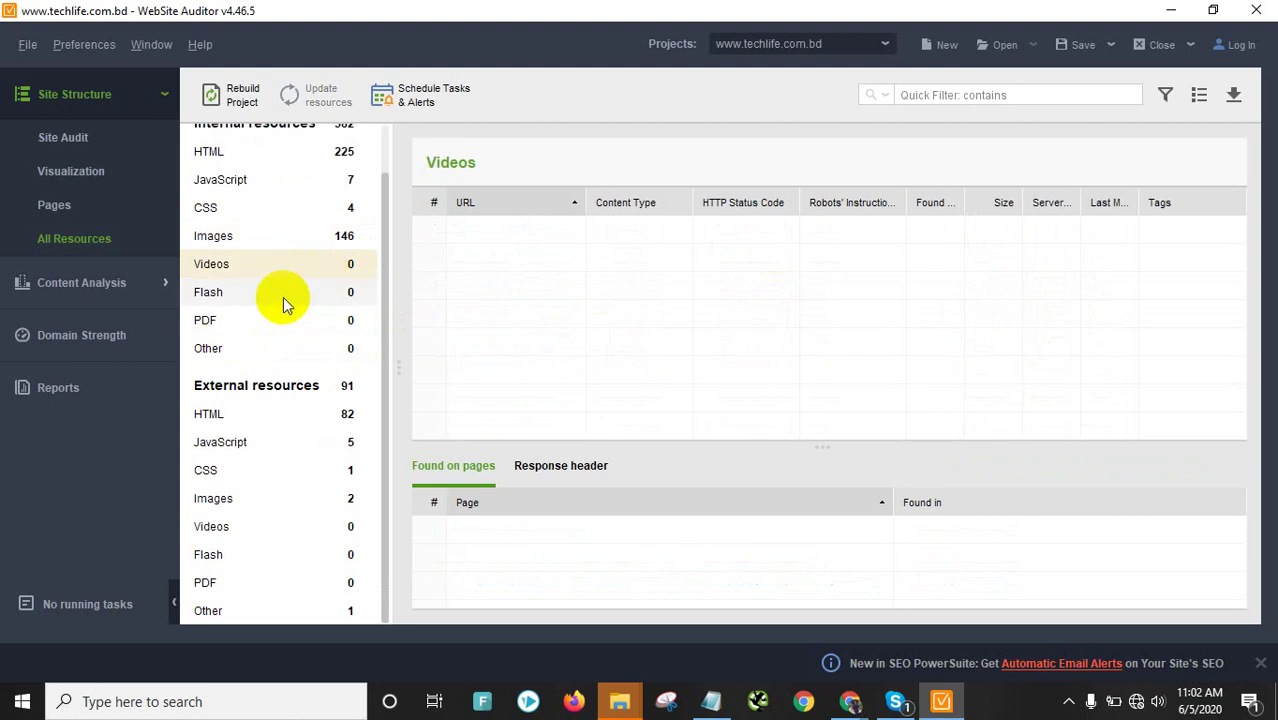
{"action": "left_click", "coordinate": [283, 295]}
{"action": "left_click", "coordinate": [259, 414]}
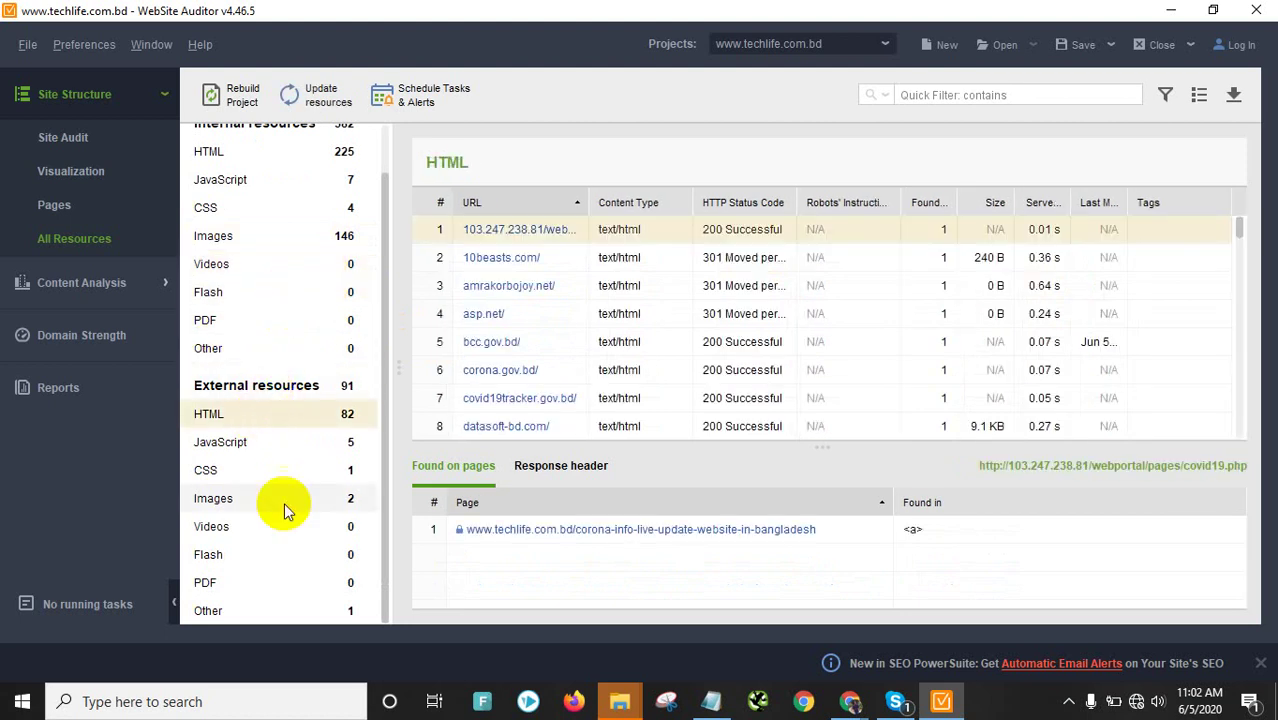
{"action": "left_click", "coordinate": [119, 286]}
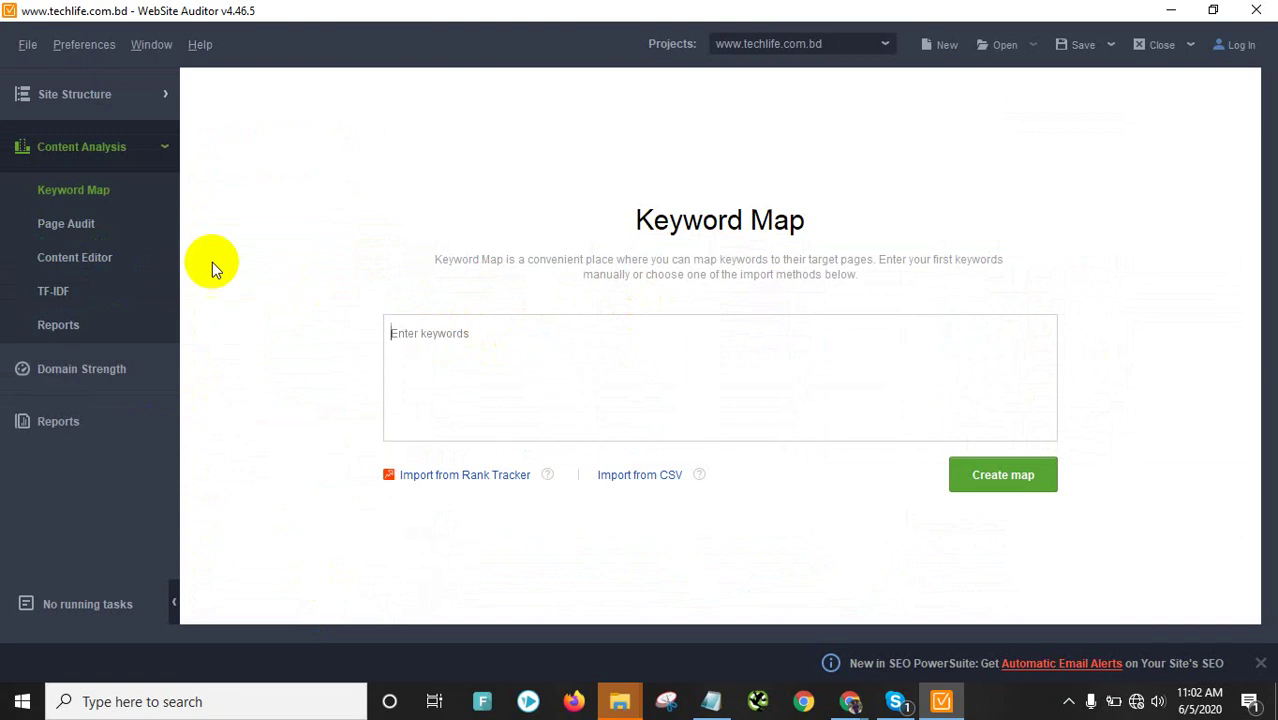
{"action": "left_click", "coordinate": [55, 165]}
{"action": "left_click", "coordinate": [75, 223]}
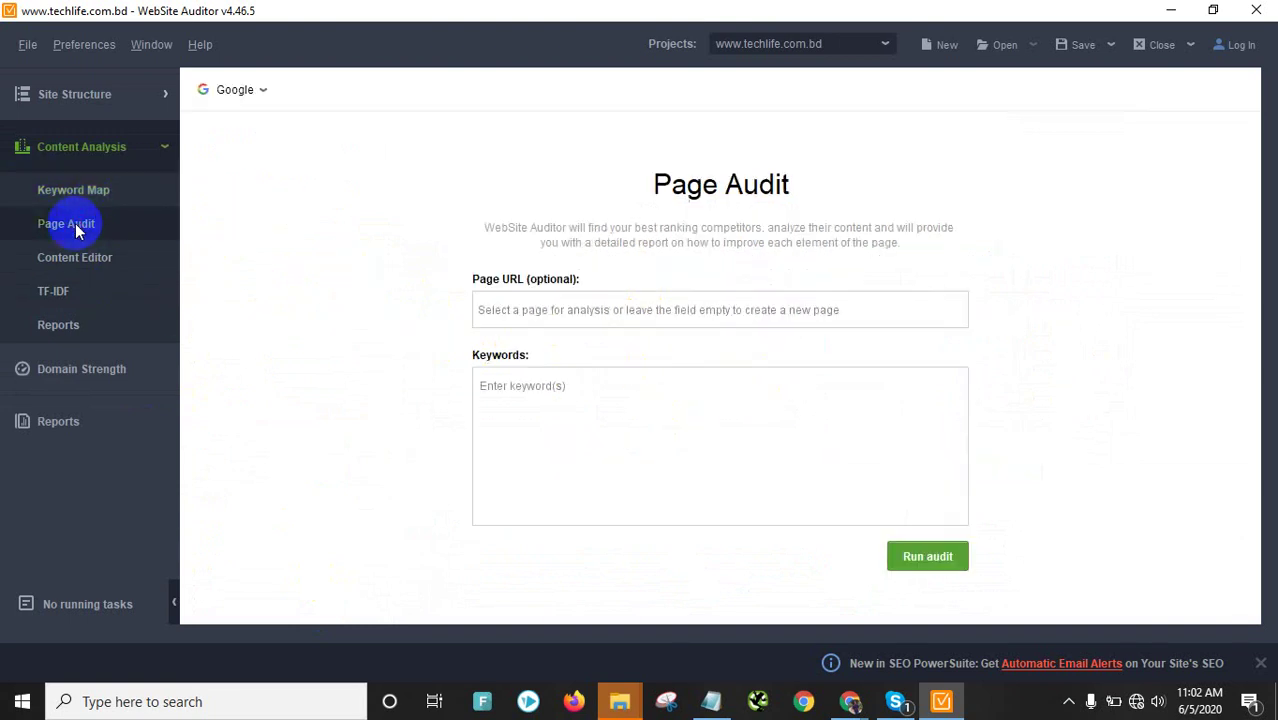
{"action": "mouse_move", "coordinate": [683, 325]}
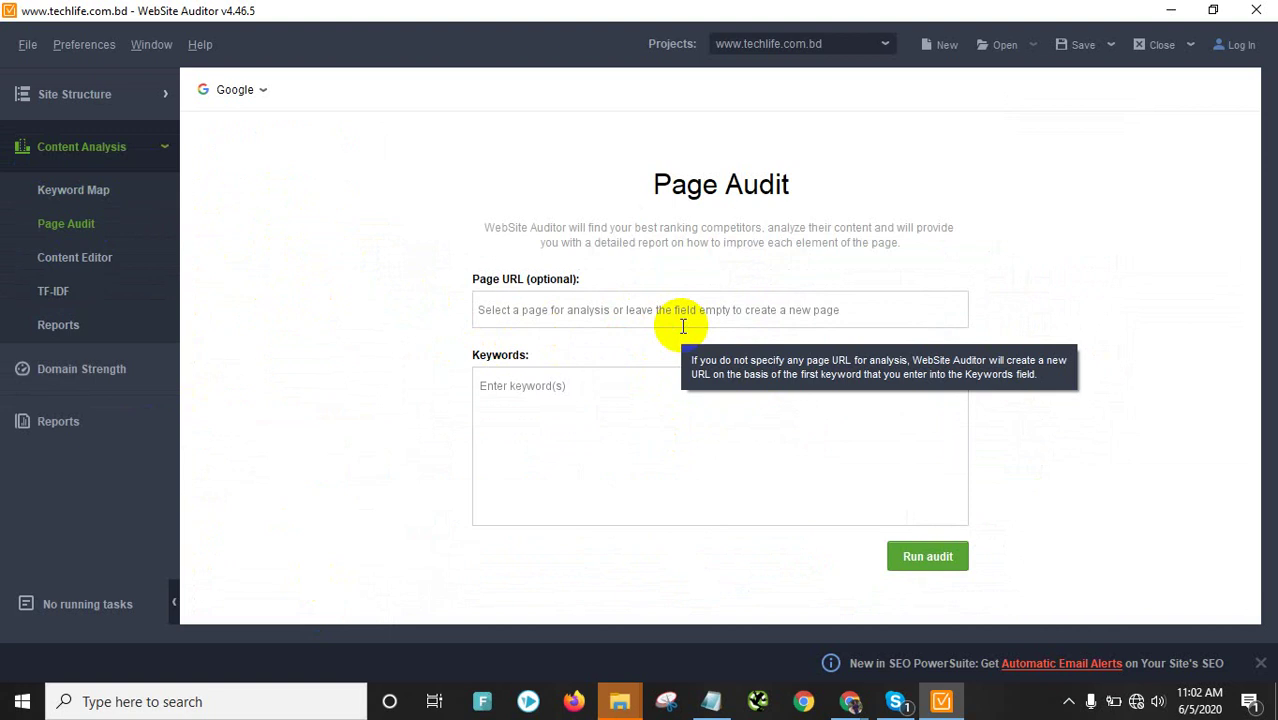
{"action": "left_click", "coordinate": [565, 310]}
{"action": "left_click", "coordinate": [388, 357]}
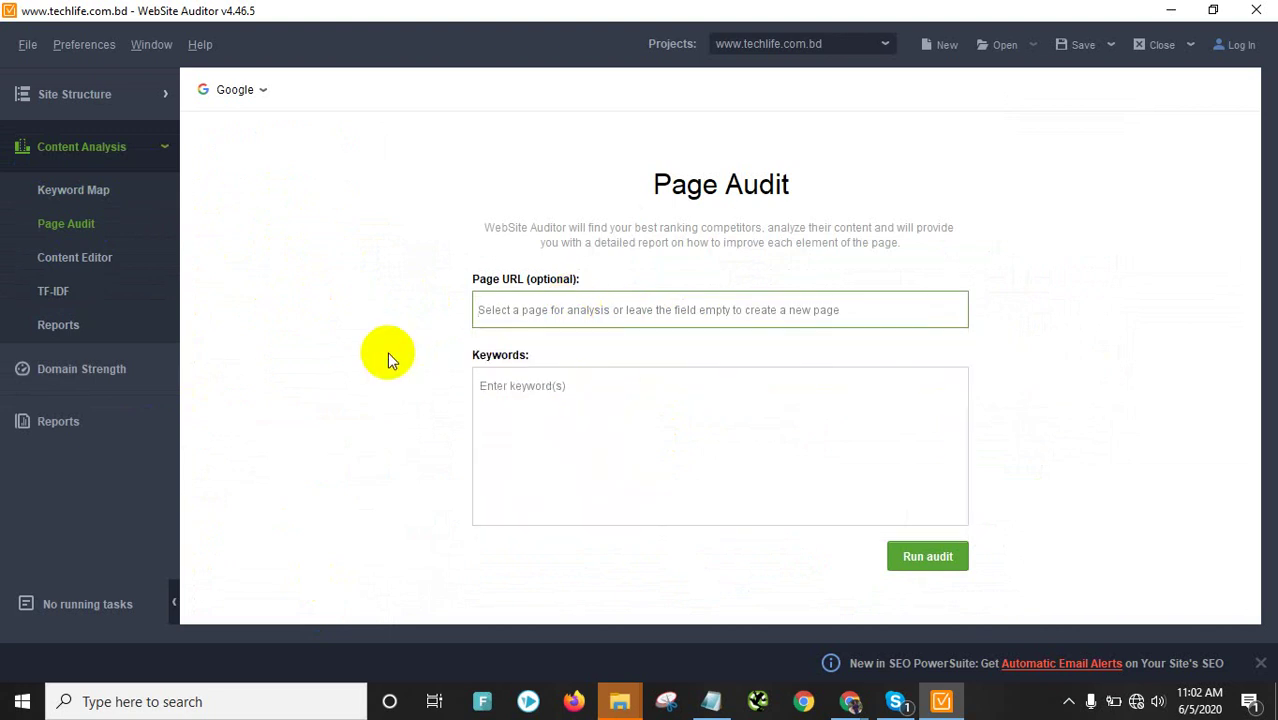
{"action": "left_click", "coordinate": [609, 324]}
{"action": "left_click", "coordinate": [601, 345]}
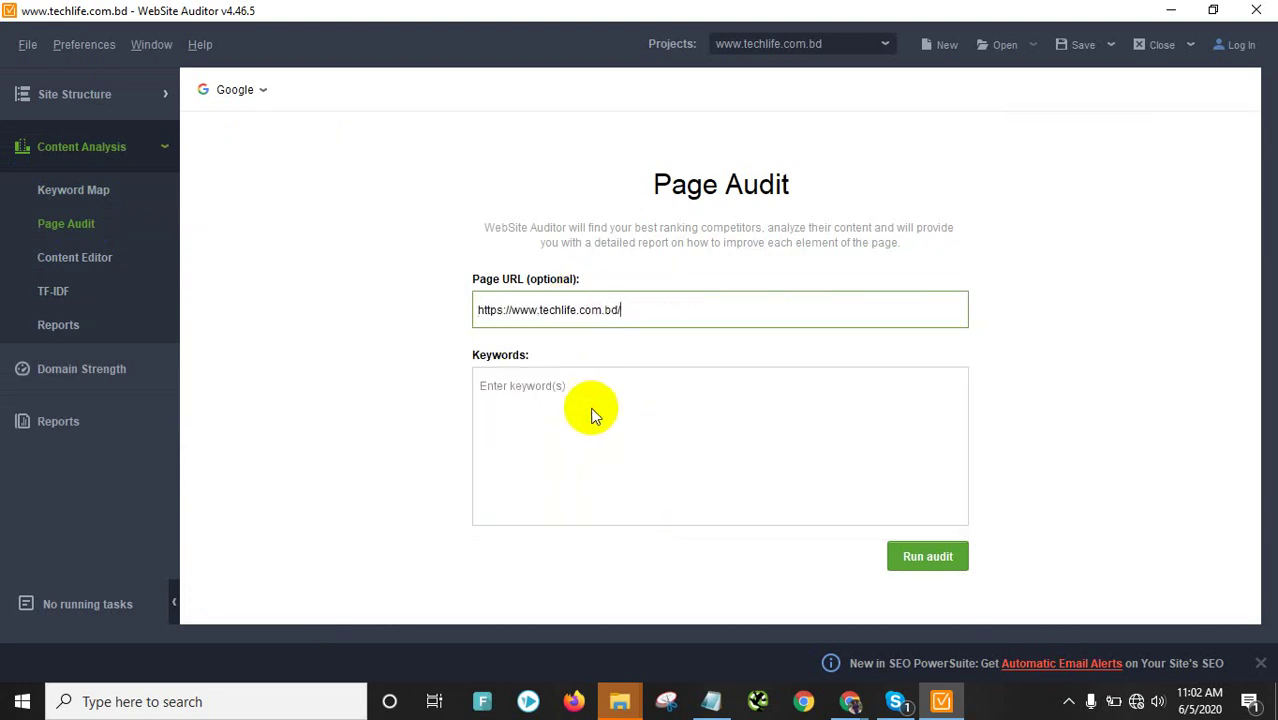
{"action": "left_click", "coordinate": [583, 389]}
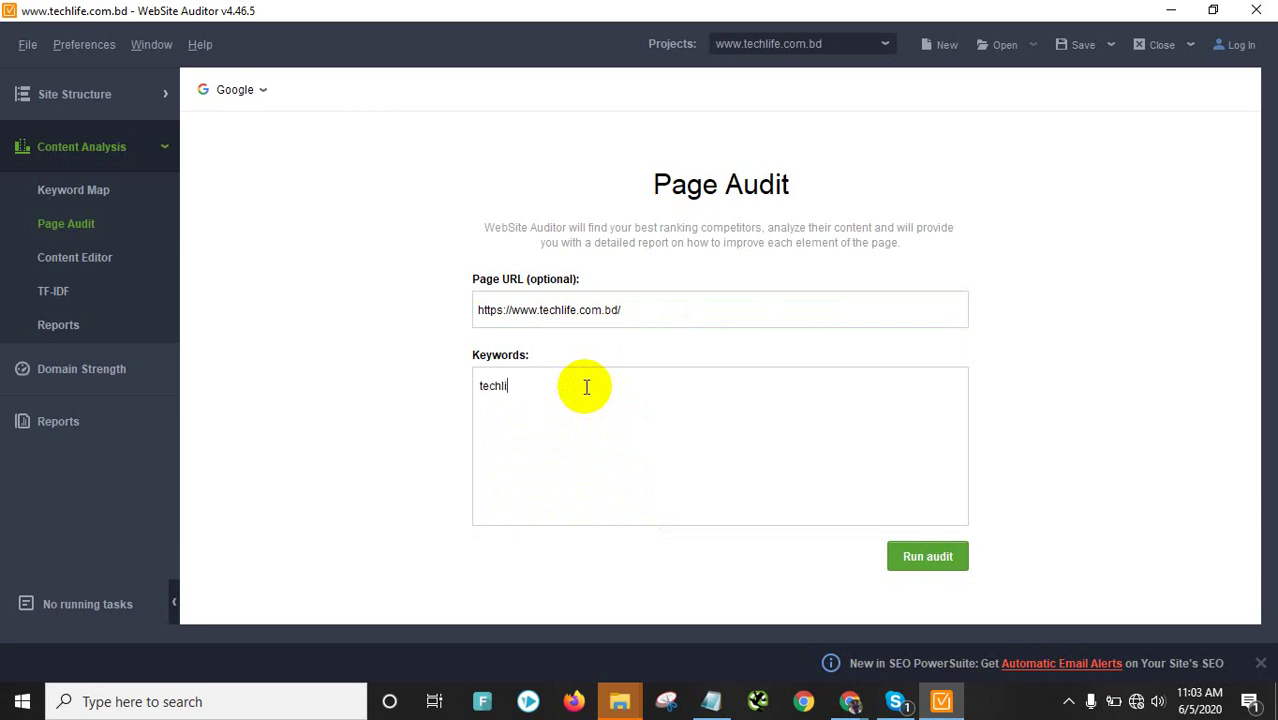
{"action": "left_click", "coordinate": [945, 556]}
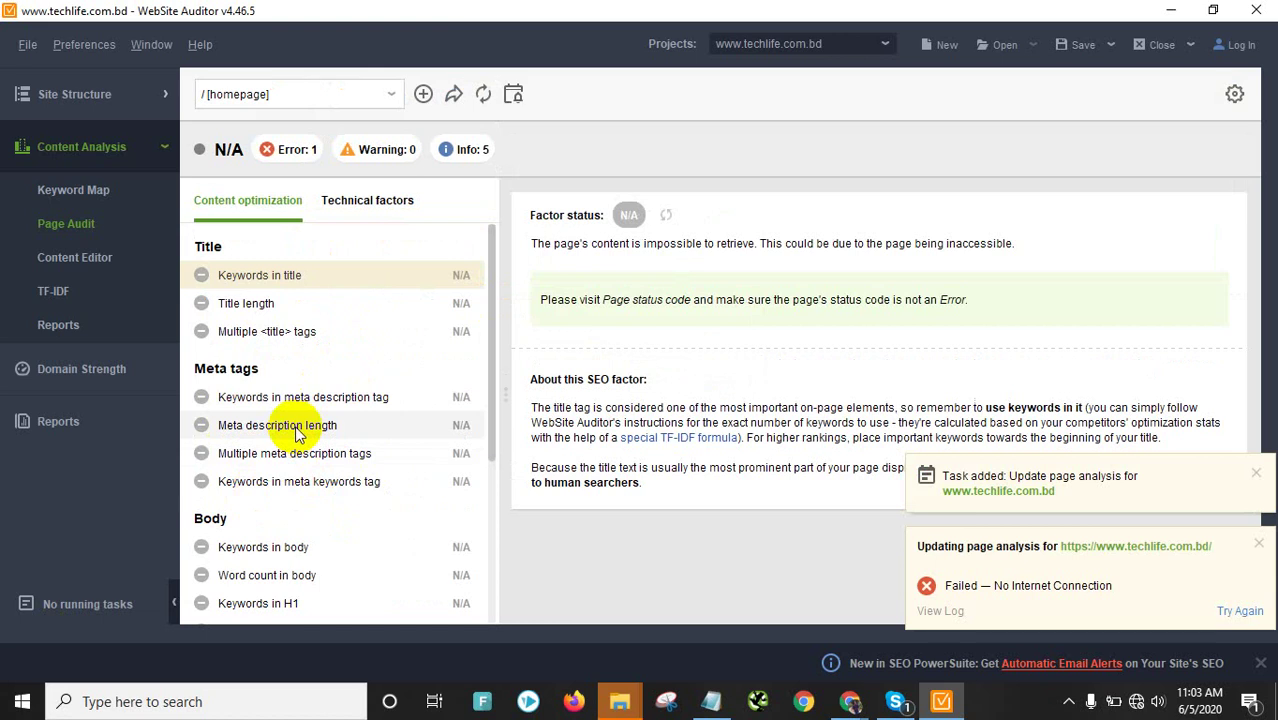
Read the Title length factor details, then open the homepage's Content Editor
{"action": "scroll", "coordinate": [295, 432], "scroll_direction": "down", "scroll_amount": 3}
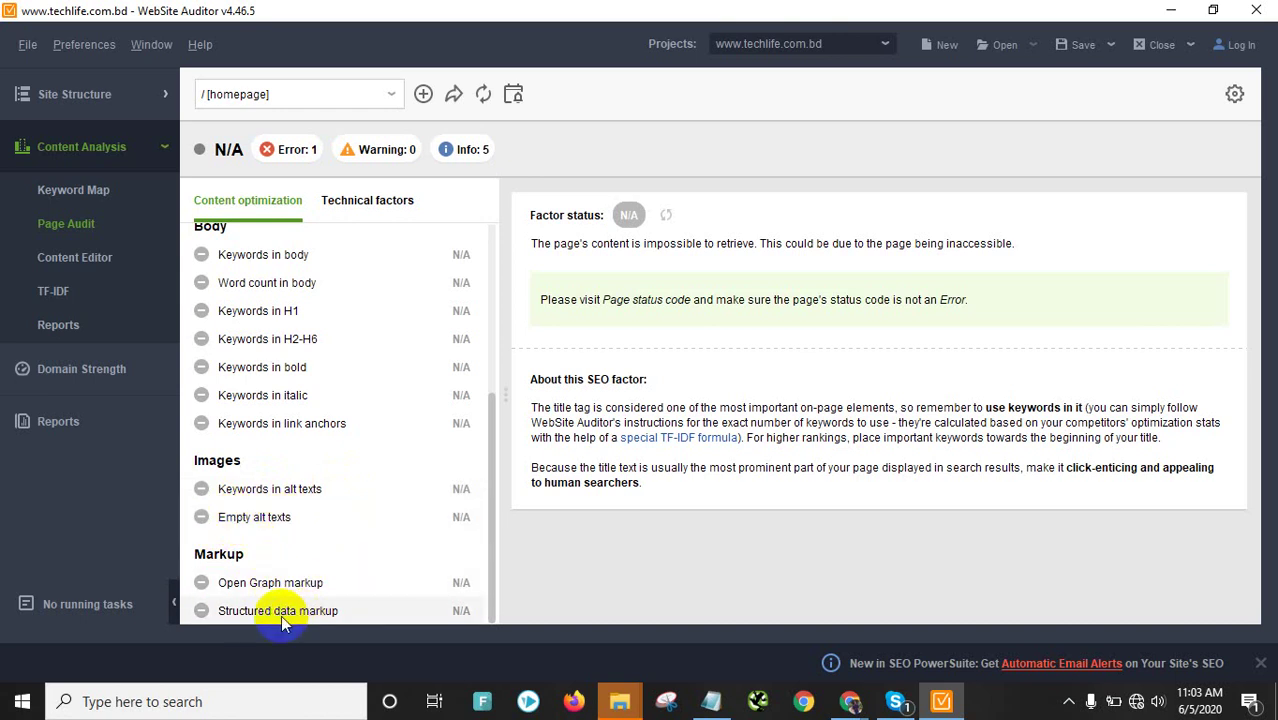
{"action": "scroll", "coordinate": [390, 615], "scroll_direction": "up", "scroll_amount": 5}
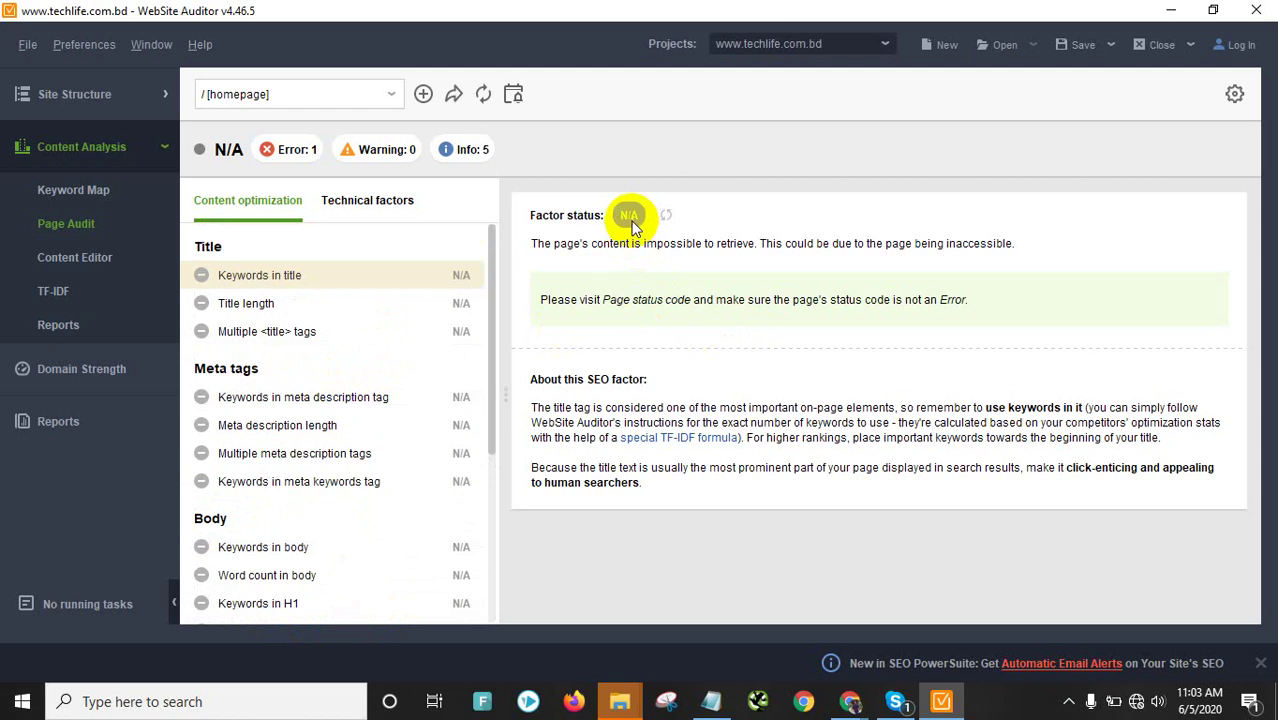
{"action": "left_click", "coordinate": [337, 305]}
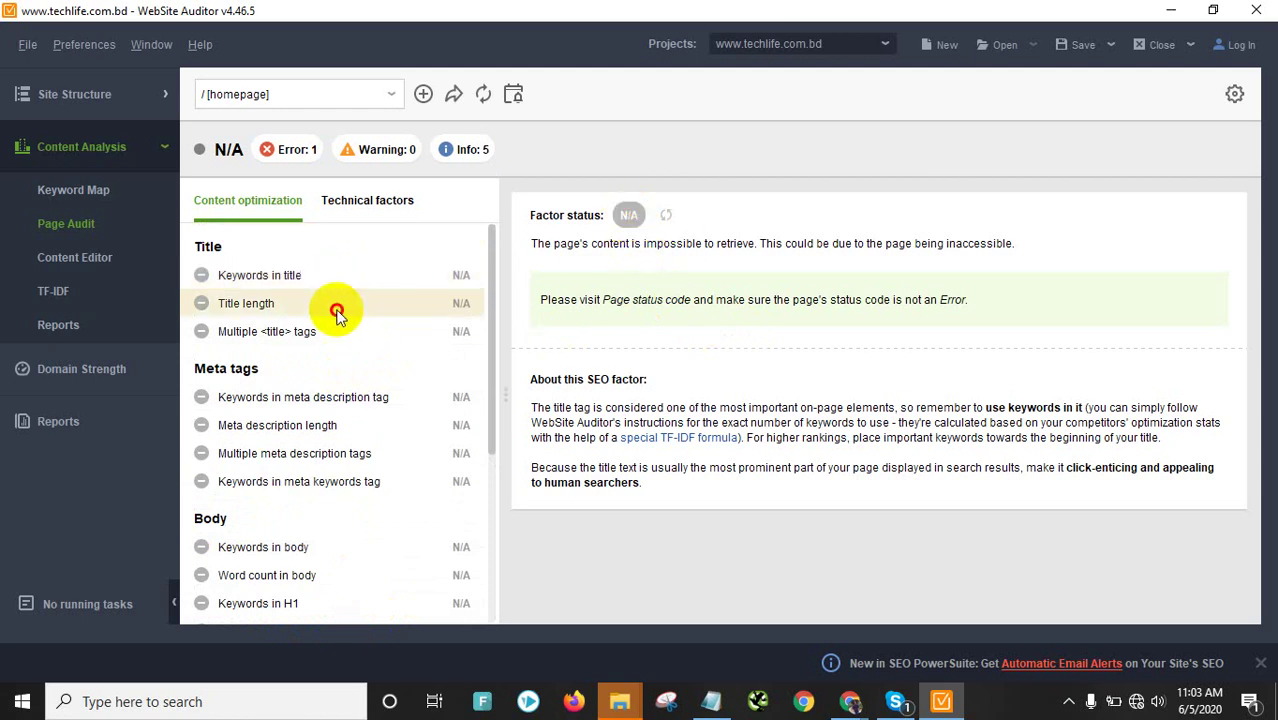
{"action": "scroll", "coordinate": [371, 379], "scroll_direction": "down", "scroll_amount": 3}
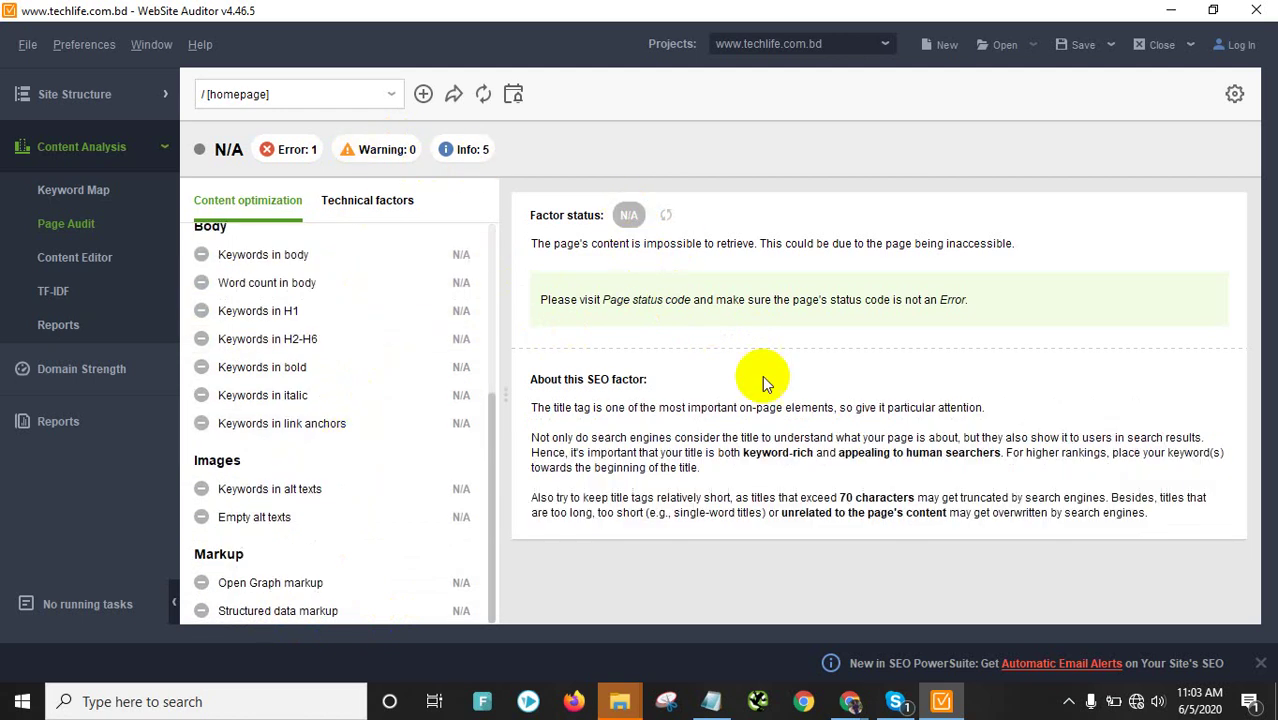
{"action": "scroll", "coordinate": [388, 390], "scroll_direction": "up", "scroll_amount": 5}
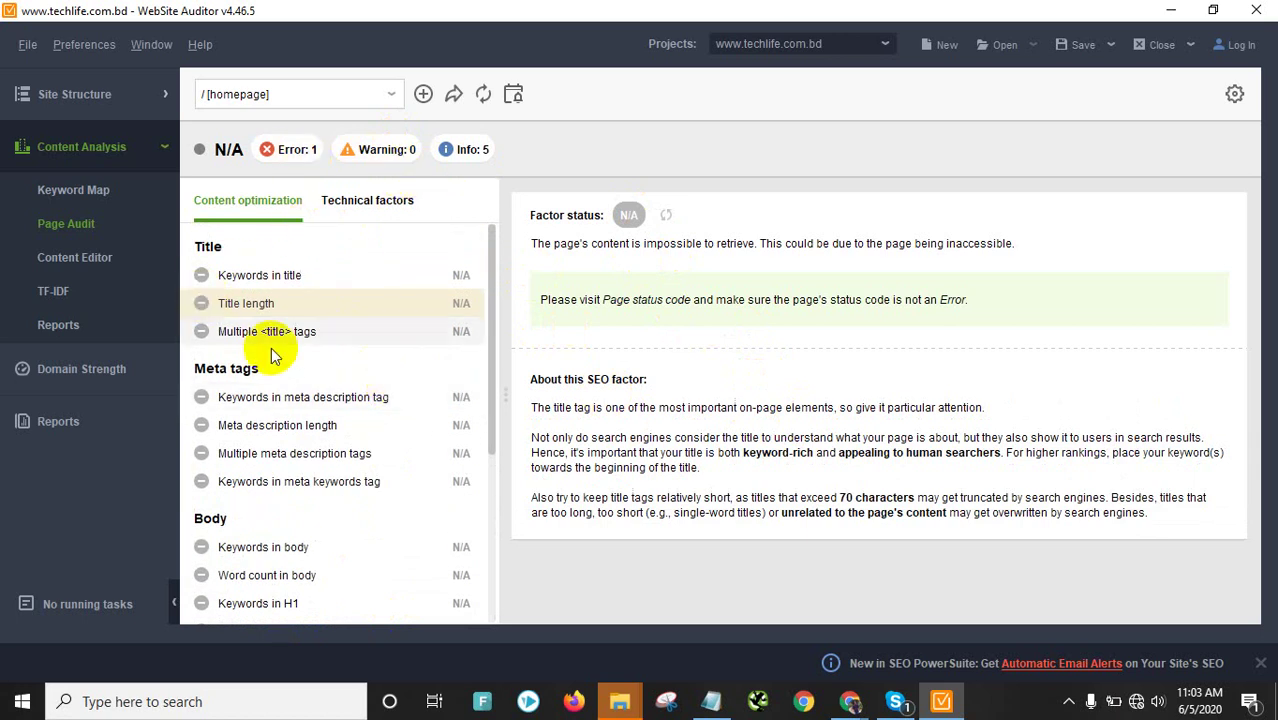
{"action": "left_click", "coordinate": [66, 257]}
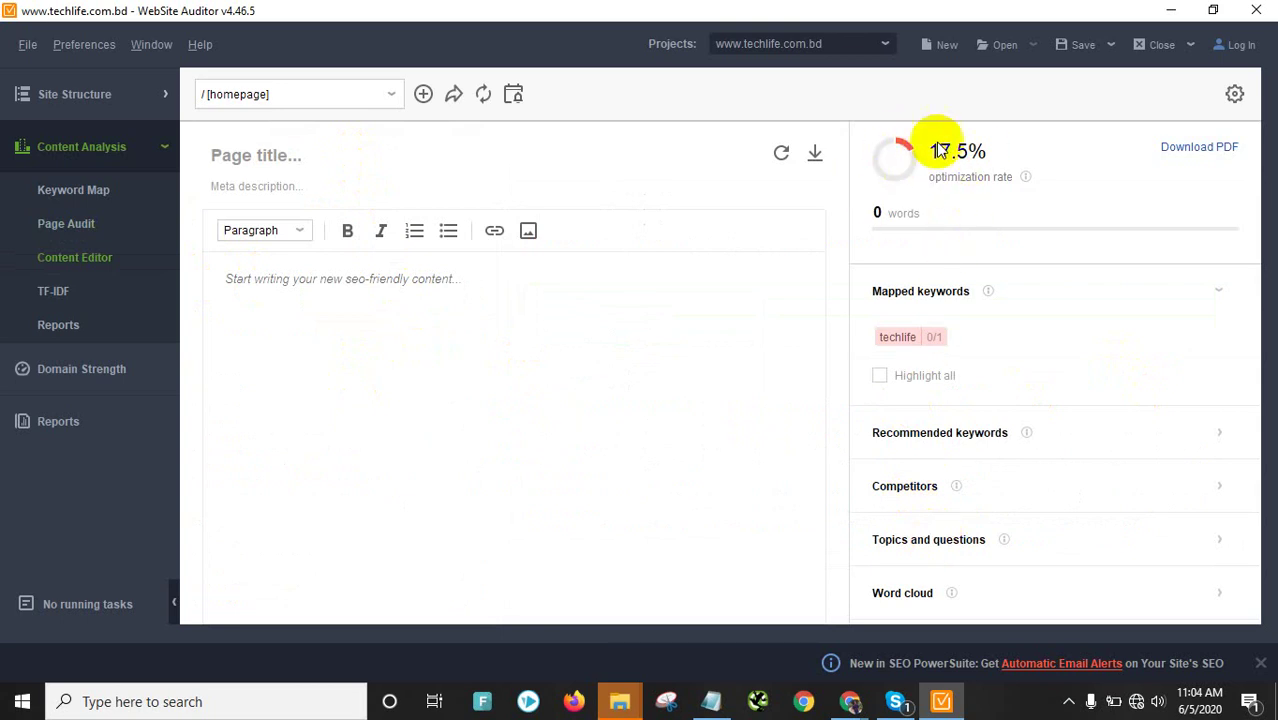
Inspect the page title, content body and Competitors panel, then view the TF-IDF analysis
{"action": "left_click", "coordinate": [360, 189]}
{"action": "left_click", "coordinate": [350, 158]}
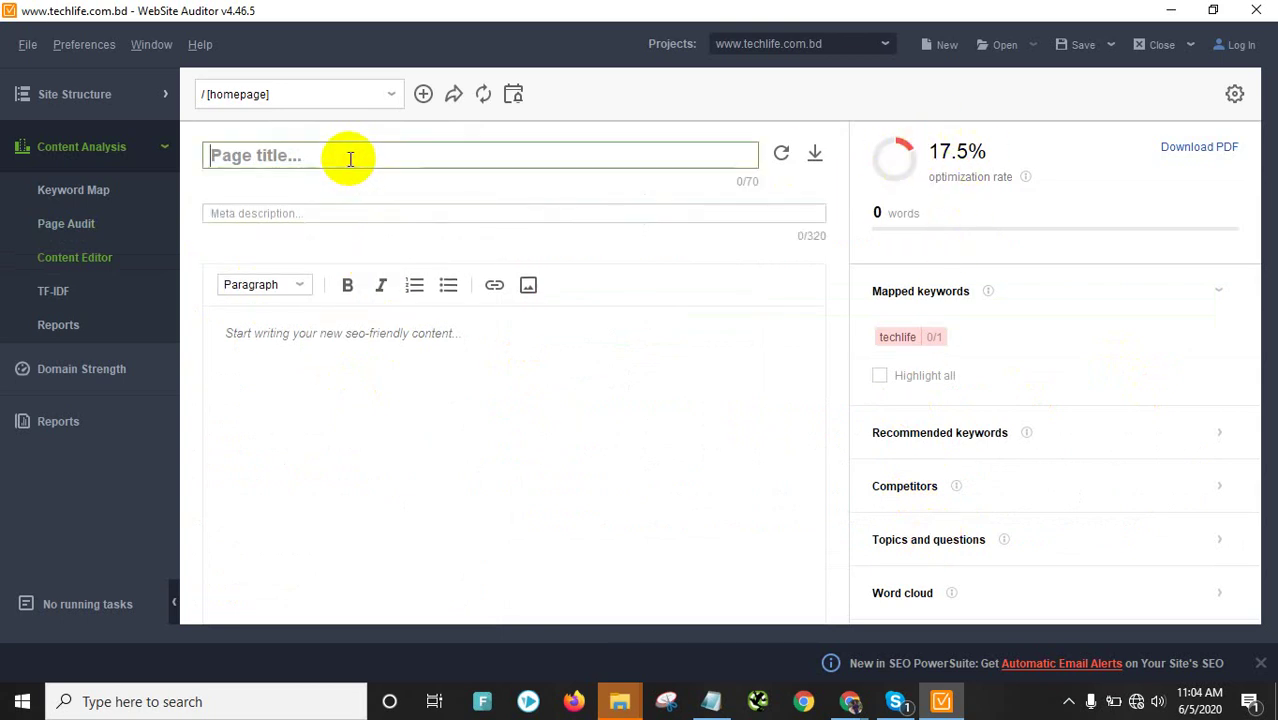
{"action": "left_click", "coordinate": [372, 333]}
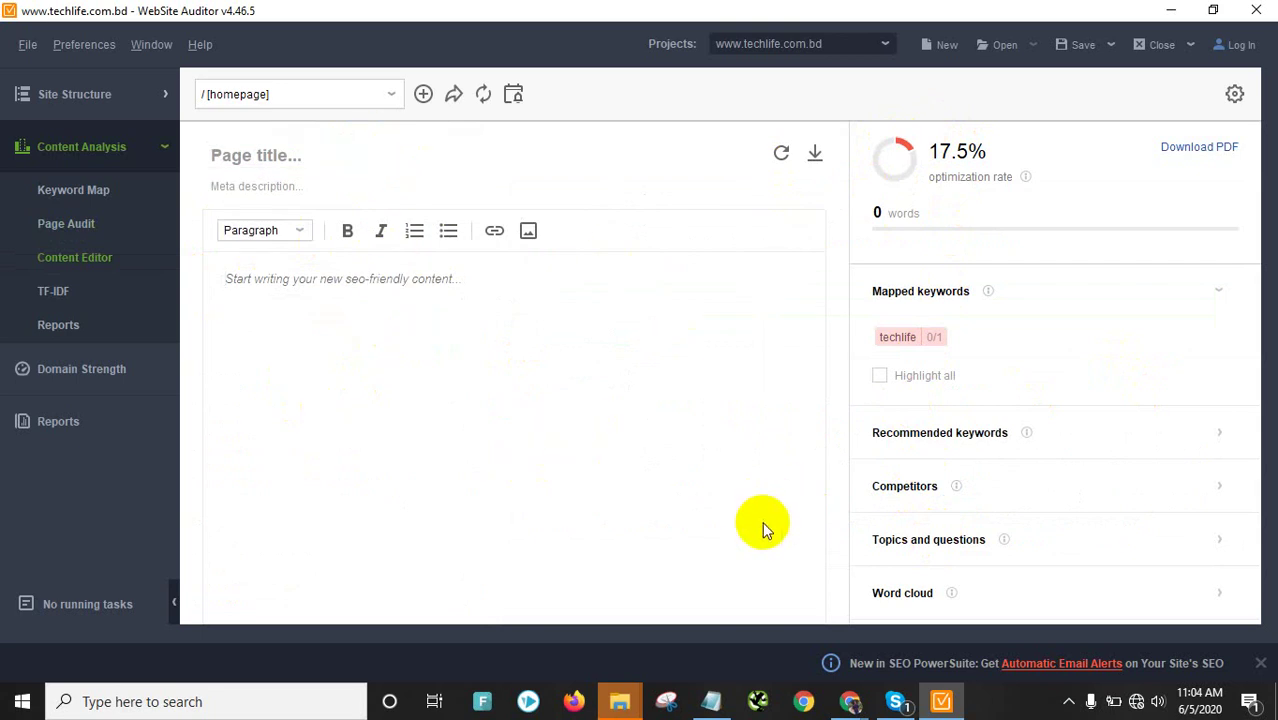
{"action": "left_click", "coordinate": [893, 484]}
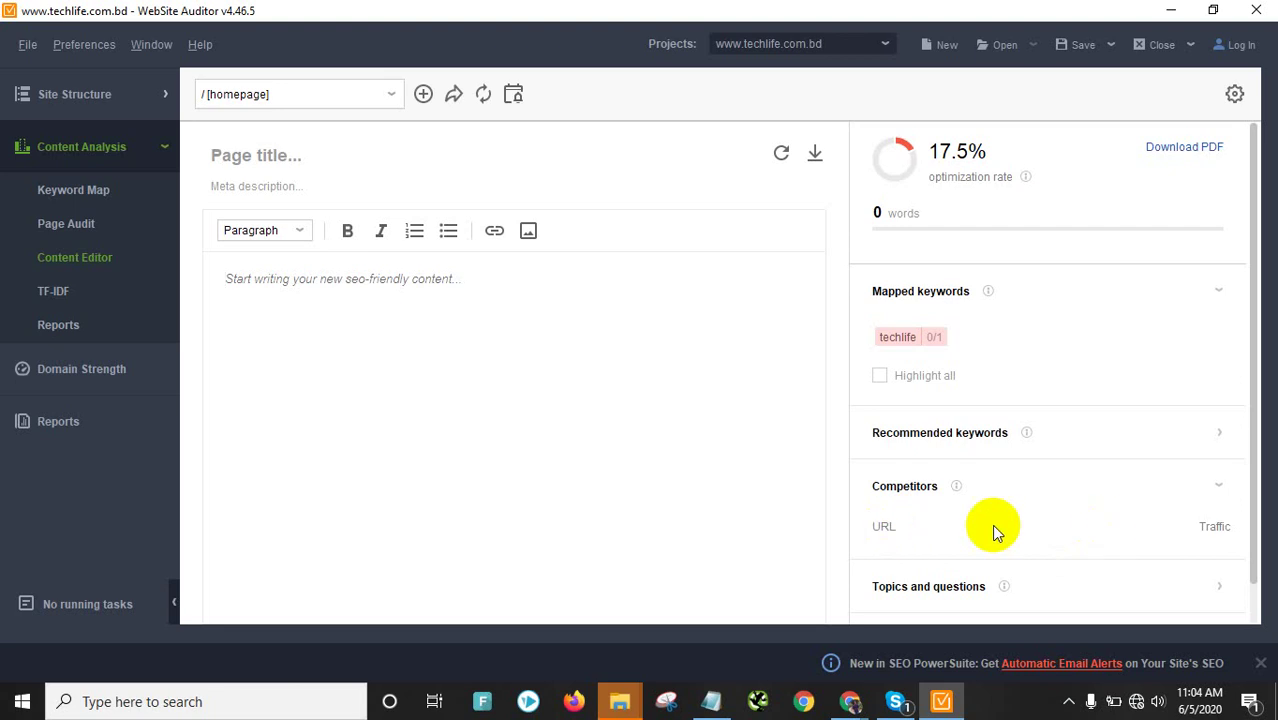
{"action": "scroll", "coordinate": [991, 524], "scroll_direction": "down", "scroll_amount": 1}
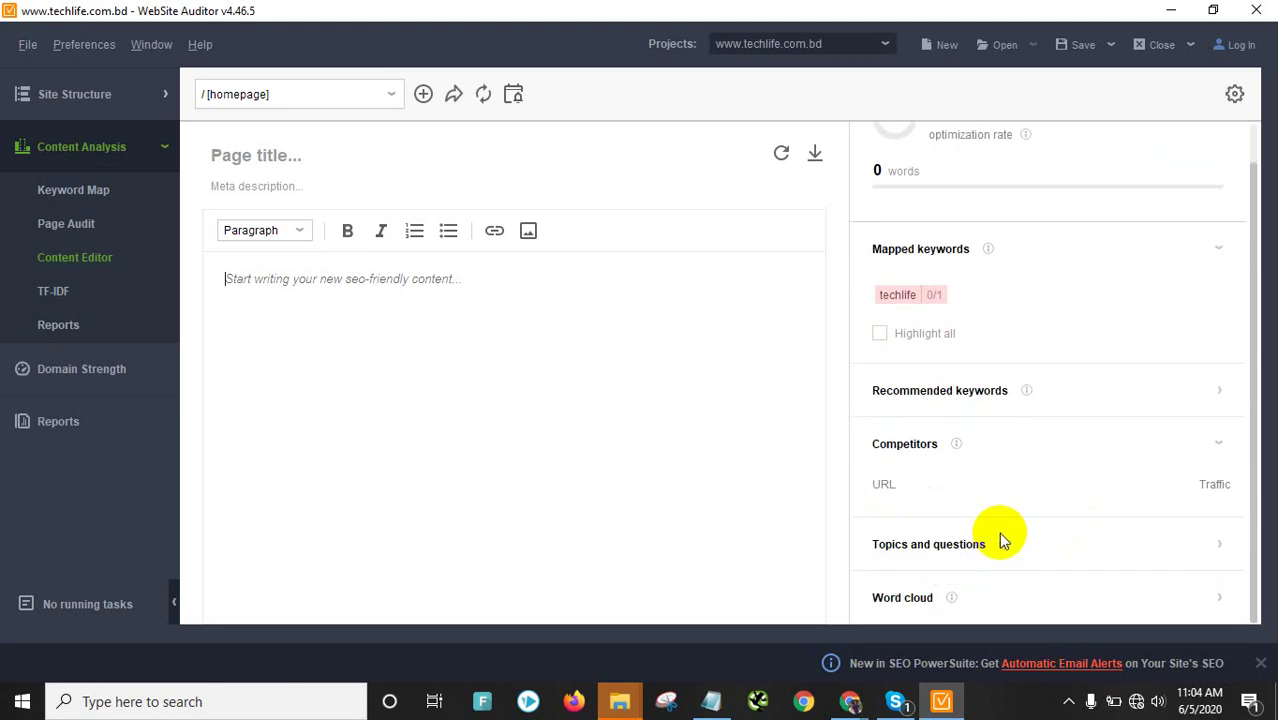
{"action": "left_click", "coordinate": [83, 292]}
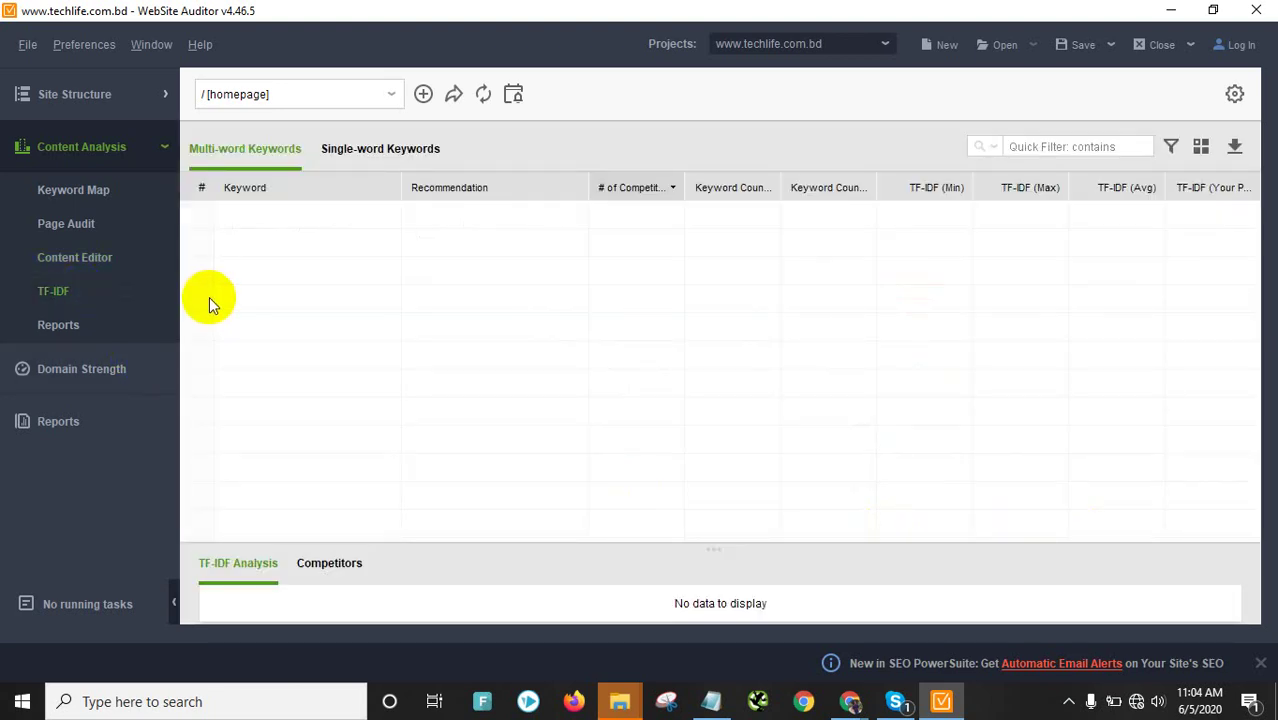
Open Content Analysis Reports to show techlife.com.bd's Page Audit (Summary) with an N/A optimization rate
{"action": "left_click", "coordinate": [57, 325]}
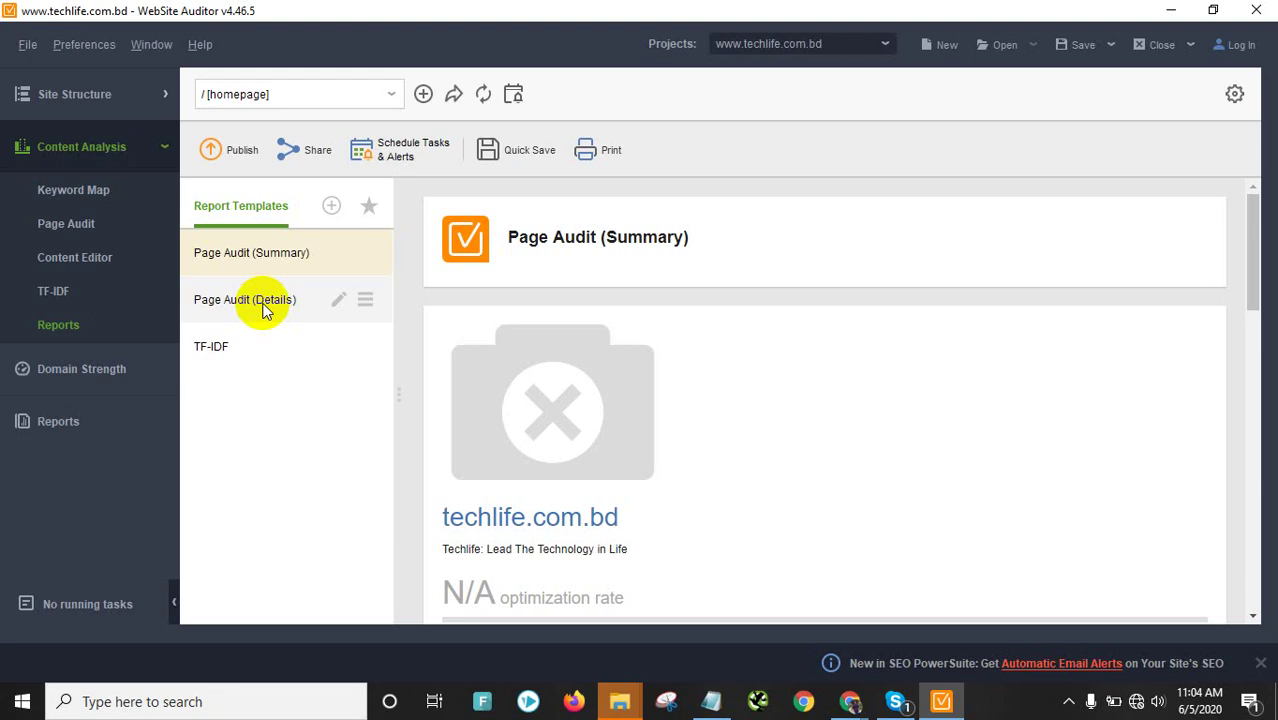
Review the summary report, then list All Resources: 382 internal and 91 external
{"action": "scroll", "coordinate": [780, 470], "scroll_direction": "down", "scroll_amount": 15}
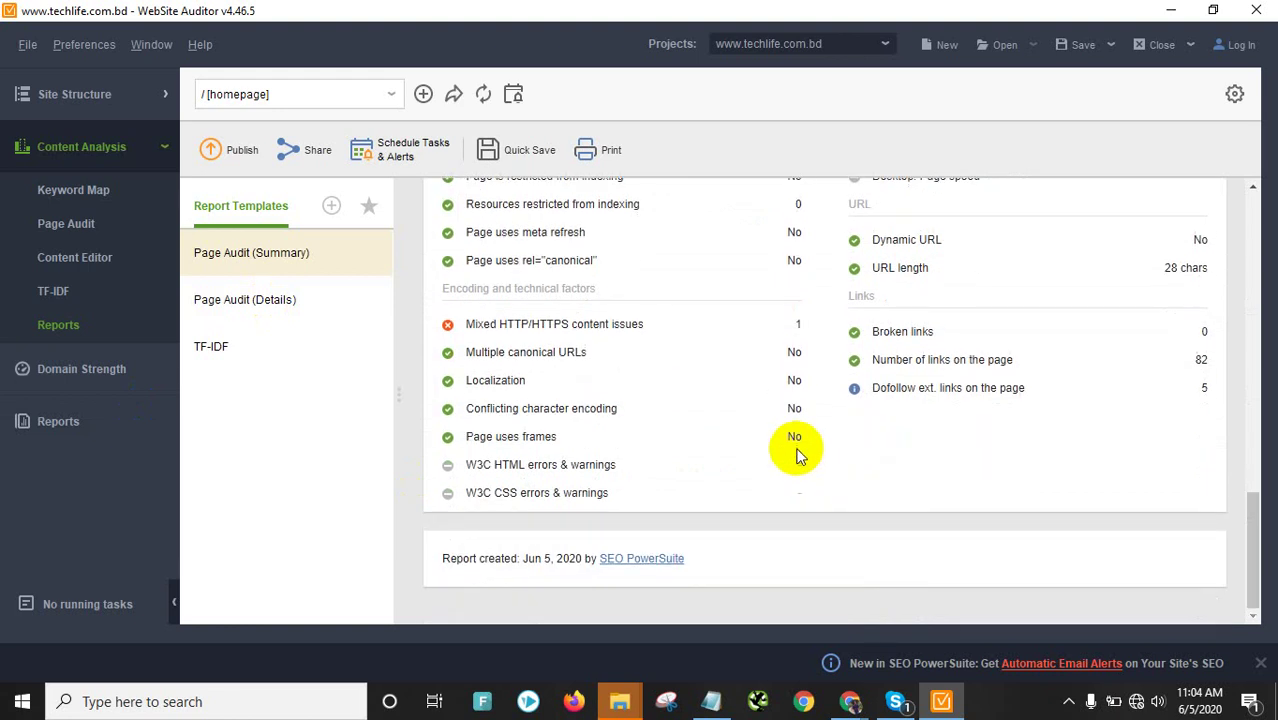
{"action": "scroll", "coordinate": [796, 445], "scroll_direction": "up", "scroll_amount": 15}
{"action": "scroll", "coordinate": [705, 385], "scroll_direction": "down", "scroll_amount": 4}
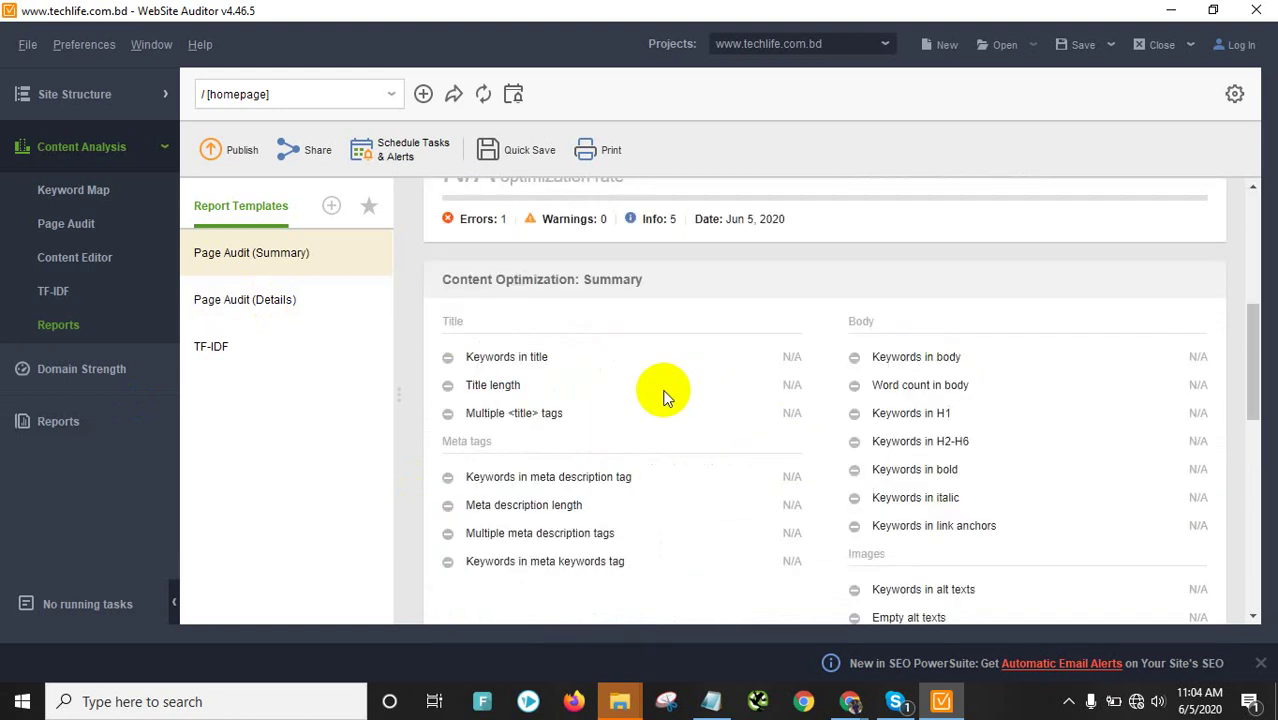
{"action": "scroll", "coordinate": [830, 418], "scroll_direction": "down", "scroll_amount": 2}
{"action": "scroll", "coordinate": [640, 371], "scroll_direction": "up", "scroll_amount": 4}
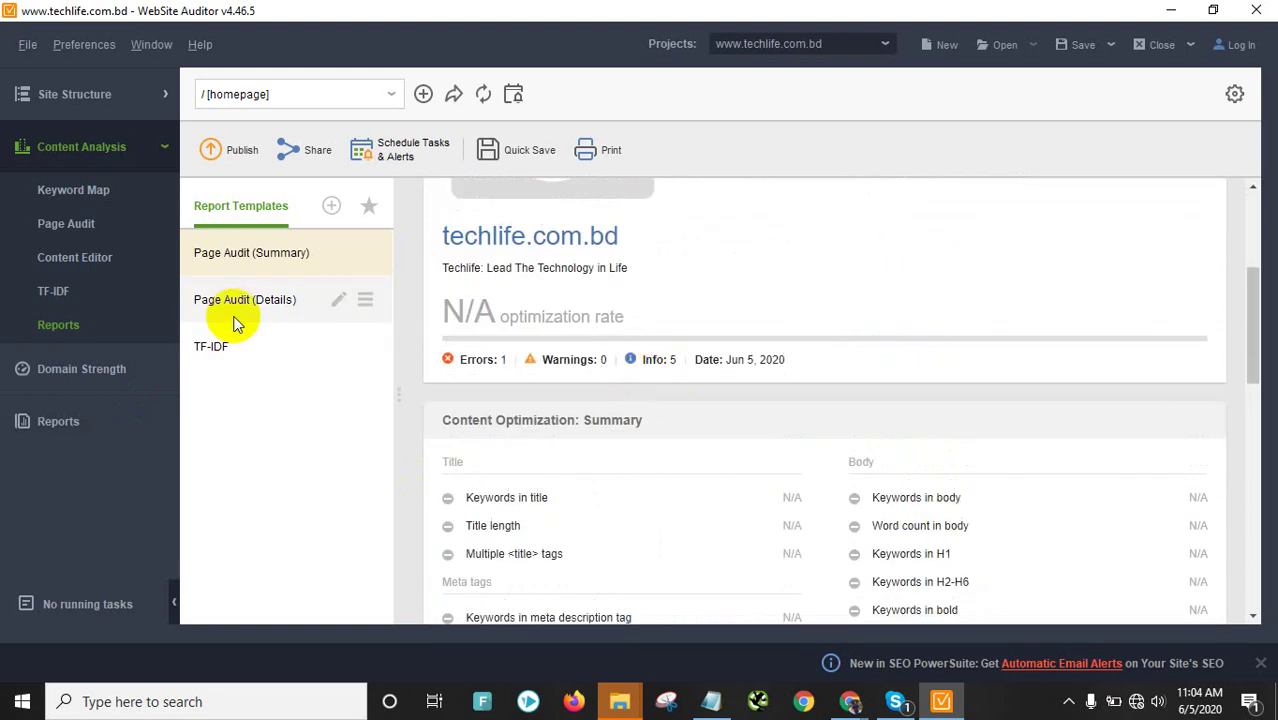
{"action": "left_click", "coordinate": [96, 100]}
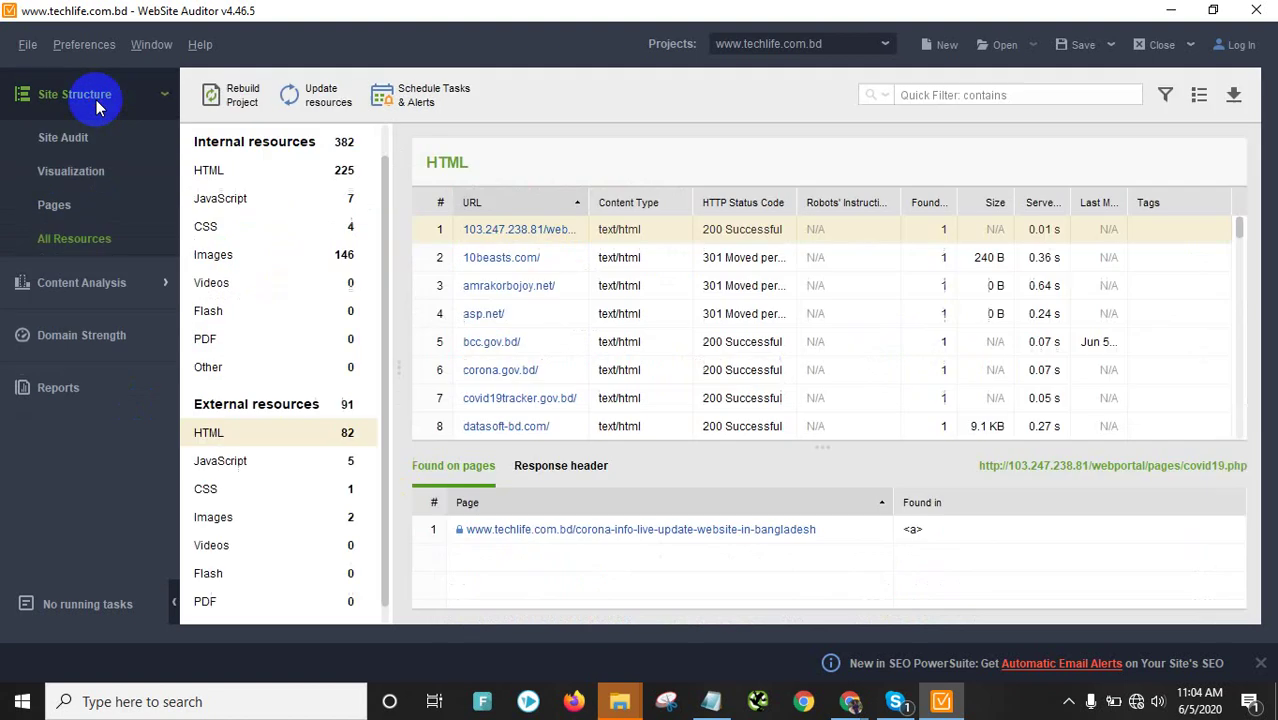
Review the Site Audit's duplicate meta descriptions, then show the 215-page, 8,452-link structure graph
{"action": "left_click", "coordinate": [72, 138]}
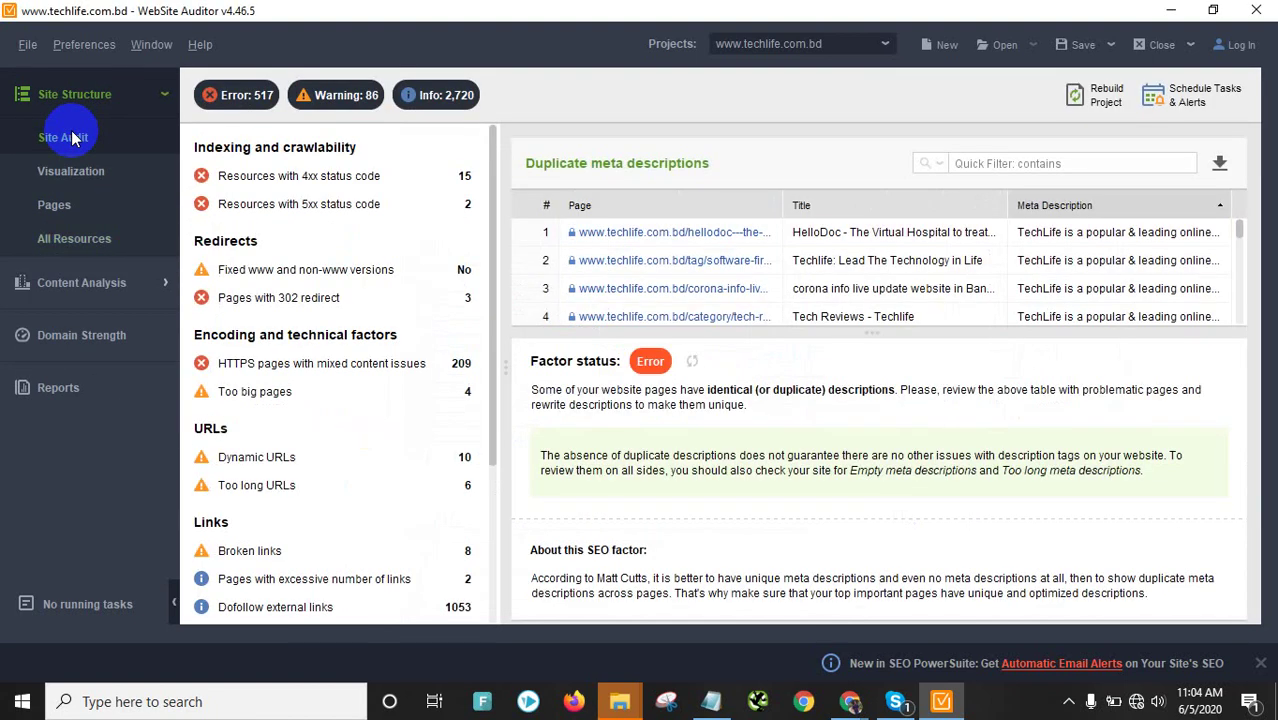
{"action": "scroll", "coordinate": [700, 285], "scroll_direction": "down", "scroll_amount": 1}
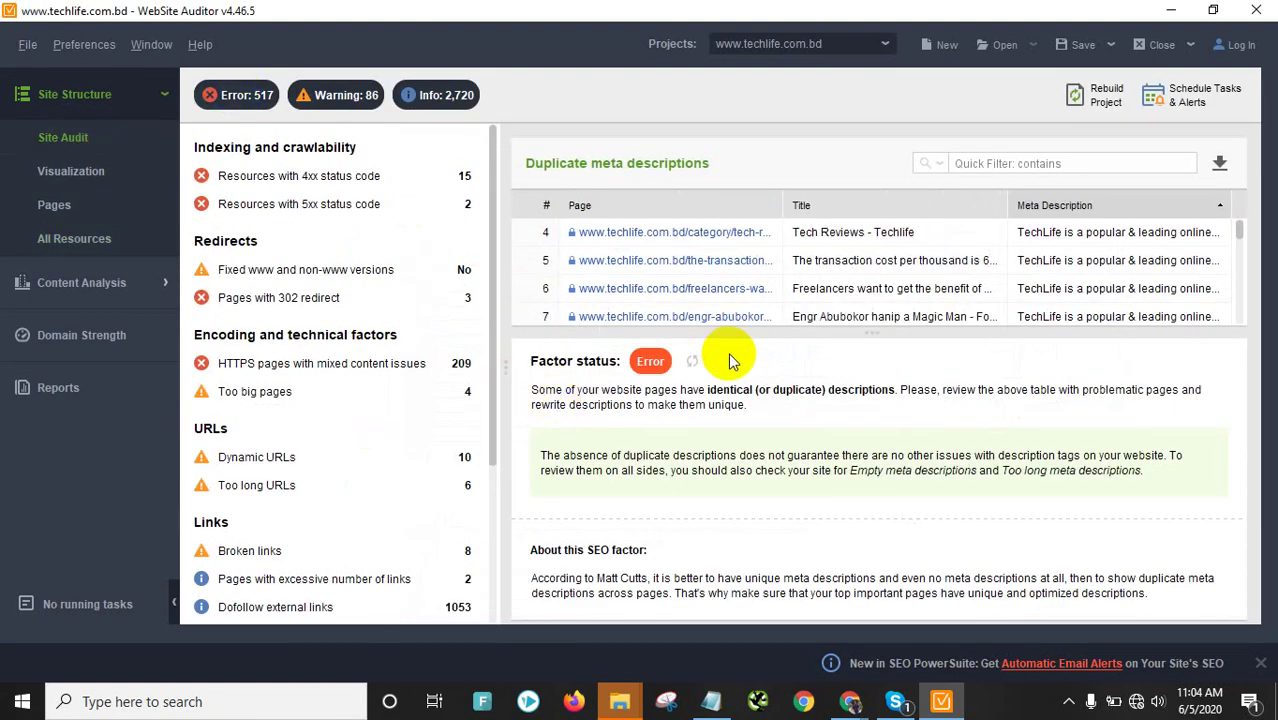
{"action": "scroll", "coordinate": [860, 290], "scroll_direction": "down", "scroll_amount": 7}
{"action": "scroll", "coordinate": [315, 560], "scroll_direction": "down", "scroll_amount": 3}
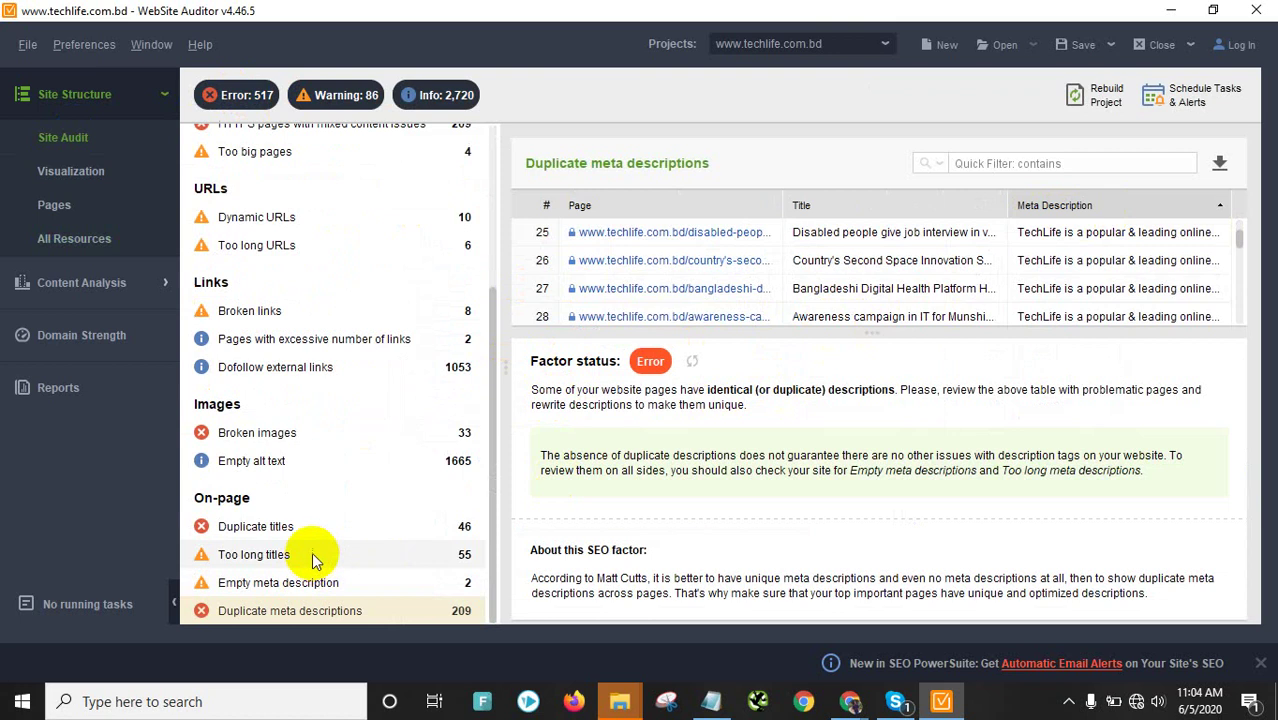
{"action": "scroll", "coordinate": [314, 510], "scroll_direction": "up", "scroll_amount": 3}
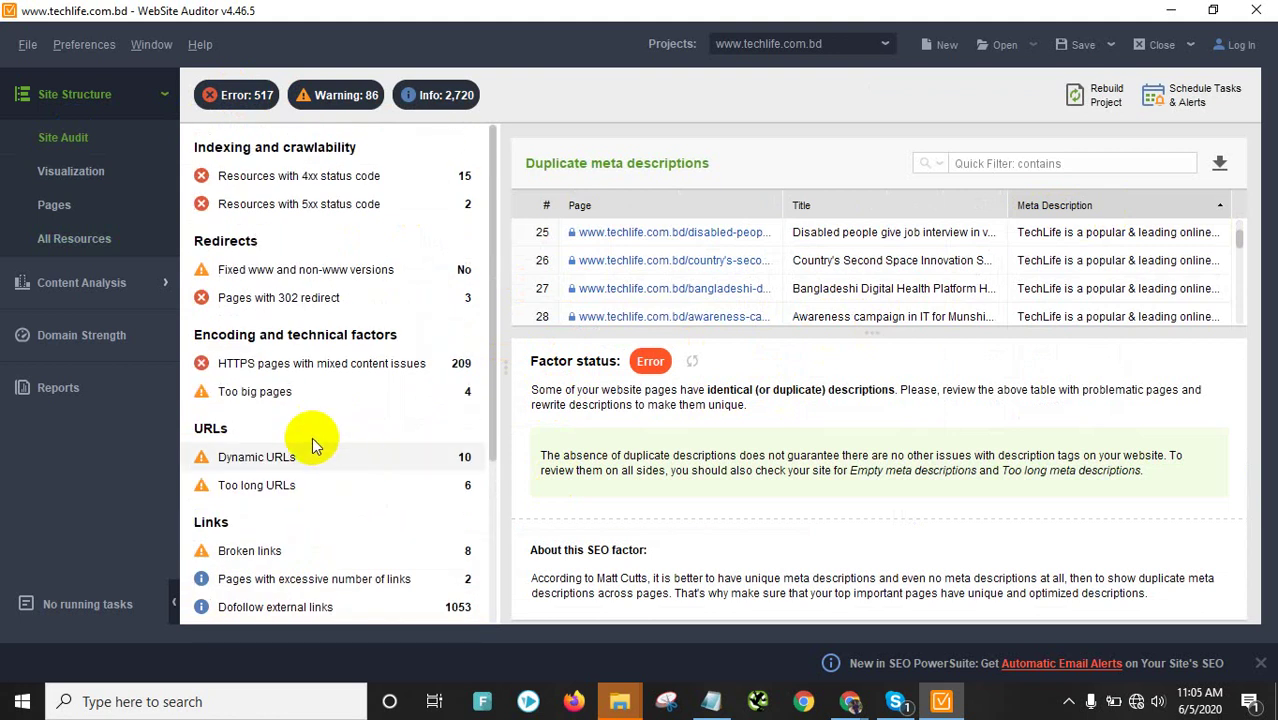
{"action": "left_click", "coordinate": [63, 171]}
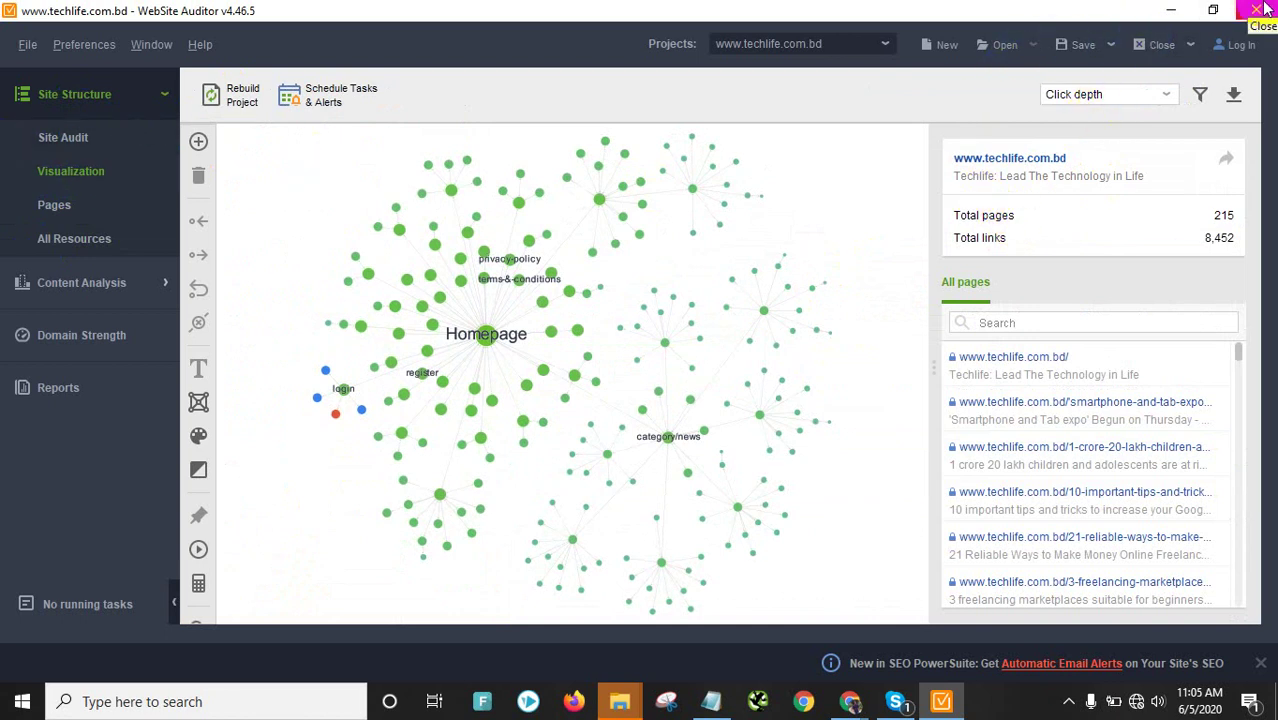
Quit WebSite Auditor, agree to save unsaved projects, and close the three extra folder windows
{"action": "left_click", "coordinate": [1265, 8]}
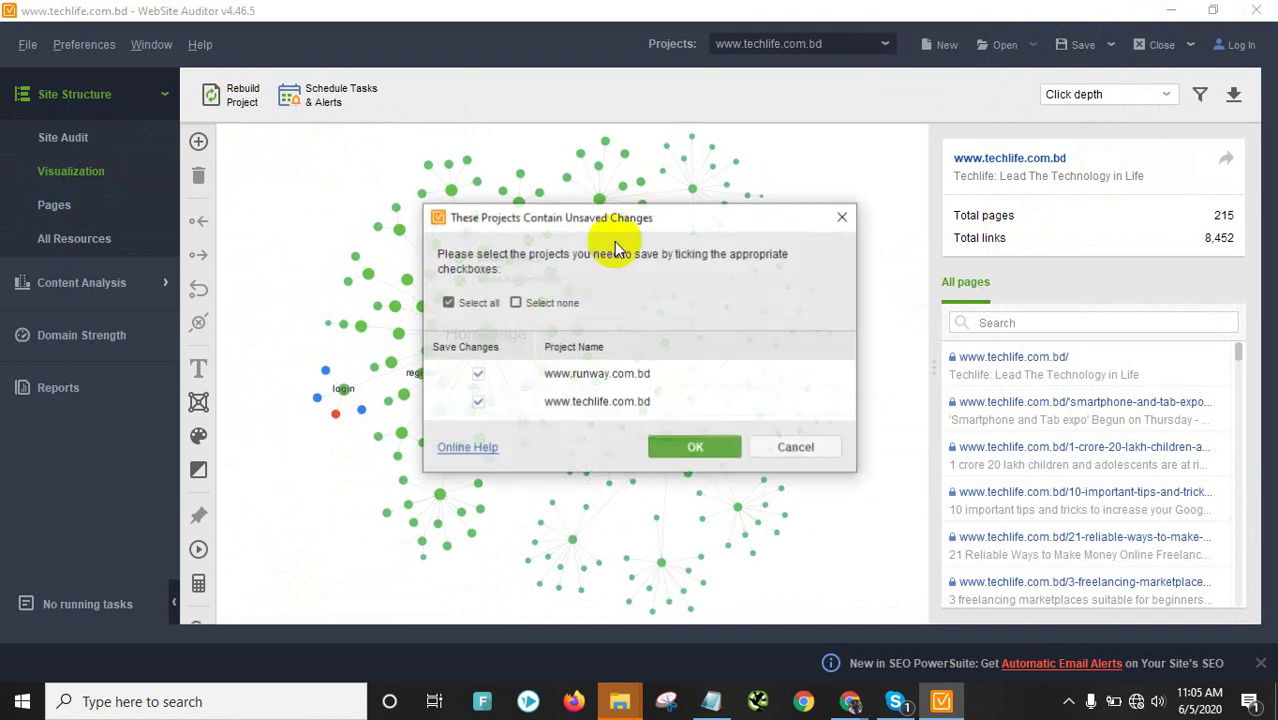
{"action": "left_click", "coordinate": [692, 447]}
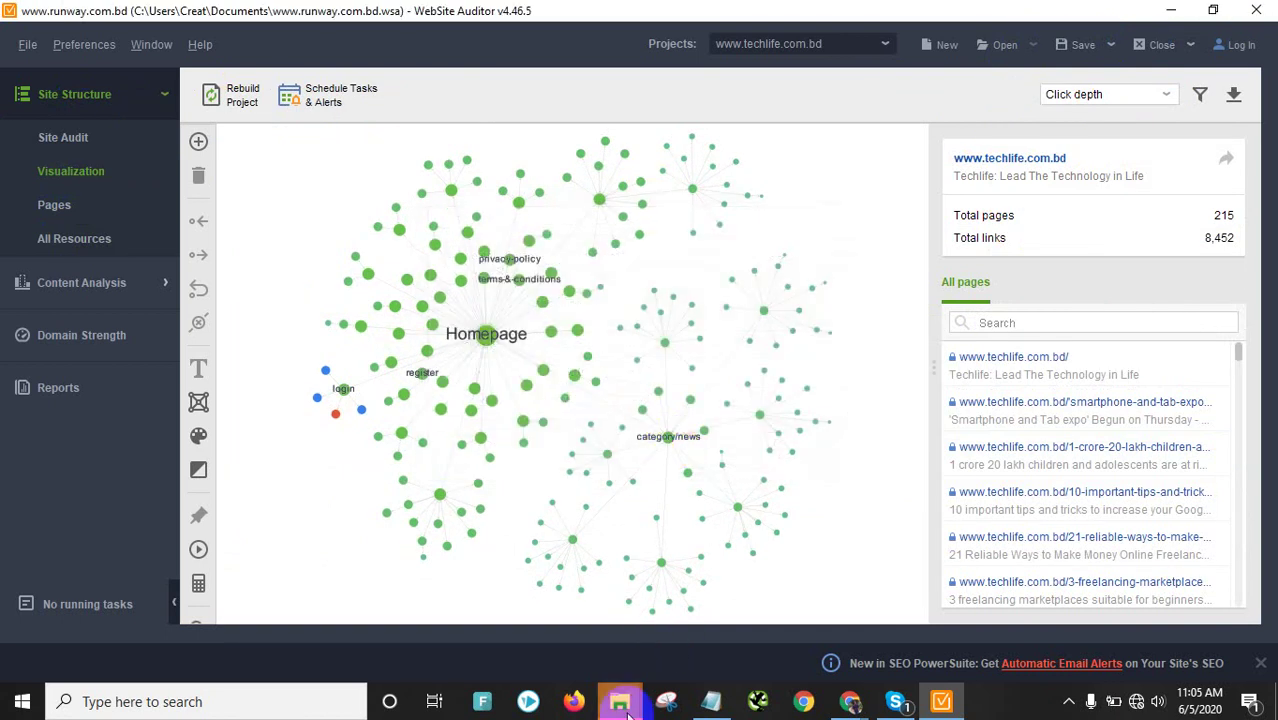
{"action": "mouse_move", "coordinate": [628, 708]}
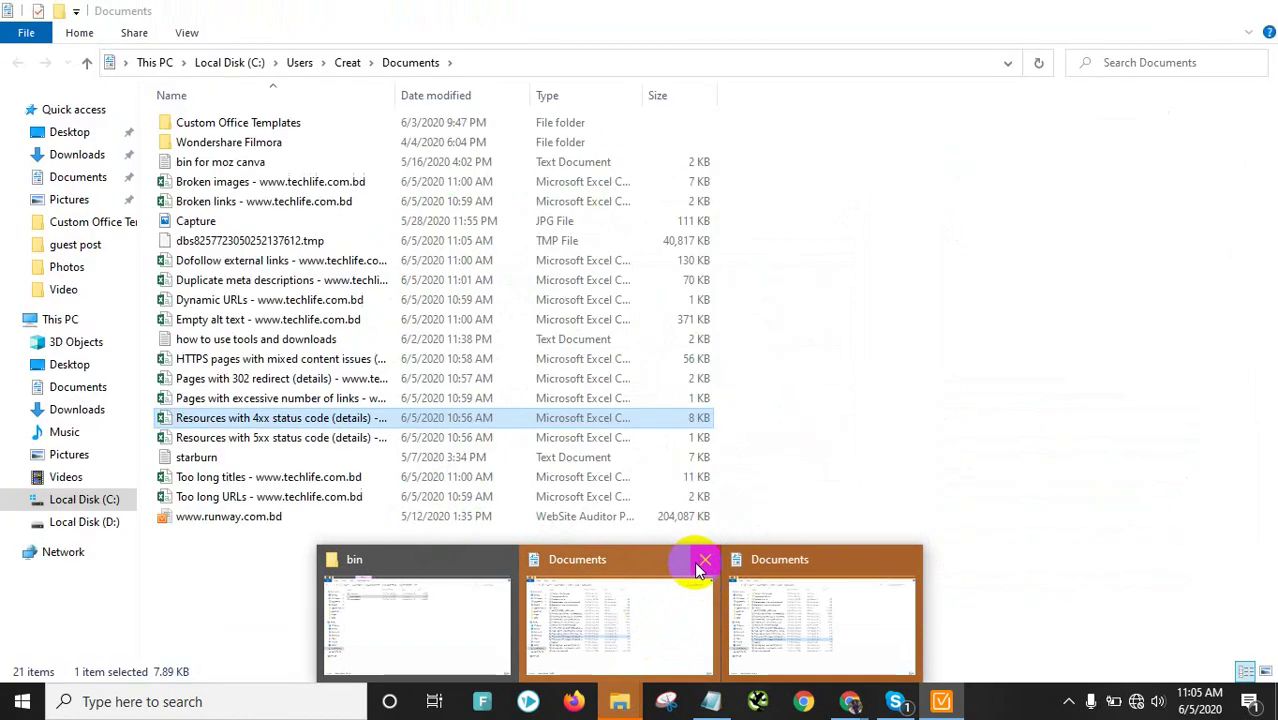
{"action": "left_click", "coordinate": [703, 560]}
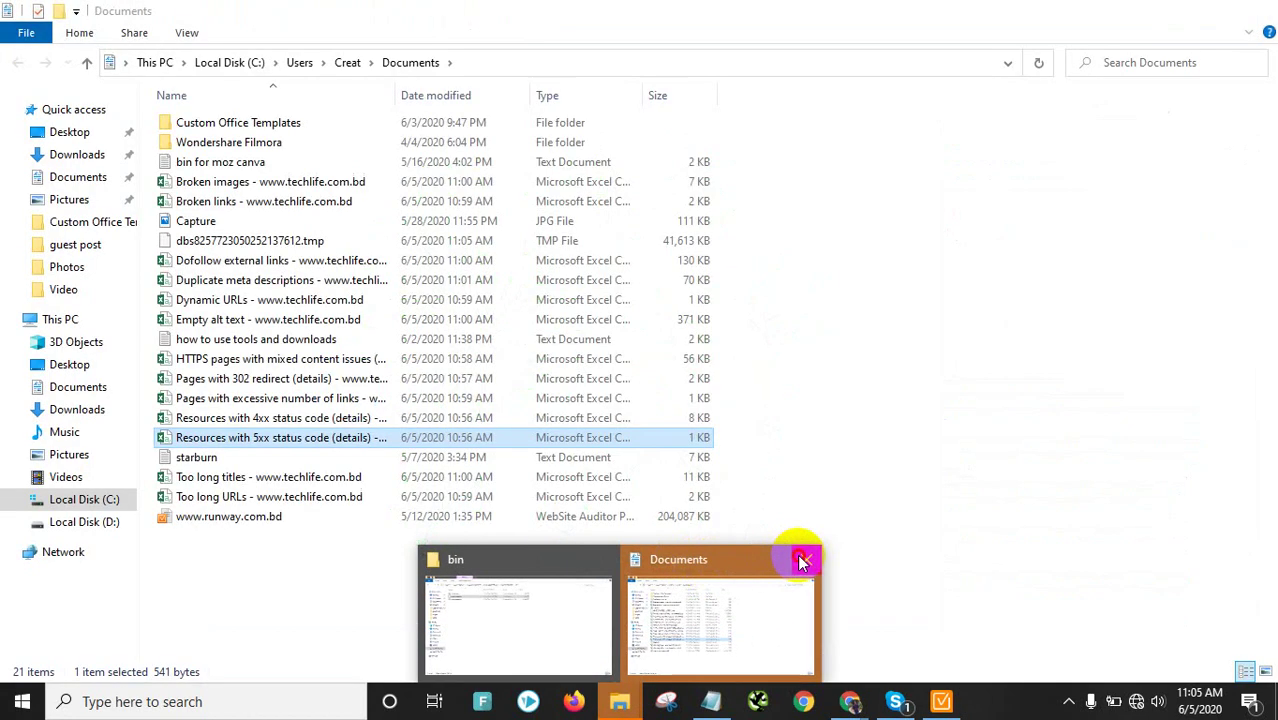
{"action": "left_click", "coordinate": [809, 560]}
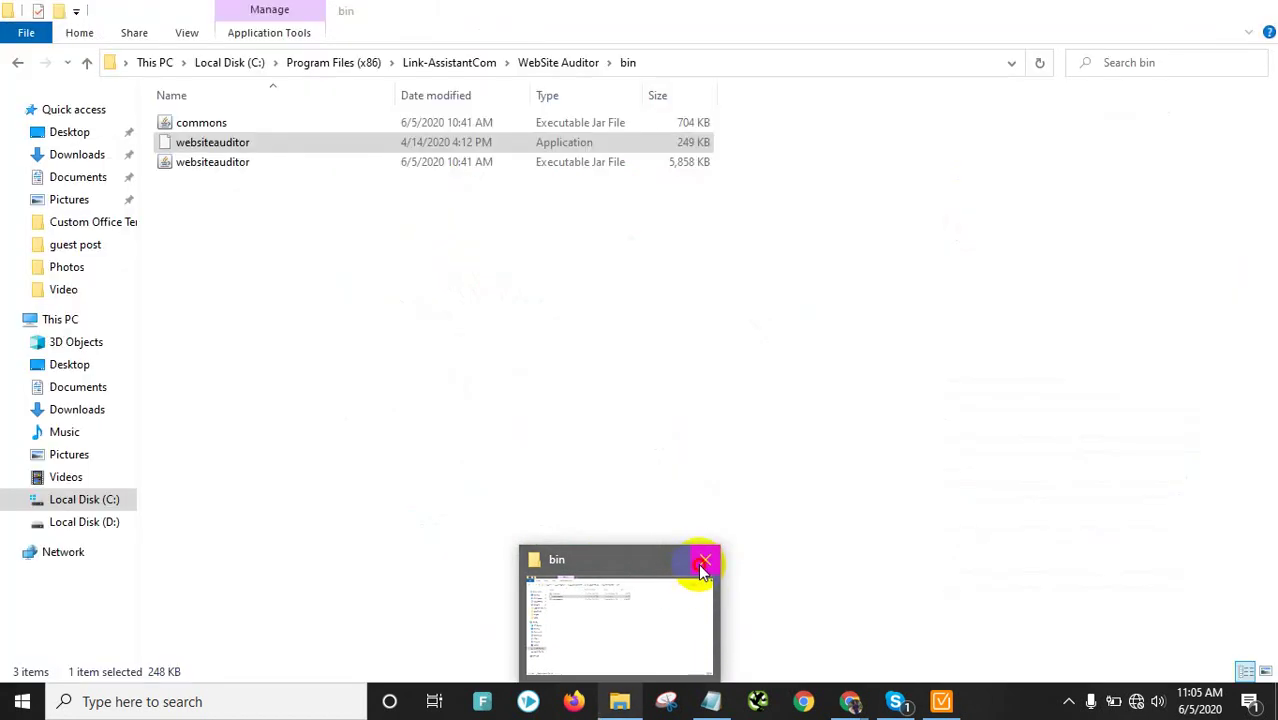
{"action": "left_click", "coordinate": [705, 560]}
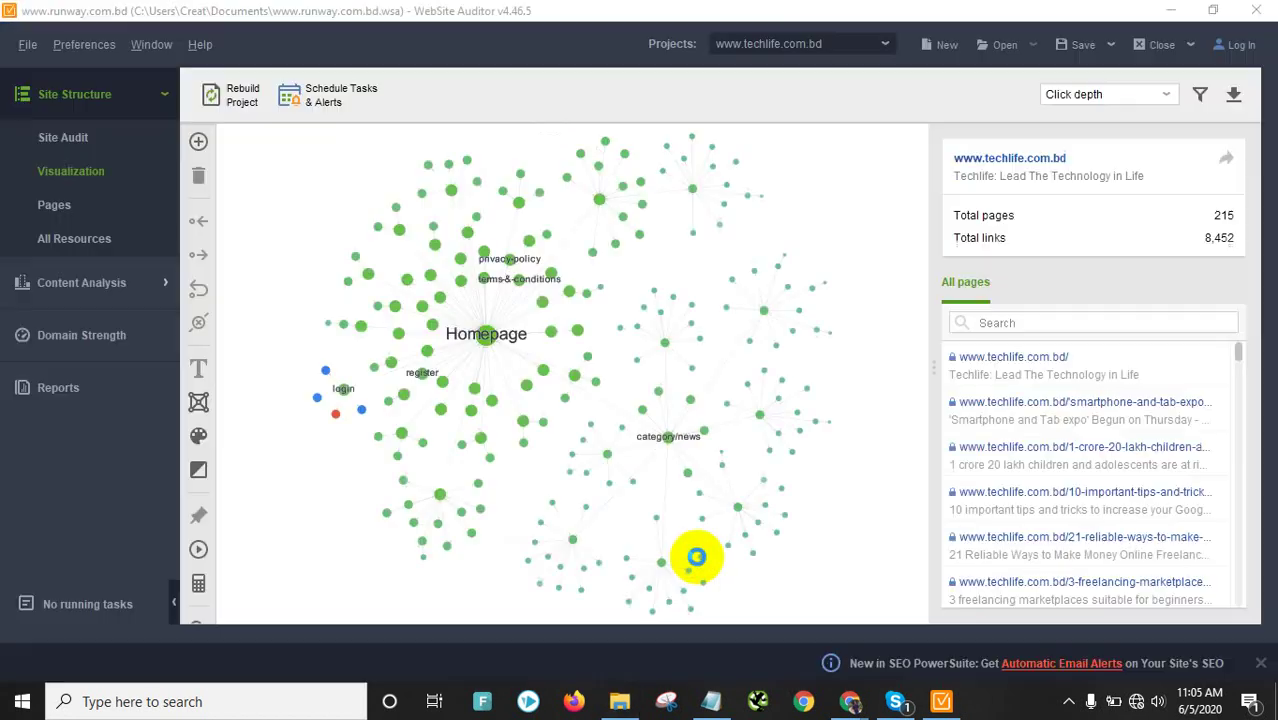
{"action": "left_click", "coordinate": [1183, 46]}
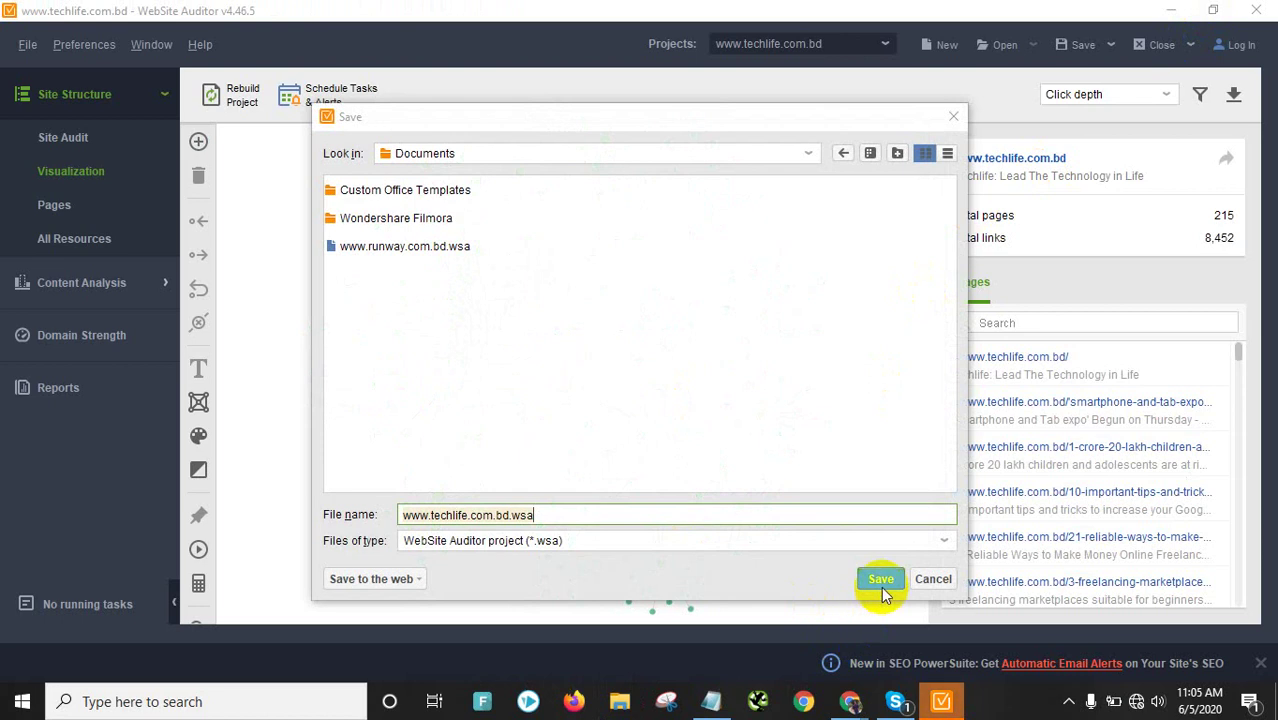
{"action": "left_click", "coordinate": [880, 580]}
{"action": "left_click", "coordinate": [900, 703]}
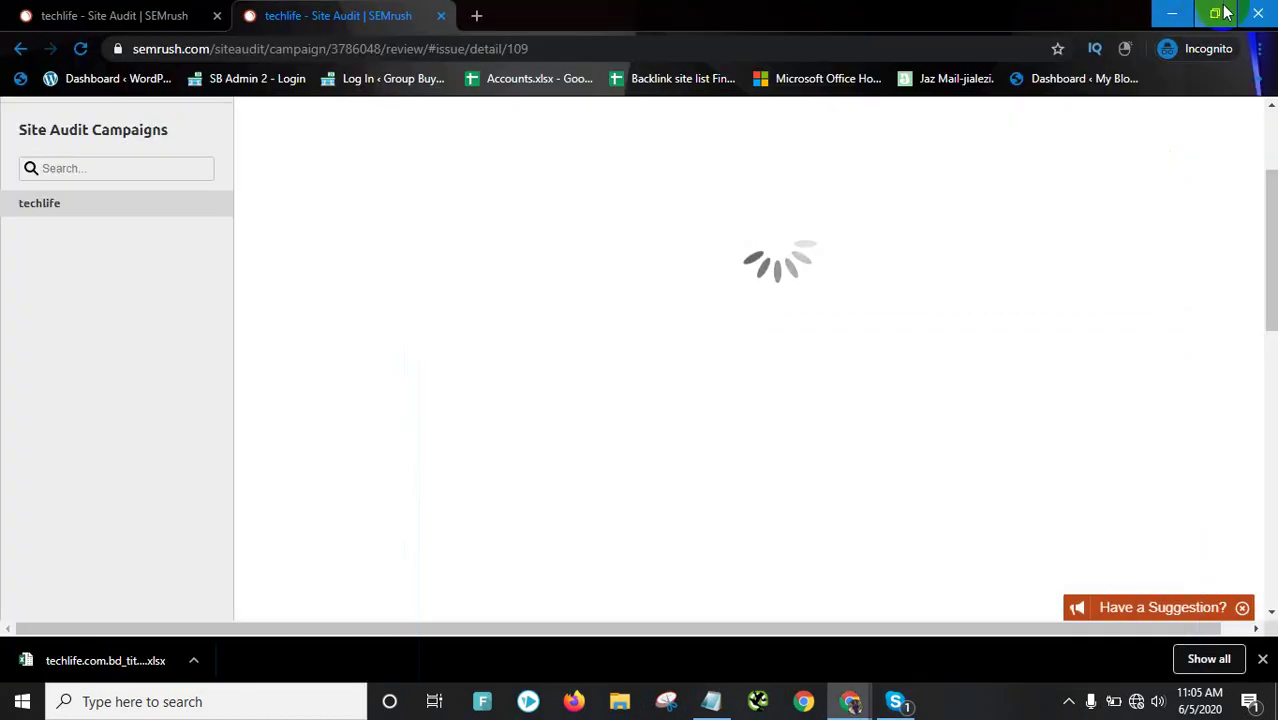
Search Google for 'seo power suite download' in a new incognito tab
{"action": "left_click", "coordinate": [478, 15]}
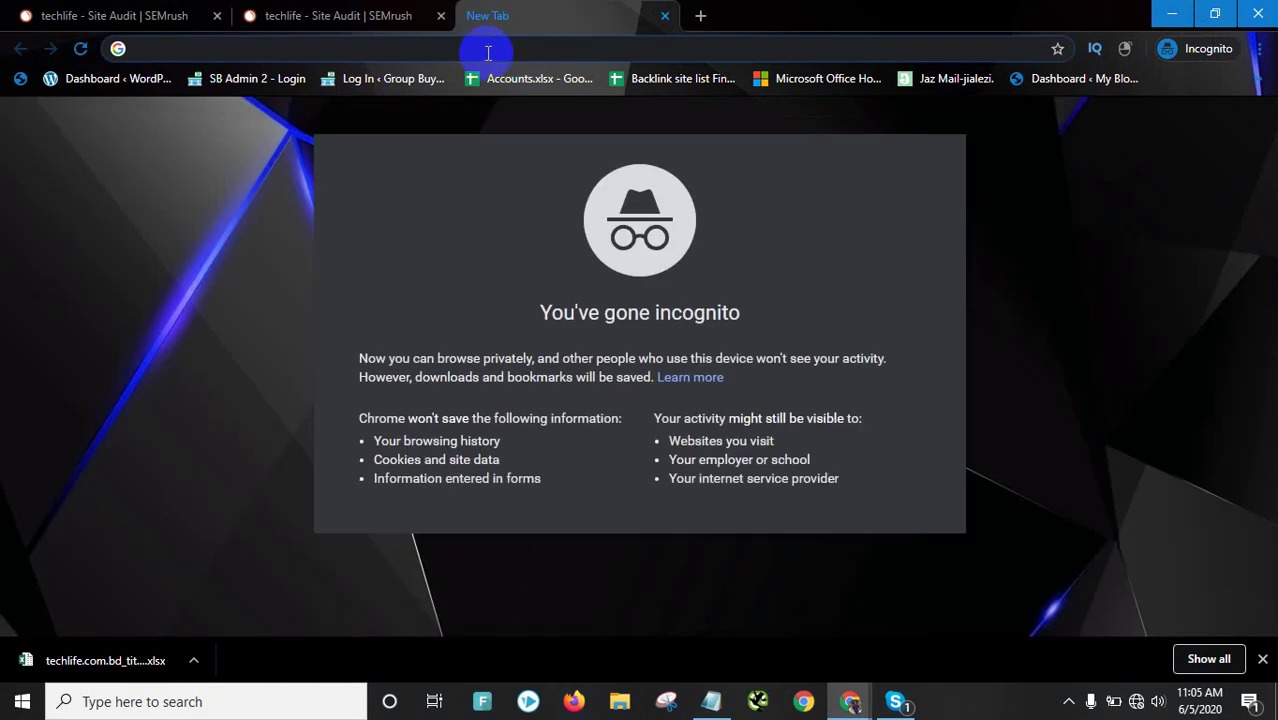
{"action": "type", "text": "s"}
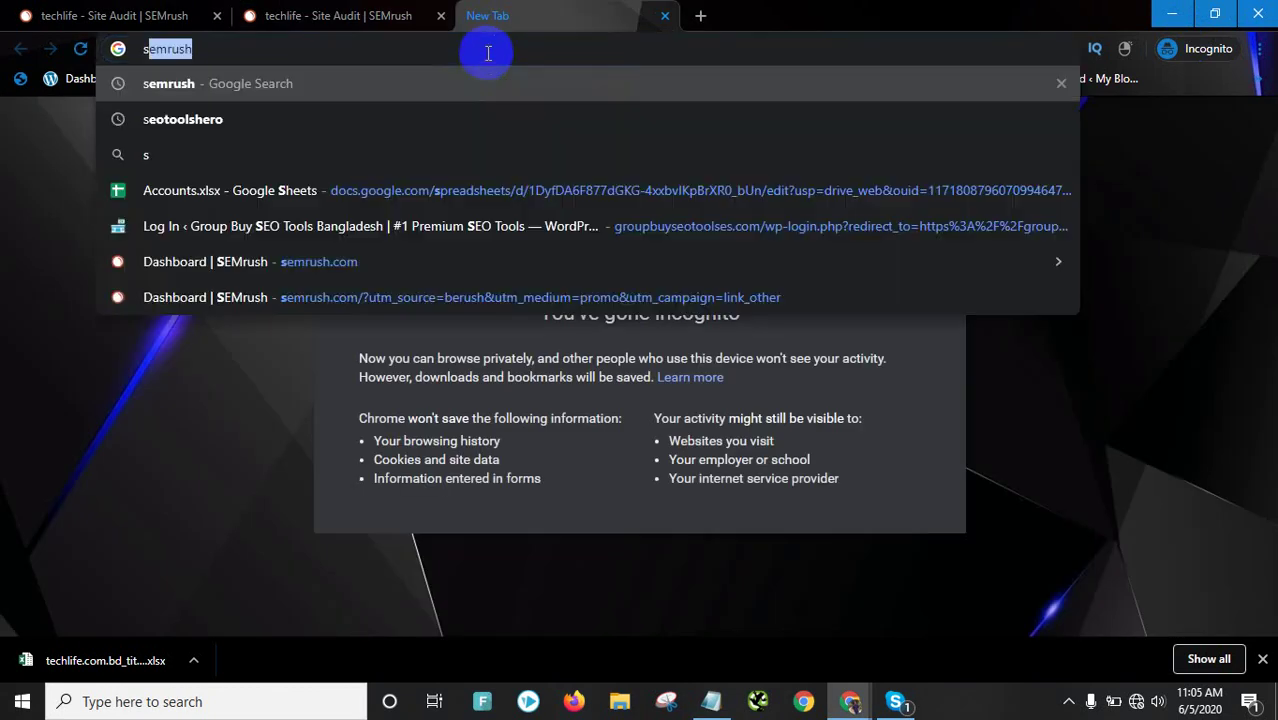
{"action": "type", "text": "eo power"}
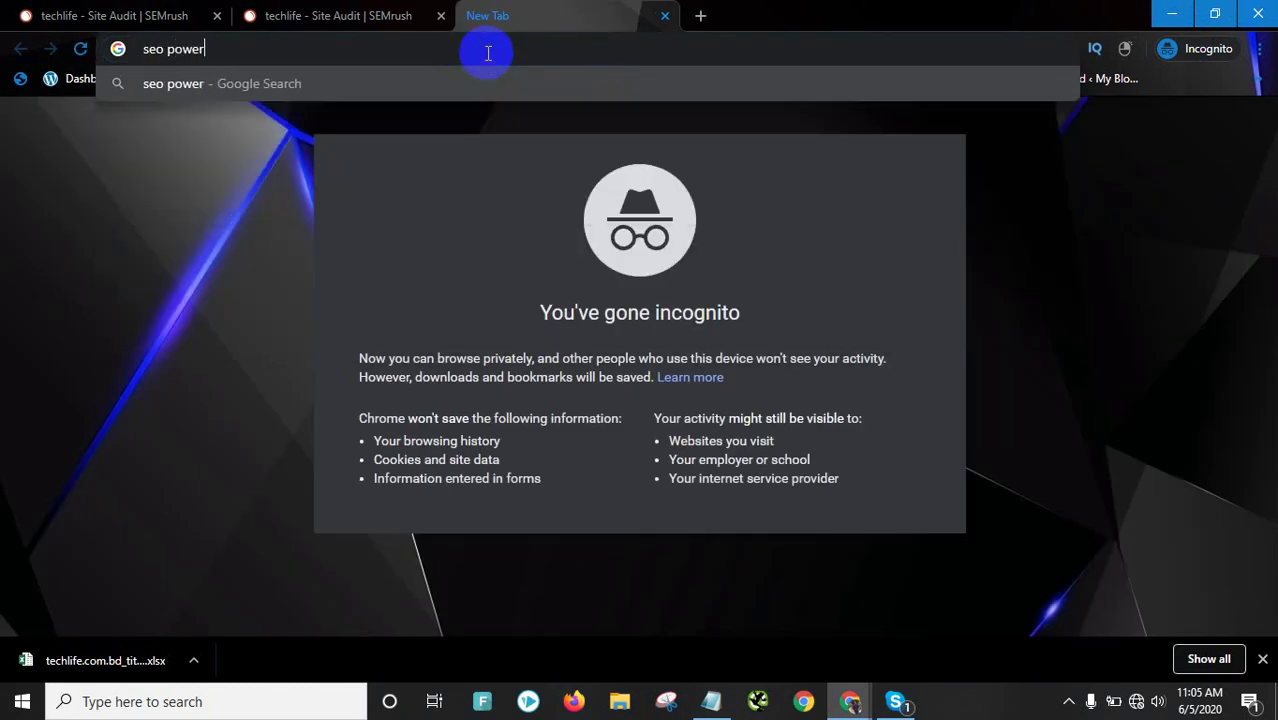
{"action": "type", "text": " suite "}
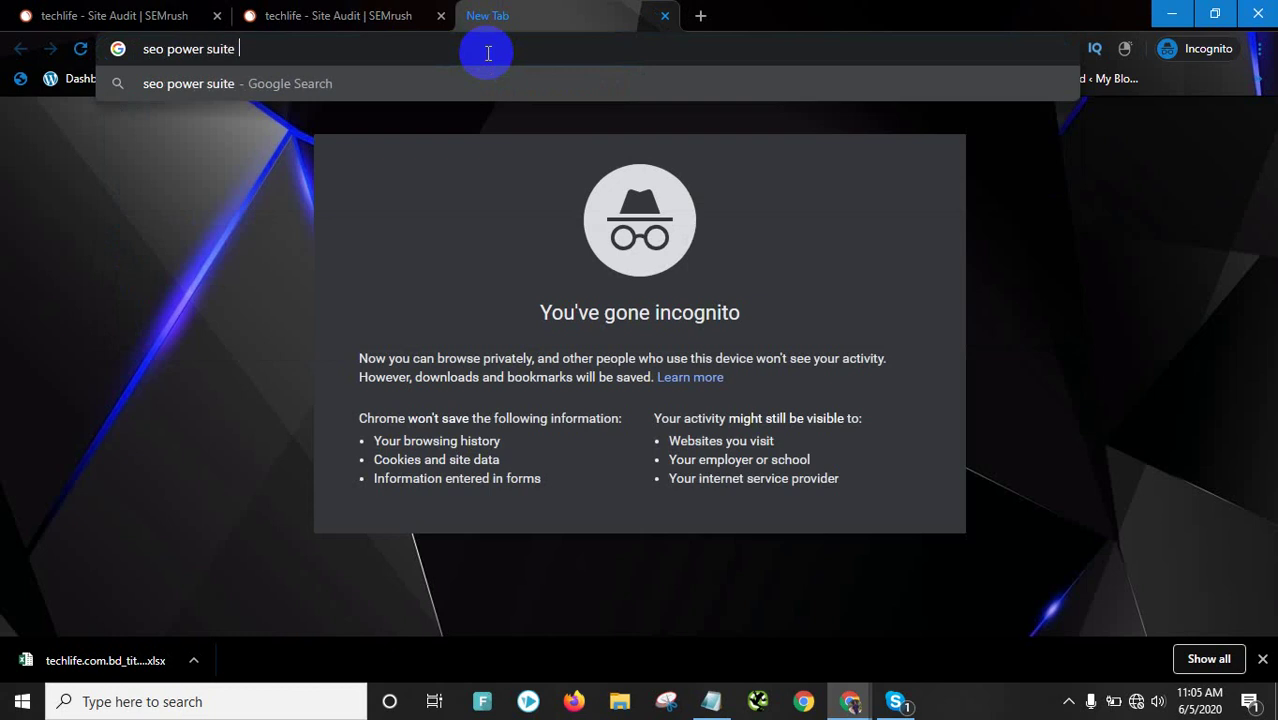
{"action": "type", "text": "download"}
{"action": "key", "text": "Return"}
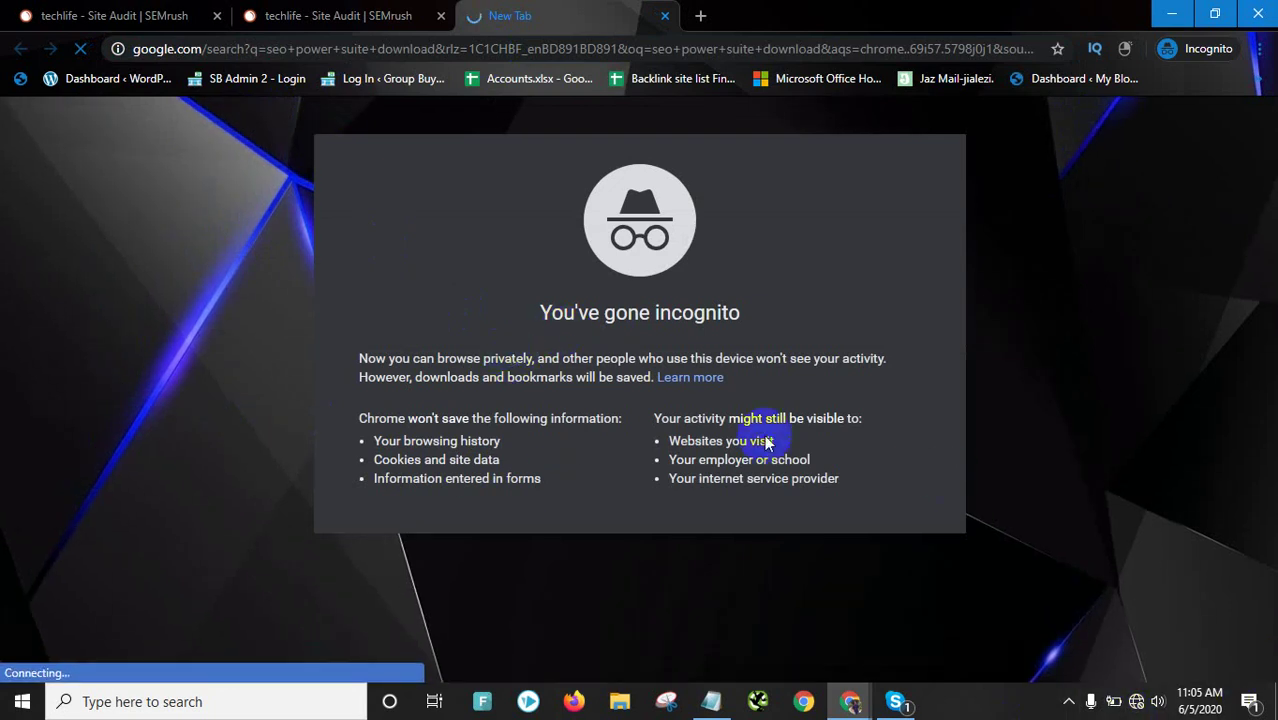
Set Notepad aside and check the network status, showing Broadband Connection with No Internet
{"action": "left_click", "coordinate": [711, 703]}
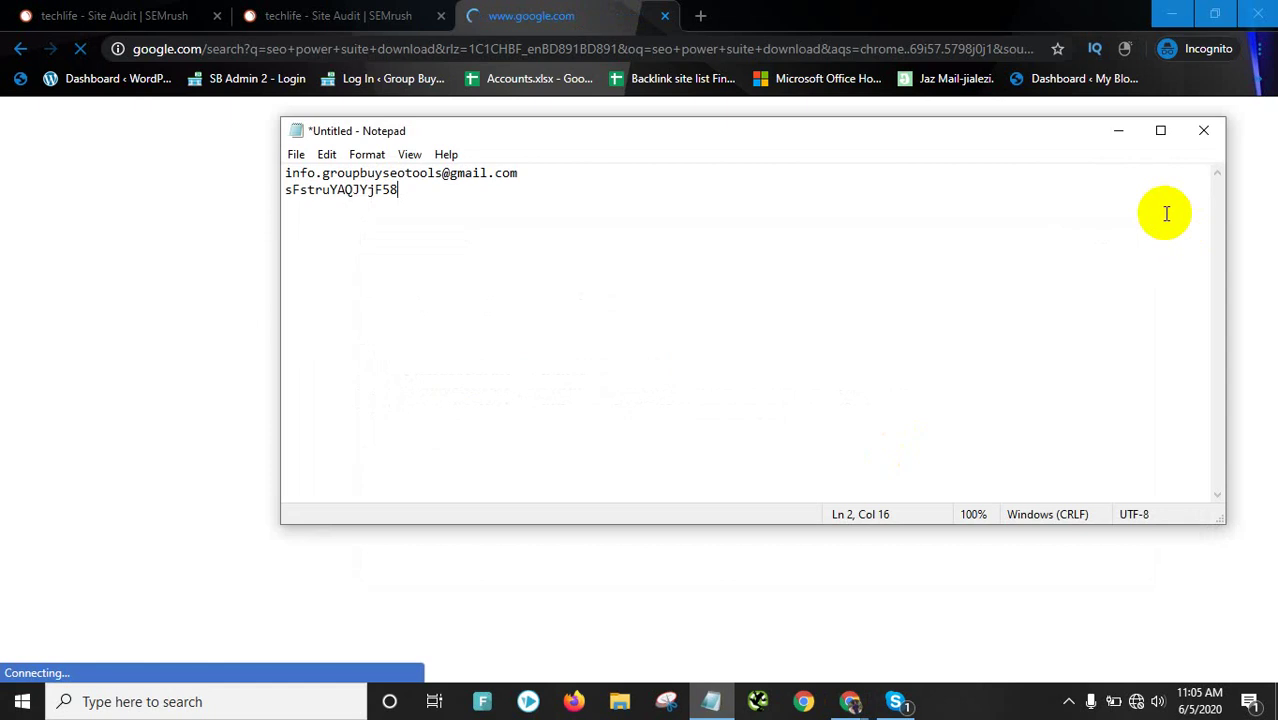
{"action": "left_click", "coordinate": [1137, 703]}
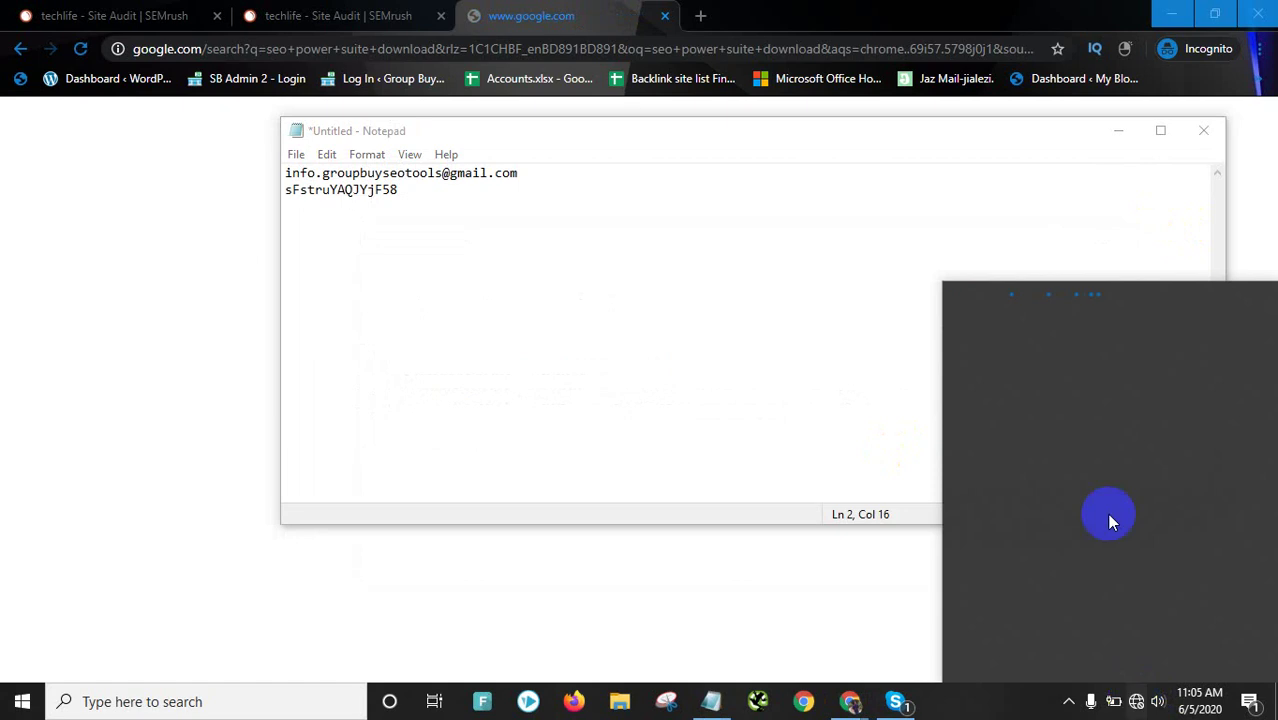
{"action": "left_click", "coordinate": [1120, 130]}
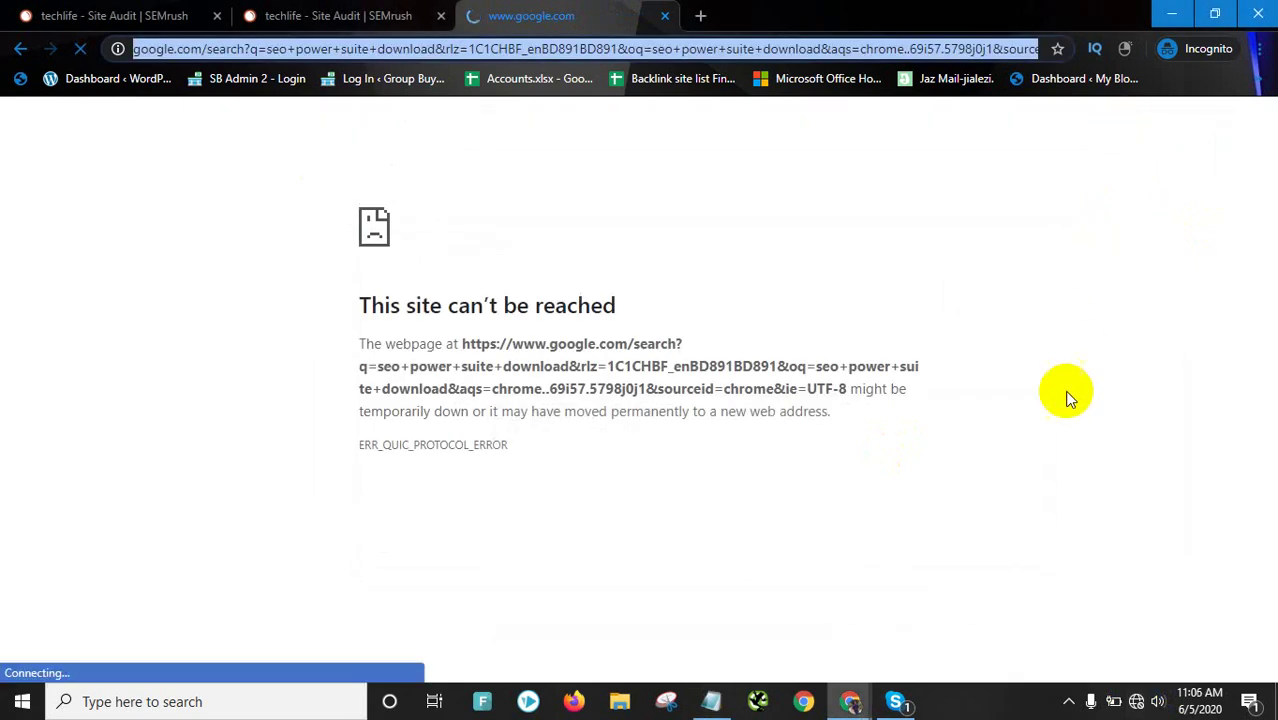
{"action": "left_click", "coordinate": [1136, 702]}
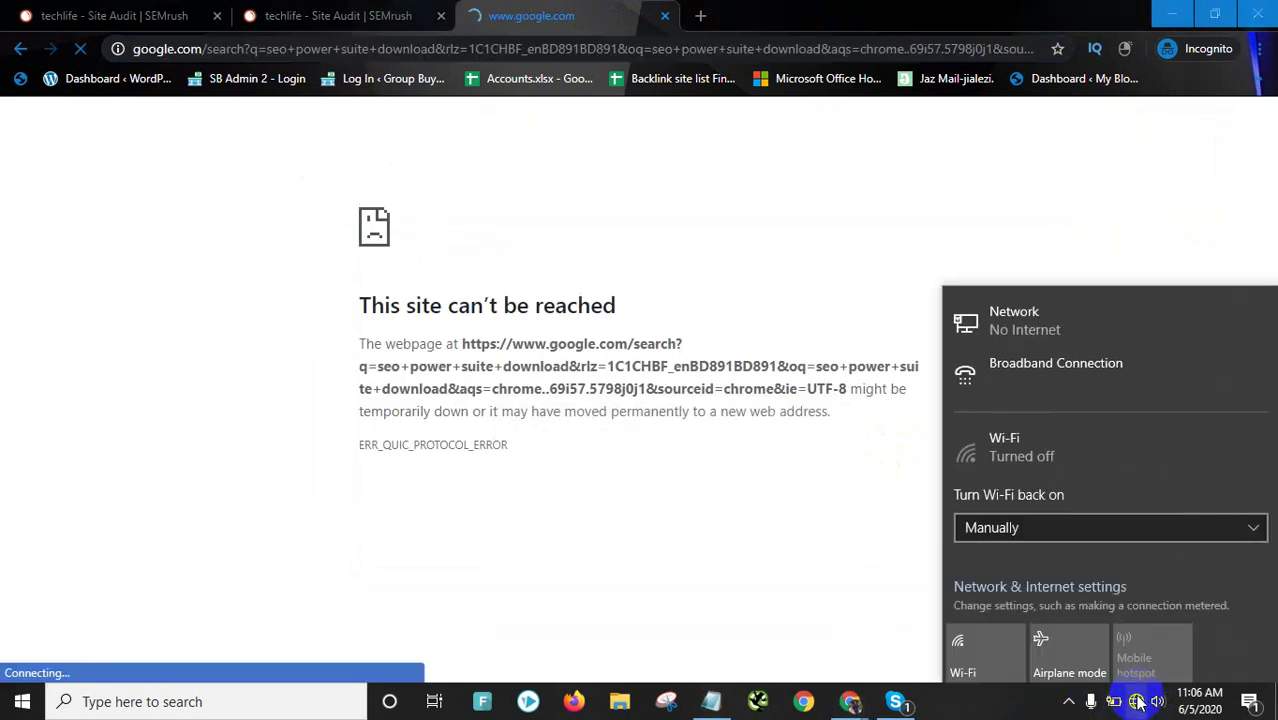
Dial the Broadband Connection with the account user name and password, then close Settings
{"action": "left_click", "coordinate": [1073, 355]}
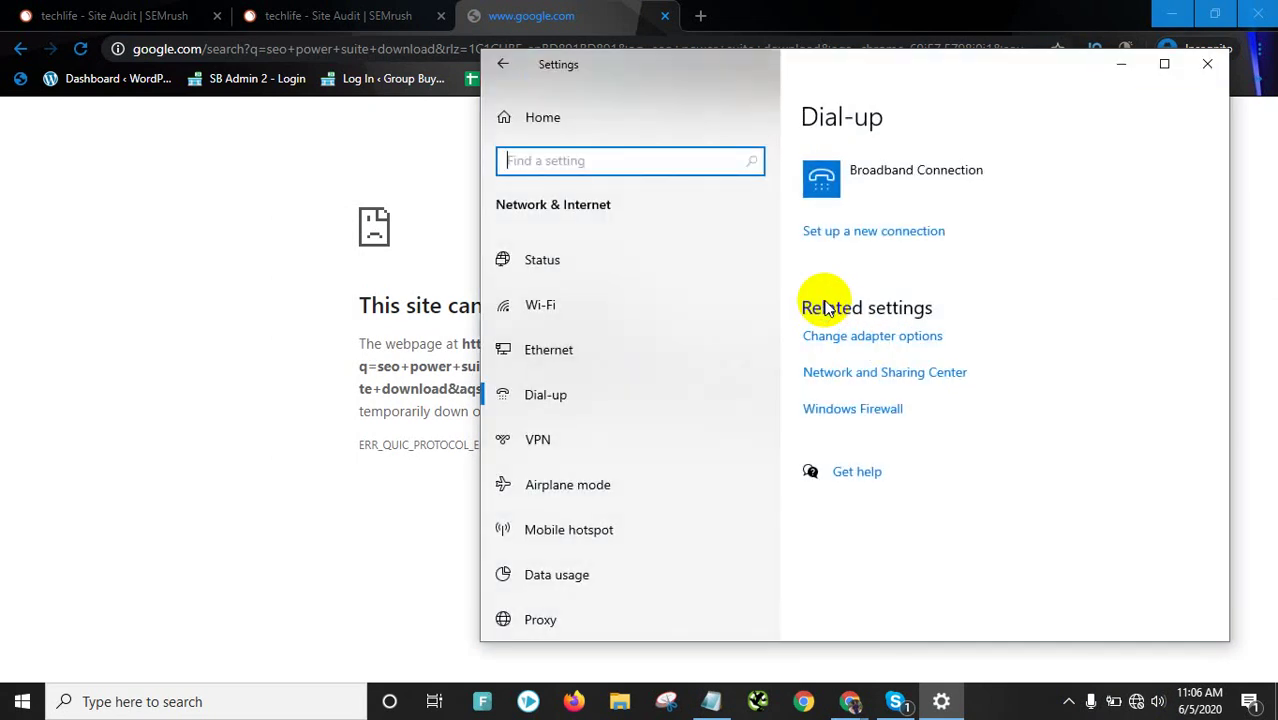
{"action": "left_click", "coordinate": [946, 153]}
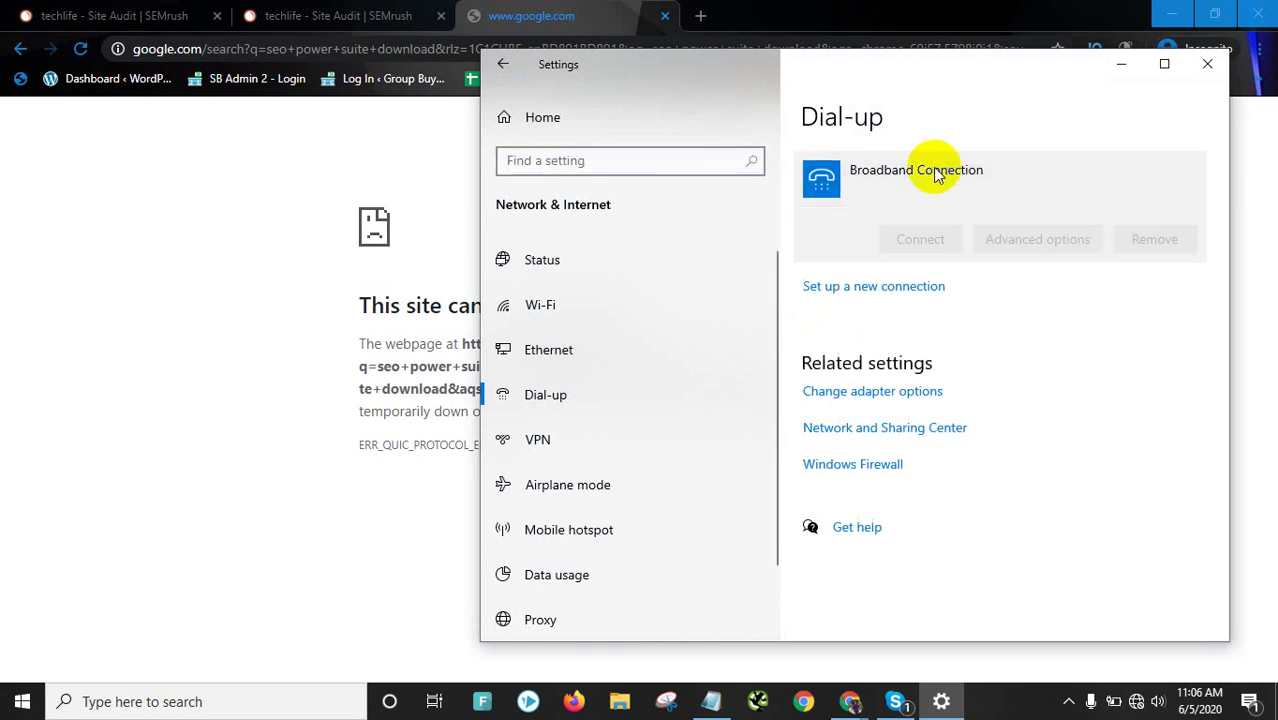
{"action": "left_click", "coordinate": [907, 237]}
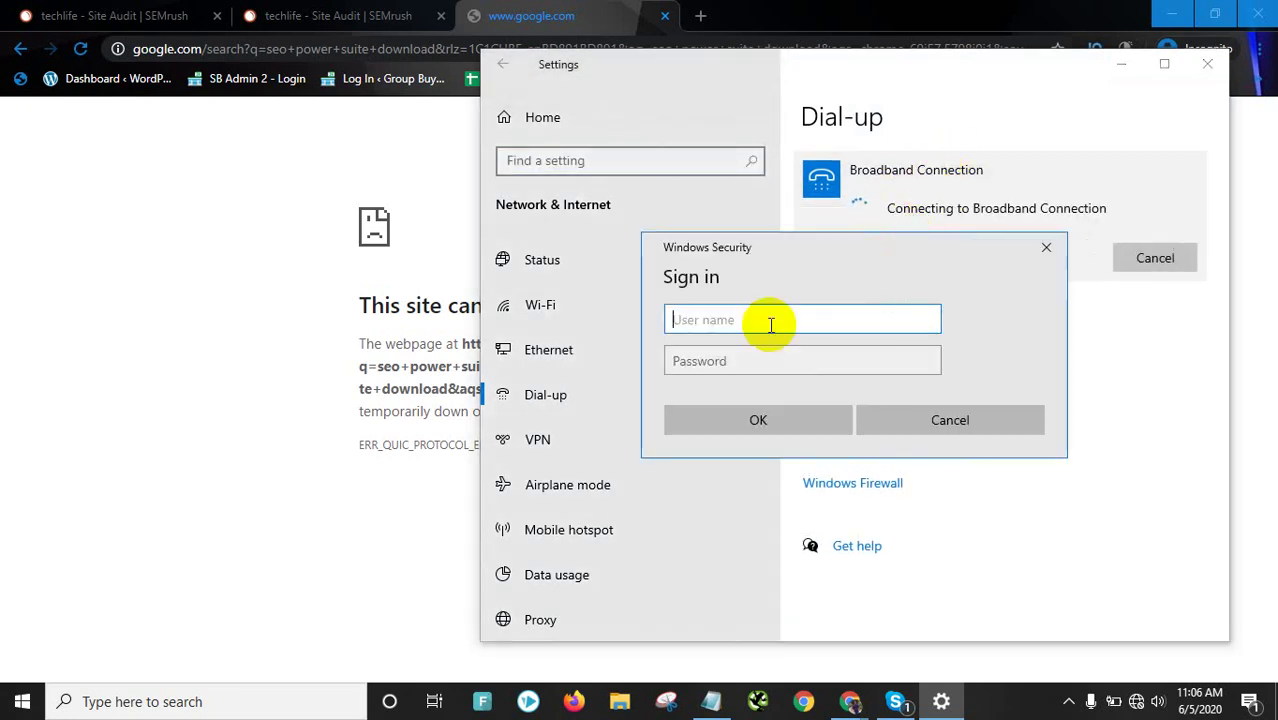
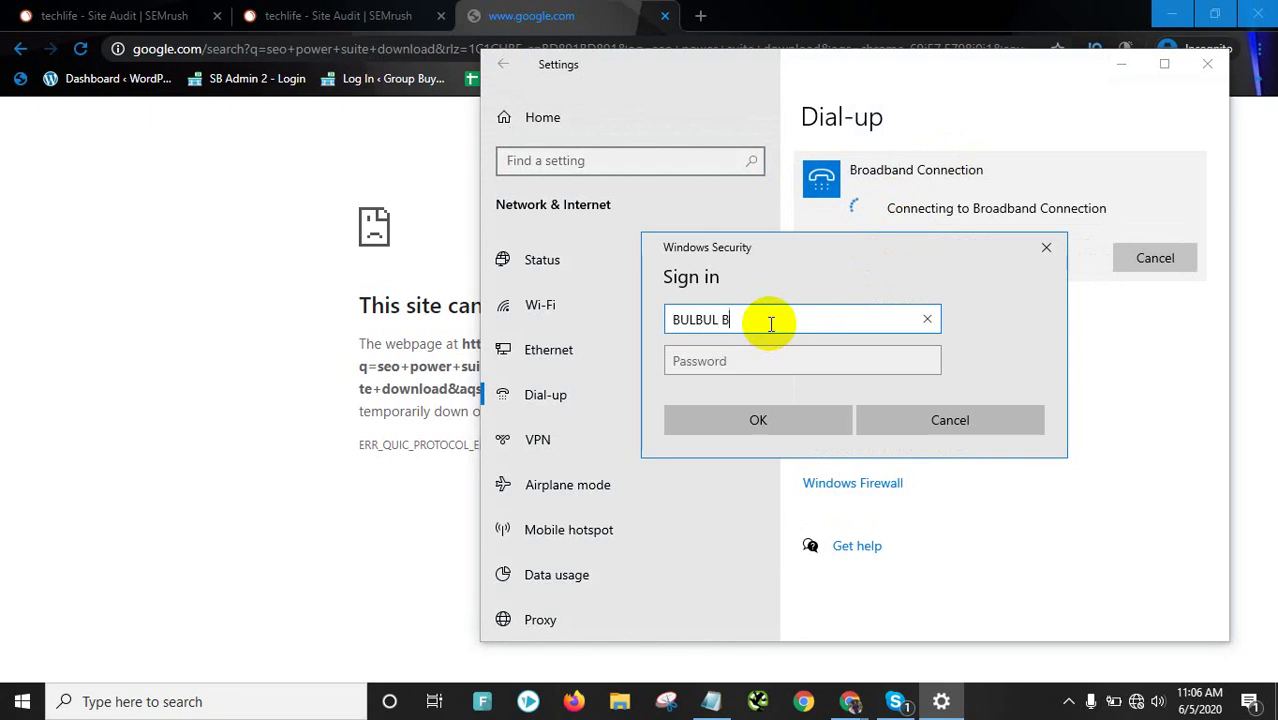
{"action": "left_click_drag", "start_coordinate": [770, 322], "coordinate": [679, 318]}
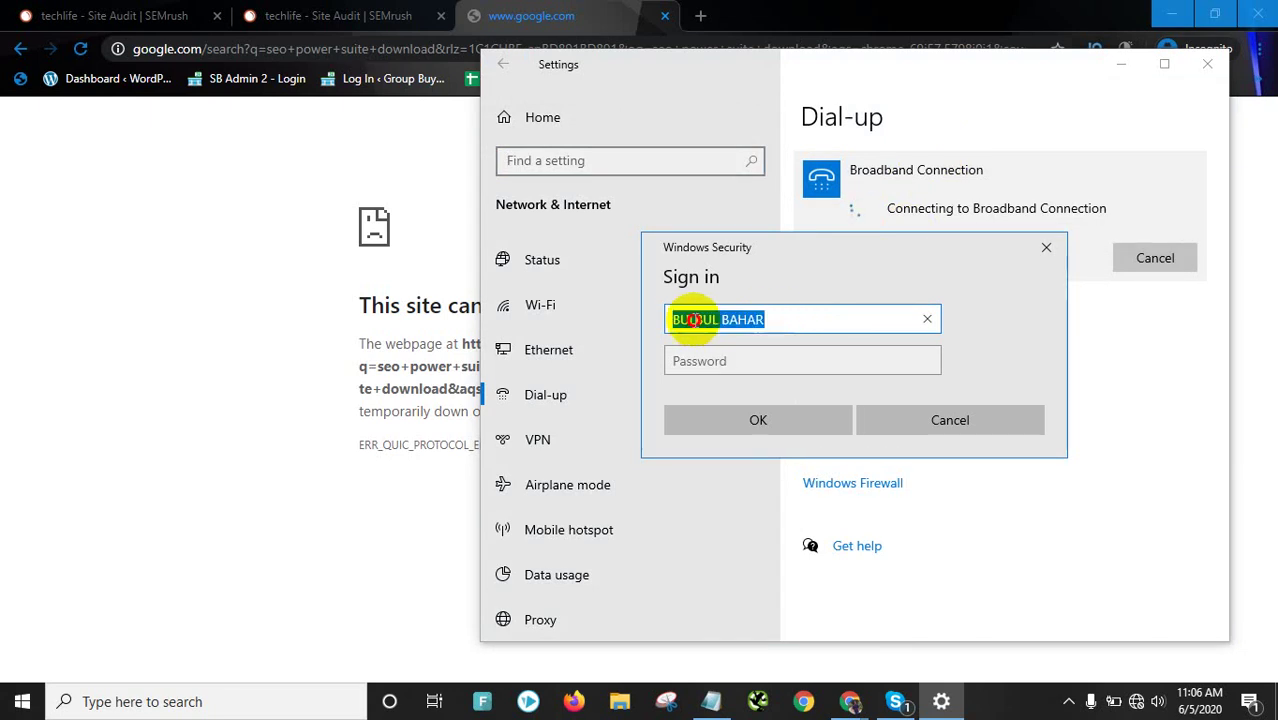
{"action": "left_click", "coordinate": [697, 361]}
{"action": "type", "text": "*************"}
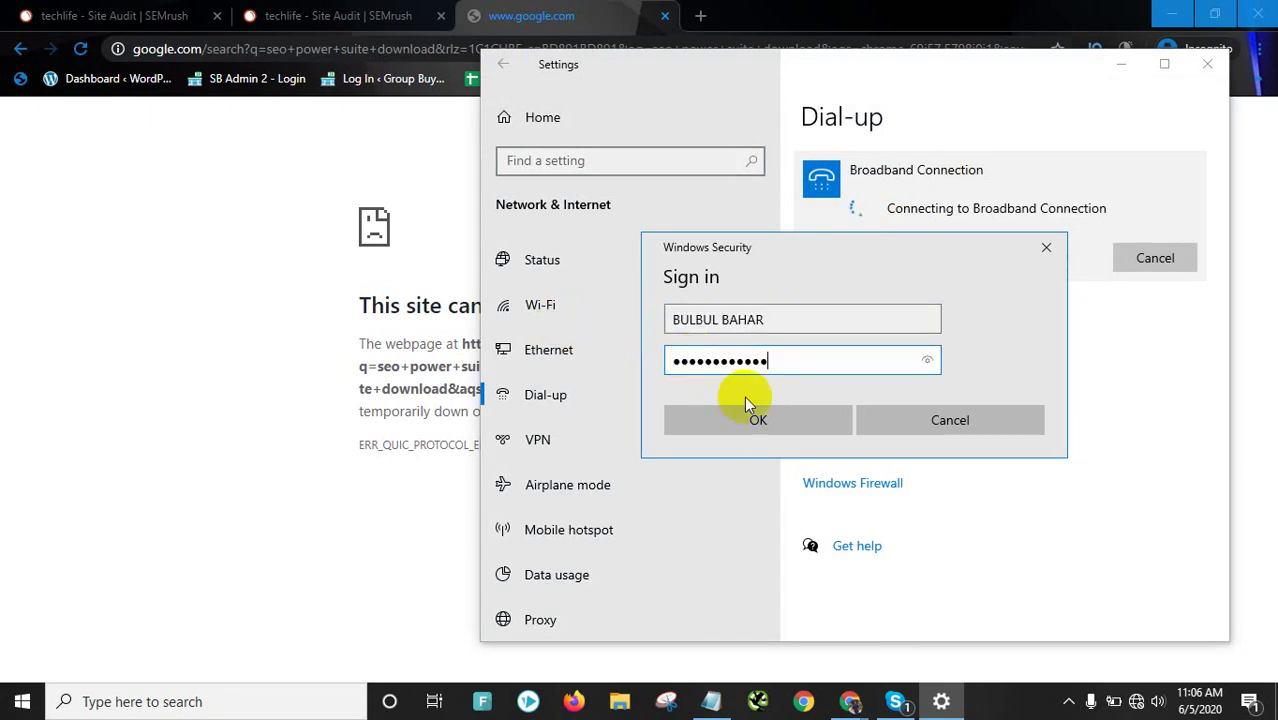
{"action": "left_click", "coordinate": [756, 420]}
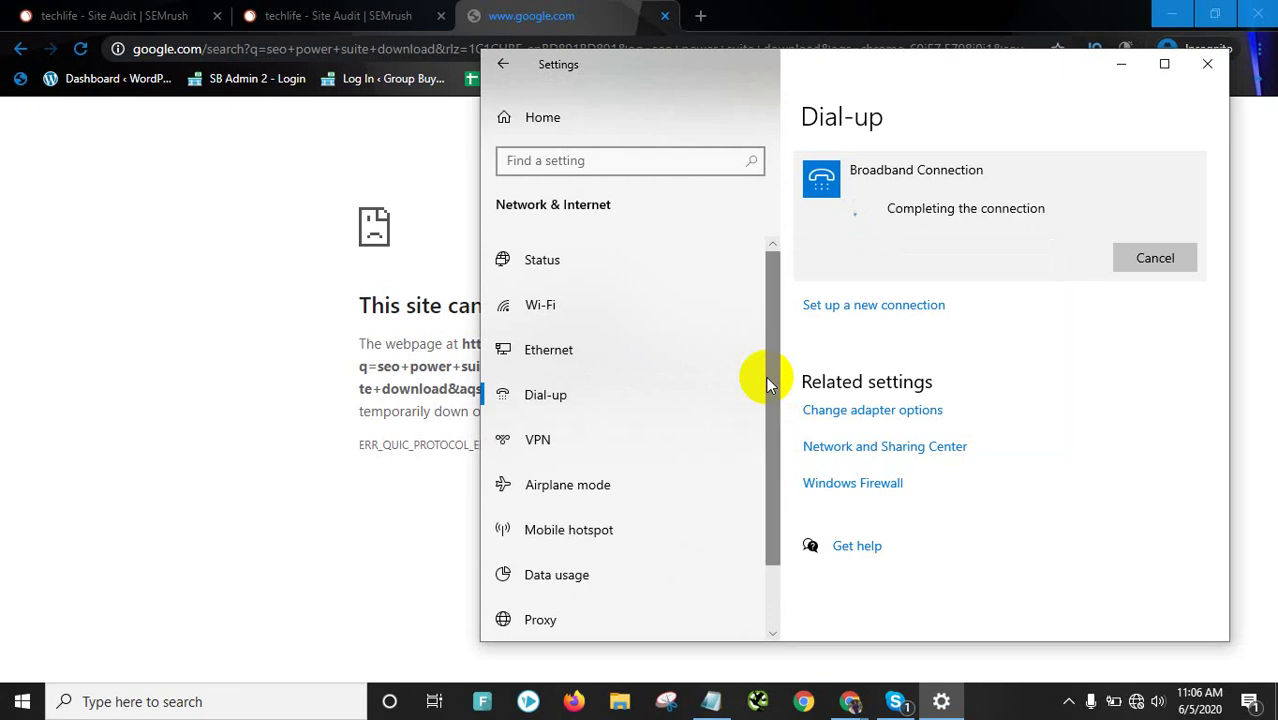
{"action": "left_click", "coordinate": [1210, 66]}
{"action": "left_click", "coordinate": [895, 701]}
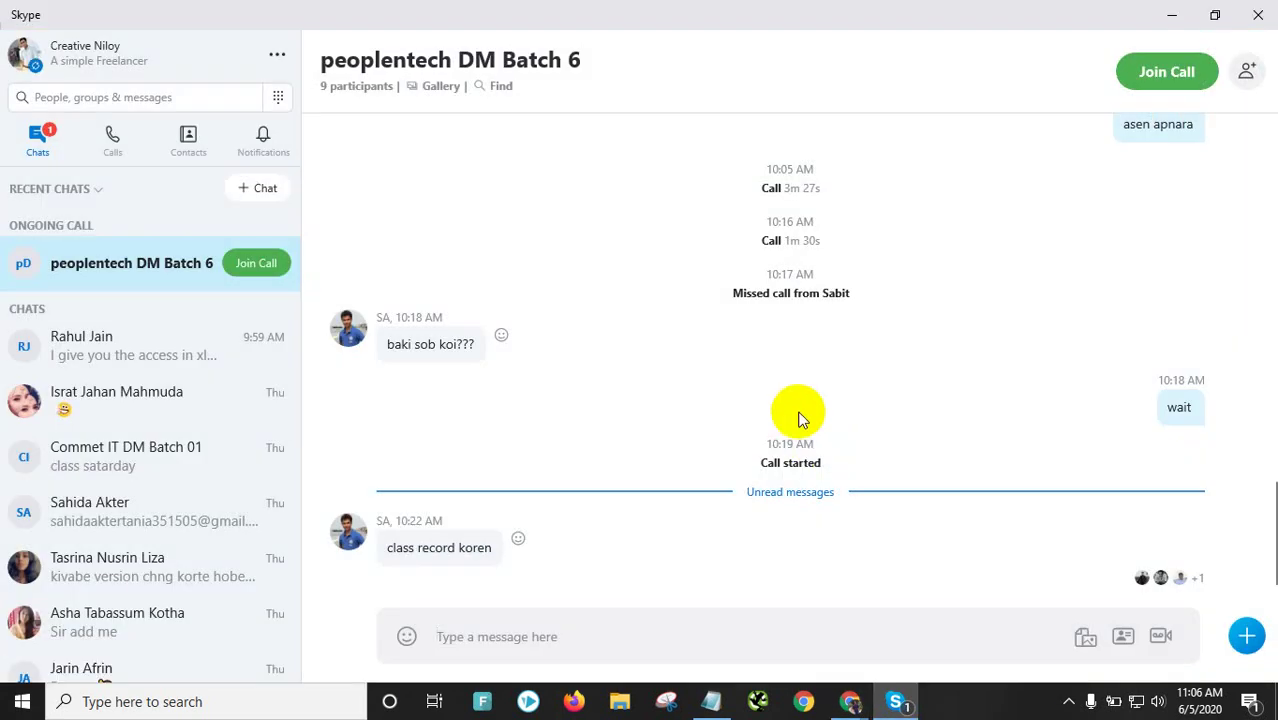
Join the peoplentech DM Batch 6 group call with the camera on, dismissing the preview
{"action": "left_click", "coordinate": [1170, 76]}
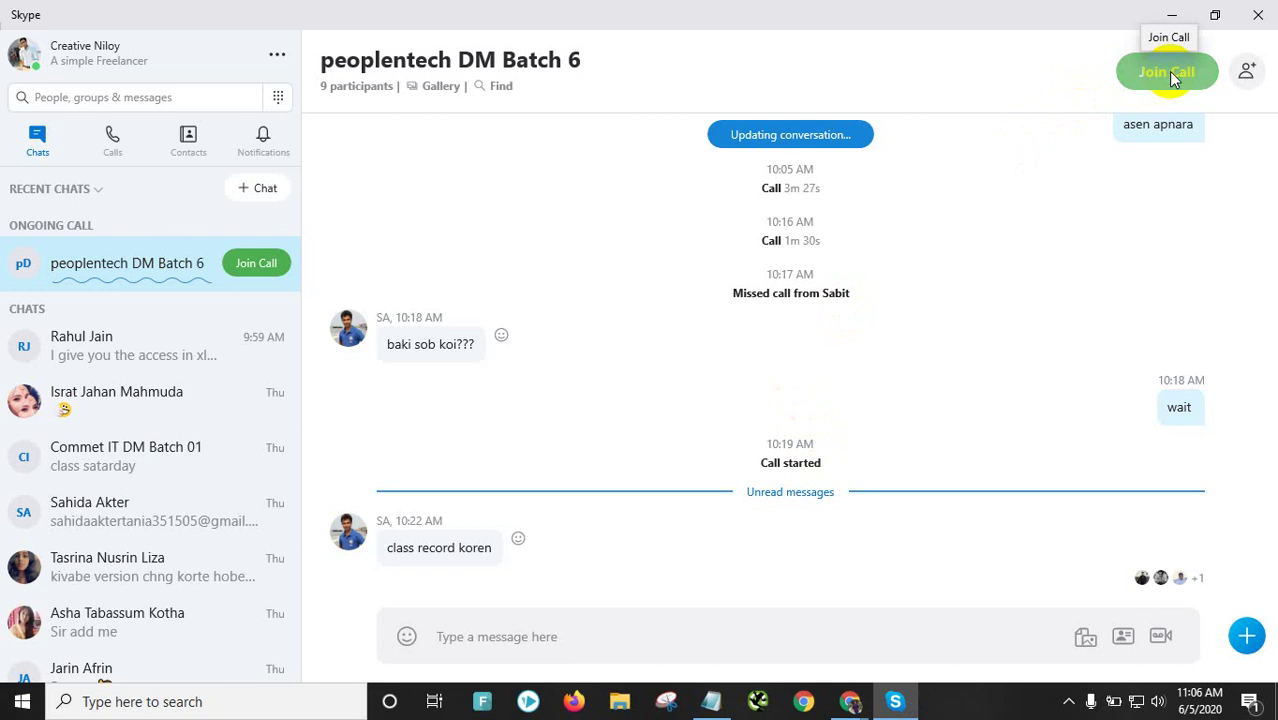
{"action": "left_click", "coordinate": [1172, 76]}
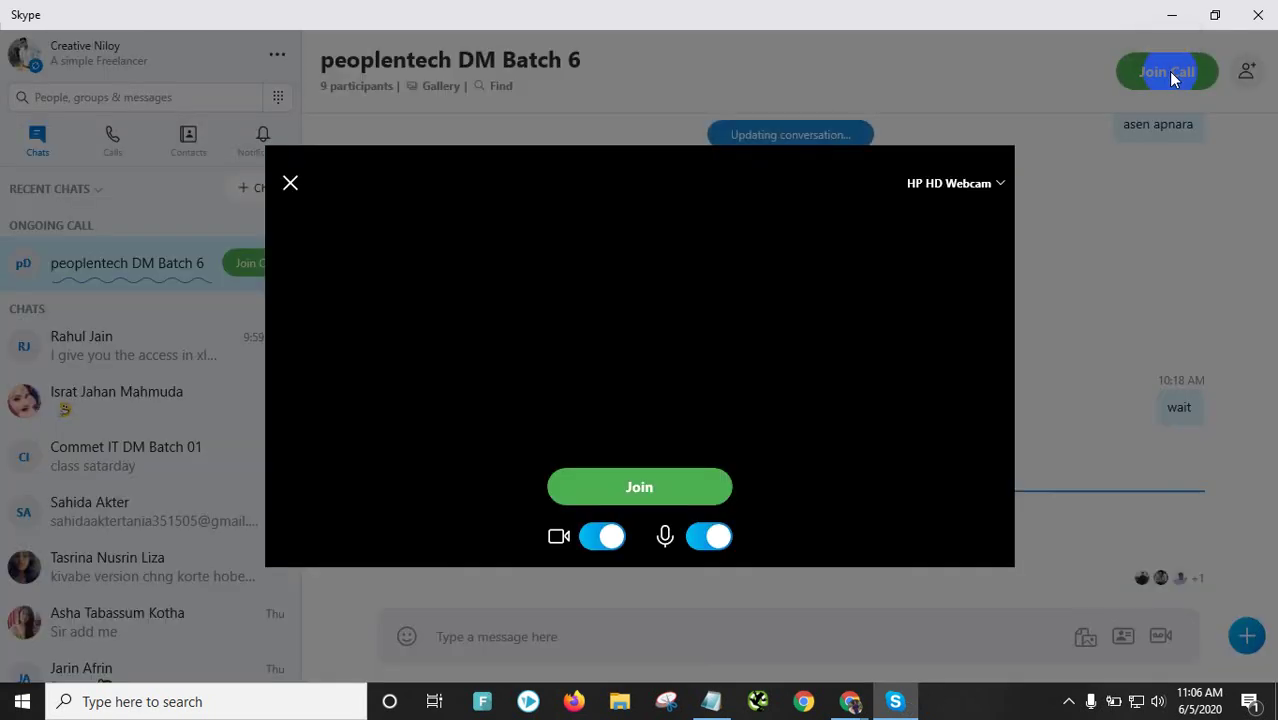
{"action": "left_click", "coordinate": [610, 537]}
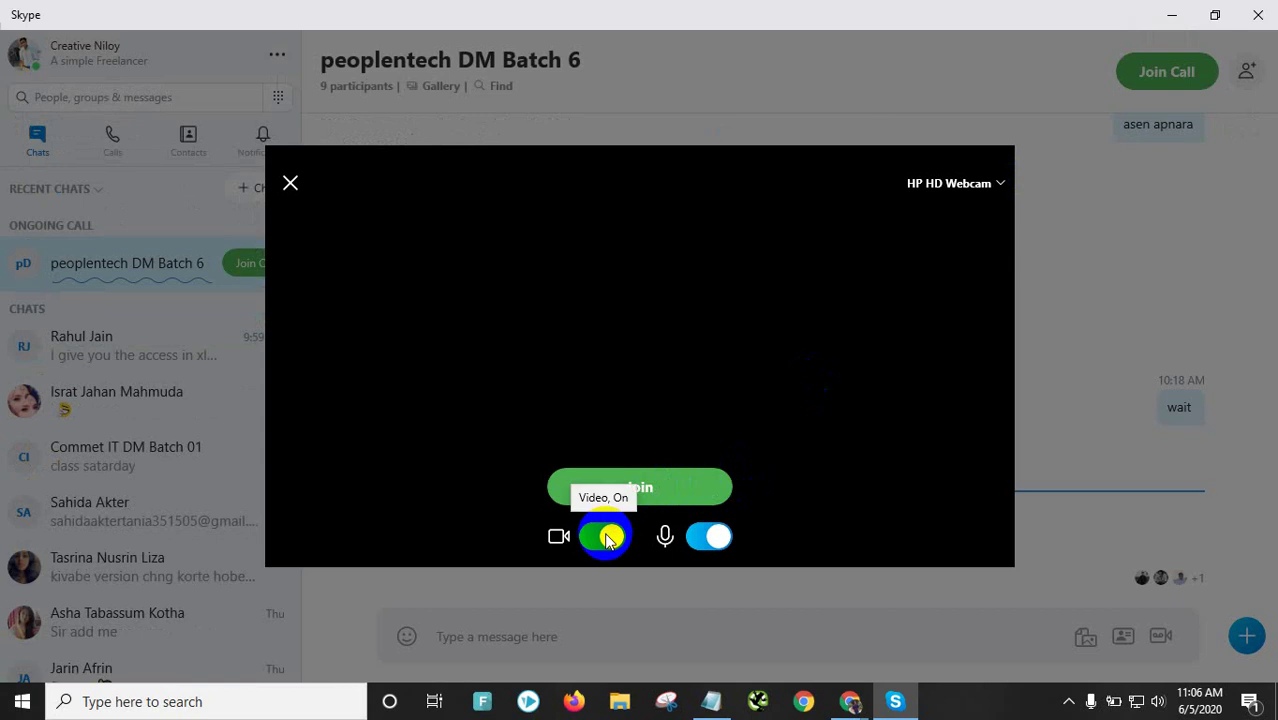
{"action": "left_click", "coordinate": [608, 538]}
{"action": "left_click", "coordinate": [608, 538]}
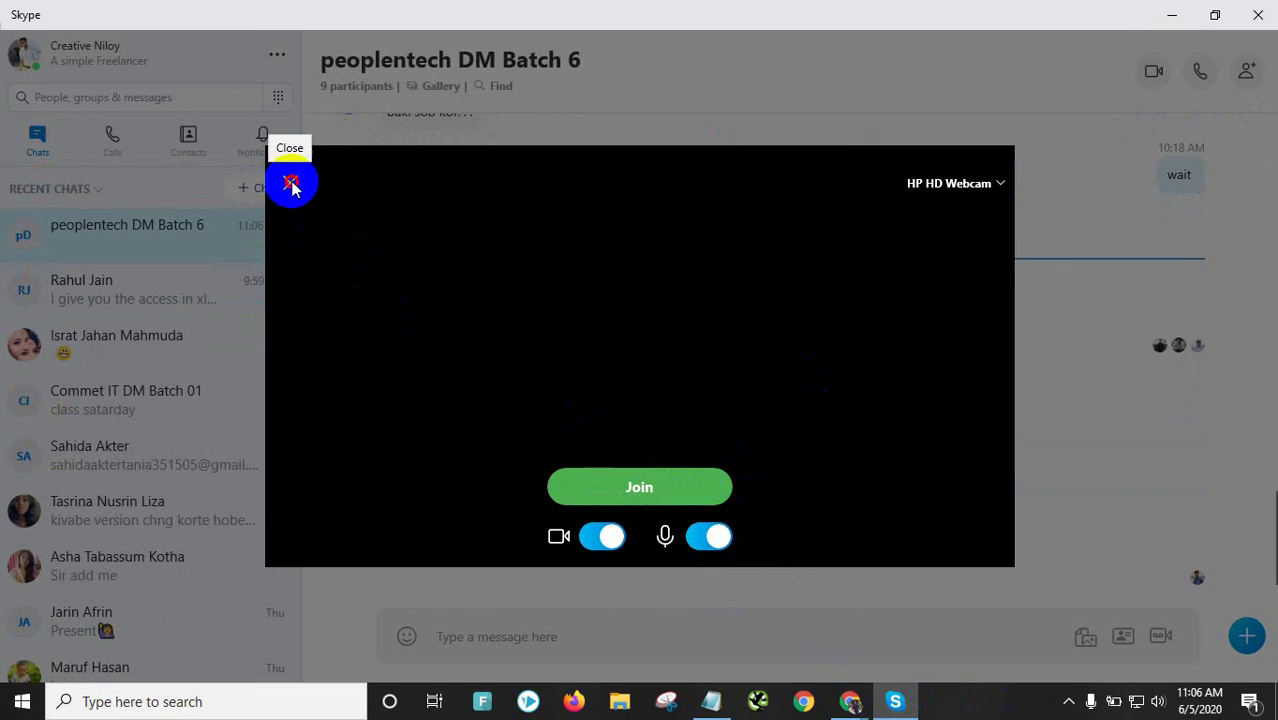
{"action": "left_click", "coordinate": [642, 302]}
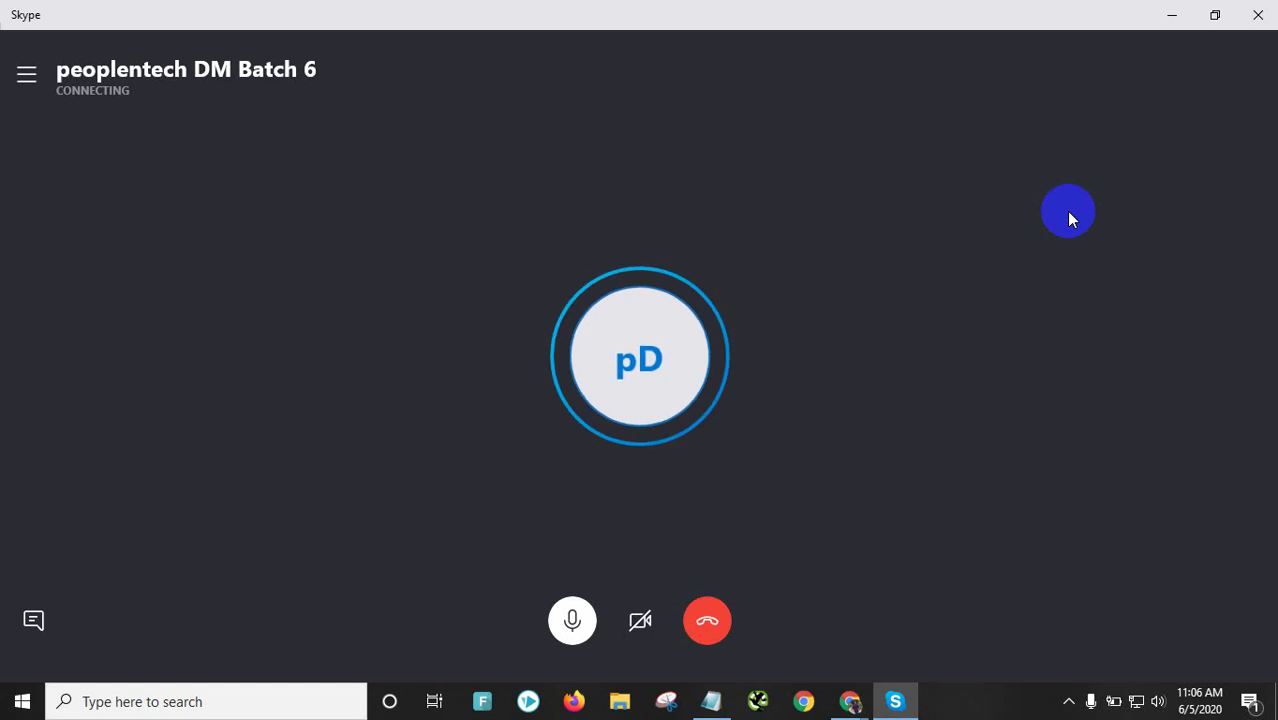
Bring the Skype call window back from the hidden tray icons
{"action": "left_click", "coordinate": [1066, 699]}
{"action": "left_click", "coordinate": [767, 264]}
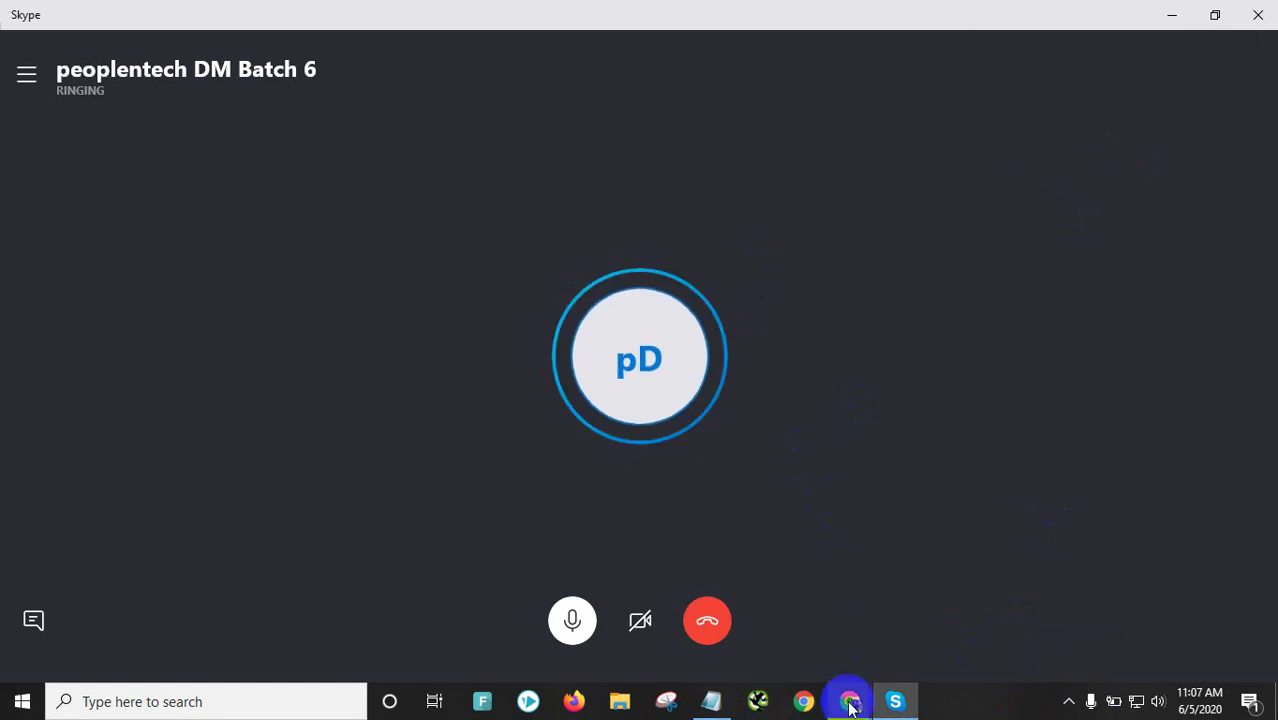
{"action": "mouse_move", "coordinate": [852, 706]}
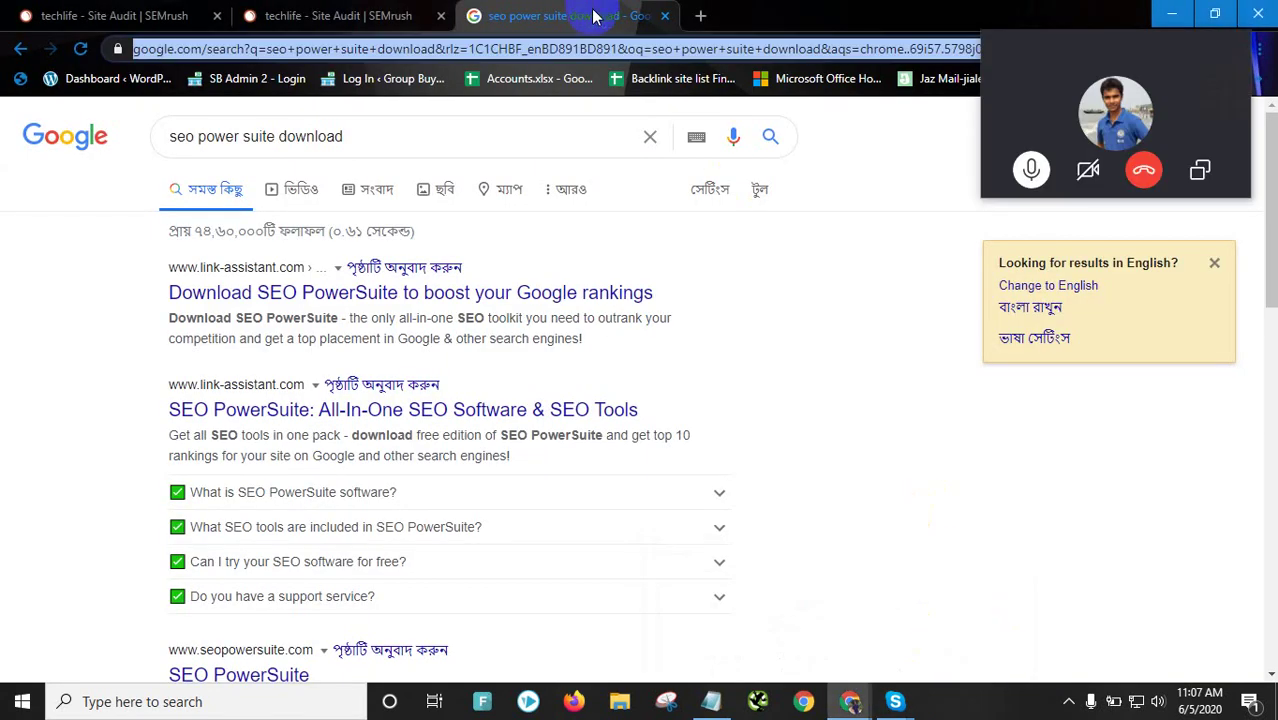
Move the Skype call window to the bottom-left and scroll the seo power suite download results
{"action": "left_click", "coordinate": [45, 268]}
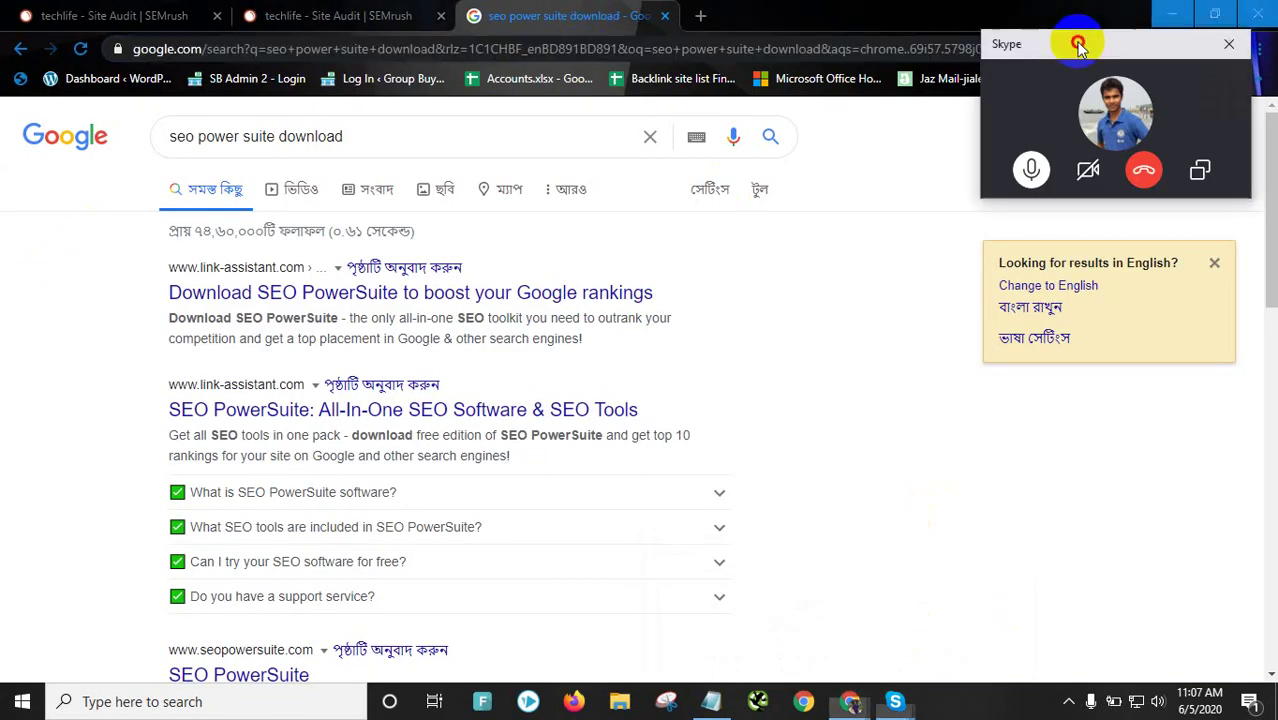
{"action": "left_click_drag", "start_coordinate": [1077, 38], "coordinate": [152, 718]}
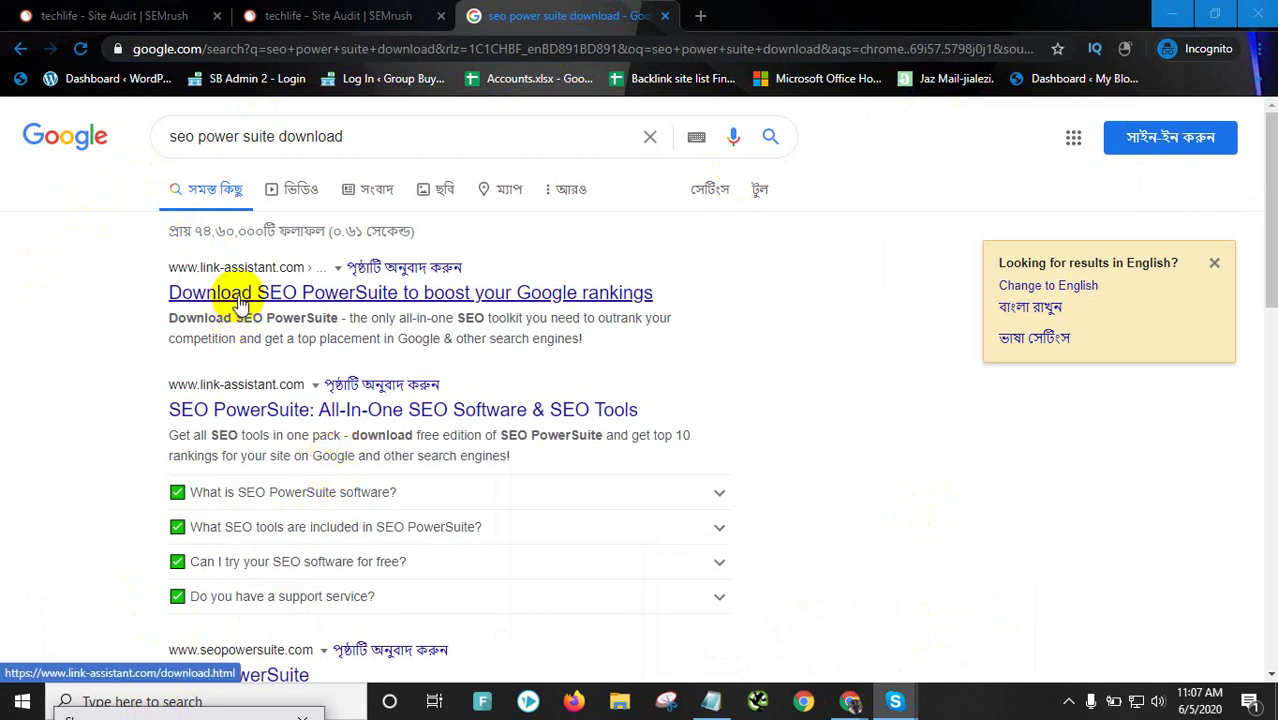
{"action": "scroll", "coordinate": [522, 323], "scroll_direction": "down", "scroll_amount": 5}
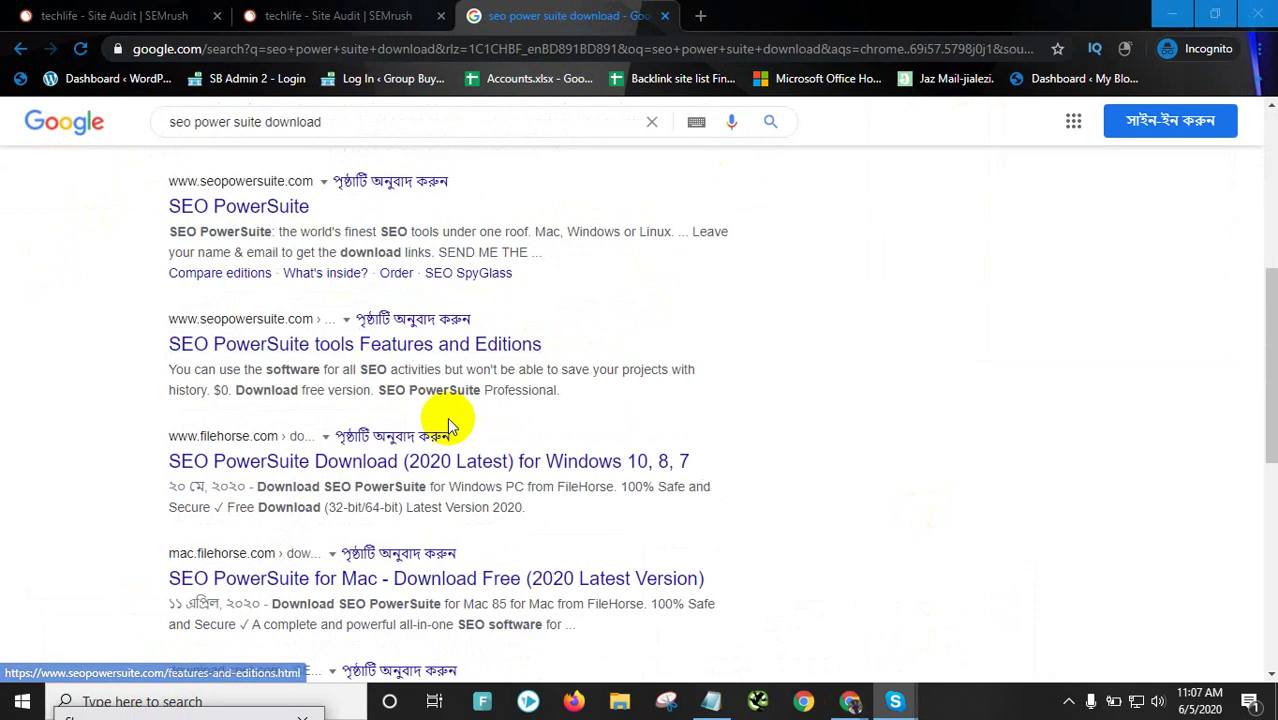
{"action": "scroll", "coordinate": [340, 318], "scroll_direction": "down", "scroll_amount": 1}
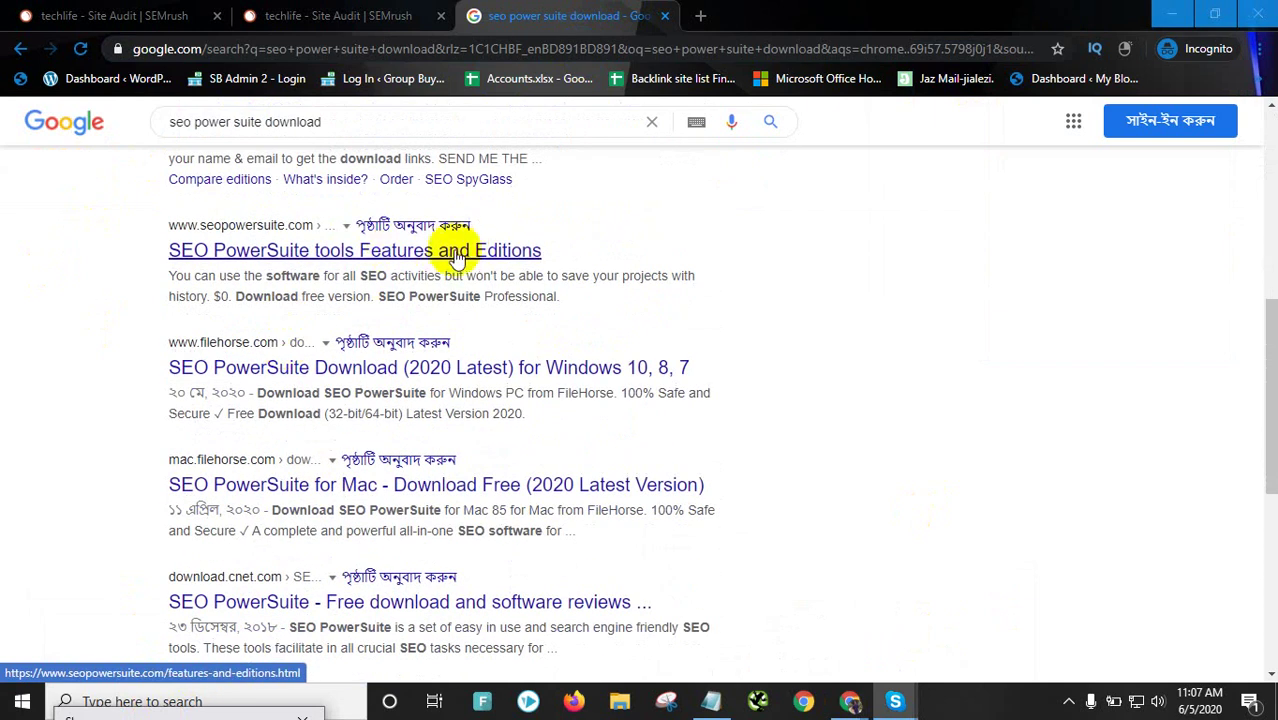
{"action": "scroll", "coordinate": [455, 265], "scroll_direction": "down", "scroll_amount": 1}
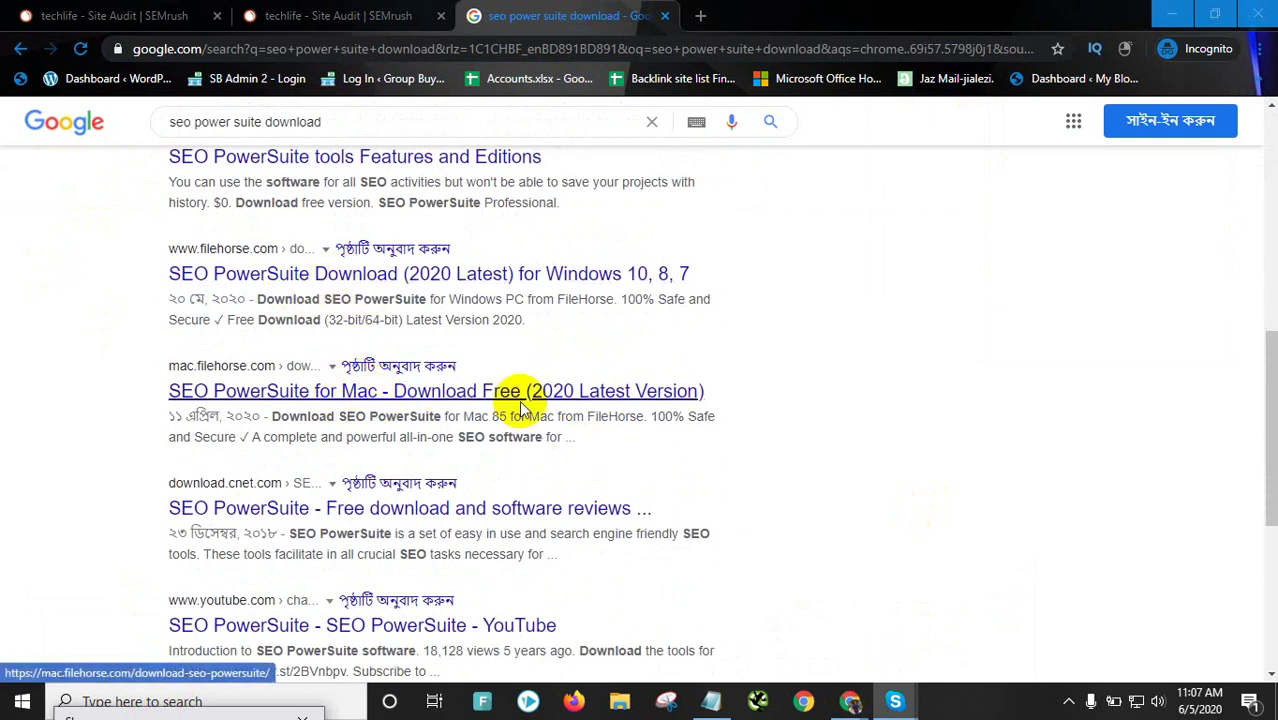
Open File Explorer and browse to Local Disk (D:) > Softwares > Accounts
{"action": "left_click", "coordinate": [619, 702]}
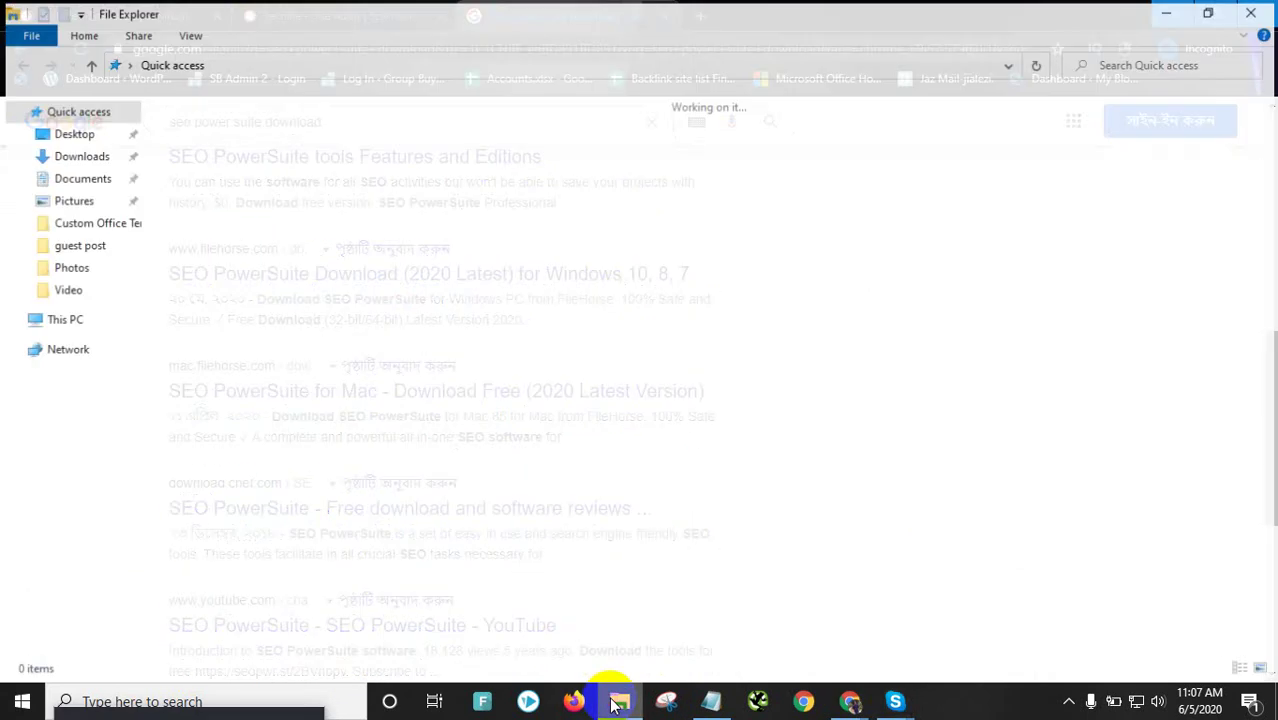
{"action": "left_click", "coordinate": [619, 702]}
{"action": "left_click", "coordinate": [619, 702]}
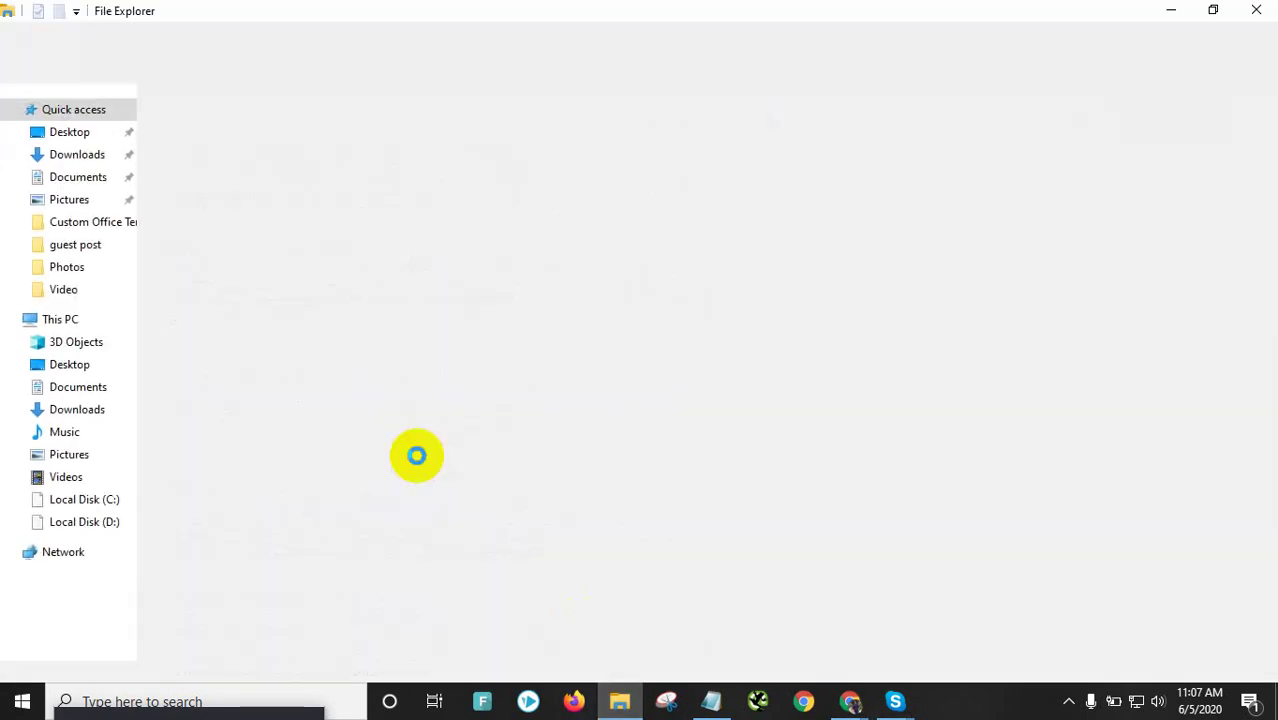
{"action": "left_click", "coordinate": [112, 526]}
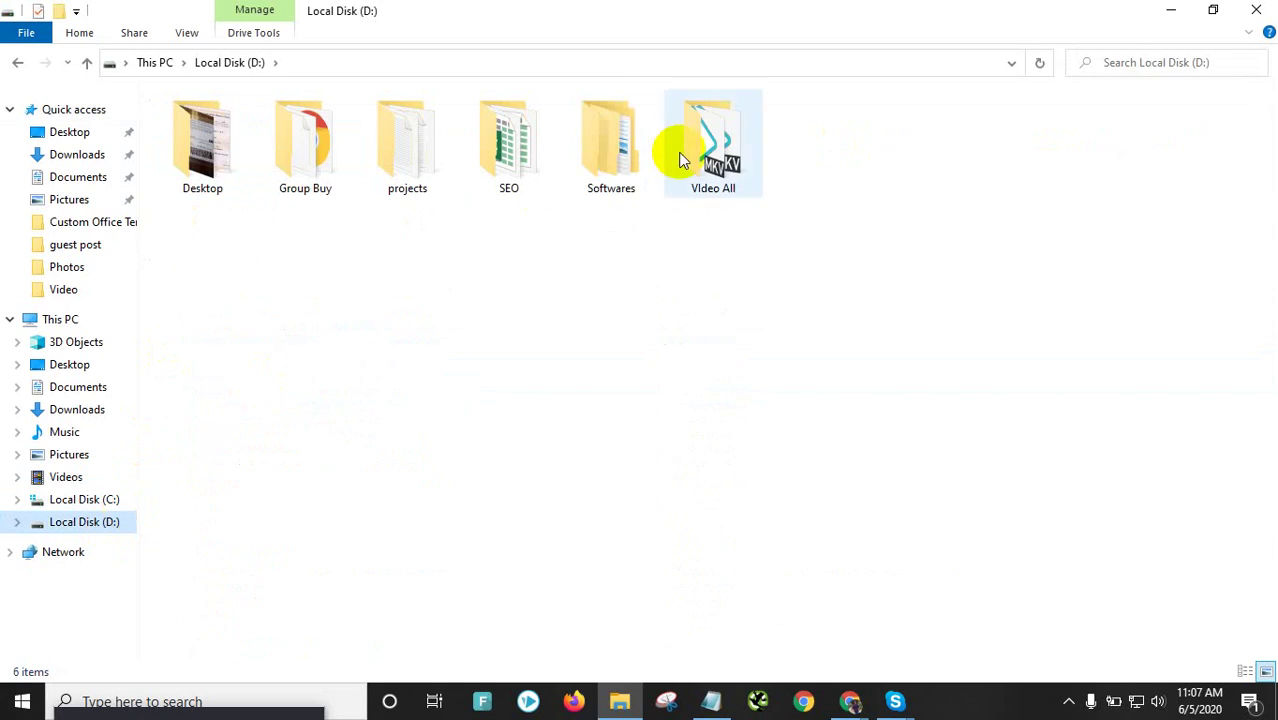
{"action": "double_click", "coordinate": [628, 160]}
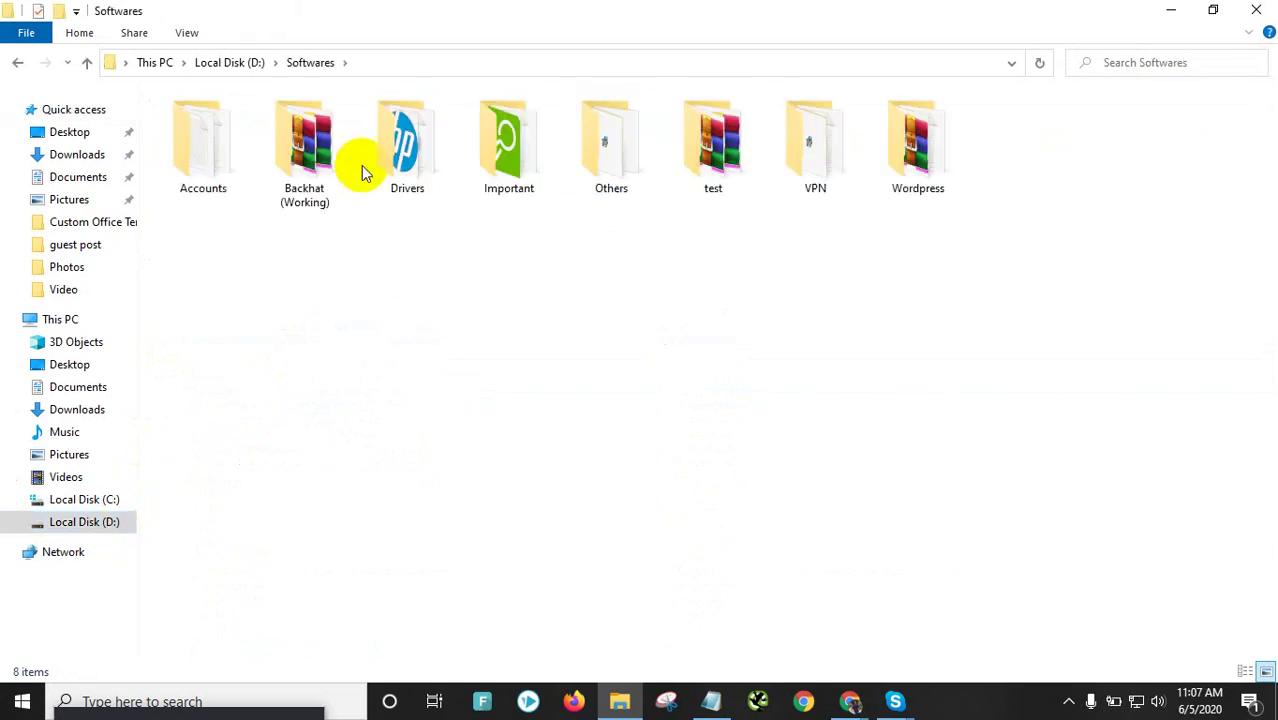
{"action": "double_click", "coordinate": [208, 158]}
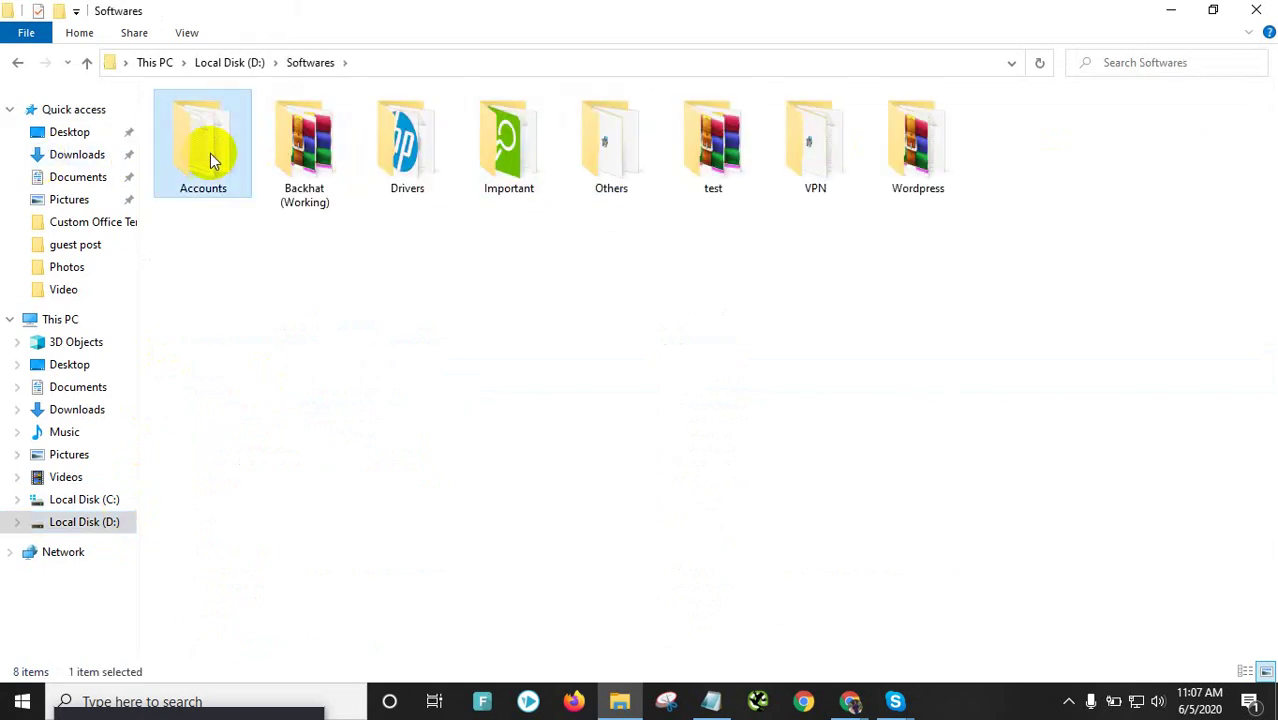
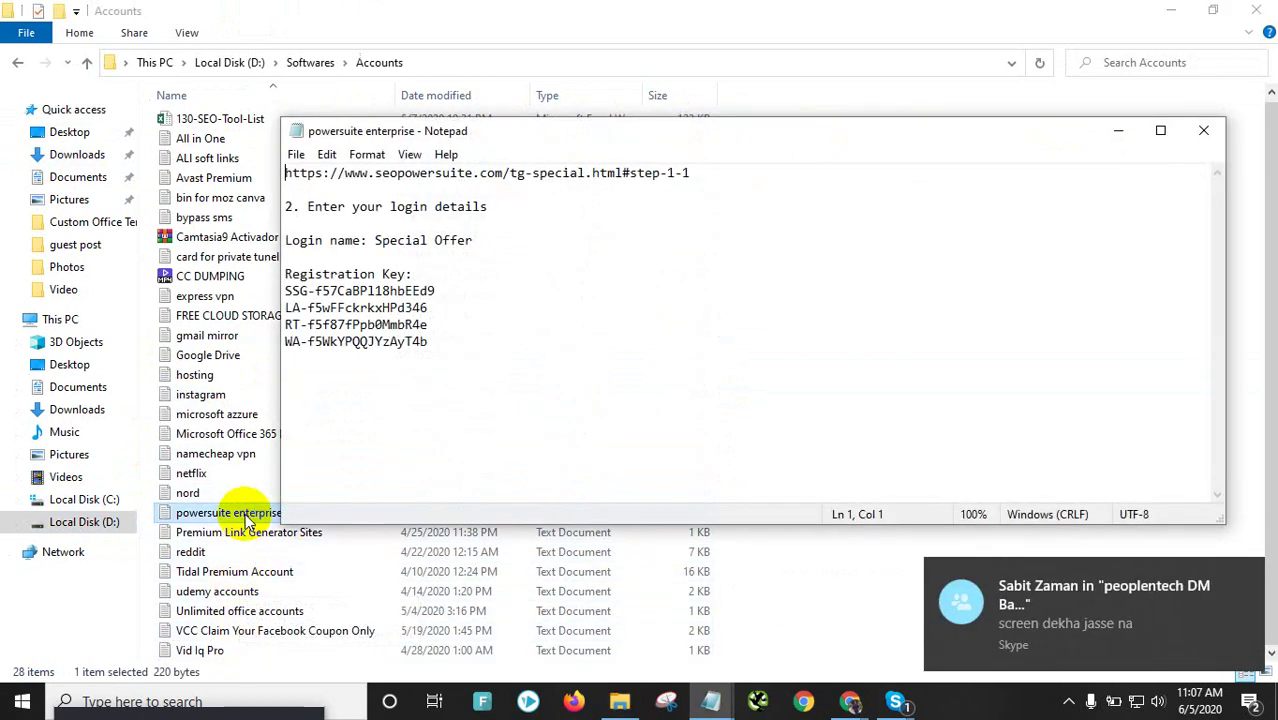
Share the whole display in the Skype group call, then return to the powersuite enterprise notes
{"action": "left_click", "coordinate": [895, 701]}
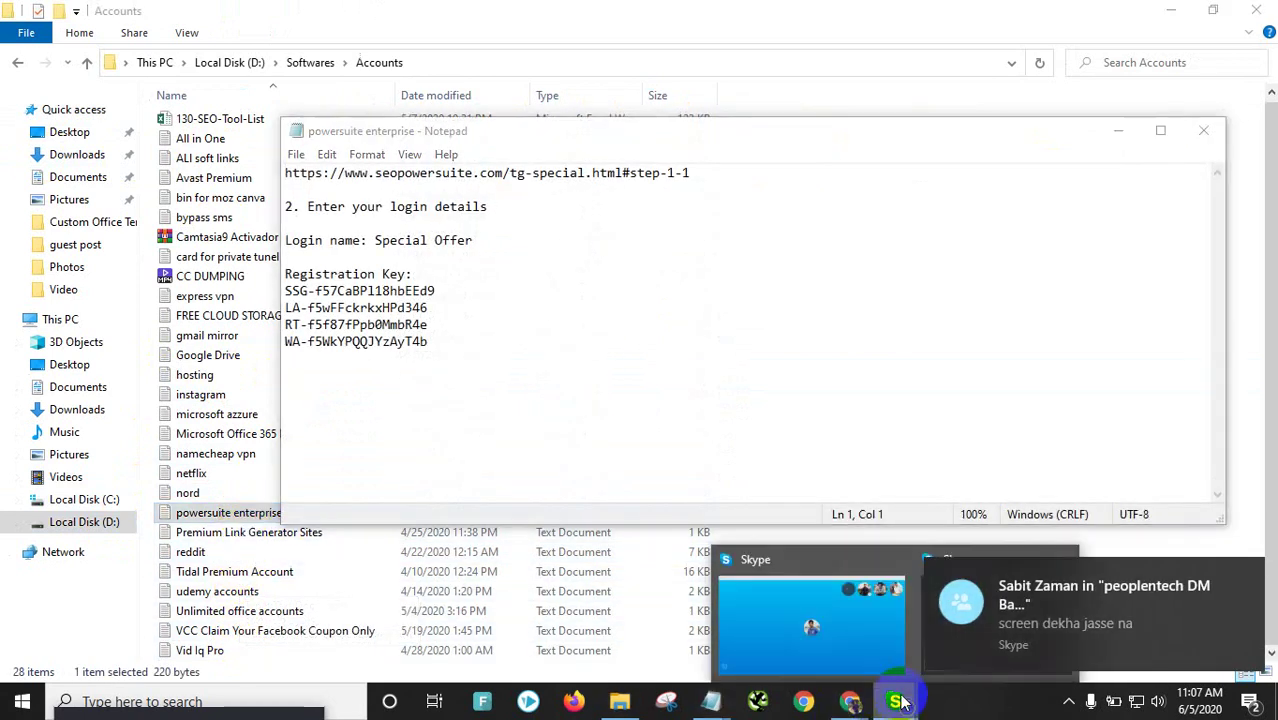
{"action": "left_click", "coordinate": [853, 640]}
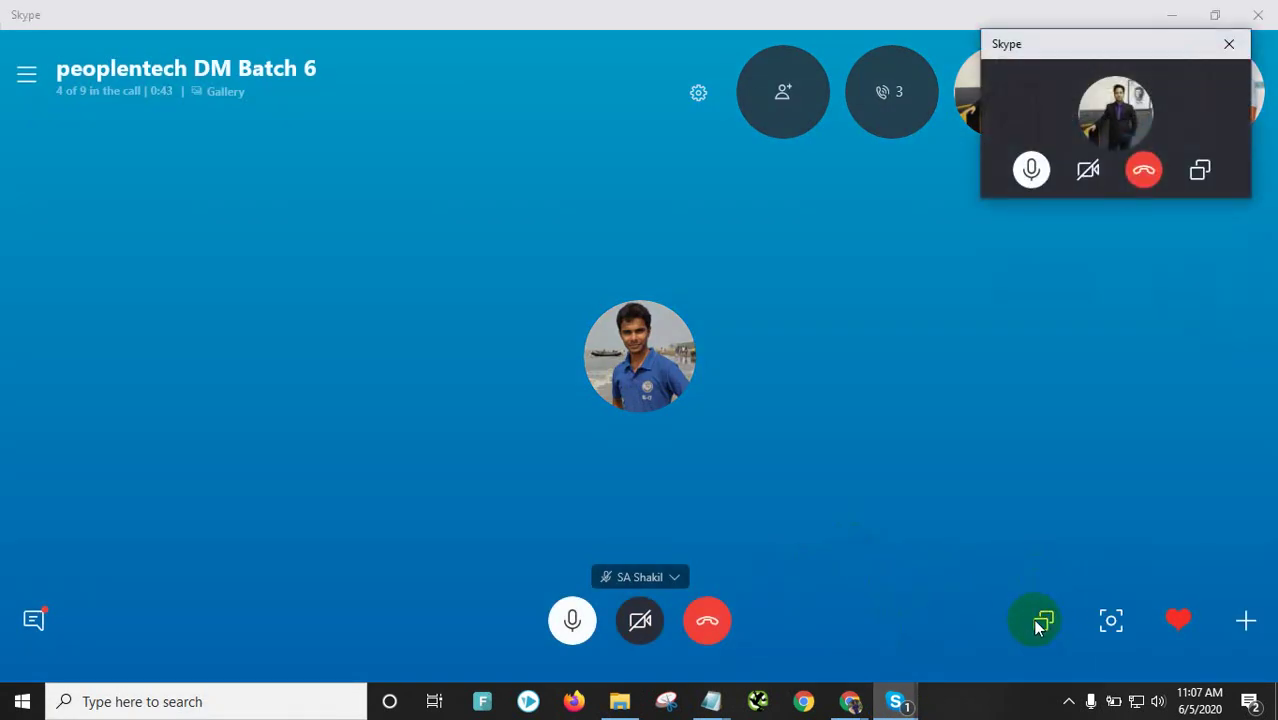
{"action": "left_click", "coordinate": [1043, 620]}
{"action": "left_click", "coordinate": [688, 524]}
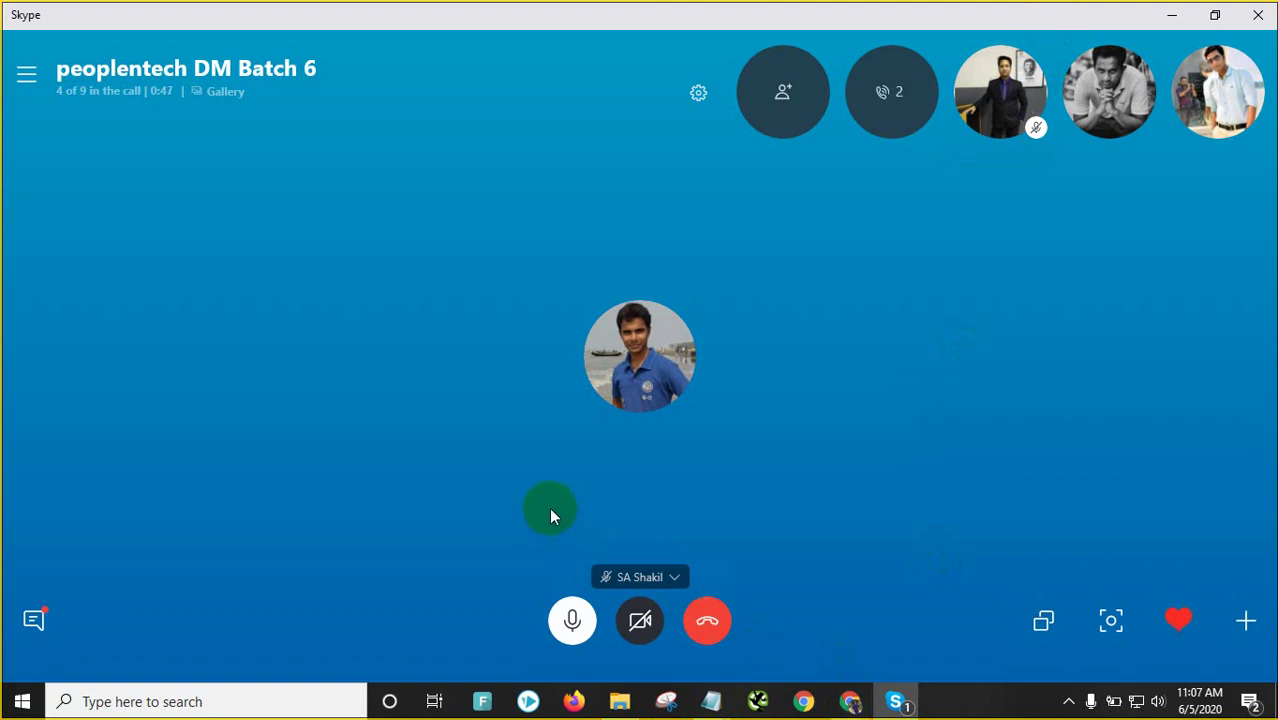
{"action": "left_click", "coordinate": [1168, 14]}
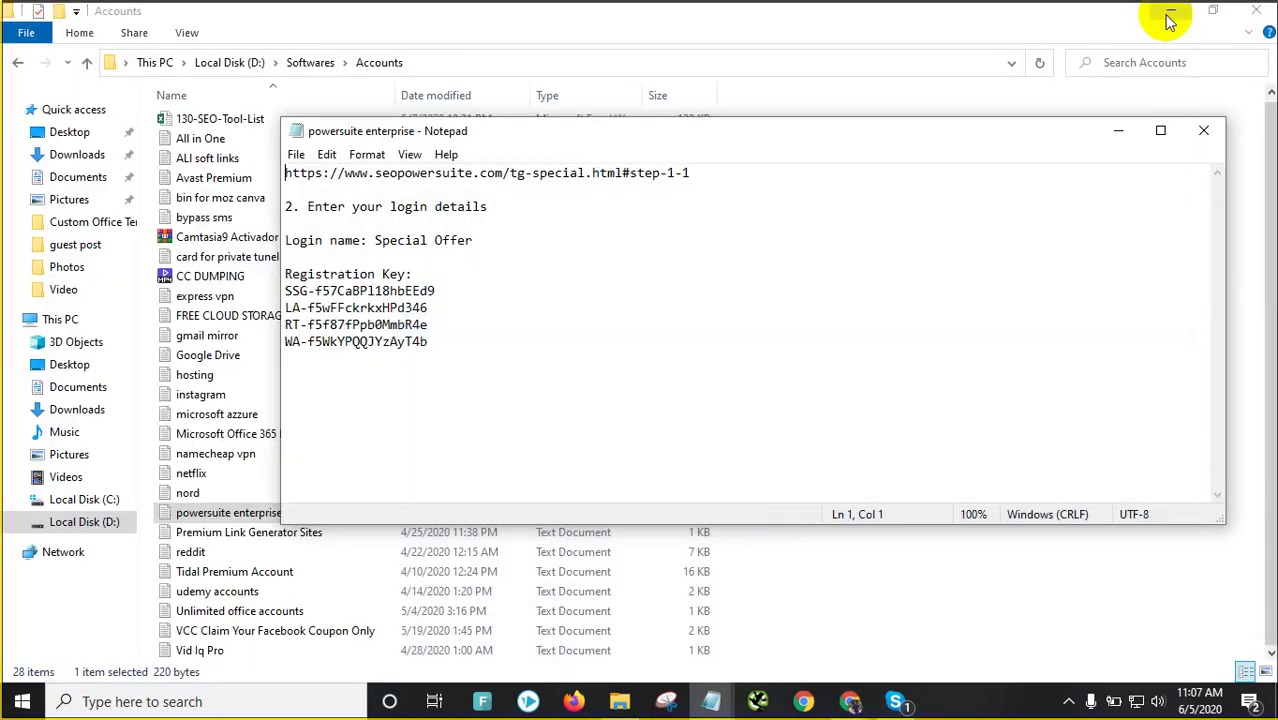
{"action": "left_click", "coordinate": [241, 716]}
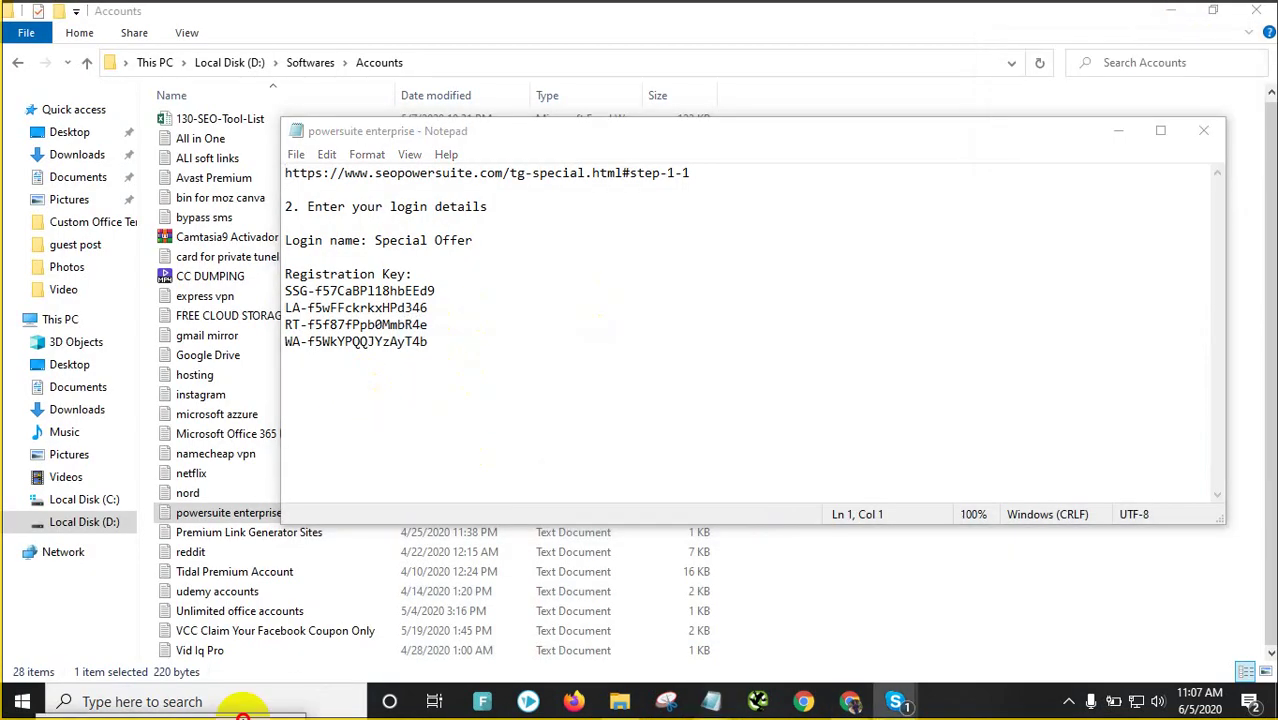
{"action": "left_click", "coordinate": [468, 261]}
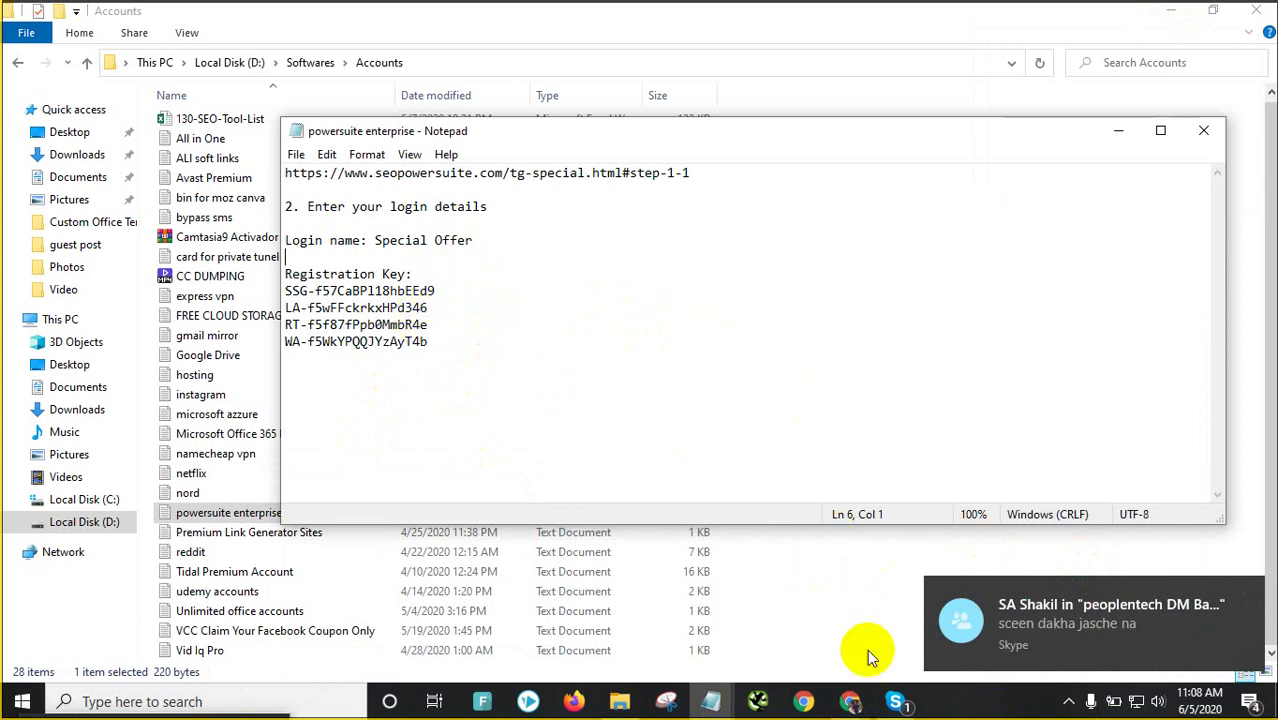
Shrink the call into a compact floating window, minimise Skype, and move the mini window aside
{"action": "mouse_move", "coordinate": [895, 701]}
{"action": "left_click", "coordinate": [886, 614]}
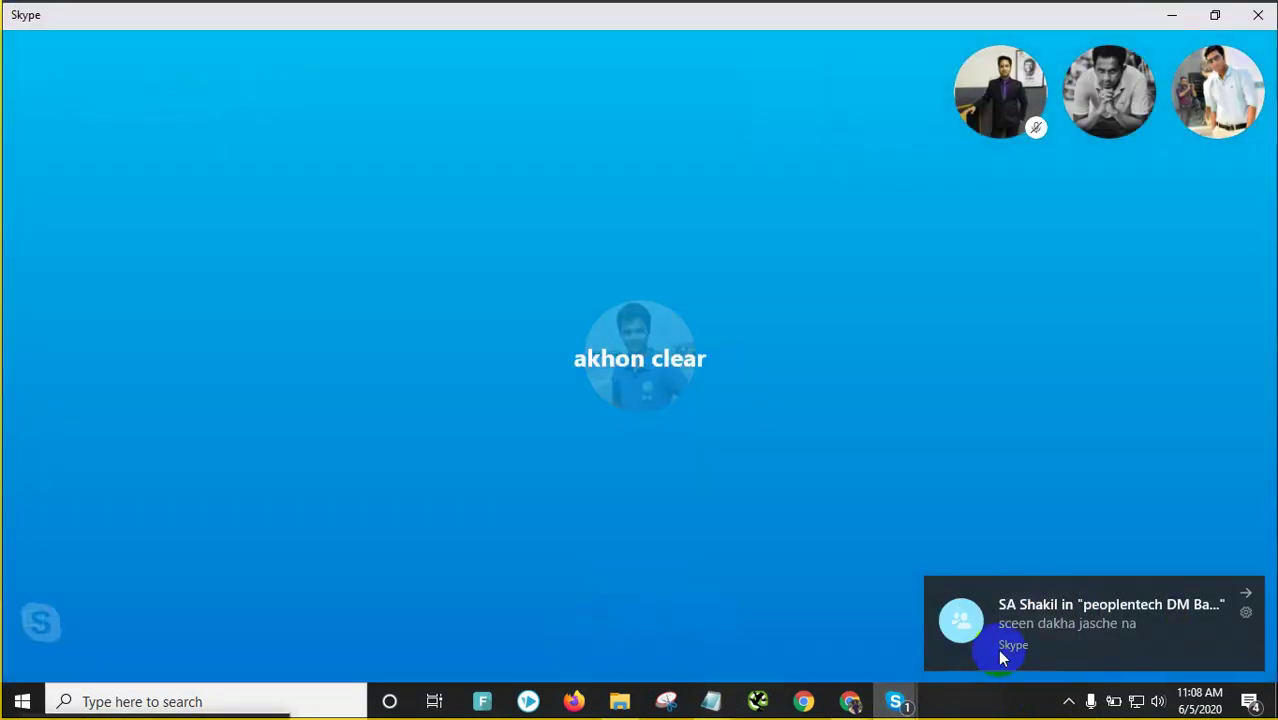
{"action": "mouse_move", "coordinate": [1113, 605]}
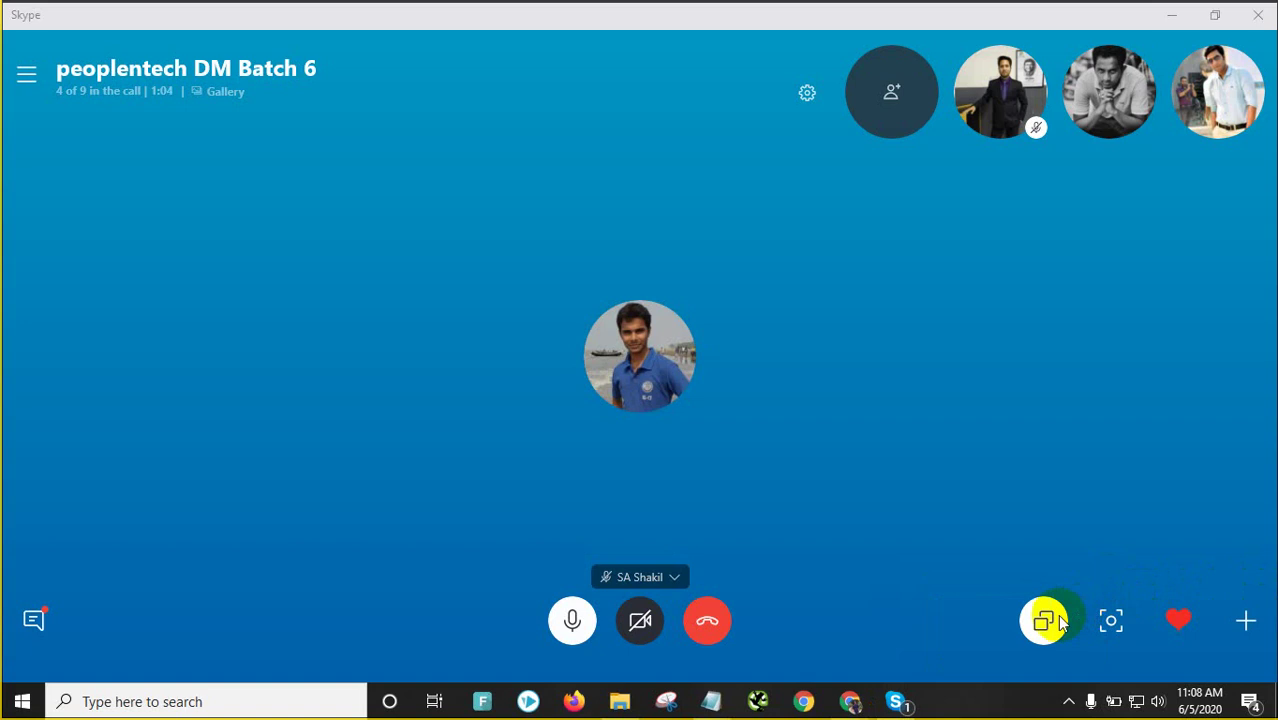
{"action": "left_click", "coordinate": [1058, 622]}
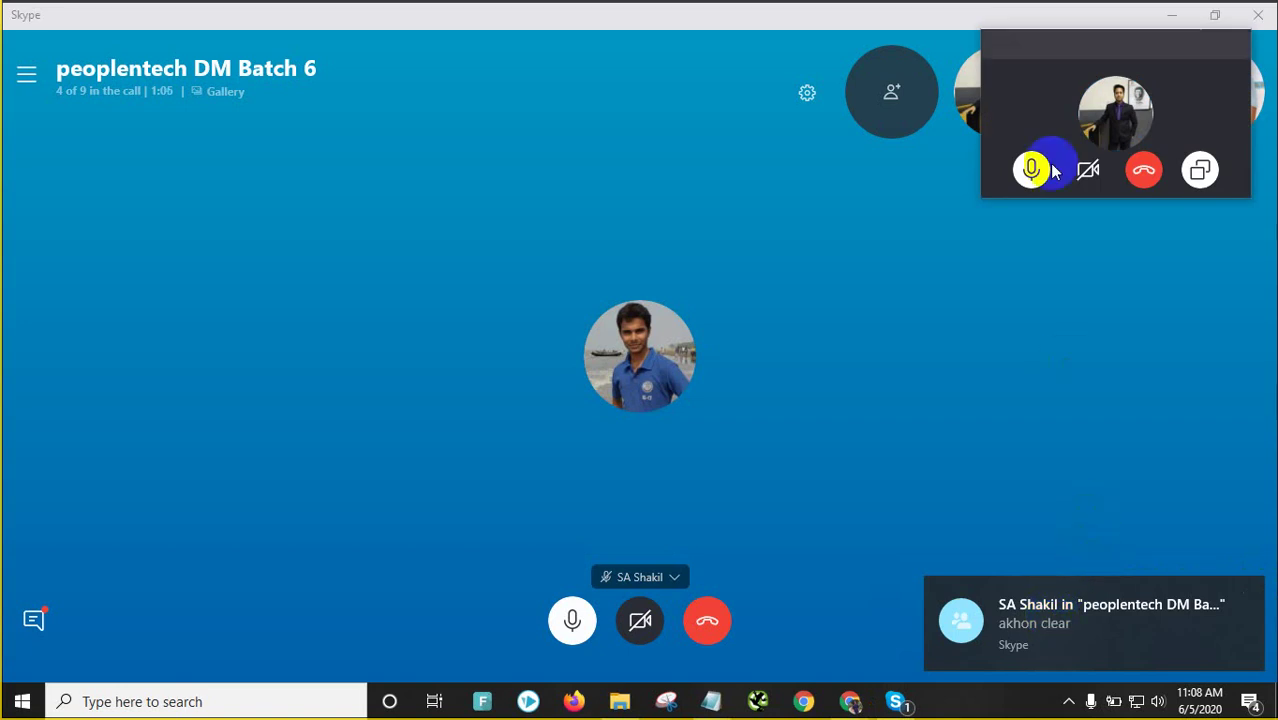
{"action": "left_click", "coordinate": [1181, 17]}
{"action": "left_click_drag", "start_coordinate": [1118, 46], "coordinate": [200, 696]}
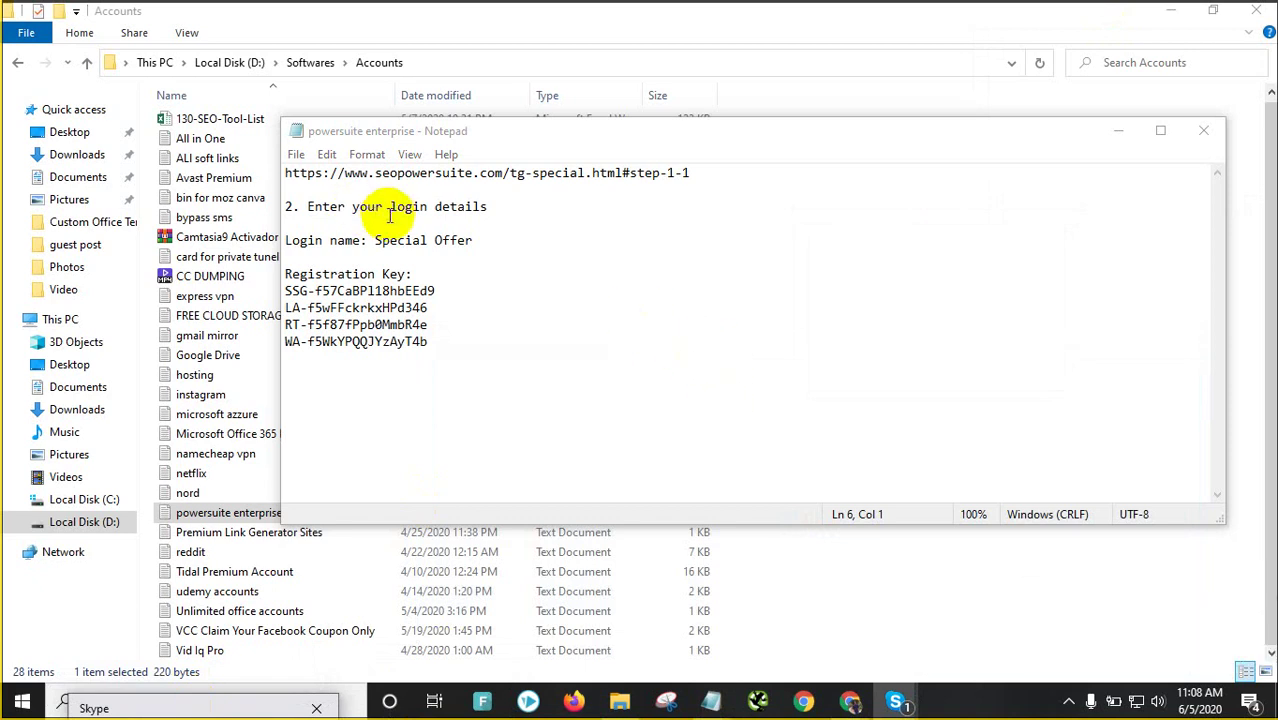
Select the registration key lines in the powersuite enterprise notes and close Notepad
{"action": "left_click_drag", "start_coordinate": [480, 343], "coordinate": [252, 287]}
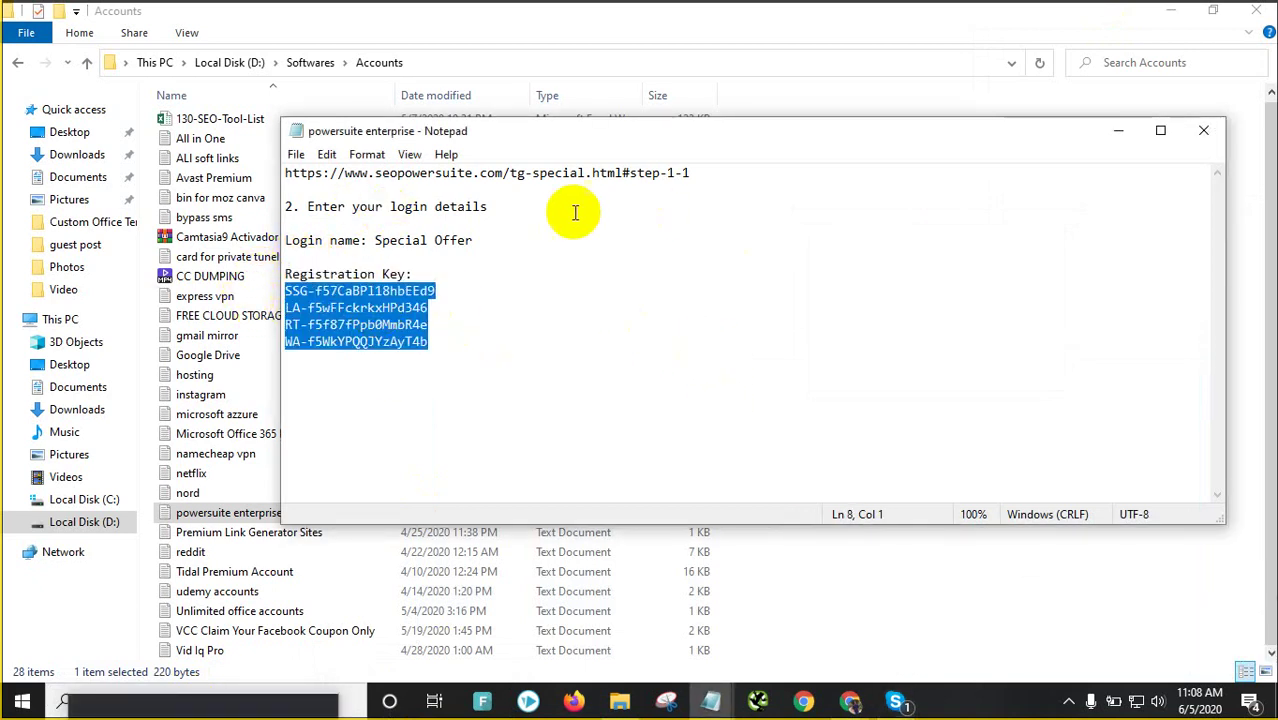
{"action": "left_click", "coordinate": [1203, 133]}
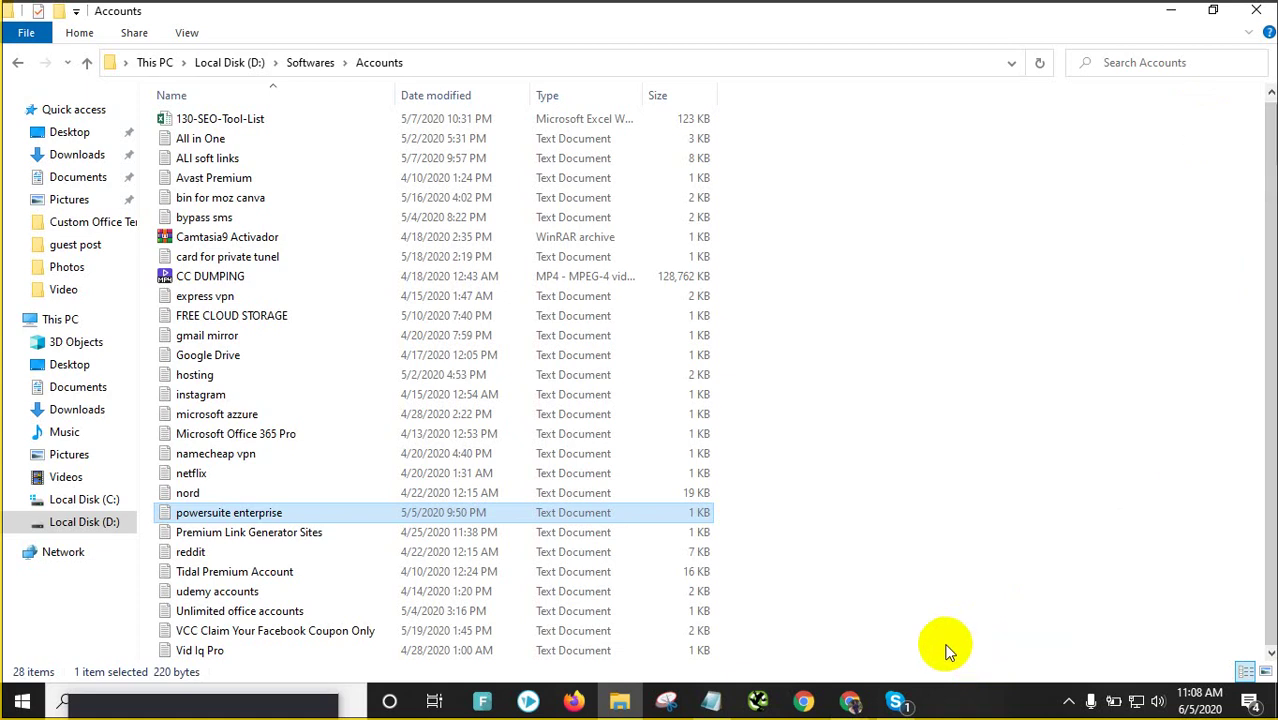
Bring Chrome's Facebook tab forward, glance at its notifications, and clear the address bar
{"action": "left_click", "coordinate": [850, 700]}
{"action": "left_click", "coordinate": [775, 630]}
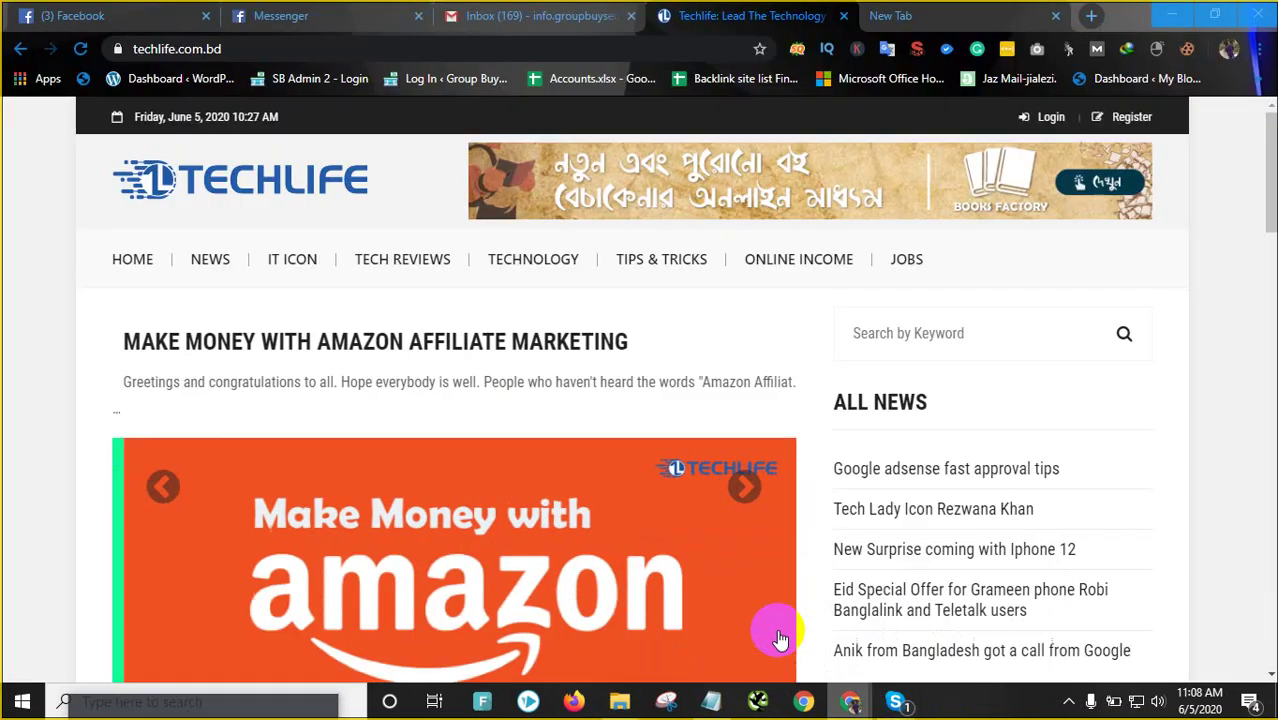
{"action": "left_click", "coordinate": [140, 18]}
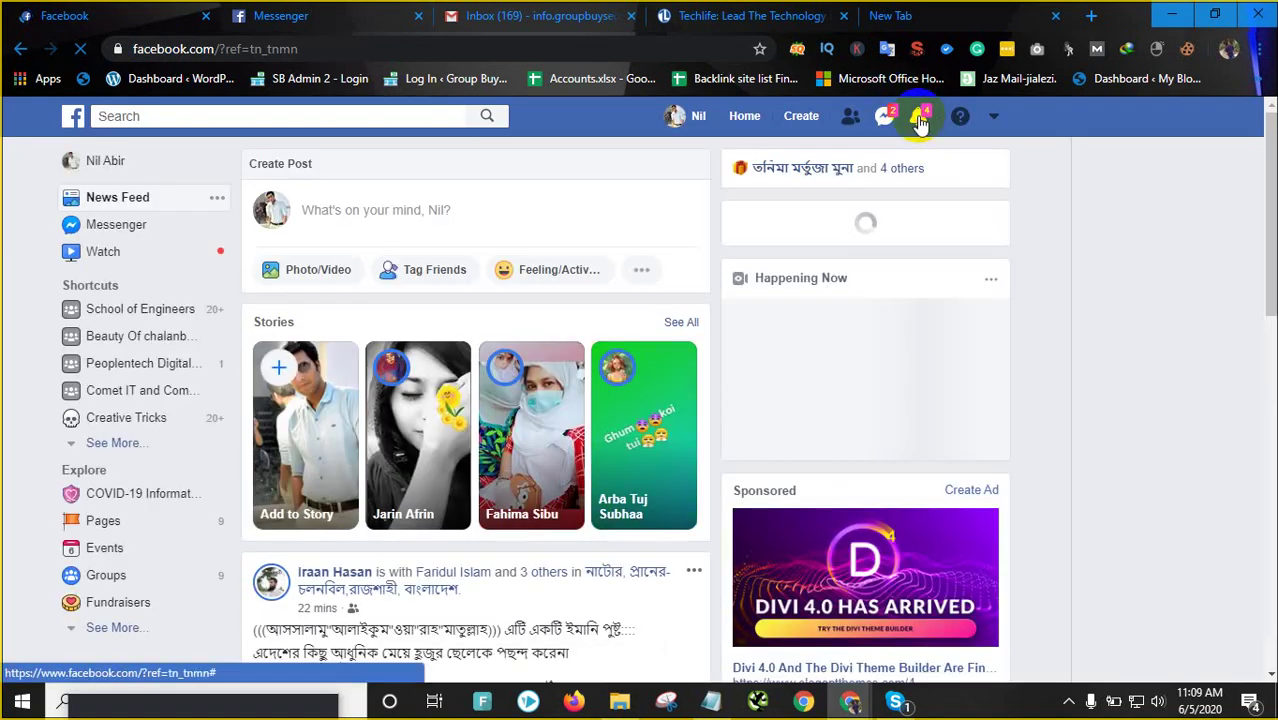
{"action": "left_click", "coordinate": [920, 121]}
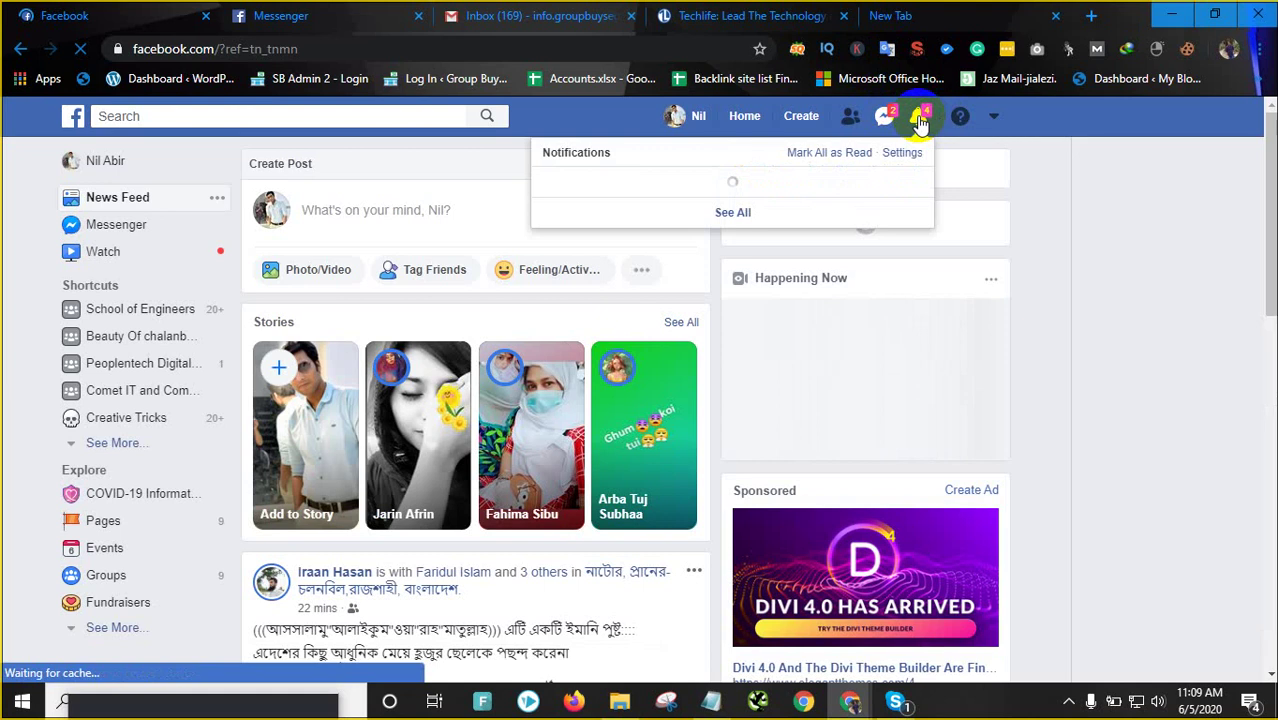
{"action": "left_click", "coordinate": [735, 213]}
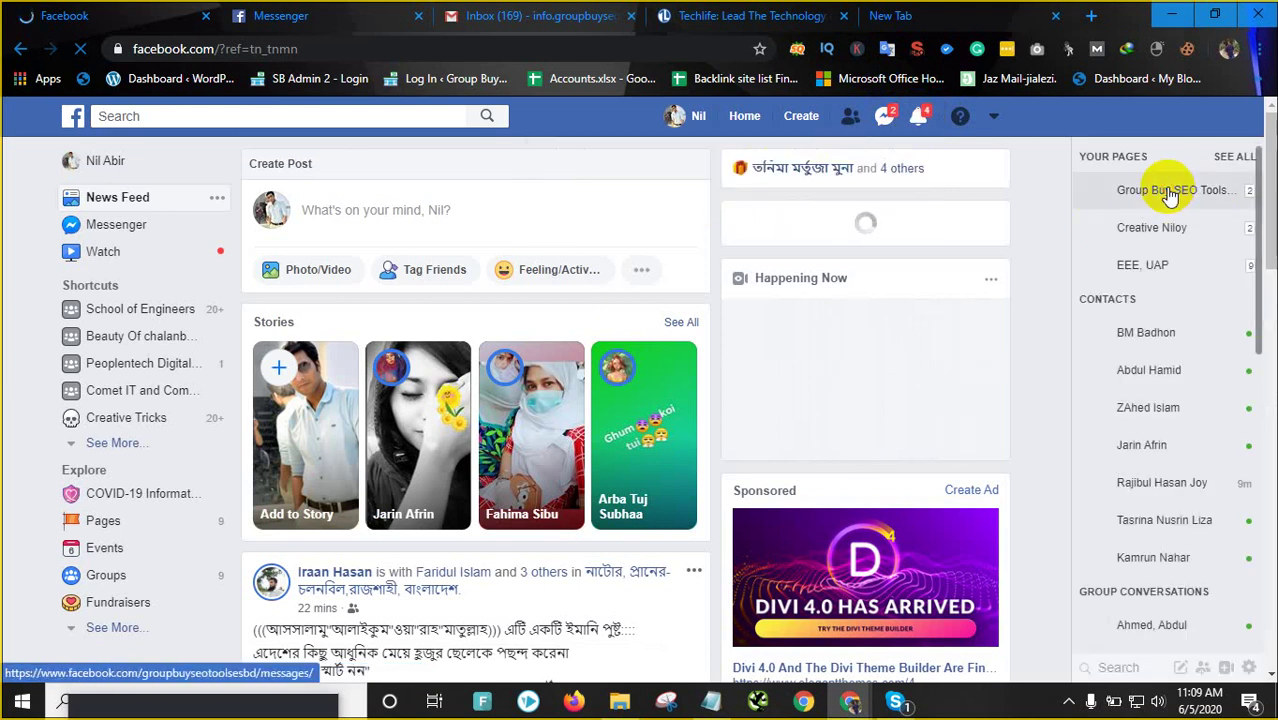
{"action": "left_click", "coordinate": [382, 47]}
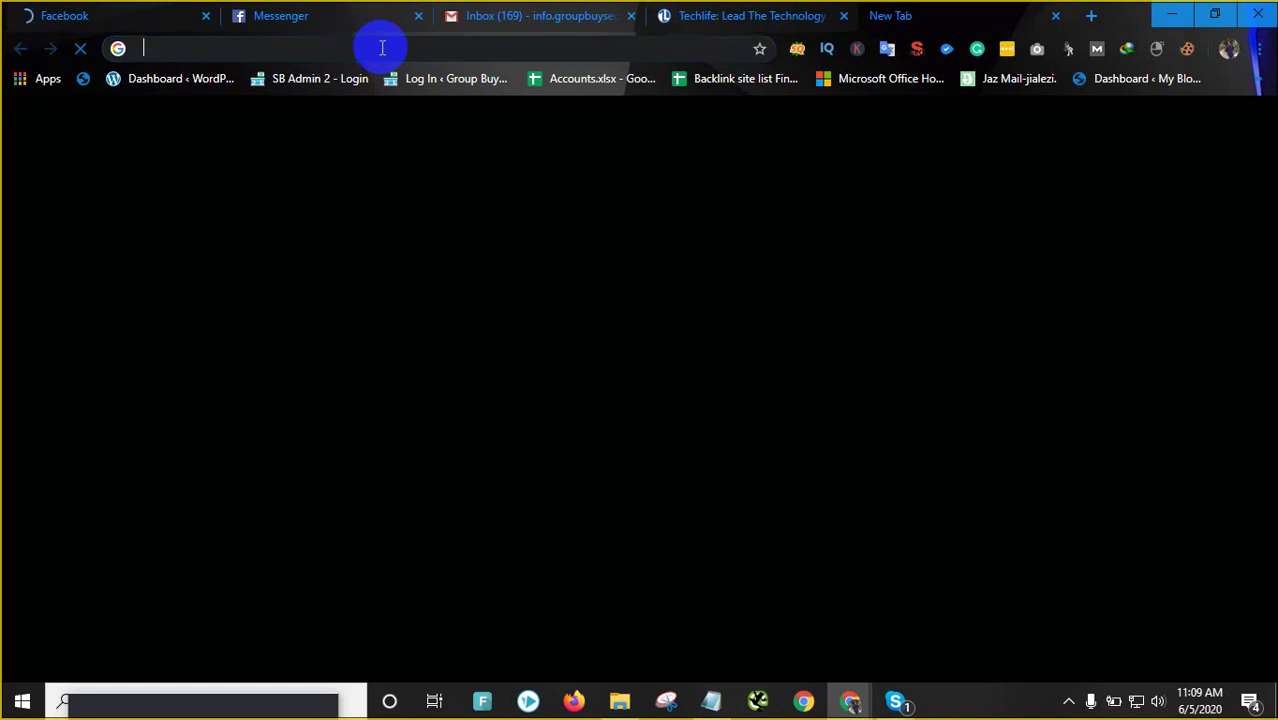
Navigate to groupbuyseotoolses.com/tools/user from the address bar
{"action": "type", "text": "gr"}
{"action": "key", "text": "Return"}
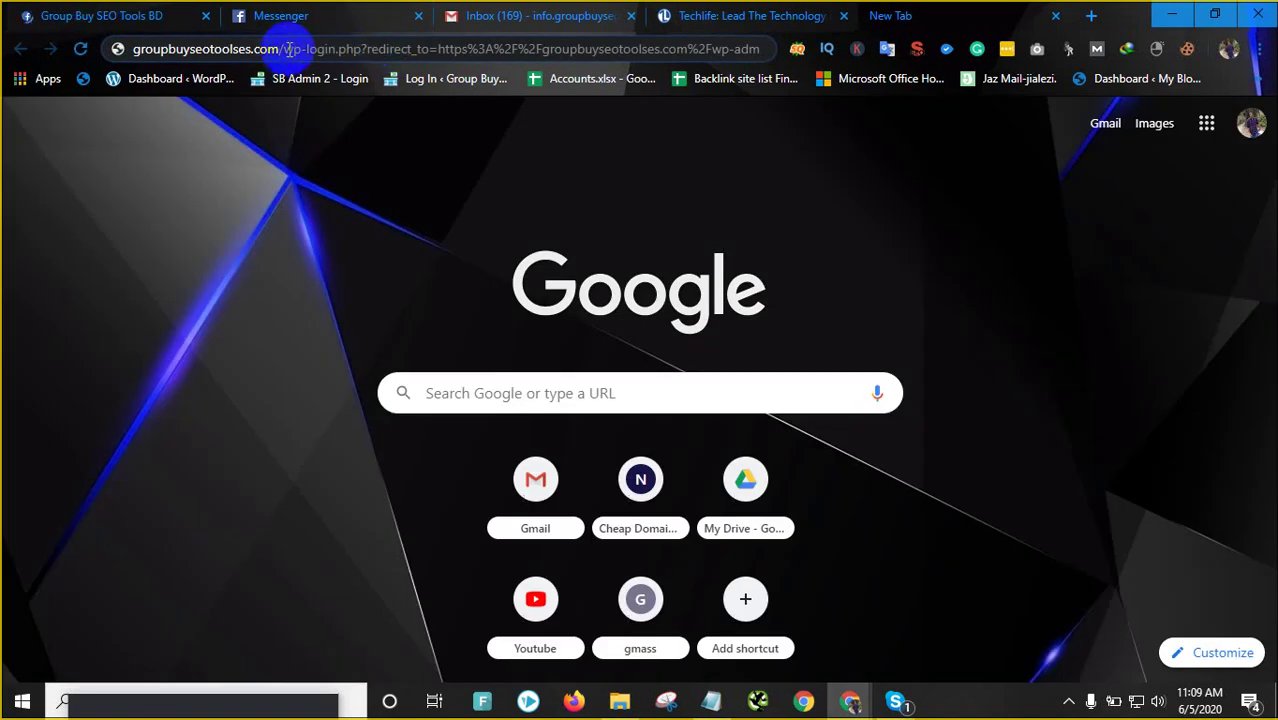
{"action": "left_click_drag", "start_coordinate": [285, 52], "coordinate": [864, 48]}
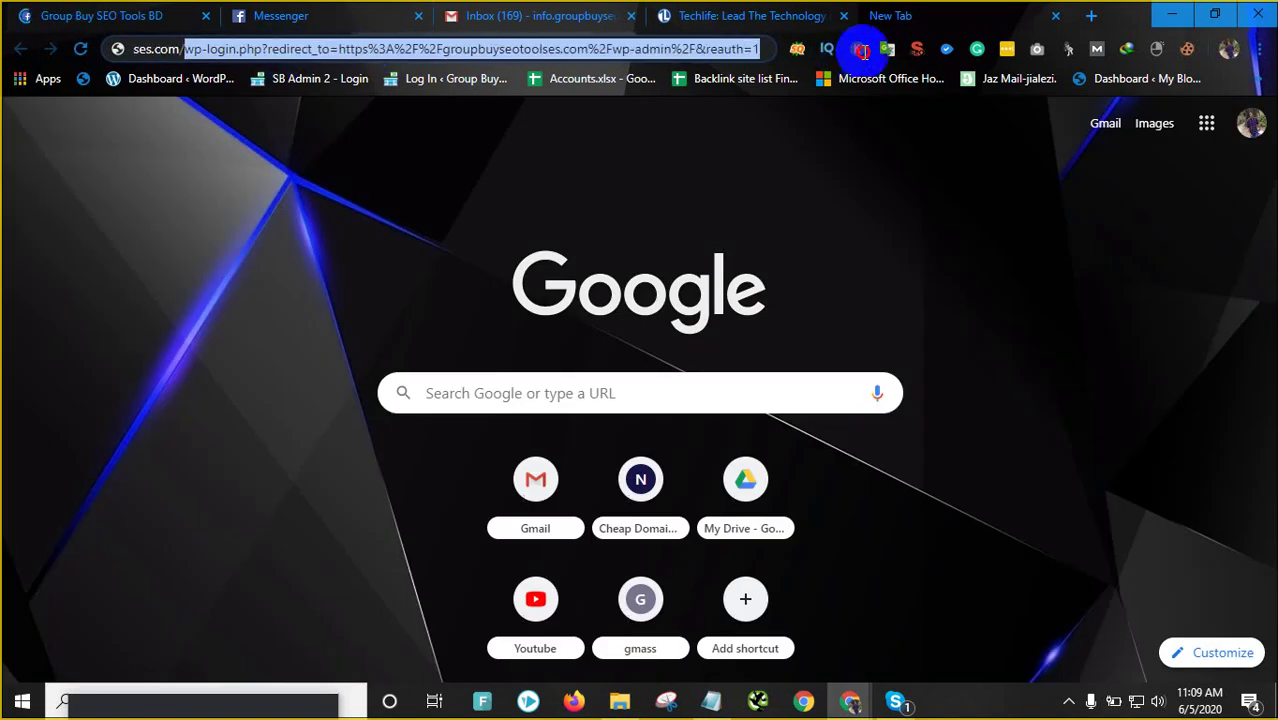
{"action": "type", "text": "tools/"}
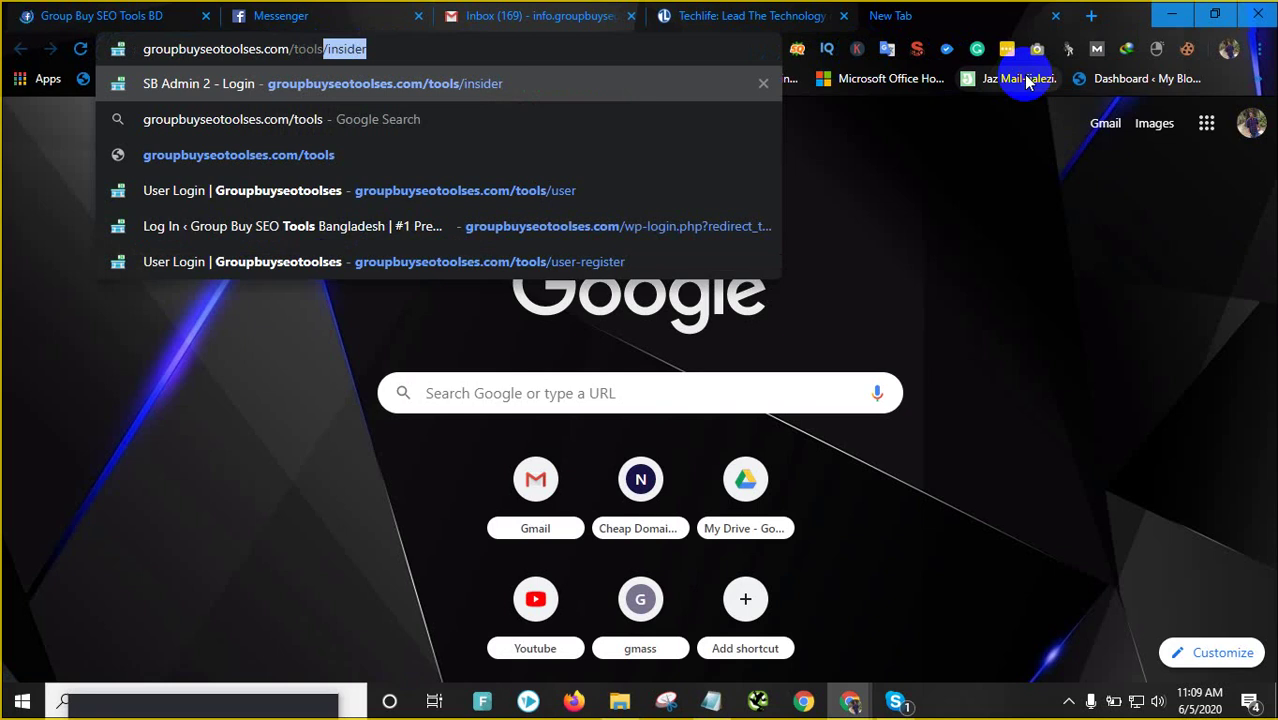
{"action": "type", "text": "/"}
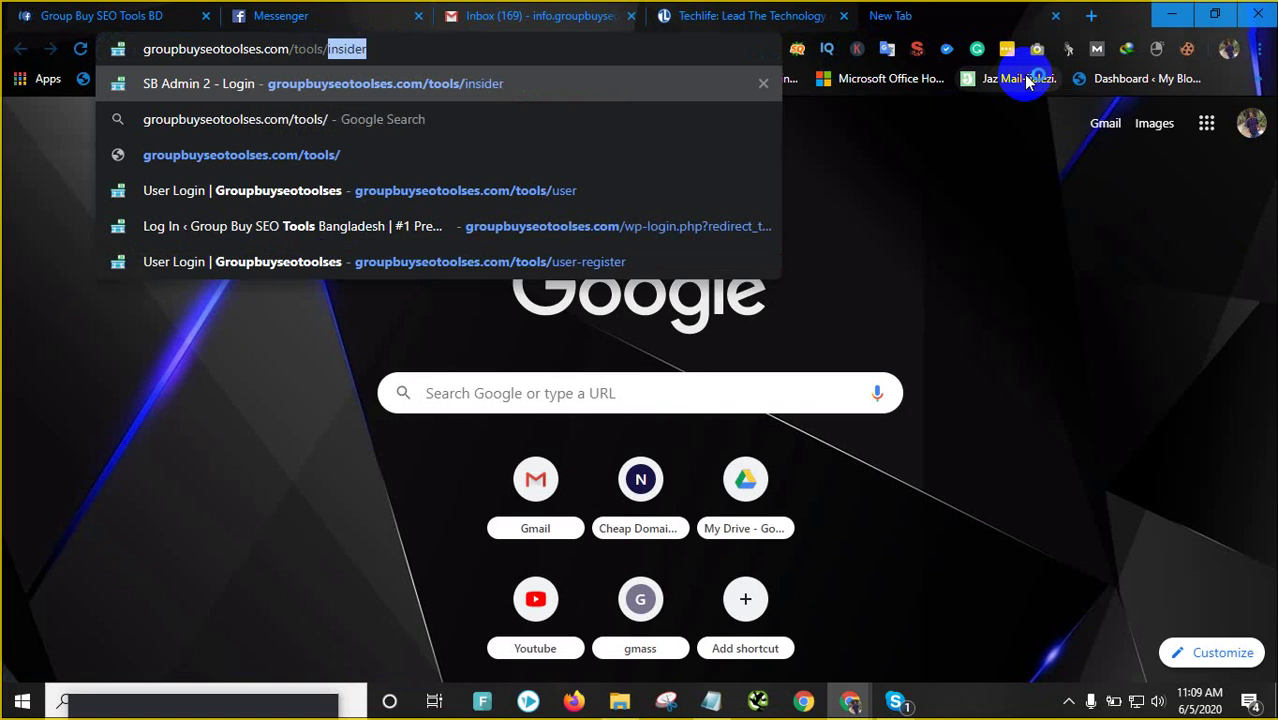
{"action": "type", "text": "user"}
{"action": "key", "text": "Return"}
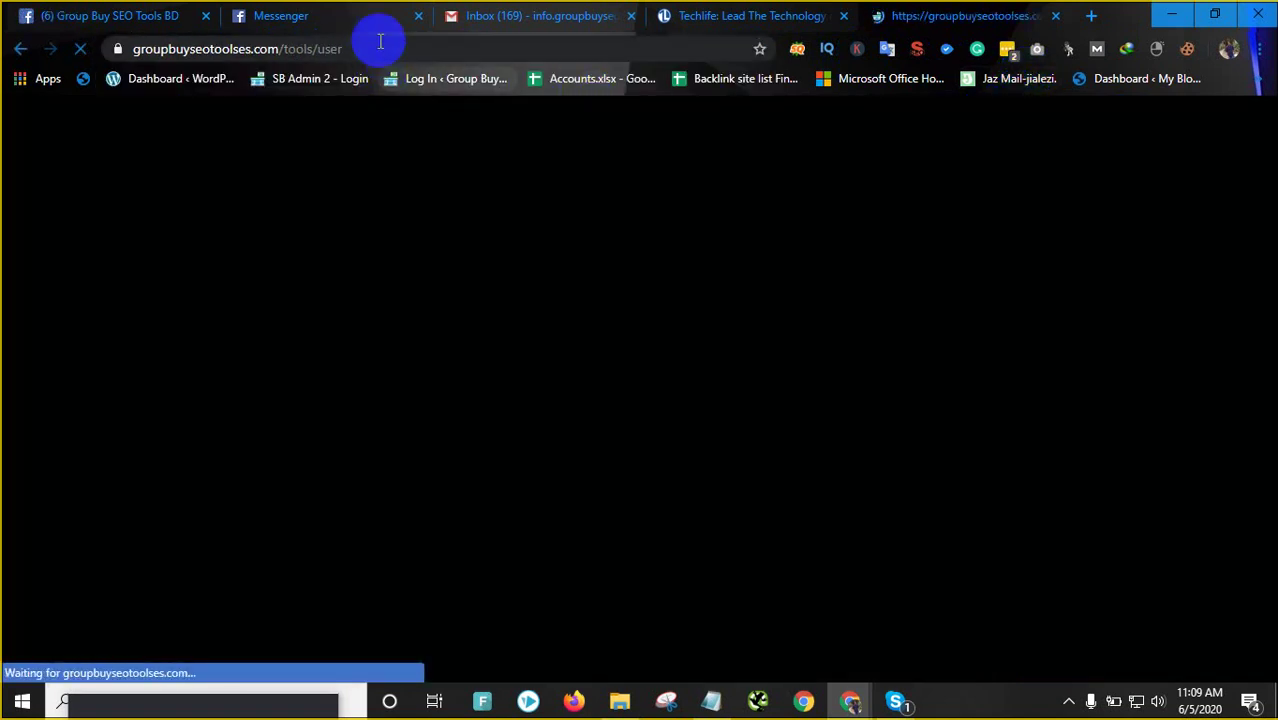
Extend the address to /tools/user-register, load it, and copy the URL
{"action": "left_click", "coordinate": [380, 44]}
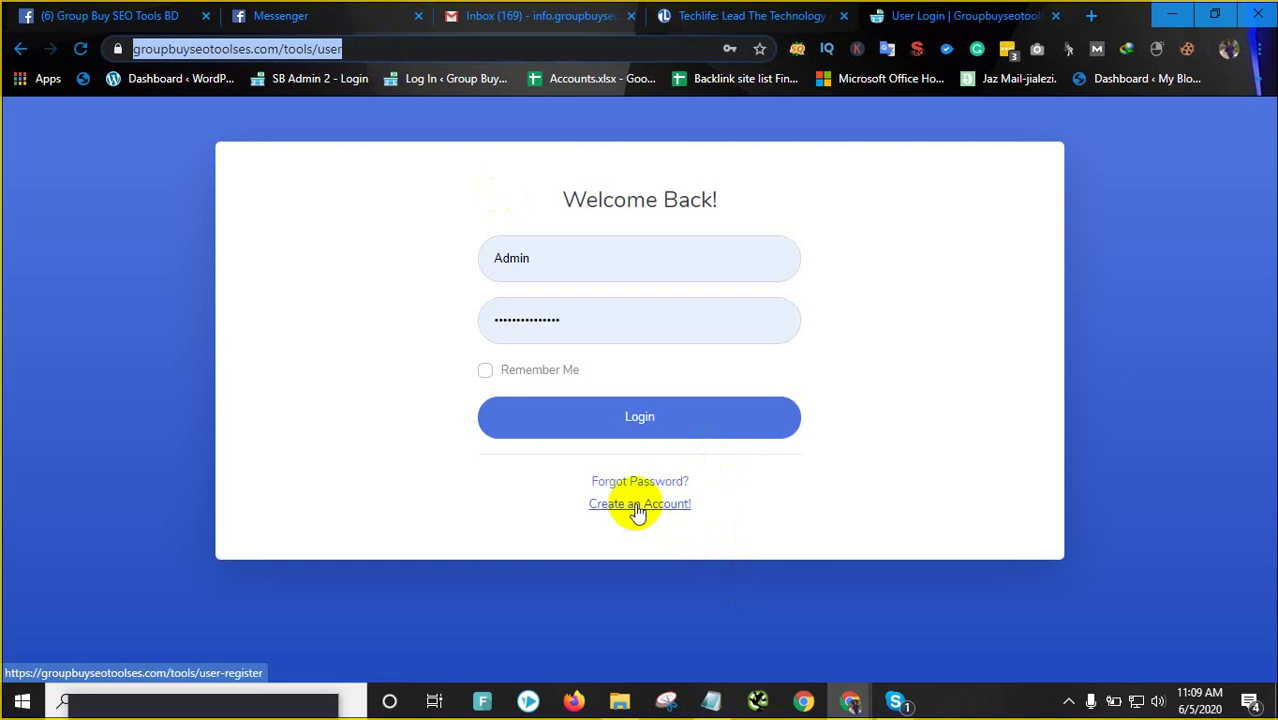
{"action": "type", "text": "-register"}
{"action": "key", "text": "Return"}
{"action": "left_click", "coordinate": [448, 46]}
{"action": "right_click", "coordinate": [448, 46]}
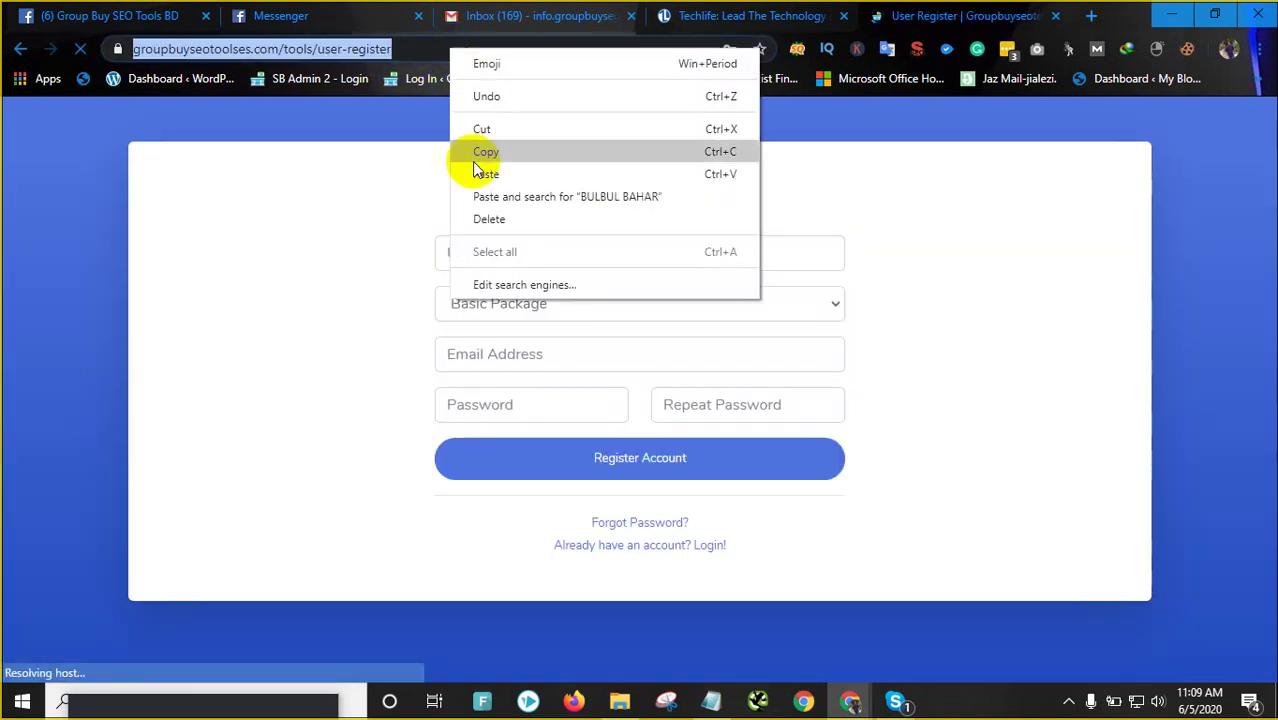
{"action": "left_click", "coordinate": [485, 152]}
Paste and send the copied user-register link to the customer in the Facebook page inbox
{"action": "left_click", "coordinate": [160, 15]}
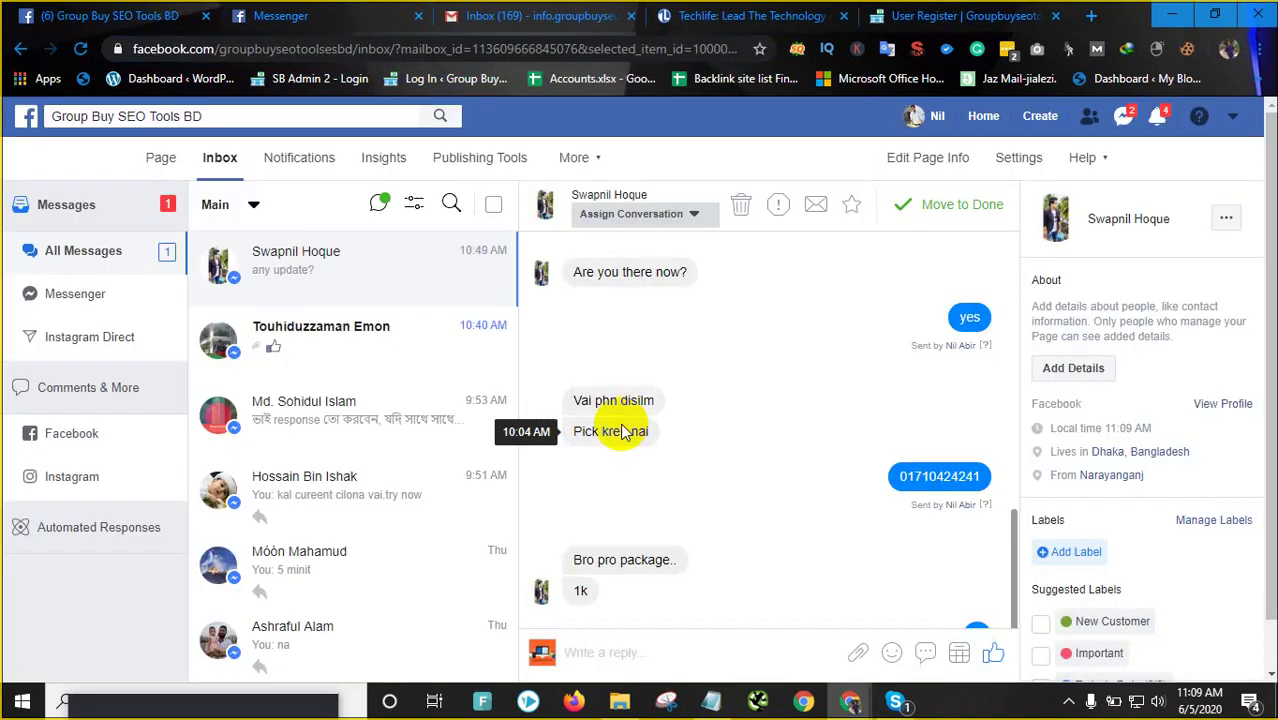
{"action": "left_click", "coordinate": [616, 653]}
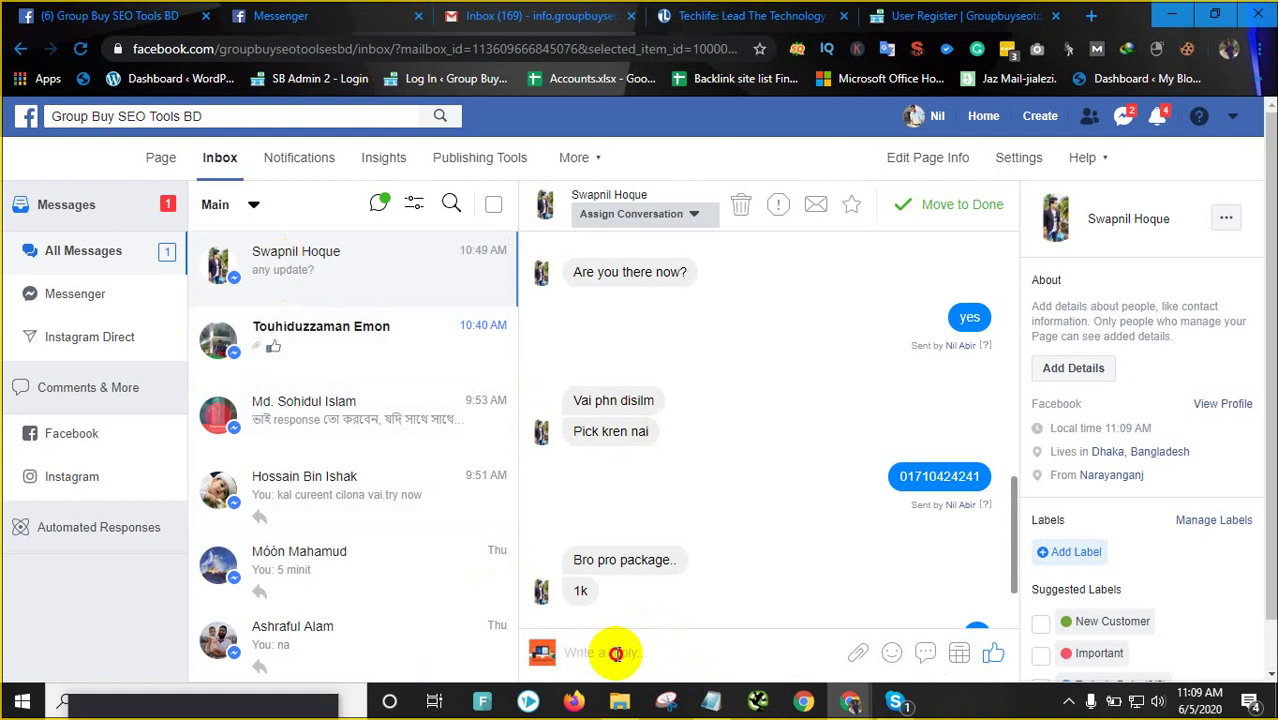
{"action": "key", "text": "ctrl+v"}
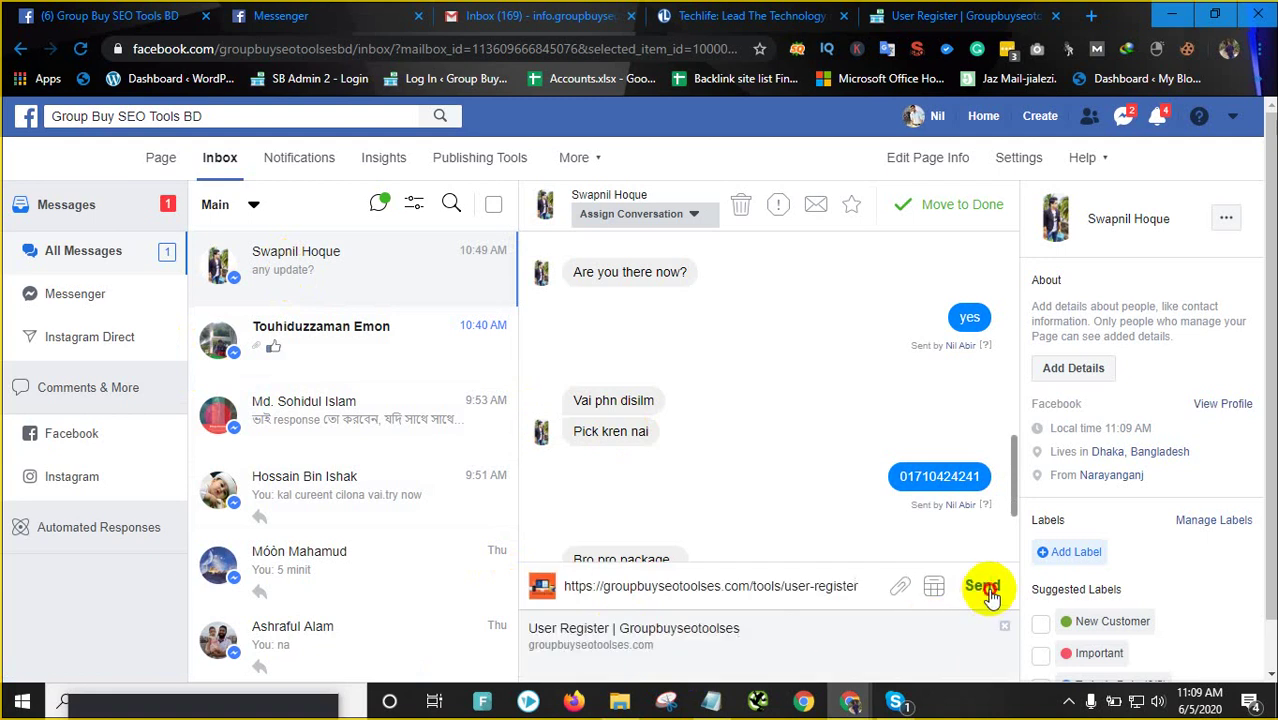
{"action": "left_click", "coordinate": [983, 586]}
{"action": "left_click", "coordinate": [348, 328]}
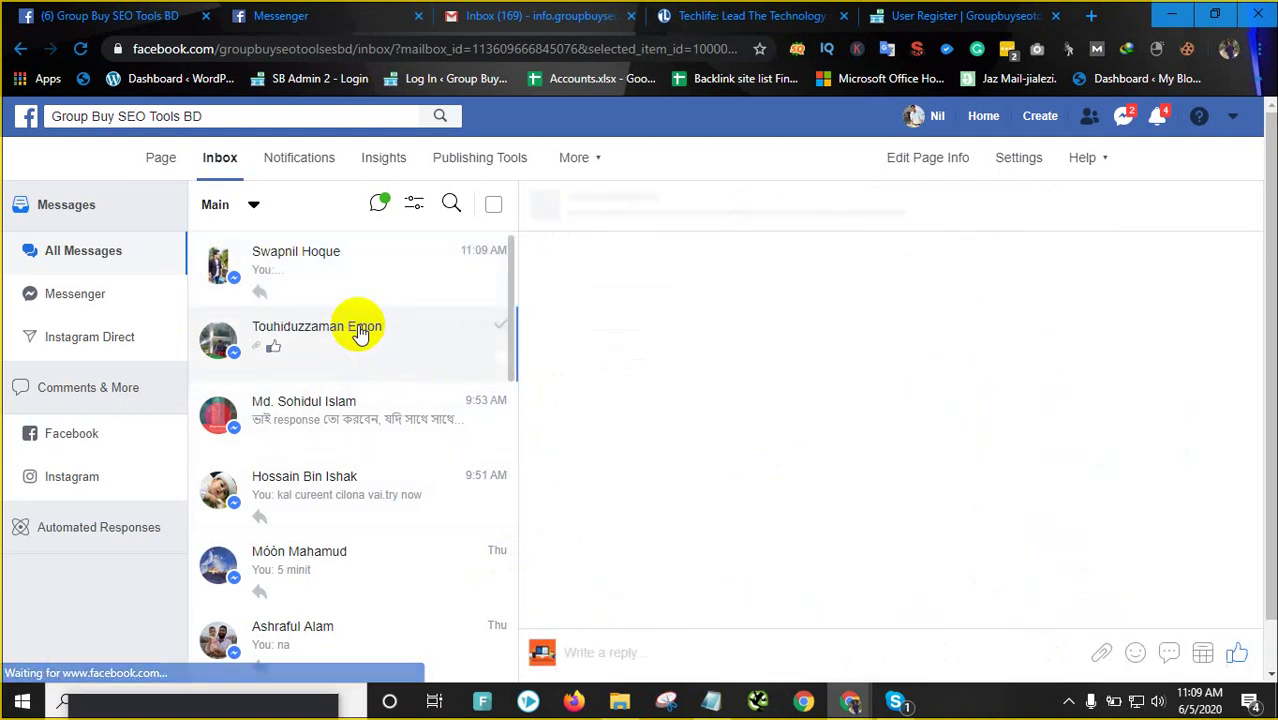
{"action": "left_click", "coordinate": [333, 248]}
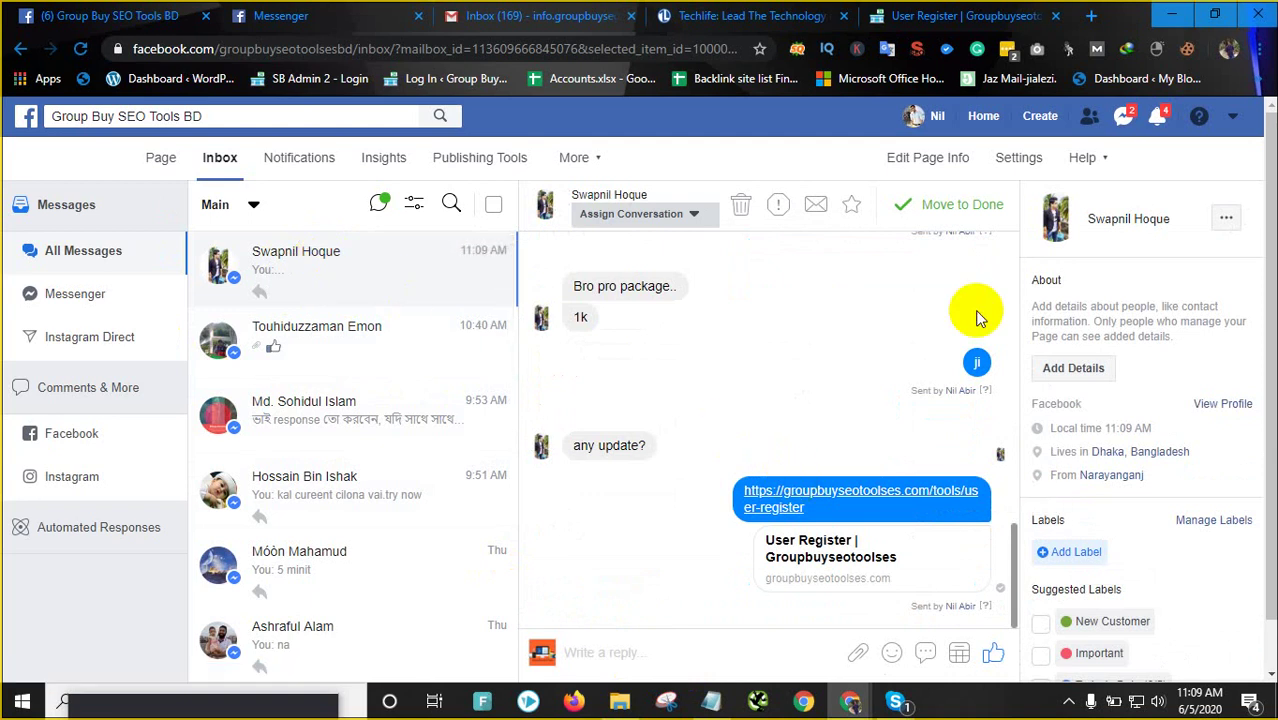
Check the page notifications, close the registration tab with Ctrl+W, and scroll the Techlife page
{"action": "left_click", "coordinate": [1157, 128]}
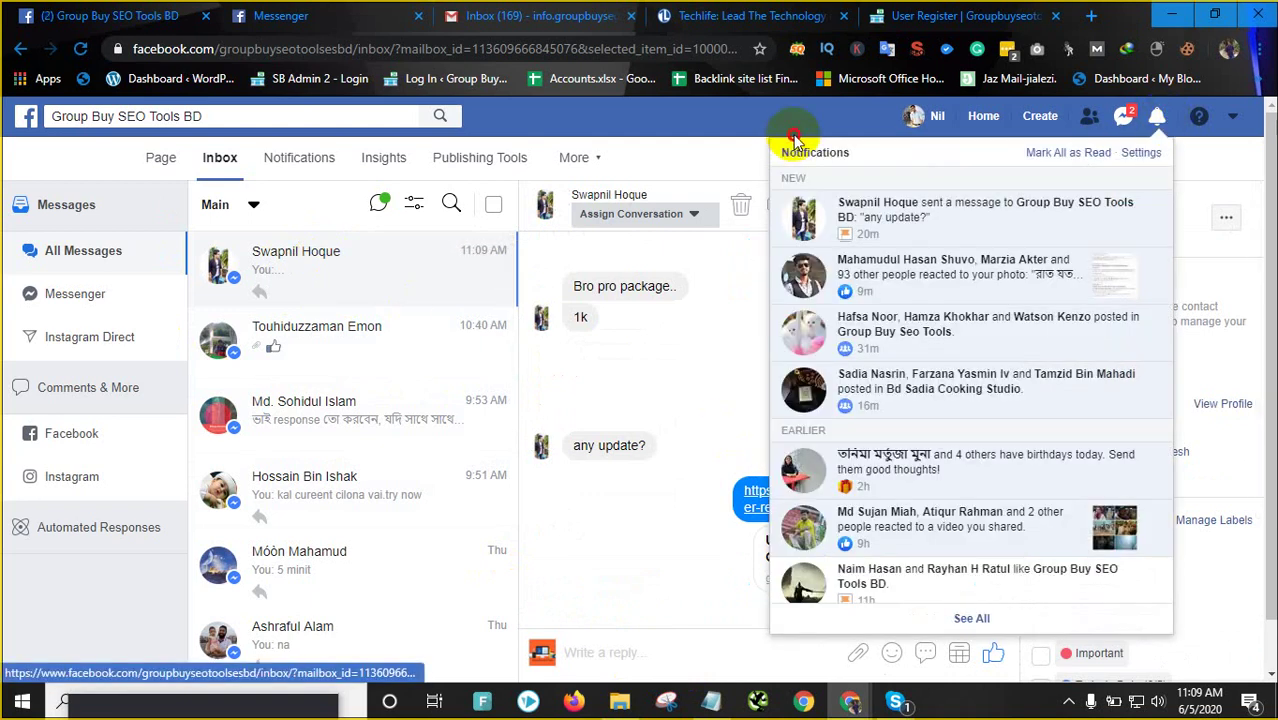
{"action": "left_click", "coordinate": [795, 138]}
{"action": "left_click", "coordinate": [925, 16]}
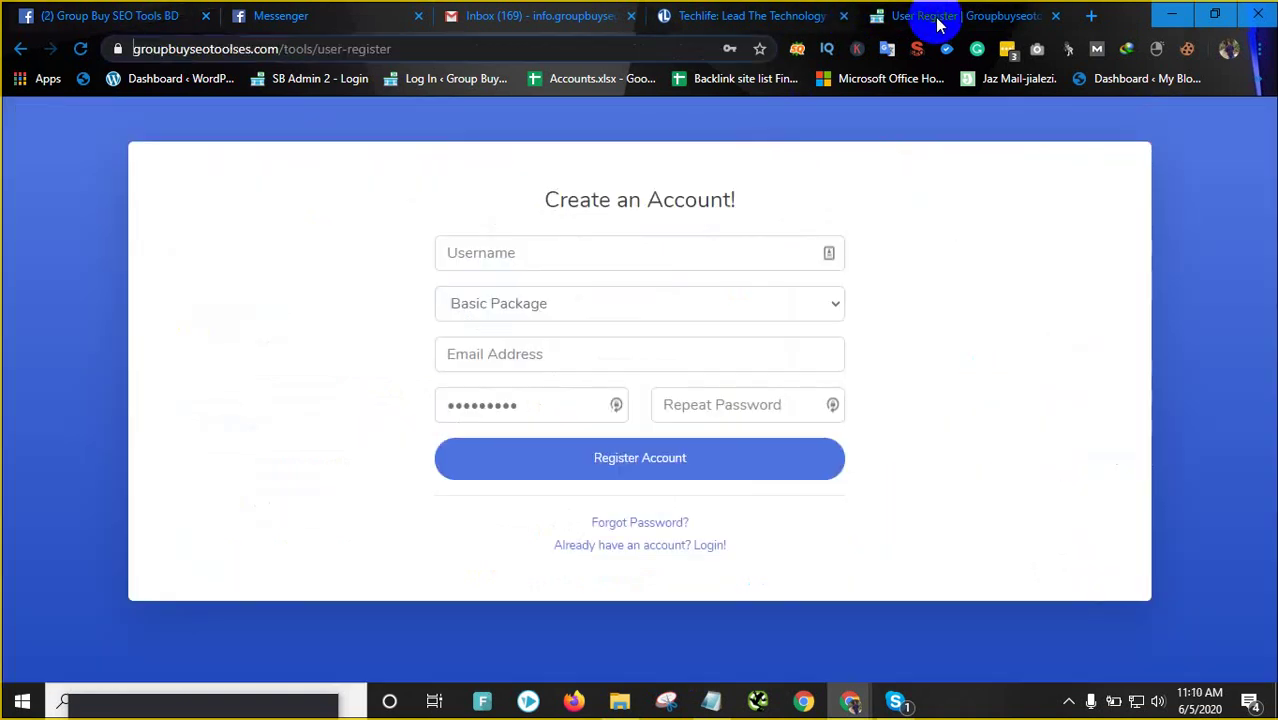
{"action": "key", "text": "ctrl+w"}
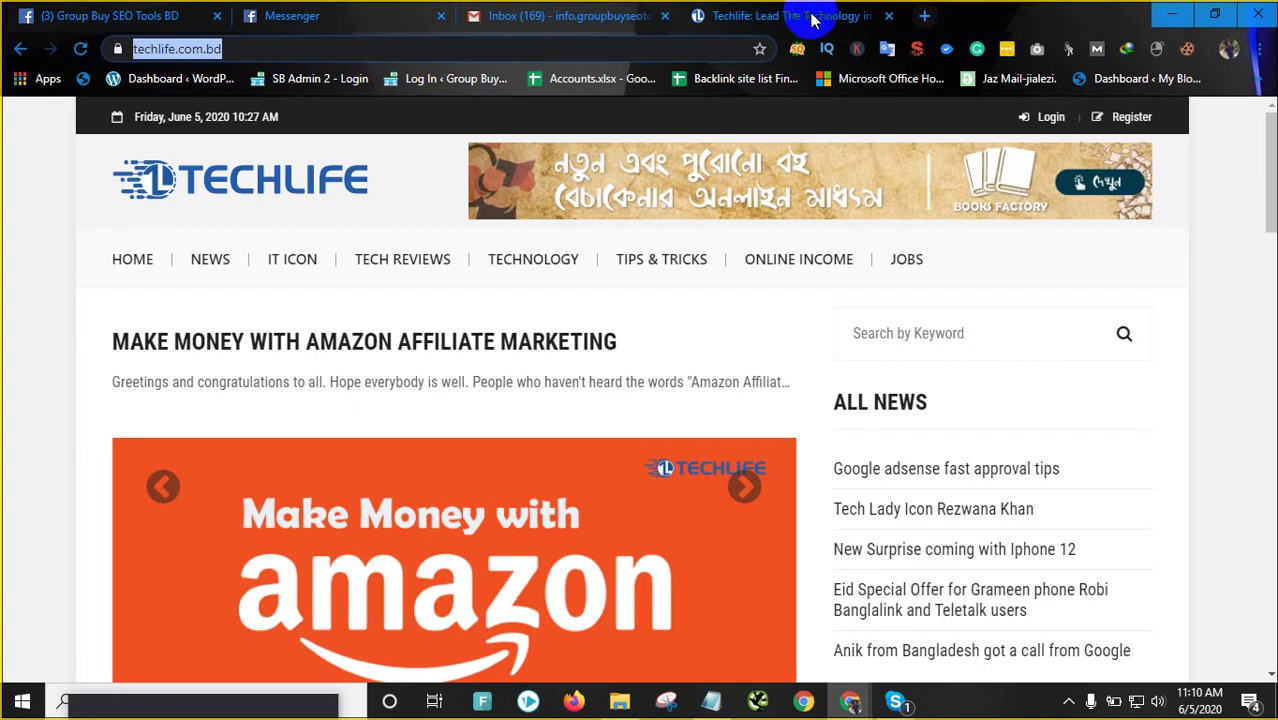
{"action": "left_click", "coordinate": [9, 400]}
{"action": "scroll", "coordinate": [984, 641], "scroll_direction": "down", "scroll_amount": 15}
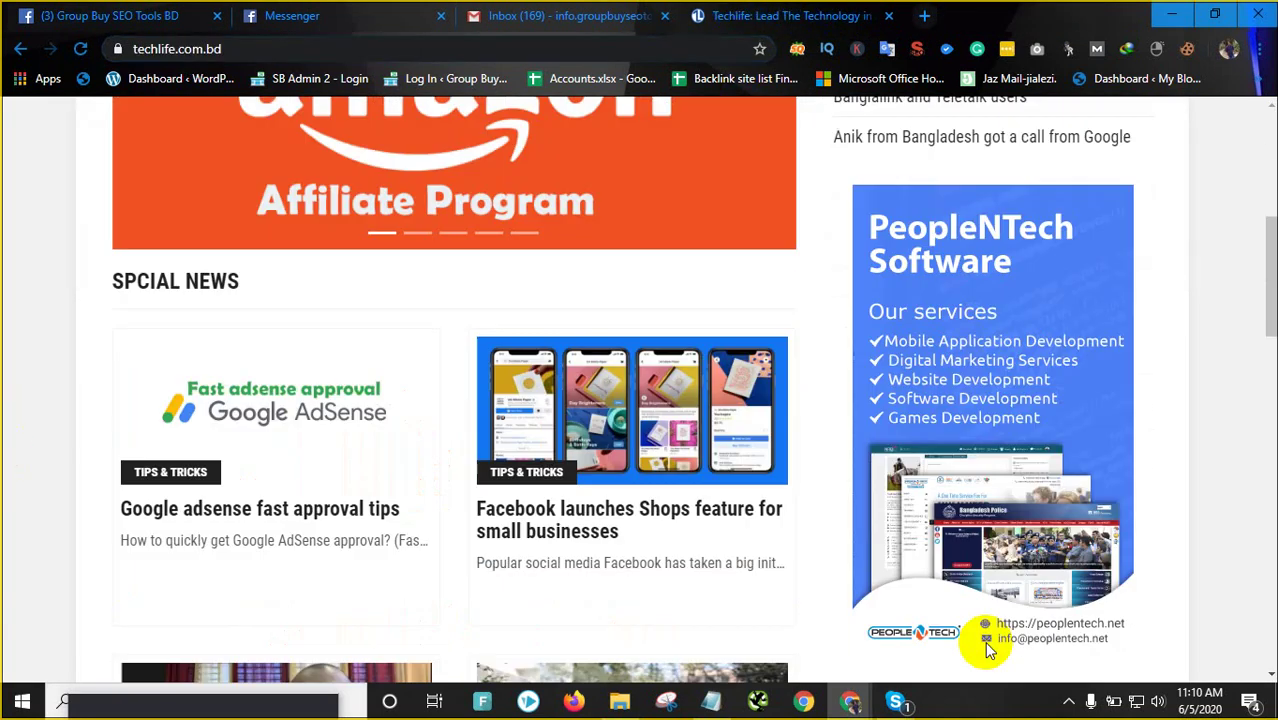
{"action": "scroll", "coordinate": [588, 555], "scroll_direction": "down", "scroll_amount": 5}
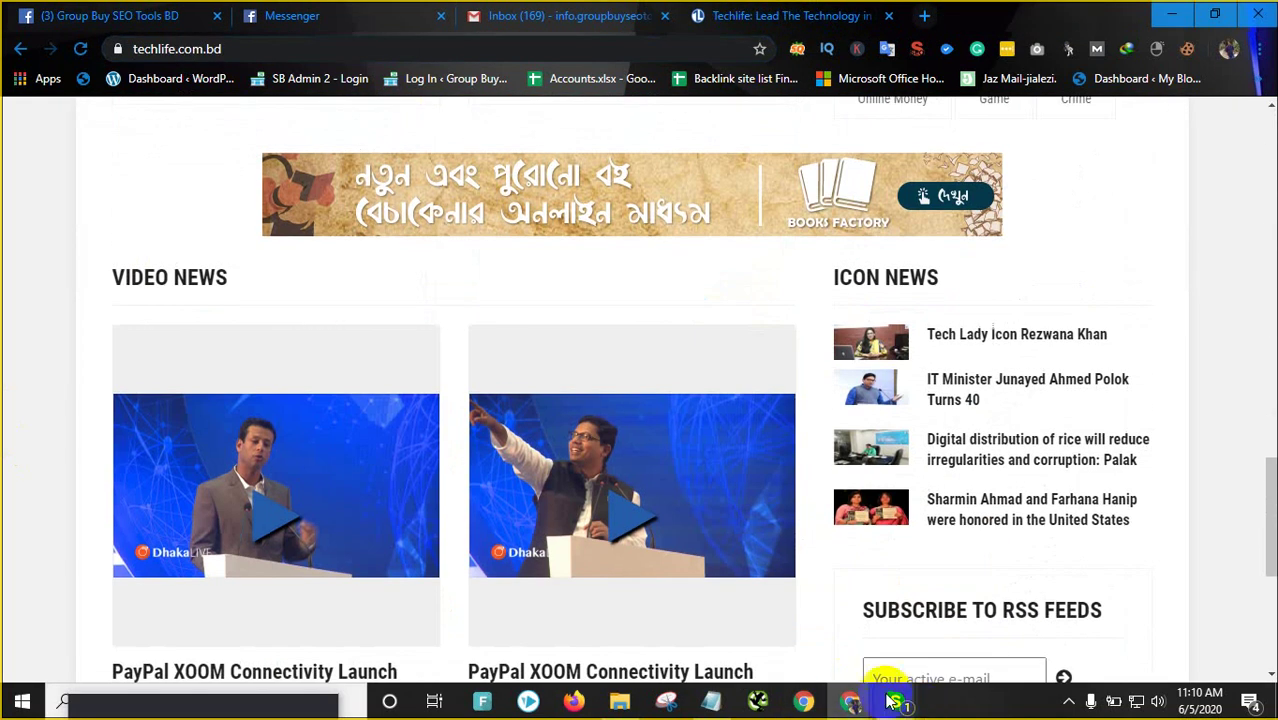
Browse the Accounts folder, selecting the Premium Link Generator Sites and powersuite enterprise files
{"action": "left_click", "coordinate": [620, 701]}
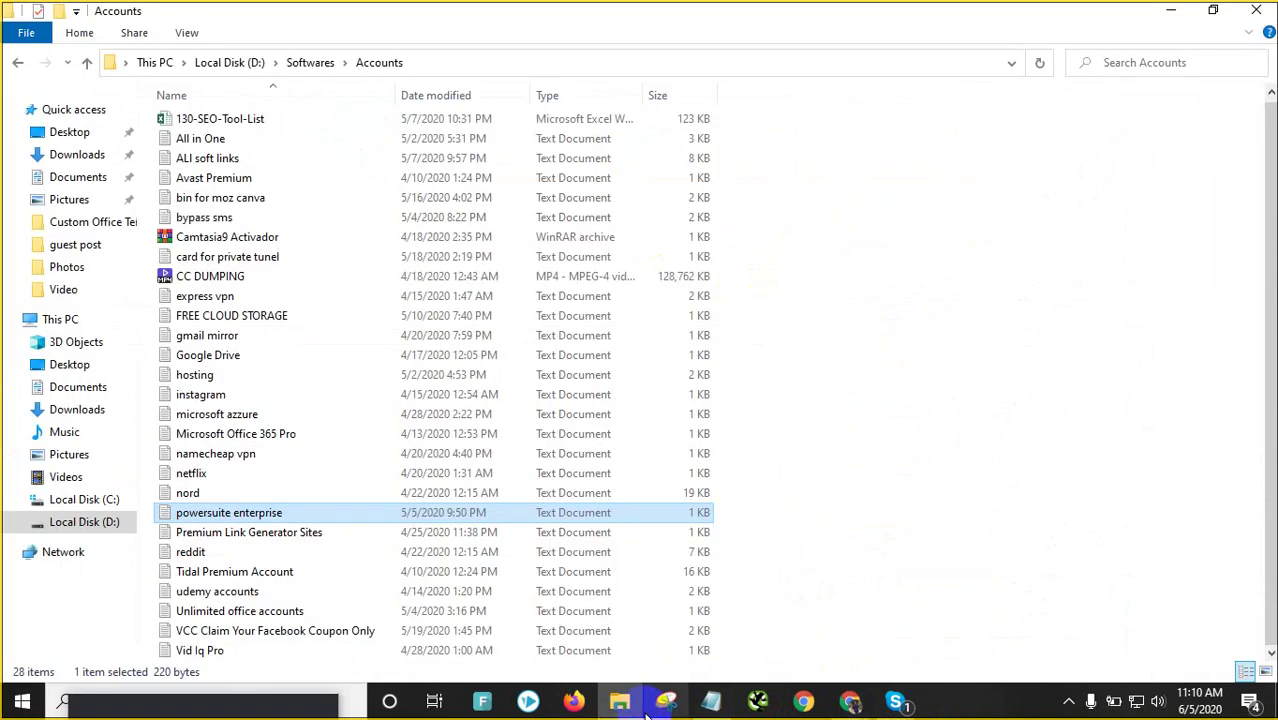
{"action": "left_click", "coordinate": [240, 536]}
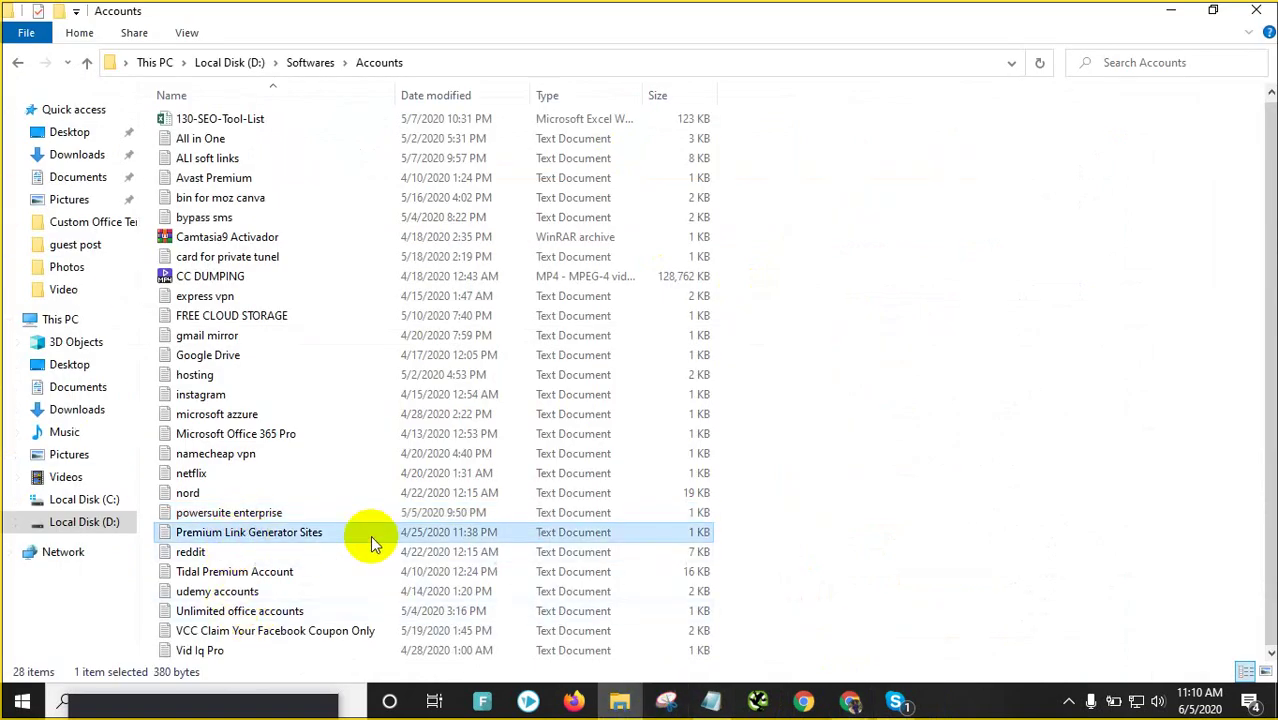
{"action": "left_click", "coordinate": [245, 520]}
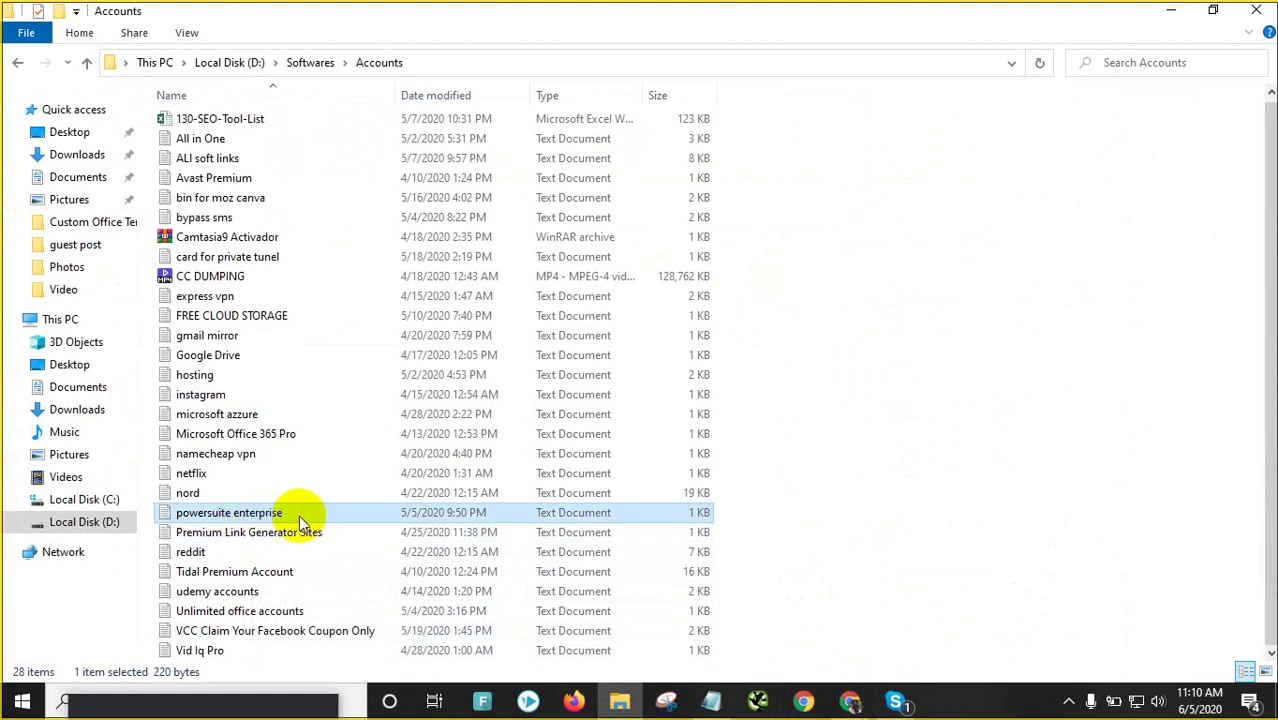
{"action": "scroll", "coordinate": [300, 530], "scroll_direction": "up", "scroll_amount": 1}
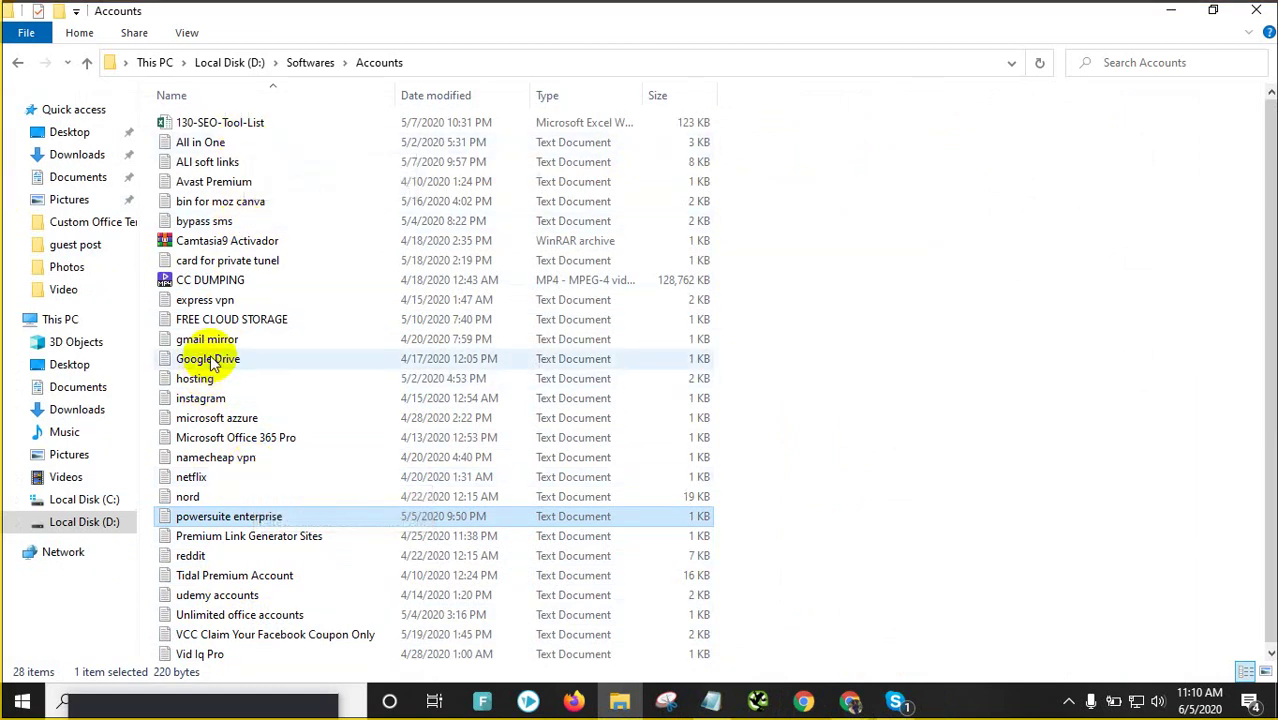
{"action": "scroll", "coordinate": [293, 536], "scroll_direction": "down", "scroll_amount": 1}
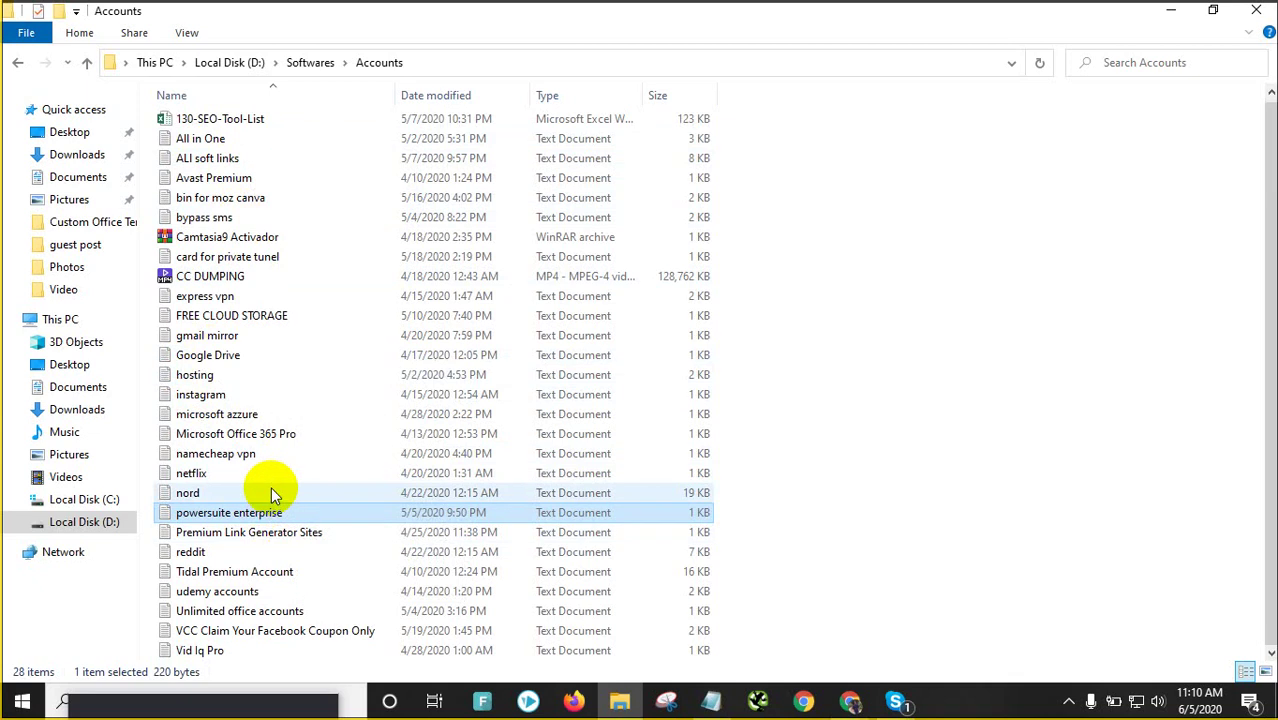
Open the SEO Spyglass note in D:\Softwares\Important and select the Rank Tracker and WebSite Auditor key lines
{"action": "left_click", "coordinate": [16, 63]}
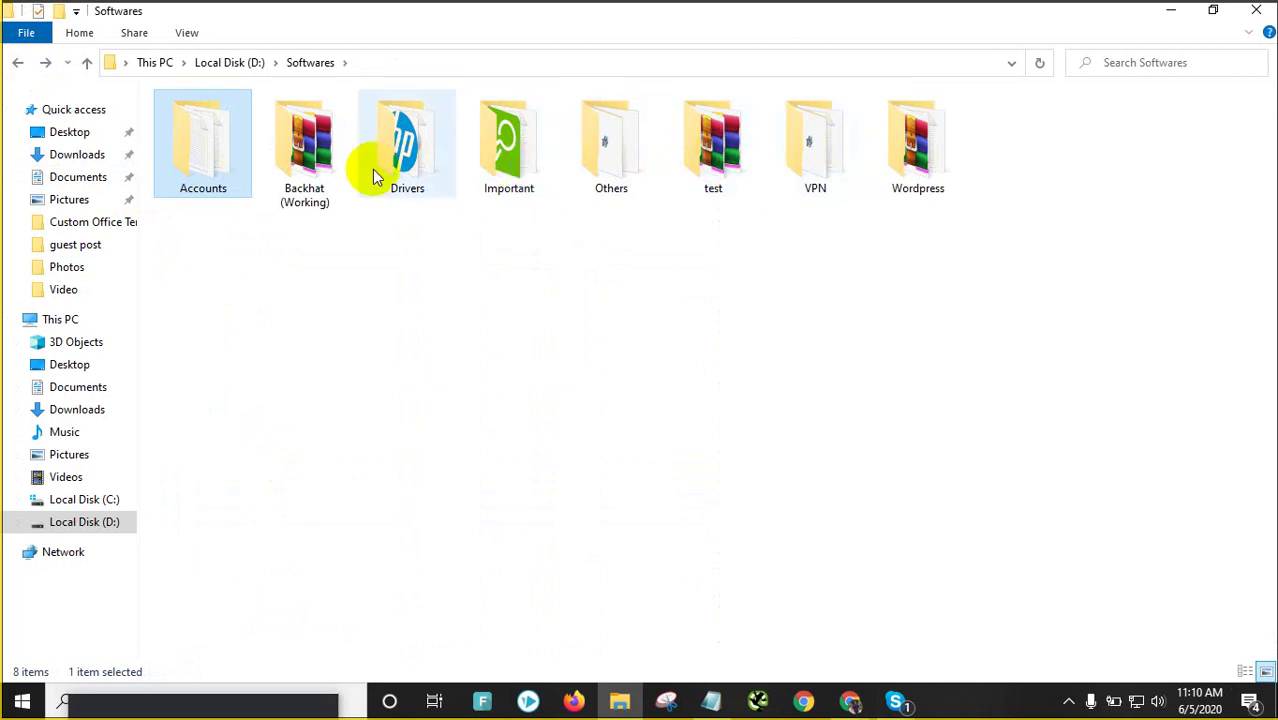
{"action": "double_click", "coordinate": [535, 165]}
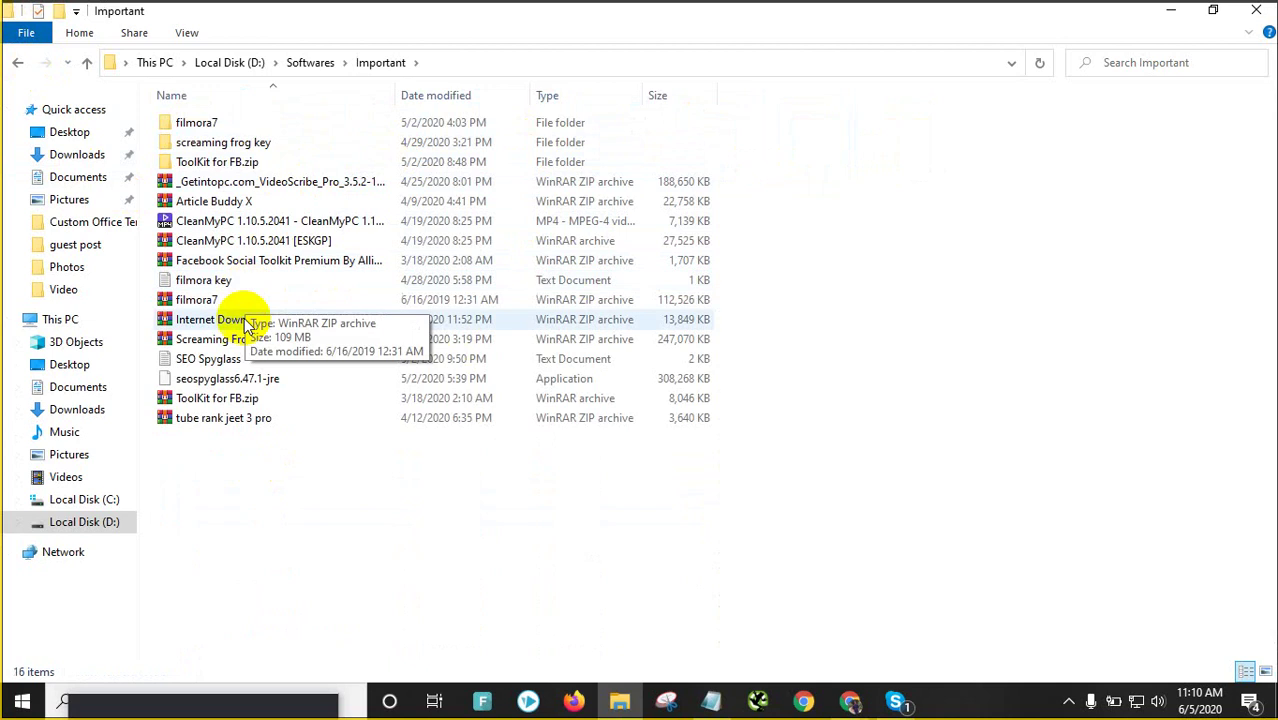
{"action": "left_click", "coordinate": [232, 360]}
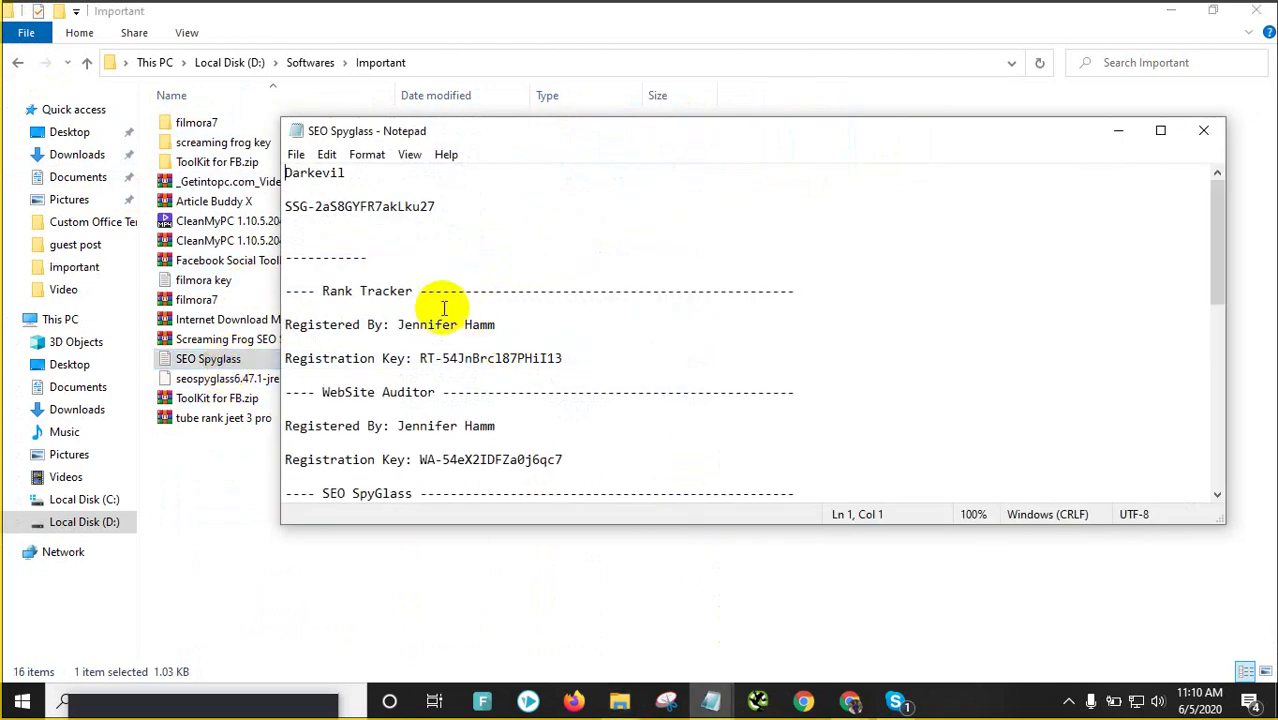
{"action": "left_click", "coordinate": [598, 364]}
{"action": "left_click_drag", "start_coordinate": [598, 364], "coordinate": [280, 318]}
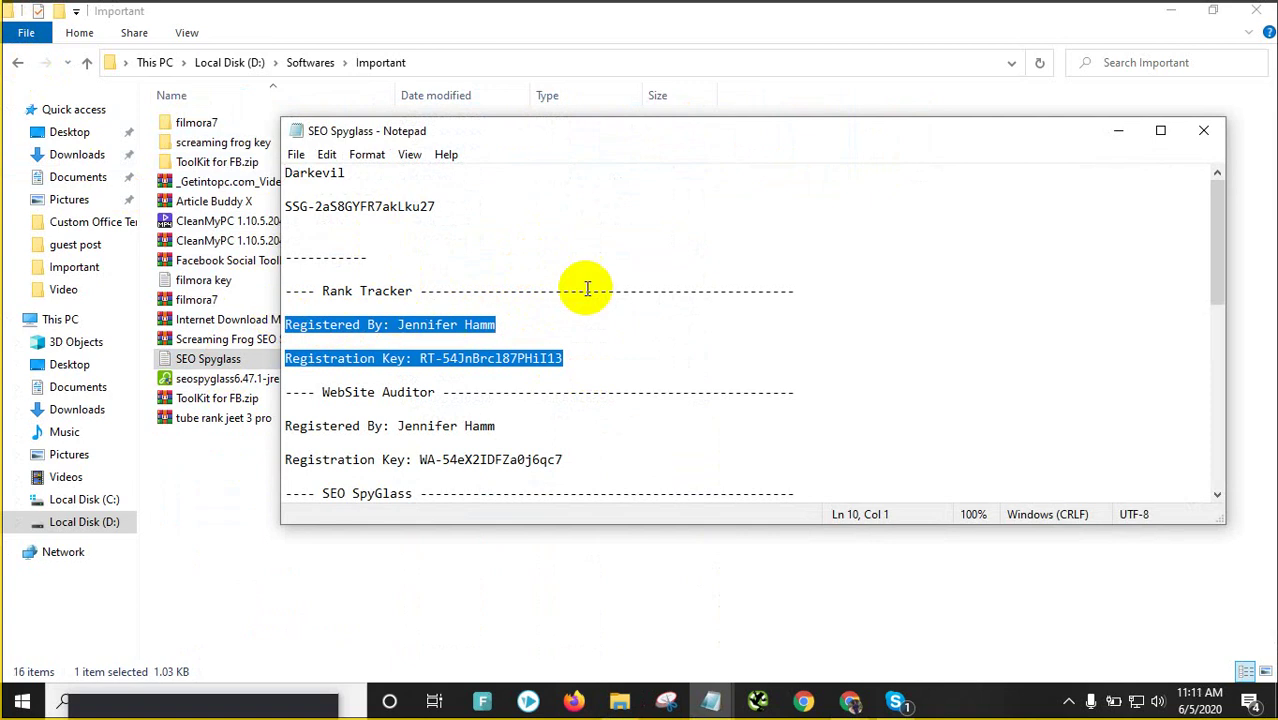
{"action": "scroll", "coordinate": [500, 410], "scroll_direction": "down", "scroll_amount": 1}
{"action": "left_click", "coordinate": [573, 410]}
{"action": "left_click_drag", "start_coordinate": [573, 410], "coordinate": [290, 358]}
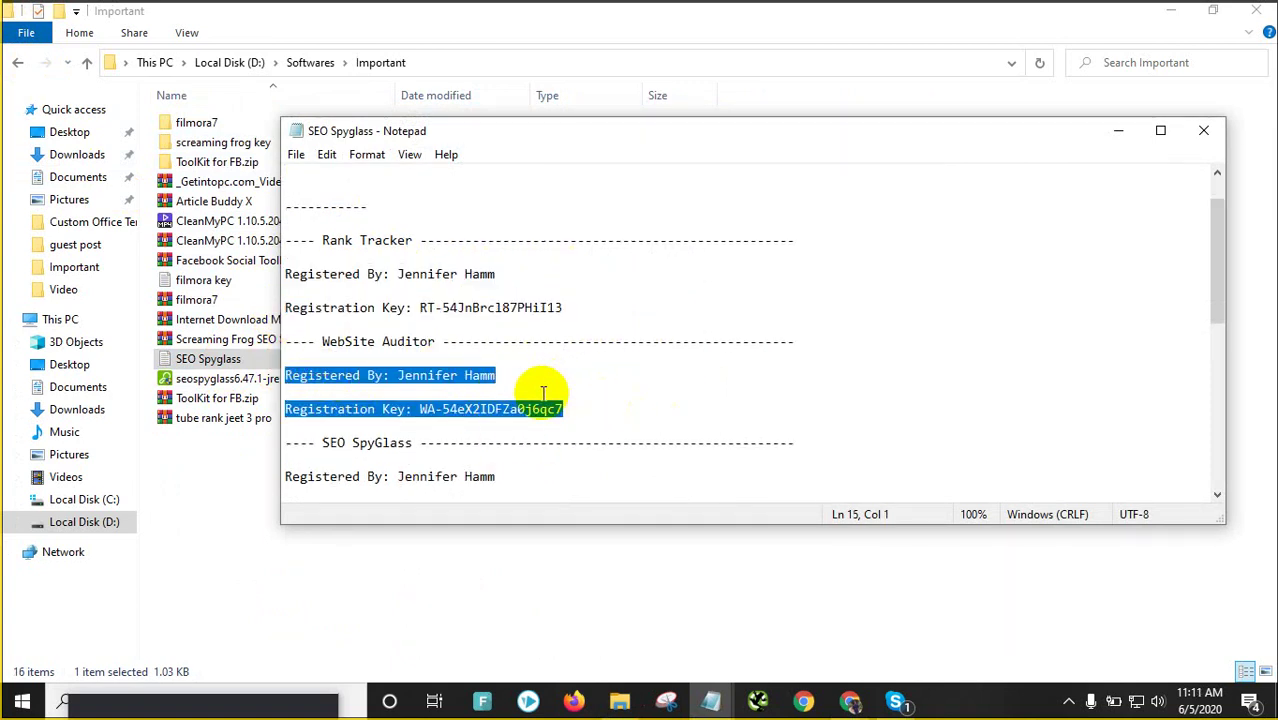
Select further registration lines lower in the note, then scroll back to the top
{"action": "scroll", "coordinate": [496, 390], "scroll_direction": "down", "scroll_amount": 1}
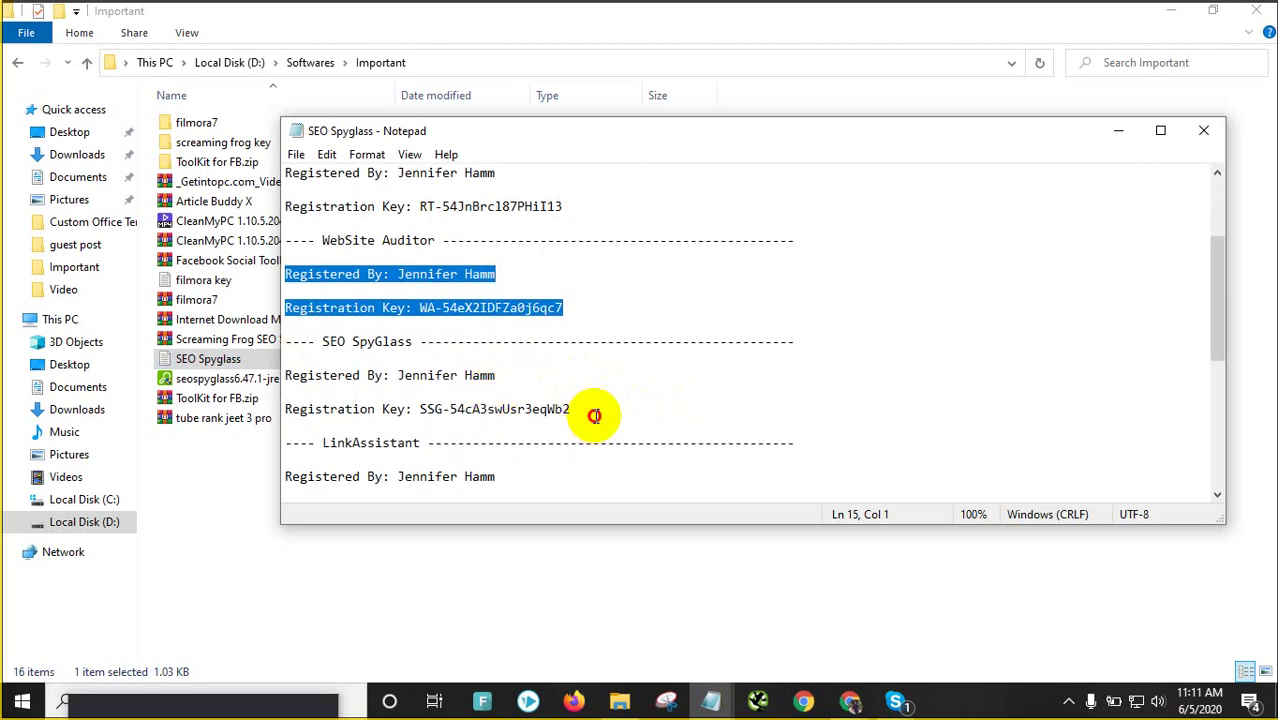
{"action": "left_click_drag", "start_coordinate": [593, 414], "coordinate": [228, 377]}
{"action": "scroll", "coordinate": [565, 414], "scroll_direction": "down", "scroll_amount": 1}
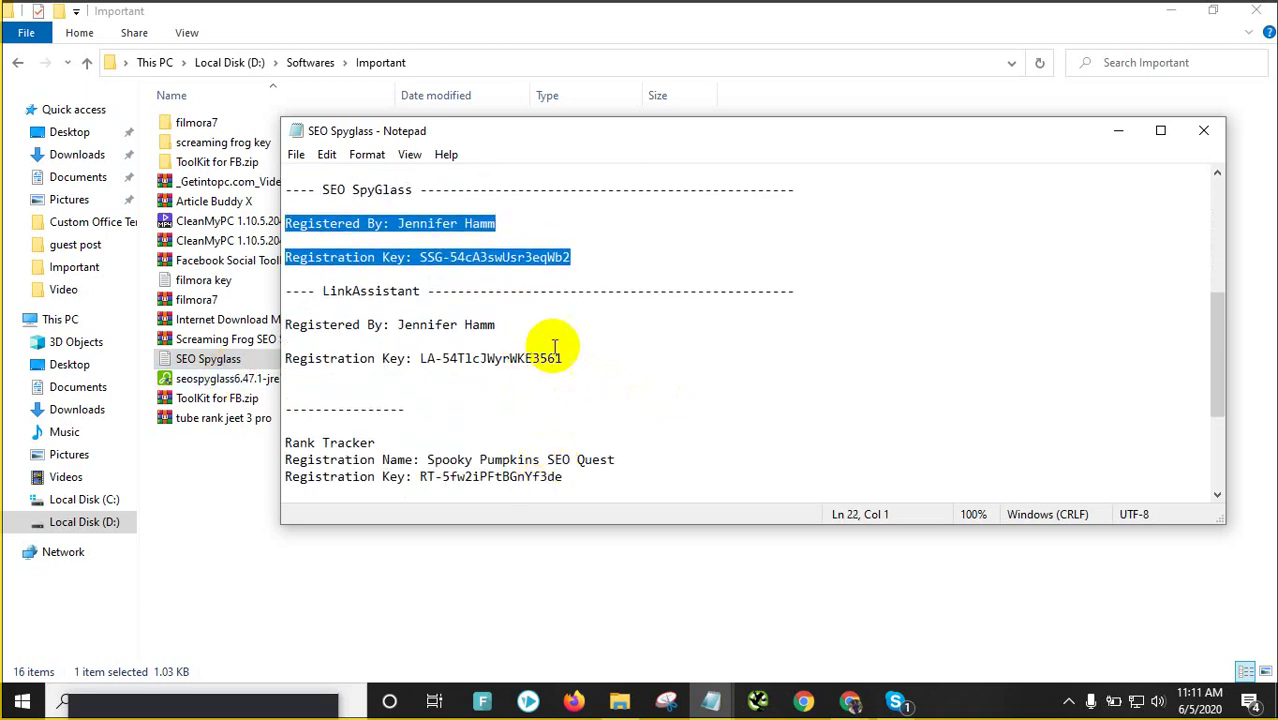
{"action": "left_click_drag", "start_coordinate": [582, 363], "coordinate": [305, 320]}
{"action": "scroll", "coordinate": [851, 376], "scroll_direction": "up", "scroll_amount": 4}
{"action": "scroll", "coordinate": [780, 350], "scroll_direction": "up", "scroll_amount": 1}
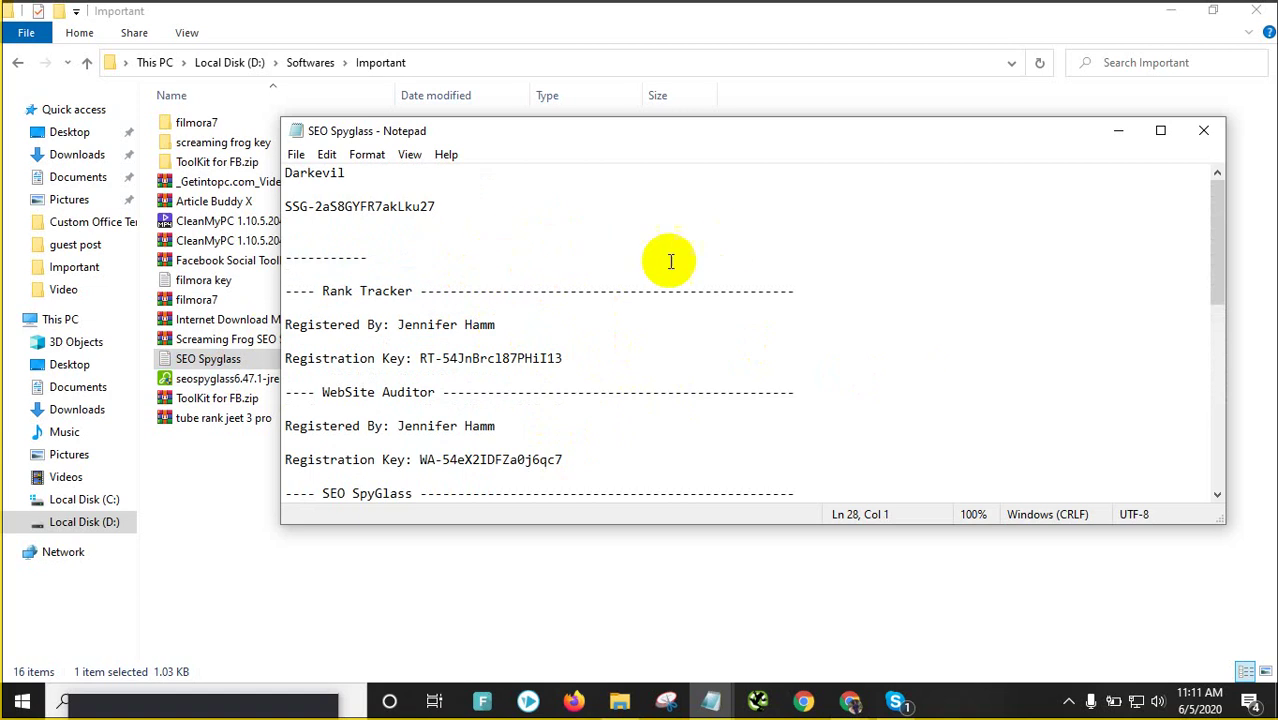
Select the SEO Spyglass key and account name lines, then close Notepad
{"action": "left_click", "coordinate": [1098, 262]}
{"action": "left_click_drag", "start_coordinate": [560, 205], "coordinate": [251, 171]}
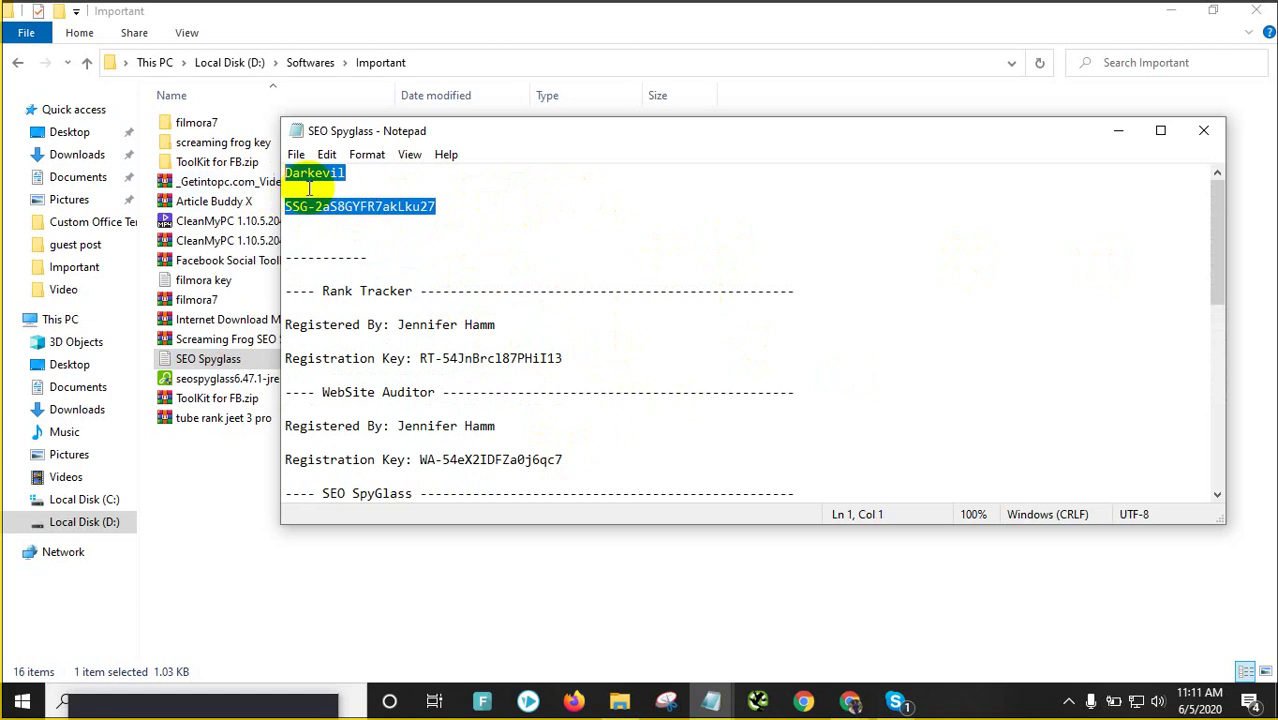
{"action": "left_click_drag", "start_coordinate": [357, 168], "coordinate": [262, 171]}
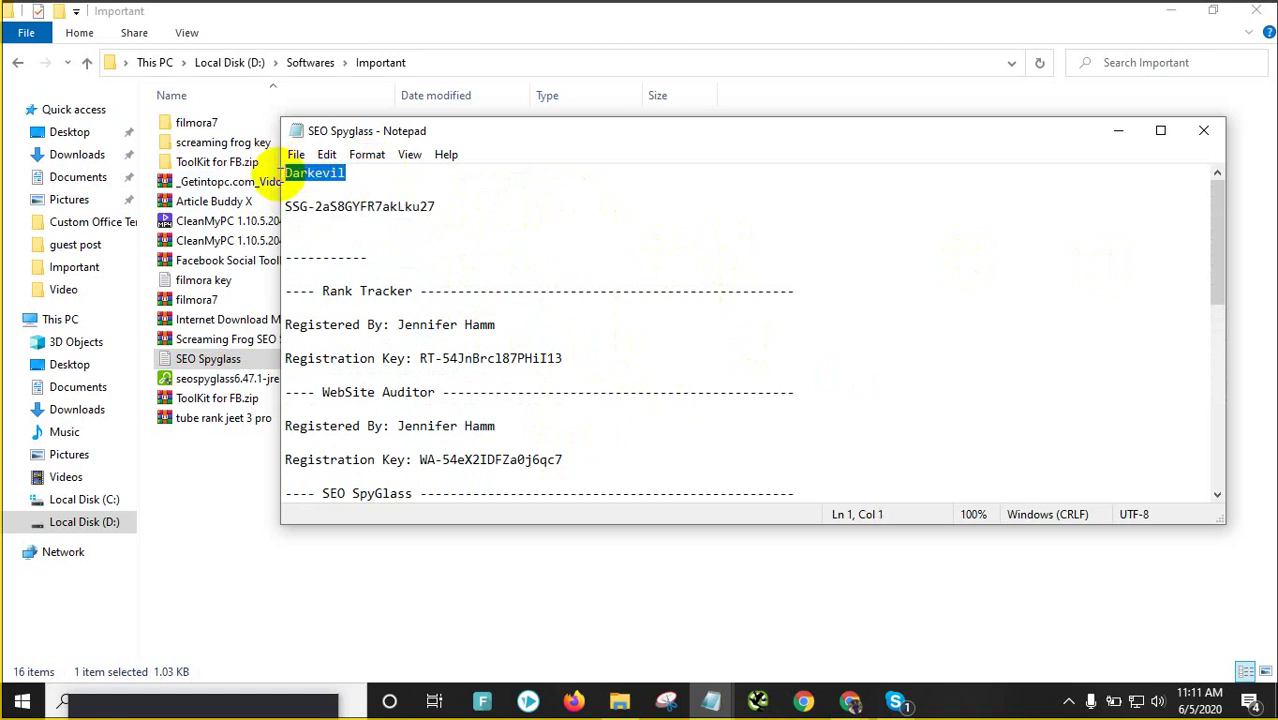
{"action": "left_click", "coordinate": [1204, 130]}
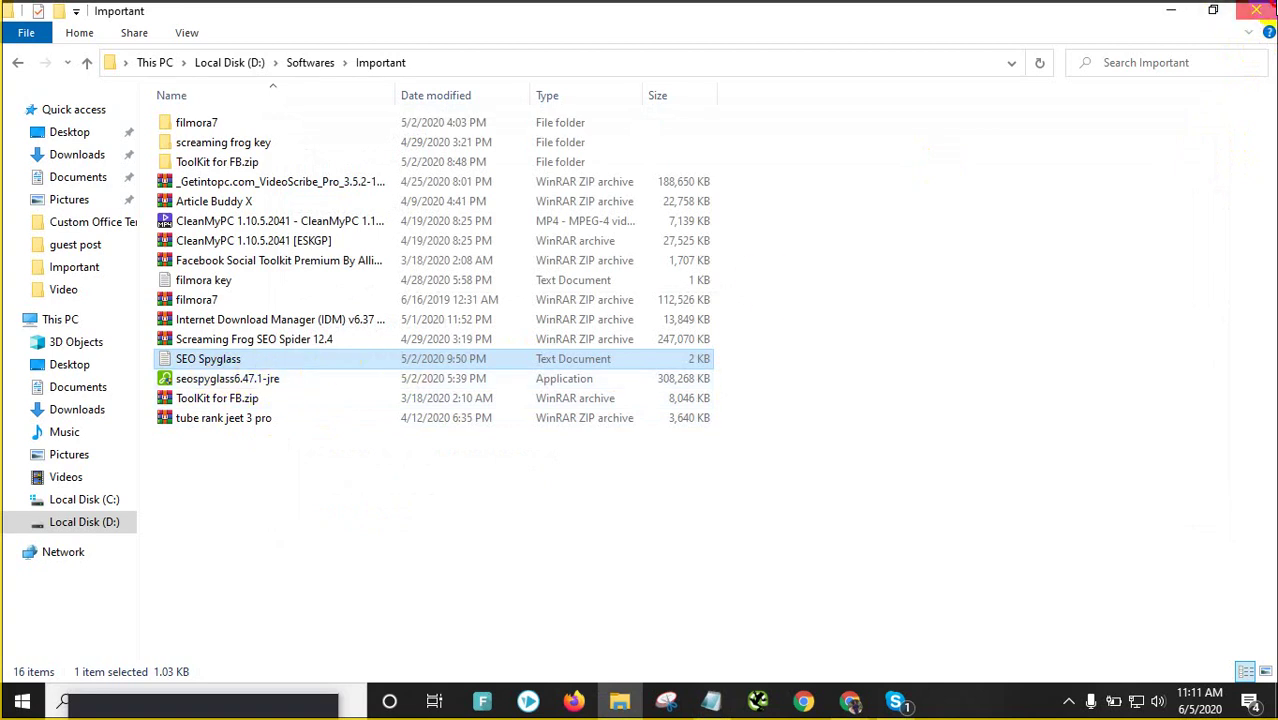
Close File Explorer and return to Chrome's techlife.com.bd tab after a brief look at Gmail
{"action": "left_click", "coordinate": [1256, 10]}
{"action": "scroll", "coordinate": [558, 501], "scroll_direction": "down", "scroll_amount": 4}
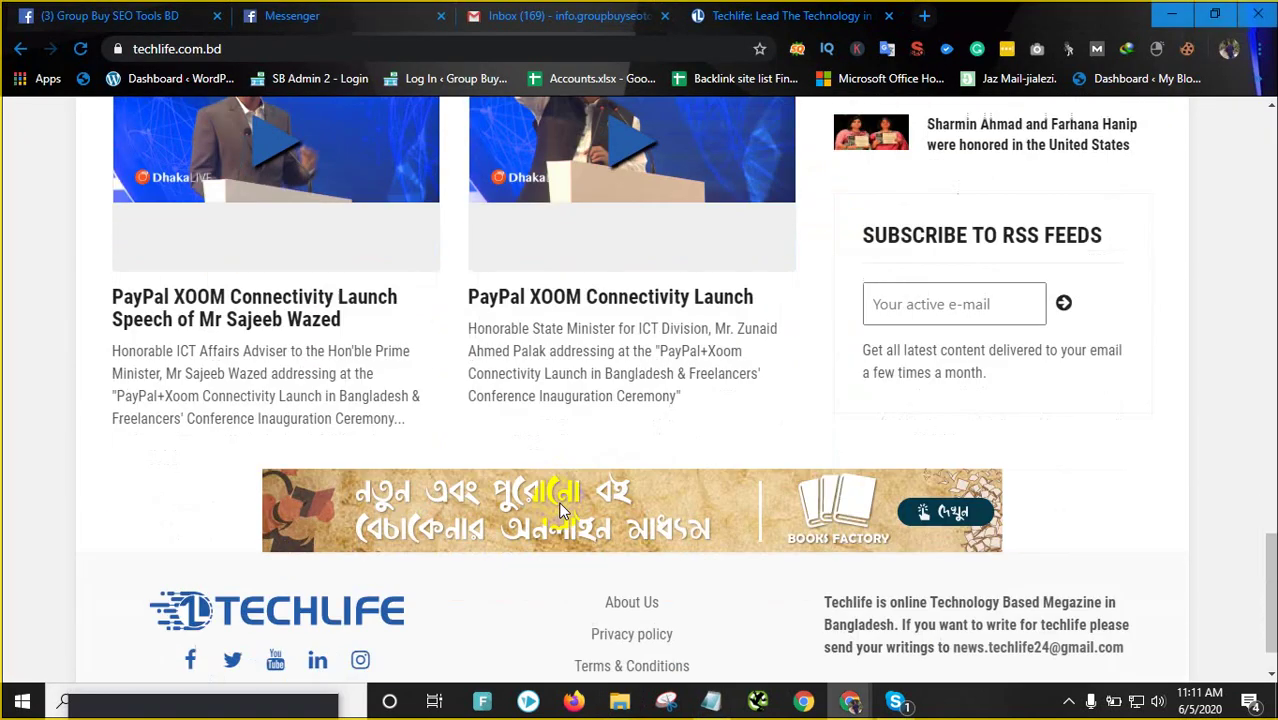
{"action": "scroll", "coordinate": [559, 501], "scroll_direction": "up", "scroll_amount": 5}
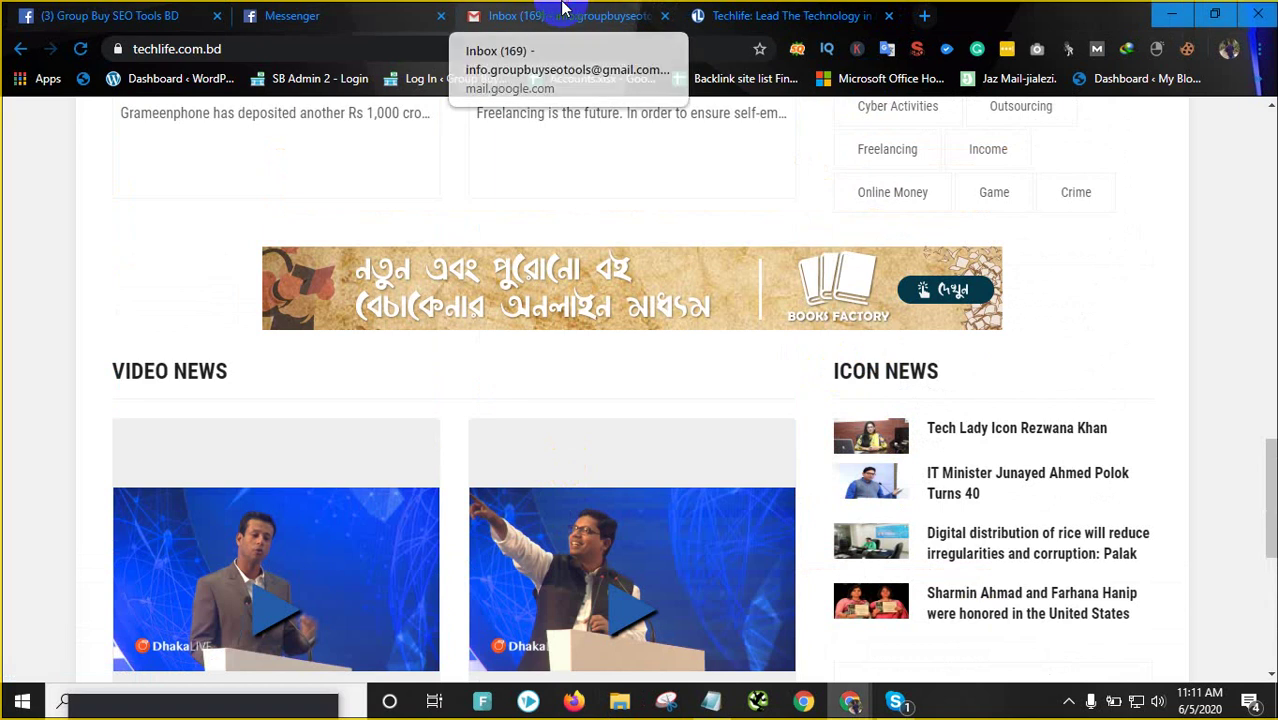
{"action": "left_click", "coordinate": [563, 10]}
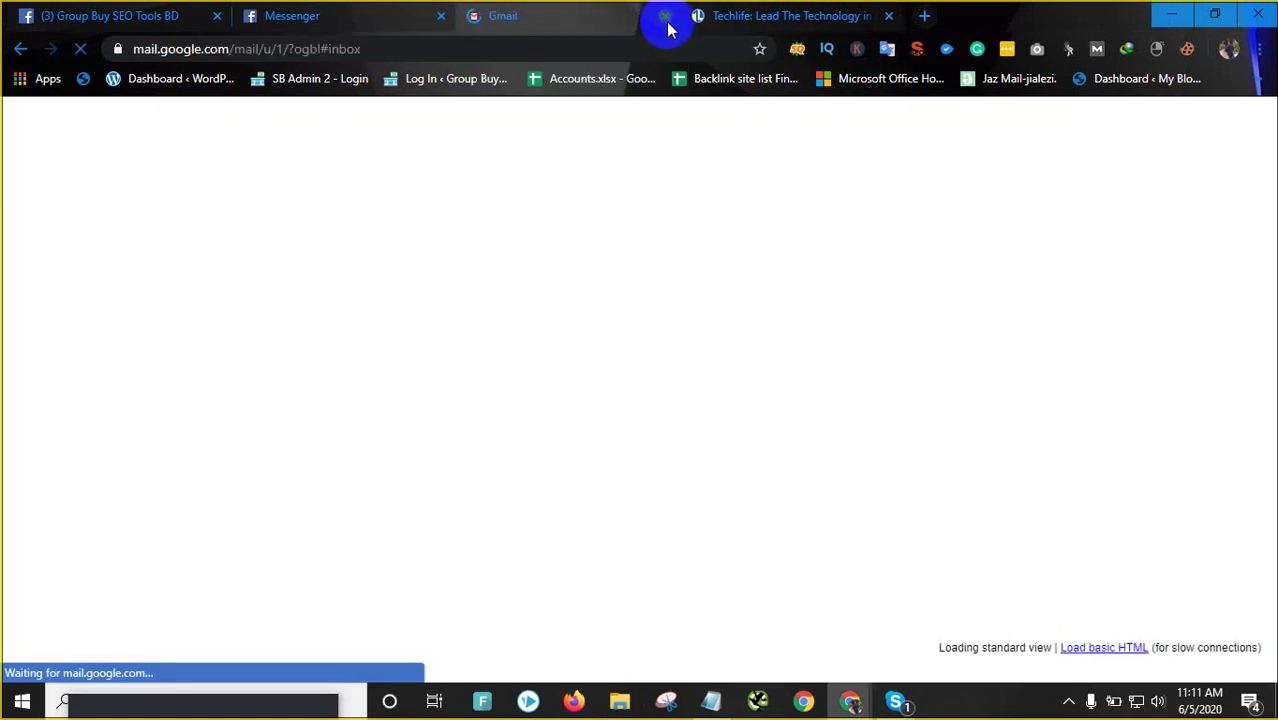
{"action": "left_click", "coordinate": [766, 22]}
Scroll through the Techlife homepage and back up toward the header menu
{"action": "scroll", "coordinate": [452, 553], "scroll_direction": "down", "scroll_amount": 5}
{"action": "scroll", "coordinate": [572, 525], "scroll_direction": "up", "scroll_amount": 15}
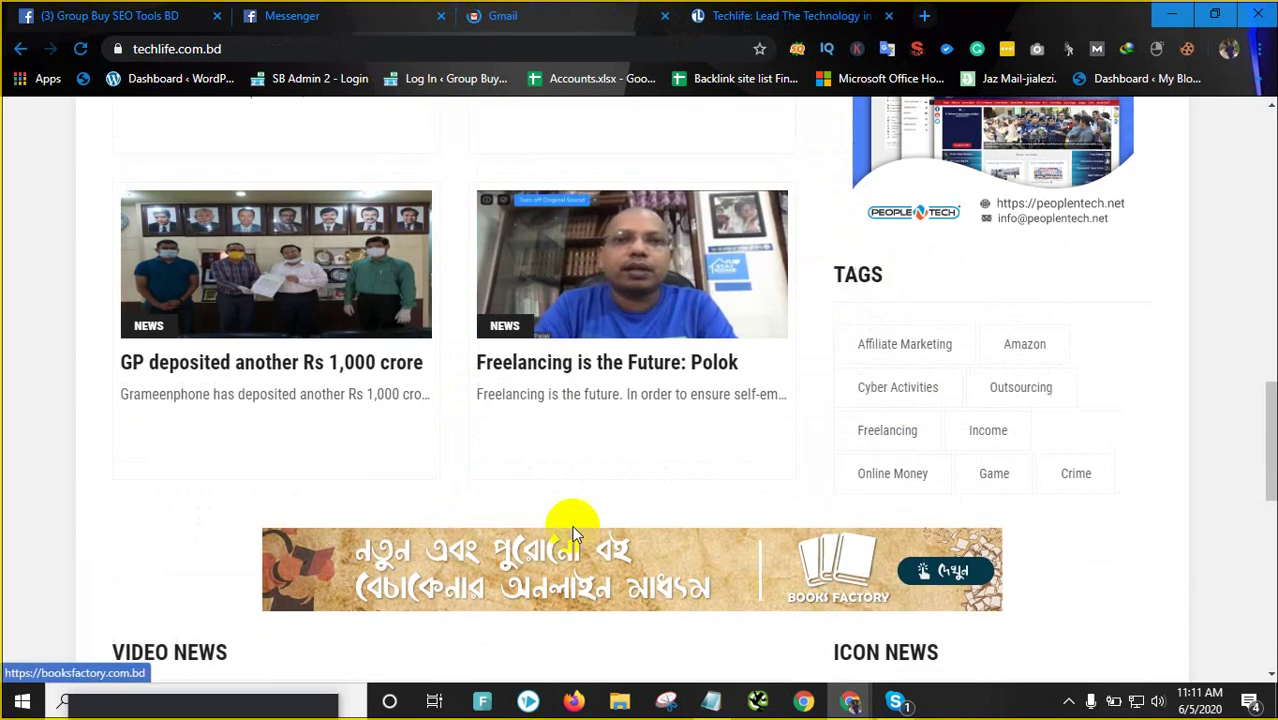
{"action": "scroll", "coordinate": [608, 396], "scroll_direction": "down", "scroll_amount": 5}
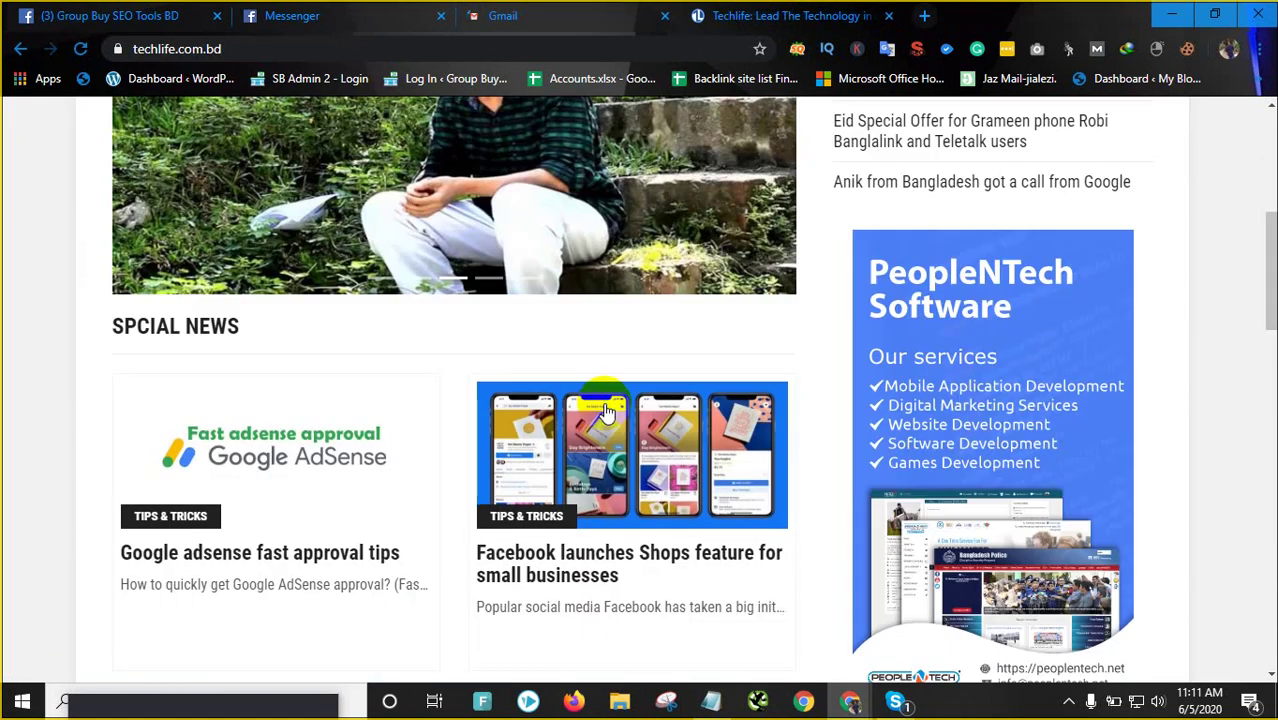
{"action": "scroll", "coordinate": [501, 433], "scroll_direction": "up", "scroll_amount": 5}
{"action": "scroll", "coordinate": [520, 433], "scroll_direction": "down", "scroll_amount": 2}
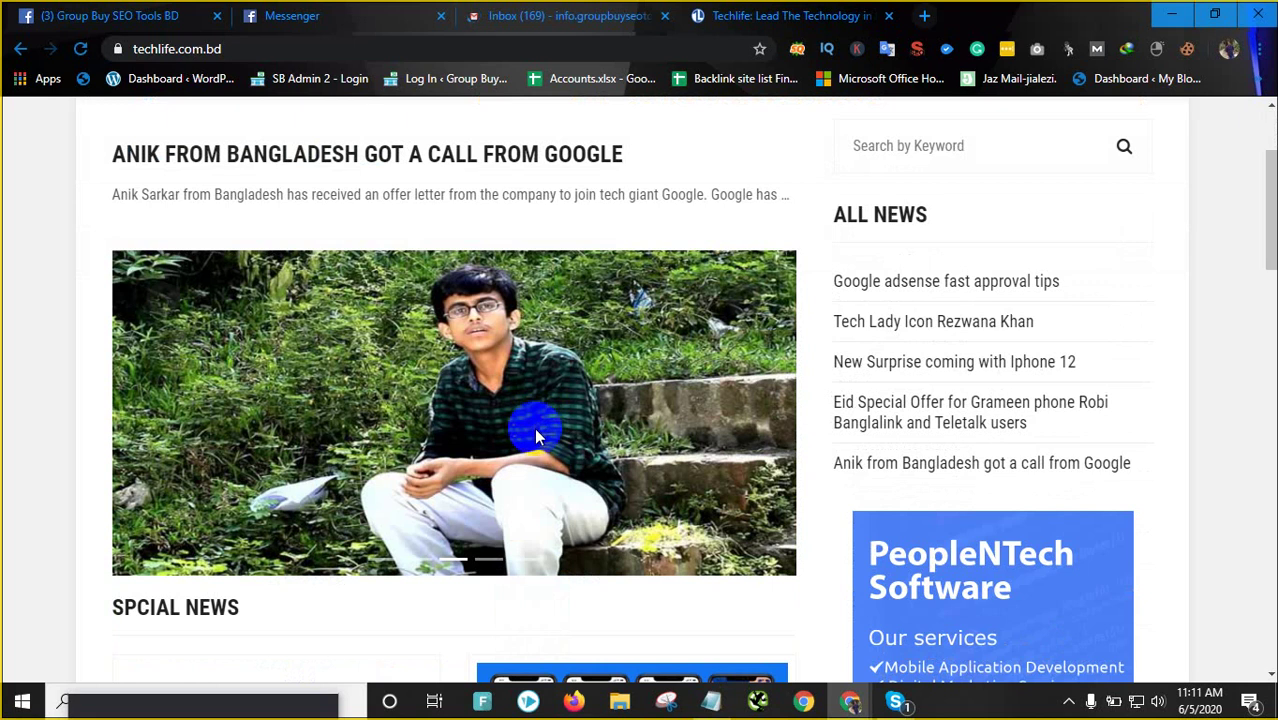
{"action": "scroll", "coordinate": [524, 581], "scroll_direction": "down", "scroll_amount": 1}
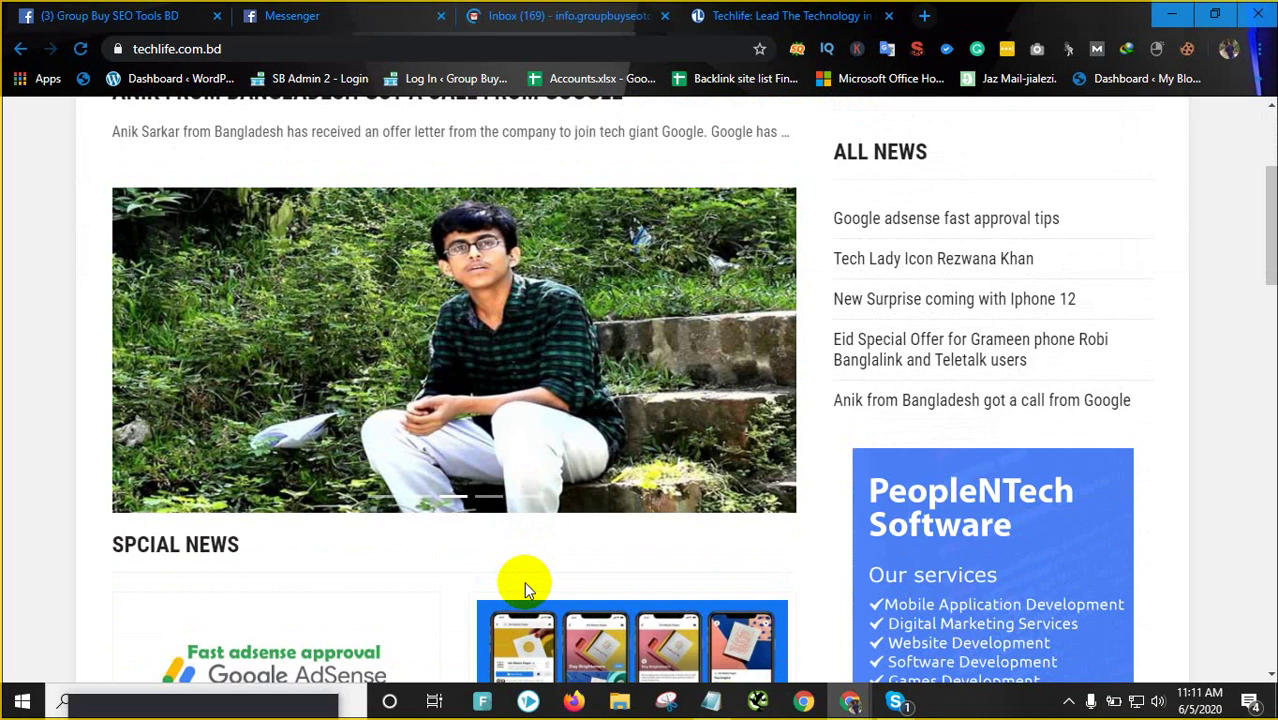
{"action": "scroll", "coordinate": [525, 582], "scroll_direction": "down", "scroll_amount": 5}
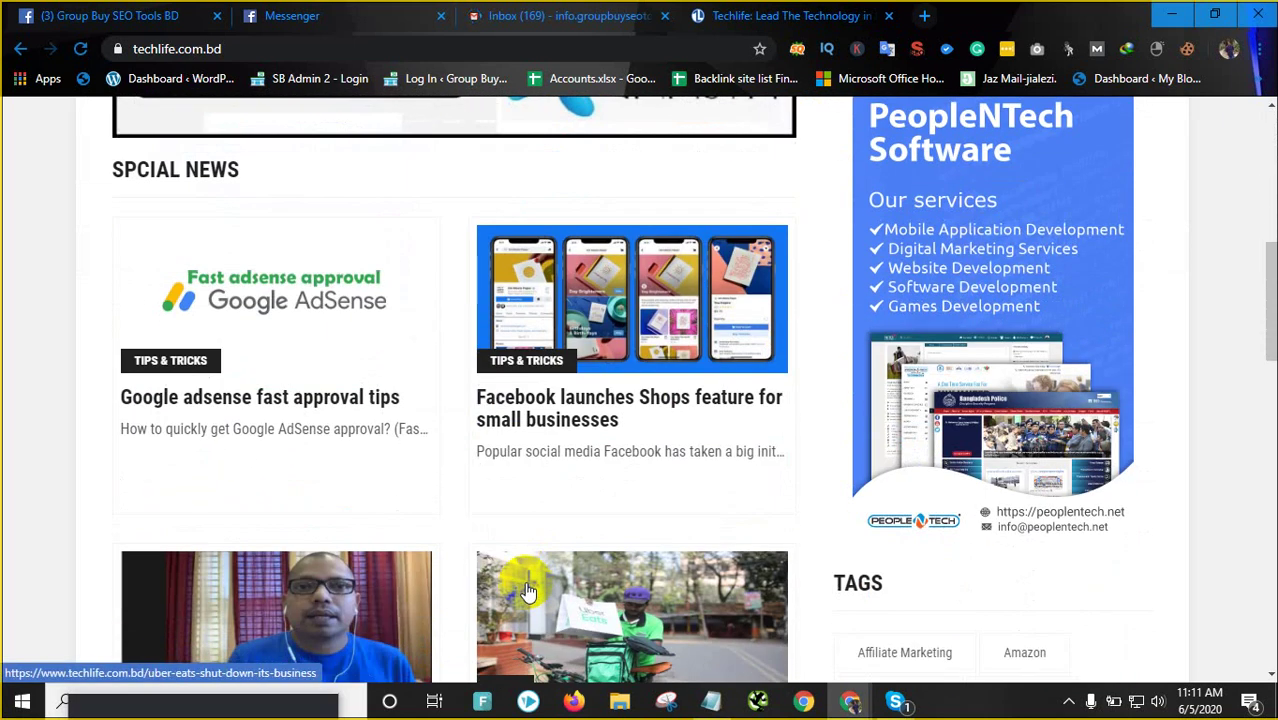
{"action": "scroll", "coordinate": [526, 590], "scroll_direction": "down", "scroll_amount": 15}
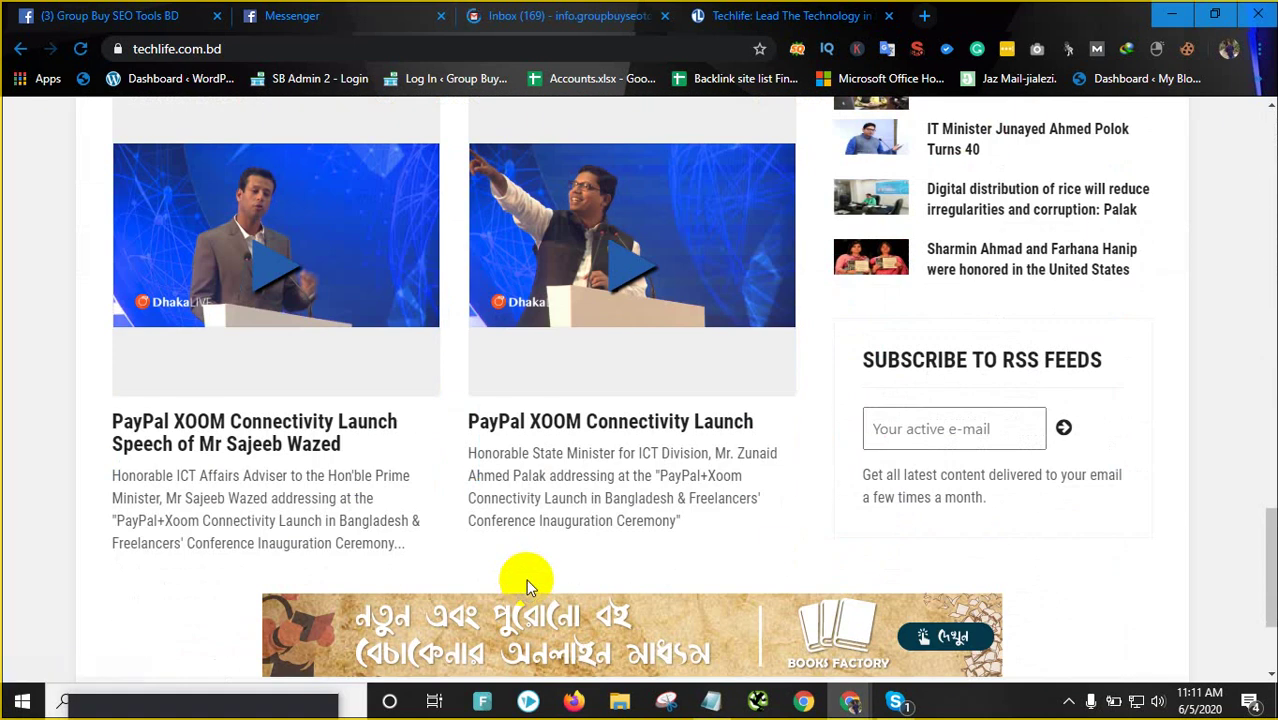
{"action": "scroll", "coordinate": [526, 579], "scroll_direction": "down", "scroll_amount": 3}
{"action": "scroll", "coordinate": [526, 582], "scroll_direction": "up", "scroll_amount": 20}
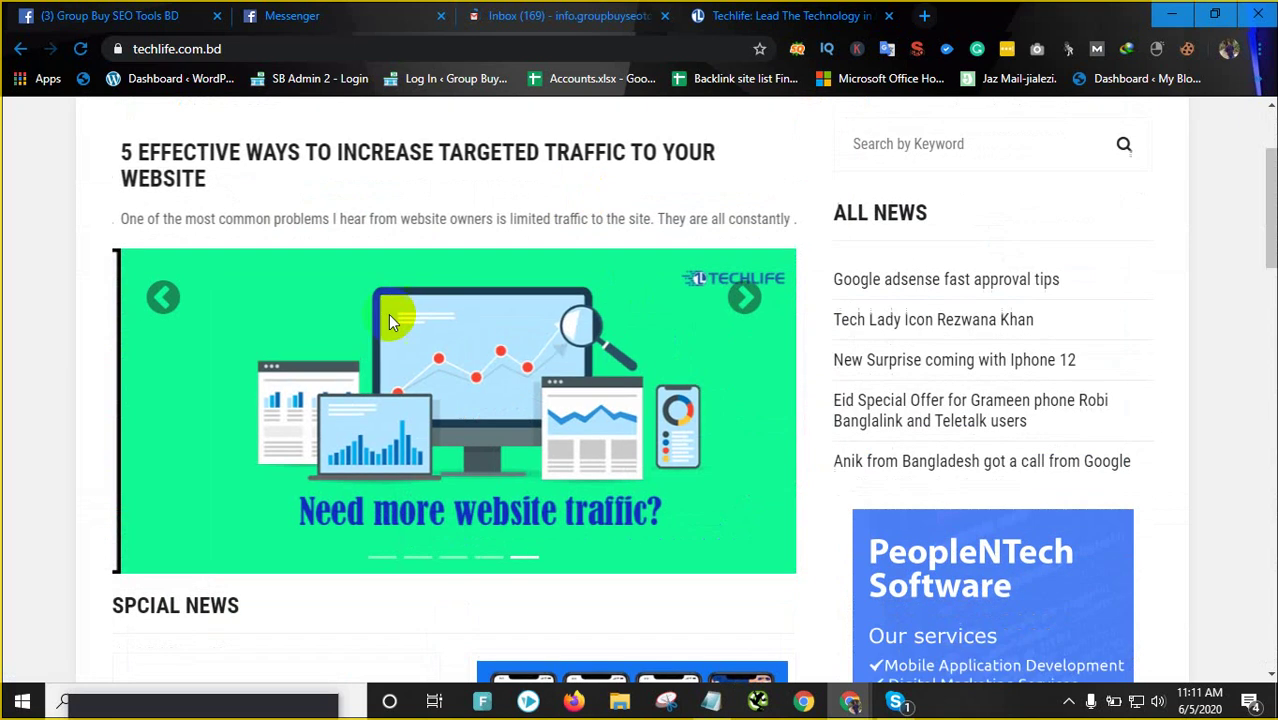
{"action": "scroll", "coordinate": [388, 314], "scroll_direction": "up", "scroll_amount": 2}
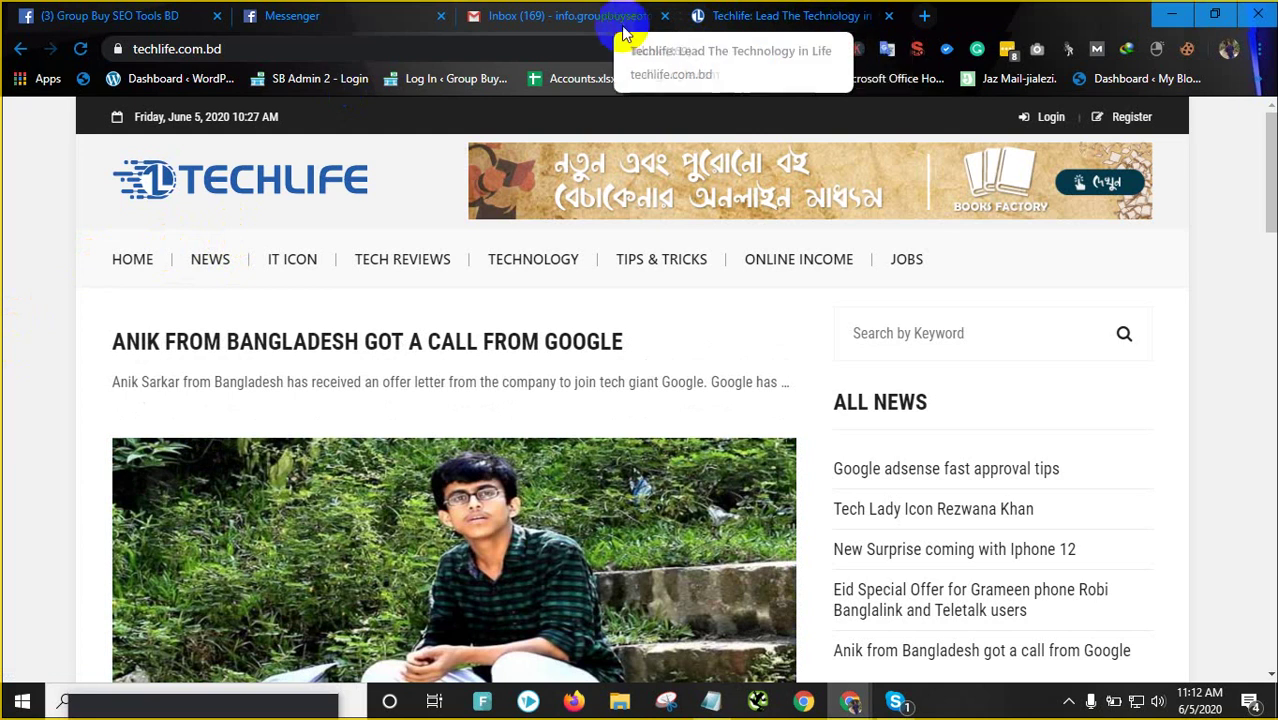
Add an empty new tab, then review the Techlife homepage slider and select its techlife.com.bd address
{"action": "left_click", "coordinate": [928, 17]}
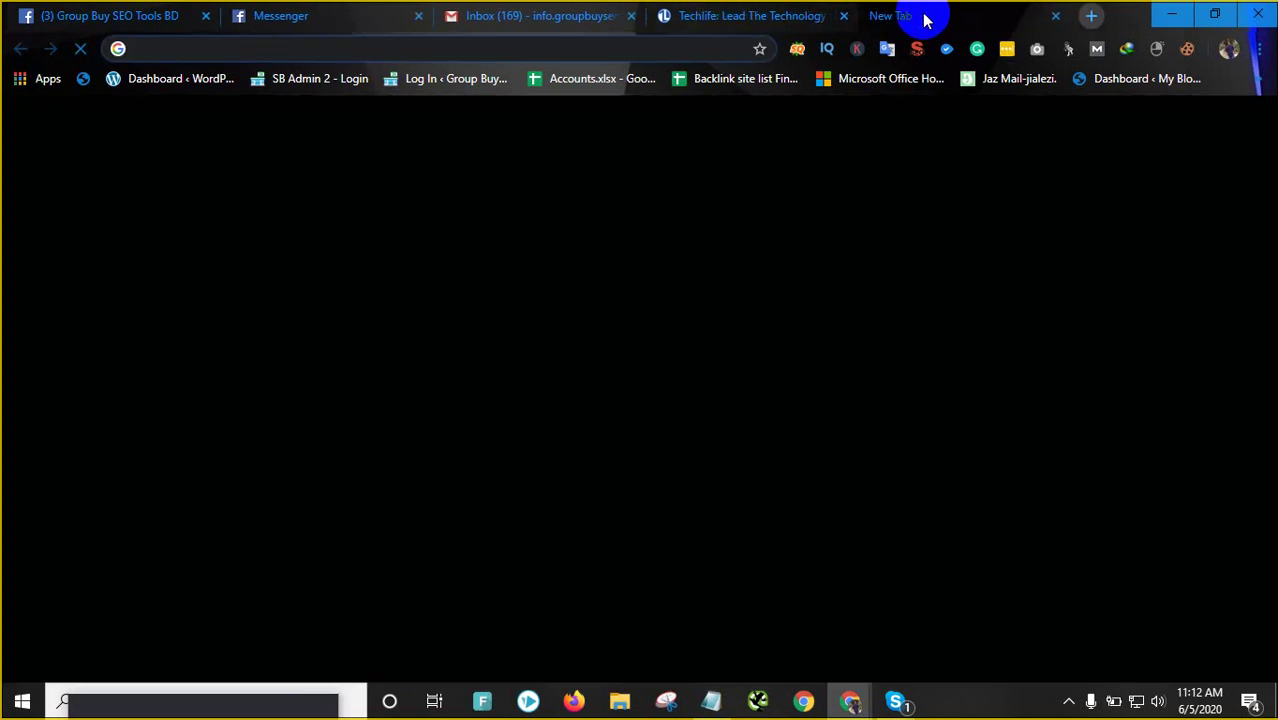
{"action": "left_click", "coordinate": [753, 12]}
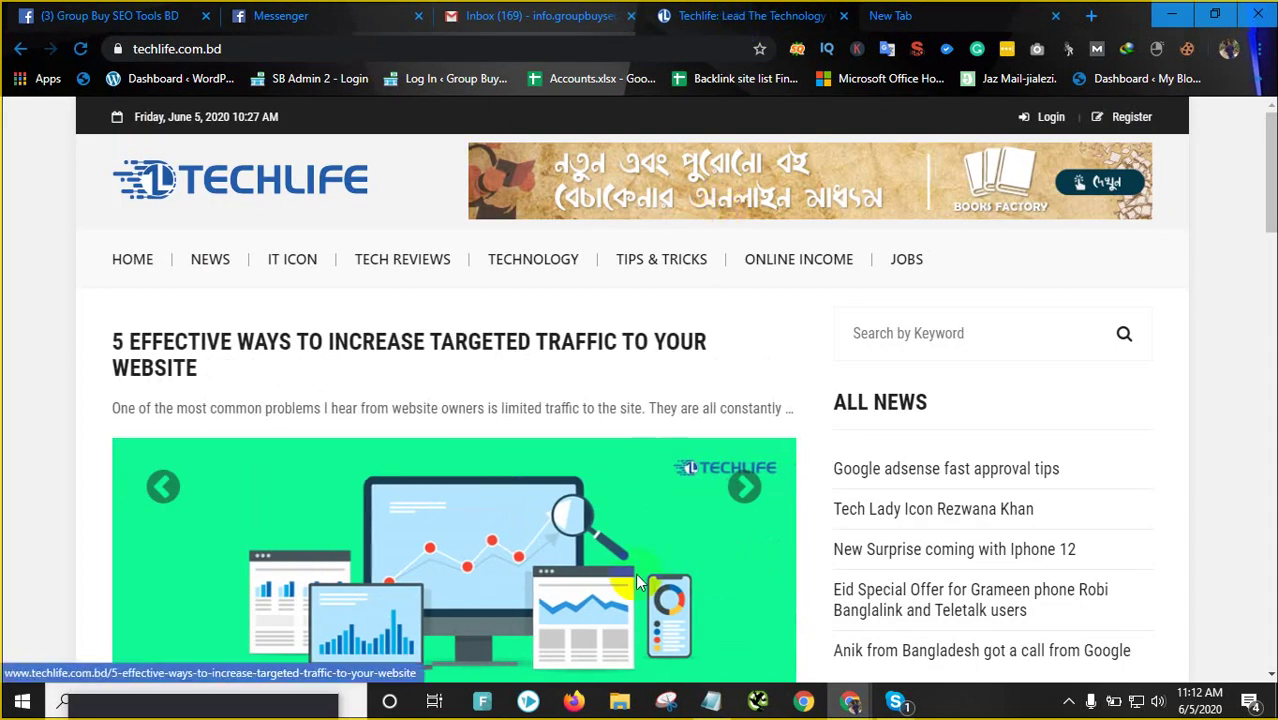
{"action": "scroll", "coordinate": [640, 600], "scroll_direction": "down", "scroll_amount": 5}
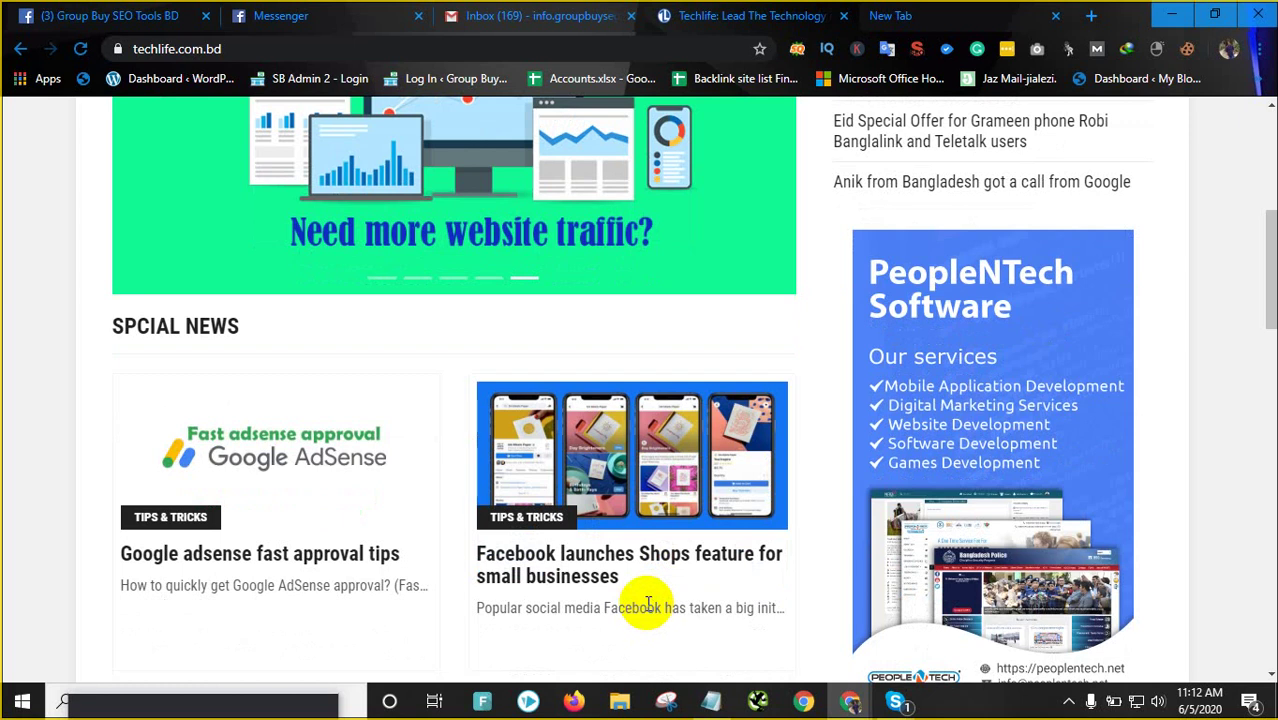
{"action": "scroll", "coordinate": [645, 600], "scroll_direction": "up", "scroll_amount": 3}
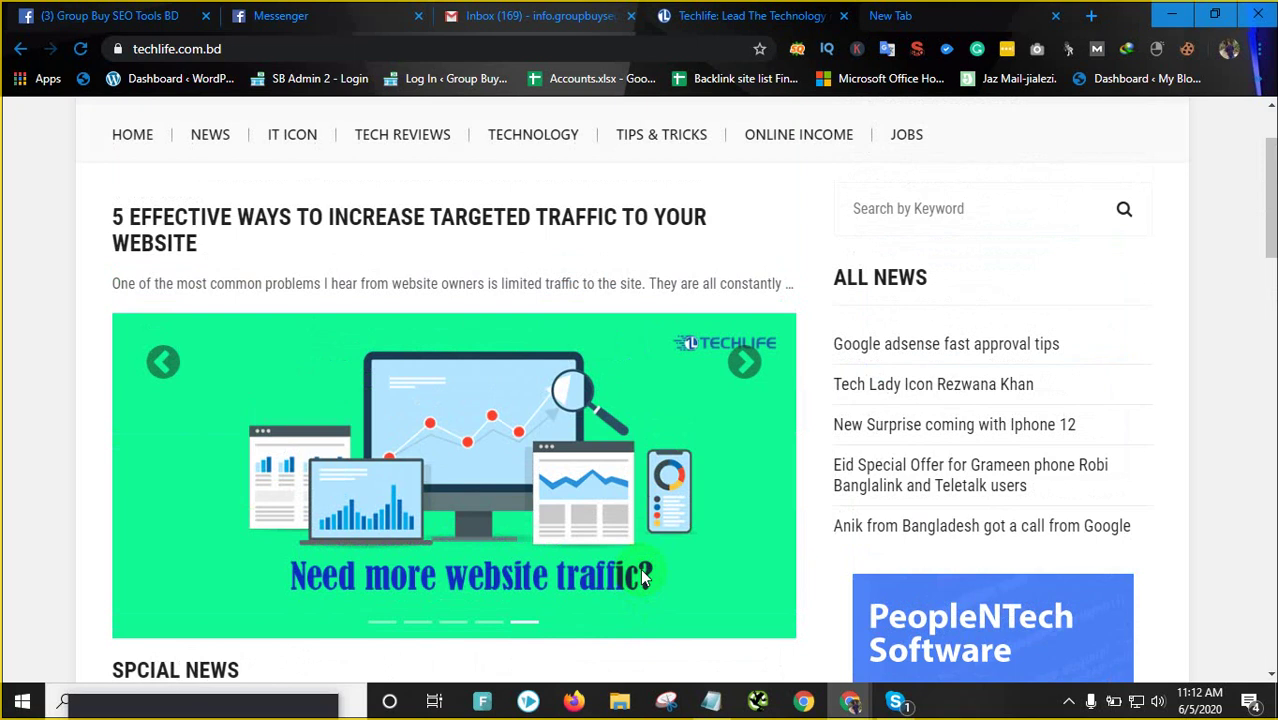
{"action": "scroll", "coordinate": [560, 232], "scroll_direction": "up", "scroll_amount": 1}
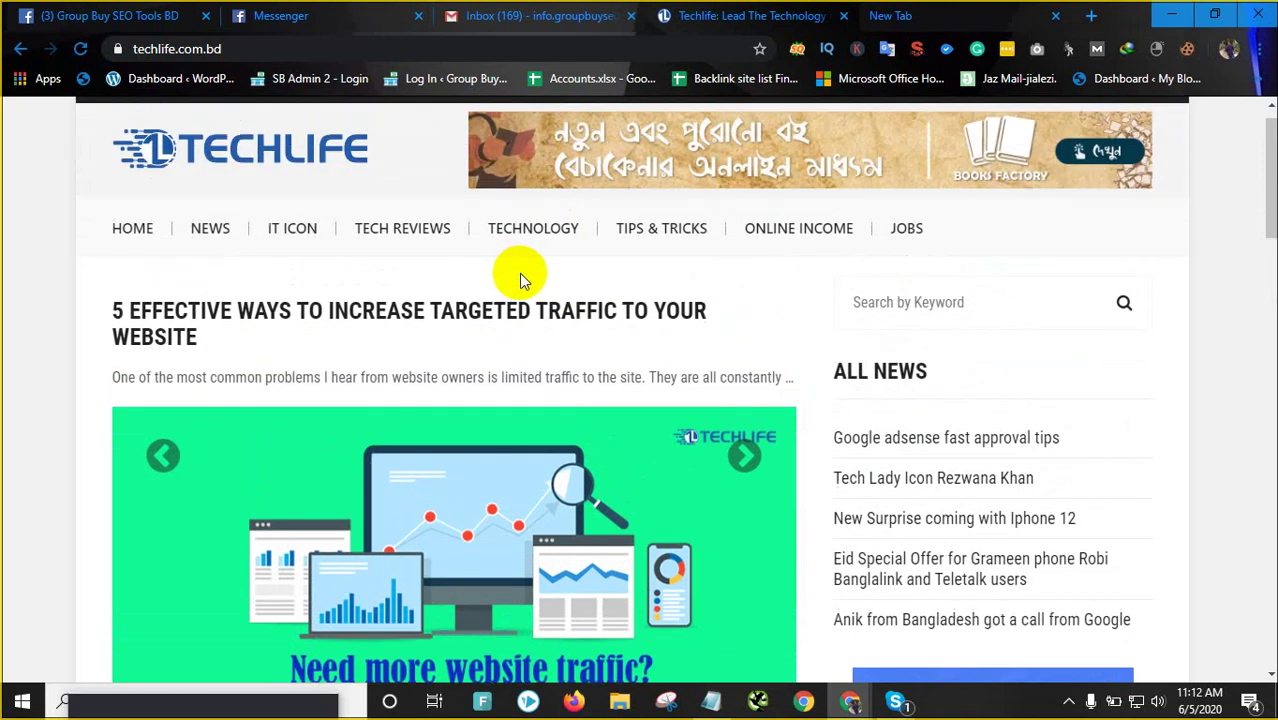
{"action": "scroll", "coordinate": [519, 273], "scroll_direction": "up", "scroll_amount": 1}
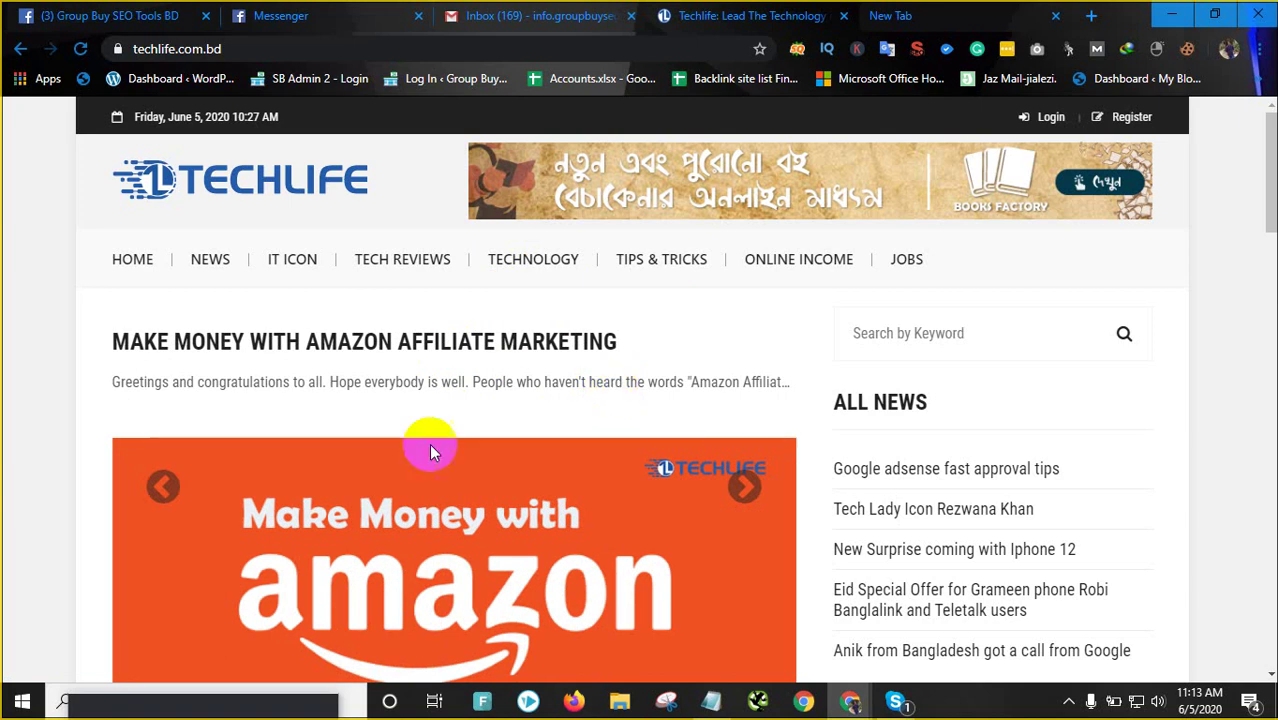
{"action": "scroll", "coordinate": [670, 457], "scroll_direction": "down", "scroll_amount": 1}
{"action": "scroll", "coordinate": [670, 462], "scroll_direction": "up", "scroll_amount": 1}
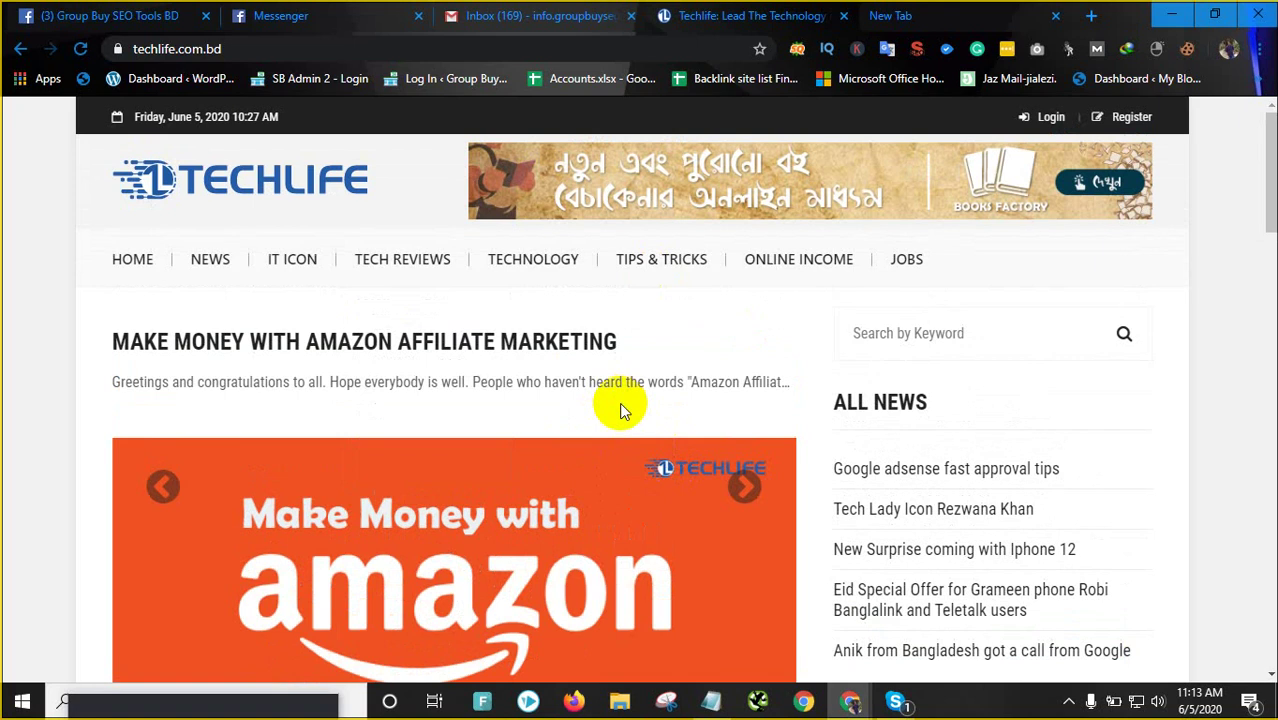
{"action": "left_click", "coordinate": [163, 487]}
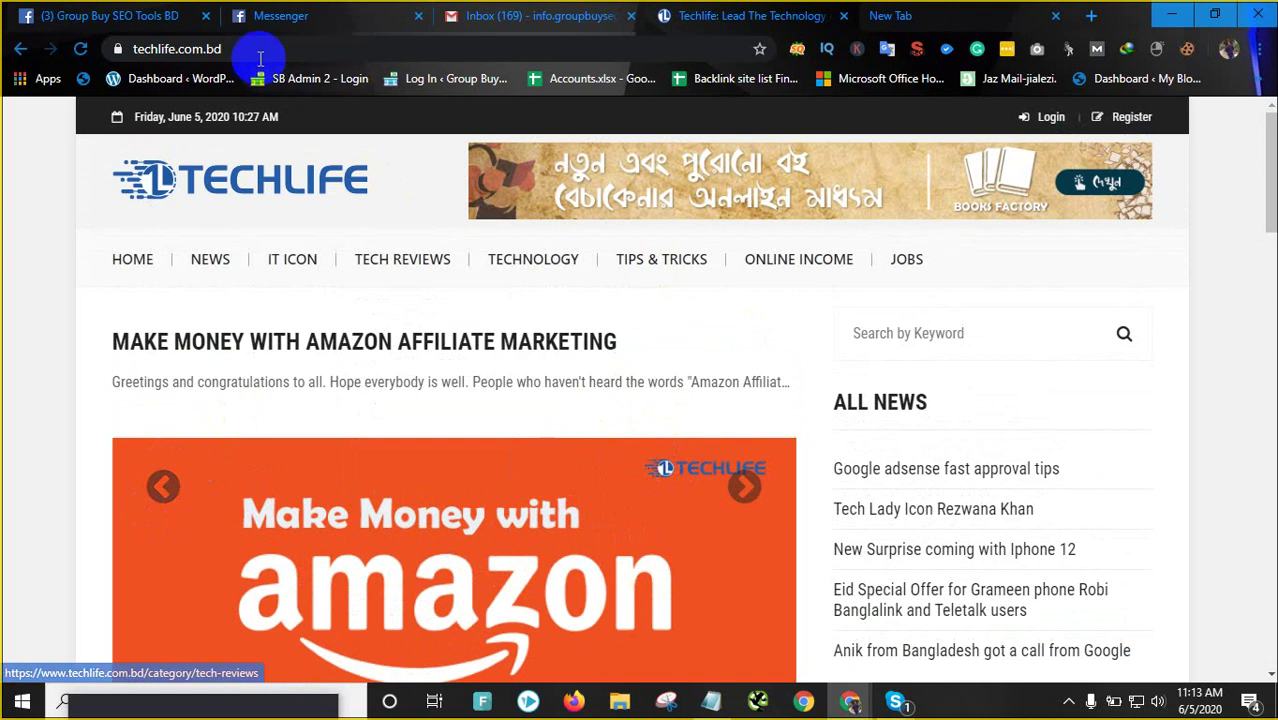
{"action": "left_click", "coordinate": [150, 49]}
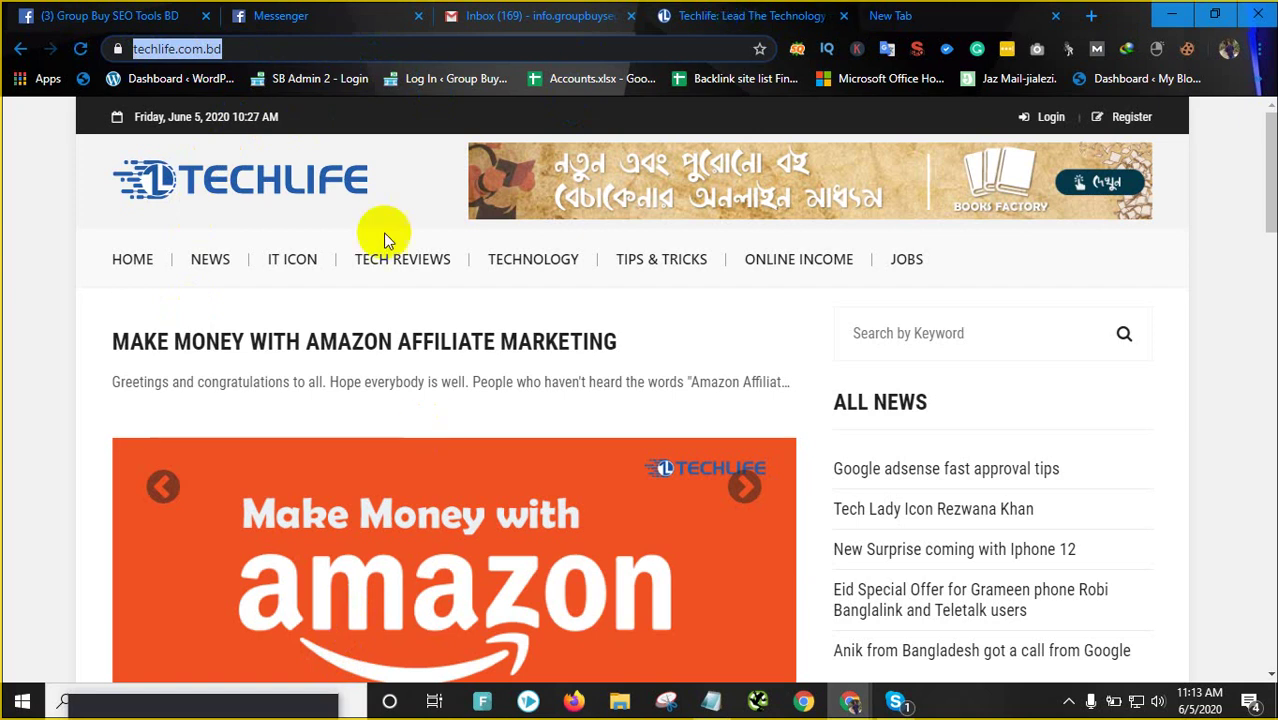
Load runway.com.bd in the new tab and select its address
{"action": "left_click", "coordinate": [900, 14]}
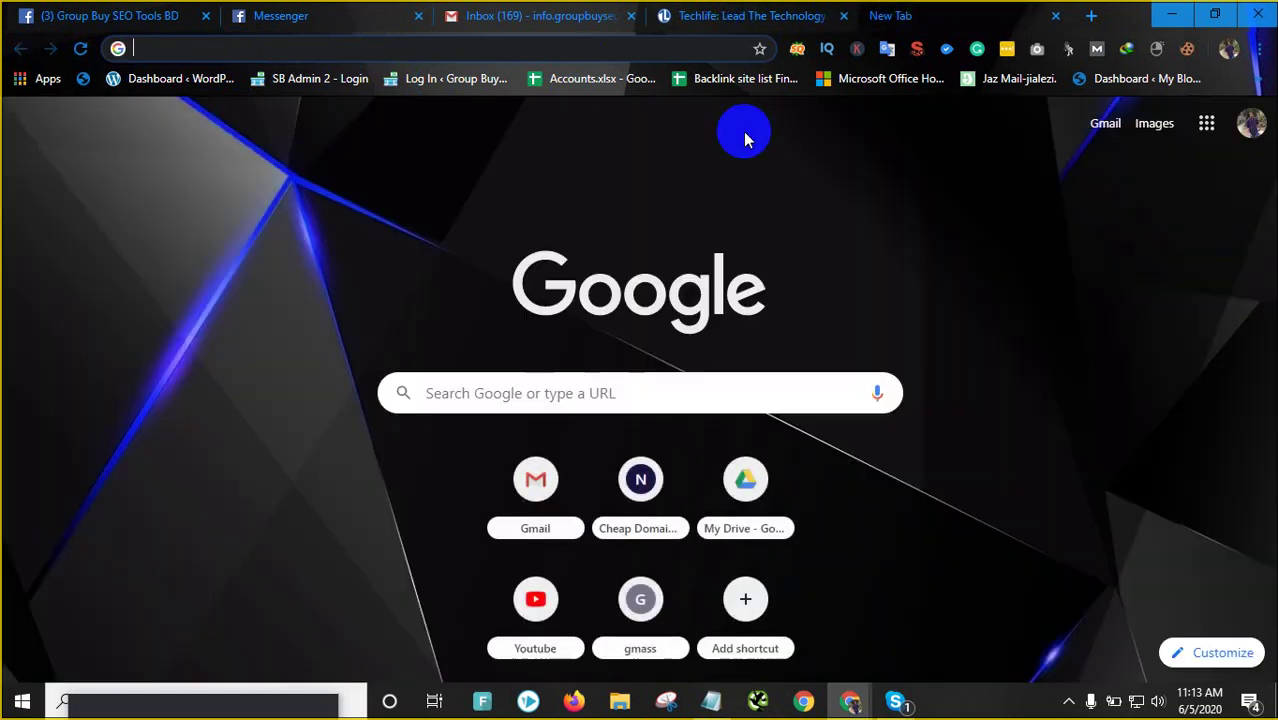
{"action": "type", "text": "runway"}
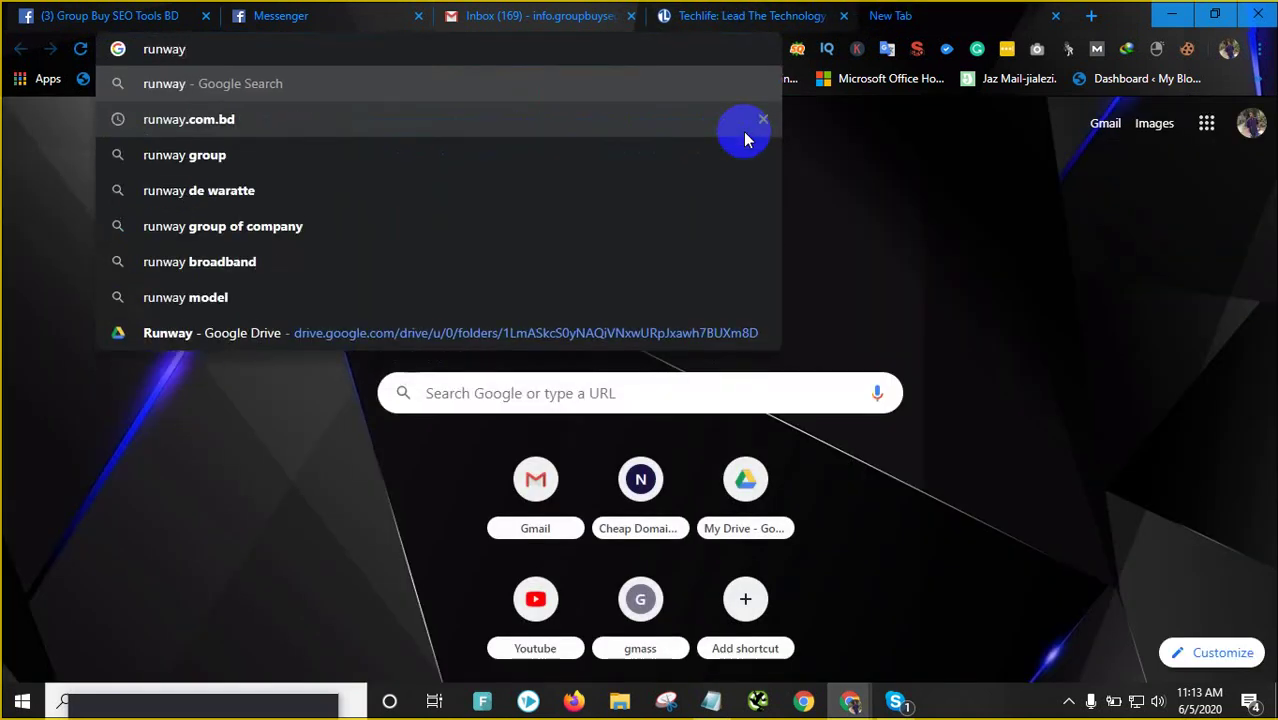
{"action": "type", "text": ".com"}
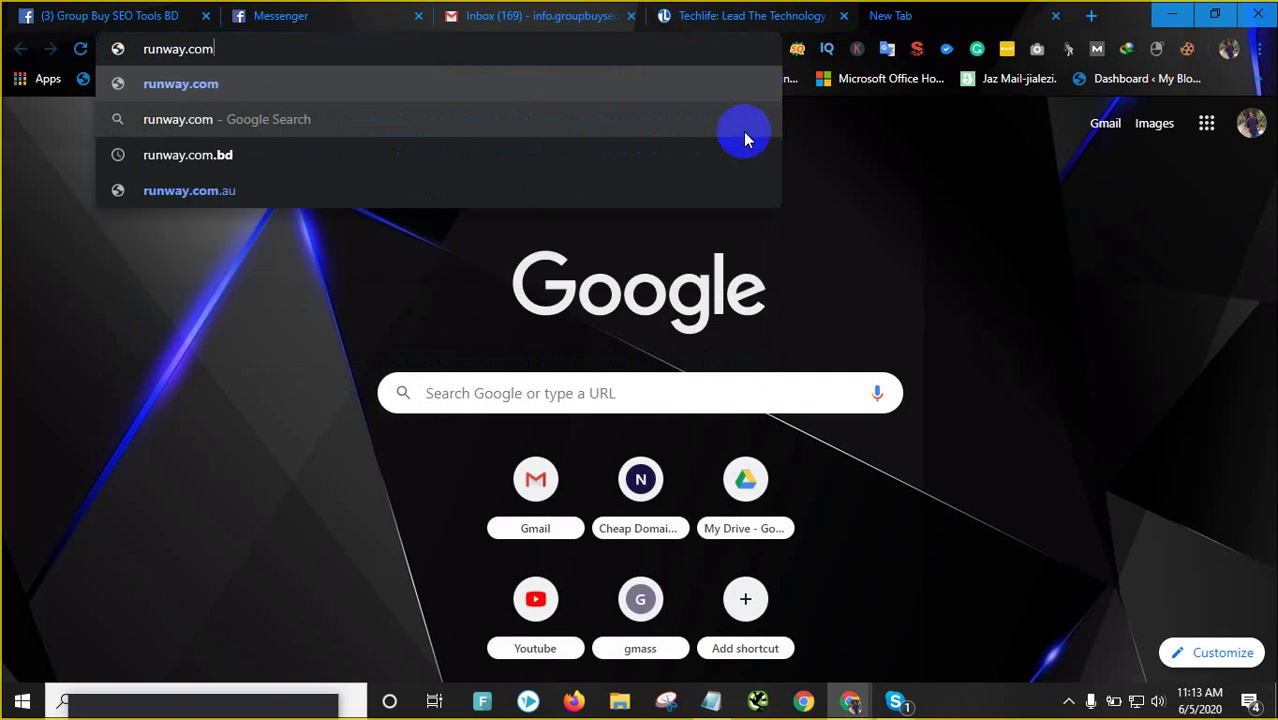
{"action": "type", "text": ".bd"}
{"action": "key", "text": "Return"}
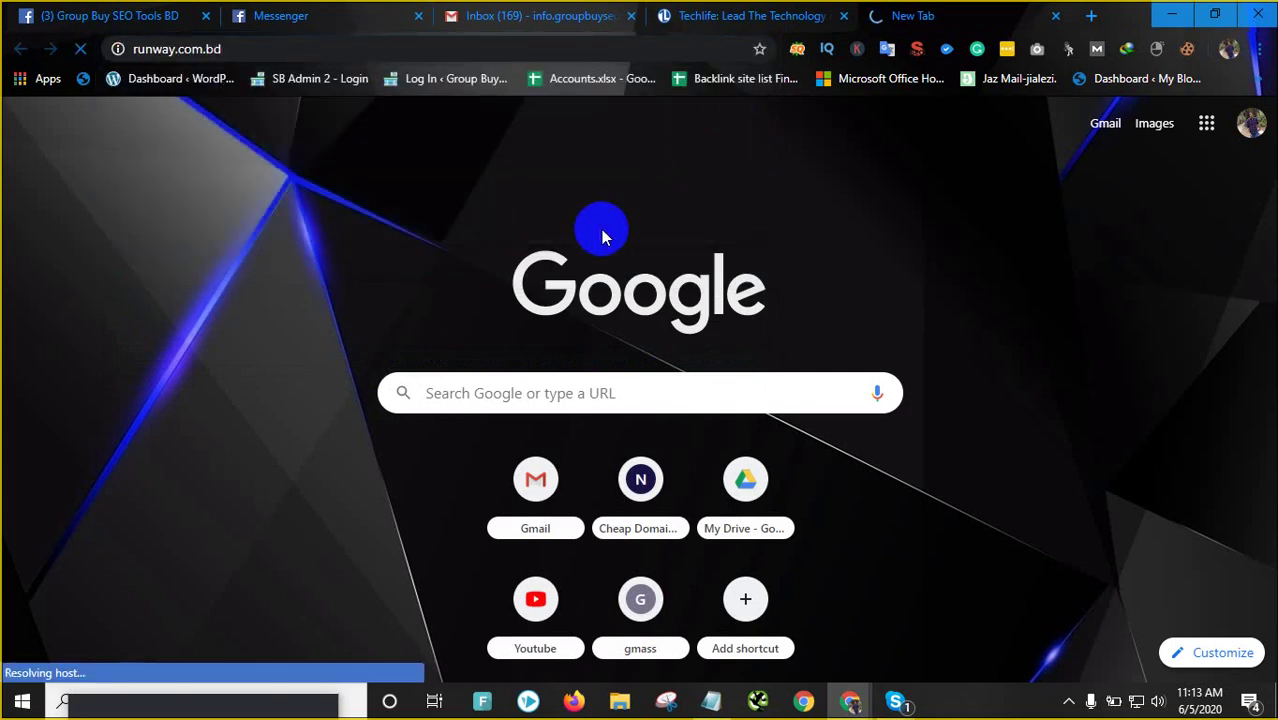
{"action": "left_click", "coordinate": [724, 13]}
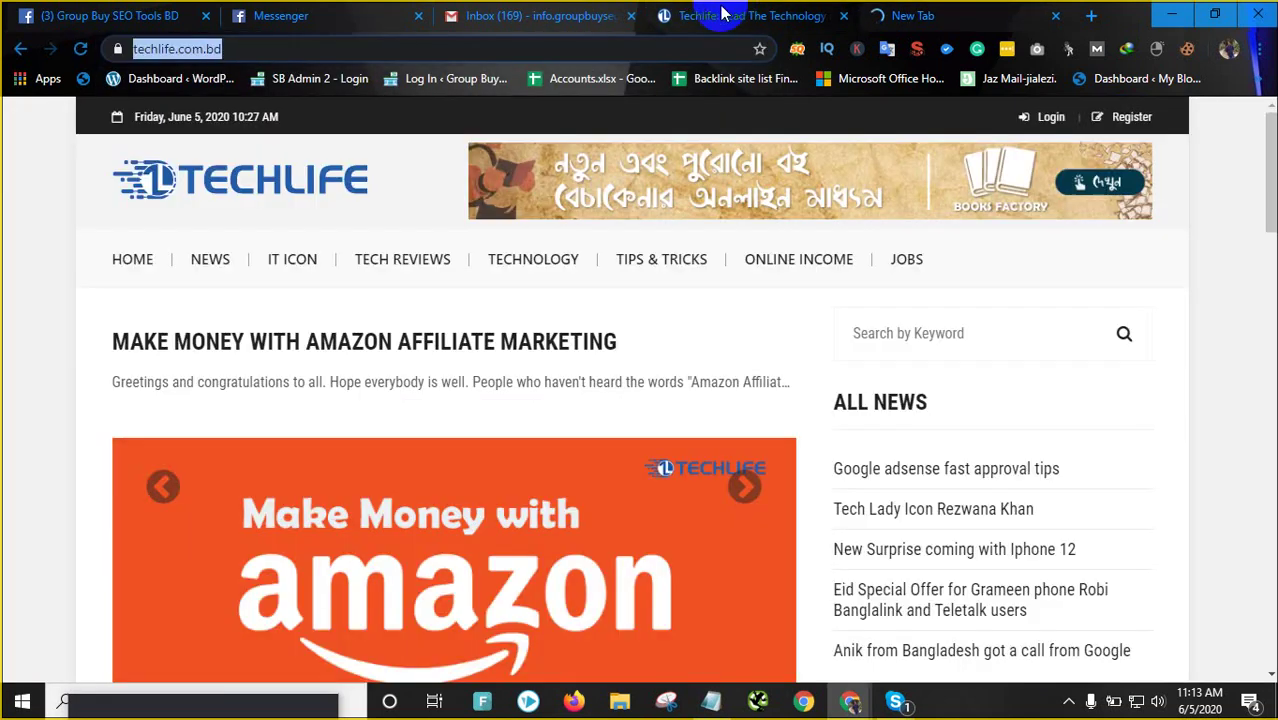
{"action": "left_click", "coordinate": [910, 15]}
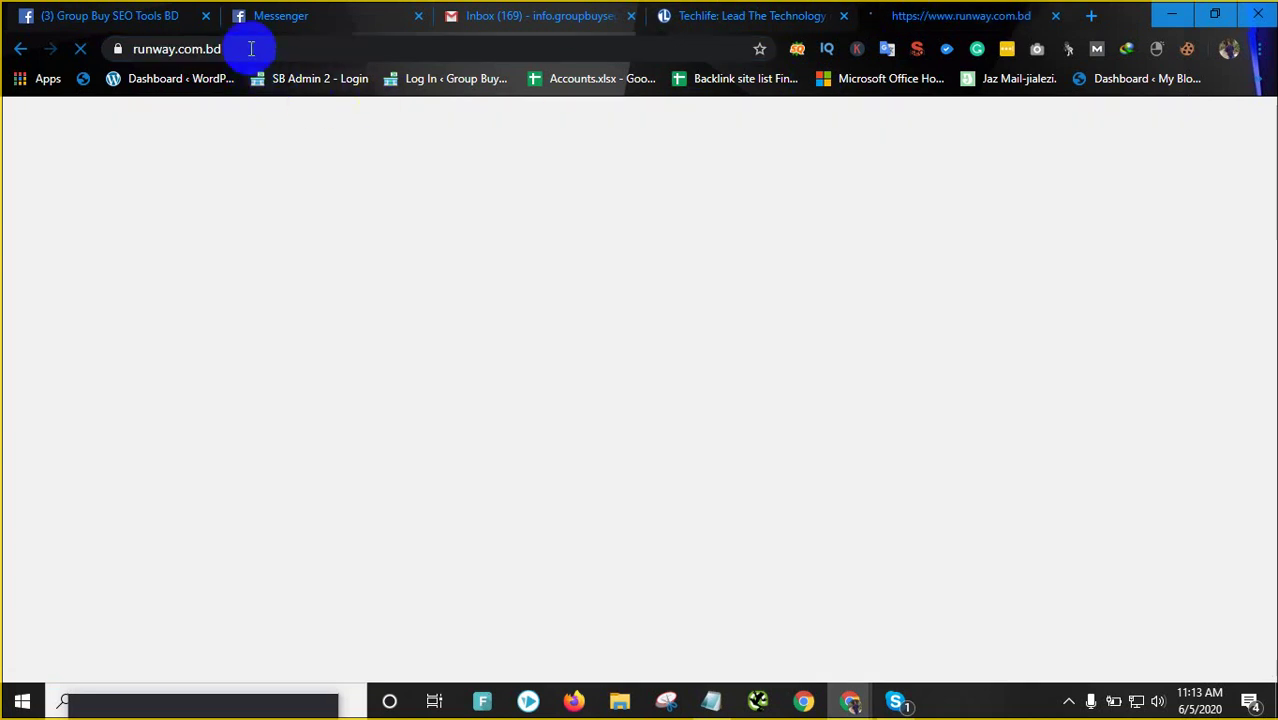
{"action": "left_click_drag", "start_coordinate": [251, 48], "coordinate": [114, 46]}
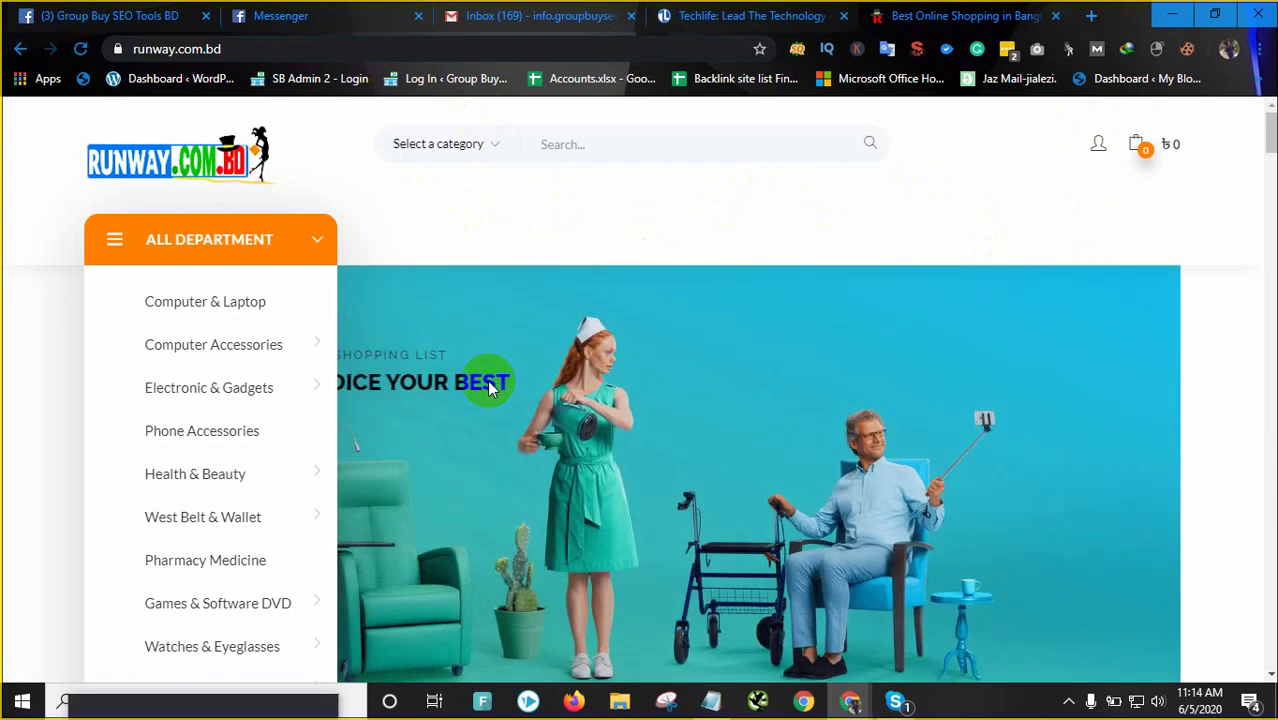
Review runway.com.bd's SEO summary, highlighting 'Online Shopping in Bangladesh' in its title
{"action": "scroll", "coordinate": [490, 388], "scroll_direction": "down", "scroll_amount": 9}
{"action": "scroll", "coordinate": [490, 390], "scroll_direction": "up", "scroll_amount": 3}
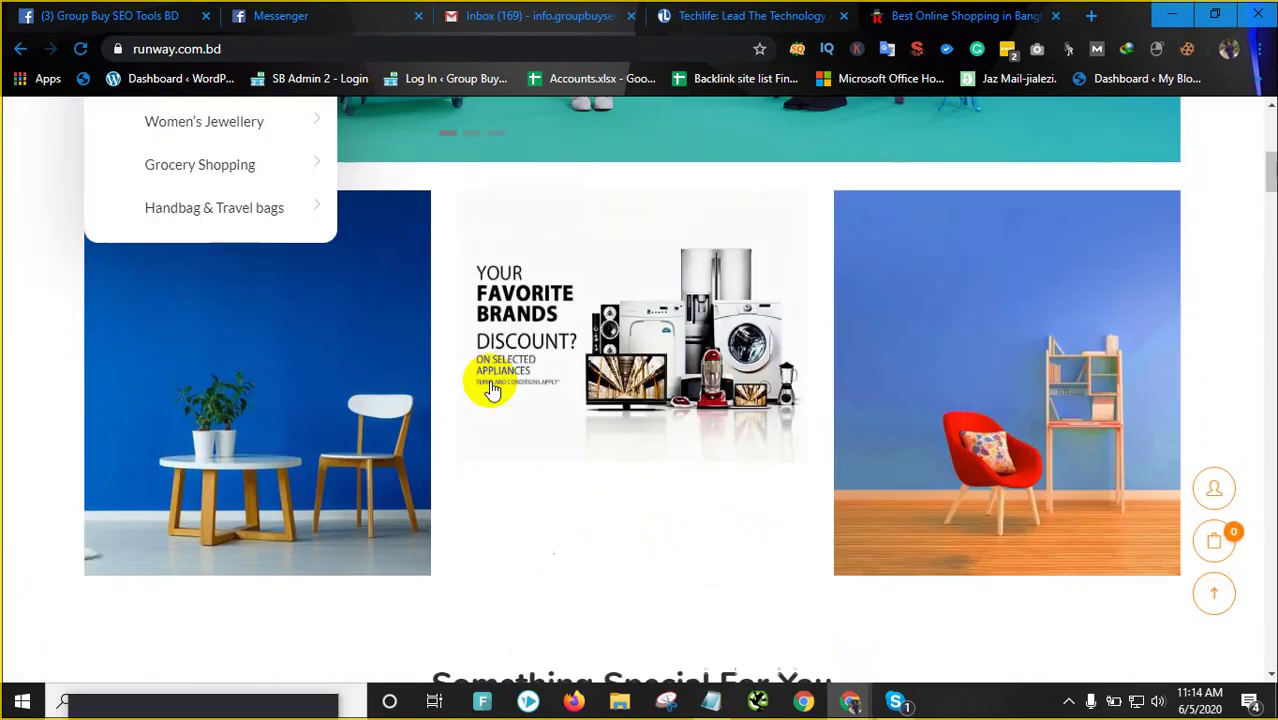
{"action": "scroll", "coordinate": [490, 388], "scroll_direction": "up", "scroll_amount": 6}
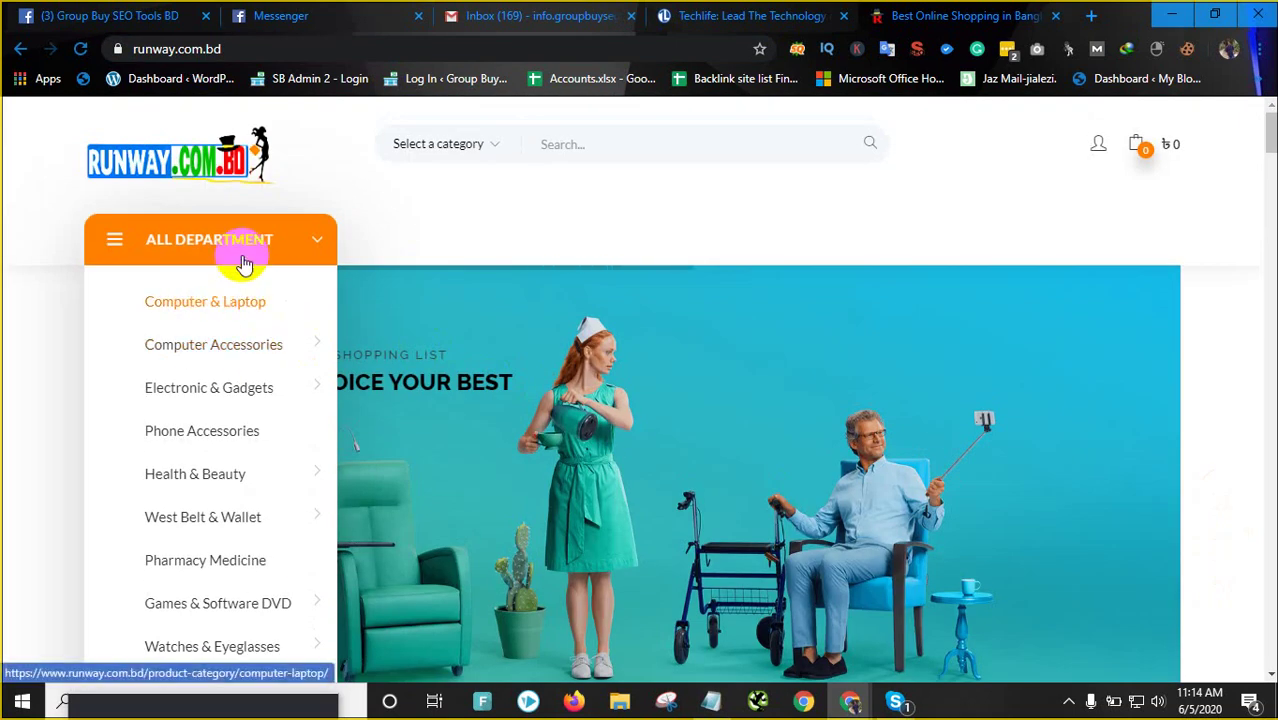
{"action": "left_click", "coordinate": [916, 50]}
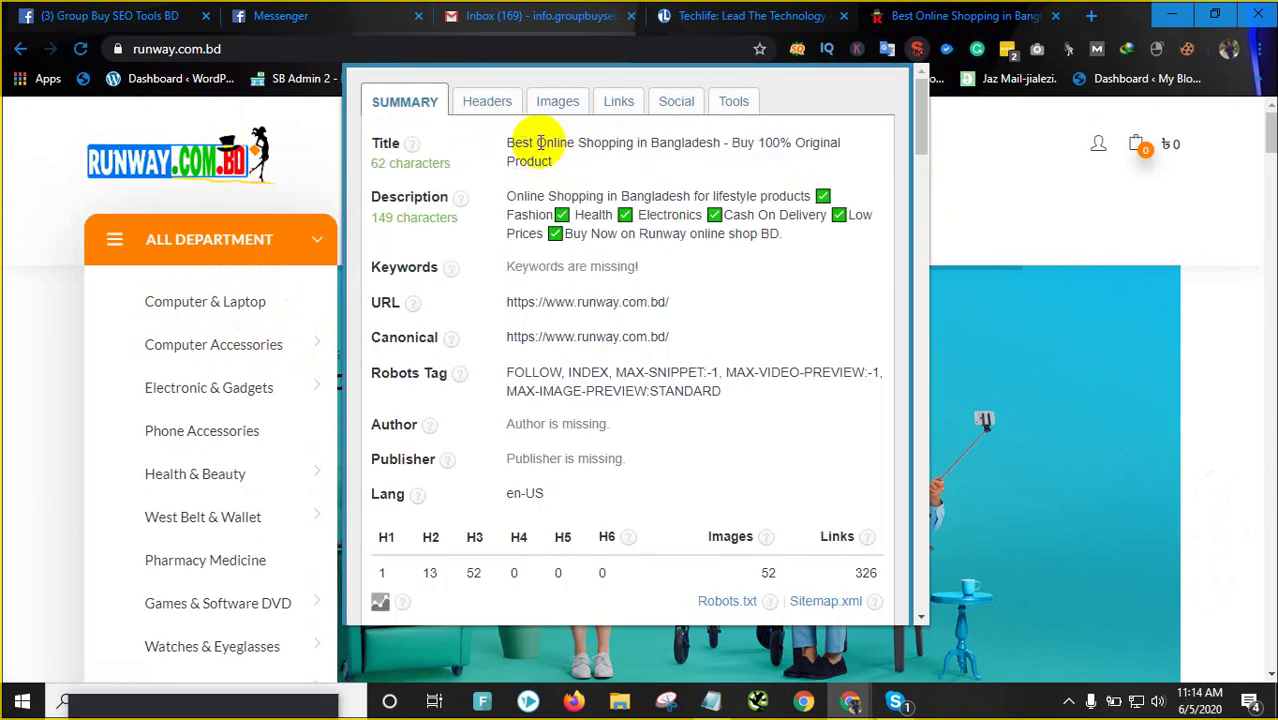
{"action": "left_click_drag", "start_coordinate": [538, 143], "coordinate": [720, 147]}
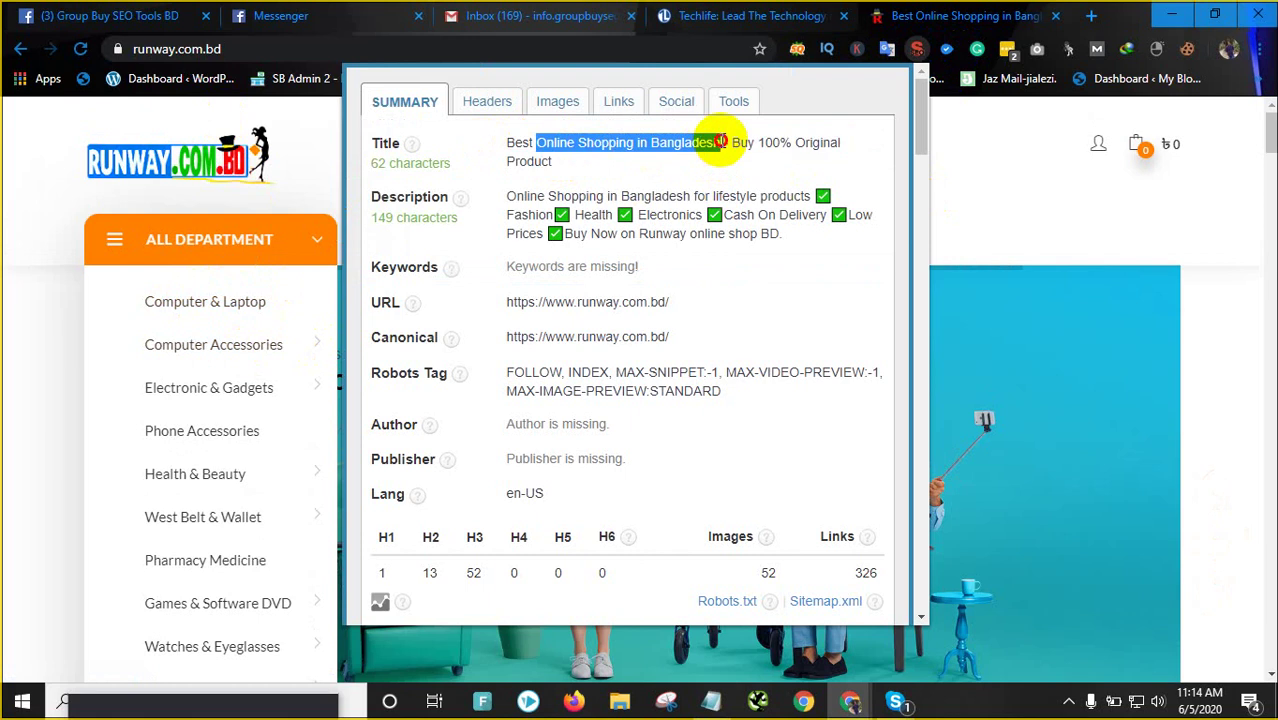
{"action": "left_click", "coordinate": [10, 305]}
Scroll through the runway.com.bd homepage and back up to the department list
{"action": "scroll", "coordinate": [798, 322], "scroll_direction": "down", "scroll_amount": 15}
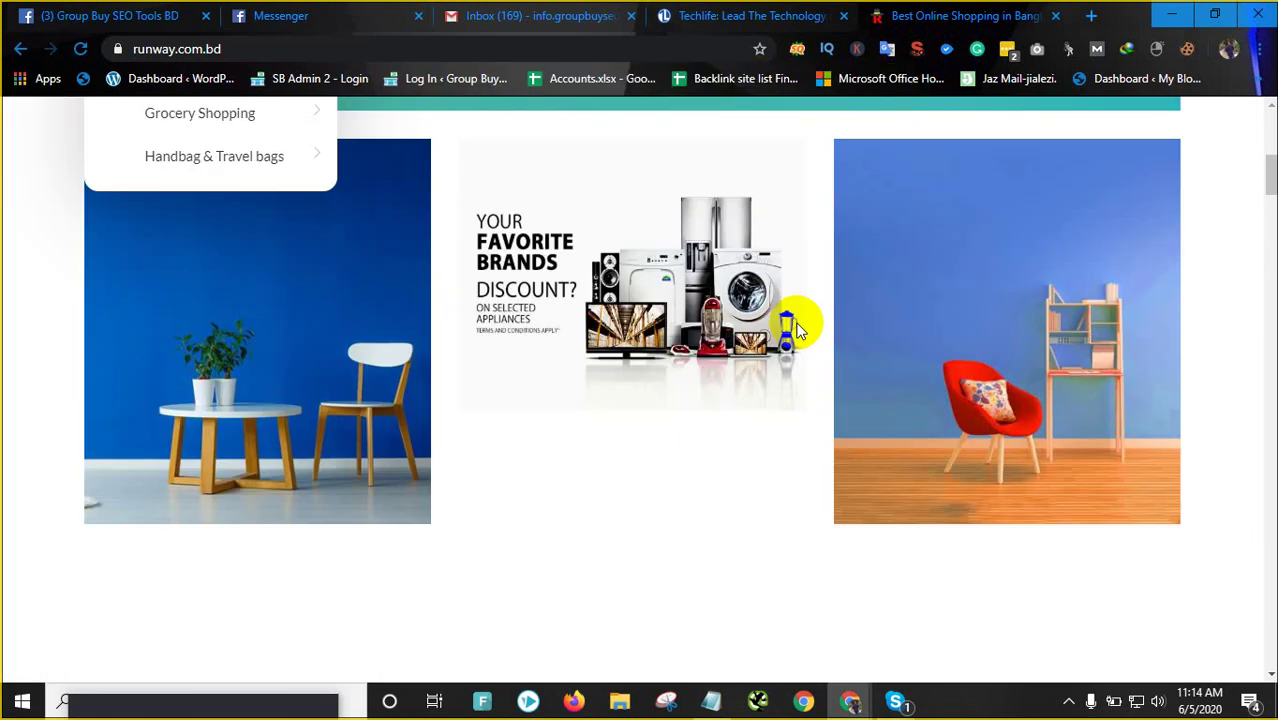
{"action": "scroll", "coordinate": [440, 330], "scroll_direction": "down", "scroll_amount": 20}
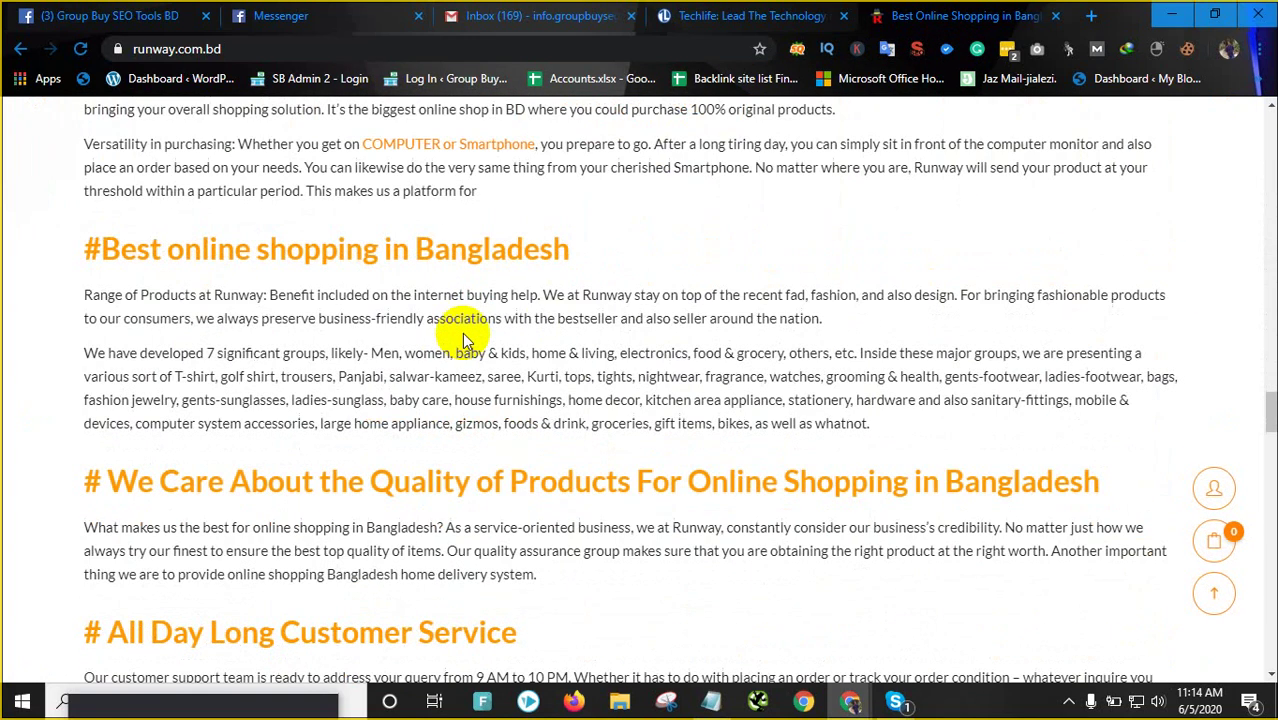
{"action": "left_click", "coordinate": [82, 270]}
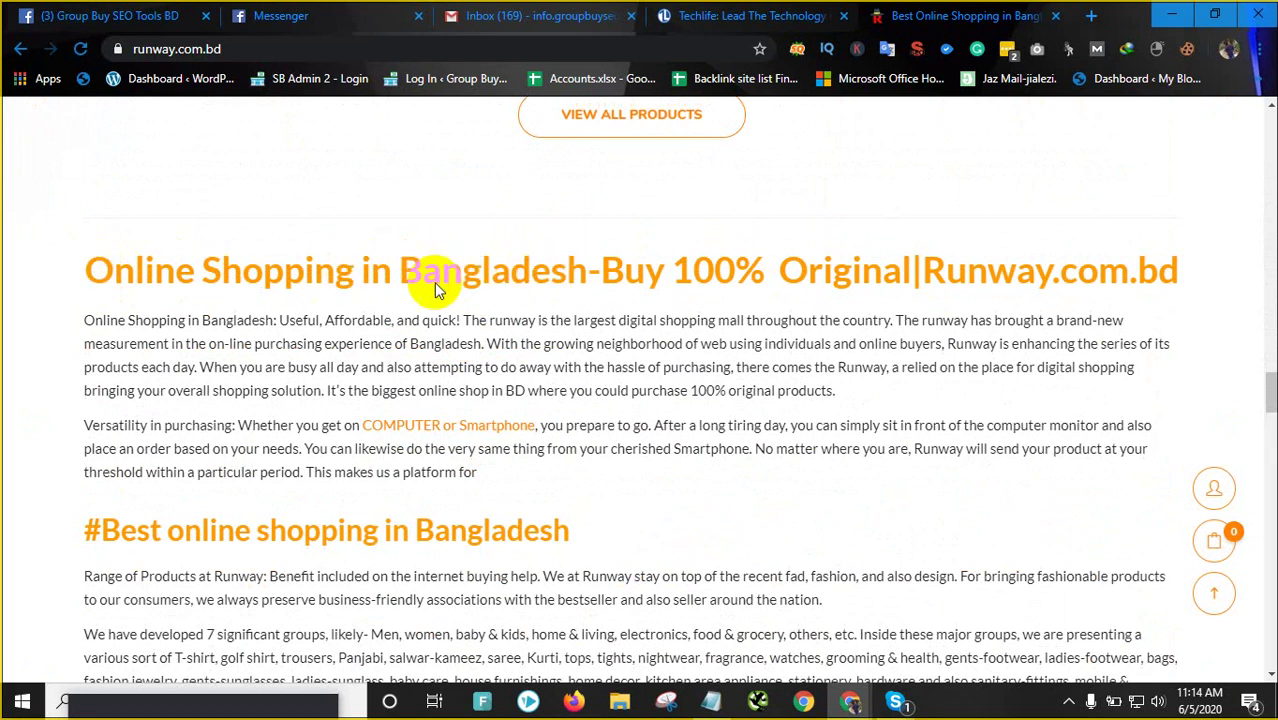
{"action": "scroll", "coordinate": [386, 277], "scroll_direction": "down", "scroll_amount": 3}
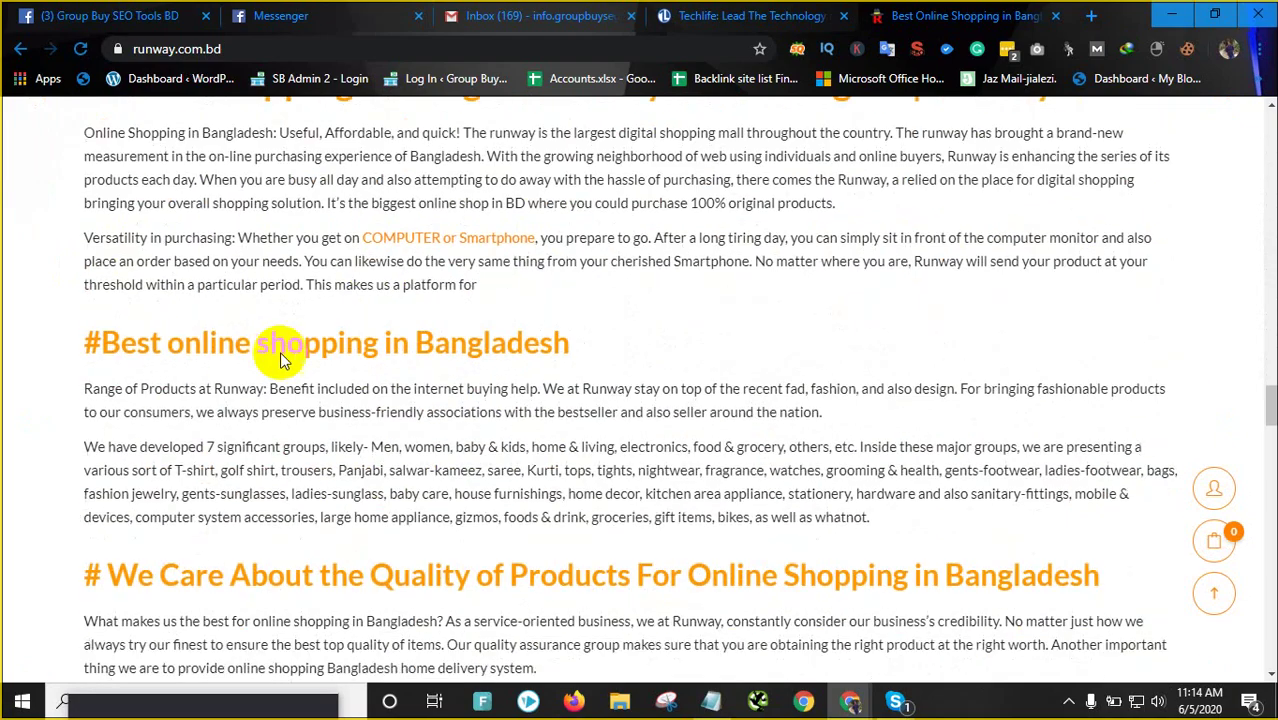
{"action": "scroll", "coordinate": [433, 421], "scroll_direction": "down", "scroll_amount": 13}
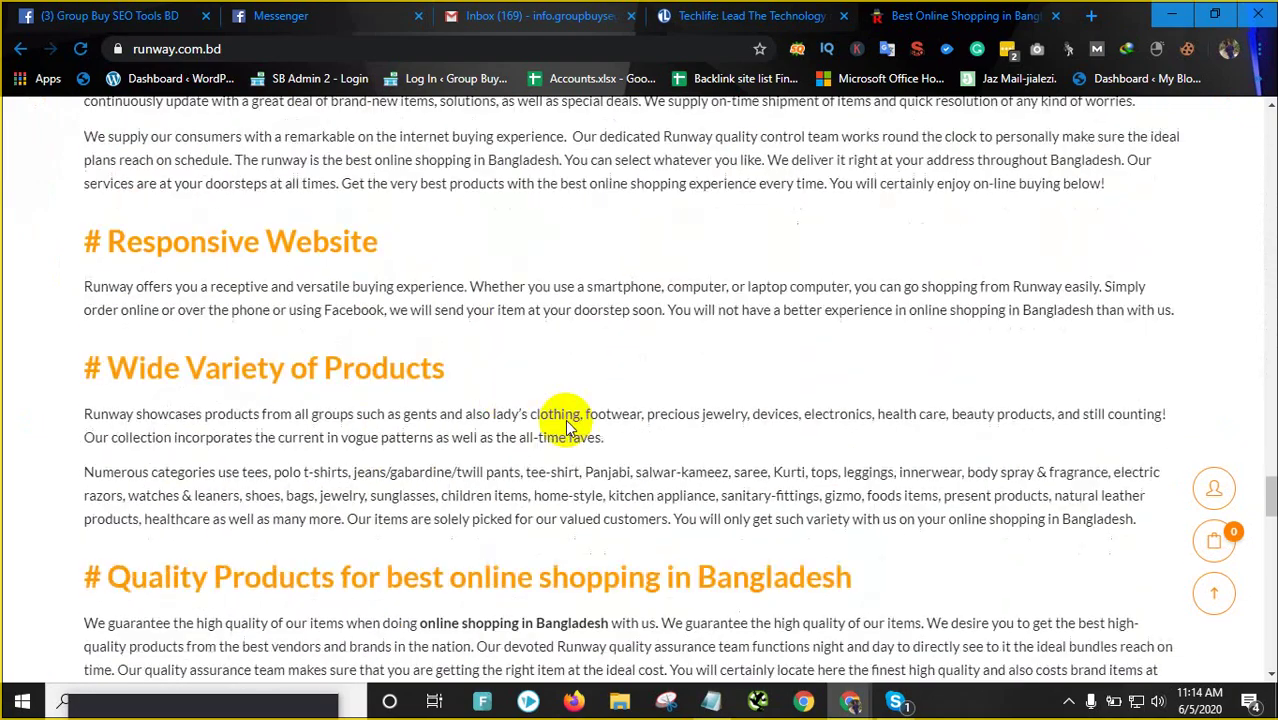
{"action": "scroll", "coordinate": [581, 388], "scroll_direction": "down", "scroll_amount": 10}
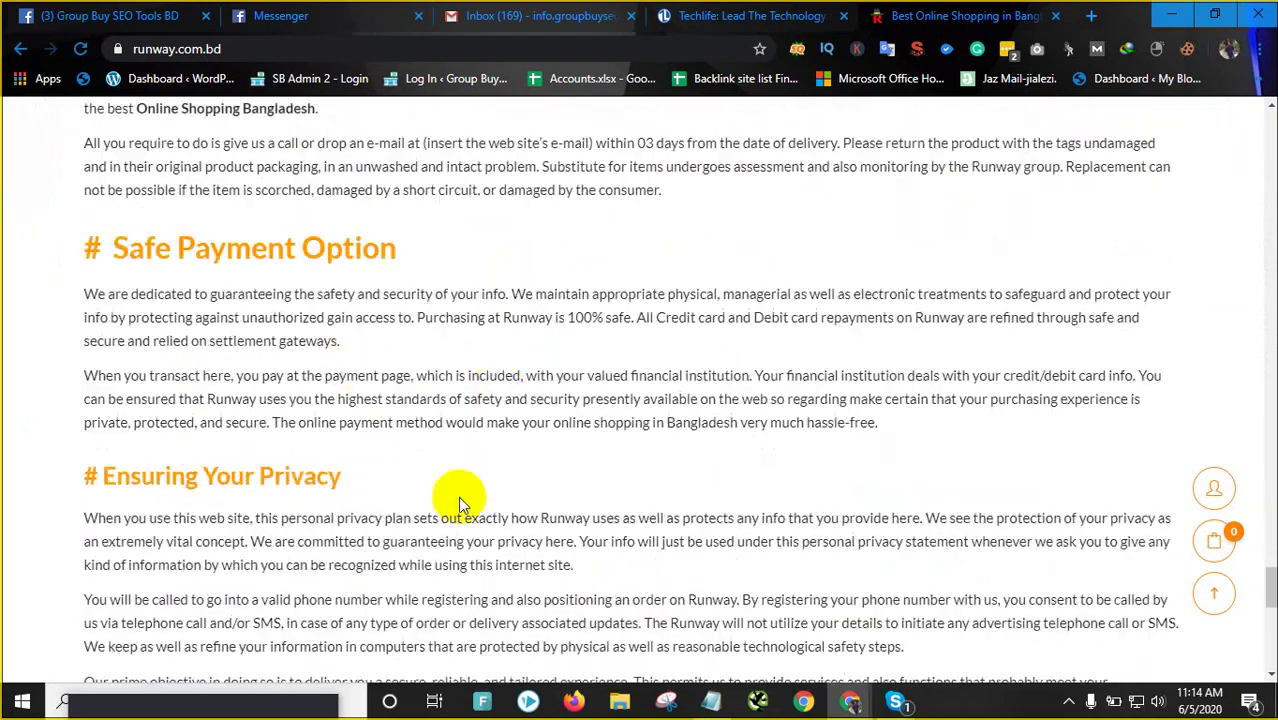
{"action": "scroll", "coordinate": [683, 652], "scroll_direction": "down", "scroll_amount": 12}
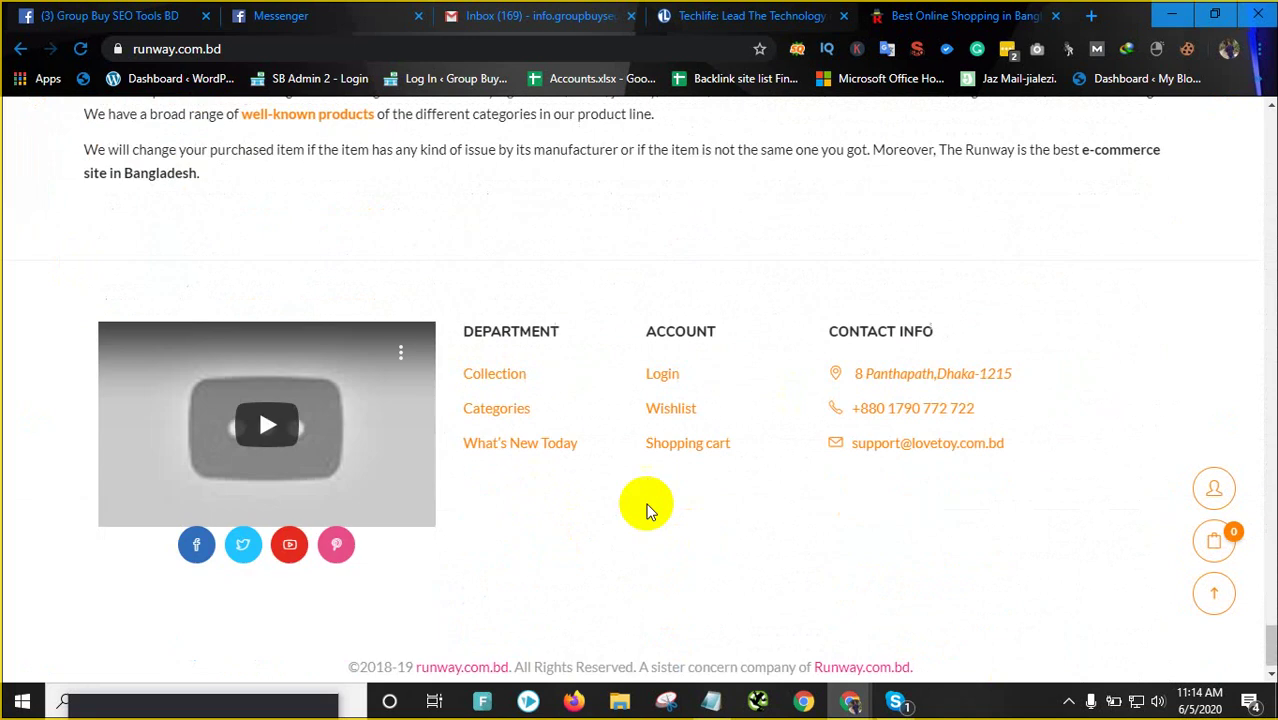
{"action": "scroll", "coordinate": [650, 507], "scroll_direction": "up", "scroll_amount": 9}
{"action": "scroll", "coordinate": [650, 505], "scroll_direction": "up", "scroll_amount": 20}
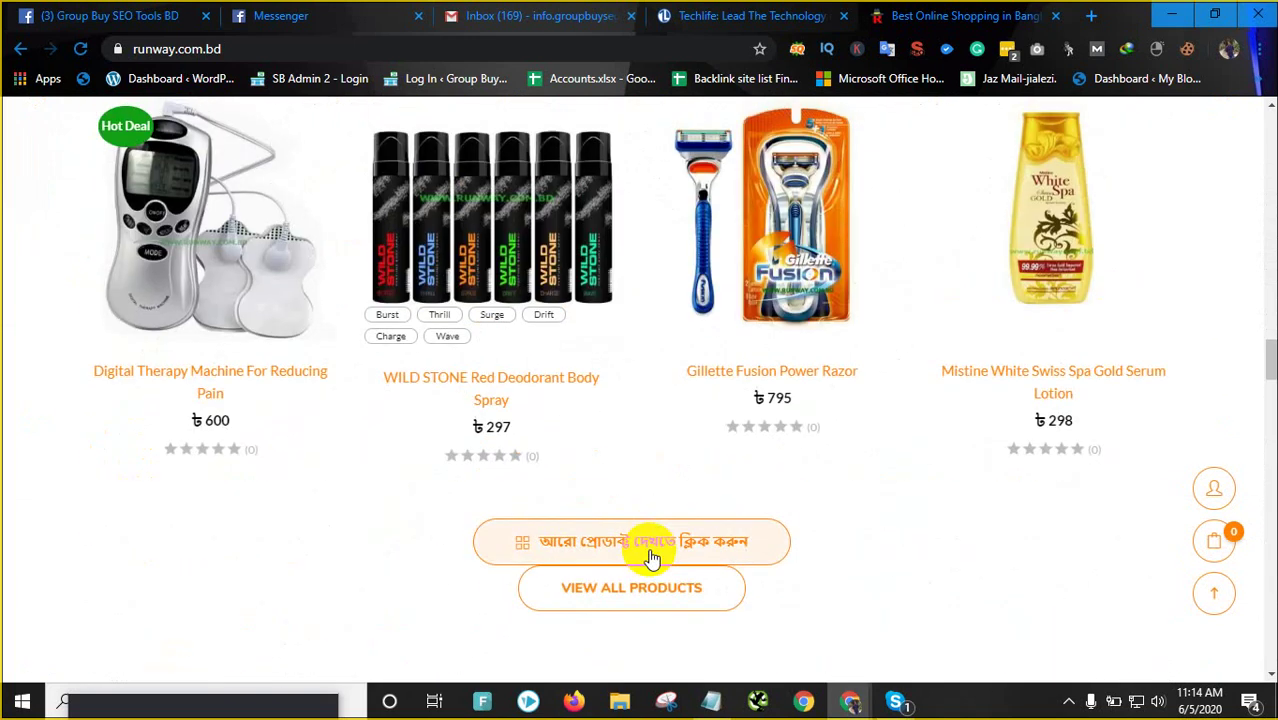
{"action": "scroll", "coordinate": [658, 568], "scroll_direction": "up", "scroll_amount": 15}
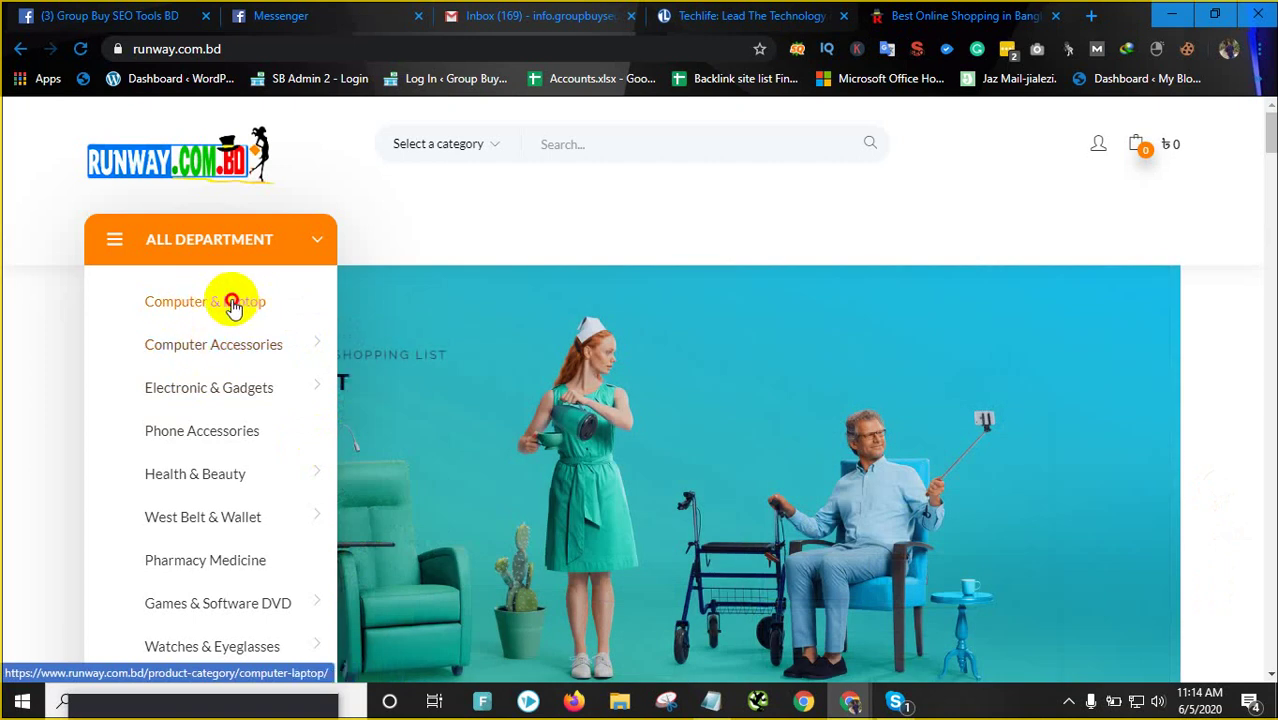
Open the Computer & Laptop category and scroll through its 2 results
{"action": "left_click", "coordinate": [233, 305]}
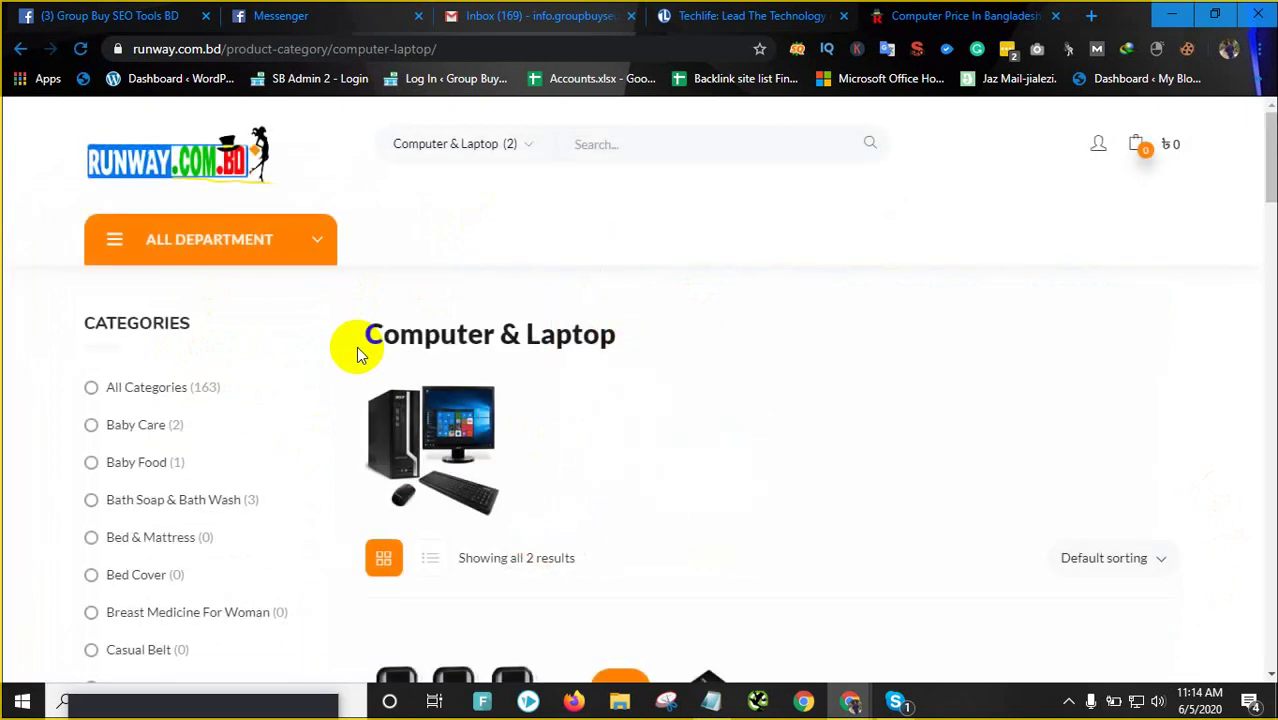
{"action": "scroll", "coordinate": [585, 334], "scroll_direction": "down", "scroll_amount": 8}
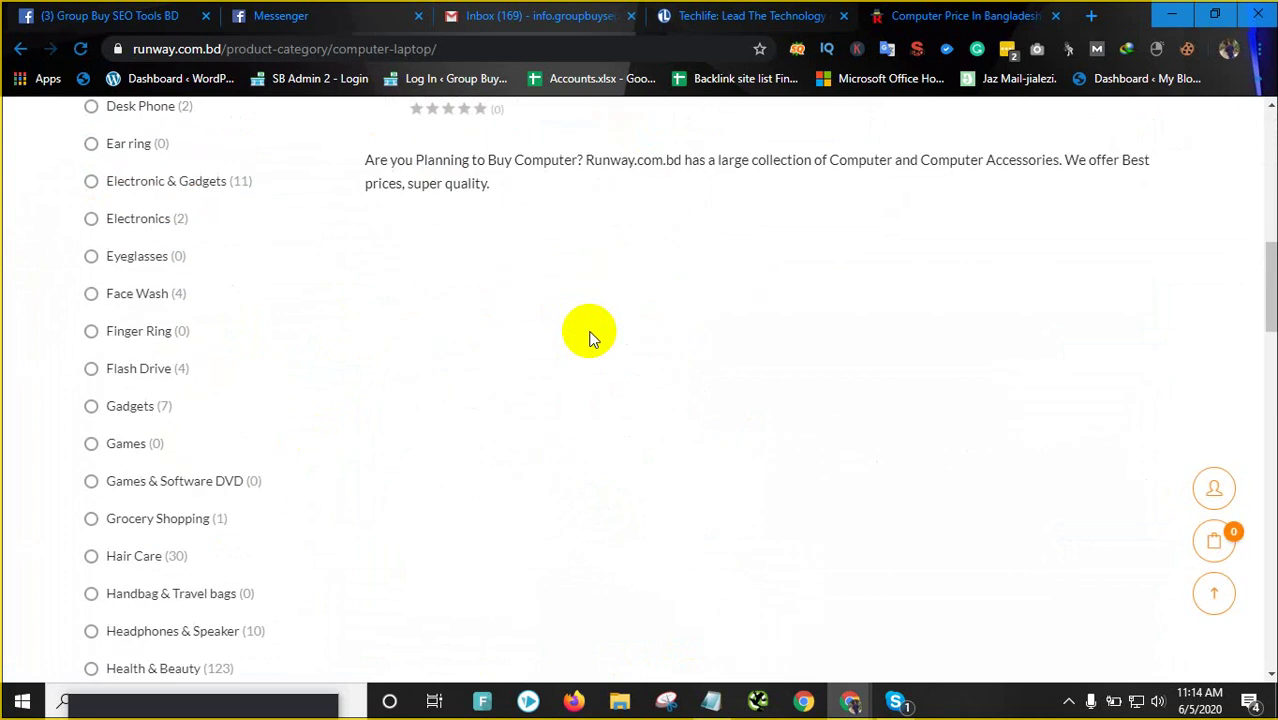
{"action": "scroll", "coordinate": [585, 340], "scroll_direction": "up", "scroll_amount": 4}
{"action": "scroll", "coordinate": [585, 341], "scroll_direction": "up", "scroll_amount": 4}
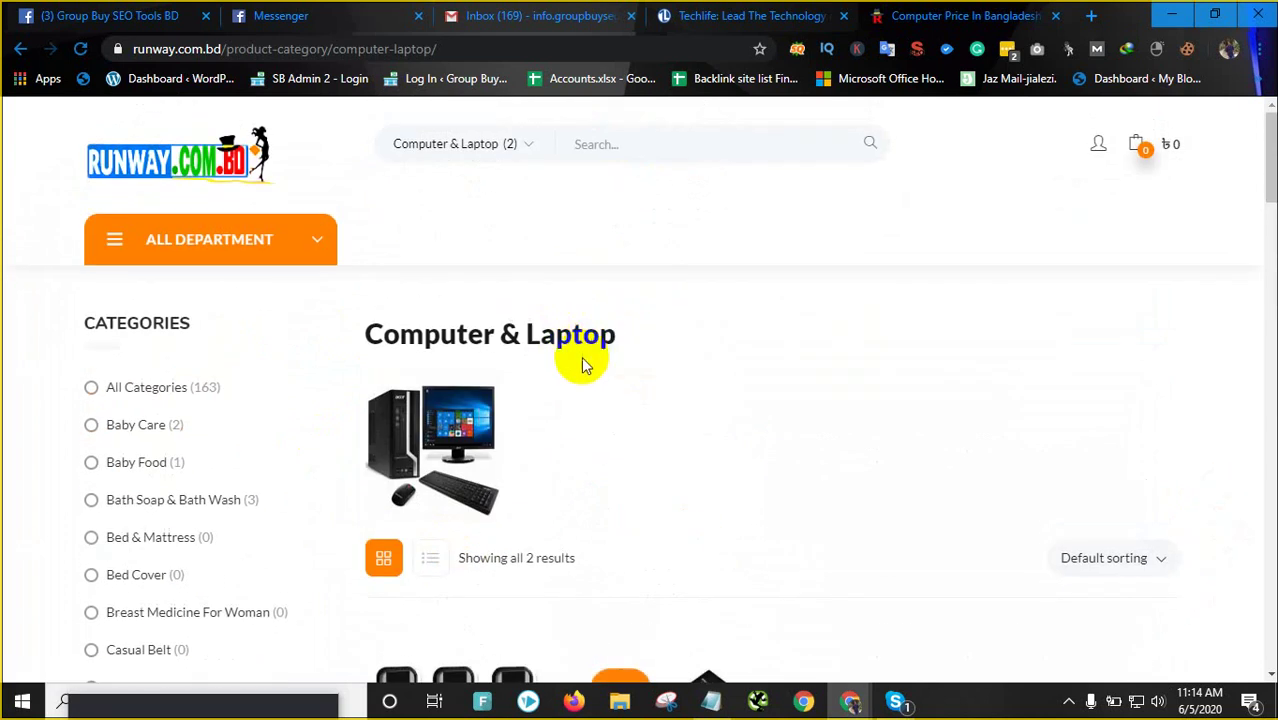
{"action": "scroll", "coordinate": [505, 360], "scroll_direction": "down", "scroll_amount": 5}
{"action": "scroll", "coordinate": [631, 380], "scroll_direction": "up", "scroll_amount": 5}
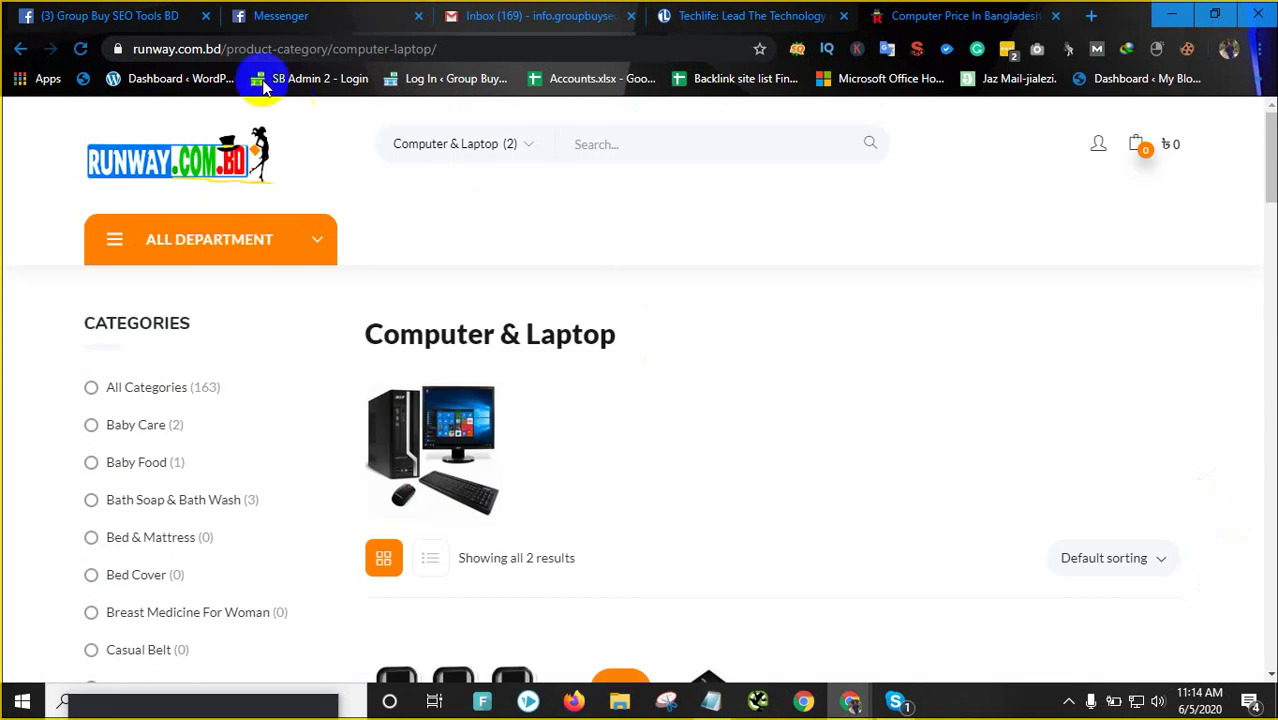
Copy the runway.com.bd/ address from the address bar
{"action": "mouse_move", "coordinate": [226, 48]}
{"action": "left_mouse_down"}
{"action": "mouse_move", "coordinate": [137, 48]}
{"action": "mouse_move", "coordinate": [220, 60]}
{"action": "mouse_move", "coordinate": [207, 50]}
{"action": "left_mouse_up"}
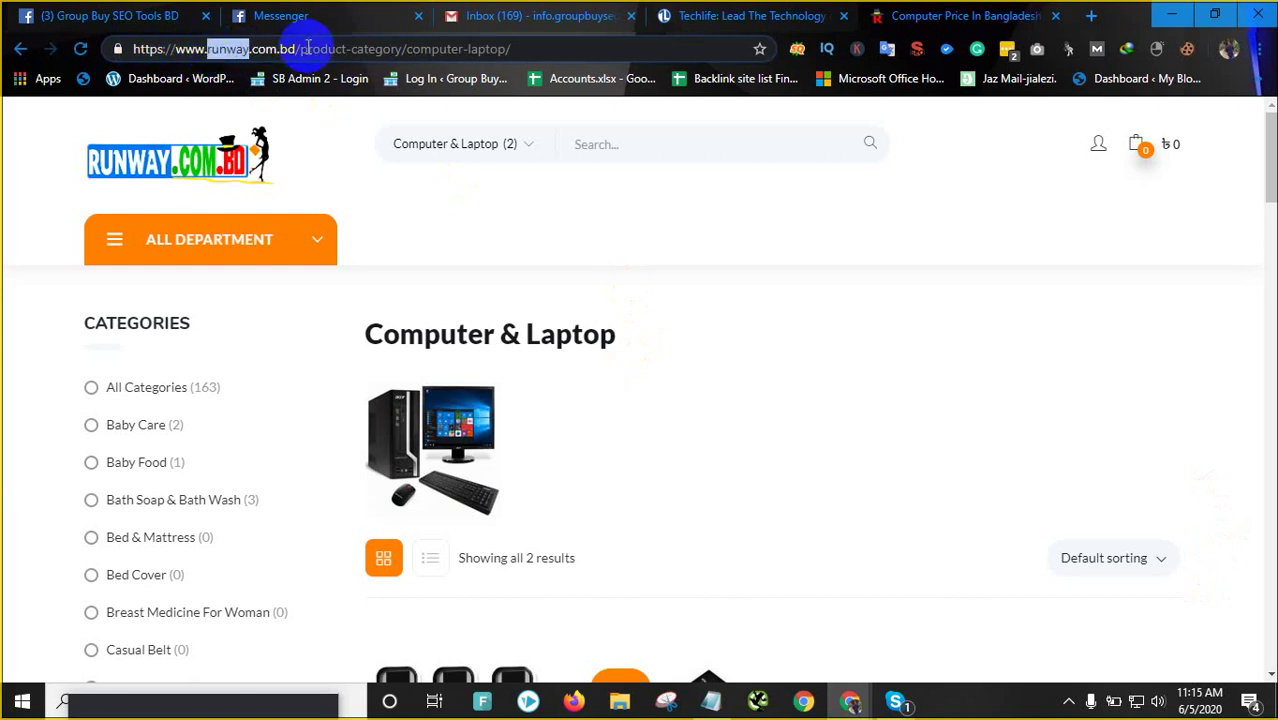
{"action": "left_click_drag", "start_coordinate": [298, 48], "coordinate": [197, 48]}
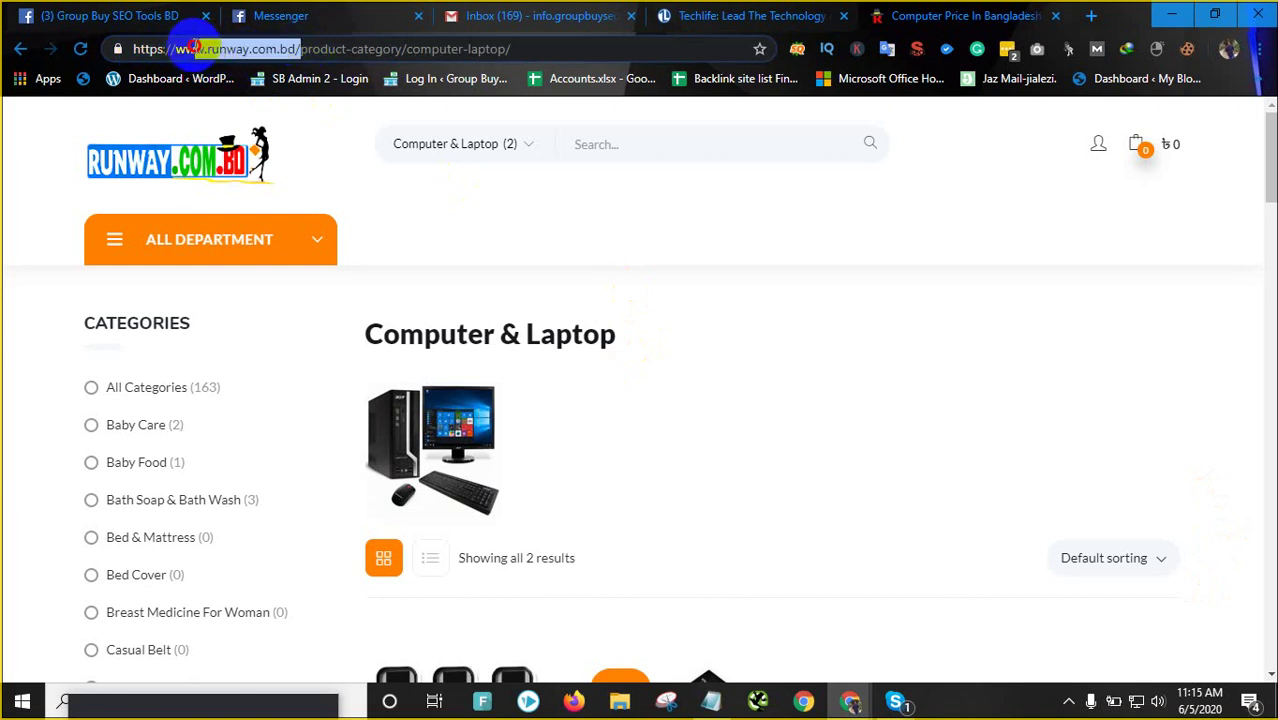
{"action": "right_click", "coordinate": [262, 48]}
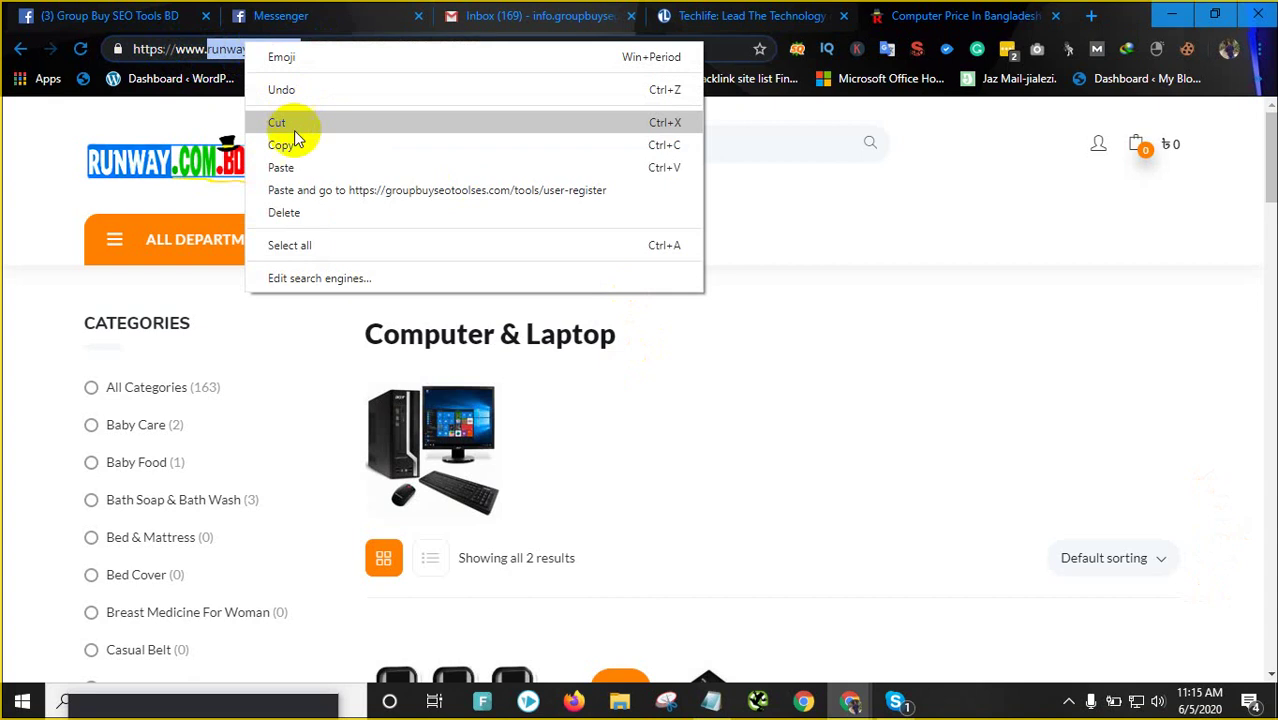
{"action": "left_click", "coordinate": [294, 134]}
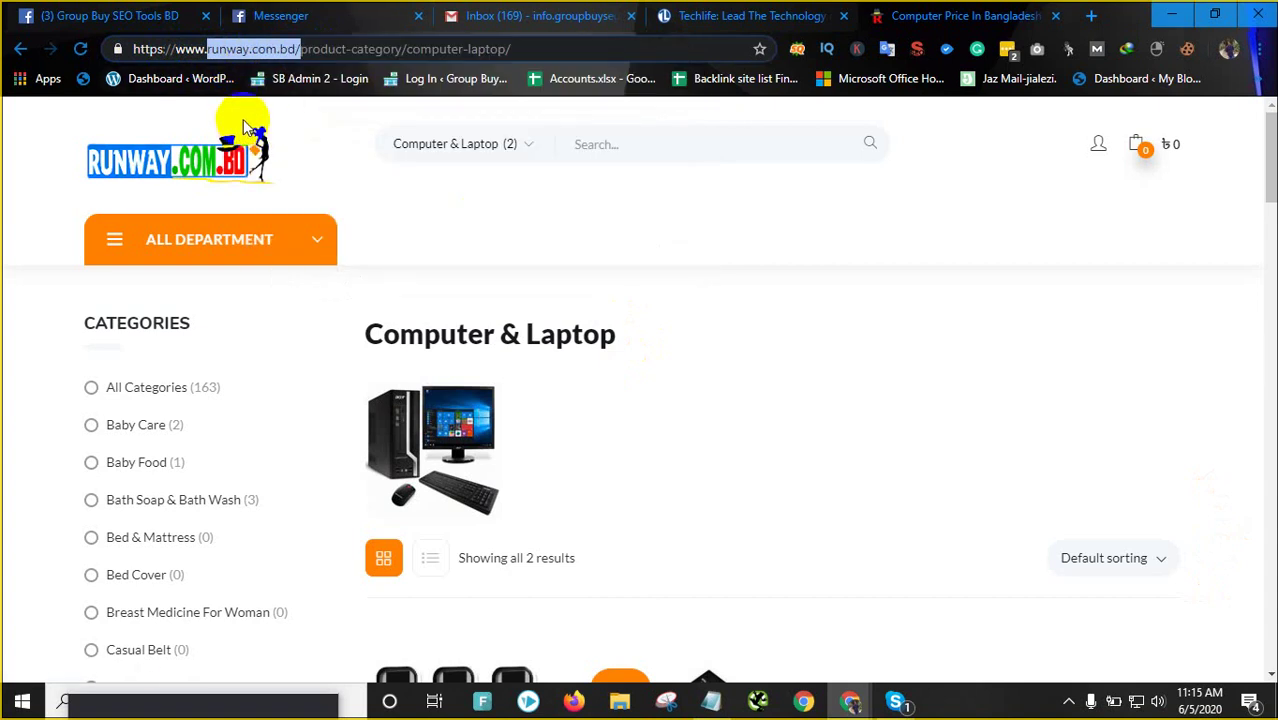
Search Google for 'structured data testing tool' in a new tab and open the tool
{"action": "left_click", "coordinate": [1092, 17]}
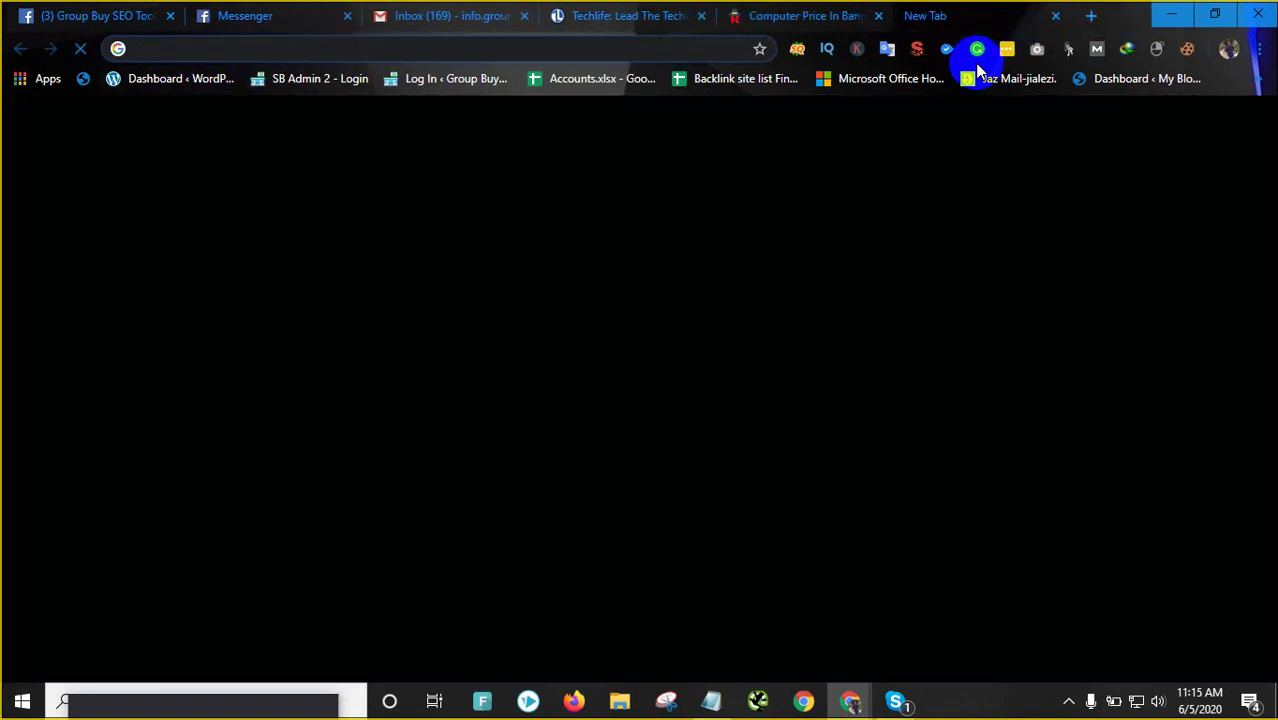
{"action": "type", "text": "sche"}
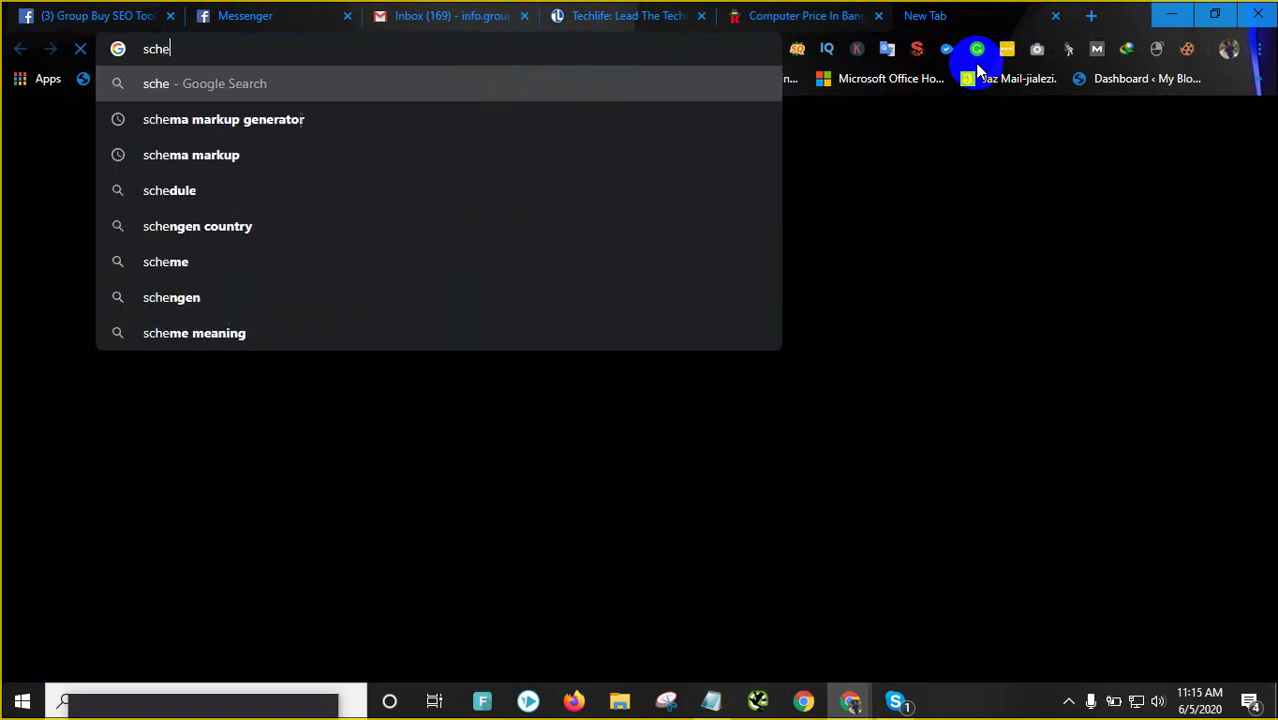
{"action": "key", "text": "BackSpace"}
{"action": "key", "text": "BackSpace"}
{"action": "key", "text": "BackSpace"}
{"action": "key", "text": "BackSpace"}
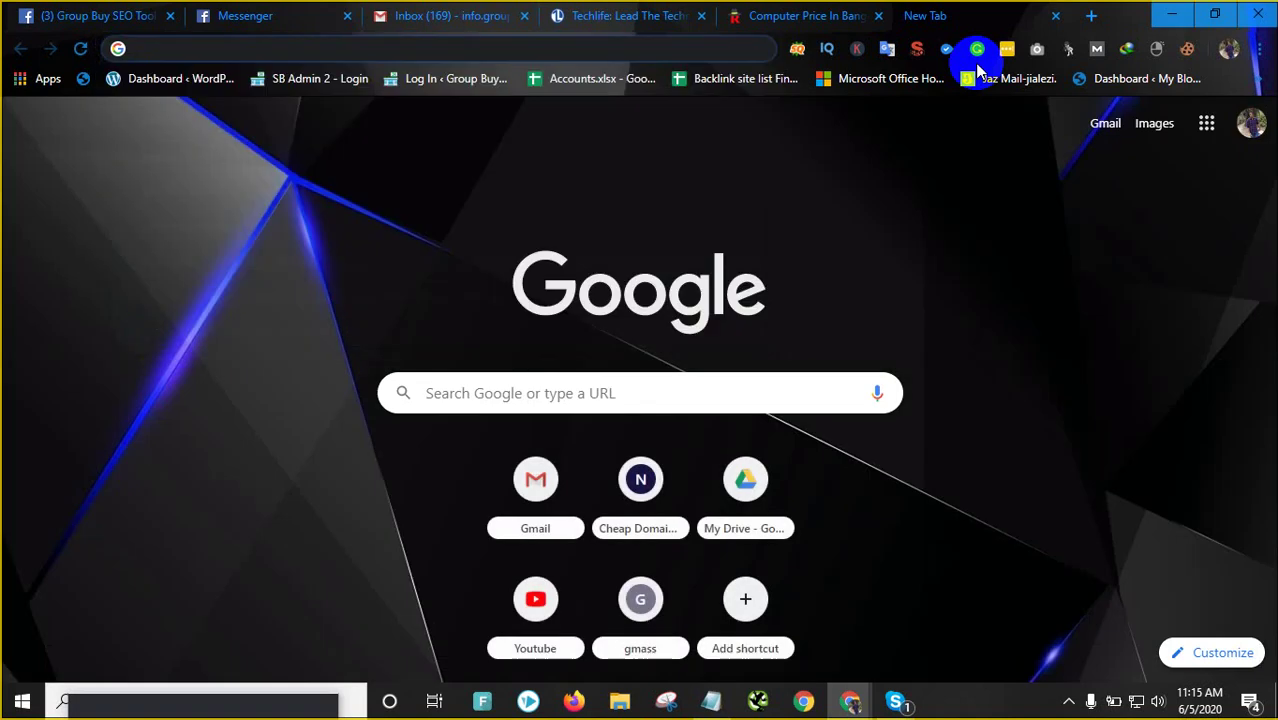
{"action": "type", "text": "stur"}
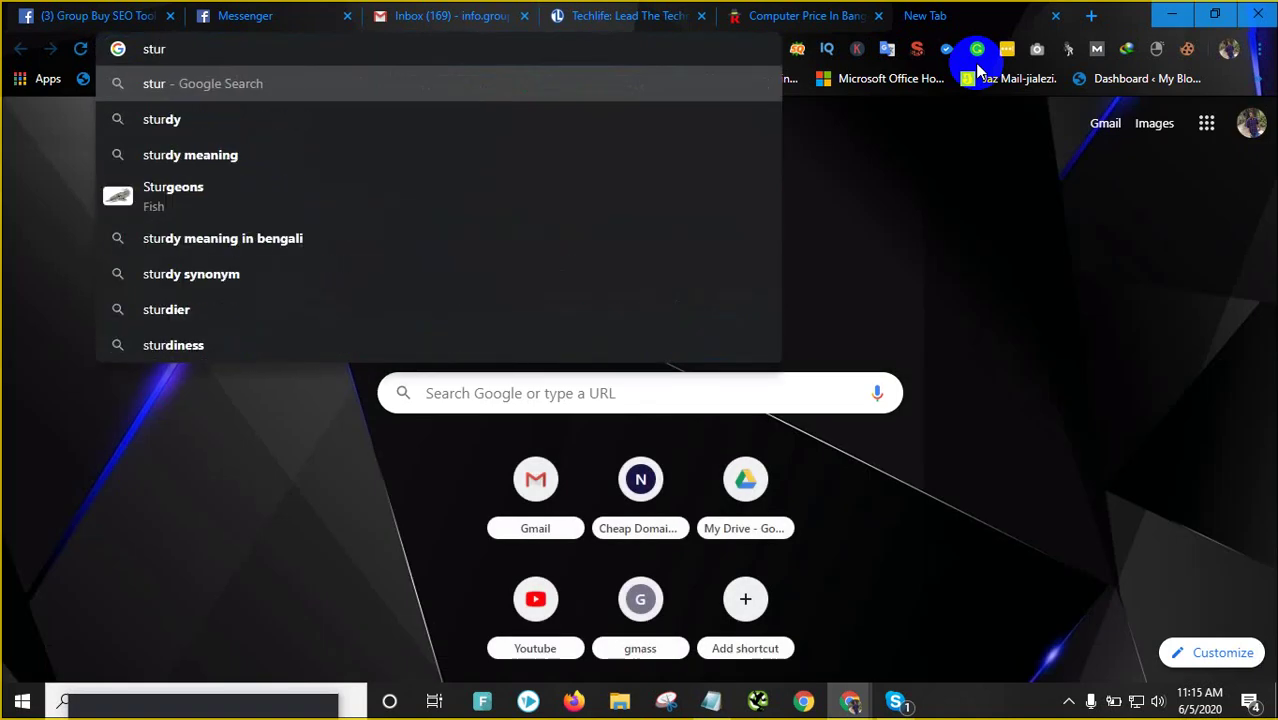
{"action": "key", "text": "BackSpace"}
{"action": "key", "text": "BackSpace"}
{"action": "type", "text": "ri"}
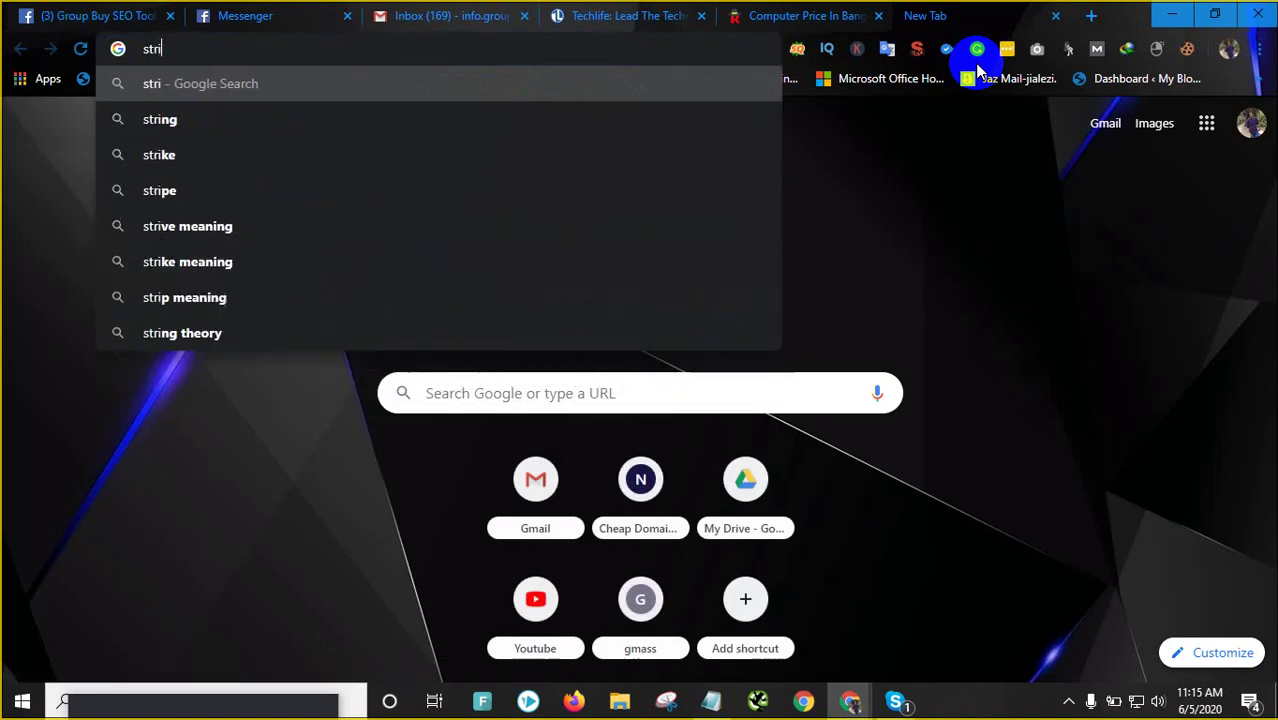
{"action": "key", "text": "BackSpace"}
{"action": "type", "text": "utuctured"}
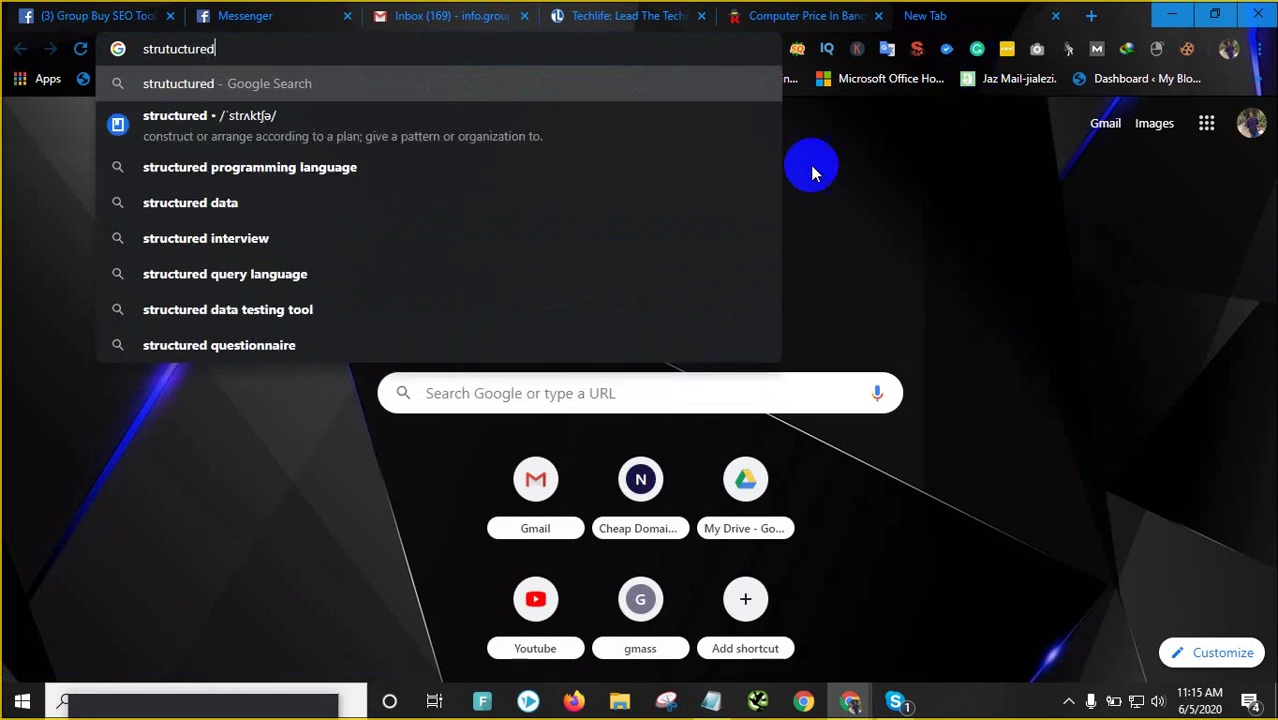
{"action": "left_click", "coordinate": [282, 310]}
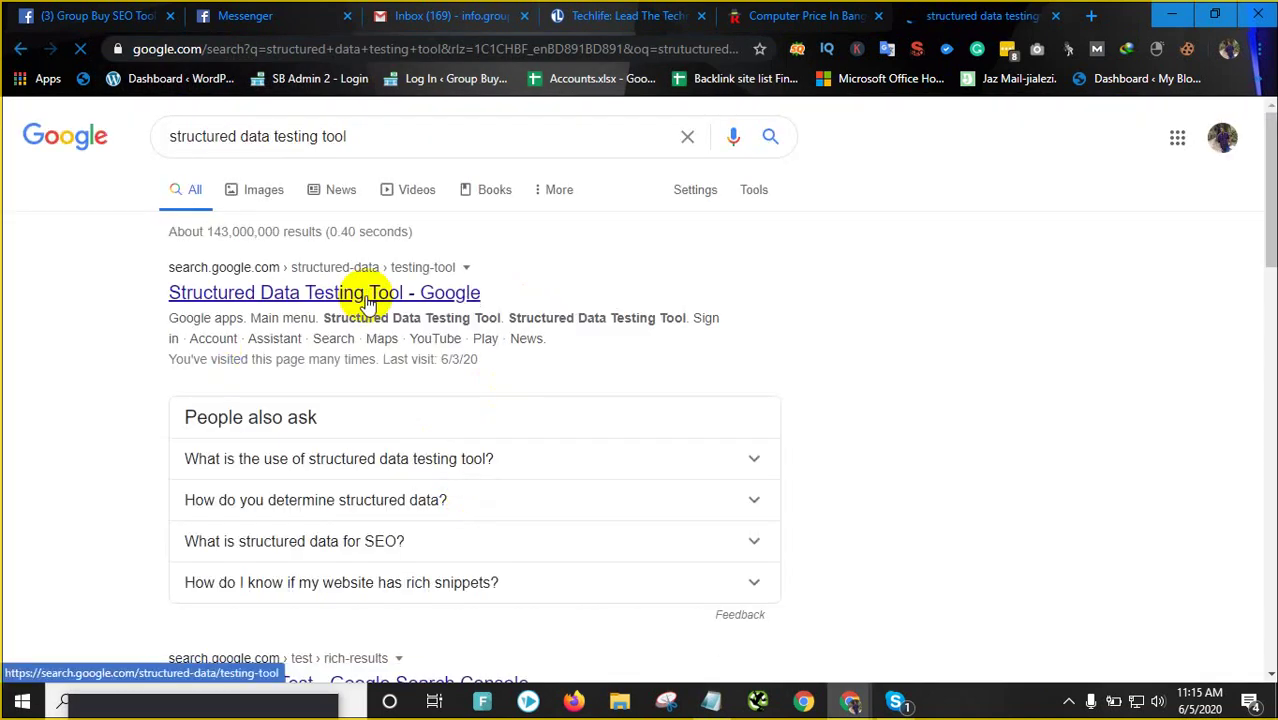
{"action": "left_click", "coordinate": [369, 303]}
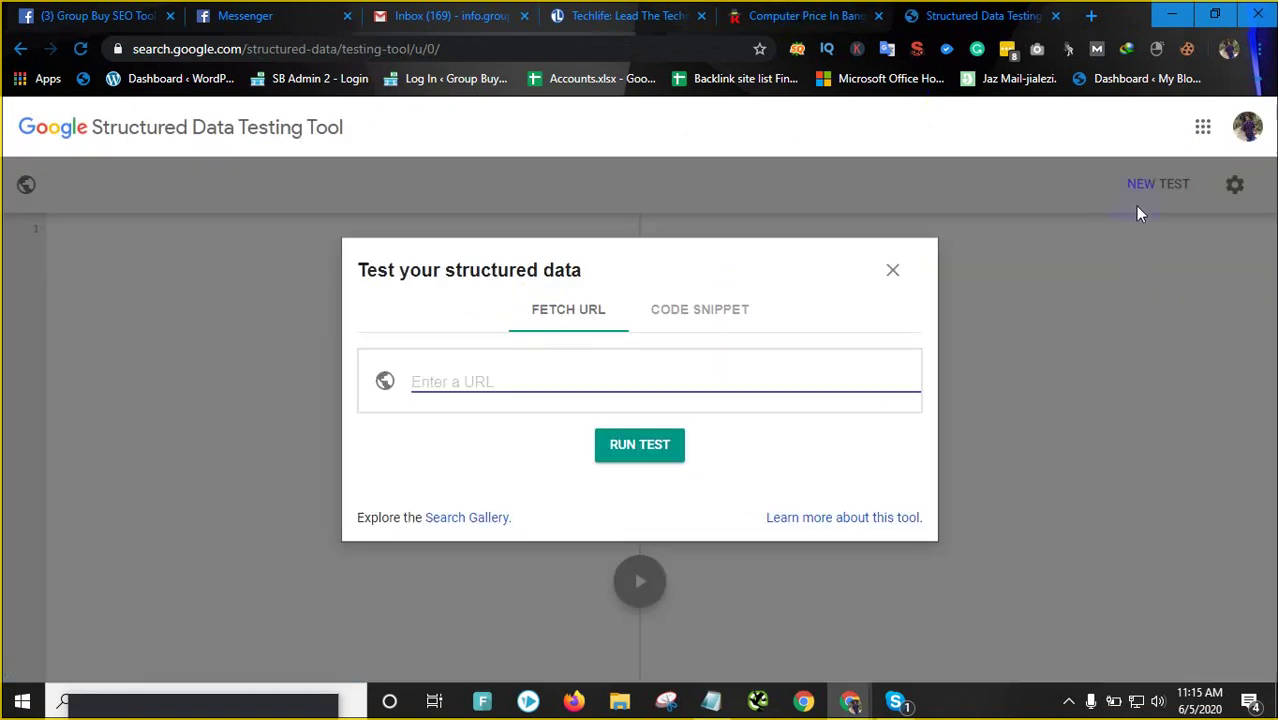
Paste runway.com.bd/ as the URL and run the structured data test
{"action": "key", "text": "ctrl+v"}
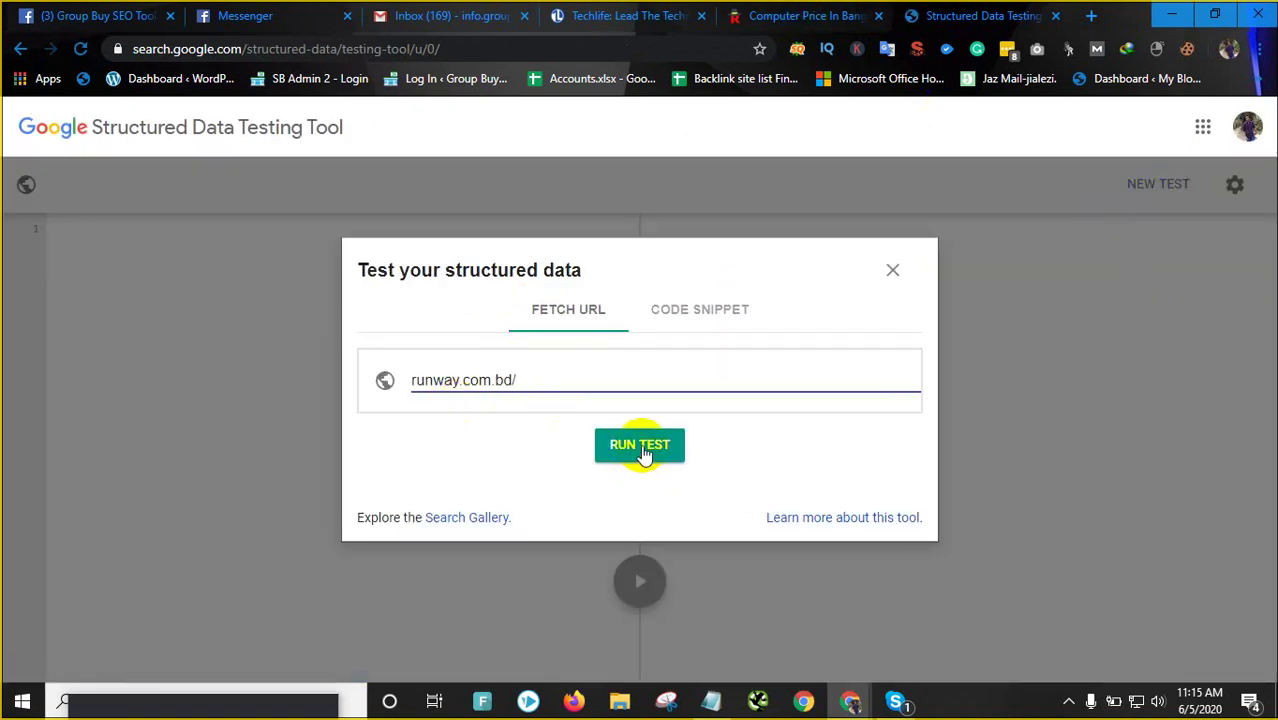
{"action": "left_click", "coordinate": [644, 452]}
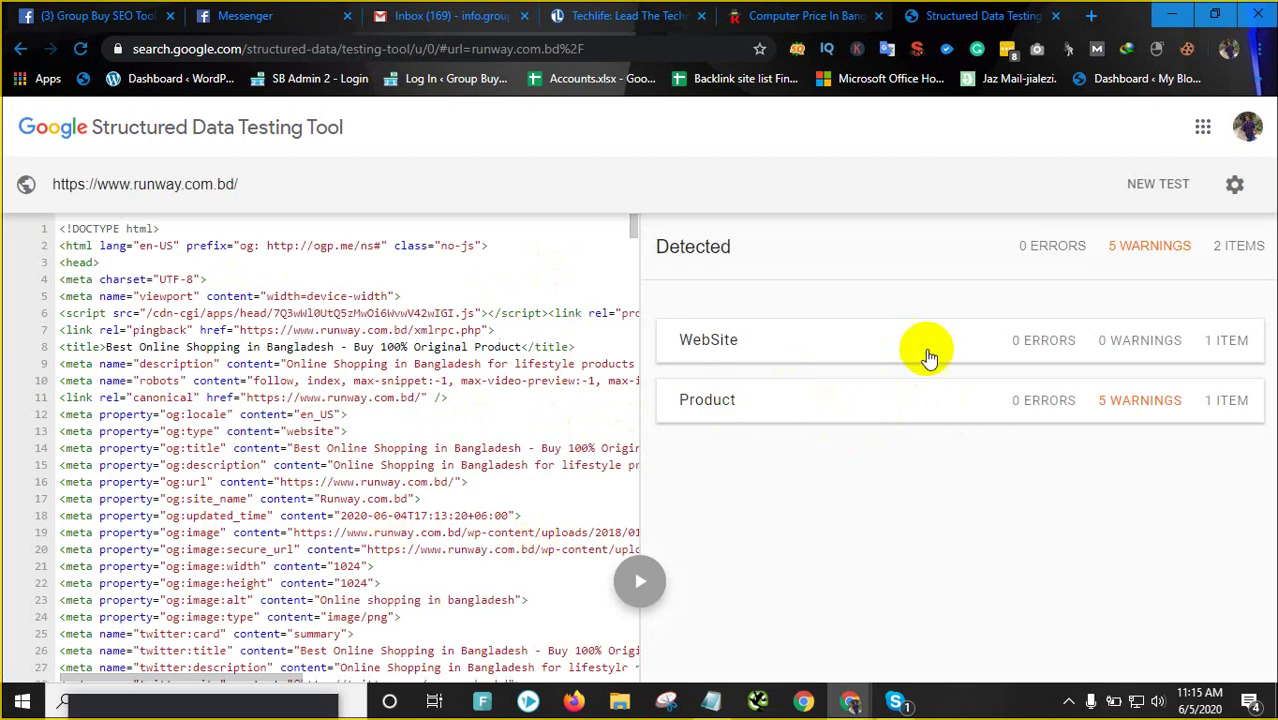
{"action": "left_click", "coordinate": [845, 340]}
{"action": "scroll", "coordinate": [835, 496], "scroll_direction": "down", "scroll_amount": 1}
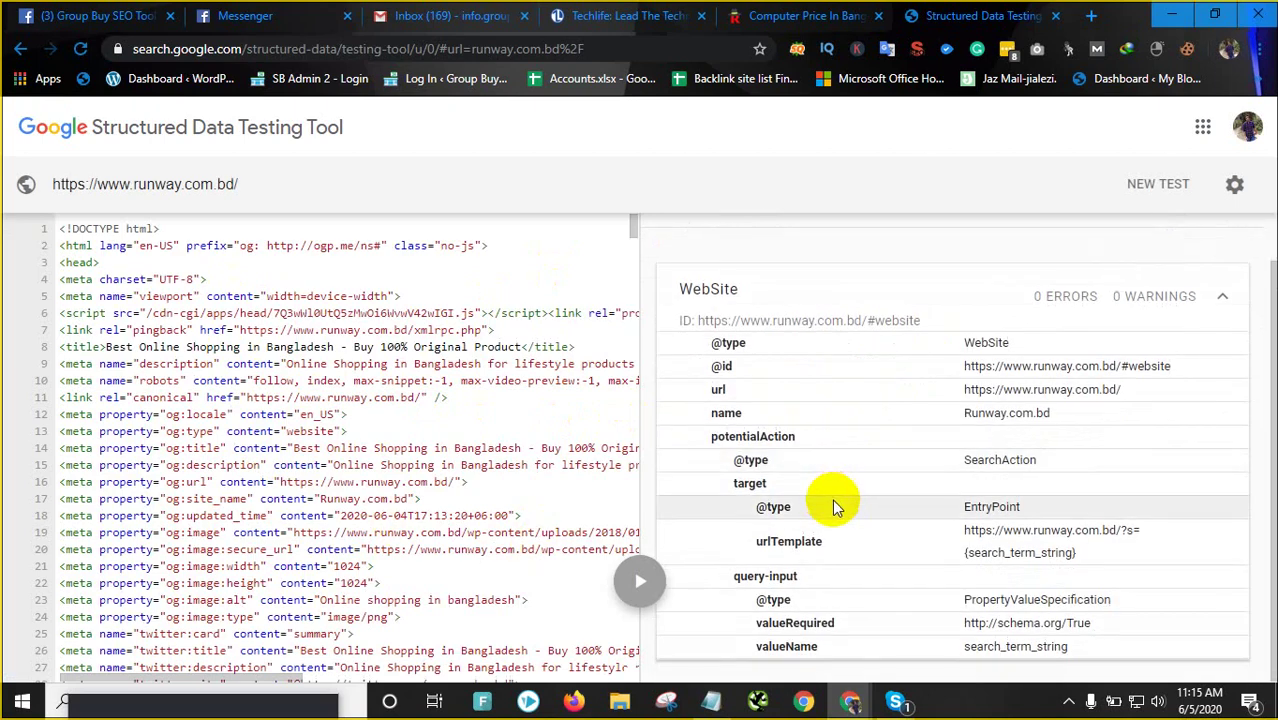
{"action": "scroll", "coordinate": [830, 495], "scroll_direction": "up", "scroll_amount": 1}
{"action": "left_click", "coordinate": [690, 247]}
{"action": "left_click", "coordinate": [847, 400]}
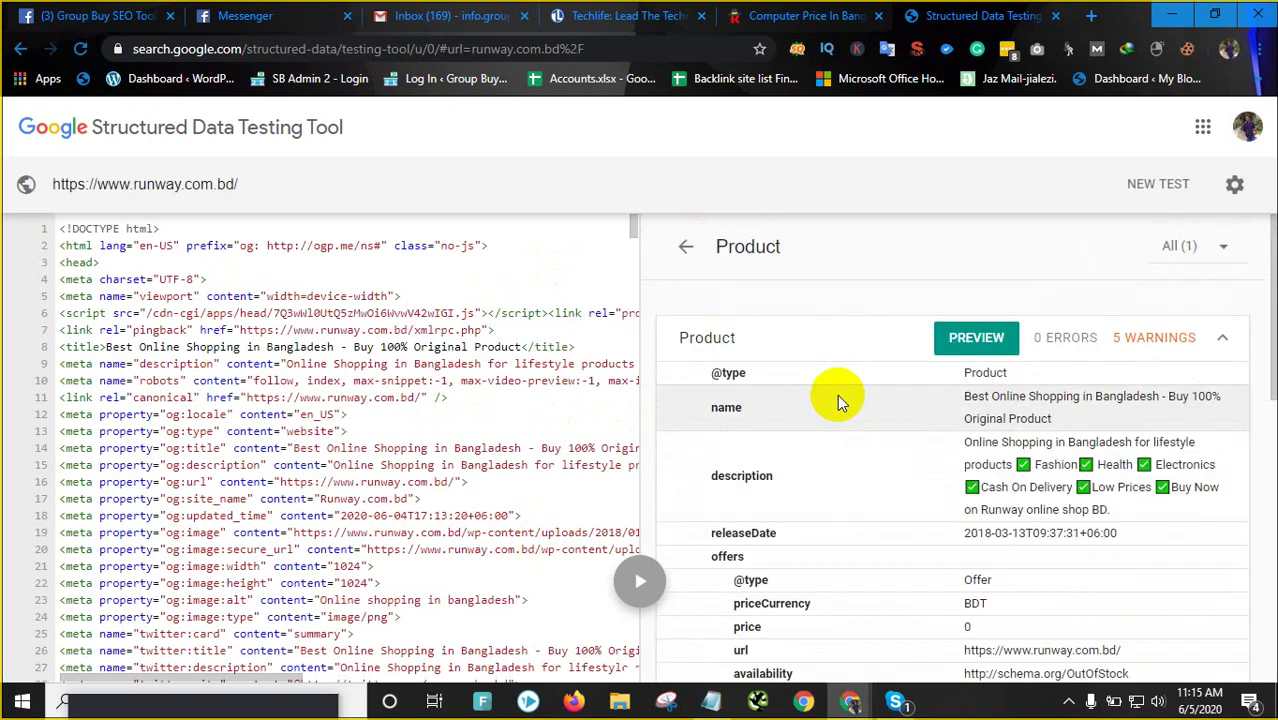
{"action": "scroll", "coordinate": [837, 420], "scroll_direction": "down", "scroll_amount": 6}
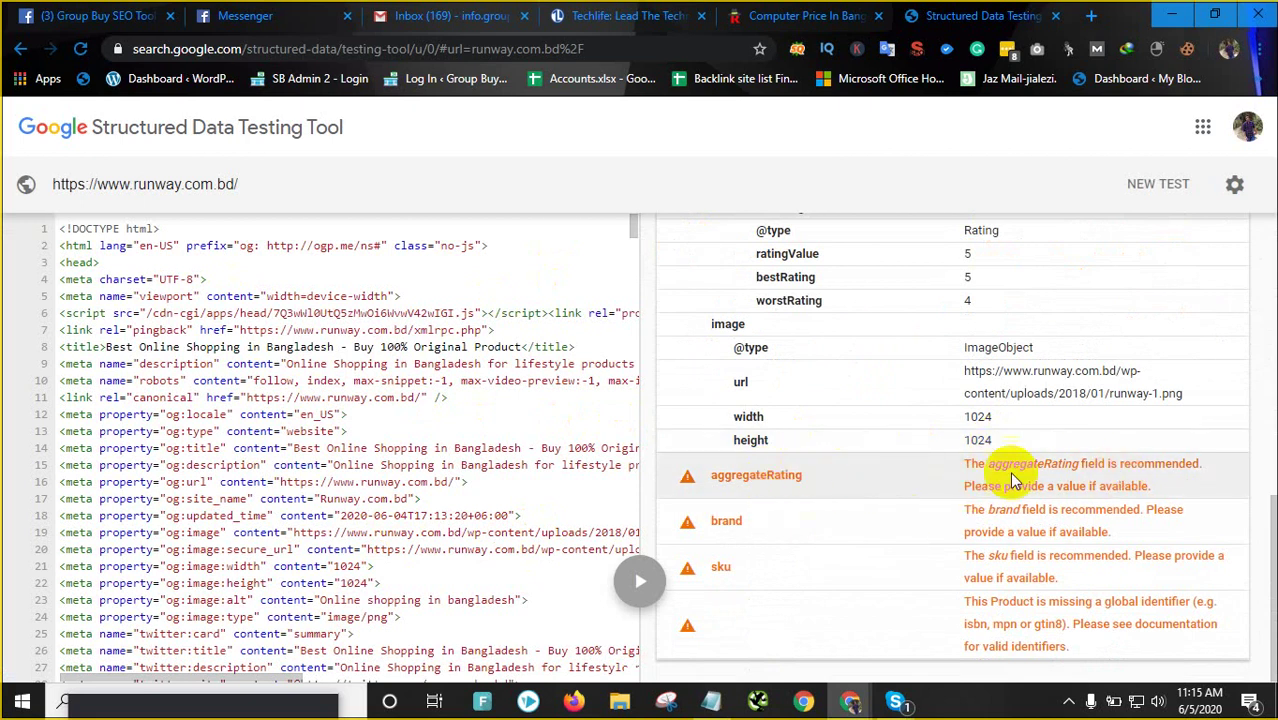
{"action": "double_click", "coordinate": [1003, 510]}
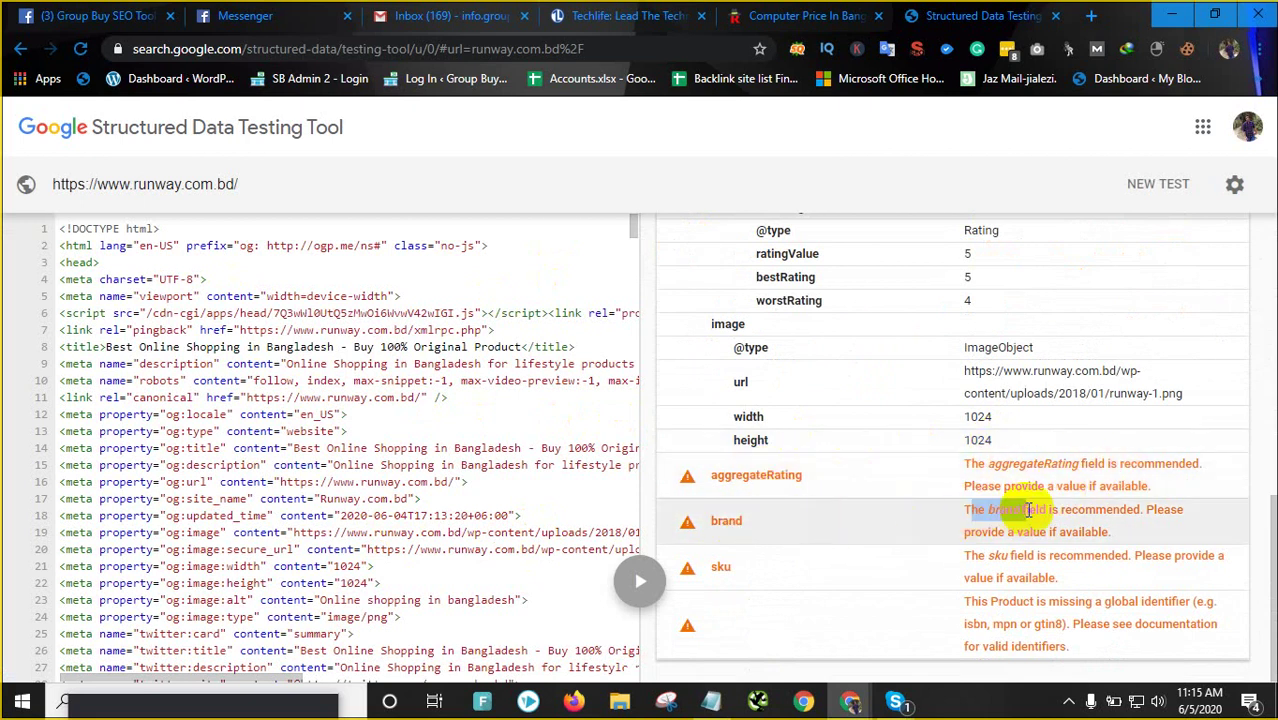
{"action": "left_click_drag", "start_coordinate": [962, 555], "coordinate": [1093, 560]}
{"action": "left_click_drag", "start_coordinate": [982, 601], "coordinate": [1136, 624]}
{"action": "scroll", "coordinate": [970, 529], "scroll_direction": "up", "scroll_amount": 2}
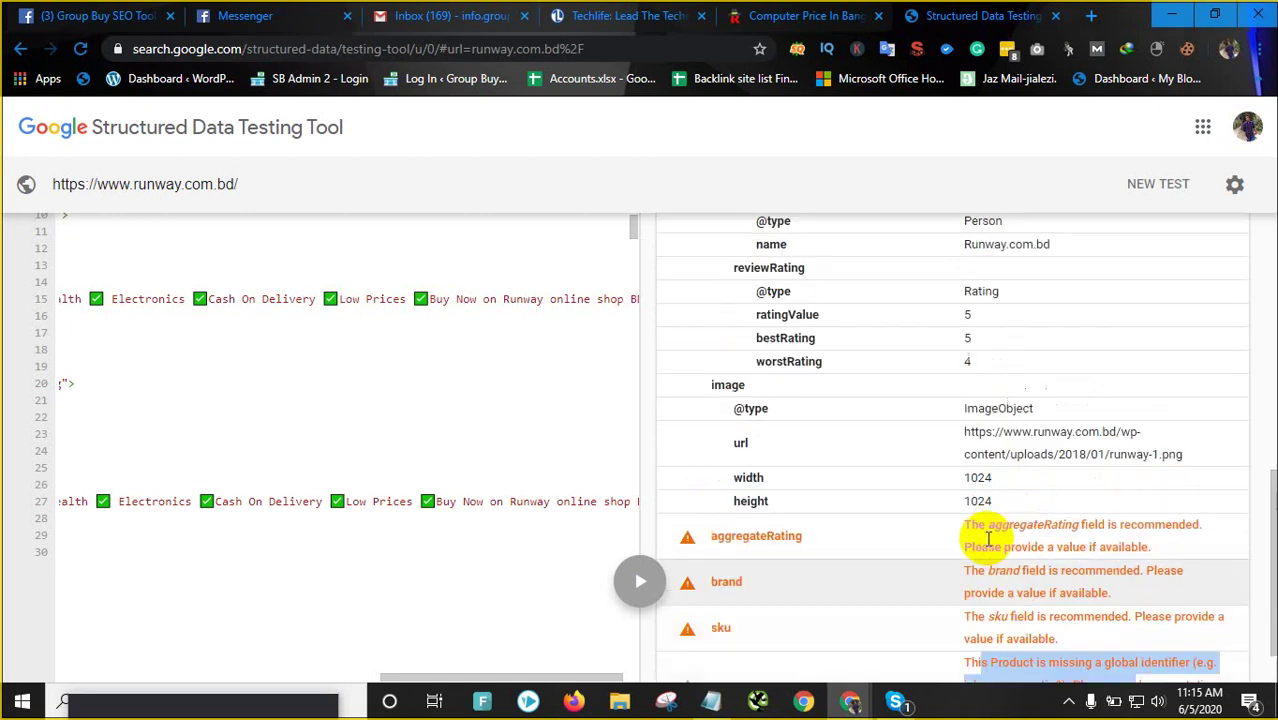
{"action": "scroll", "coordinate": [1078, 571], "scroll_direction": "down", "scroll_amount": 2}
{"action": "scroll", "coordinate": [990, 485], "scroll_direction": "up", "scroll_amount": 5}
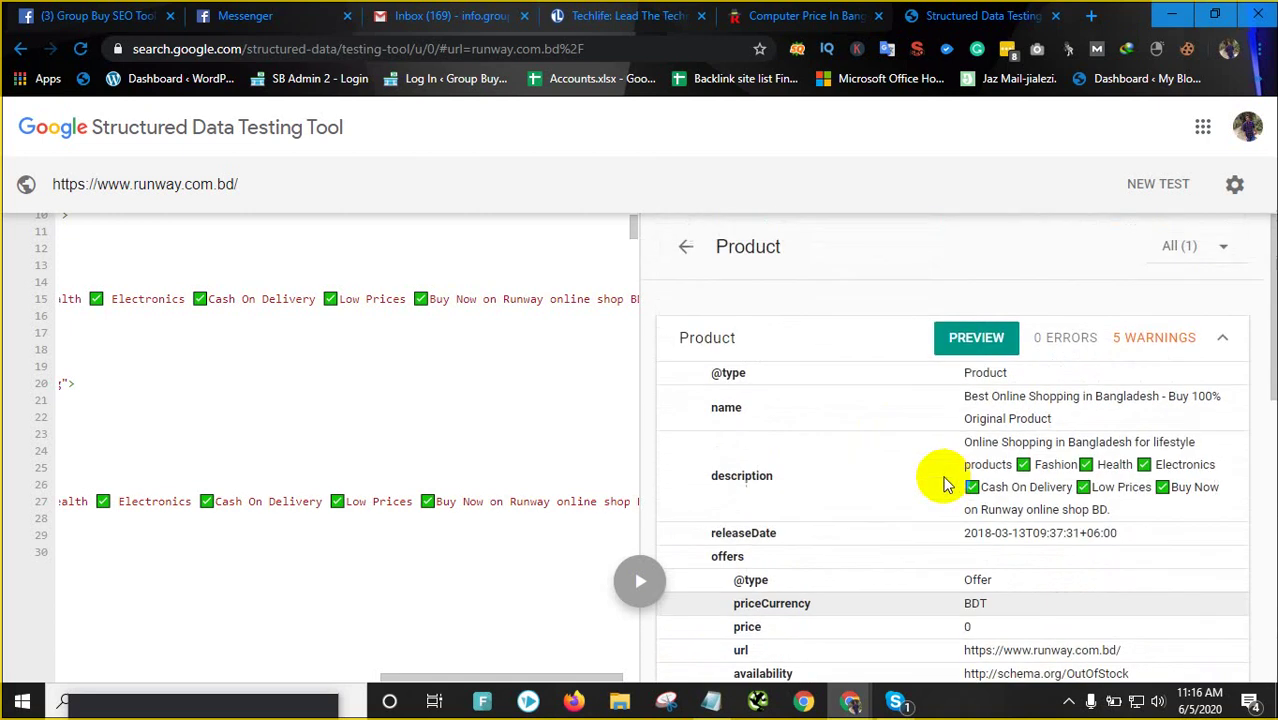
{"action": "scroll", "coordinate": [1107, 479], "scroll_direction": "down", "scroll_amount": 4}
{"action": "scroll", "coordinate": [1016, 497], "scroll_direction": "down", "scroll_amount": 2}
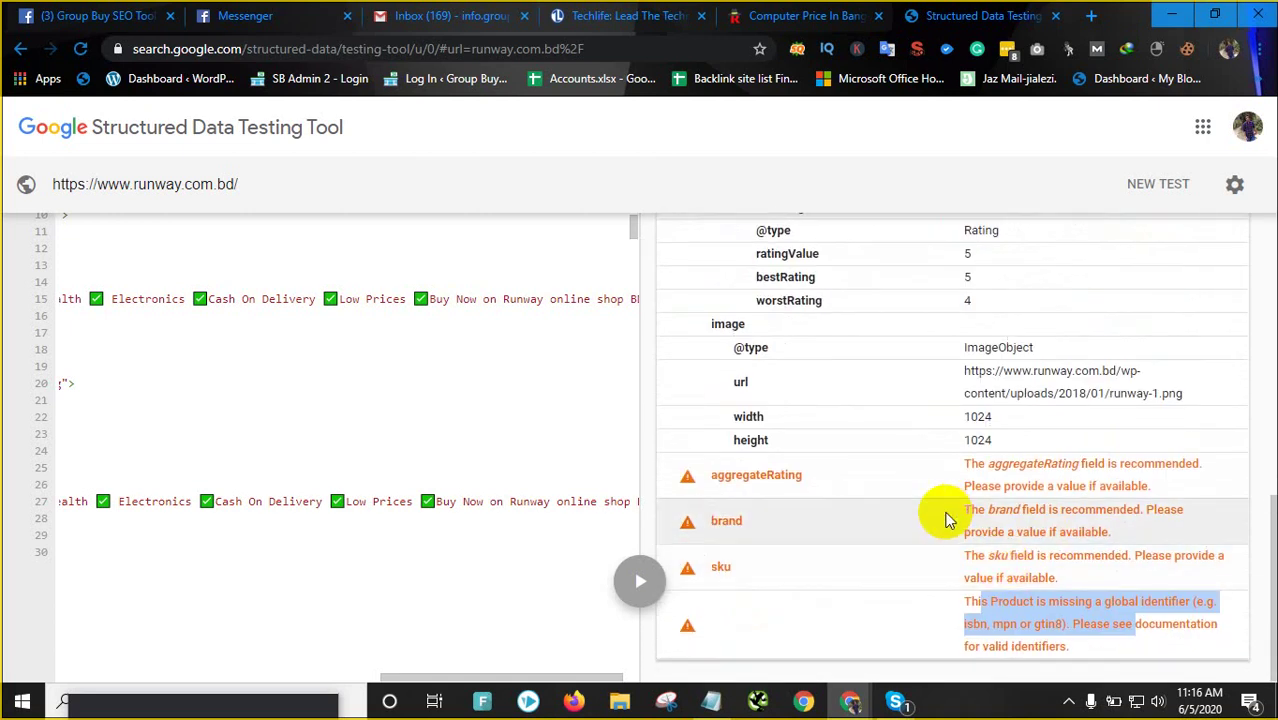
{"action": "scroll", "coordinate": [864, 447], "scroll_direction": "up", "scroll_amount": 5}
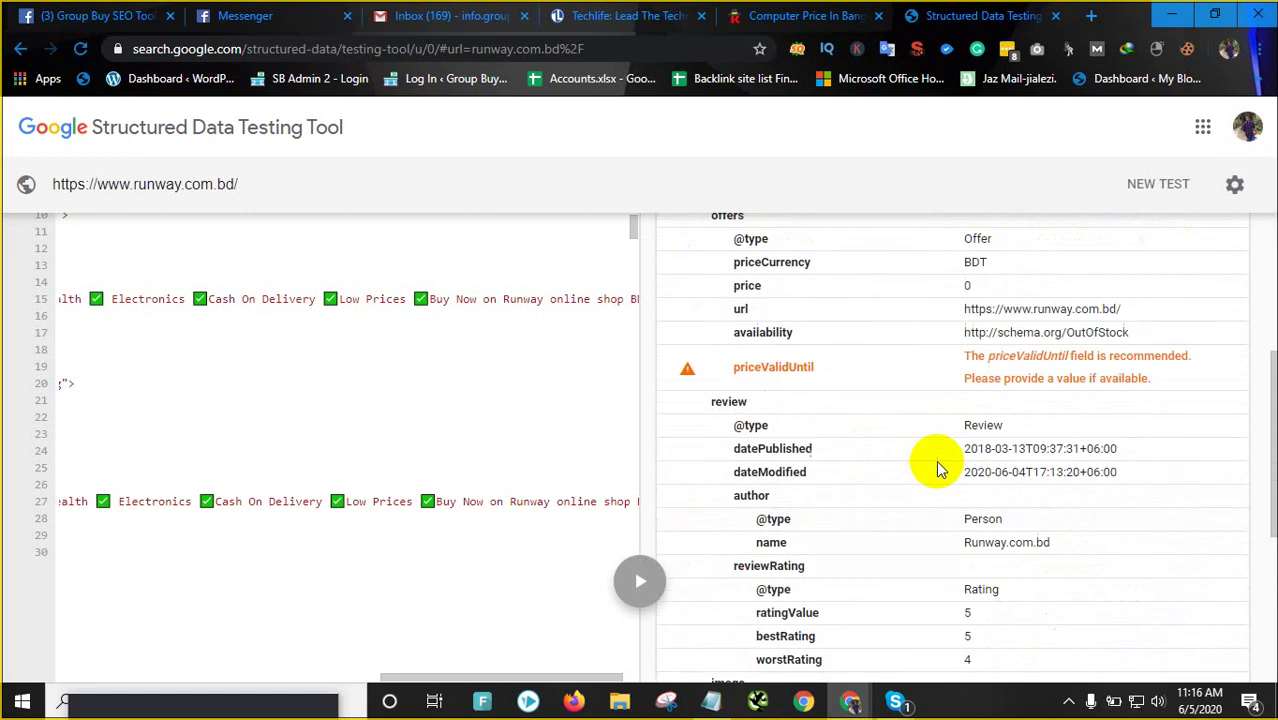
{"action": "scroll", "coordinate": [936, 463], "scroll_direction": "down", "scroll_amount": 2}
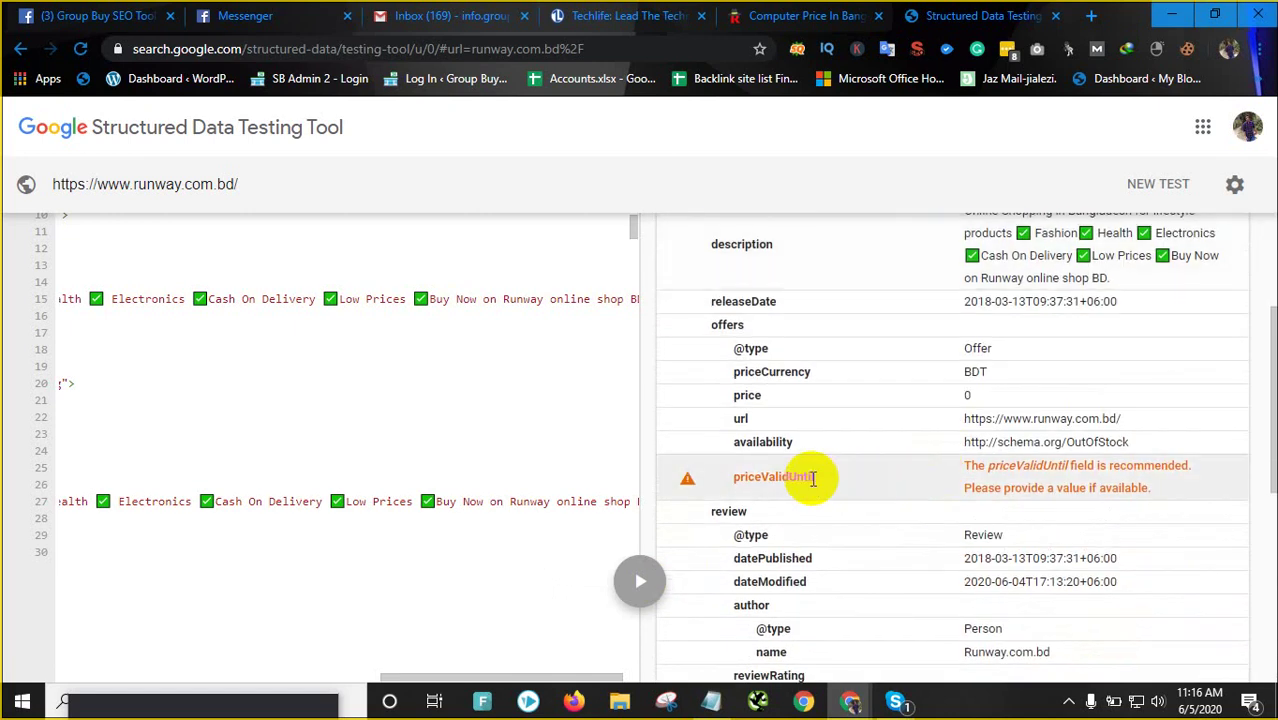
{"action": "scroll", "coordinate": [812, 478], "scroll_direction": "up", "scroll_amount": 2}
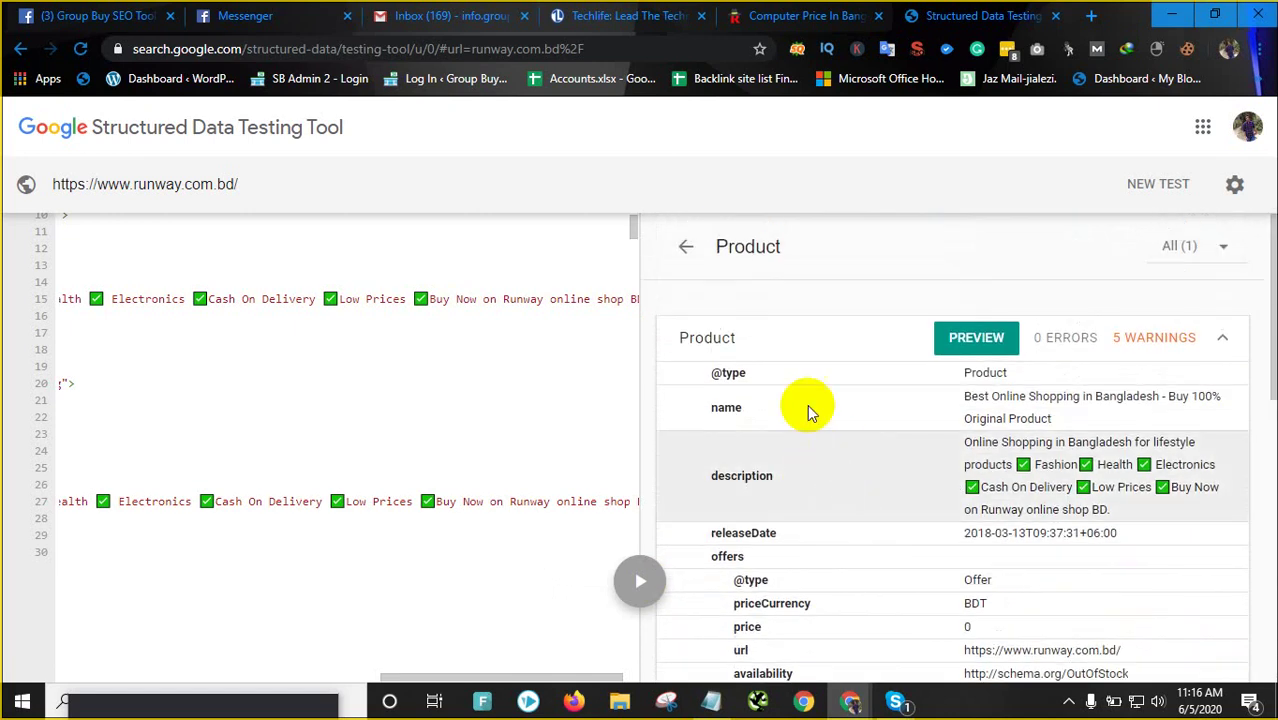
{"action": "left_click", "coordinate": [686, 246]}
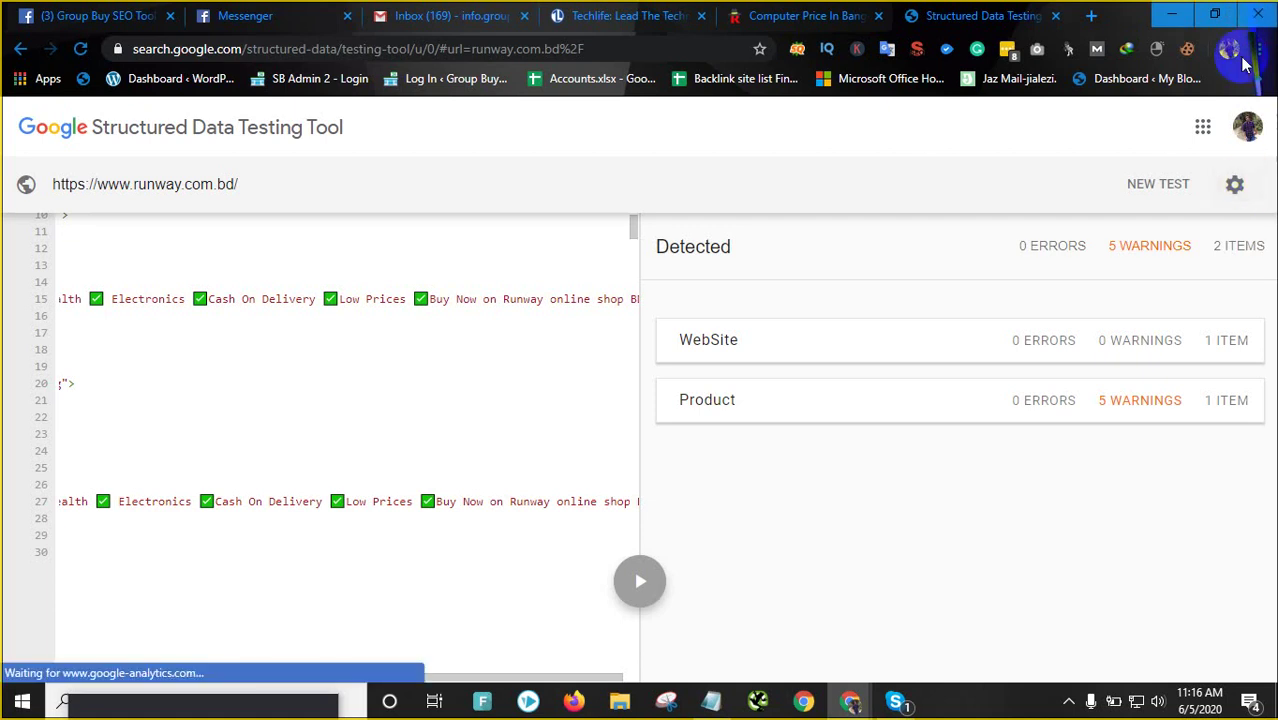
Open the Product item's details, then go back and browse the page source code
{"action": "left_click", "coordinate": [785, 395]}
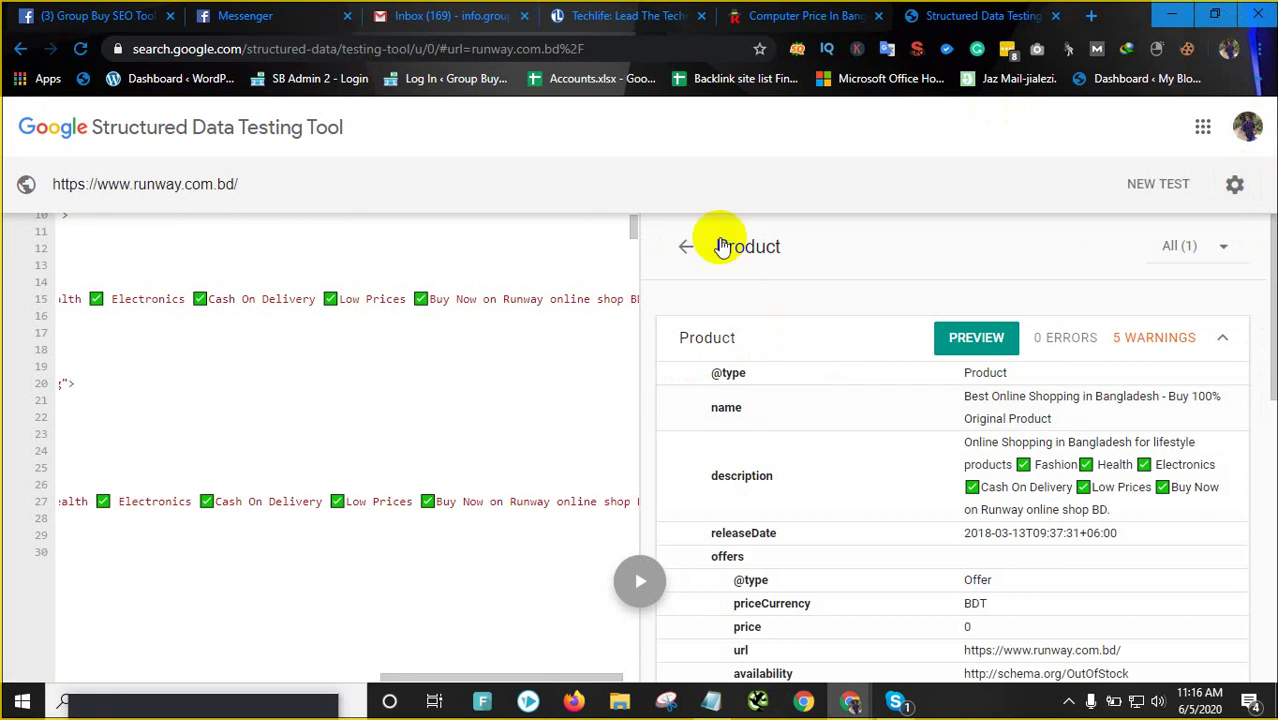
{"action": "left_click", "coordinate": [690, 246]}
{"action": "scroll", "coordinate": [470, 340], "scroll_direction": "down", "scroll_amount": 8}
{"action": "scroll", "coordinate": [462, 358], "scroll_direction": "up", "scroll_amount": 3}
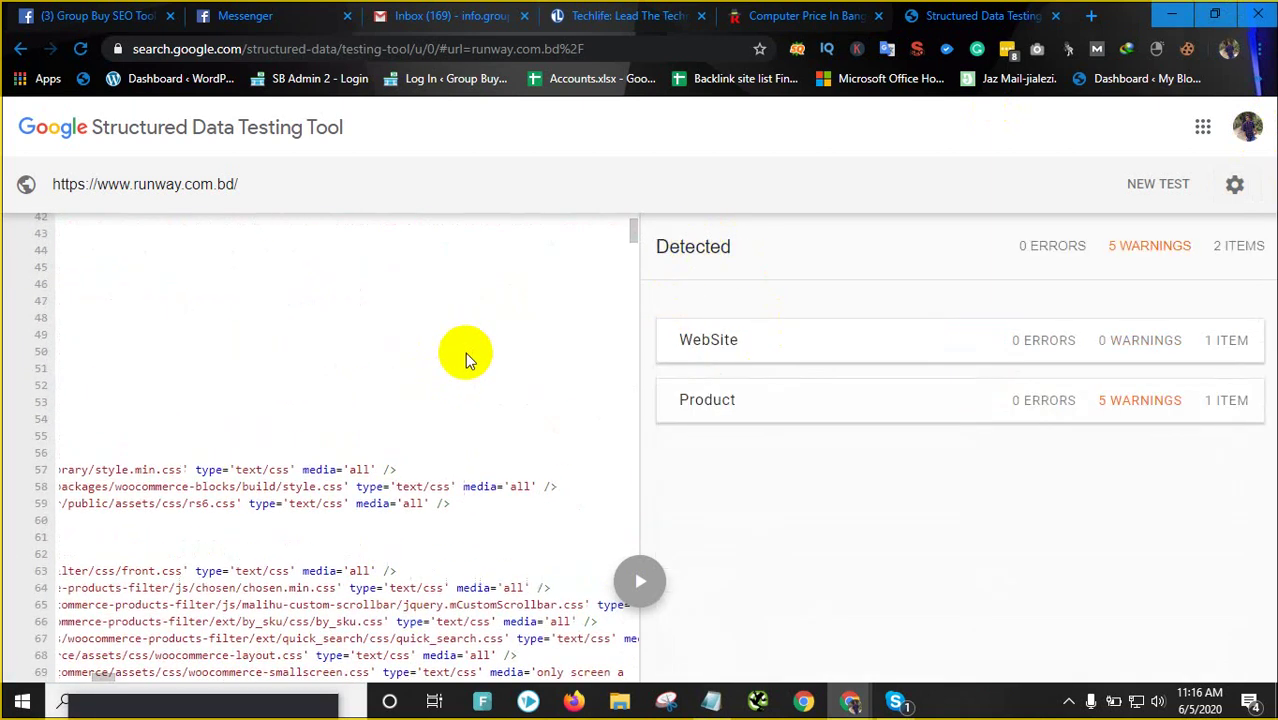
{"action": "scroll", "coordinate": [465, 354], "scroll_direction": "down", "scroll_amount": 7}
{"action": "scroll", "coordinate": [312, 300], "scroll_direction": "up", "scroll_amount": 1}
{"action": "scroll", "coordinate": [194, 303], "scroll_direction": "up", "scroll_amount": 10}
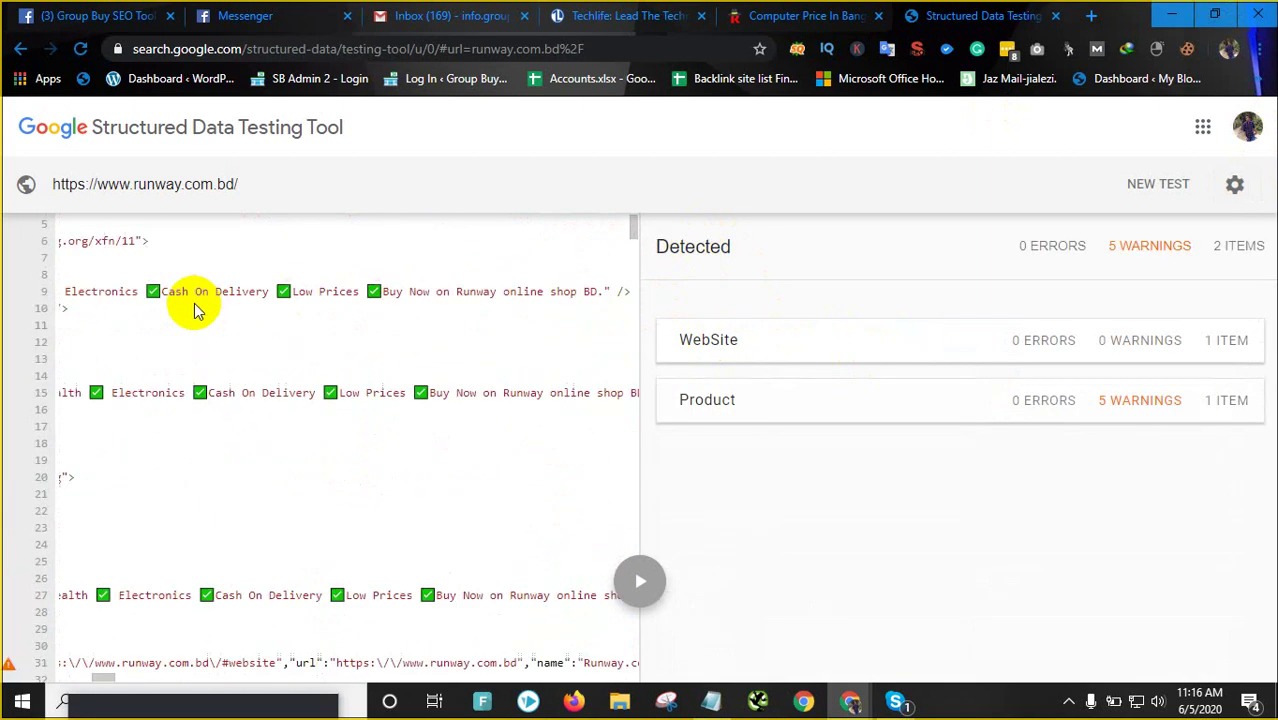
{"action": "left_click_drag", "start_coordinate": [161, 290], "coordinate": [331, 308]}
{"action": "scroll", "coordinate": [331, 308], "scroll_direction": "down", "scroll_amount": 7}
{"action": "left_click", "coordinate": [247, 413]}
{"action": "scroll", "coordinate": [337, 362], "scroll_direction": "down", "scroll_amount": 17}
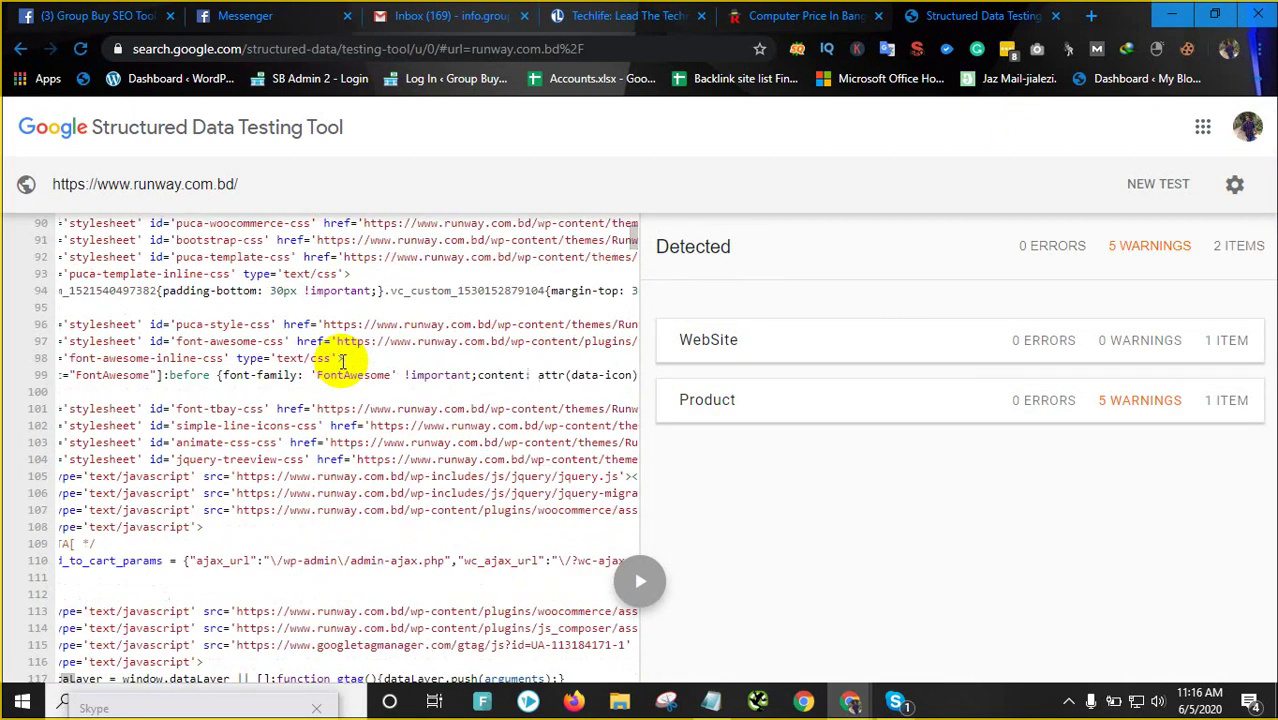
Reopen the Product details showing price 0 BDT, OutOfStock availability and 5 warnings
{"action": "left_click", "coordinate": [818, 400]}
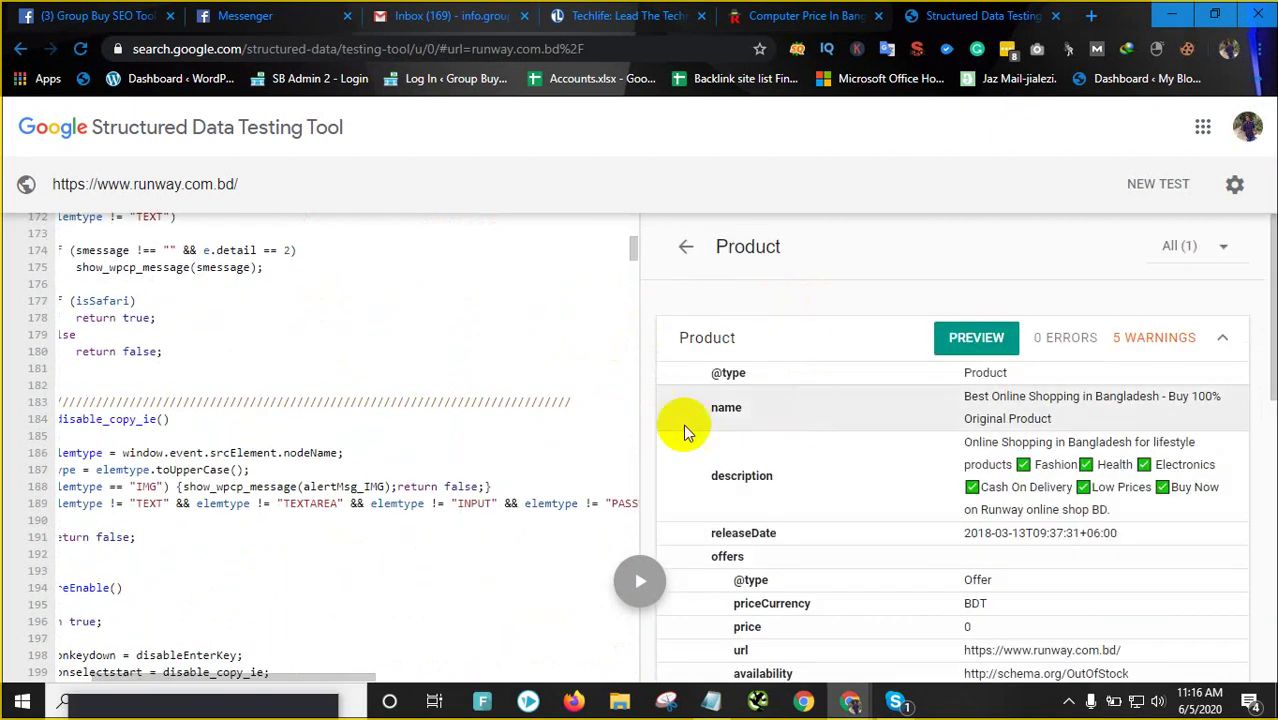
{"action": "scroll", "coordinate": [913, 491], "scroll_direction": "down", "scroll_amount": 6}
{"action": "scroll", "coordinate": [767, 558], "scroll_direction": "up", "scroll_amount": 1}
{"action": "scroll", "coordinate": [767, 558], "scroll_direction": "up", "scroll_amount": 5}
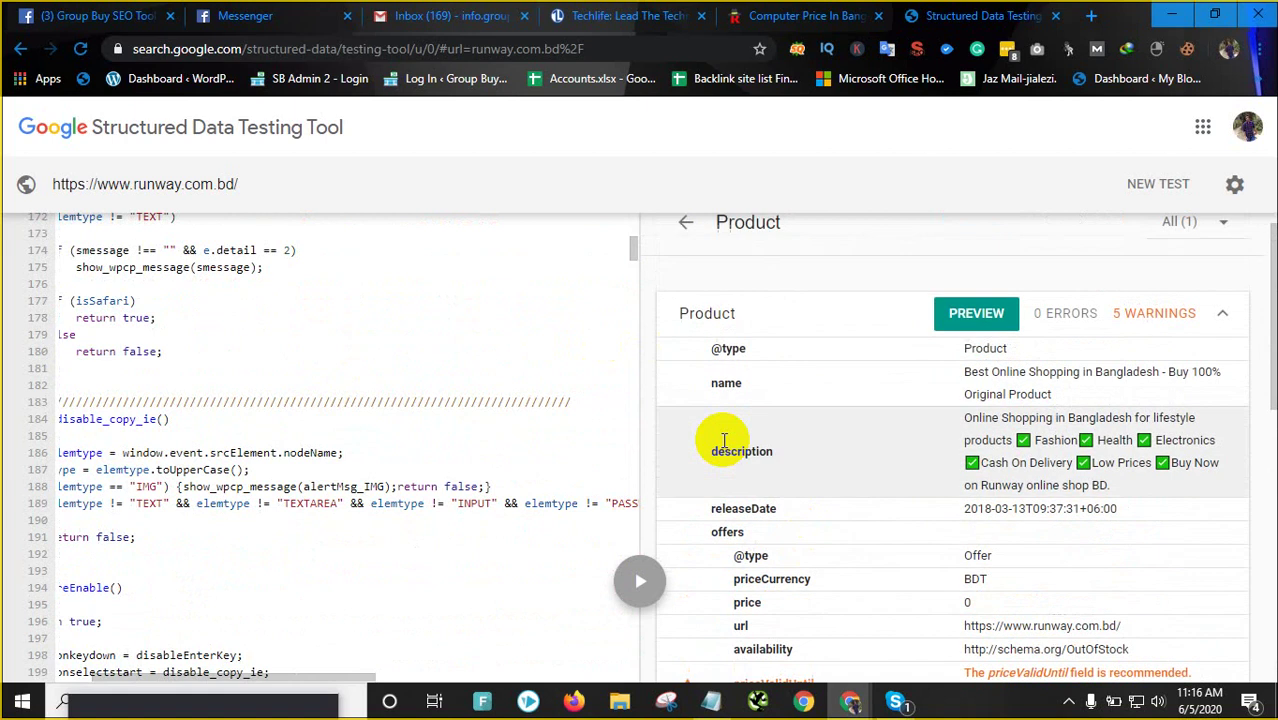
{"action": "scroll", "coordinate": [385, 320], "scroll_direction": "up", "scroll_amount": 14}
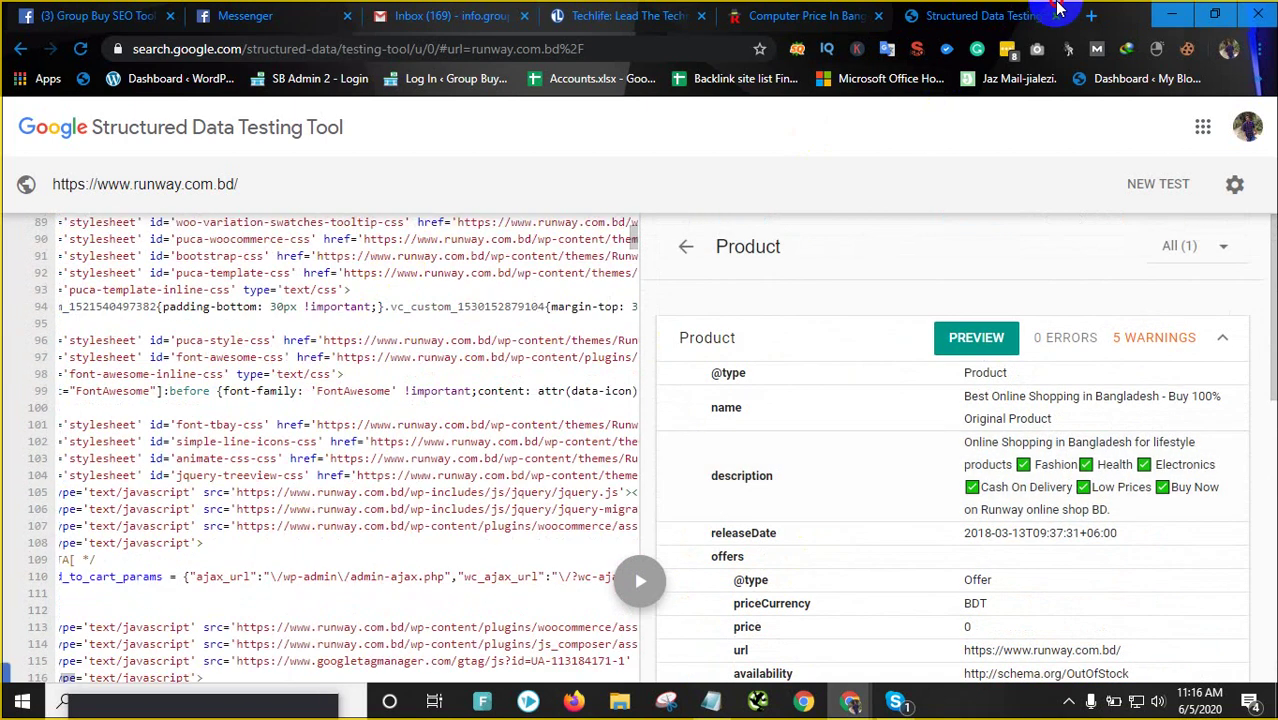
Search 'schema markup generator' in a new tab and open the TechnicalSEO.com result
{"action": "left_click", "coordinate": [1097, 20]}
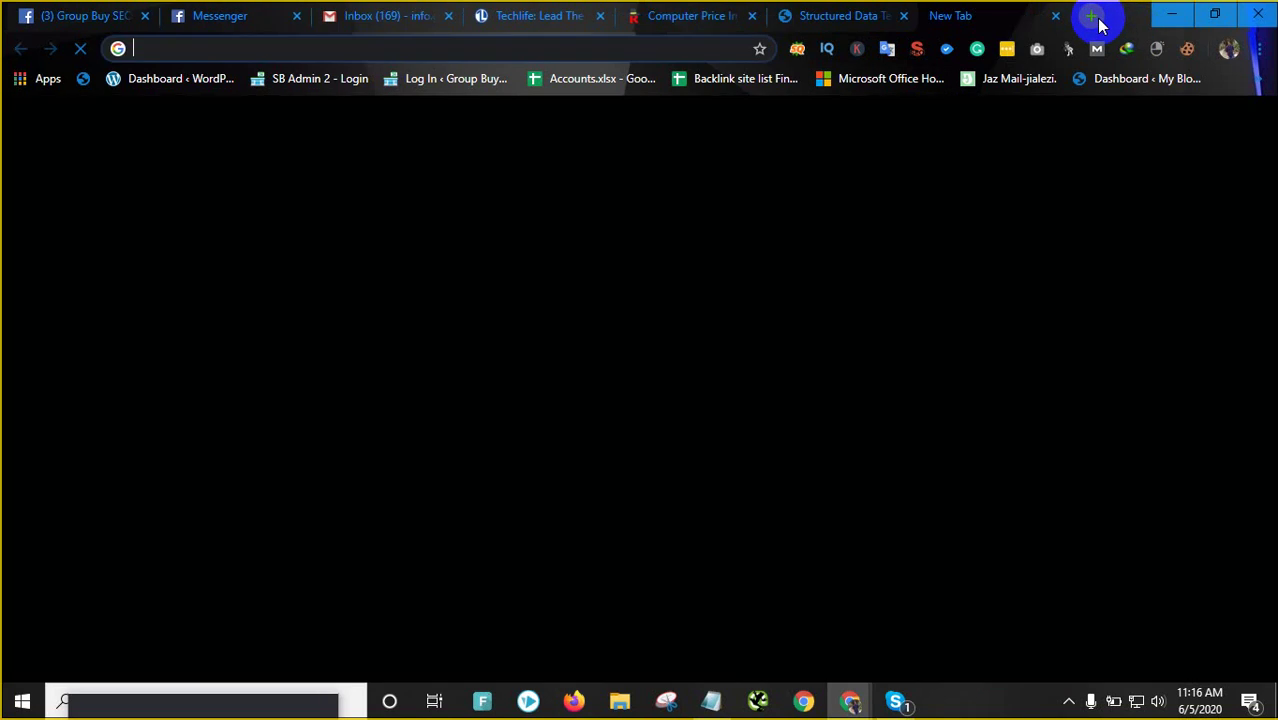
{"action": "type", "text": "she"}
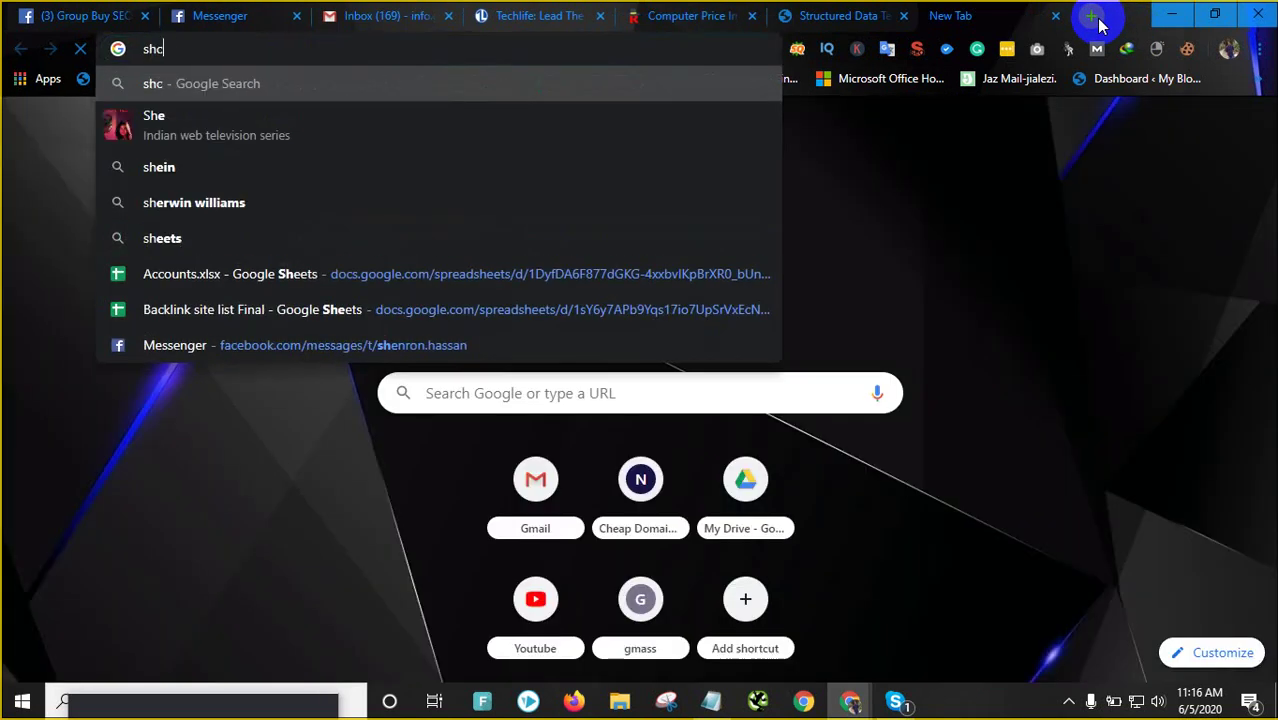
{"action": "type", "text": "ema "}
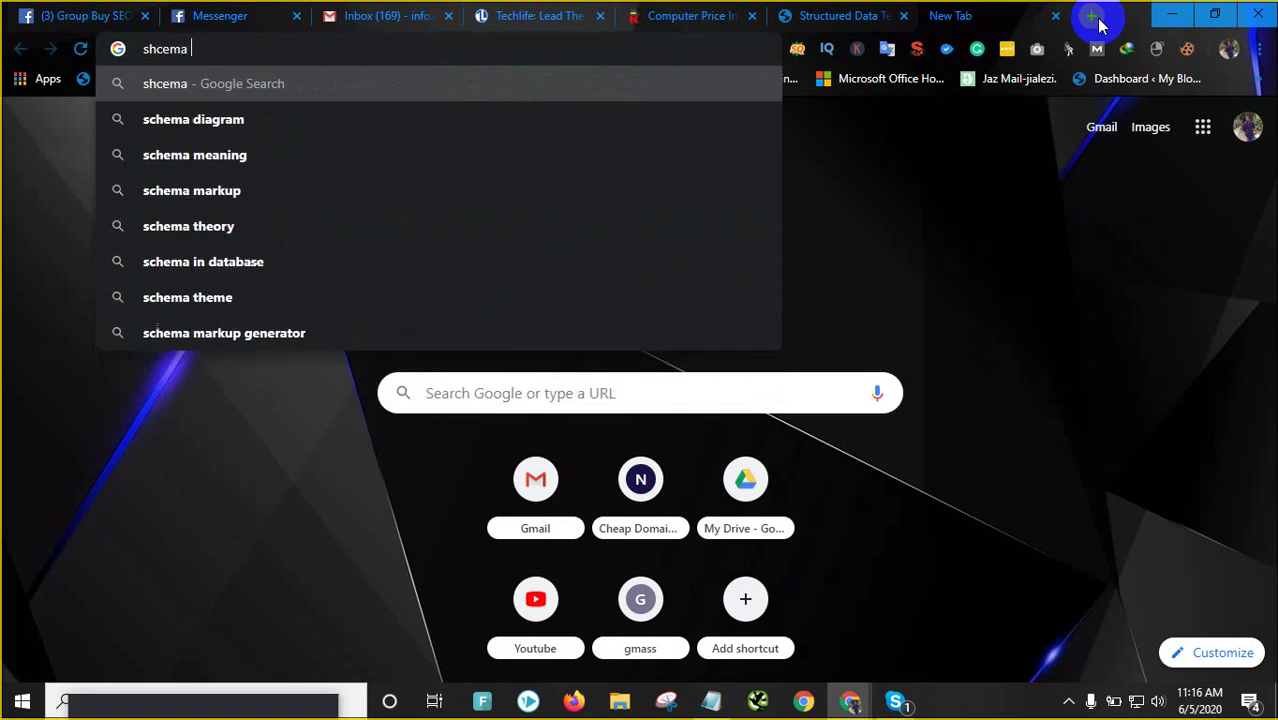
{"action": "type", "text": "rak"}
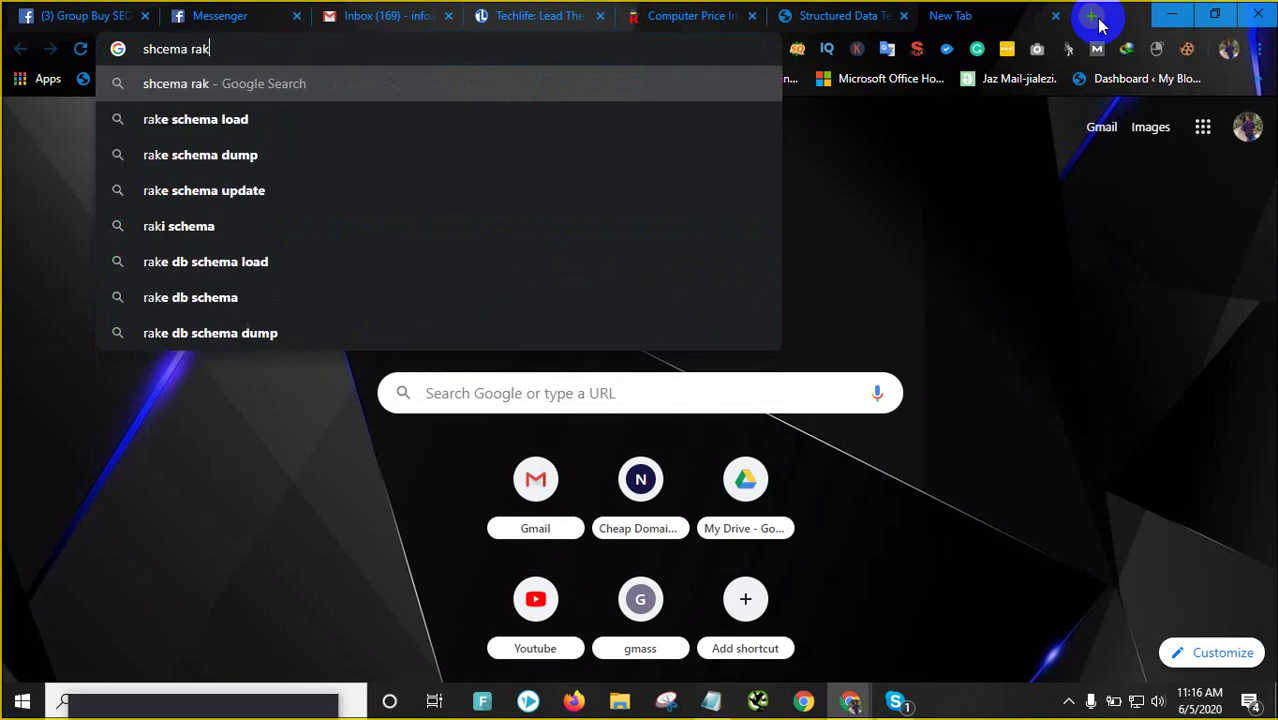
{"action": "key", "text": "BackSpace"}
{"action": "type", "text": "rku"}
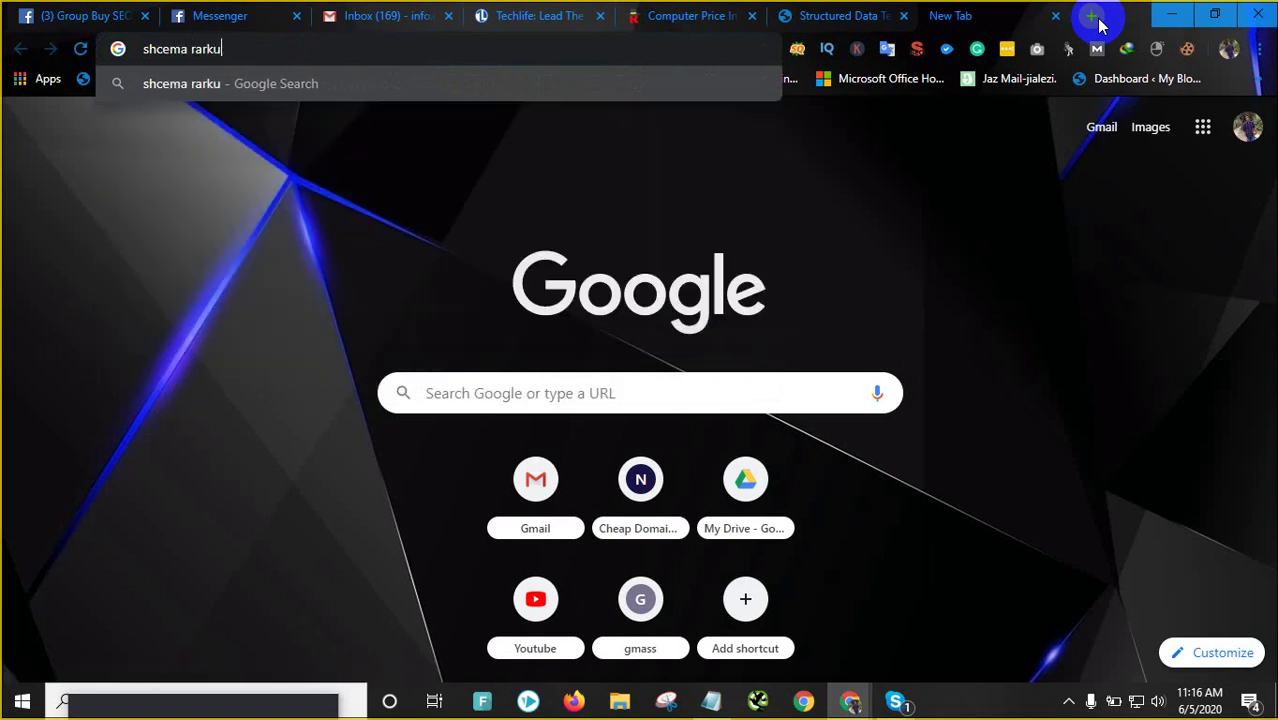
{"action": "type", "text": "p genert"}
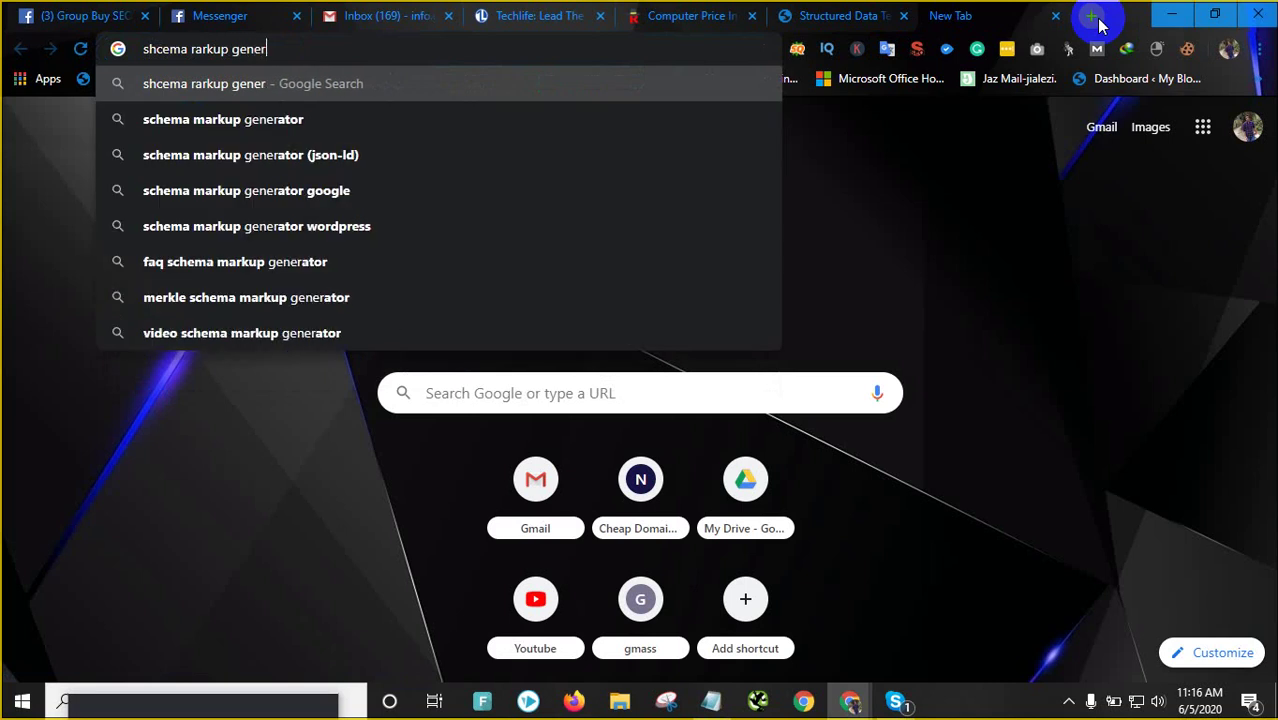
{"action": "type", "text": "ator"}
{"action": "key", "text": "Return"}
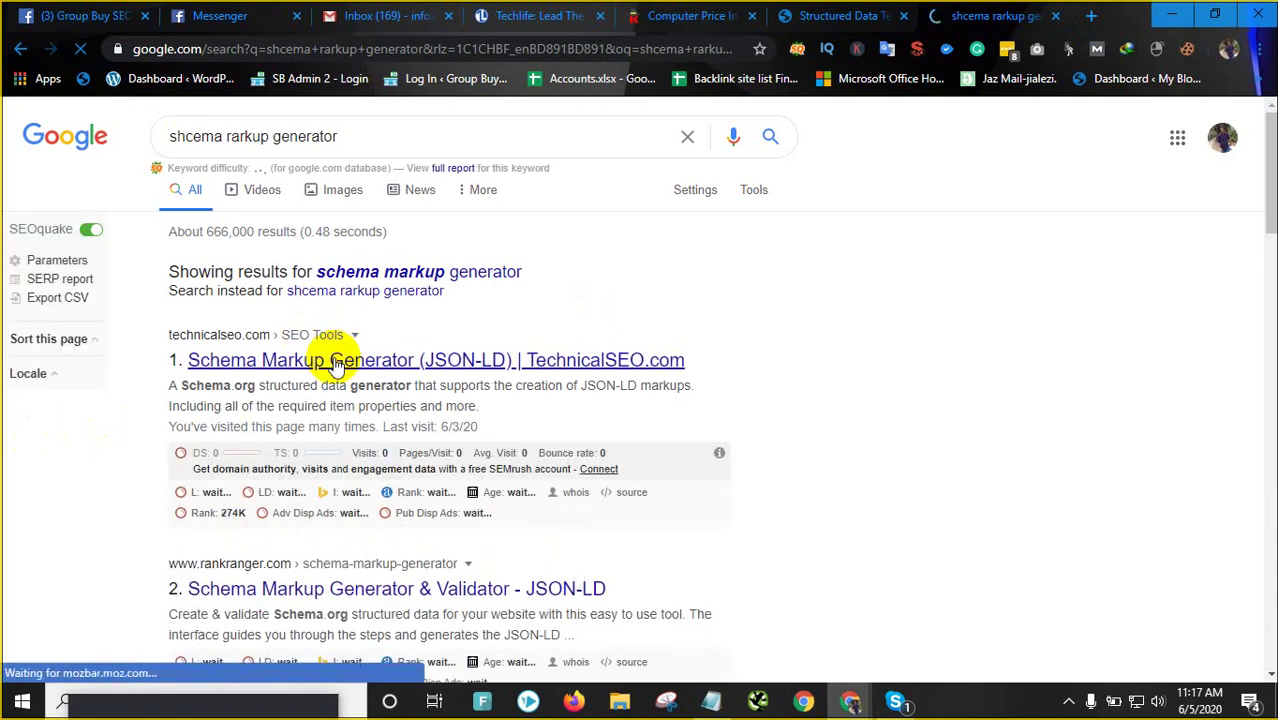
{"action": "left_click", "coordinate": [335, 362]}
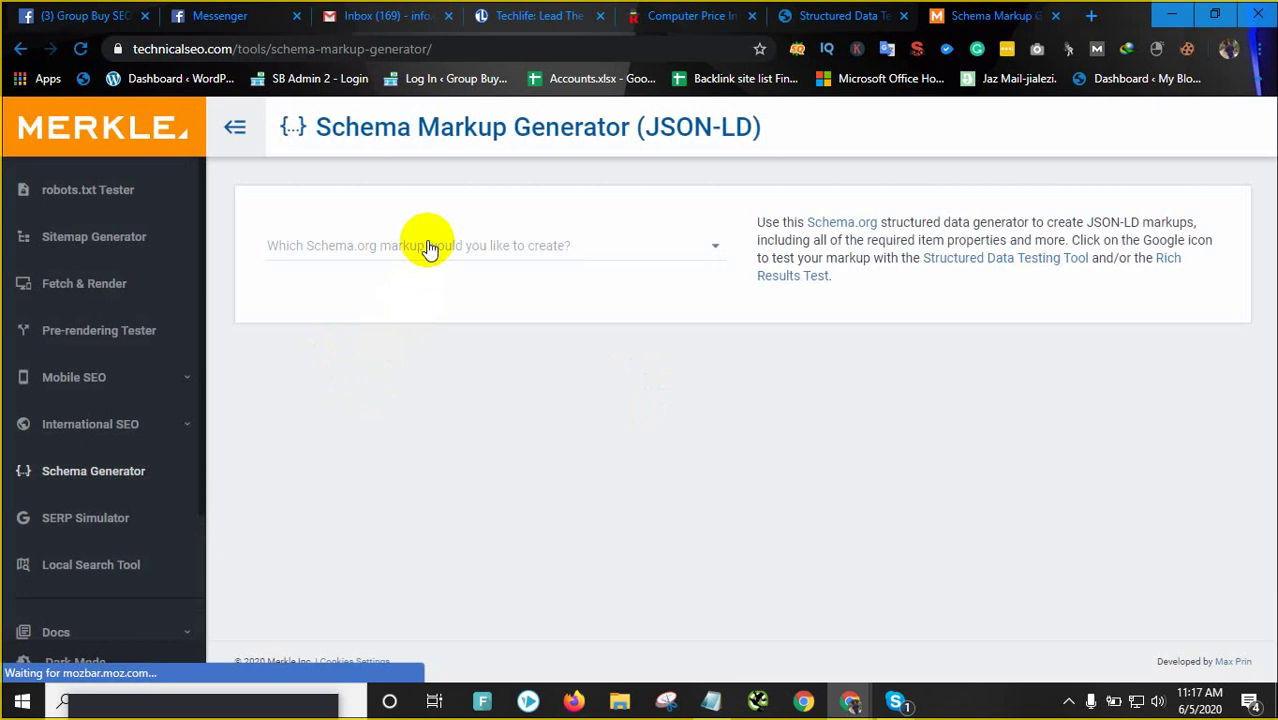
Open the markup type list and dismiss the cookie notice
{"action": "left_click", "coordinate": [428, 248]}
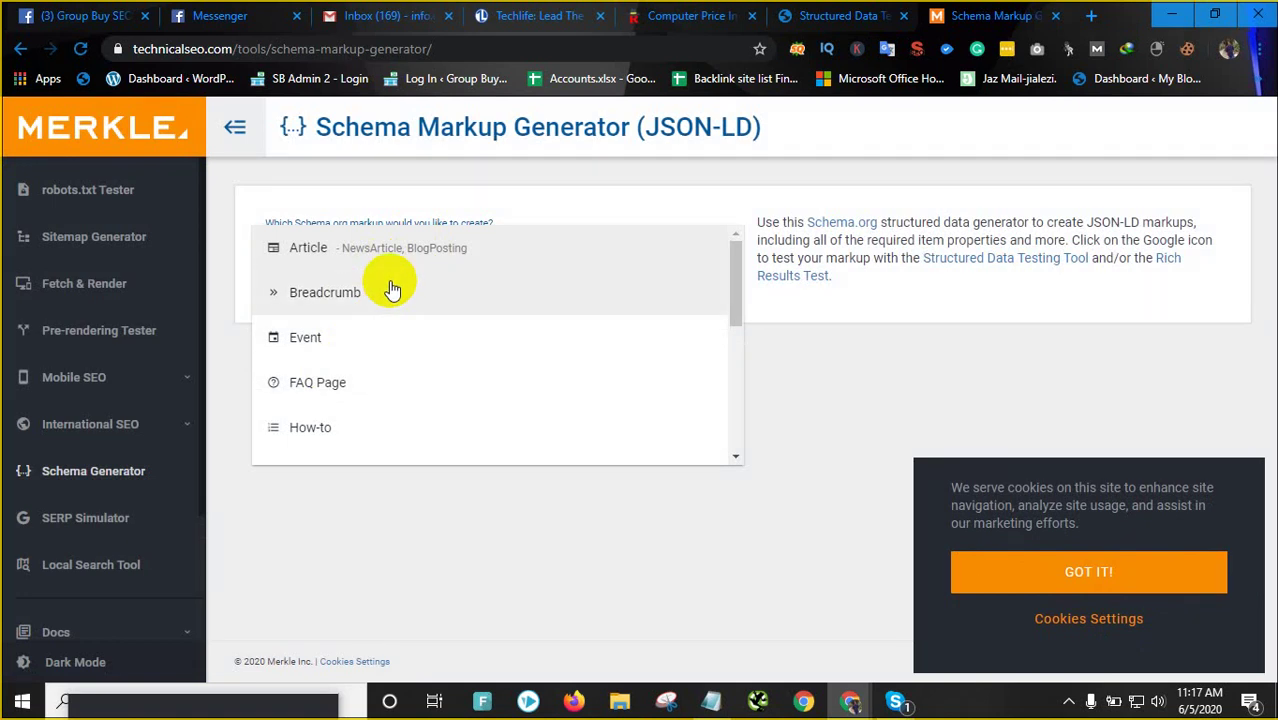
{"action": "left_click", "coordinate": [1064, 574]}
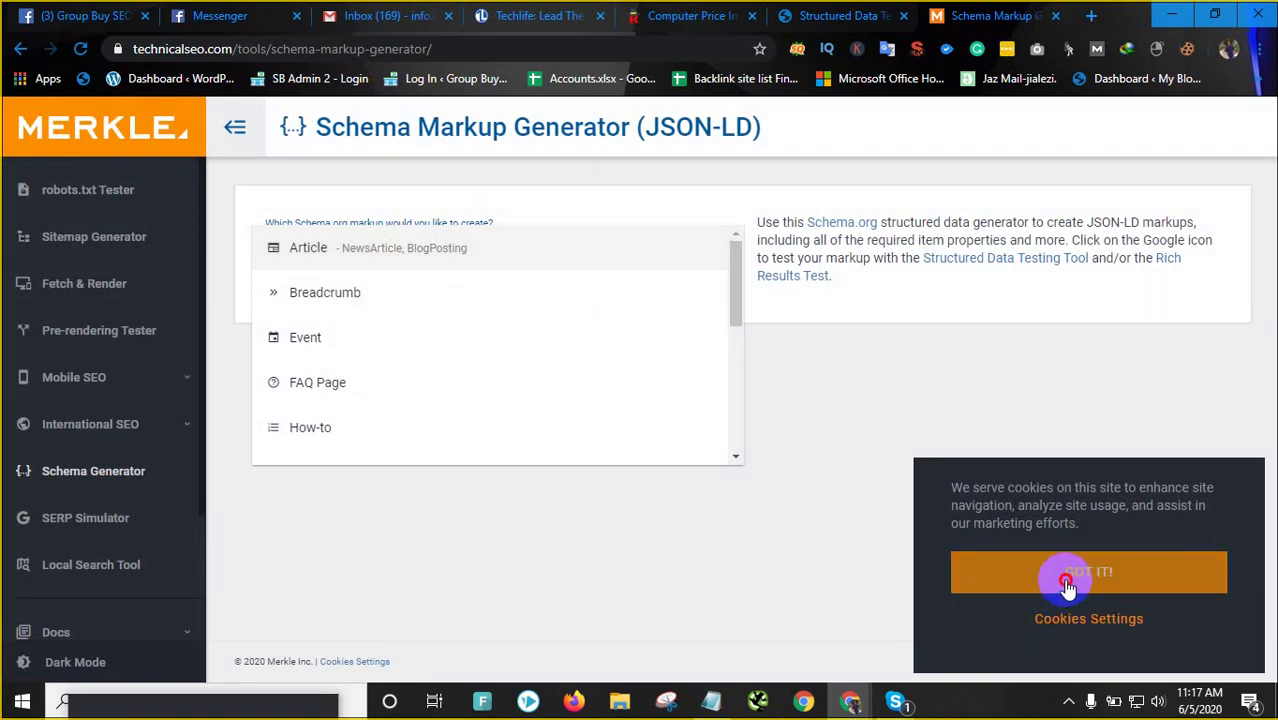
{"action": "scroll", "coordinate": [380, 326], "scroll_direction": "down", "scroll_amount": 1}
{"action": "scroll", "coordinate": [380, 326], "scroll_direction": "down", "scroll_amount": 4}
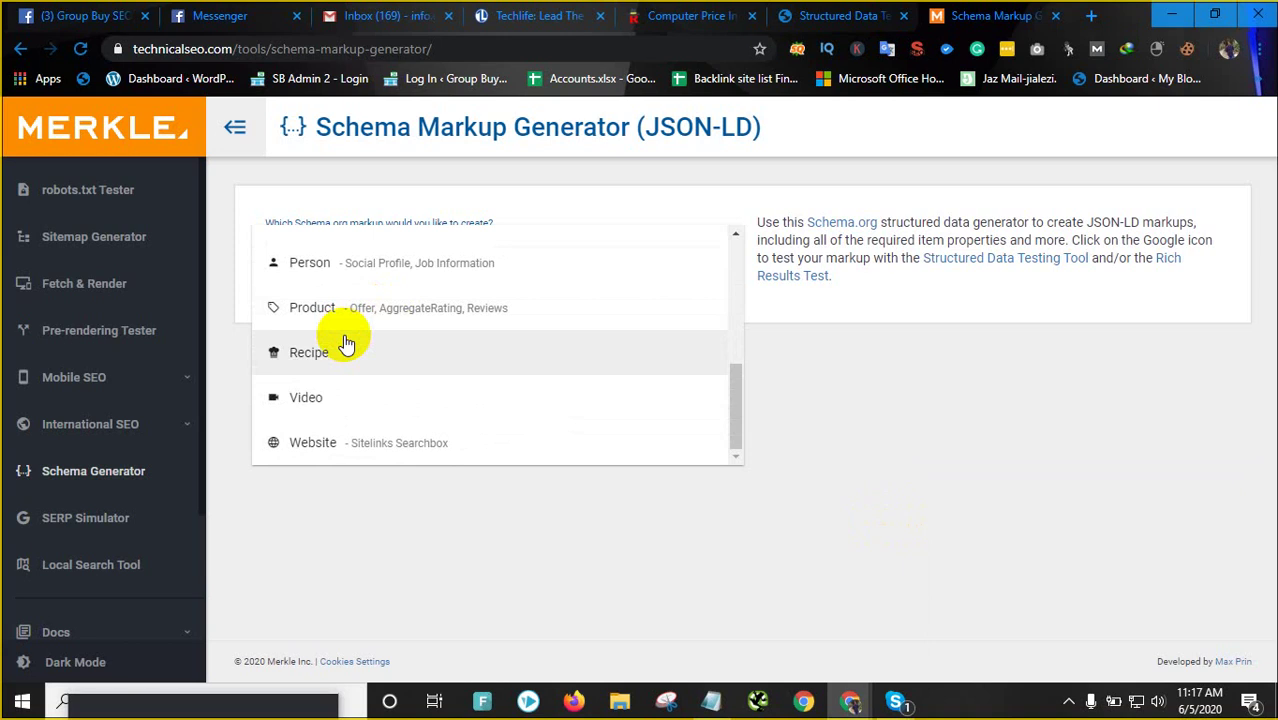
{"action": "scroll", "coordinate": [340, 342], "scroll_direction": "up", "scroll_amount": 2}
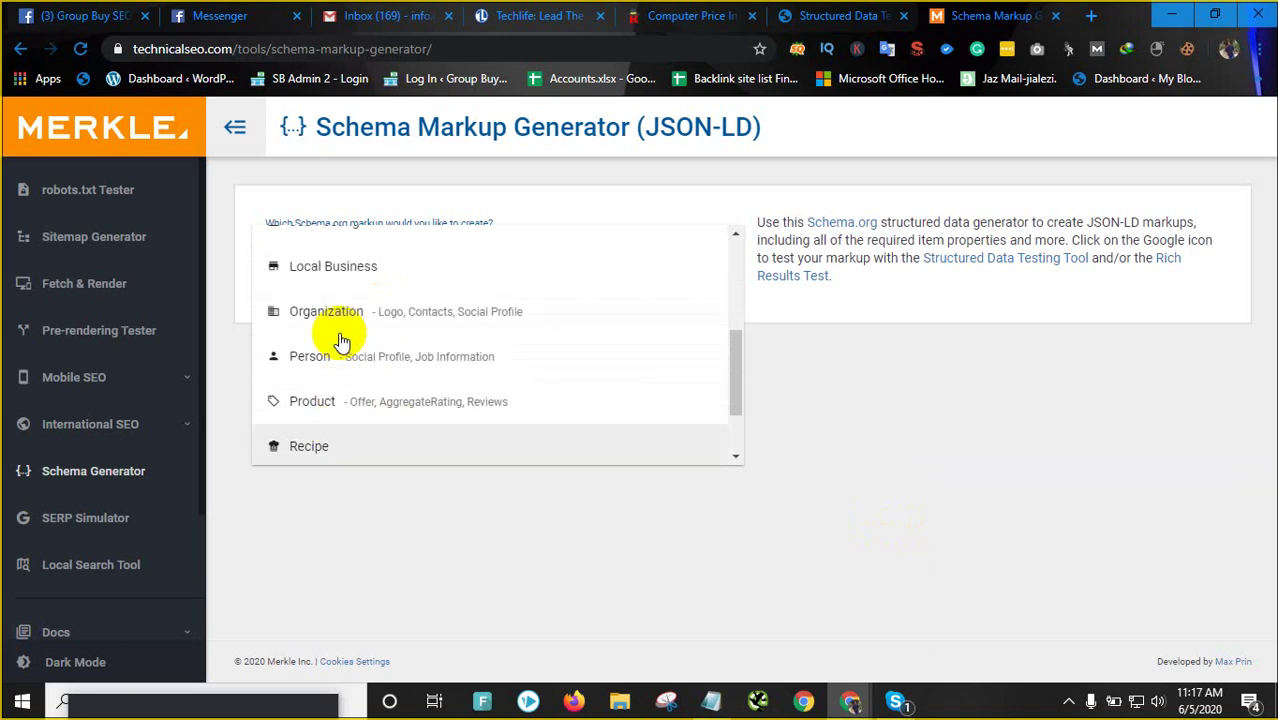
Glance back at the runway.com.bd structured data test results
{"action": "left_click", "coordinate": [840, 16]}
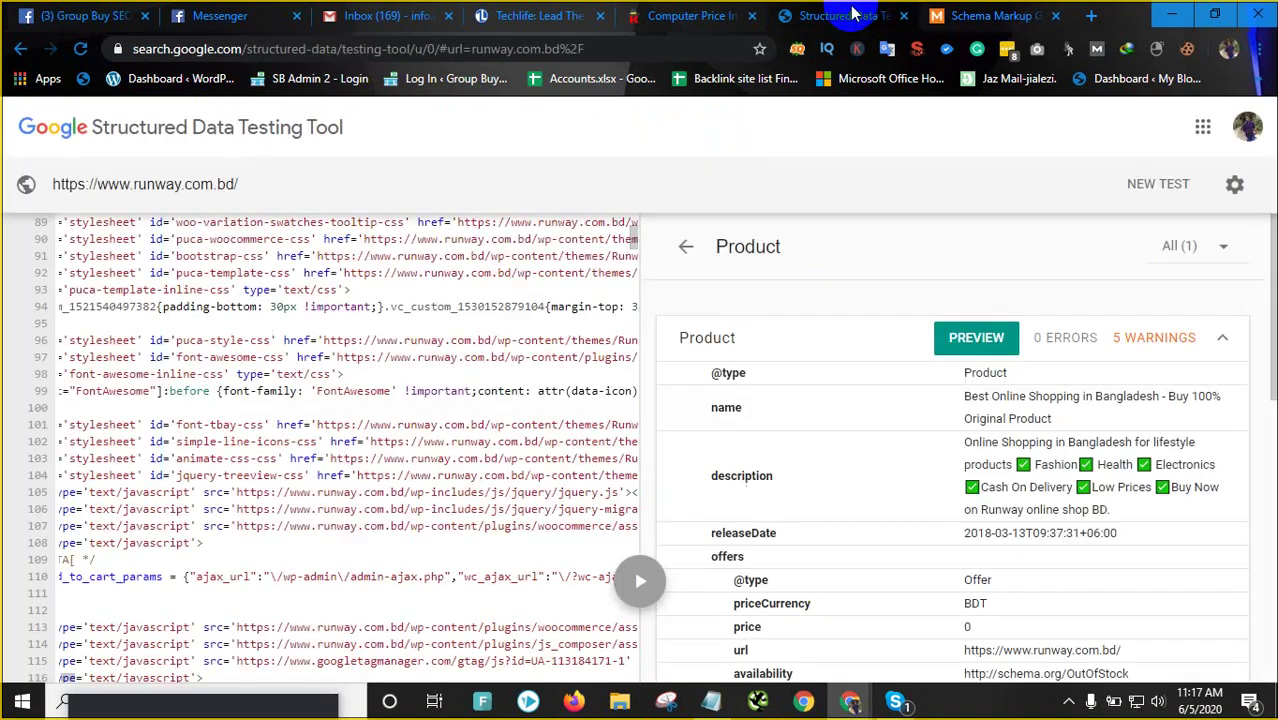
{"action": "scroll", "coordinate": [1020, 458], "scroll_direction": "down", "scroll_amount": 4}
{"action": "scroll", "coordinate": [983, 466], "scroll_direction": "up", "scroll_amount": 4}
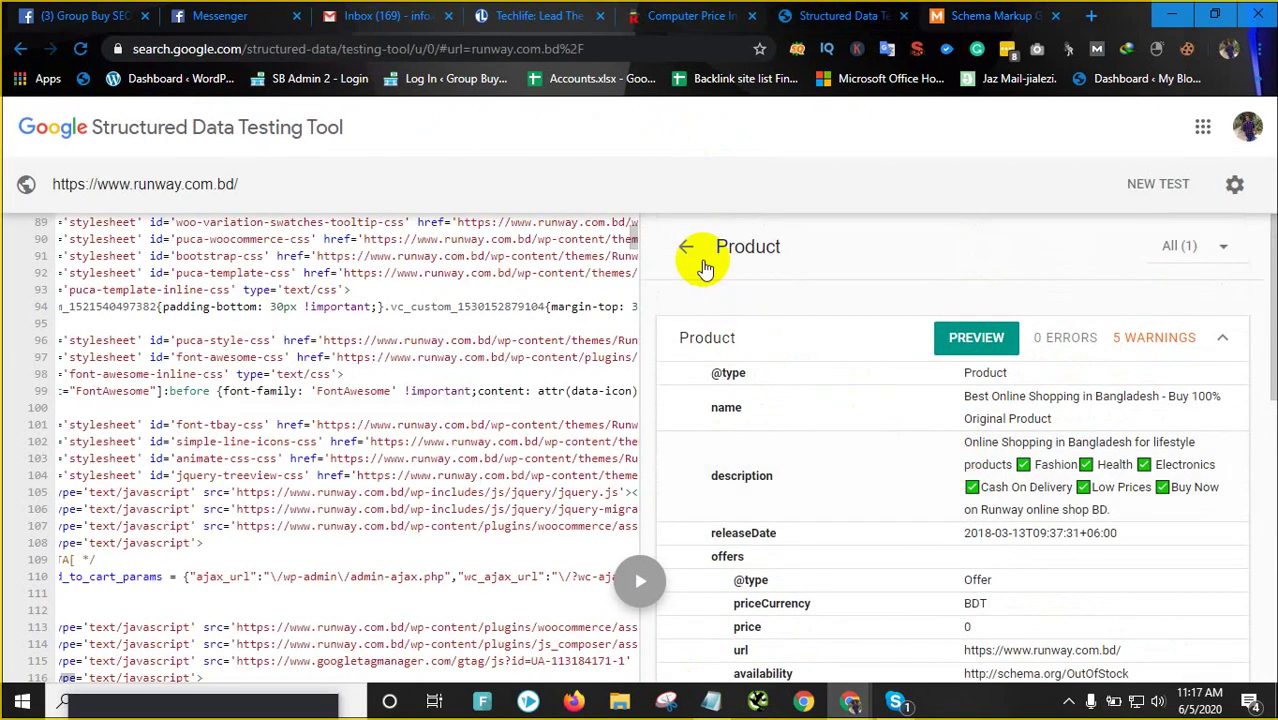
{"action": "left_click", "coordinate": [688, 246]}
Choose Product as the schema markup type in the generator
{"action": "left_click", "coordinate": [990, 16]}
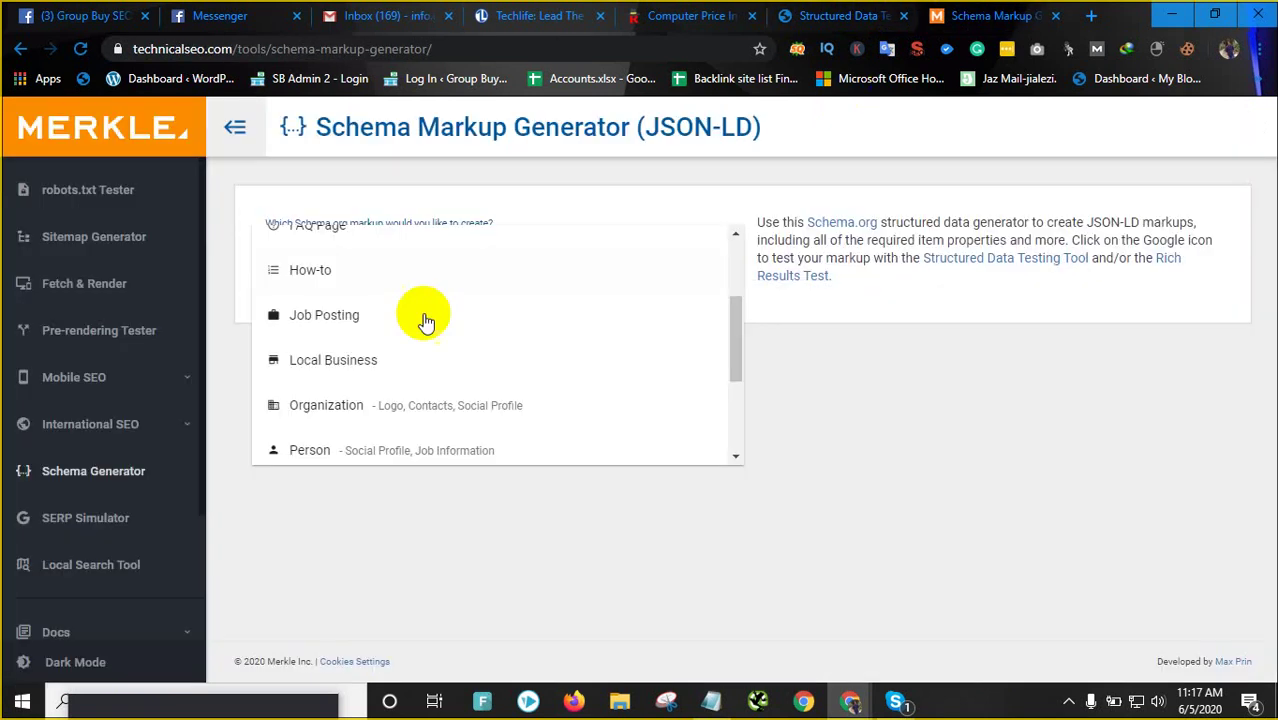
{"action": "scroll", "coordinate": [331, 430], "scroll_direction": "down", "scroll_amount": 1}
{"action": "scroll", "coordinate": [350, 435], "scroll_direction": "down", "scroll_amount": 3}
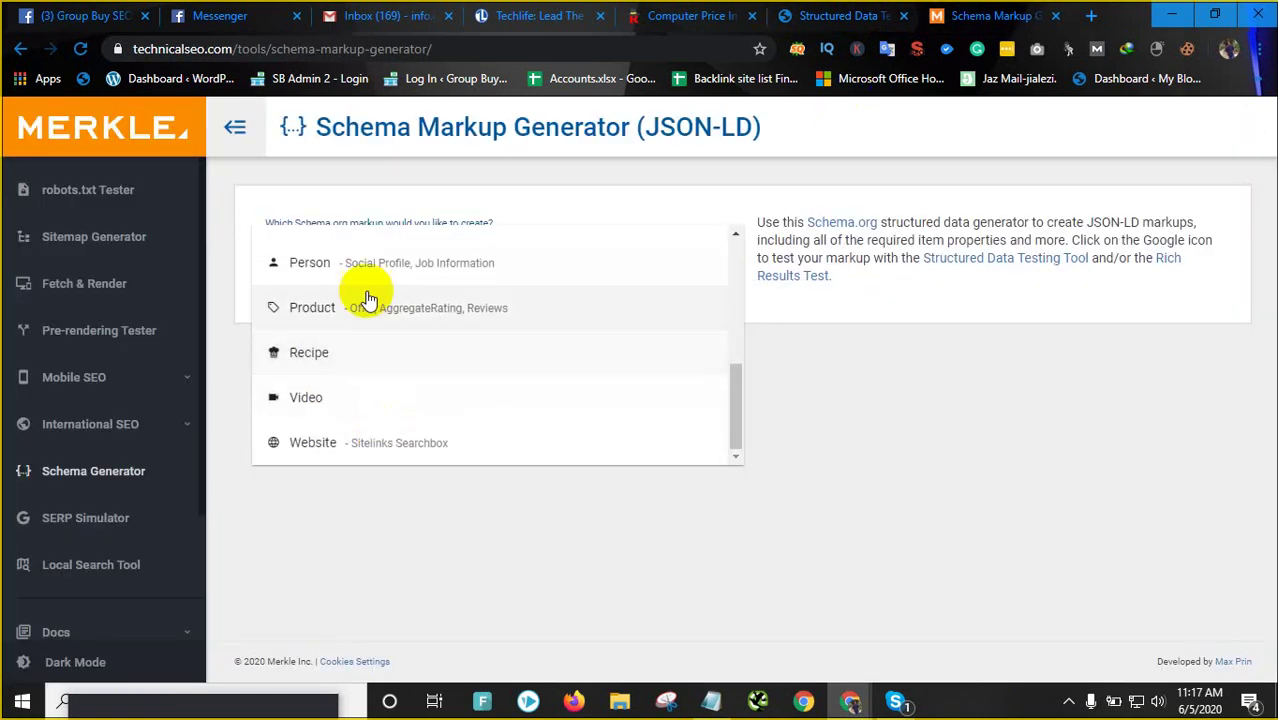
{"action": "left_click", "coordinate": [402, 308]}
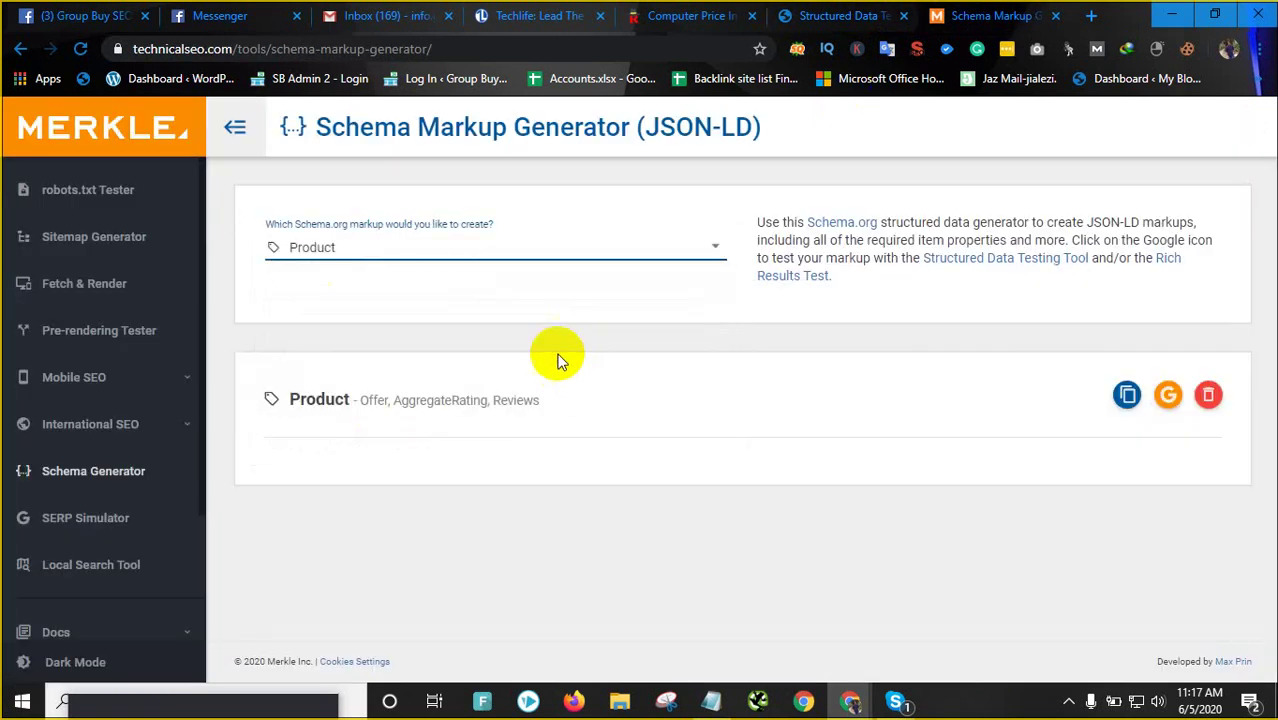
Look over the Product form's Aggregate rating and Number of ratings fields
{"action": "scroll", "coordinate": [1028, 424], "scroll_direction": "down", "scroll_amount": 3}
{"action": "scroll", "coordinate": [594, 393], "scroll_direction": "up", "scroll_amount": 1}
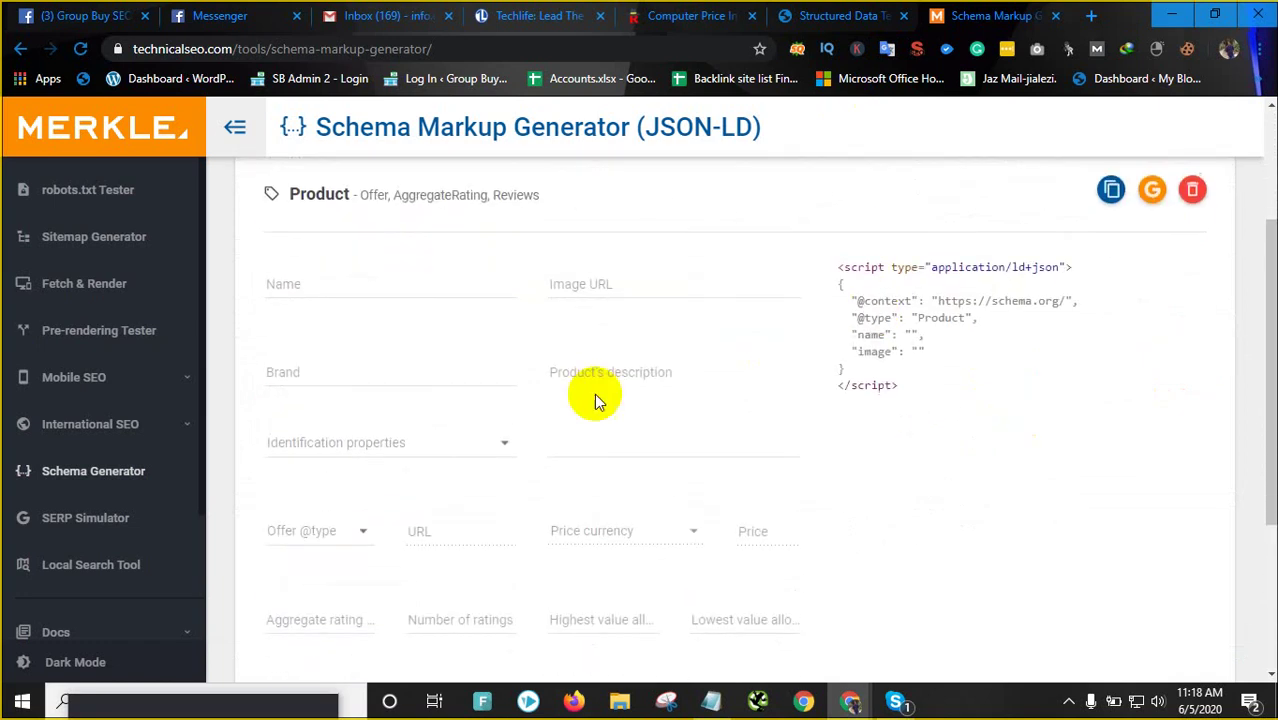
{"action": "scroll", "coordinate": [316, 376], "scroll_direction": "down", "scroll_amount": 3}
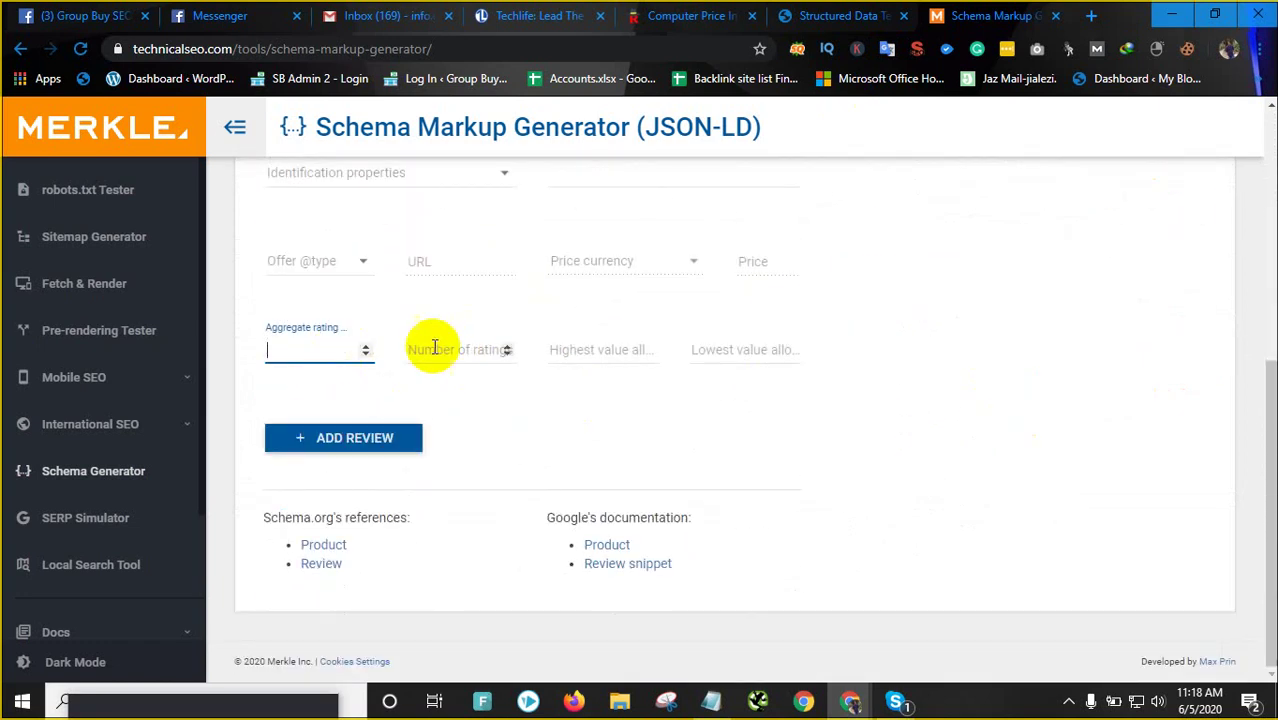
{"action": "left_click", "coordinate": [456, 345]}
{"action": "left_click", "coordinate": [277, 346]}
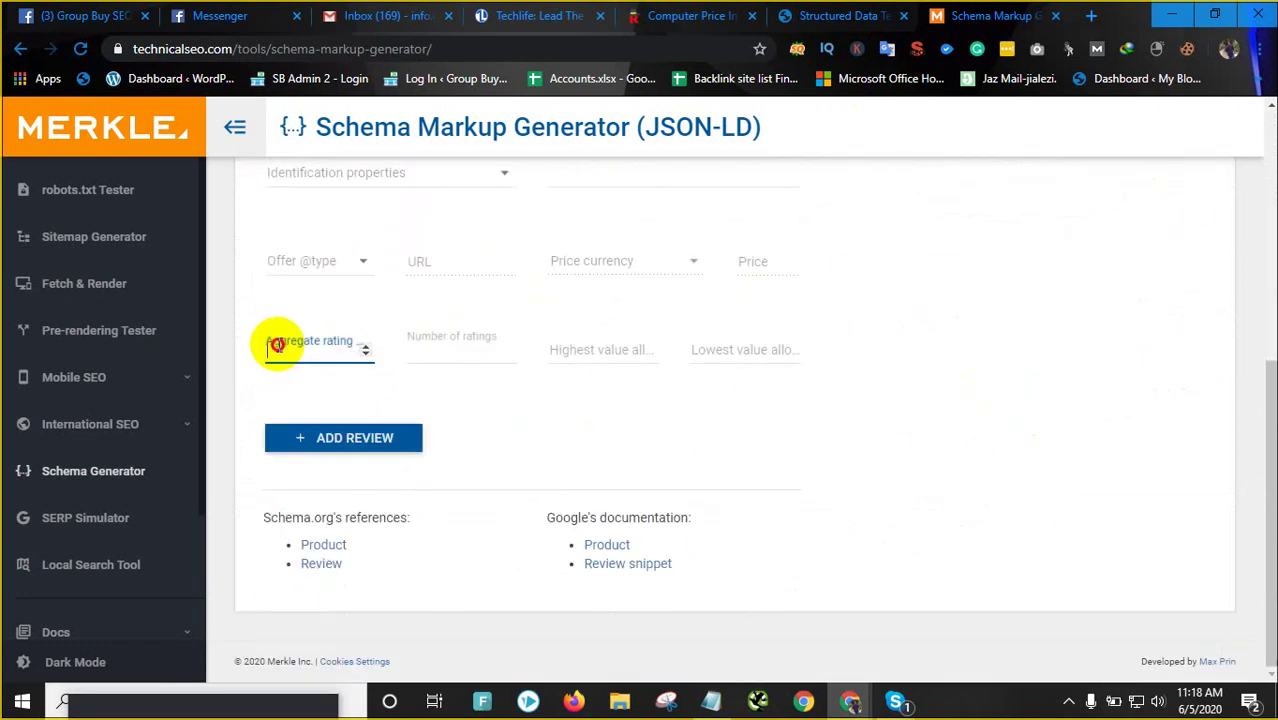
Review runway's Product properties in the test results, then copy the Product JSON-LD markup
{"action": "left_click", "coordinate": [830, 16]}
{"action": "left_click", "coordinate": [753, 410]}
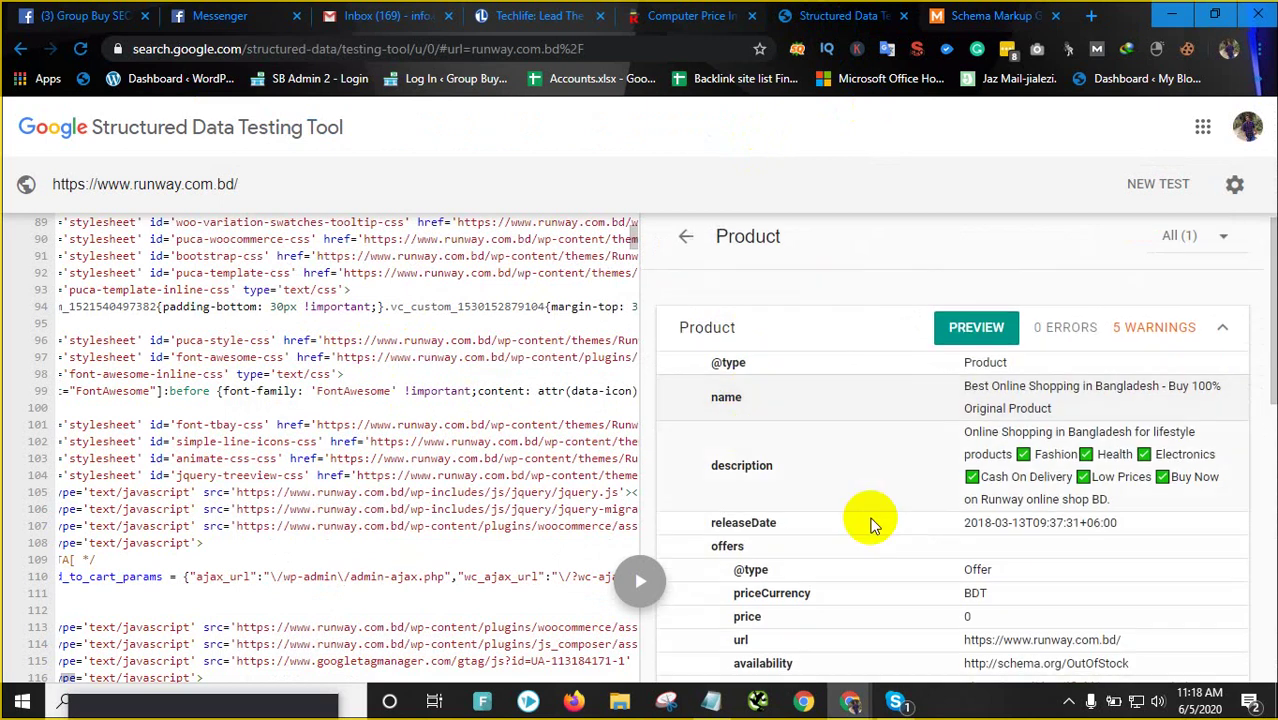
{"action": "scroll", "coordinate": [840, 500], "scroll_direction": "down", "scroll_amount": 5}
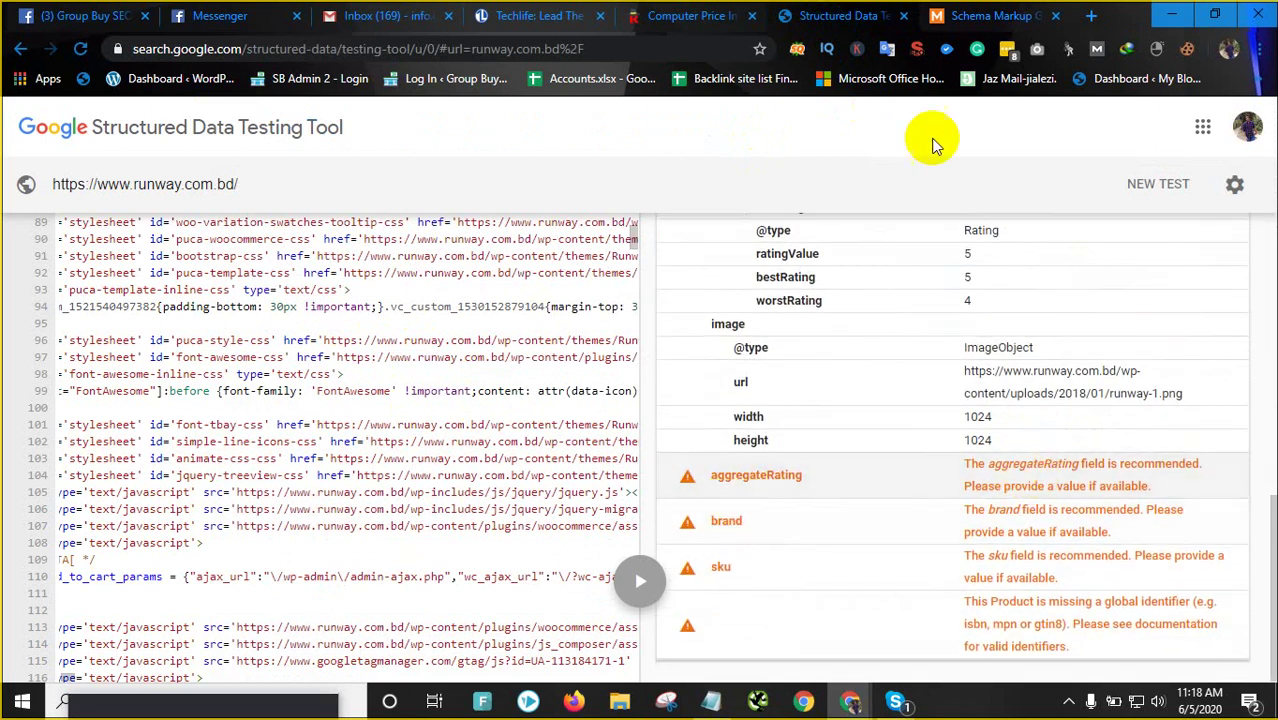
{"action": "left_click", "coordinate": [975, 14]}
{"action": "scroll", "coordinate": [956, 414], "scroll_direction": "up", "scroll_amount": 5}
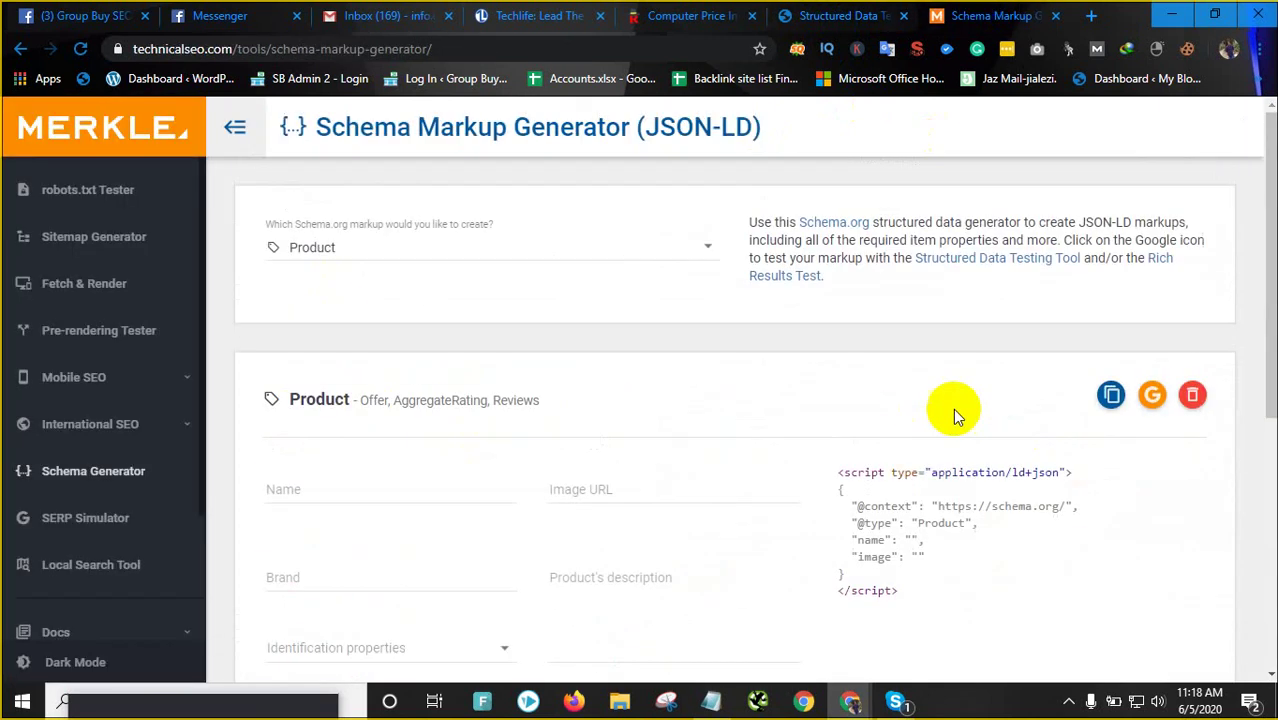
{"action": "scroll", "coordinate": [919, 542], "scroll_direction": "down", "scroll_amount": 1}
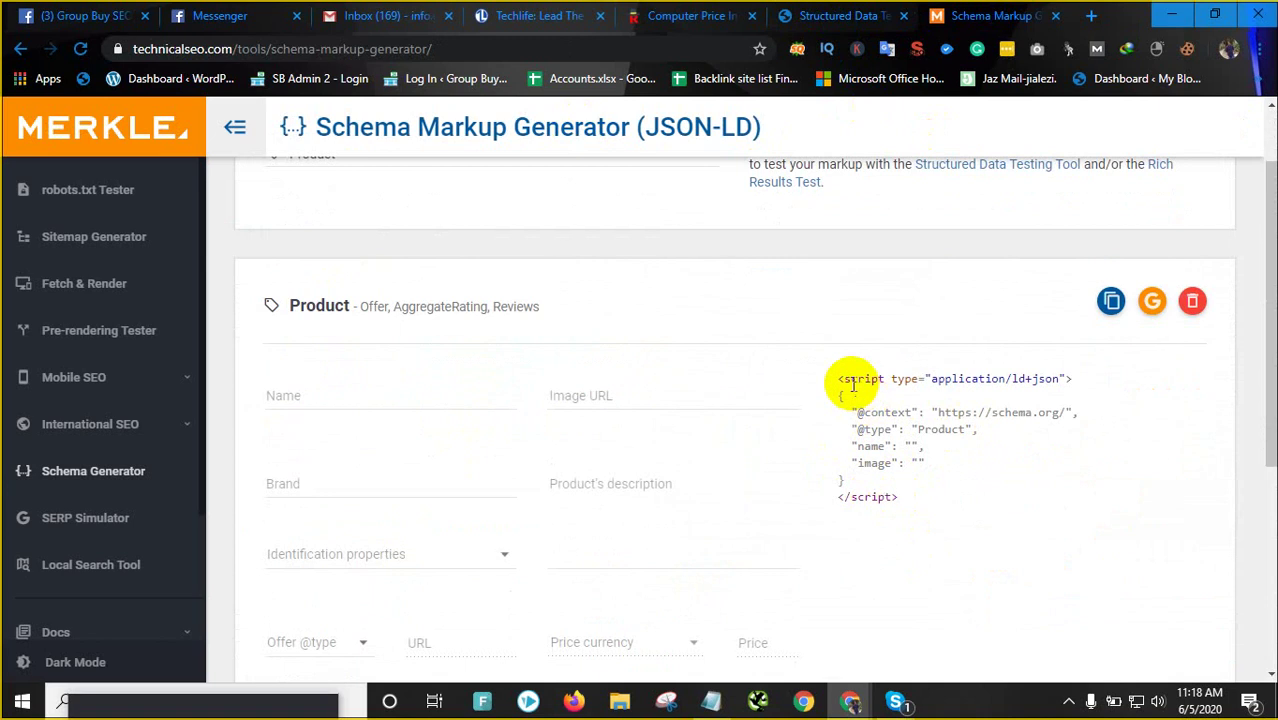
{"action": "left_click", "coordinate": [1111, 300]}
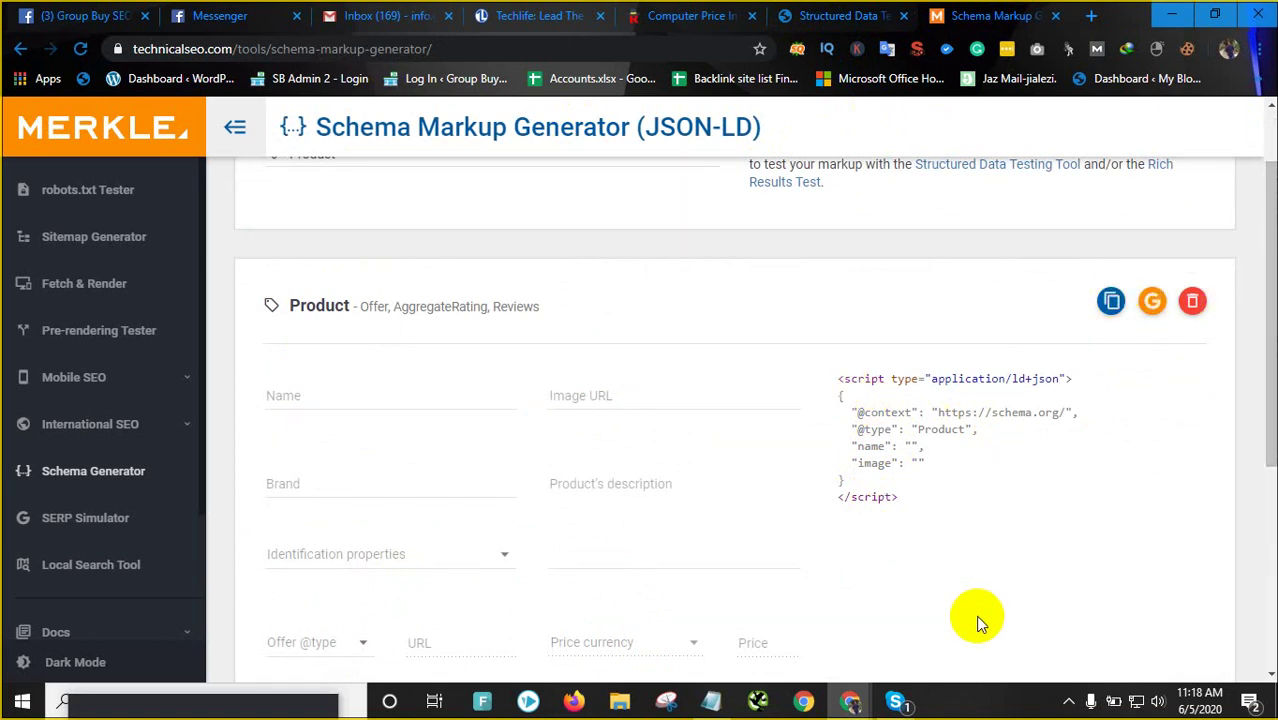
Return to runway.com.bd's test results showing aggregateRating, brand and sku warnings
{"action": "left_click", "coordinate": [848, 15]}
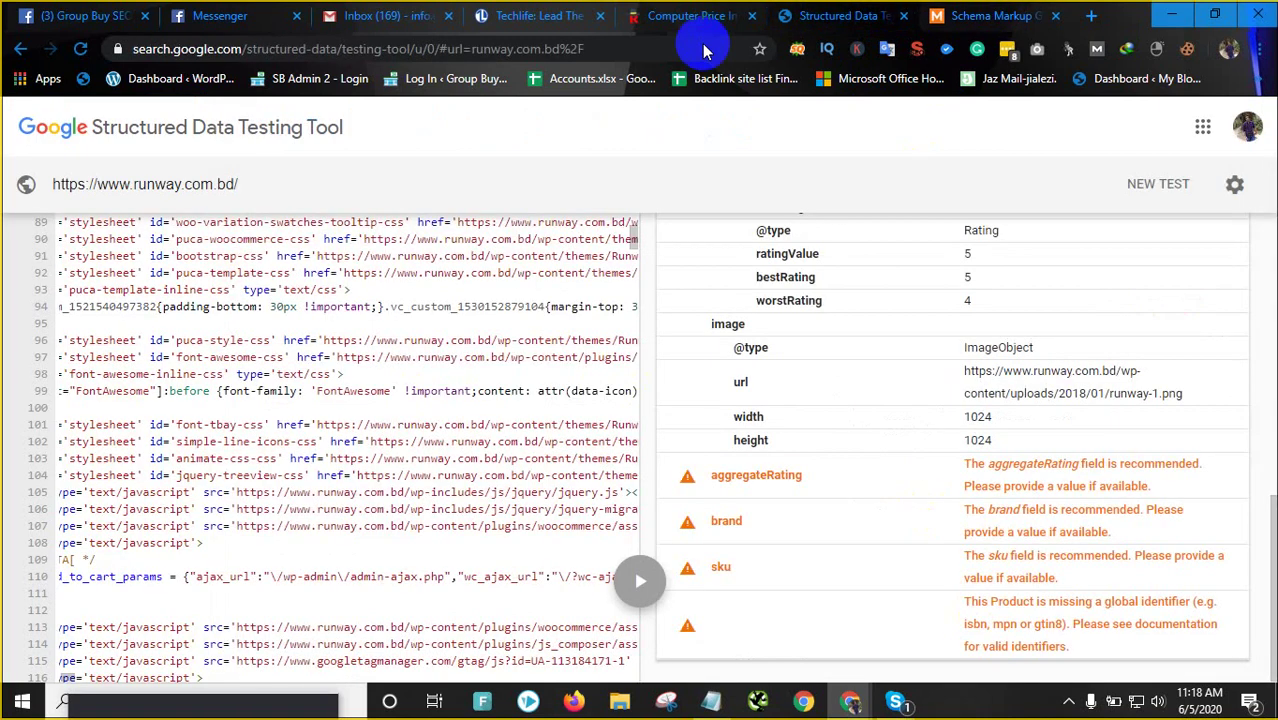
{"action": "left_click", "coordinate": [995, 13]}
{"action": "scroll", "coordinate": [859, 486], "scroll_direction": "down", "scroll_amount": 2}
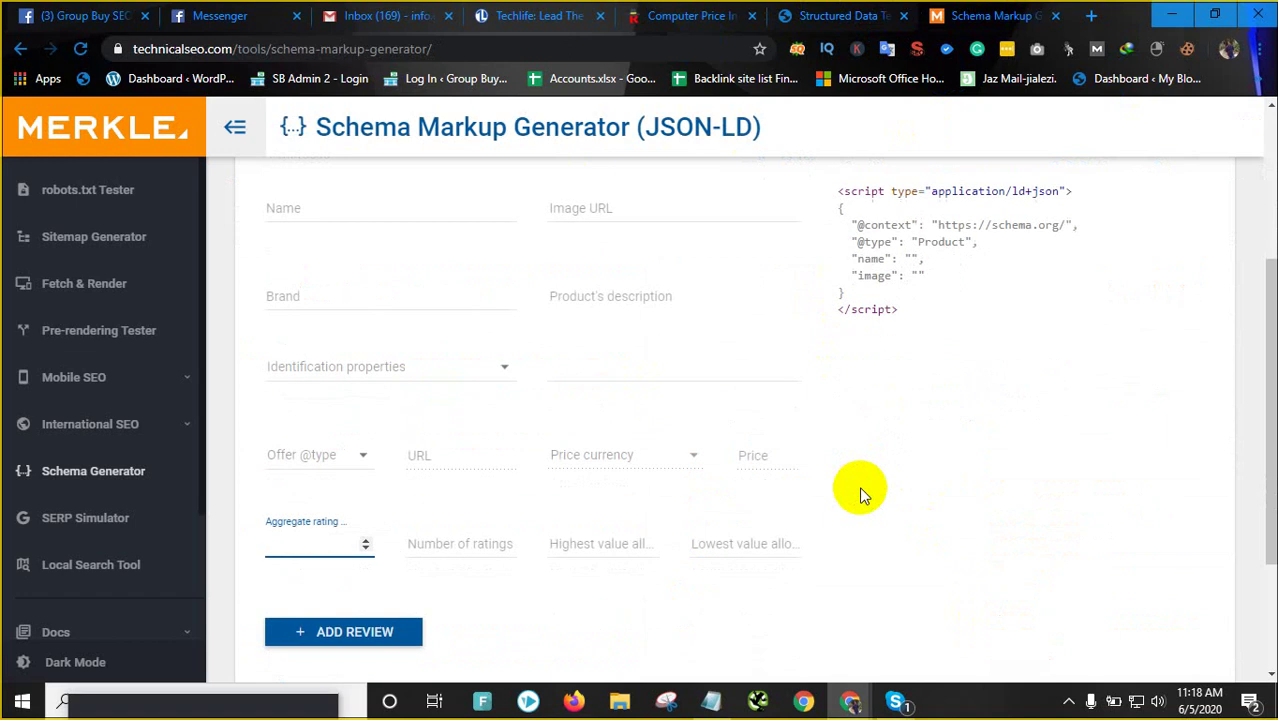
{"action": "scroll", "coordinate": [700, 420], "scroll_direction": "down", "scroll_amount": 2}
{"action": "scroll", "coordinate": [675, 436], "scroll_direction": "up", "scroll_amount": 4}
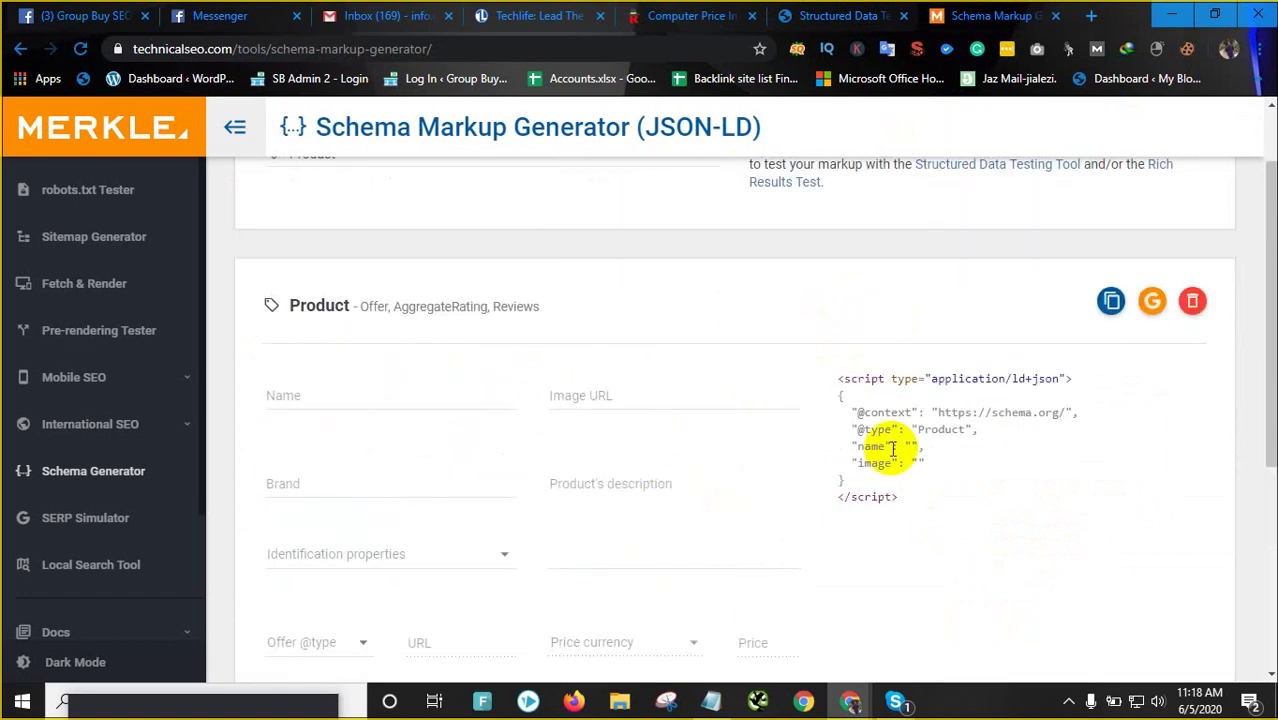
{"action": "left_click", "coordinate": [870, 11]}
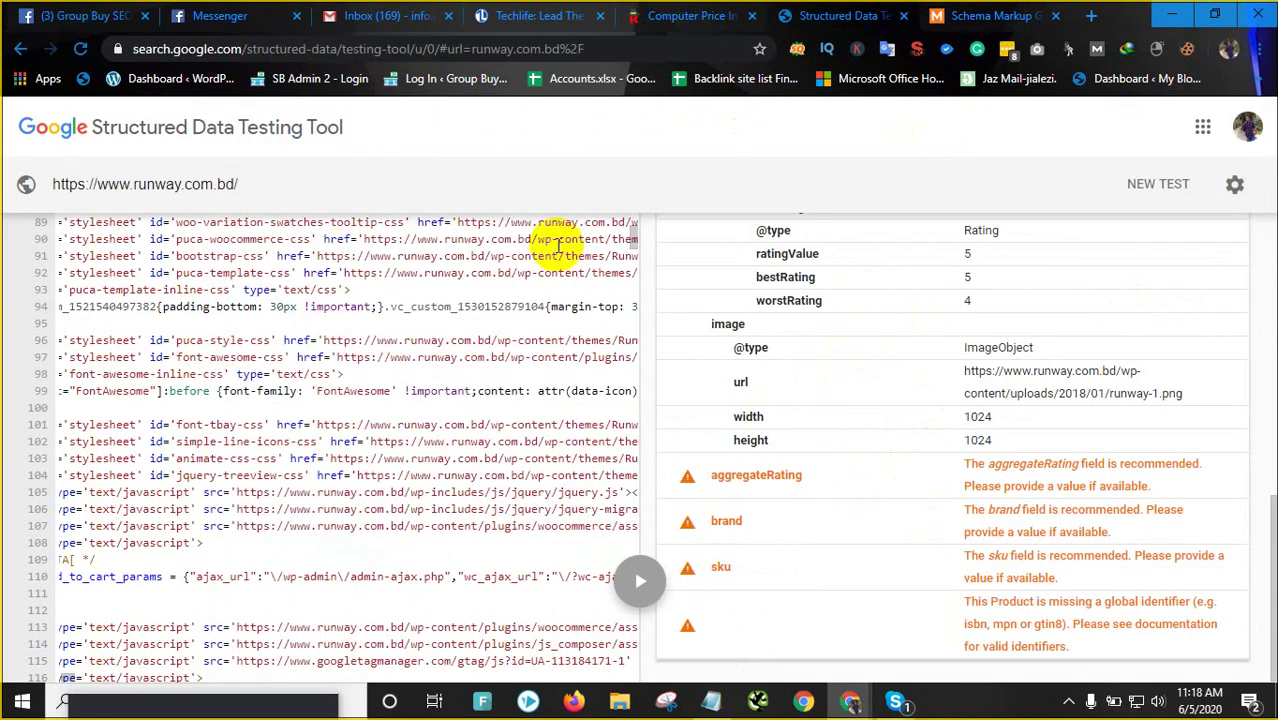
{"action": "scroll", "coordinate": [557, 245], "scroll_direction": "up", "scroll_amount": 3}
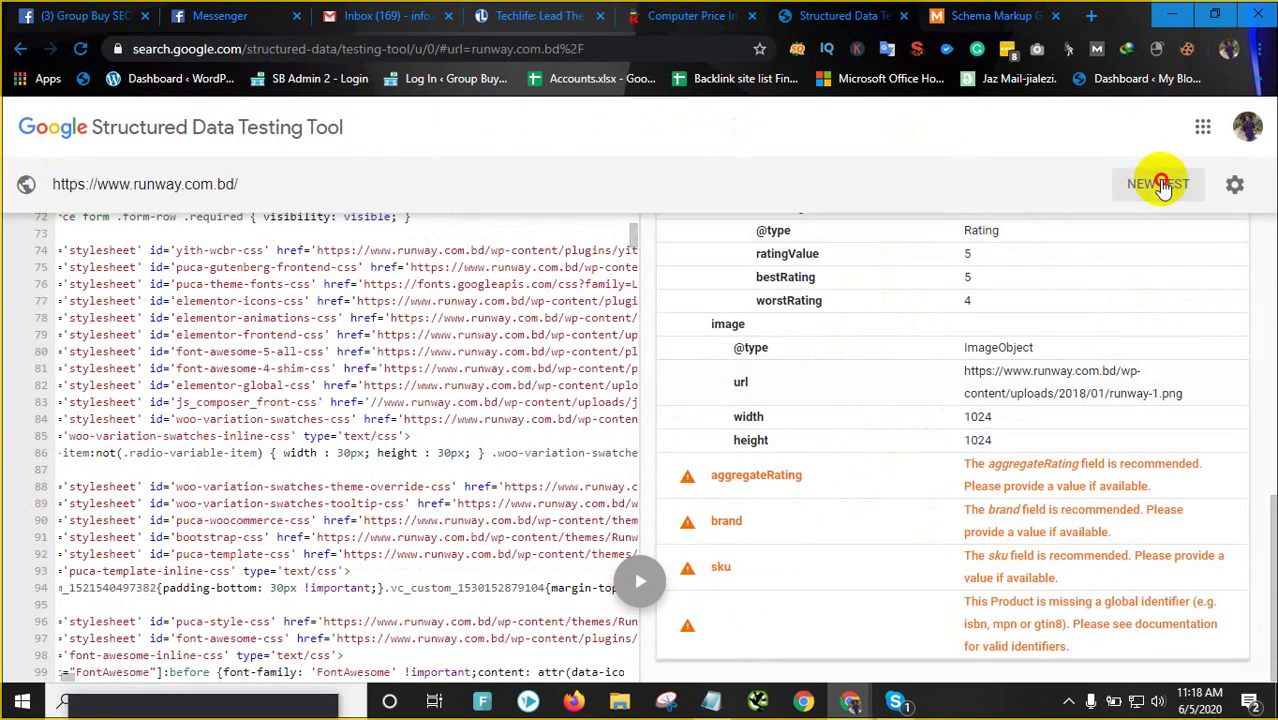
{"action": "left_click", "coordinate": [1160, 185]}
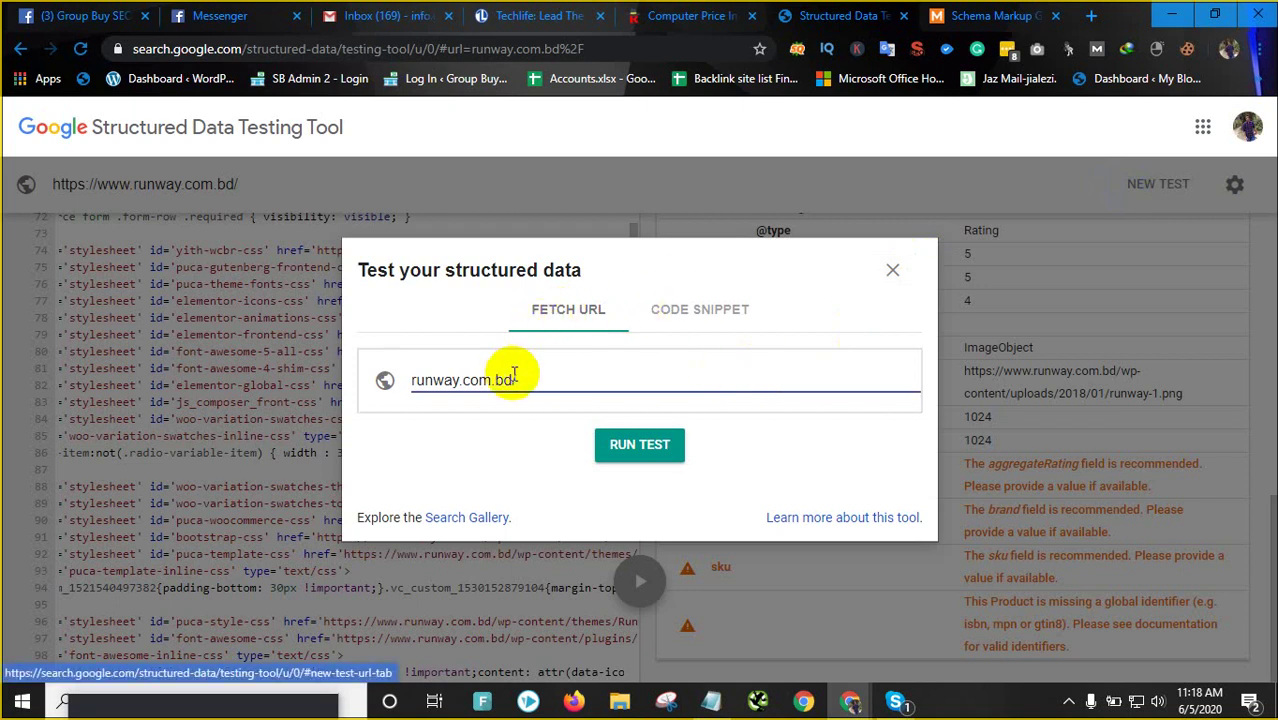
{"action": "left_click", "coordinate": [695, 316]}
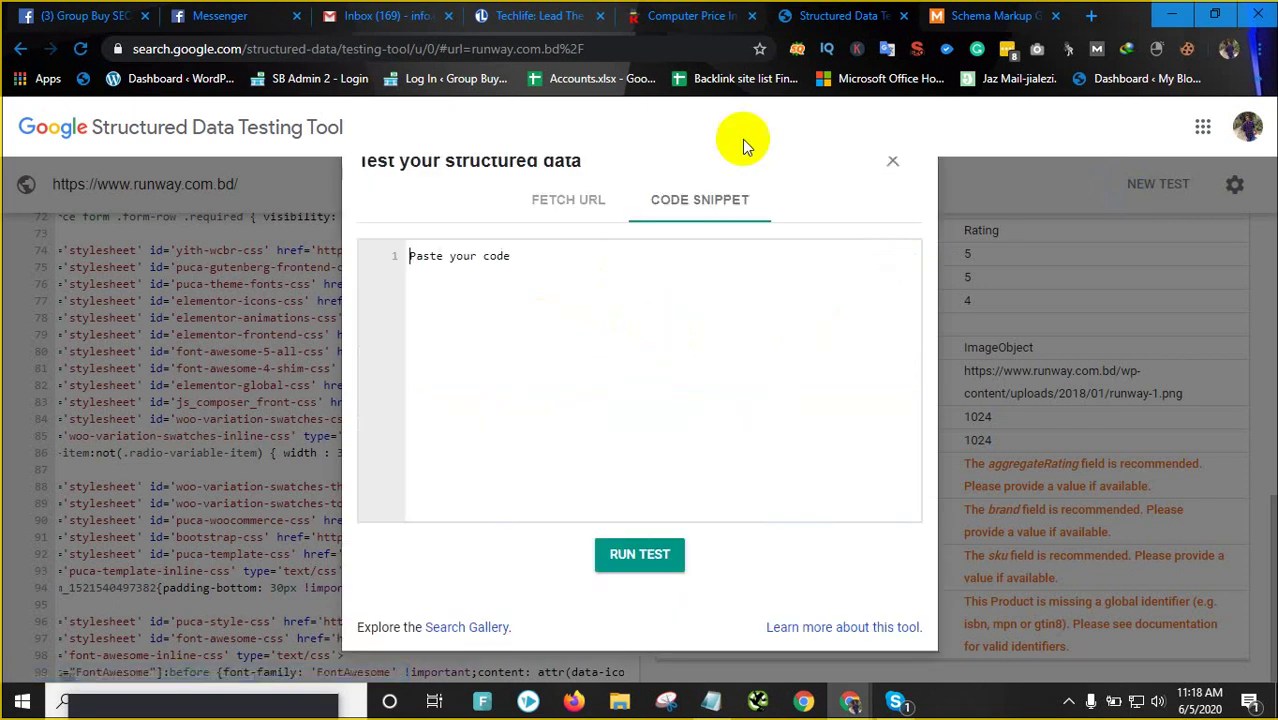
{"action": "left_click", "coordinate": [1008, 12]}
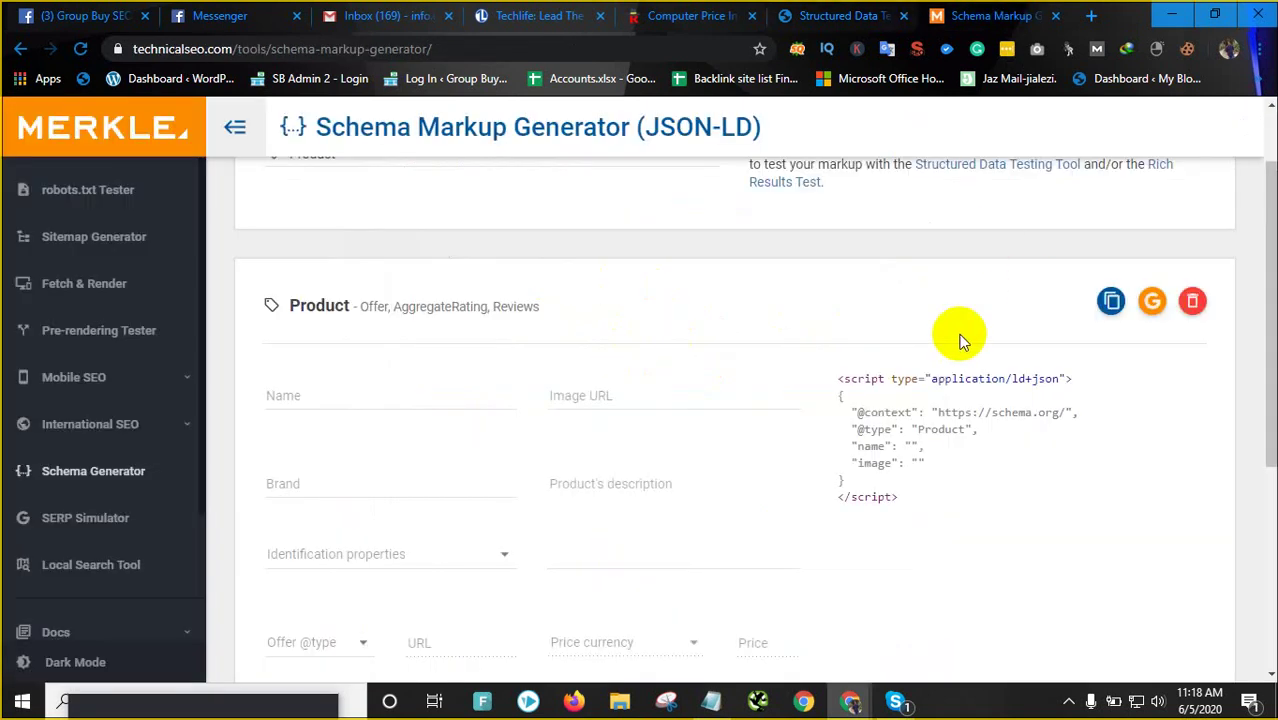
{"action": "left_click", "coordinate": [1111, 302]}
{"action": "left_click", "coordinate": [826, 10]}
{"action": "left_click", "coordinate": [1010, 14]}
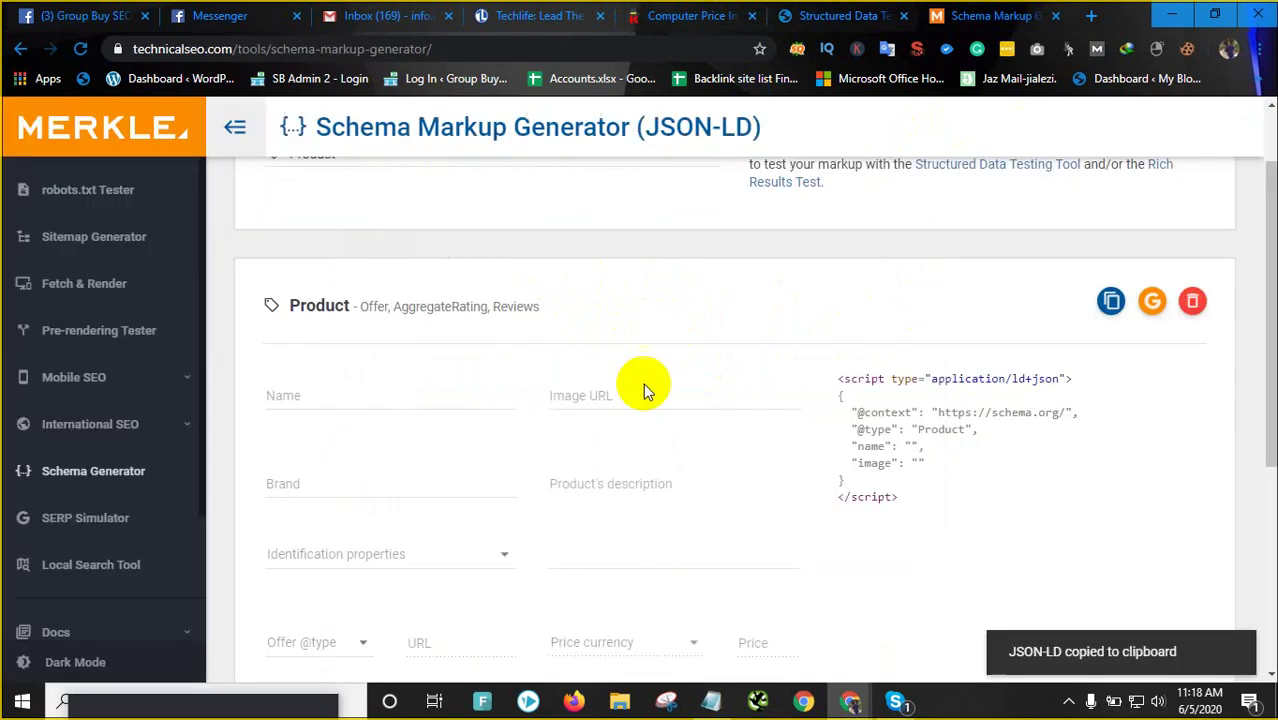
{"action": "left_click", "coordinate": [285, 395]}
{"action": "left_click", "coordinate": [555, 400]}
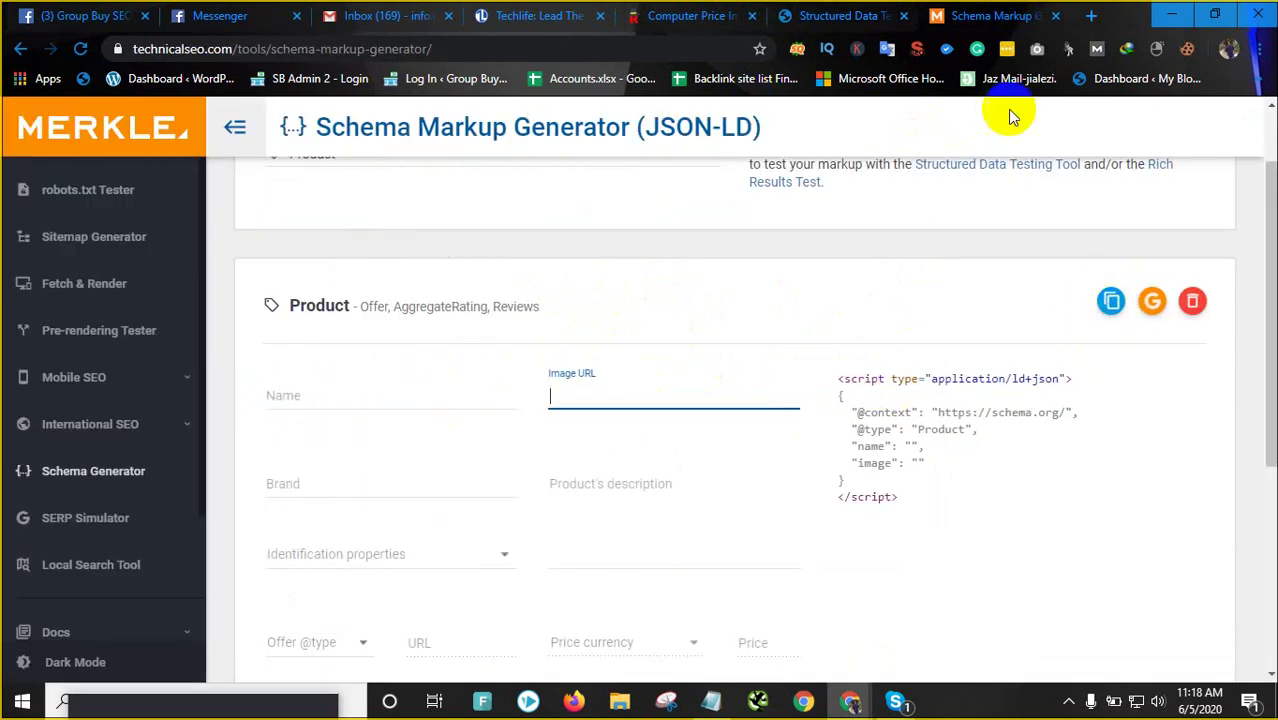
{"action": "left_click", "coordinate": [840, 14]}
{"action": "right_click", "coordinate": [497, 268]}
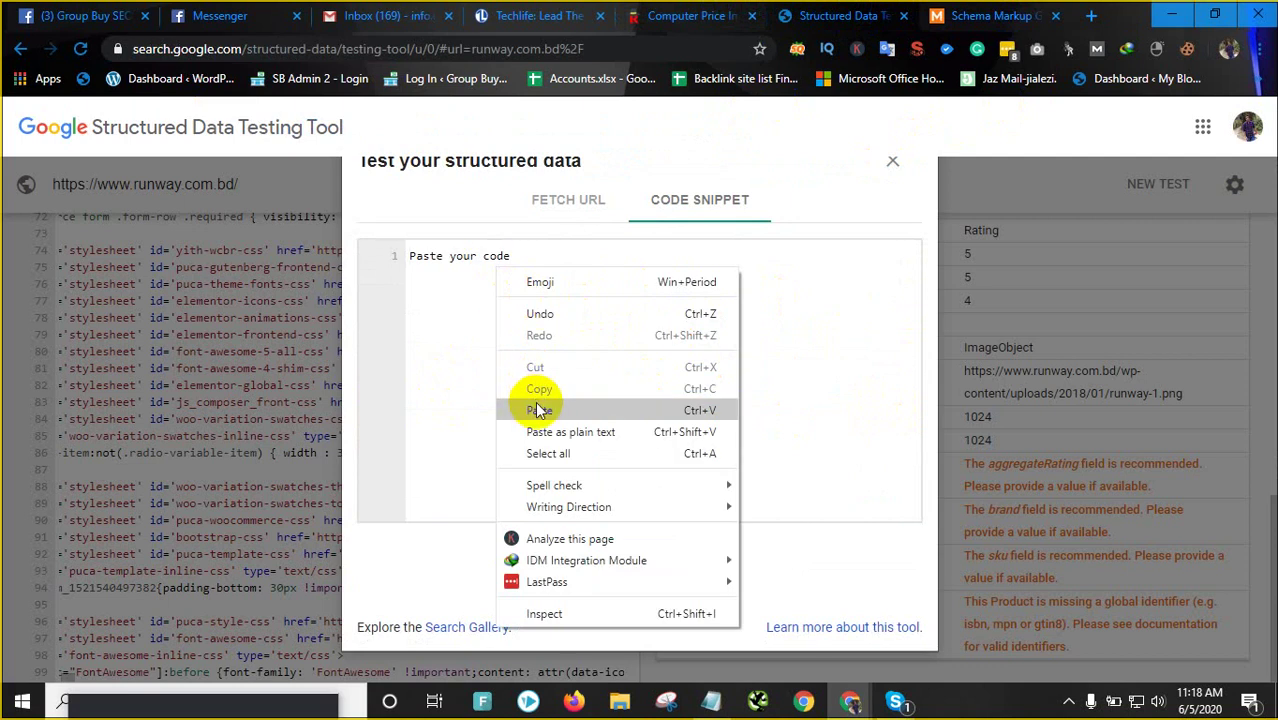
{"action": "left_click", "coordinate": [502, 323]}
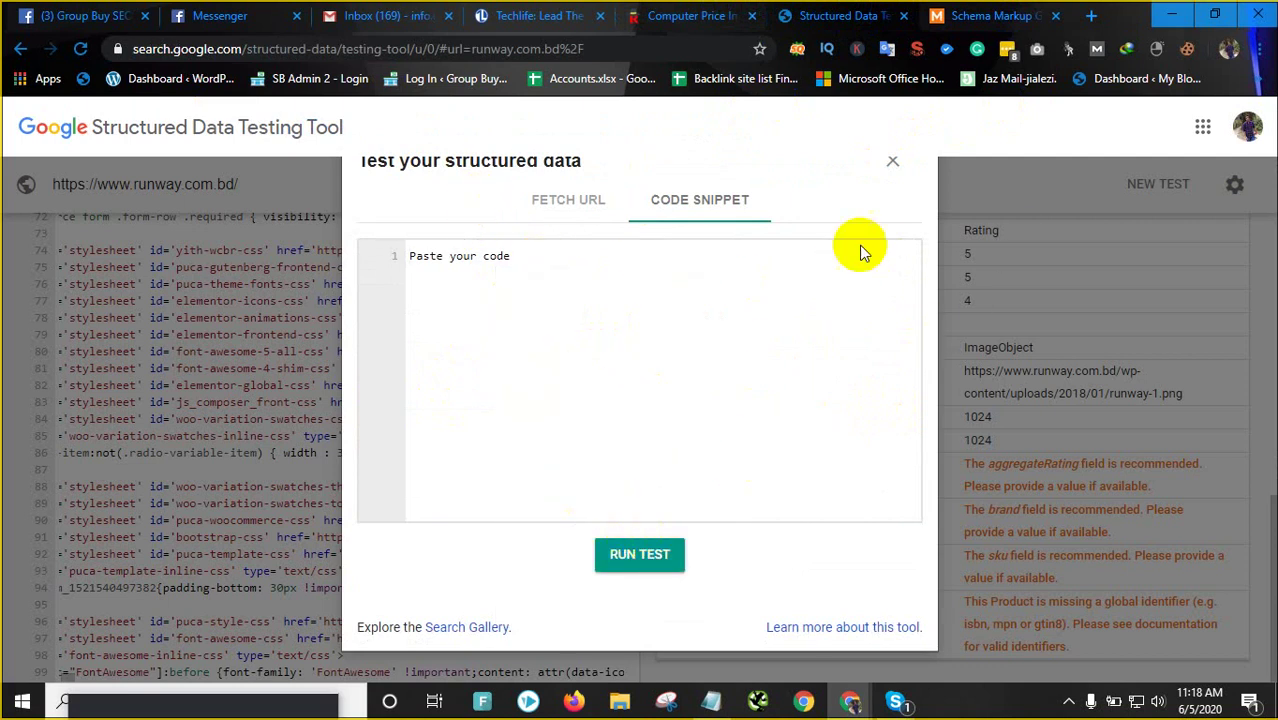
{"action": "left_click", "coordinate": [892, 166]}
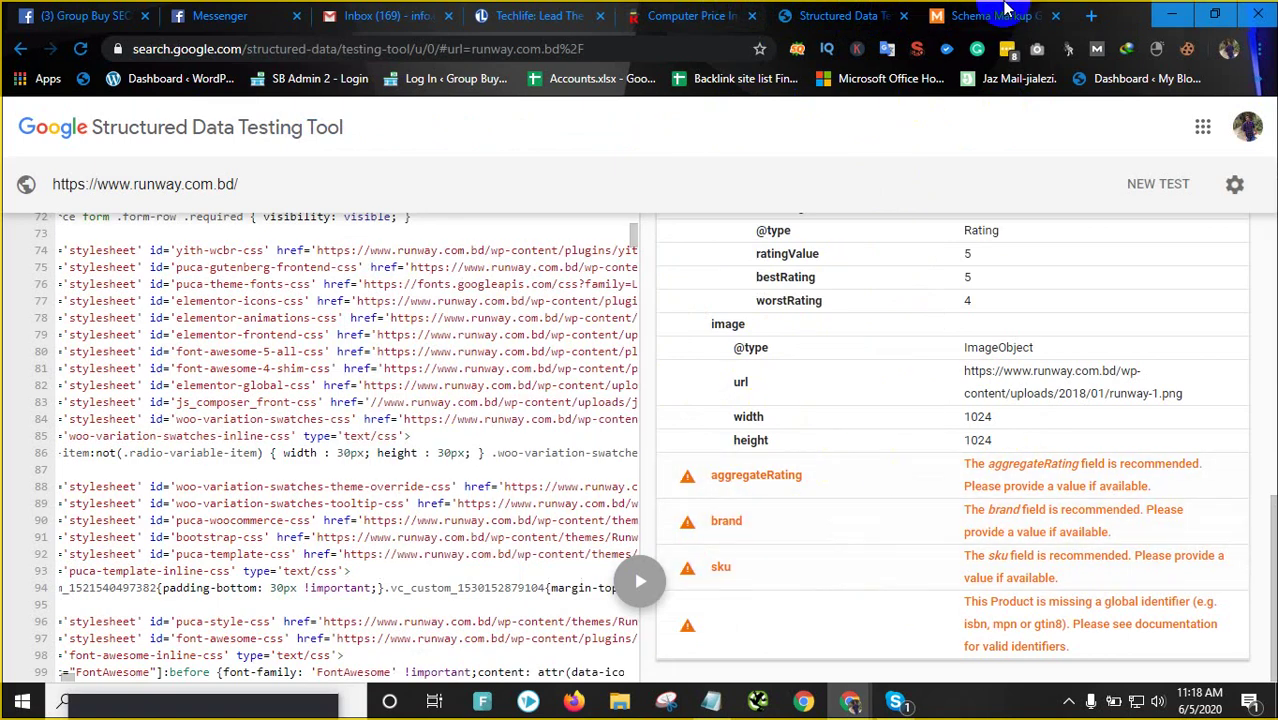
Close the schema generator and testing tool tabs, then scroll the runway.com.bd page
{"action": "left_click", "coordinate": [1038, 16]}
{"action": "key", "text": "ctrl+w"}
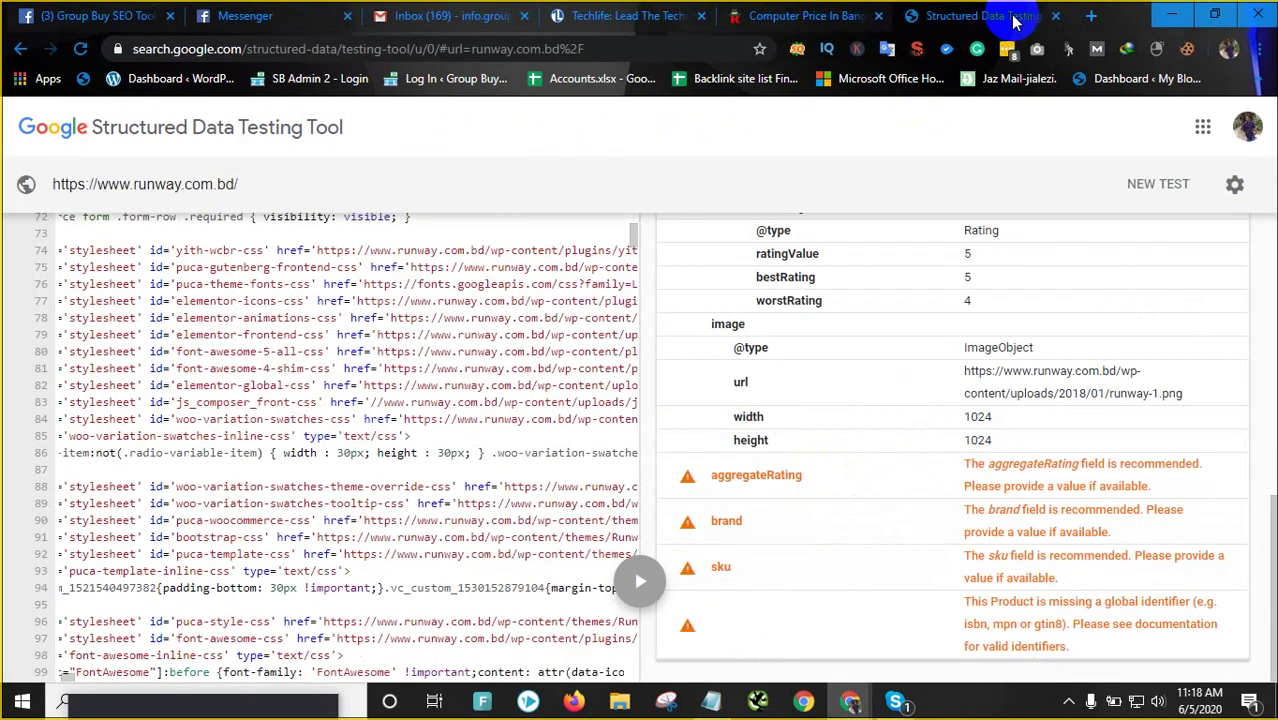
{"action": "left_click", "coordinate": [1055, 17]}
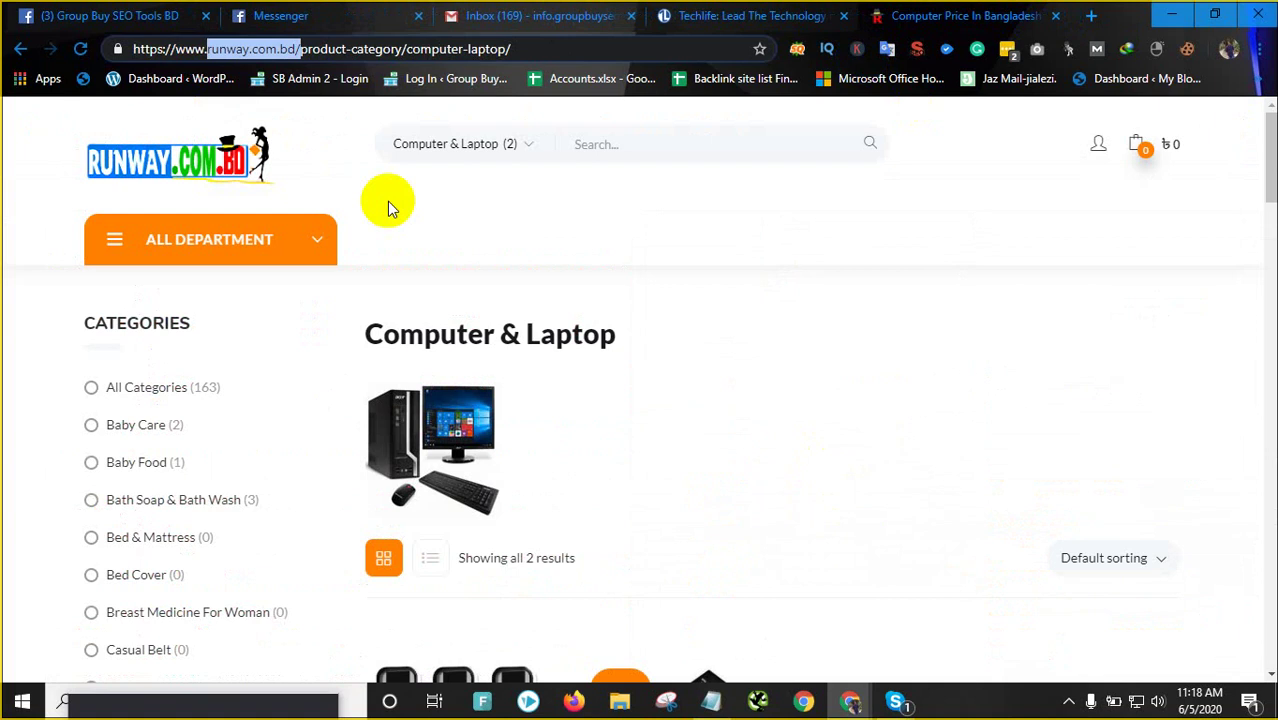
{"action": "scroll", "coordinate": [1036, 288], "scroll_direction": "down", "scroll_amount": 9}
{"action": "scroll", "coordinate": [1036, 284], "scroll_direction": "up", "scroll_amount": 9}
{"action": "scroll", "coordinate": [271, 308], "scroll_direction": "down", "scroll_amount": 8}
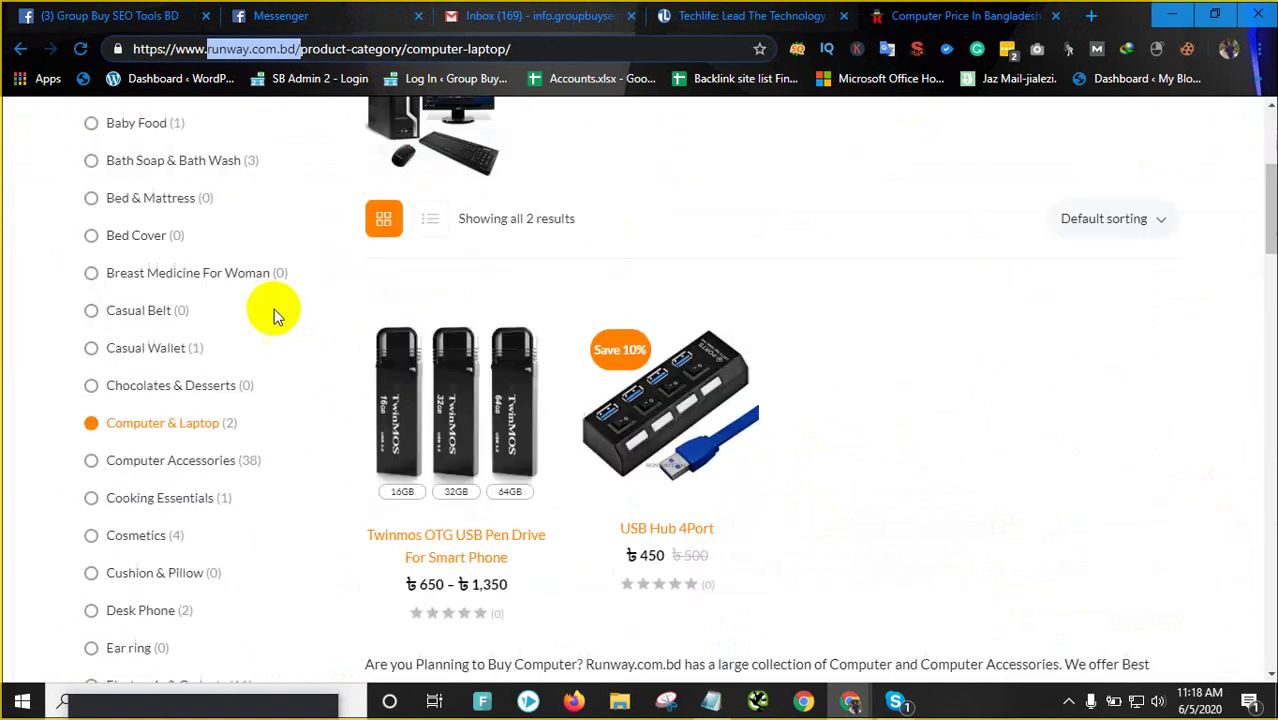
{"action": "scroll", "coordinate": [221, 313], "scroll_direction": "up", "scroll_amount": 1}
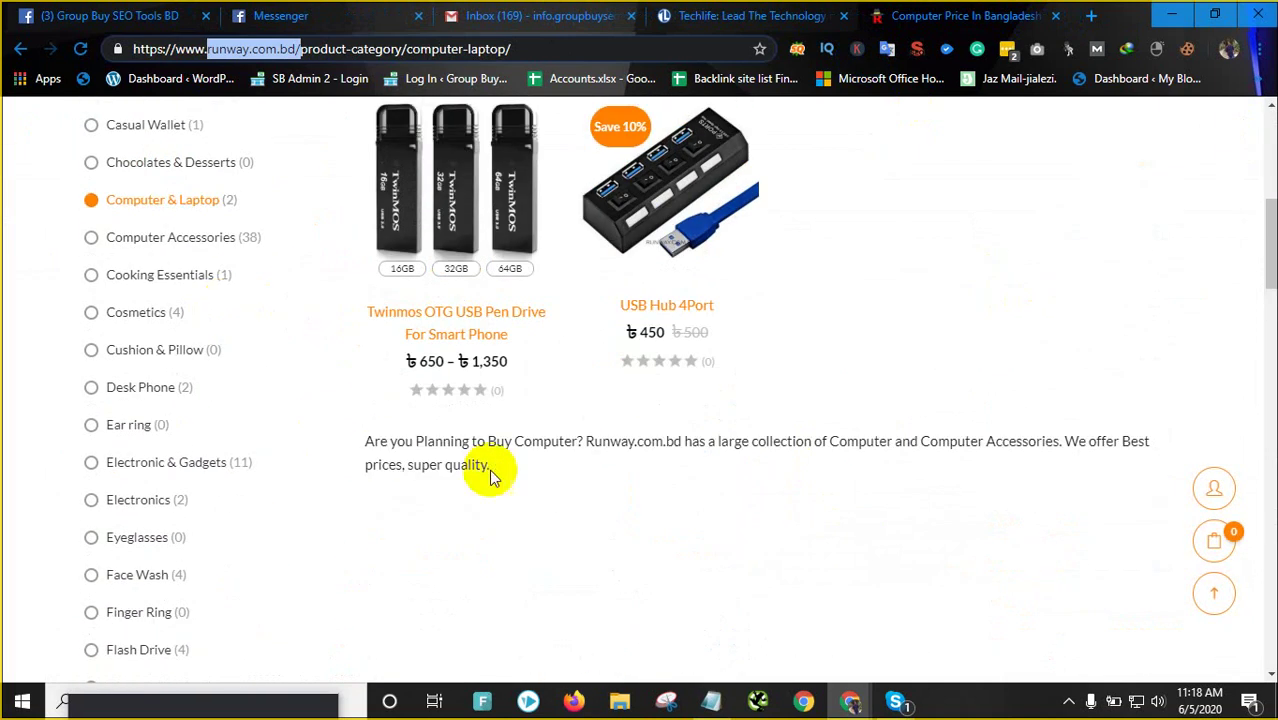
{"action": "scroll", "coordinate": [105, 306], "scroll_direction": "up", "scroll_amount": 5}
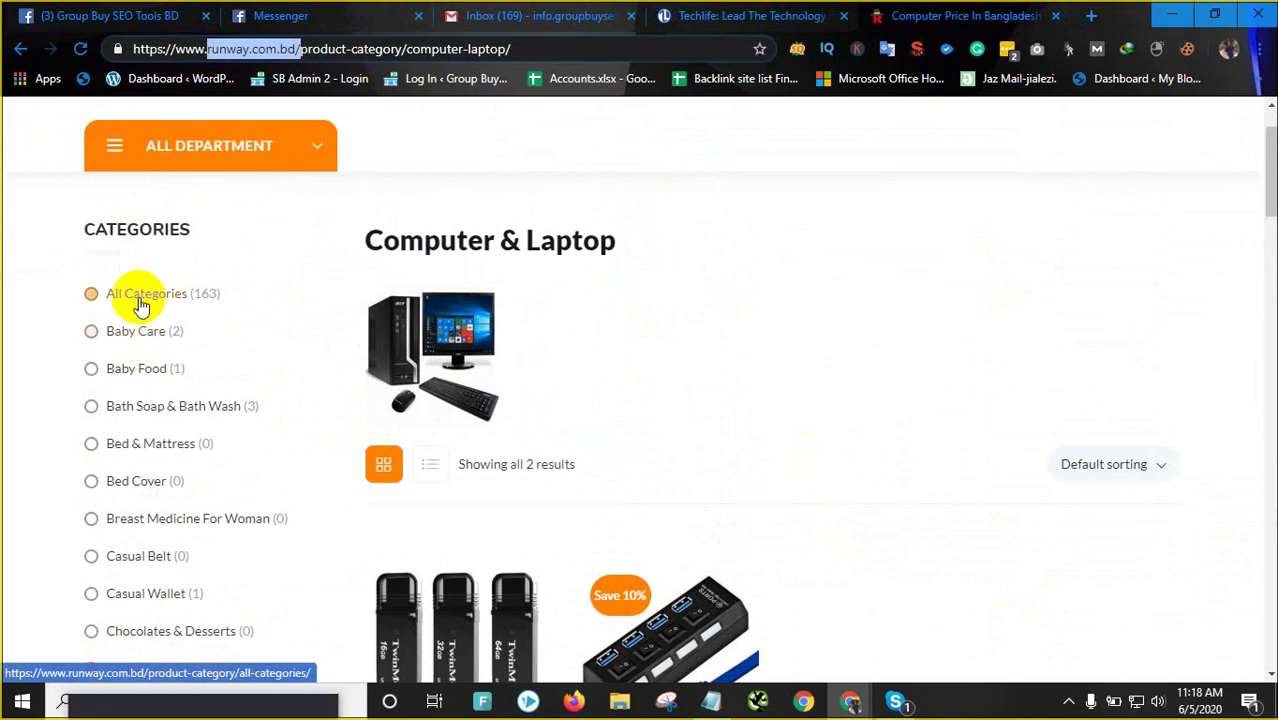
{"action": "scroll", "coordinate": [141, 400], "scroll_direction": "down", "scroll_amount": 5}
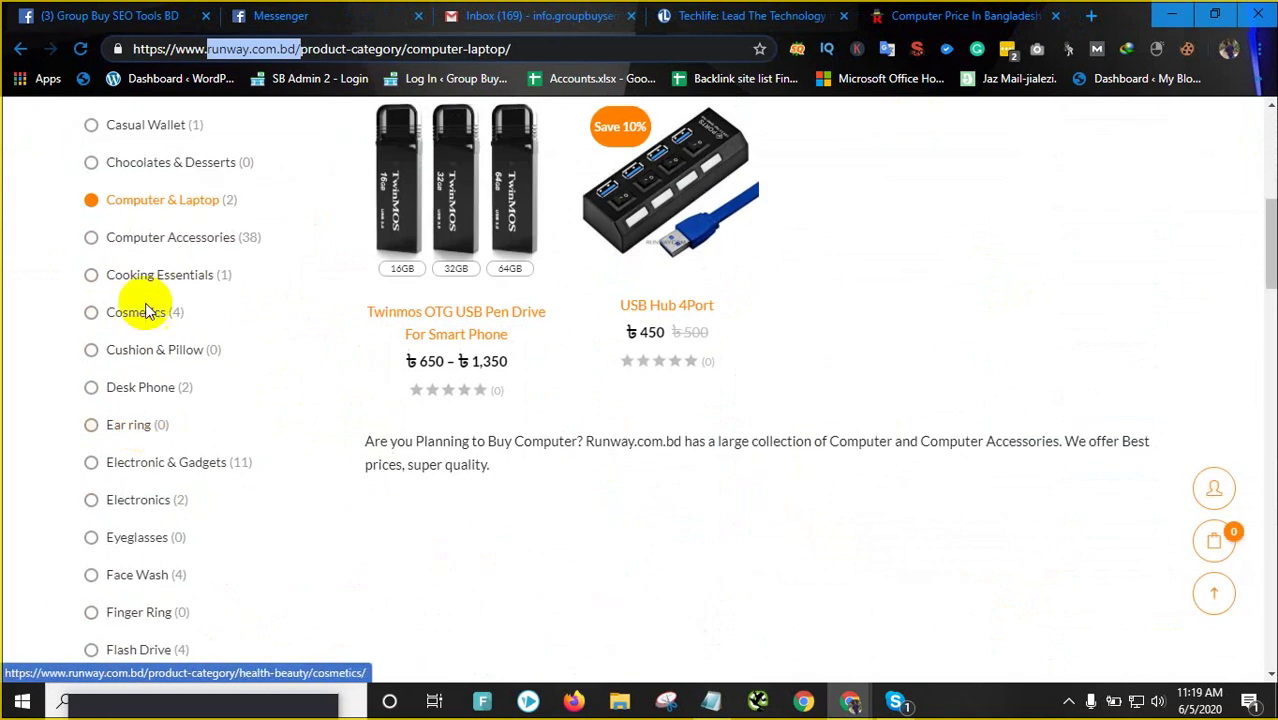
{"action": "scroll", "coordinate": [130, 380], "scroll_direction": "down", "scroll_amount": 2}
{"action": "scroll", "coordinate": [155, 390], "scroll_direction": "down", "scroll_amount": 2}
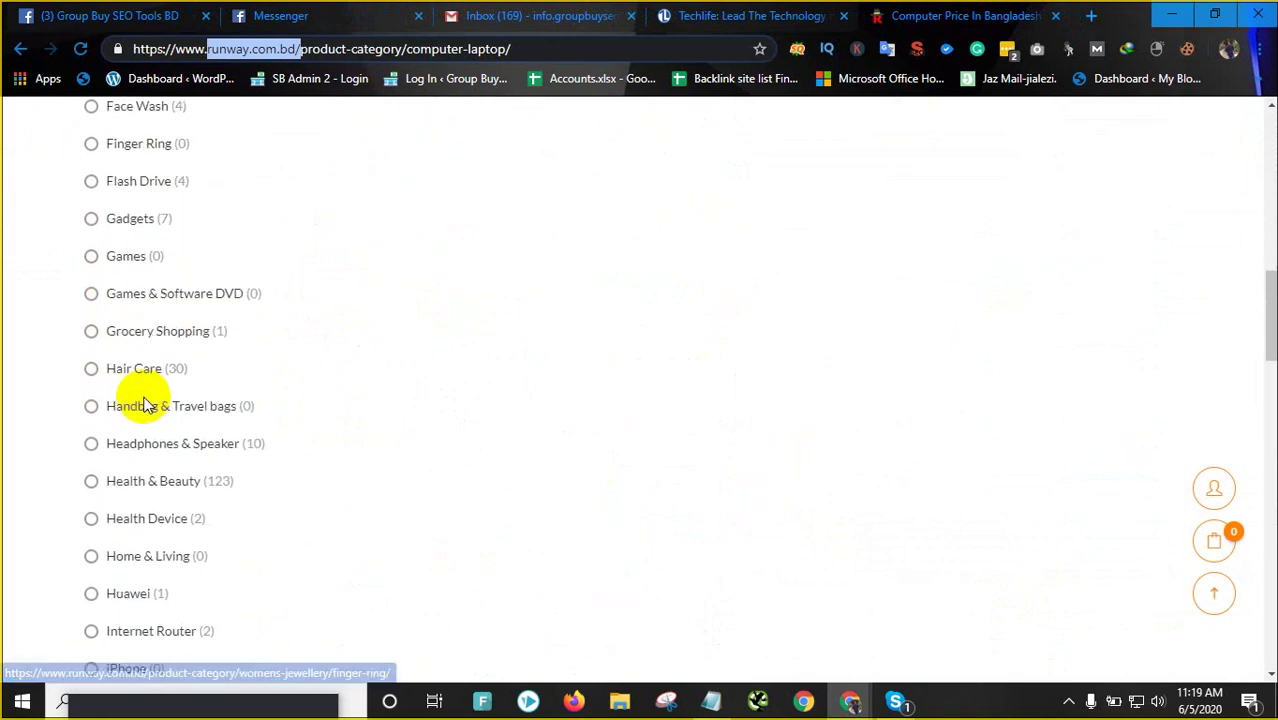
{"action": "scroll", "coordinate": [150, 375], "scroll_direction": "up", "scroll_amount": 1}
Open Electronic & Gadgets, review its 11 products and description, and view its SEO summary
{"action": "left_click", "coordinate": [175, 183]}
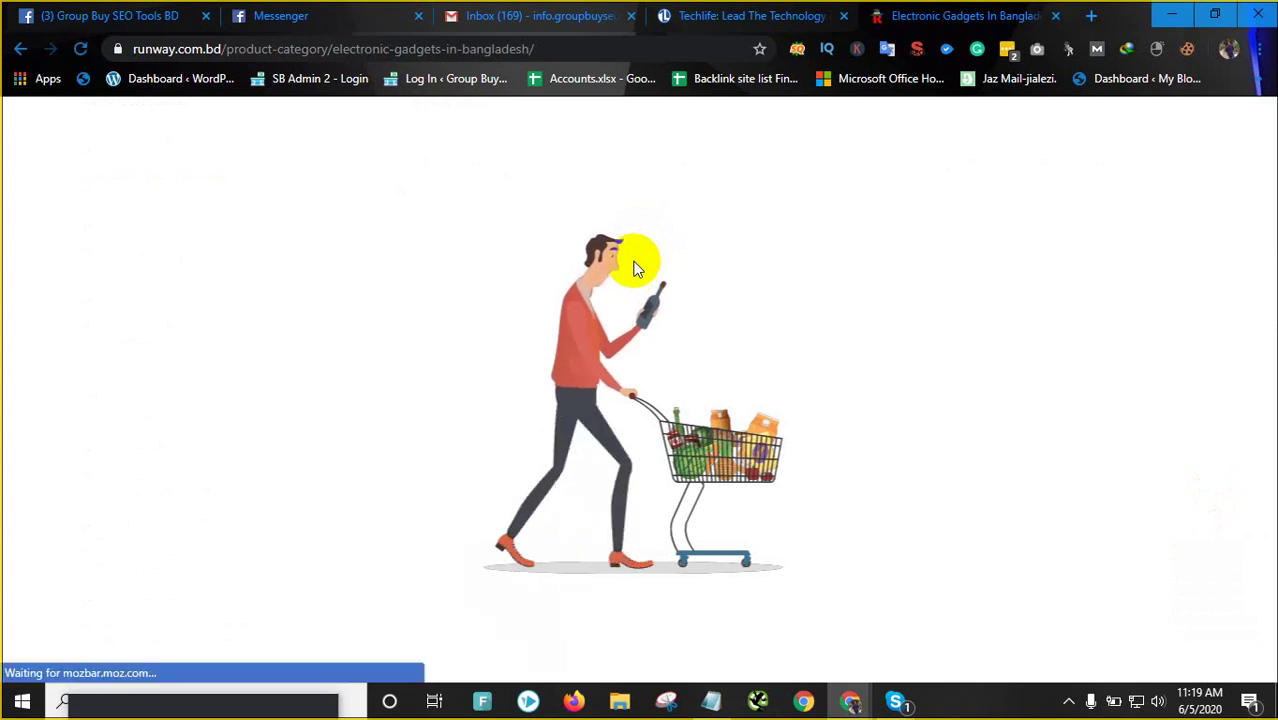
{"action": "scroll", "coordinate": [662, 385], "scroll_direction": "down", "scroll_amount": 15}
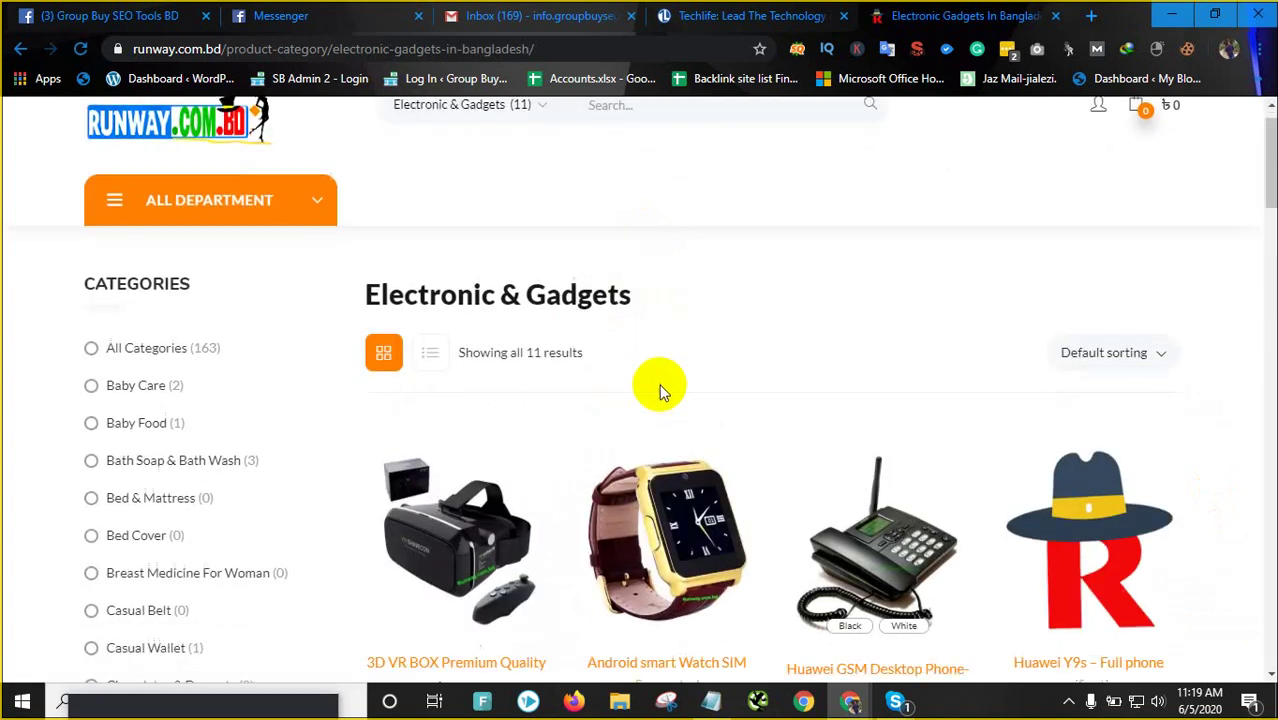
{"action": "scroll", "coordinate": [600, 350], "scroll_direction": "up", "scroll_amount": 5}
{"action": "scroll", "coordinate": [528, 320], "scroll_direction": "up", "scroll_amount": 5}
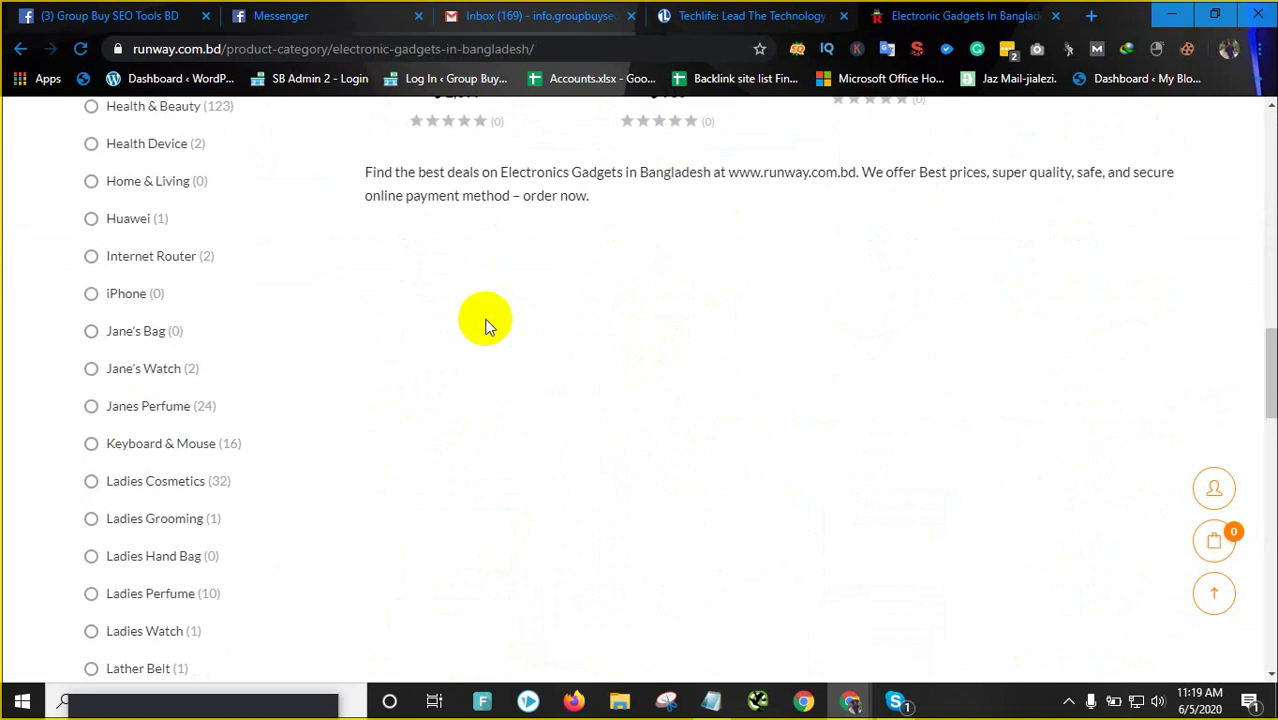
{"action": "left_click", "coordinate": [568, 380]}
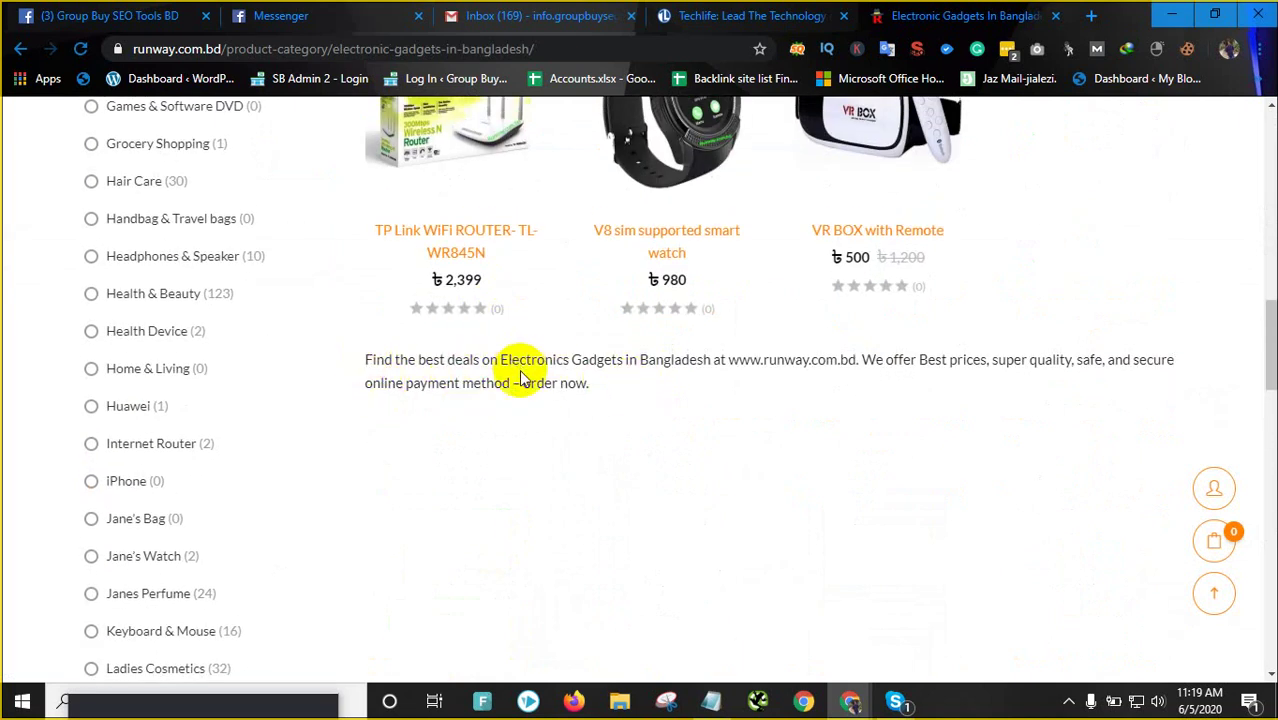
{"action": "scroll", "coordinate": [521, 378], "scroll_direction": "up", "scroll_amount": 3}
{"action": "scroll", "coordinate": [521, 378], "scroll_direction": "down", "scroll_amount": 6}
{"action": "scroll", "coordinate": [519, 370], "scroll_direction": "down", "scroll_amount": 2}
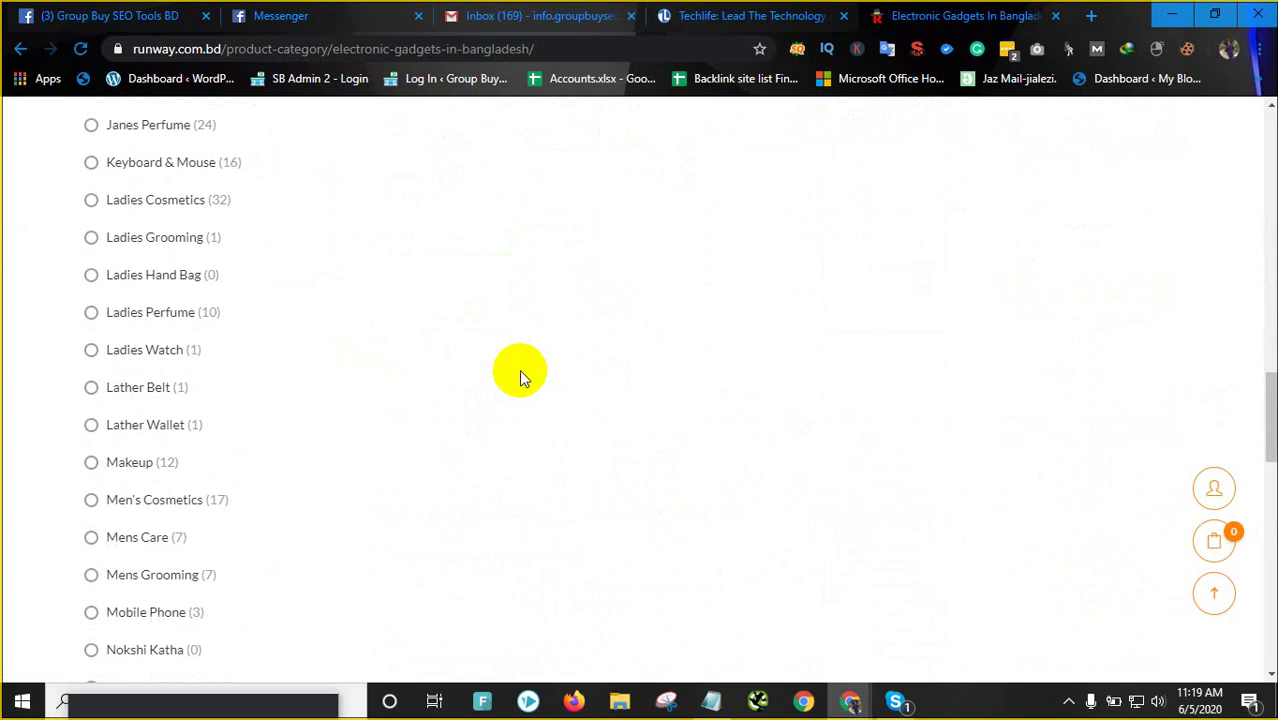
{"action": "scroll", "coordinate": [519, 369], "scroll_direction": "up", "scroll_amount": 9}
{"action": "scroll", "coordinate": [510, 364], "scroll_direction": "down", "scroll_amount": 7}
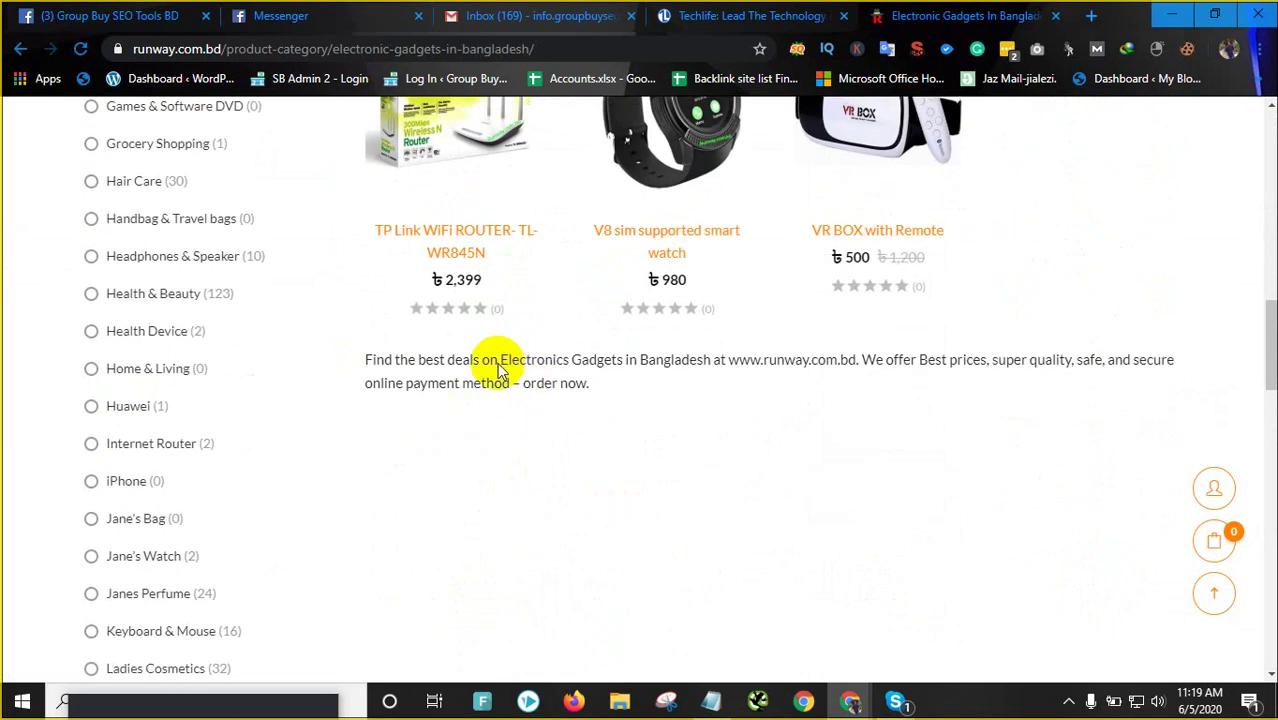
{"action": "scroll", "coordinate": [271, 408], "scroll_direction": "up", "scroll_amount": 2}
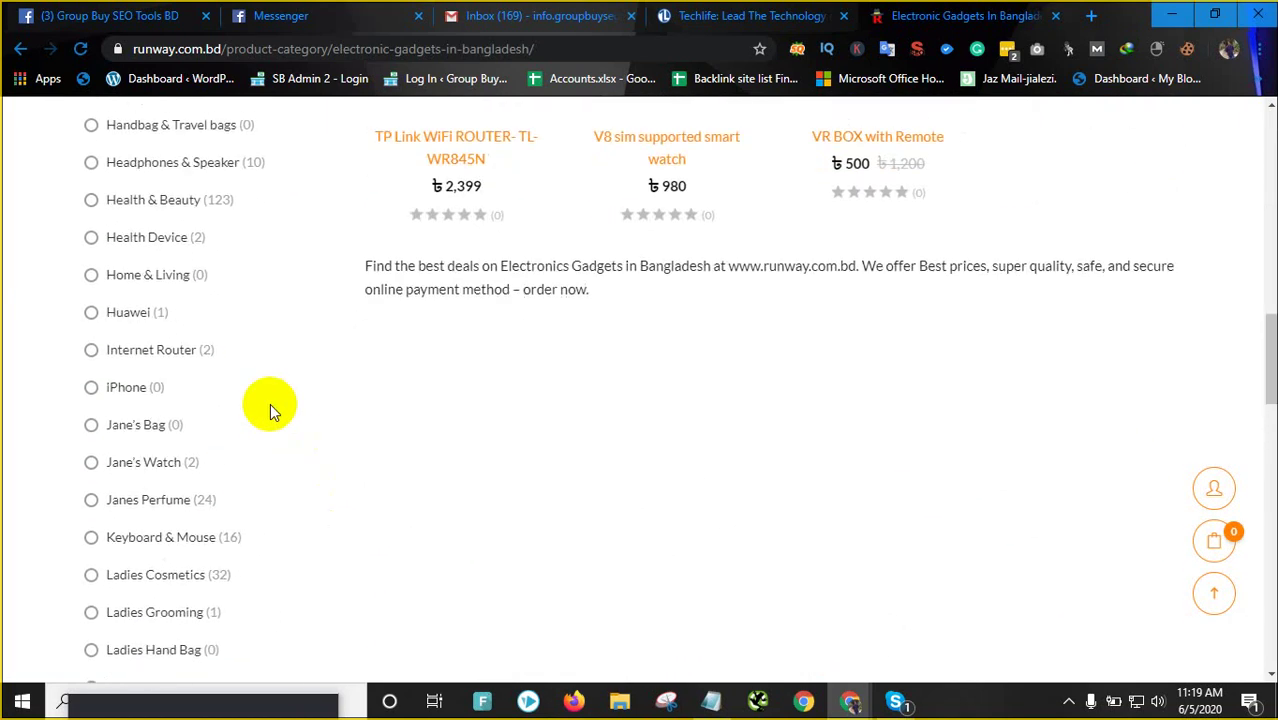
{"action": "scroll", "coordinate": [260, 412], "scroll_direction": "down", "scroll_amount": 9}
{"action": "scroll", "coordinate": [236, 418], "scroll_direction": "down", "scroll_amount": 4}
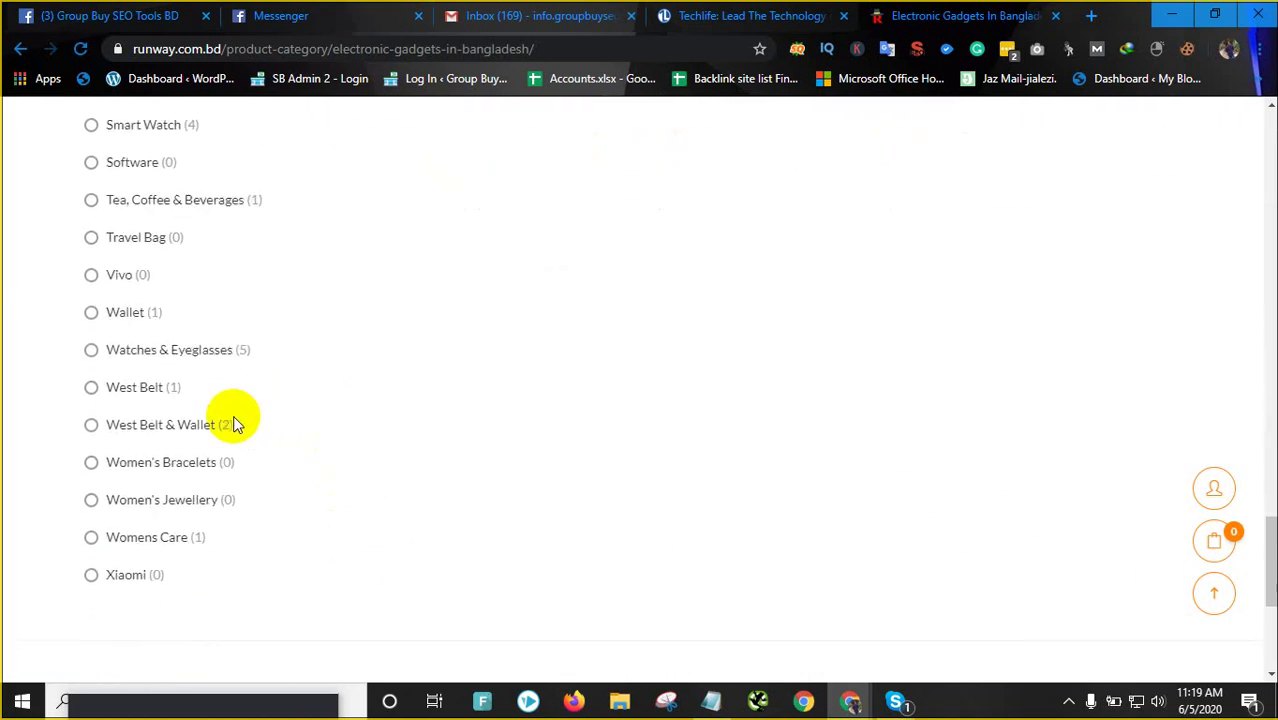
{"action": "scroll", "coordinate": [234, 418], "scroll_direction": "up", "scroll_amount": 8}
{"action": "scroll", "coordinate": [233, 418], "scroll_direction": "up", "scroll_amount": 5}
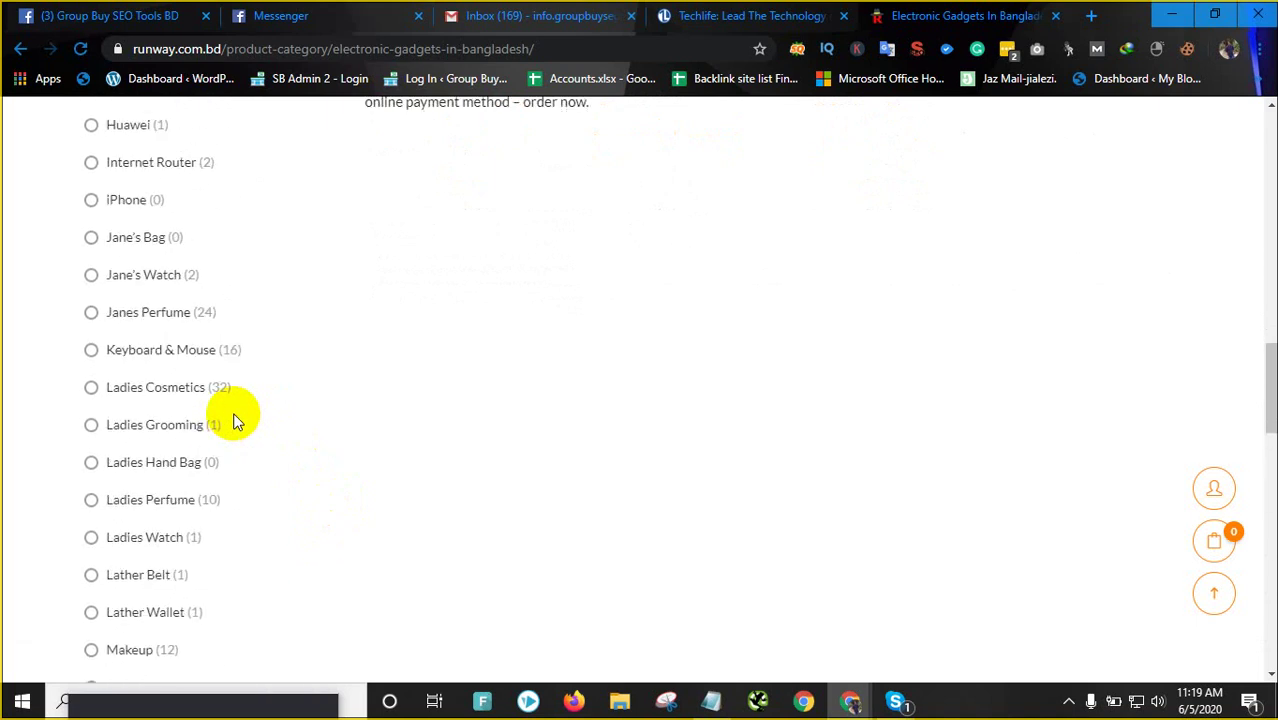
{"action": "scroll", "coordinate": [234, 418], "scroll_direction": "up", "scroll_amount": 3}
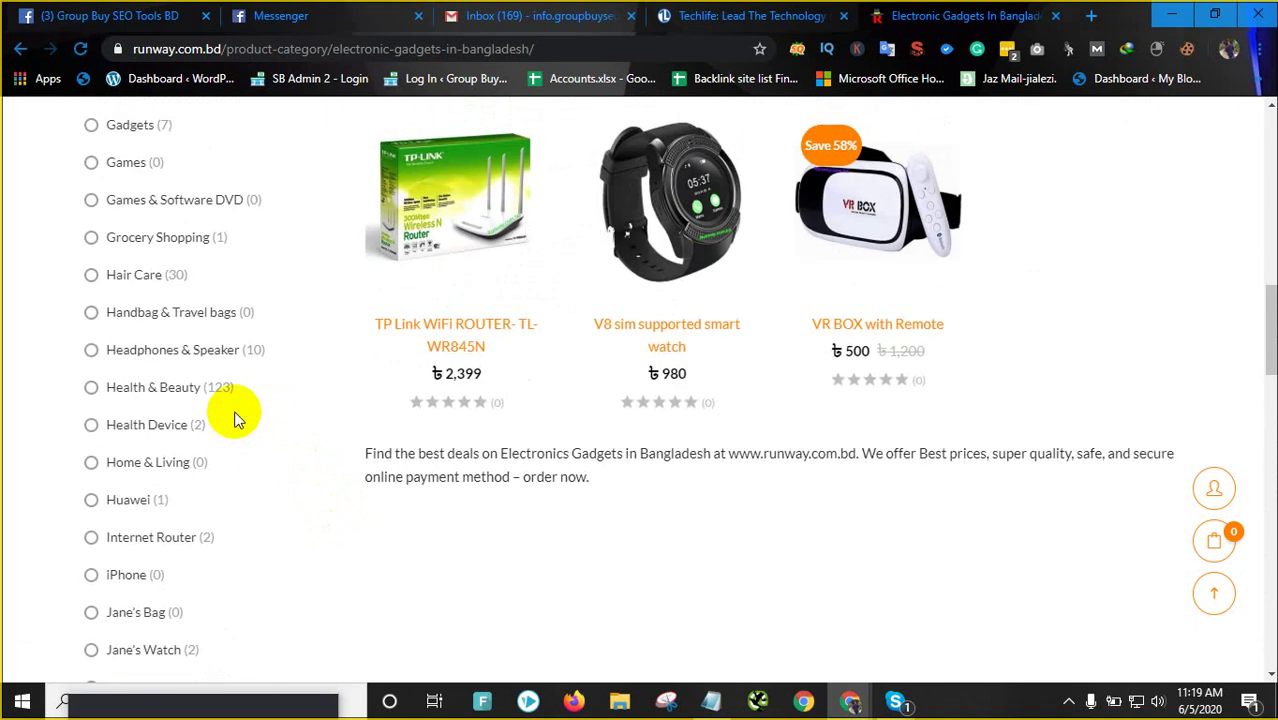
{"action": "scroll", "coordinate": [232, 416], "scroll_direction": "up", "scroll_amount": 2}
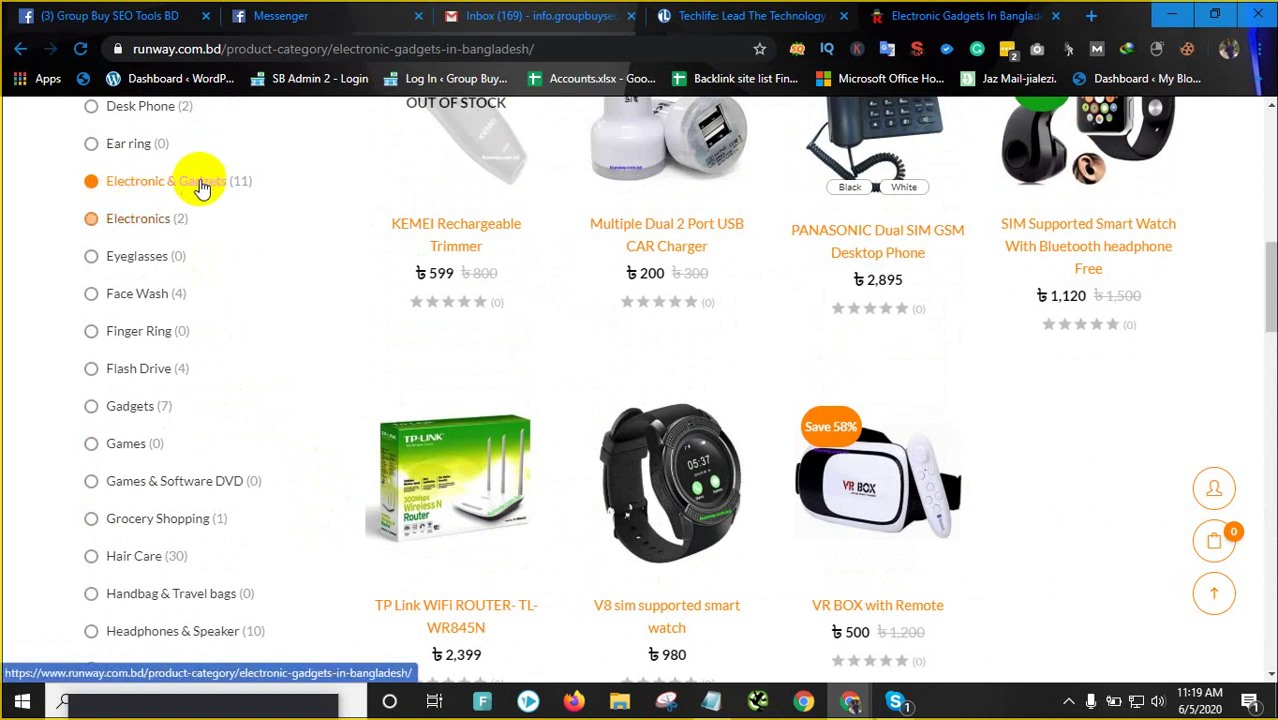
{"action": "scroll", "coordinate": [683, 368], "scroll_direction": "down", "scroll_amount": 2}
{"action": "scroll", "coordinate": [683, 368], "scroll_direction": "down", "scroll_amount": 3}
{"action": "scroll", "coordinate": [676, 348], "scroll_direction": "up", "scroll_amount": 14}
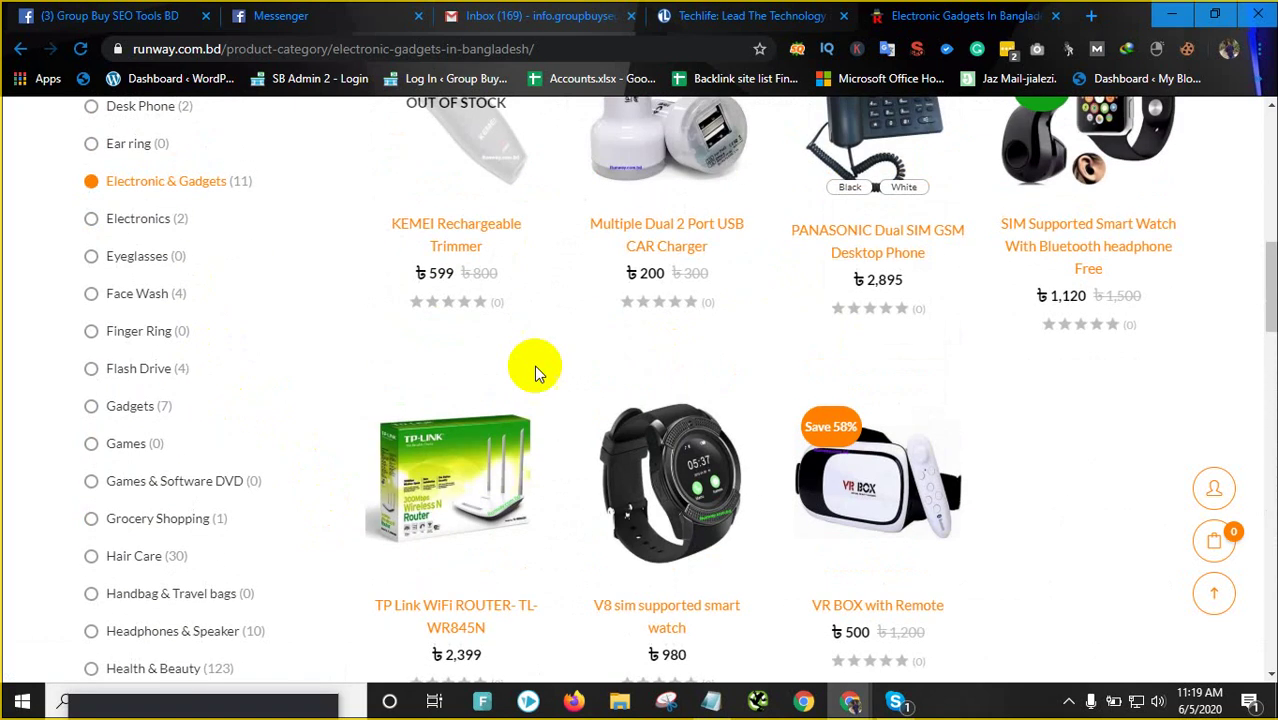
{"action": "left_click", "coordinate": [918, 49]}
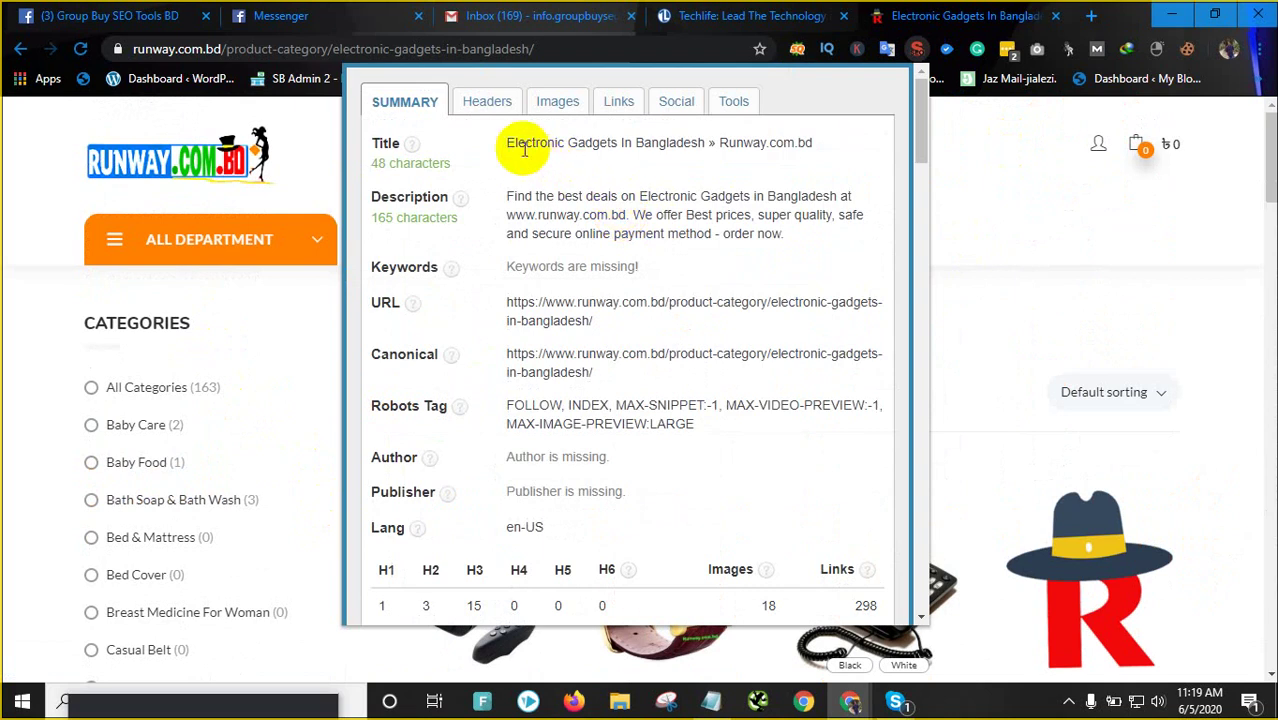
{"action": "left_click_drag", "start_coordinate": [507, 143], "coordinate": [624, 146]}
{"action": "left_click", "coordinate": [525, 195]}
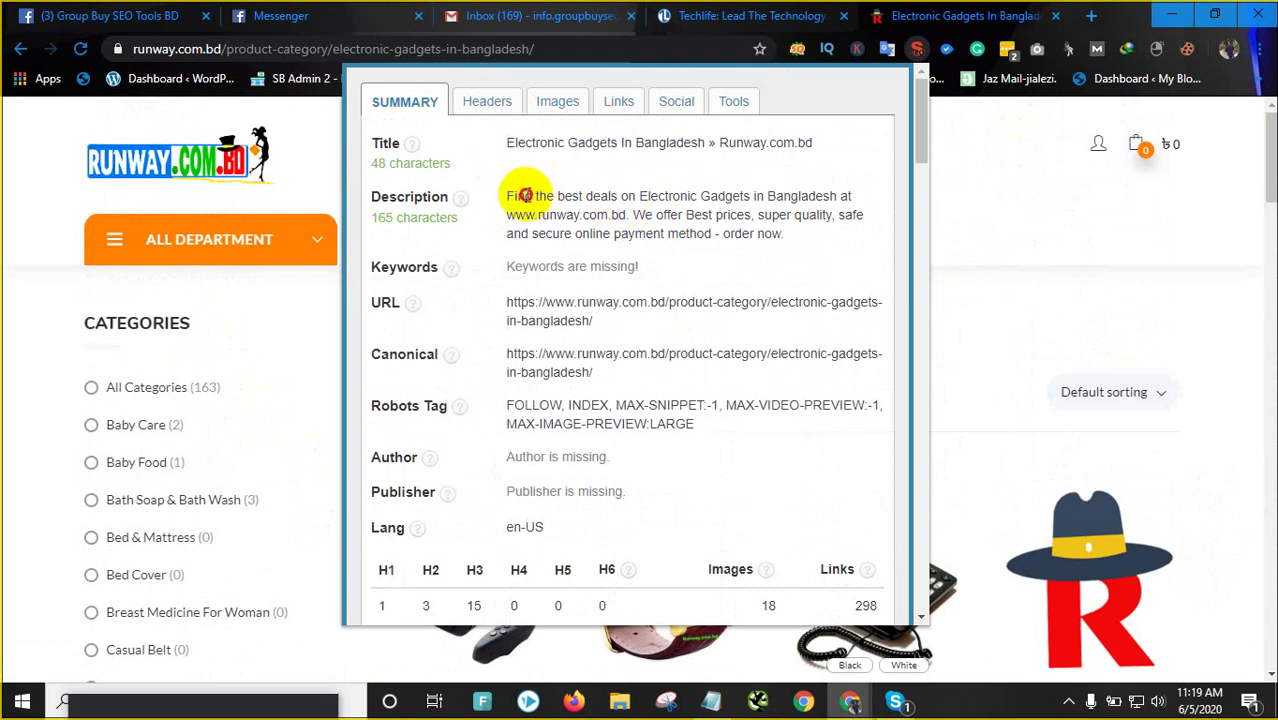
{"action": "left_click_drag", "start_coordinate": [525, 195], "coordinate": [776, 236]}
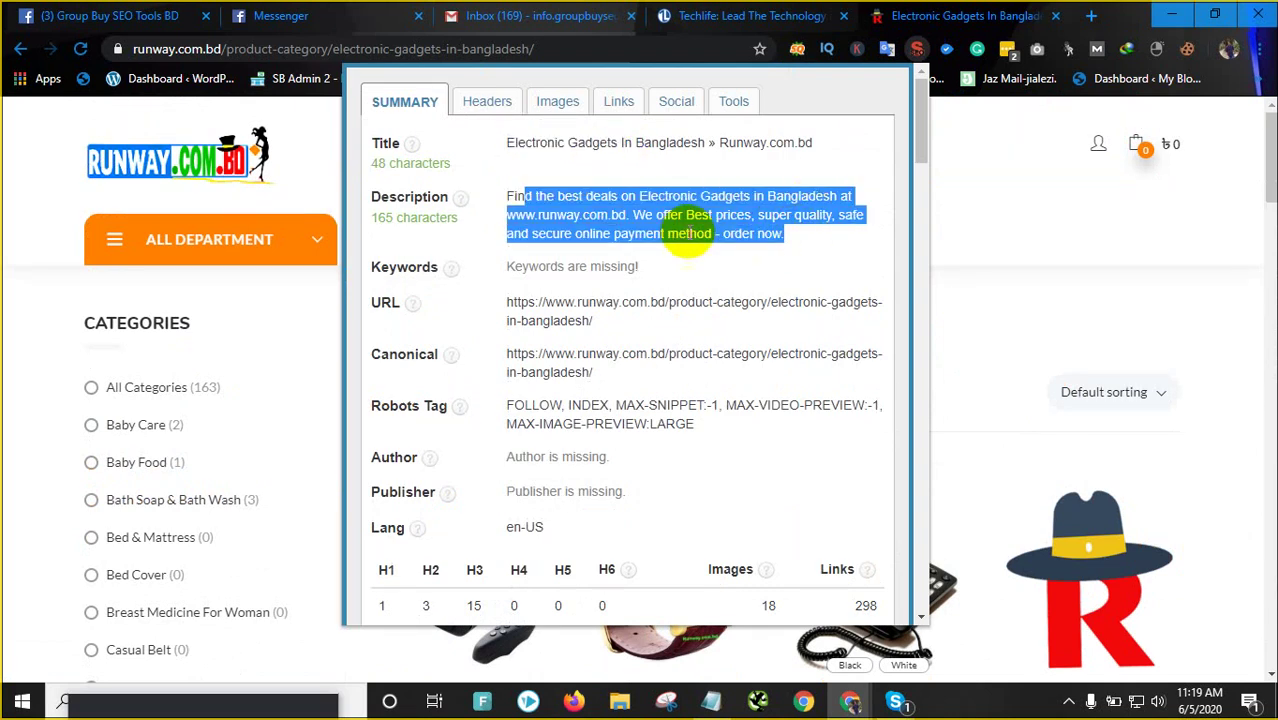
{"action": "left_click", "coordinate": [445, 212]}
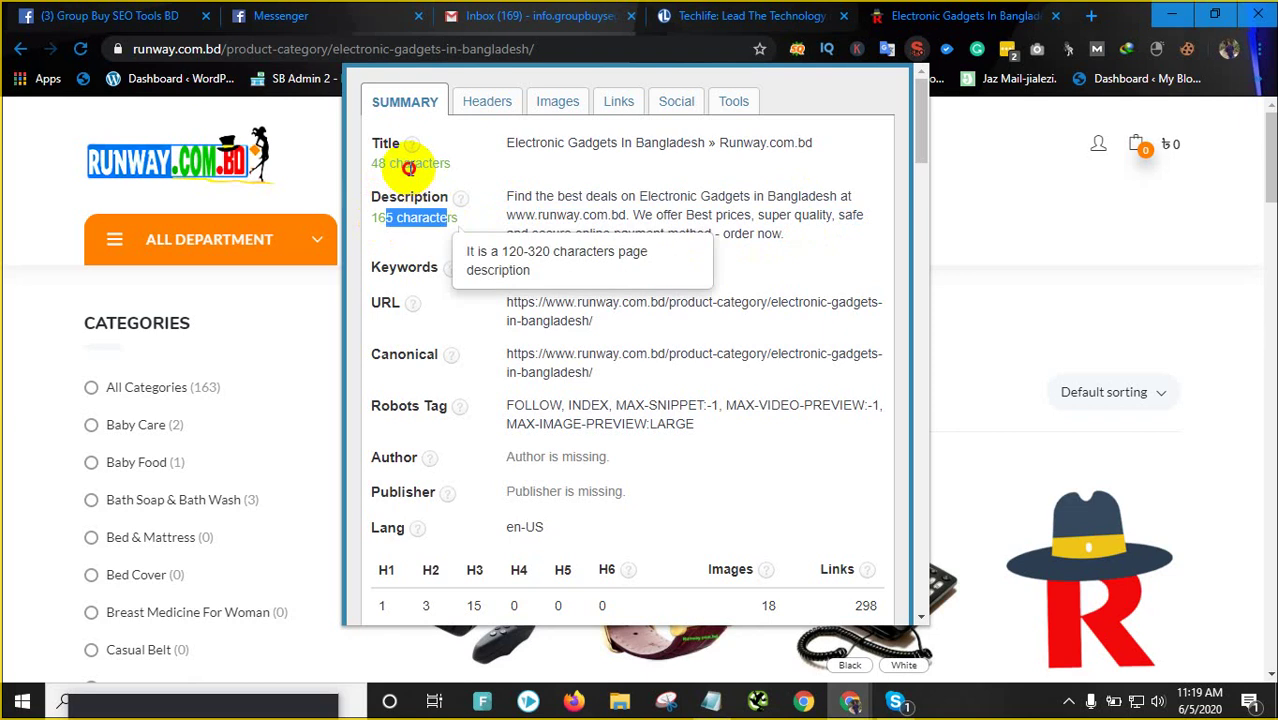
{"action": "left_click_drag", "start_coordinate": [577, 143], "coordinate": [660, 143]}
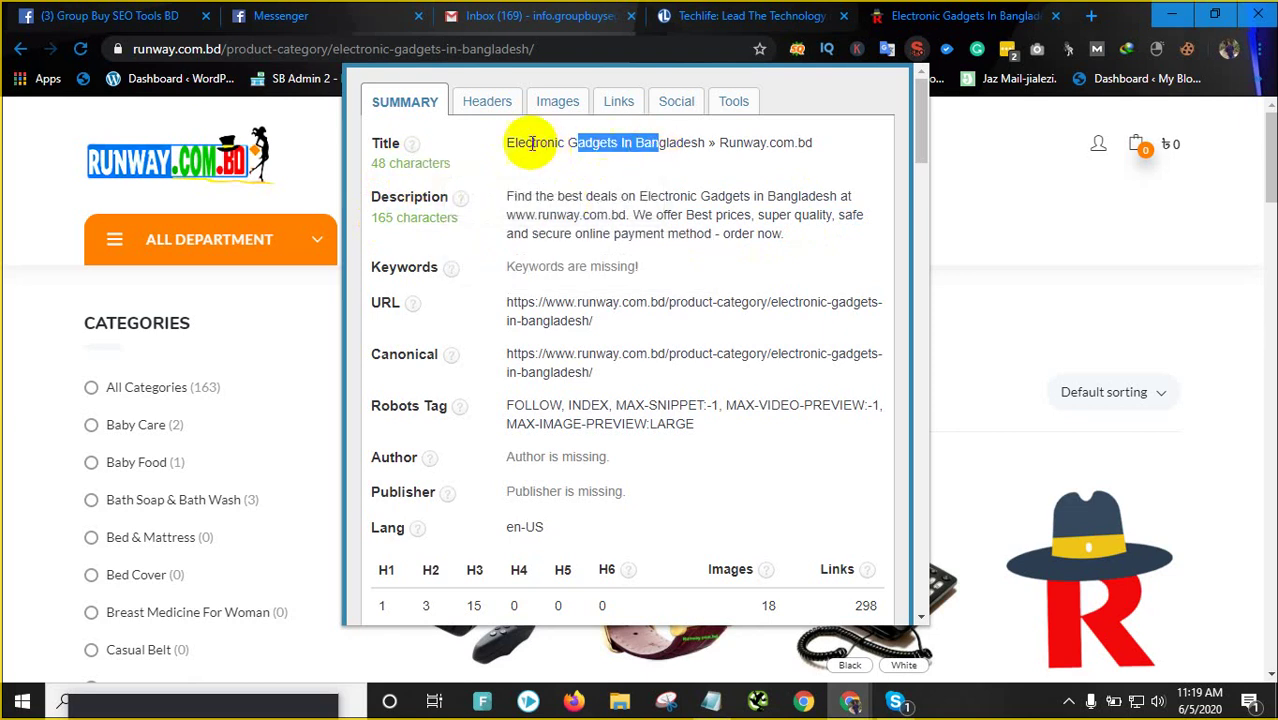
{"action": "left_click_drag", "start_coordinate": [531, 142], "coordinate": [640, 142]}
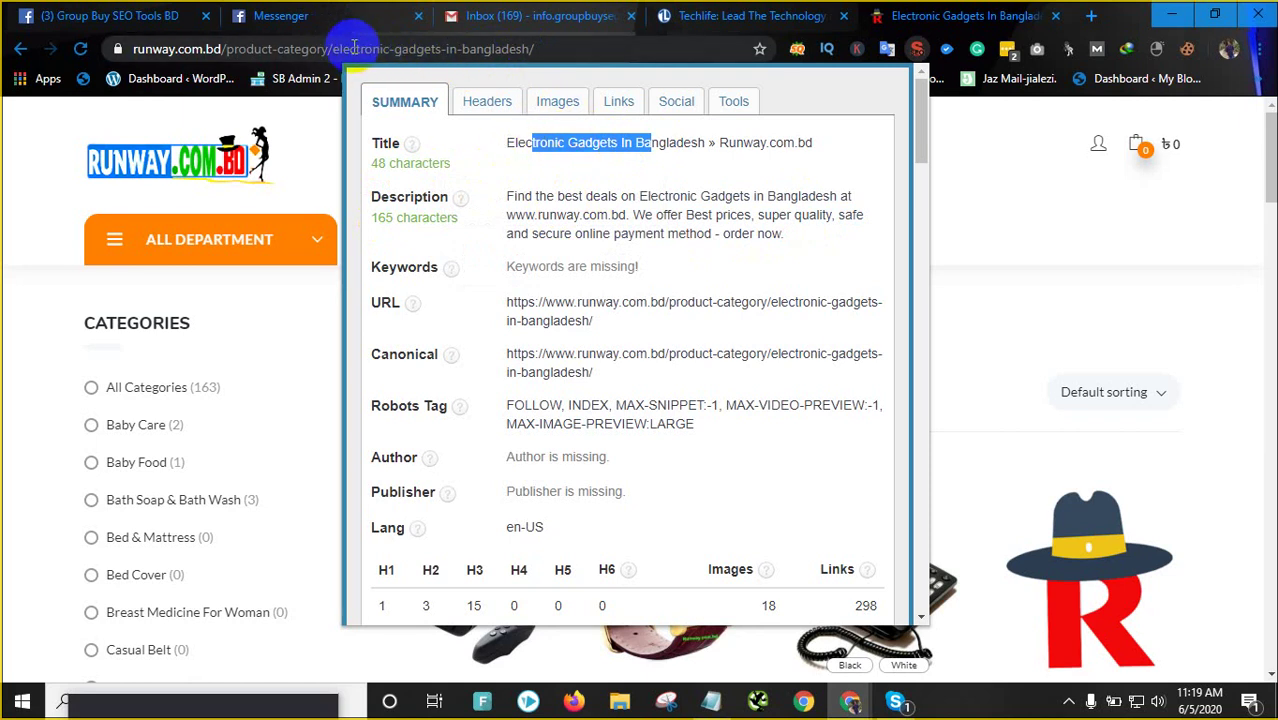
{"action": "left_click", "coordinate": [562, 217]}
{"action": "scroll", "coordinate": [585, 337], "scroll_direction": "down", "scroll_amount": 4}
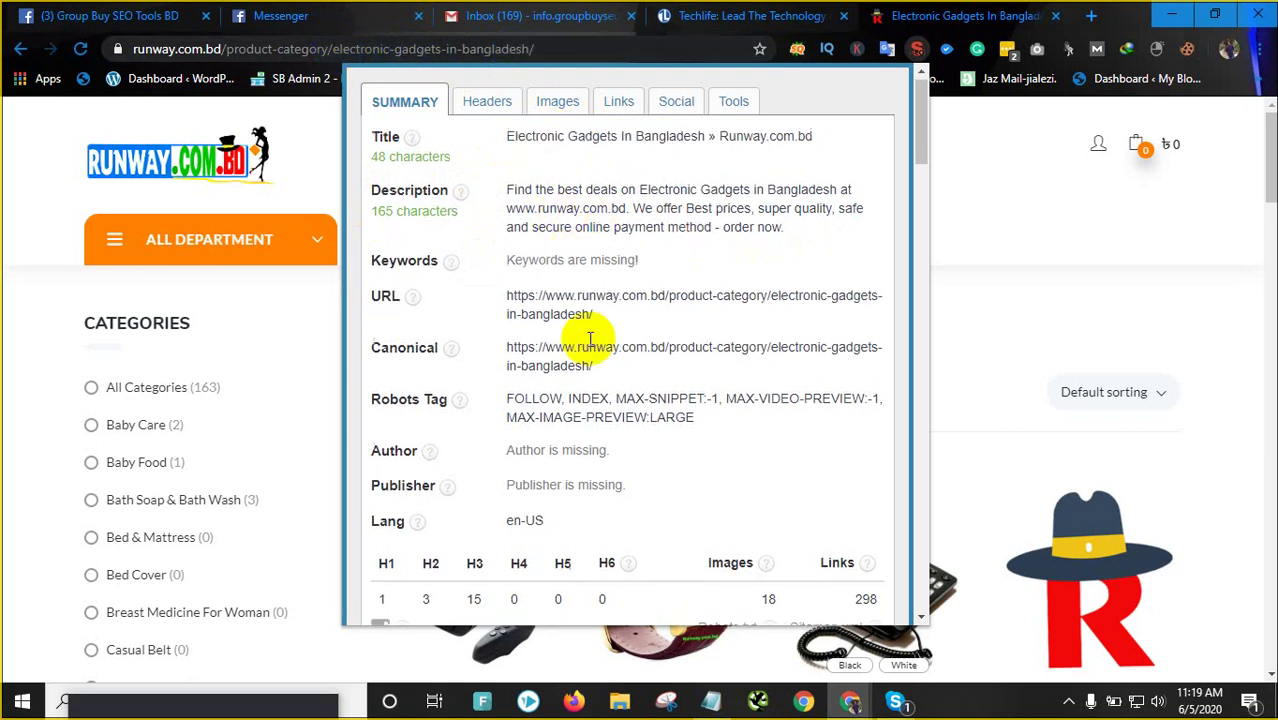
{"action": "scroll", "coordinate": [598, 352], "scroll_direction": "up", "scroll_amount": 4}
{"action": "scroll", "coordinate": [599, 348], "scroll_direction": "down", "scroll_amount": 8}
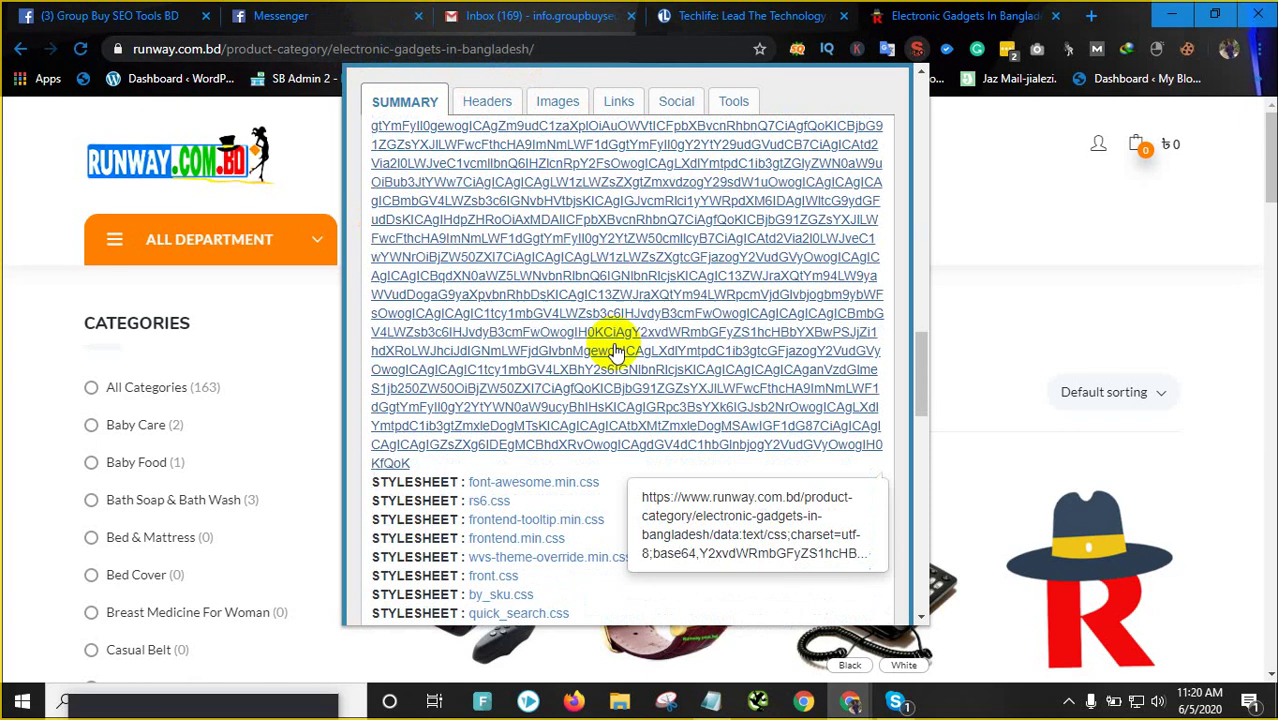
{"action": "scroll", "coordinate": [605, 345], "scroll_direction": "up", "scroll_amount": 8}
{"action": "scroll", "coordinate": [624, 345], "scroll_direction": "up", "scroll_amount": 1}
{"action": "left_click", "coordinate": [548, 106]}
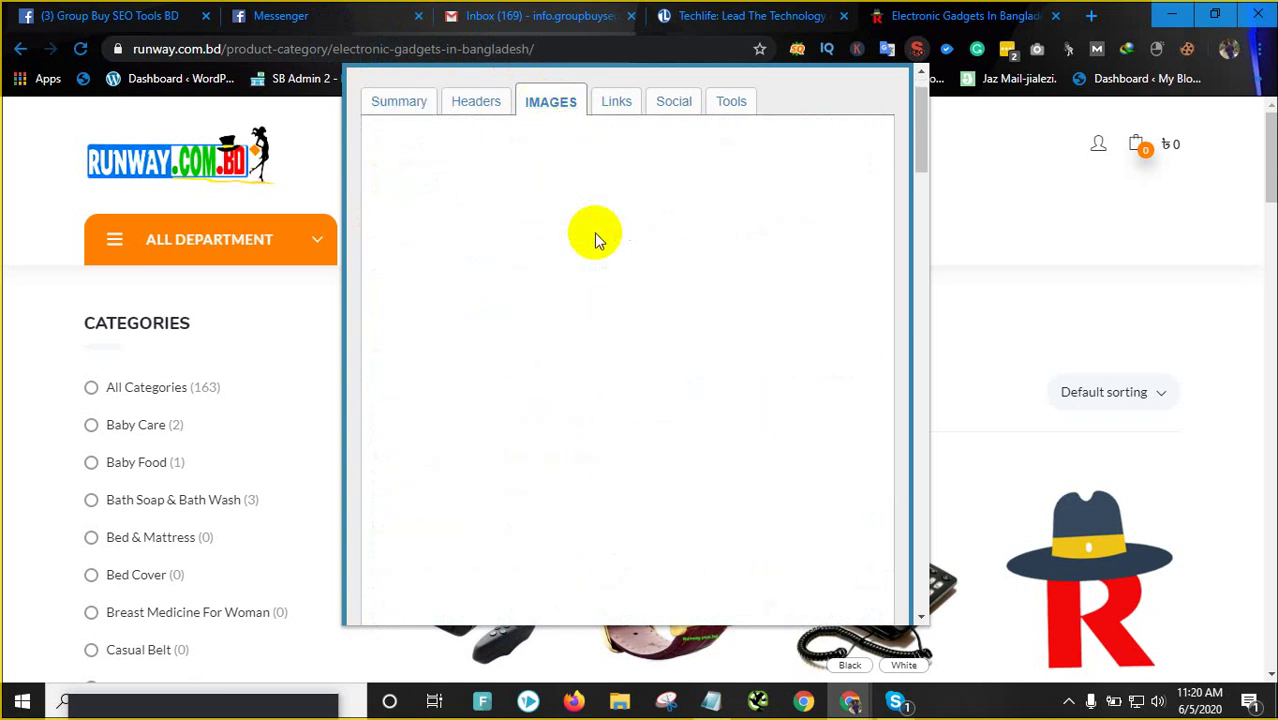
{"action": "scroll", "coordinate": [565, 334], "scroll_direction": "down", "scroll_amount": 4}
{"action": "scroll", "coordinate": [623, 228], "scroll_direction": "up", "scroll_amount": 4}
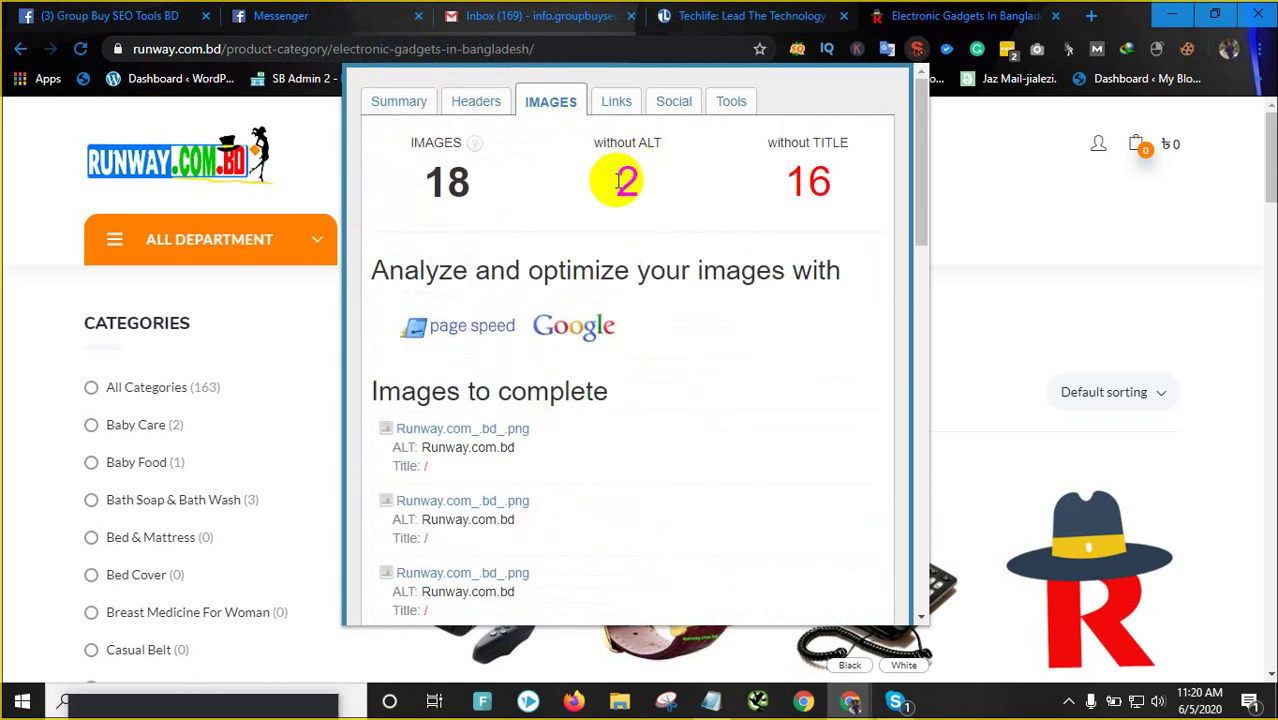
{"action": "scroll", "coordinate": [585, 415], "scroll_direction": "down", "scroll_amount": 2}
{"action": "scroll", "coordinate": [542, 379], "scroll_direction": "down", "scroll_amount": 10}
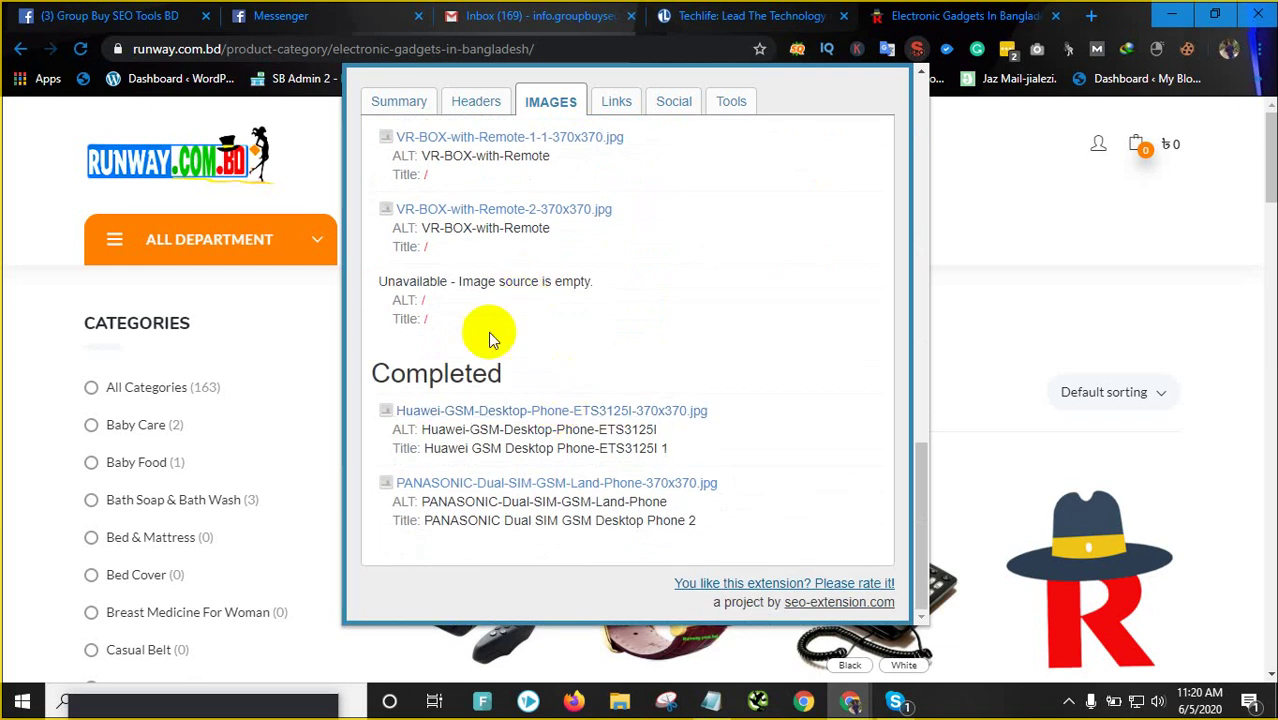
{"action": "scroll", "coordinate": [640, 330], "scroll_direction": "up", "scroll_amount": 3}
{"action": "left_click", "coordinate": [1019, 178]}
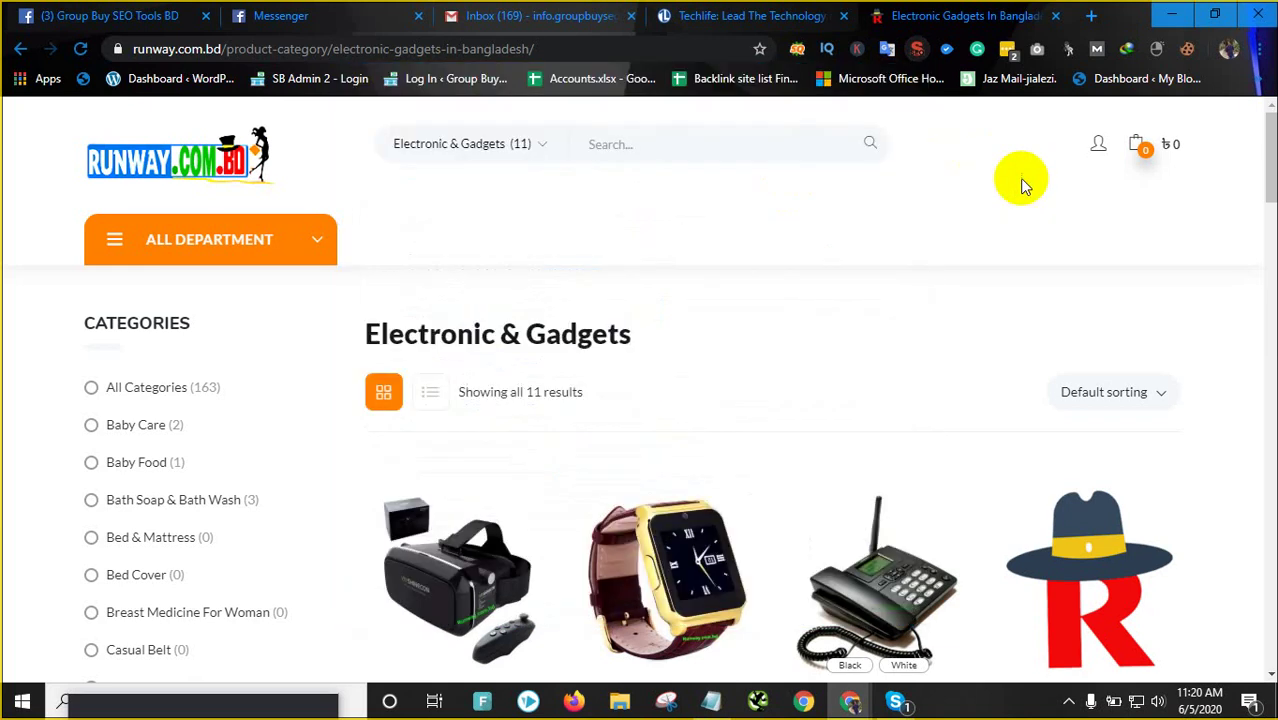
Load the runway.com.bd homepage via the Runway logo
{"action": "scroll", "coordinate": [485, 385], "scroll_direction": "down", "scroll_amount": 10}
{"action": "scroll", "coordinate": [762, 391], "scroll_direction": "up", "scroll_amount": 10}
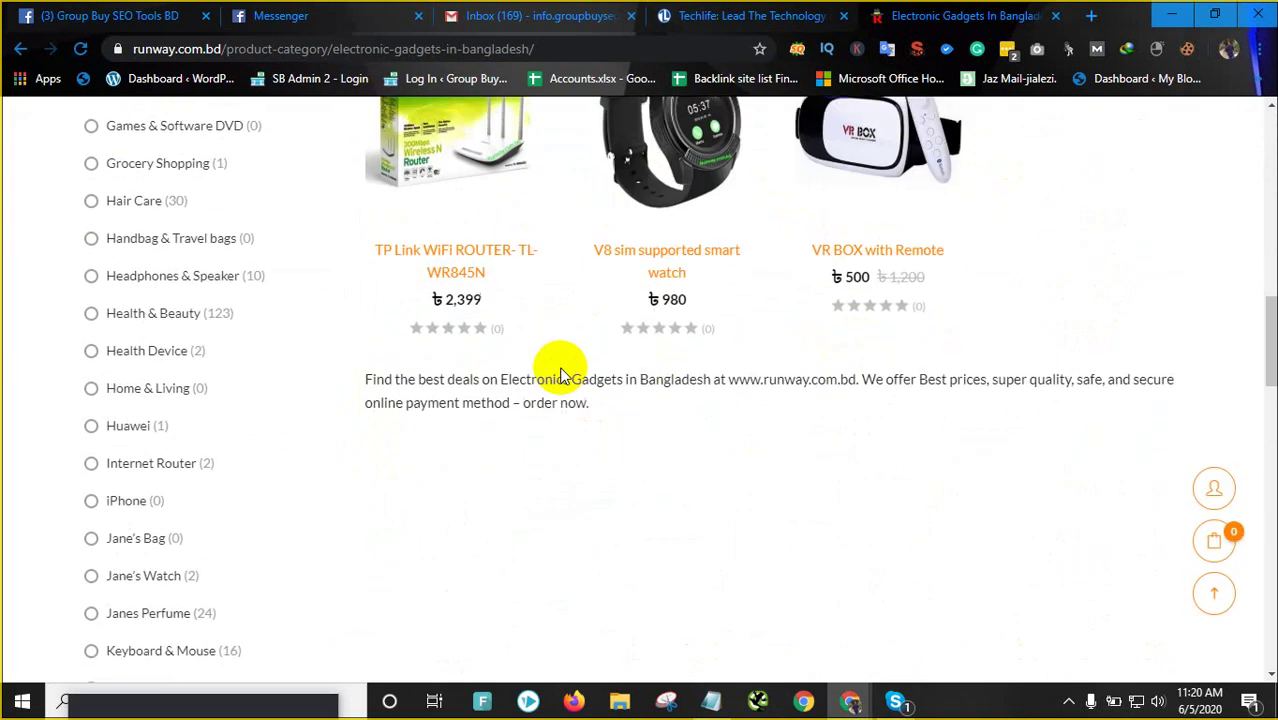
{"action": "left_click", "coordinate": [138, 223]}
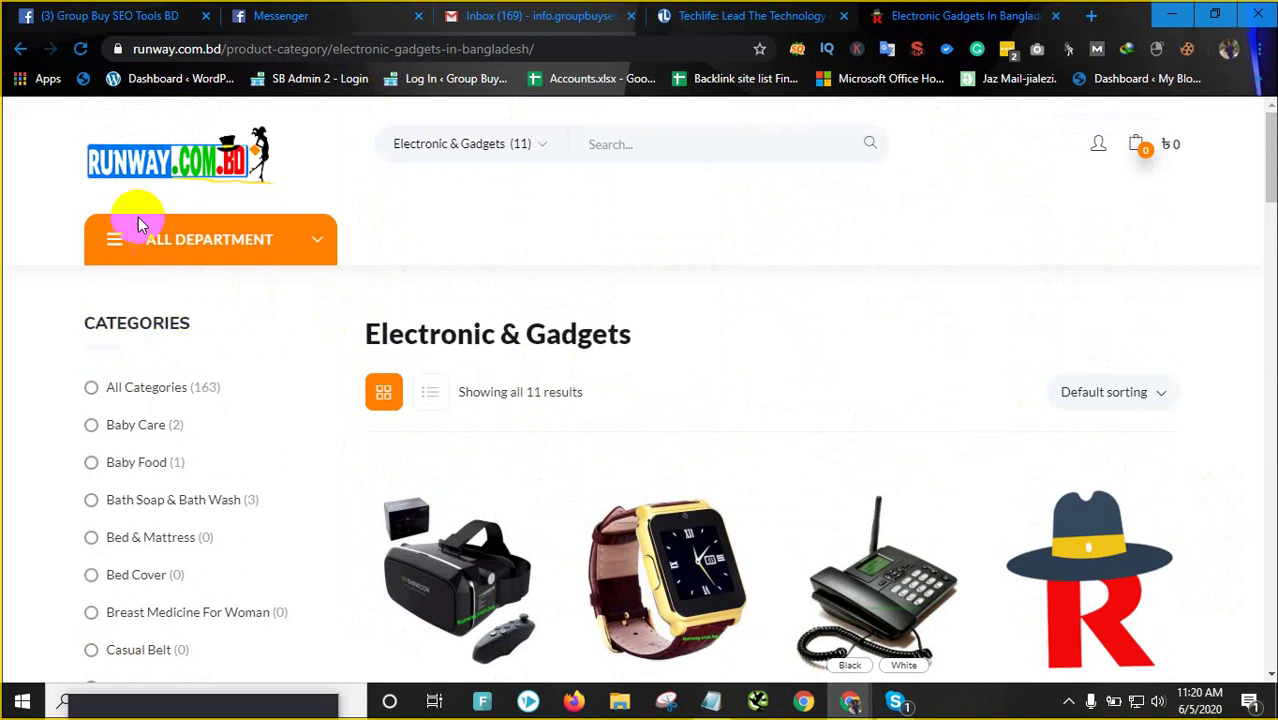
{"action": "left_click", "coordinate": [138, 162]}
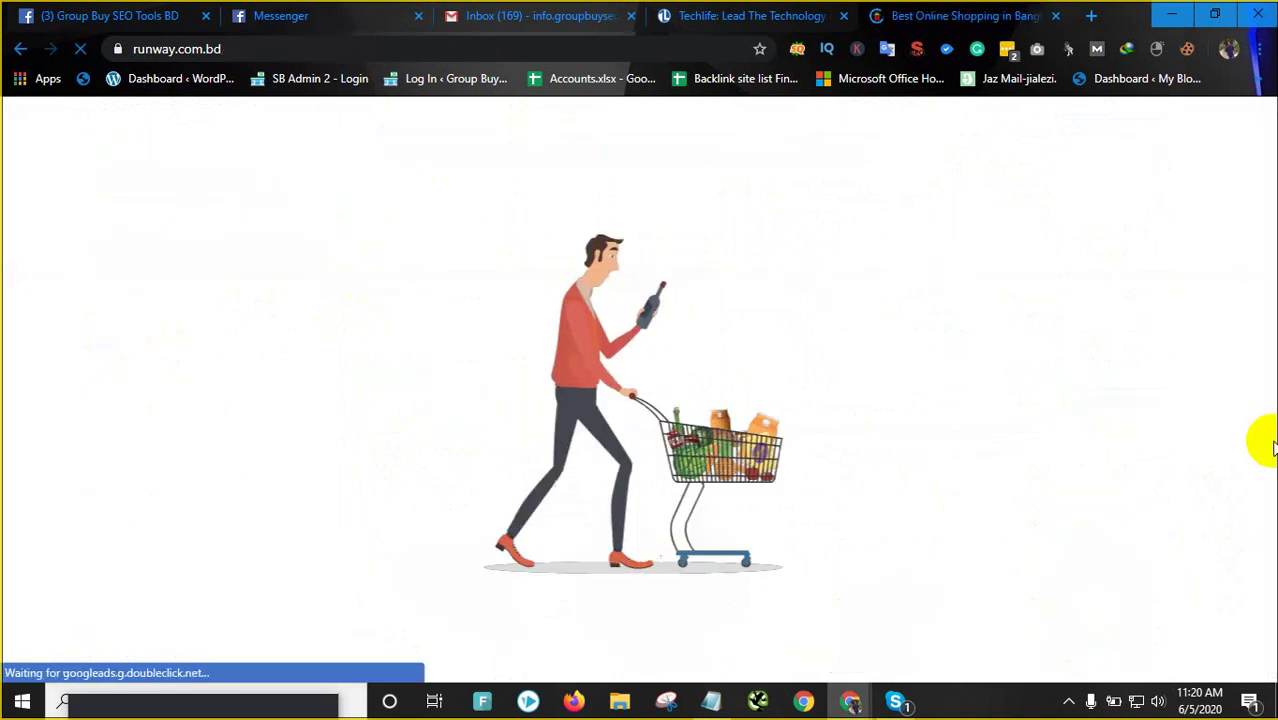
Switch between the Techlife and Runway tabs, ending on the techlife.com.bd homepage scrolled down
{"action": "left_click", "coordinate": [778, 12]}
{"action": "scroll", "coordinate": [422, 194], "scroll_direction": "down", "scroll_amount": 10}
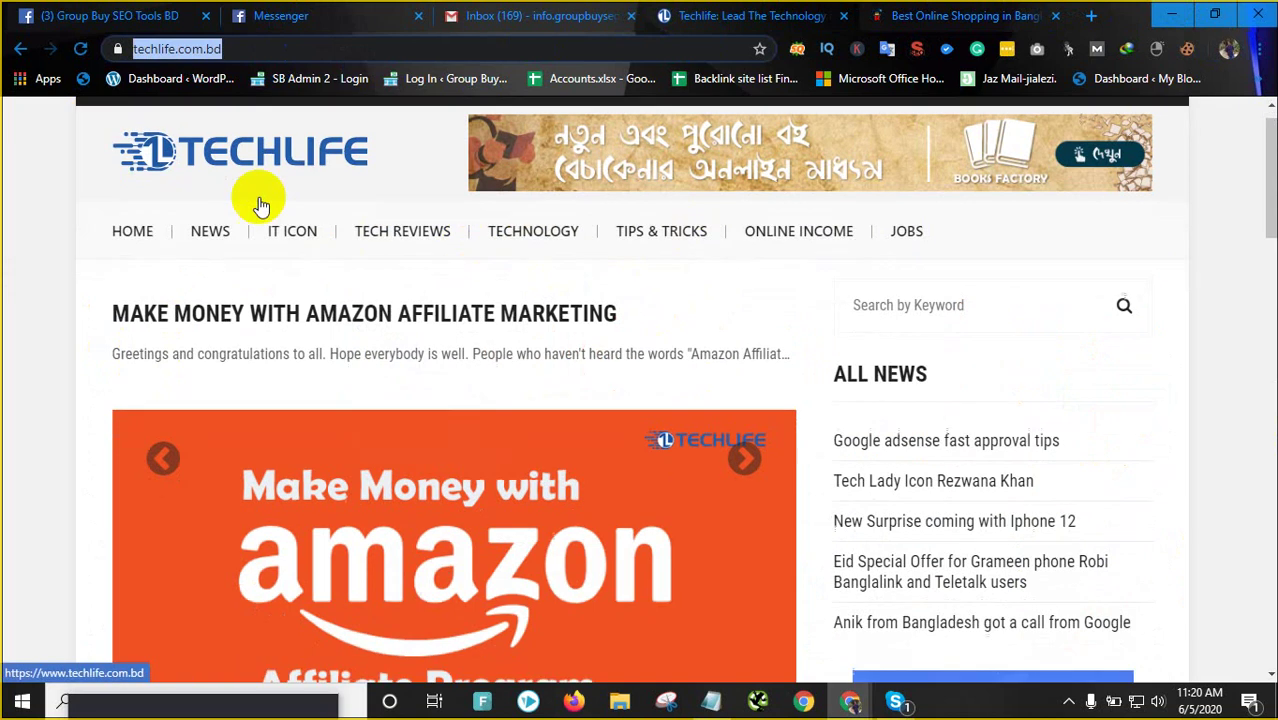
{"action": "scroll", "coordinate": [323, 242], "scroll_direction": "up", "scroll_amount": 10}
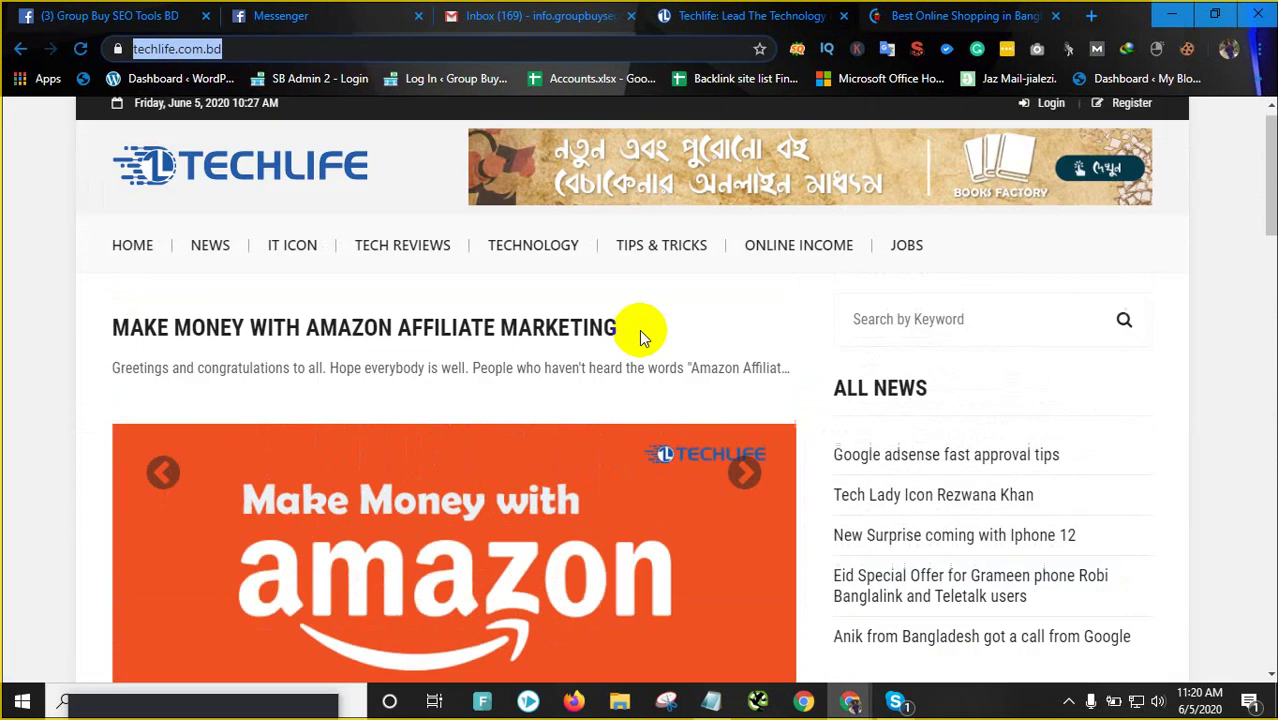
{"action": "left_click", "coordinate": [930, 15]}
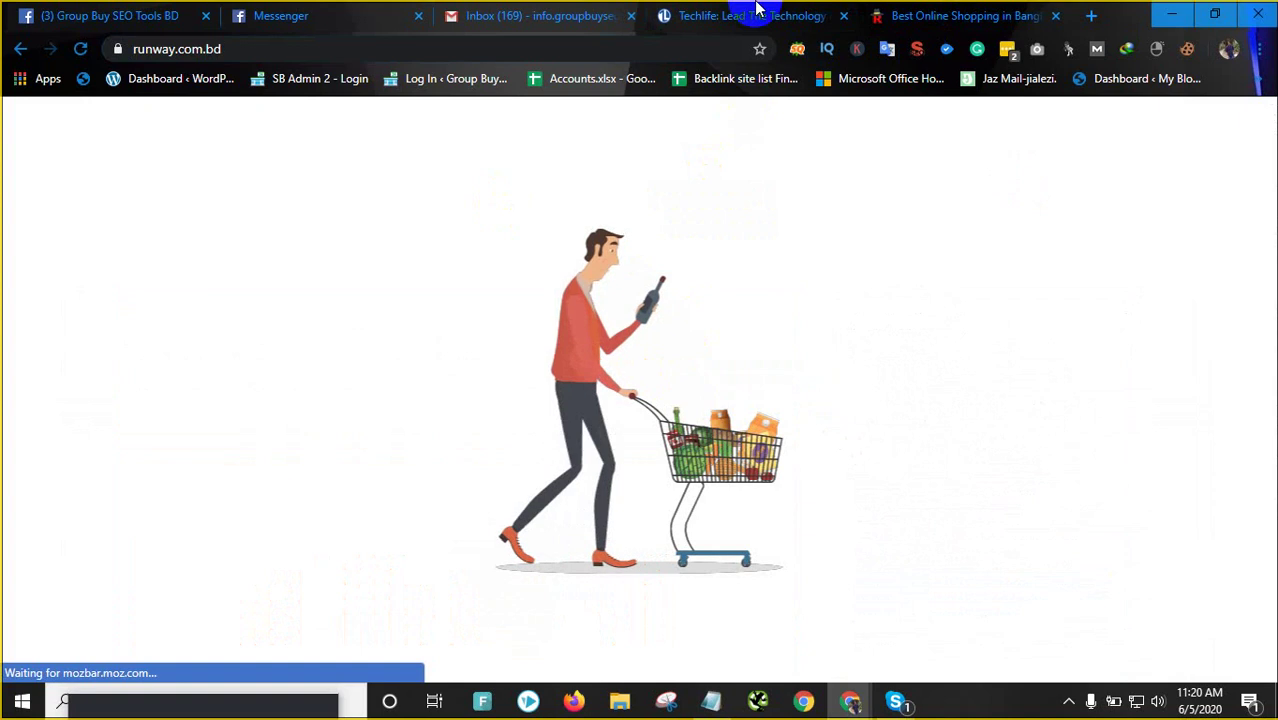
{"action": "left_click", "coordinate": [957, 12]}
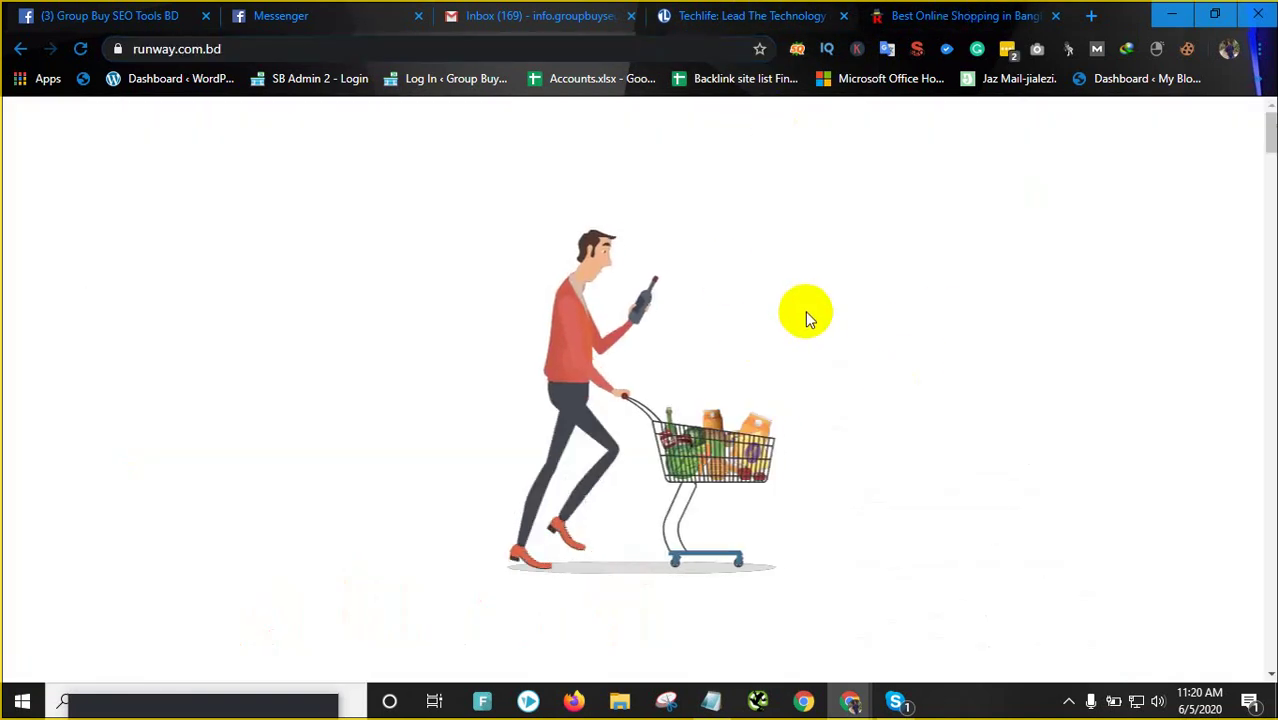
{"action": "left_click", "coordinate": [751, 18]}
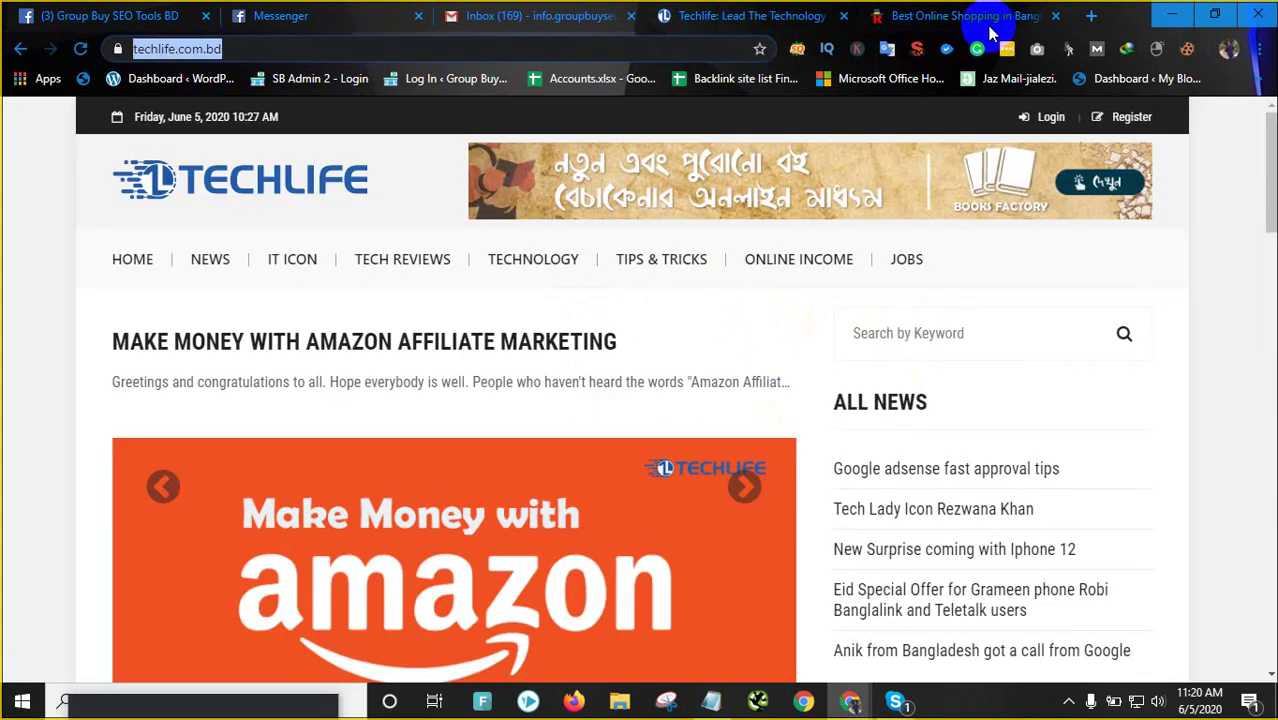
{"action": "left_click", "coordinate": [960, 18]}
{"action": "left_click", "coordinate": [782, 16]}
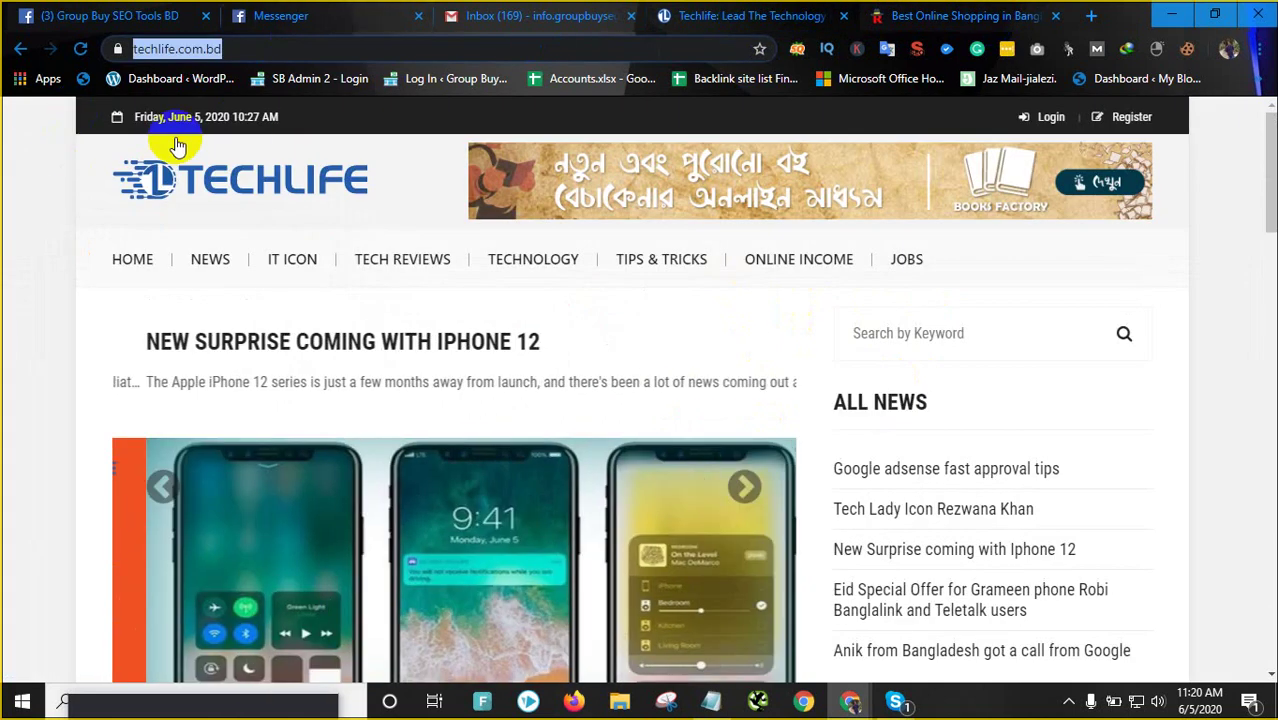
{"action": "left_click", "coordinate": [12, 378]}
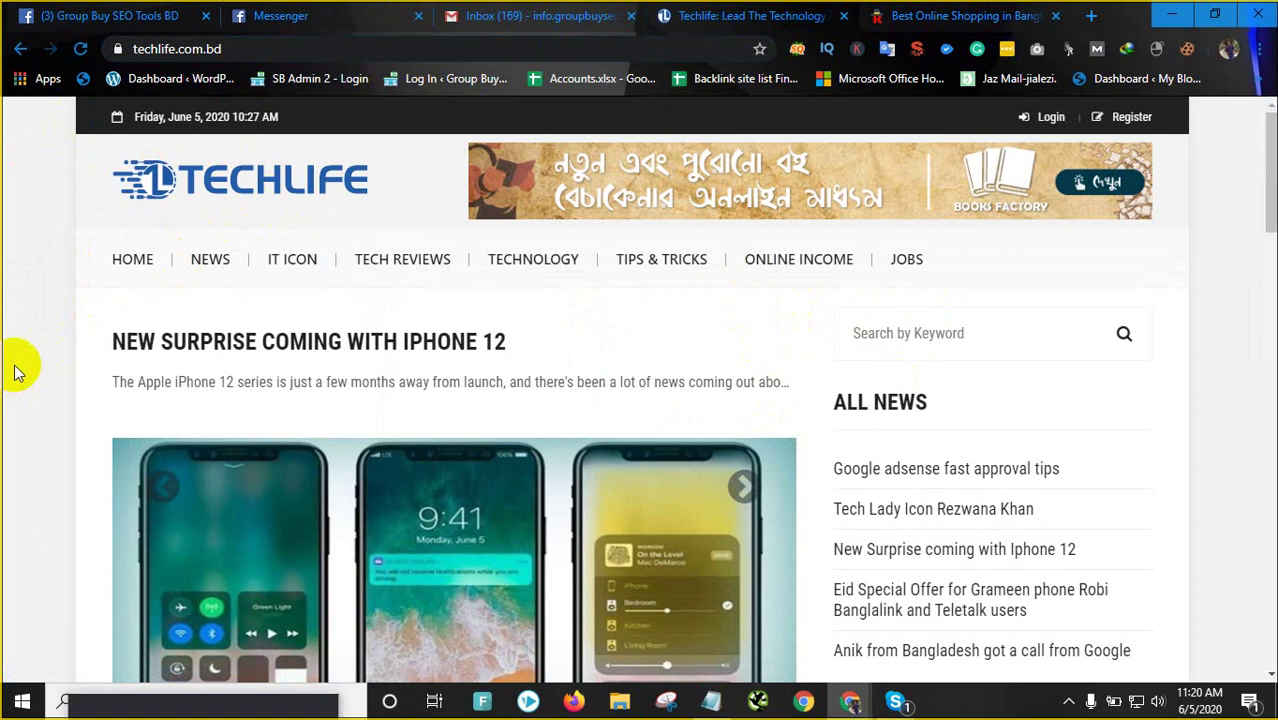
{"action": "scroll", "coordinate": [180, 322], "scroll_direction": "down", "scroll_amount": 10}
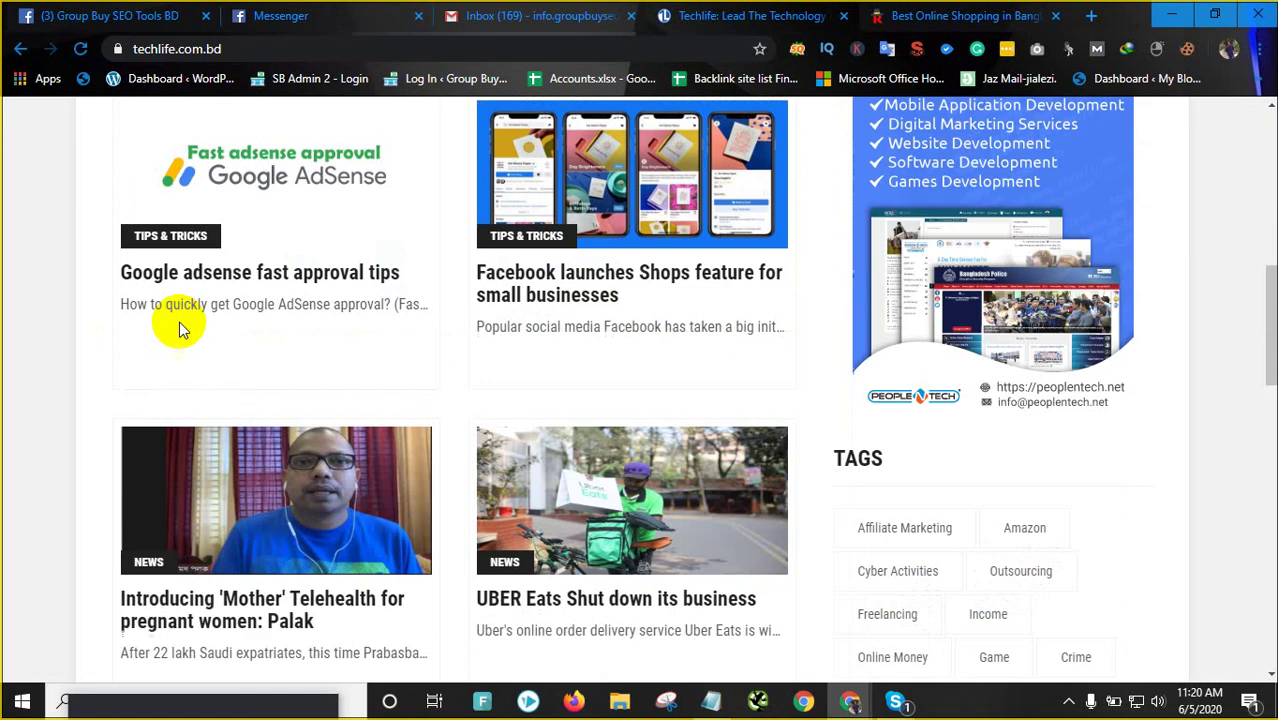
{"action": "scroll", "coordinate": [910, 465], "scroll_direction": "down", "scroll_amount": 1}
Bring up the Skype group call and shrink it to the floating mini-window
{"action": "mouse_move", "coordinate": [895, 703]}
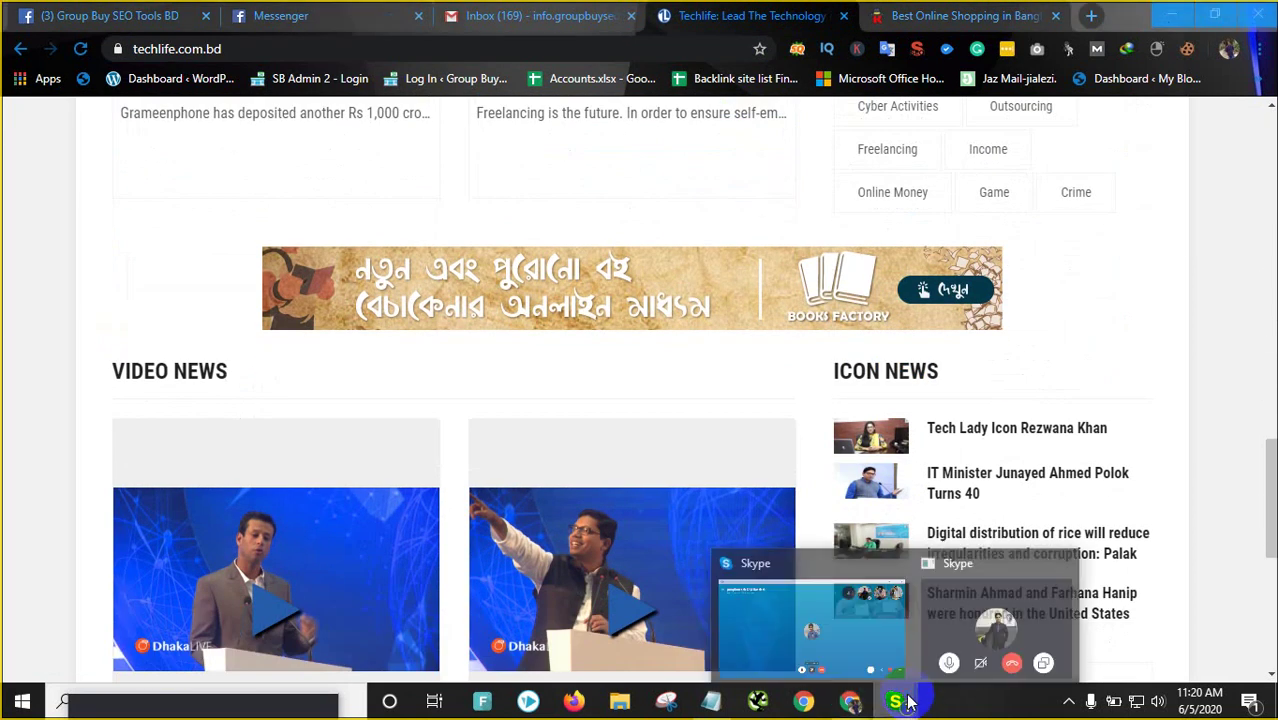
{"action": "left_click", "coordinate": [845, 629]}
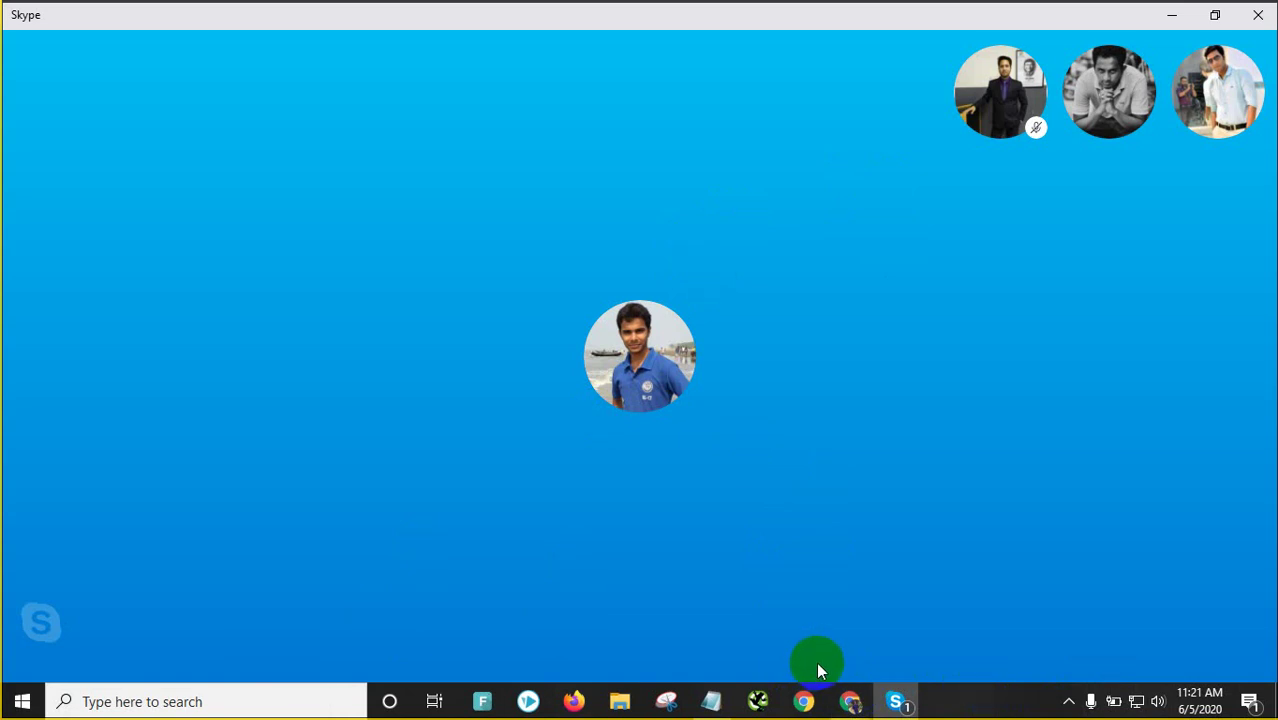
{"action": "left_click", "coordinate": [1070, 701]}
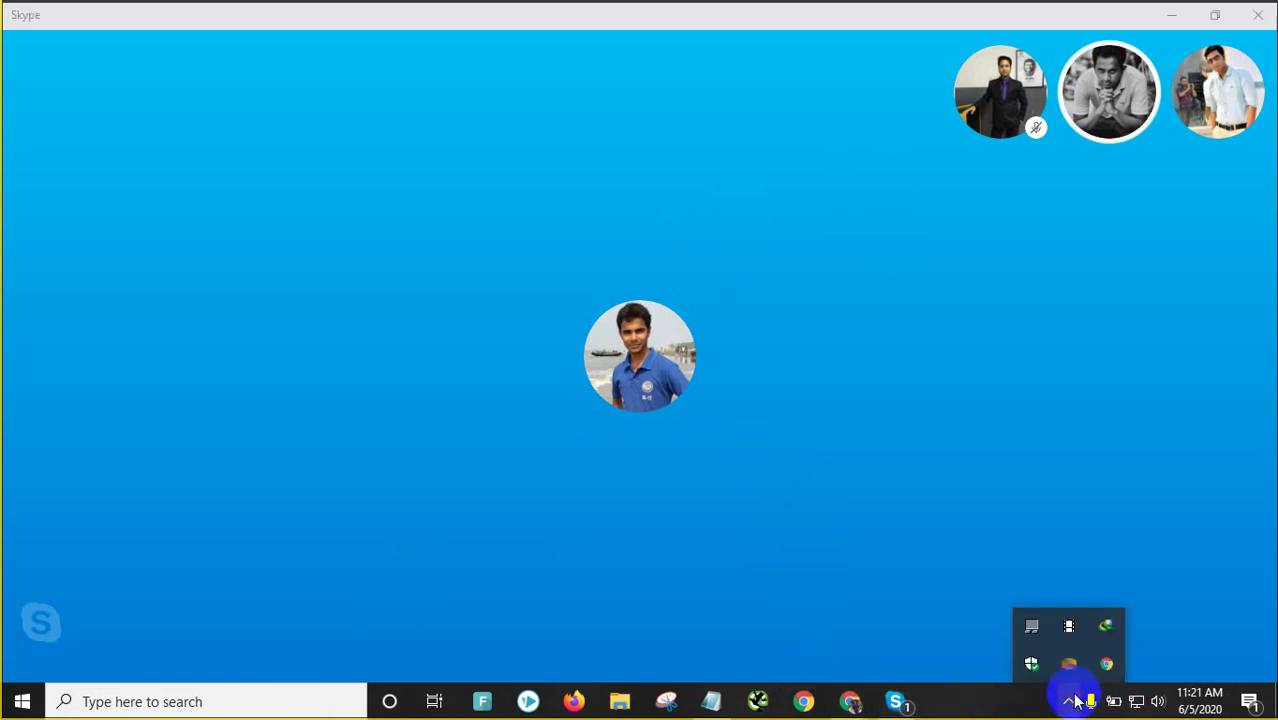
{"action": "left_click", "coordinate": [1024, 328]}
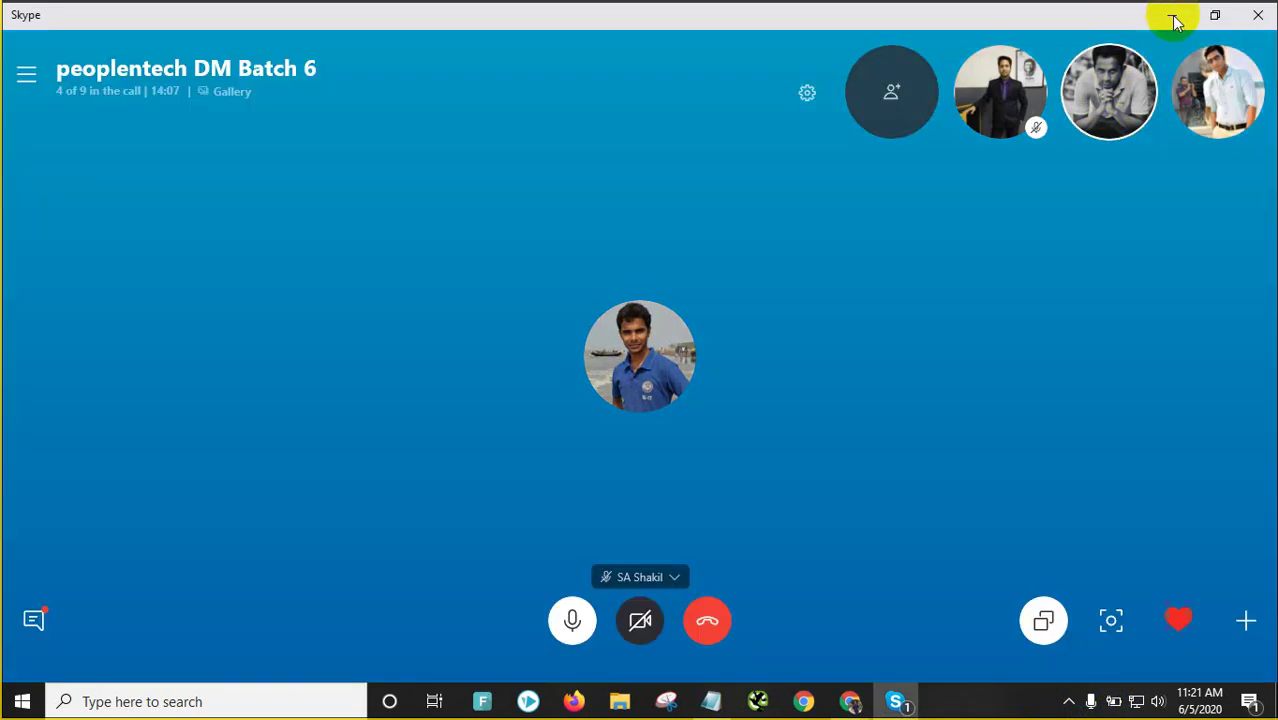
{"action": "left_click", "coordinate": [1174, 16]}
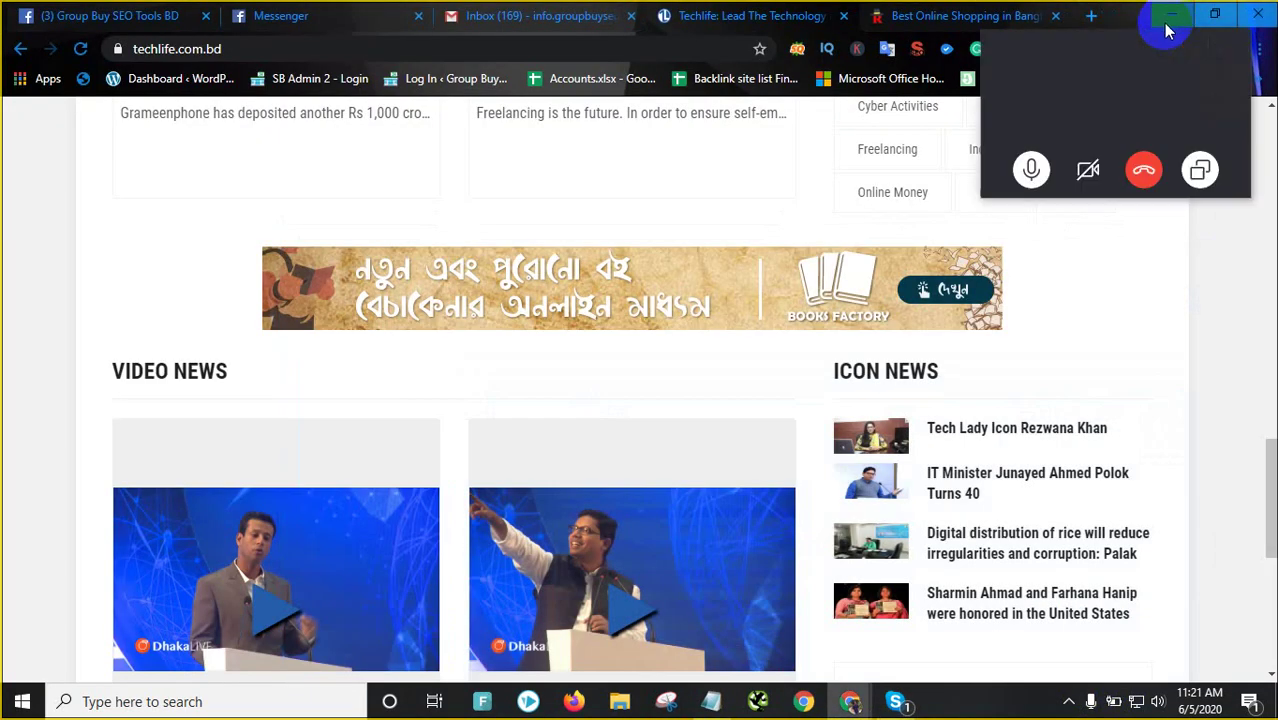
Move the Skype call mini-window to the bottom-left corner of the screen
{"action": "left_click_drag", "start_coordinate": [1155, 43], "coordinate": [286, 702]}
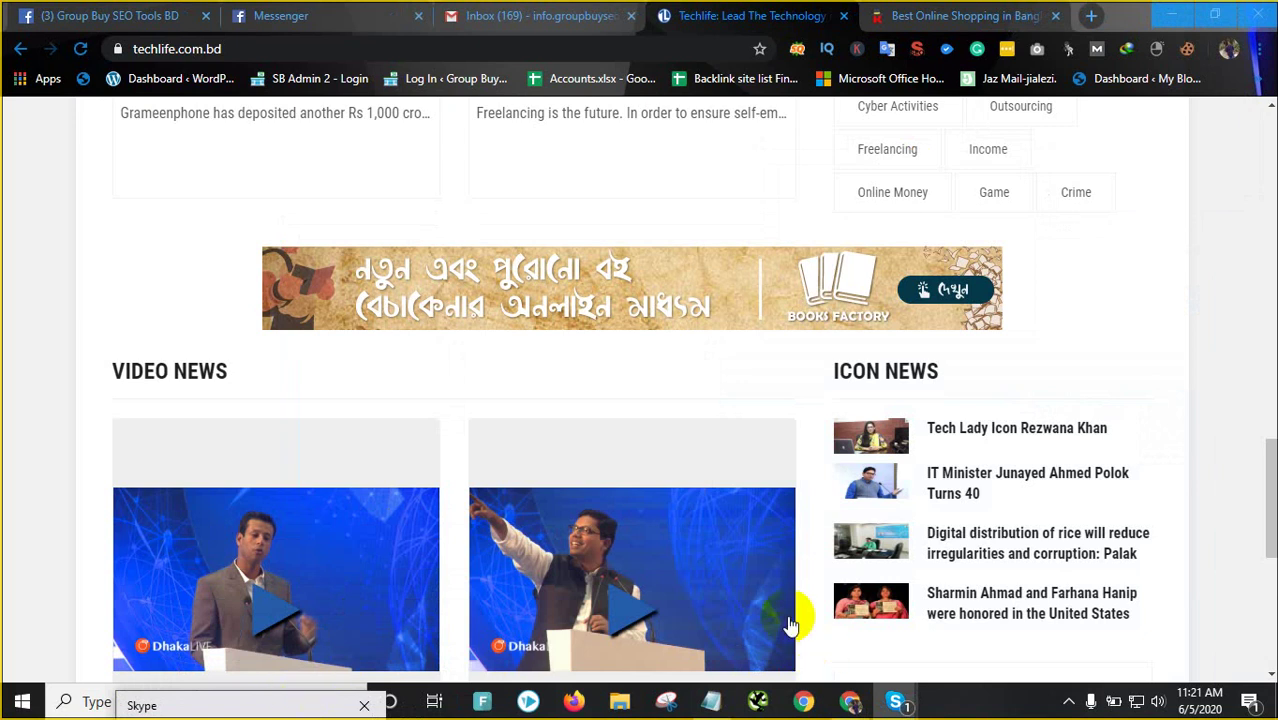
{"action": "scroll", "coordinate": [562, 525], "scroll_direction": "up", "scroll_amount": 3}
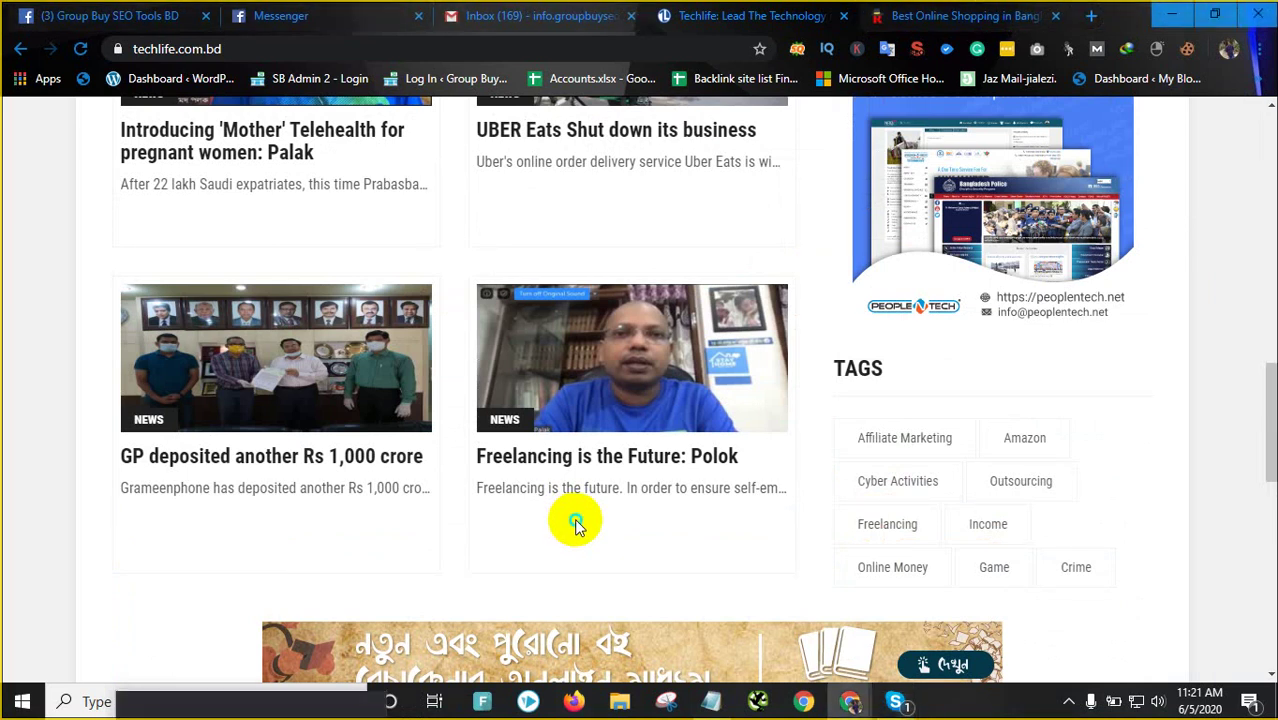
{"action": "right_click", "coordinate": [574, 522]}
{"action": "left_click", "coordinate": [176, 380]}
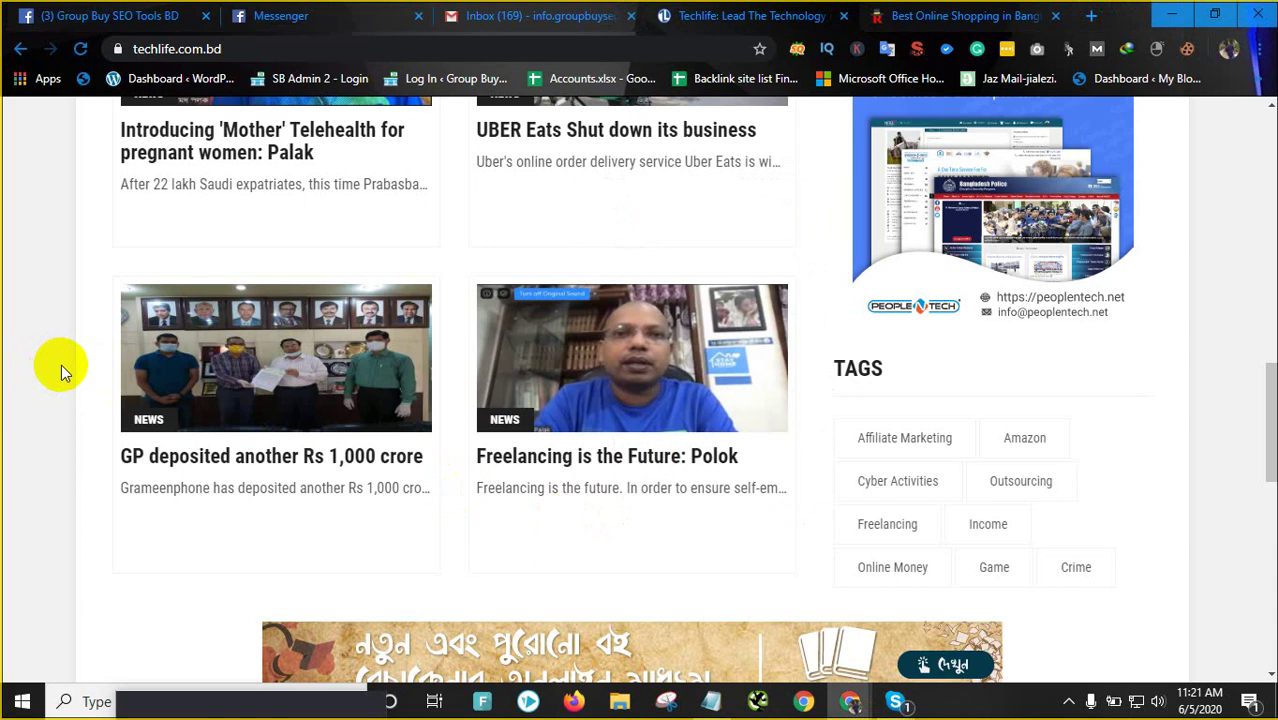
Scroll up and down through the techlife.com.bd homepage articles
{"action": "scroll", "coordinate": [61, 364], "scroll_direction": "up", "scroll_amount": 4}
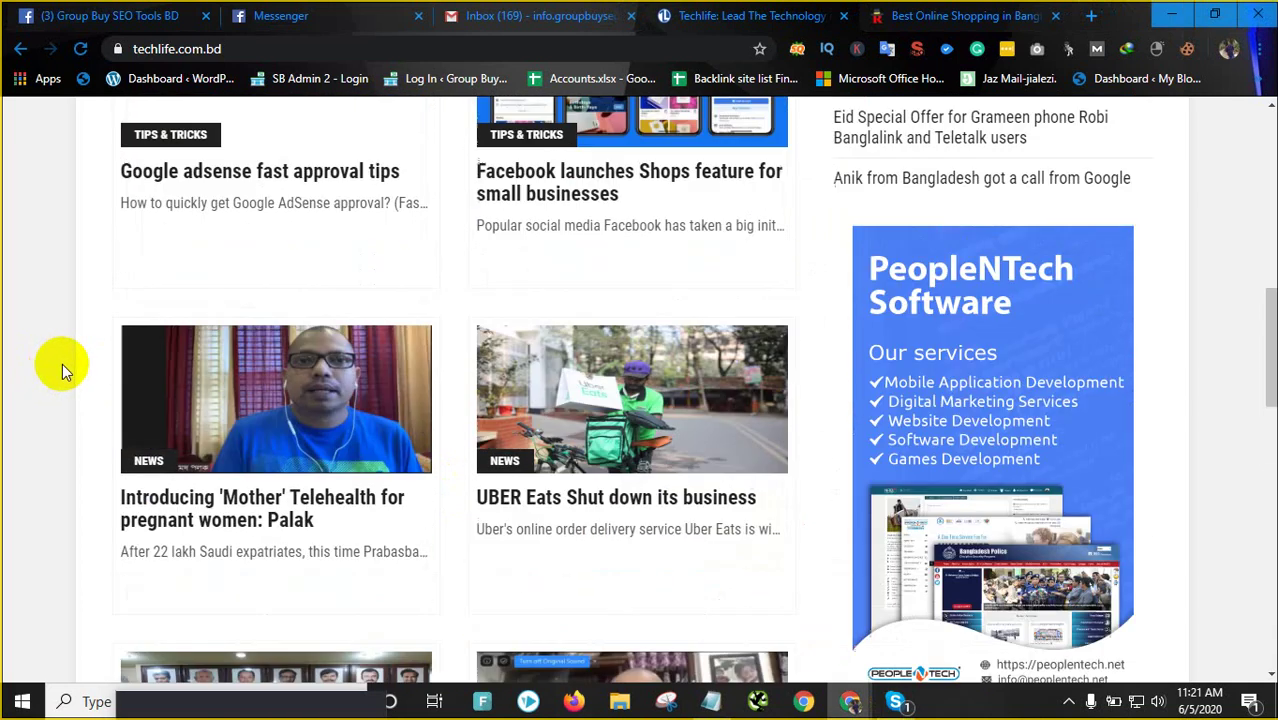
{"action": "scroll", "coordinate": [270, 465], "scroll_direction": "up", "scroll_amount": 5}
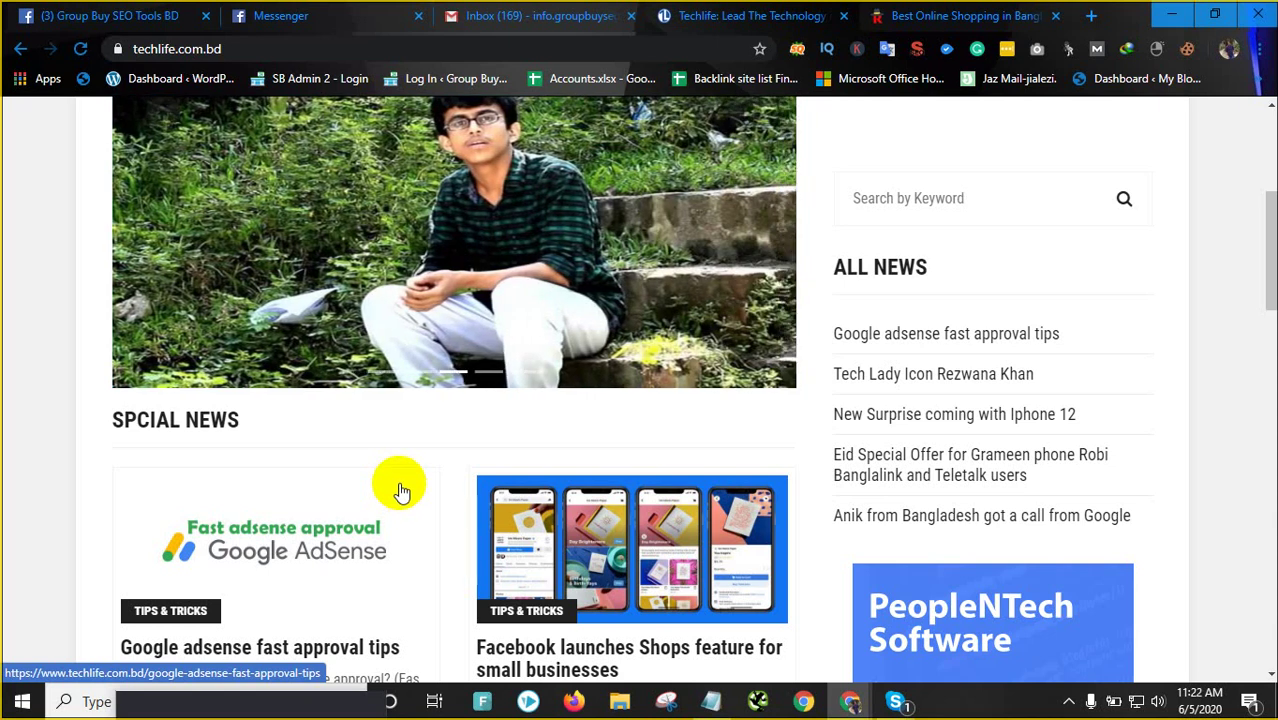
{"action": "scroll", "coordinate": [400, 490], "scroll_direction": "up", "scroll_amount": 3}
{"action": "scroll", "coordinate": [507, 442], "scroll_direction": "down", "scroll_amount": 2}
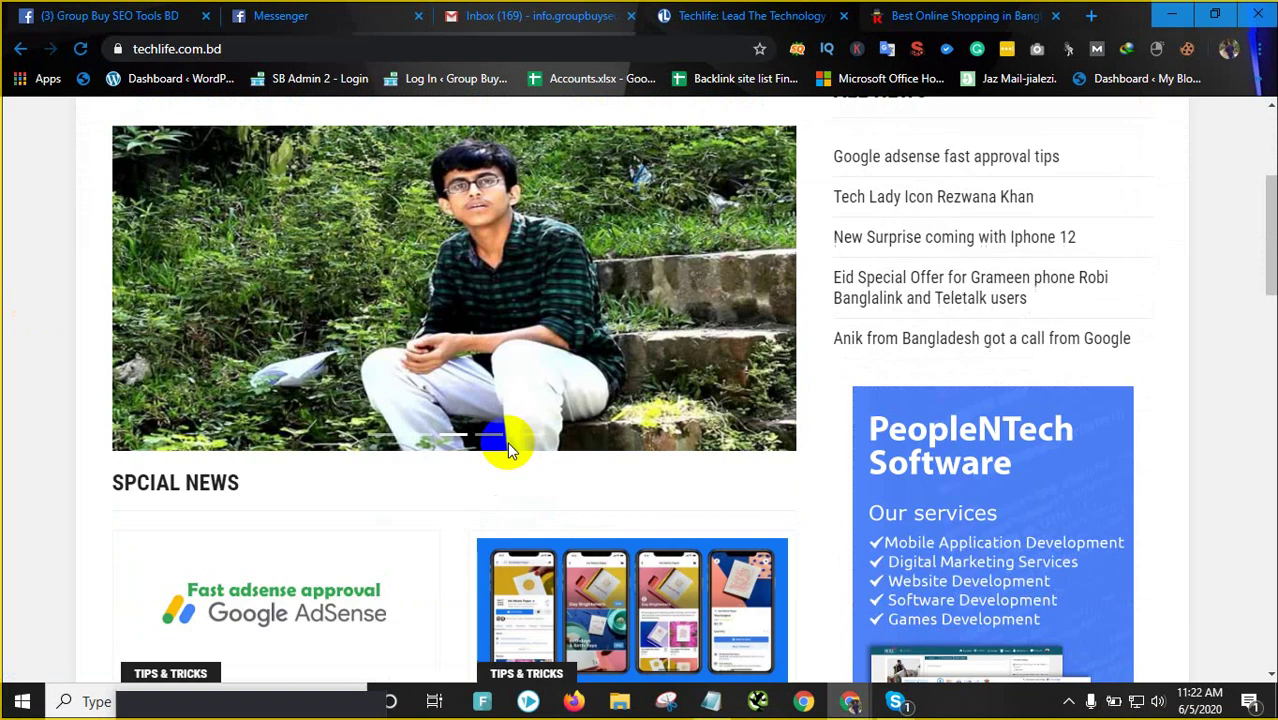
{"action": "scroll", "coordinate": [507, 442], "scroll_direction": "down", "scroll_amount": 1}
{"action": "scroll", "coordinate": [482, 418], "scroll_direction": "up", "scroll_amount": 3}
{"action": "scroll", "coordinate": [473, 410], "scroll_direction": "up", "scroll_amount": 2}
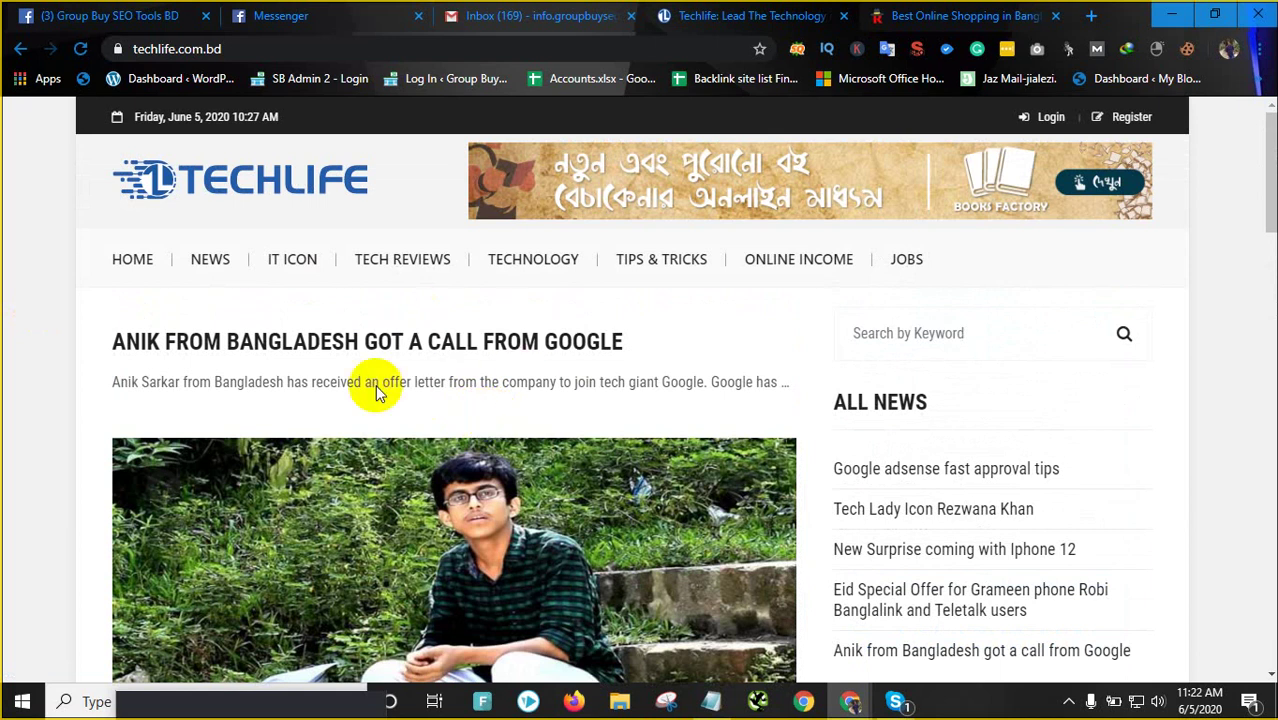
{"action": "scroll", "coordinate": [524, 394], "scroll_direction": "down", "scroll_amount": 3}
{"action": "scroll", "coordinate": [524, 394], "scroll_direction": "up", "scroll_amount": 3}
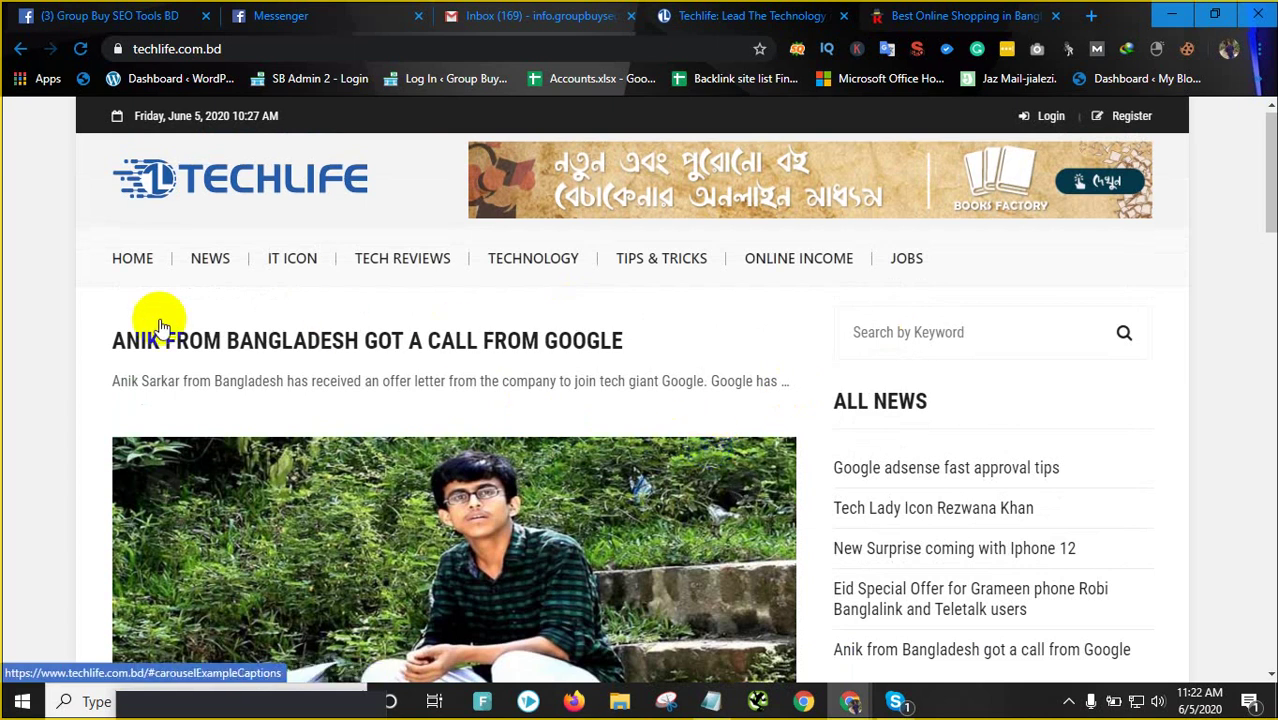
{"action": "scroll", "coordinate": [285, 400], "scroll_direction": "down", "scroll_amount": 6}
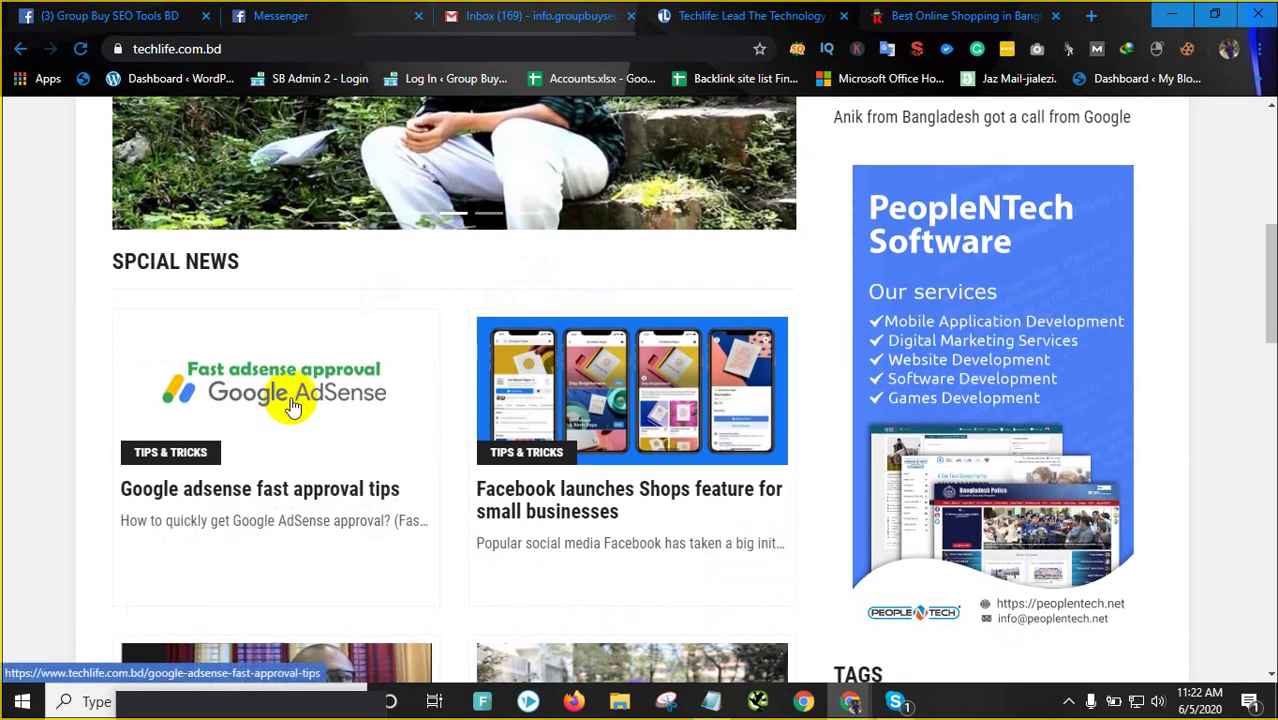
{"action": "scroll", "coordinate": [290, 402], "scroll_direction": "down", "scroll_amount": 7}
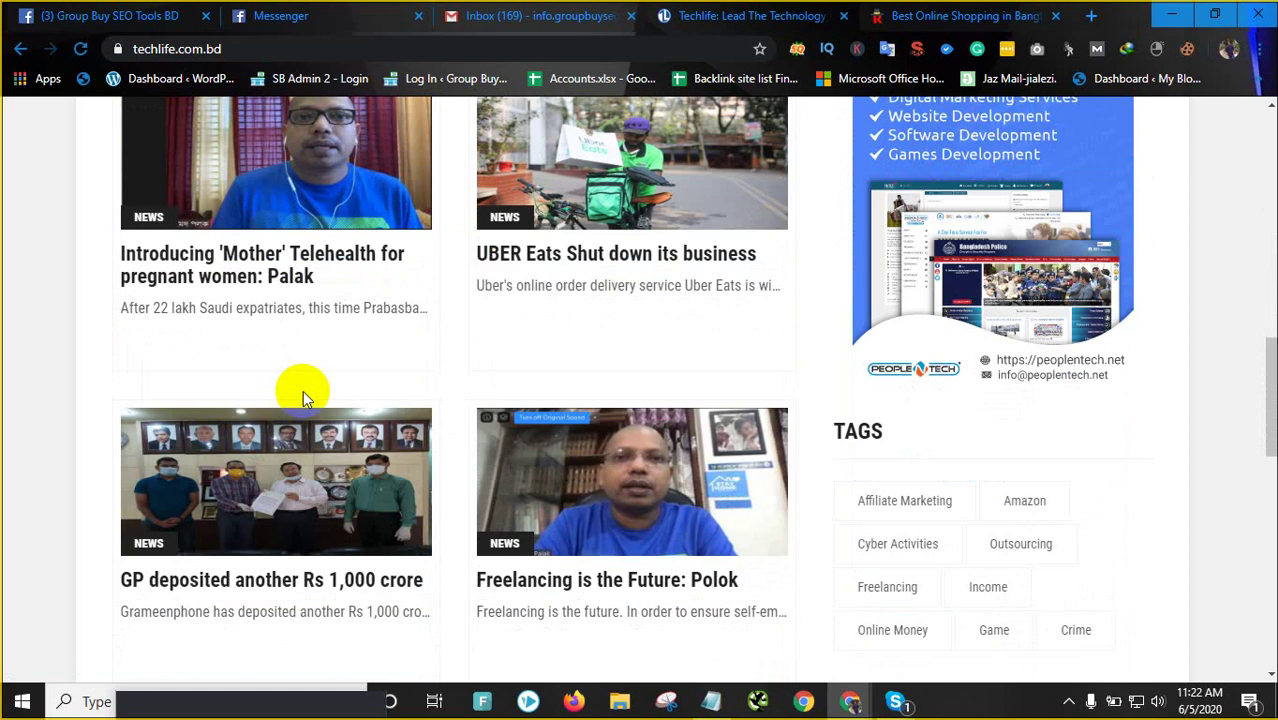
Return to the top of the techlife.com.bd homepage and its featured slider
{"action": "scroll", "coordinate": [300, 390], "scroll_direction": "up", "scroll_amount": 2}
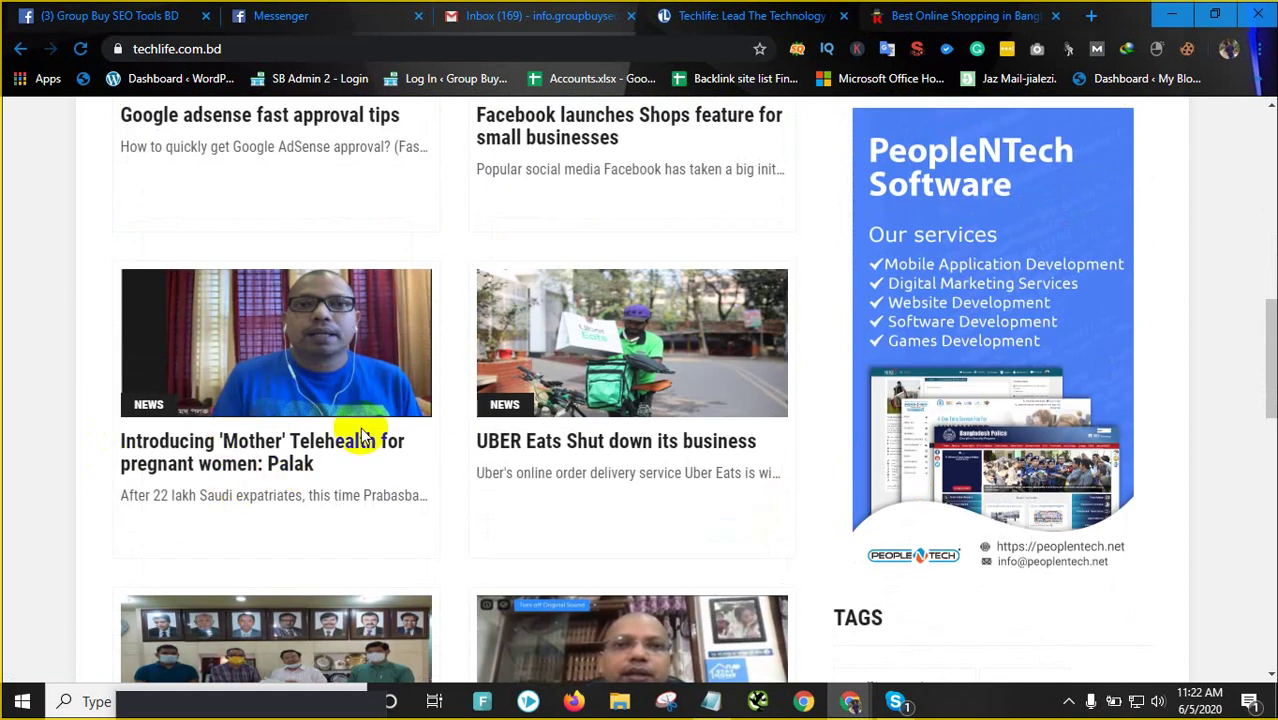
{"action": "left_click", "coordinate": [340, 368]}
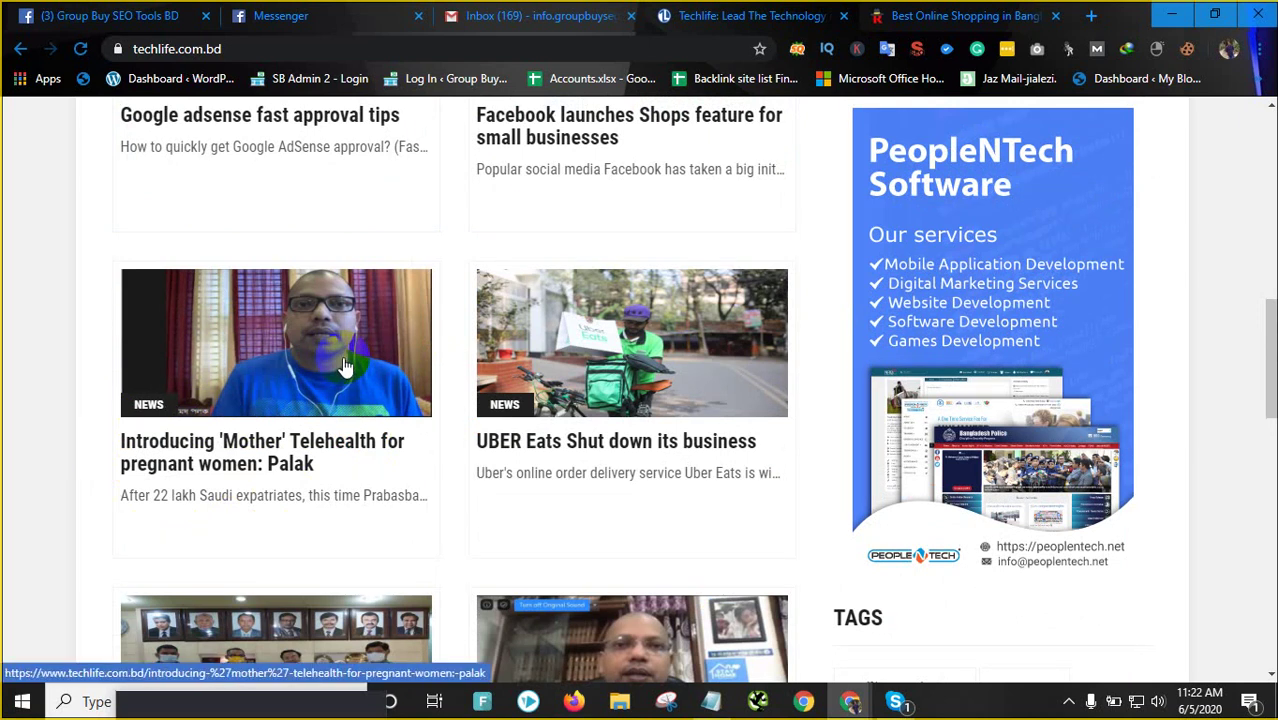
{"action": "scroll", "coordinate": [343, 368], "scroll_direction": "up", "scroll_amount": 2}
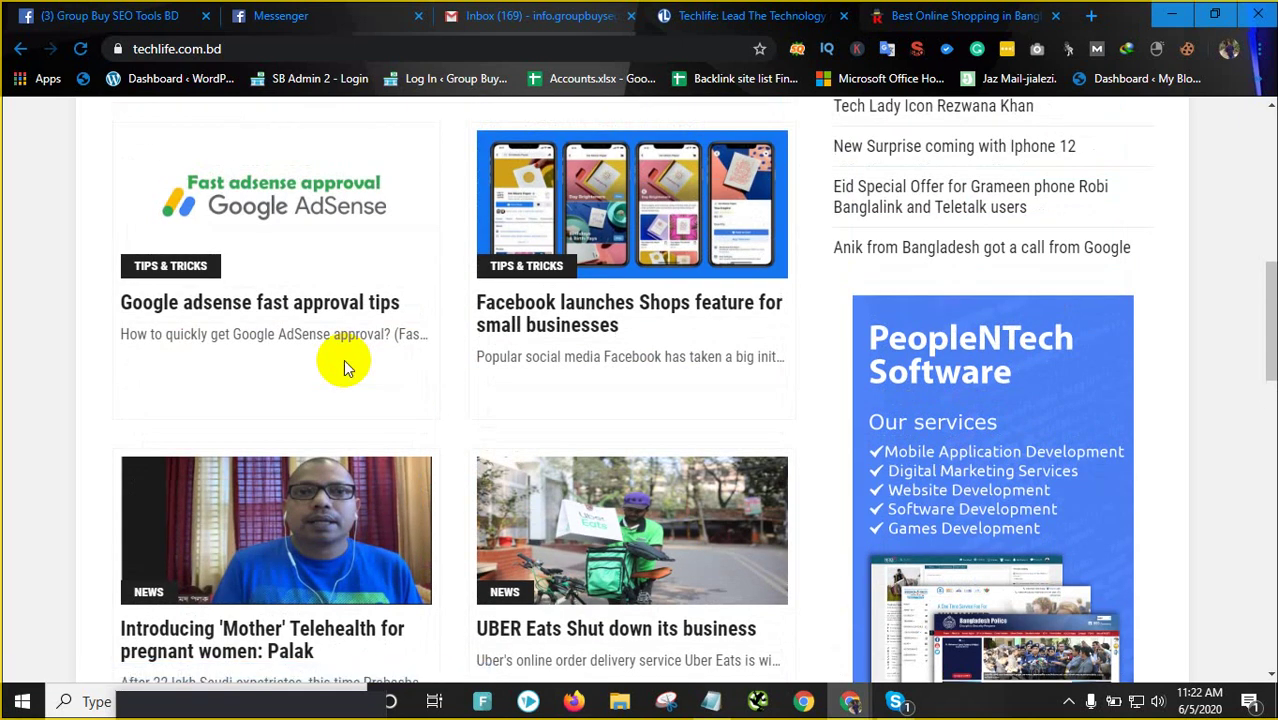
{"action": "scroll", "coordinate": [343, 368], "scroll_direction": "up", "scroll_amount": 4}
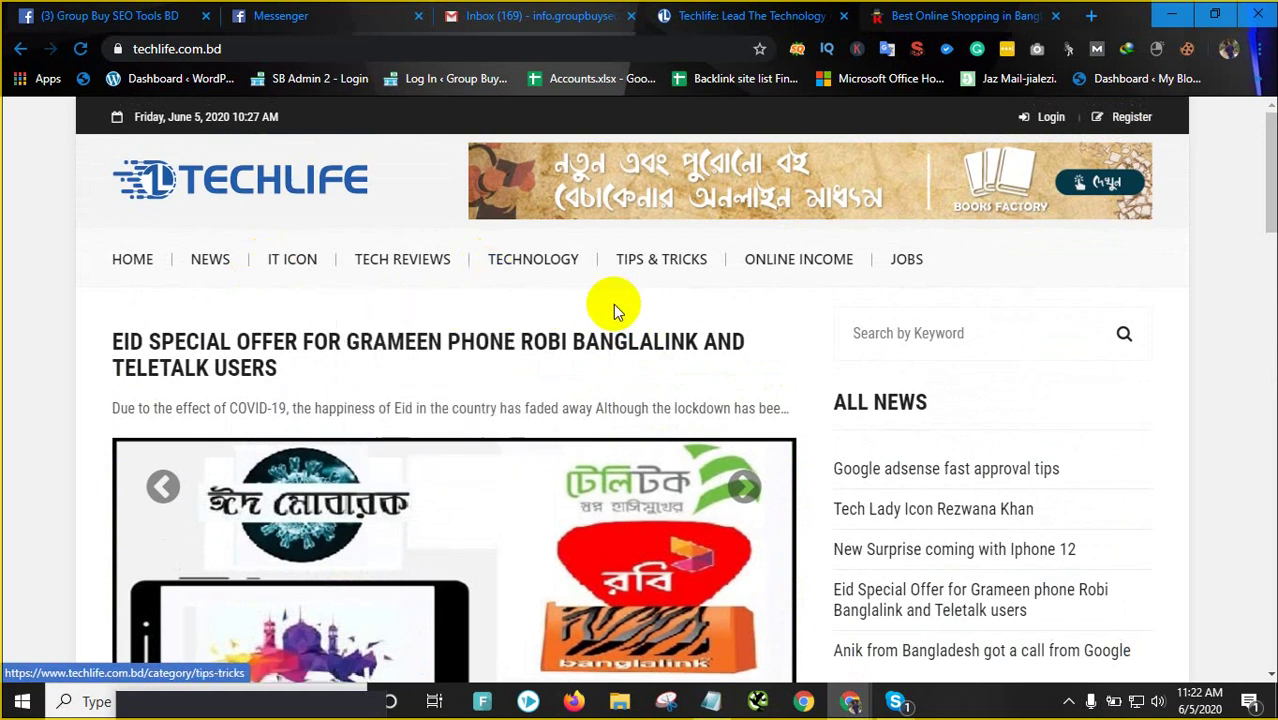
{"action": "mouse_move", "coordinate": [386, 287]}
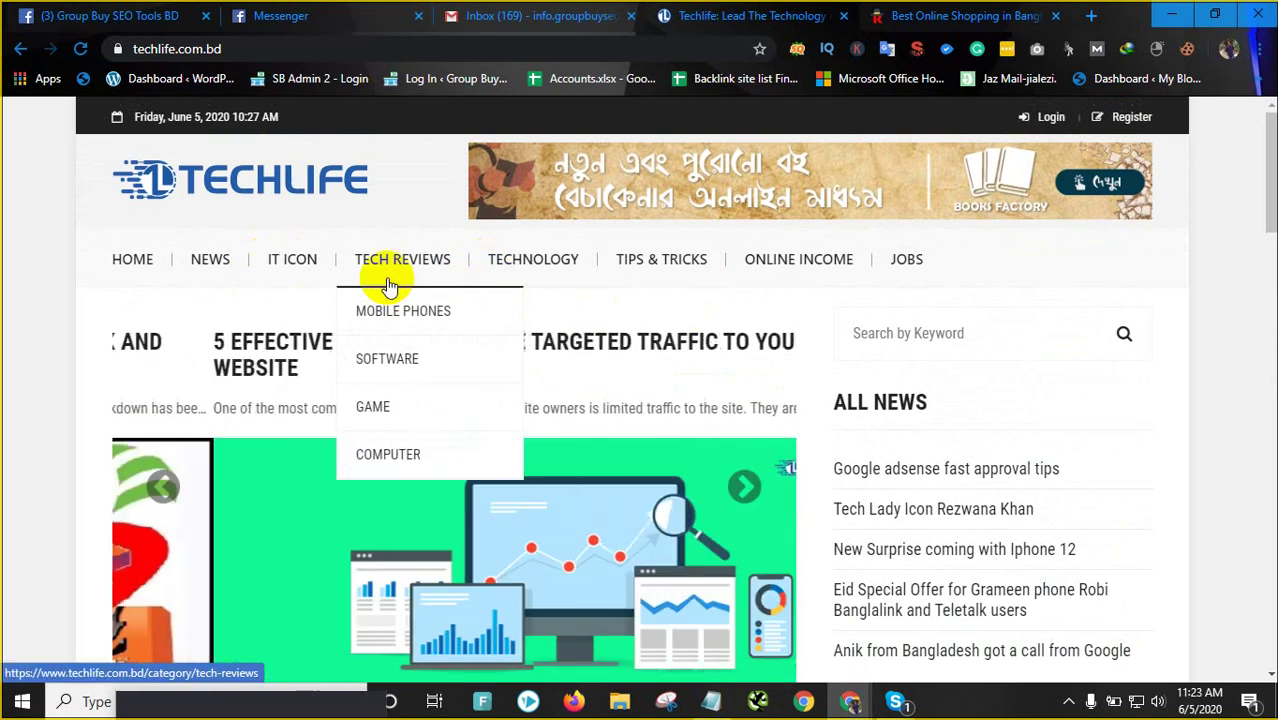
{"action": "right_click", "coordinate": [75, 472]}
{"action": "left_click", "coordinate": [4, 552]}
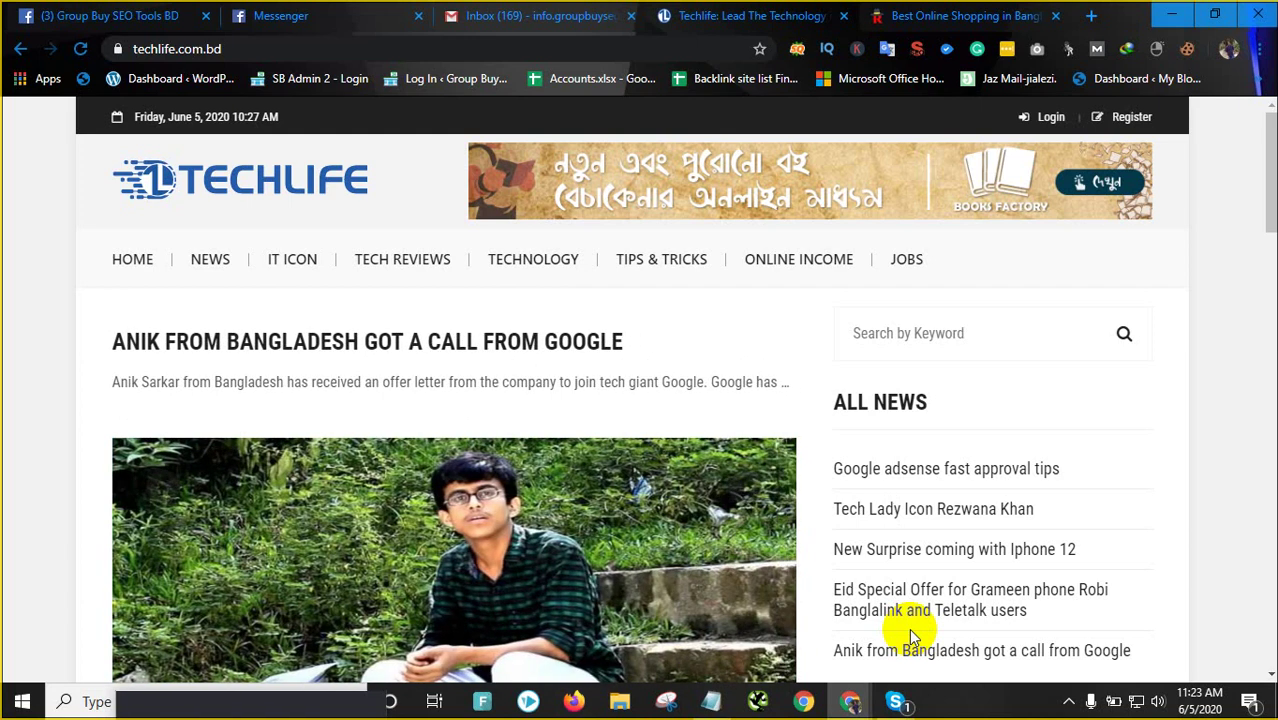
Review techlife.com.bd's SEO meta description (ICT news, technology, IT training news), then go to runway.com.bd
{"action": "left_click", "coordinate": [918, 50]}
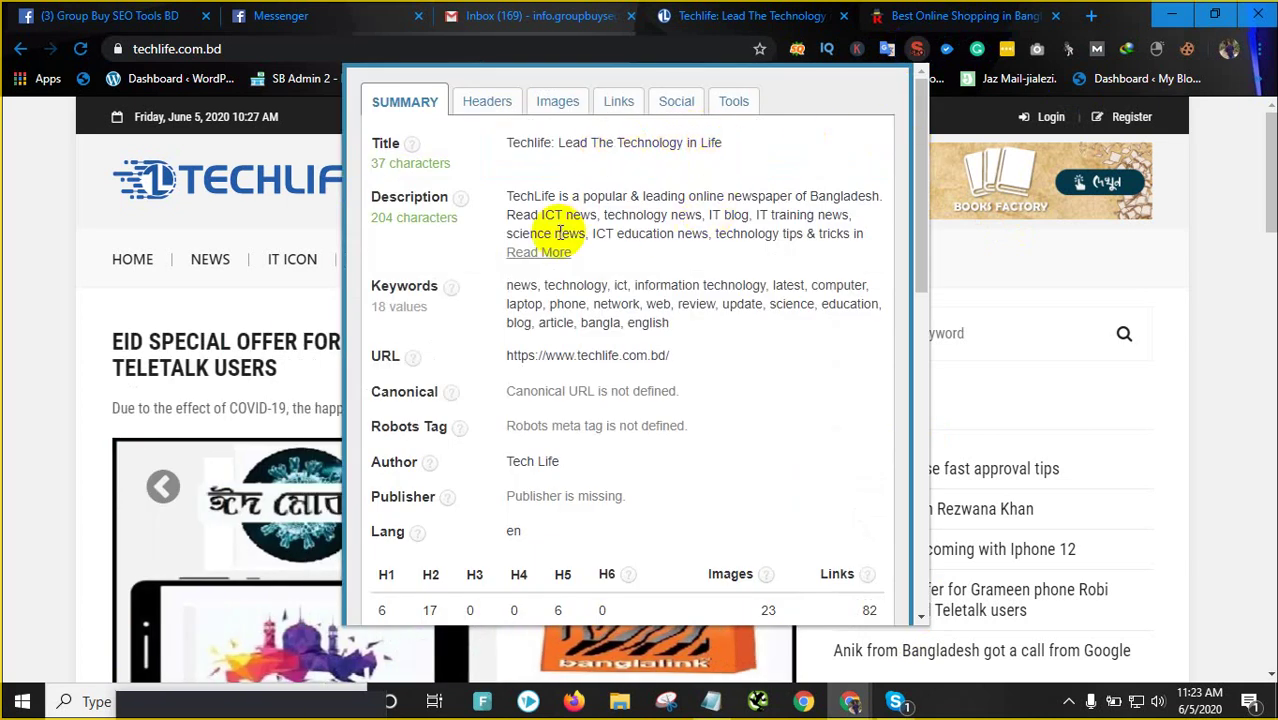
{"action": "left_click_drag", "start_coordinate": [540, 214], "coordinate": [697, 214]}
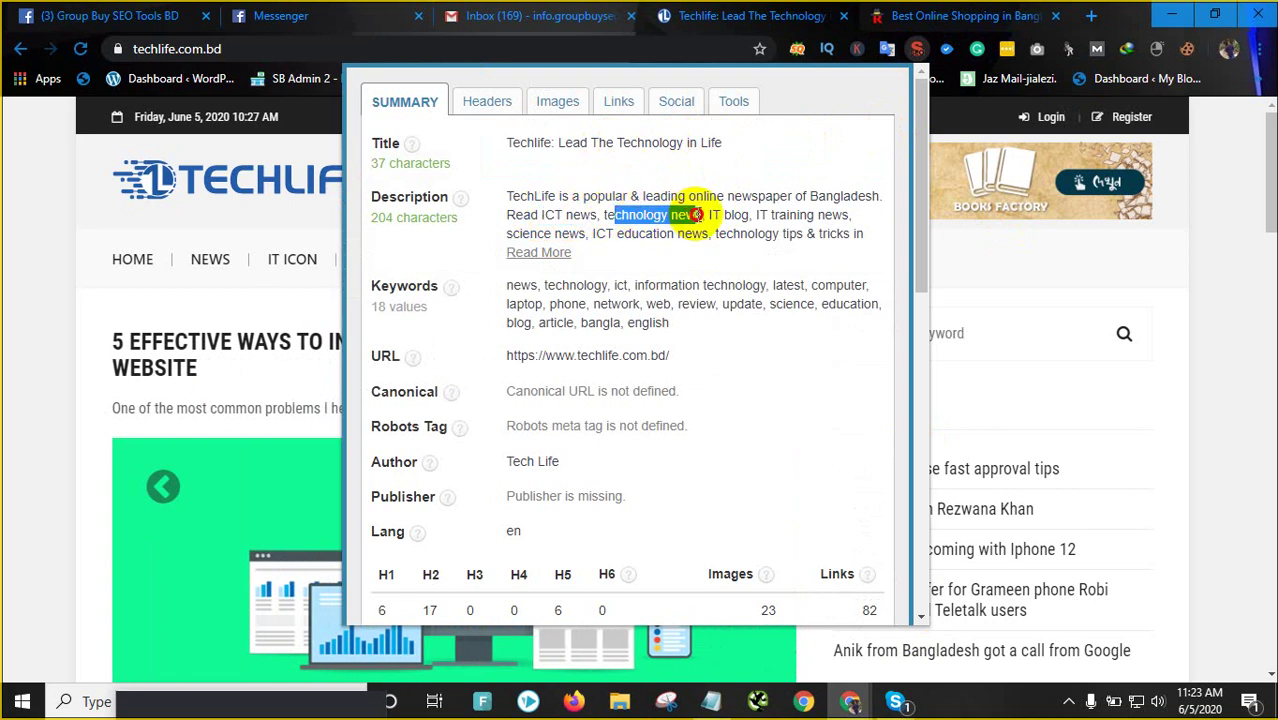
{"action": "left_click", "coordinate": [790, 214]}
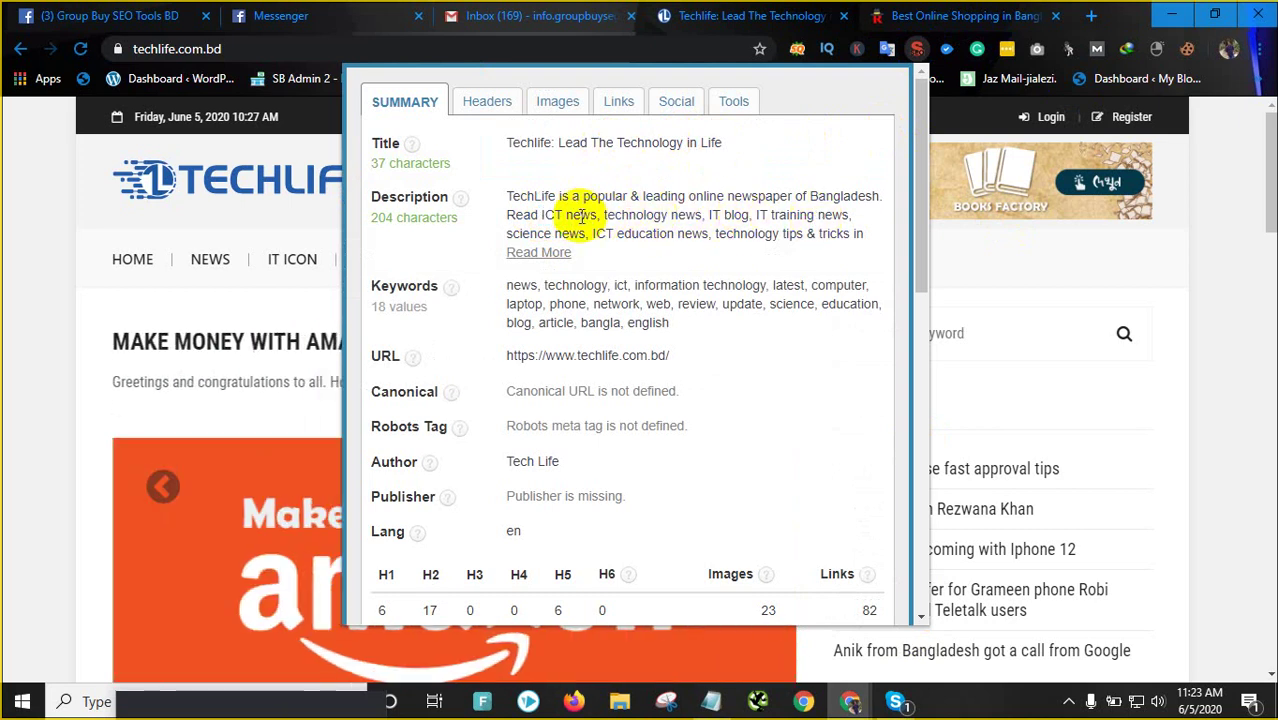
{"action": "left_click_drag", "start_coordinate": [621, 214], "coordinate": [667, 214]}
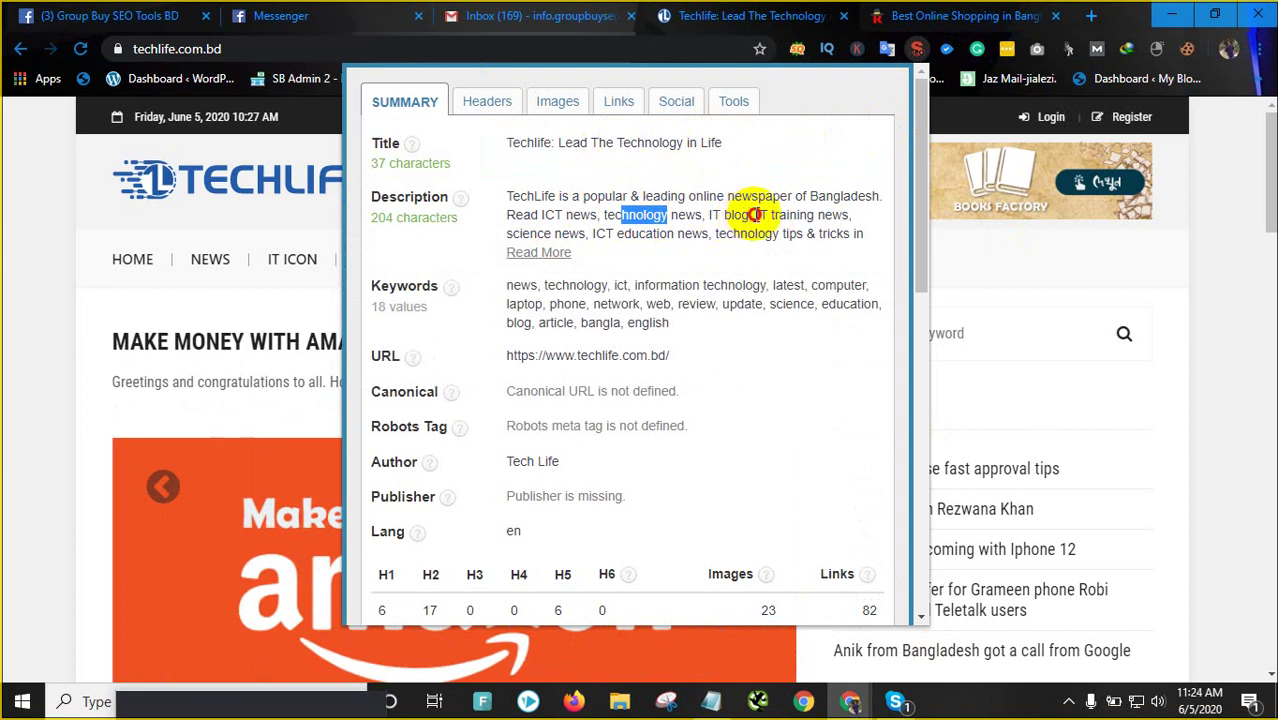
{"action": "left_click_drag", "start_coordinate": [755, 214], "coordinate": [836, 214]}
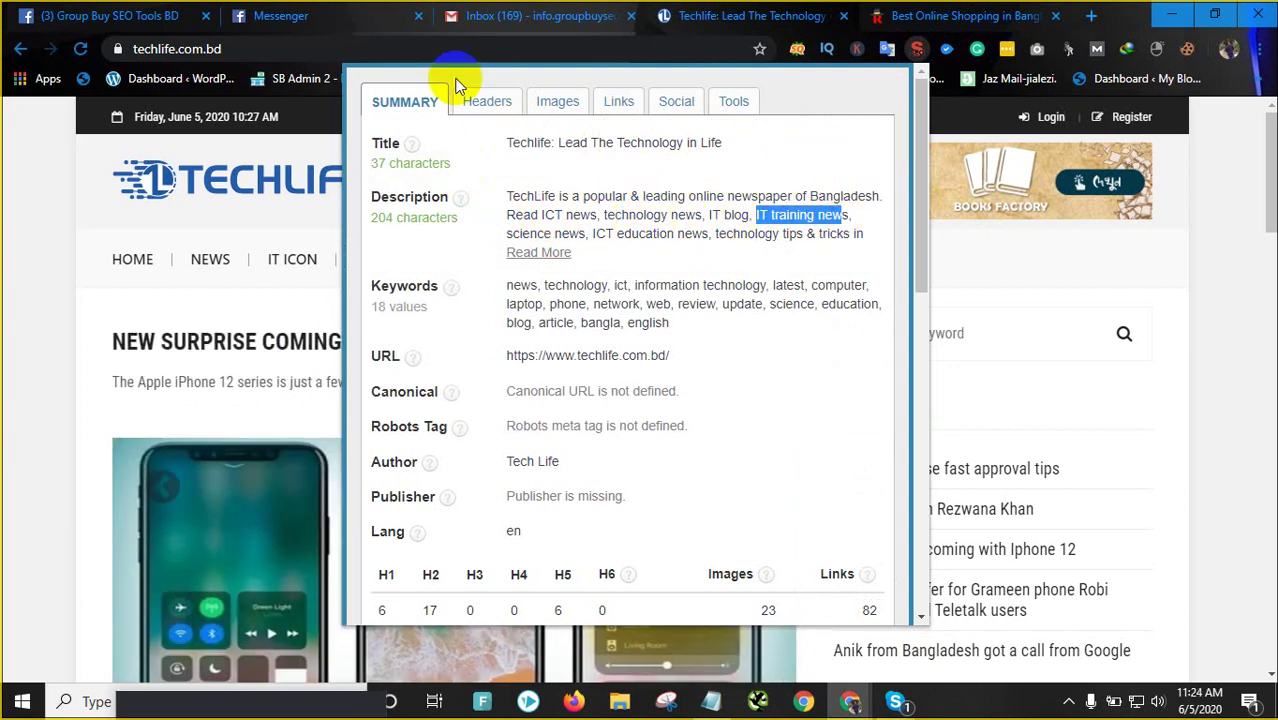
{"action": "left_click", "coordinate": [700, 14]}
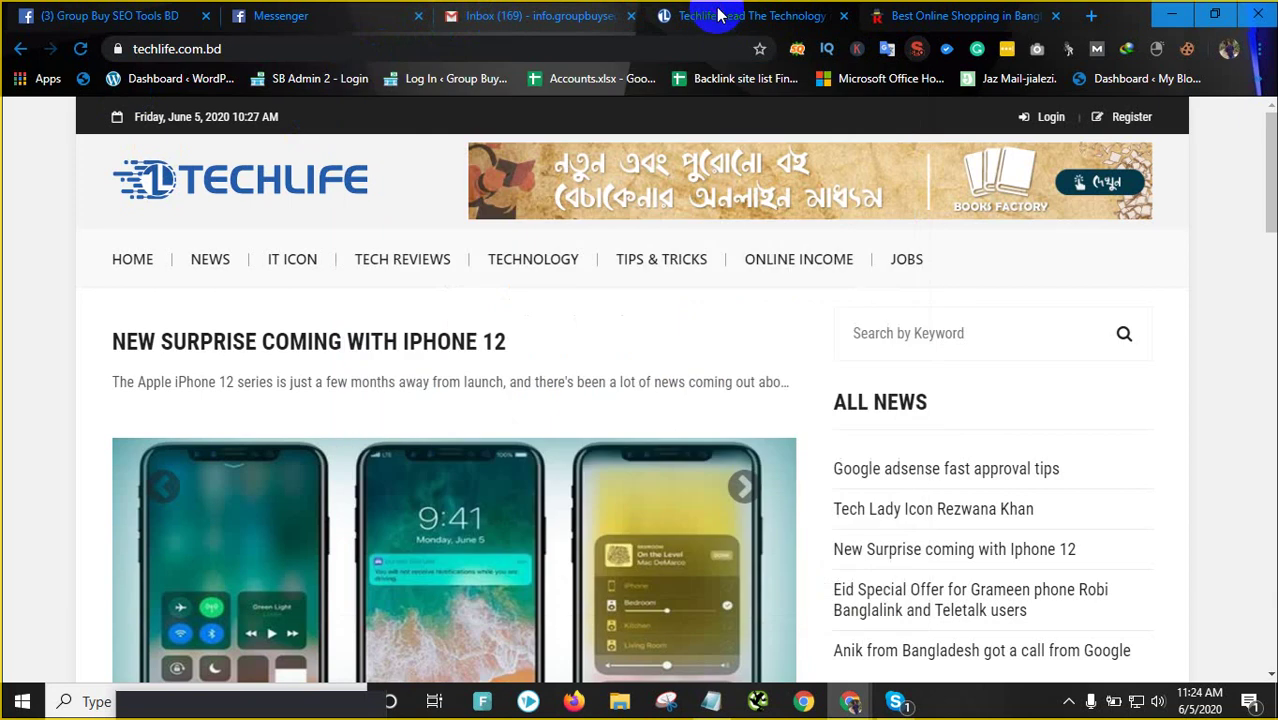
{"action": "left_click", "coordinate": [870, 12]}
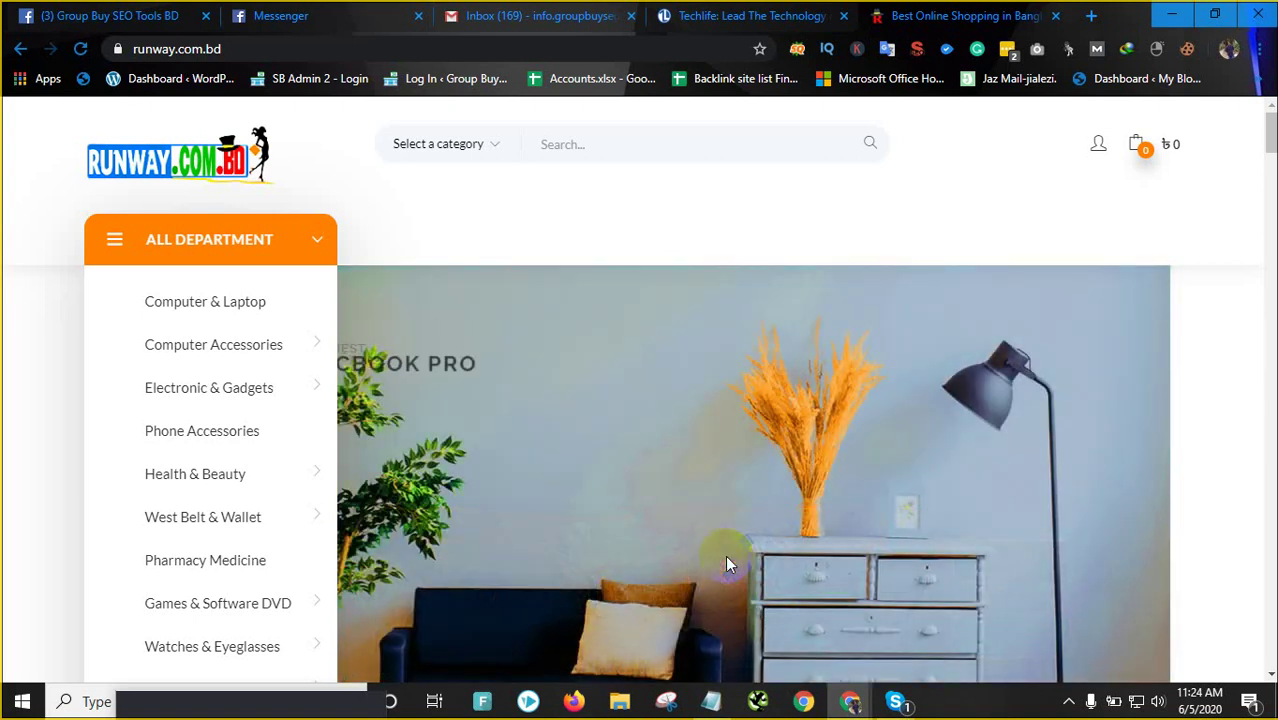
Scroll the runway.com.bd homepage, then bring the incognito Chrome window to the front
{"action": "scroll", "coordinate": [71, 299], "scroll_direction": "down", "scroll_amount": 10}
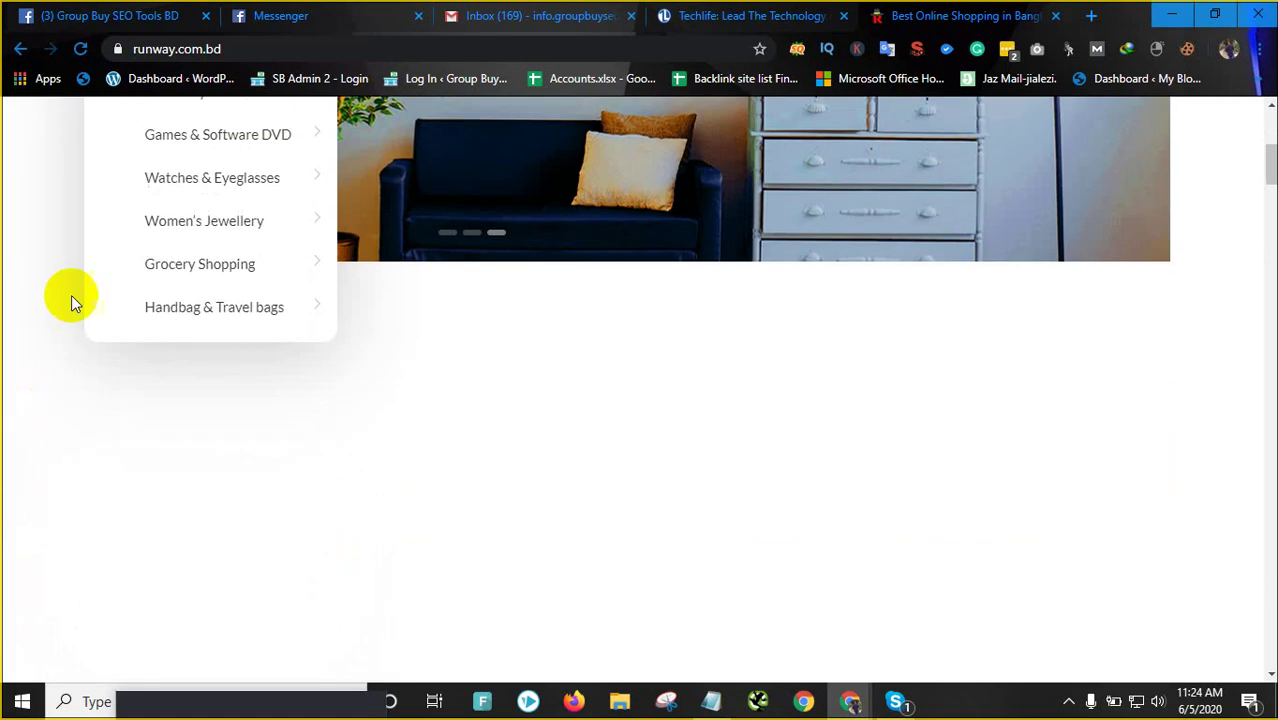
{"action": "scroll", "coordinate": [660, 373], "scroll_direction": "down", "scroll_amount": 10}
{"action": "scroll", "coordinate": [656, 378], "scroll_direction": "up", "scroll_amount": 20}
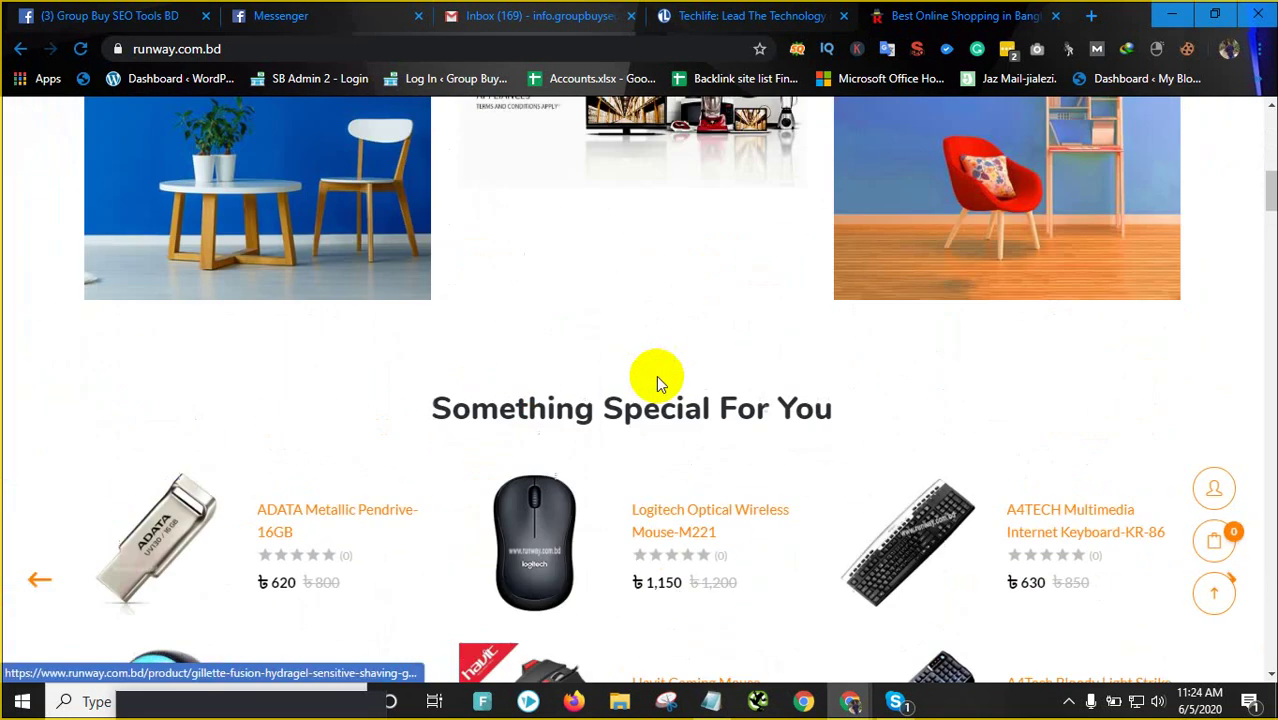
{"action": "scroll", "coordinate": [655, 375], "scroll_direction": "up", "scroll_amount": 1}
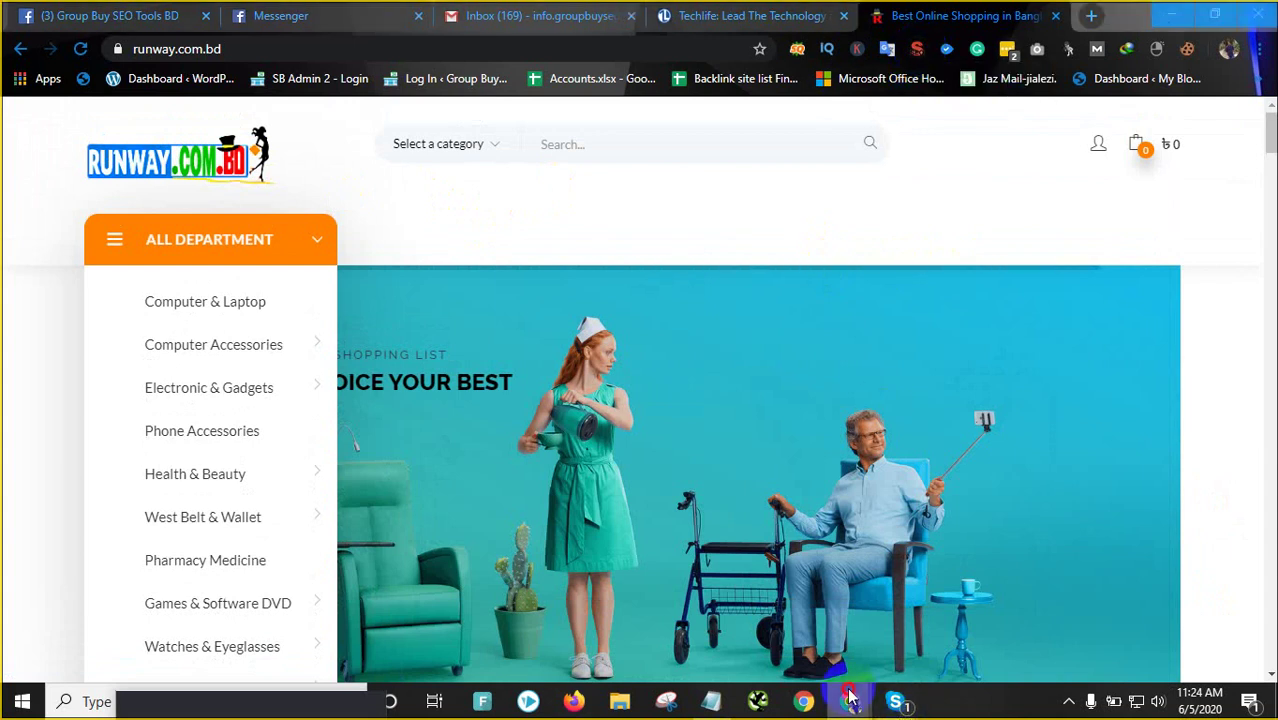
{"action": "mouse_move", "coordinate": [850, 700]}
{"action": "left_click", "coordinate": [907, 615]}
Open the techlife project dashboard in SEMrush, then return to the runway.com.bd window
{"action": "left_click", "coordinate": [366, 12]}
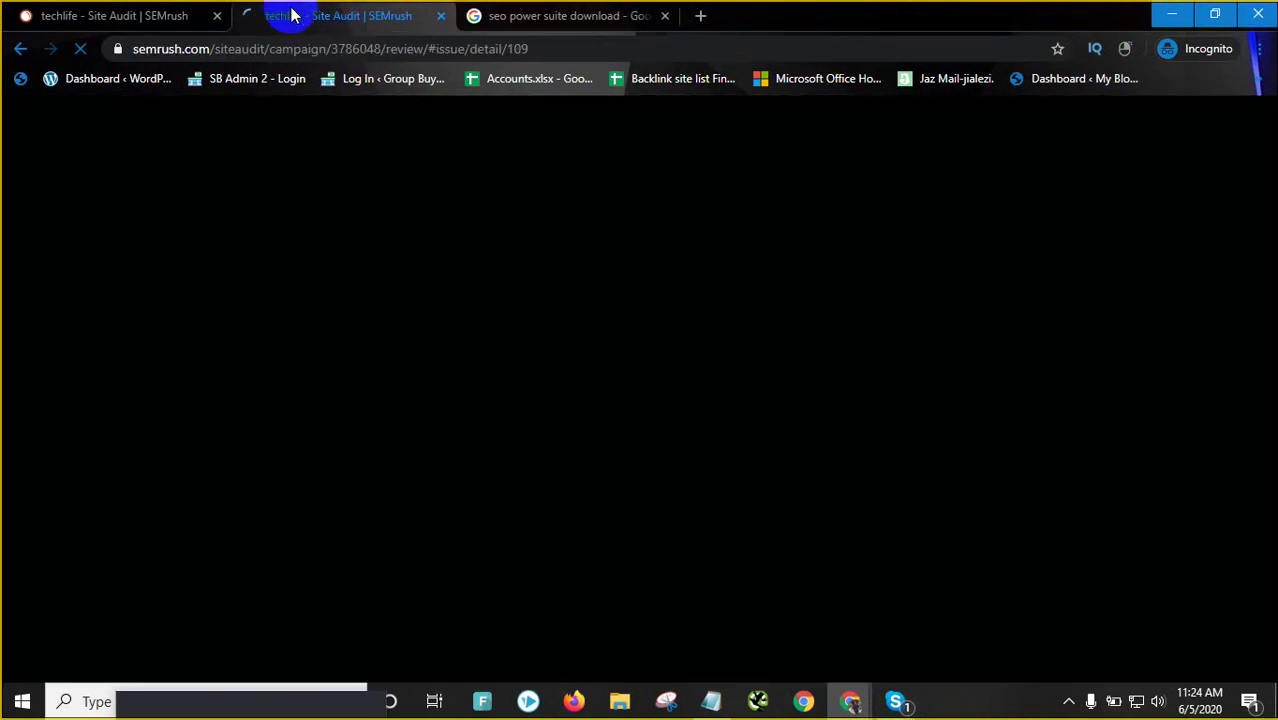
{"action": "left_click", "coordinate": [128, 14]}
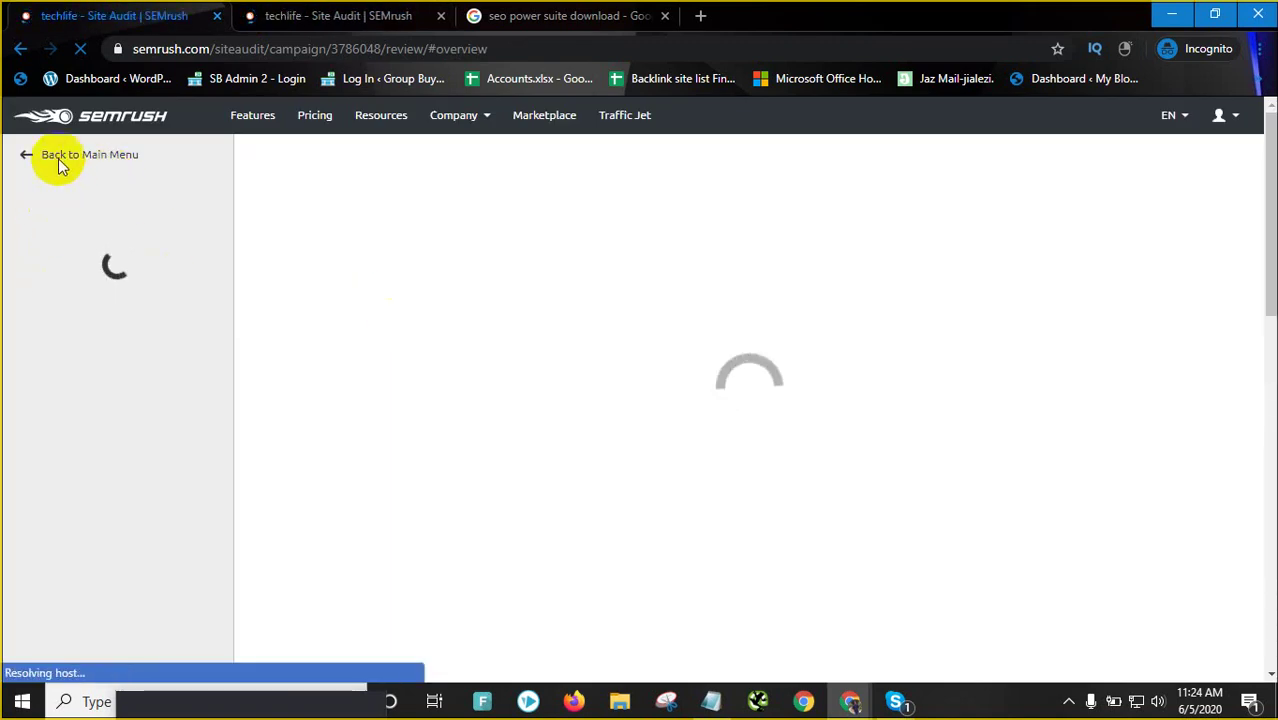
{"action": "left_click", "coordinate": [26, 158]}
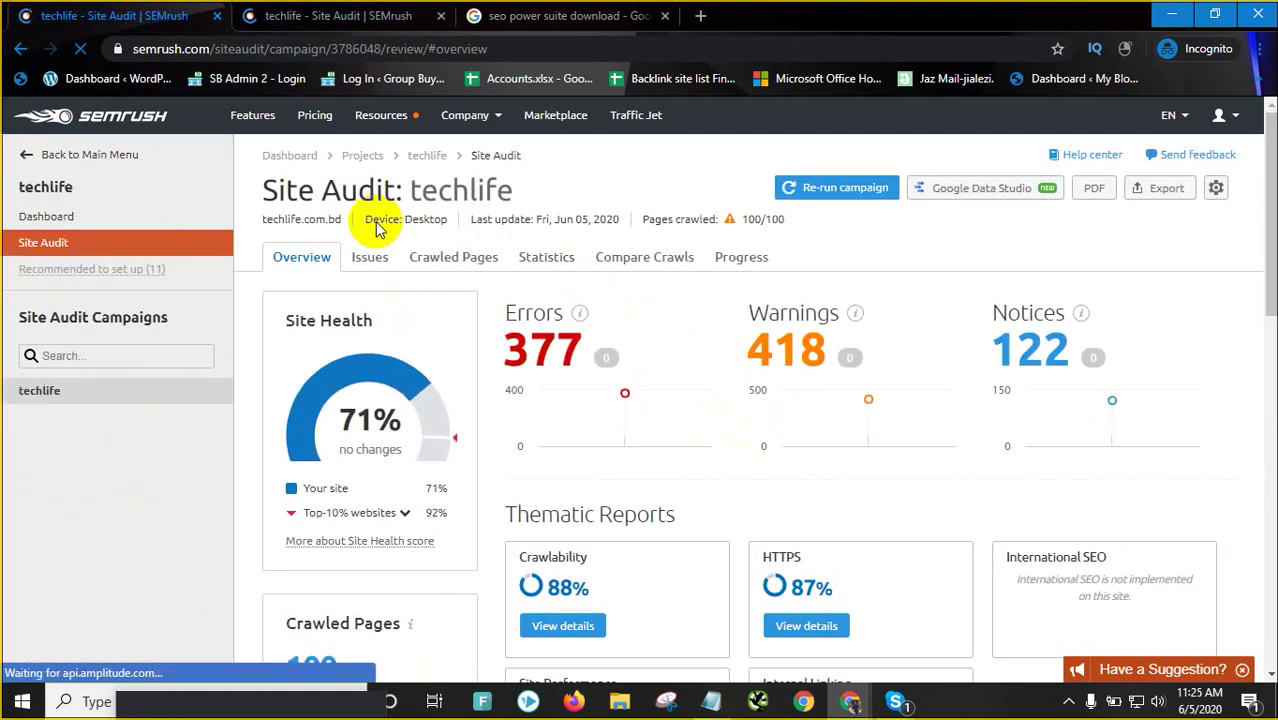
{"action": "left_click", "coordinate": [62, 219]}
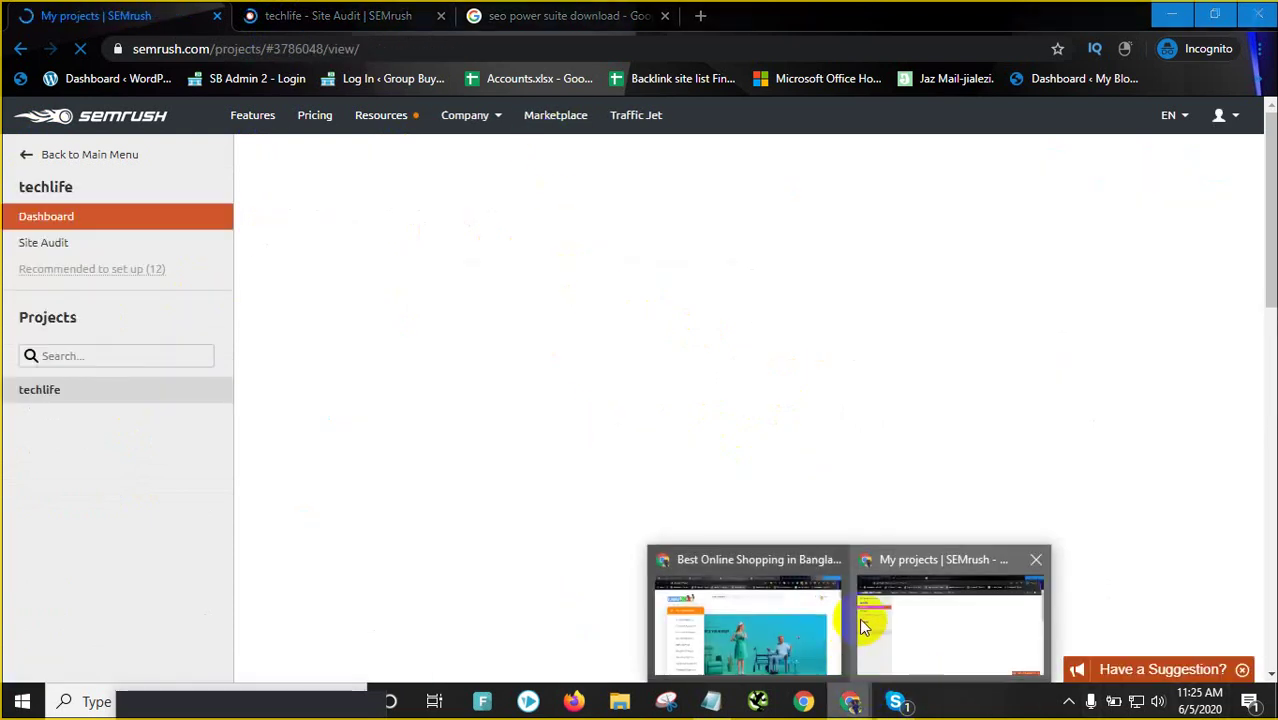
{"action": "left_click", "coordinate": [928, 612]}
{"action": "mouse_move", "coordinate": [850, 700]}
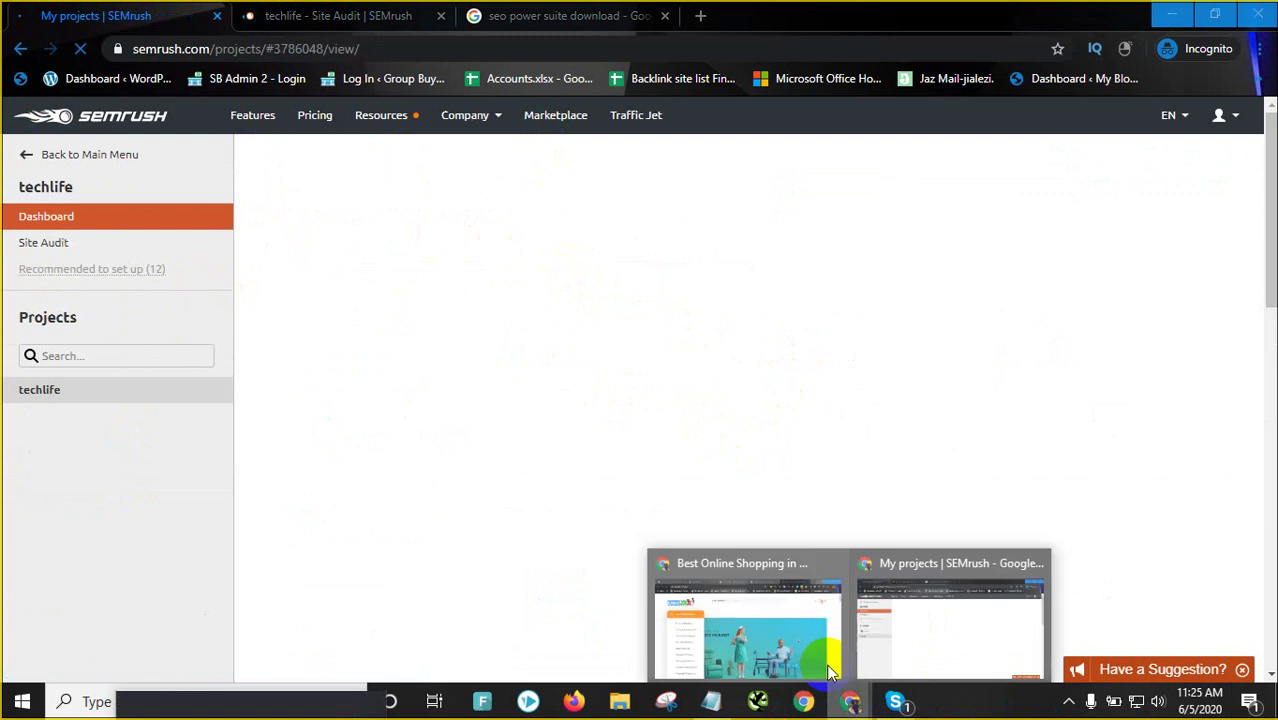
{"action": "left_click", "coordinate": [758, 615]}
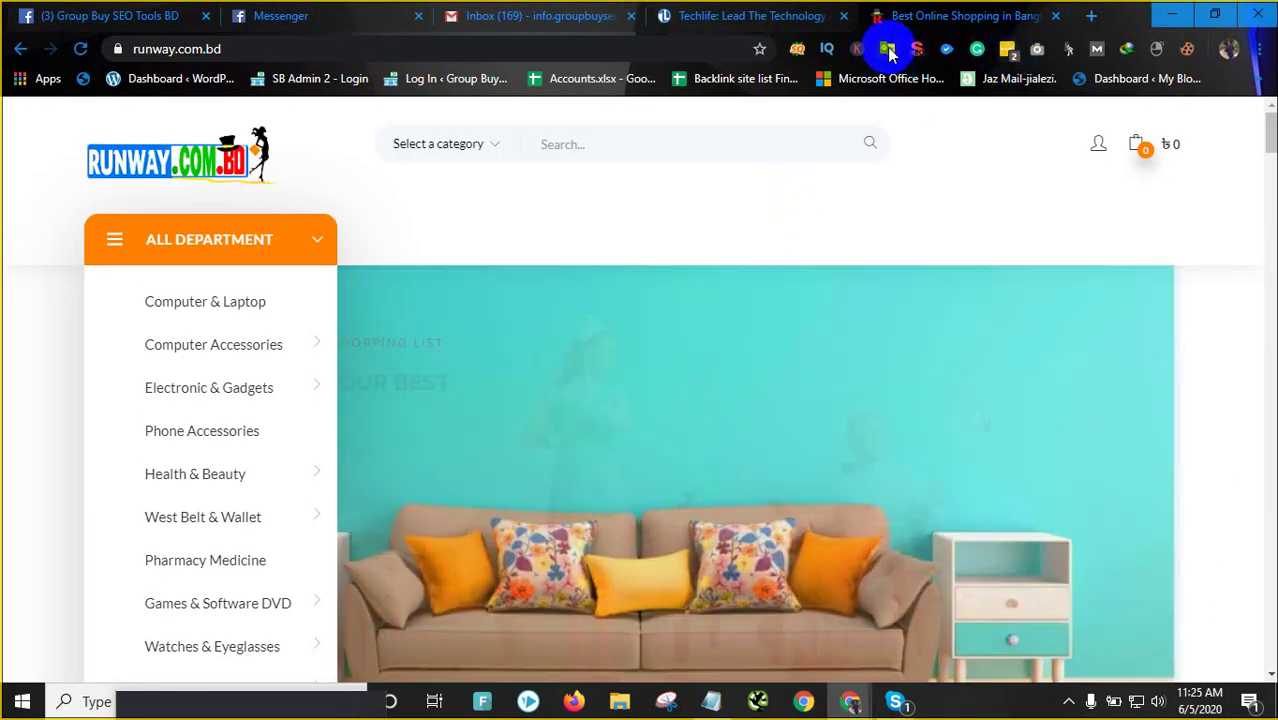
Check runway.com.bd's SEOquake summary: 62-character title, 149-character description, no keywords
{"action": "left_click", "coordinate": [916, 50]}
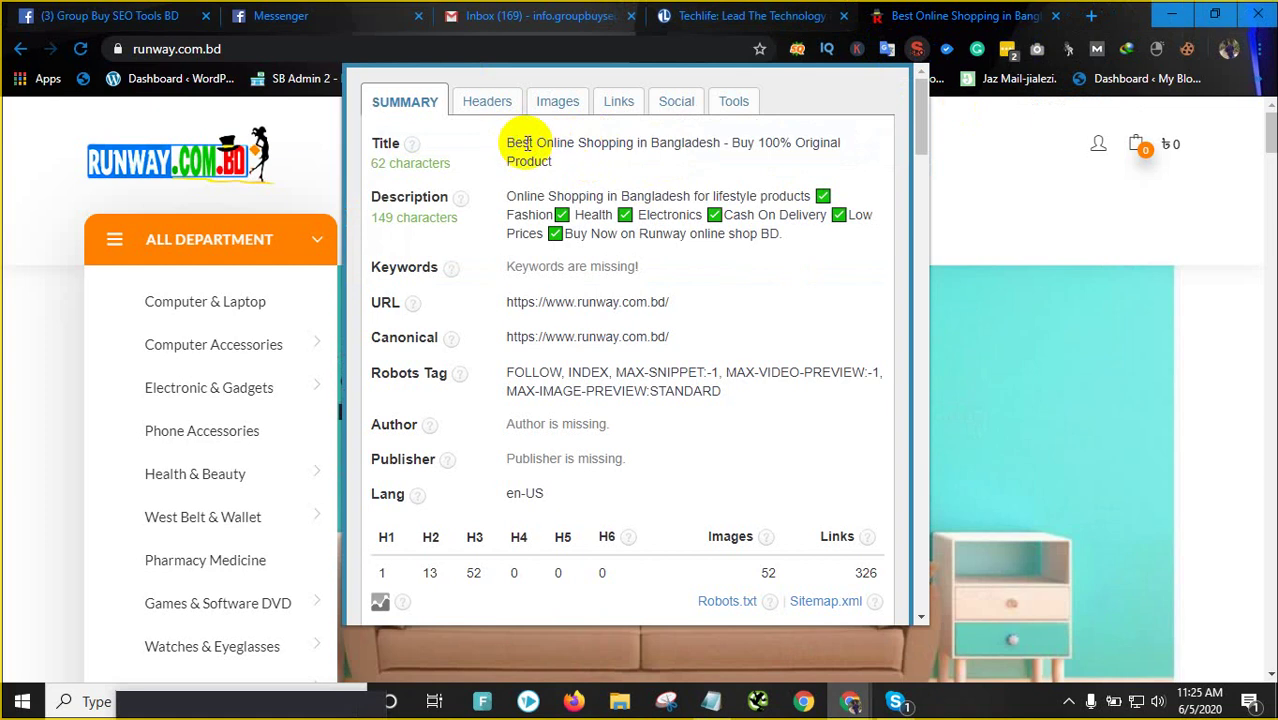
{"action": "left_click_drag", "start_coordinate": [537, 144], "coordinate": [714, 143]}
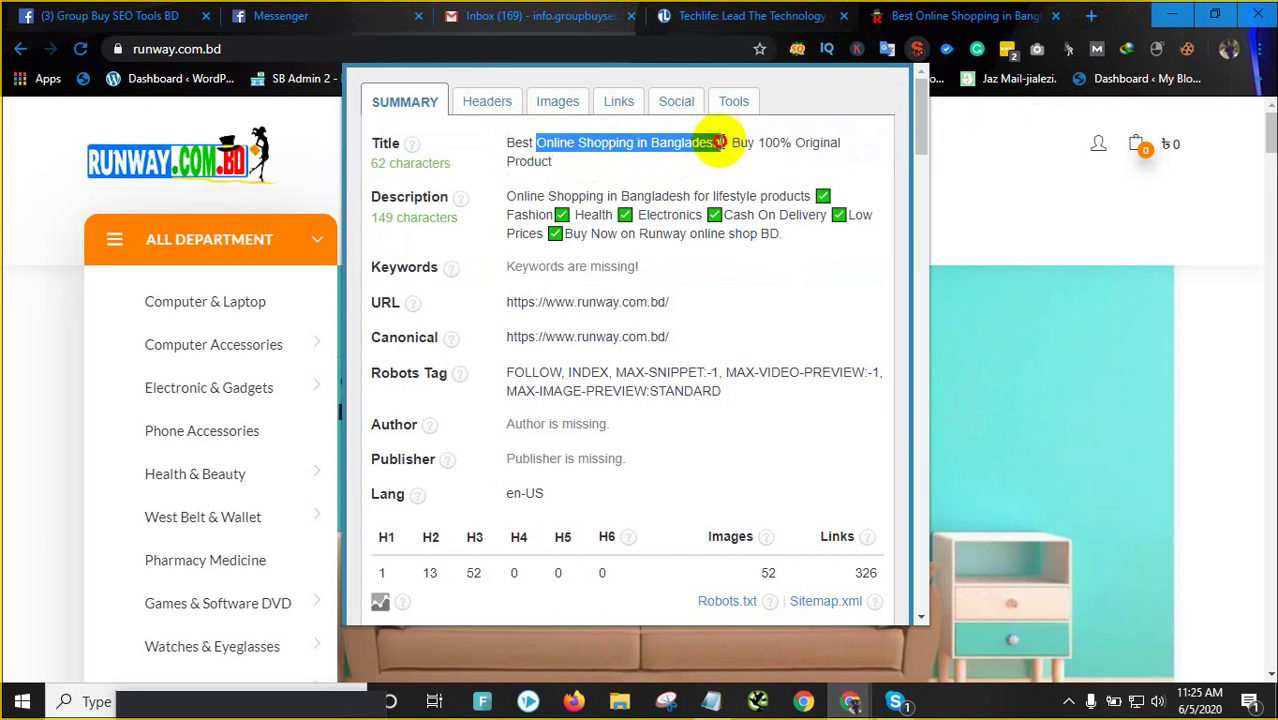
{"action": "mouse_move", "coordinate": [850, 701]}
{"action": "left_click", "coordinate": [930, 620]}
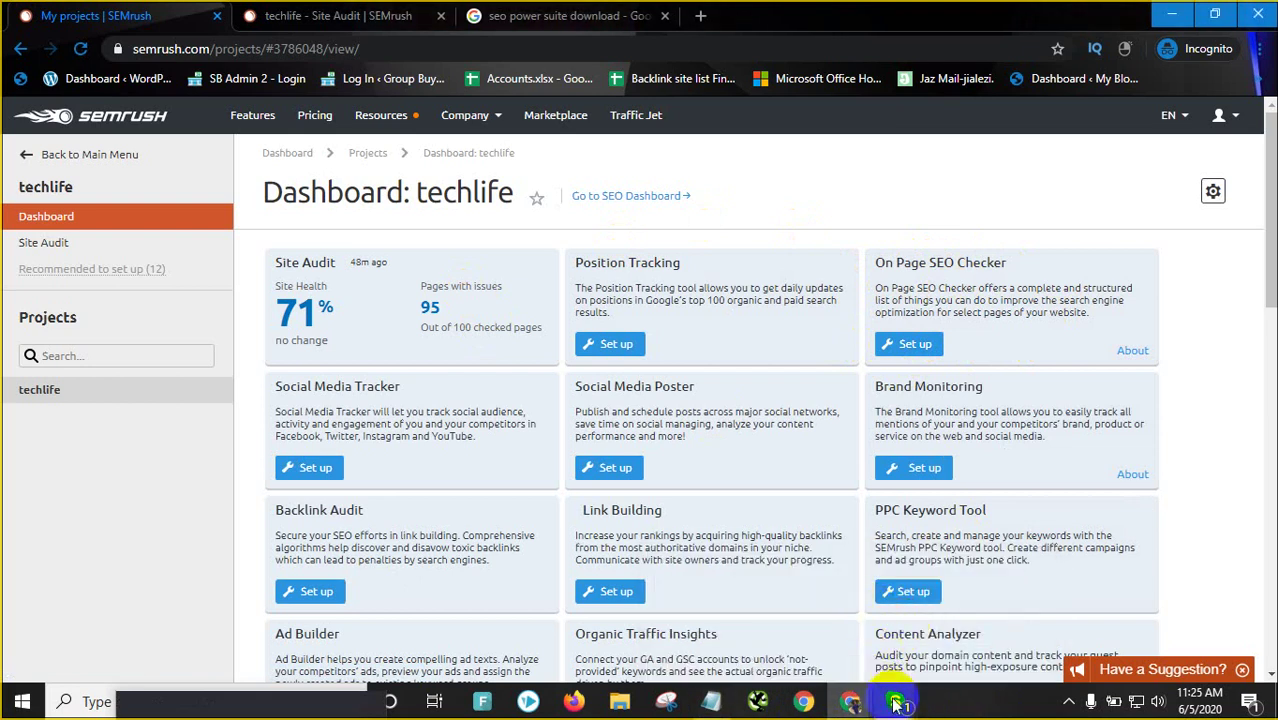
{"action": "mouse_move", "coordinate": [897, 698]}
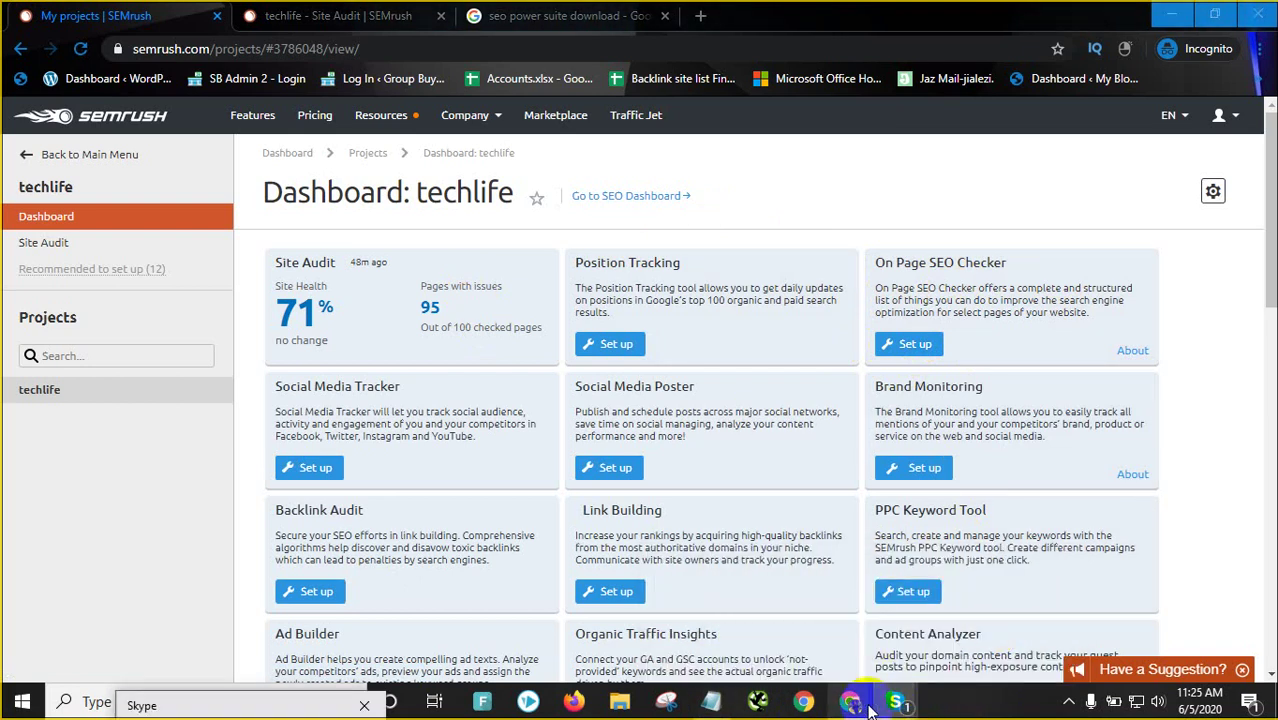
{"action": "mouse_move", "coordinate": [855, 702]}
{"action": "left_click", "coordinate": [794, 628]}
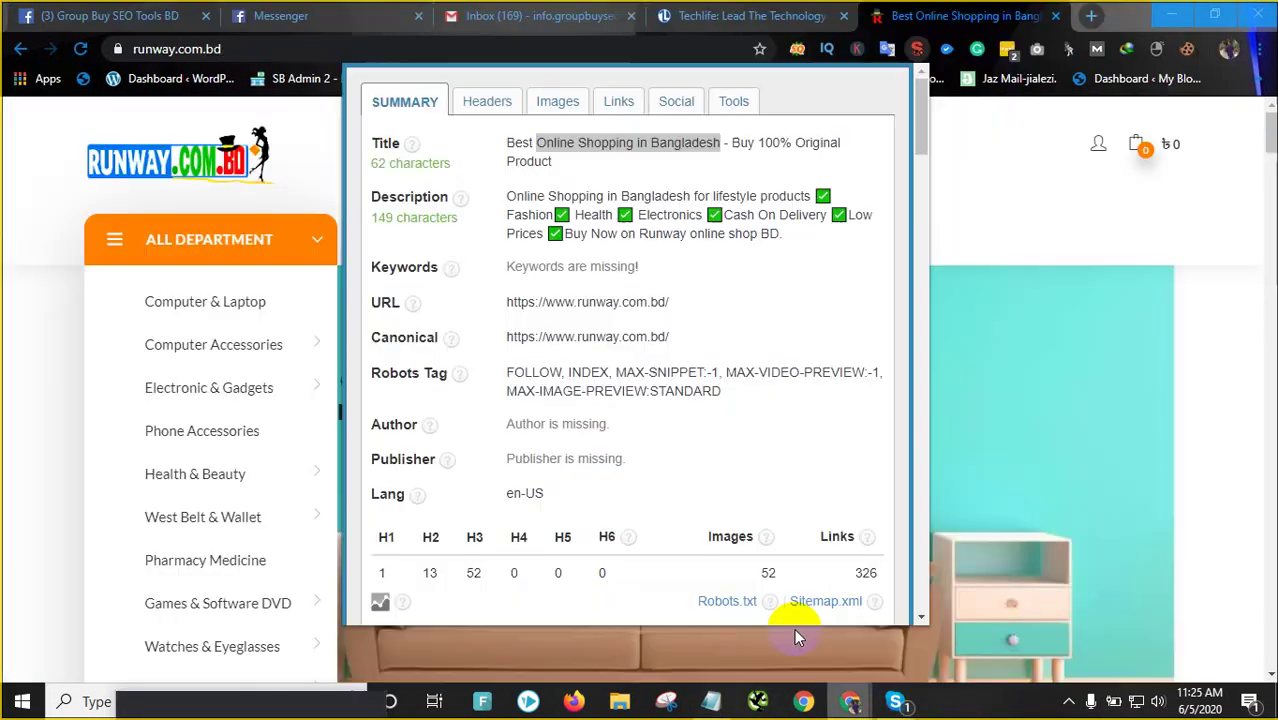
Dismiss the SEOquake popup and scroll through the runway.com.bd homepage, ending at the top
{"action": "left_click", "coordinate": [86, 240]}
{"action": "scroll", "coordinate": [1004, 451], "scroll_direction": "down", "scroll_amount": 20}
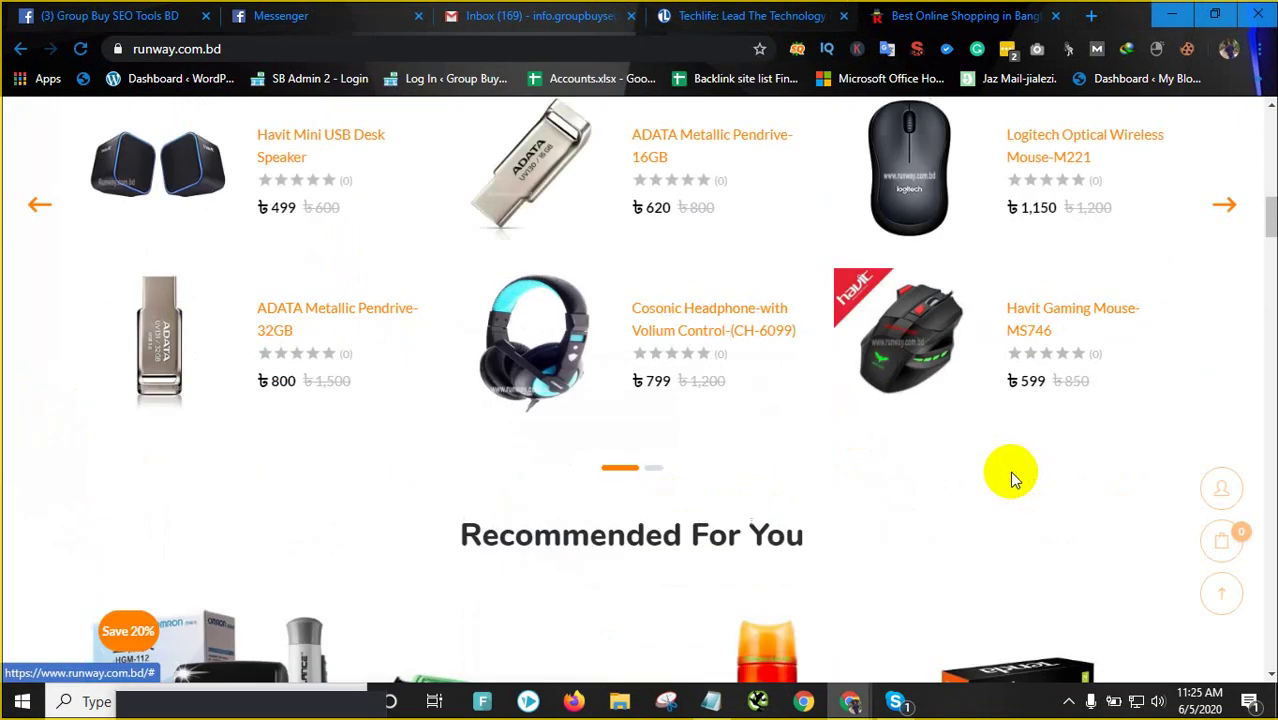
{"action": "scroll", "coordinate": [1020, 497], "scroll_direction": "down", "scroll_amount": 8}
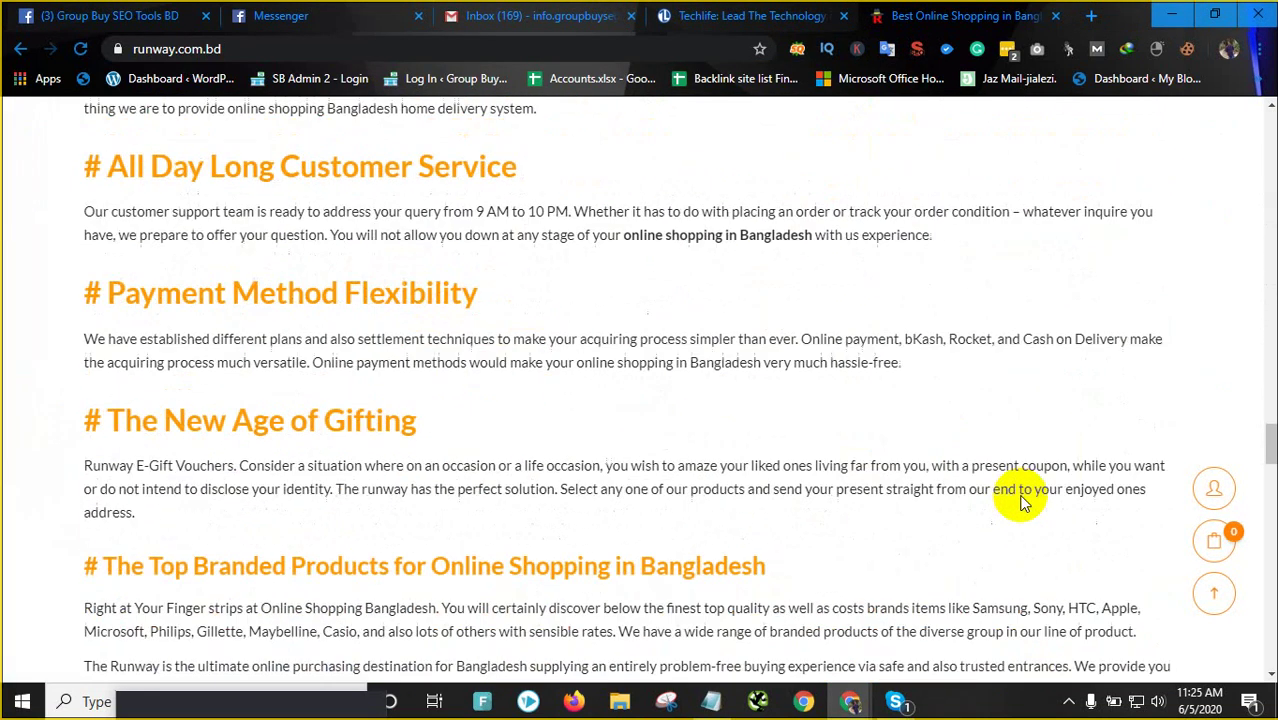
{"action": "scroll", "coordinate": [1012, 490], "scroll_direction": "up", "scroll_amount": 8}
{"action": "scroll", "coordinate": [442, 277], "scroll_direction": "up", "scroll_amount": 1}
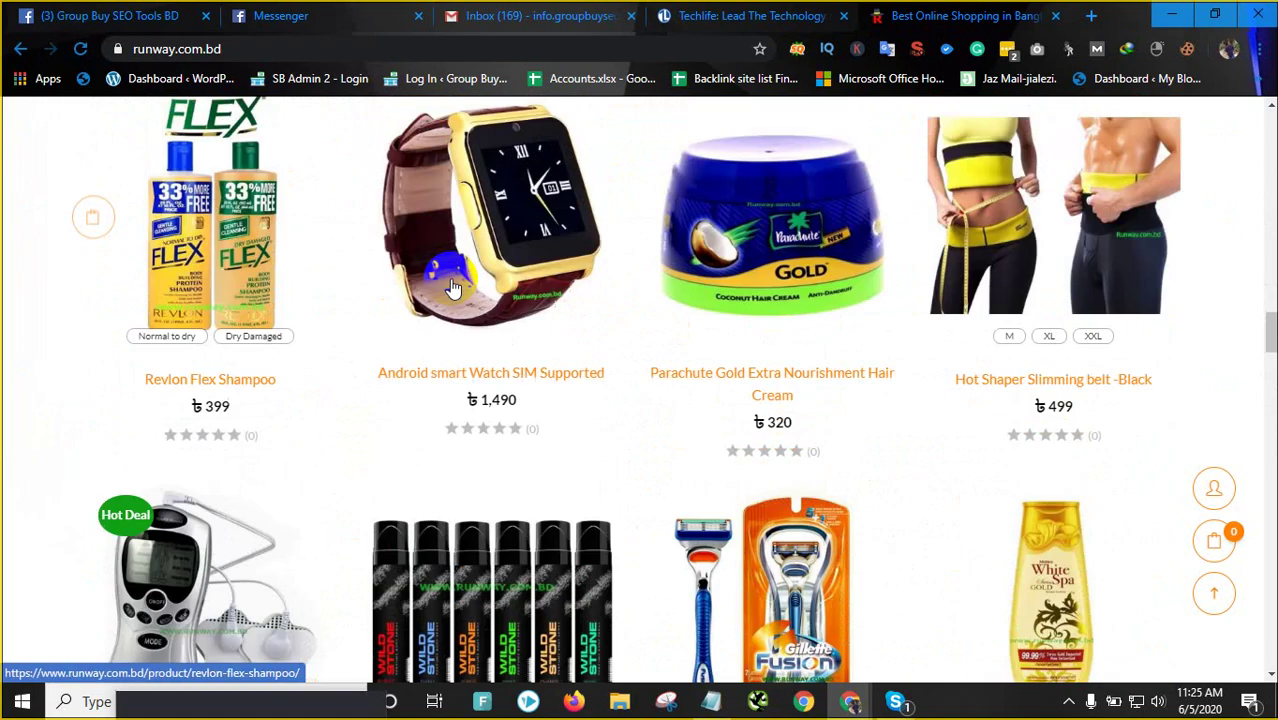
{"action": "scroll", "coordinate": [639, 308], "scroll_direction": "down", "scroll_amount": 10}
{"action": "scroll", "coordinate": [467, 306], "scroll_direction": "down", "scroll_amount": 5}
{"action": "scroll", "coordinate": [571, 414], "scroll_direction": "up", "scroll_amount": 20}
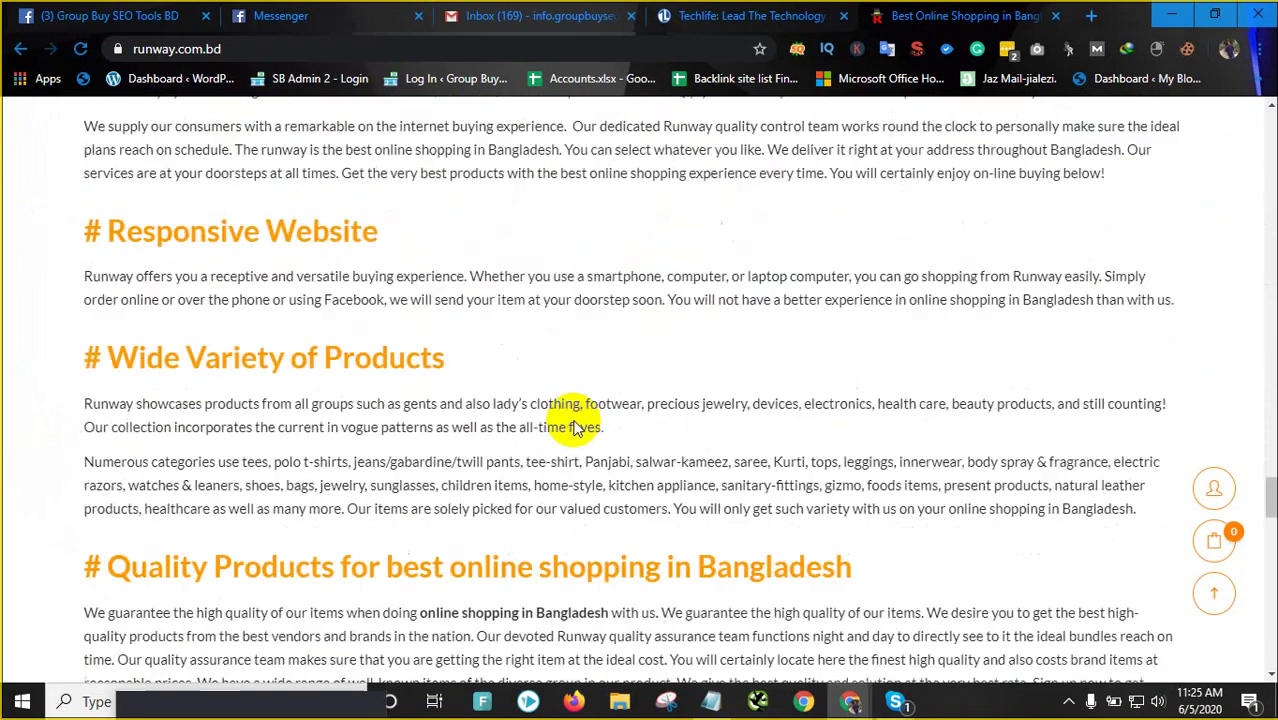
{"action": "scroll", "coordinate": [75, 238], "scroll_direction": "up", "scroll_amount": 15}
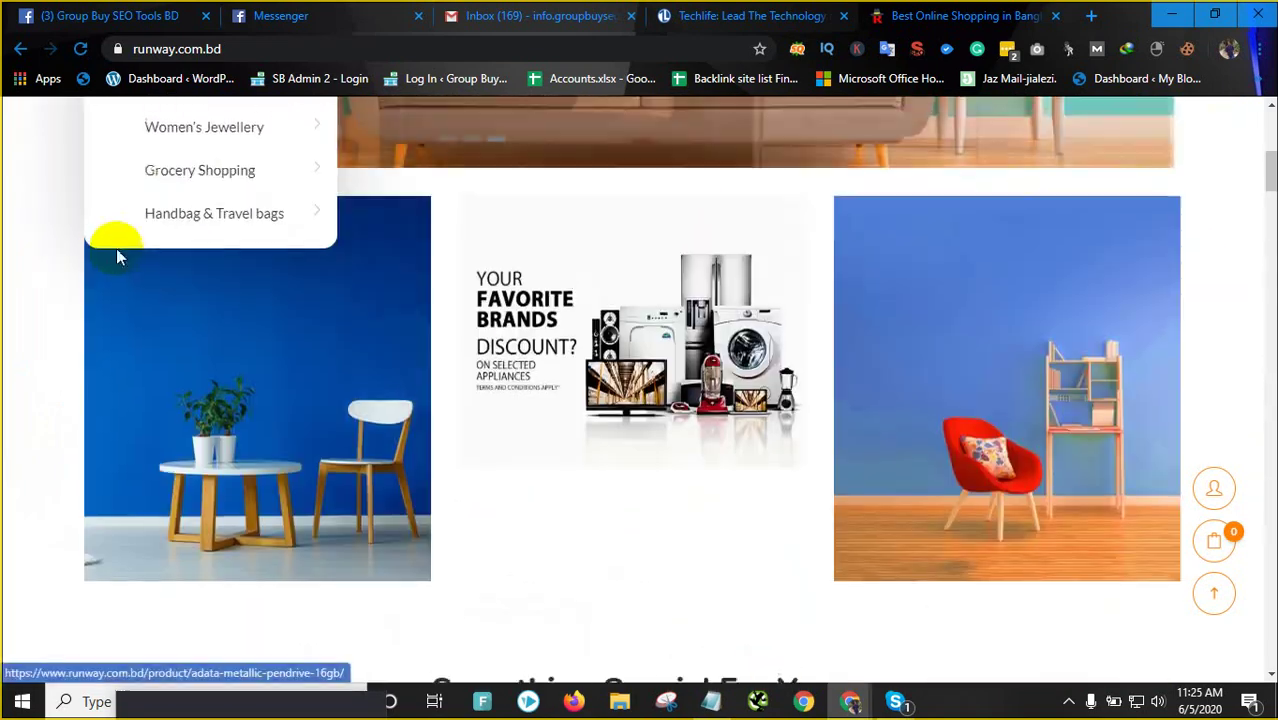
{"action": "scroll", "coordinate": [117, 242], "scroll_direction": "down", "scroll_amount": 3}
{"action": "scroll", "coordinate": [183, 338], "scroll_direction": "up", "scroll_amount": 2}
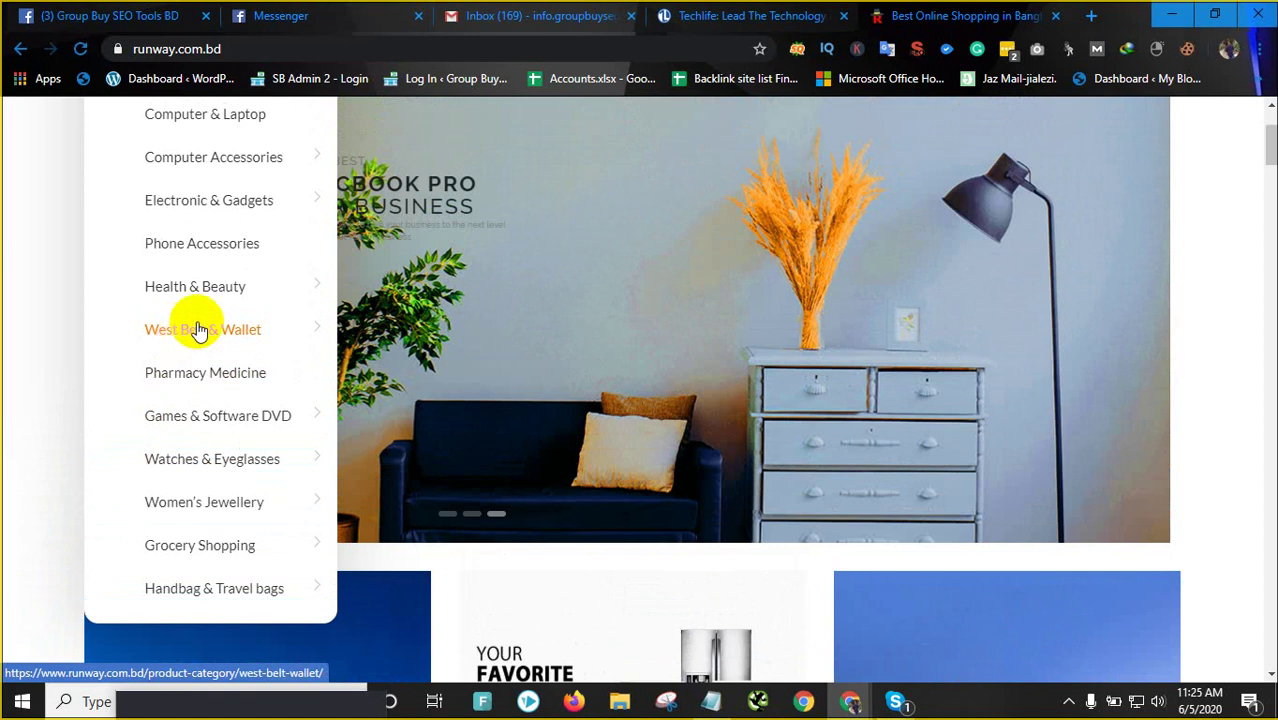
{"action": "scroll", "coordinate": [180, 345], "scroll_direction": "up", "scroll_amount": 2}
{"action": "scroll", "coordinate": [165, 395], "scroll_direction": "down", "scroll_amount": 2}
{"action": "scroll", "coordinate": [171, 422], "scroll_direction": "up", "scroll_amount": 2}
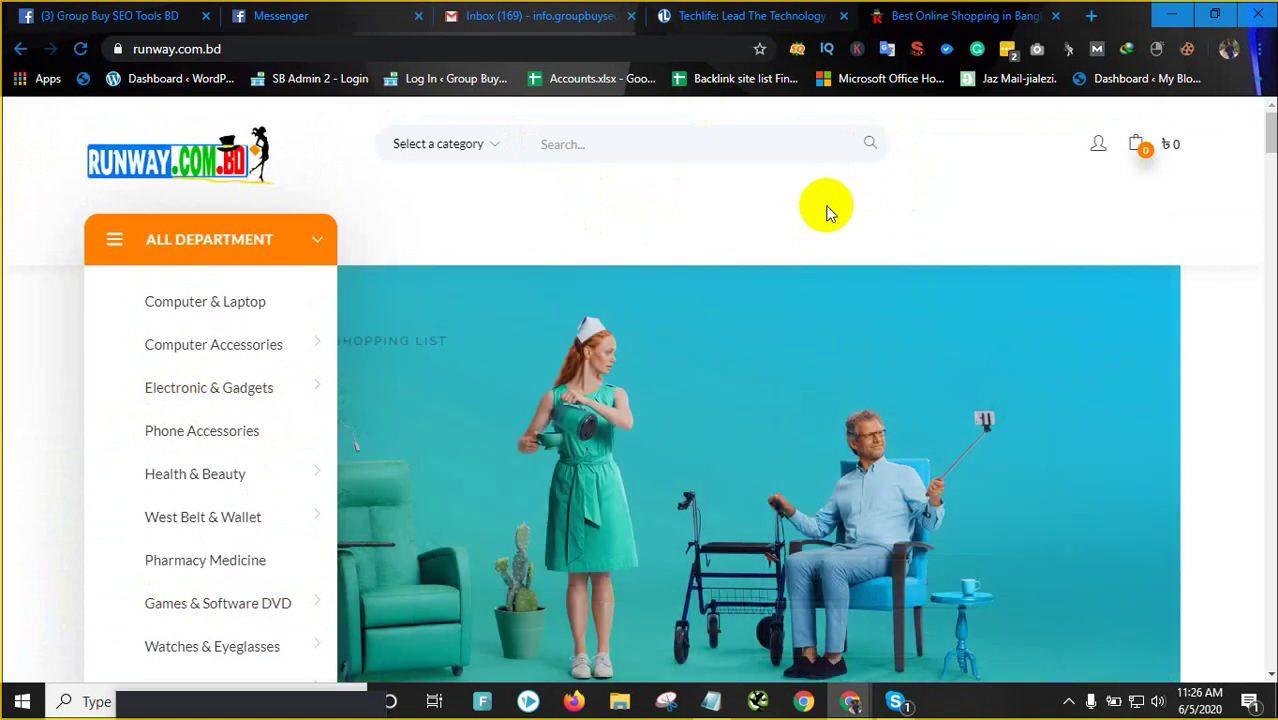
Open a new tab and load blog.creativeniloy.com
{"action": "left_click", "coordinate": [1091, 22]}
{"action": "left_click", "coordinate": [497, 43]}
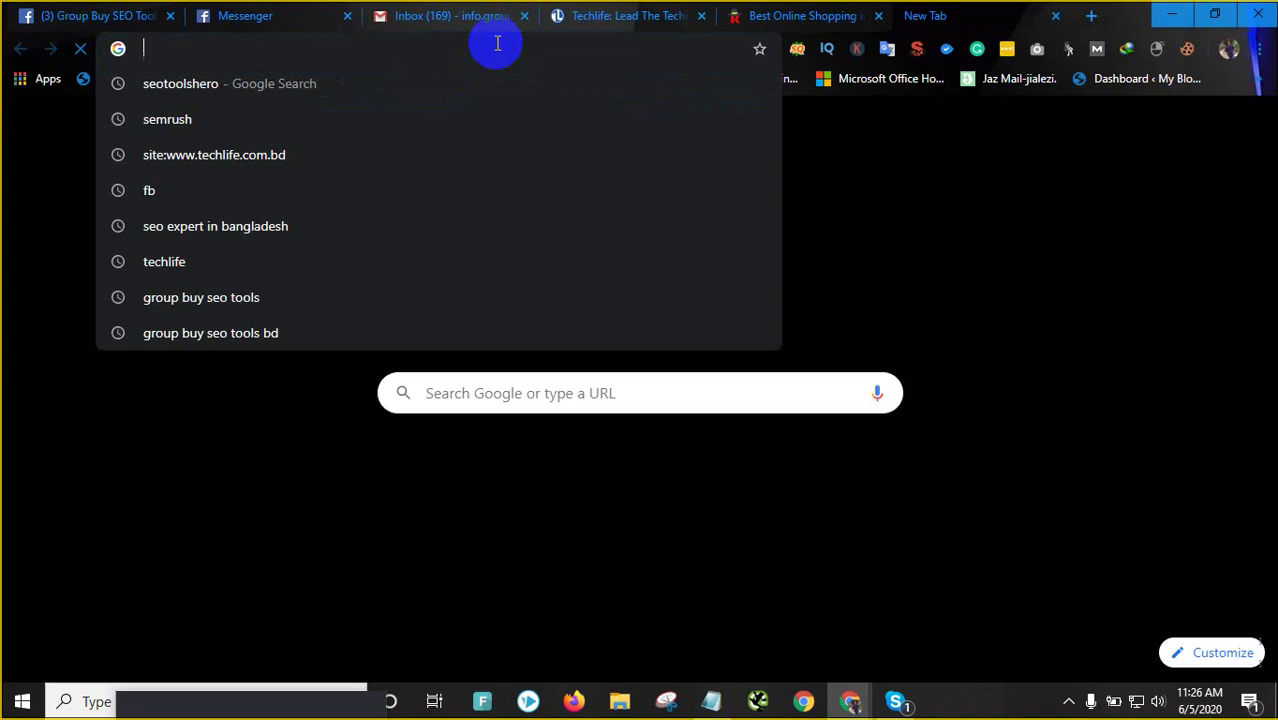
{"action": "type", "text": "vlo"}
{"action": "key", "text": "BackSpace"}
{"action": "key", "text": "BackSpace"}
{"action": "key", "text": "BackSpace"}
{"action": "type", "text": "bl"}
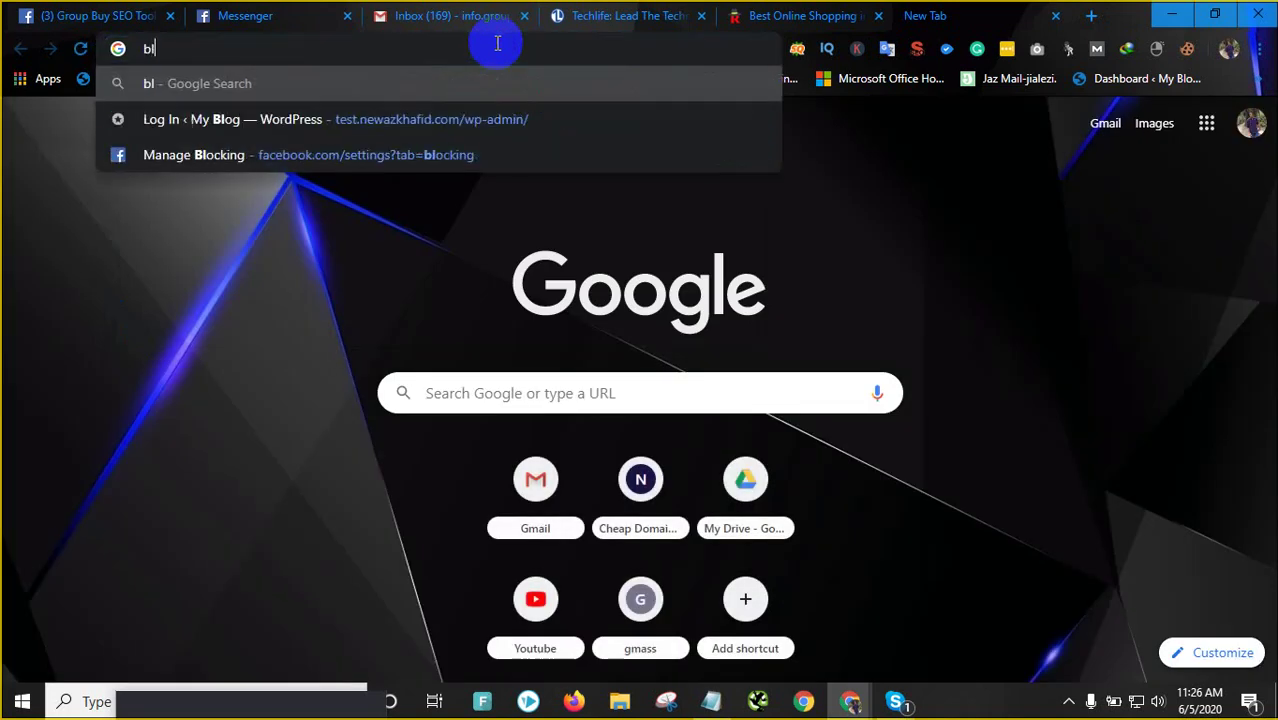
{"action": "type", "text": "og.crea"}
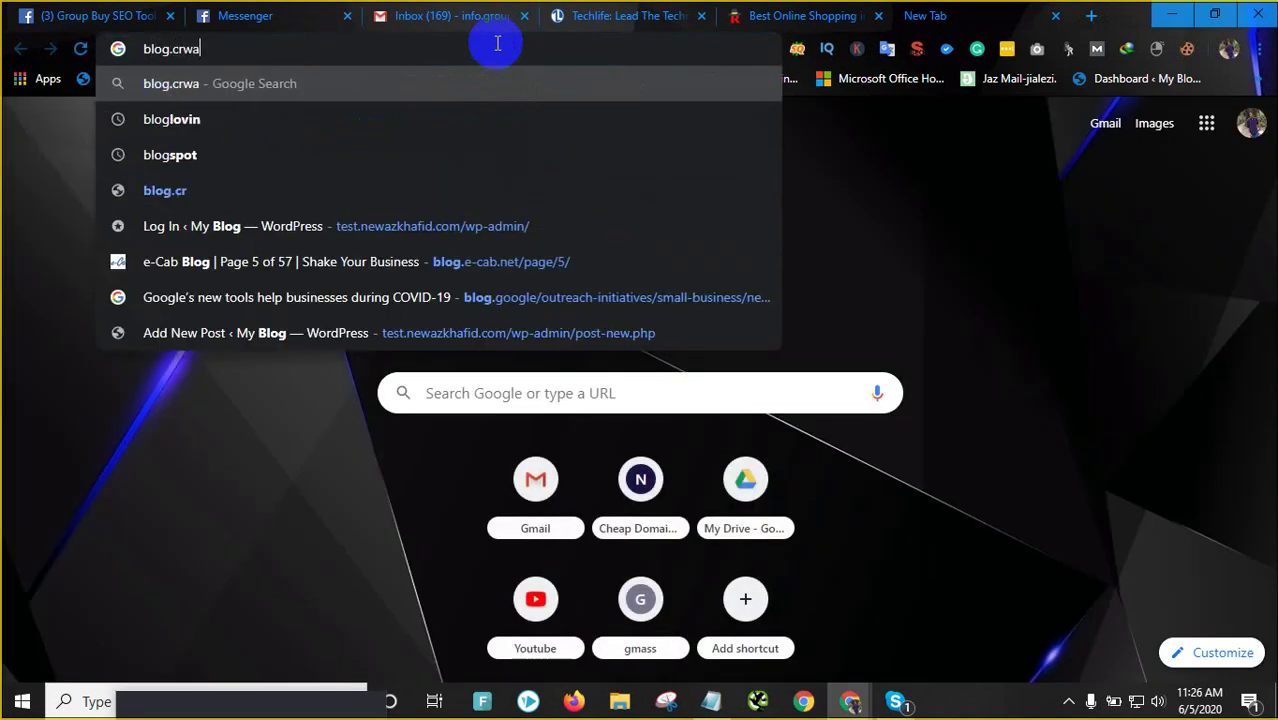
{"action": "key", "text": "BackSpace"}
{"action": "key", "text": "BackSpace"}
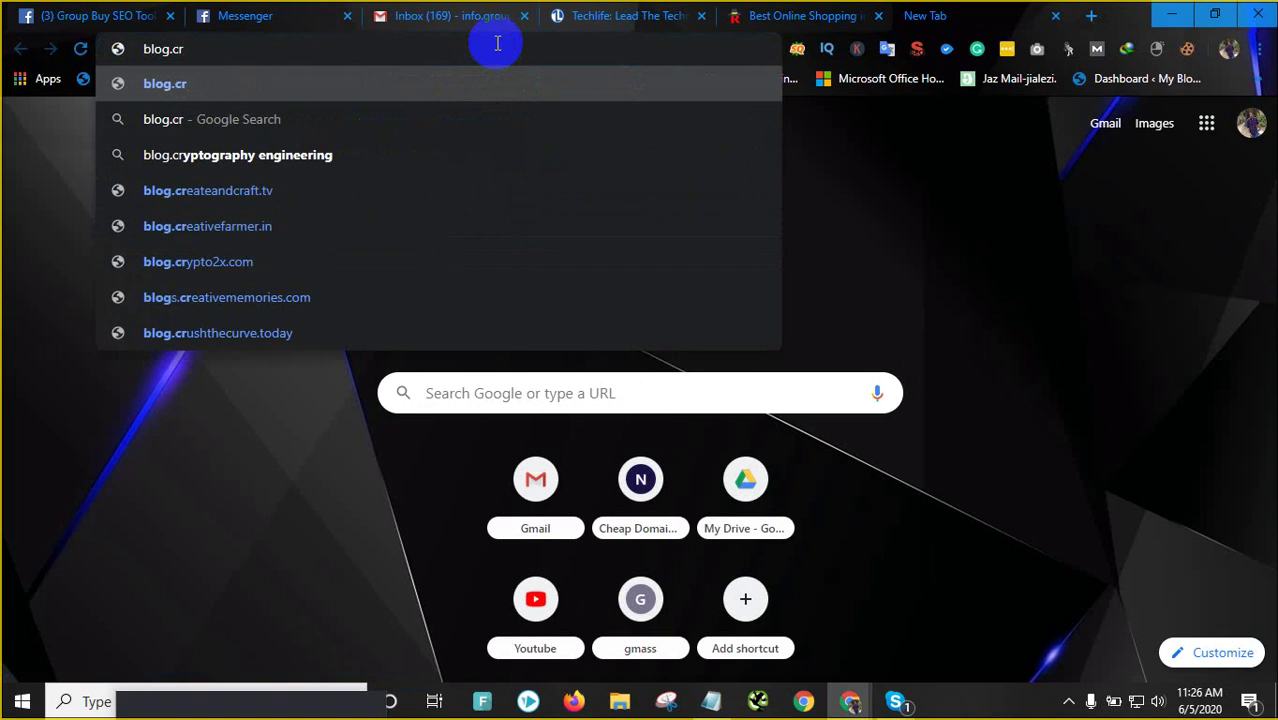
{"action": "type", "text": "ea"}
{"action": "key", "text": "BackSpace"}
{"action": "type", "text": "t"}
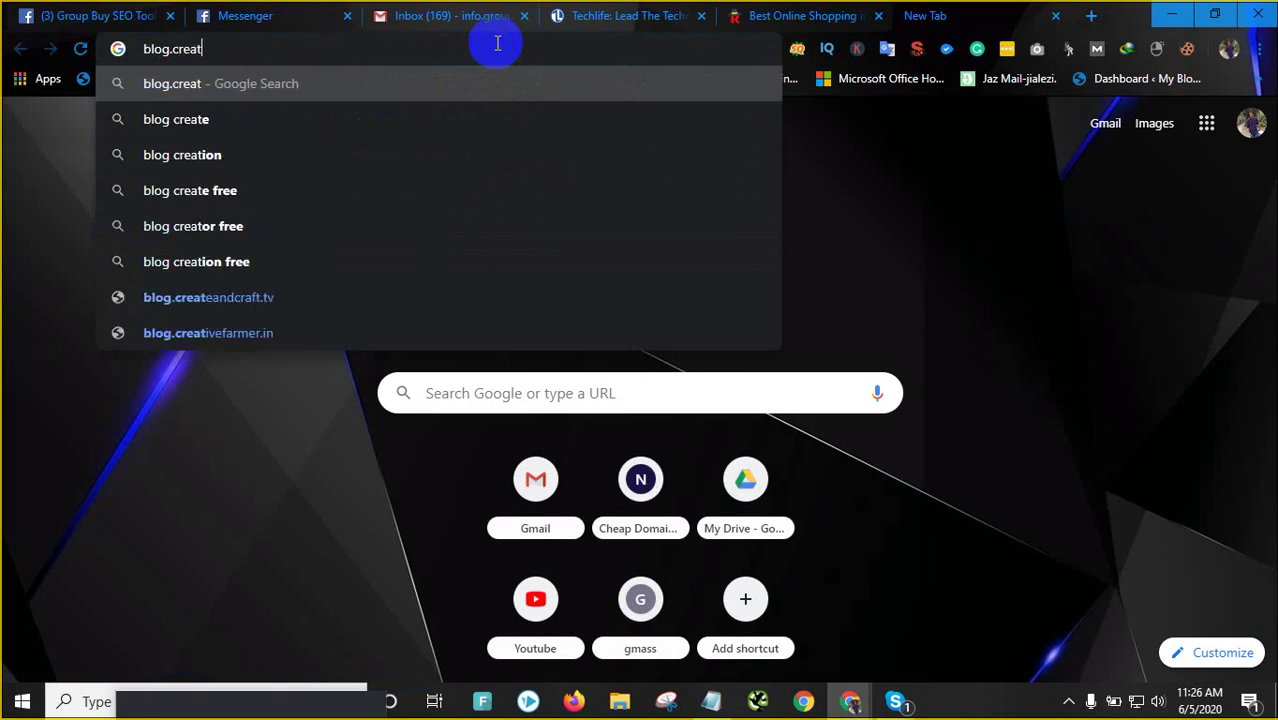
{"action": "type", "text": "iveniloy"}
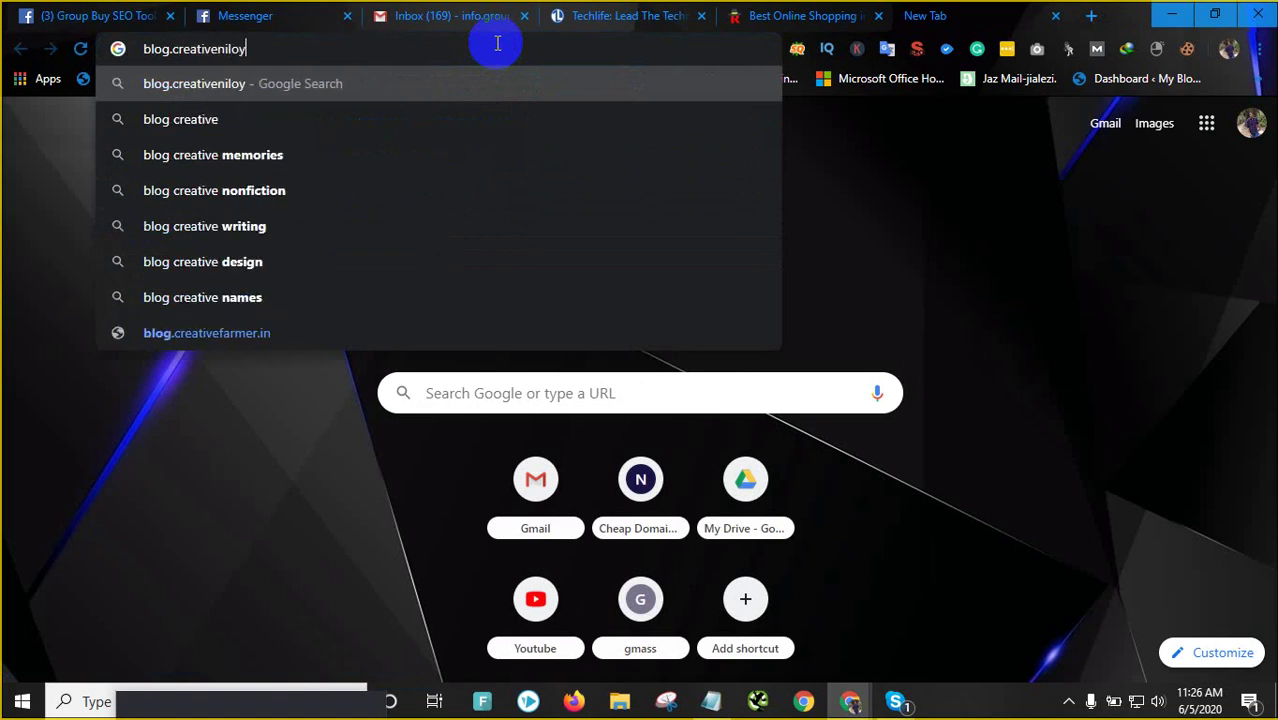
{"action": "type", "text": ".com"}
{"action": "key", "text": "Return"}
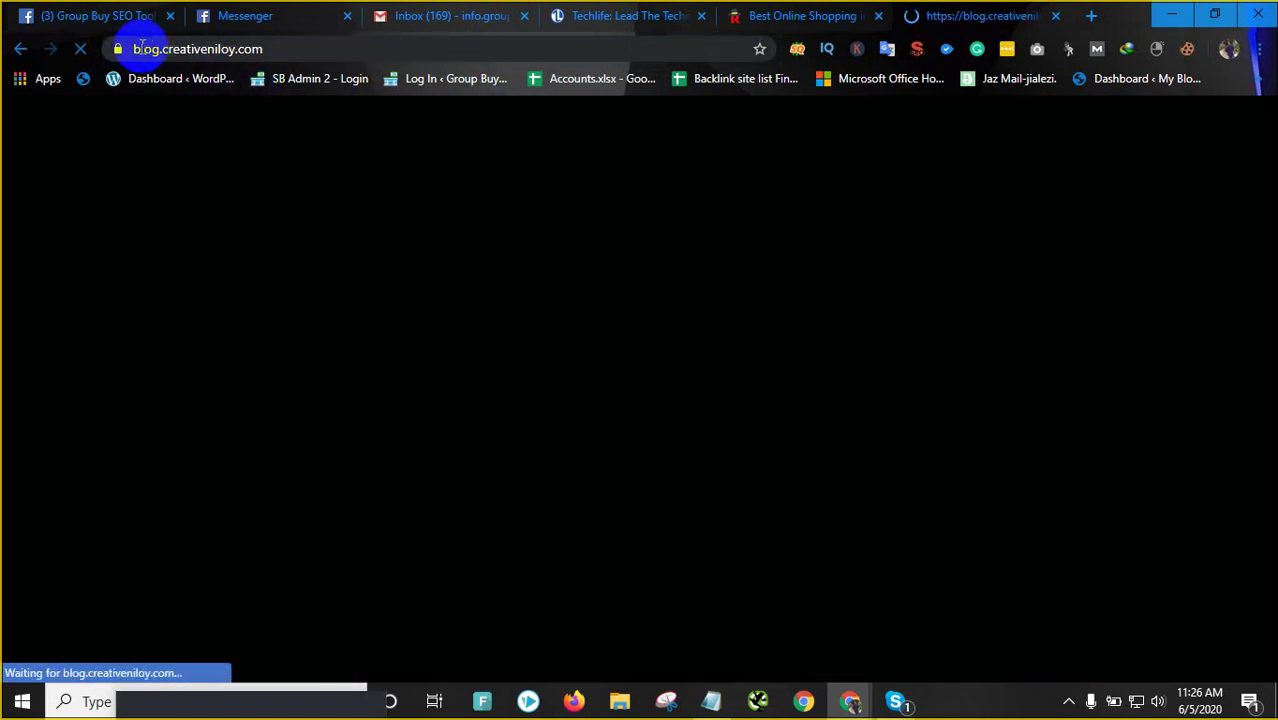
{"action": "left_click", "coordinate": [142, 48]}
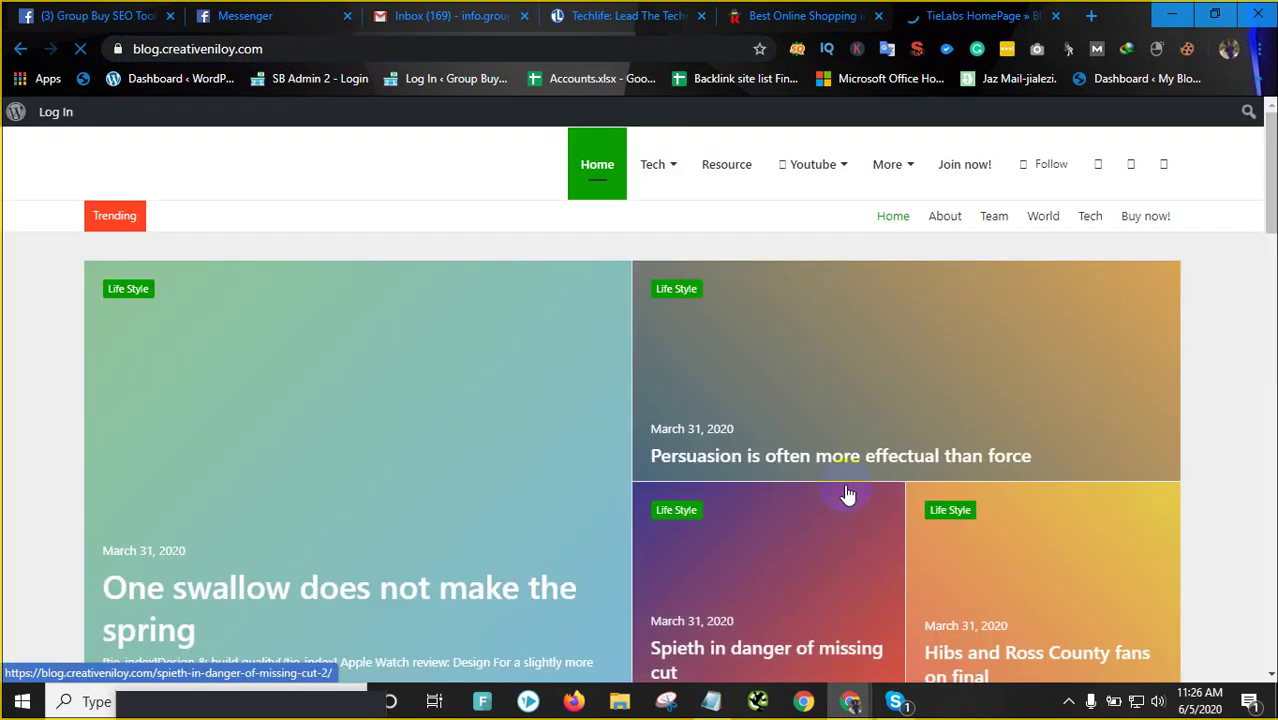
{"action": "scroll", "coordinate": [425, 448], "scroll_direction": "down", "scroll_amount": 1}
{"action": "scroll", "coordinate": [499, 433], "scroll_direction": "down", "scroll_amount": 5}
{"action": "scroll", "coordinate": [504, 428], "scroll_direction": "up", "scroll_amount": 6}
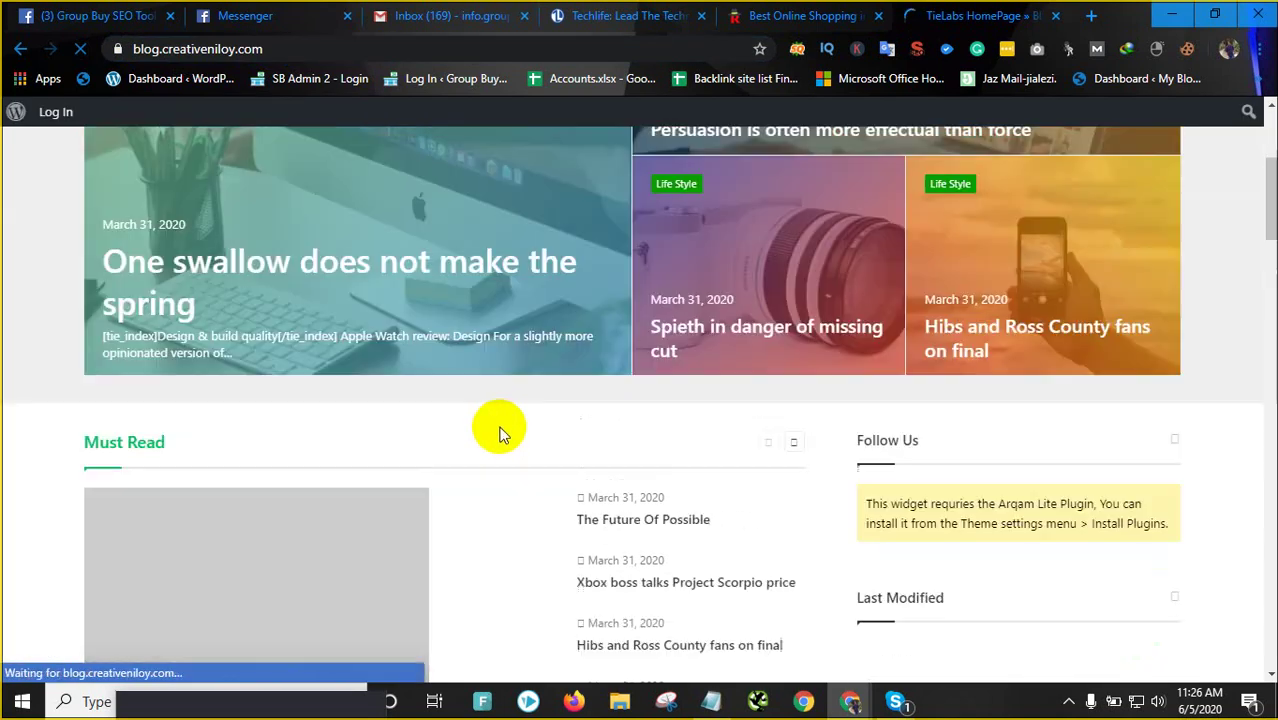
{"action": "scroll", "coordinate": [1018, 422], "scroll_direction": "down", "scroll_amount": 10}
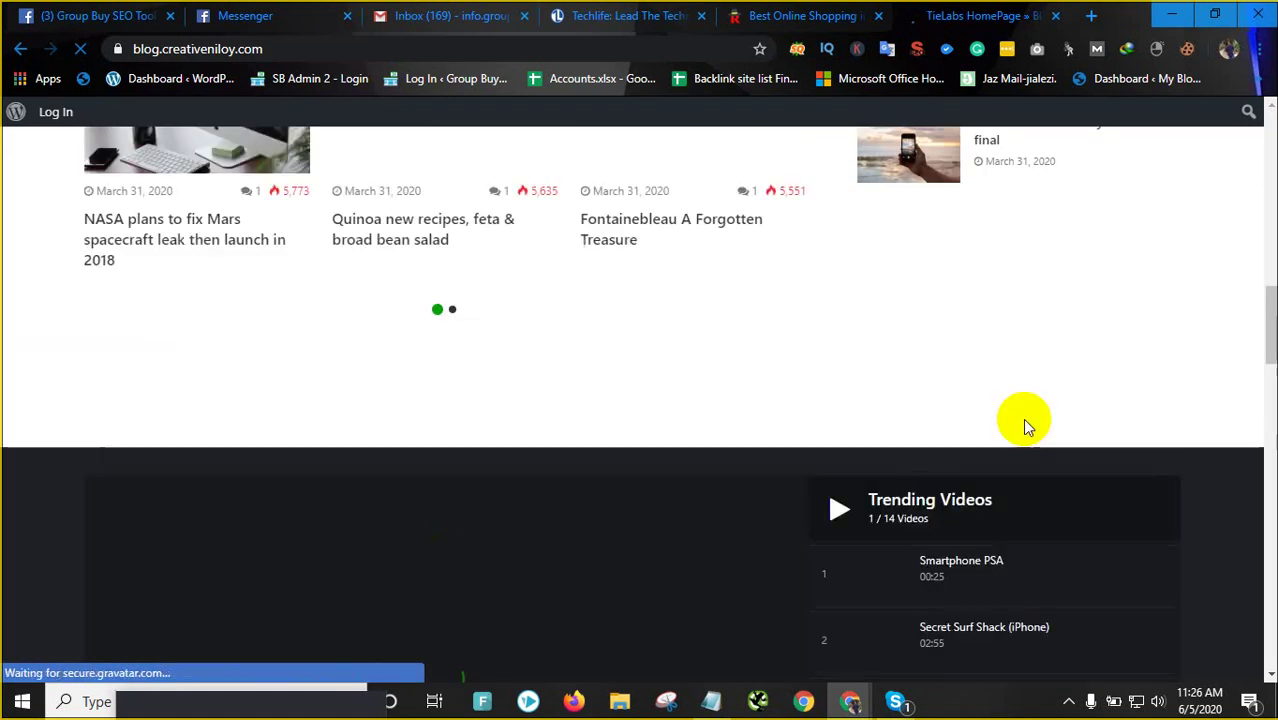
{"action": "scroll", "coordinate": [1025, 425], "scroll_direction": "down", "scroll_amount": 4}
{"action": "right_click", "coordinate": [1022, 420]}
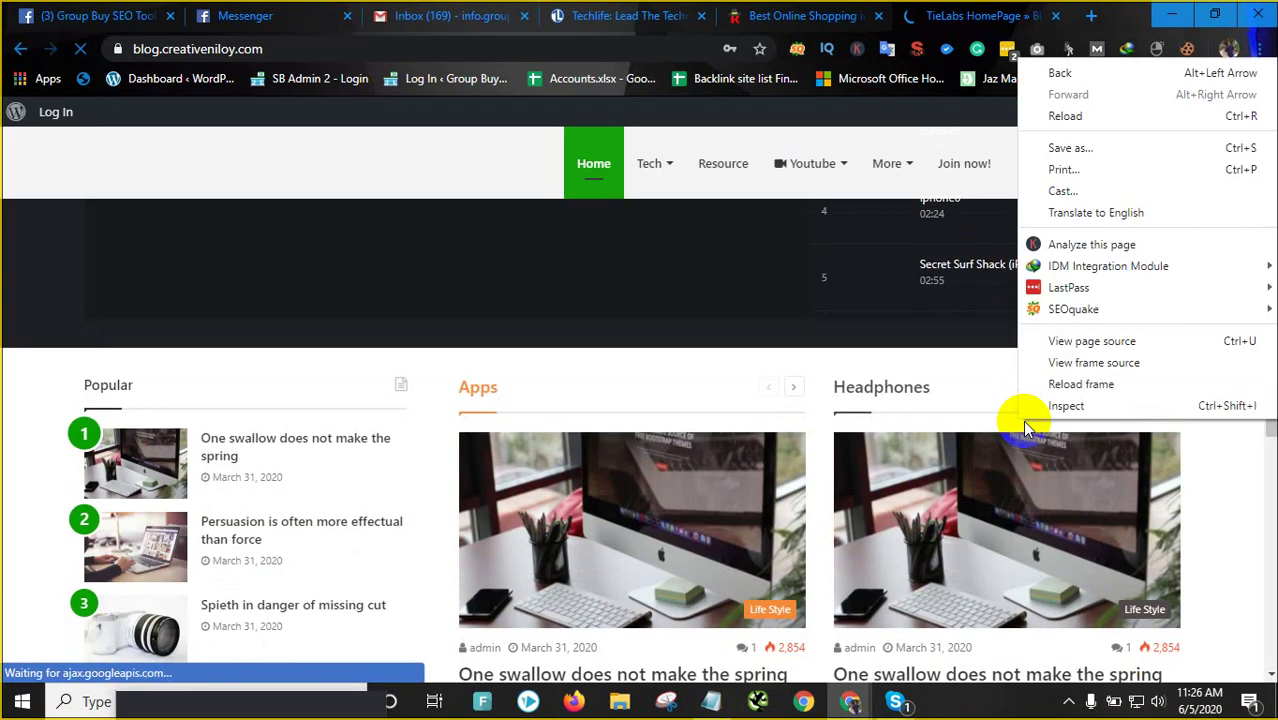
{"action": "left_click", "coordinate": [1022, 420]}
{"action": "scroll", "coordinate": [658, 396], "scroll_direction": "up", "scroll_amount": 14}
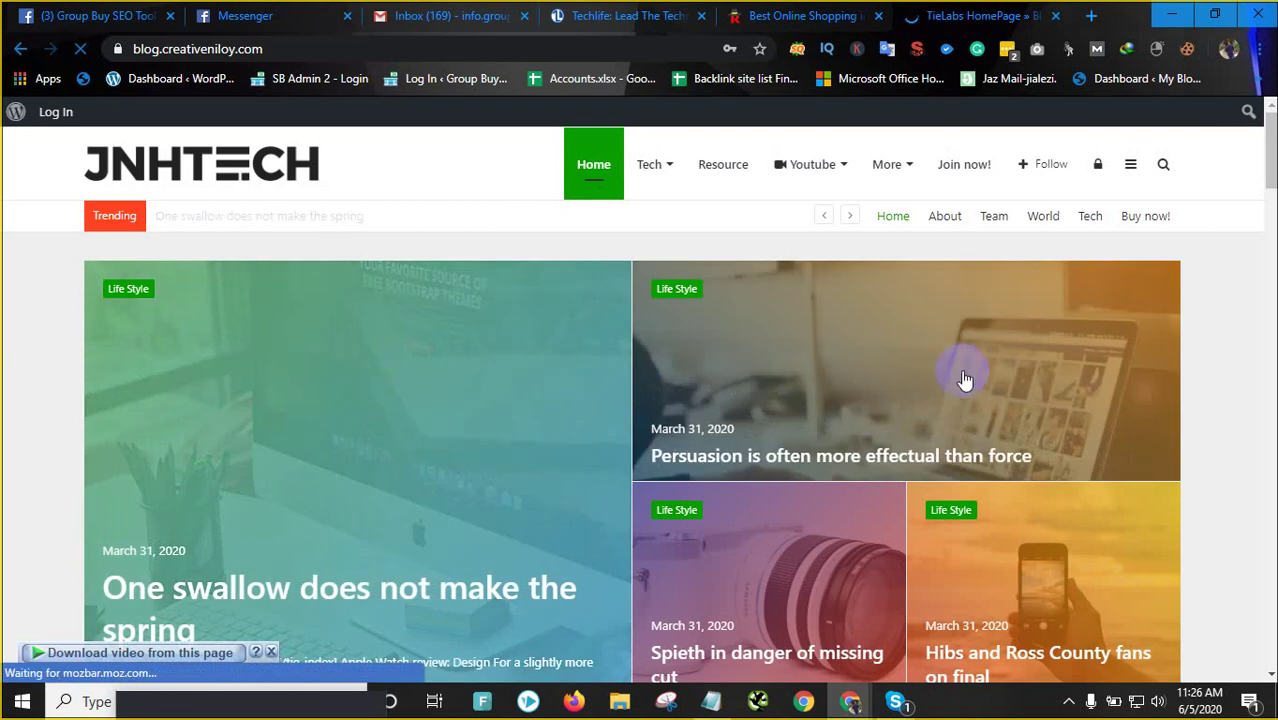
{"action": "scroll", "coordinate": [582, 405], "scroll_direction": "down", "scroll_amount": 4}
{"action": "scroll", "coordinate": [1061, 584], "scroll_direction": "down", "scroll_amount": 2}
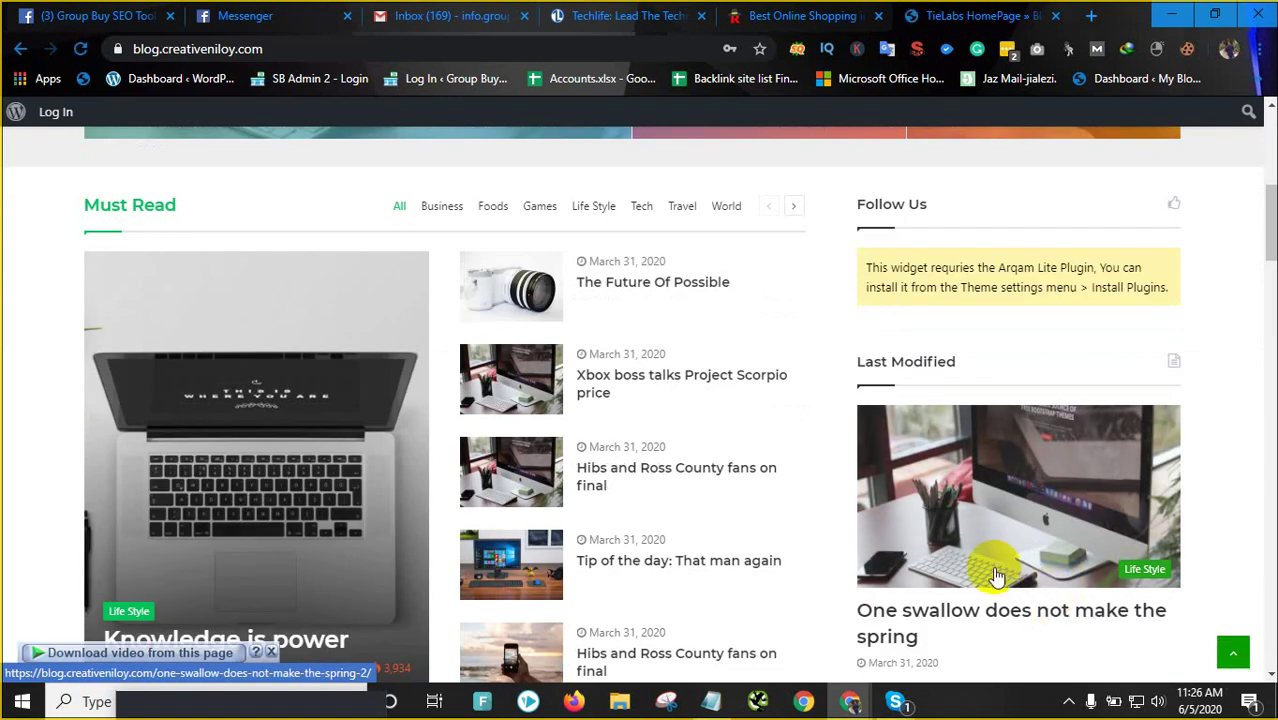
{"action": "scroll", "coordinate": [285, 490], "scroll_direction": "down", "scroll_amount": 1}
{"action": "scroll", "coordinate": [290, 500], "scroll_direction": "down", "scroll_amount": 1}
{"action": "scroll", "coordinate": [300, 491], "scroll_direction": "up", "scroll_amount": 8}
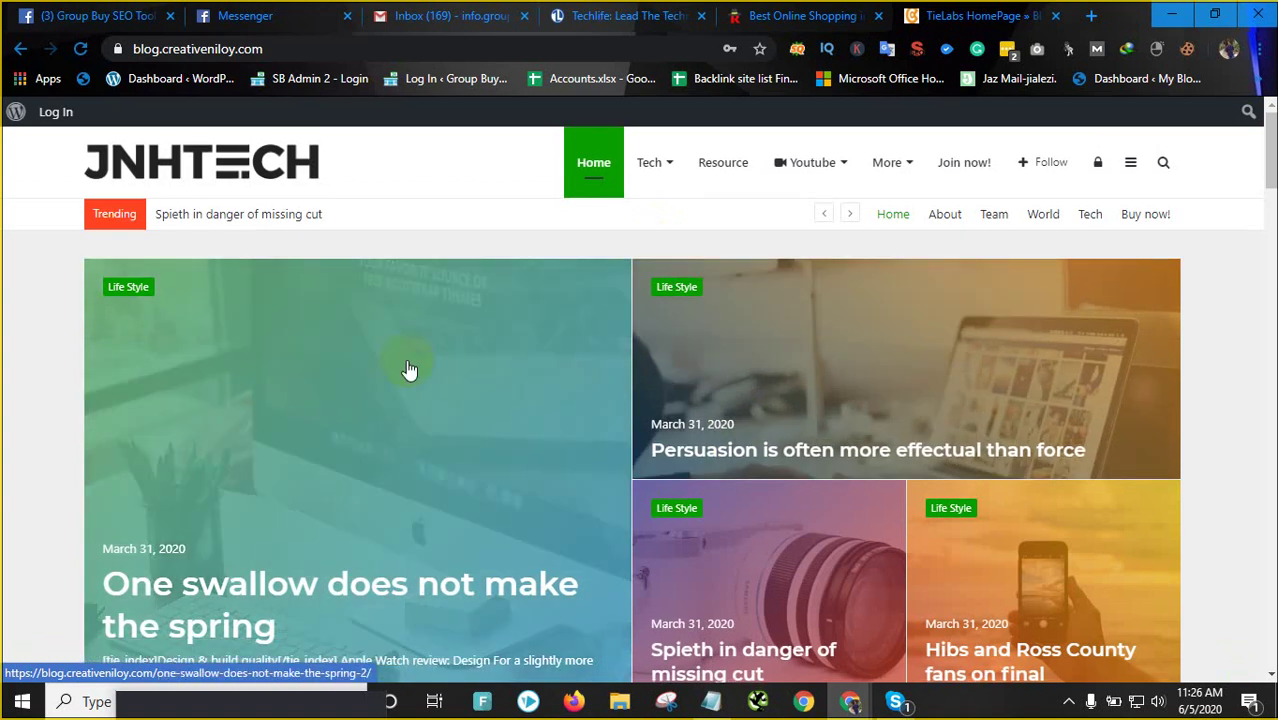
{"action": "scroll", "coordinate": [640, 340], "scroll_direction": "down", "scroll_amount": 8}
{"action": "scroll", "coordinate": [650, 362], "scroll_direction": "down", "scroll_amount": 5}
{"action": "scroll", "coordinate": [750, 340], "scroll_direction": "up", "scroll_amount": 8}
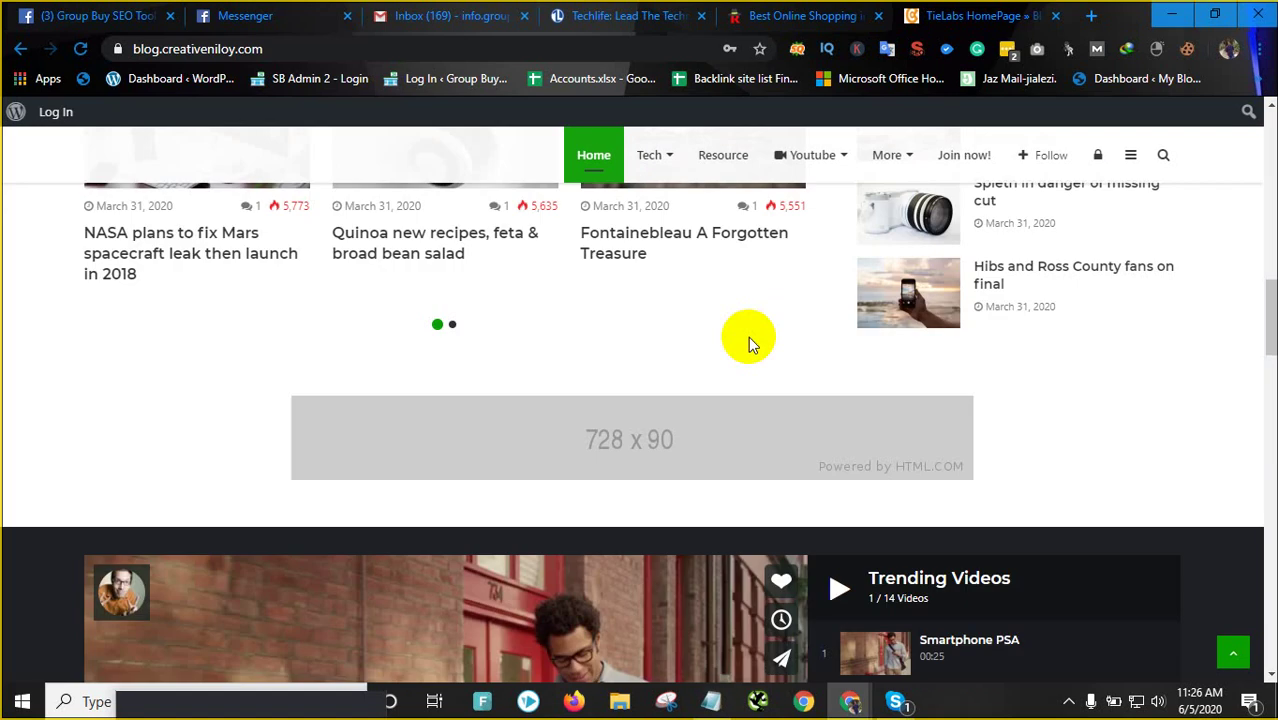
{"action": "scroll", "coordinate": [752, 343], "scroll_direction": "up", "scroll_amount": 5}
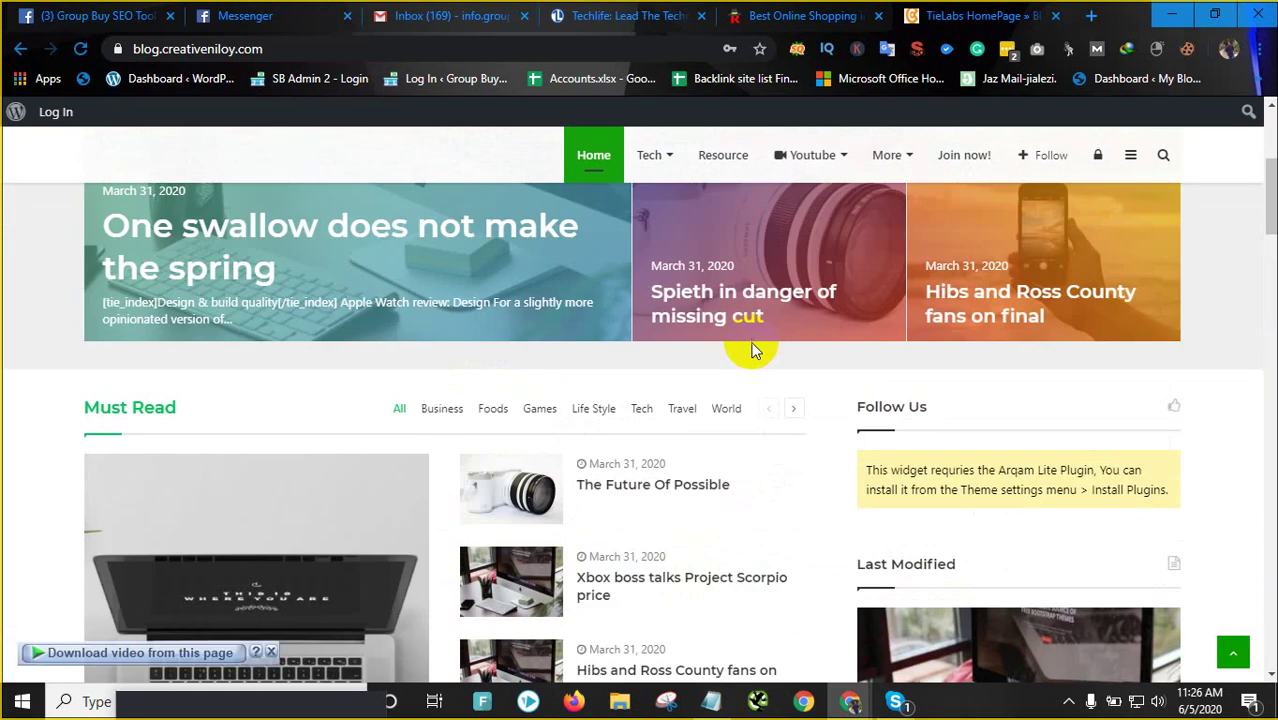
{"action": "scroll", "coordinate": [752, 350], "scroll_direction": "up", "scroll_amount": 4}
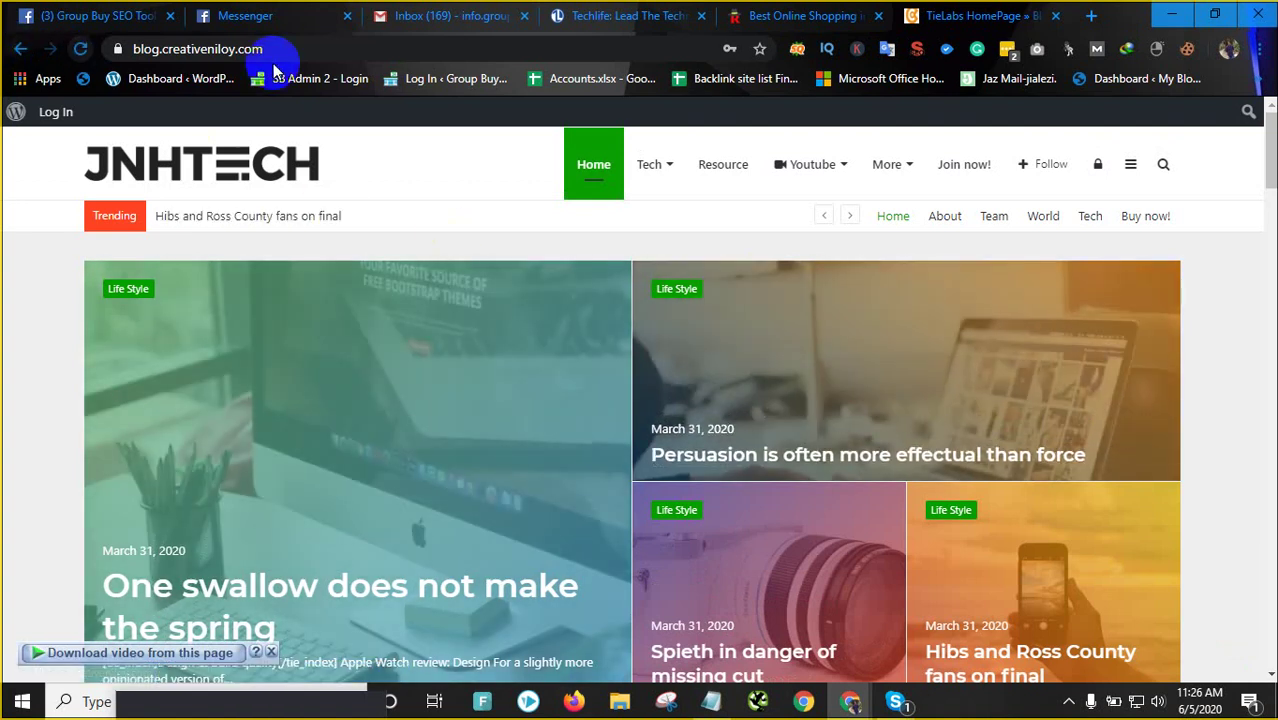
{"action": "left_click", "coordinate": [305, 48]}
{"action": "left_click", "coordinate": [372, 48]}
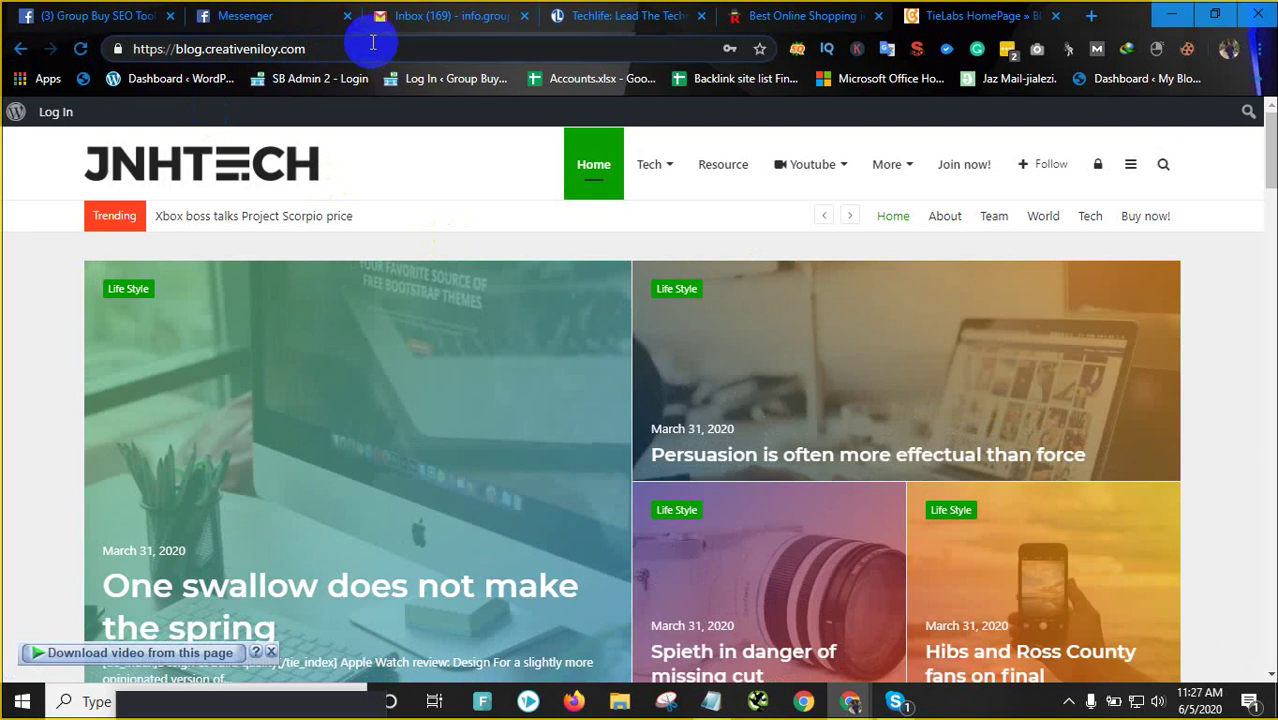
Go to blog.creativeniloy.com/wp-admin and log in with the saved credentials
{"action": "type", "text": "/"}
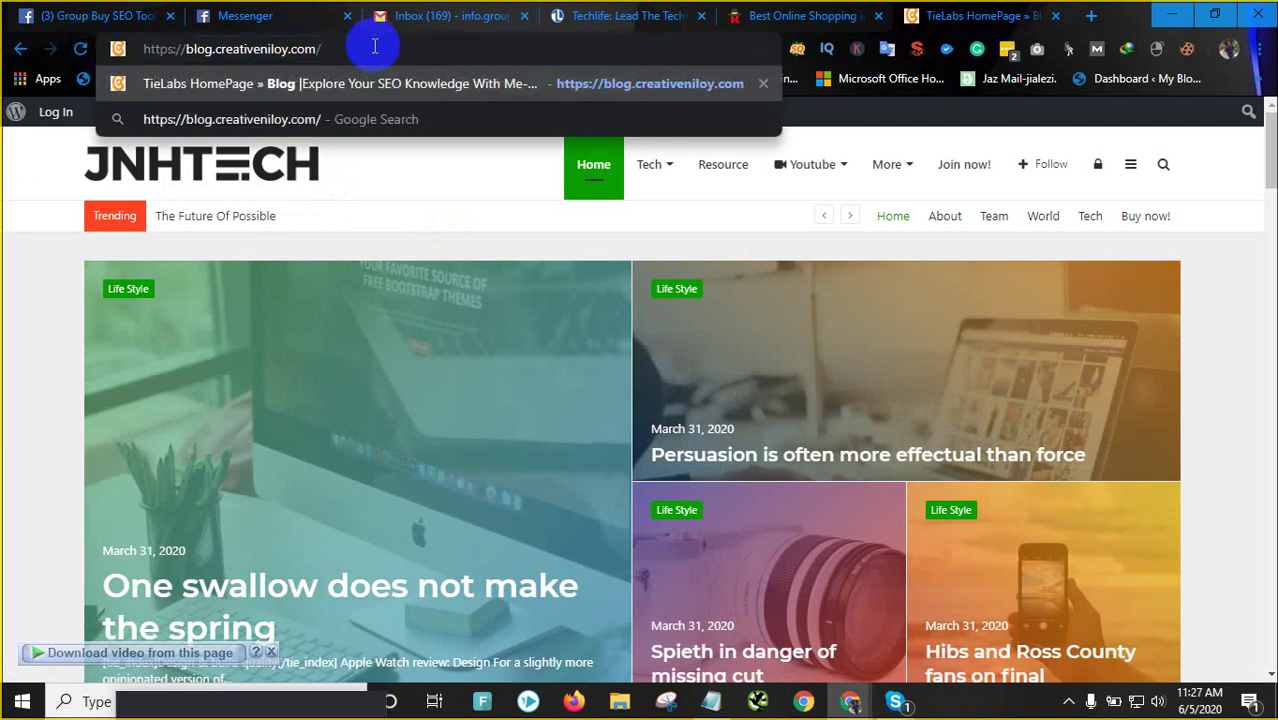
{"action": "type", "text": "wp-admin"}
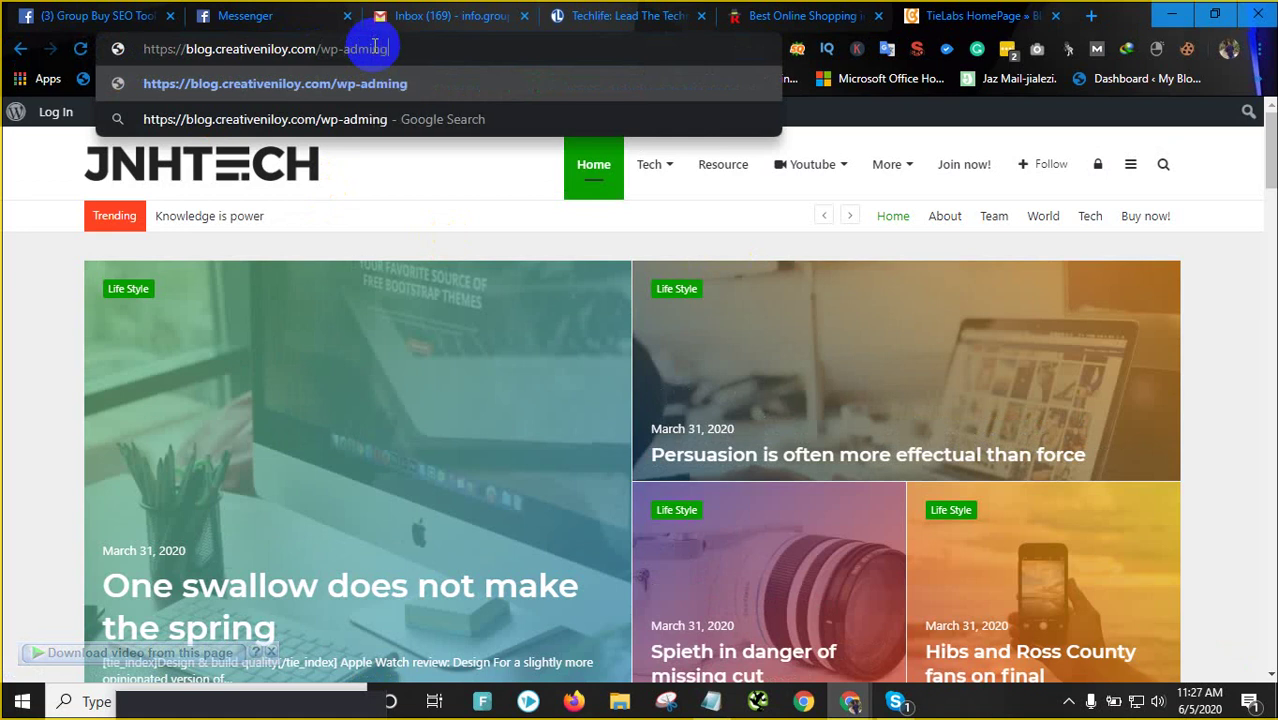
{"action": "key", "text": "Return"}
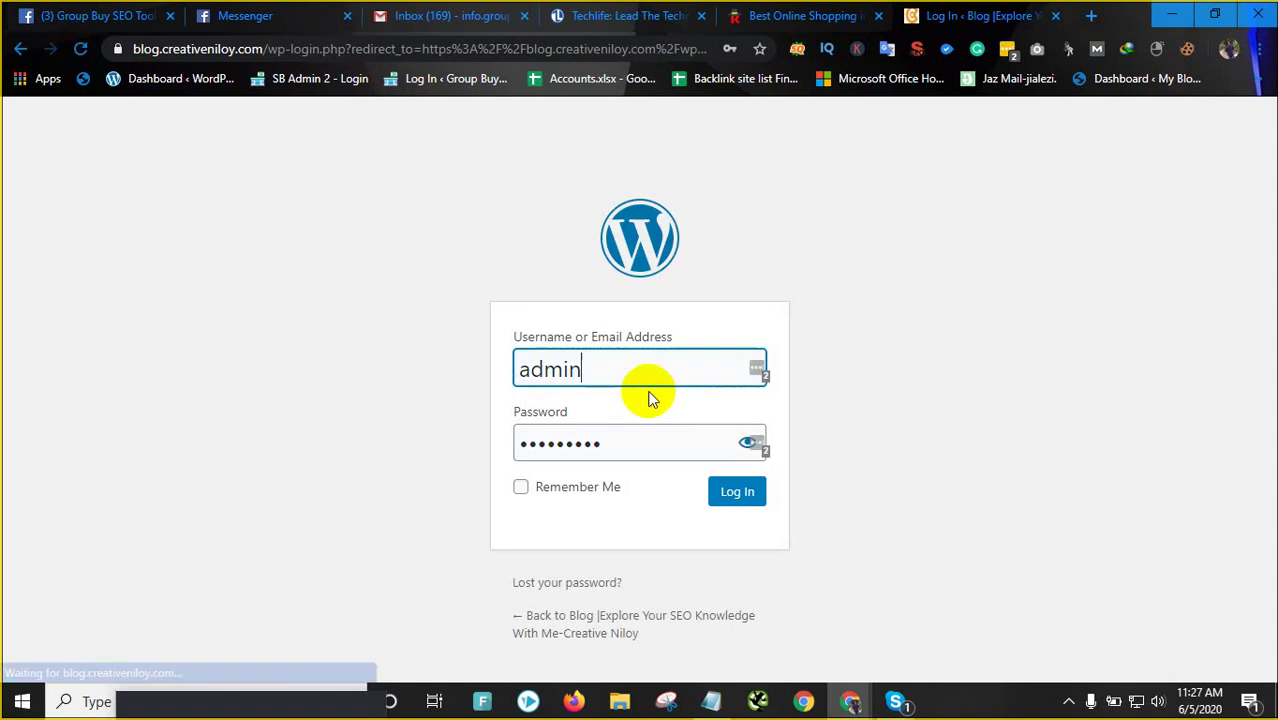
{"action": "left_click", "coordinate": [737, 496]}
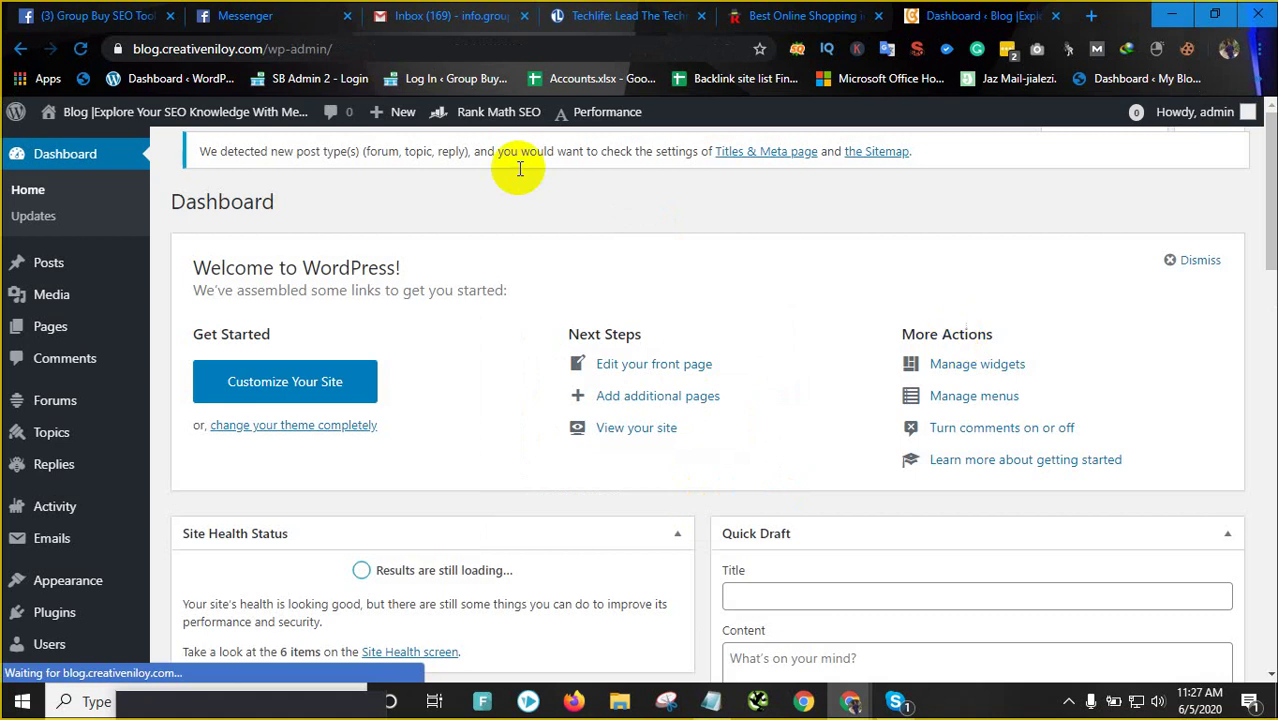
{"action": "scroll", "coordinate": [511, 332], "scroll_direction": "down", "scroll_amount": 3}
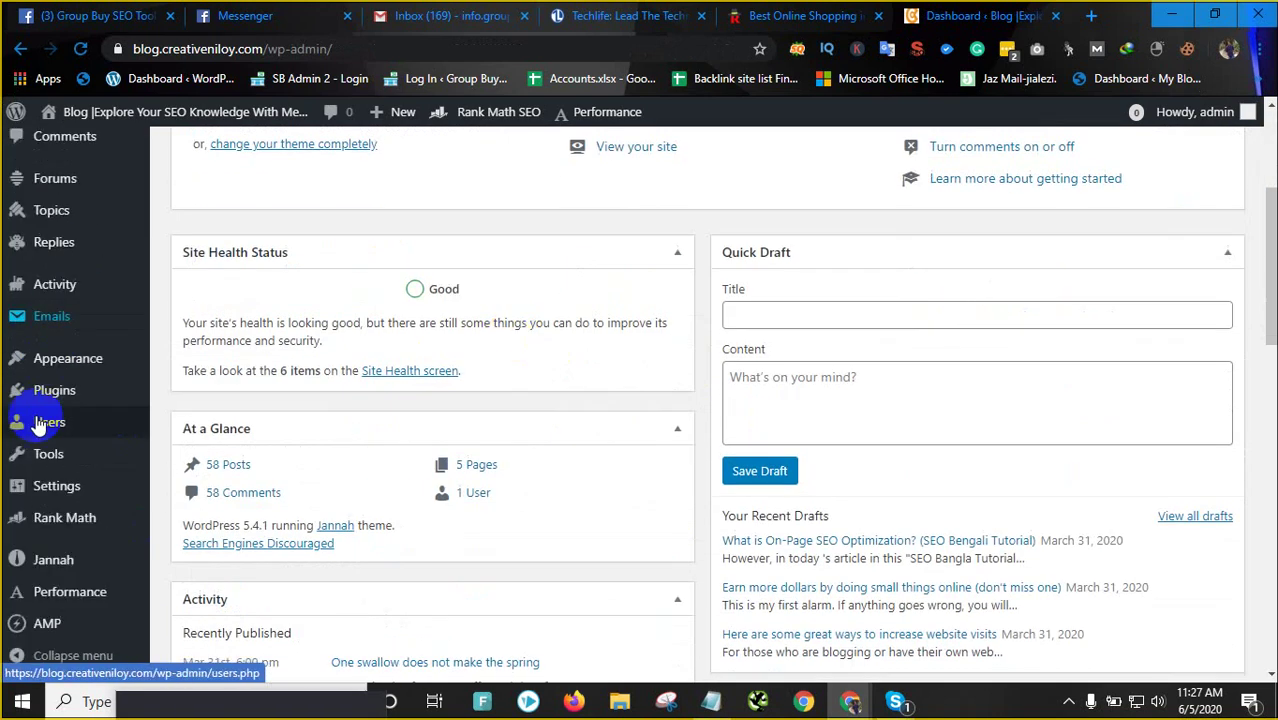
{"action": "mouse_move", "coordinate": [58, 535]}
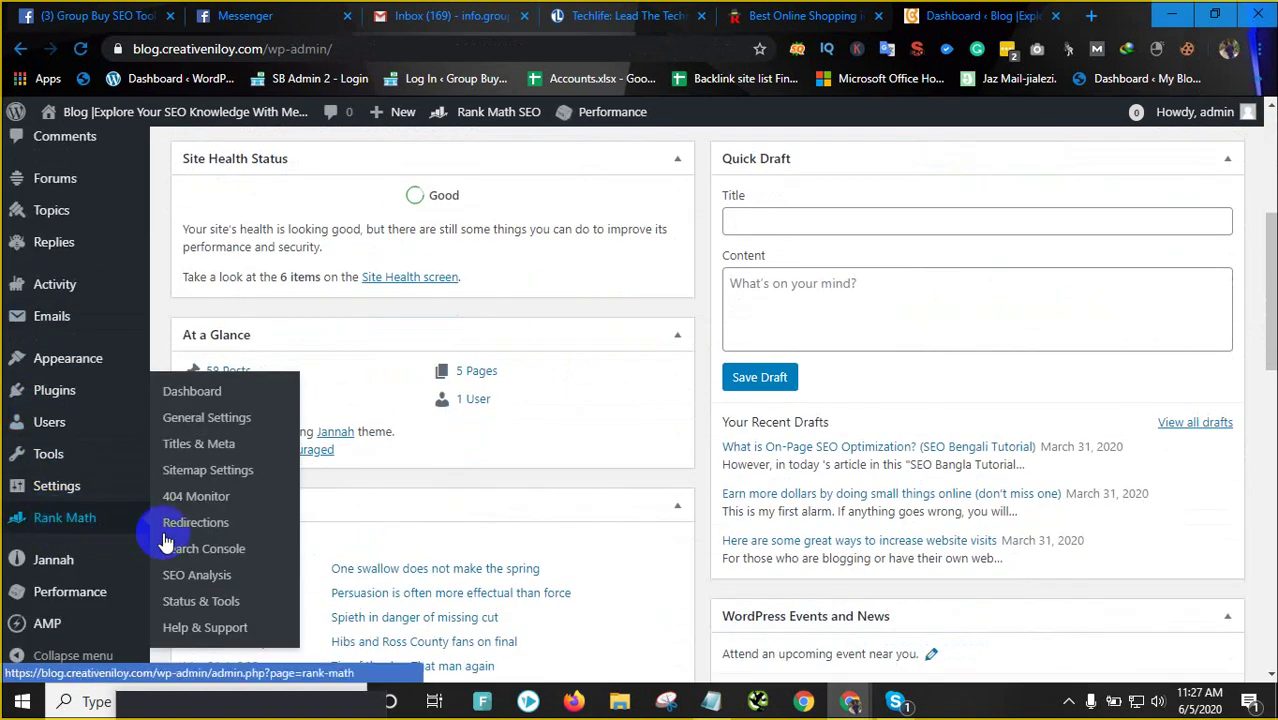
{"action": "left_click", "coordinate": [20, 48]}
{"action": "double_click", "coordinate": [645, 375]}
{"action": "left_click", "coordinate": [736, 492]}
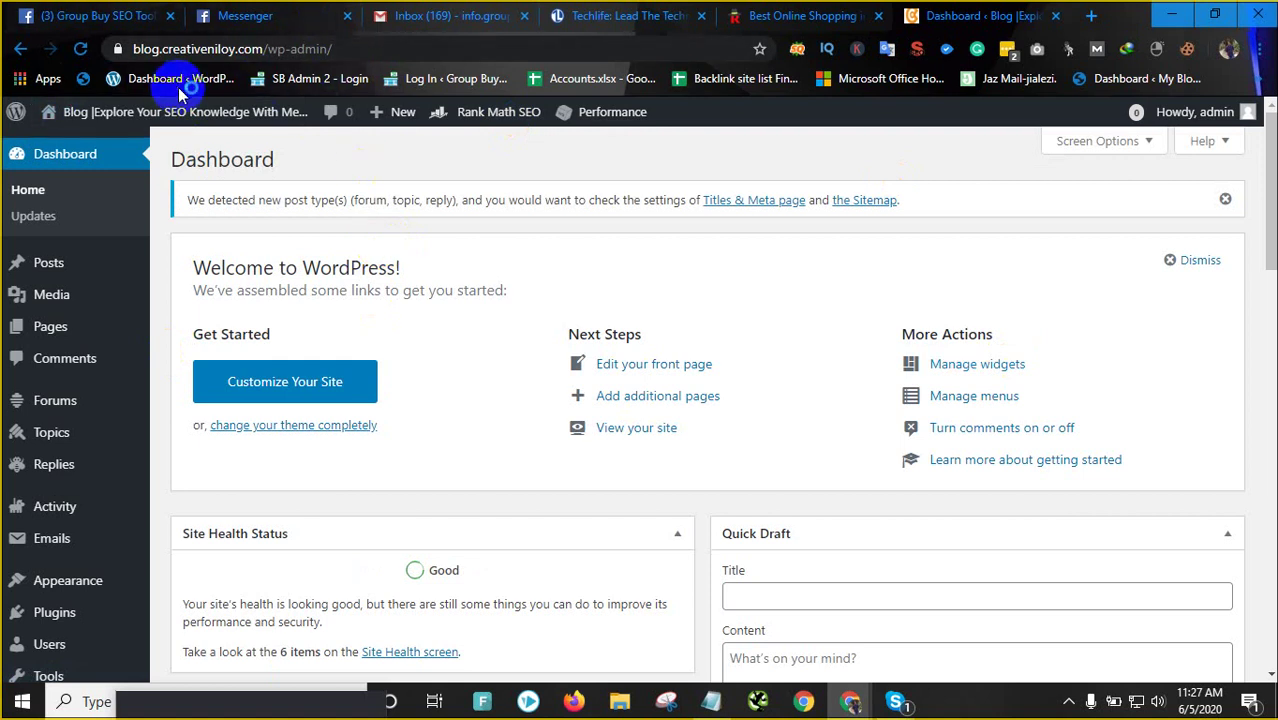
{"action": "left_click", "coordinate": [418, 58]}
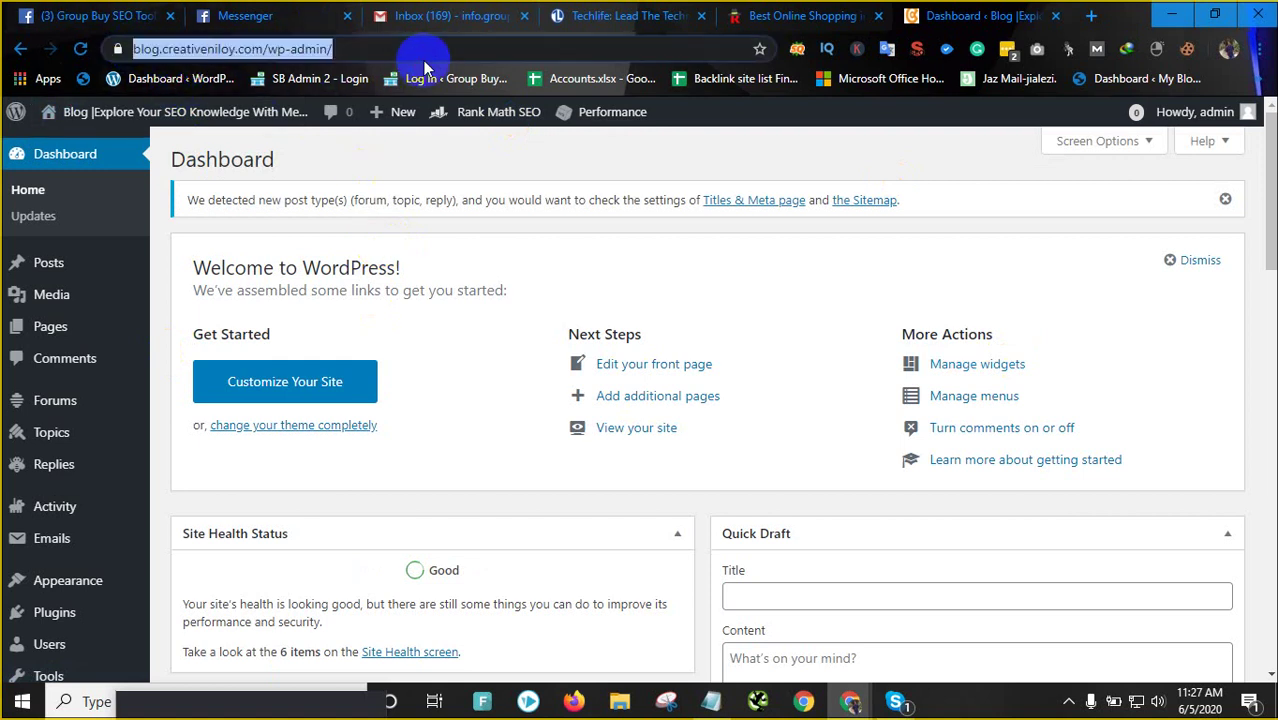
{"action": "left_click", "coordinate": [650, 160]}
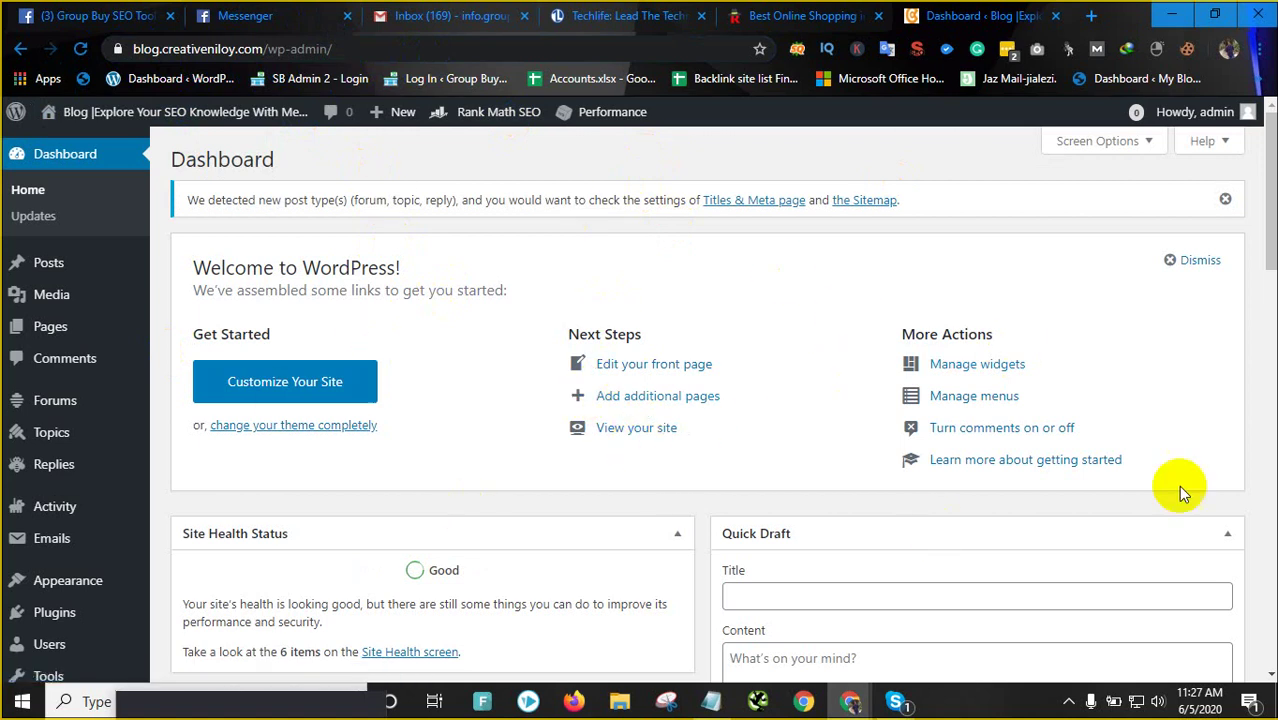
Flip between the runway.com.bd and Techlife tabs, then return to the WordPress Dashboard
{"action": "left_click", "coordinate": [843, 10]}
{"action": "left_click", "coordinate": [650, 12]}
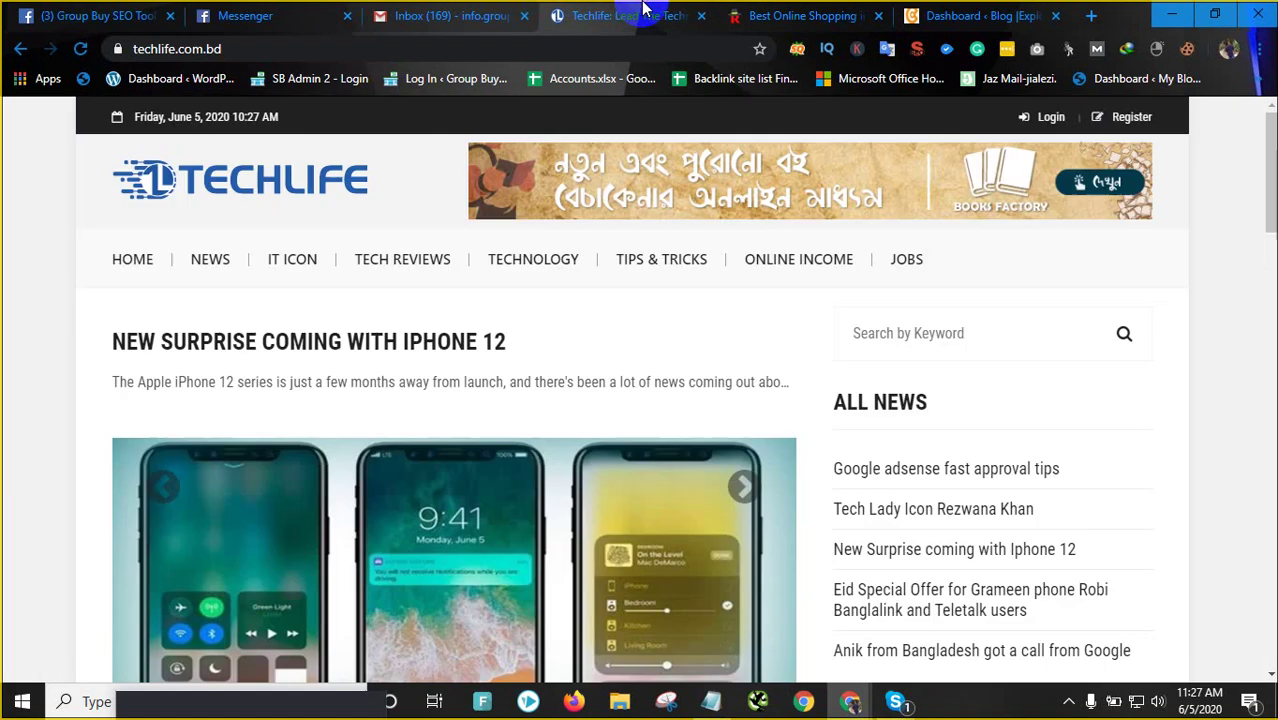
{"action": "left_click", "coordinate": [740, 12]}
{"action": "left_click", "coordinate": [665, 15]}
{"action": "left_click", "coordinate": [770, 15]}
{"action": "left_click", "coordinate": [639, 15]}
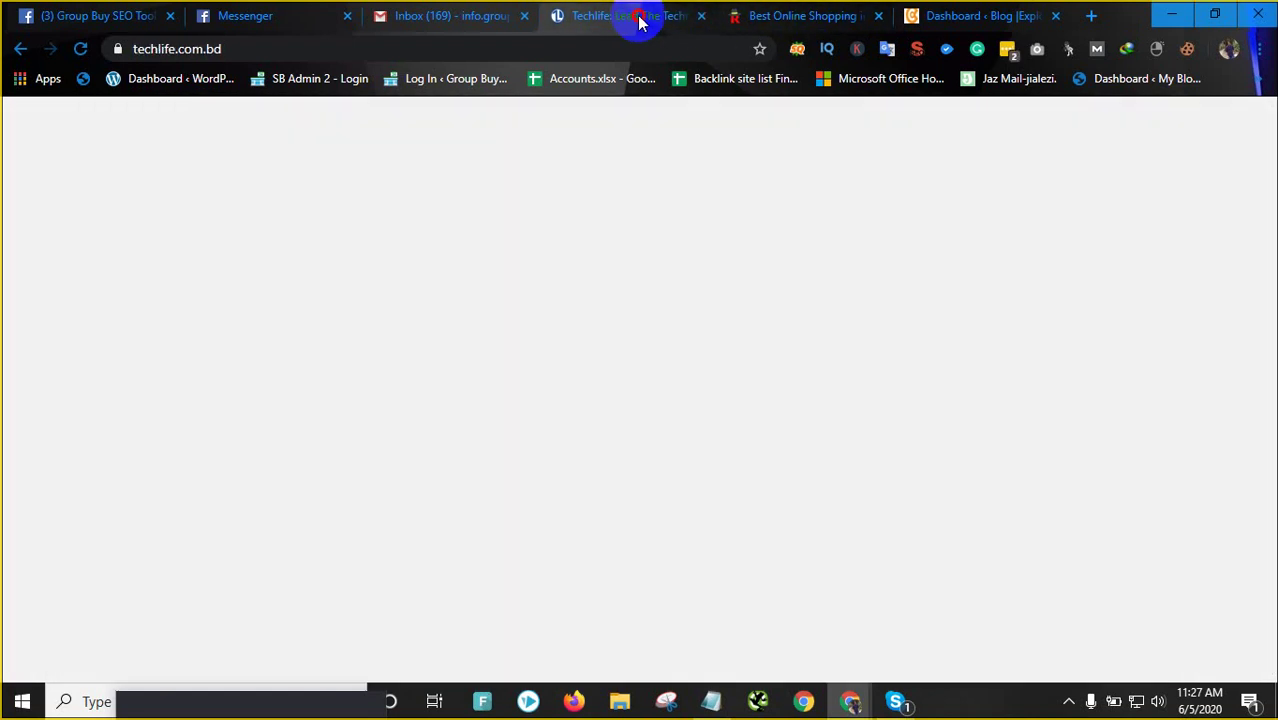
{"action": "left_click", "coordinate": [850, 14]}
{"action": "left_click", "coordinate": [1012, 16]}
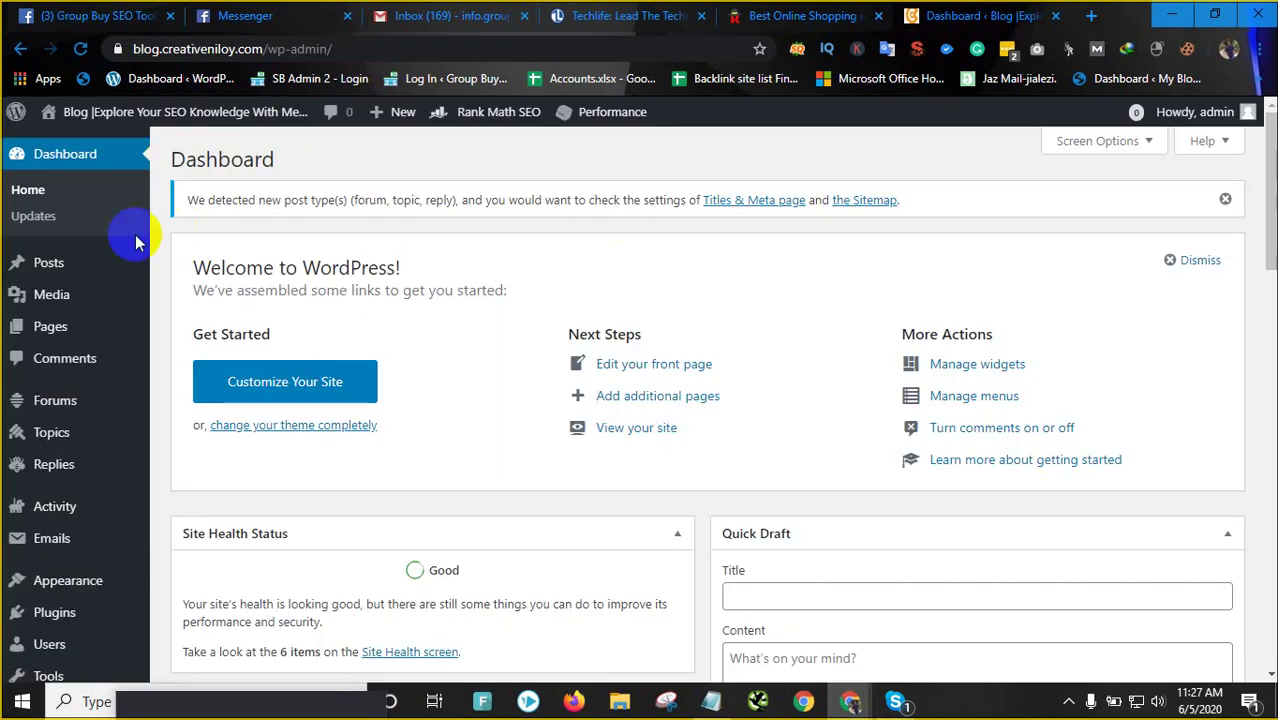
{"action": "left_click", "coordinate": [120, 48]}
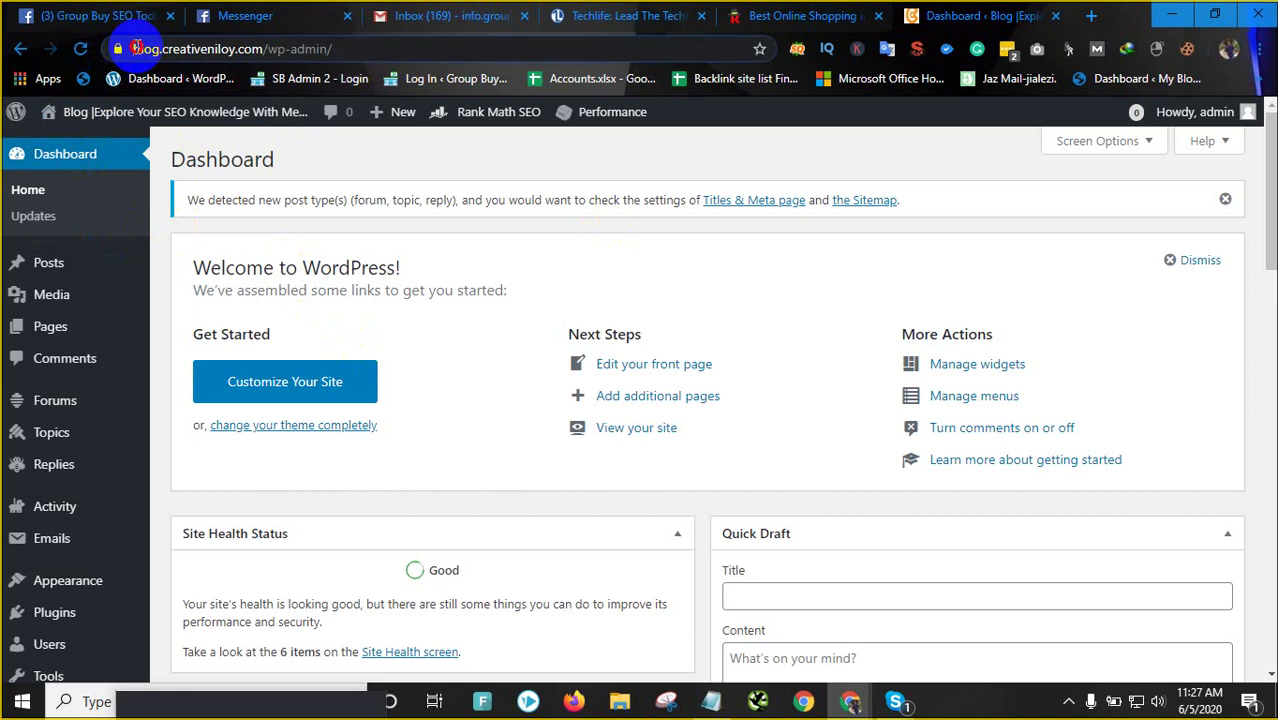
Compare the runway and Techlife tabs again, then scroll the WordPress Dashboard
{"action": "left_click", "coordinate": [788, 10]}
{"action": "left_click", "coordinate": [635, 15]}
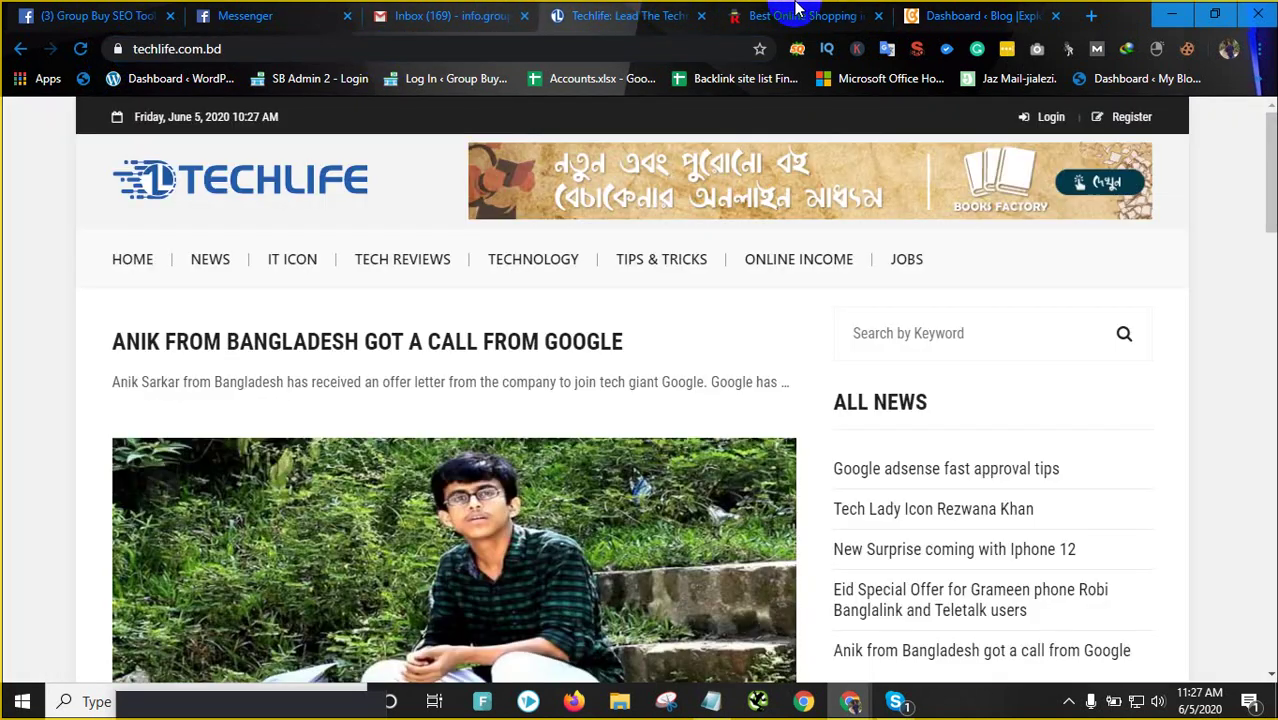
{"action": "left_click", "coordinate": [790, 15]}
{"action": "left_click", "coordinate": [603, 17]}
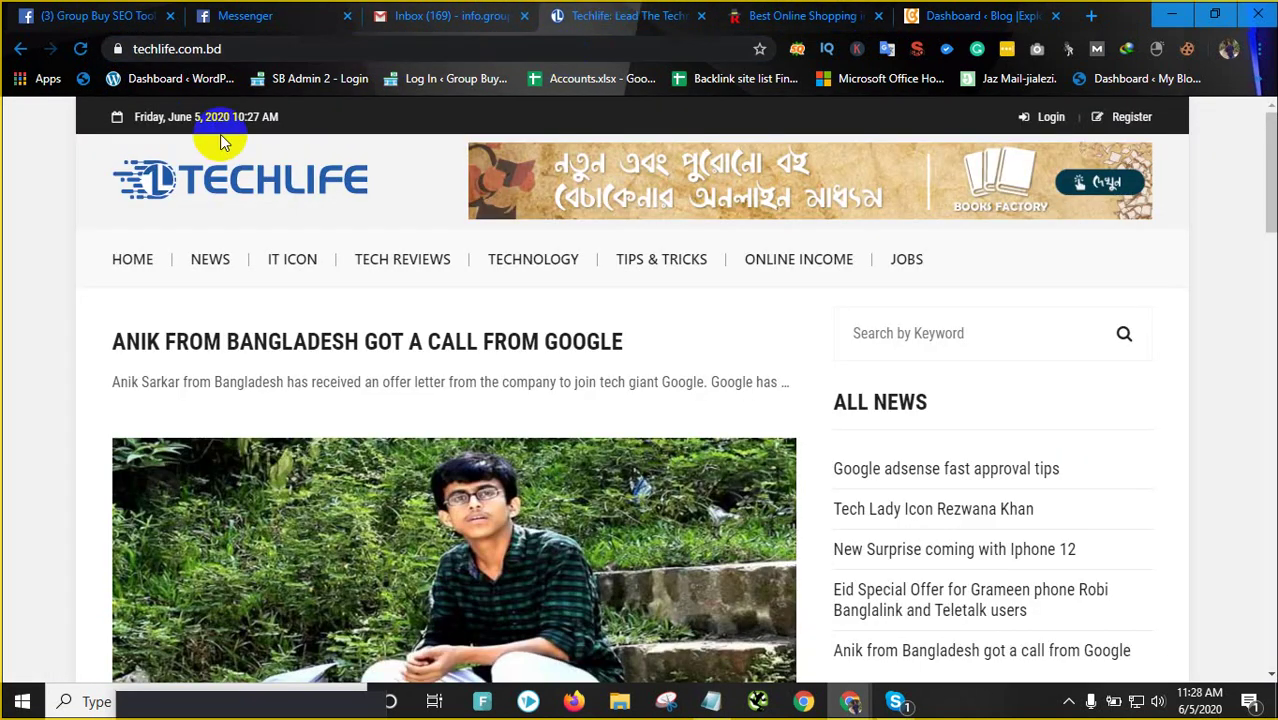
{"action": "left_click", "coordinate": [1021, 13]}
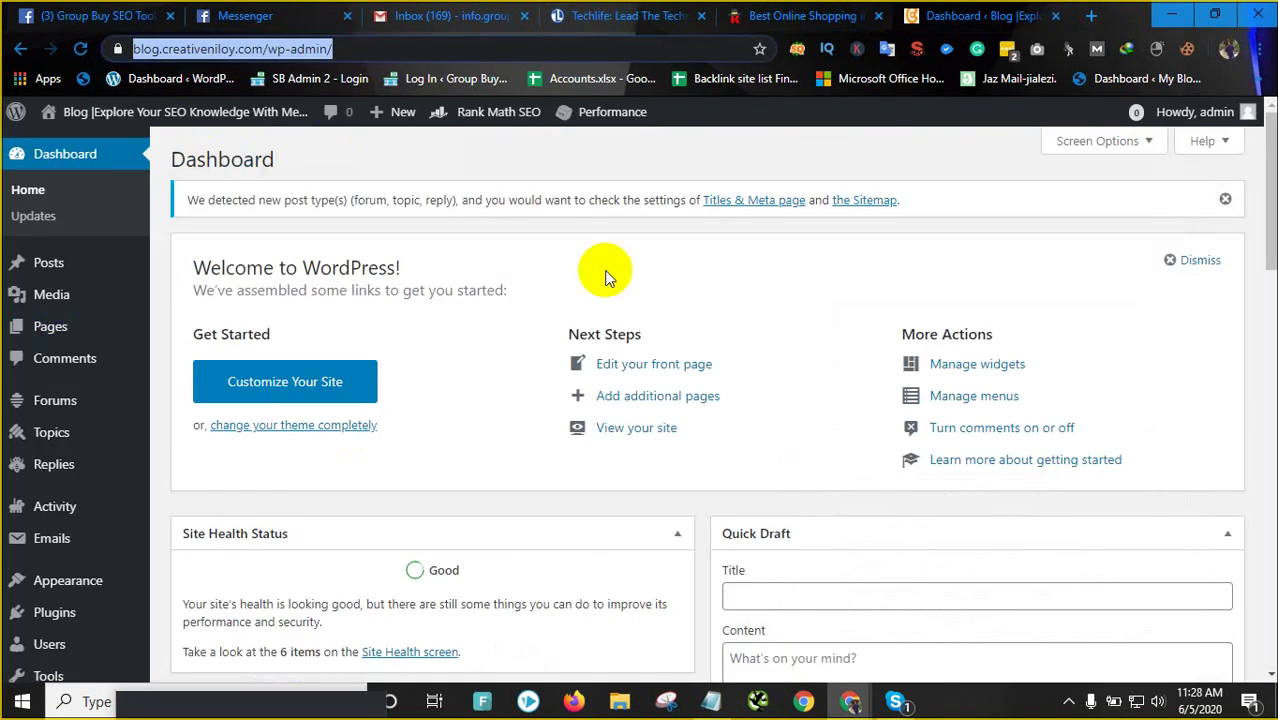
{"action": "scroll", "coordinate": [402, 424], "scroll_direction": "down", "scroll_amount": 12}
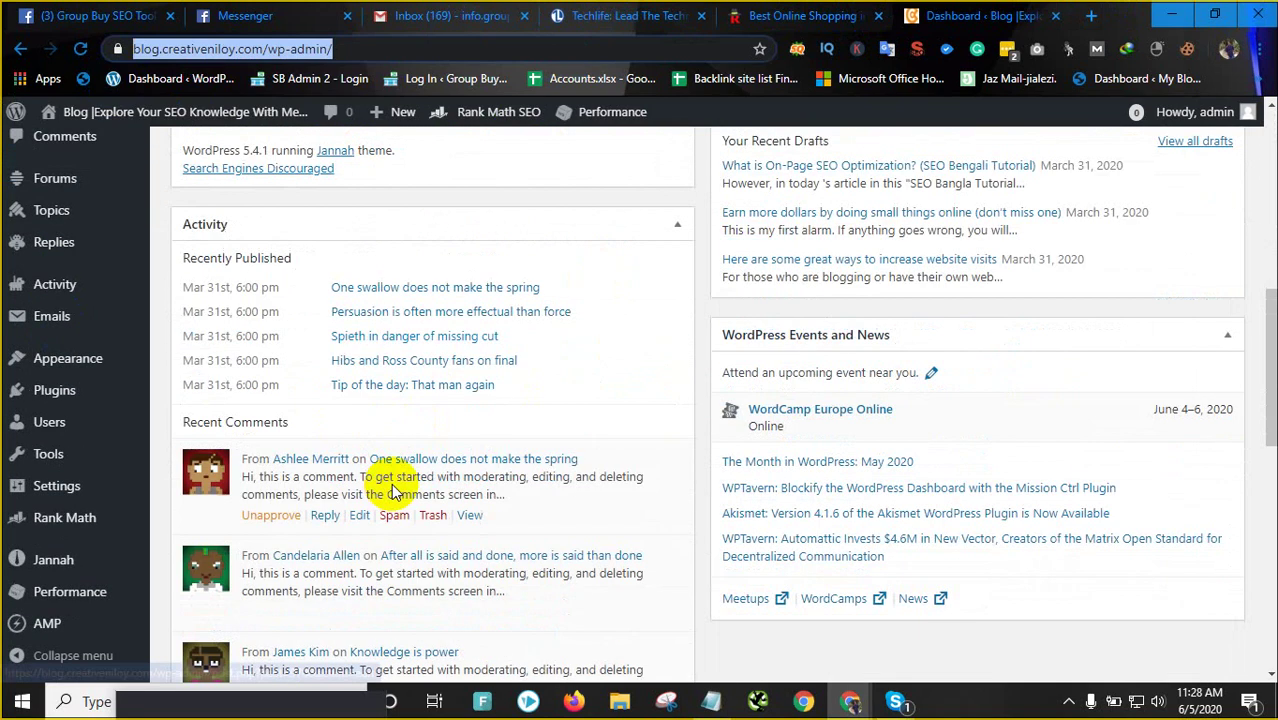
{"action": "scroll", "coordinate": [408, 390], "scroll_direction": "down", "scroll_amount": 2}
{"action": "scroll", "coordinate": [508, 408], "scroll_direction": "up", "scroll_amount": 12}
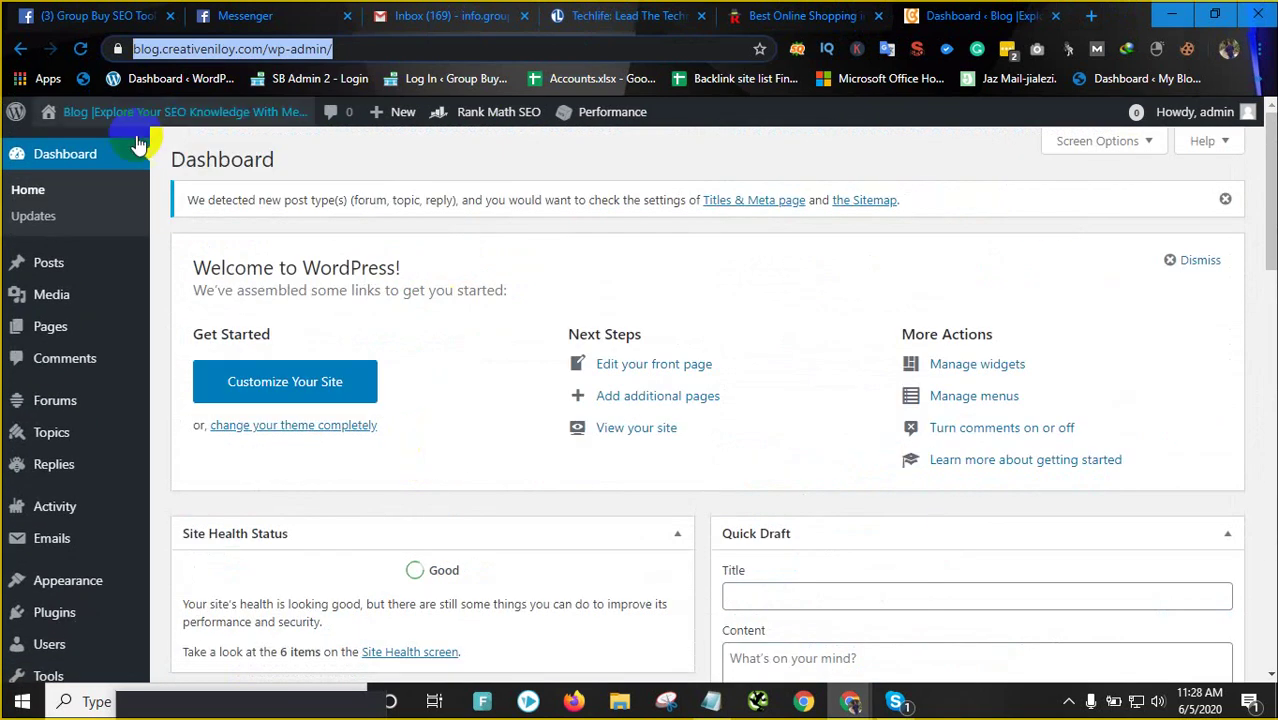
Settle on the Techlife homepage tab and scroll down toward its footer
{"action": "left_click", "coordinate": [745, 17]}
{"action": "left_click", "coordinate": [598, 17]}
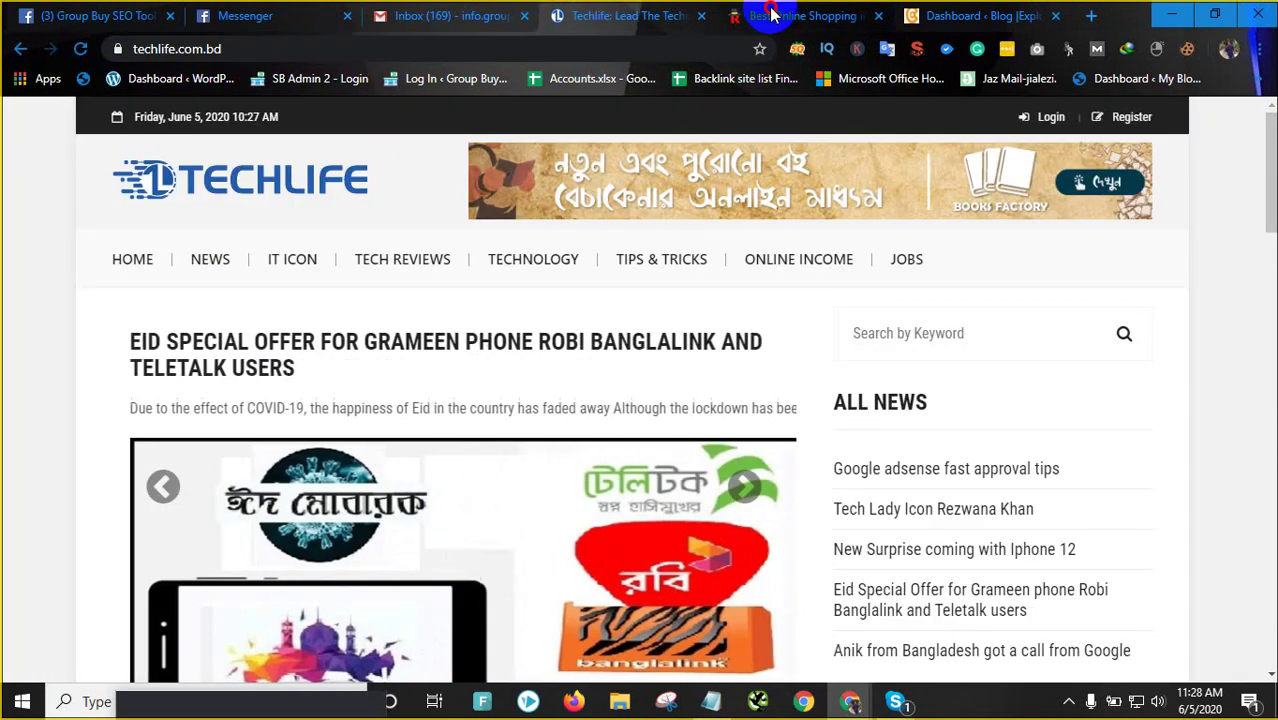
{"action": "left_click", "coordinate": [748, 15]}
{"action": "left_click", "coordinate": [634, 20]}
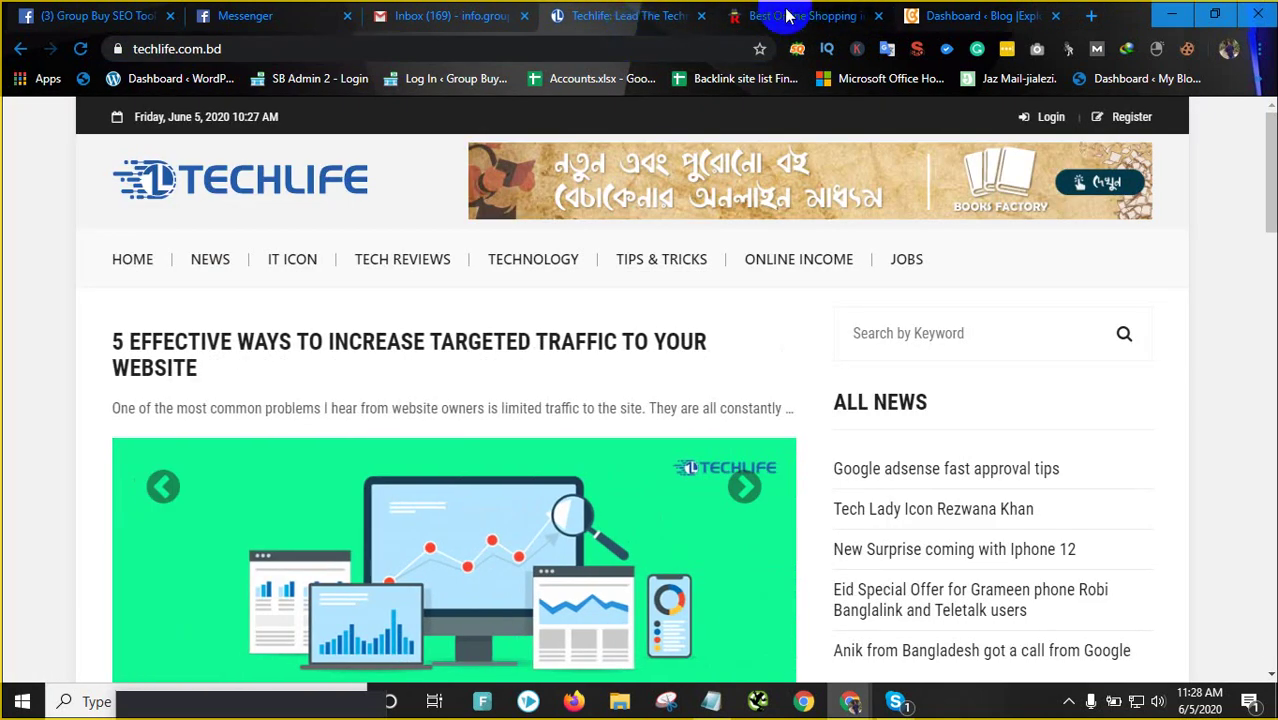
{"action": "left_click", "coordinate": [790, 15]}
{"action": "left_click", "coordinate": [620, 10]}
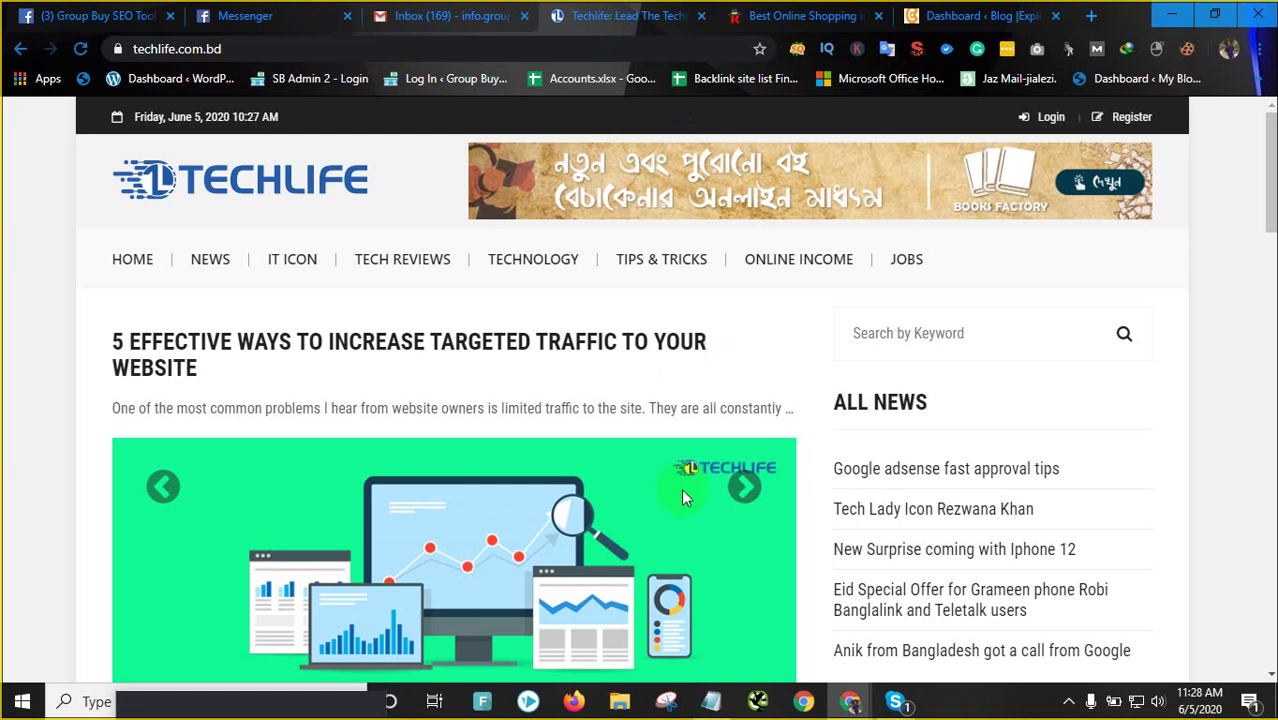
{"action": "scroll", "coordinate": [686, 487], "scroll_direction": "down", "scroll_amount": 5}
{"action": "scroll", "coordinate": [684, 505], "scroll_direction": "down", "scroll_amount": 10}
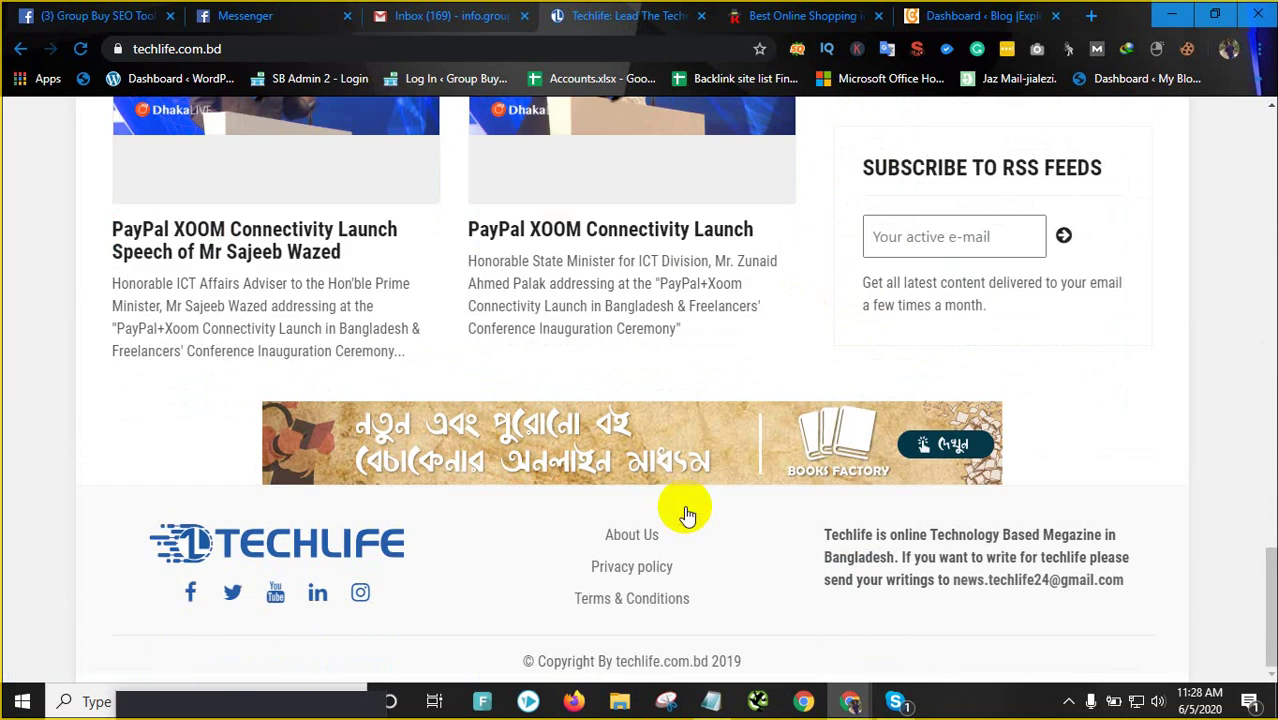
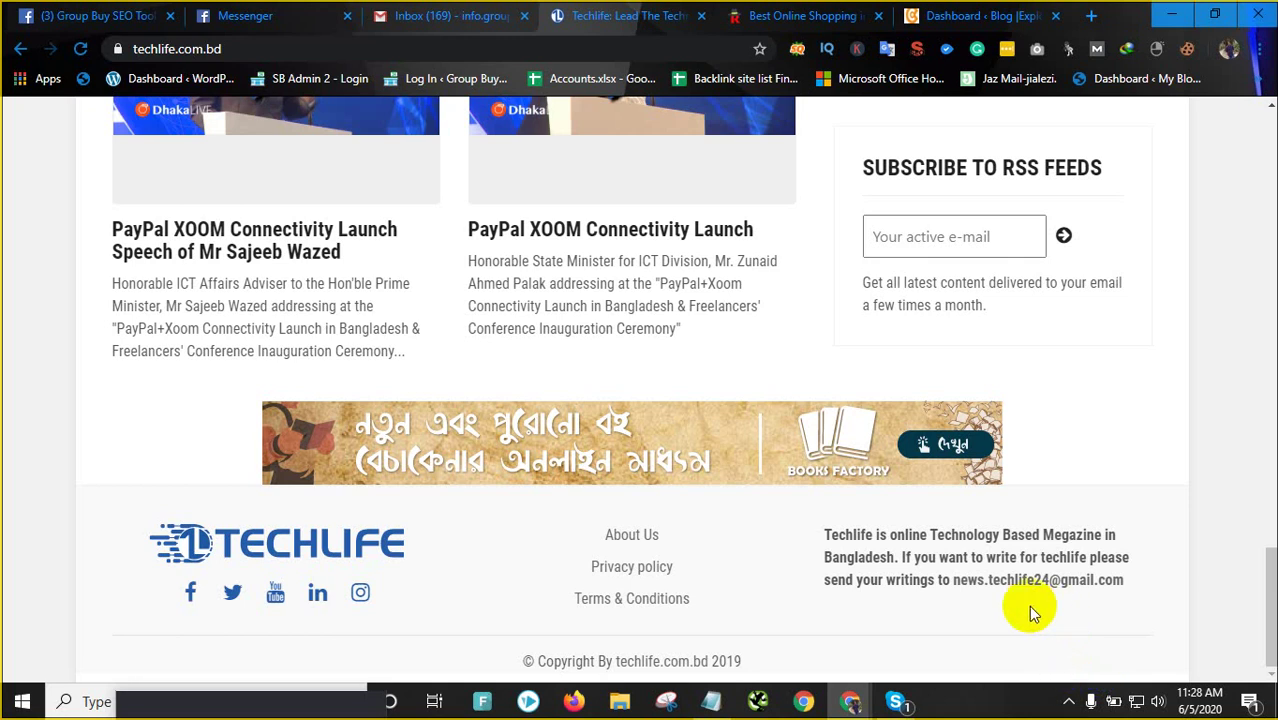
Bring the Skype group call window to the front from the taskbar preview
{"action": "left_click", "coordinate": [900, 699]}
{"action": "left_click", "coordinate": [896, 635]}
{"action": "left_click", "coordinate": [838, 550]}
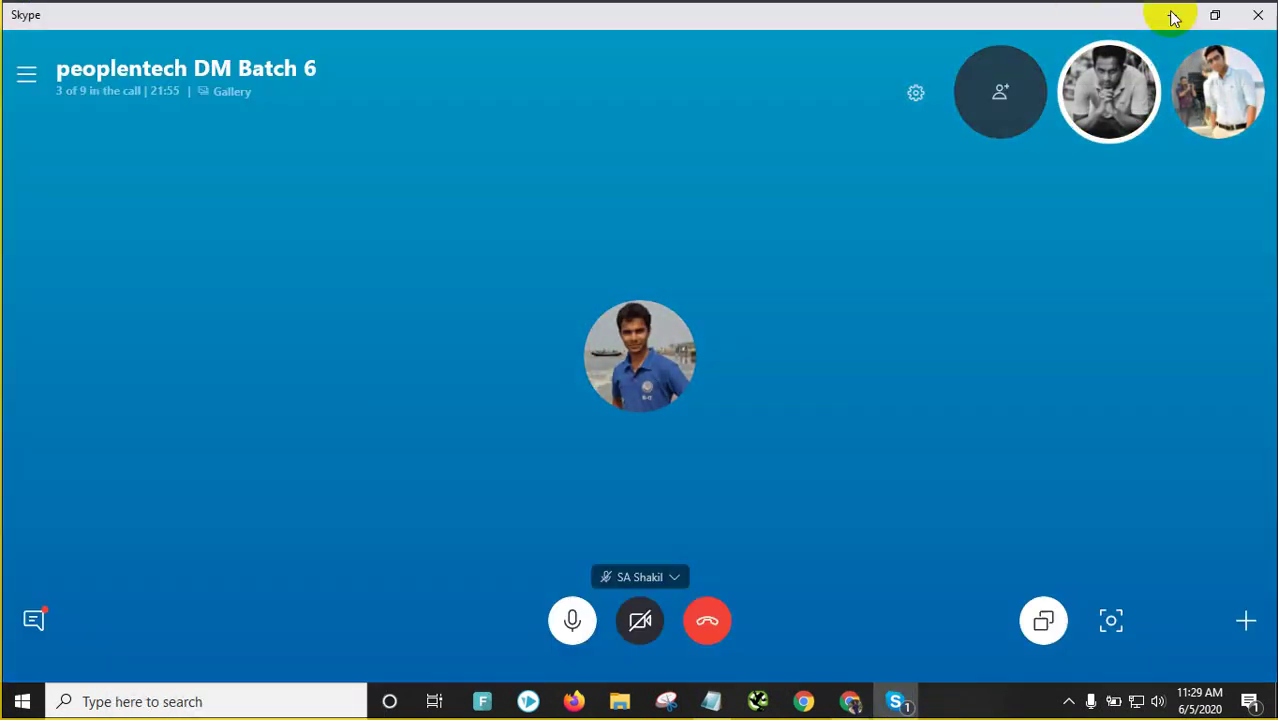
Minimize Skype, return to the Techlife tab, hang up the call, and show hidden tray icons
{"action": "left_click", "coordinate": [1172, 16]}
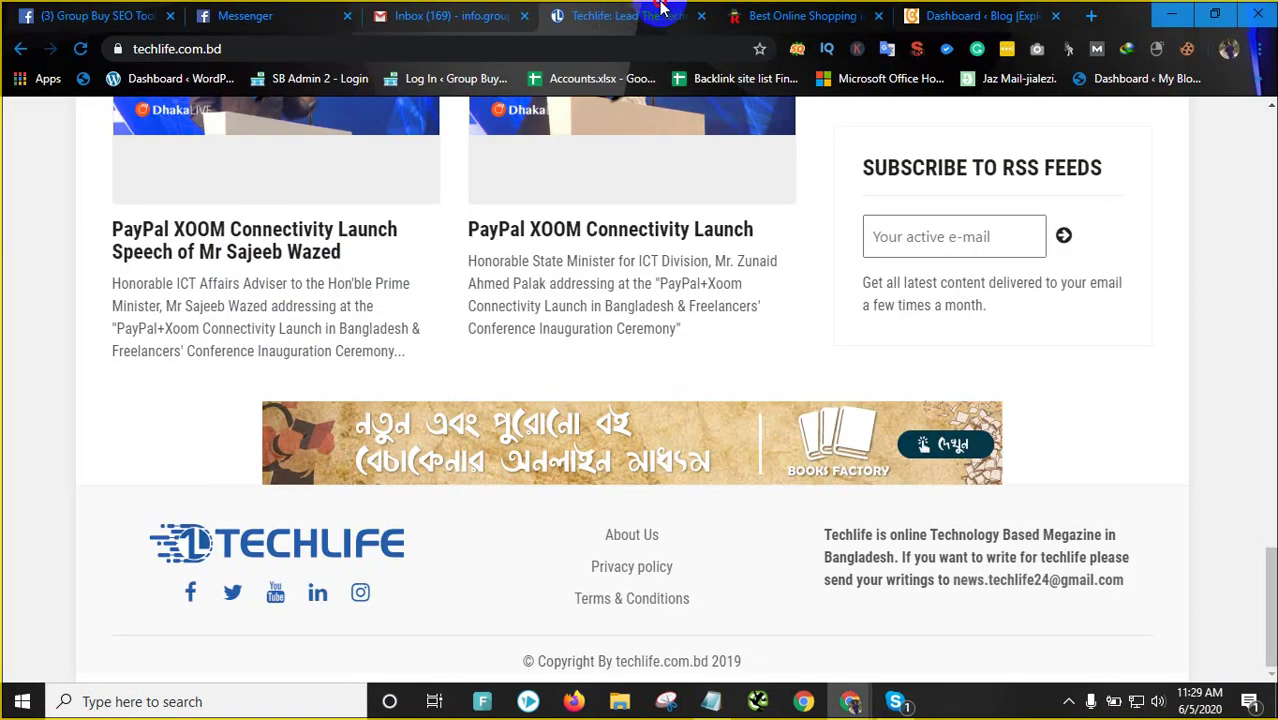
{"action": "left_click", "coordinate": [815, 15]}
{"action": "left_click", "coordinate": [679, 15]}
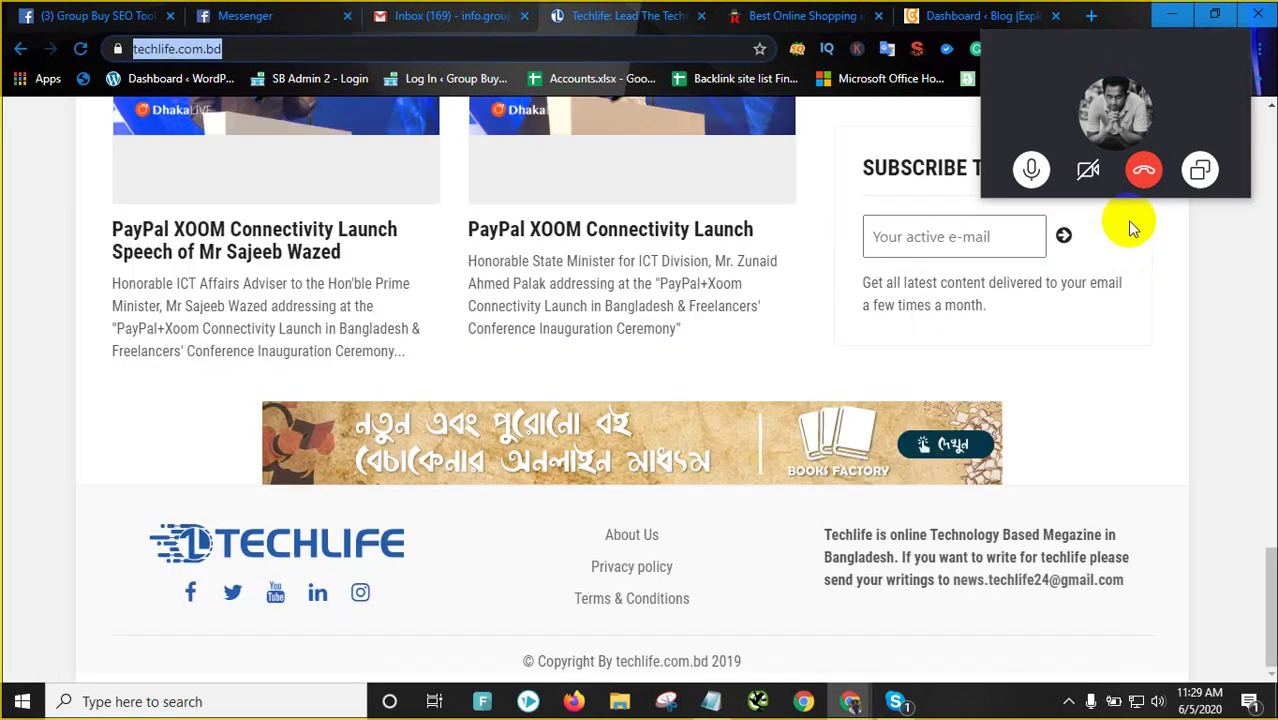
{"action": "left_click", "coordinate": [1143, 169]}
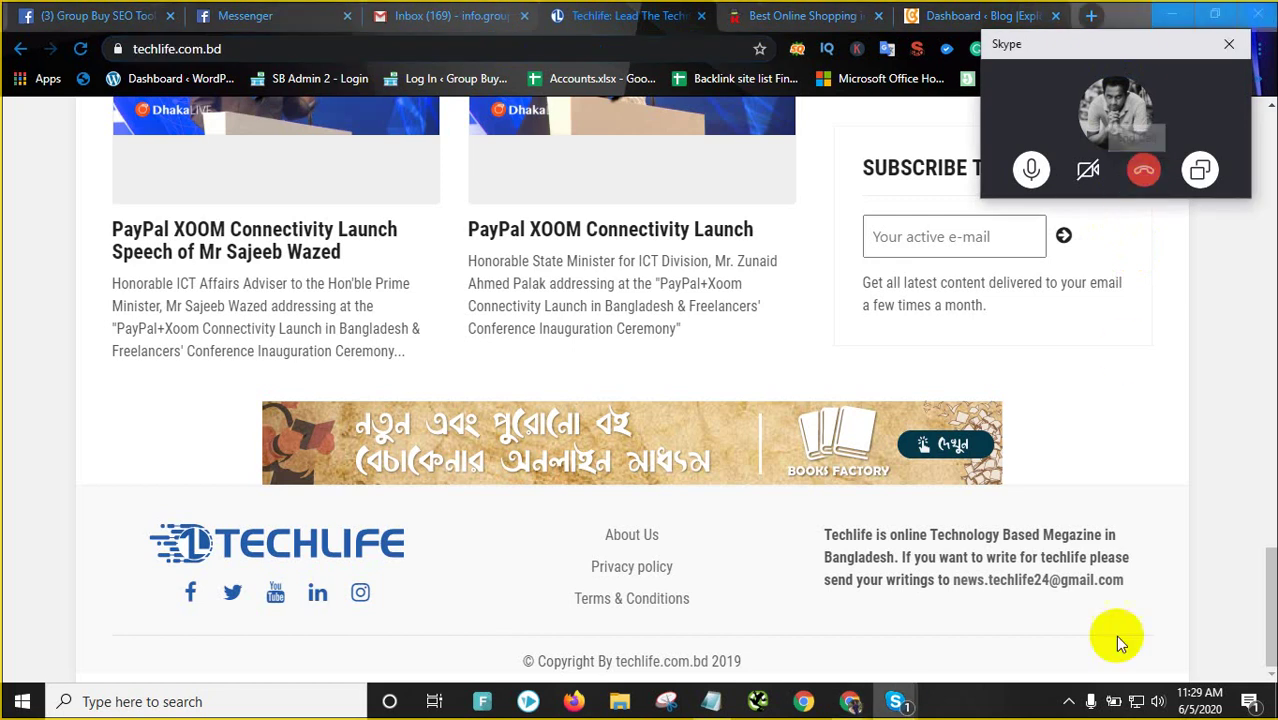
{"action": "left_click", "coordinate": [1068, 701]}
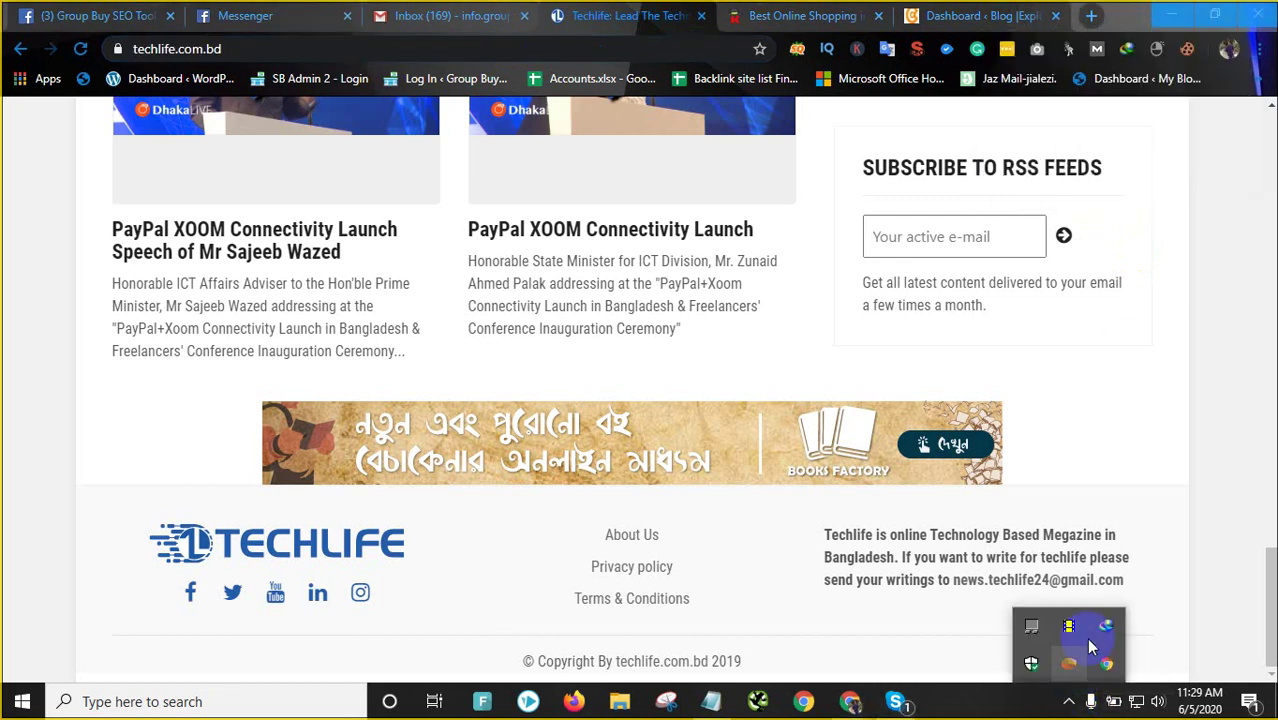